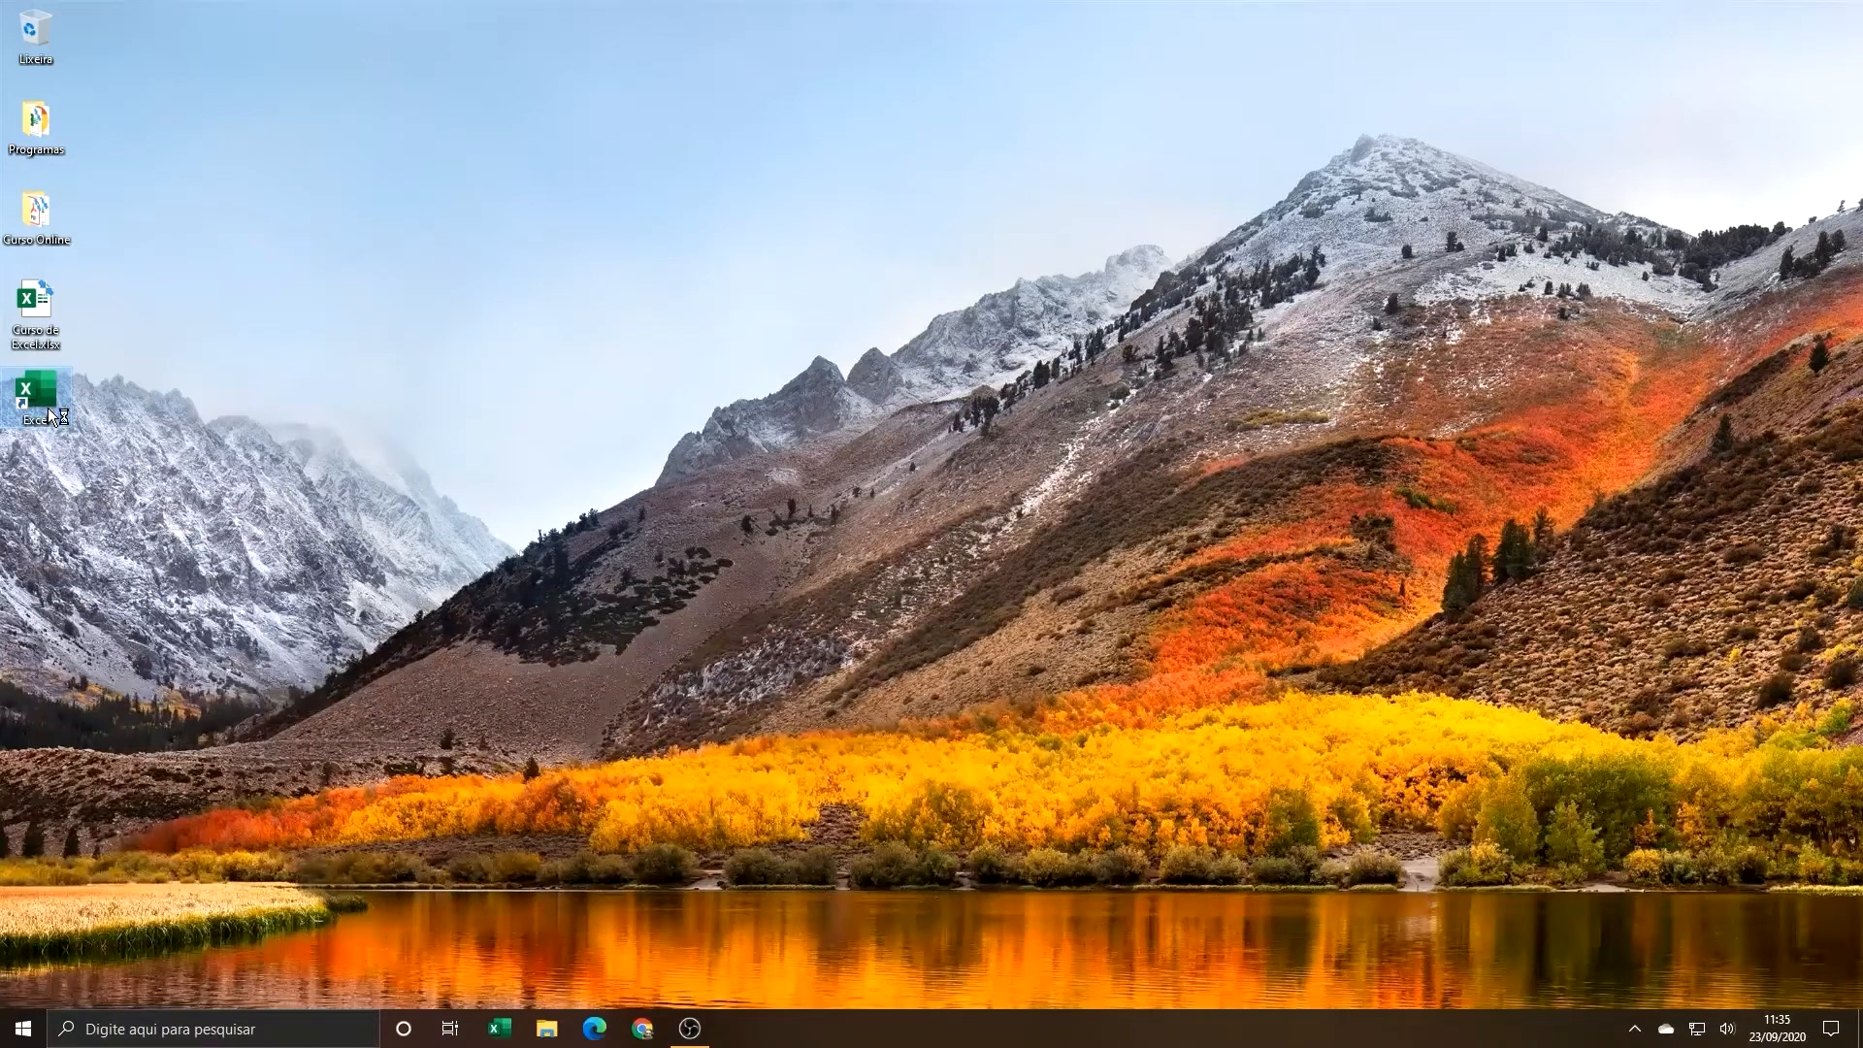
- Create a new Excel workbook from the desktop's Novo menu and open it blank
{"action": "left_click", "coordinate": [501, 1036]}
{"action": "left_click", "coordinate": [23, 1029]}
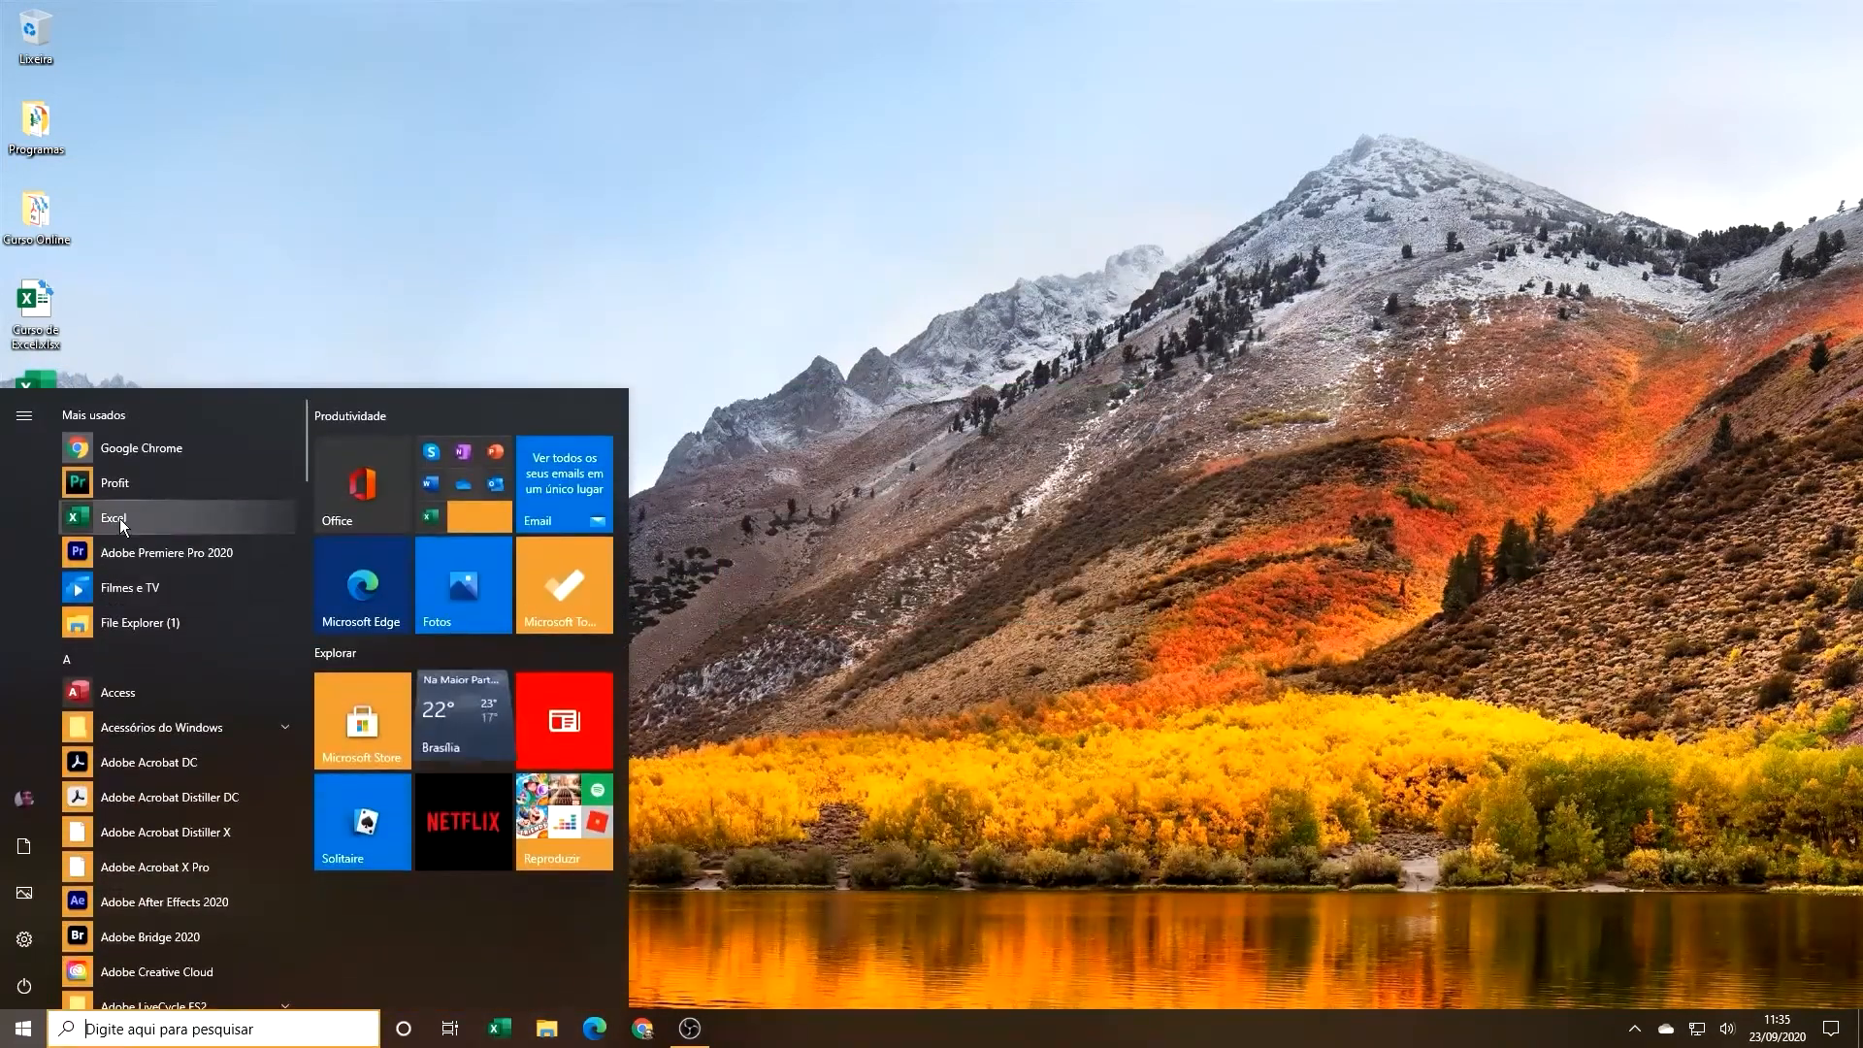
{"action": "left_click", "coordinate": [113, 518]}
{"action": "right_click", "coordinate": [264, 505]}
{"action": "mouse_move", "coordinate": [233, 686]}
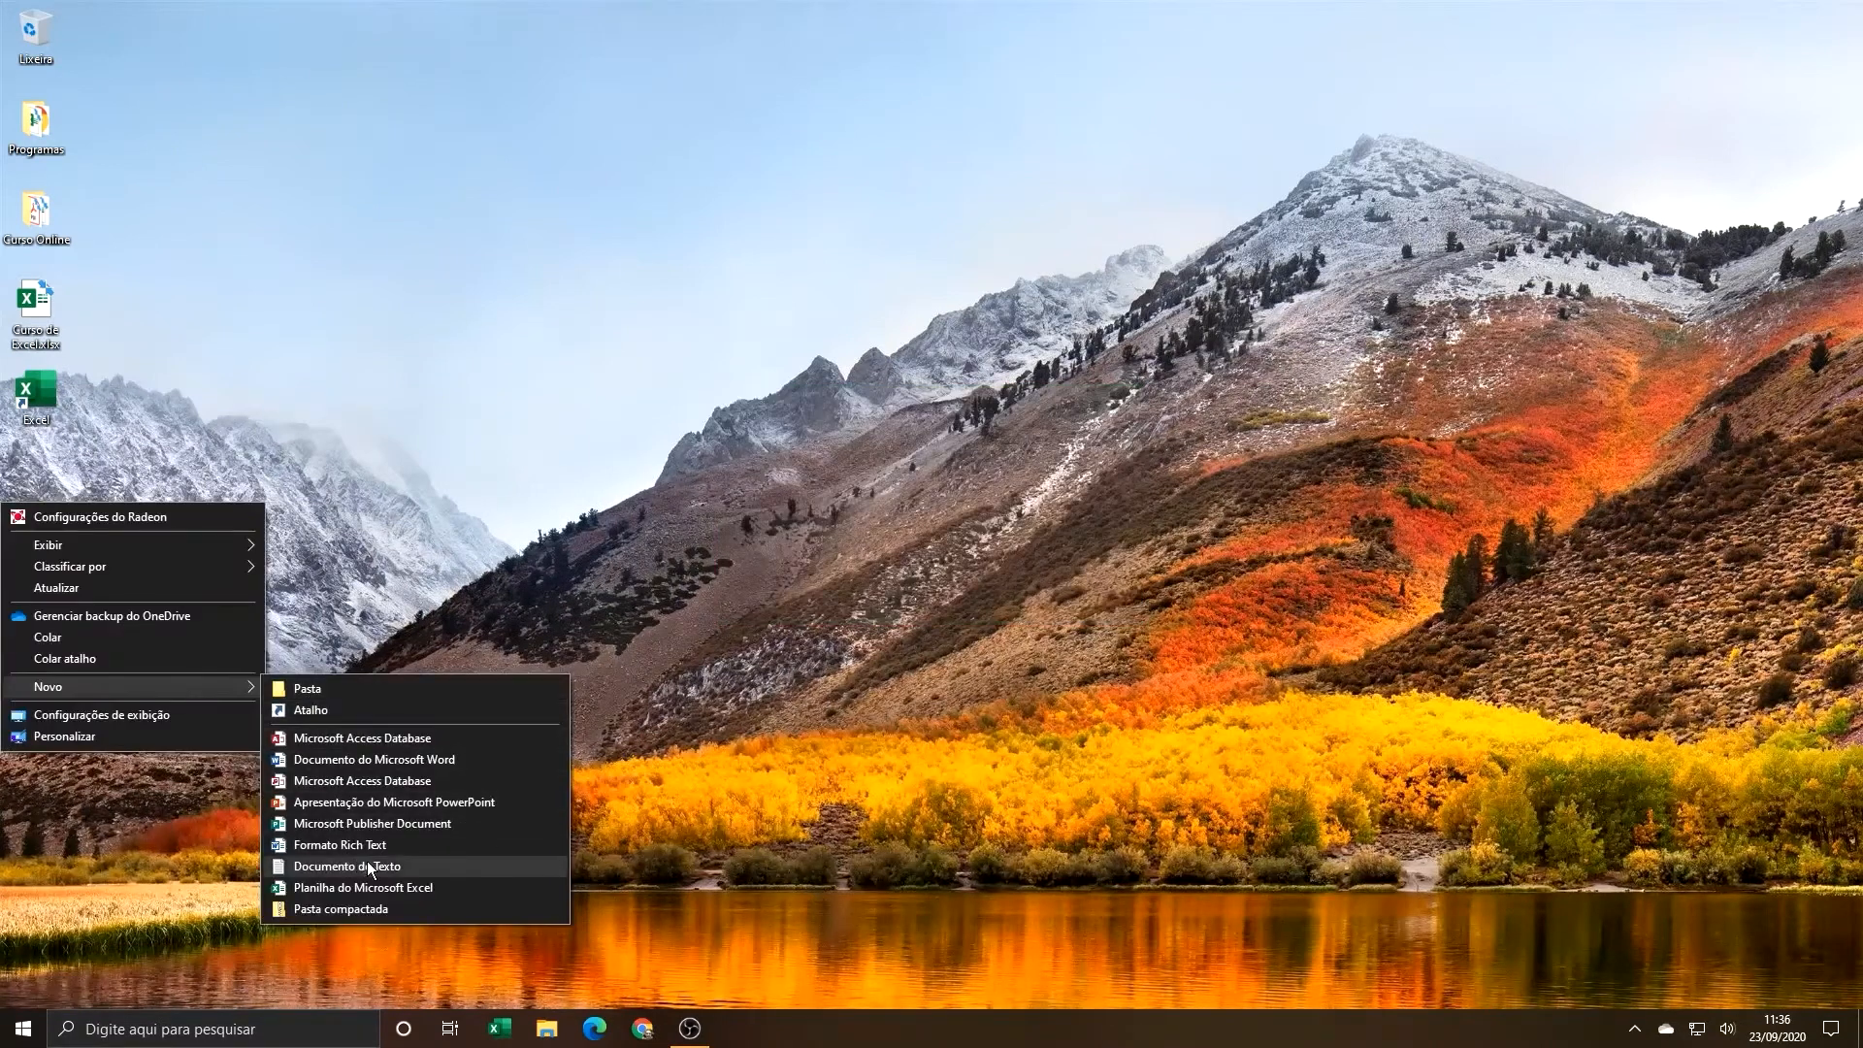
{"action": "left_click", "coordinate": [429, 888]}
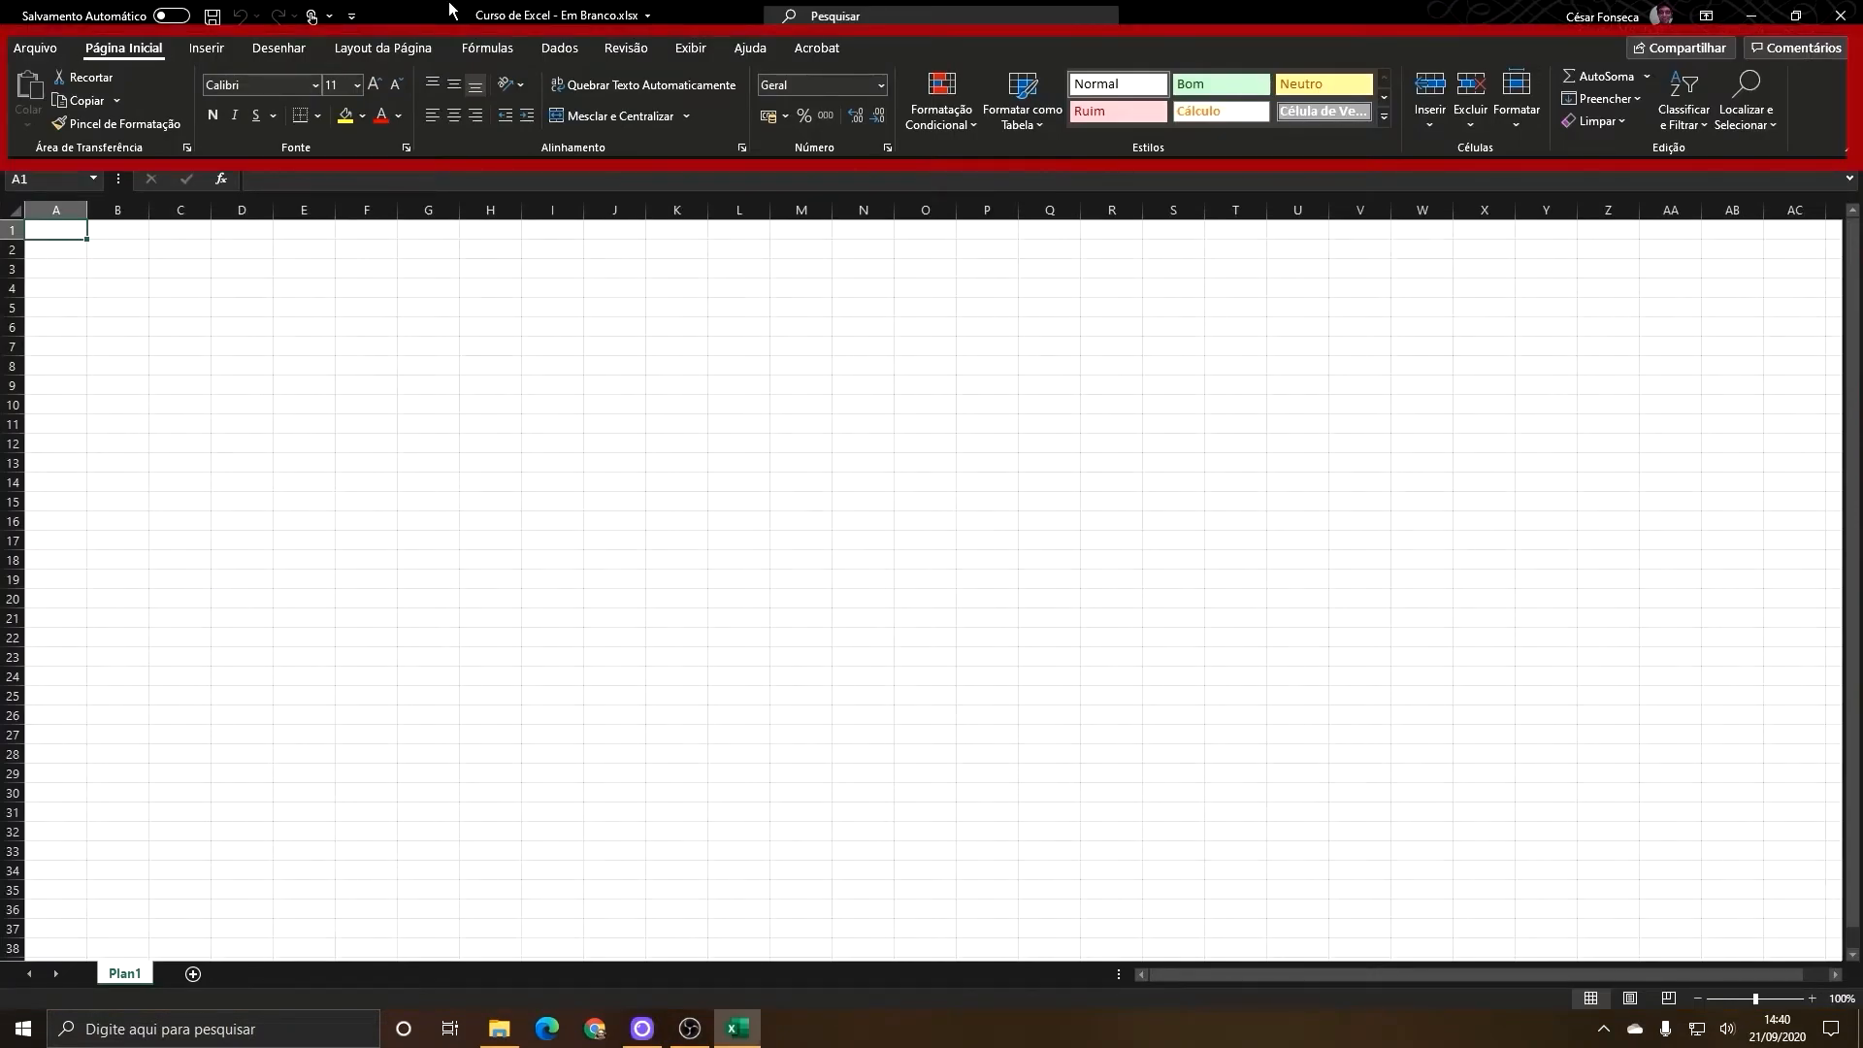
- Flip quickly through the ribbon tabs from Inserir to Exibir
{"action": "left_click", "coordinate": [206, 48]}
{"action": "left_click", "coordinate": [133, 50]}
{"action": "left_click", "coordinate": [206, 47]}
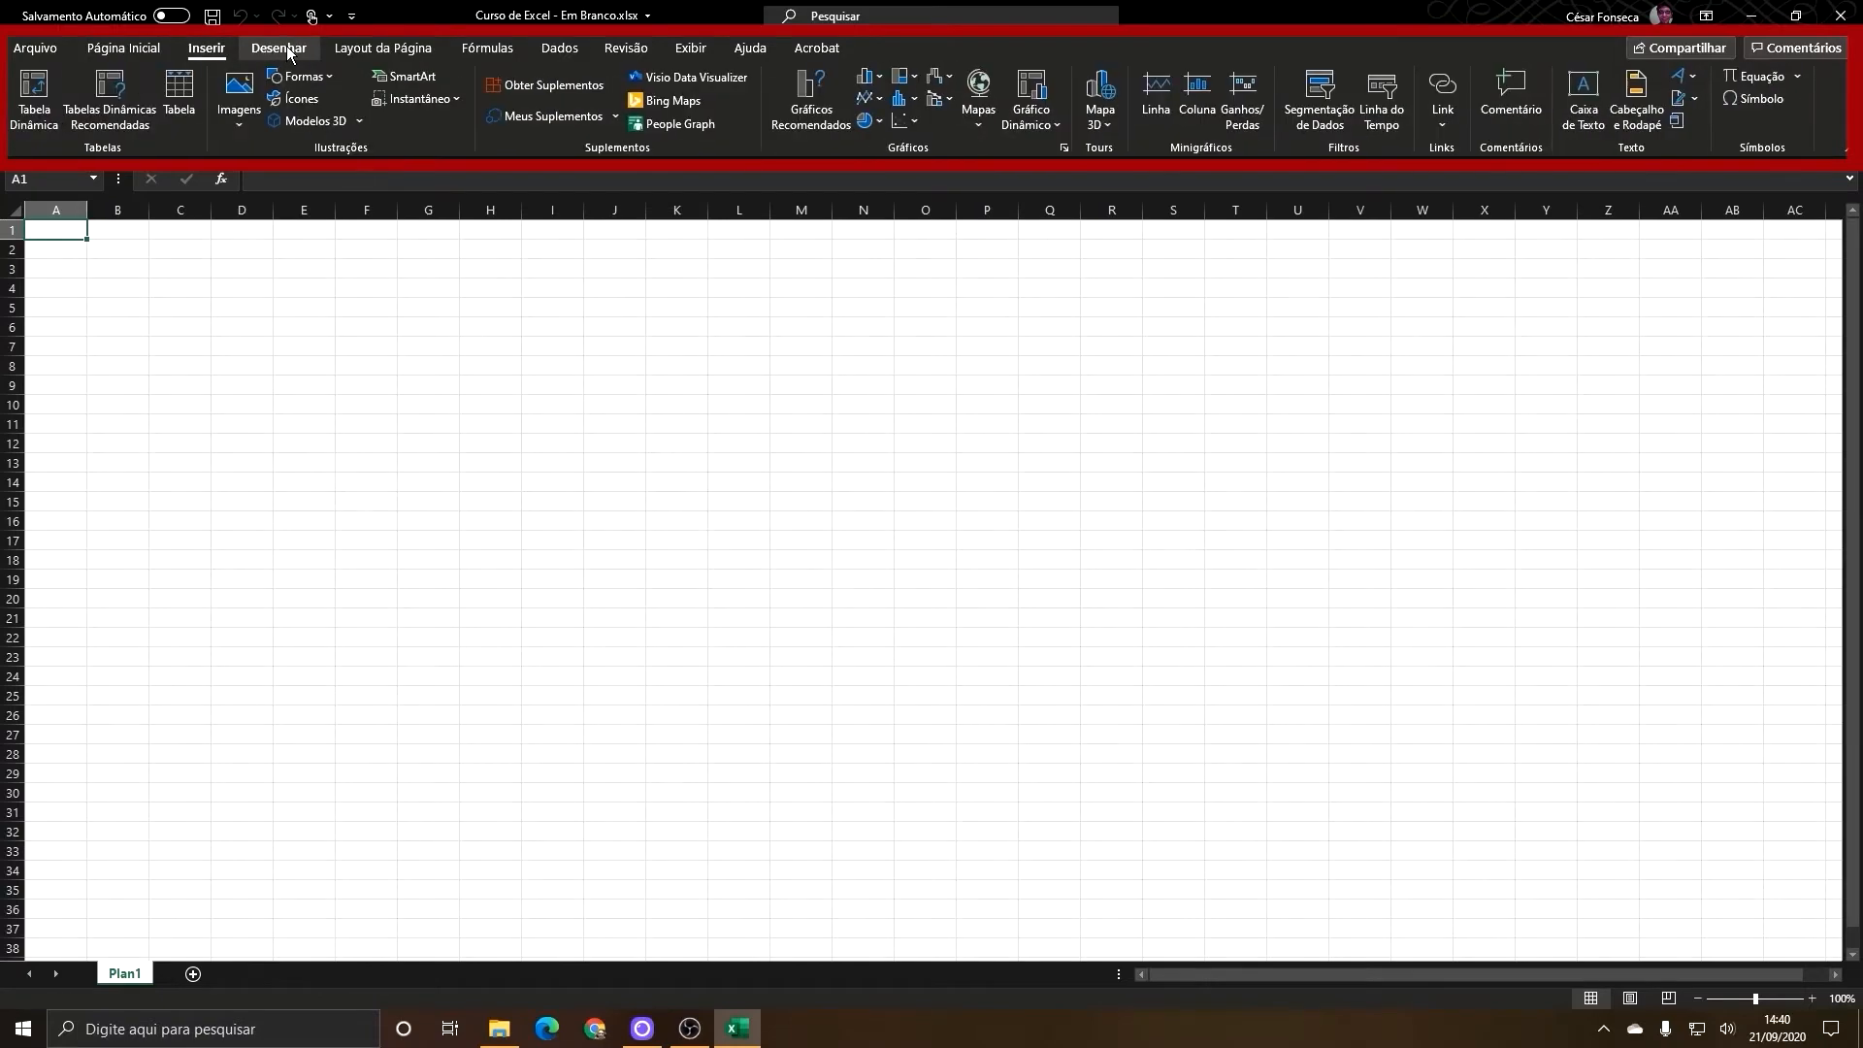
{"action": "left_click", "coordinate": [278, 48]}
{"action": "left_click", "coordinate": [384, 48]}
{"action": "left_click", "coordinate": [476, 48]}
{"action": "left_click", "coordinate": [560, 47]}
{"action": "left_click", "coordinate": [625, 47]}
{"action": "left_click", "coordinate": [693, 49]}
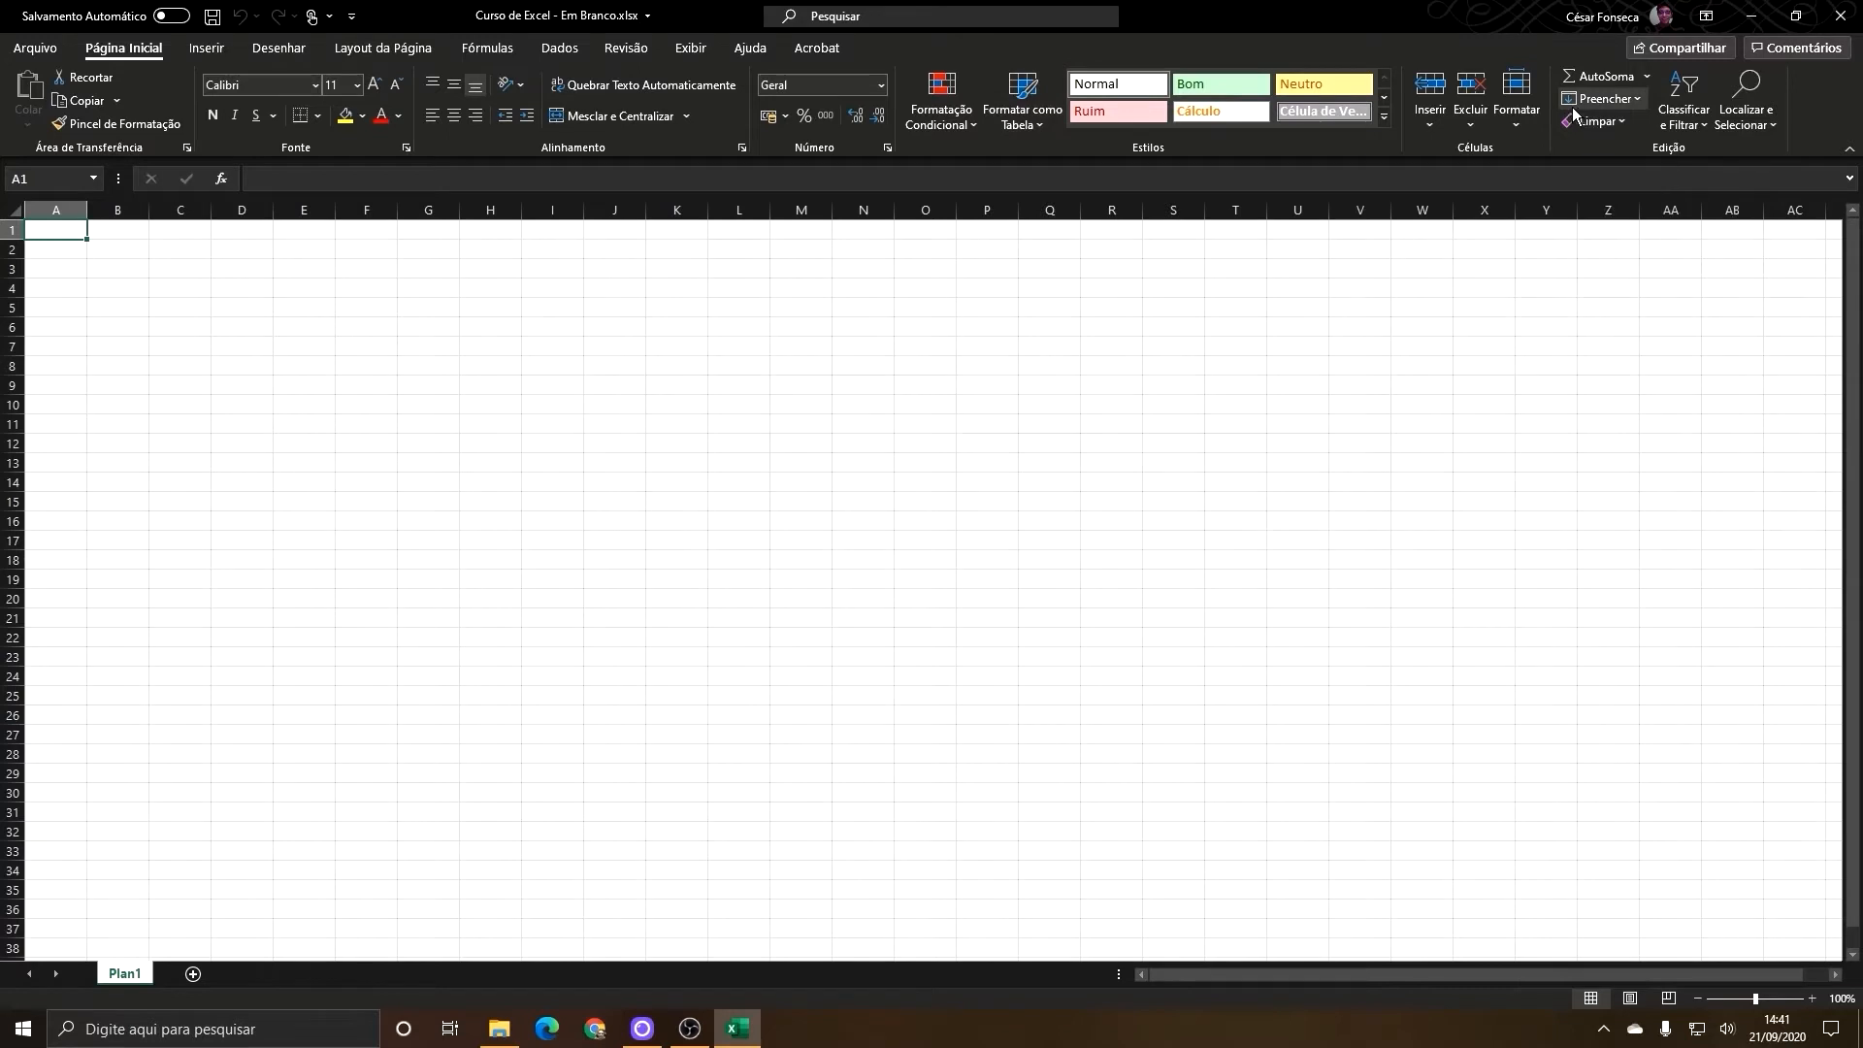
- Revisit the Inserir, Layout da Página, Fórmulas, Dados and Revisão tabs to review their features
{"action": "left_click", "coordinate": [206, 47]}
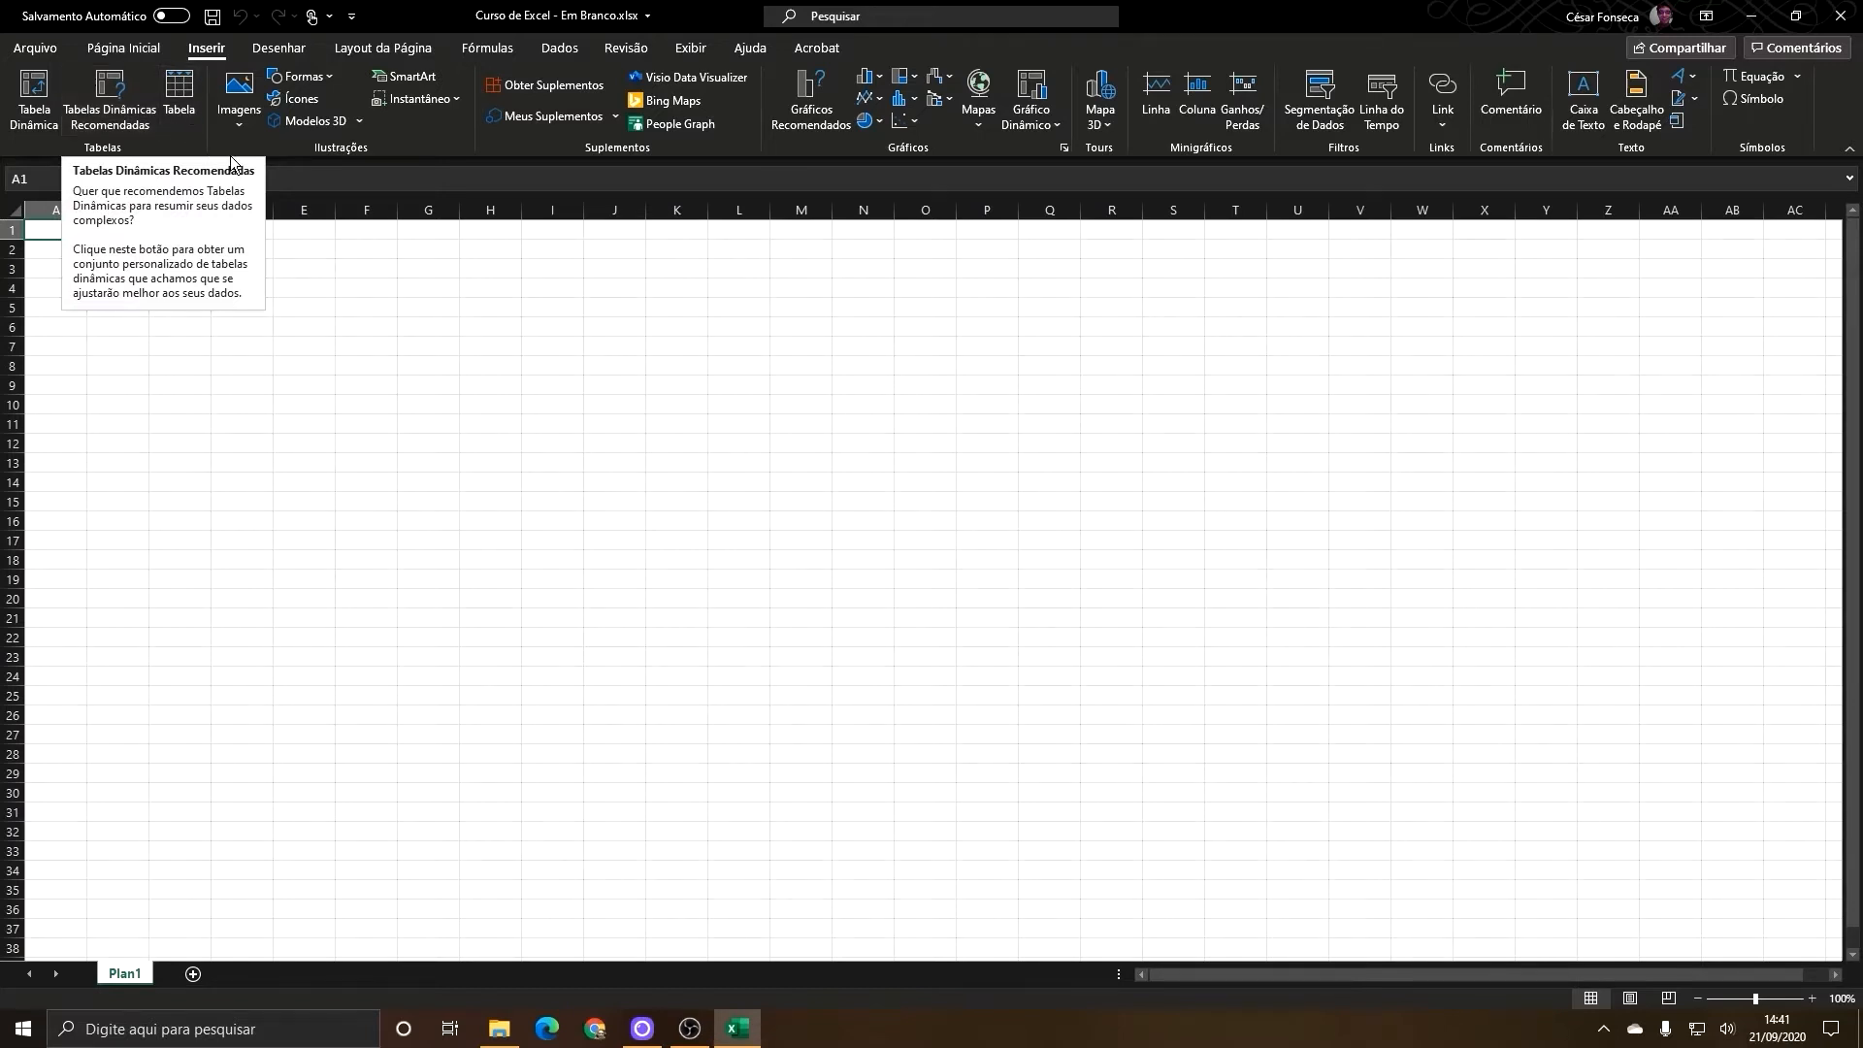
{"action": "left_click", "coordinate": [383, 47]}
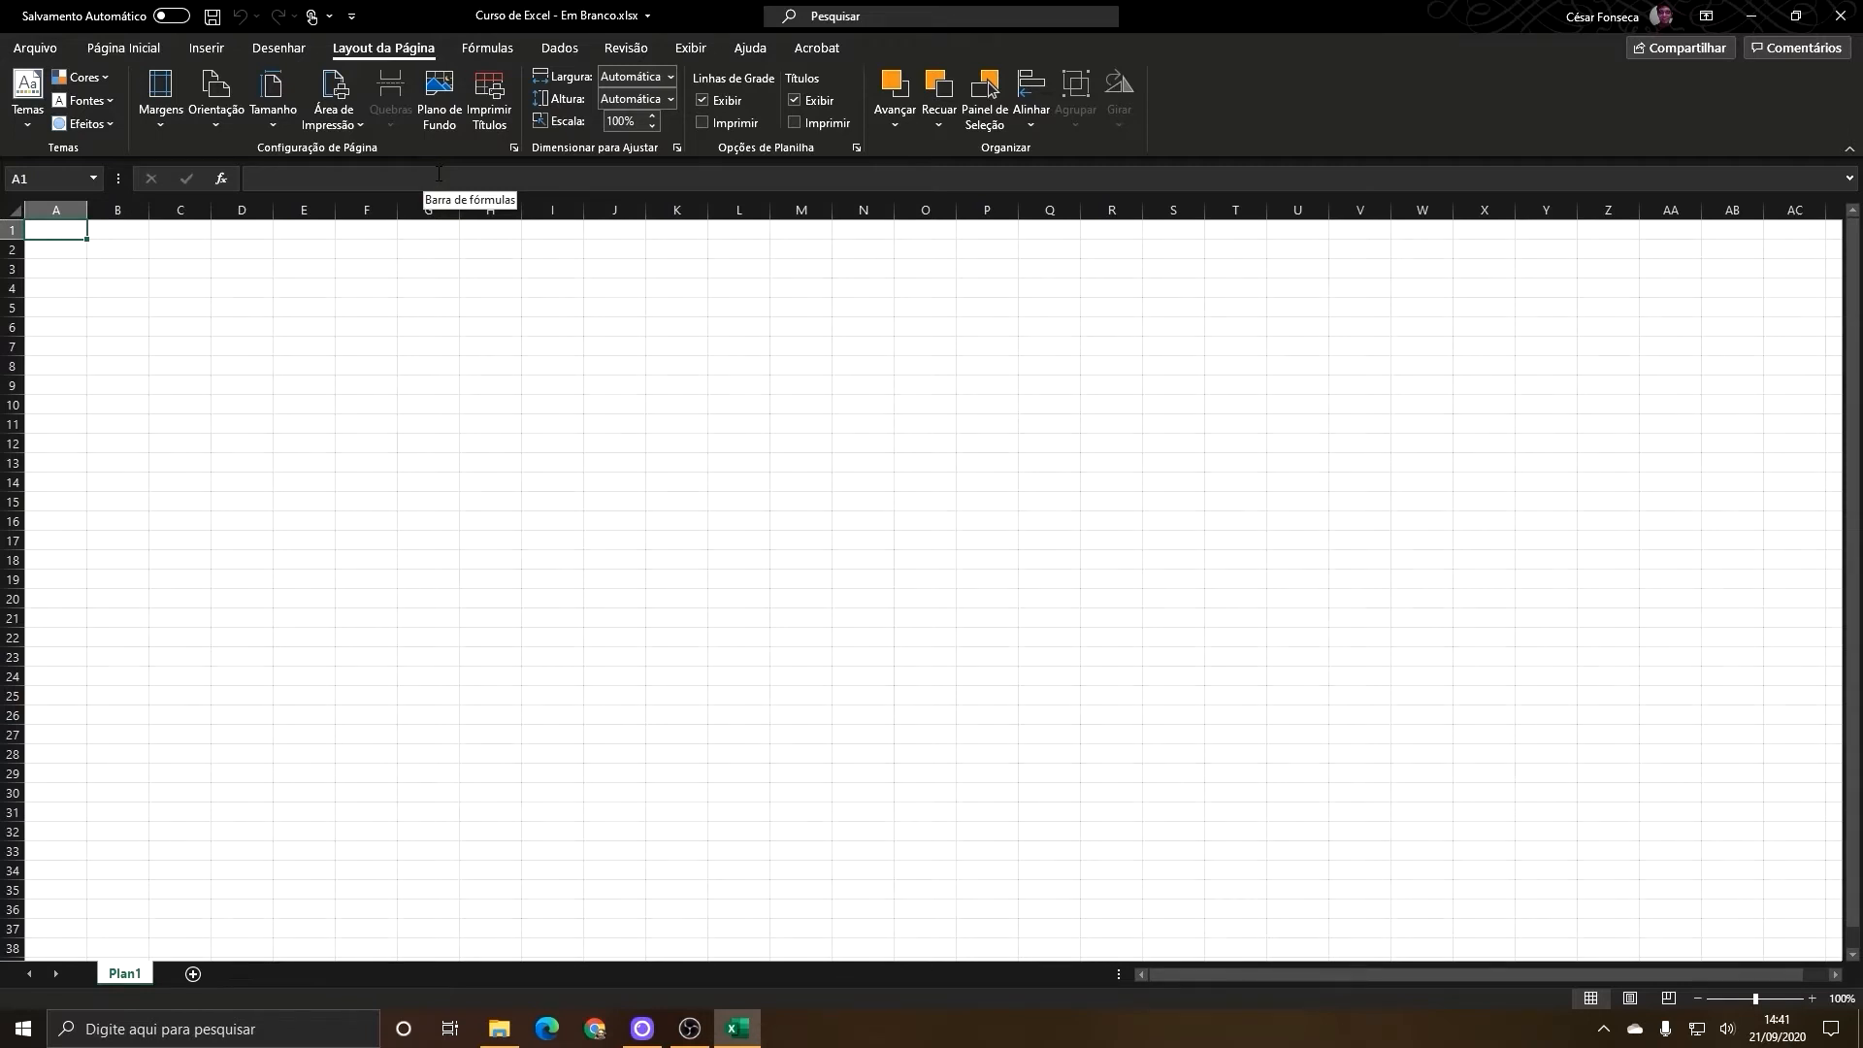
{"action": "left_click", "coordinate": [487, 47]}
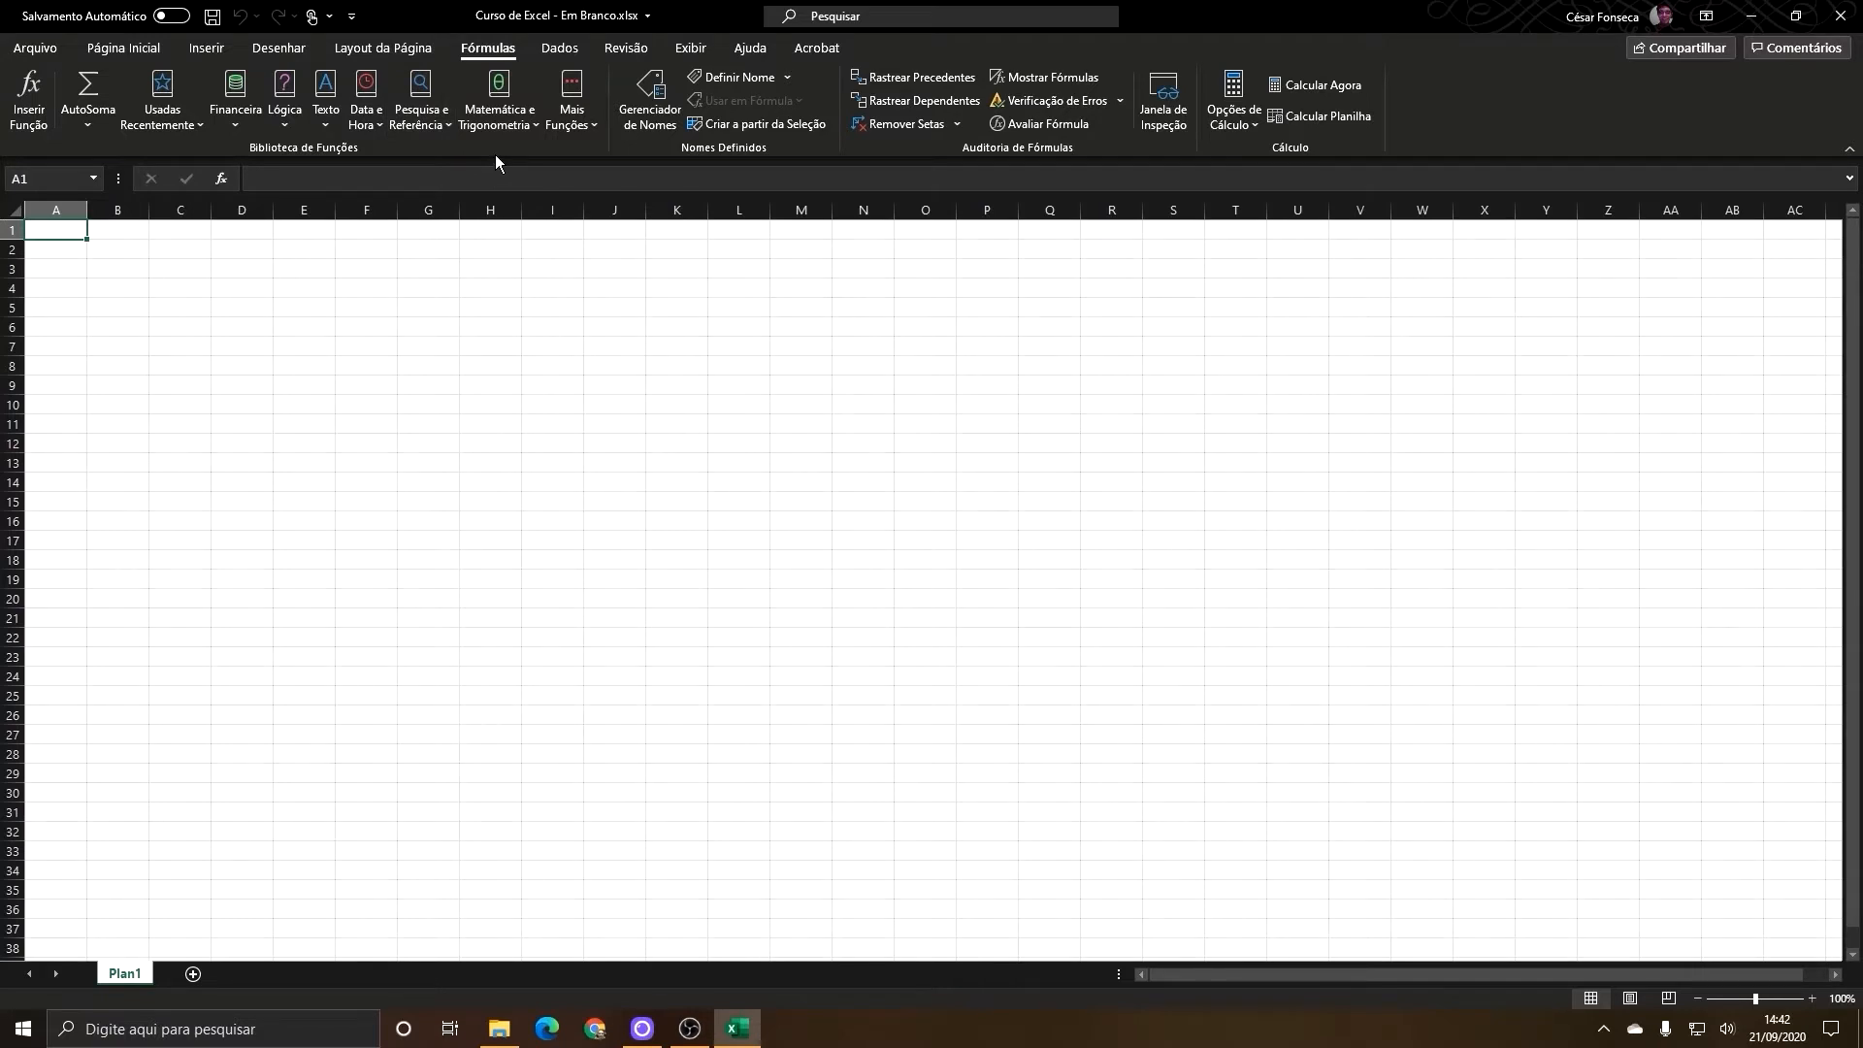
{"action": "left_click", "coordinate": [559, 48]}
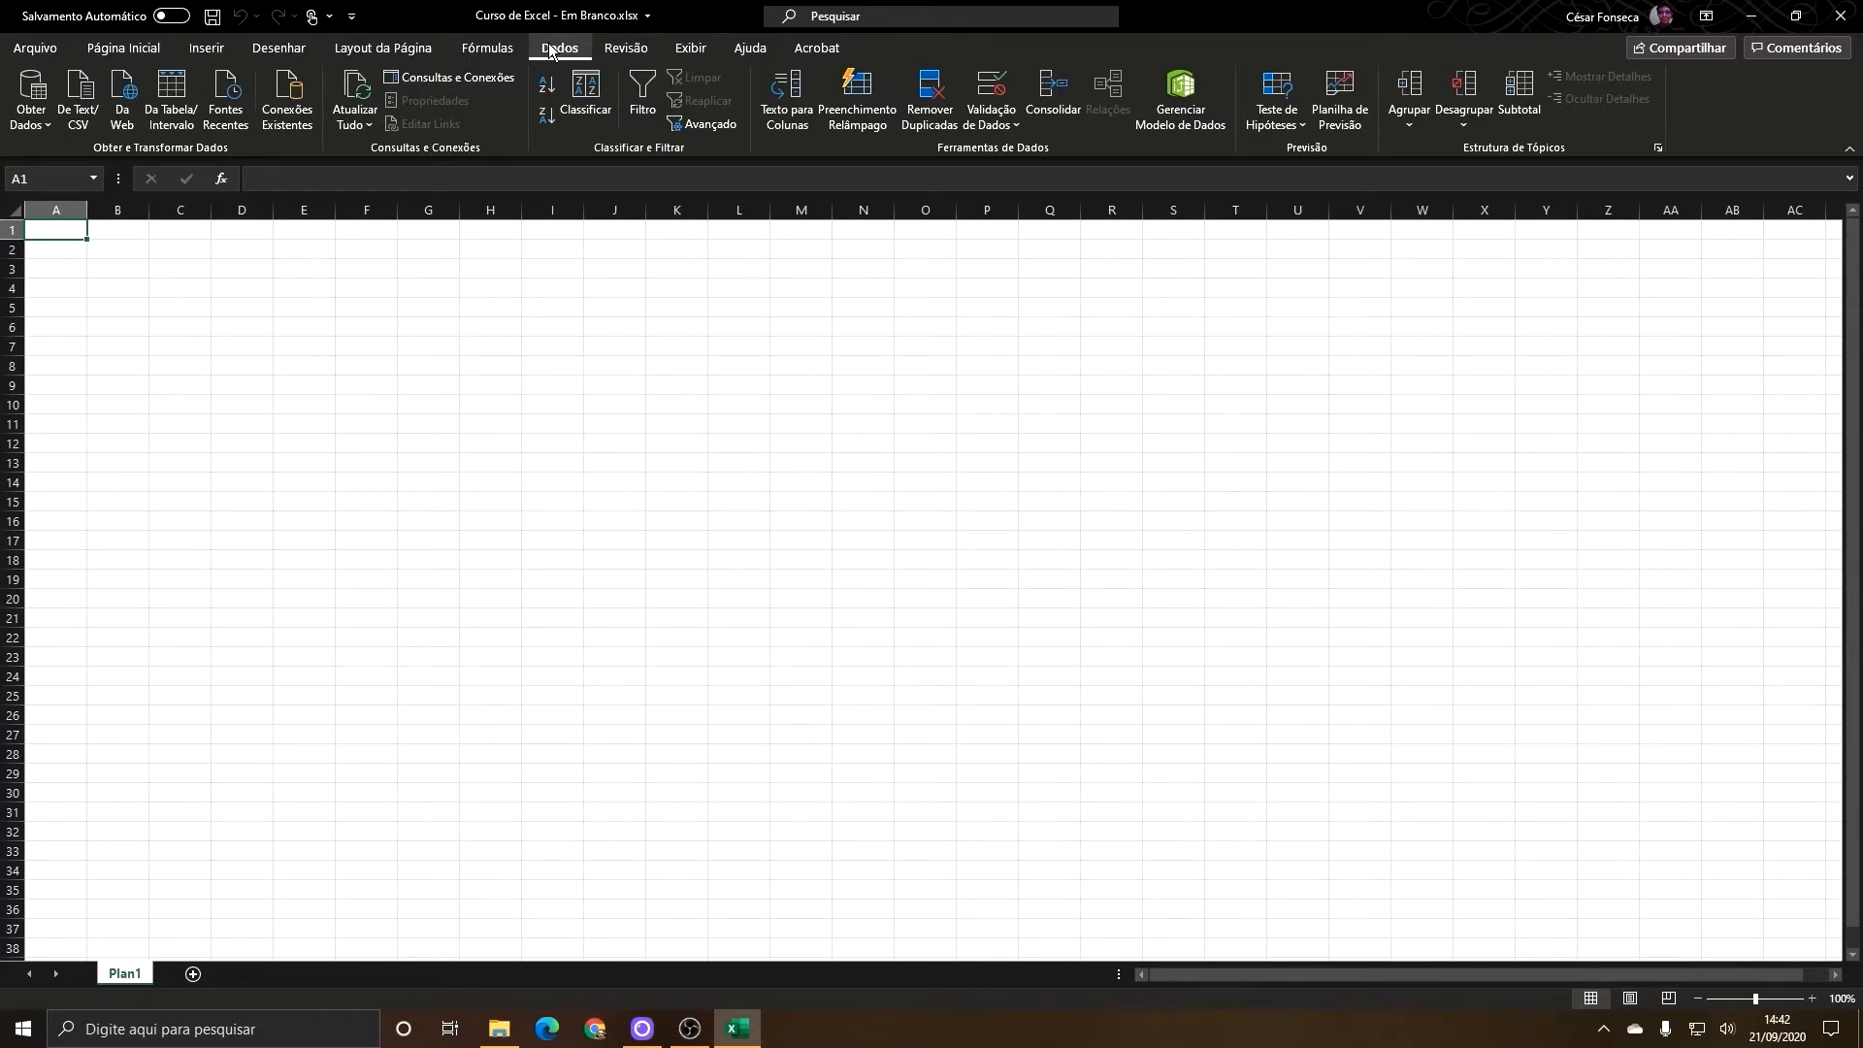
{"action": "left_click", "coordinate": [626, 48]}
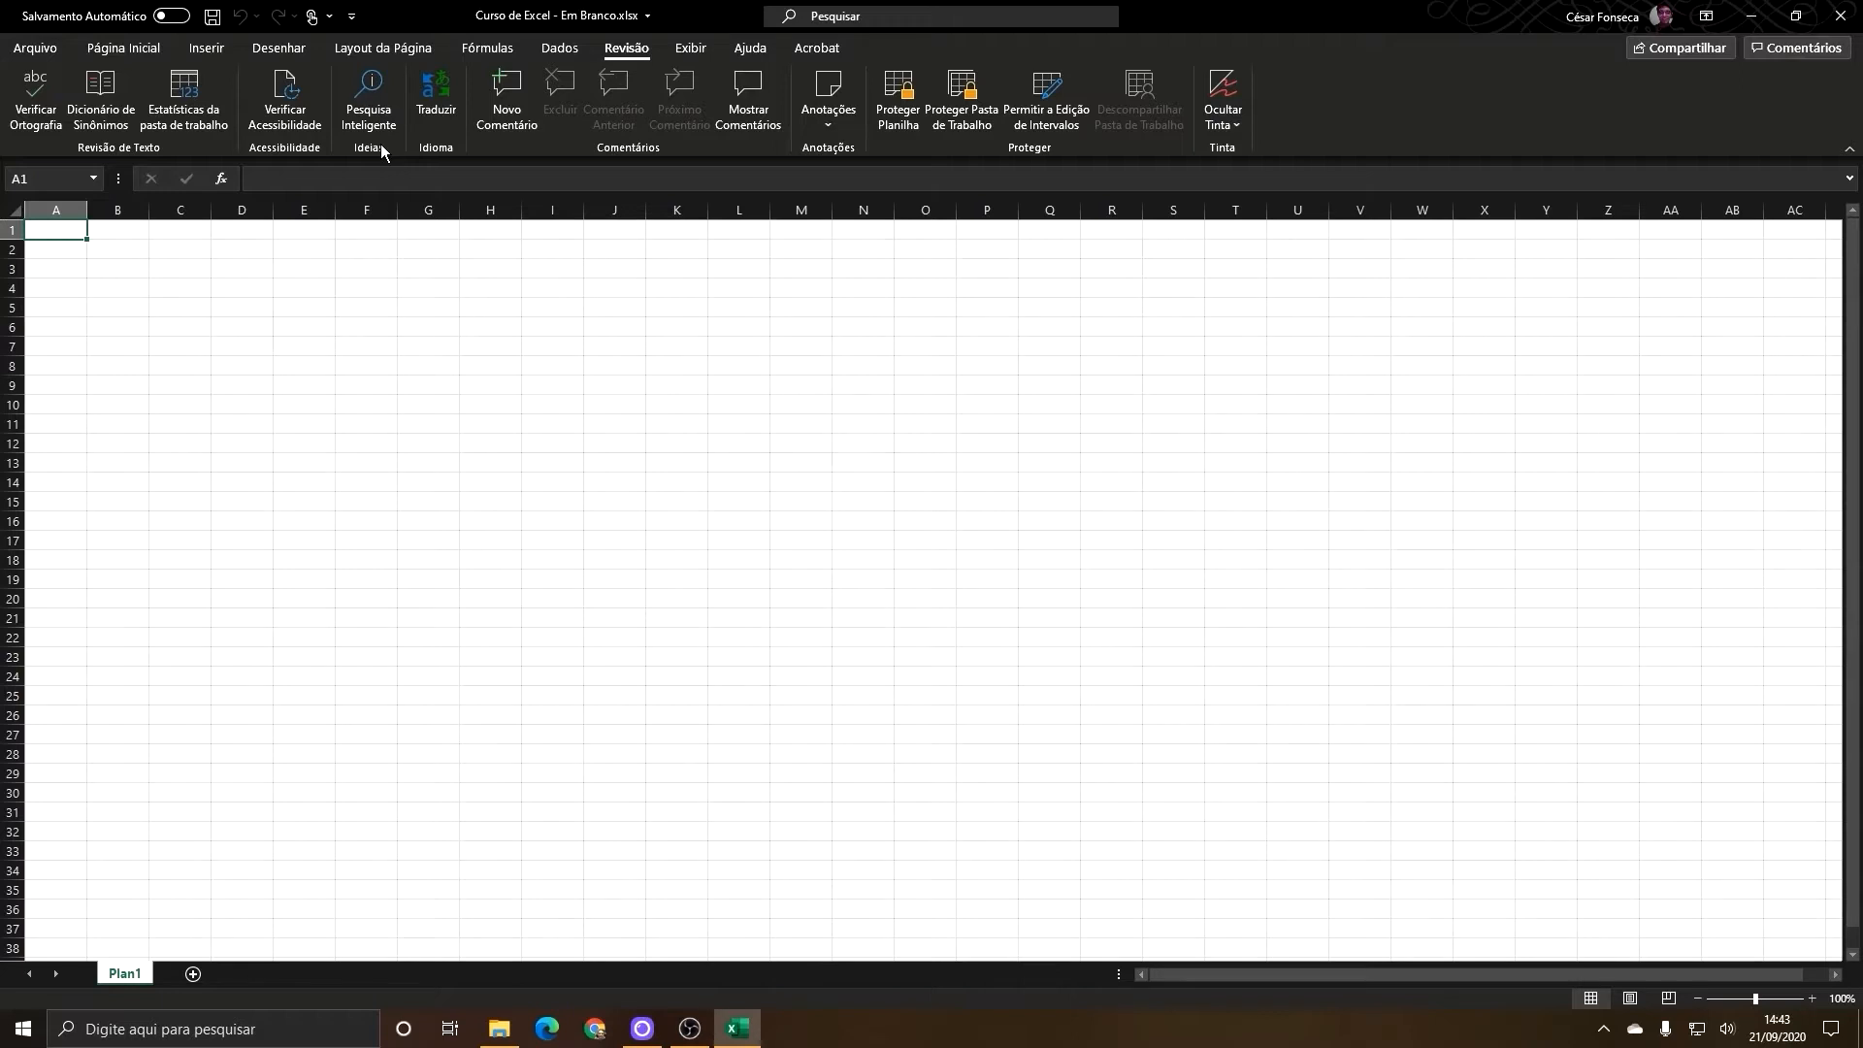
- On Exibir, turn Barra de Fórmulas and Títulos off and back on
{"action": "left_click", "coordinate": [691, 49]}
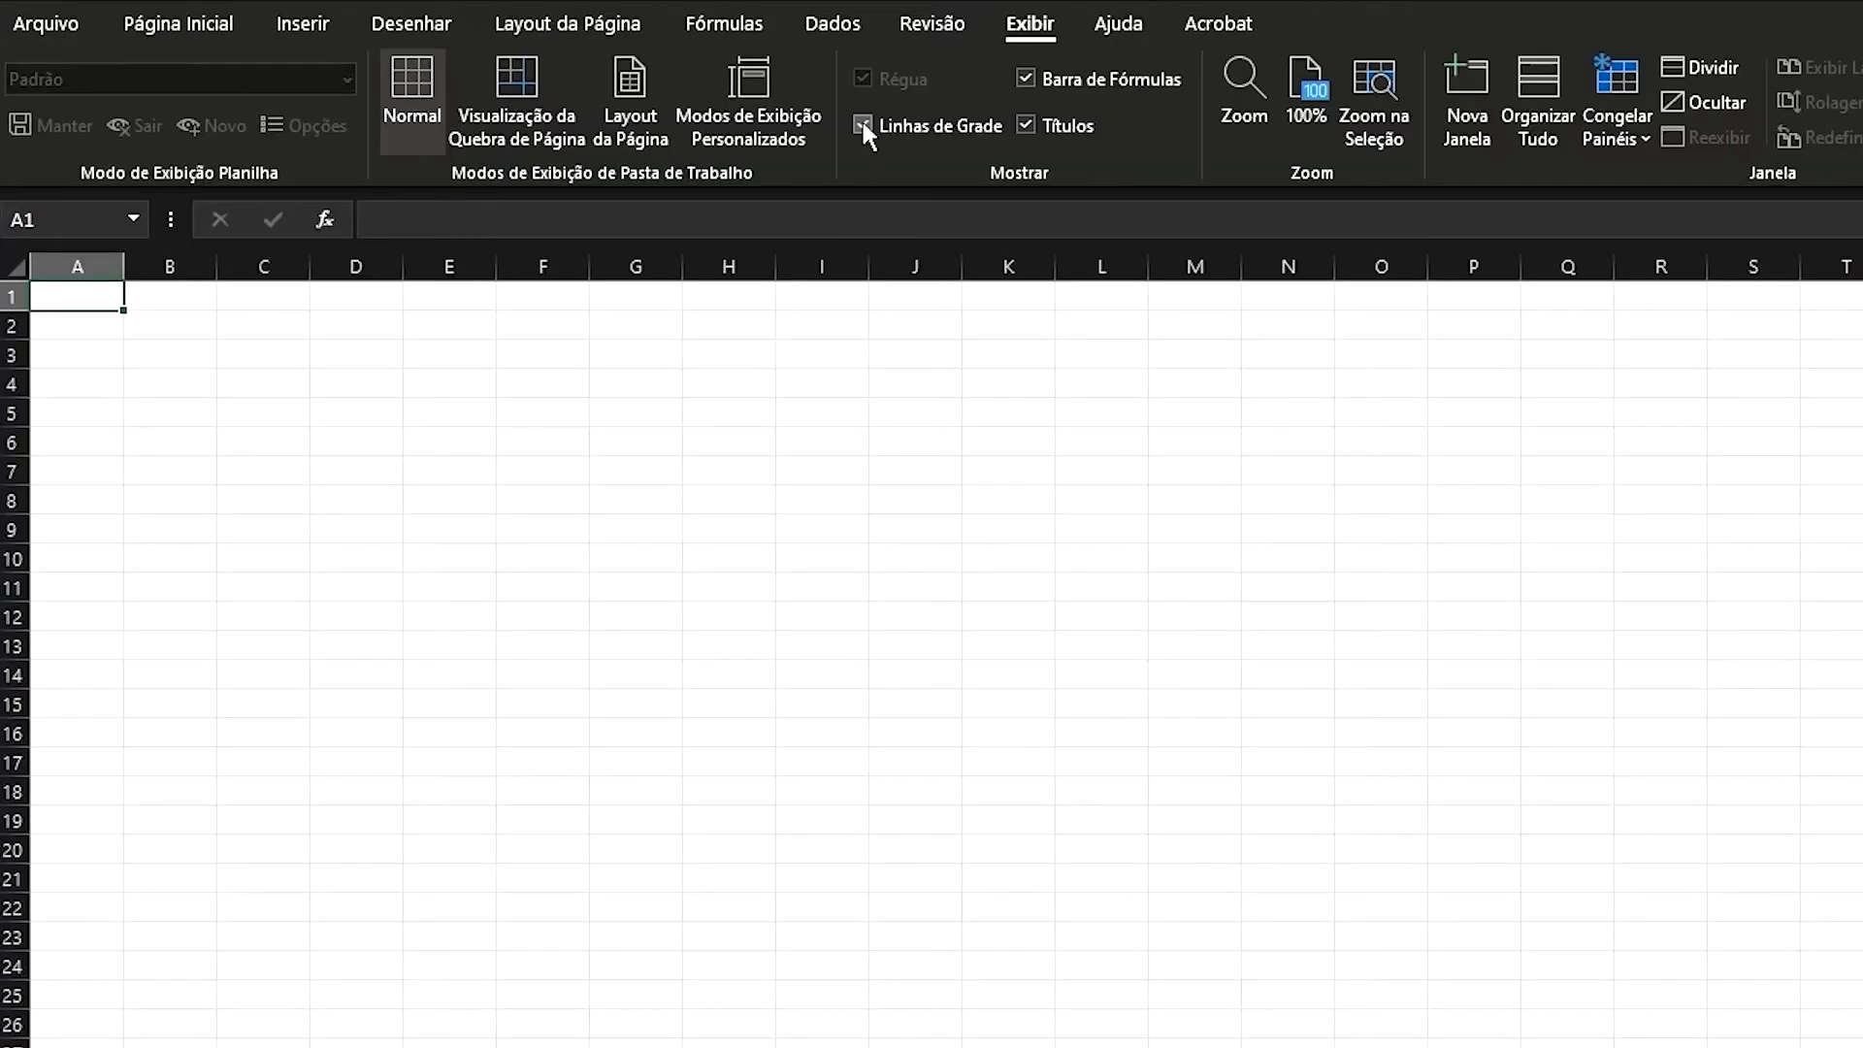
{"action": "left_click", "coordinate": [1019, 78]}
{"action": "left_click", "coordinate": [1021, 80]}
{"action": "left_click", "coordinate": [1022, 124]}
{"action": "left_click", "coordinate": [1023, 119]}
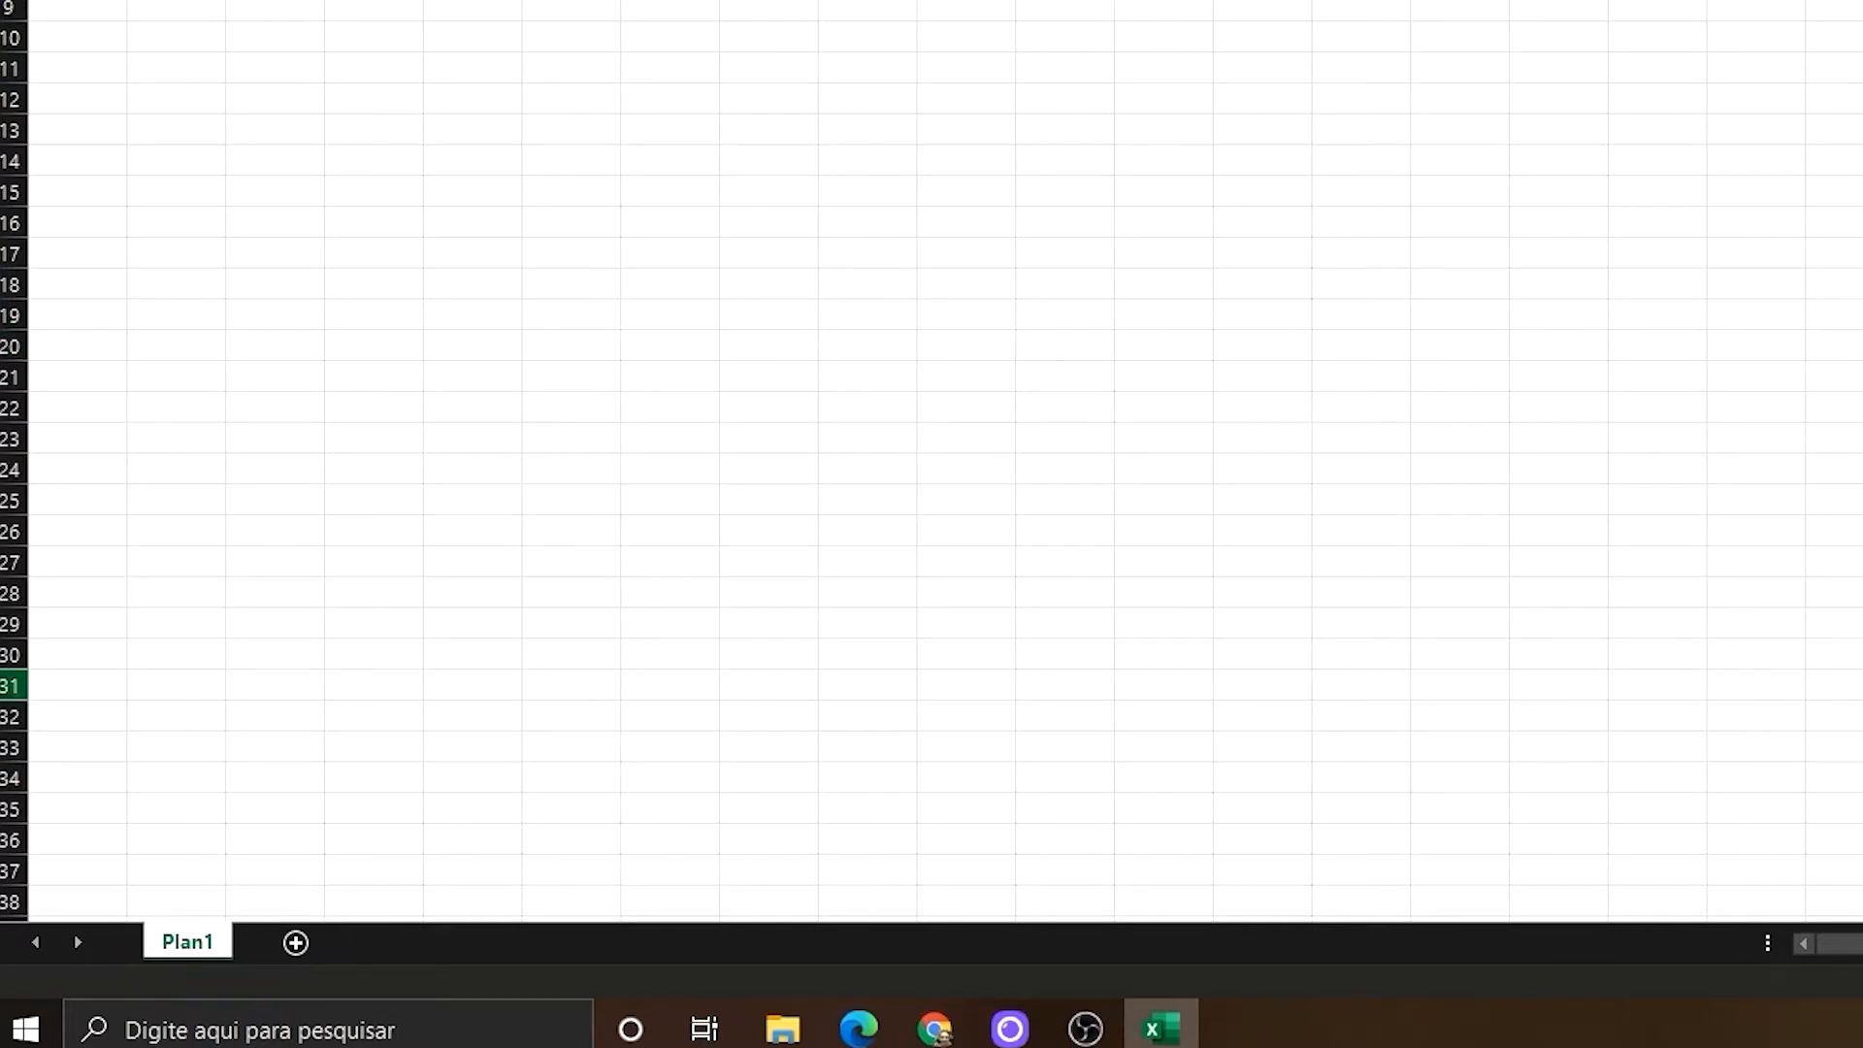
{"action": "right_click", "coordinate": [209, 945]}
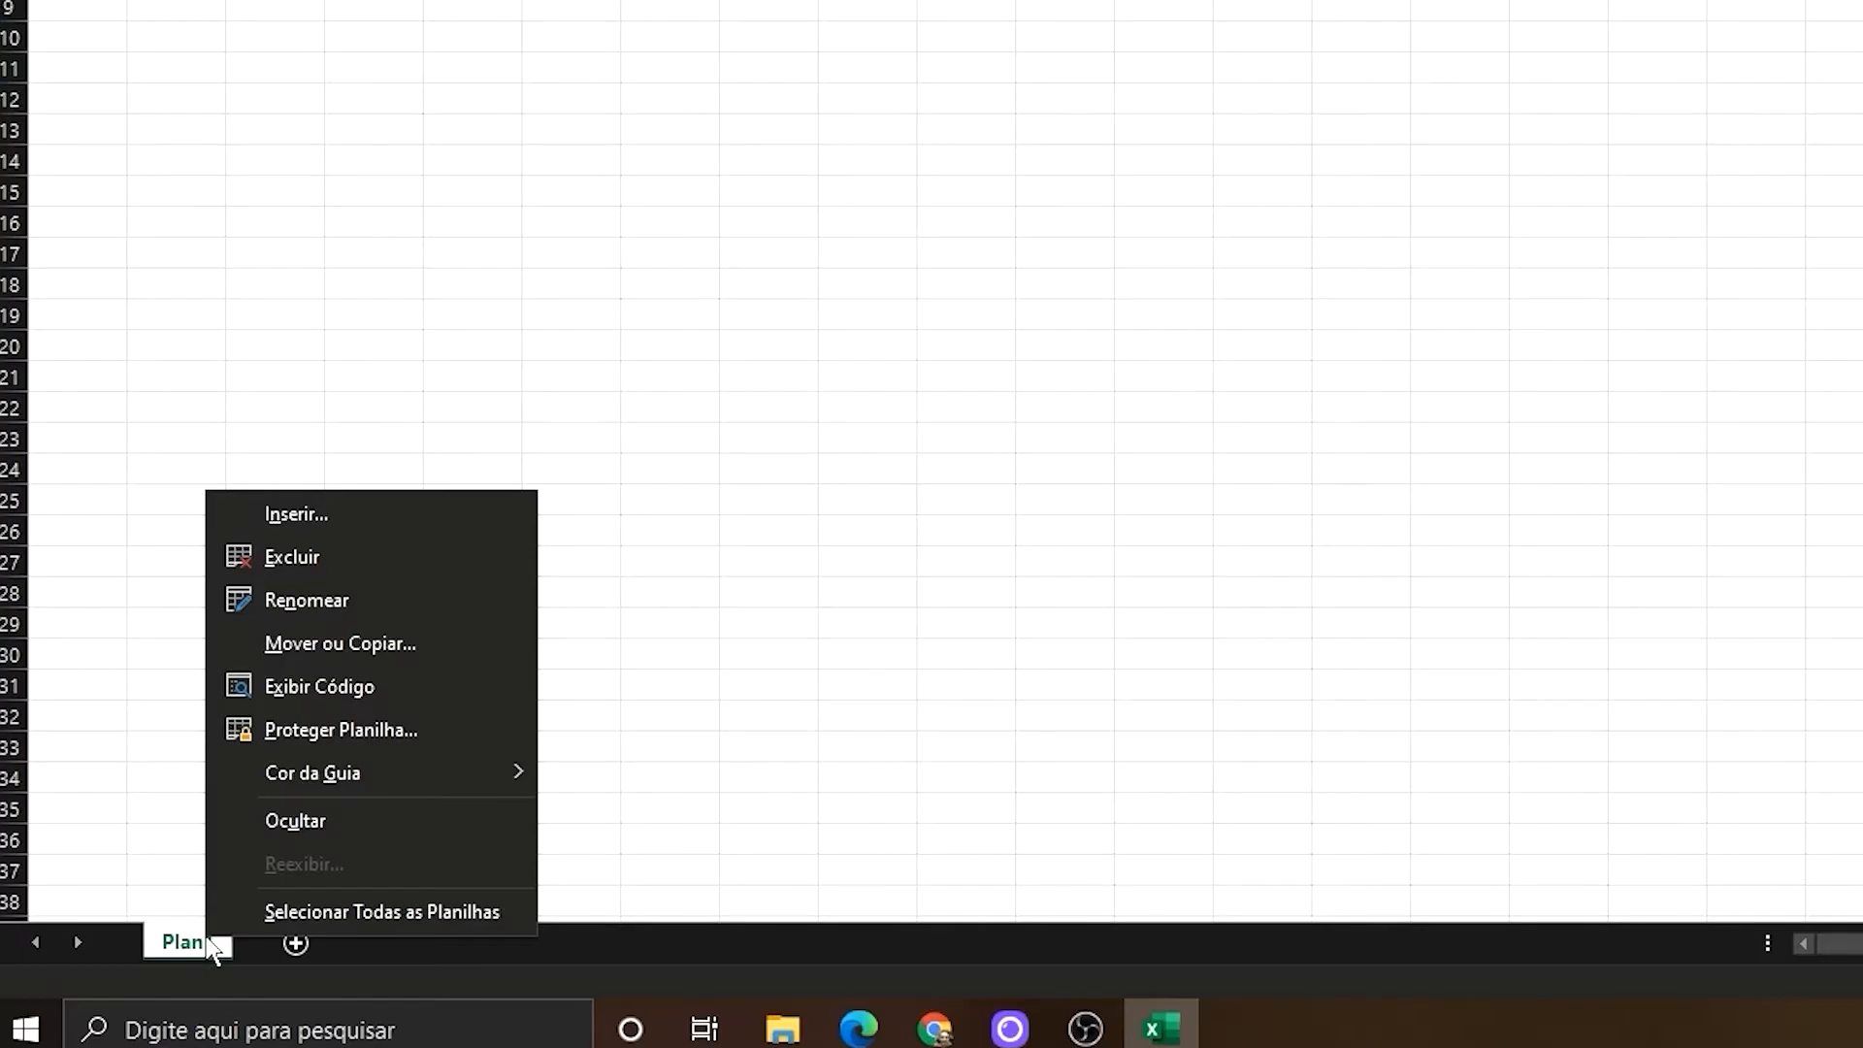
{"action": "key", "text": "Escape"}
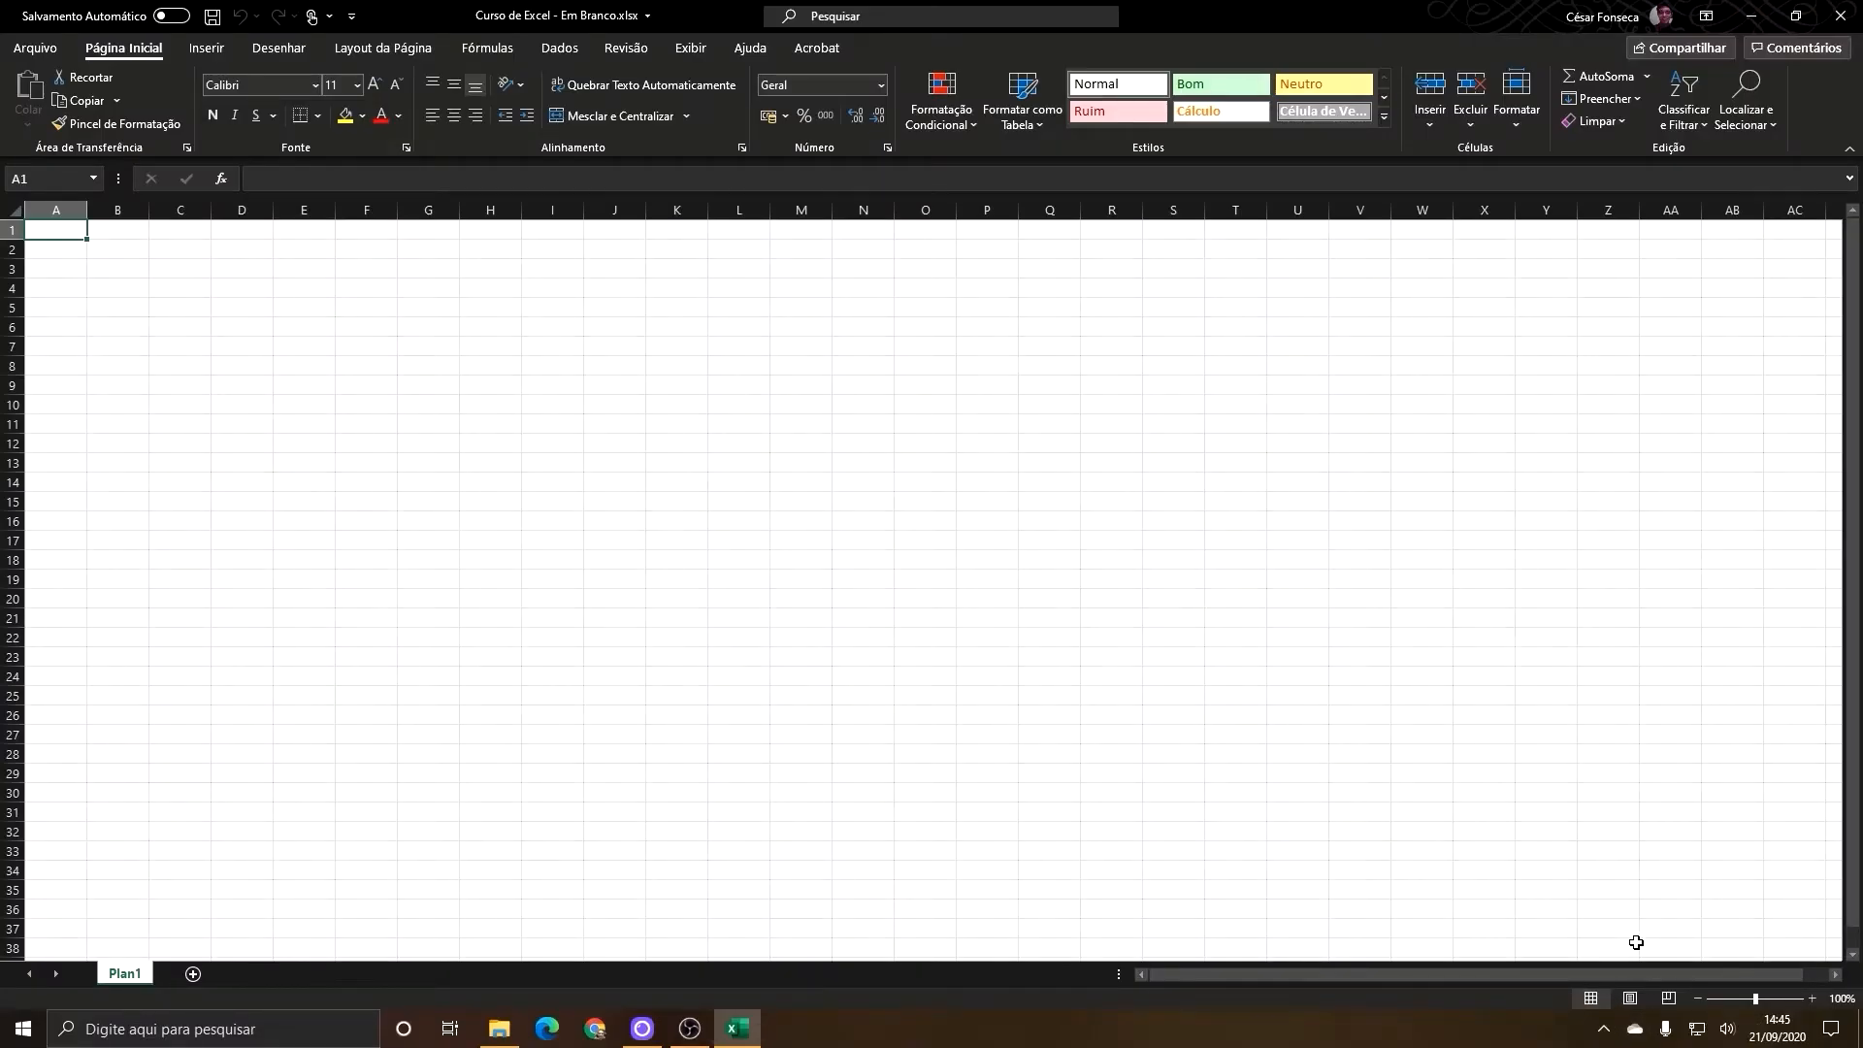
{"action": "left_click", "coordinate": [1626, 1001]}
{"action": "left_click", "coordinate": [1667, 1001]}
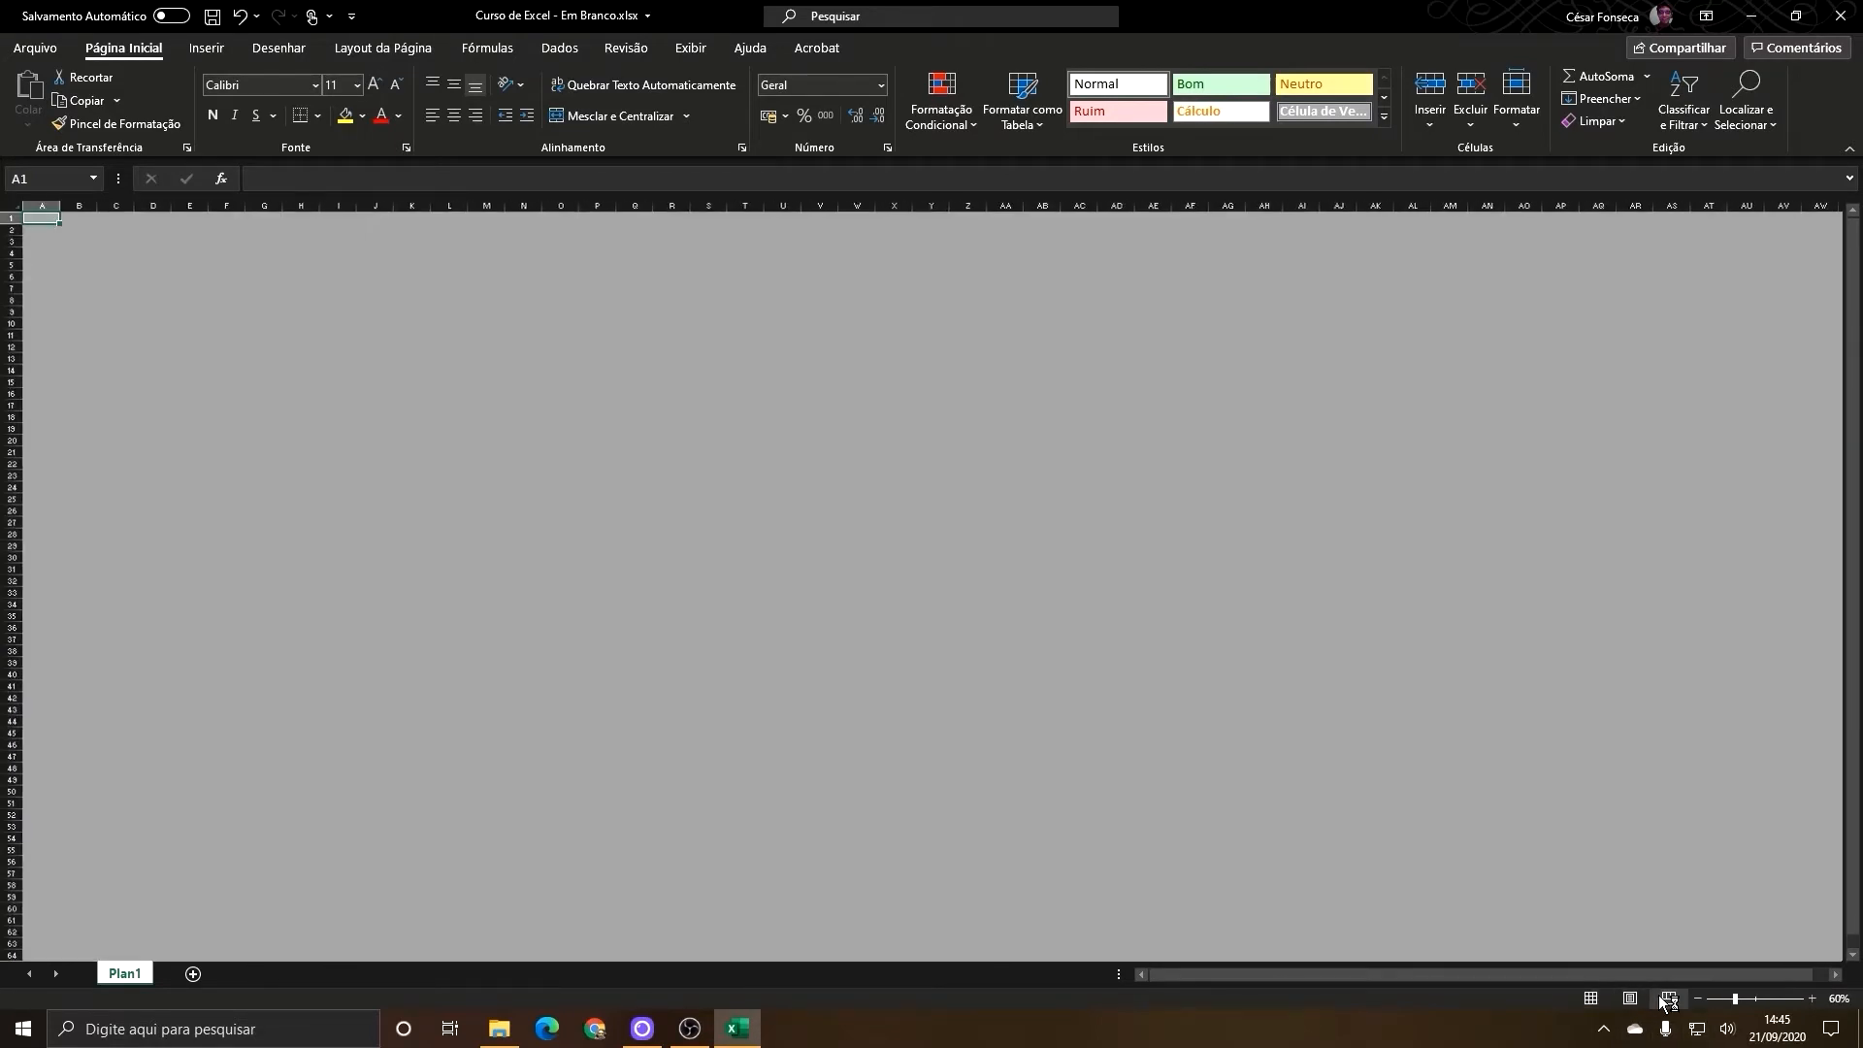
{"action": "left_click", "coordinate": [1629, 1000]}
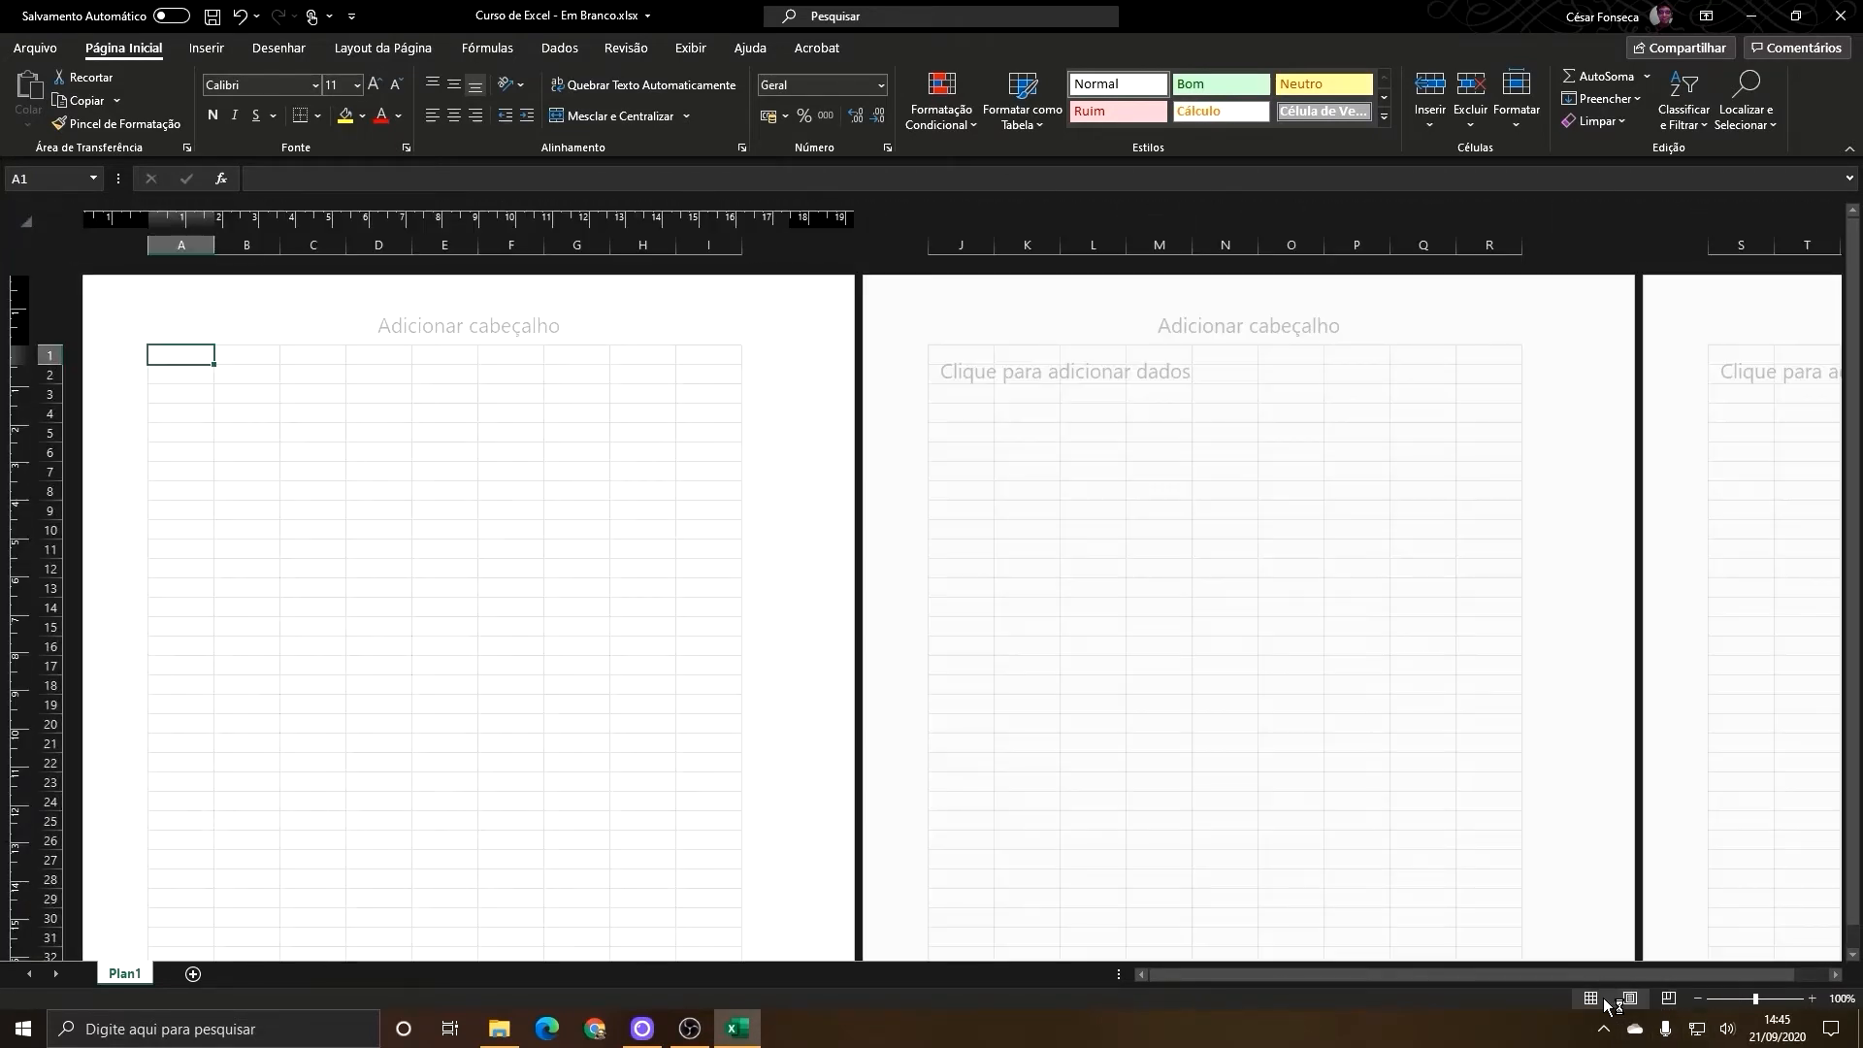
{"action": "left_click", "coordinate": [1590, 998]}
{"action": "mouse_move", "coordinate": [1755, 998]}
{"action": "left_mouse_down"}
{"action": "mouse_move", "coordinate": [1784, 1000]}
{"action": "mouse_move", "coordinate": [1740, 999]}
{"action": "left_mouse_up"}
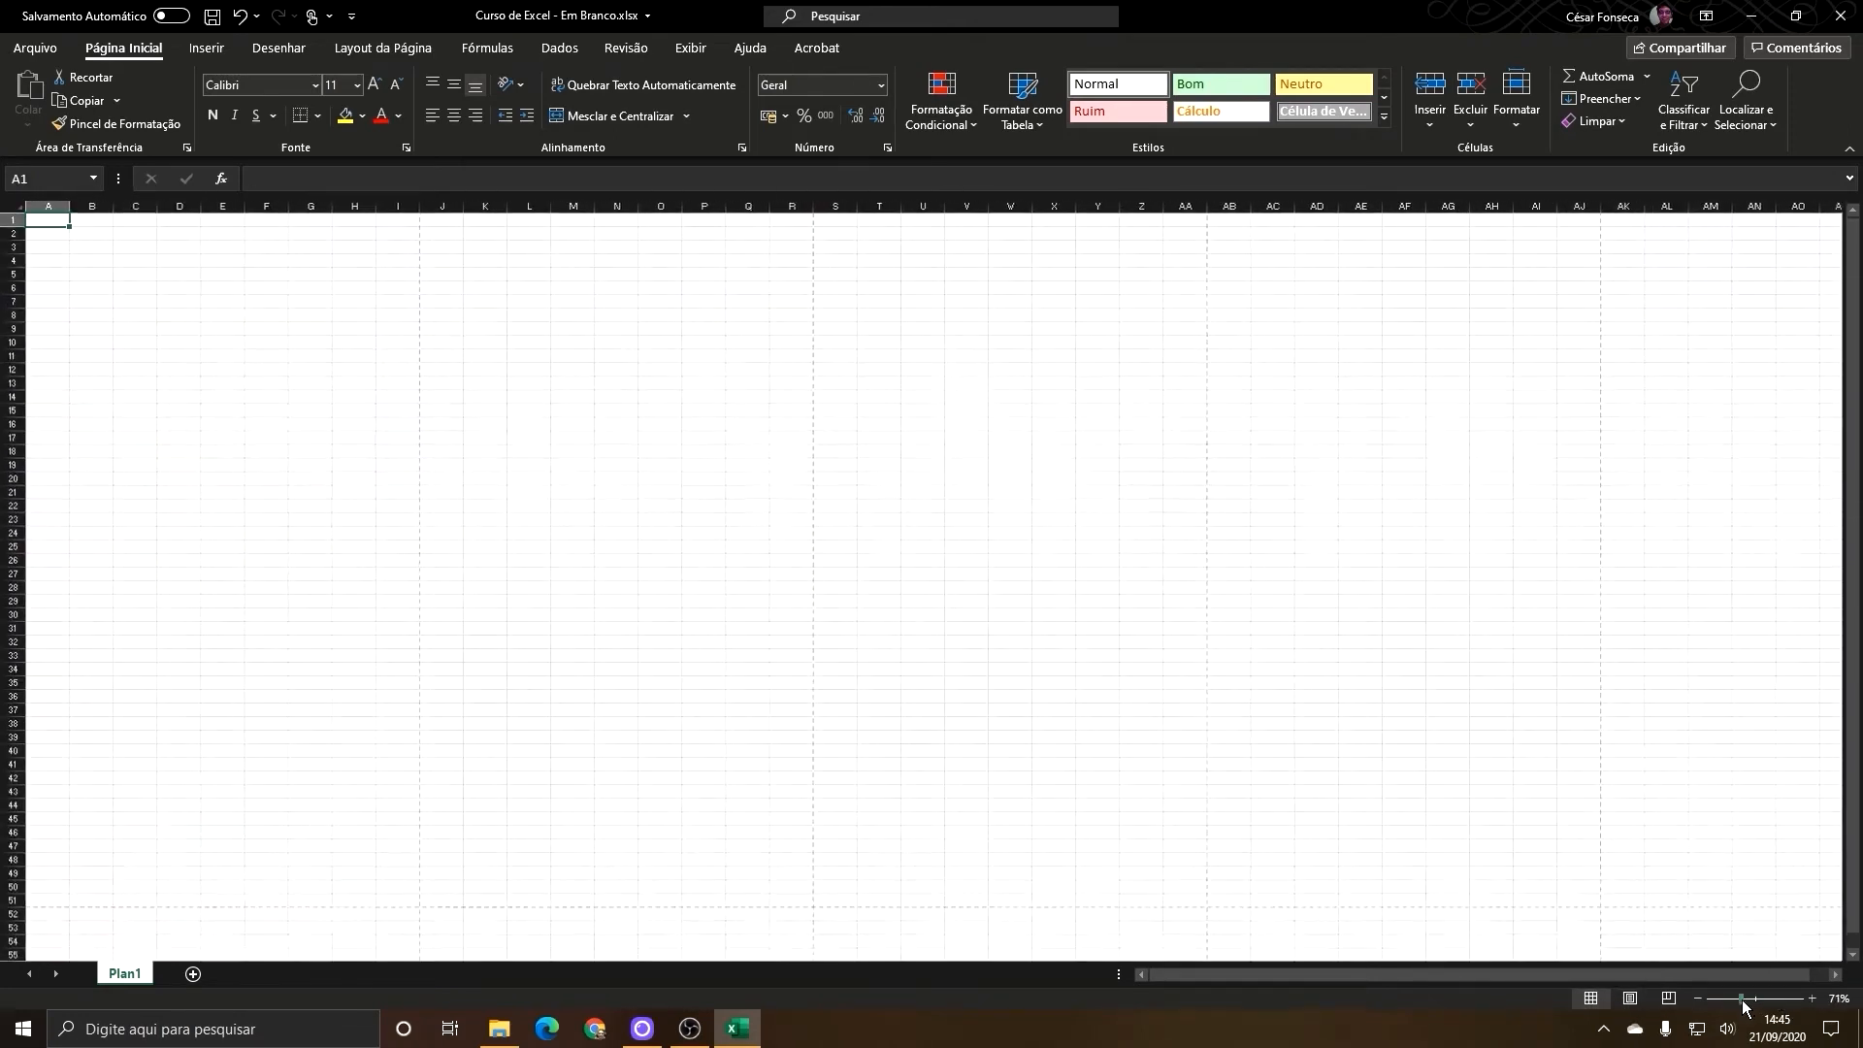
{"action": "left_click", "coordinate": [1835, 1004]}
{"action": "left_click", "coordinate": [576, 344]}
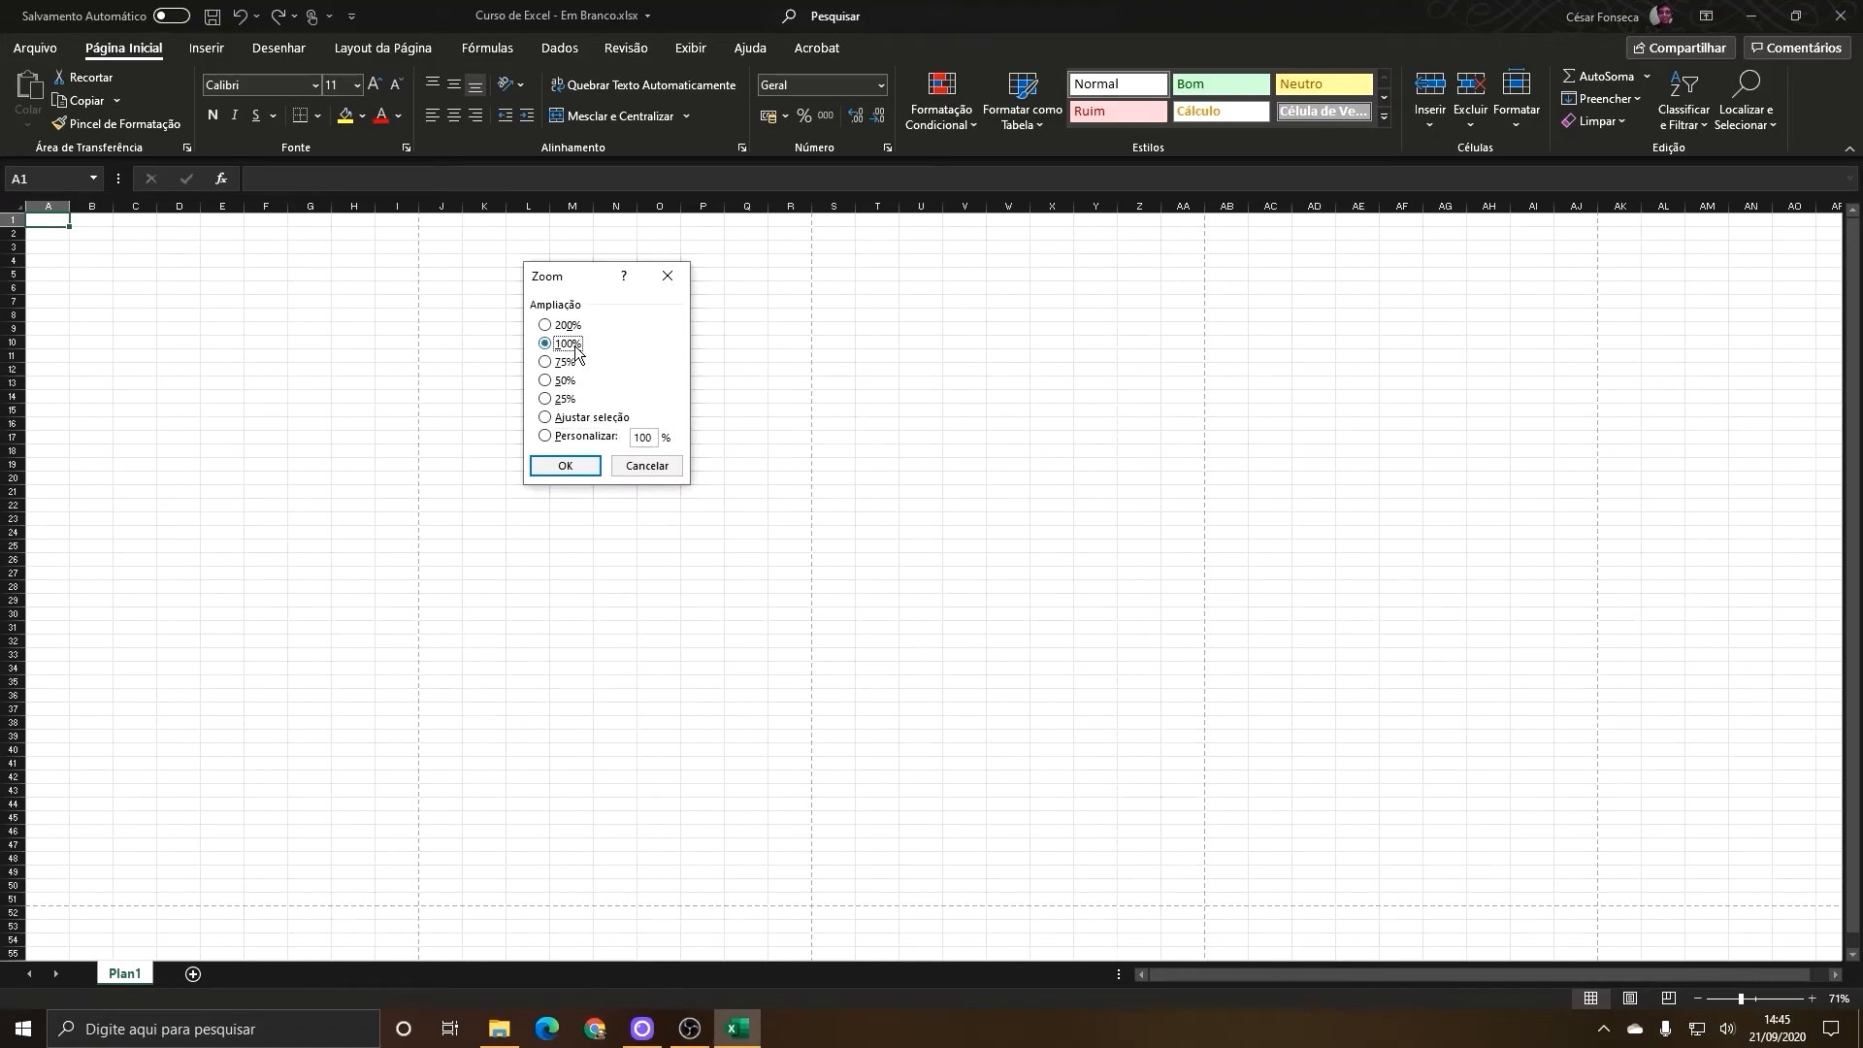
{"action": "left_click", "coordinate": [564, 466]}
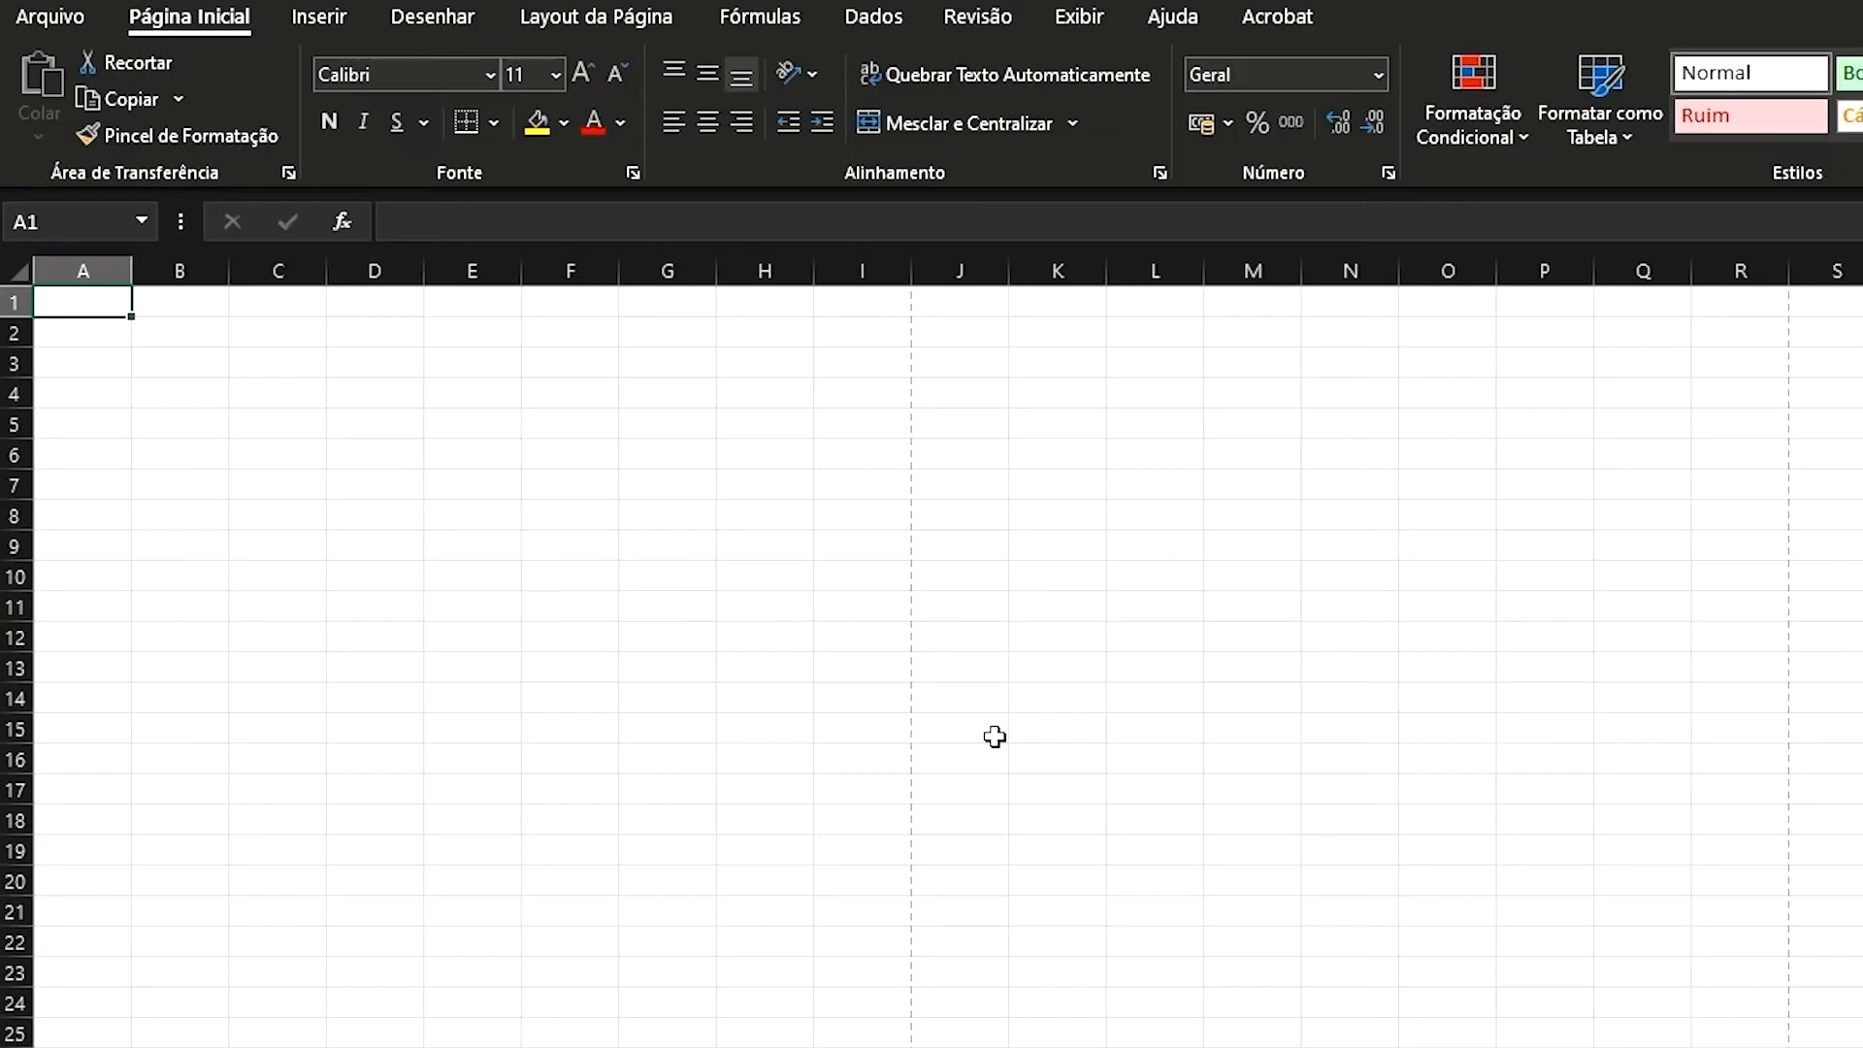
- Go to J10 through the Name Box and enter CelulaMatriz
{"action": "left_click", "coordinate": [472, 455]}
{"action": "left_click", "coordinate": [1007, 731]}
{"action": "left_click", "coordinate": [105, 219]}
{"action": "type", "text": "J10"}
{"action": "key", "text": "Return"}
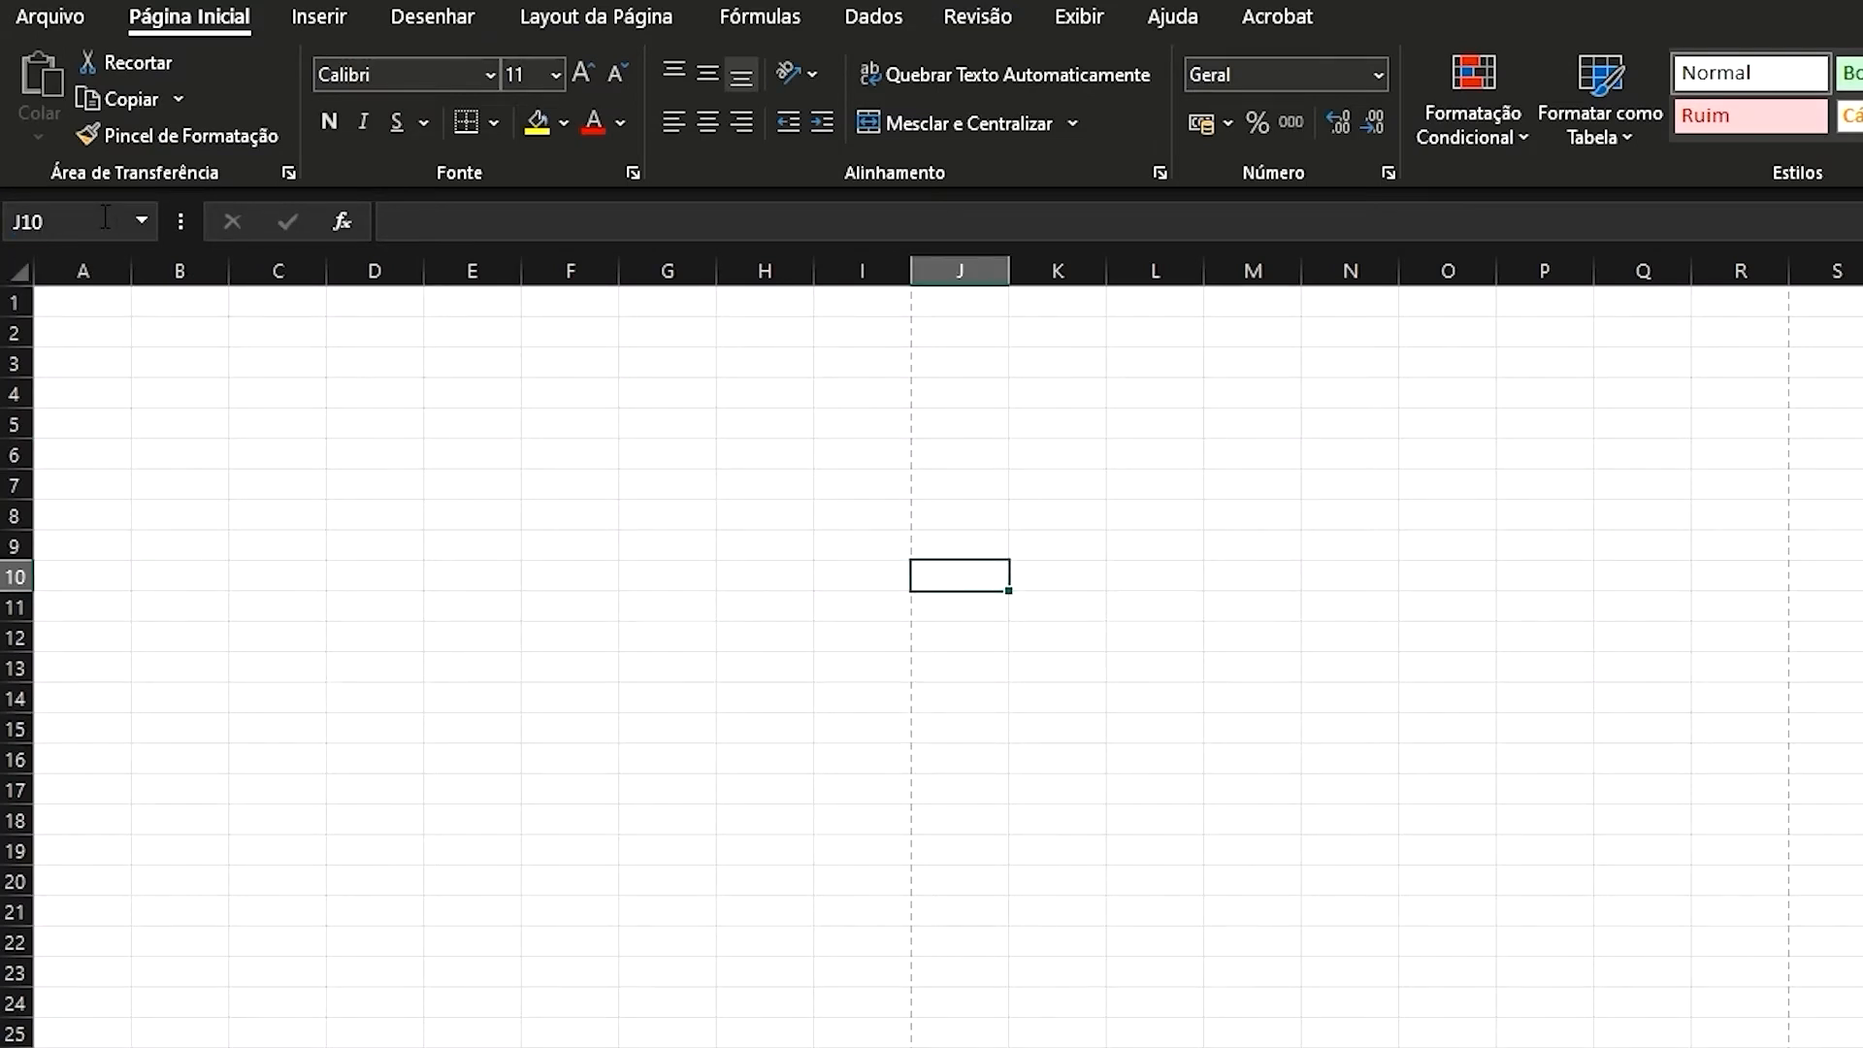
{"action": "type", "text": "CelulaMatri"}
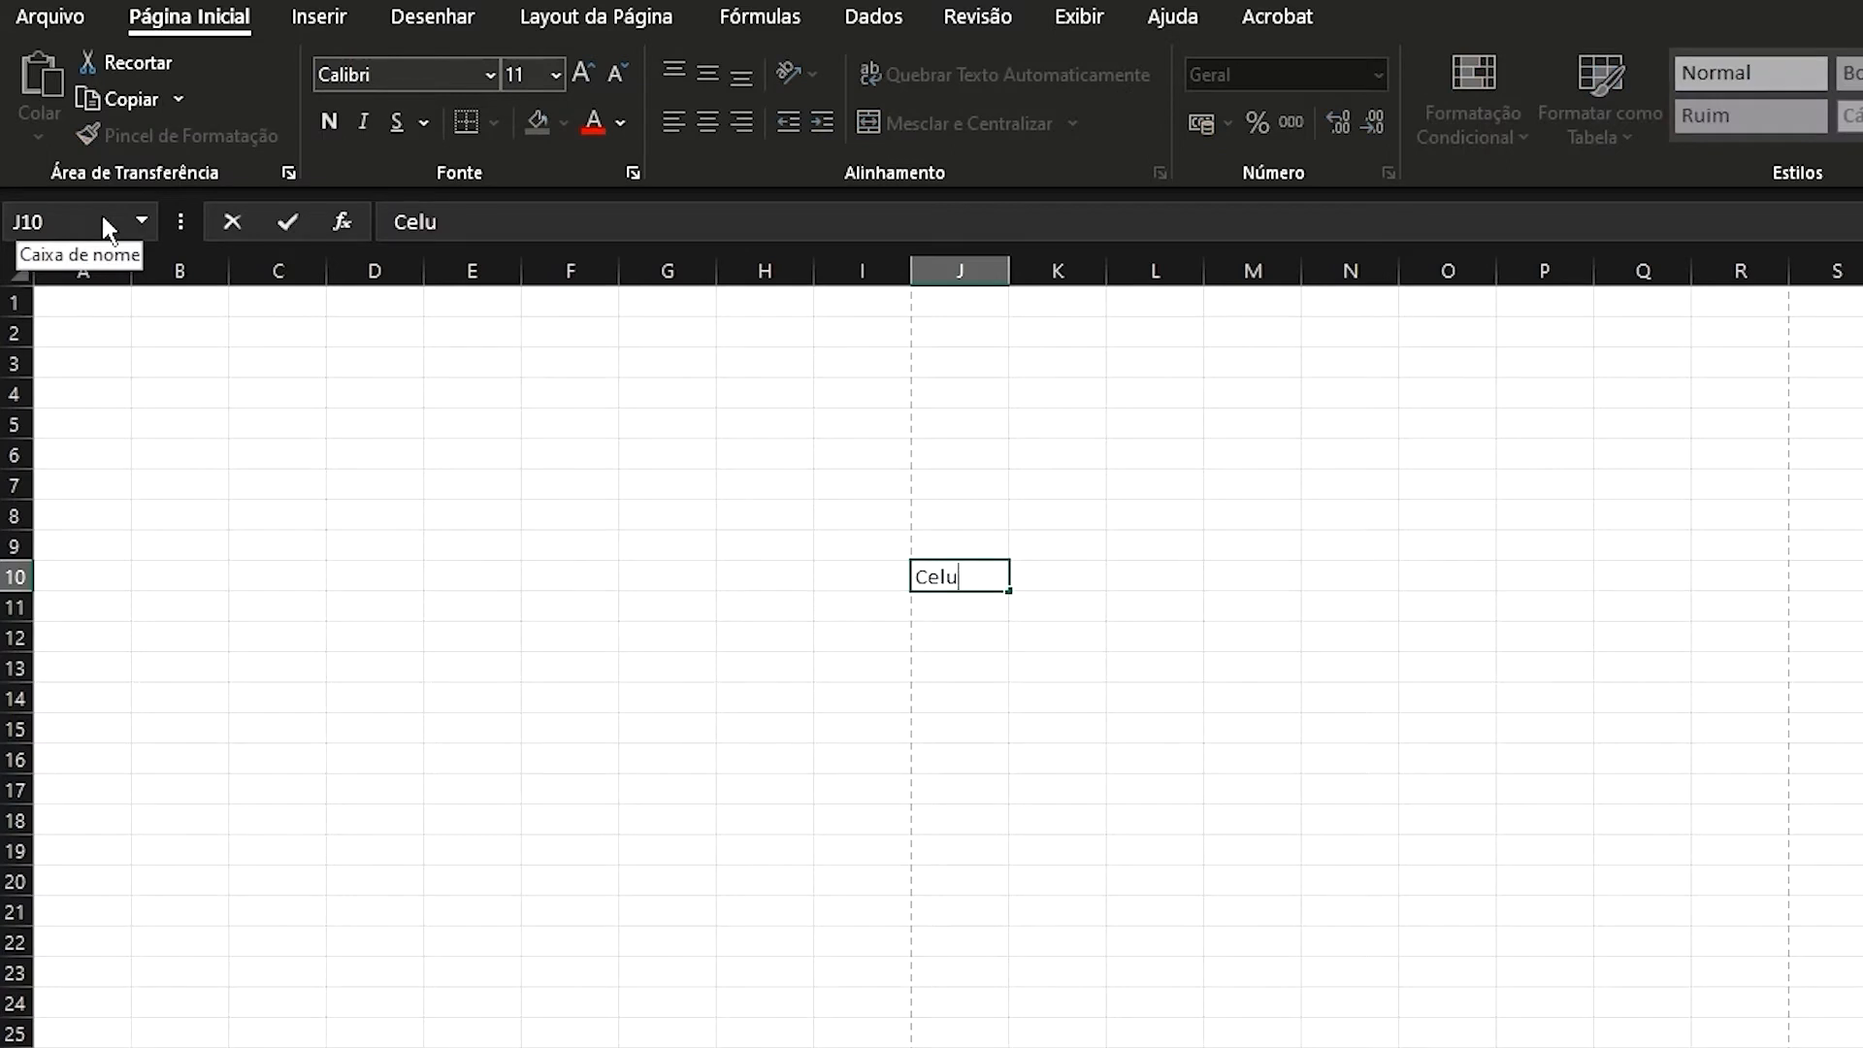
{"action": "type", "text": "z"}
{"action": "key", "text": "Return"}
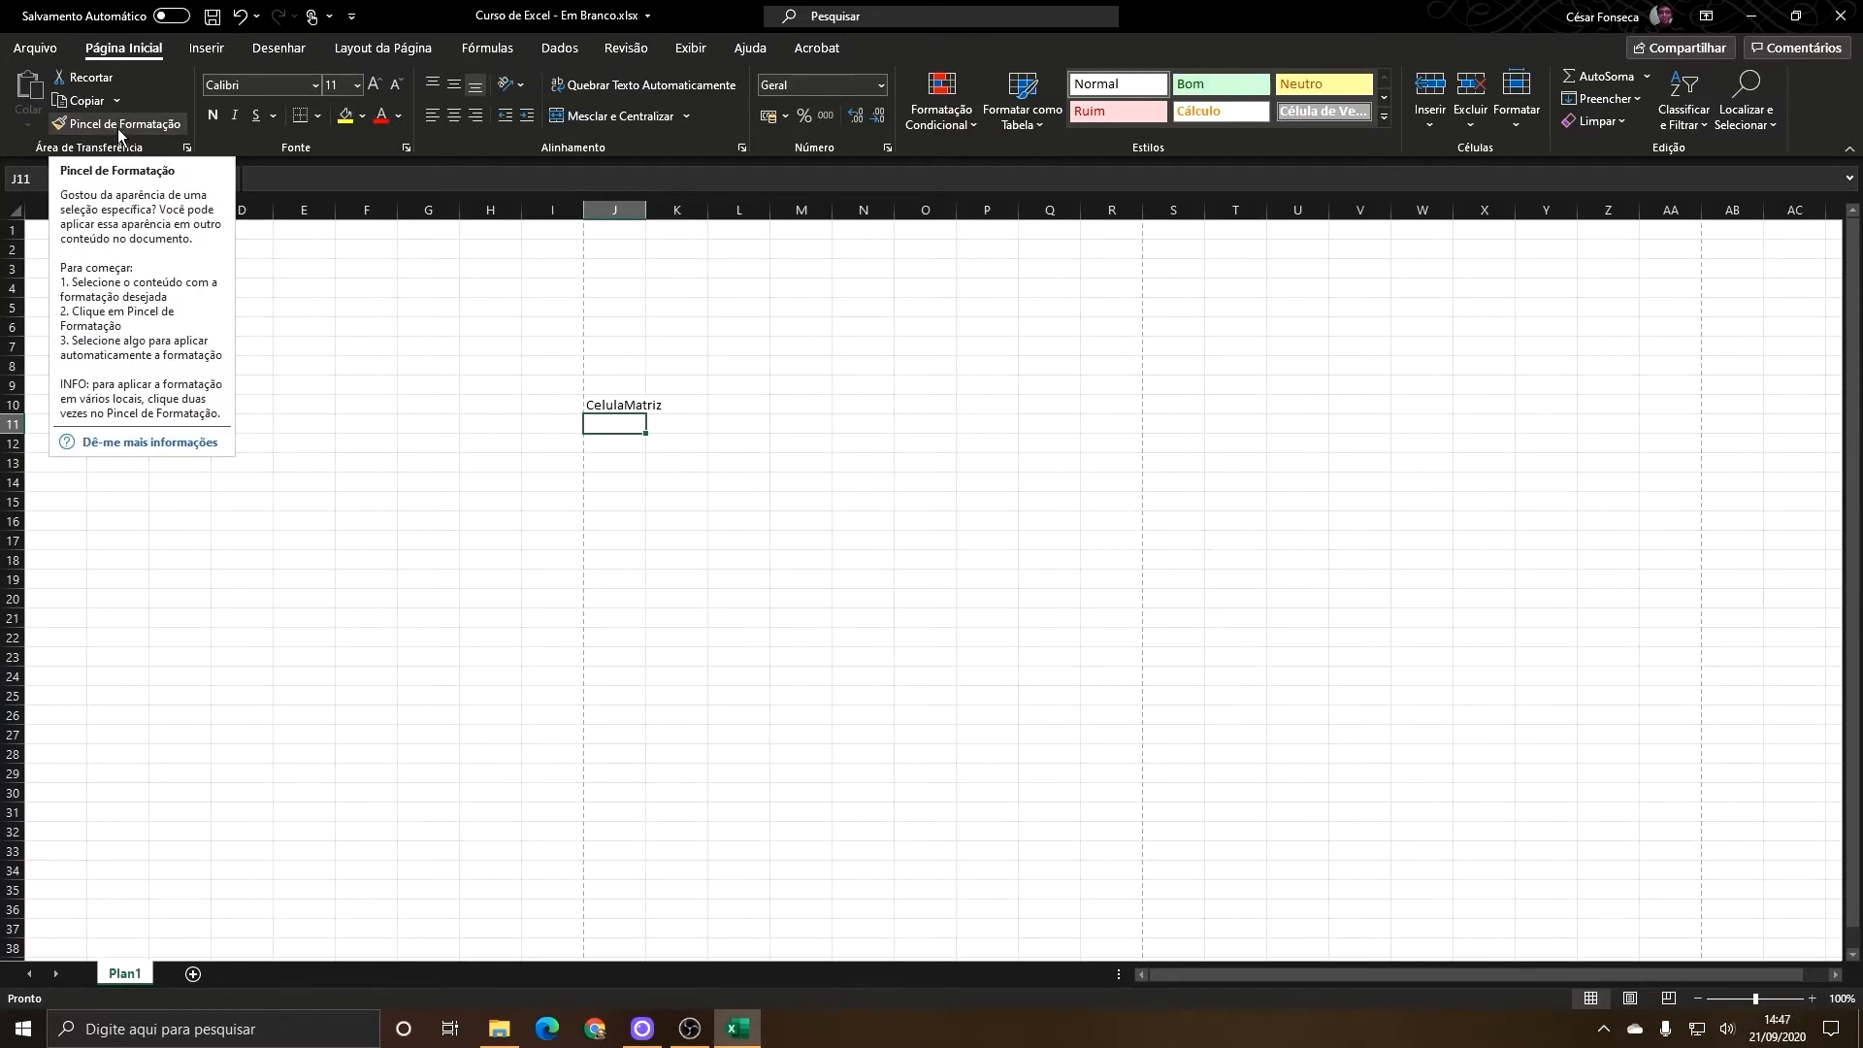
- Copy CelulaMatriz into L3, then cut it from there and move it to L10
{"action": "left_click", "coordinate": [626, 407]}
{"action": "key", "text": "ctrl+c"}
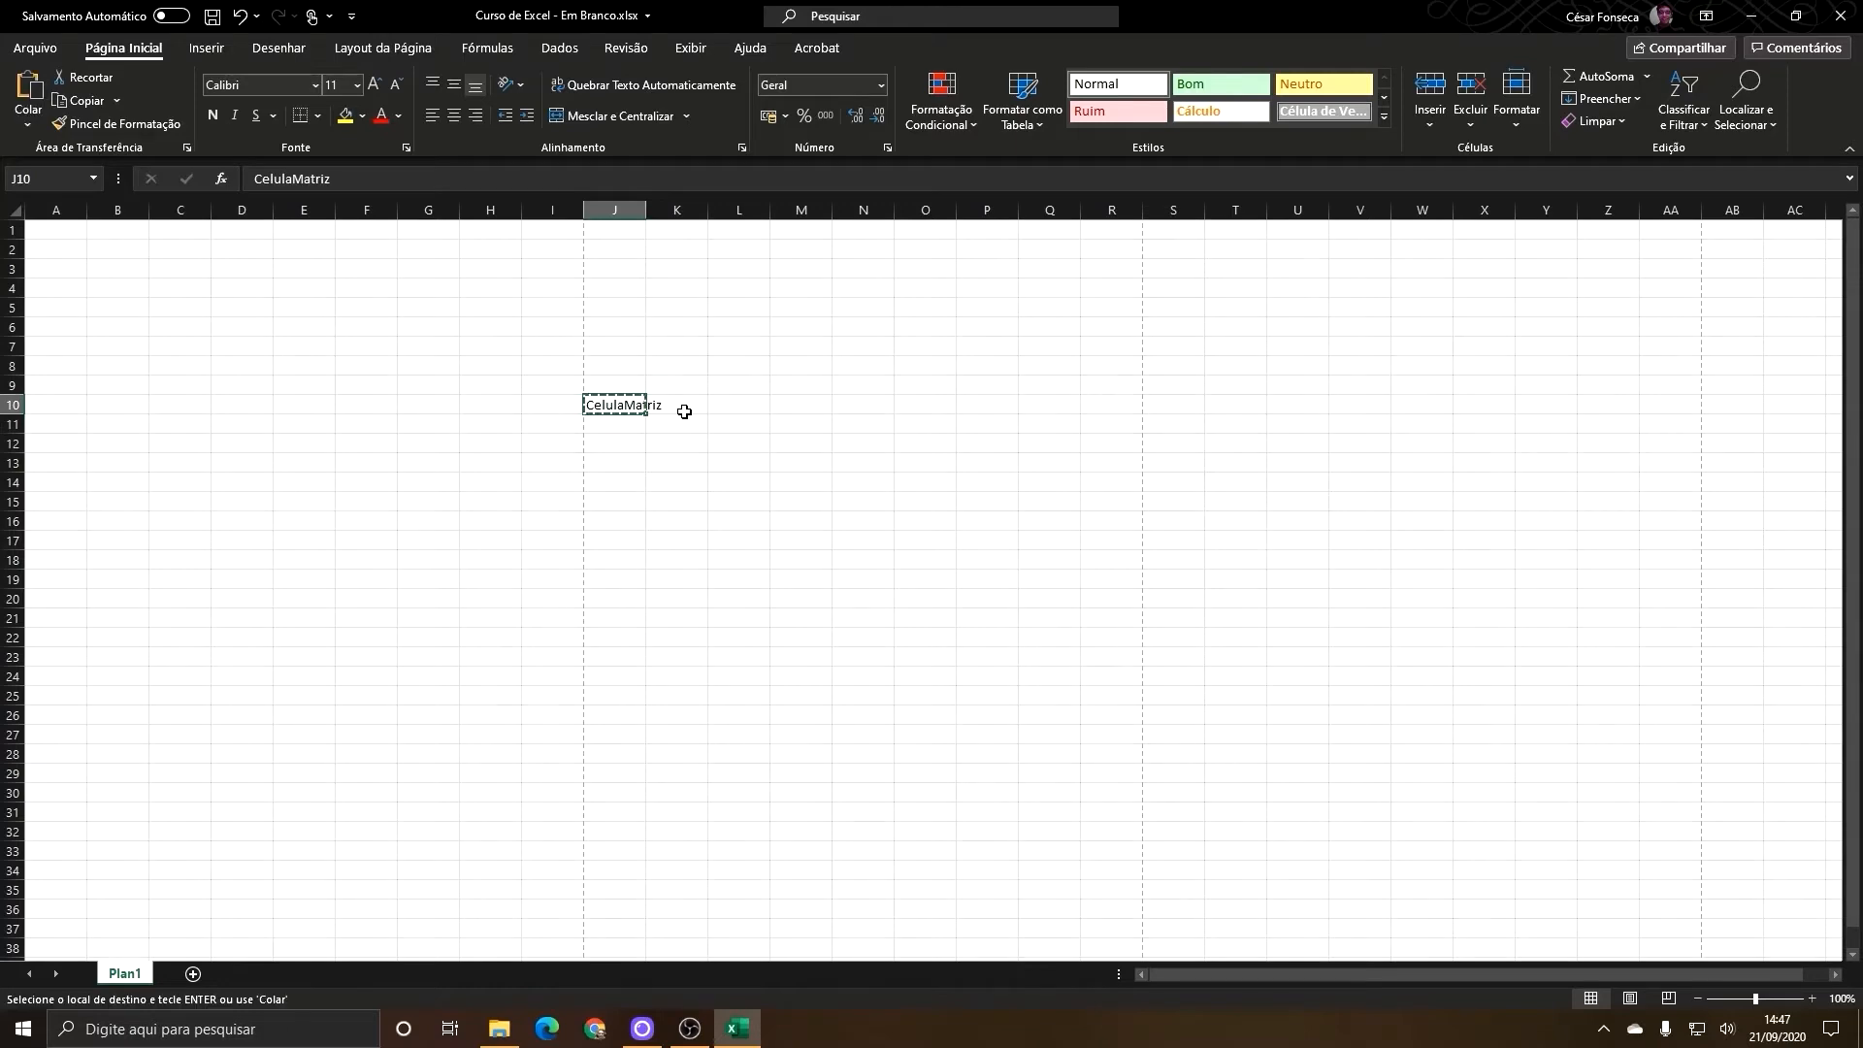
{"action": "left_click", "coordinate": [740, 271]}
{"action": "key", "text": "ctrl+v"}
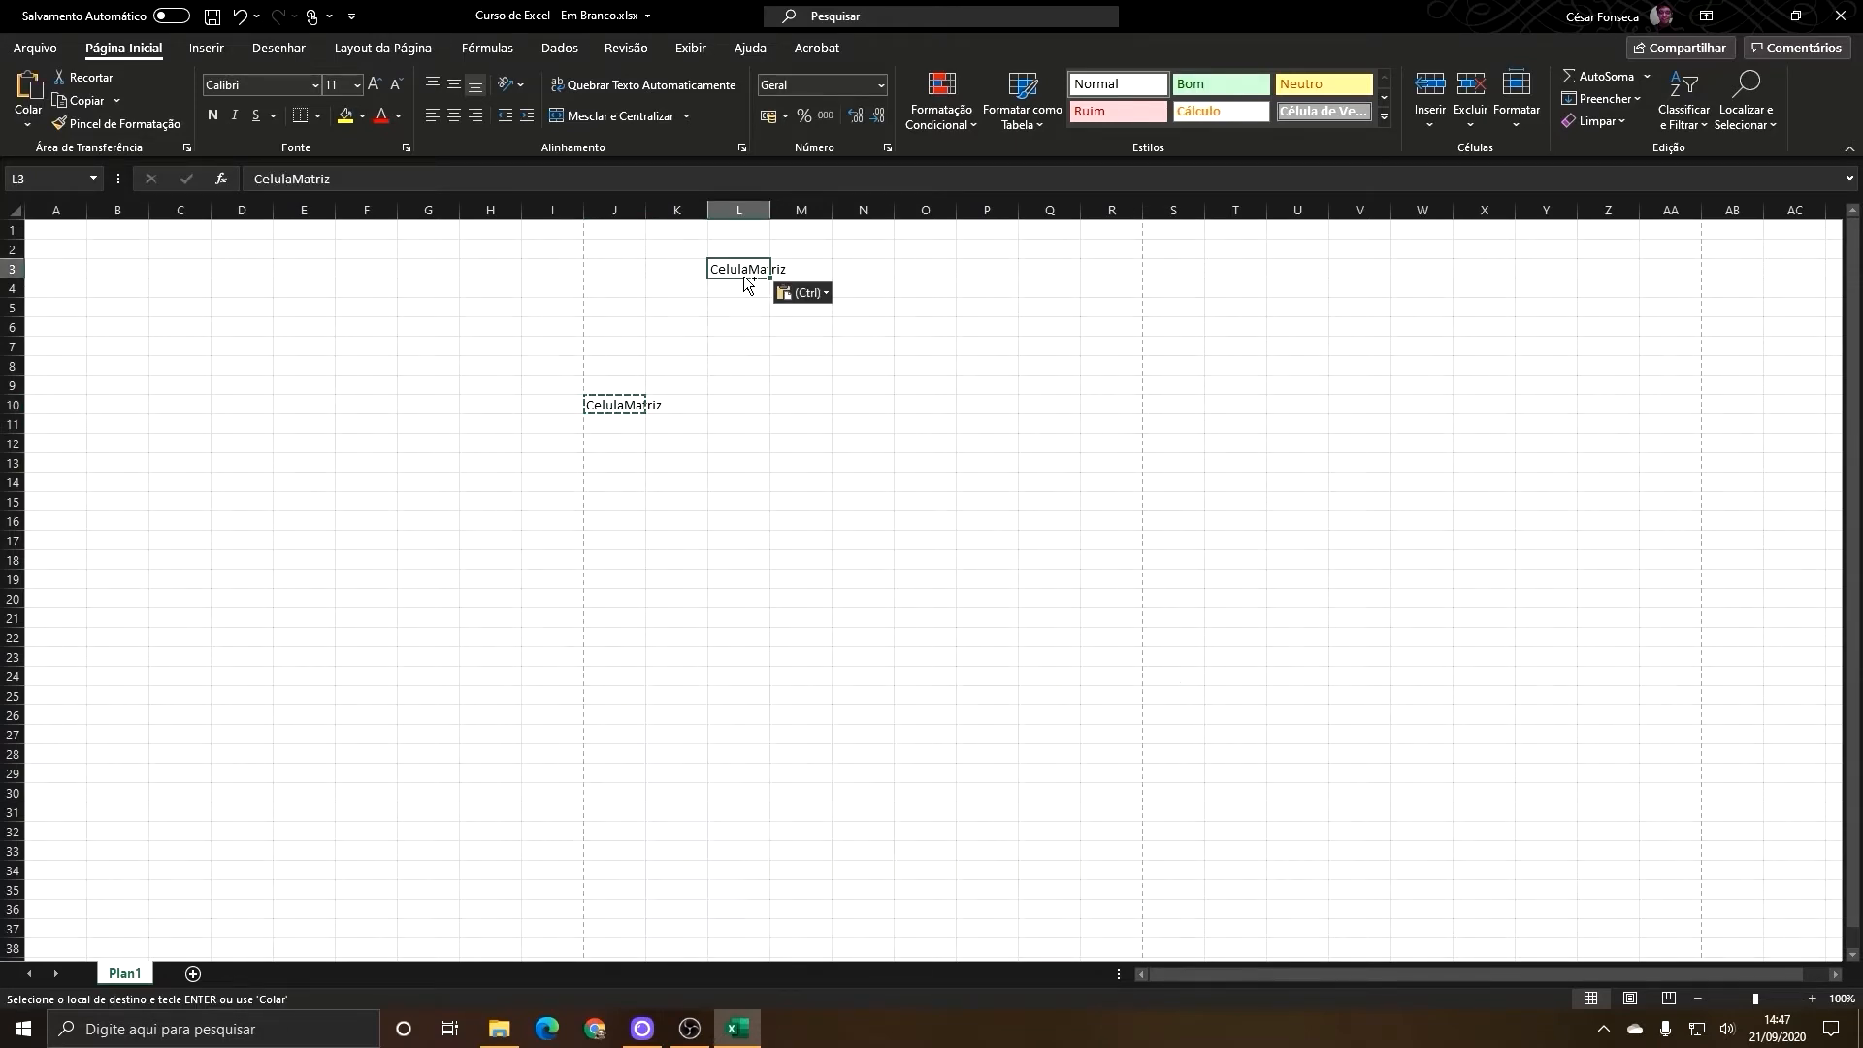
{"action": "key", "text": "ctrl+x"}
{"action": "left_click", "coordinate": [753, 400]}
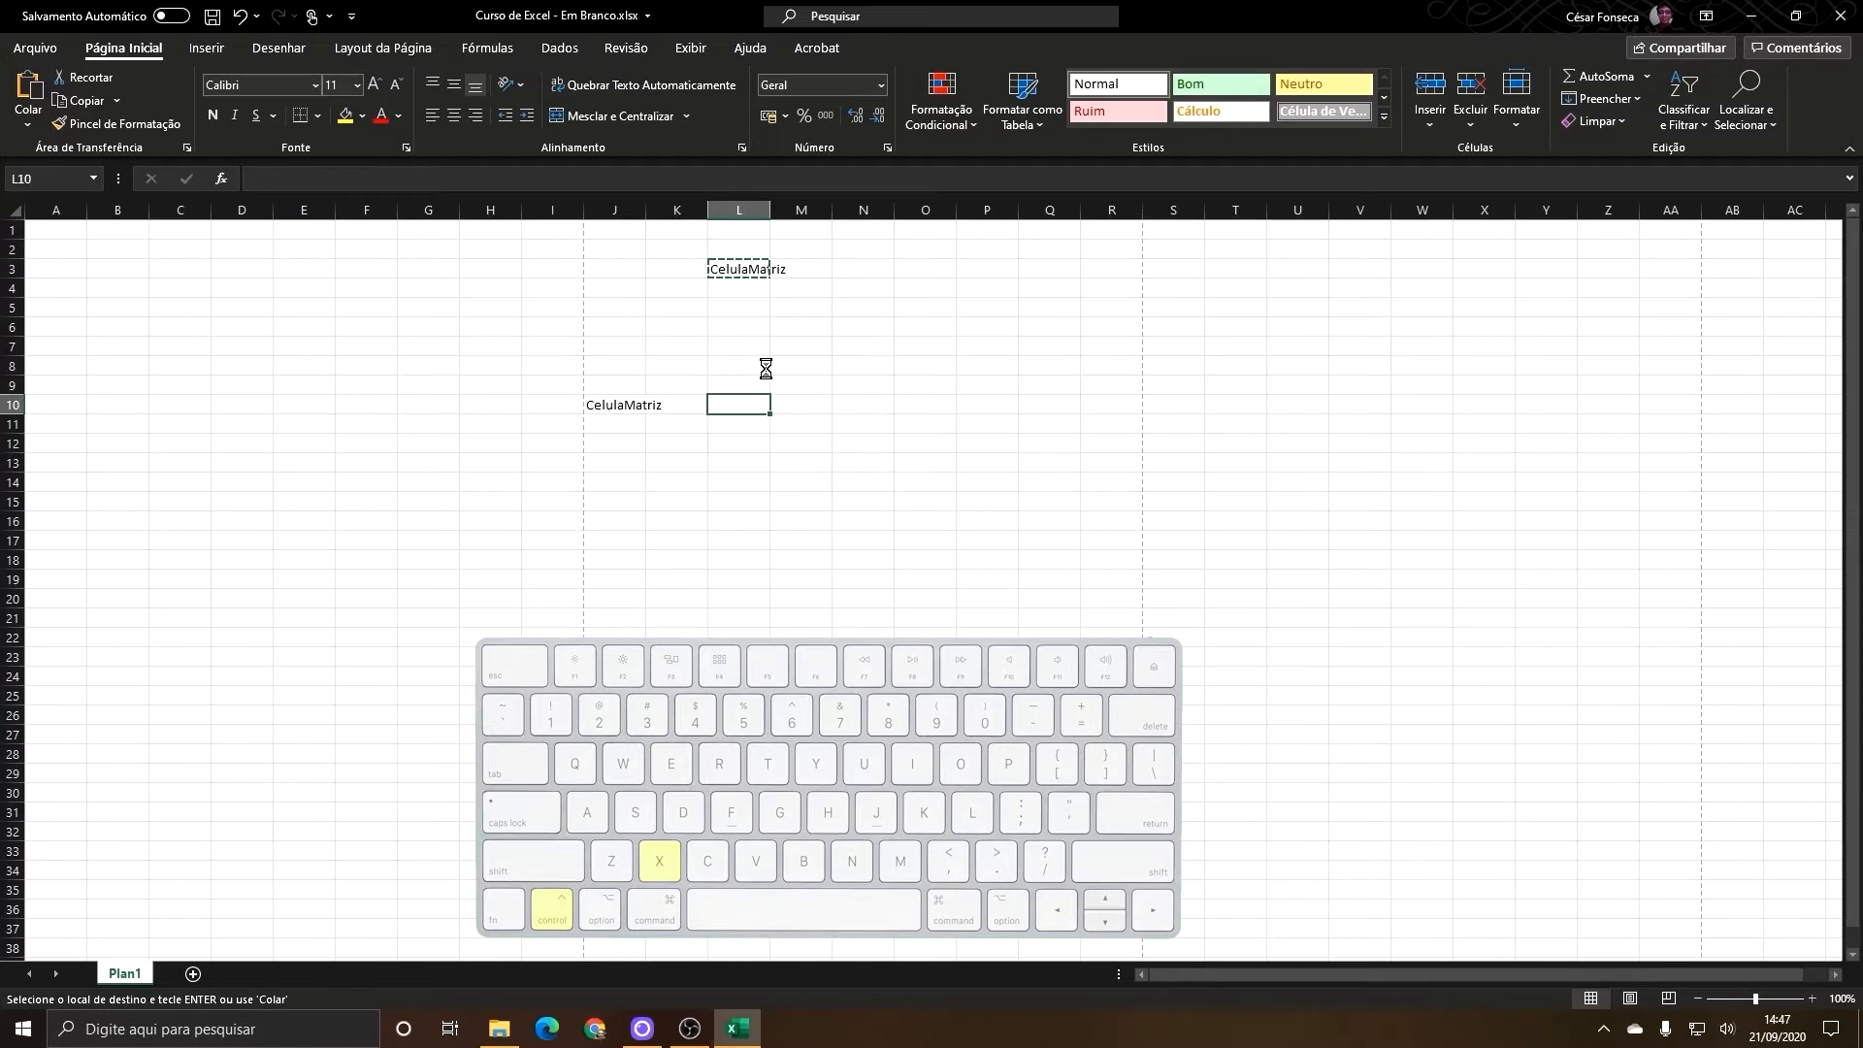
{"action": "key", "text": "ctrl+v"}
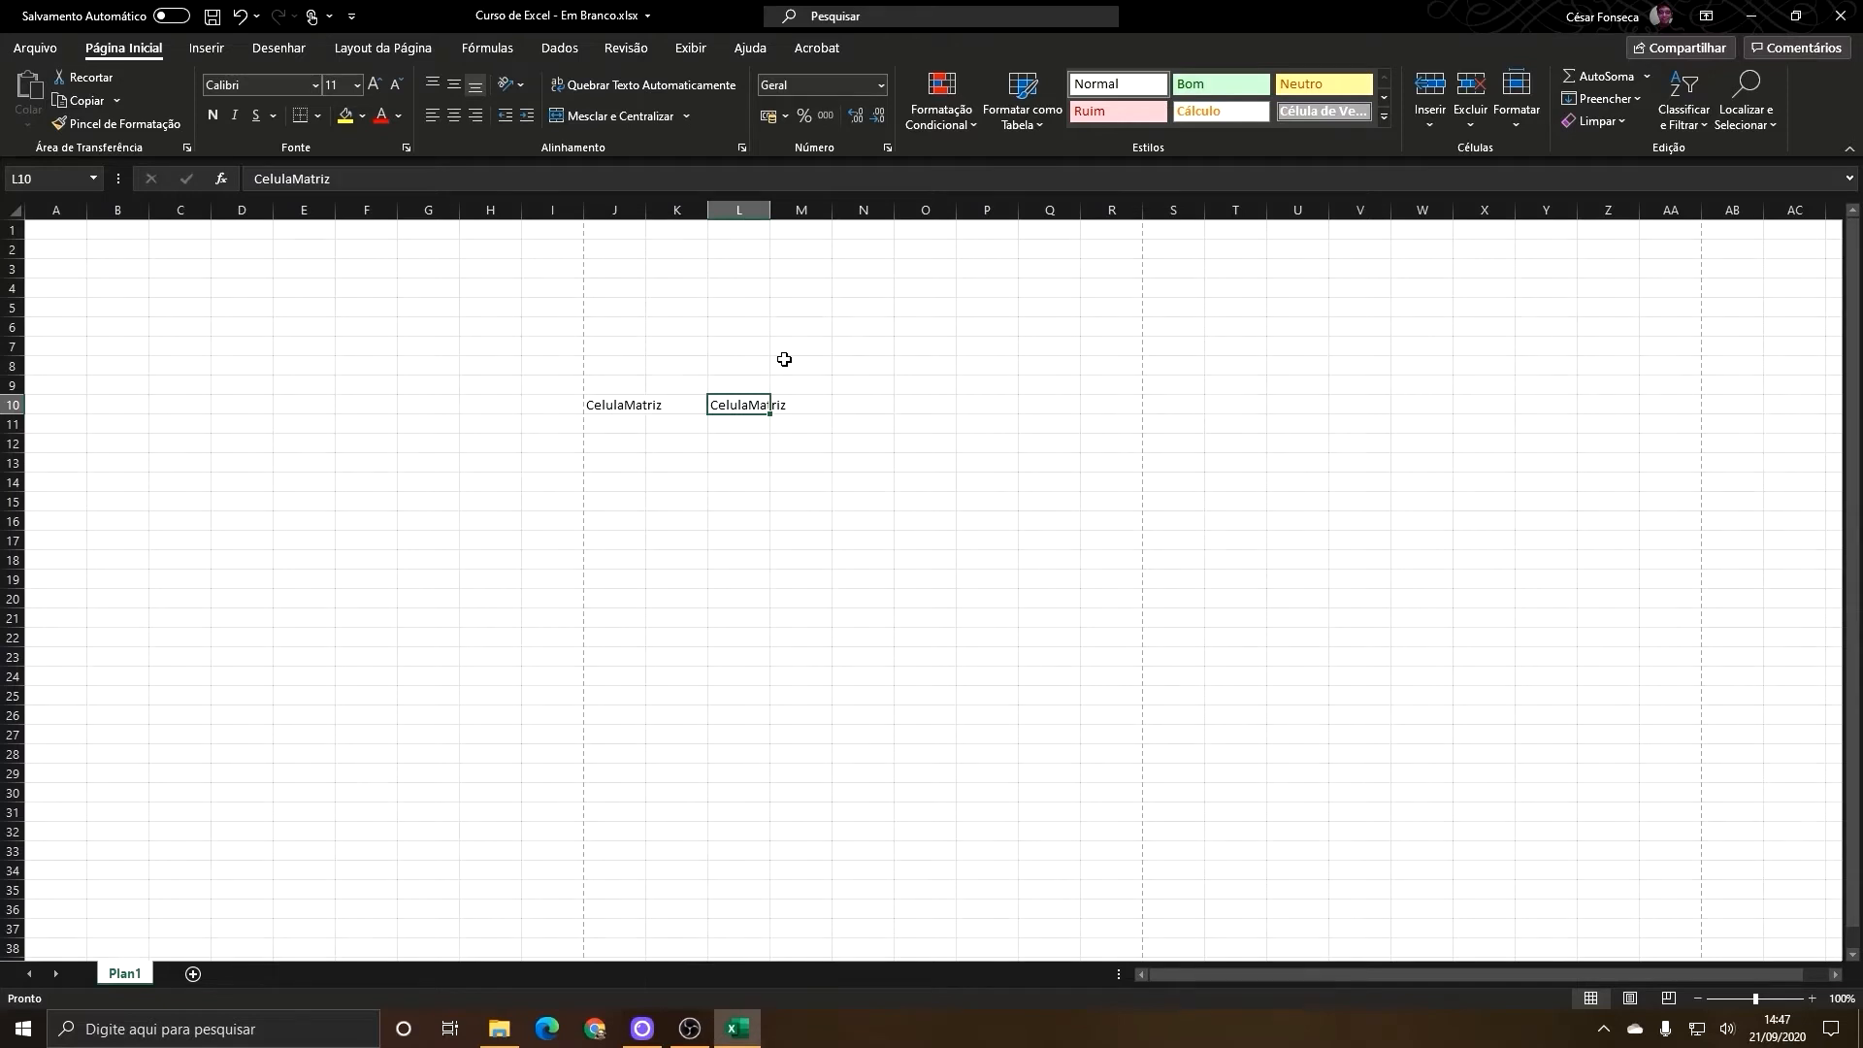
- Paste CelulaMatriz into N3:N17 and P3:W3
{"action": "key", "text": "ctrl+c"}
{"action": "left_click_drag", "start_coordinate": [864, 267], "coordinate": [870, 538]}
{"action": "key", "text": "ctrl+v"}
{"action": "left_click_drag", "start_coordinate": [998, 266], "coordinate": [1427, 267]}
{"action": "key", "text": "ctrl+v"}
{"action": "left_click_drag", "start_coordinate": [1064, 341], "coordinate": [1459, 618]}
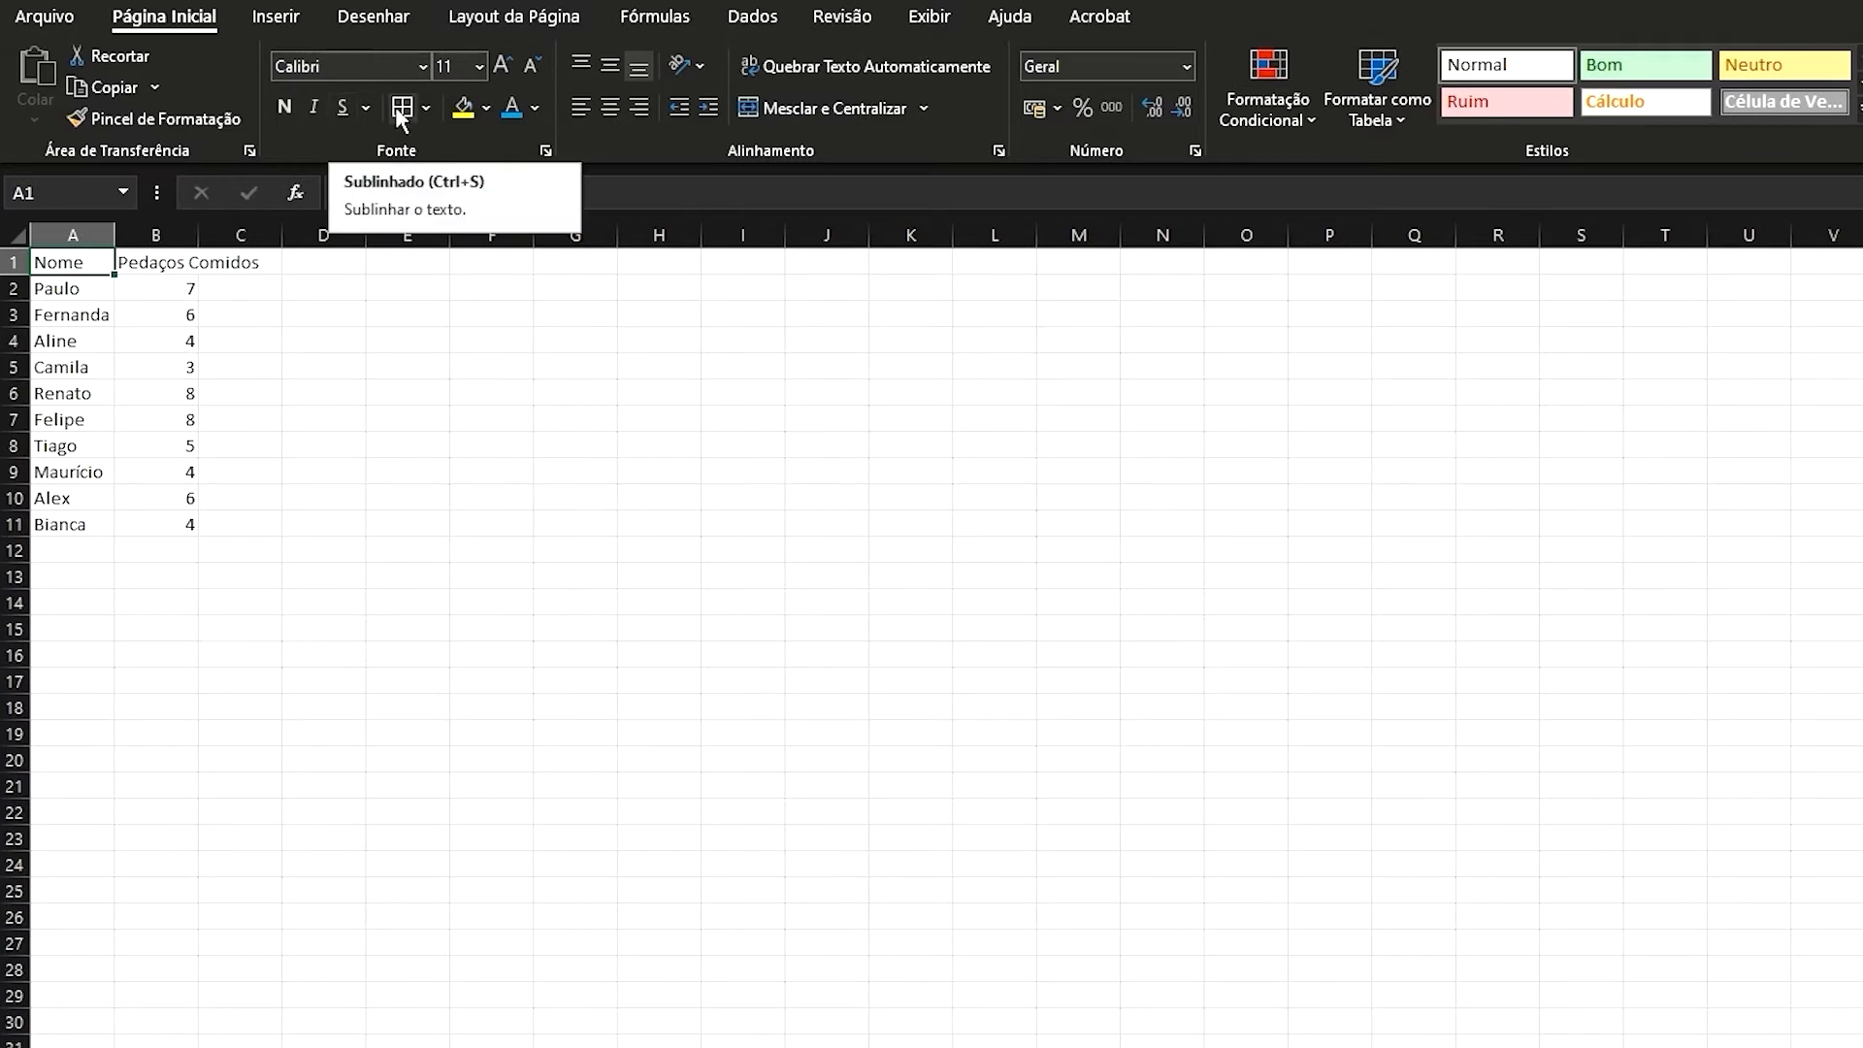
- Browse A1's border, fill and font colour choices and align its text to the bottom
{"action": "left_click", "coordinate": [424, 107]}
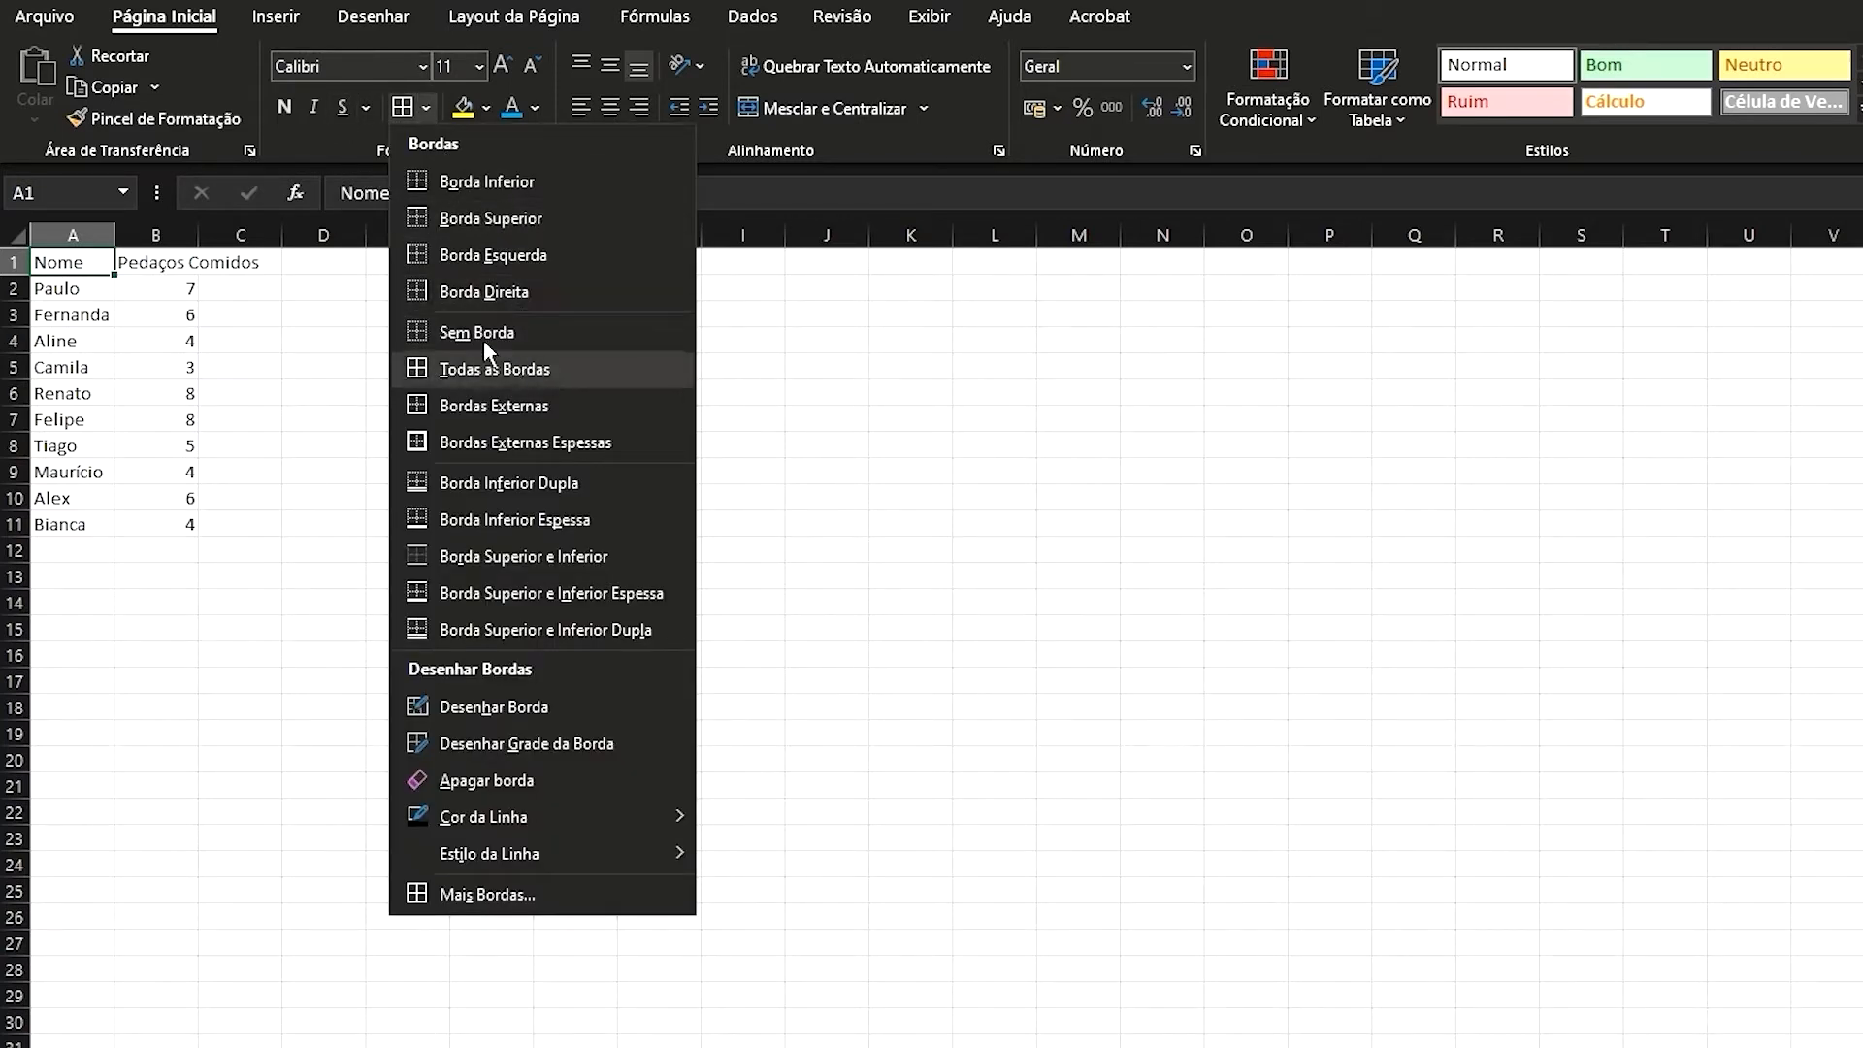
{"action": "left_click", "coordinate": [487, 108]}
{"action": "left_click", "coordinate": [487, 107]}
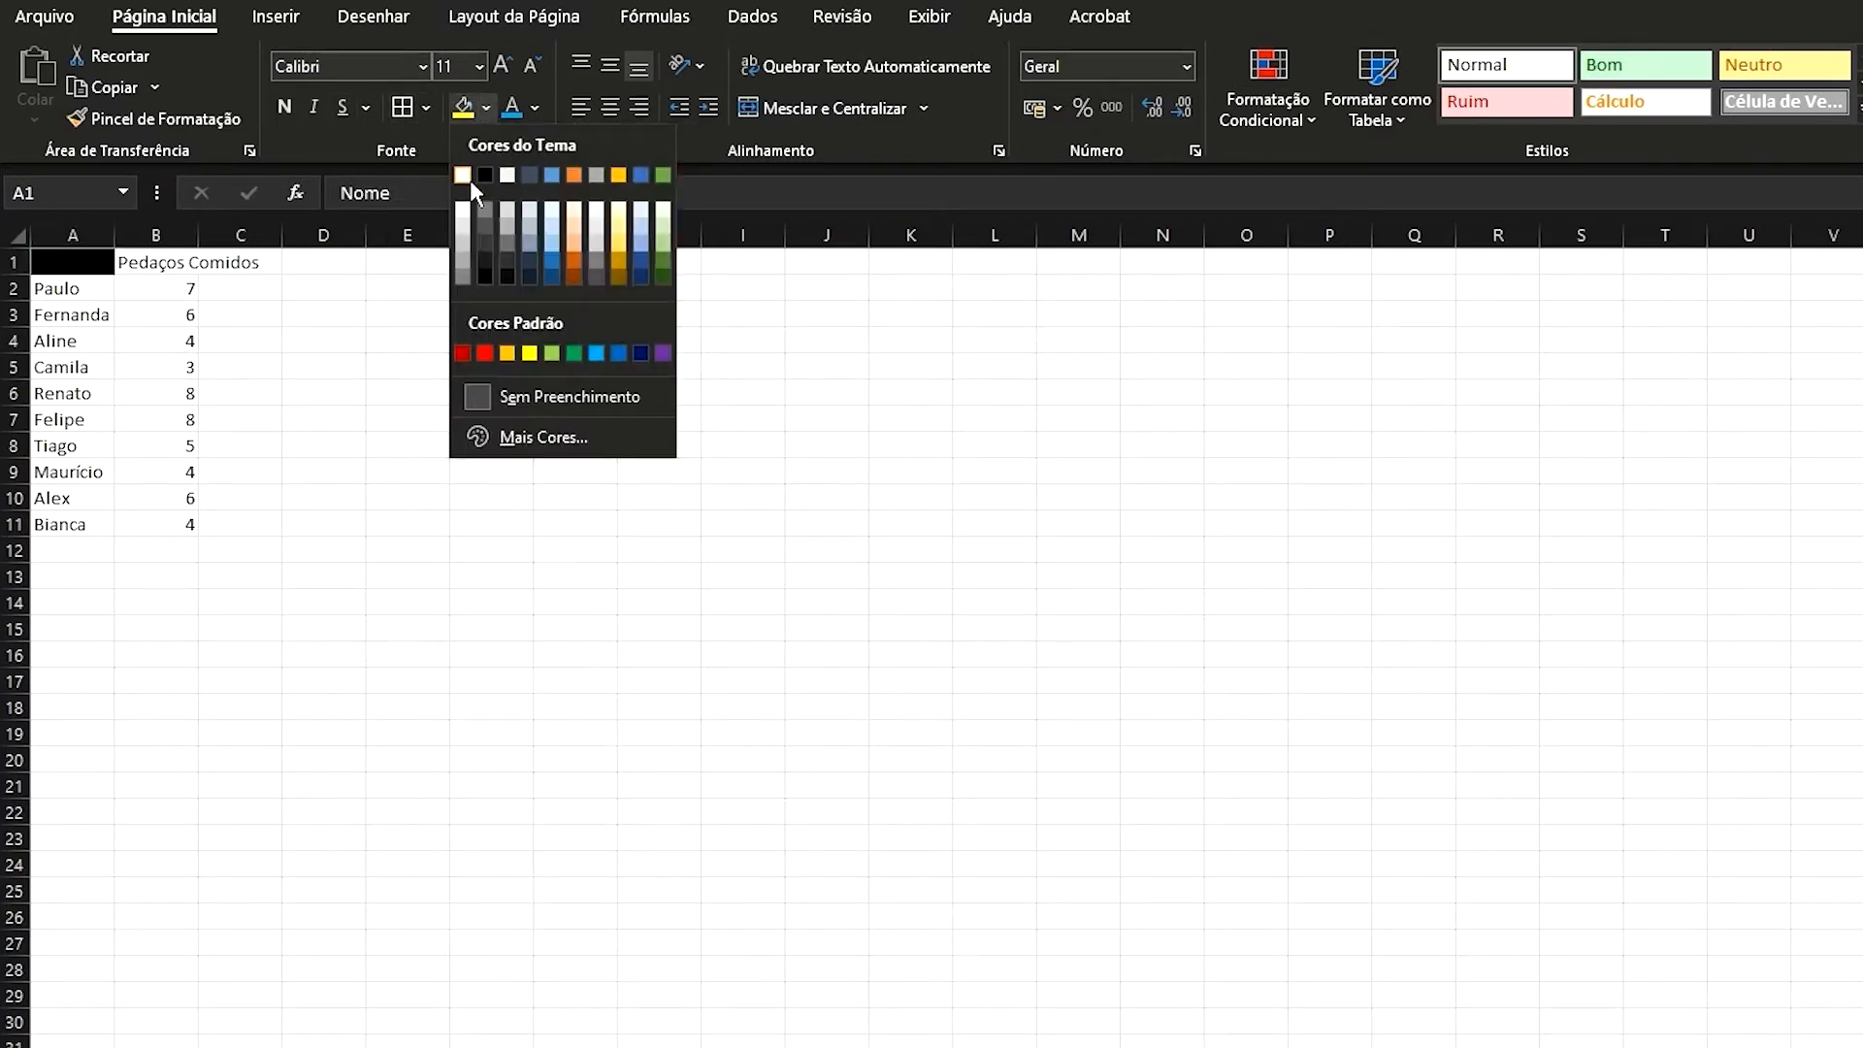
{"action": "left_click", "coordinate": [533, 107]}
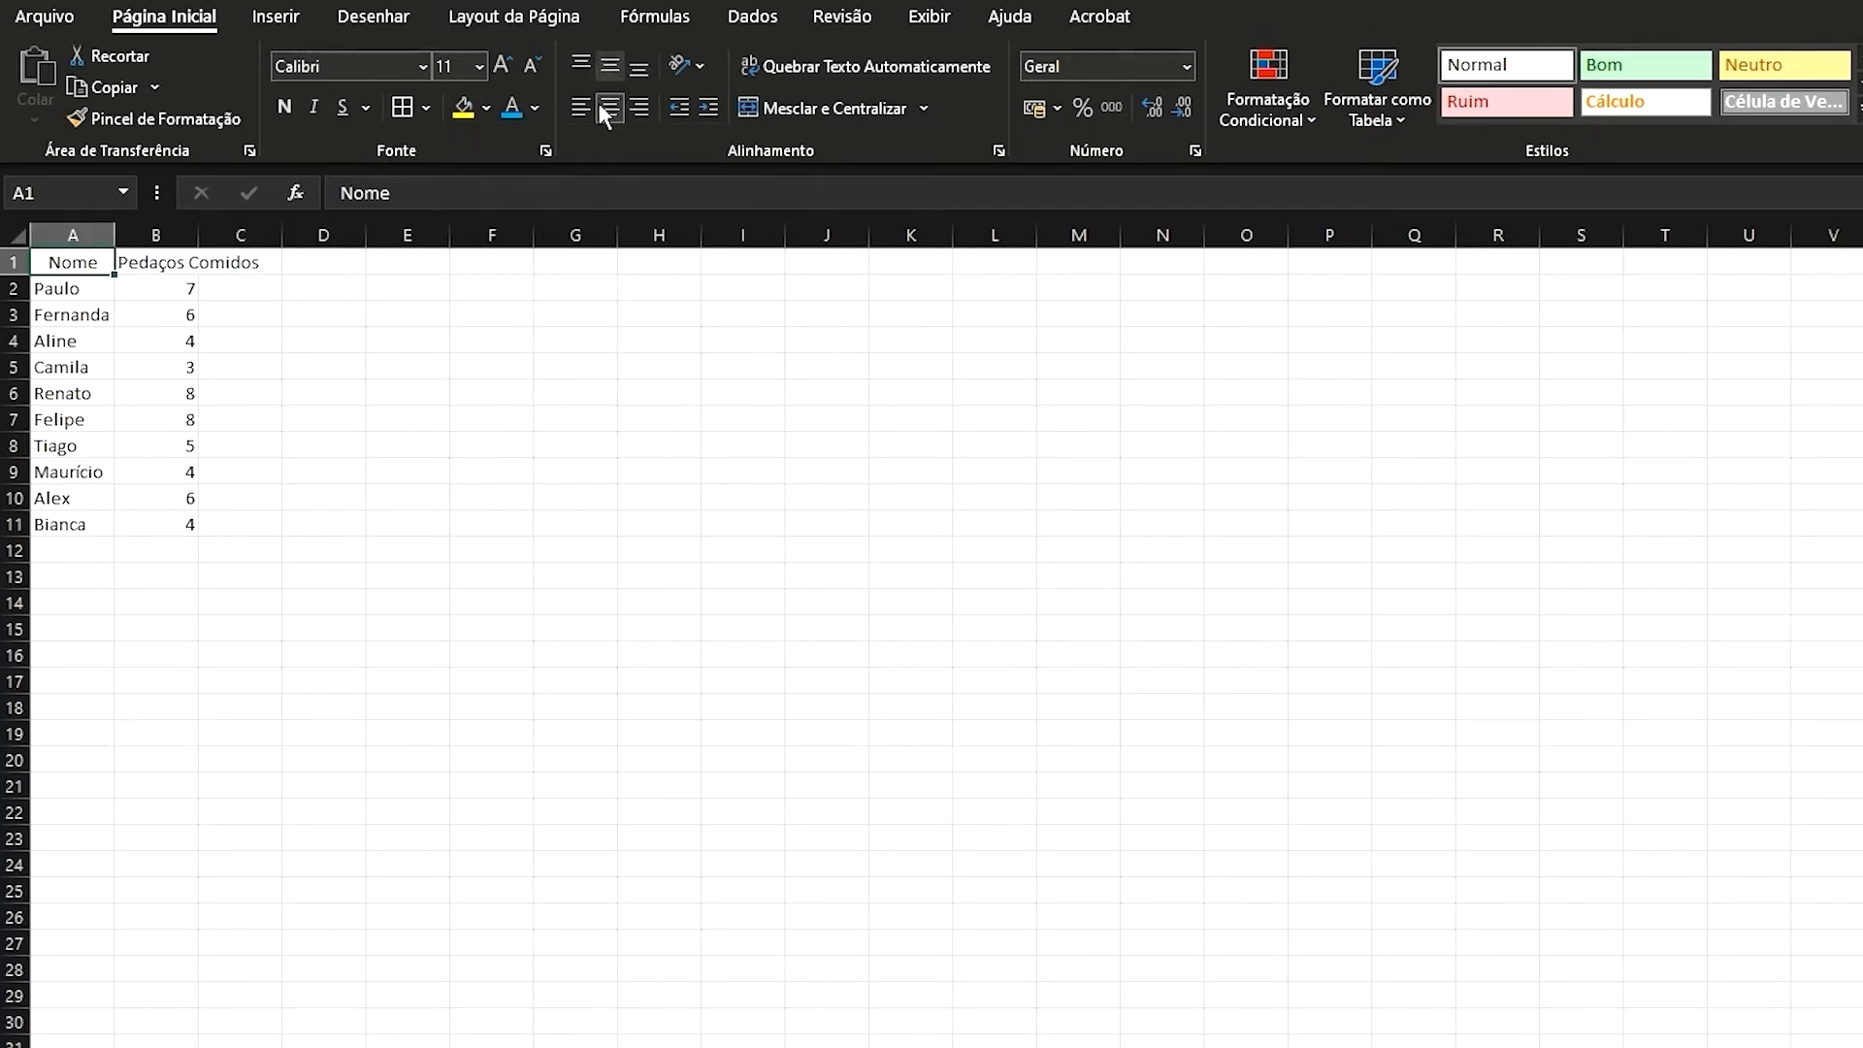
{"action": "left_click", "coordinate": [612, 64]}
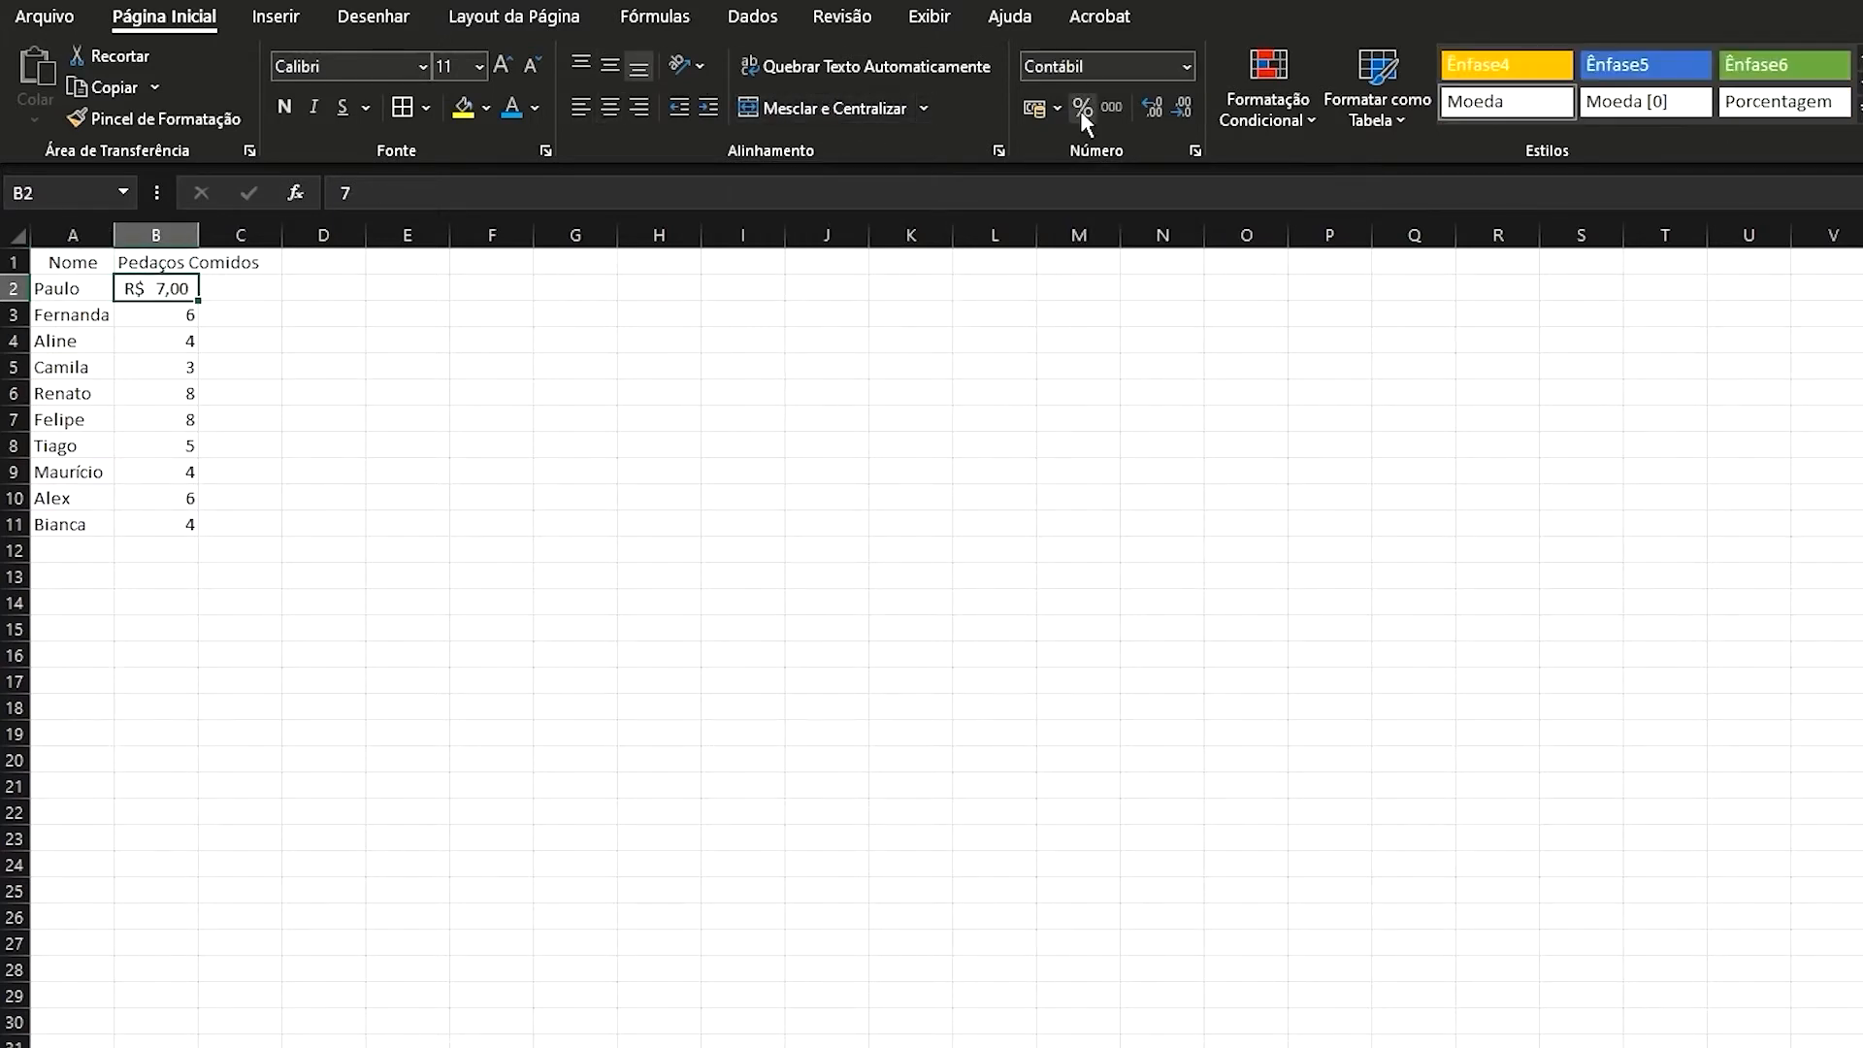
- Try percent, comma style and decimal buttons on B2, then restore Geral so it reads 7
{"action": "left_click", "coordinate": [1082, 109]}
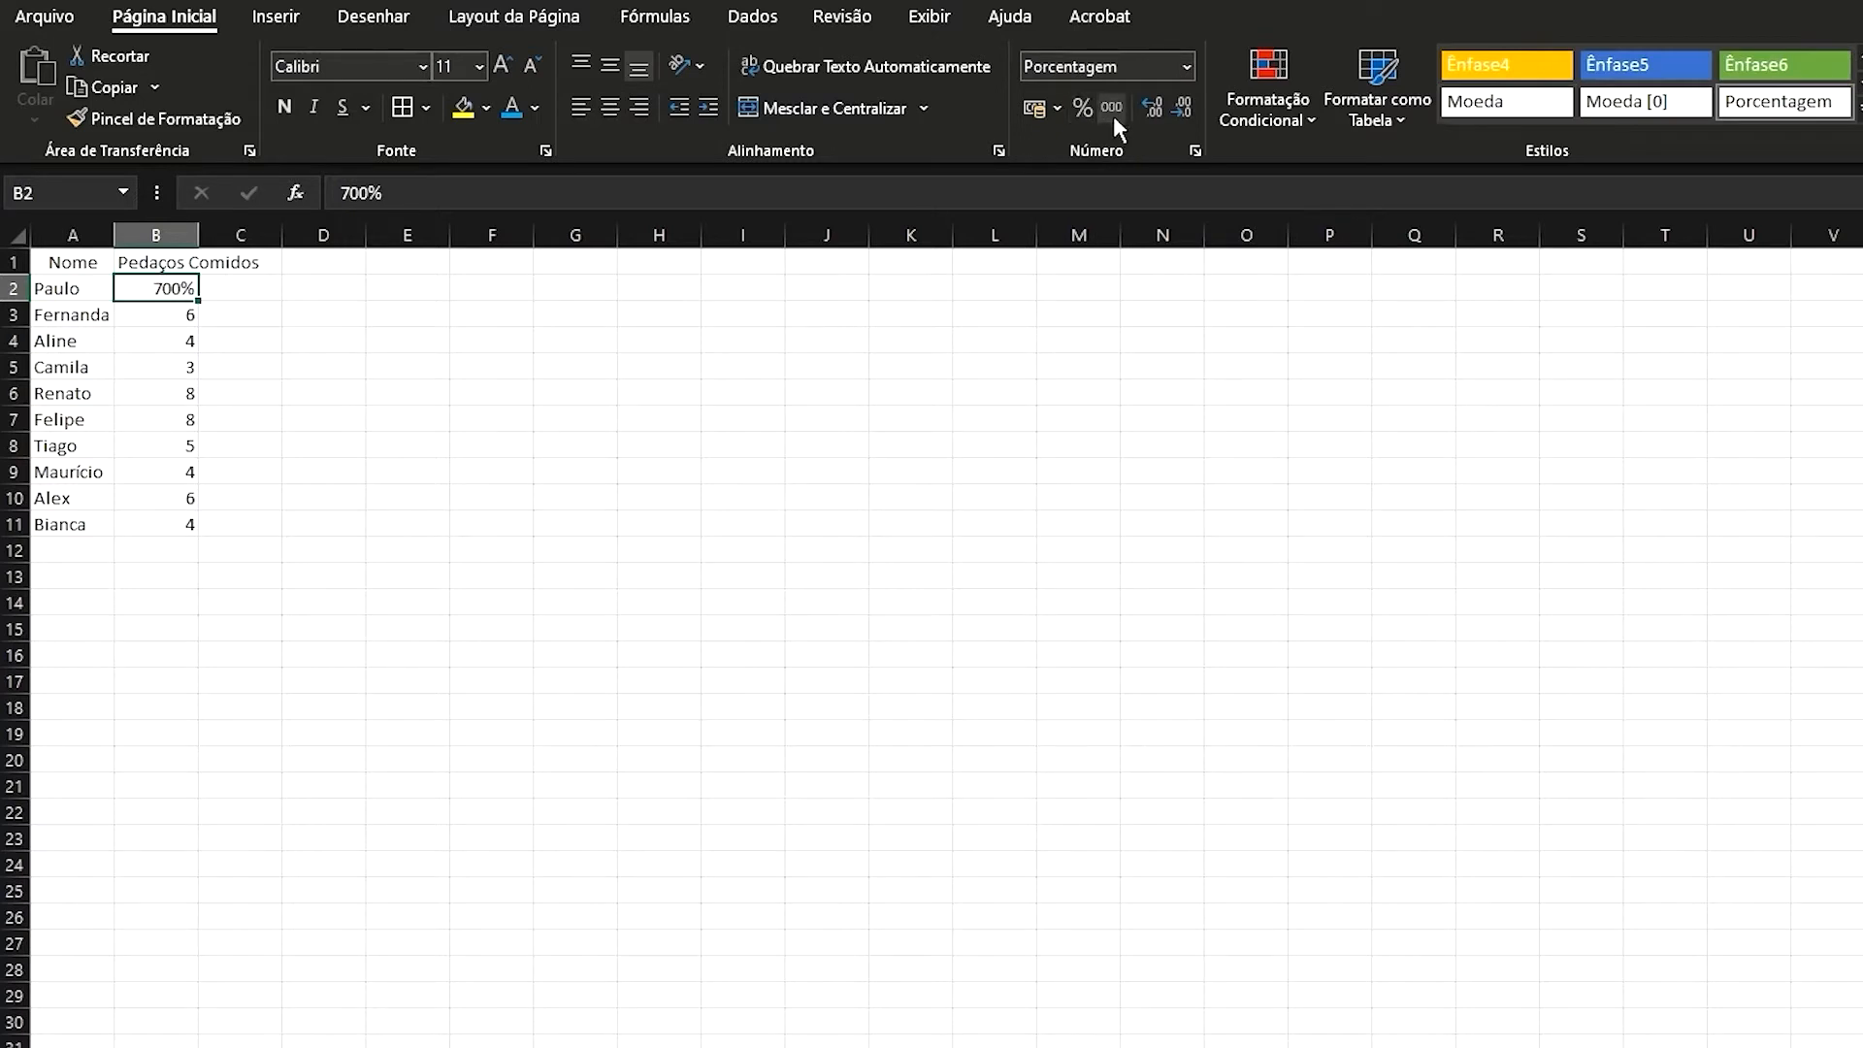
{"action": "left_click", "coordinate": [1118, 115]}
{"action": "left_click", "coordinate": [1154, 114]}
{"action": "left_click", "coordinate": [1155, 115]}
{"action": "left_click", "coordinate": [1186, 108]}
{"action": "left_click", "coordinate": [1185, 107]}
{"action": "left_click", "coordinate": [1186, 108]}
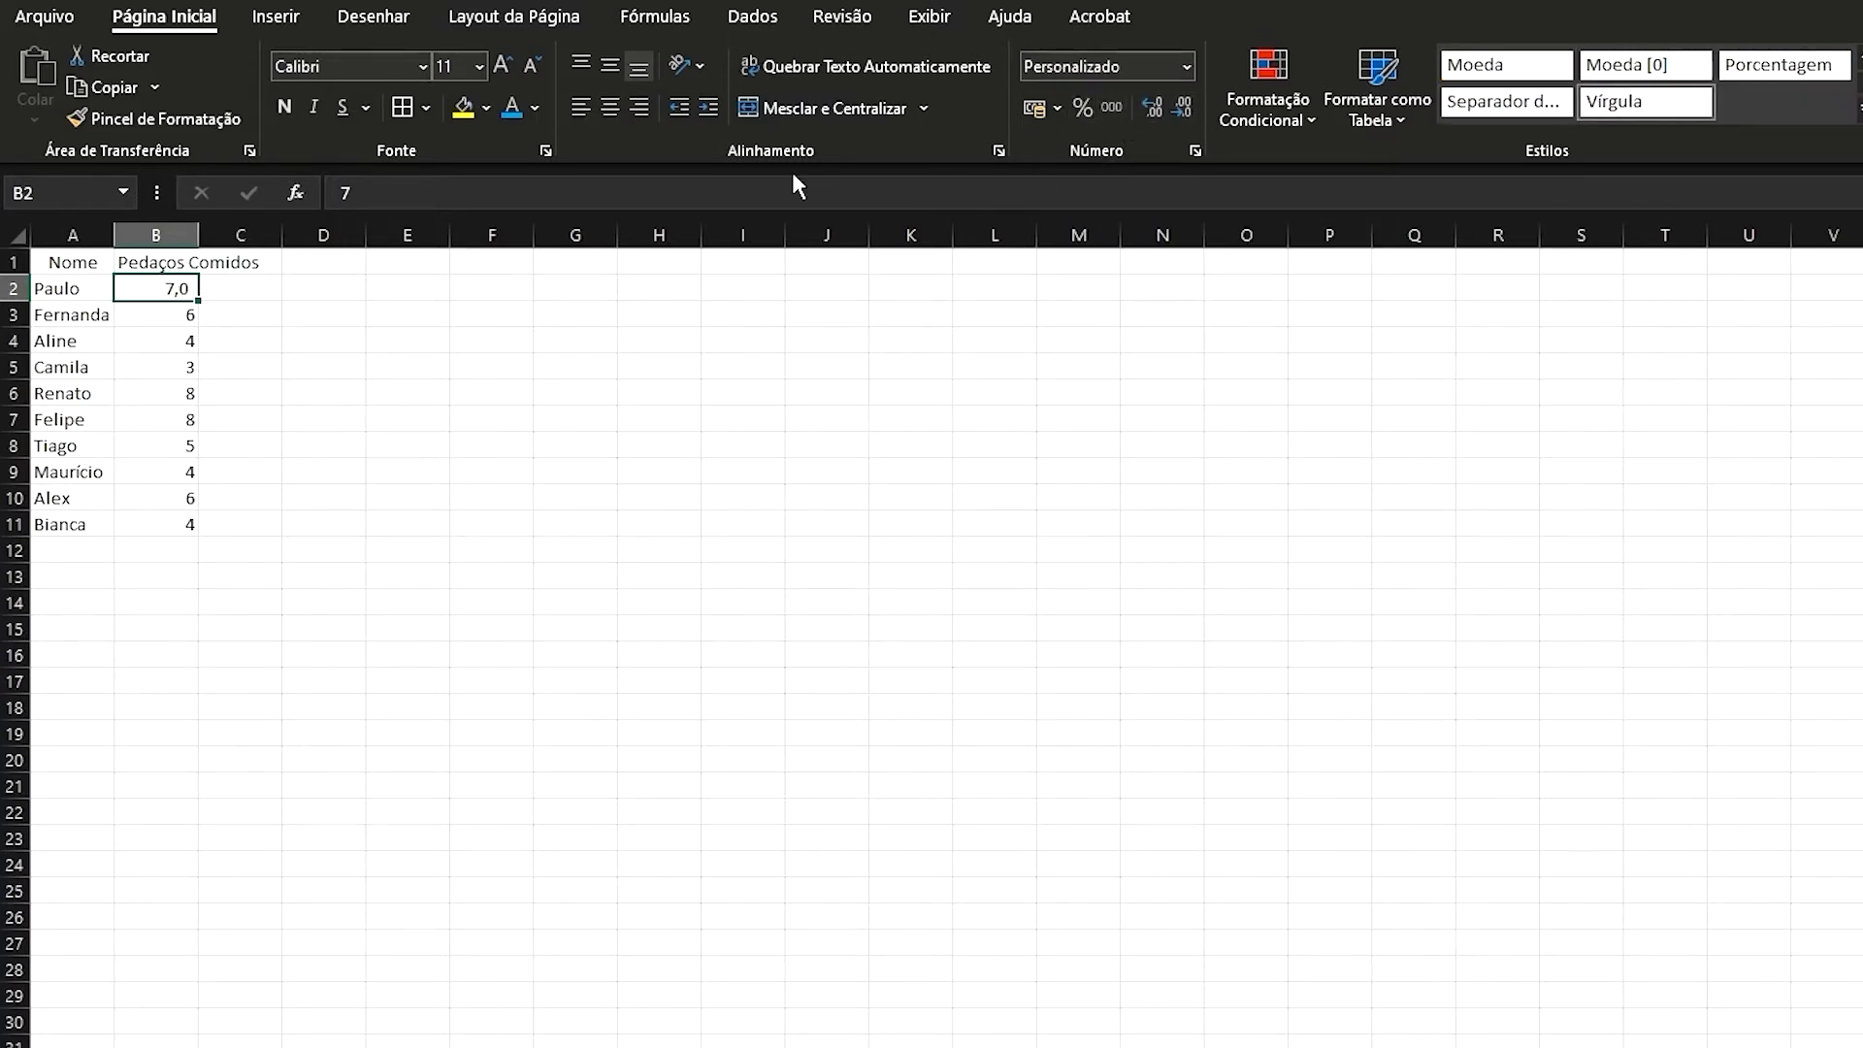
{"action": "left_click", "coordinate": [1184, 66]}
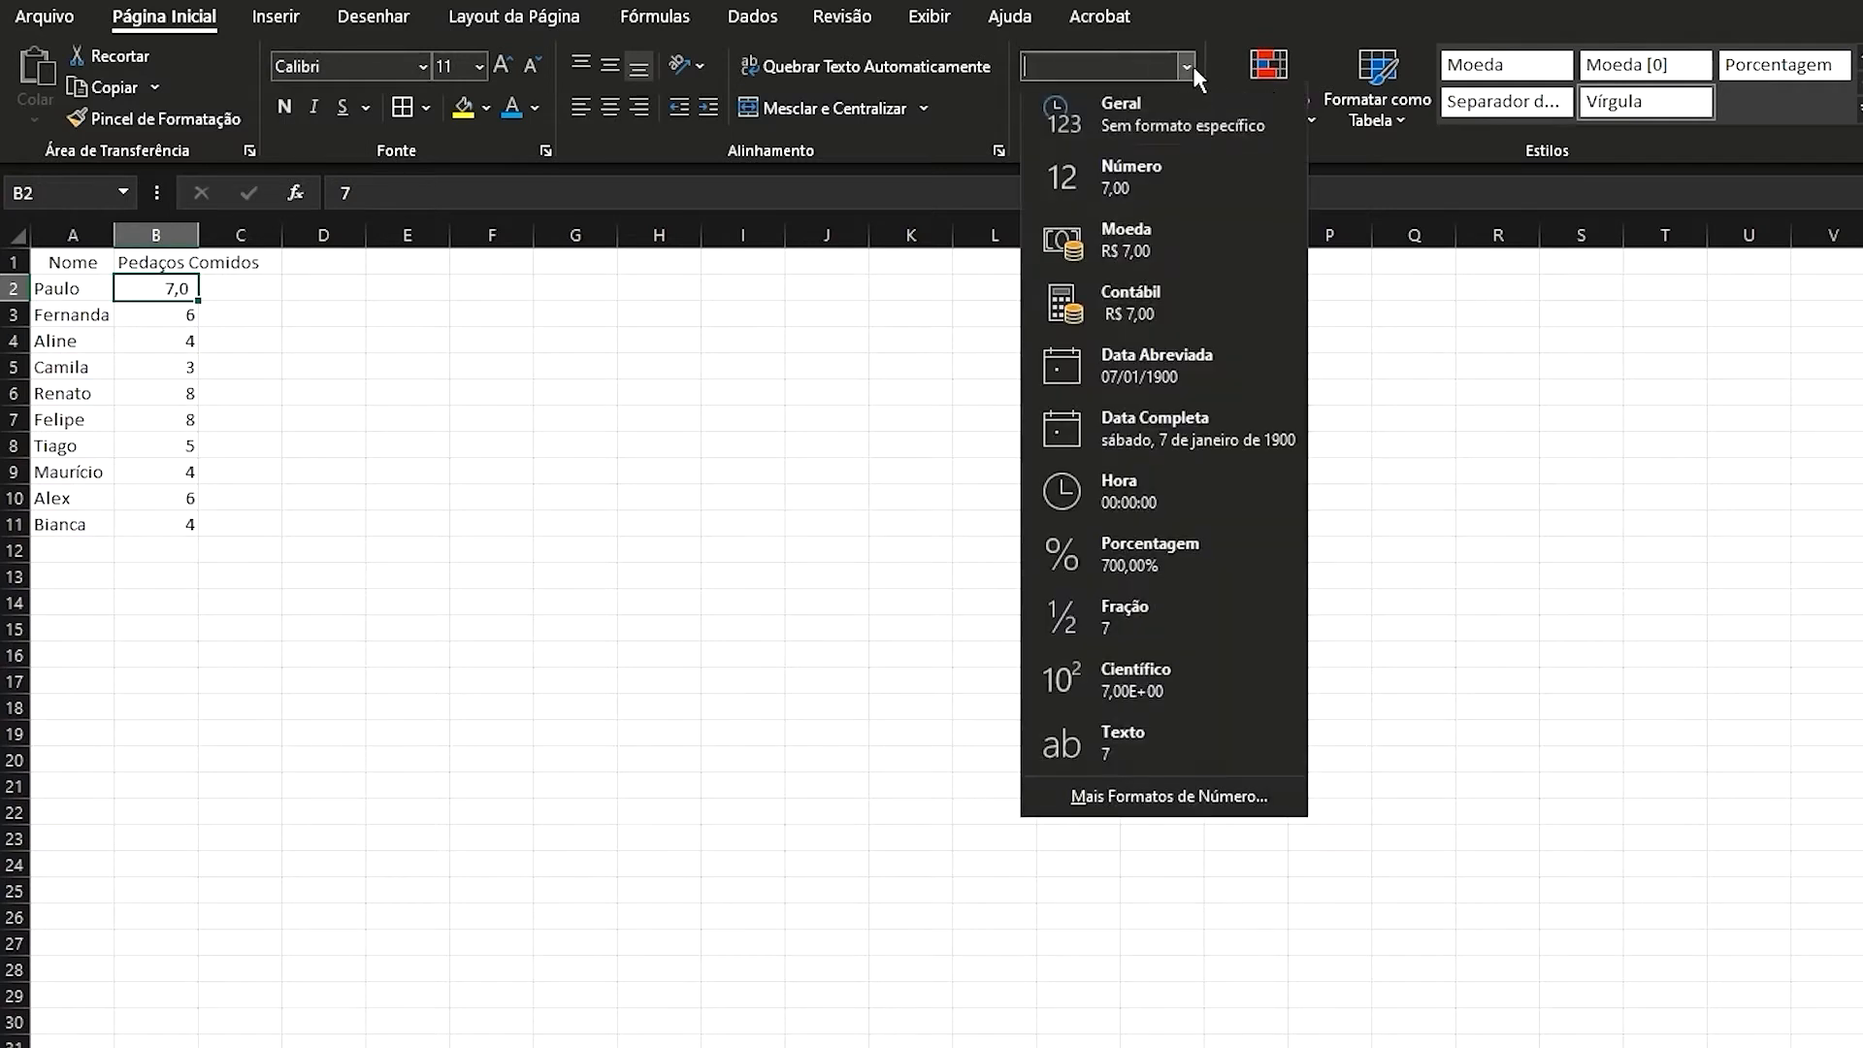
{"action": "left_click", "coordinate": [1135, 114]}
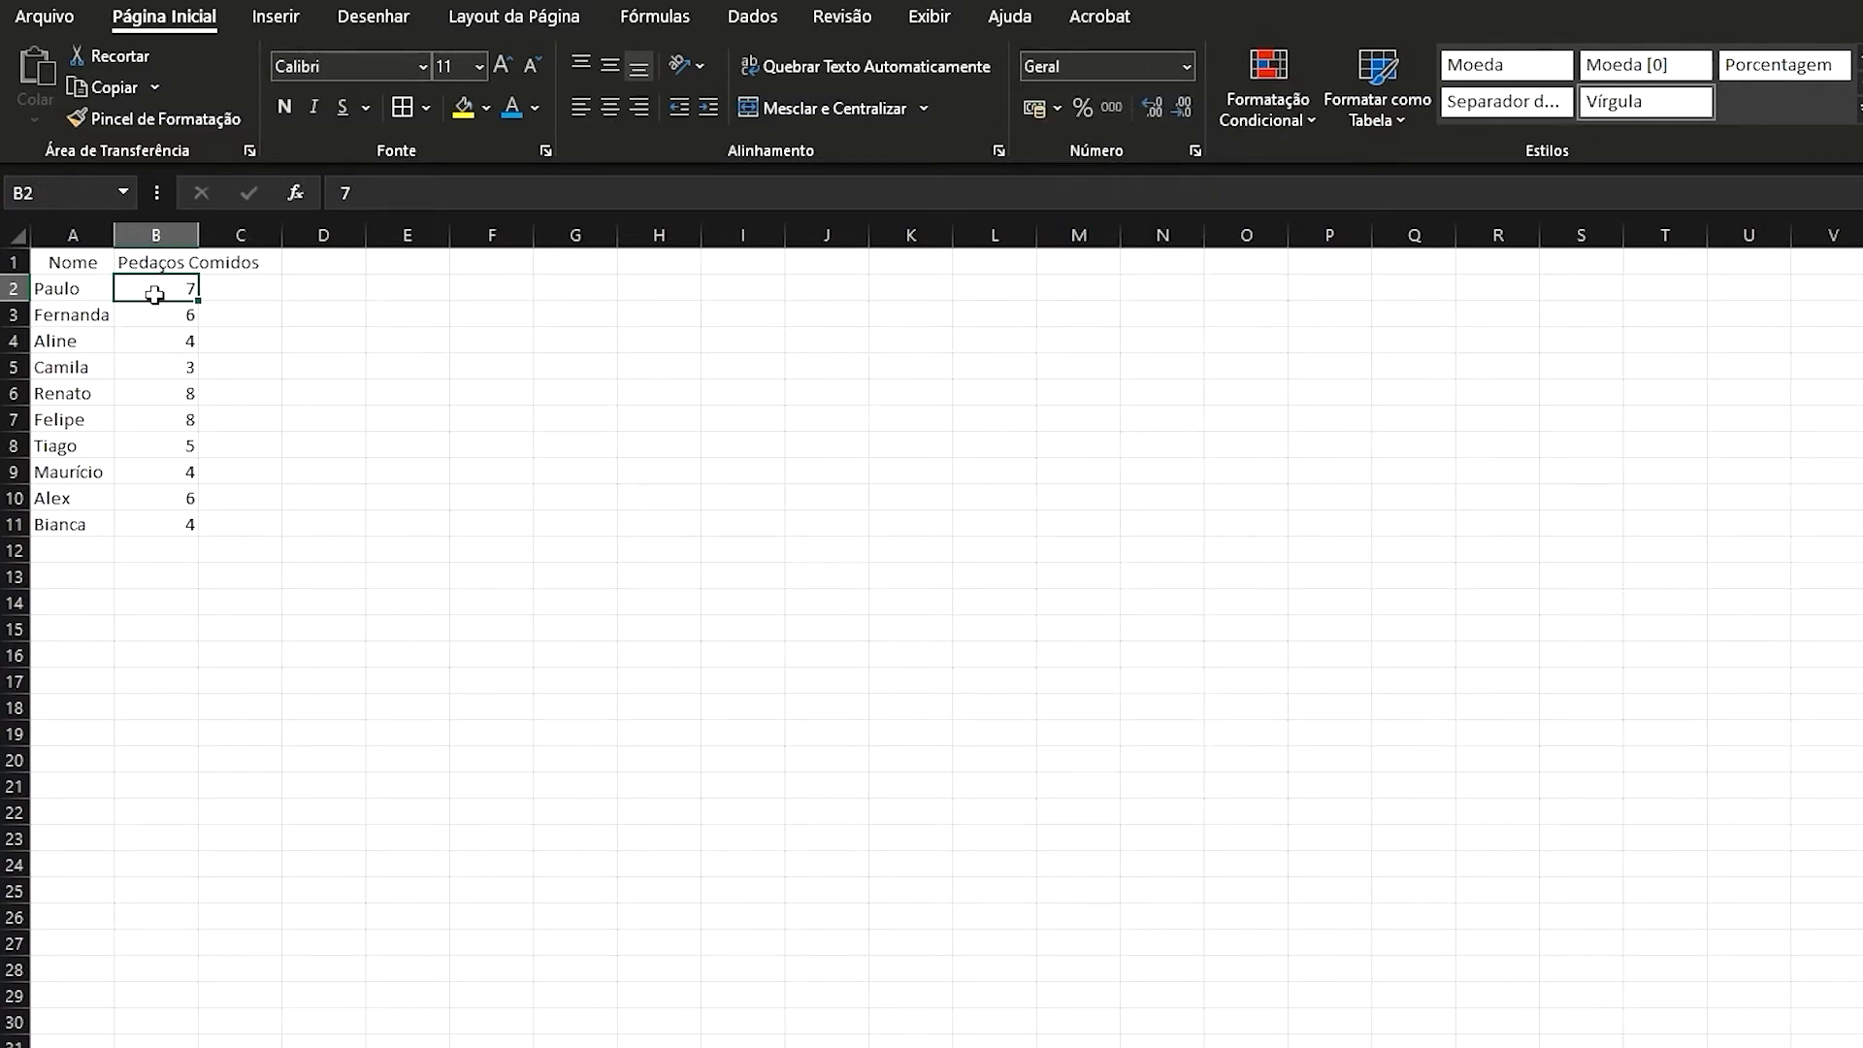
- Open Formatar células for the table, preview the currency category and Alinhamento, then cancel
{"action": "right_click", "coordinate": [118, 361]}
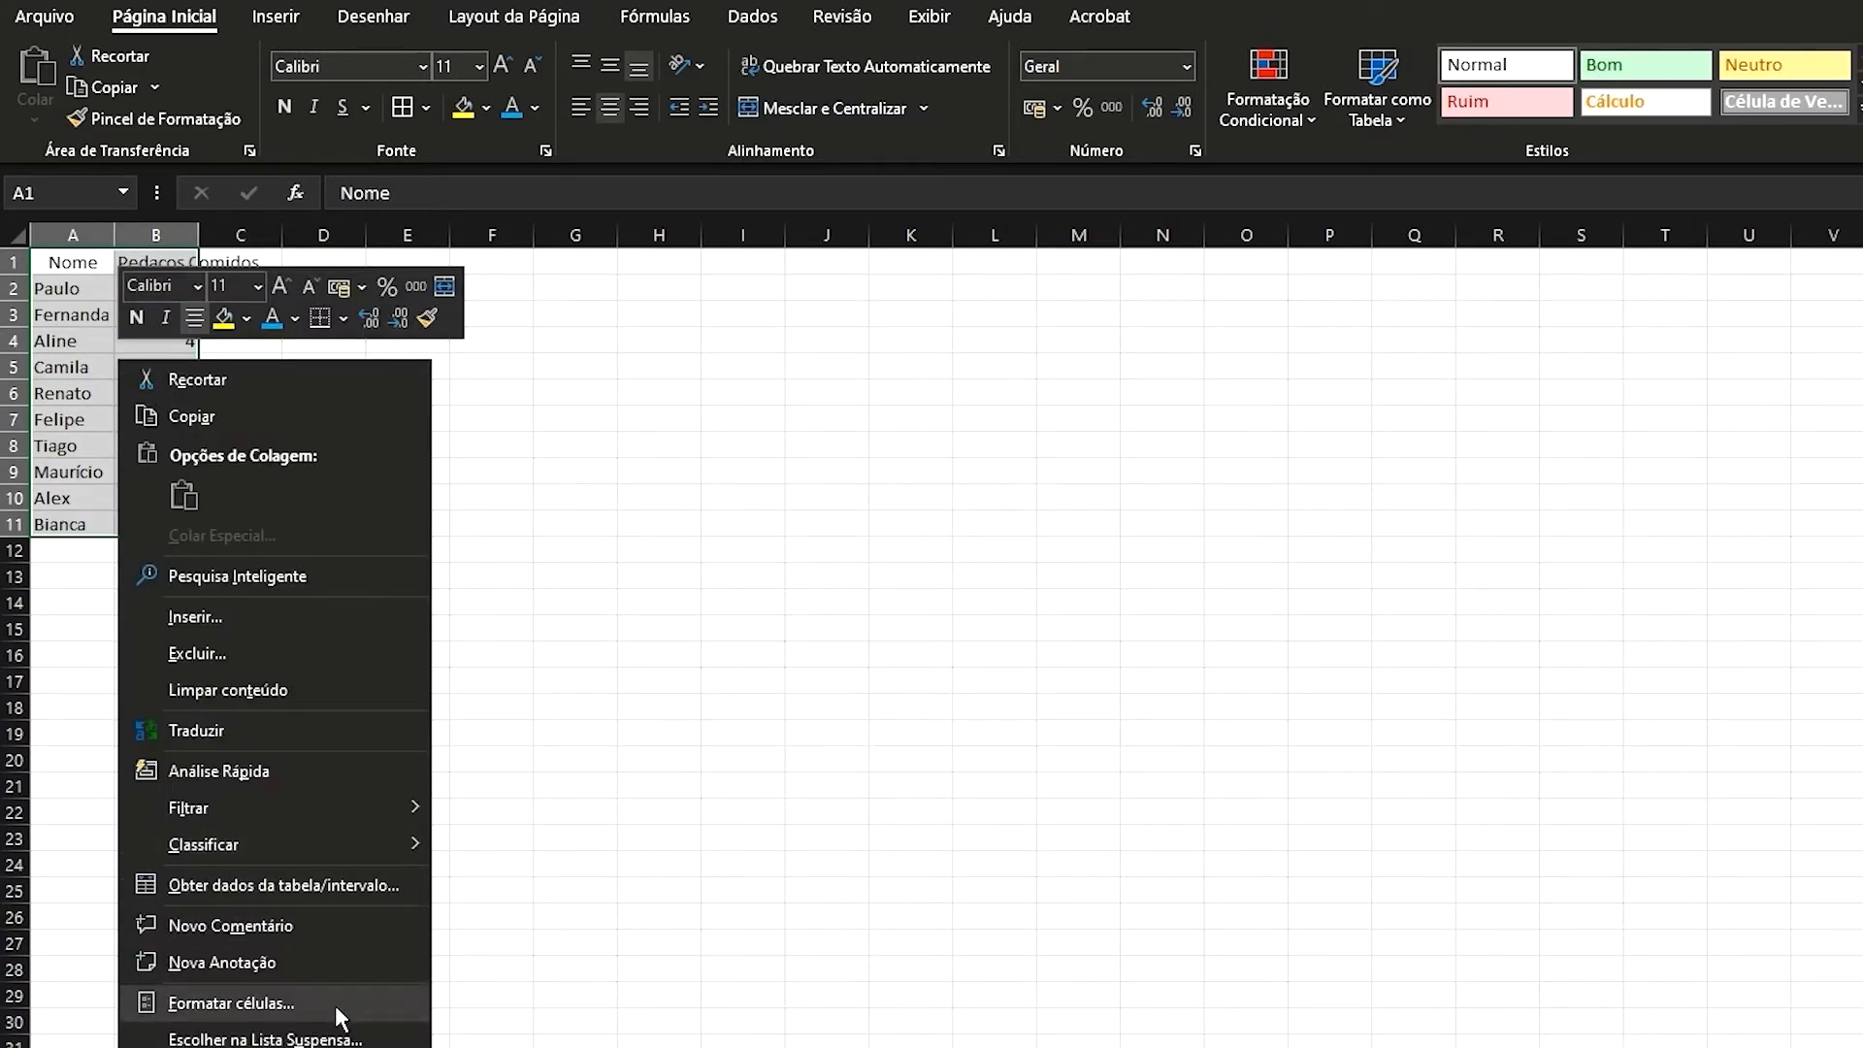
{"action": "left_click", "coordinate": [341, 1011]}
{"action": "left_click_drag", "start_coordinate": [404, 692], "coordinate": [1255, 230]}
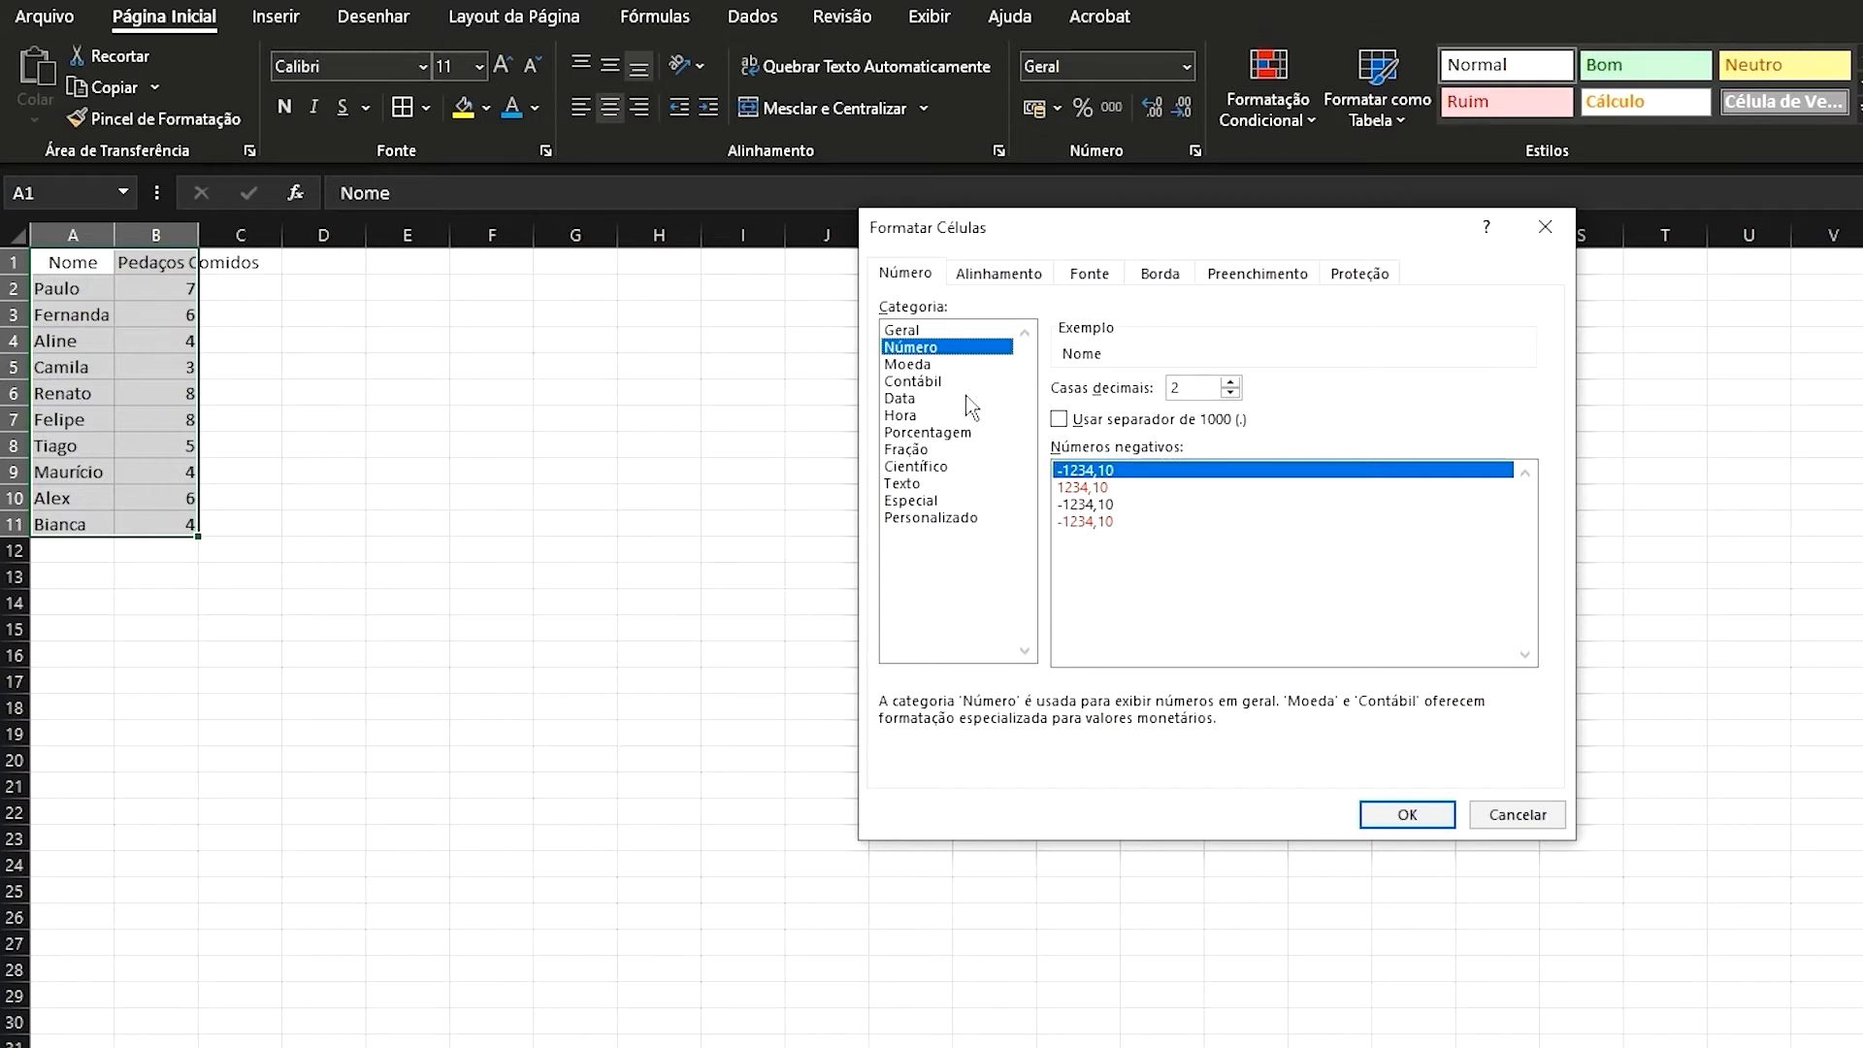
{"action": "left_click", "coordinate": [933, 366]}
{"action": "left_click", "coordinate": [999, 275]}
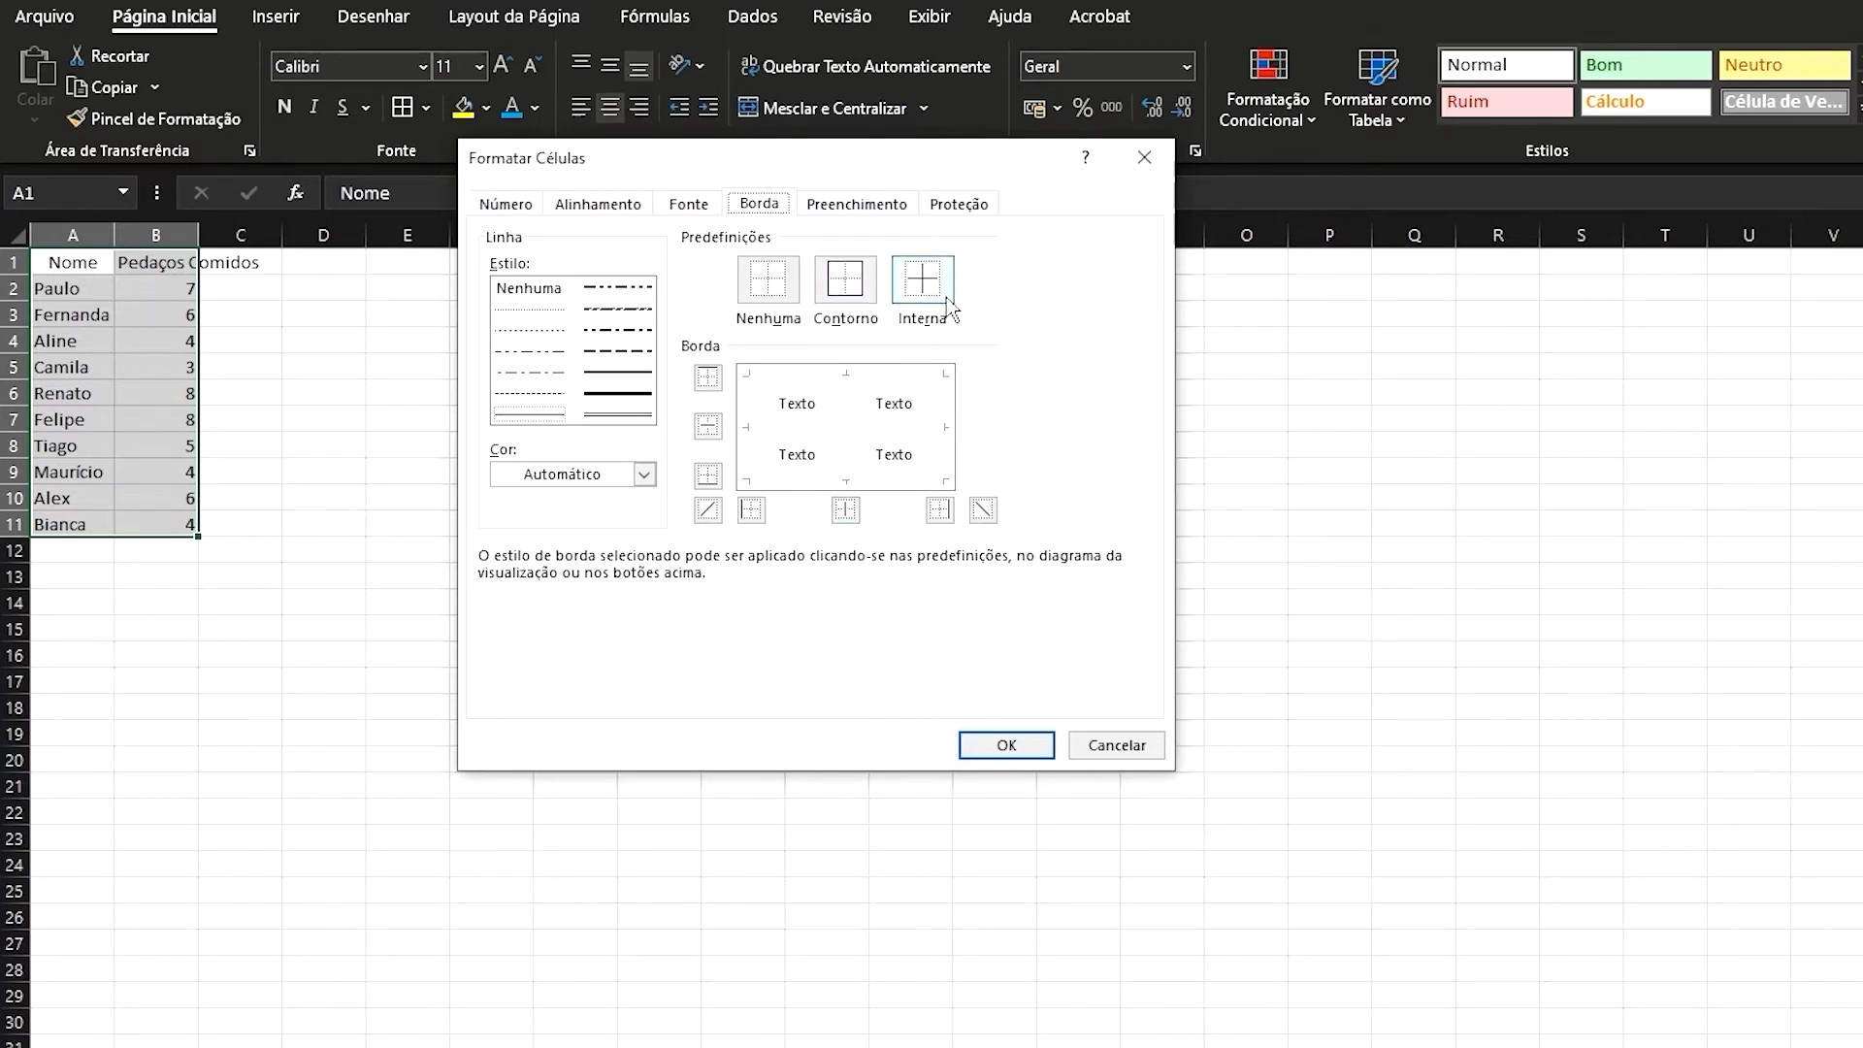
{"action": "key", "text": "Escape"}
- Give the A1:B1 header a black fill, white text and a white inner border
{"action": "left_click_drag", "start_coordinate": [68, 262], "coordinate": [155, 260]}
{"action": "left_click", "coordinate": [486, 107]}
{"action": "left_click", "coordinate": [485, 267]}
{"action": "left_click", "coordinate": [534, 108]}
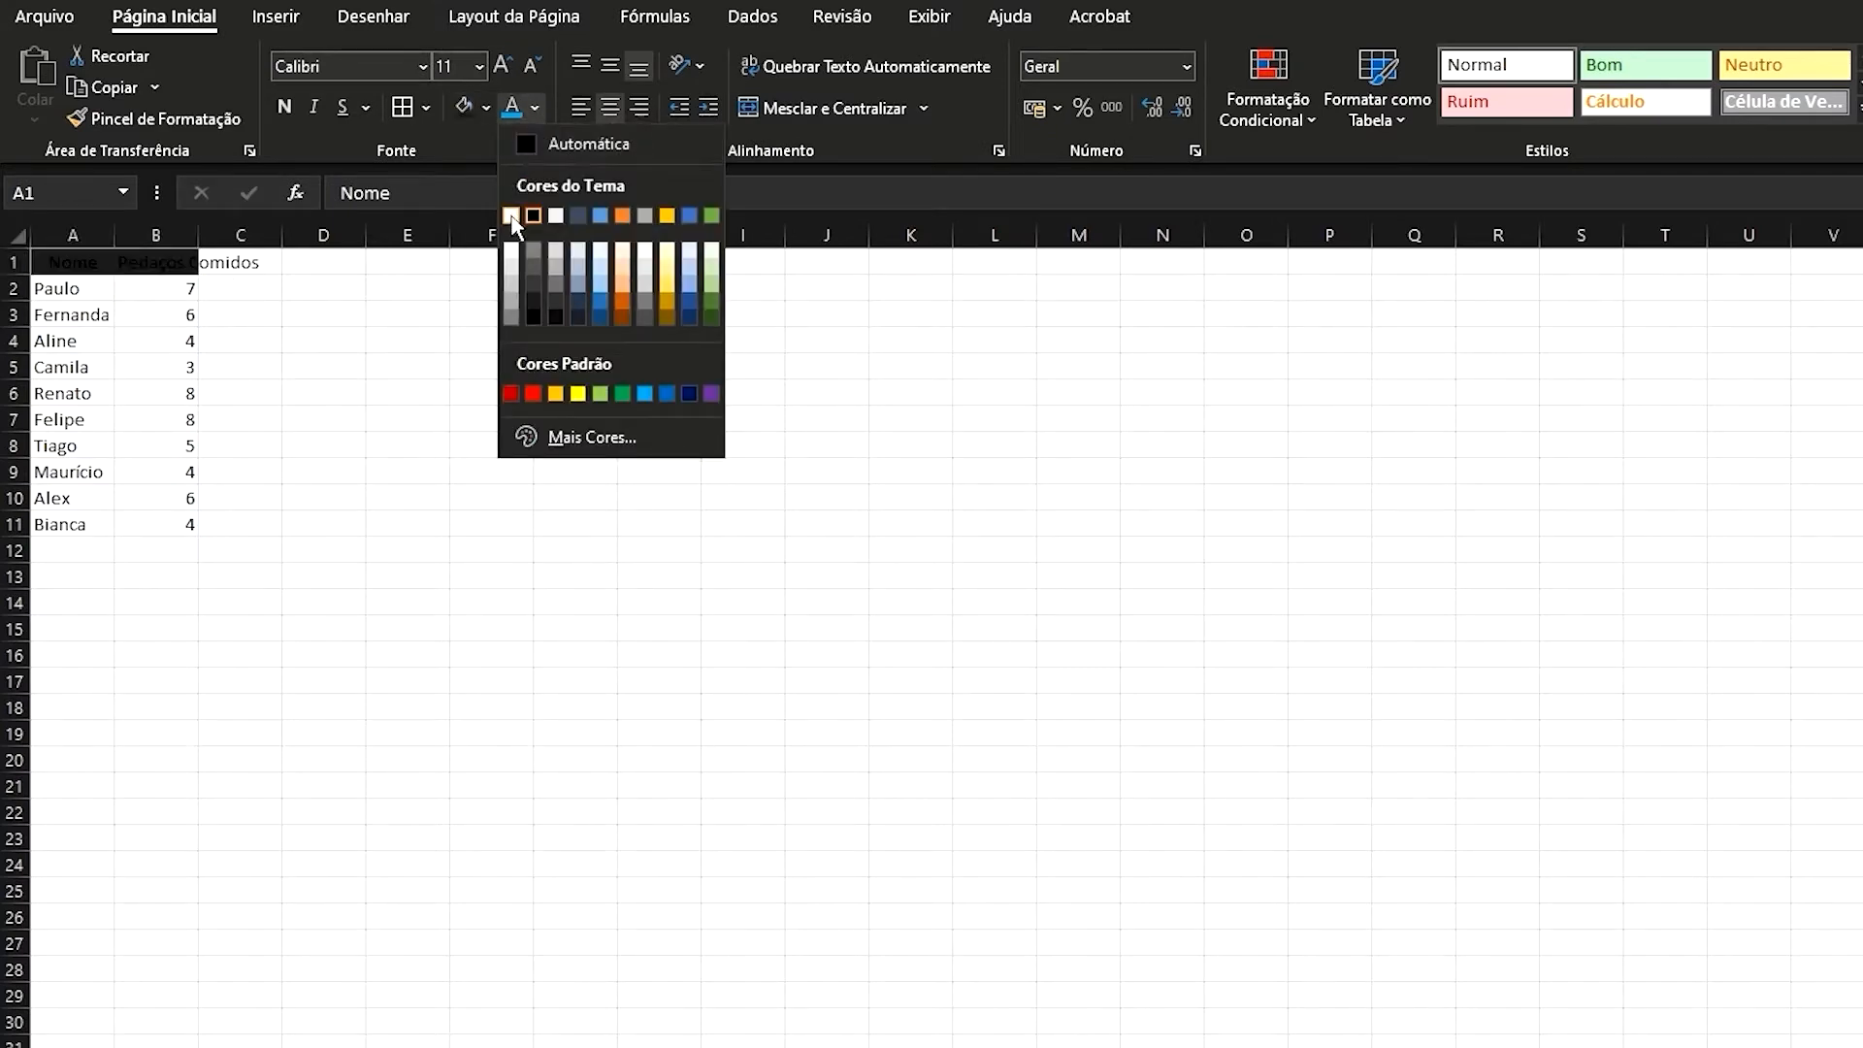
{"action": "left_click", "coordinate": [507, 210]}
{"action": "key", "text": "ctrl+1"}
{"action": "left_click", "coordinate": [644, 474]}
{"action": "left_click", "coordinate": [502, 575]}
{"action": "left_click", "coordinate": [922, 279]}
{"action": "left_click", "coordinate": [1006, 745]}
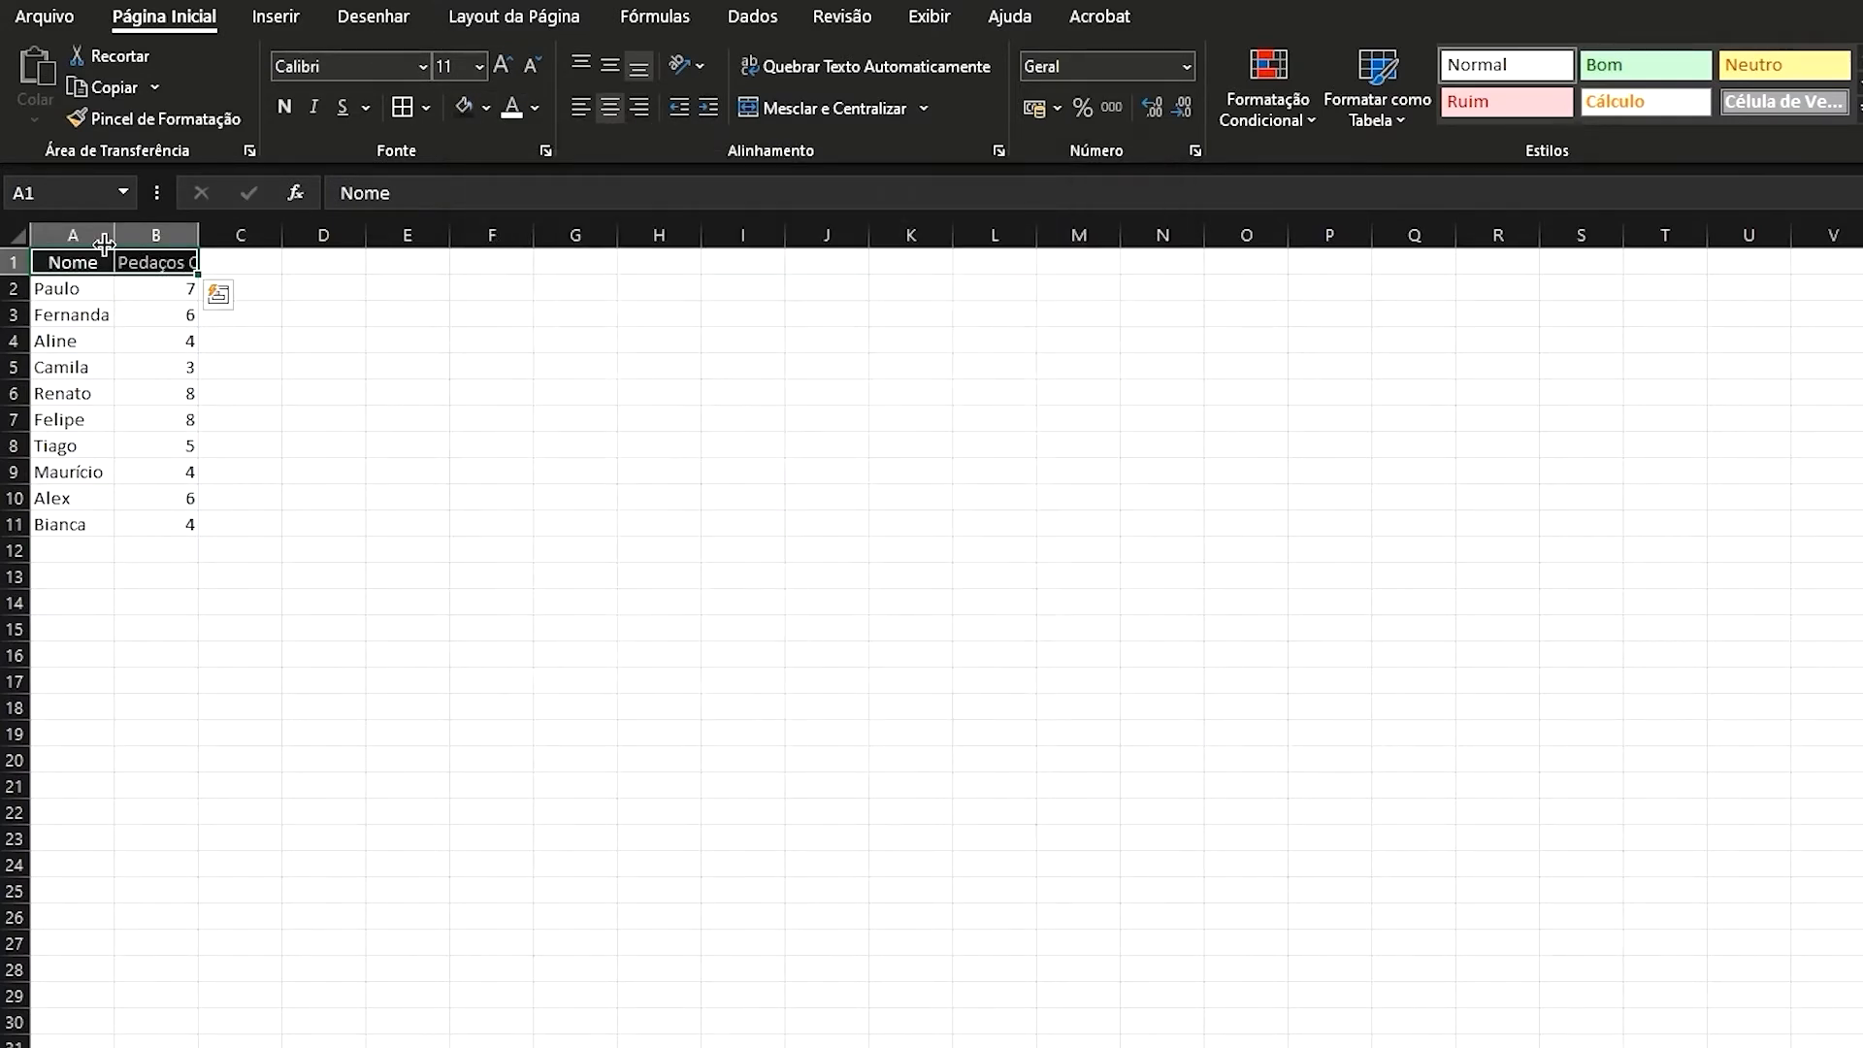
- Autofit column B, centre the B2:B11 values and left-align the names in A2:A11
{"action": "double_click", "coordinate": [198, 234]}
{"action": "left_click", "coordinate": [194, 289]}
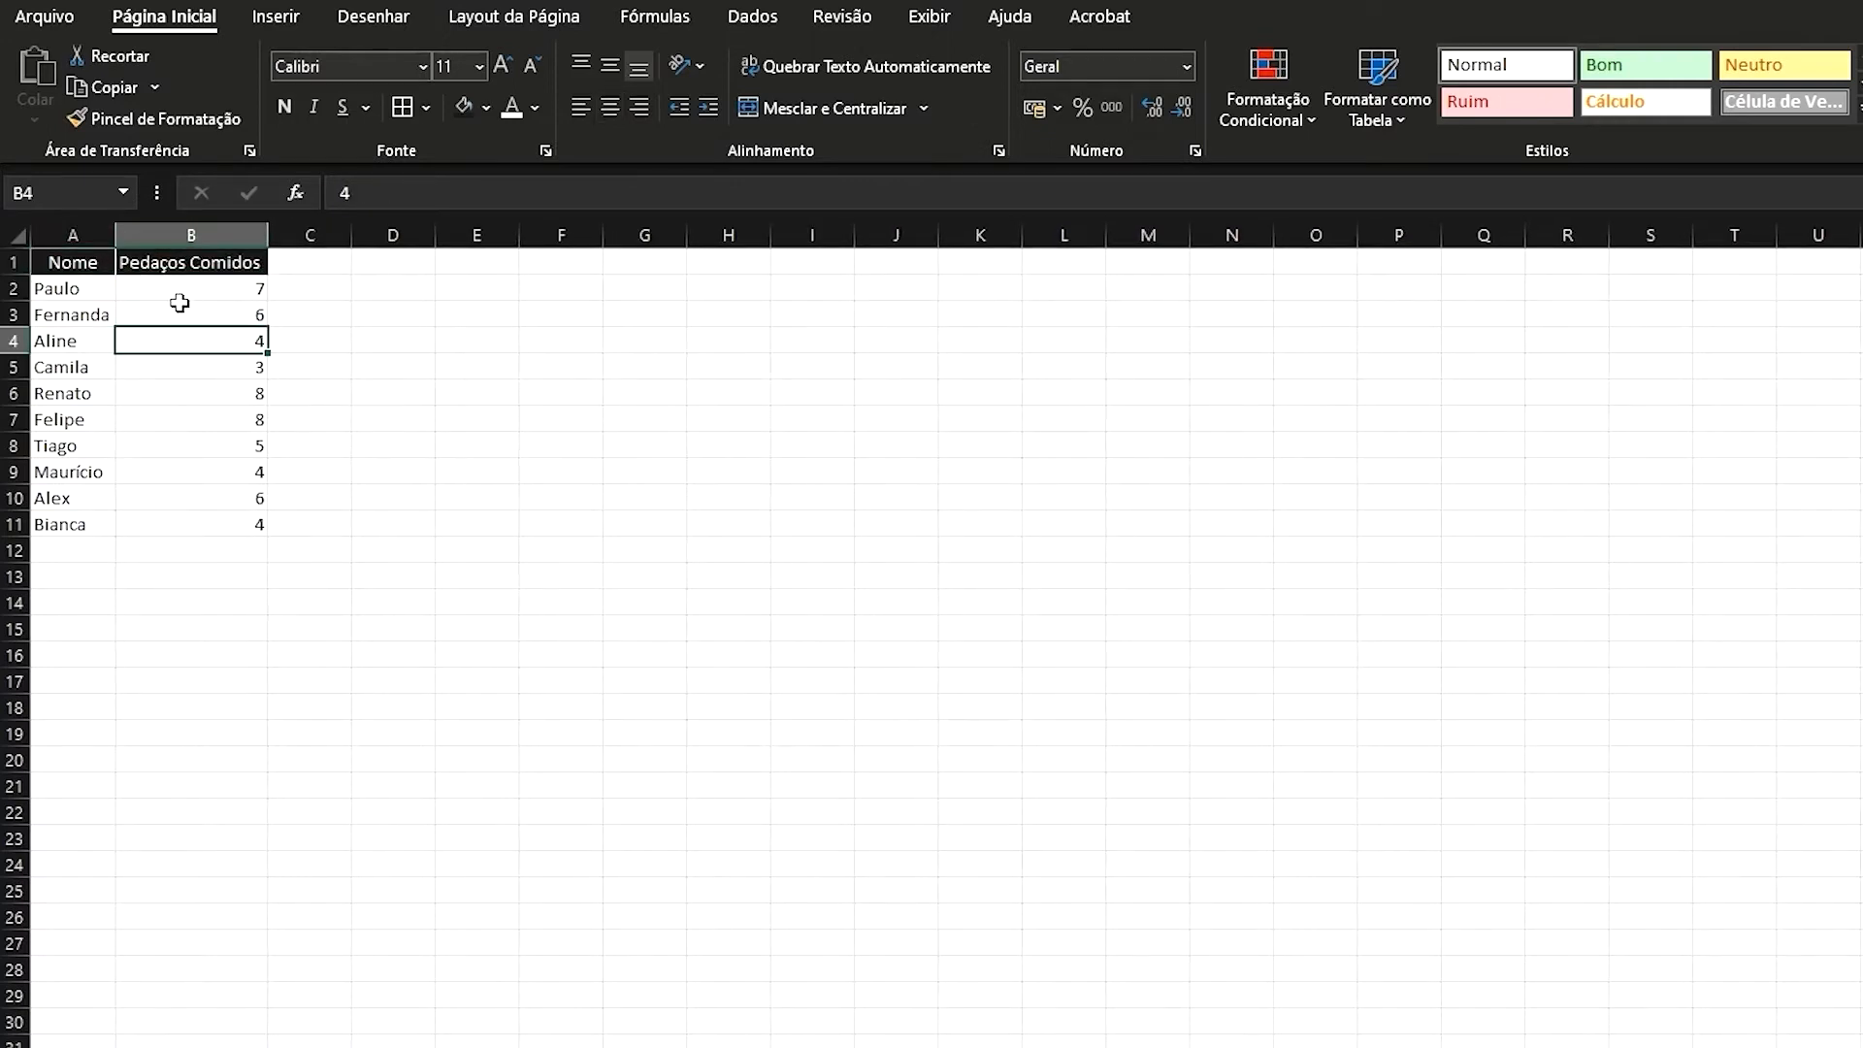
{"action": "left_click", "coordinate": [220, 524], "text": "shift"}
{"action": "left_click", "coordinate": [610, 108]}
{"action": "left_click_drag", "start_coordinate": [88, 291], "coordinate": [102, 524]}
{"action": "left_click", "coordinate": [580, 108]}
- Add All Borders to the table body and make the headers bold at size 12
{"action": "left_click", "coordinate": [229, 529], "text": "shift"}
{"action": "left_click", "coordinate": [403, 108]}
{"action": "left_click", "coordinate": [80, 288]}
{"action": "left_click_drag", "start_coordinate": [77, 255], "coordinate": [194, 262]}
{"action": "left_click", "coordinate": [284, 107]}
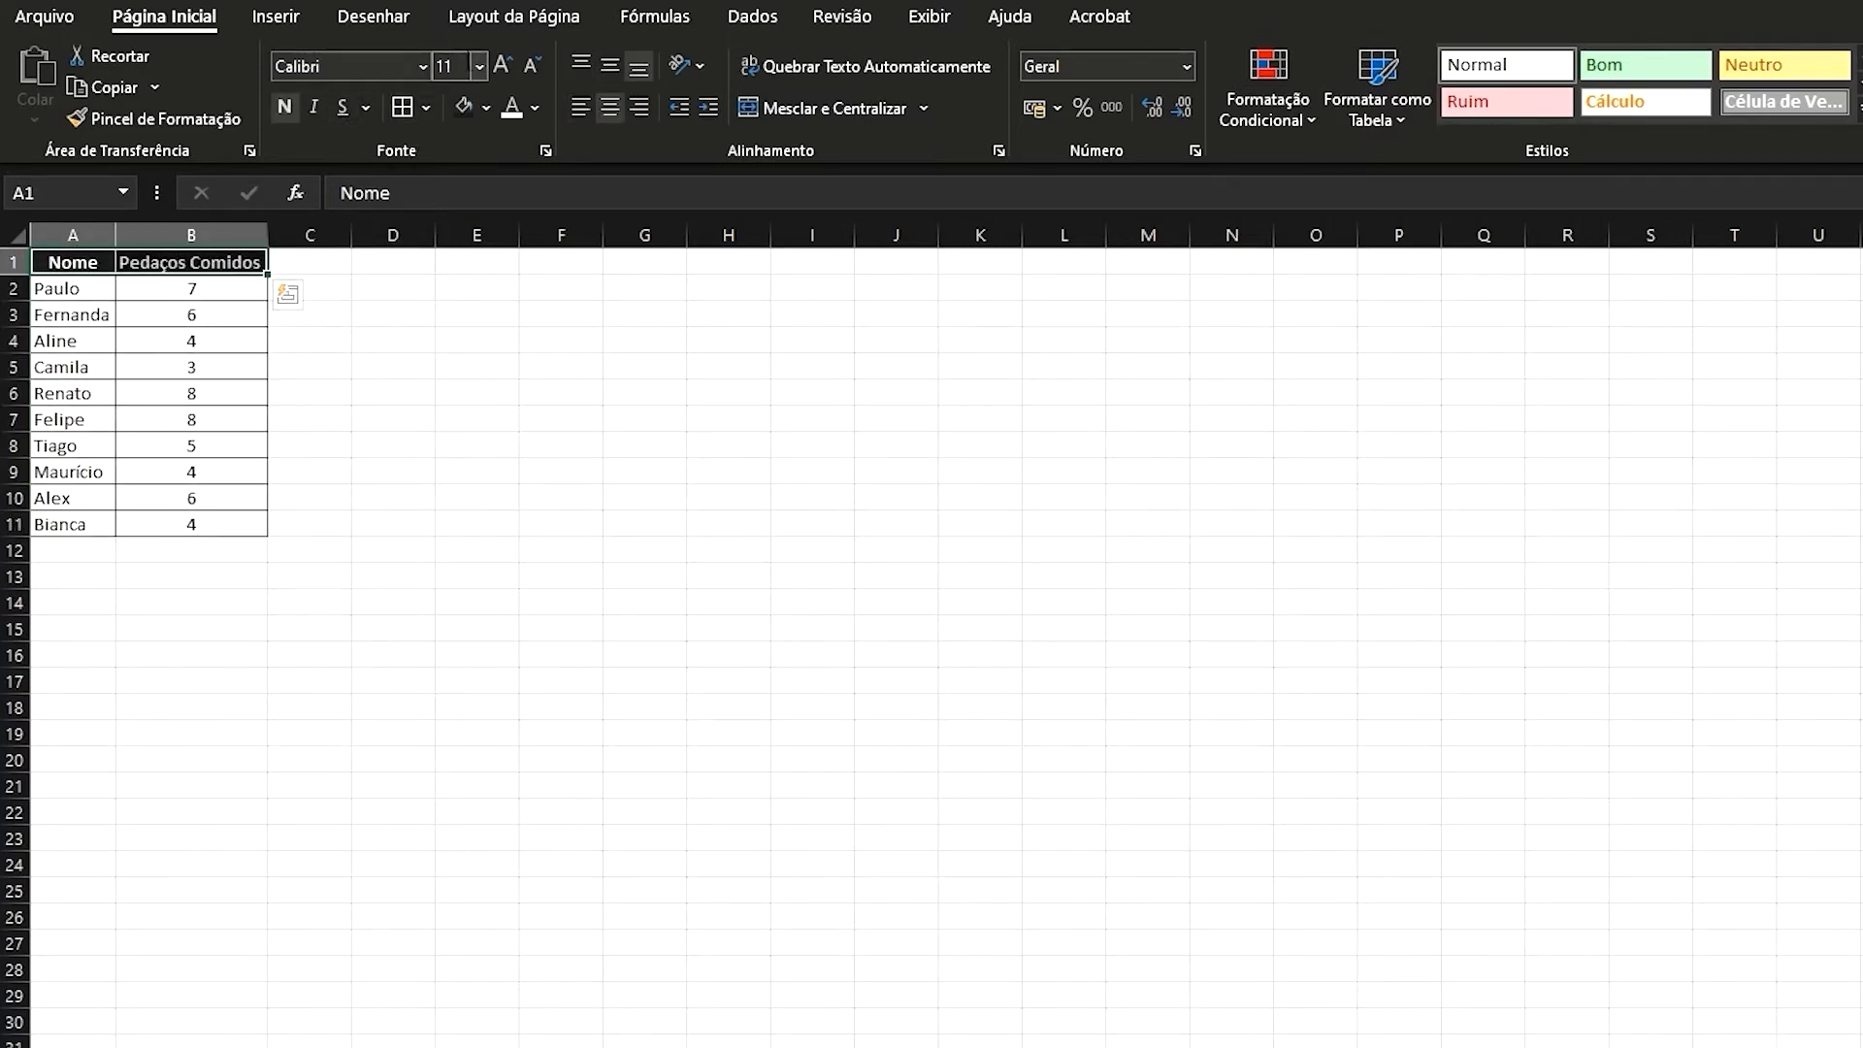
{"action": "left_click", "coordinate": [479, 66]}
{"action": "left_click", "coordinate": [472, 222]}
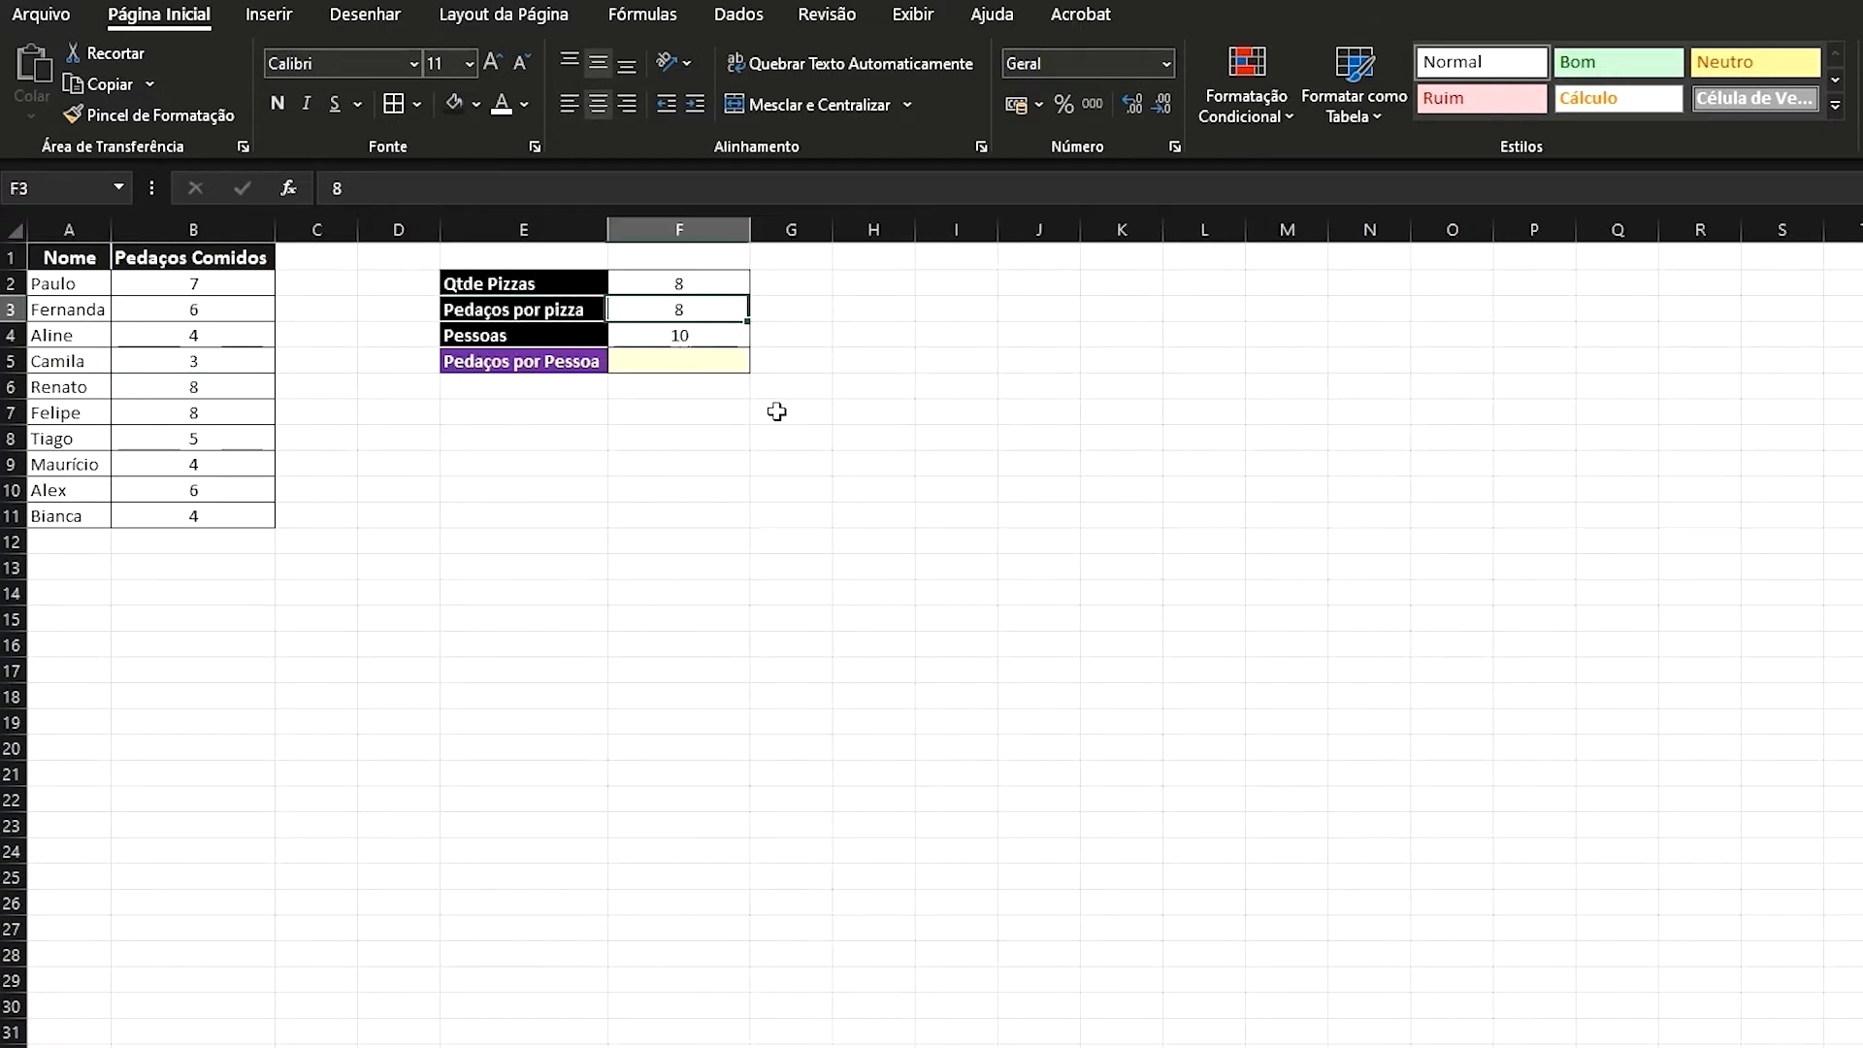
- Move with the arrow keys down past the Pessoas row to the empty result cell F5
{"action": "key", "text": "Left"}
{"action": "key", "text": "Down"}
{"action": "key", "text": "Right"}
{"action": "key", "text": "Left"}
{"action": "key", "text": "Down"}
{"action": "key", "text": "Right"}
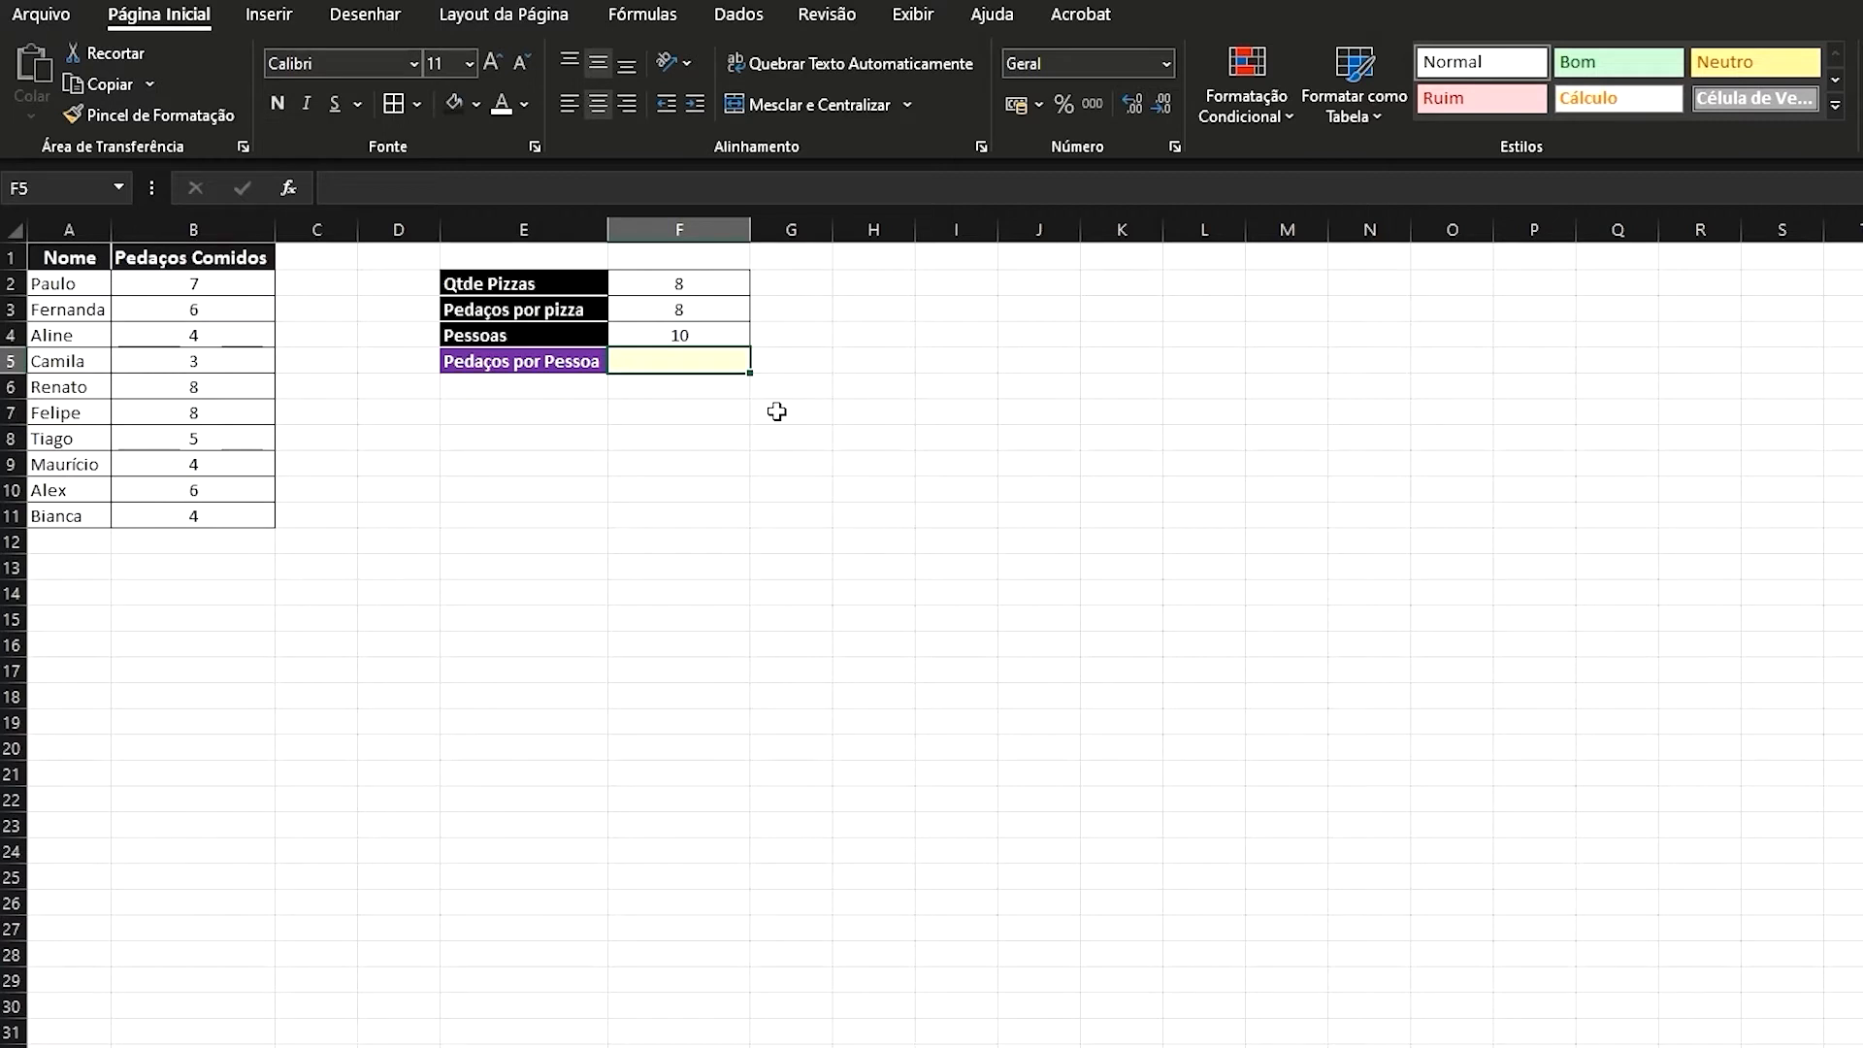
- Enter =(F2*F3)/F4 in F5 using arrow-key references, showing 6,4
{"action": "type", "text": "=("}
{"action": "key", "text": "Up"}
{"action": "key", "text": "Up"}
{"action": "key", "text": "Up"}
{"action": "type", "text": "*"}
{"action": "key", "text": "Up"}
{"action": "key", "text": "Up"}
{"action": "type", "text": ")/"}
{"action": "key", "text": "Up"}
{"action": "key", "text": "Return"}
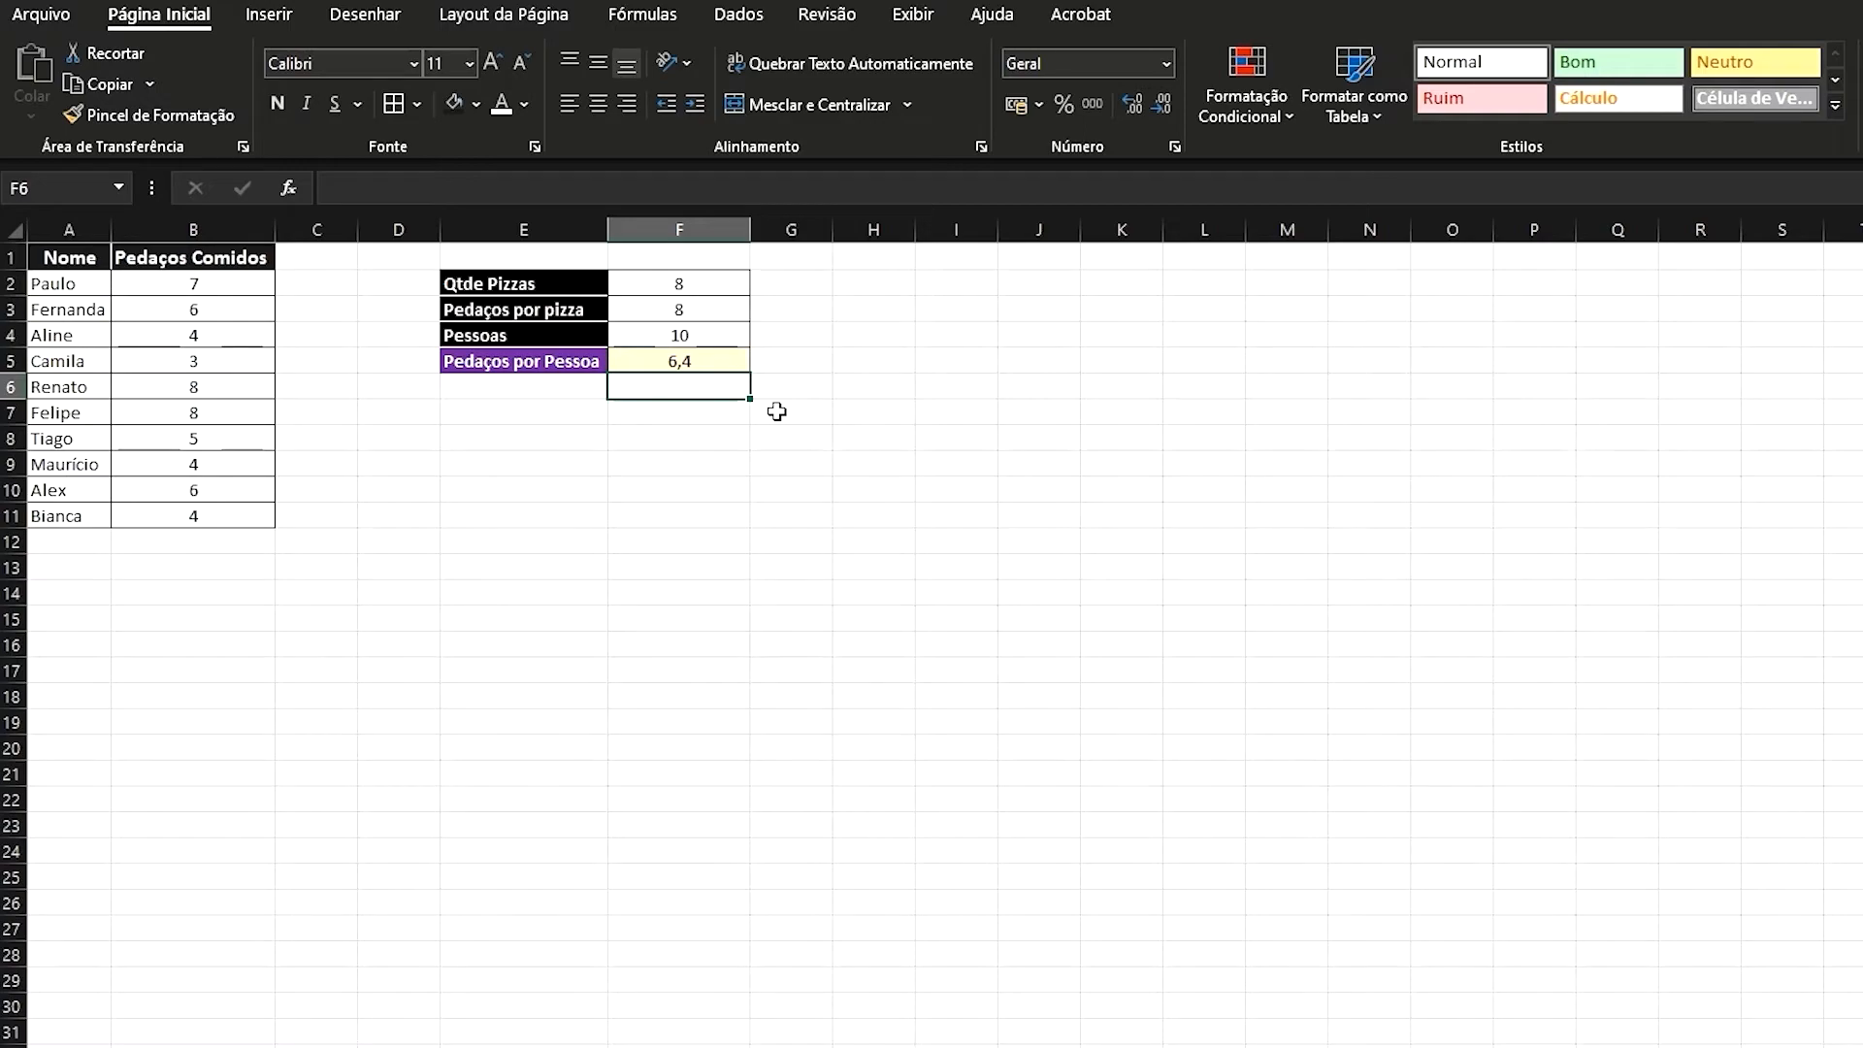
{"action": "key", "text": "Up"}
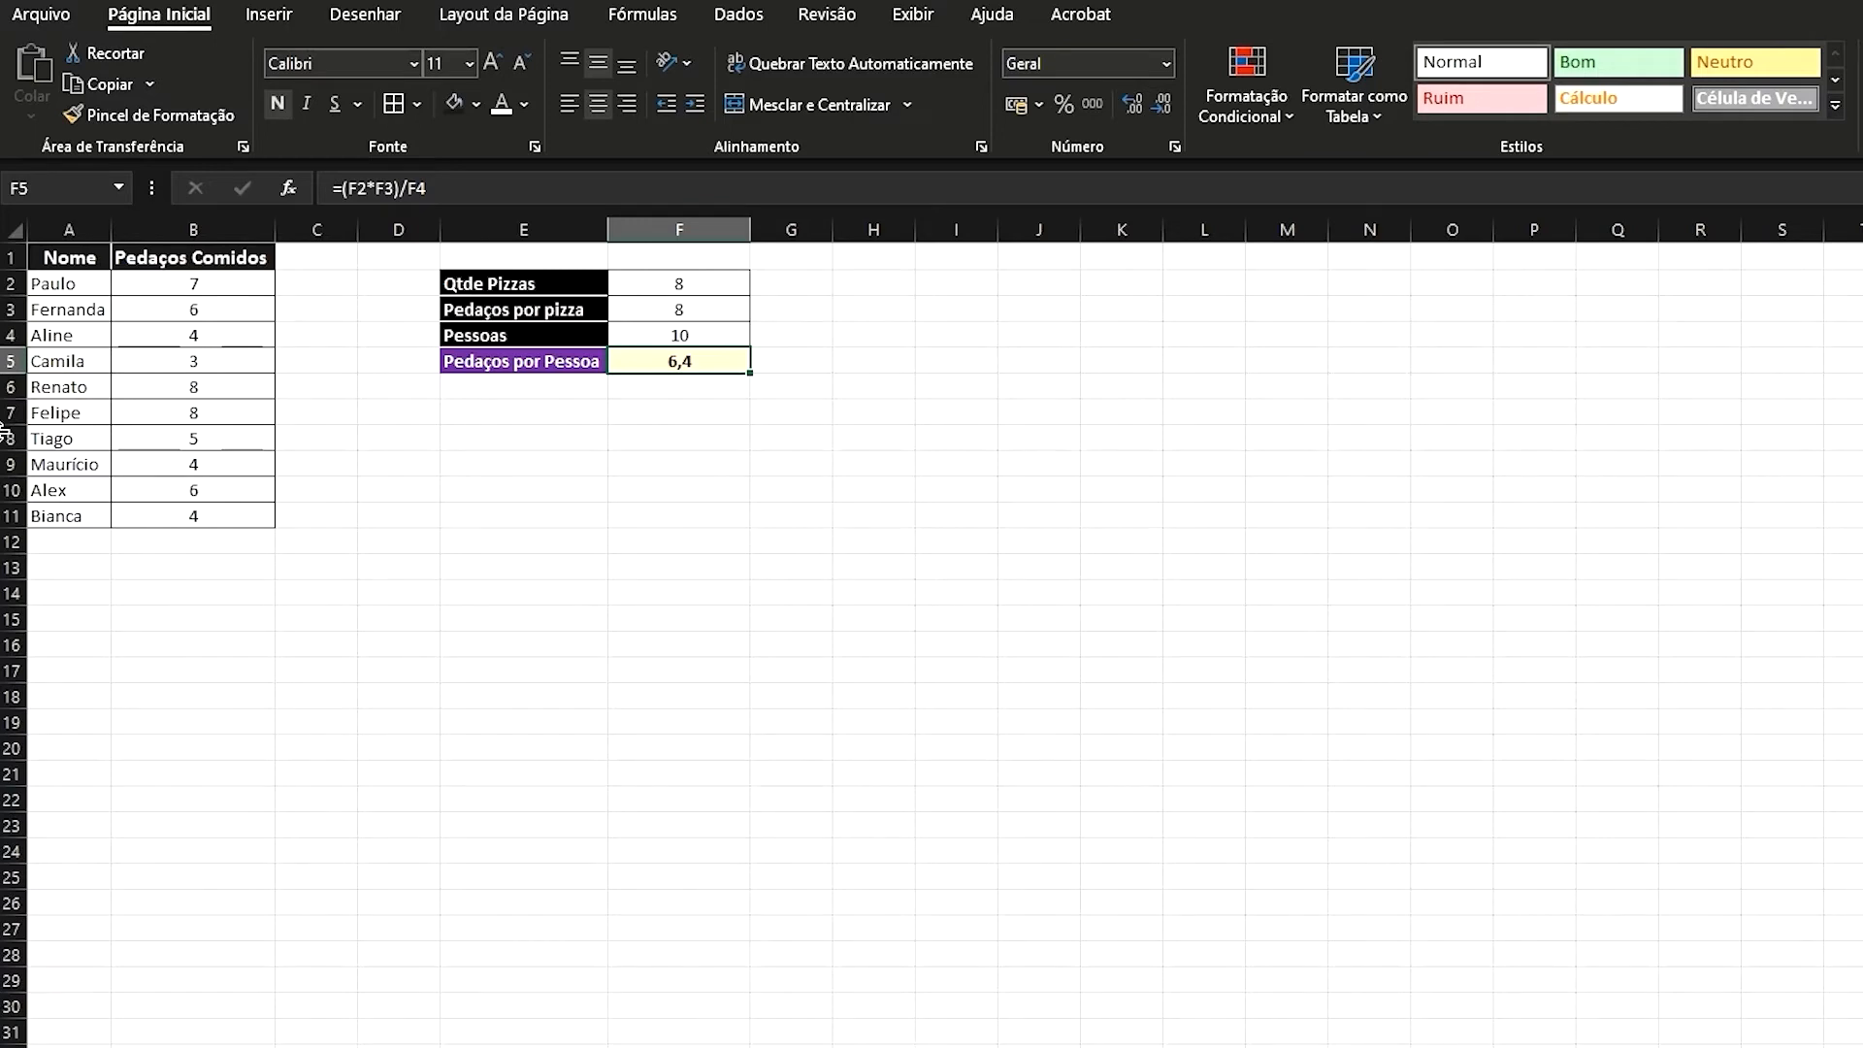
- Highlight B2:B11 values greater than 6 in red with an É Maior do que rule
{"action": "left_click_drag", "start_coordinate": [179, 287], "coordinate": [237, 524]}
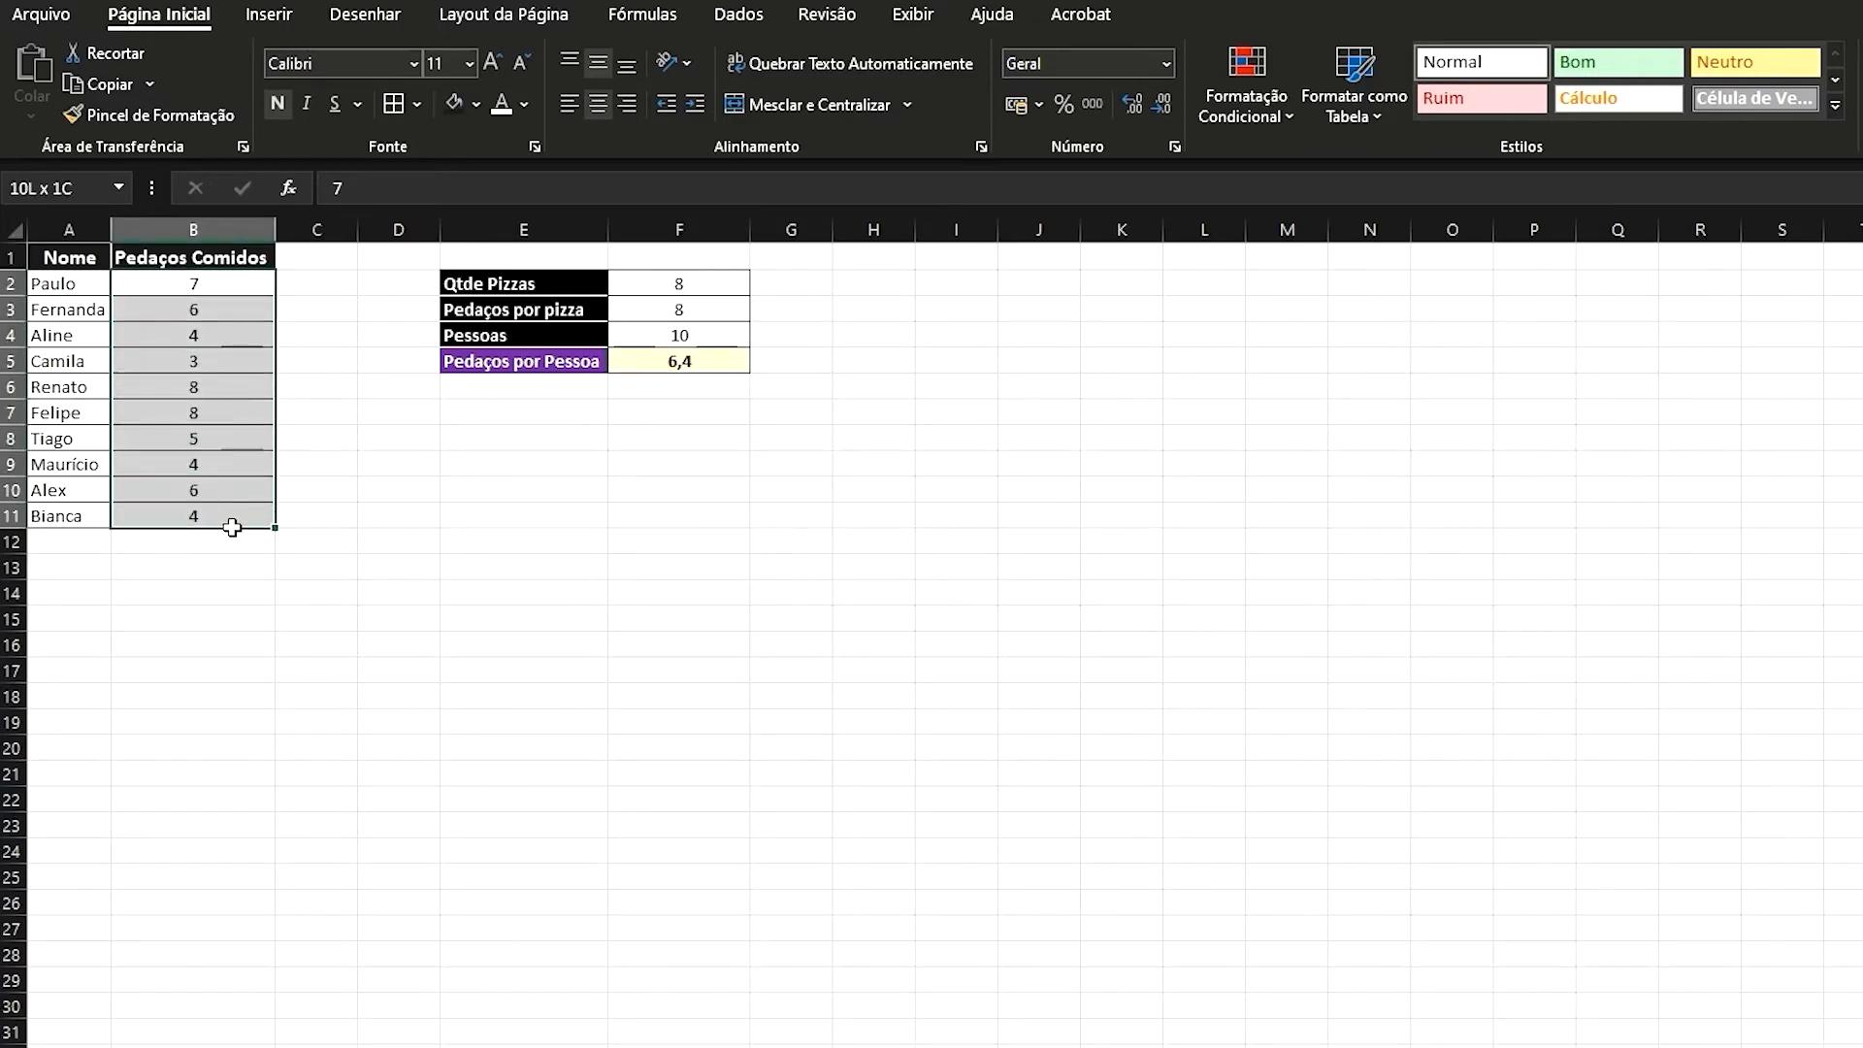
{"action": "left_click", "coordinate": [1265, 118]}
{"action": "mouse_move", "coordinate": [1378, 167]}
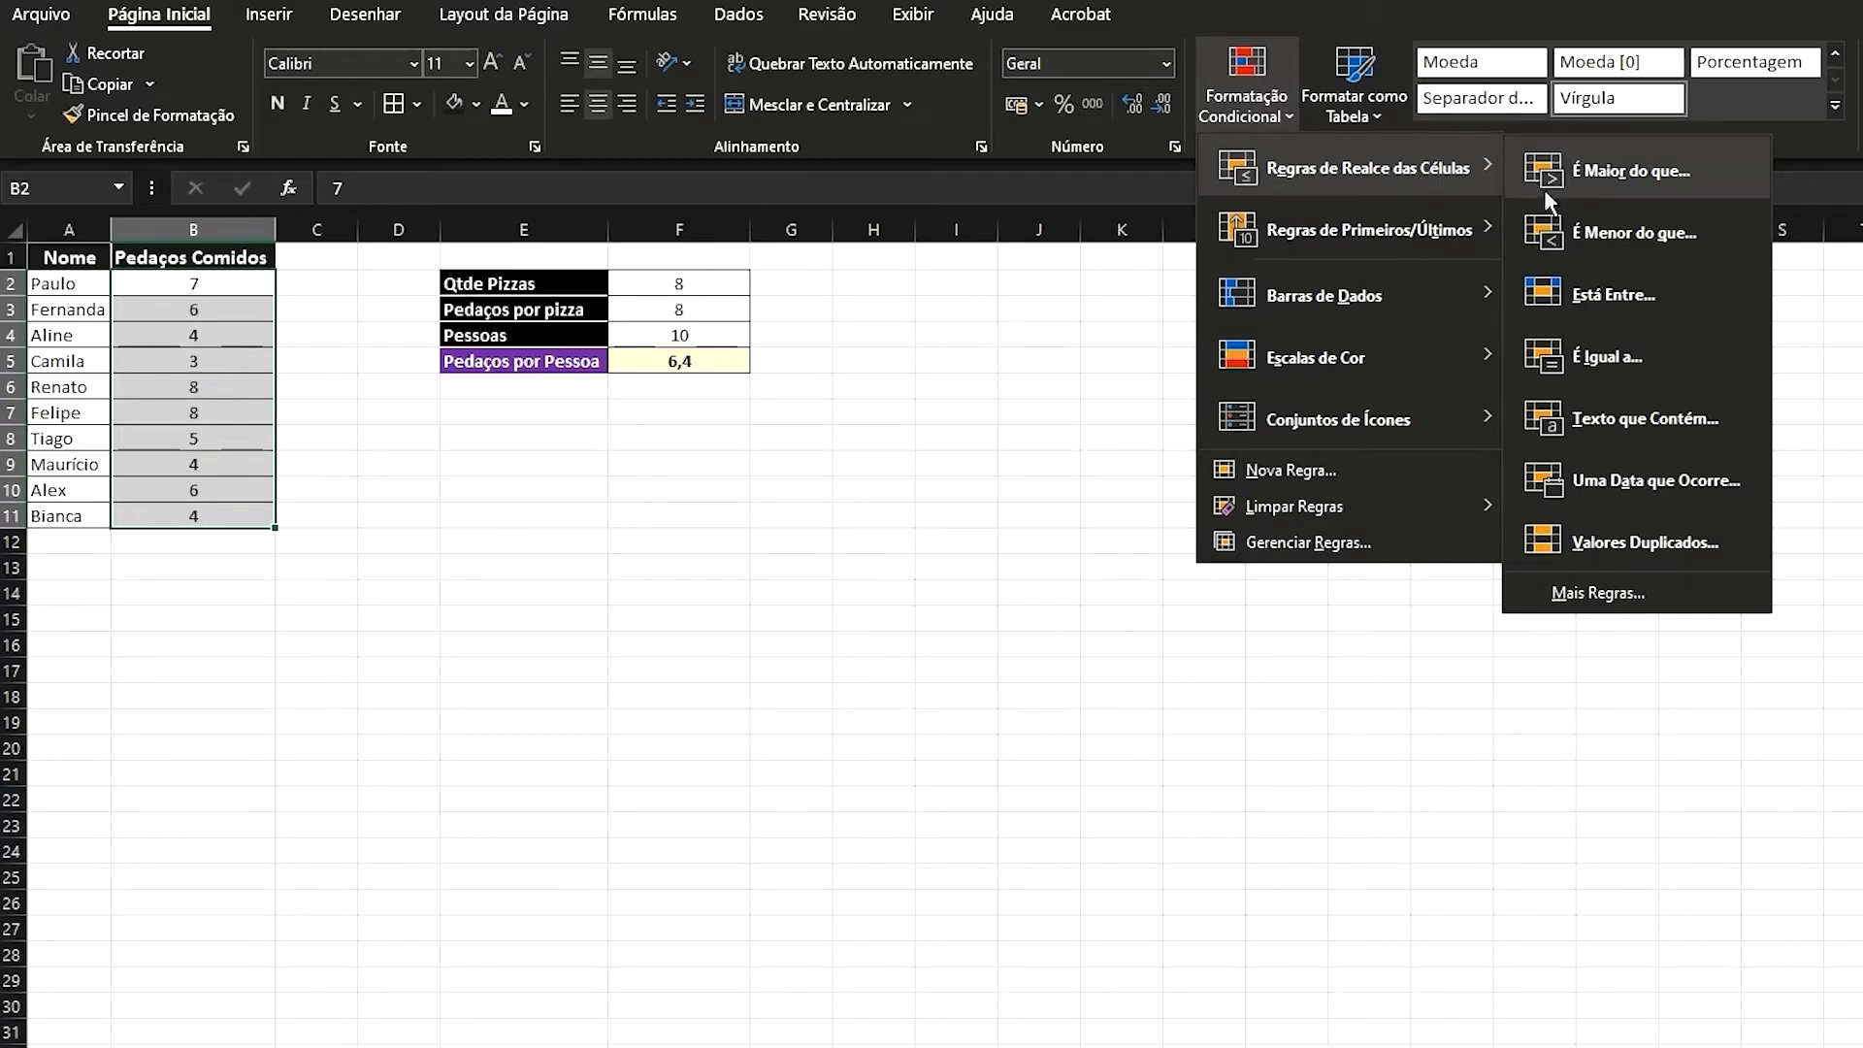
{"action": "left_click", "coordinate": [1627, 174]}
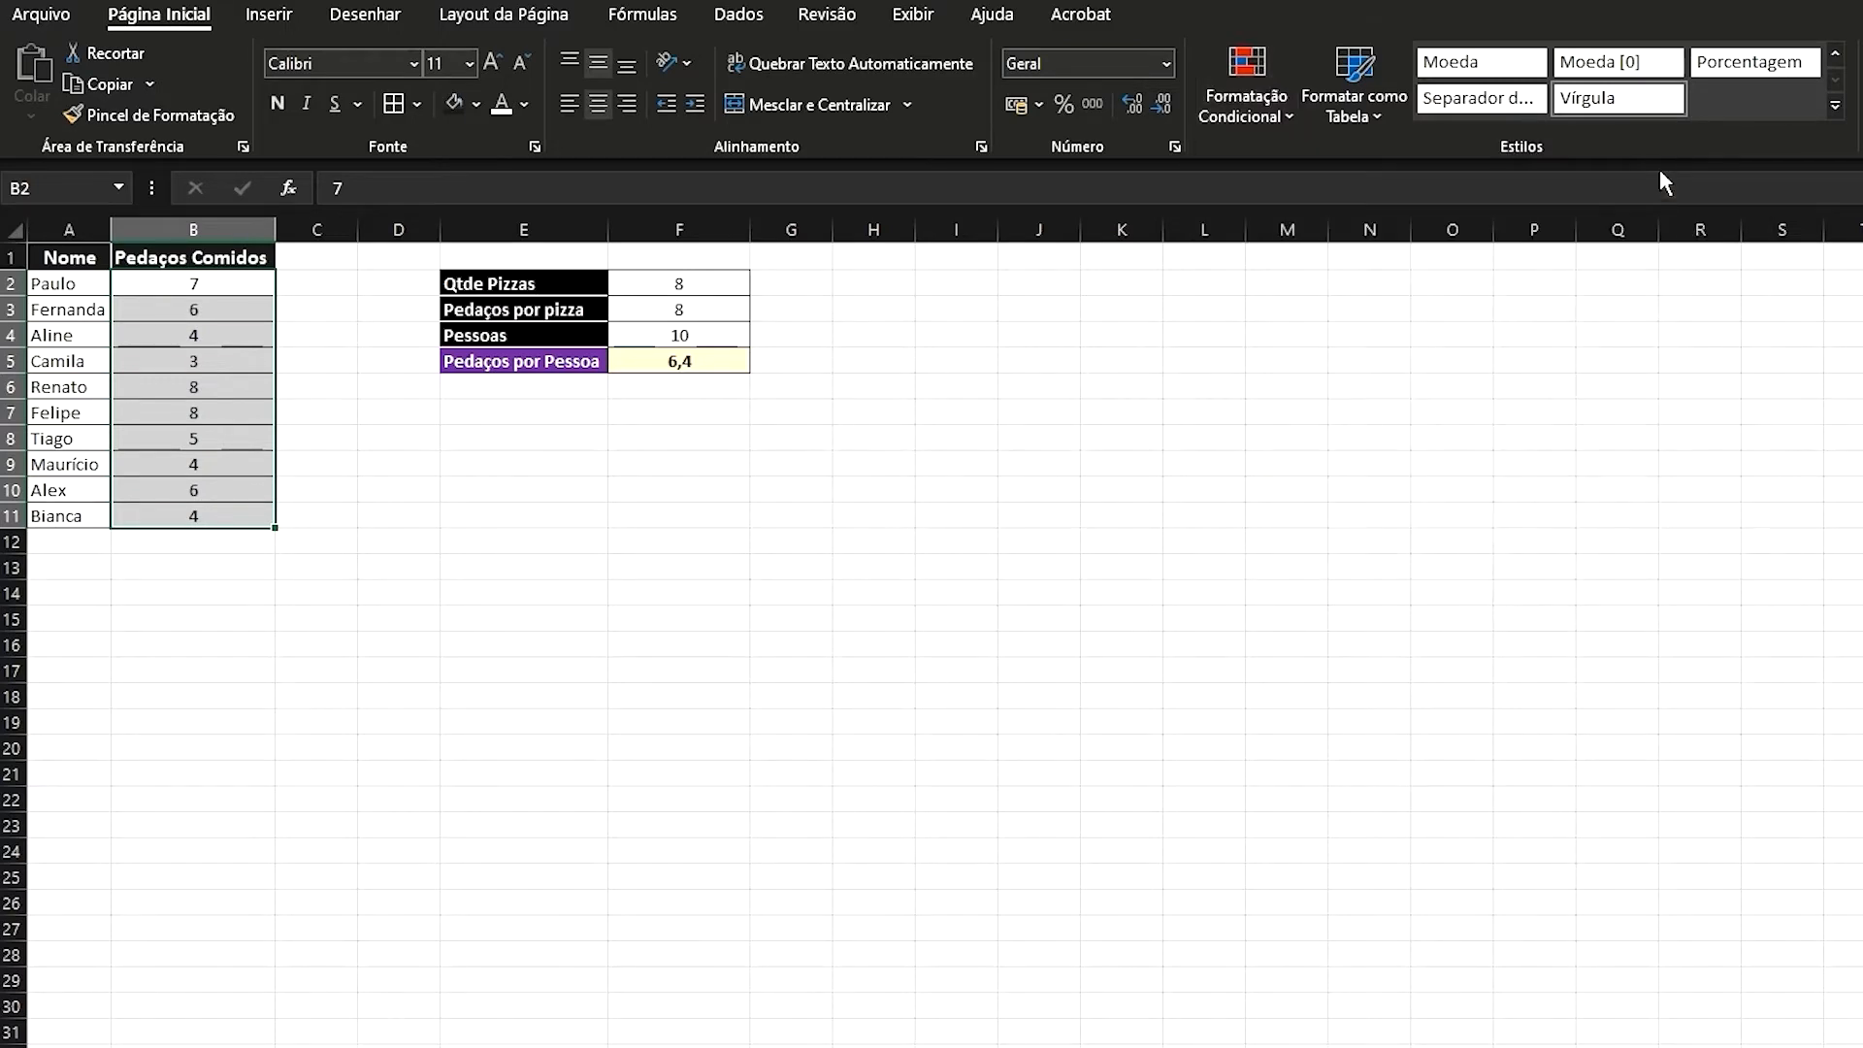
{"action": "type", "text": "6"}
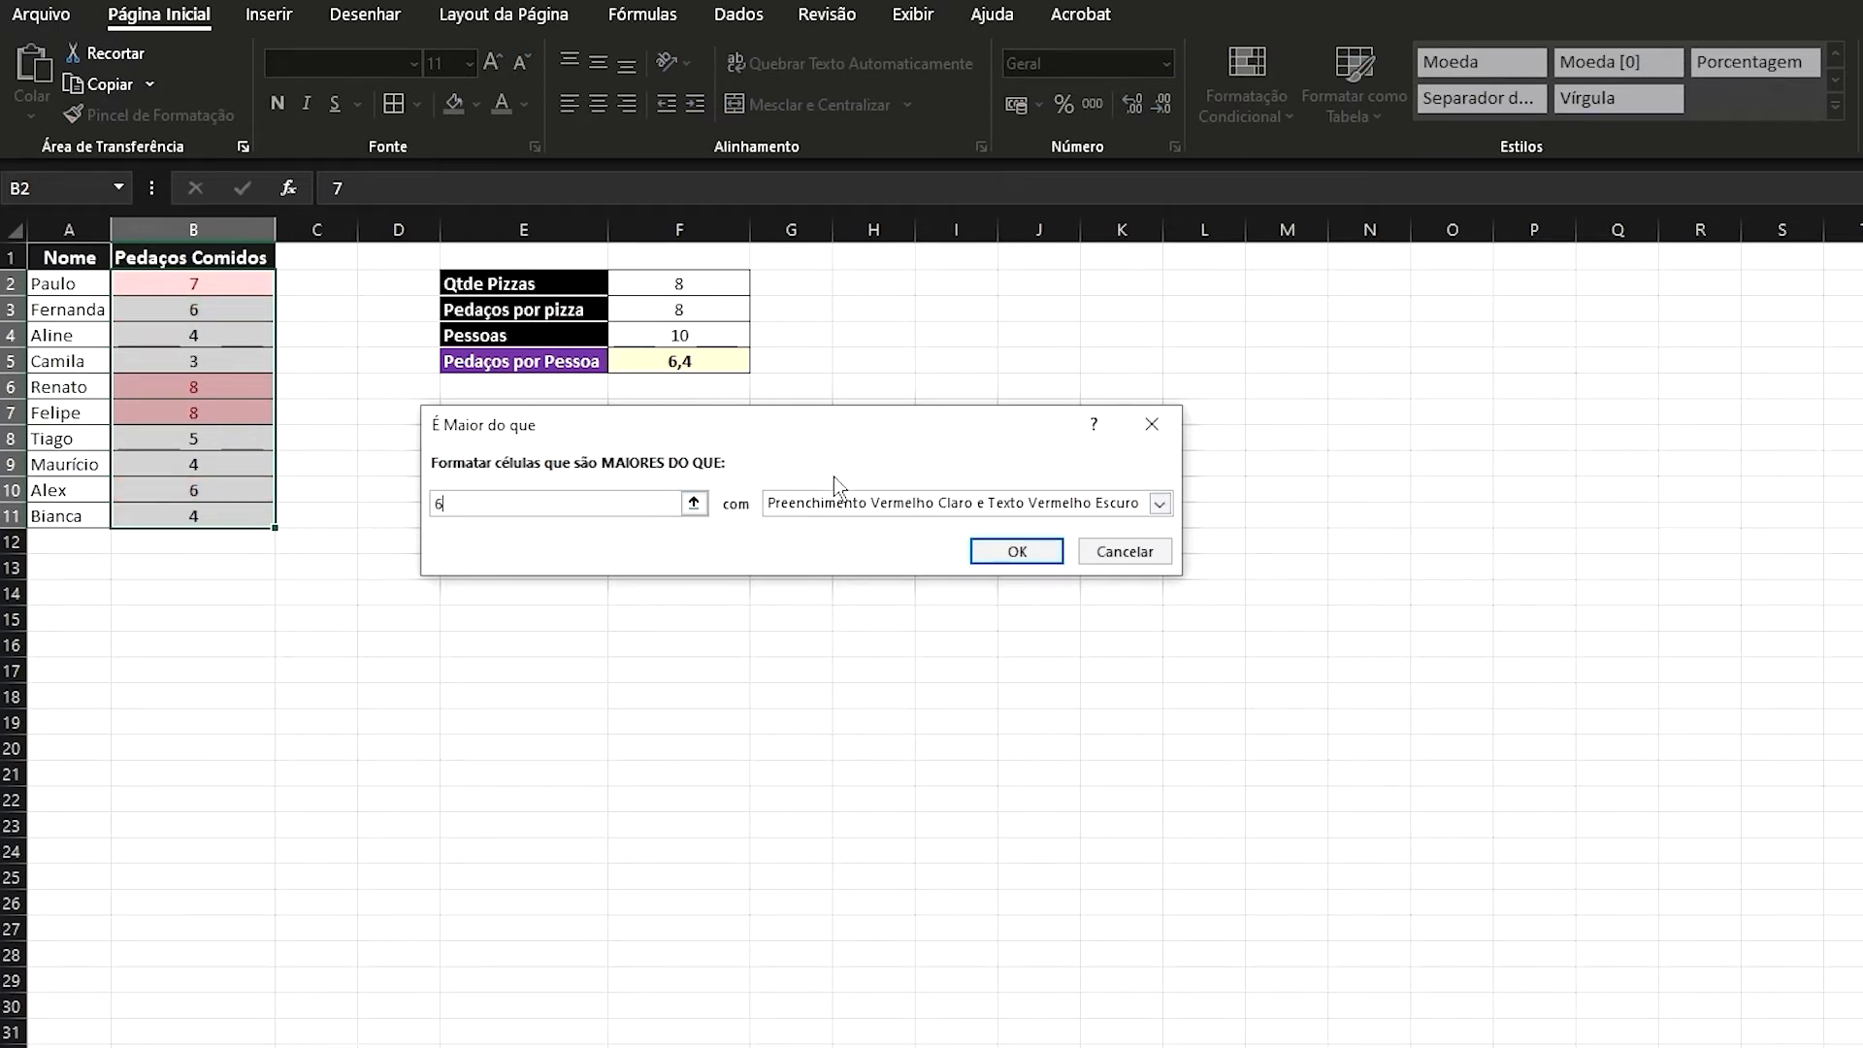
{"action": "left_click", "coordinate": [1030, 549]}
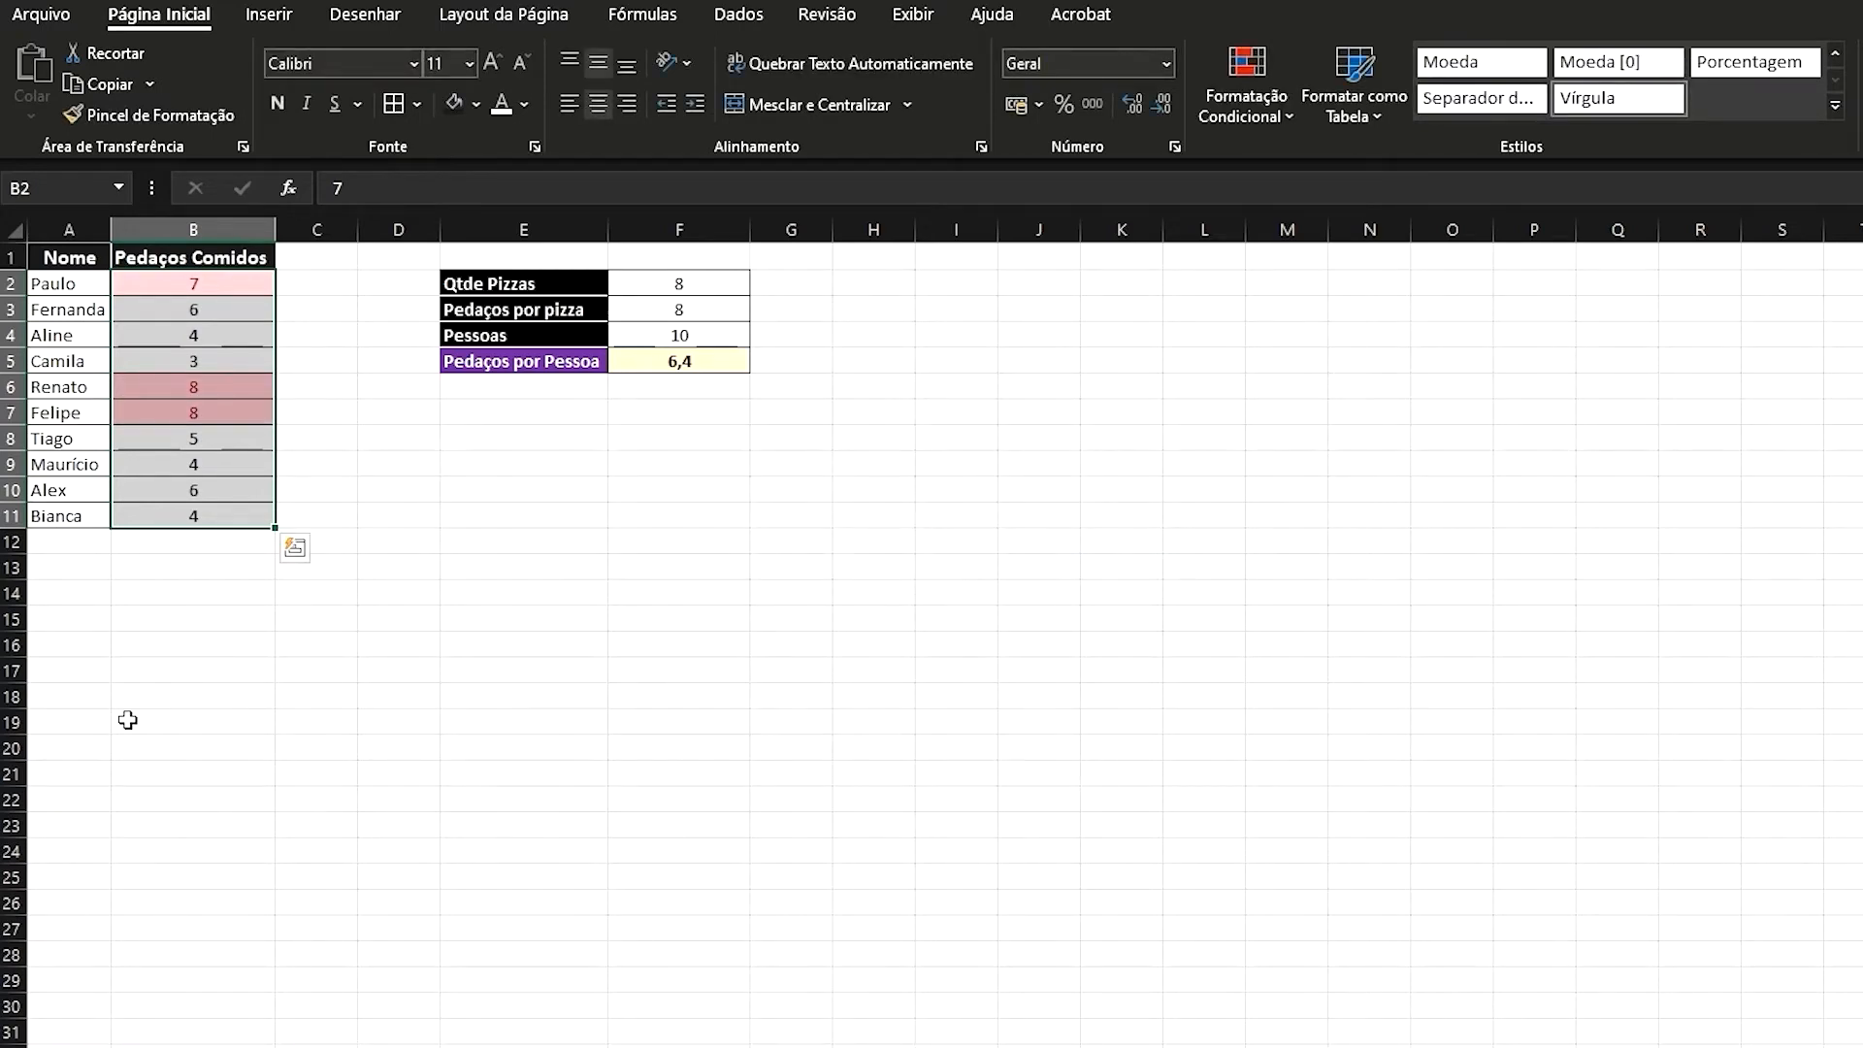
{"action": "left_click", "coordinate": [163, 288]}
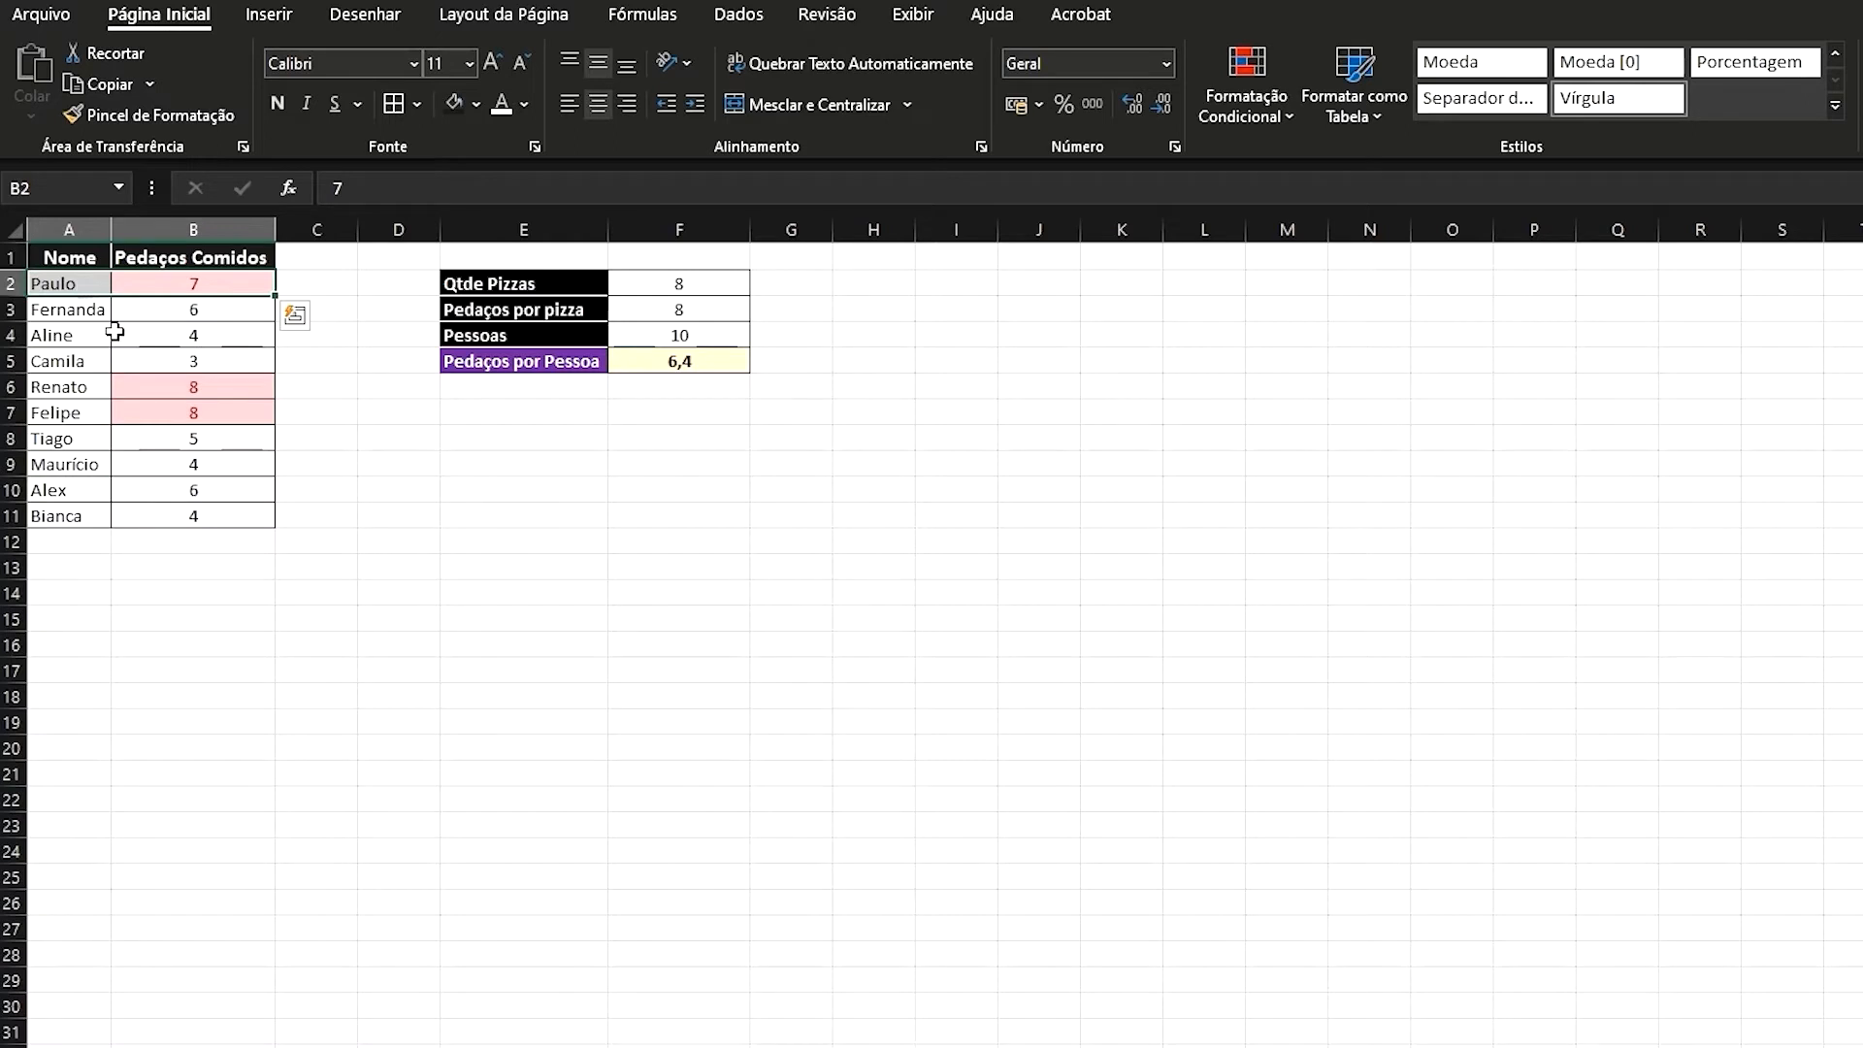
- Highlight B2:B11 values less than 6 with green fill and dark green text
{"action": "left_click_drag", "start_coordinate": [97, 386], "coordinate": [233, 418]}
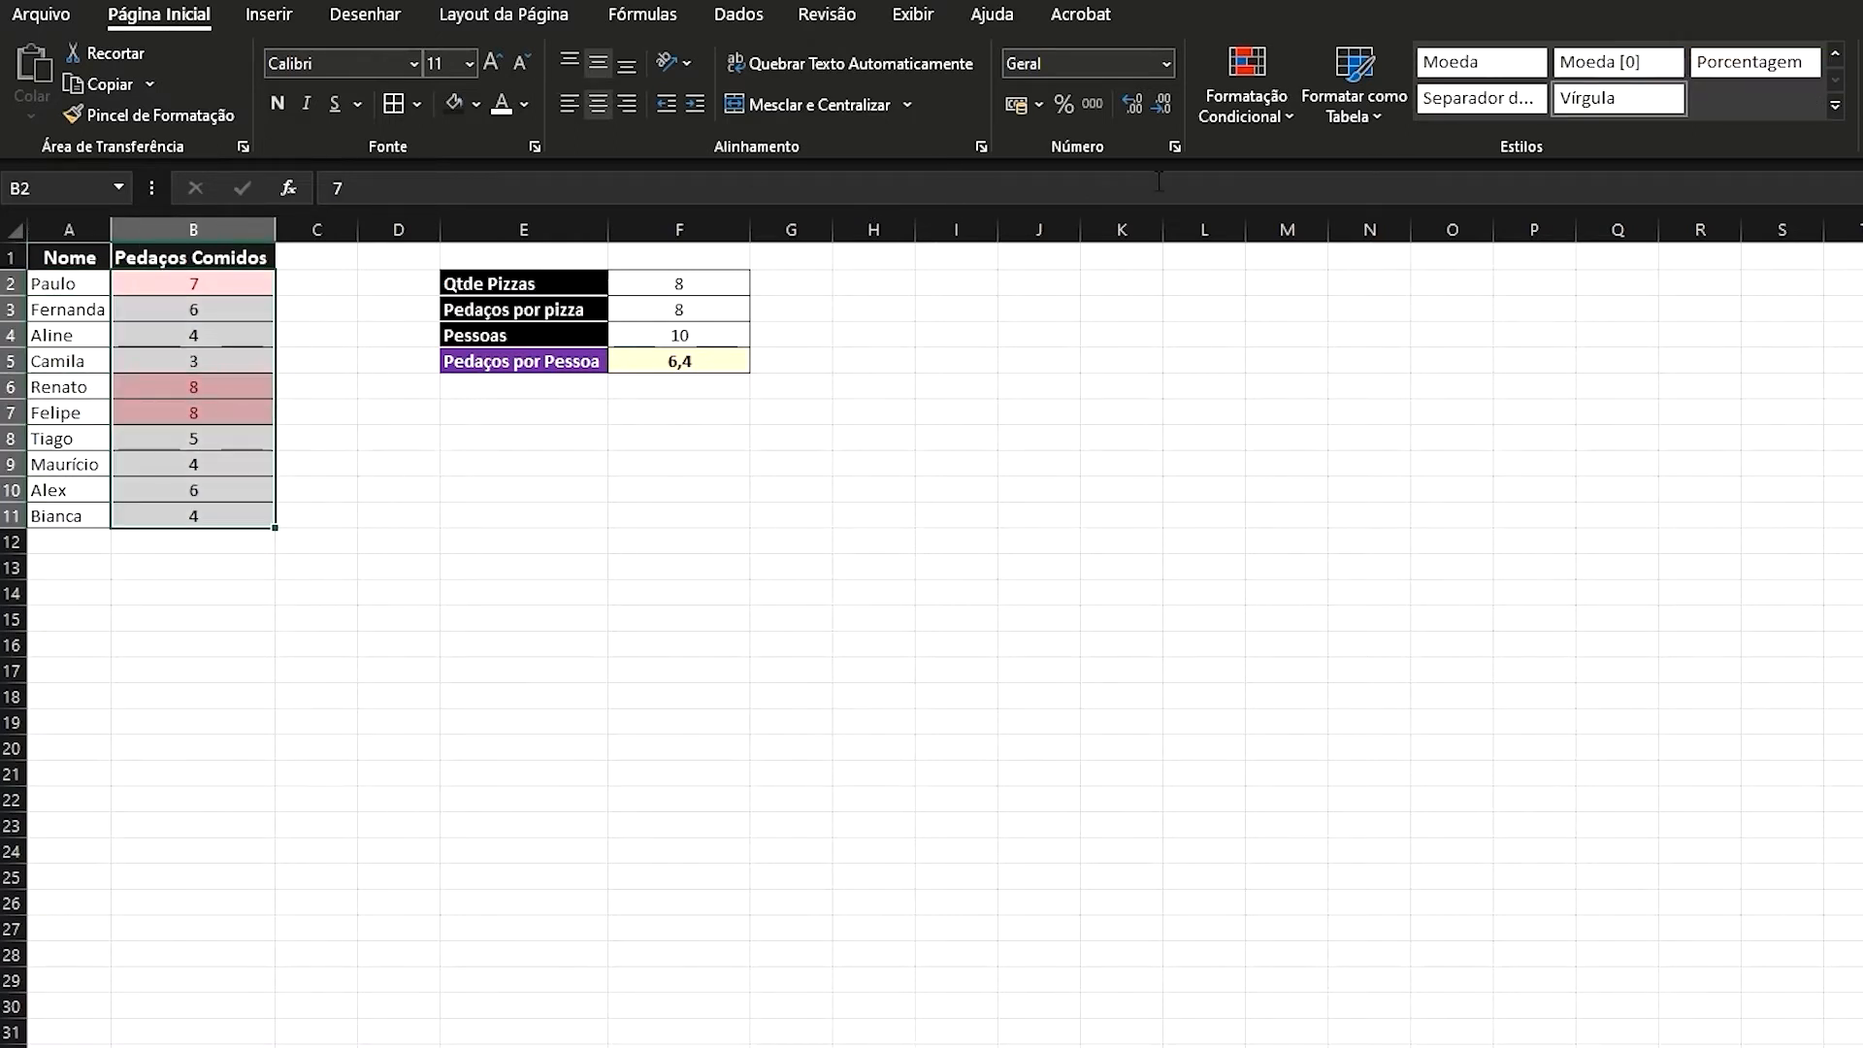
{"action": "left_click", "coordinate": [1247, 118]}
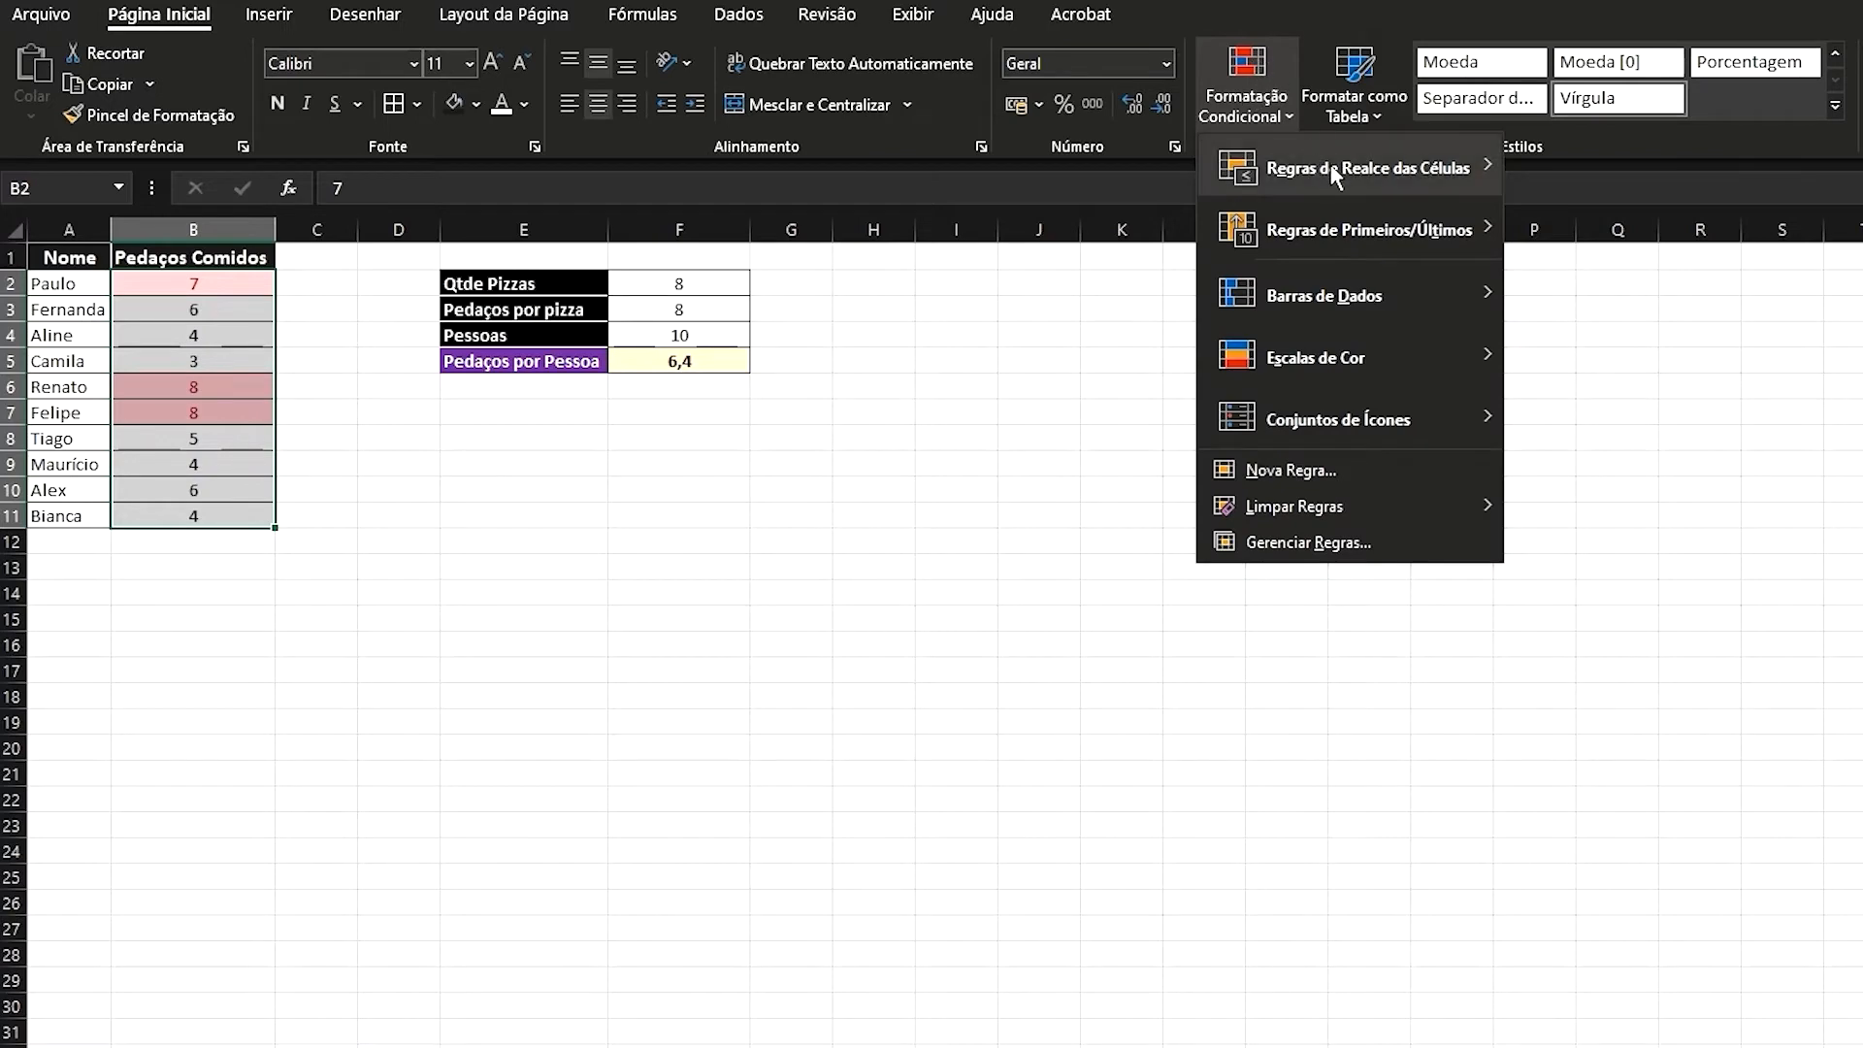
{"action": "mouse_move", "coordinate": [1287, 199]}
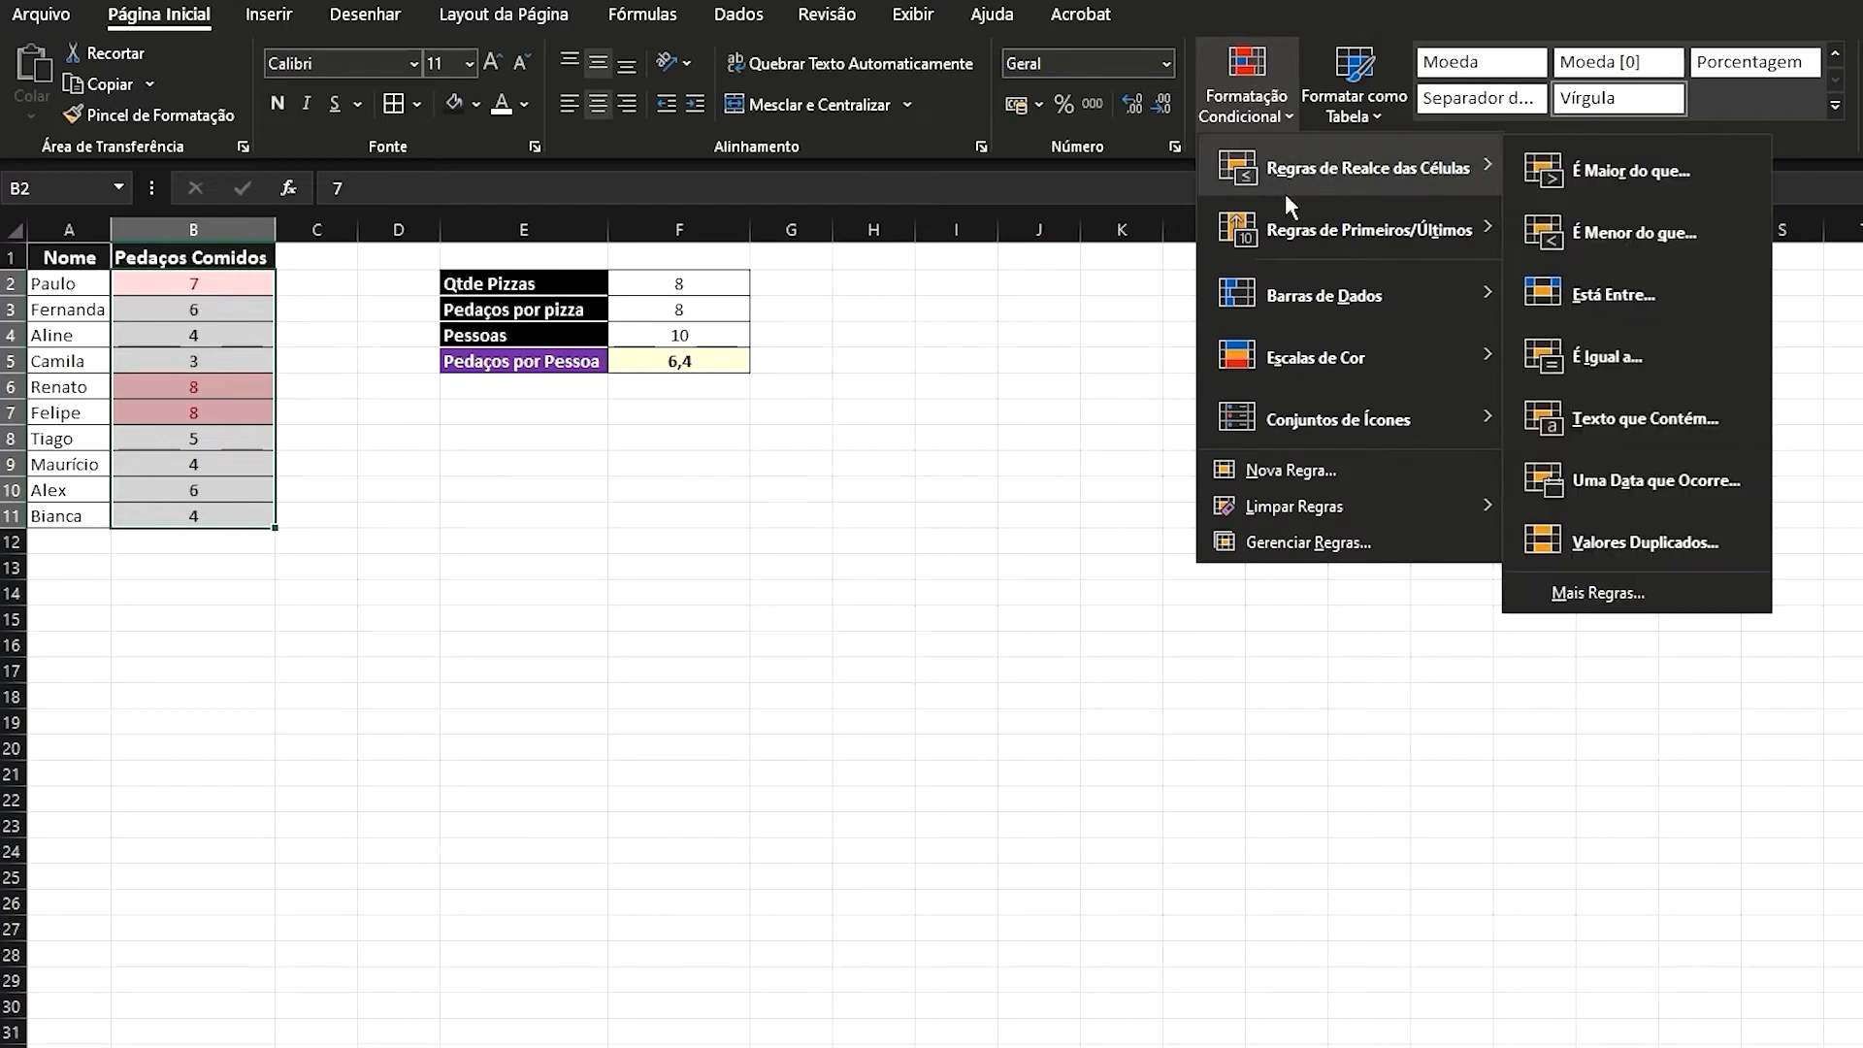
{"action": "left_click", "coordinate": [1682, 236]}
{"action": "type", "text": "6"}
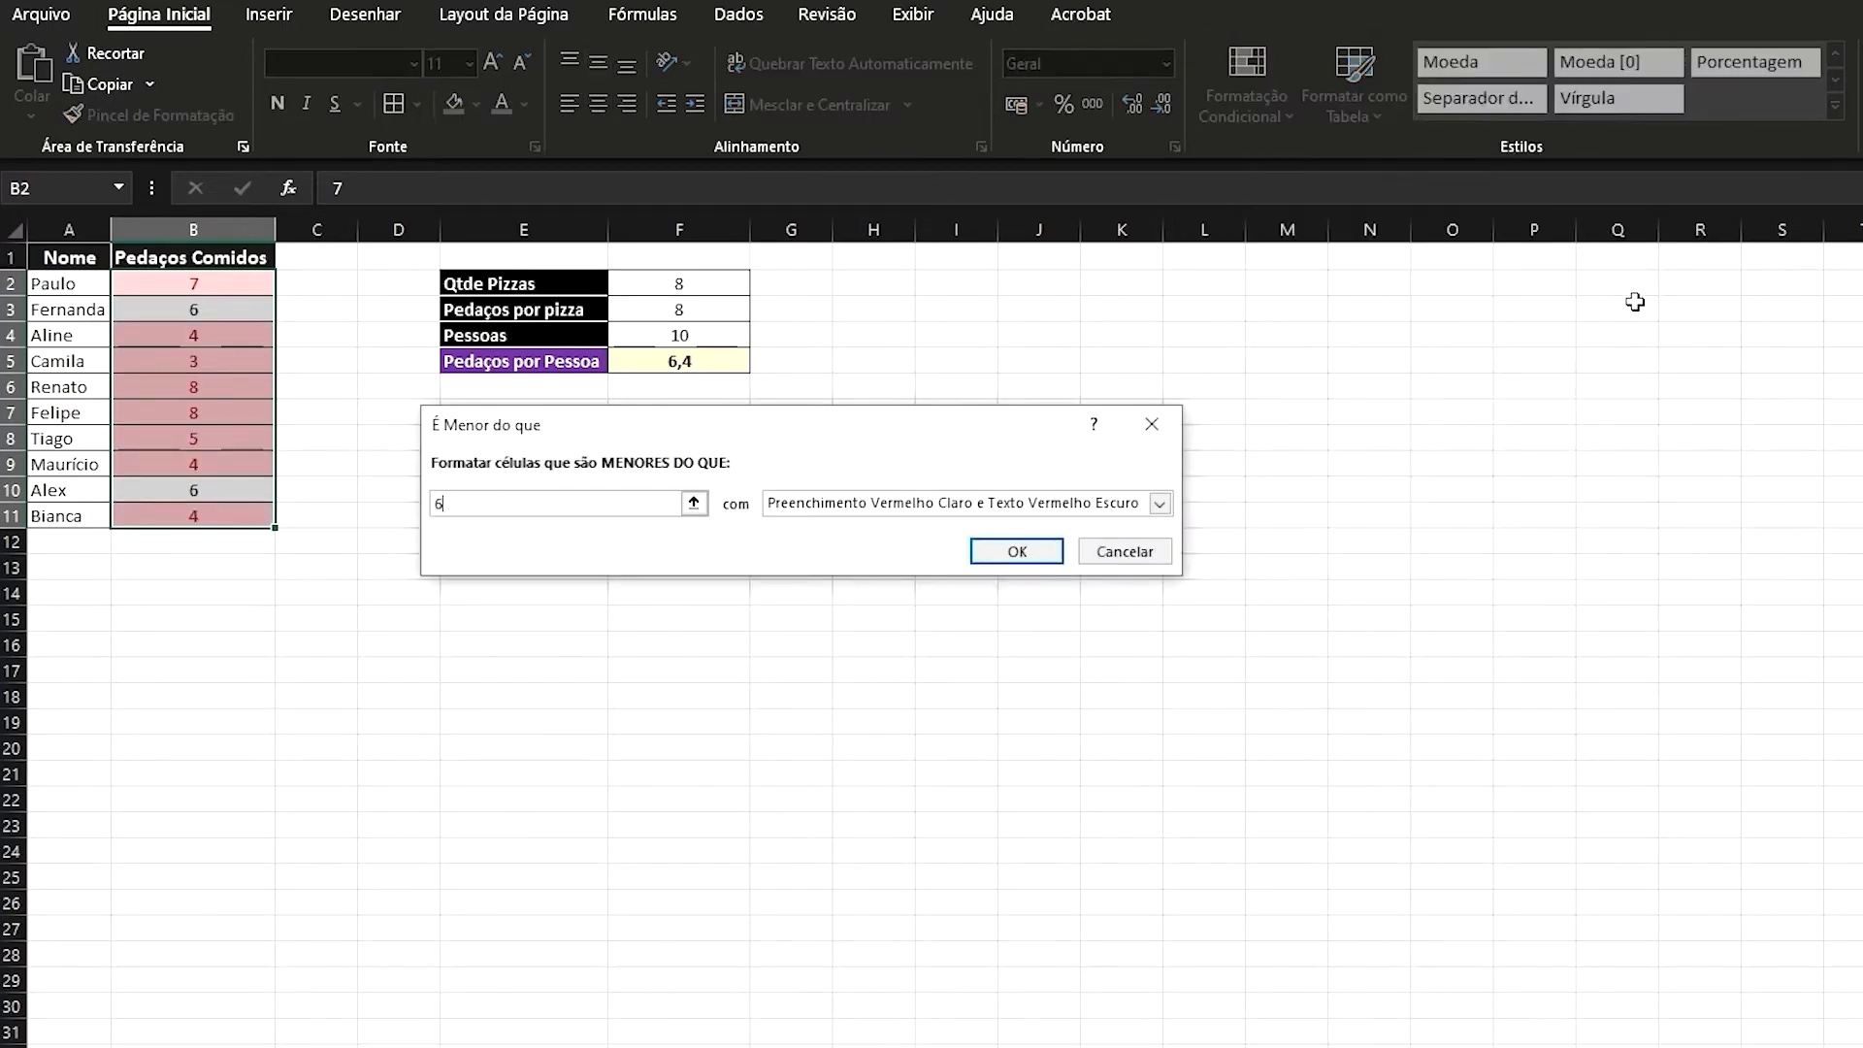
{"action": "left_click", "coordinate": [909, 504]}
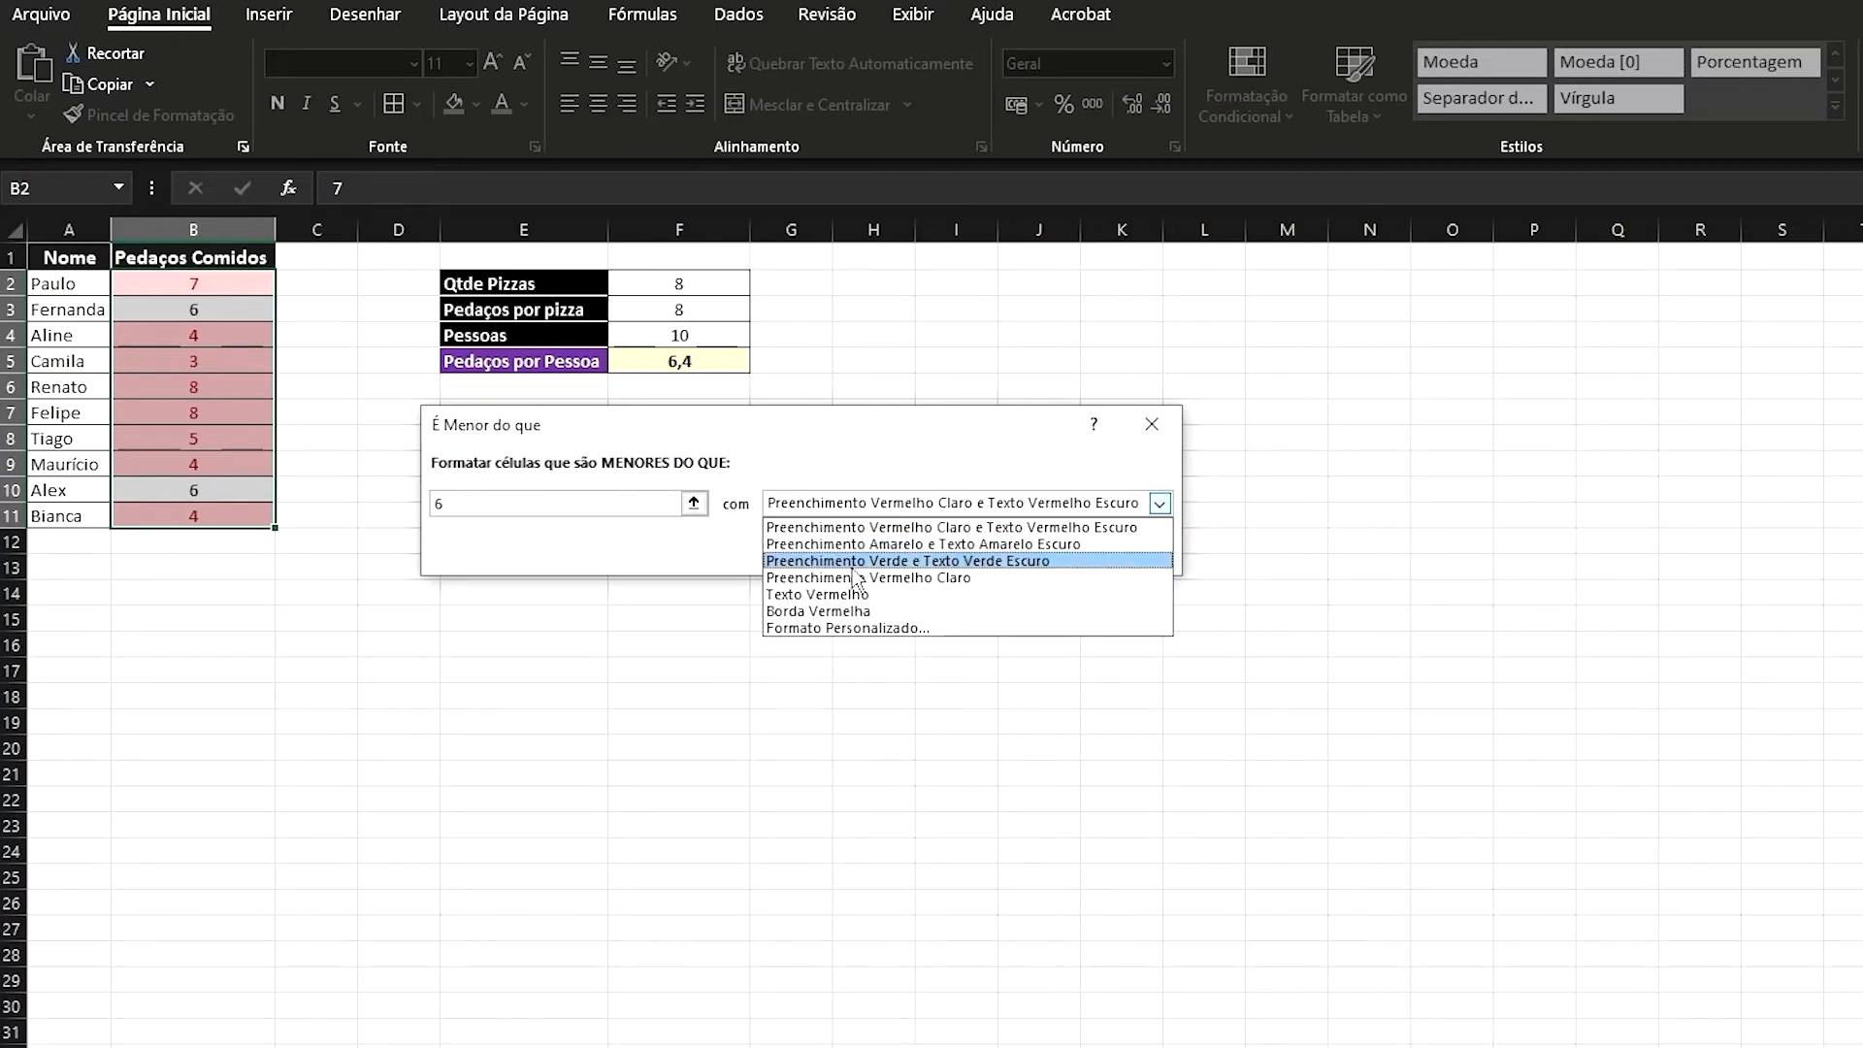
{"action": "left_click", "coordinate": [1005, 563]}
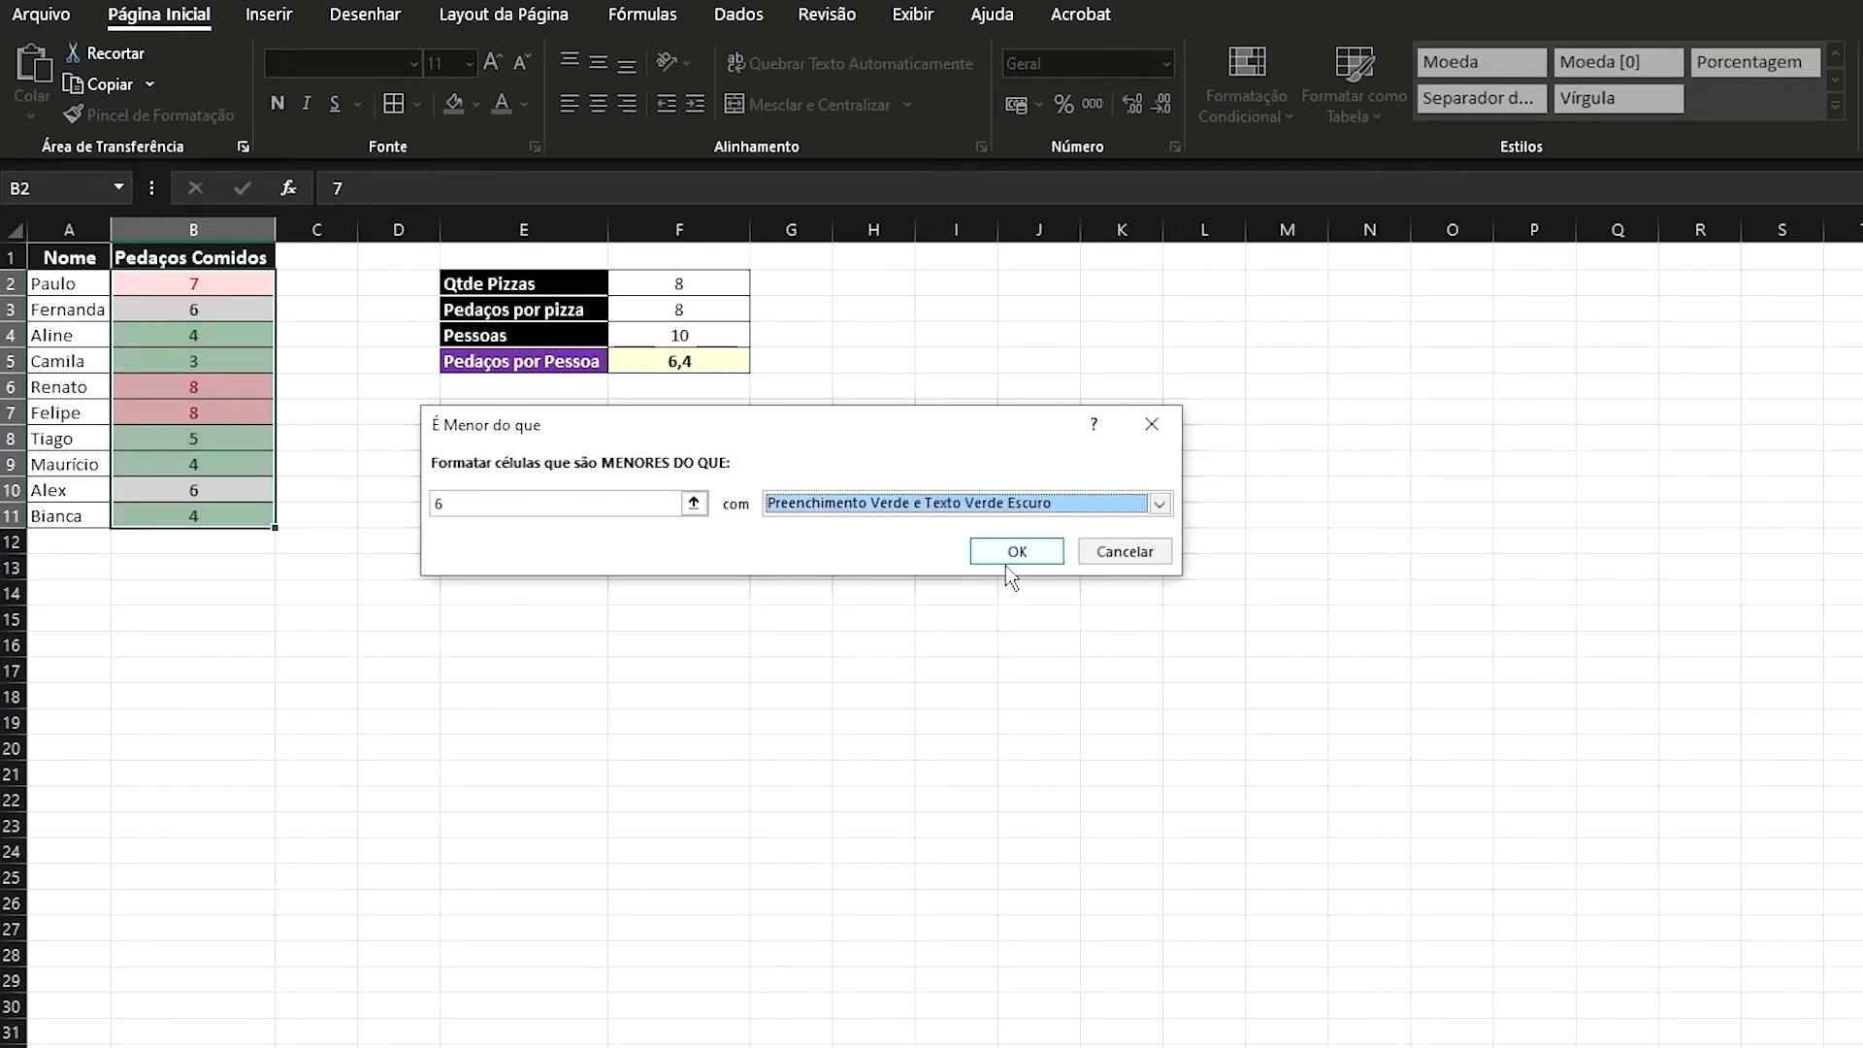
{"action": "left_click", "coordinate": [1014, 552]}
{"action": "left_click", "coordinate": [219, 364]}
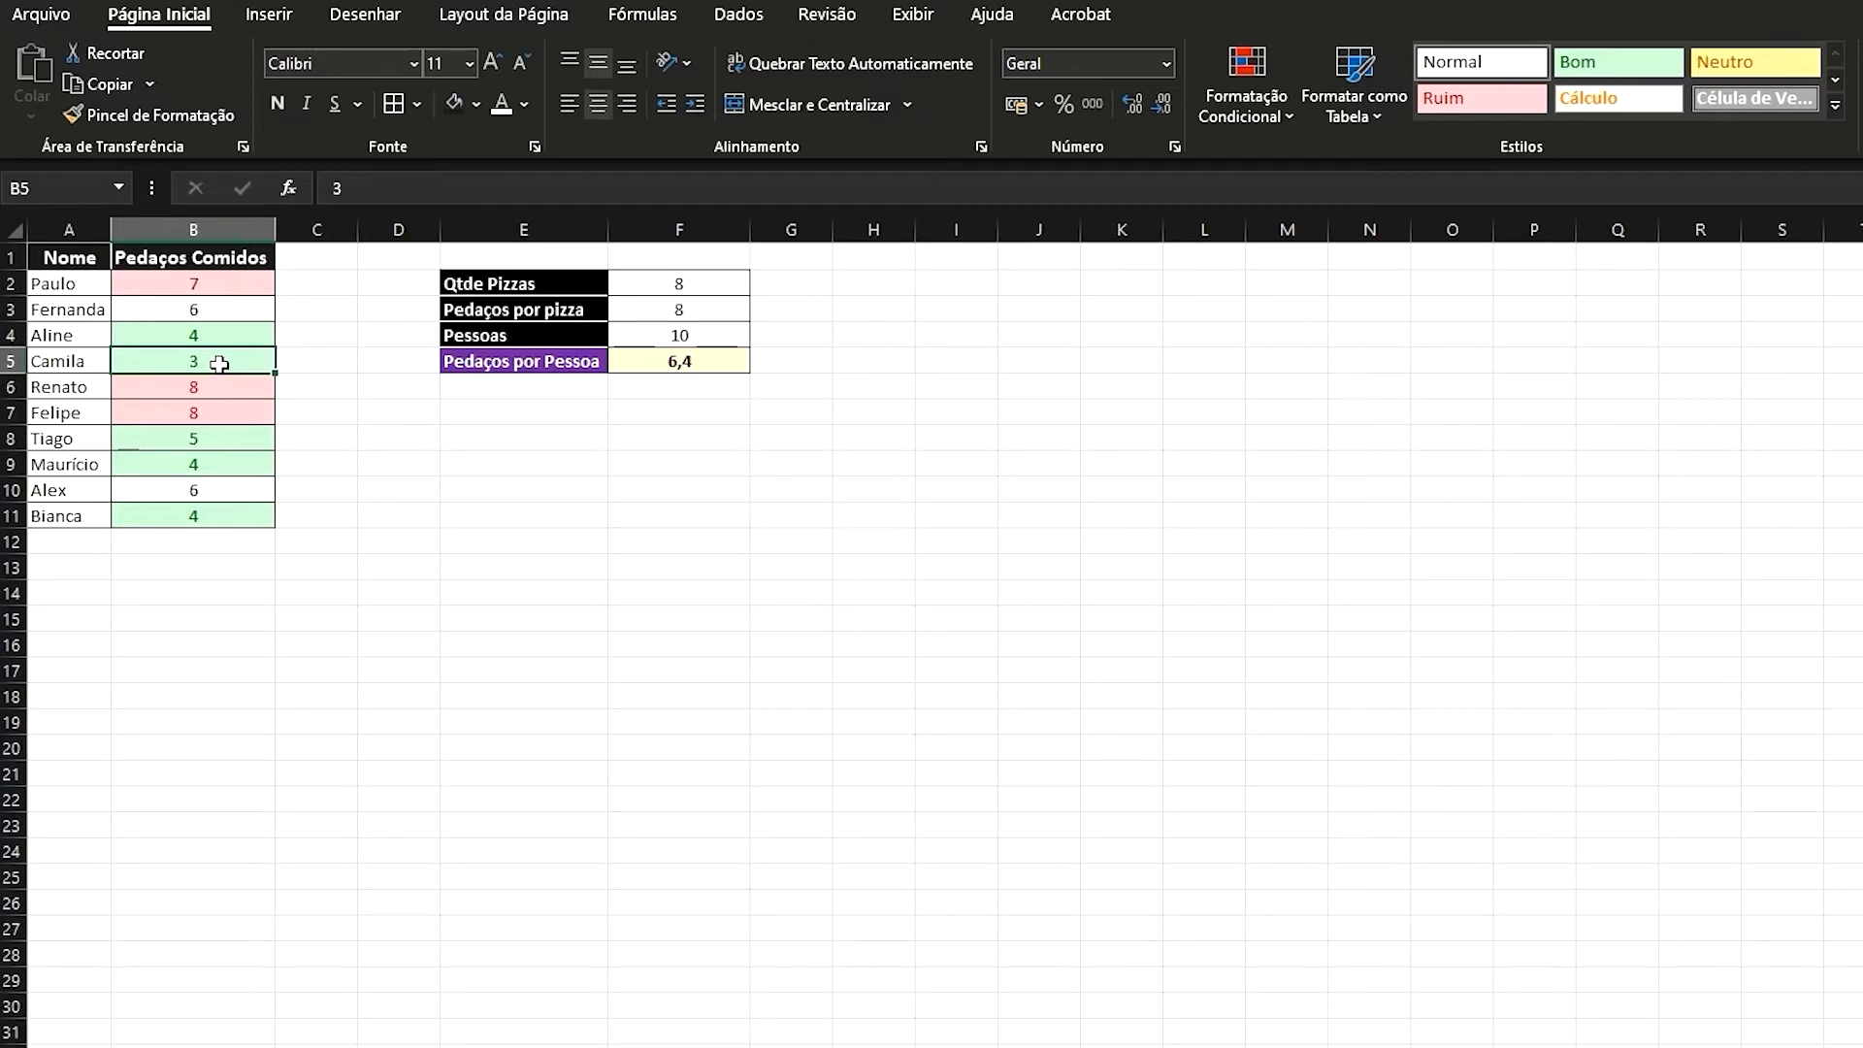
- Browse the other conditional formatting rule types
{"action": "left_click", "coordinate": [1289, 118]}
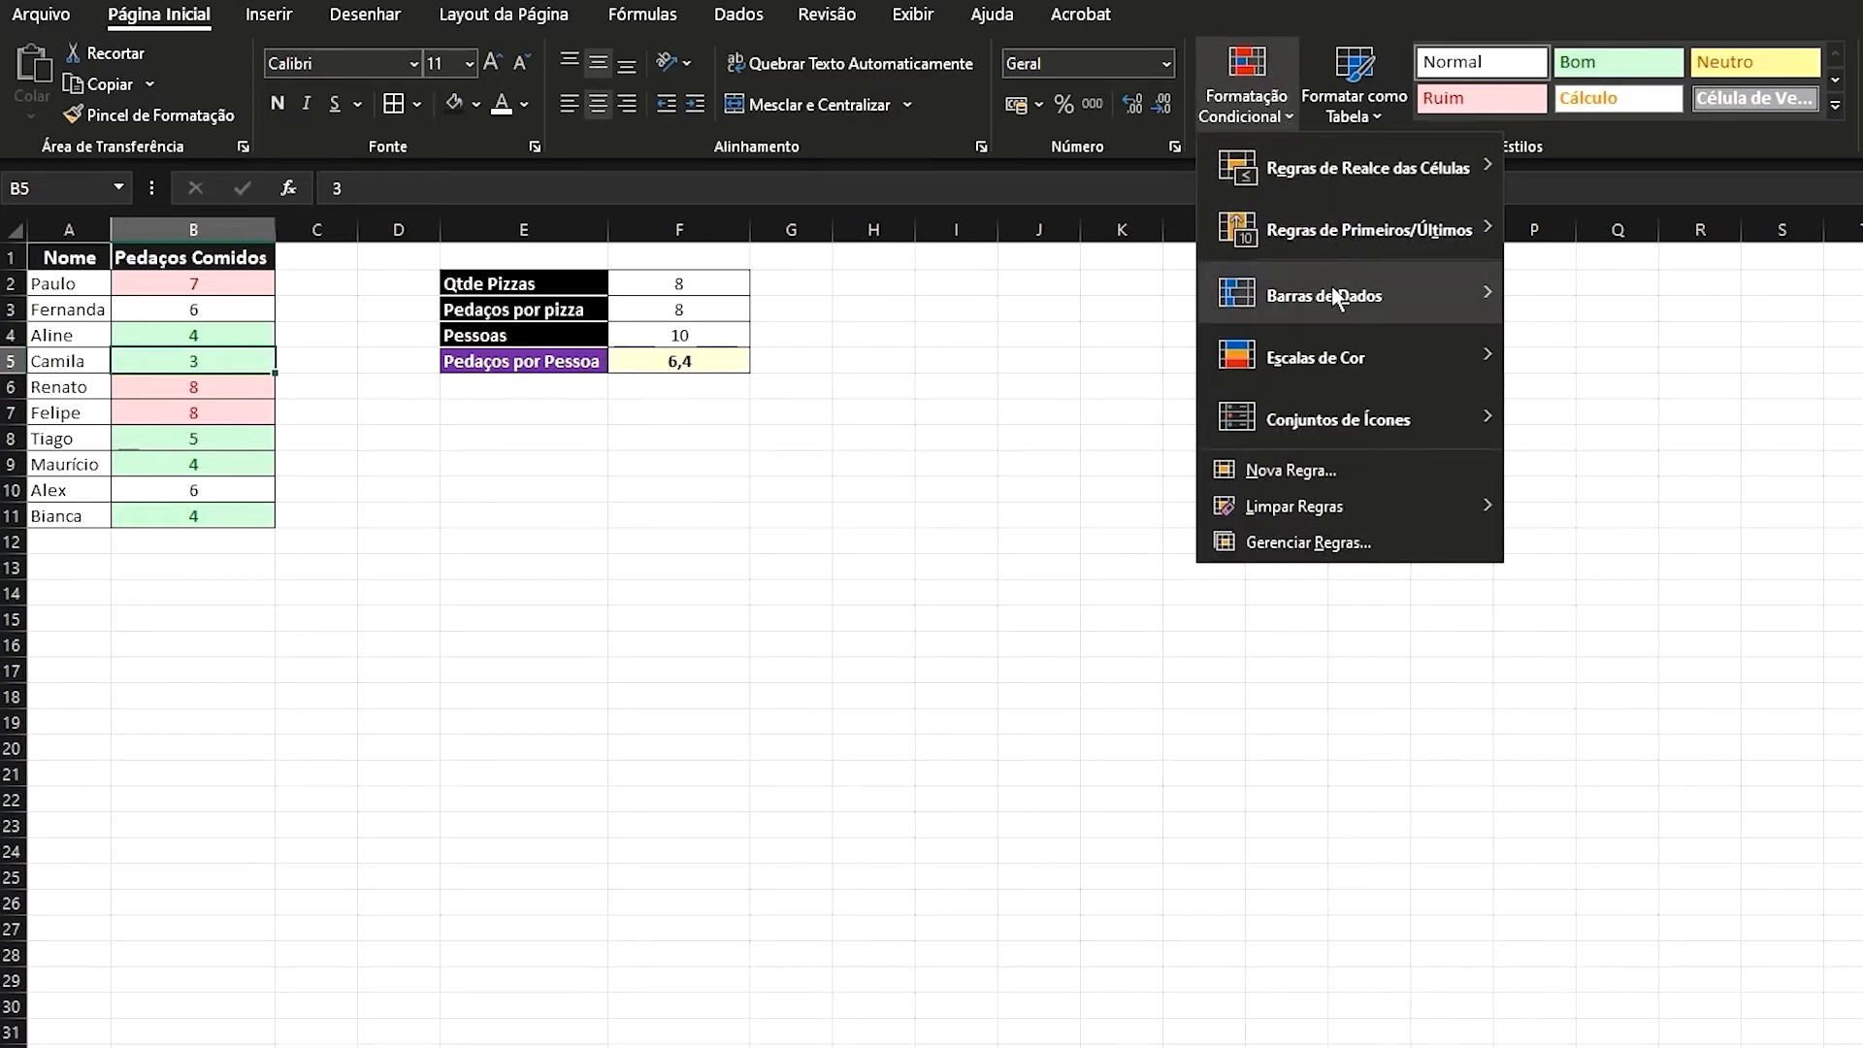
{"action": "mouse_move", "coordinate": [1364, 355]}
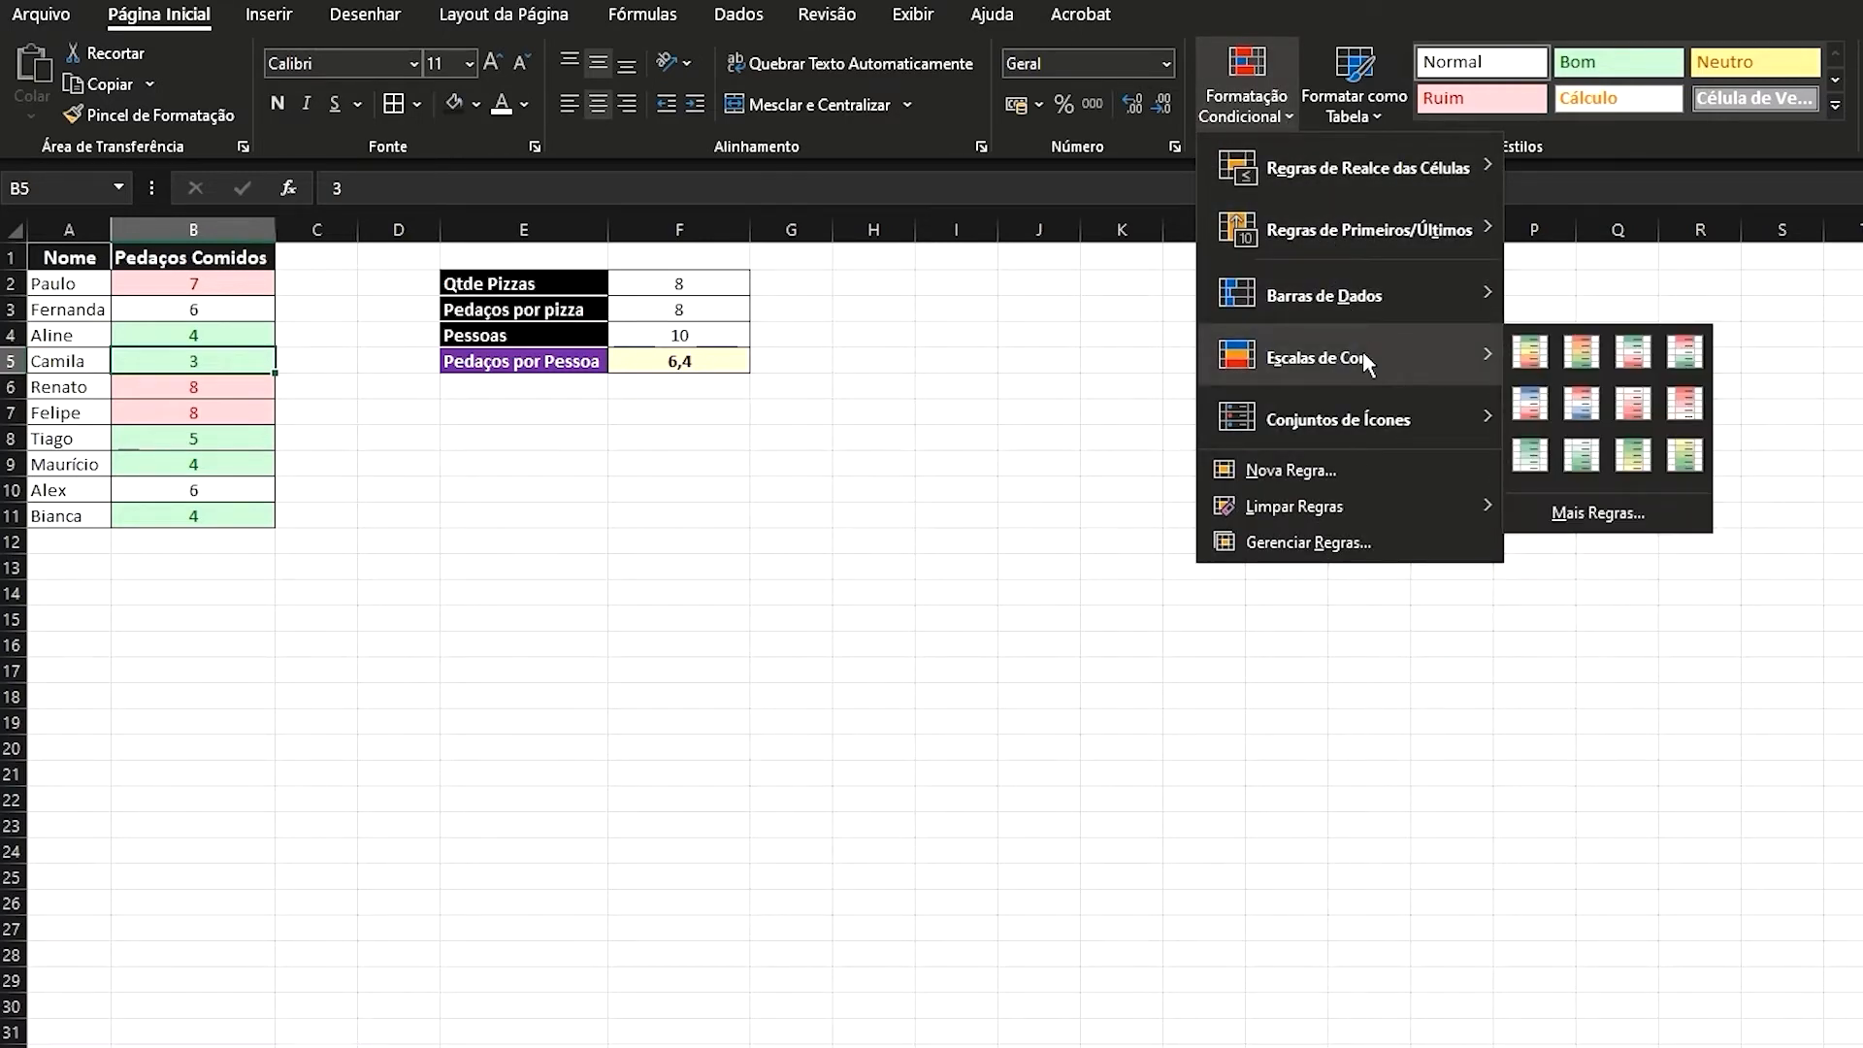
{"action": "mouse_move", "coordinate": [1361, 423]}
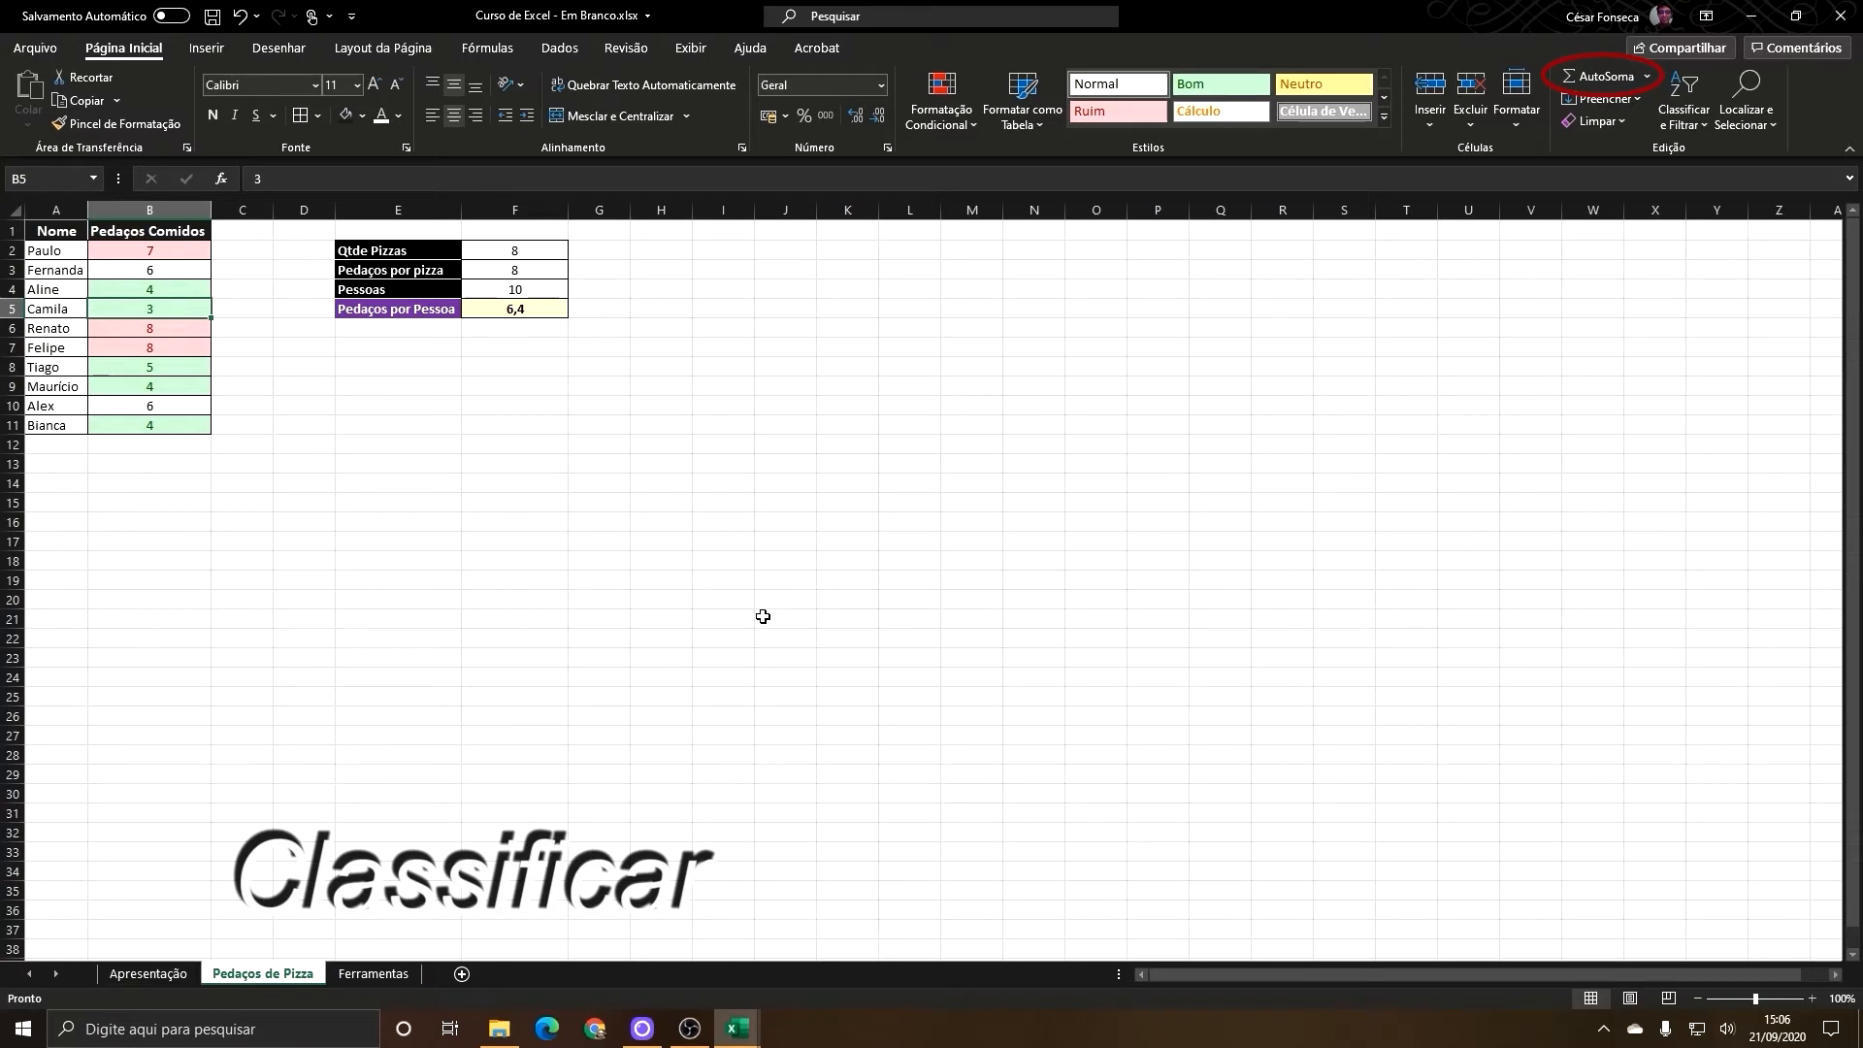
- Insert =SOMA(B2:B11) in B12 with AutoSoma so the Pedaços Comidos total reads 55
{"action": "key", "text": "Down"}
{"action": "key", "text": "Down"}
{"action": "key", "text": "Down"}
{"action": "key", "text": "Down"}
{"action": "key", "text": "Down"}
{"action": "key", "text": "Down"}
{"action": "key", "text": "Down"}
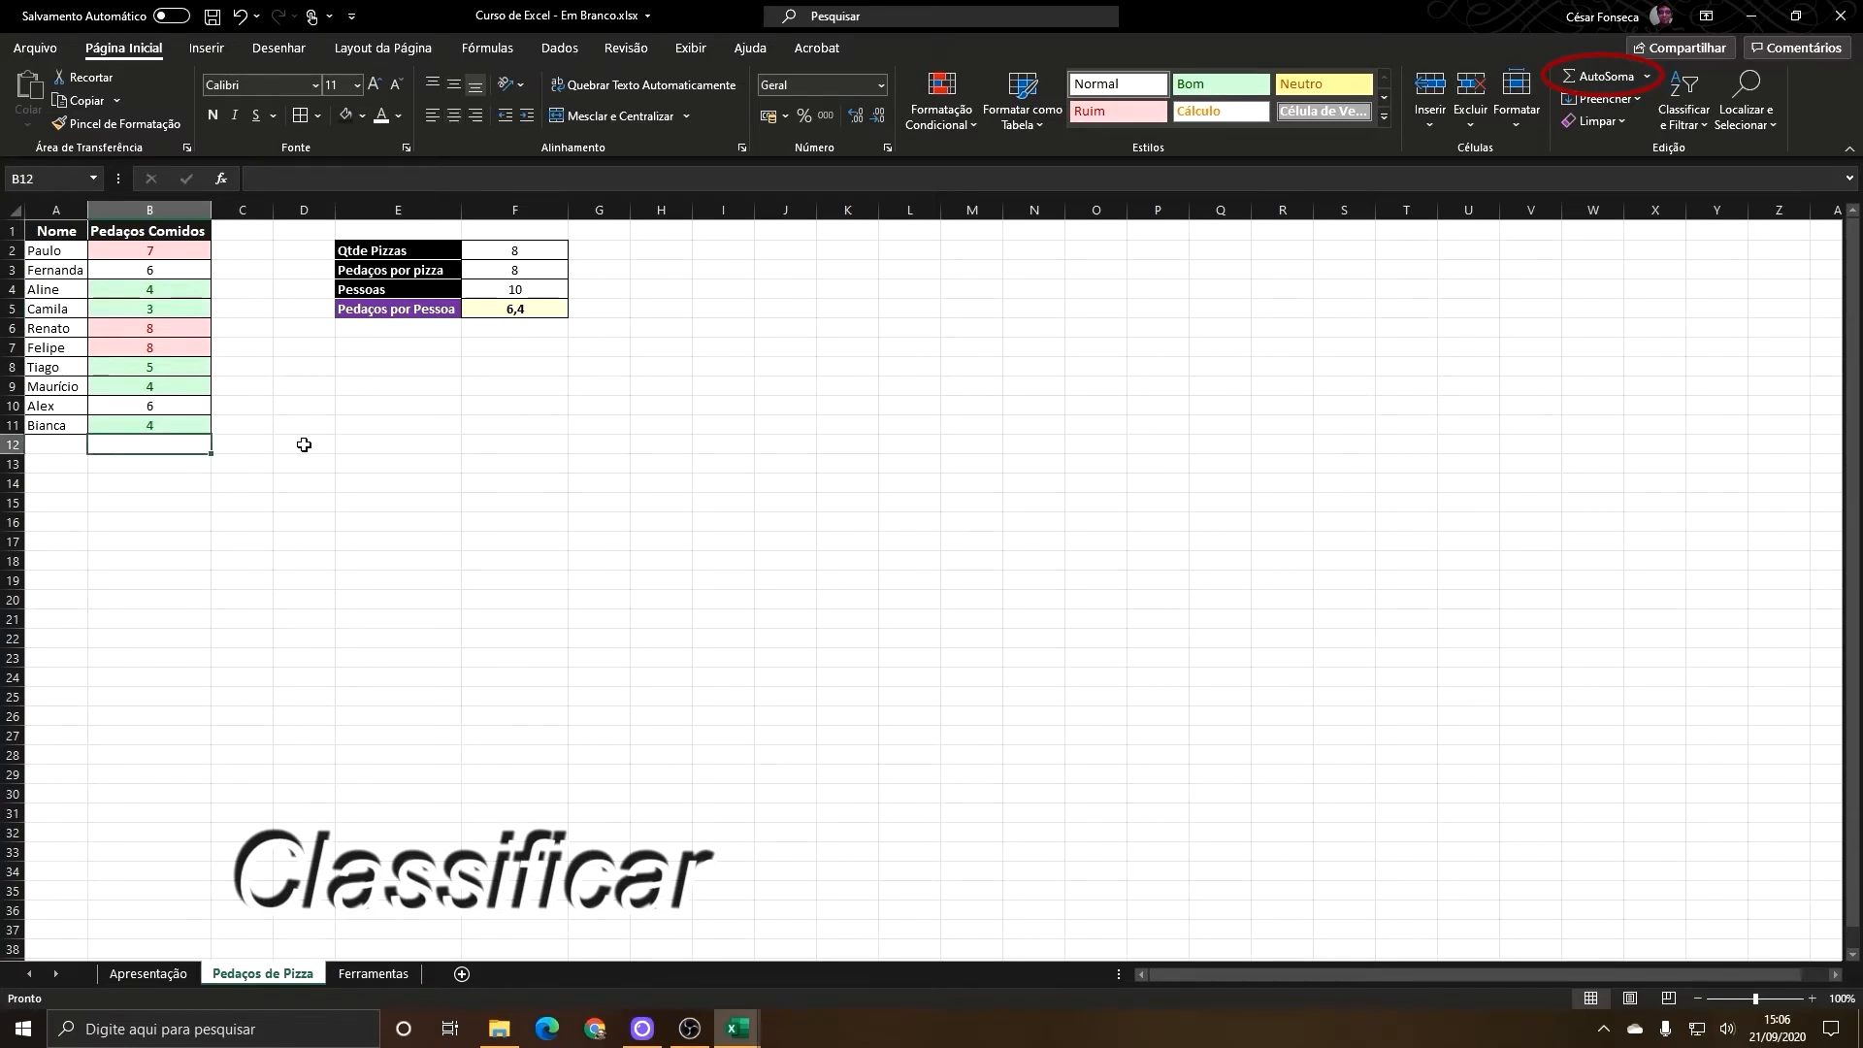
{"action": "left_click", "coordinate": [1588, 72]}
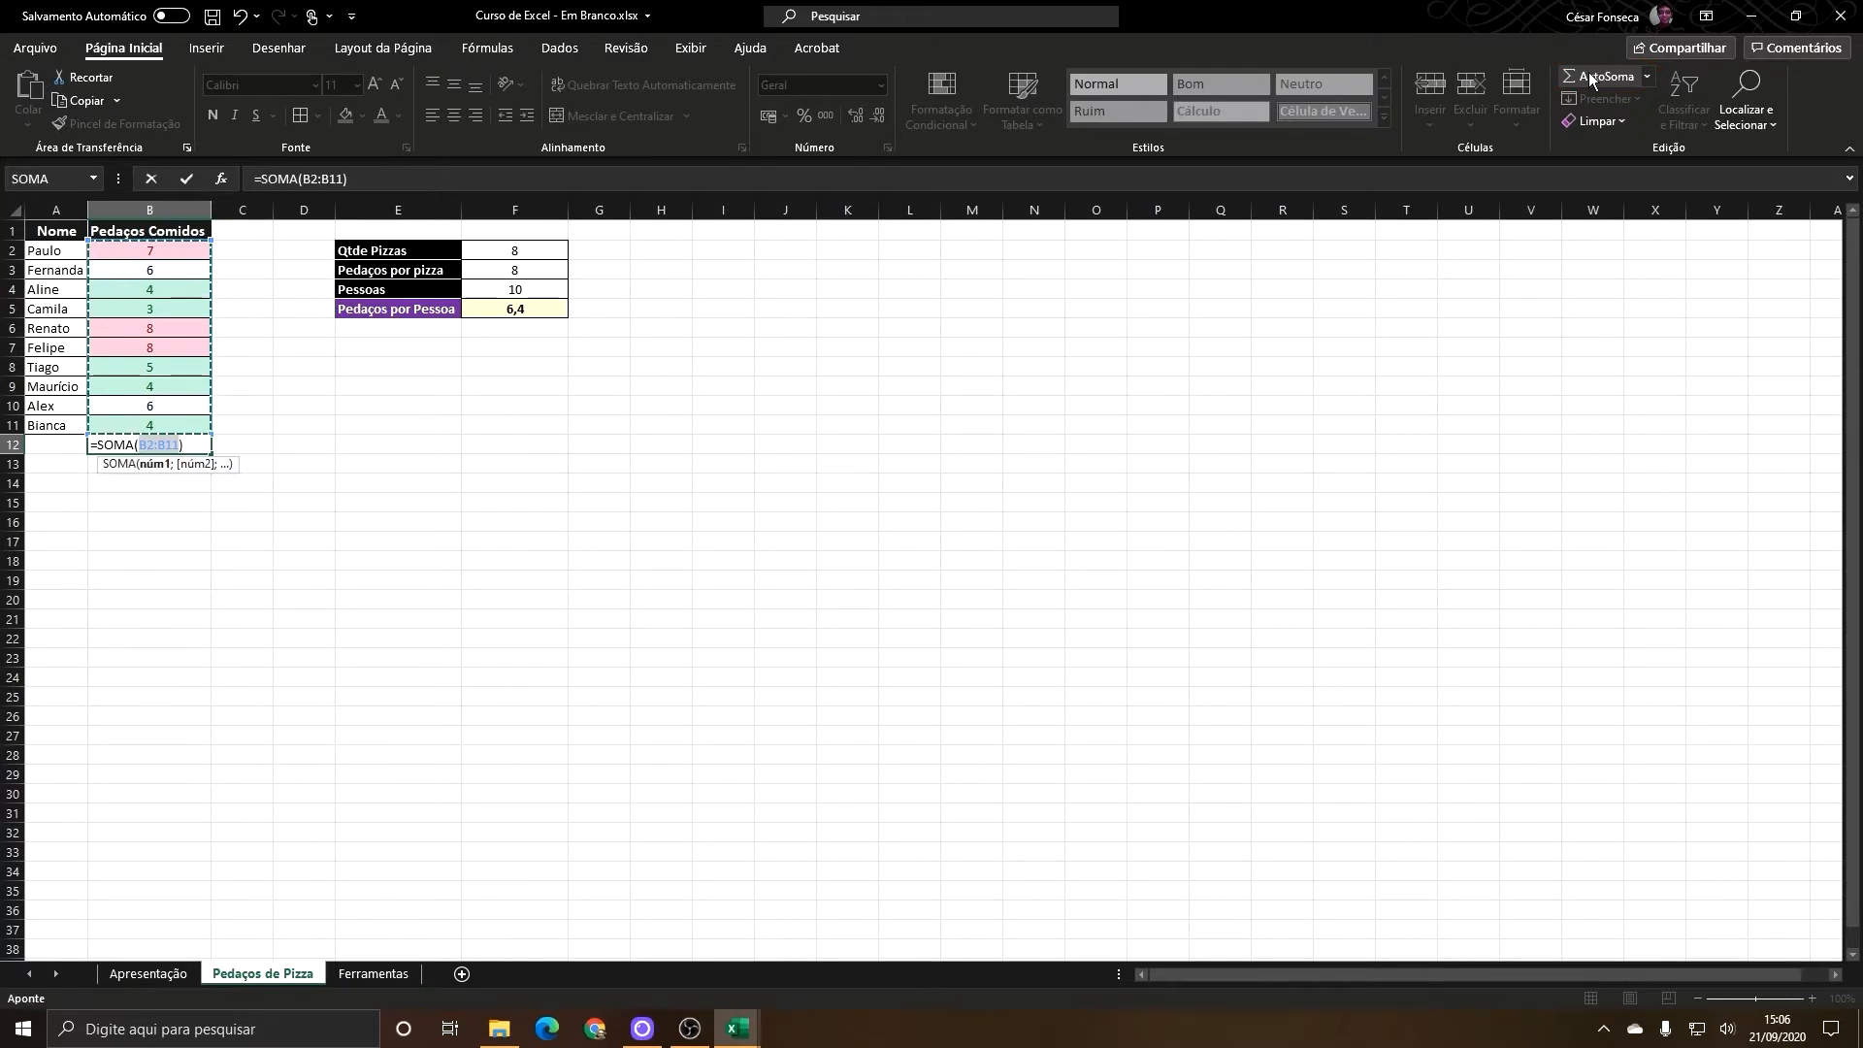
{"action": "key", "text": "Return"}
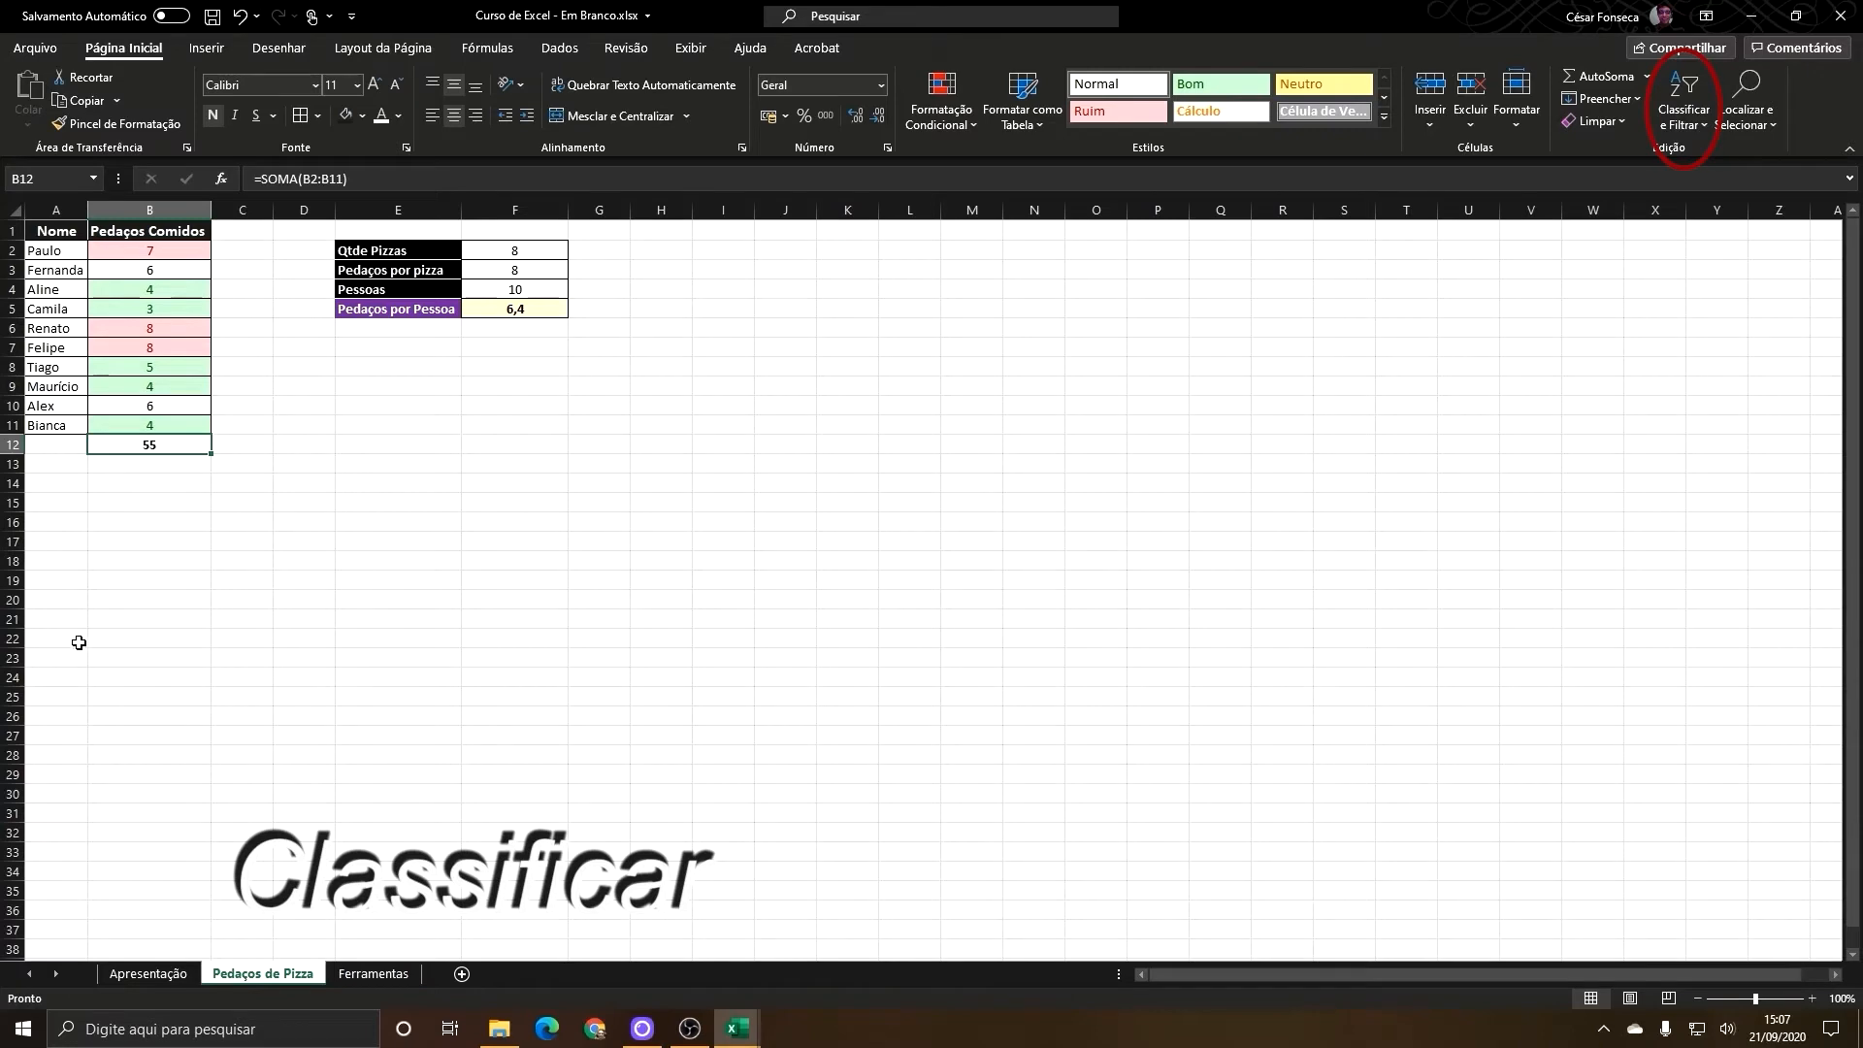
{"action": "left_click", "coordinate": [61, 236]}
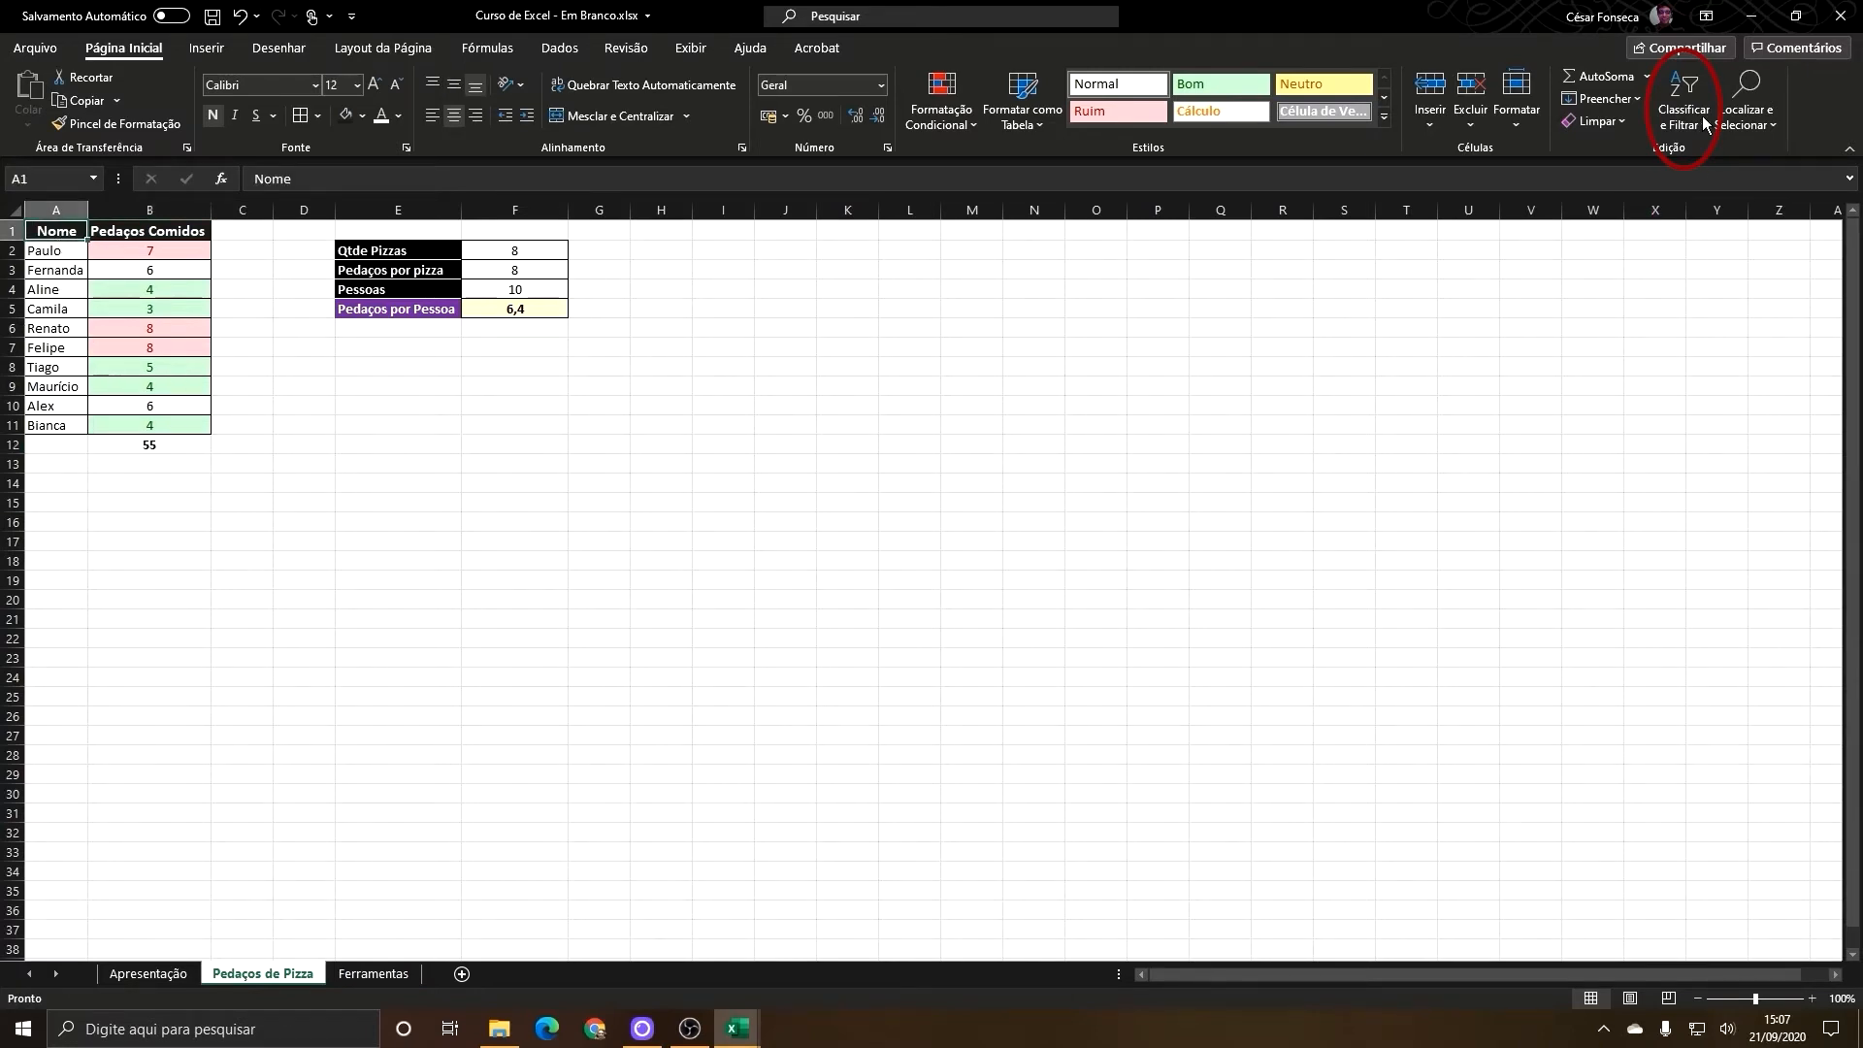
- Sort the table A to Z by Nome and turn on header filters
{"action": "left_click", "coordinate": [1684, 116]}
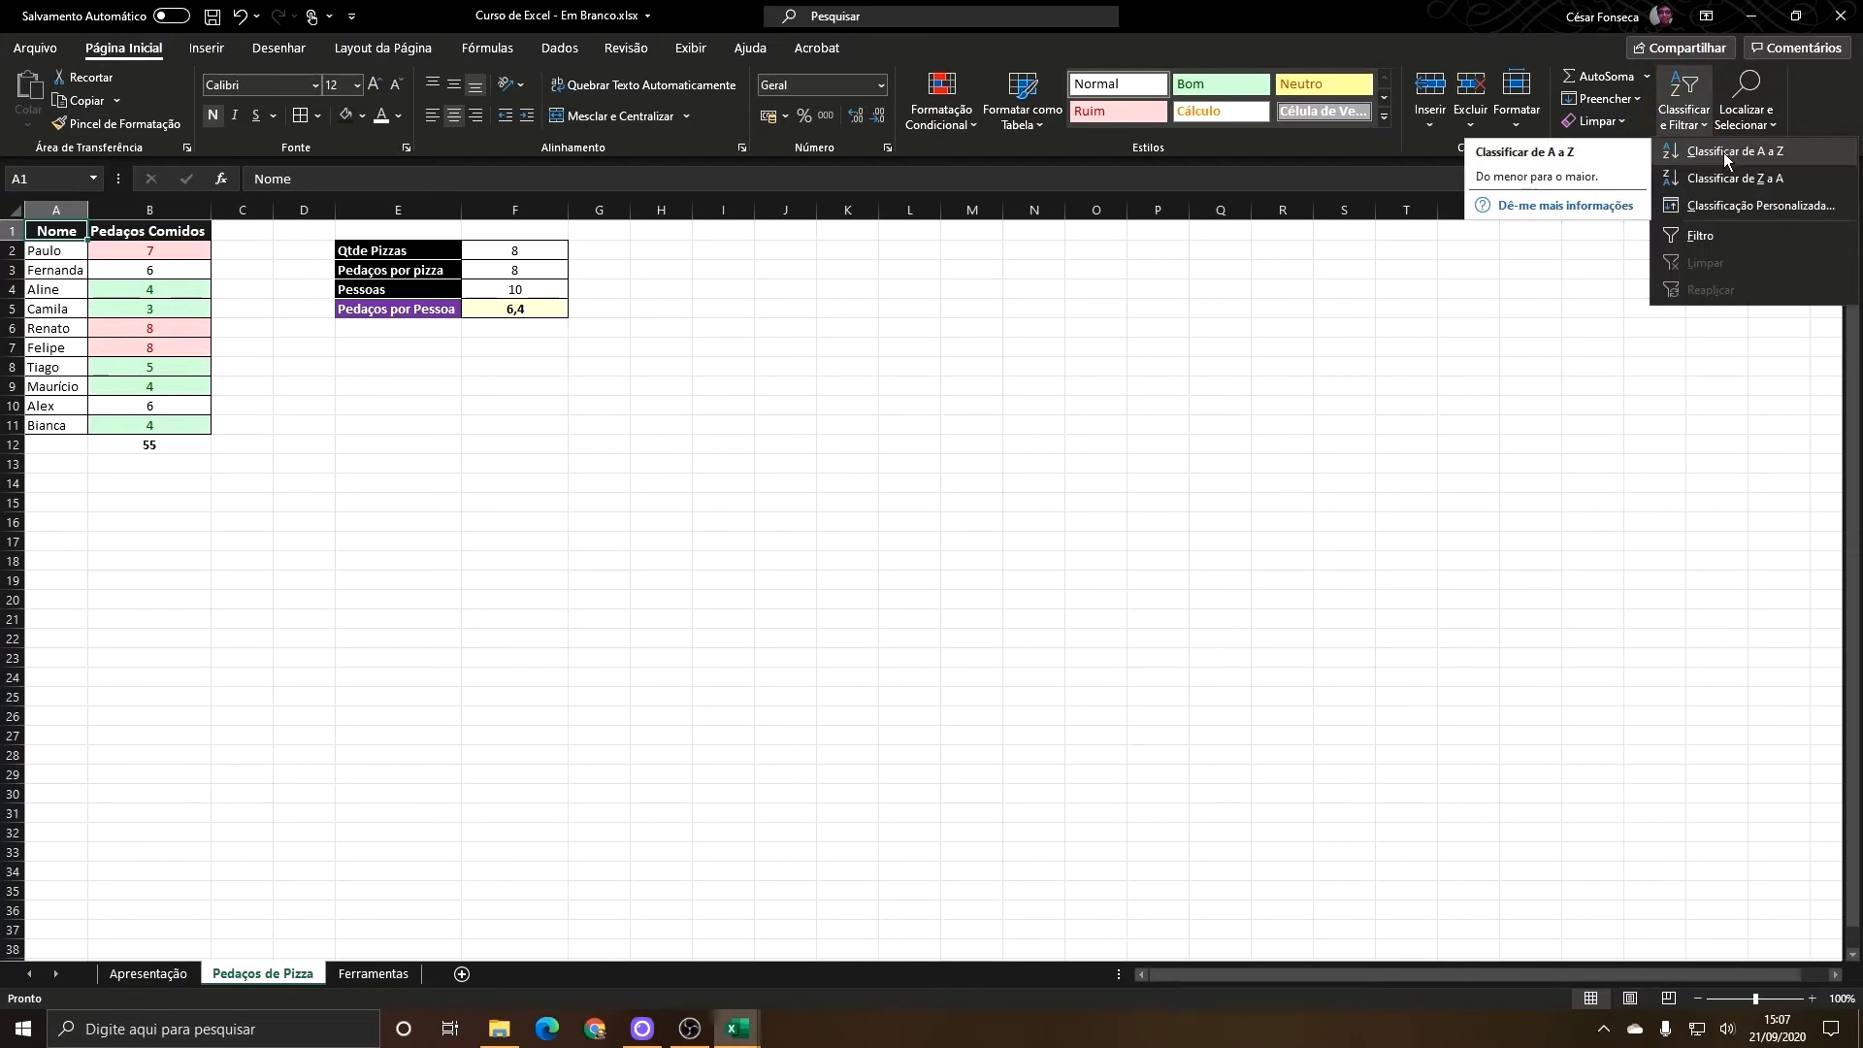
{"action": "left_click", "coordinate": [1723, 153]}
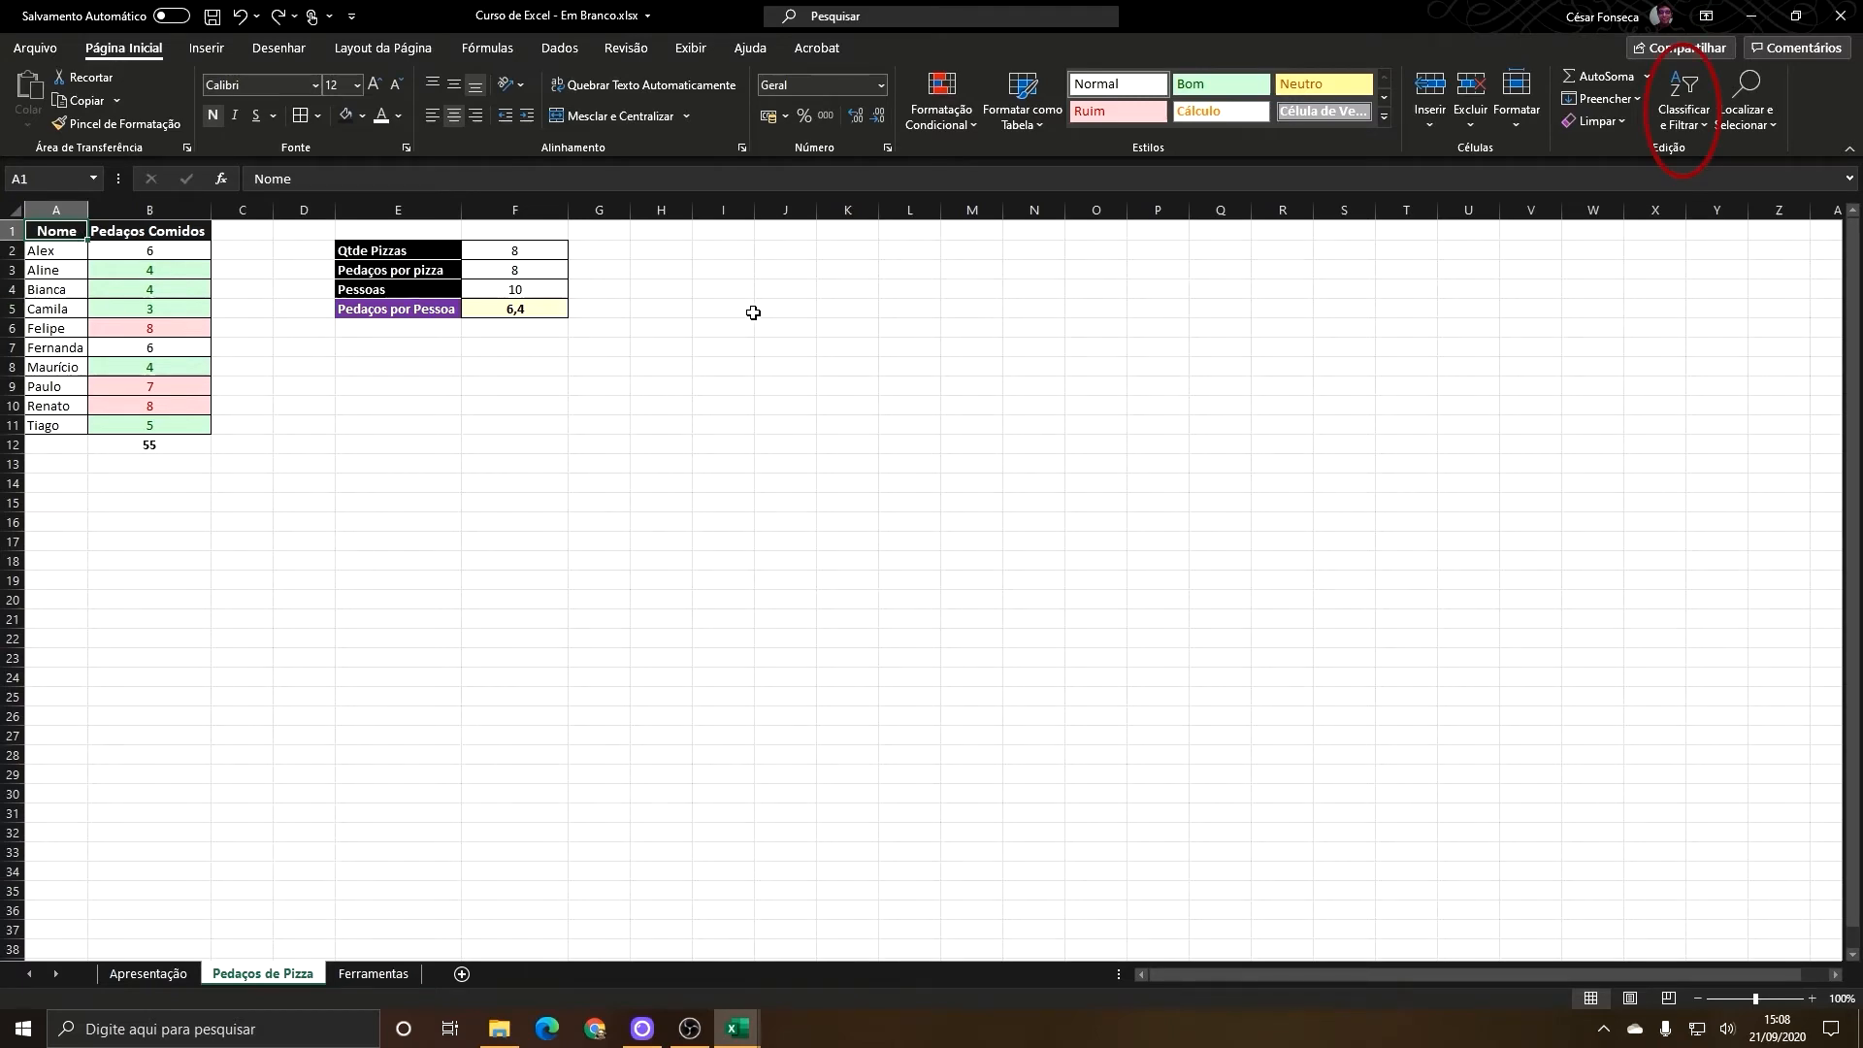
{"action": "left_click", "coordinate": [1705, 116]}
{"action": "left_click", "coordinate": [1700, 237]}
- Apply a number filter showing only values greater than 6
{"action": "left_click", "coordinate": [78, 230]}
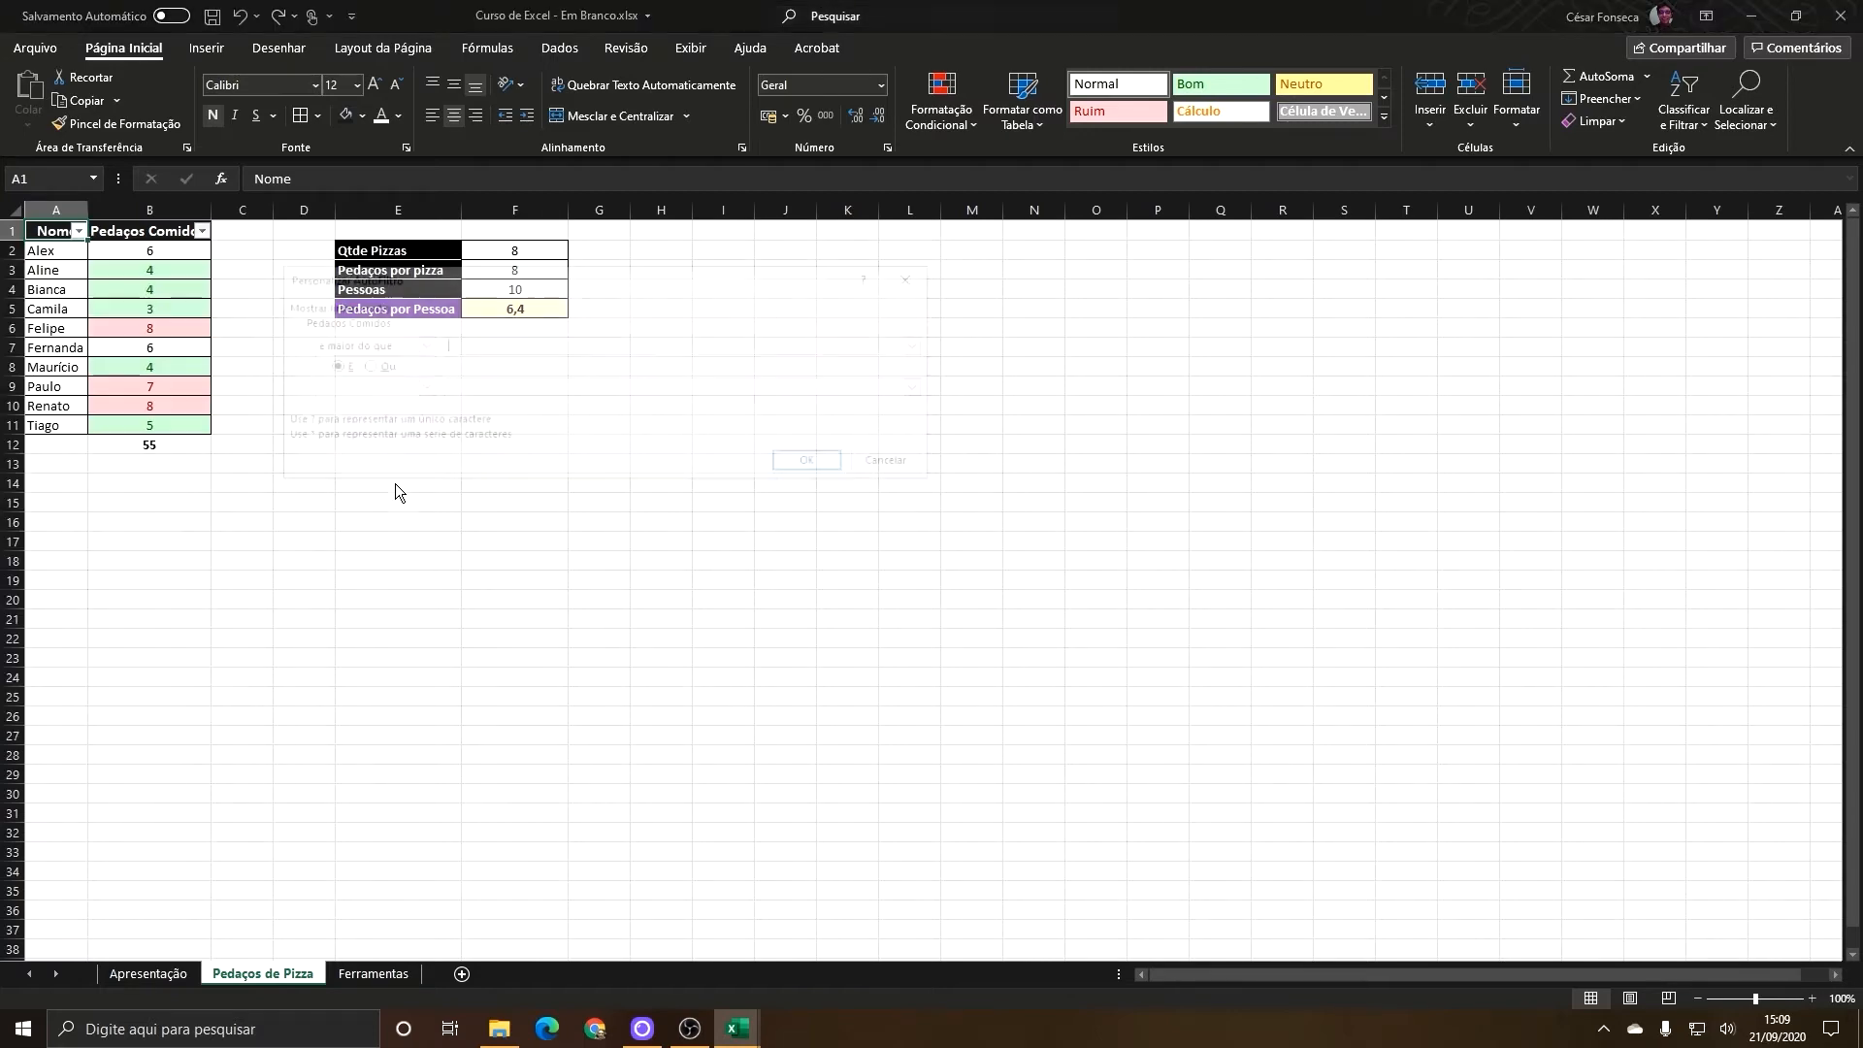
{"action": "type", "text": "6"}
{"action": "key", "text": "Return"}
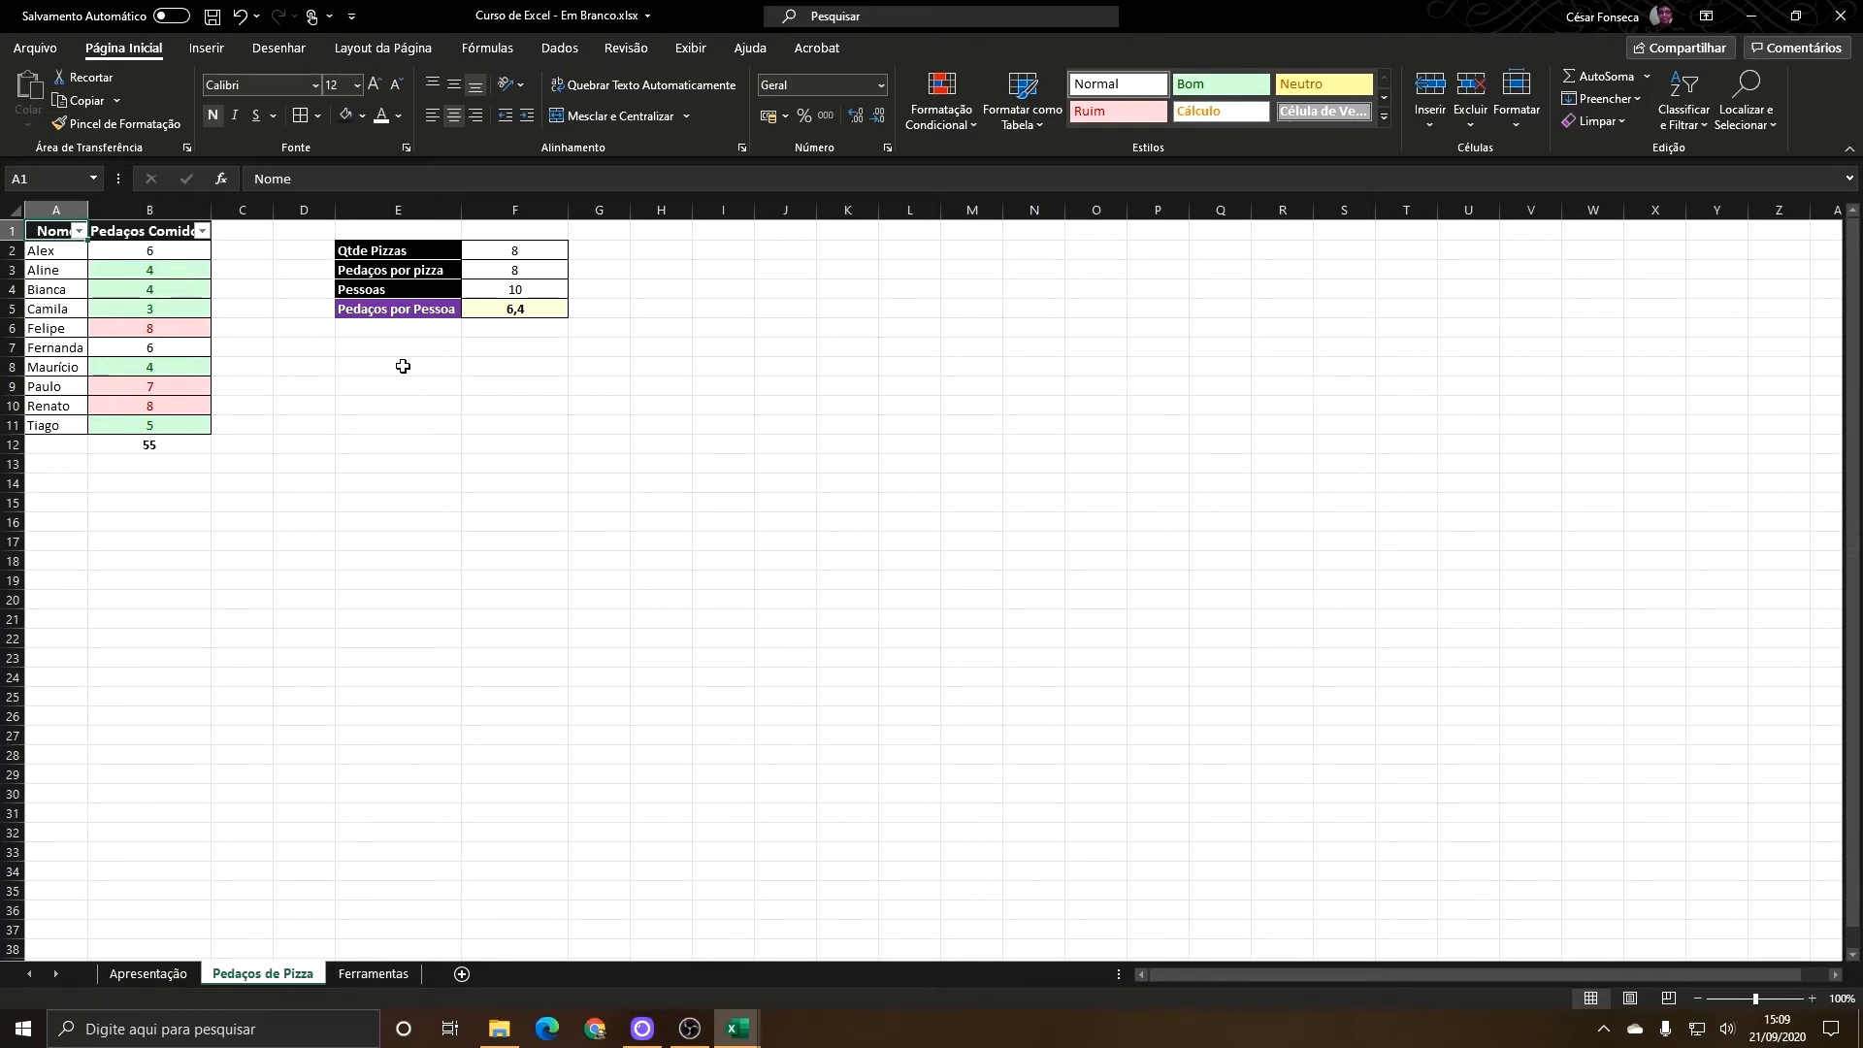
{"action": "left_click", "coordinate": [1744, 119]}
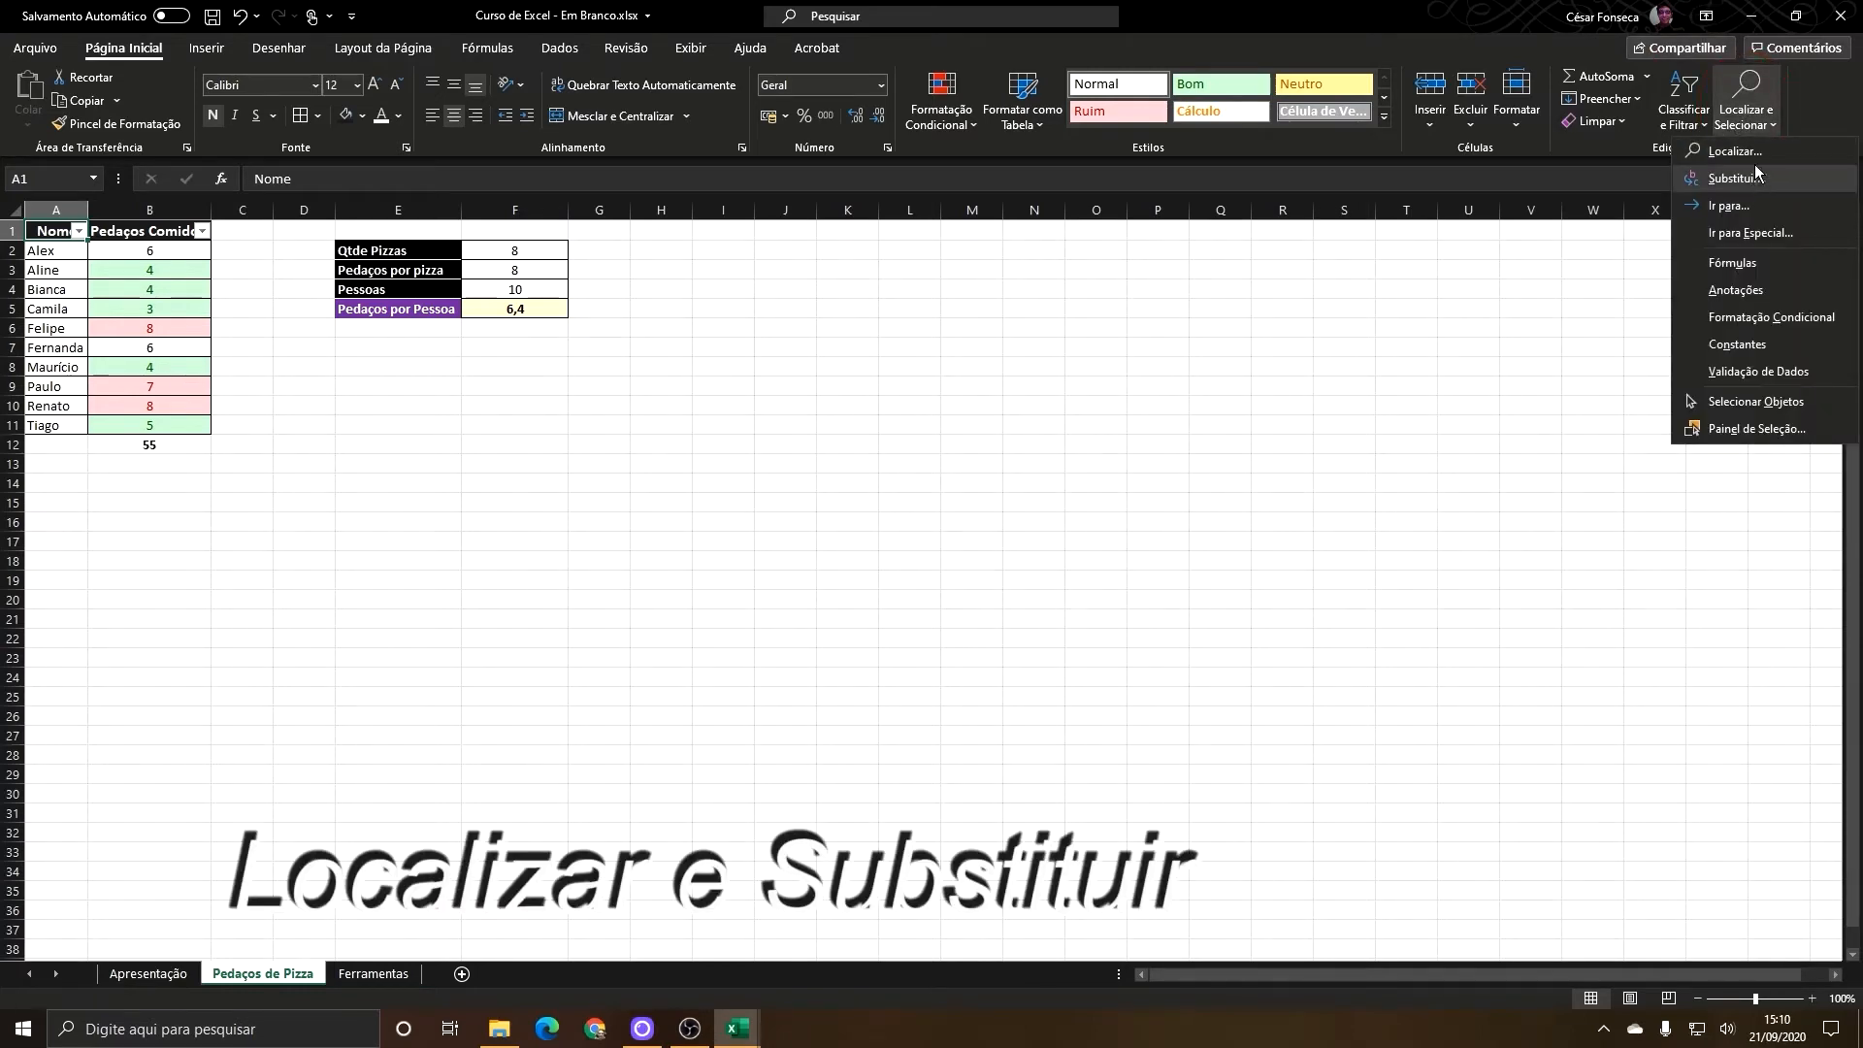
- Search for 'an', find its first match in A4, and prepare replacing it with '@n'
{"action": "left_click", "coordinate": [1735, 152]}
{"action": "type", "text": "an"}
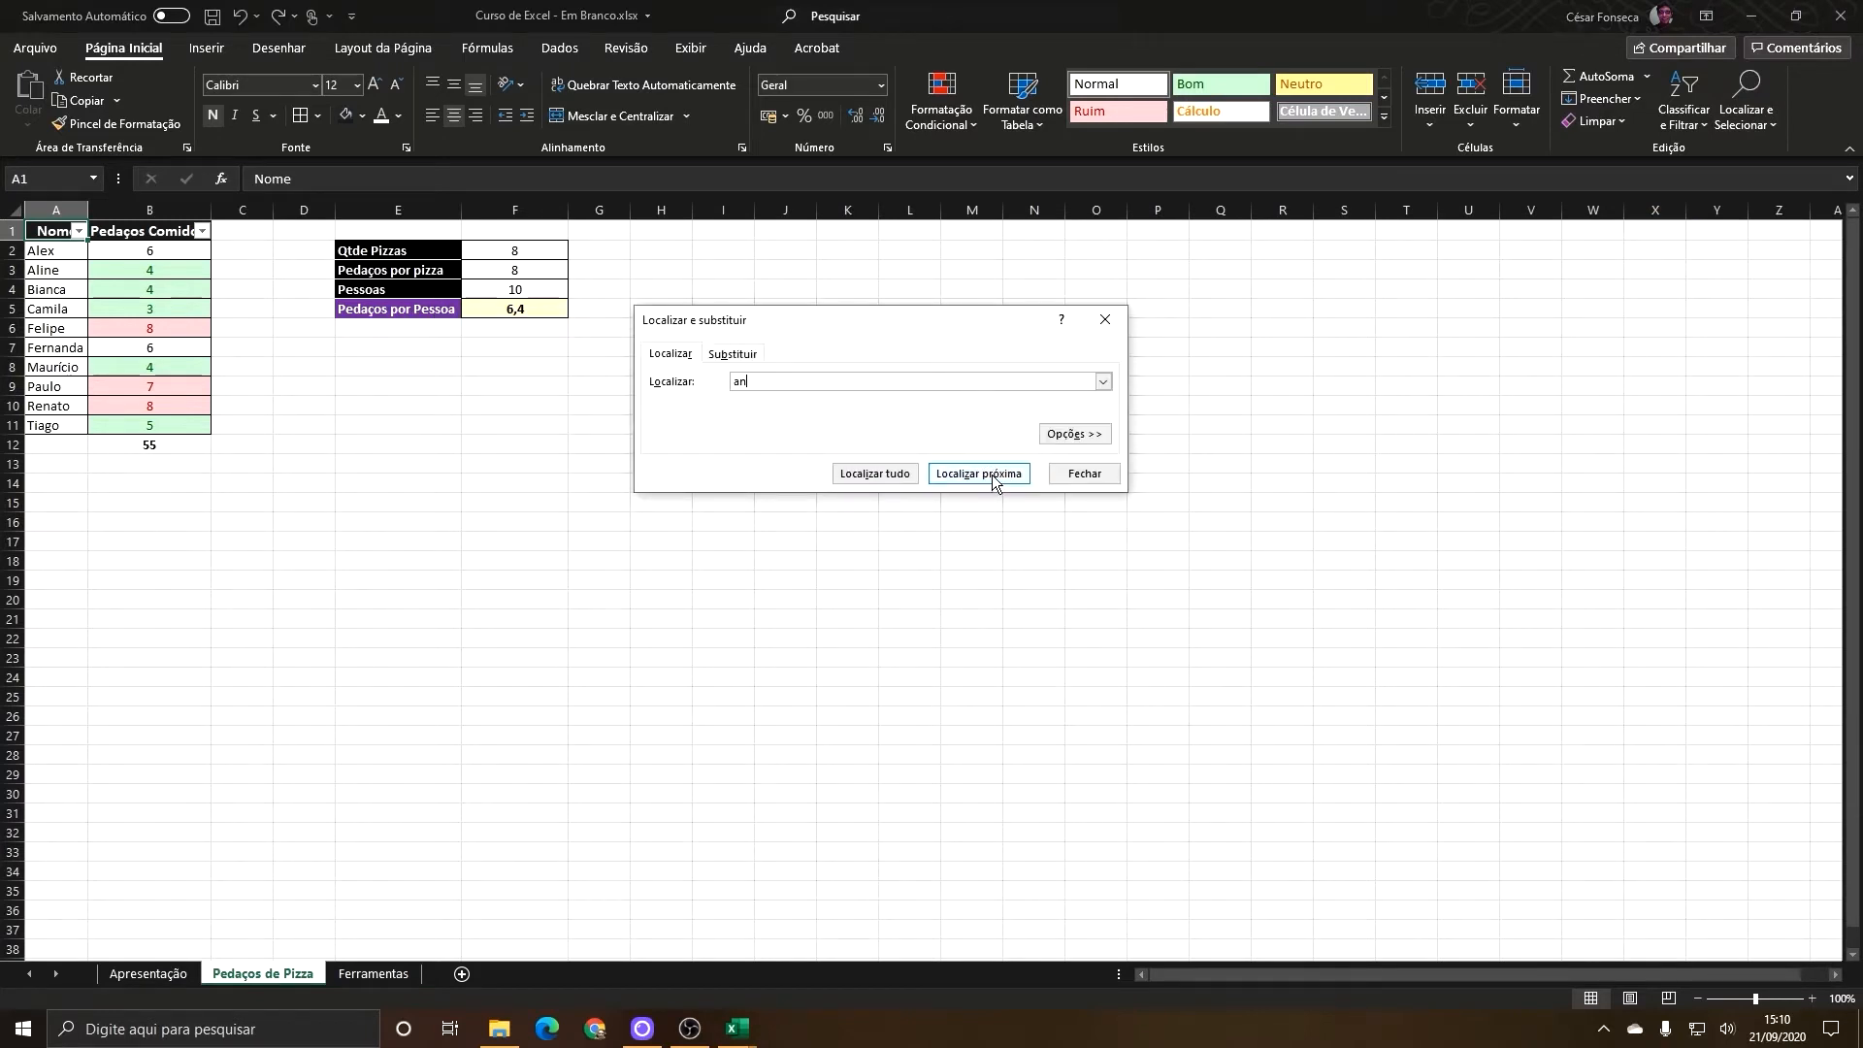
{"action": "left_click", "coordinate": [997, 478]}
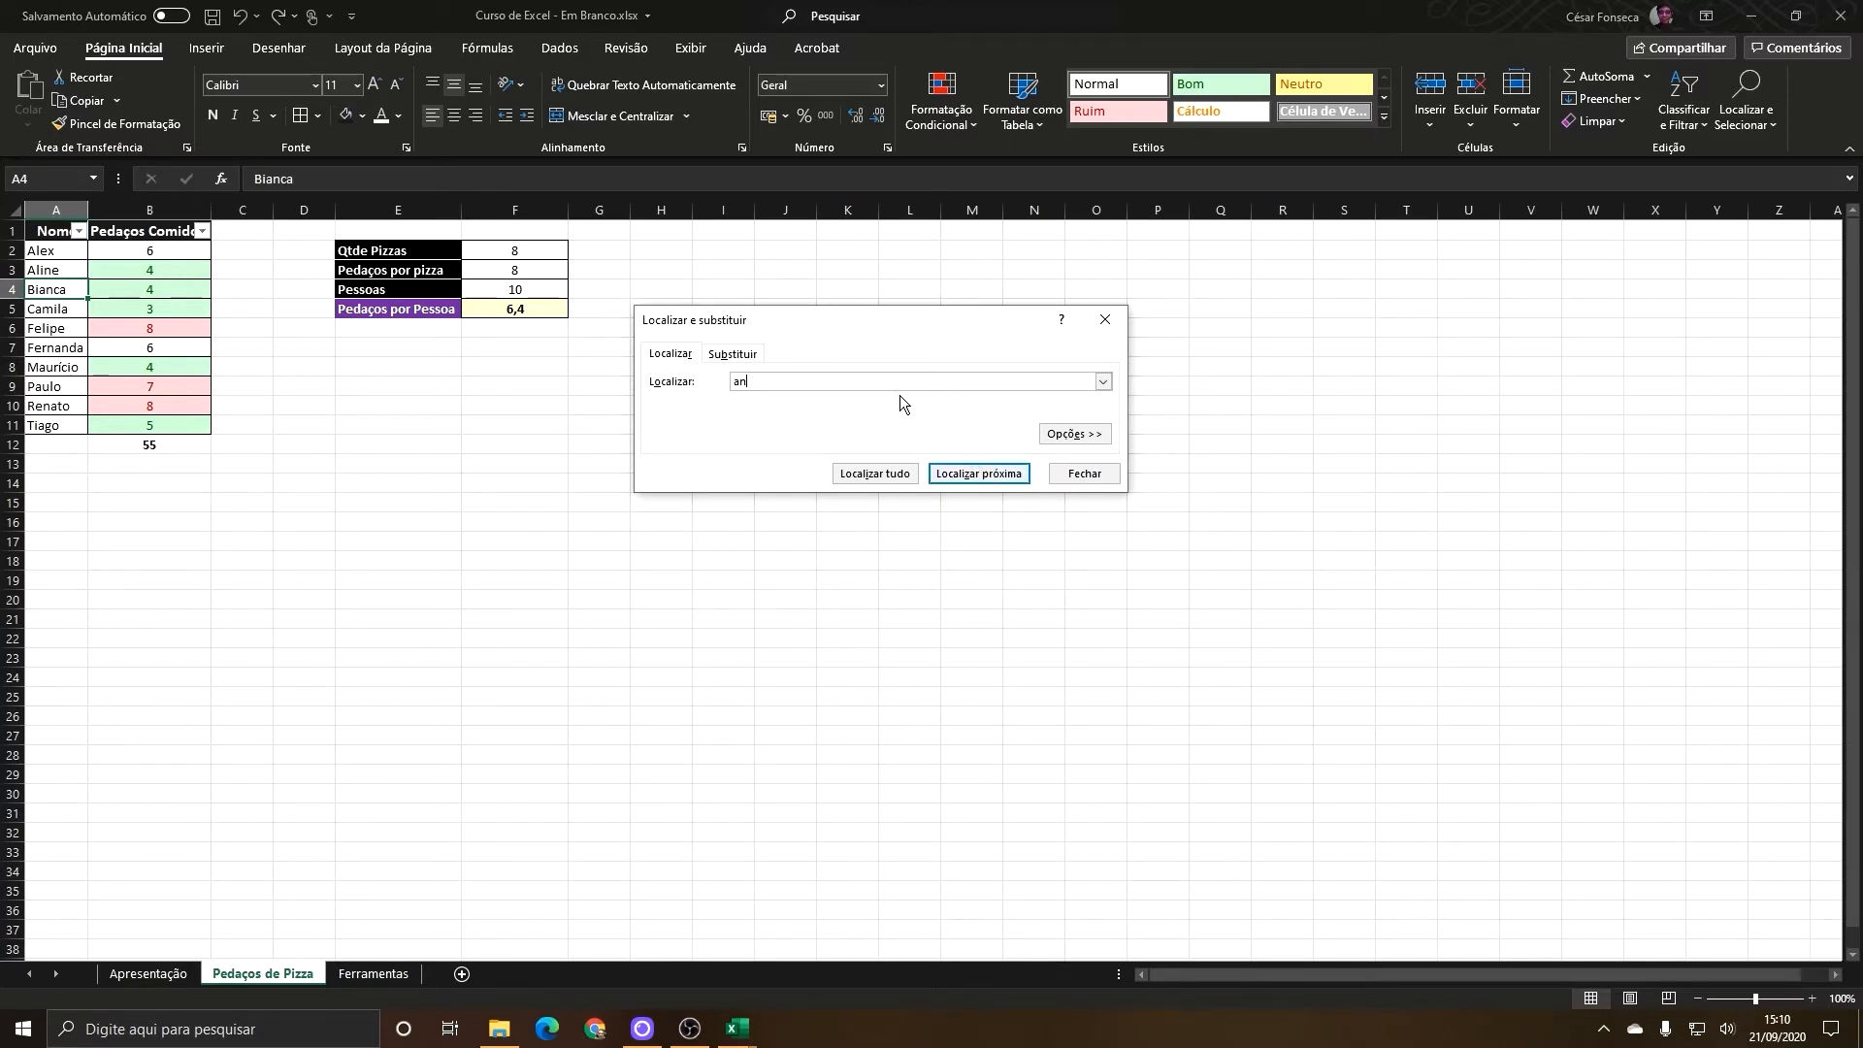
{"action": "left_click", "coordinate": [734, 353]}
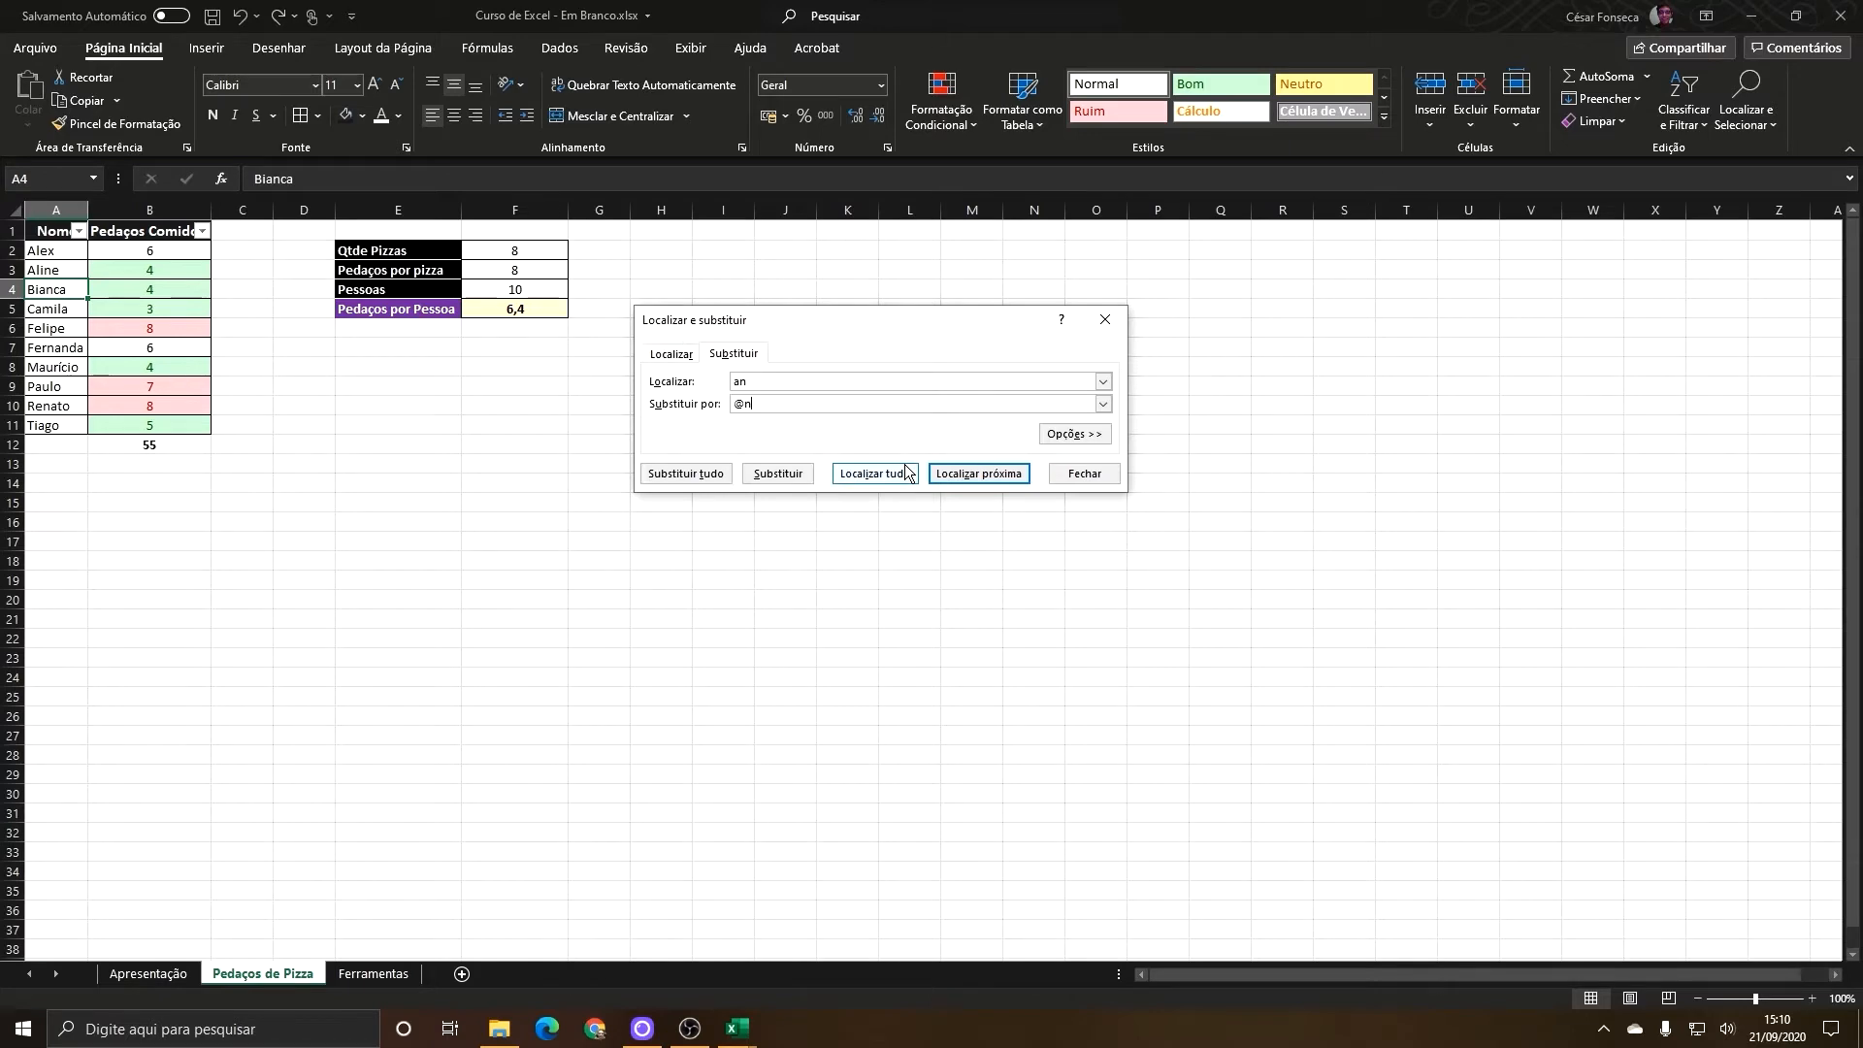
{"action": "left_click", "coordinate": [951, 474]}
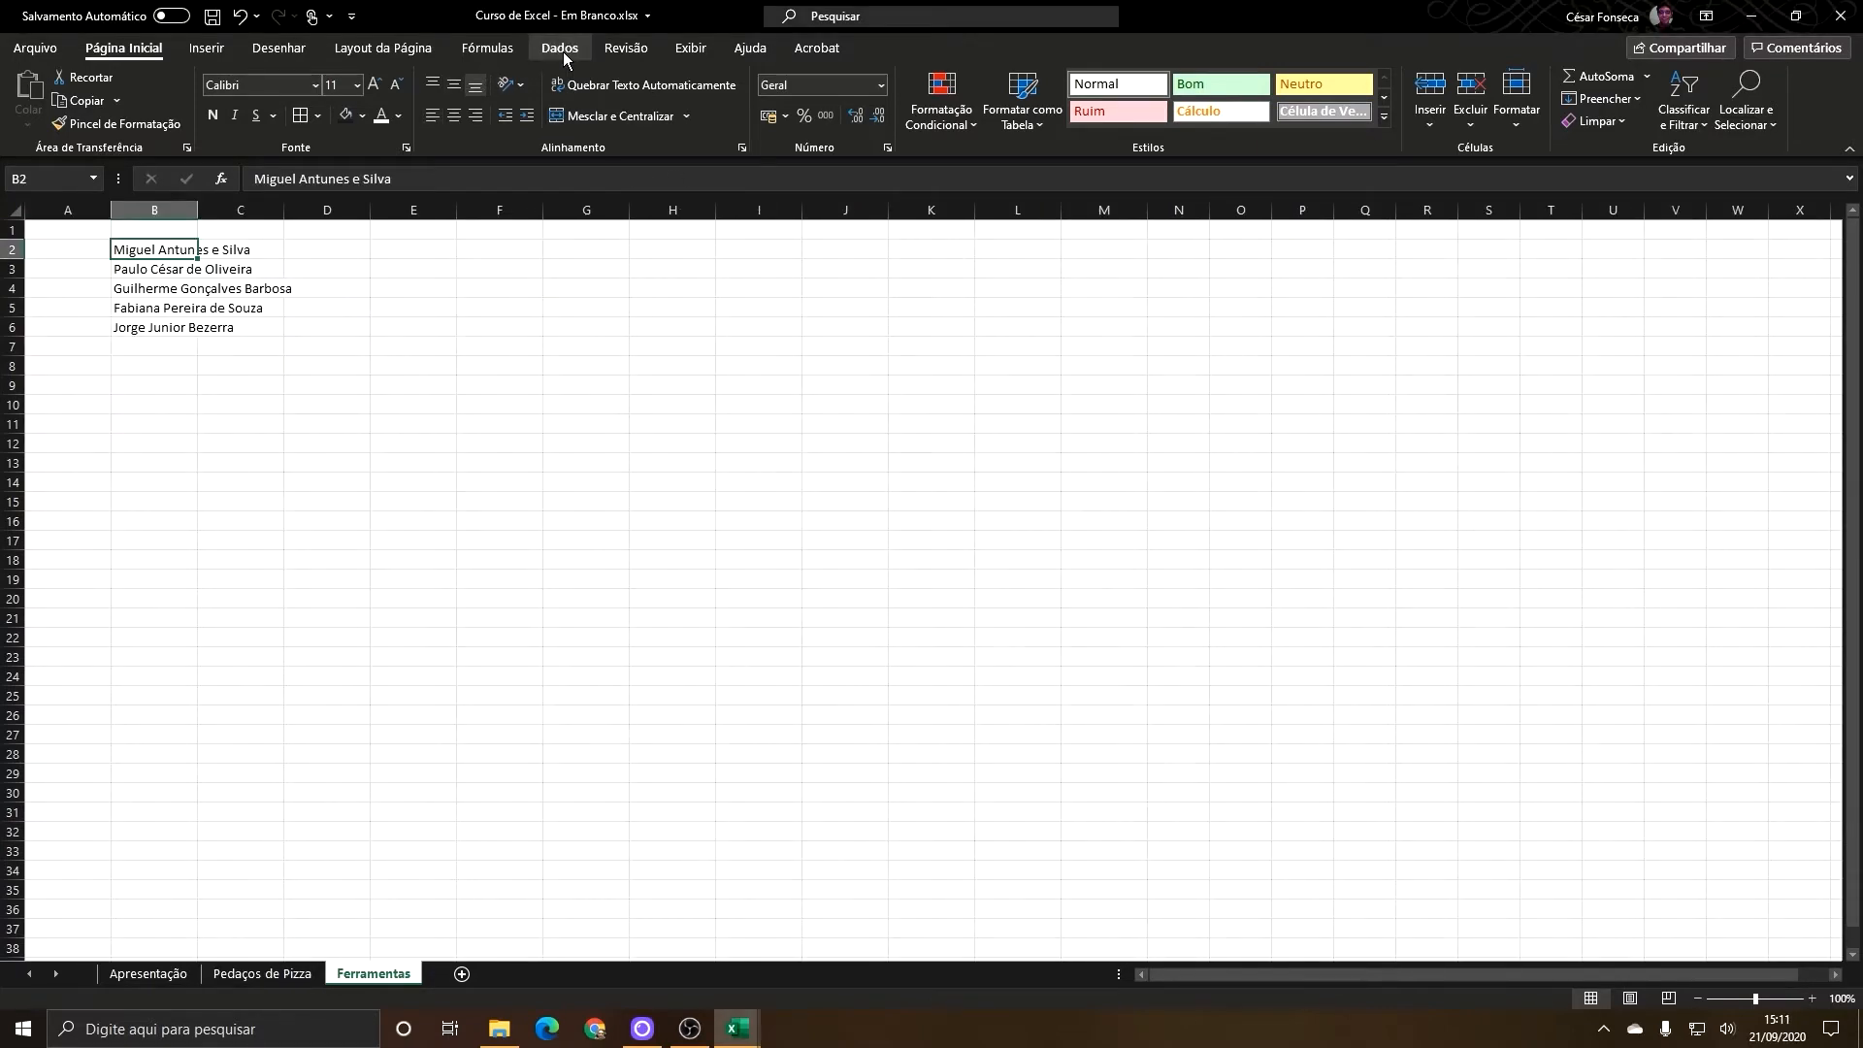
- Split only the first full name into columns with Texto para Colunas, then undo it
{"action": "left_click", "coordinate": [562, 51]}
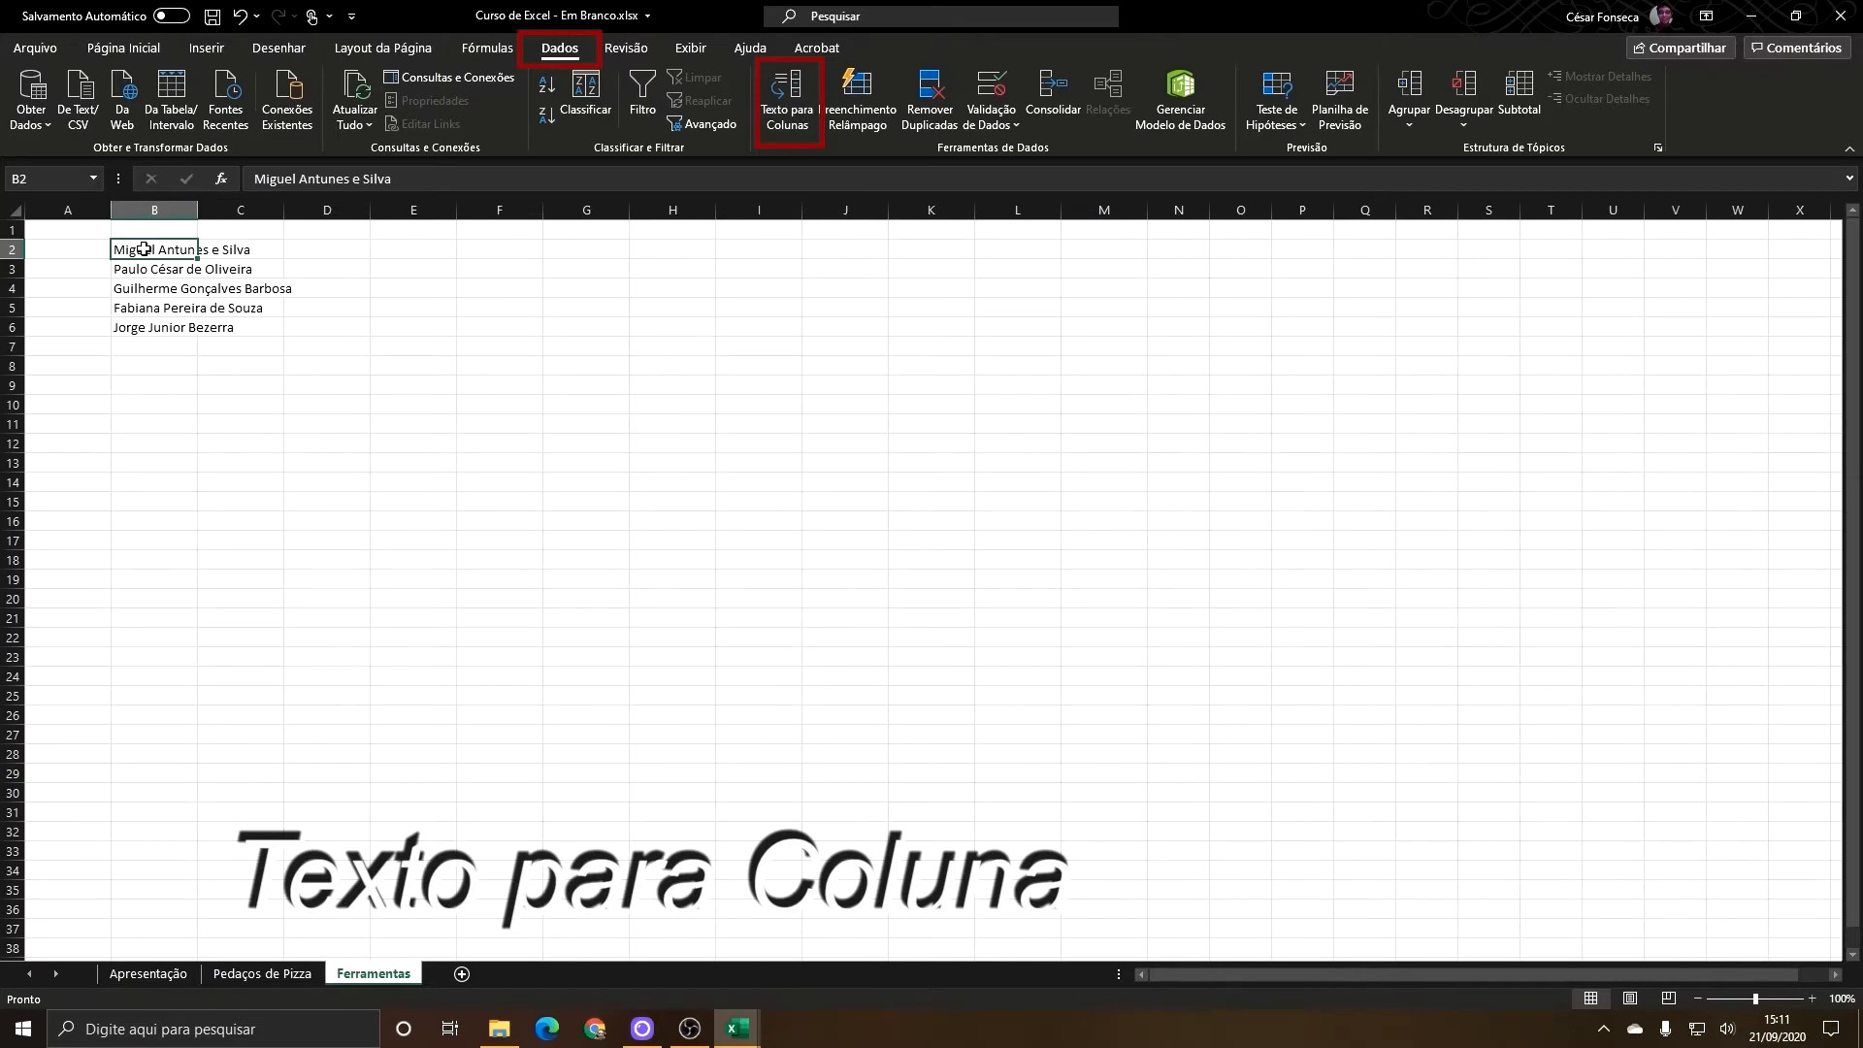
{"action": "left_click", "coordinate": [788, 107]}
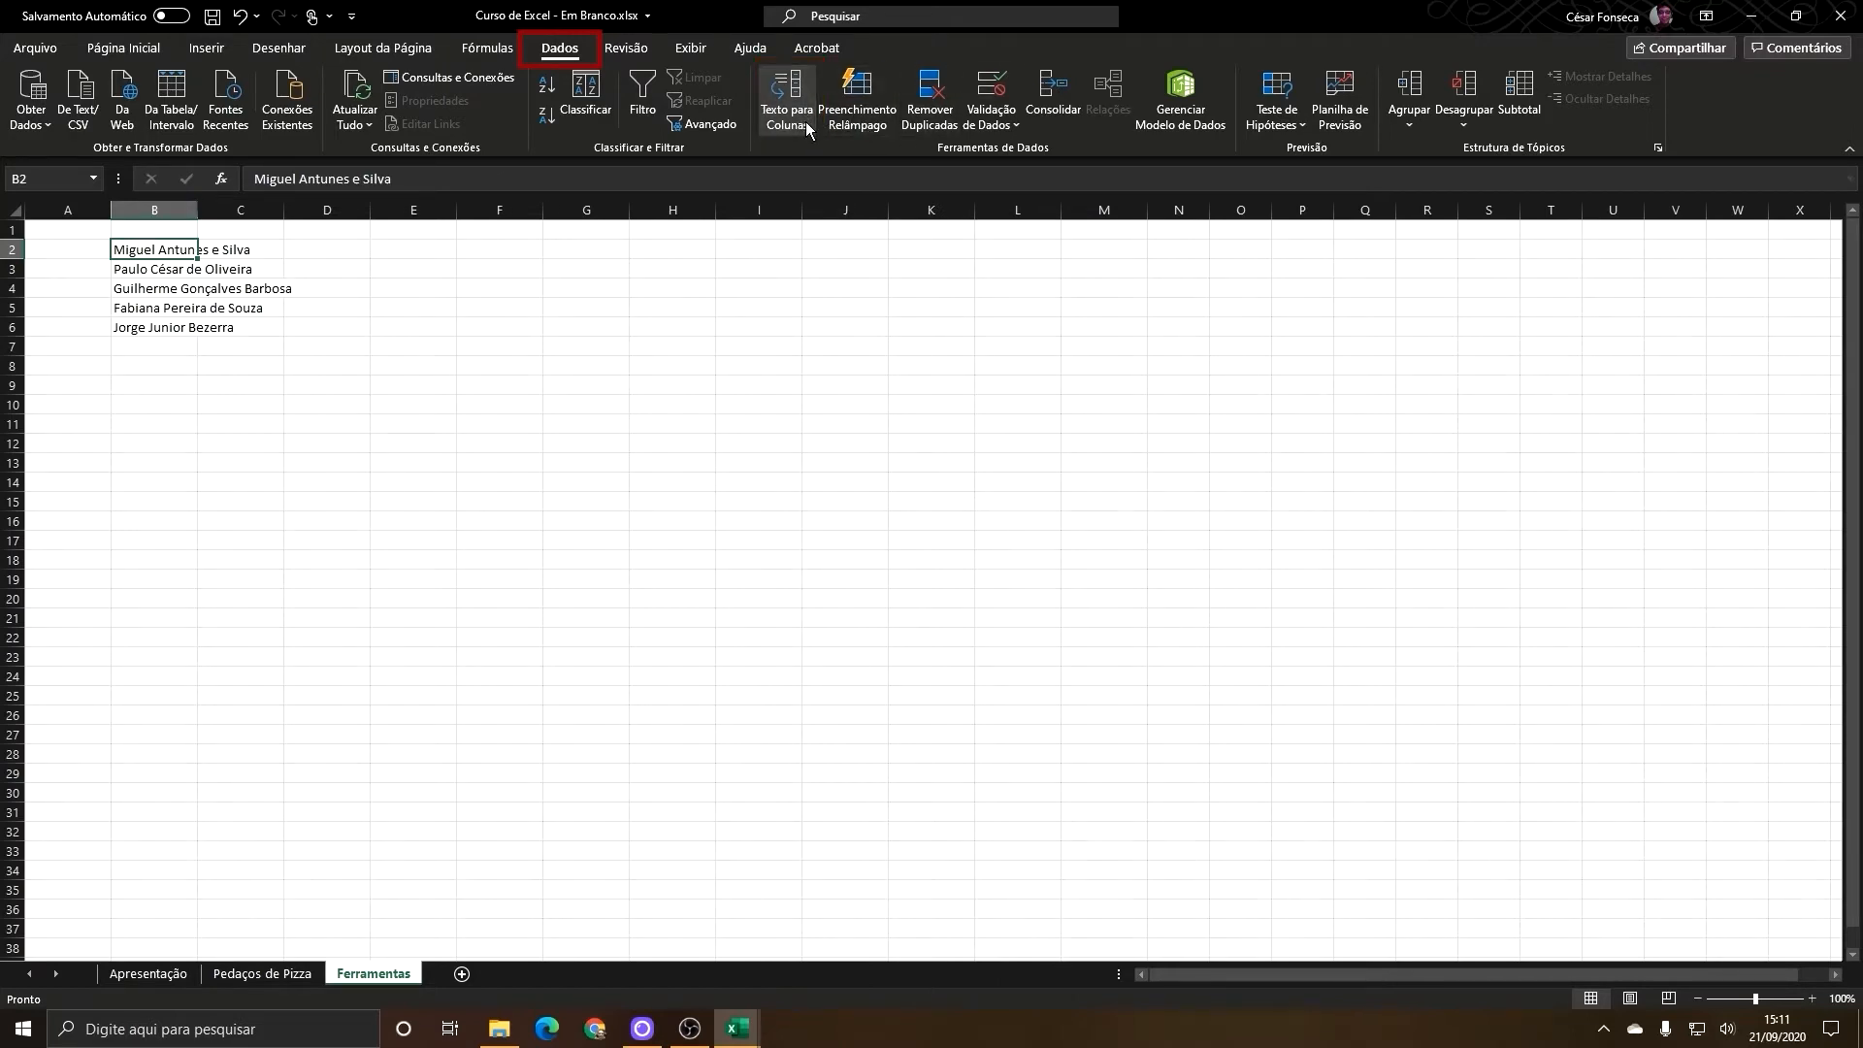
{"action": "left_click", "coordinate": [726, 553]}
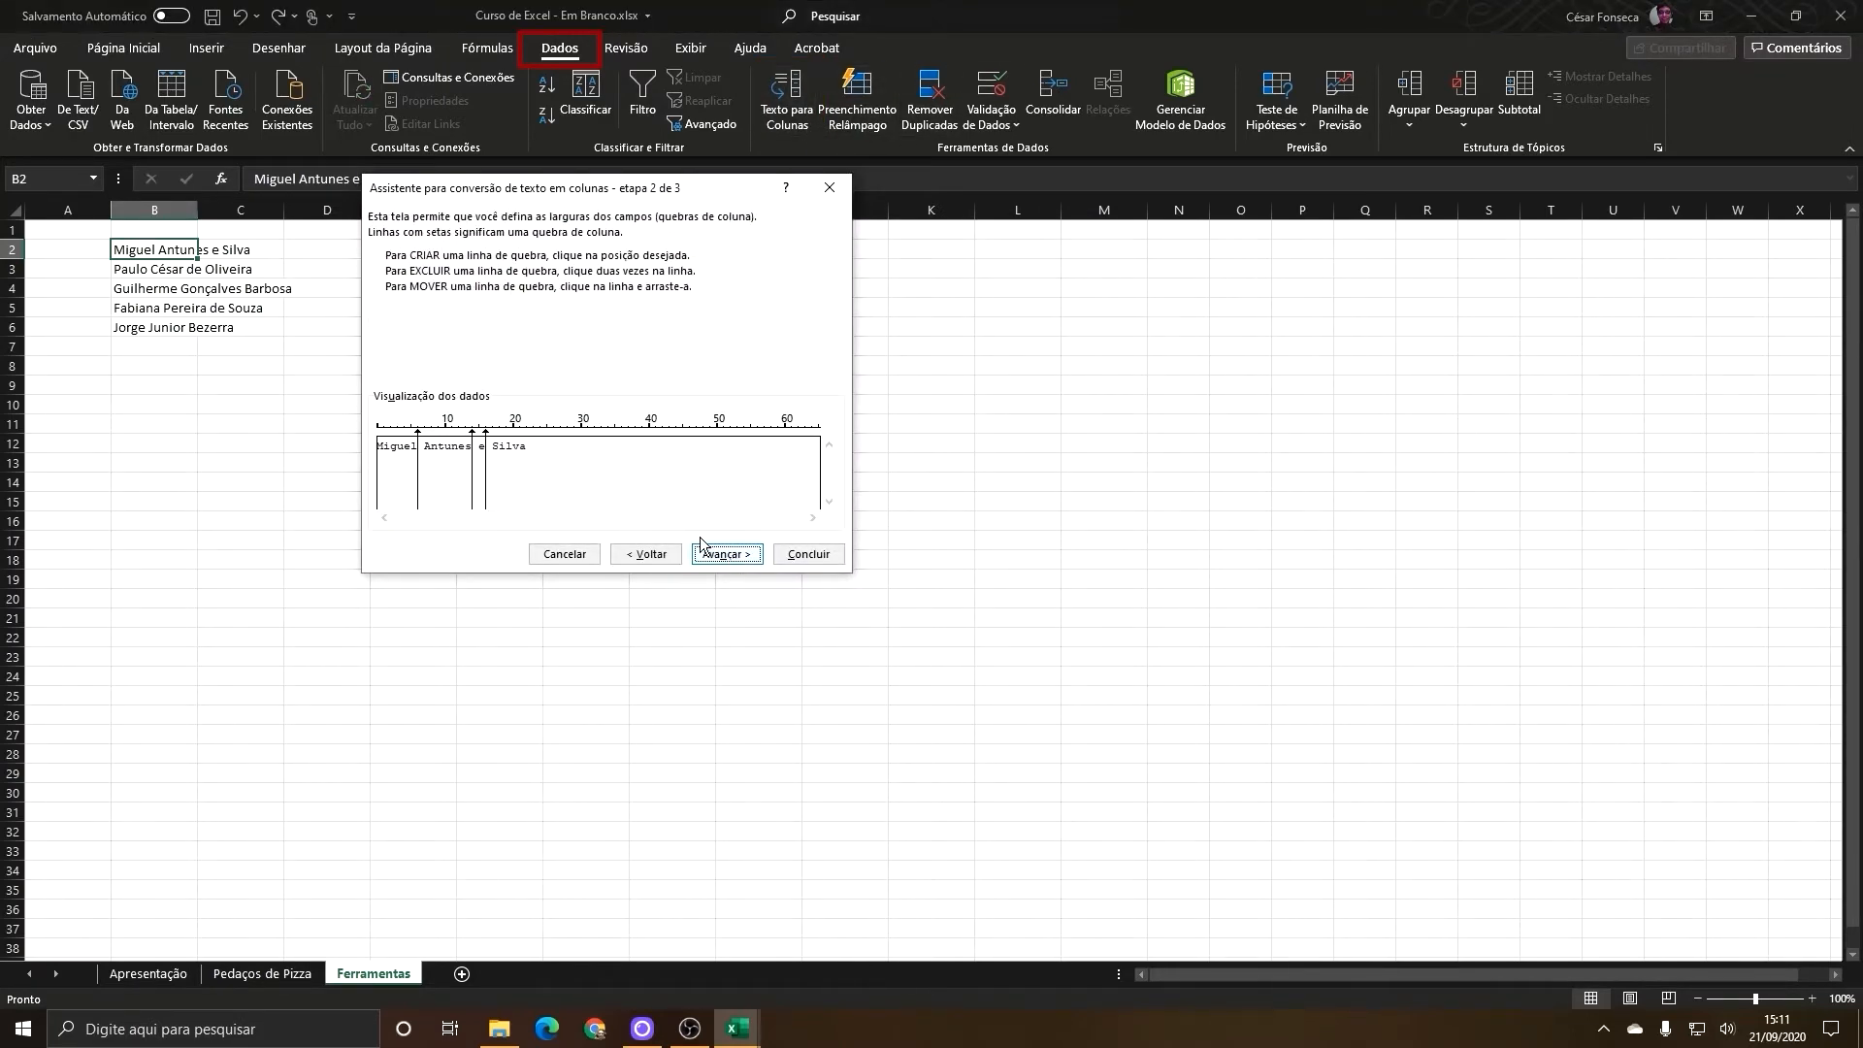
{"action": "left_click", "coordinate": [728, 553]}
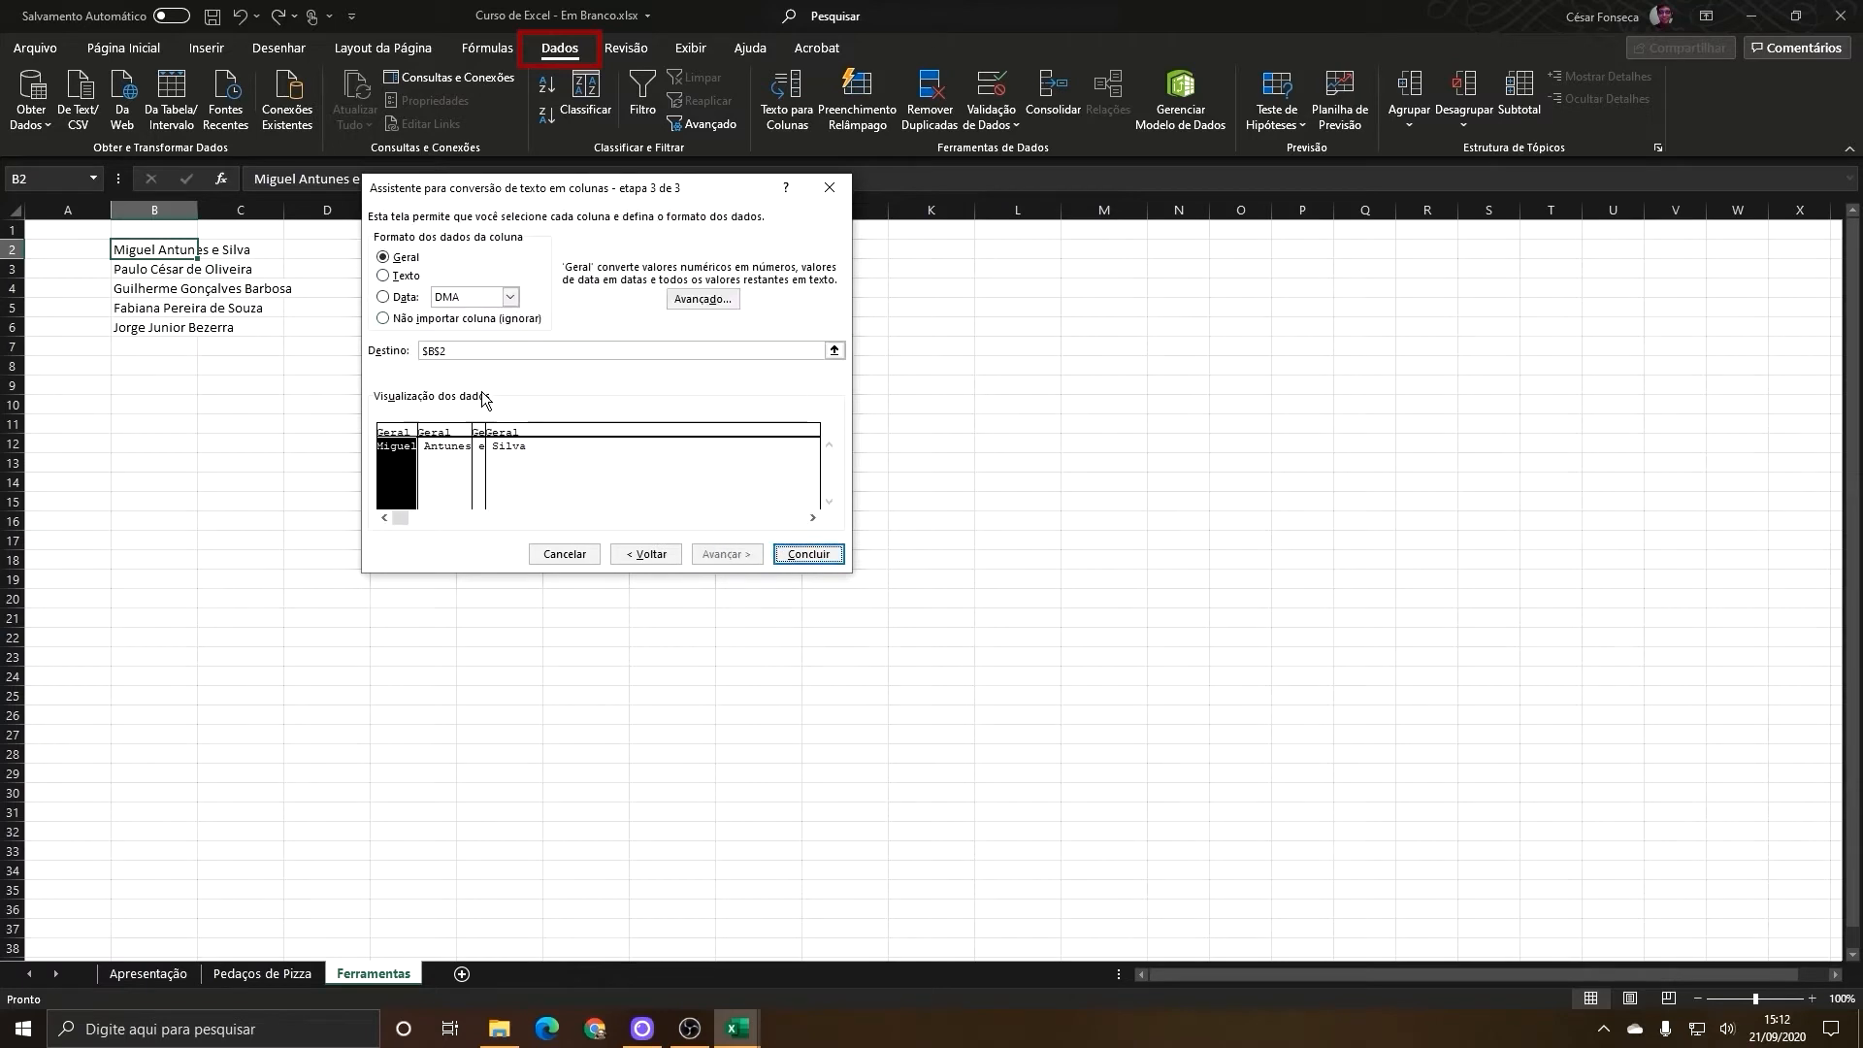
{"action": "left_click", "coordinate": [813, 554]}
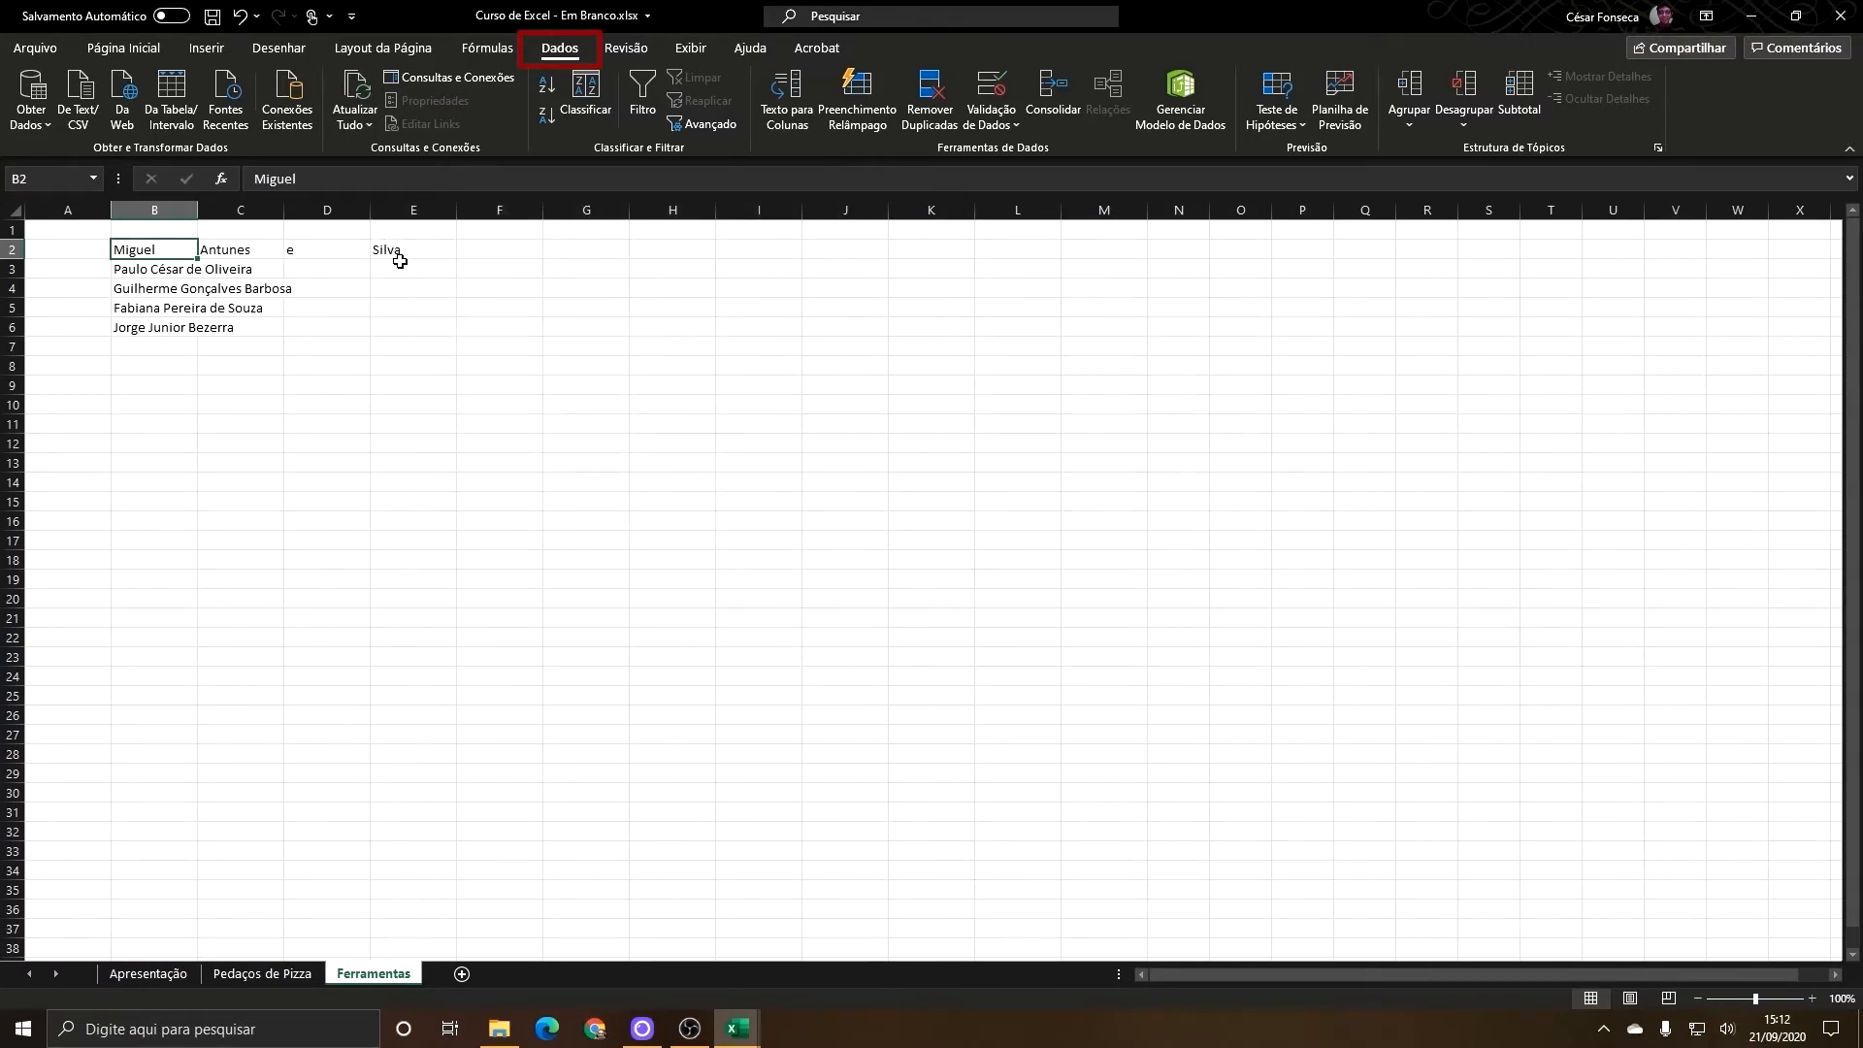
{"action": "key", "text": "ctrl+z"}
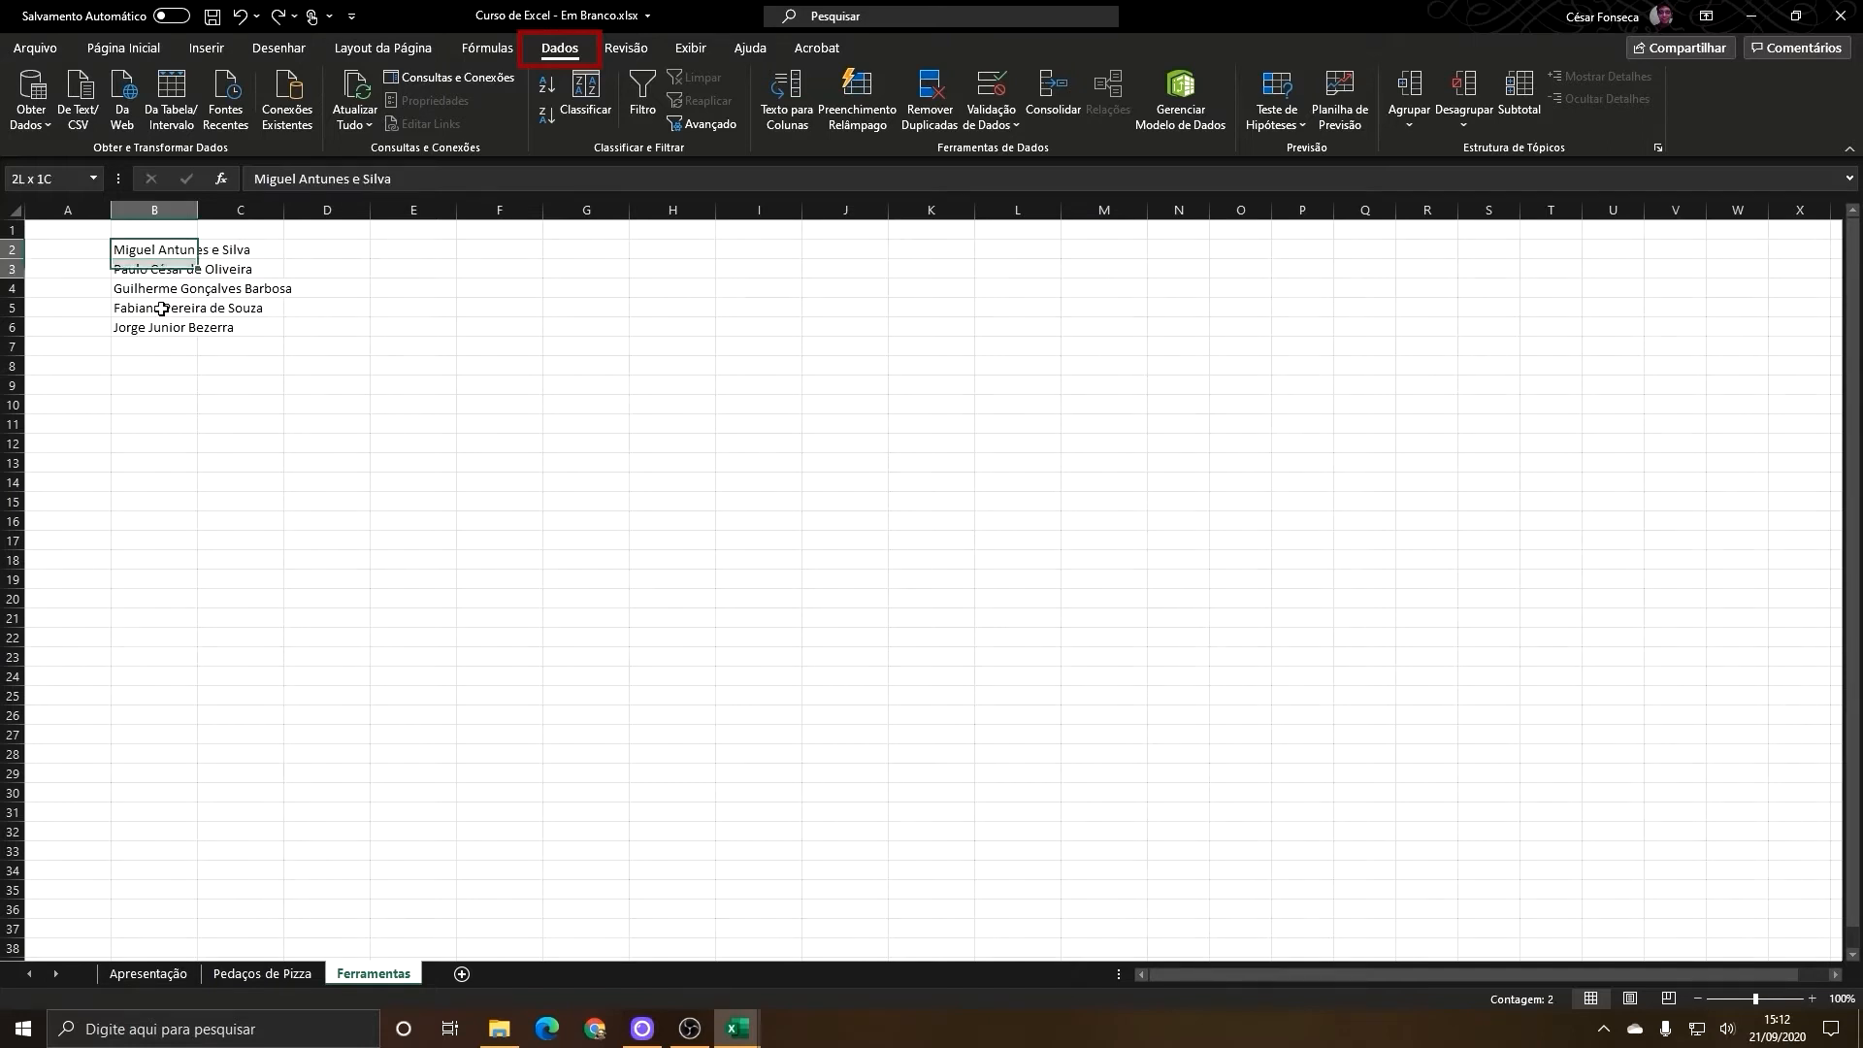
- Split all five names in B2:B6 across columns B–E using Espaço as the delimiter
{"action": "left_click_drag", "start_coordinate": [155, 251], "coordinate": [179, 327]}
{"action": "left_click", "coordinate": [787, 108]}
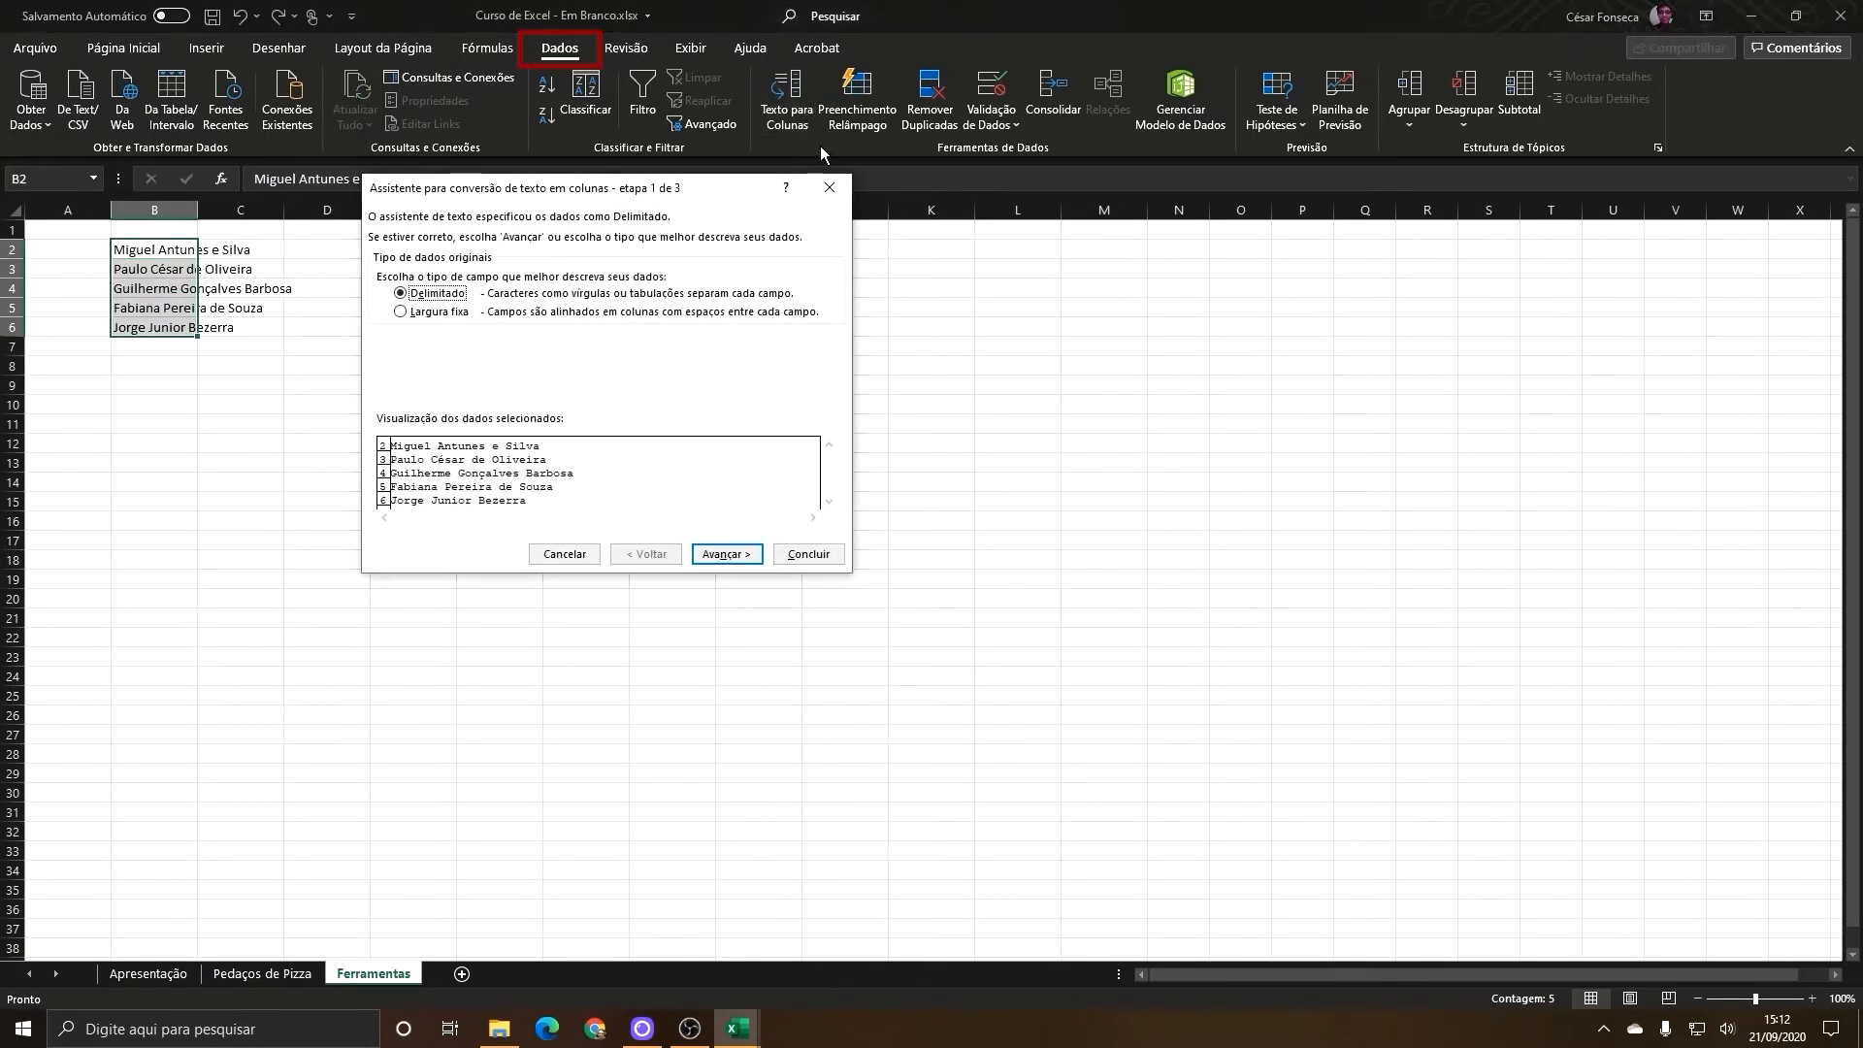
{"action": "left_click", "coordinate": [735, 557]}
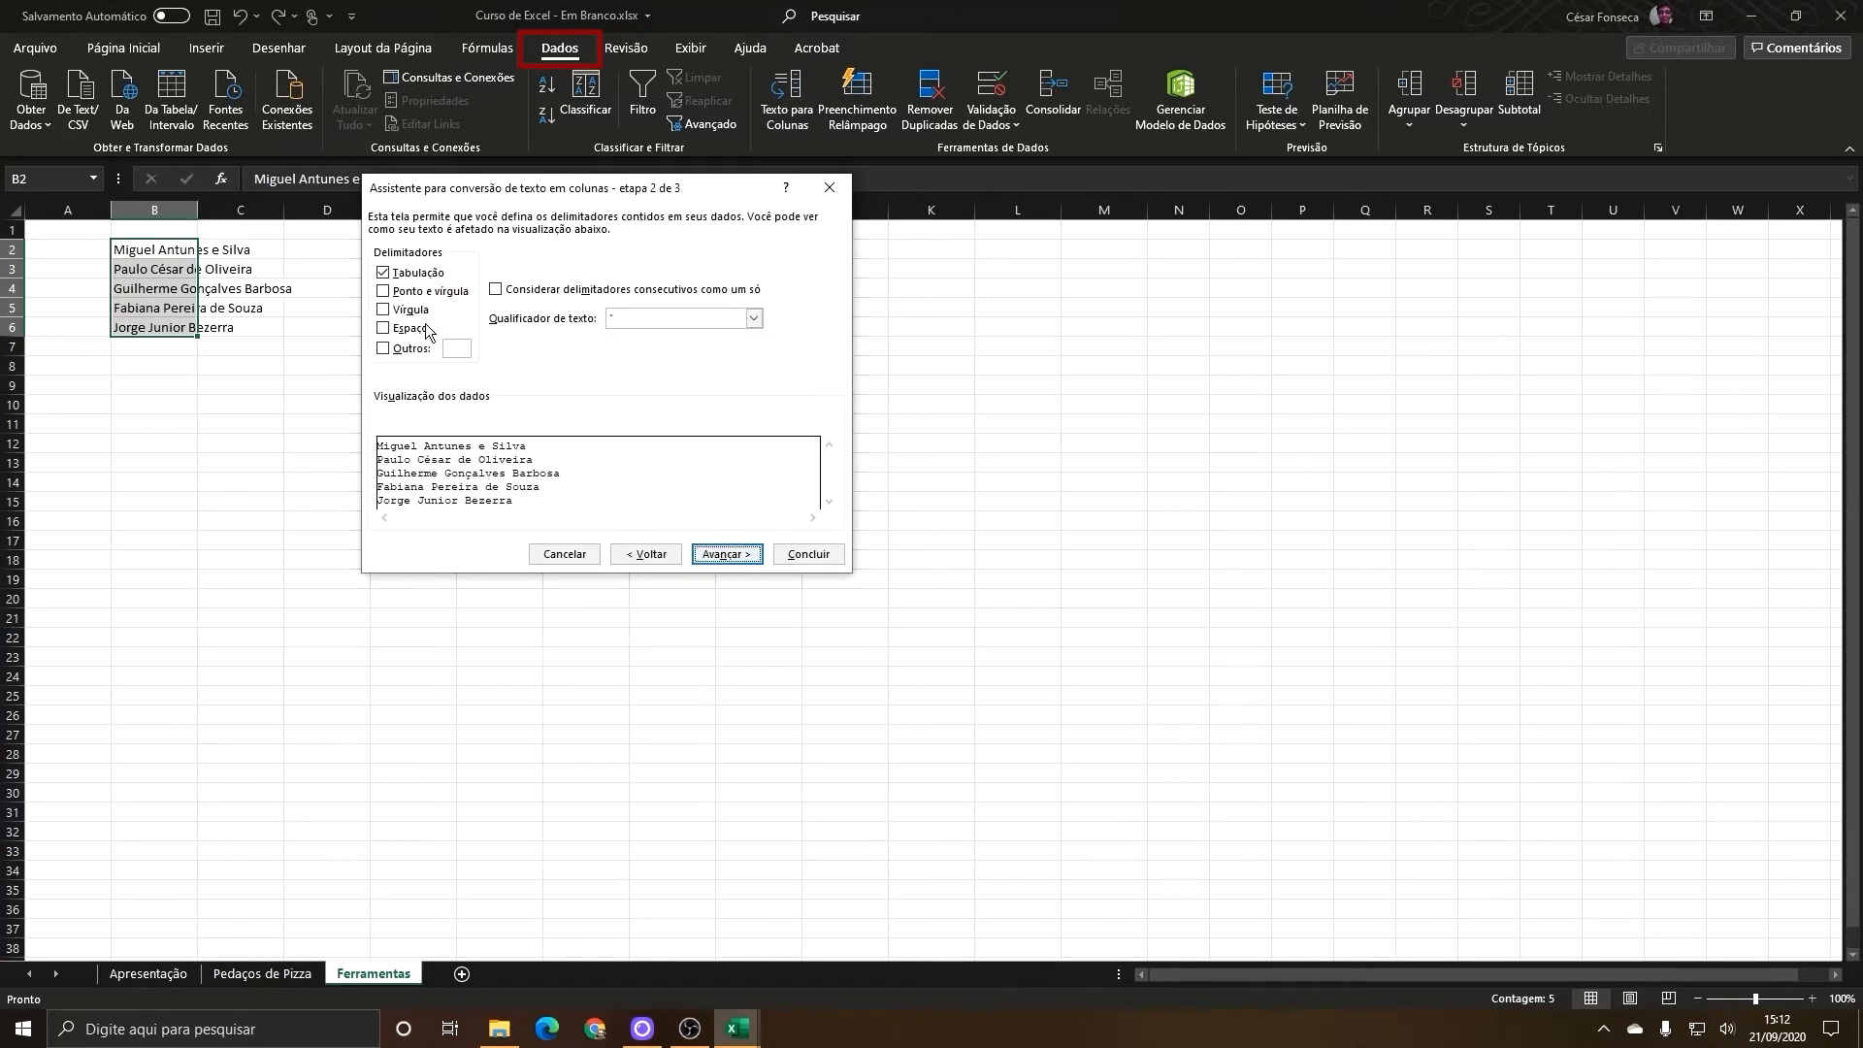
{"action": "left_click", "coordinate": [409, 328]}
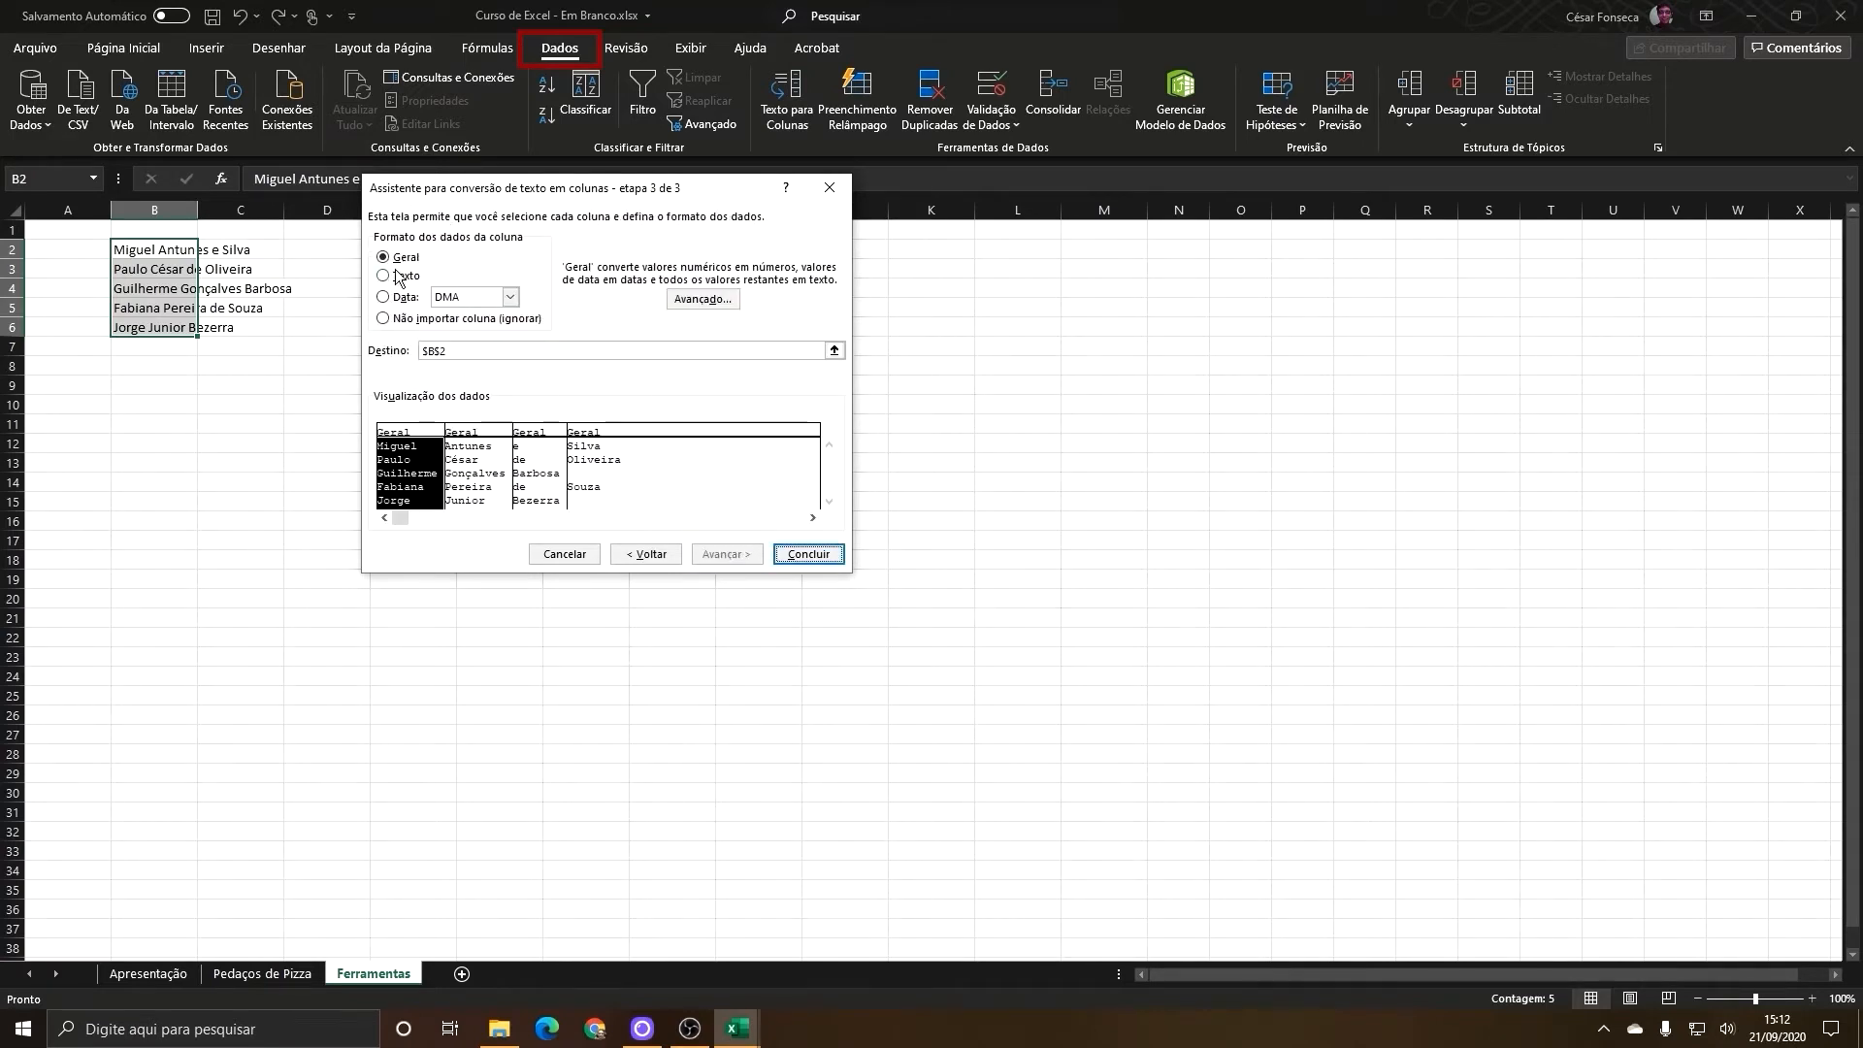
{"action": "left_click", "coordinate": [801, 558]}
{"action": "left_click_drag", "start_coordinate": [172, 251], "coordinate": [411, 328]}
{"action": "left_click", "coordinate": [414, 326]}
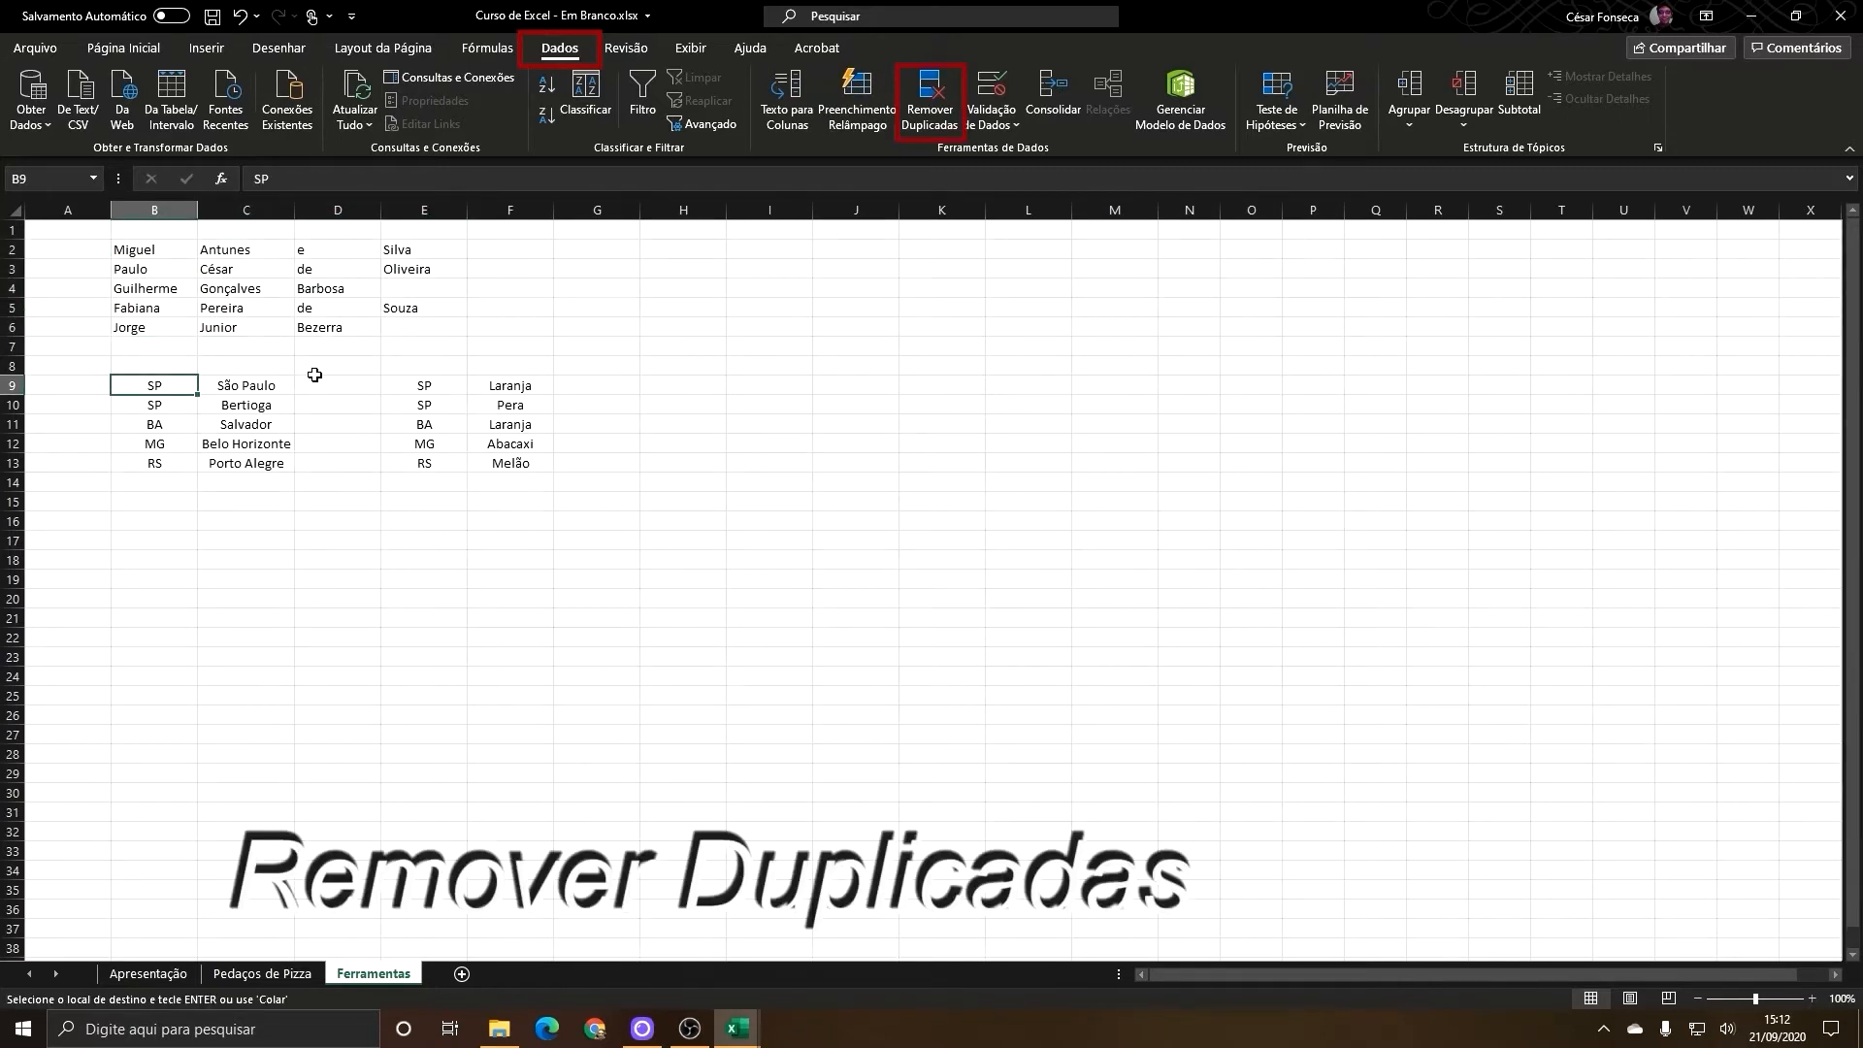
- Run Remover Duplicadas on the state and city columns B–C, which finds no duplicates
{"action": "left_click_drag", "start_coordinate": [168, 387], "coordinate": [183, 462]}
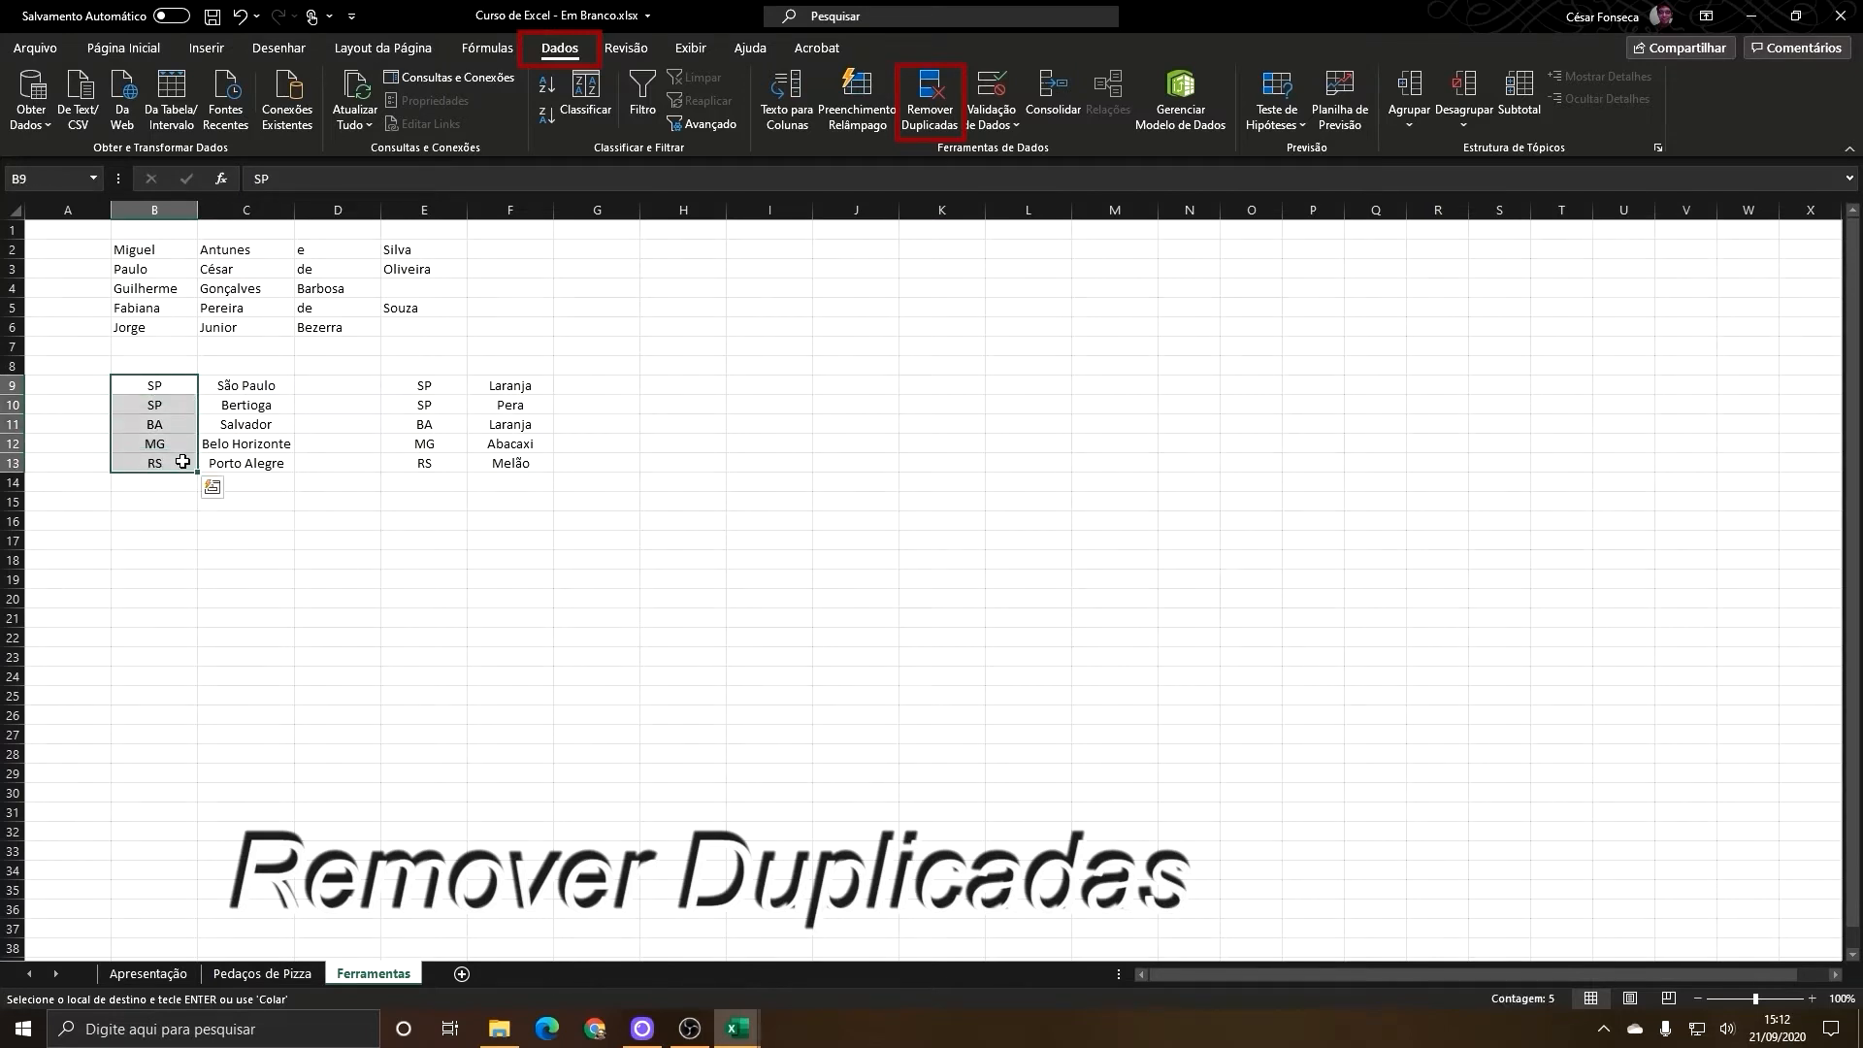
{"action": "left_click", "coordinate": [930, 106]}
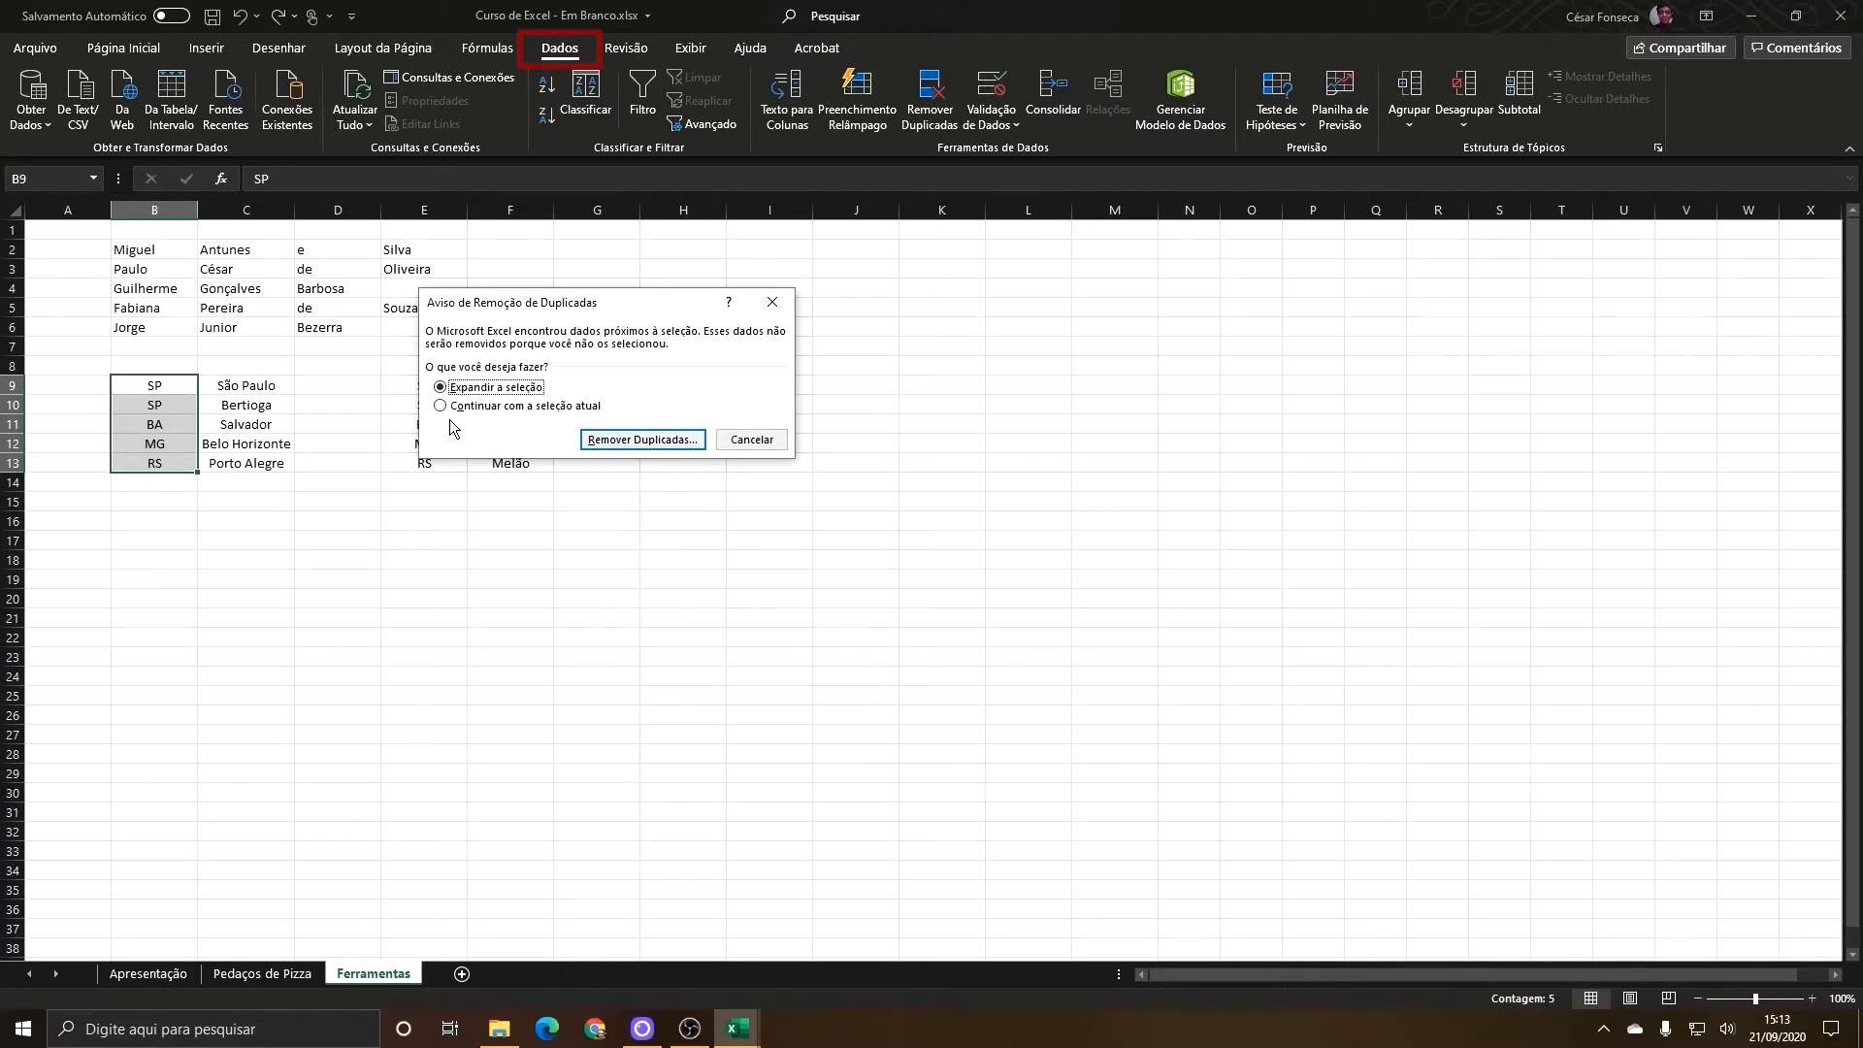
{"action": "left_click", "coordinate": [534, 407]}
{"action": "left_click", "coordinate": [512, 388]}
{"action": "left_click", "coordinate": [616, 440]}
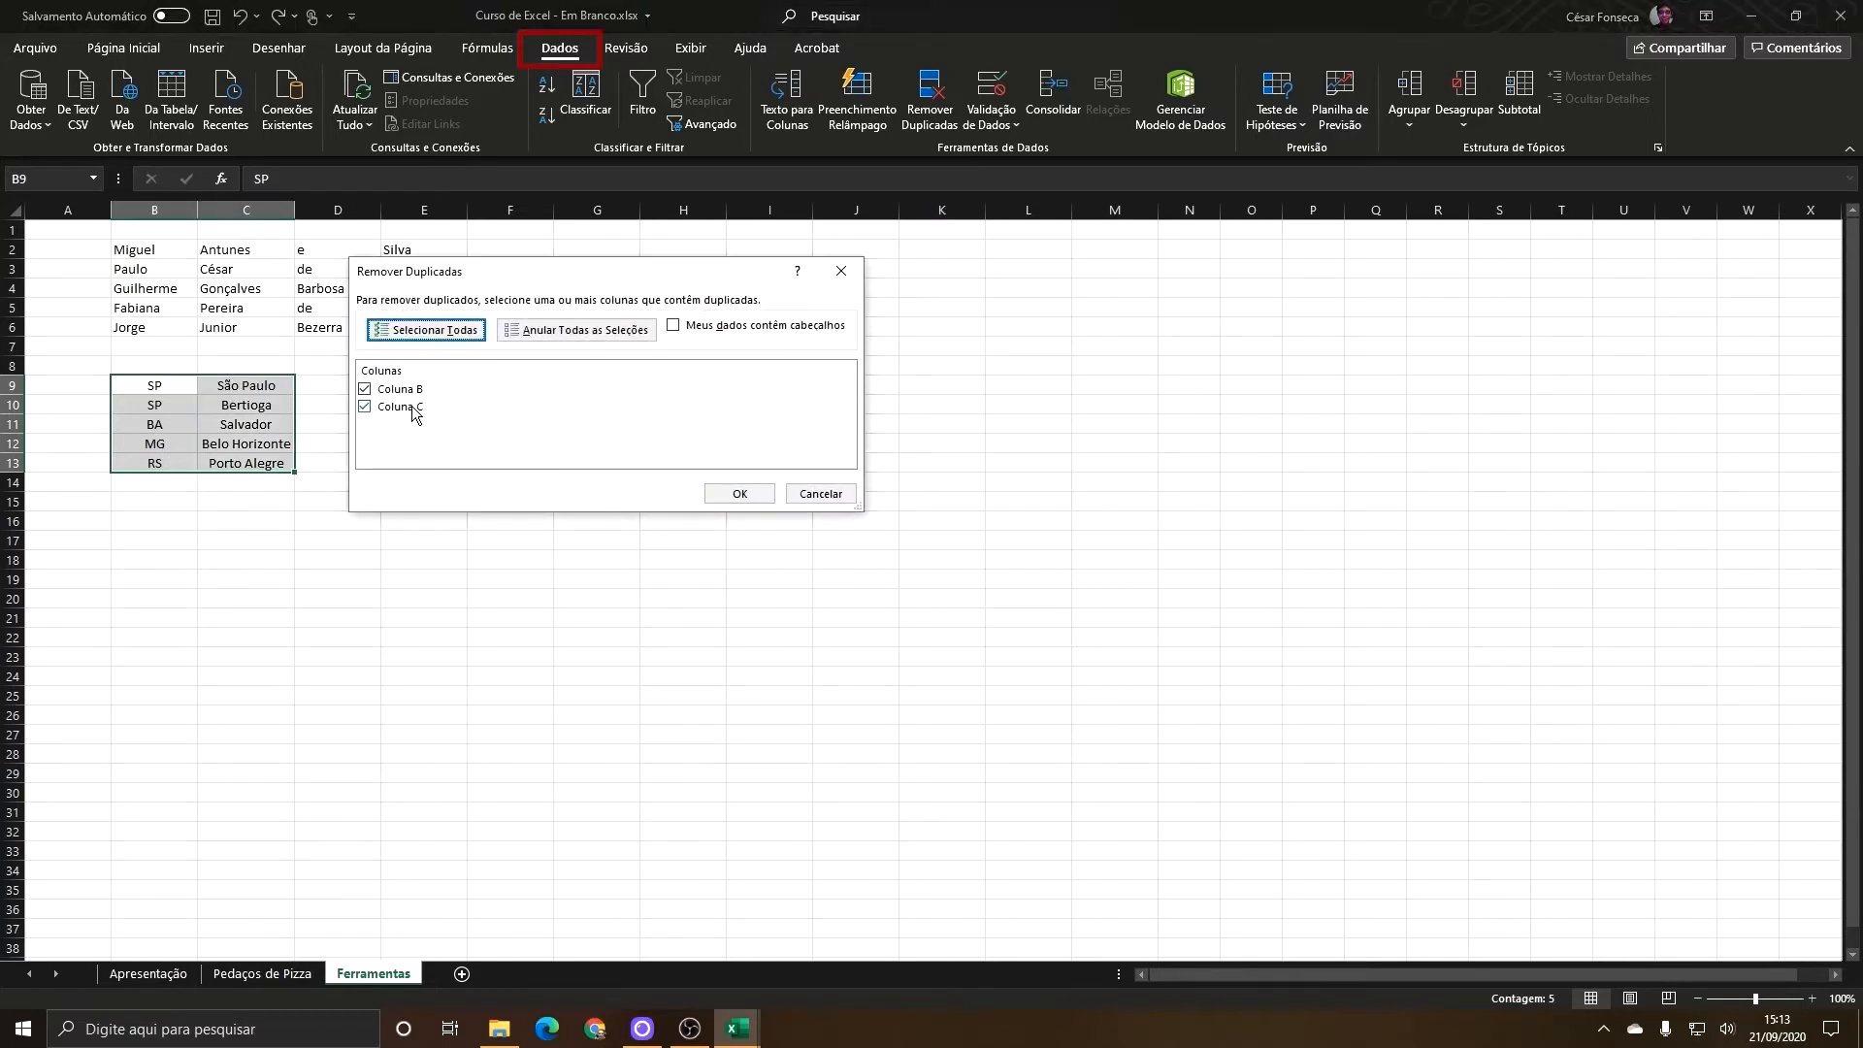
{"action": "left_click", "coordinate": [739, 493]}
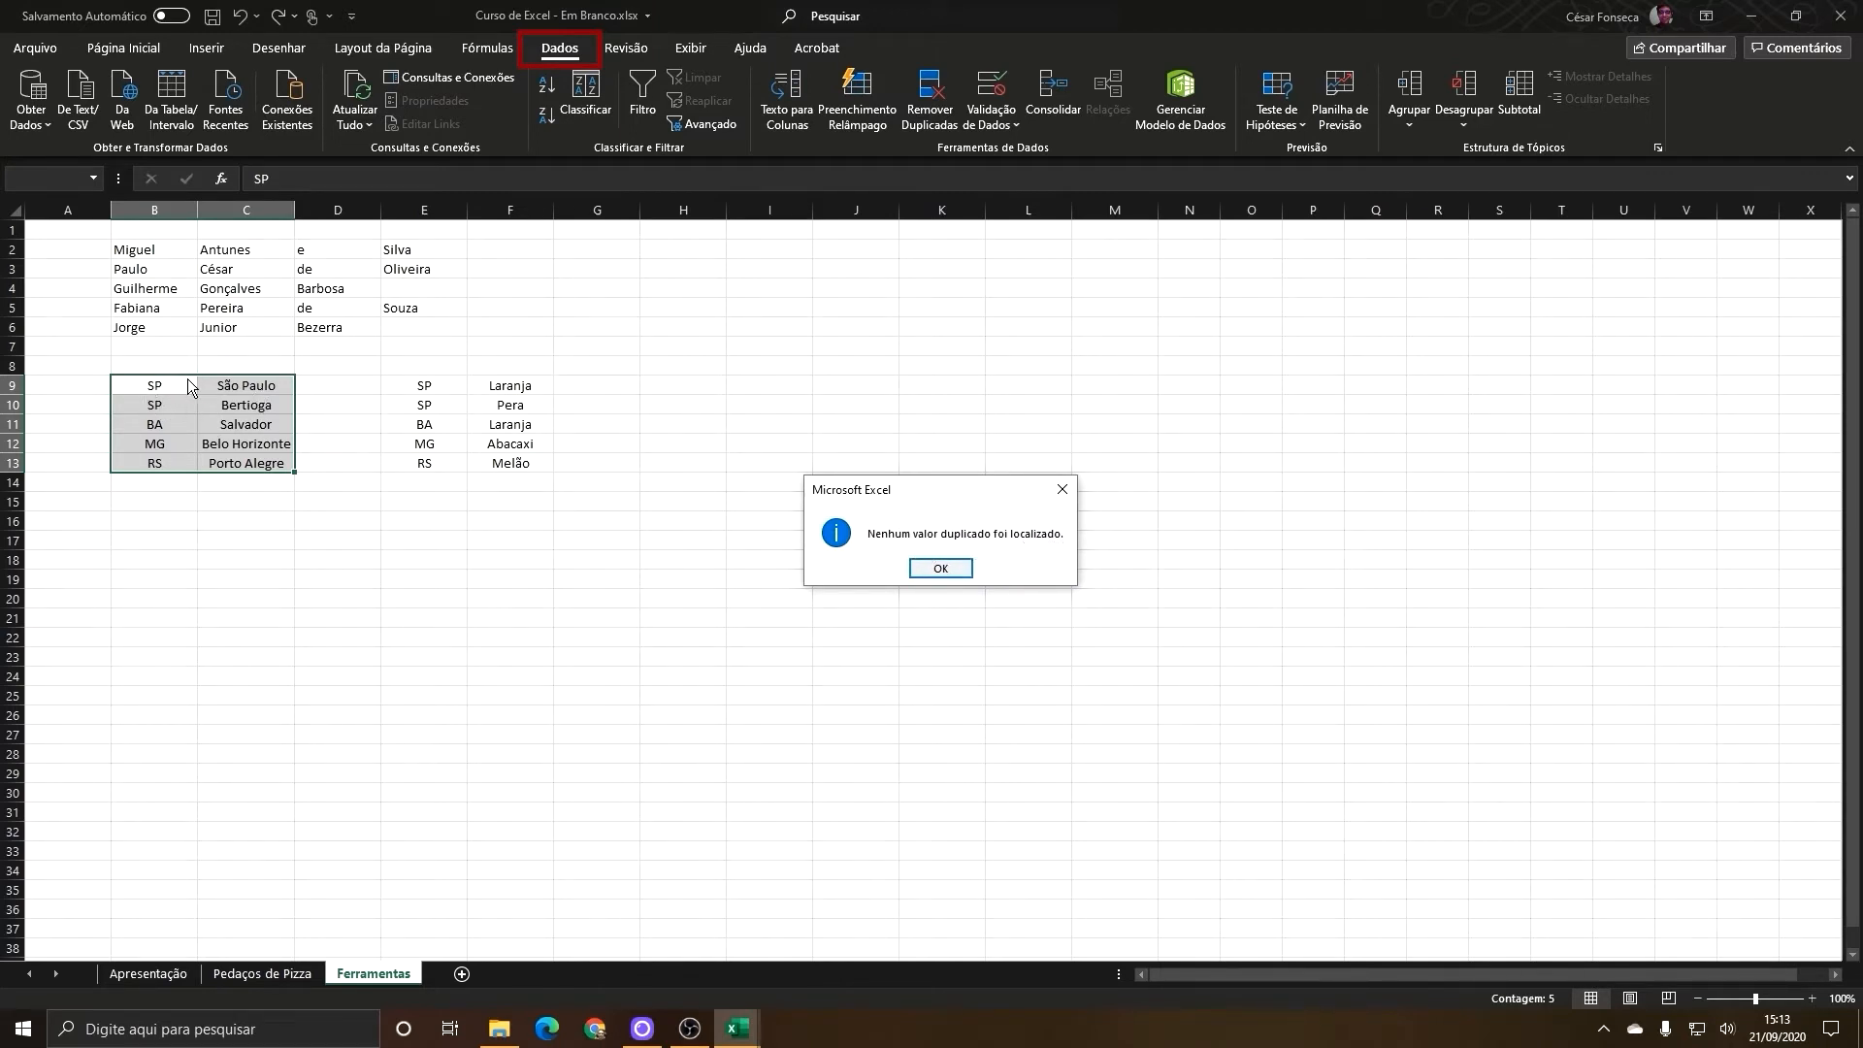
{"action": "left_click", "coordinate": [941, 569]}
- Remove the duplicate SP from the state codes in E9:E13, using the current selection only
{"action": "left_click_drag", "start_coordinate": [448, 388], "coordinate": [456, 463]}
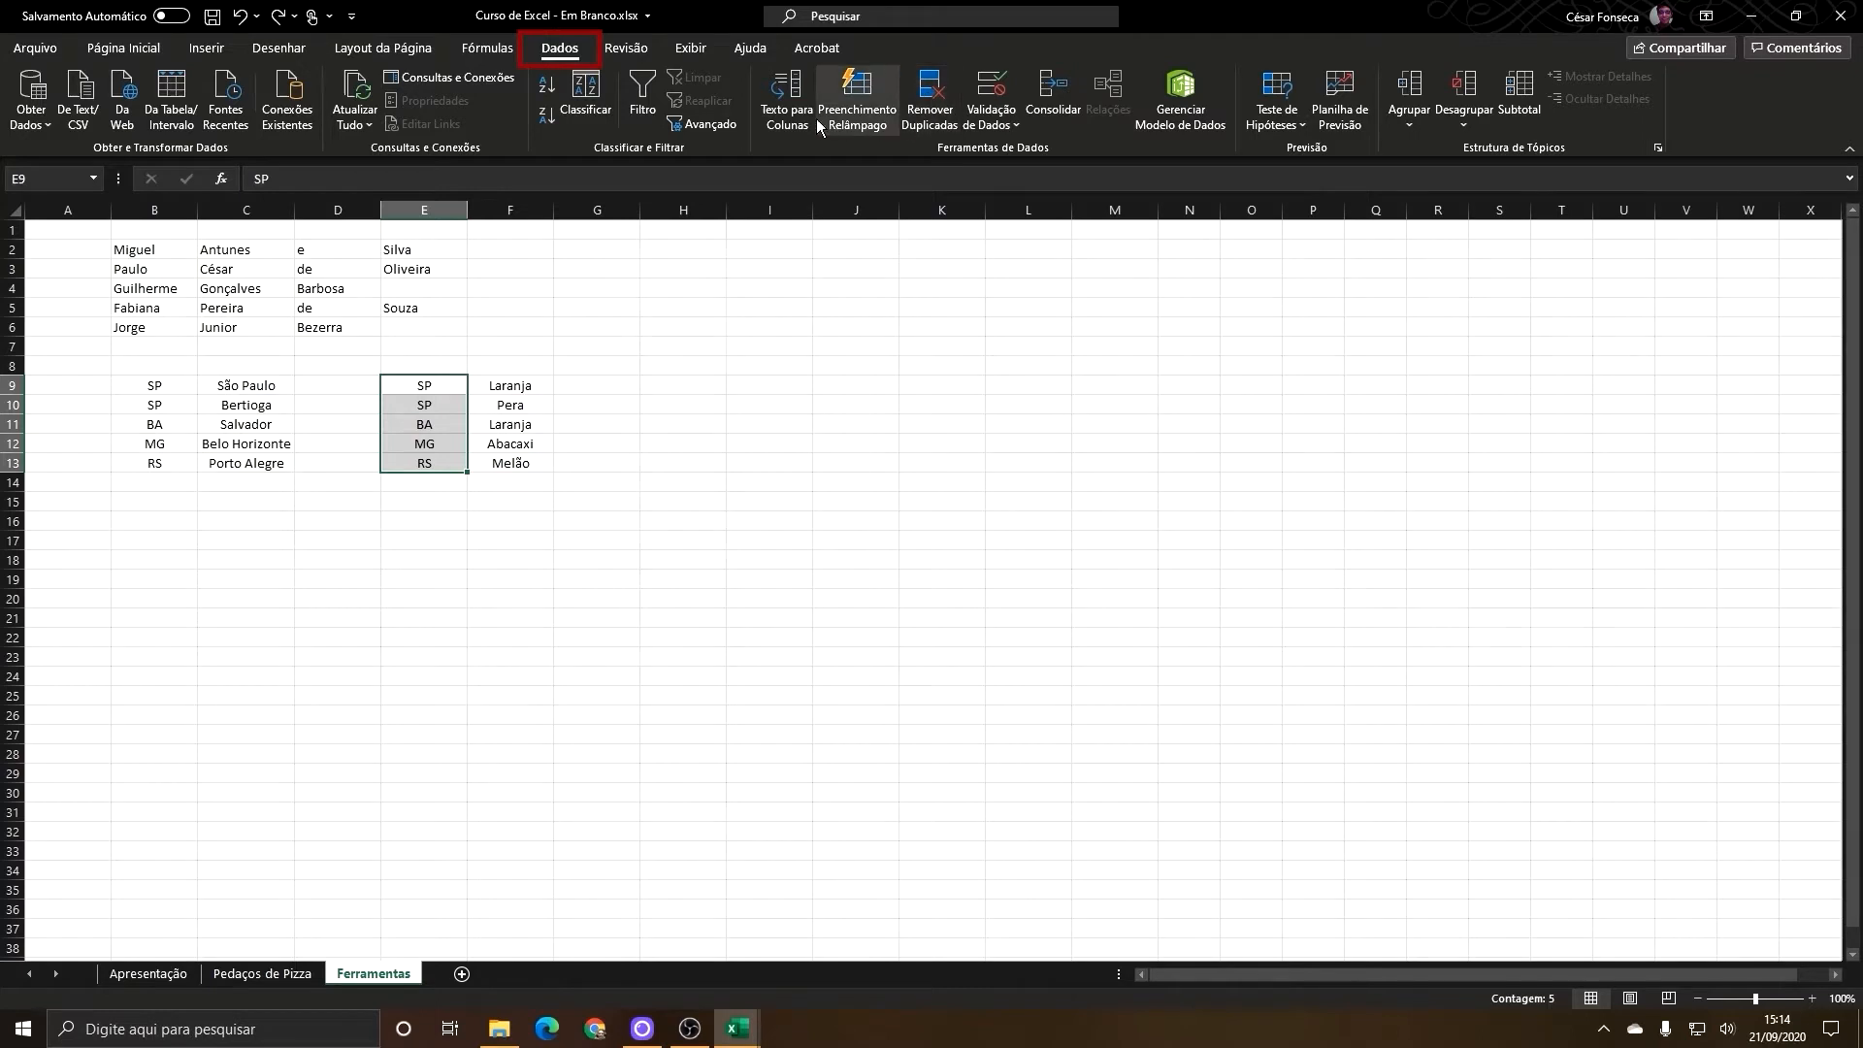
{"action": "left_click", "coordinate": [930, 97]}
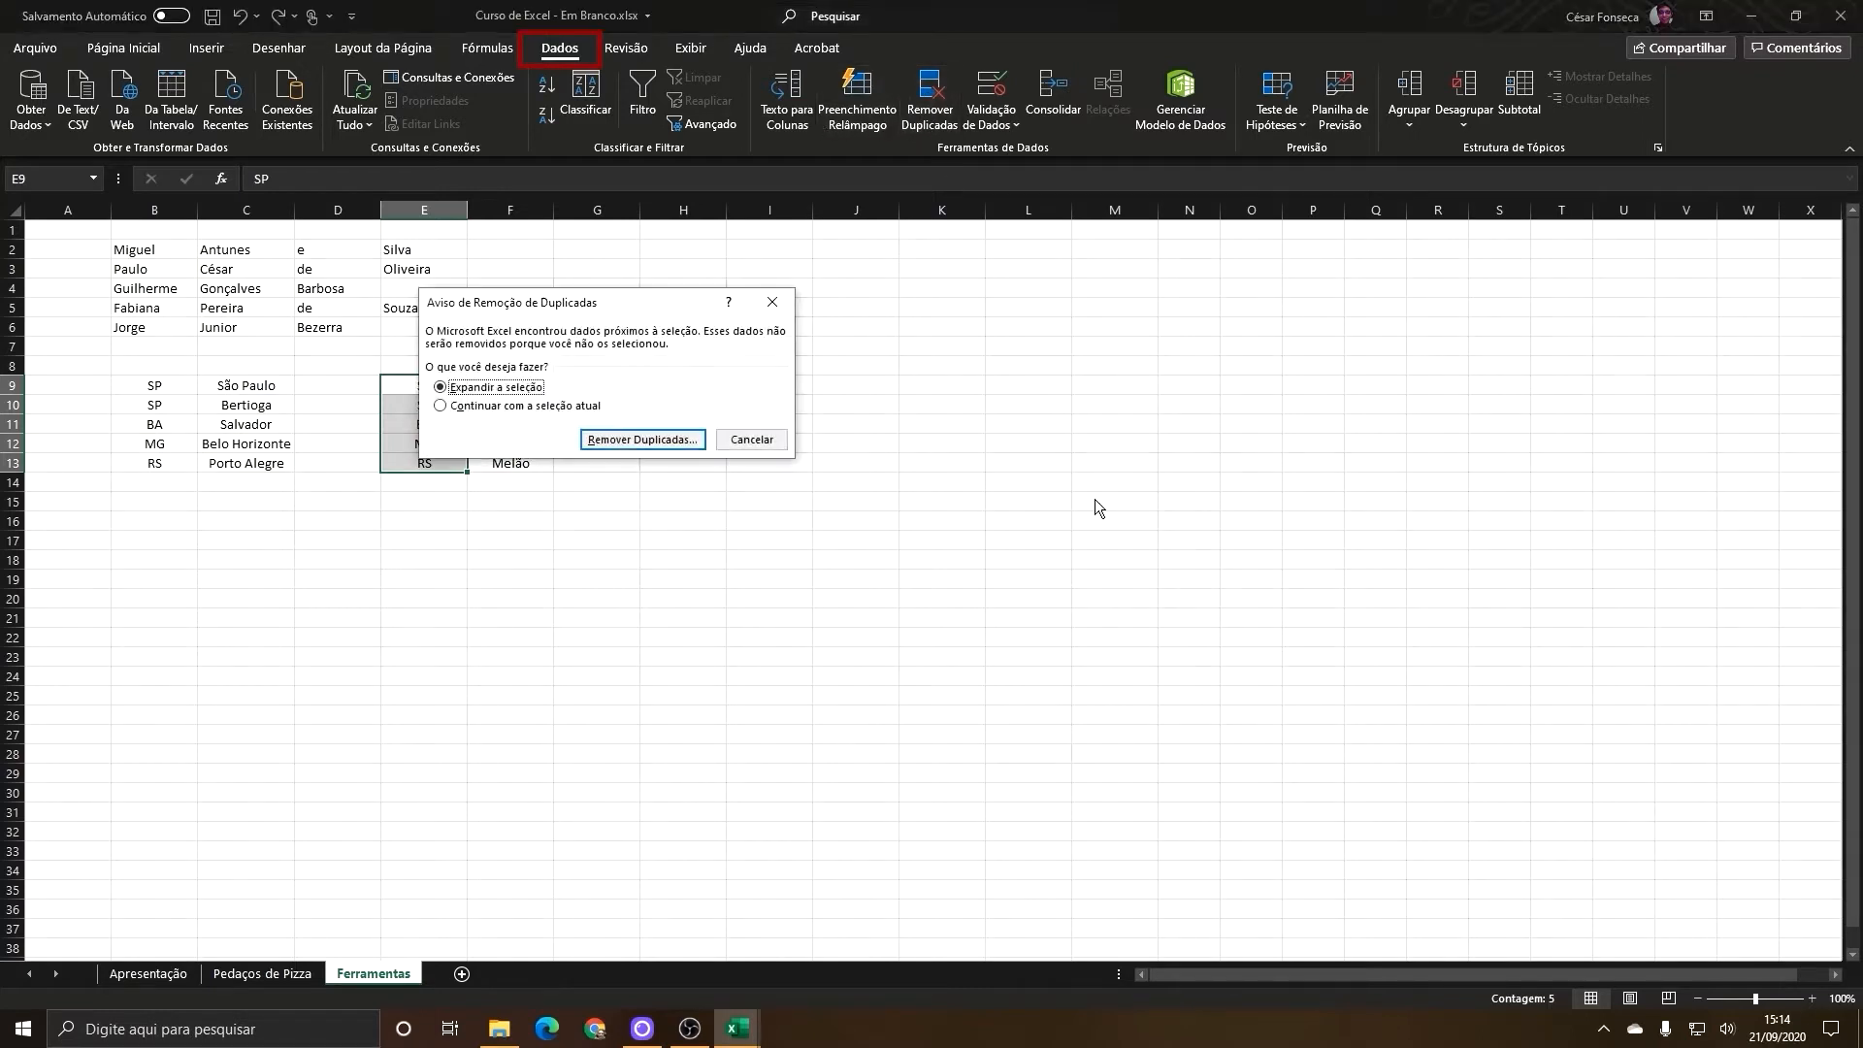
{"action": "left_click", "coordinate": [500, 406]}
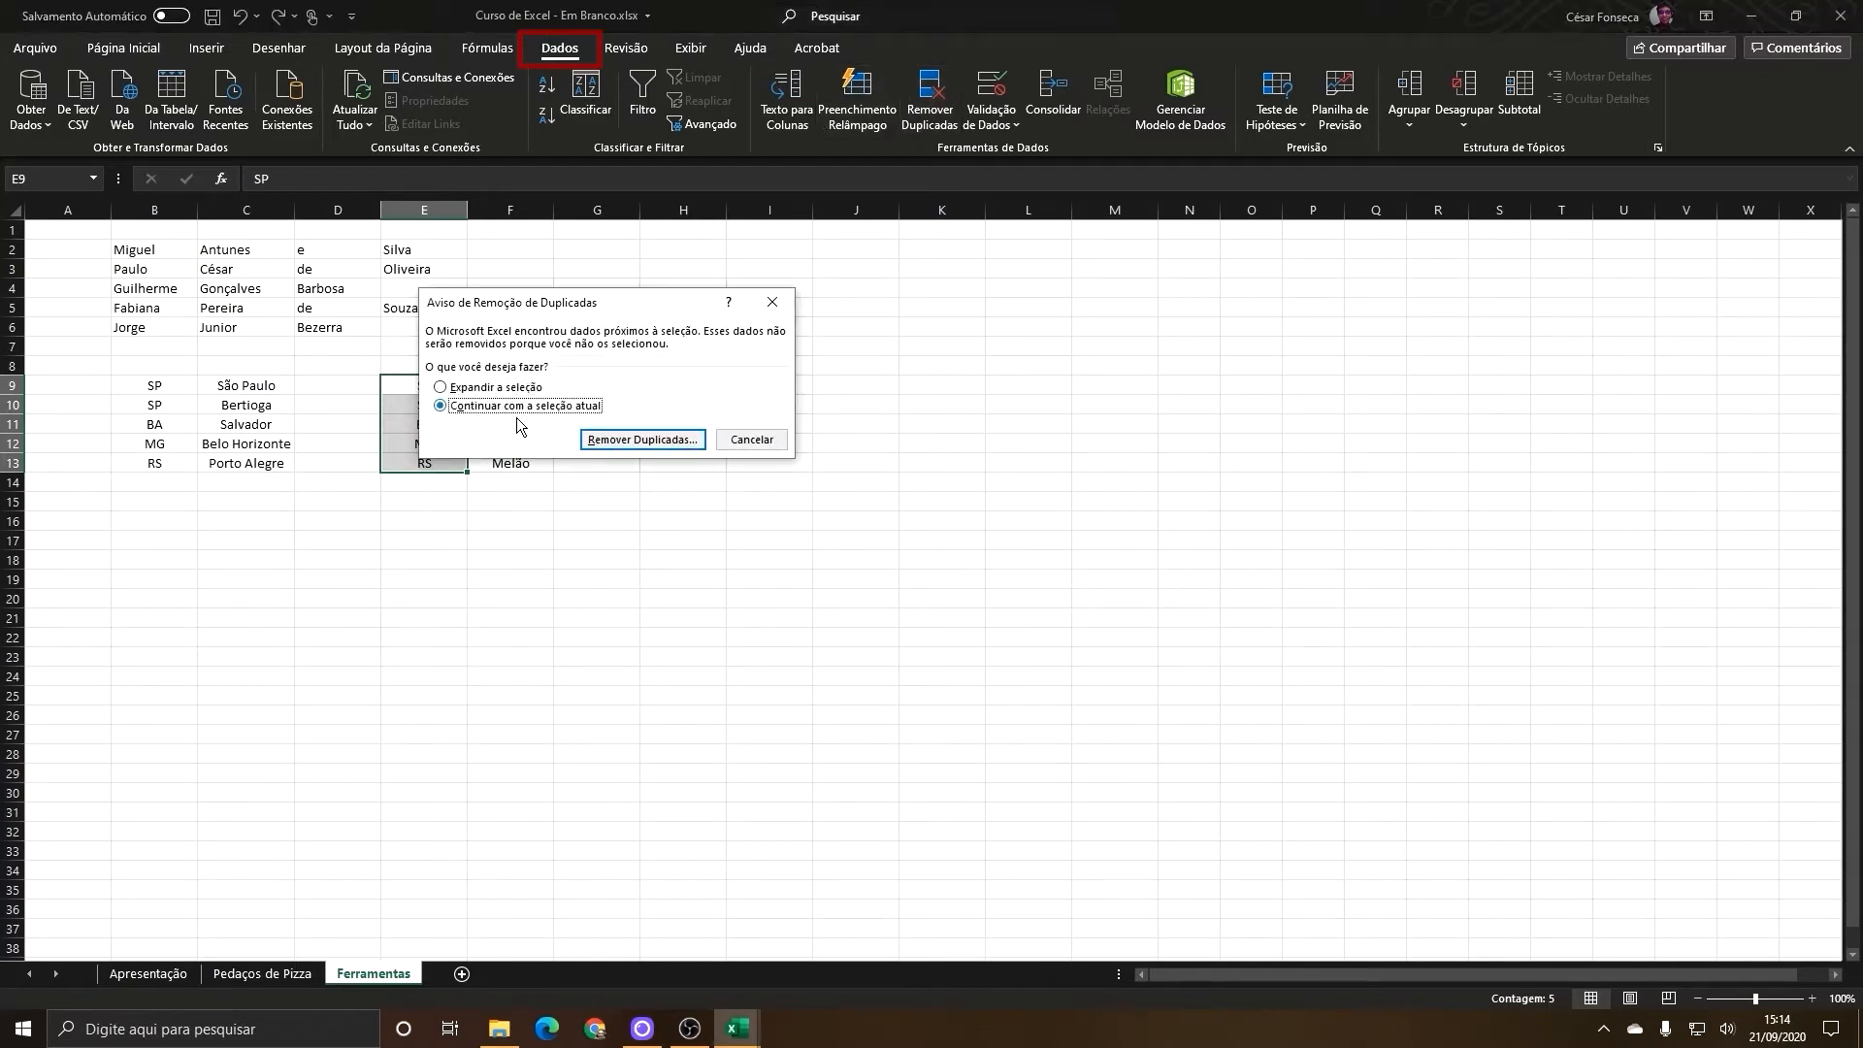
{"action": "left_click", "coordinate": [642, 441]}
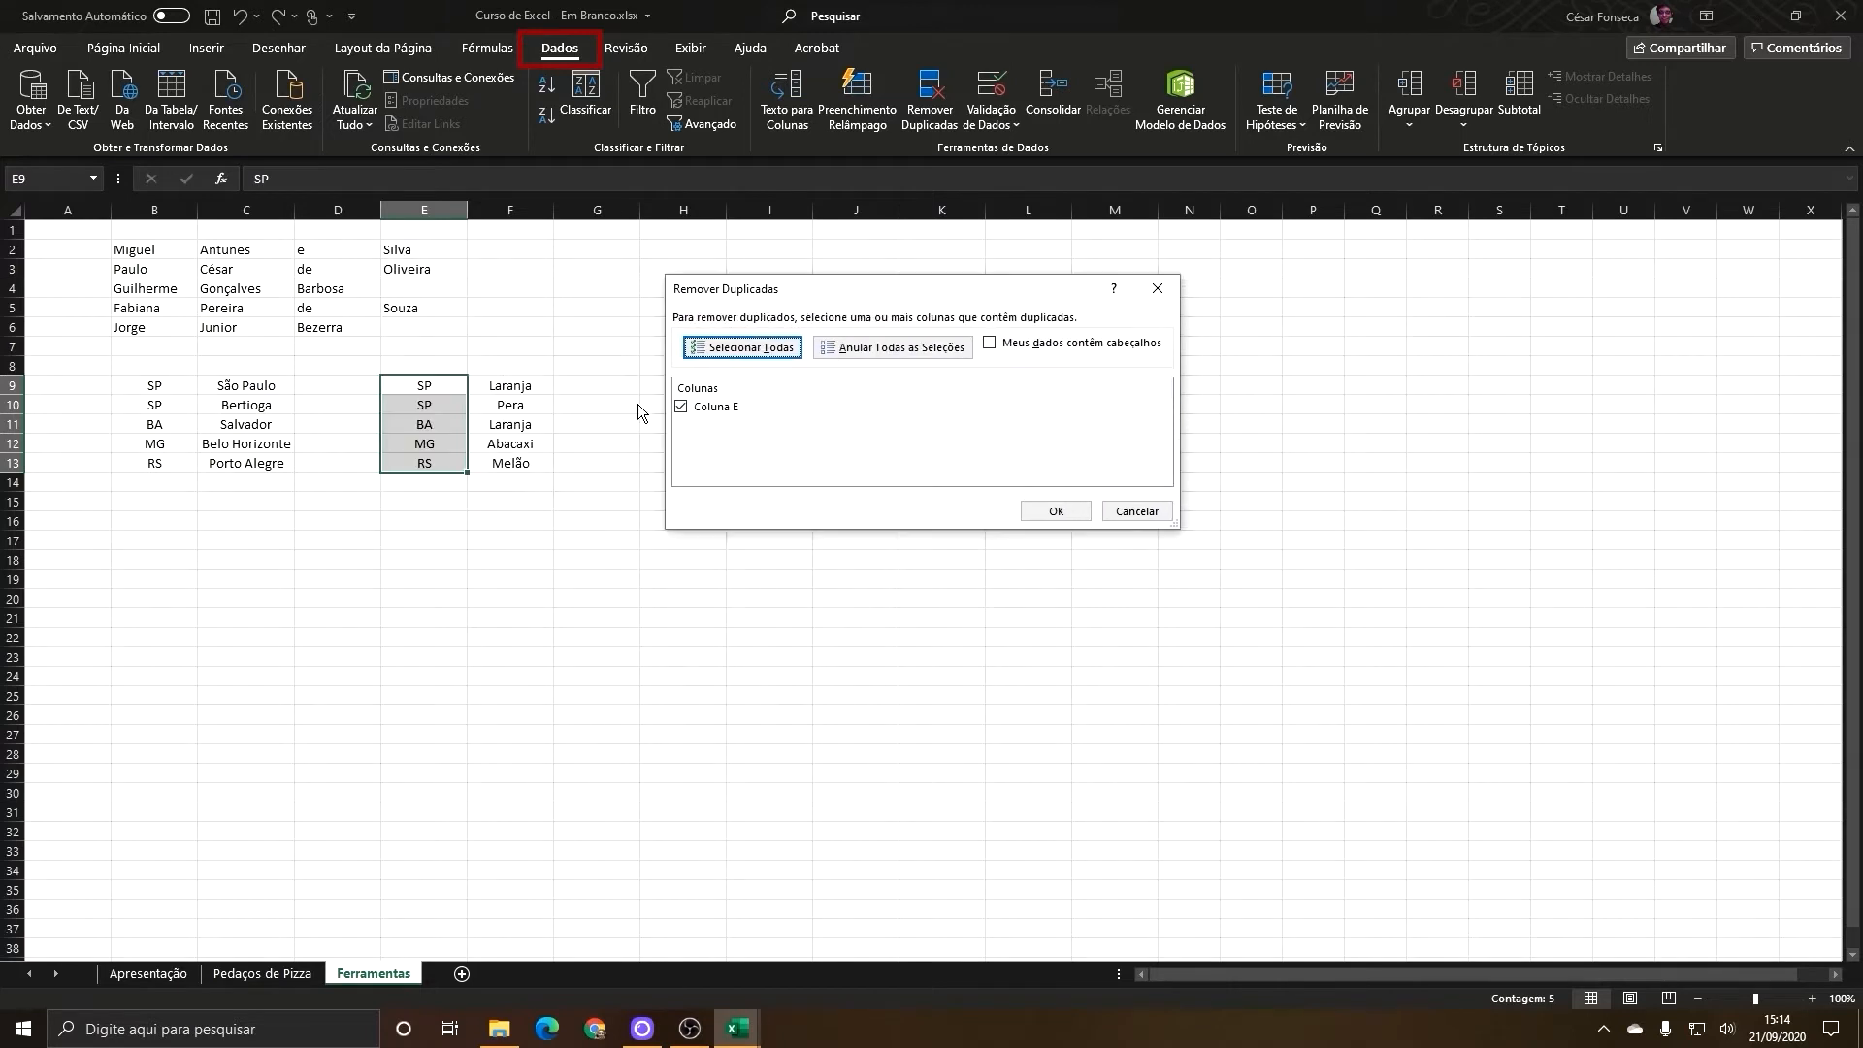
{"action": "left_click", "coordinate": [1059, 510]}
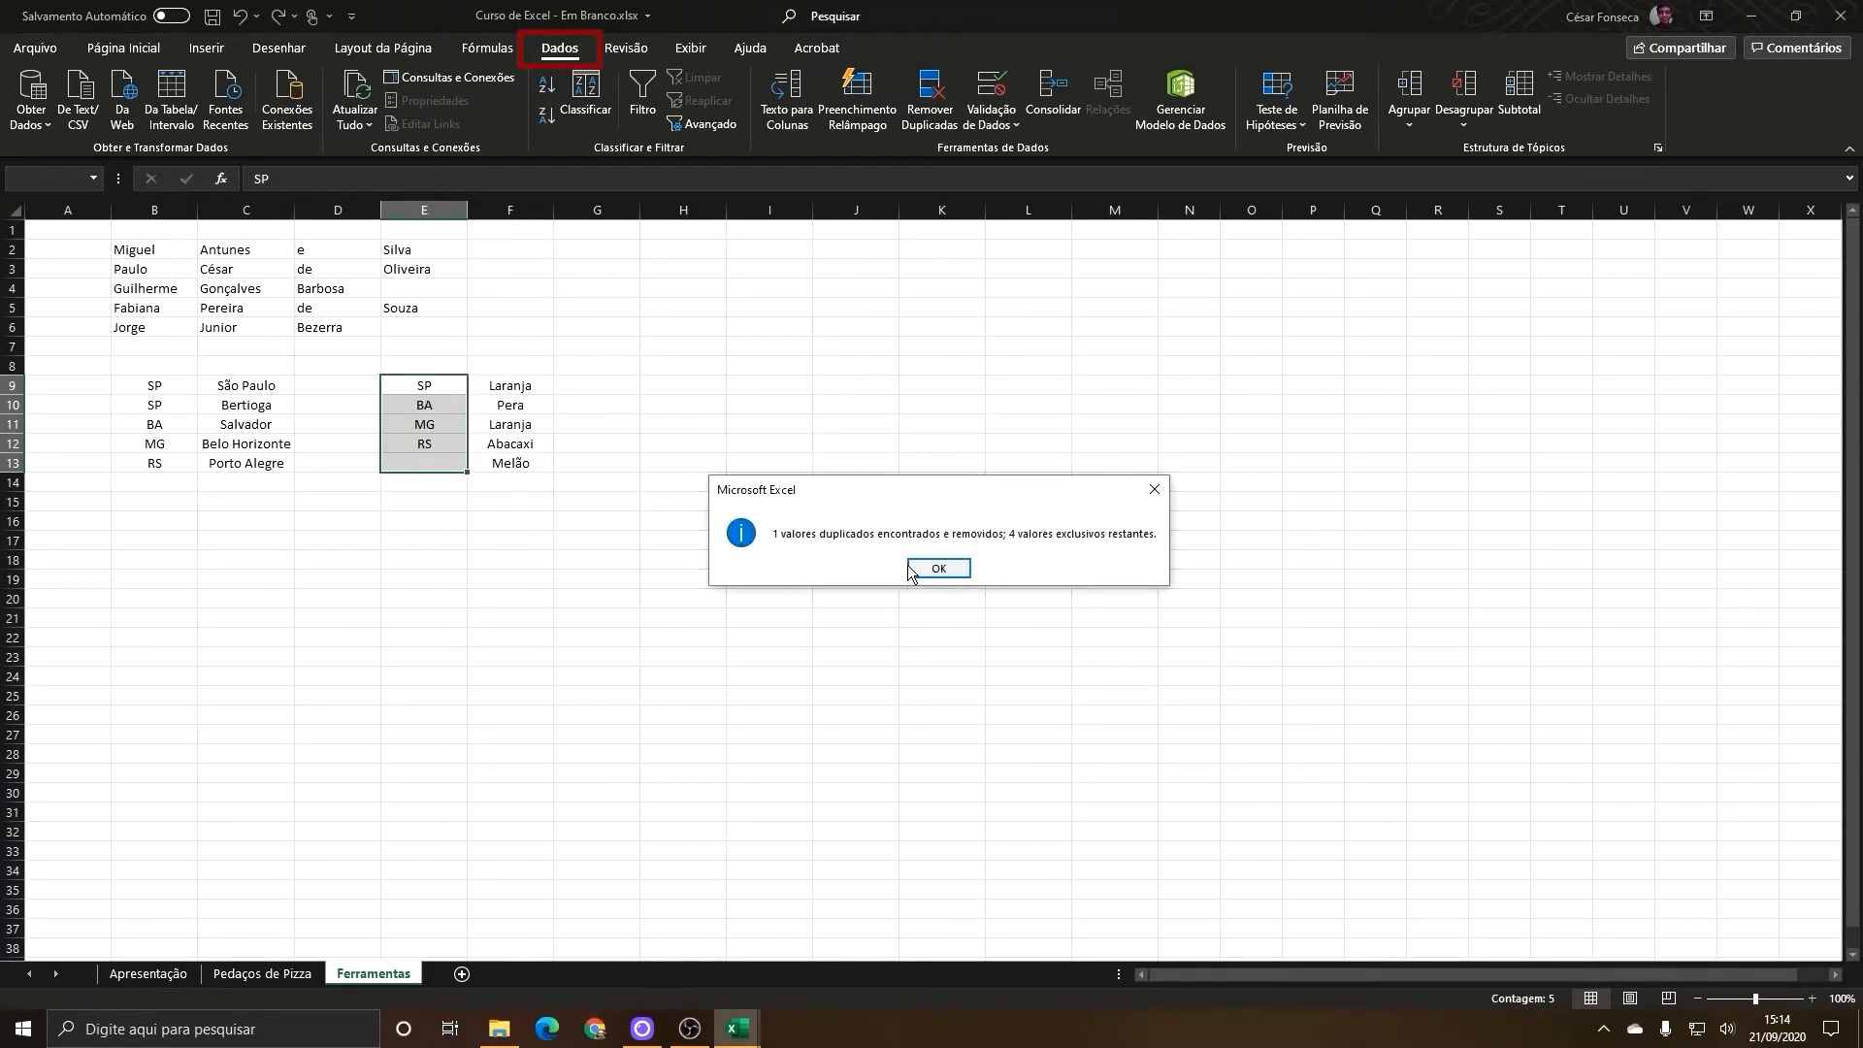
{"action": "left_click", "coordinate": [932, 569]}
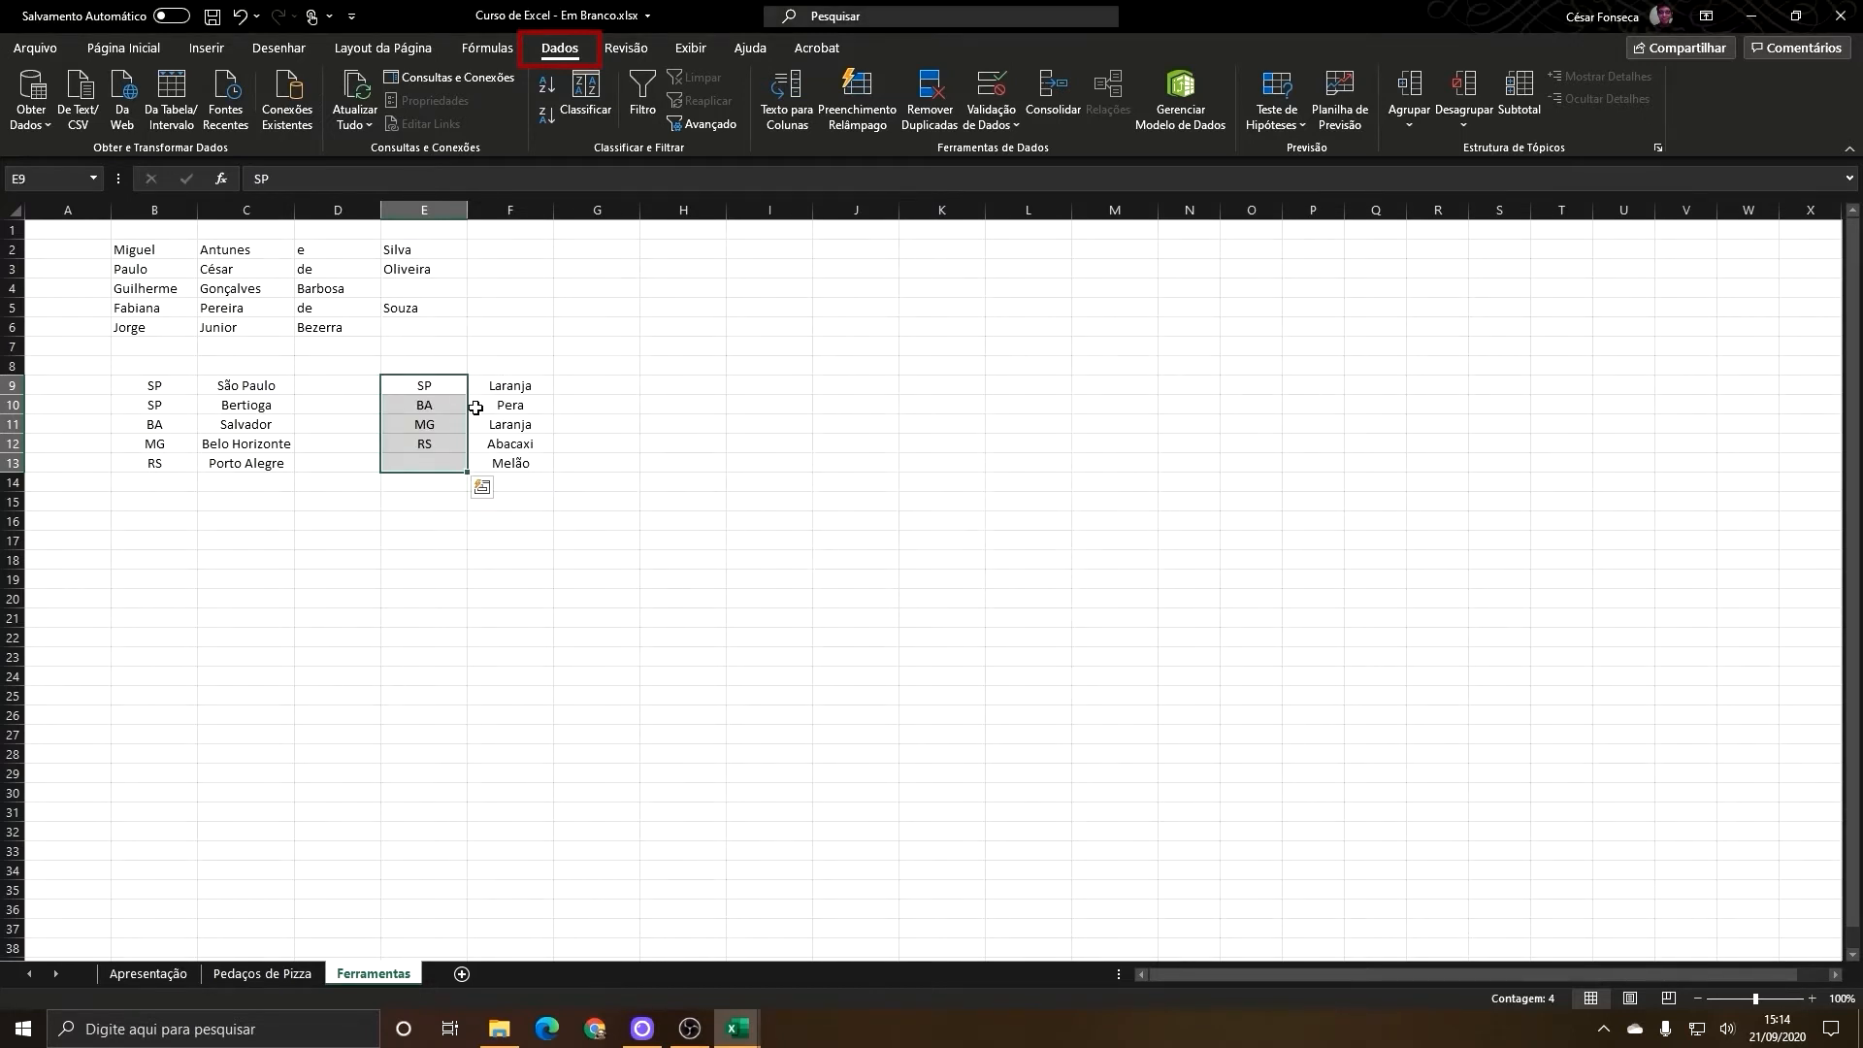
- Remove the duplicate Laranja from the fruit list in F9:F13, using the current selection only
{"action": "left_click_drag", "start_coordinate": [522, 386], "coordinate": [532, 456]}
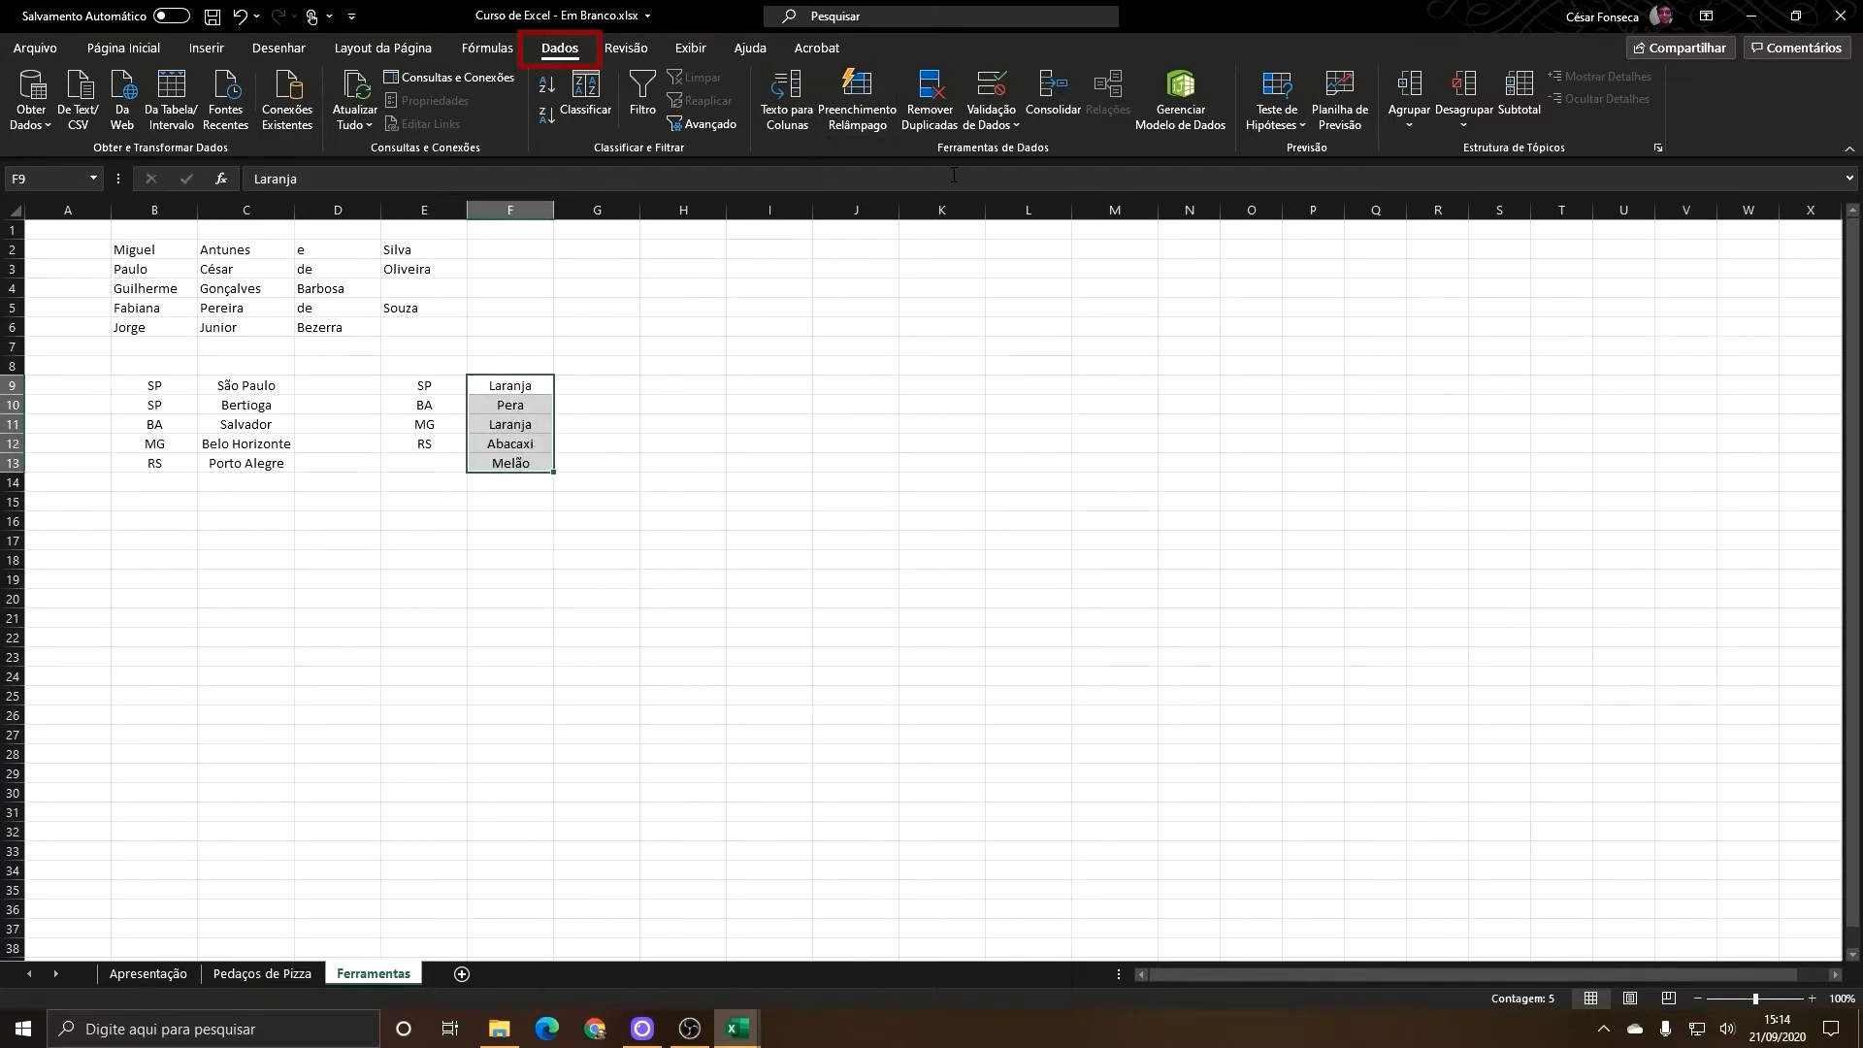
{"action": "left_click", "coordinate": [934, 118]}
{"action": "left_click", "coordinate": [840, 423]}
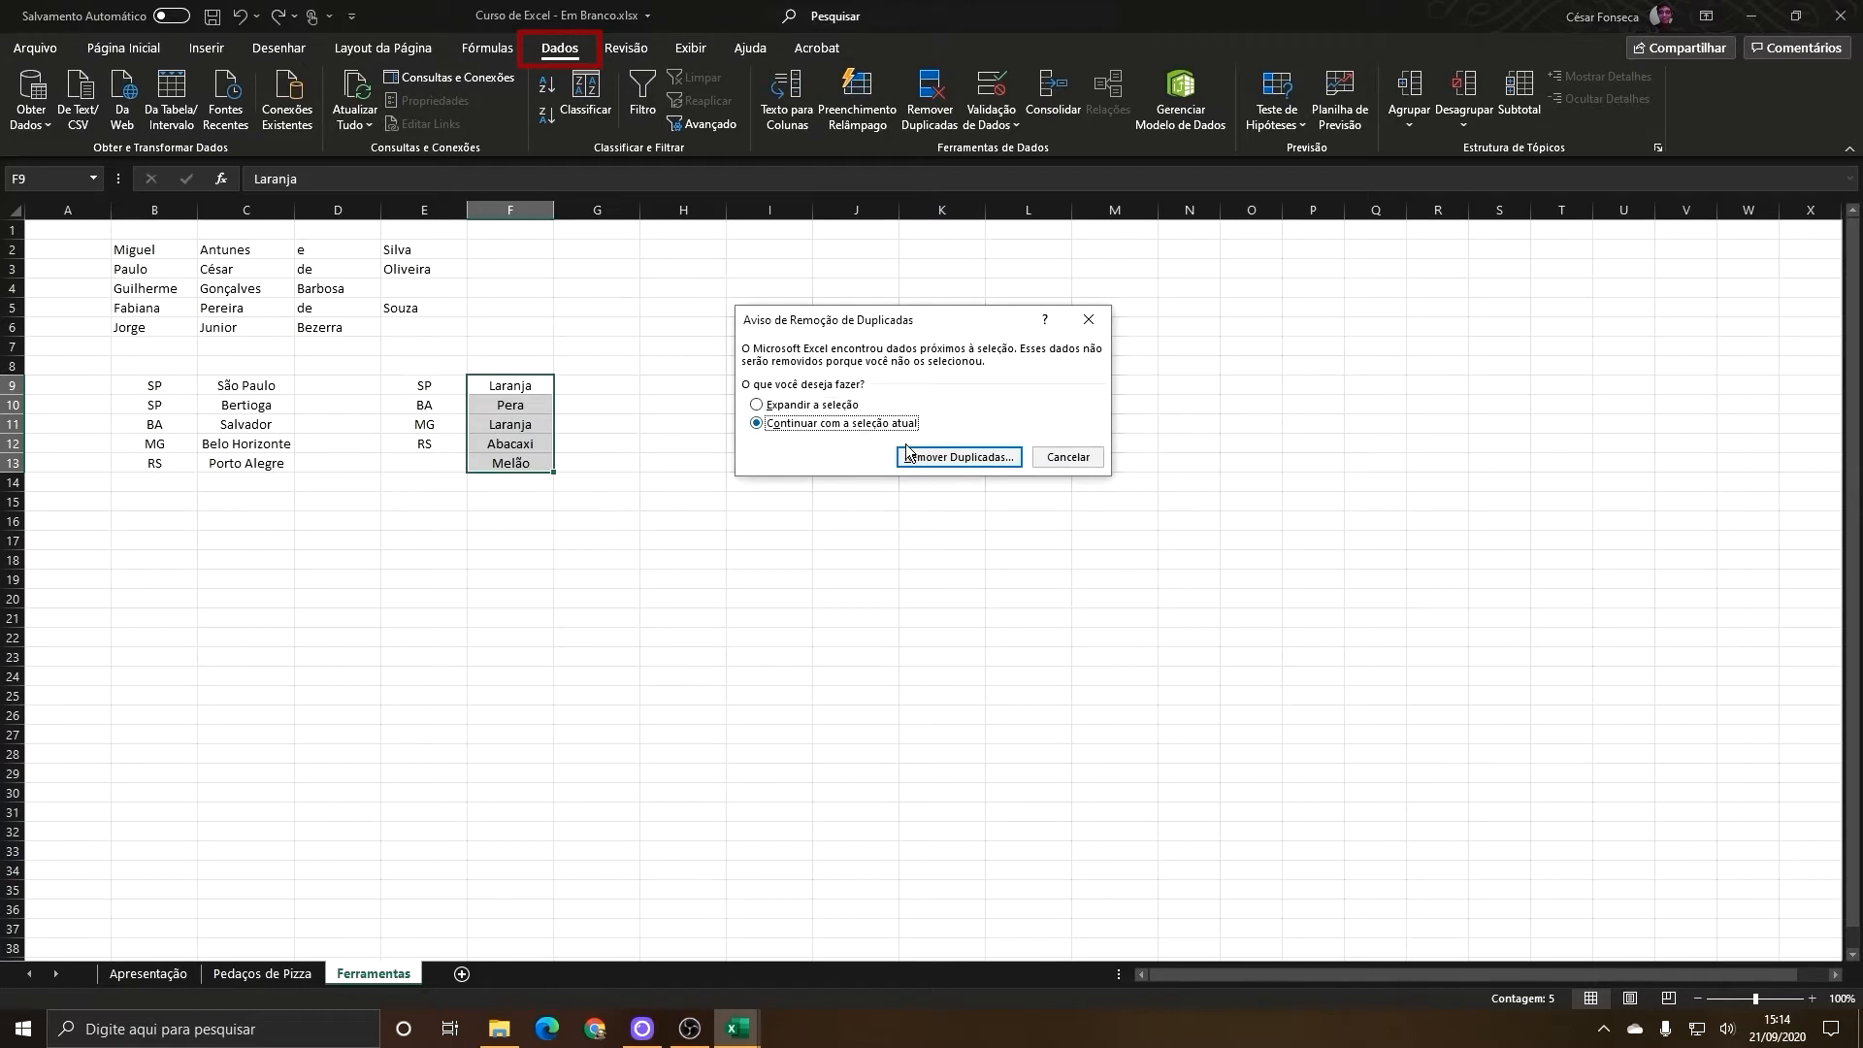
{"action": "left_click", "coordinate": [965, 467]}
{"action": "left_click", "coordinate": [1051, 510]}
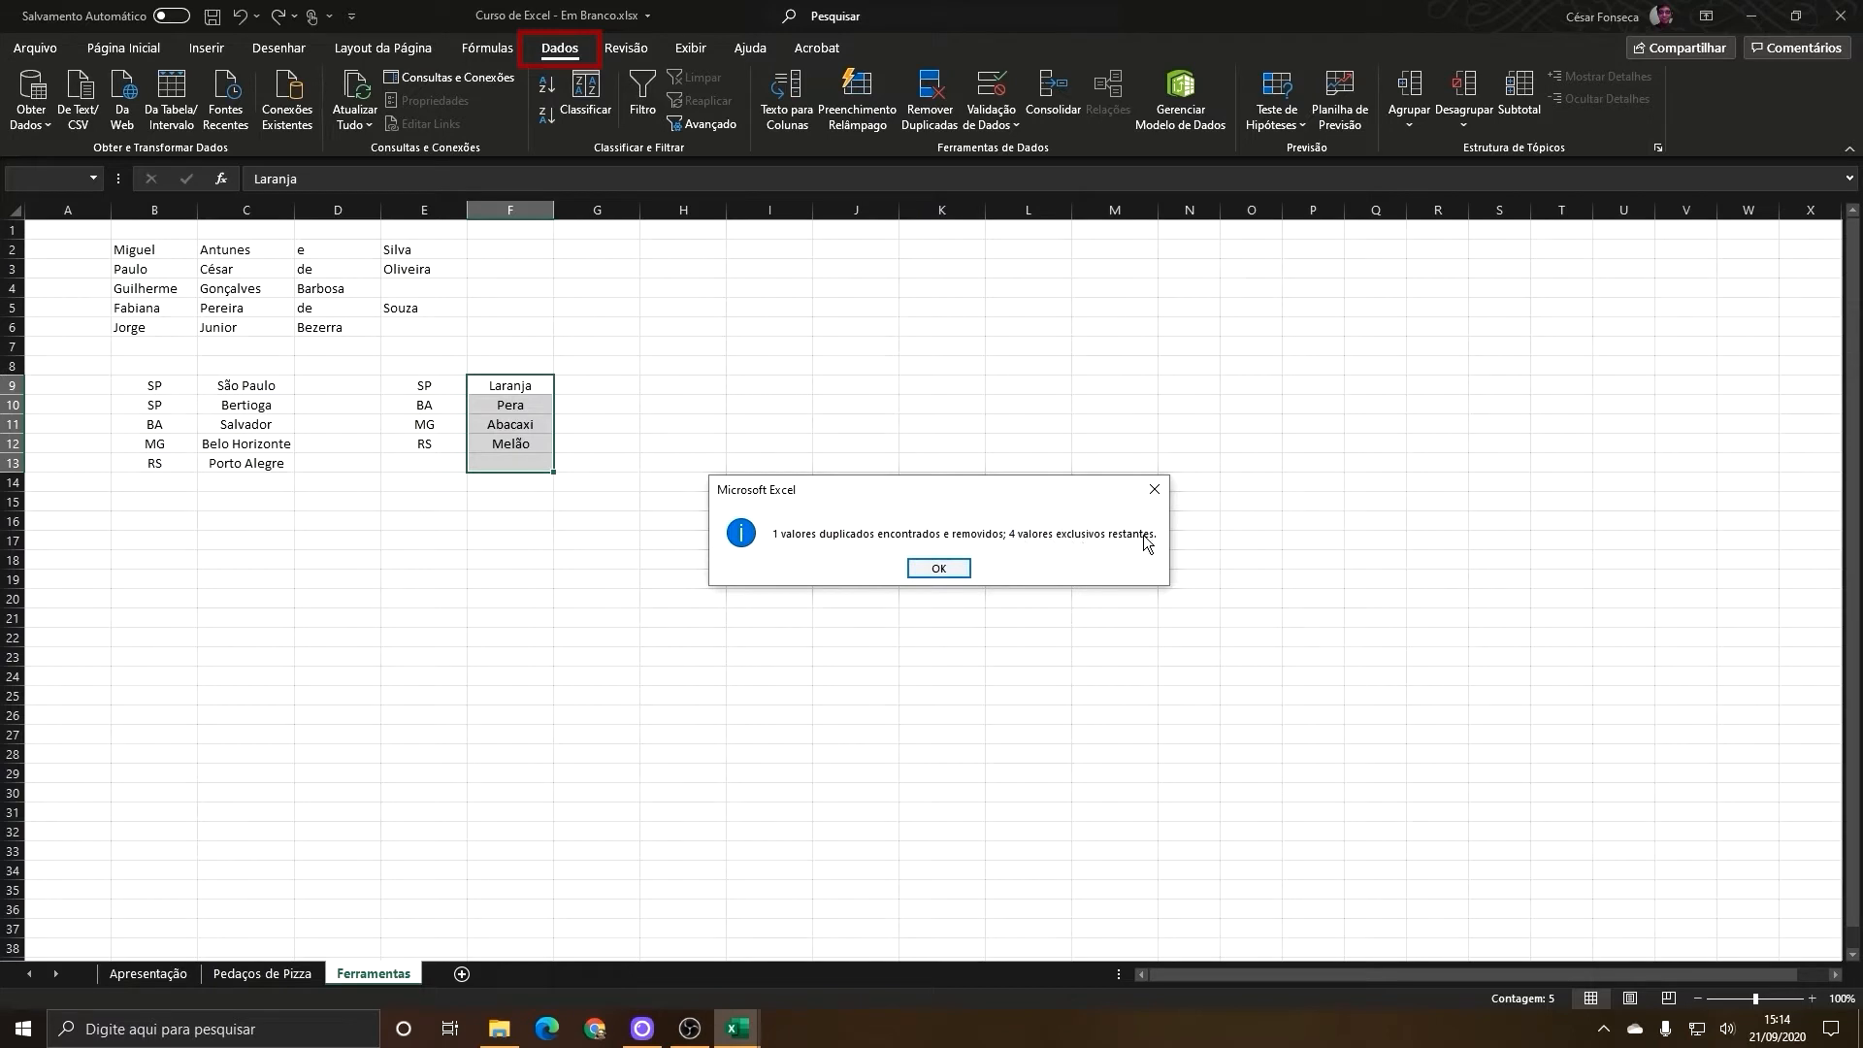
{"action": "left_click", "coordinate": [941, 568]}
{"action": "left_click_drag", "start_coordinate": [508, 442], "coordinate": [510, 463]}
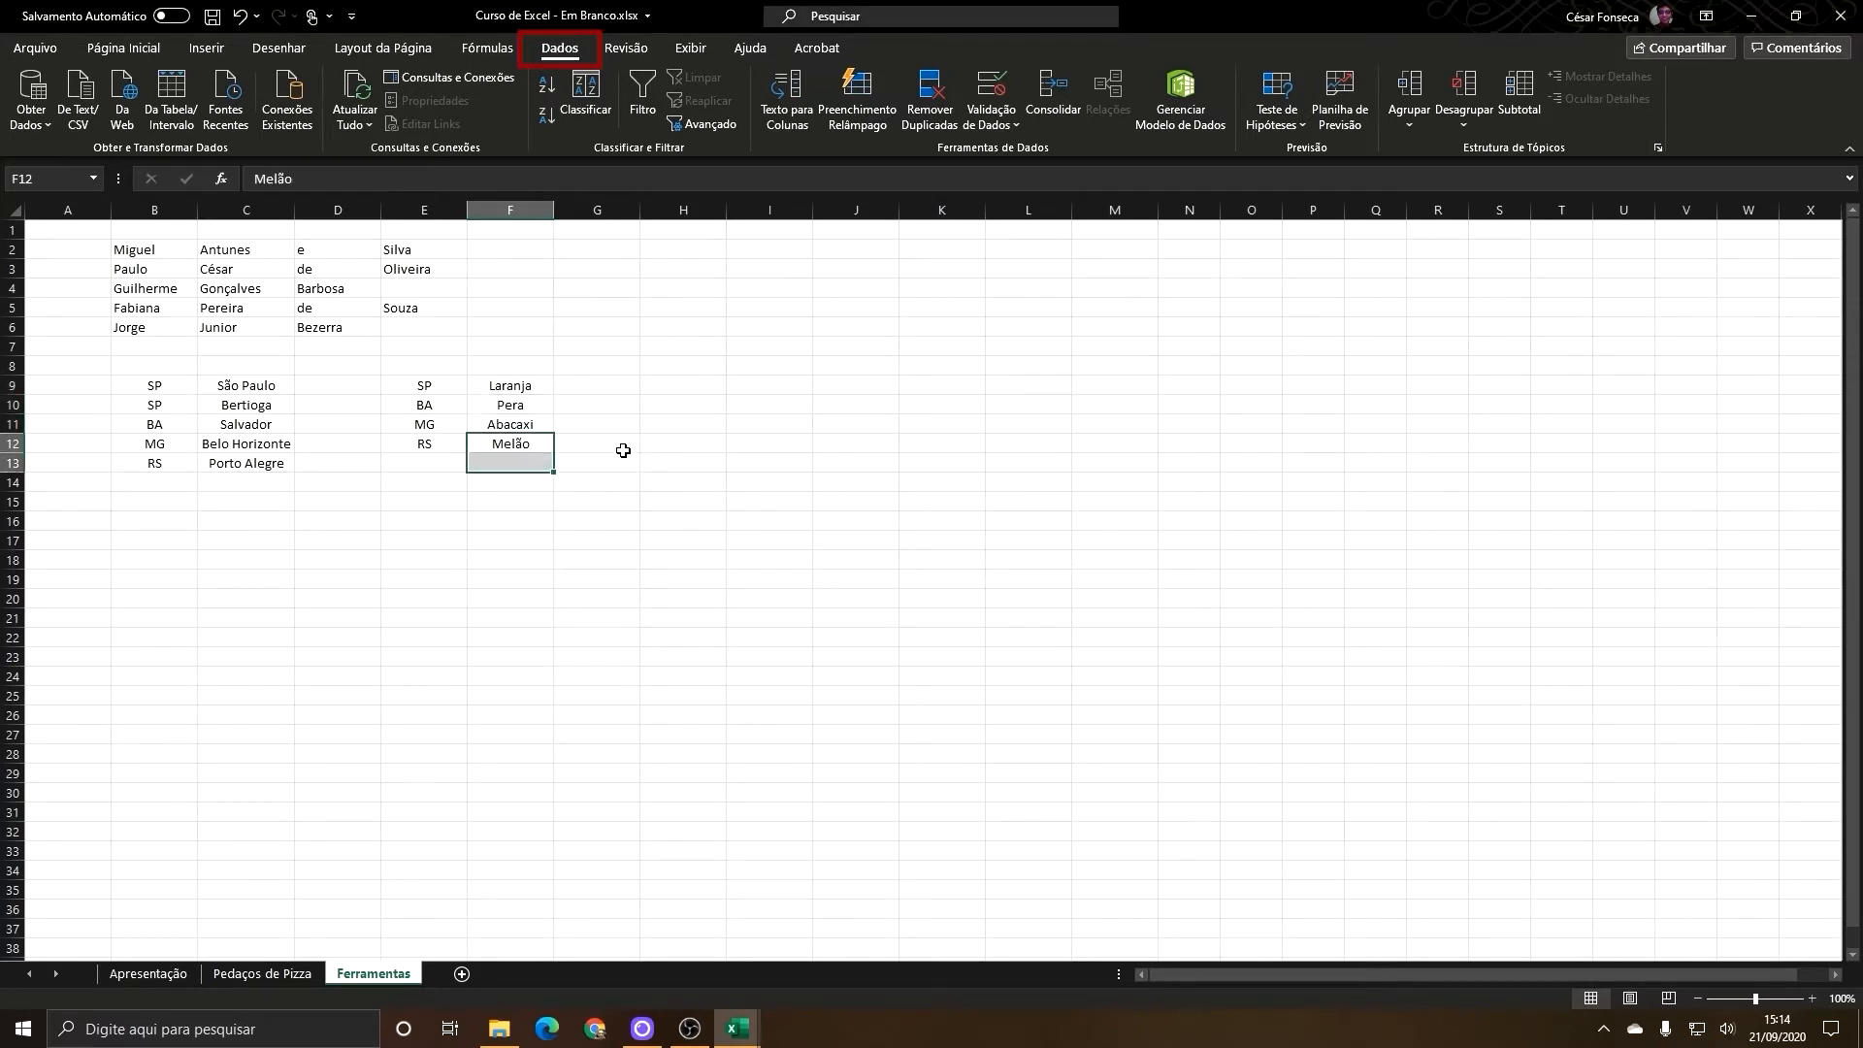
{"action": "left_click", "coordinate": [449, 470]}
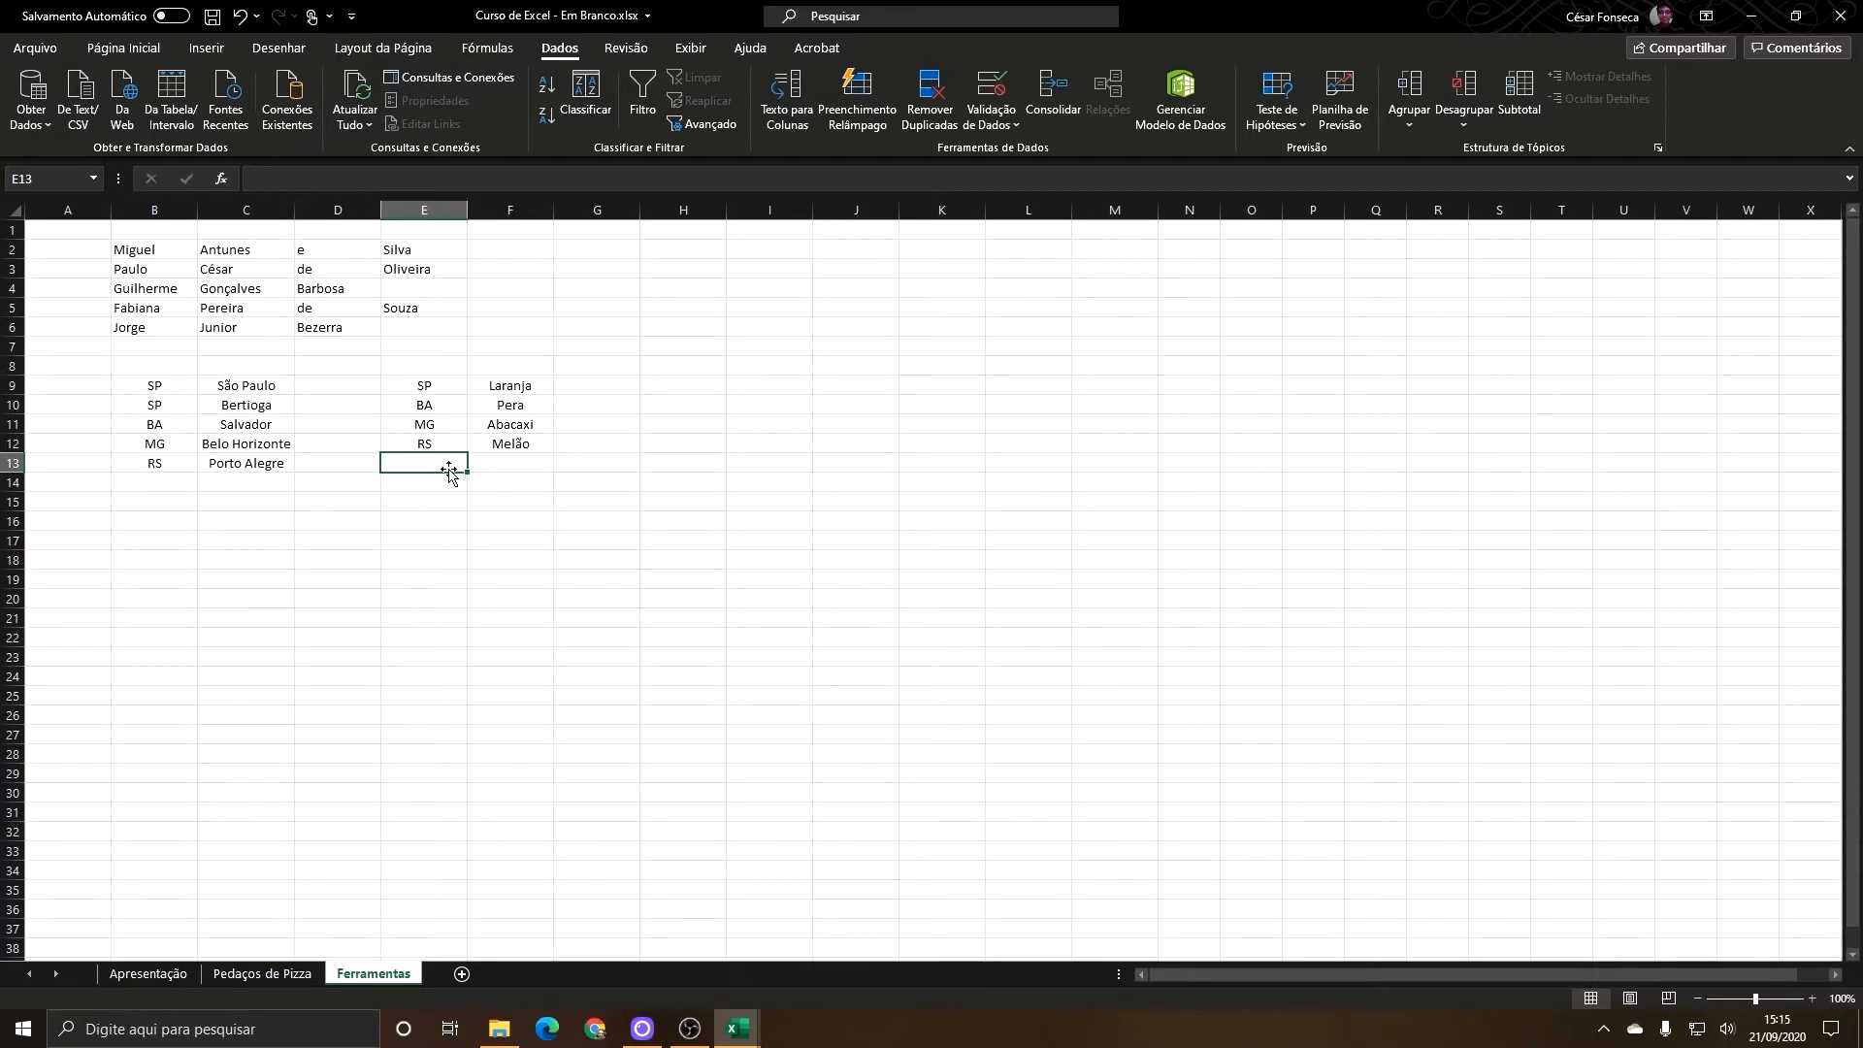
- Restrict E17 with a data validation Lista of Sim;Claro
{"action": "left_click", "coordinate": [449, 537]}
{"action": "left_click", "coordinate": [1012, 132]}
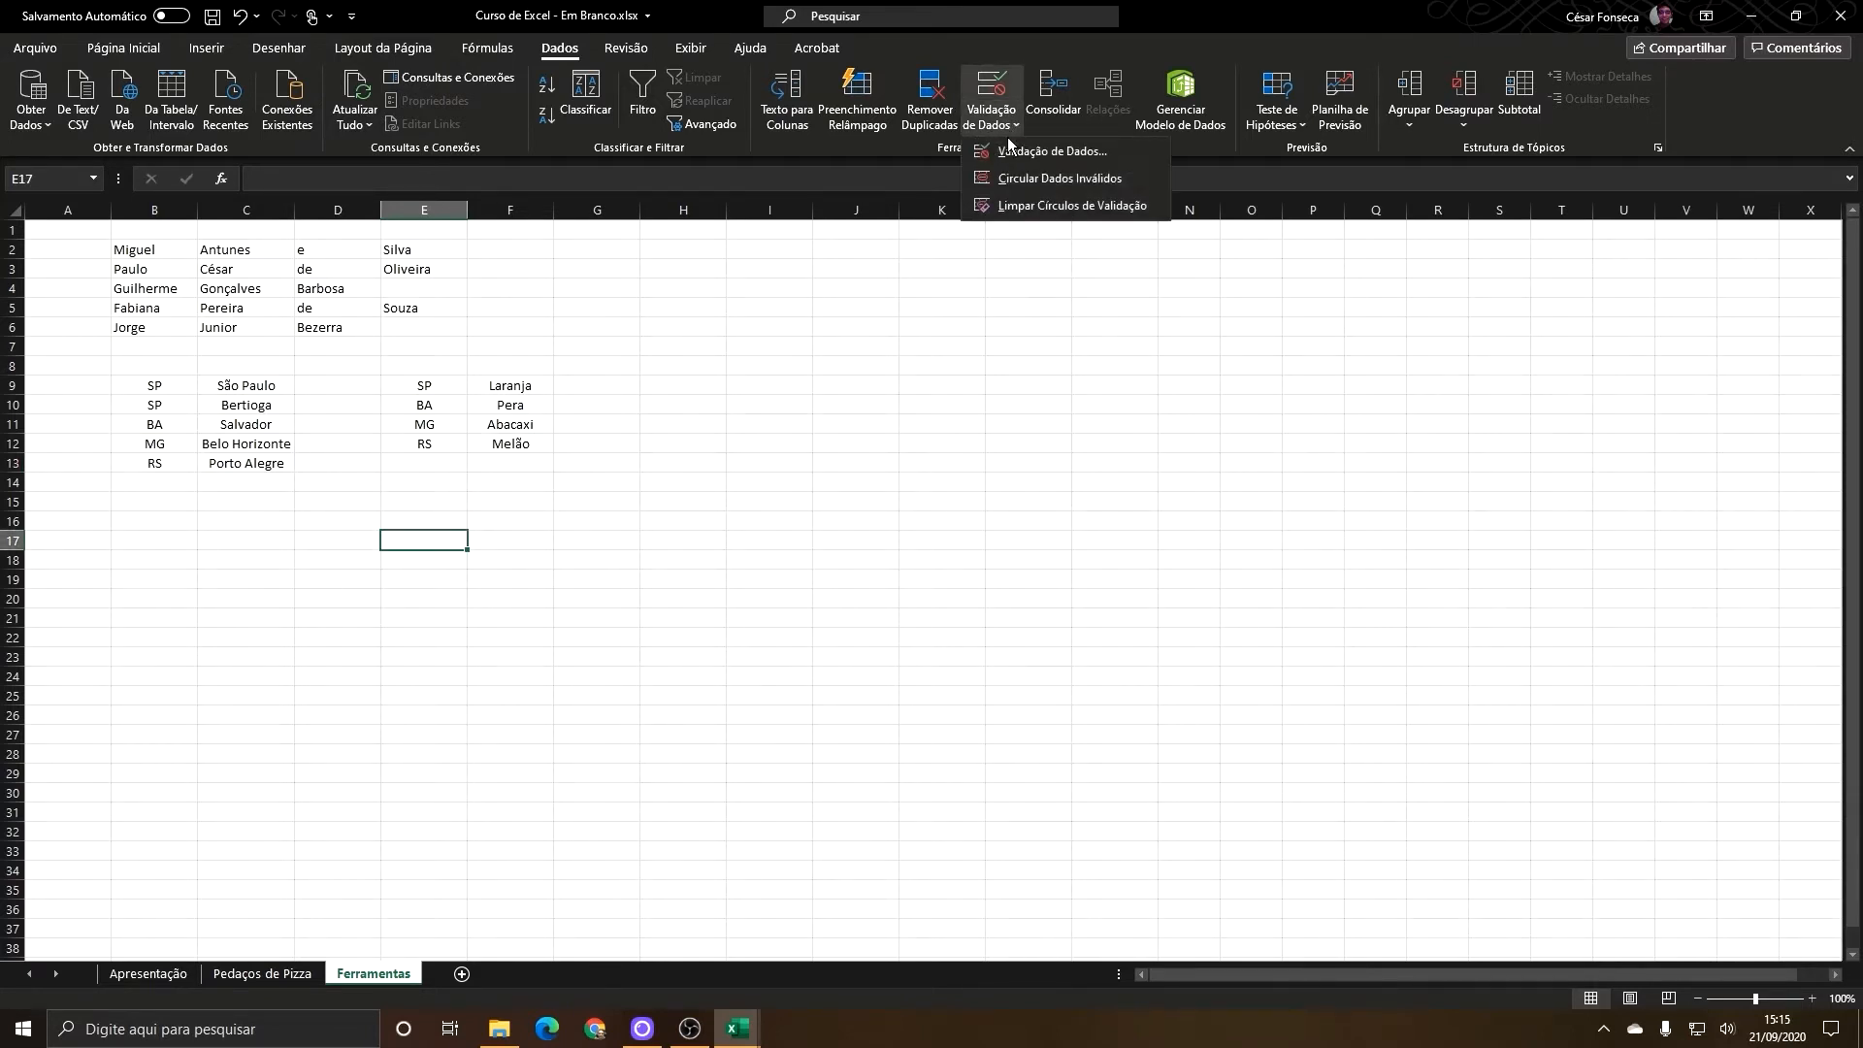
{"action": "left_click", "coordinate": [1075, 151]}
{"action": "left_click", "coordinate": [844, 349]}
{"action": "left_click", "coordinate": [792, 406]}
{"action": "left_click", "coordinate": [807, 427]}
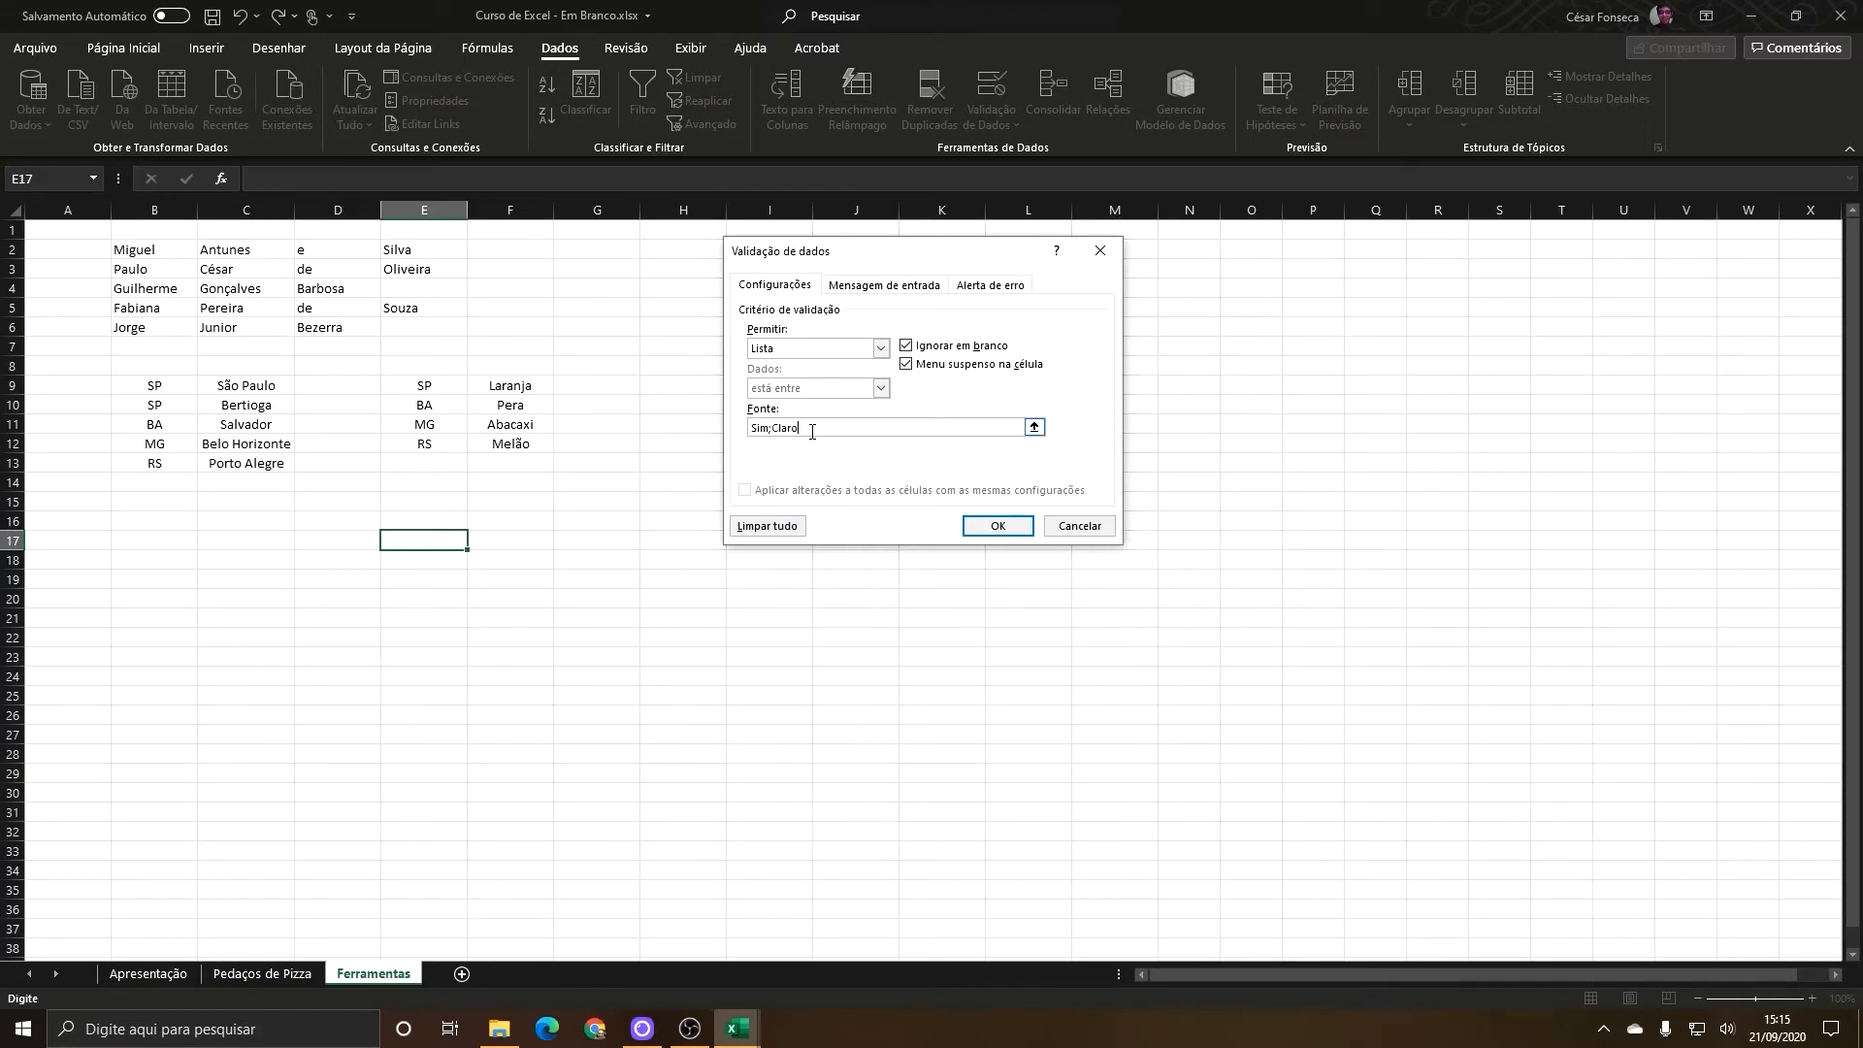
{"action": "key", "text": "Return"}
- Merge B17:D17, enter the question 'Já deixou o seu like?', and answer Claro in E17
{"action": "left_click_drag", "start_coordinate": [166, 540], "coordinate": [333, 540]}
{"action": "scroll", "coordinate": [467, 117], "scroll_direction": "up", "scroll_amount": 5}
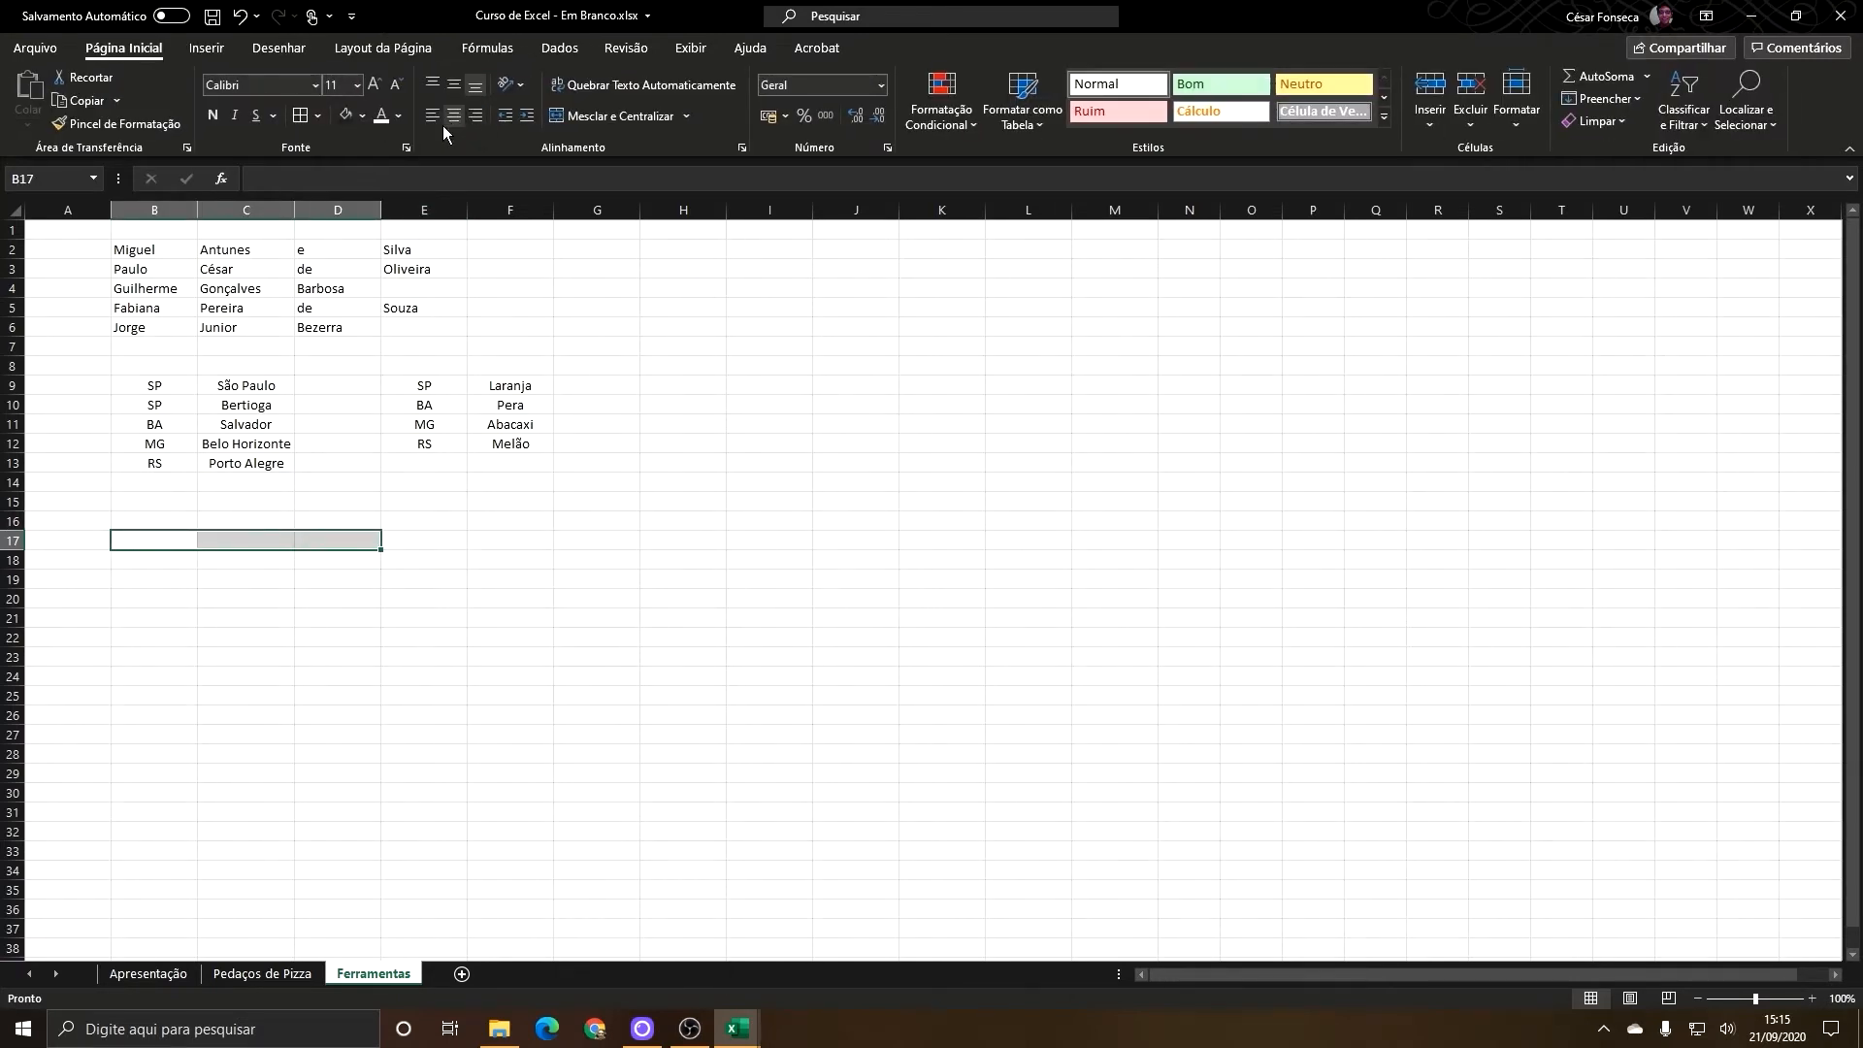
{"action": "left_click", "coordinate": [578, 119]}
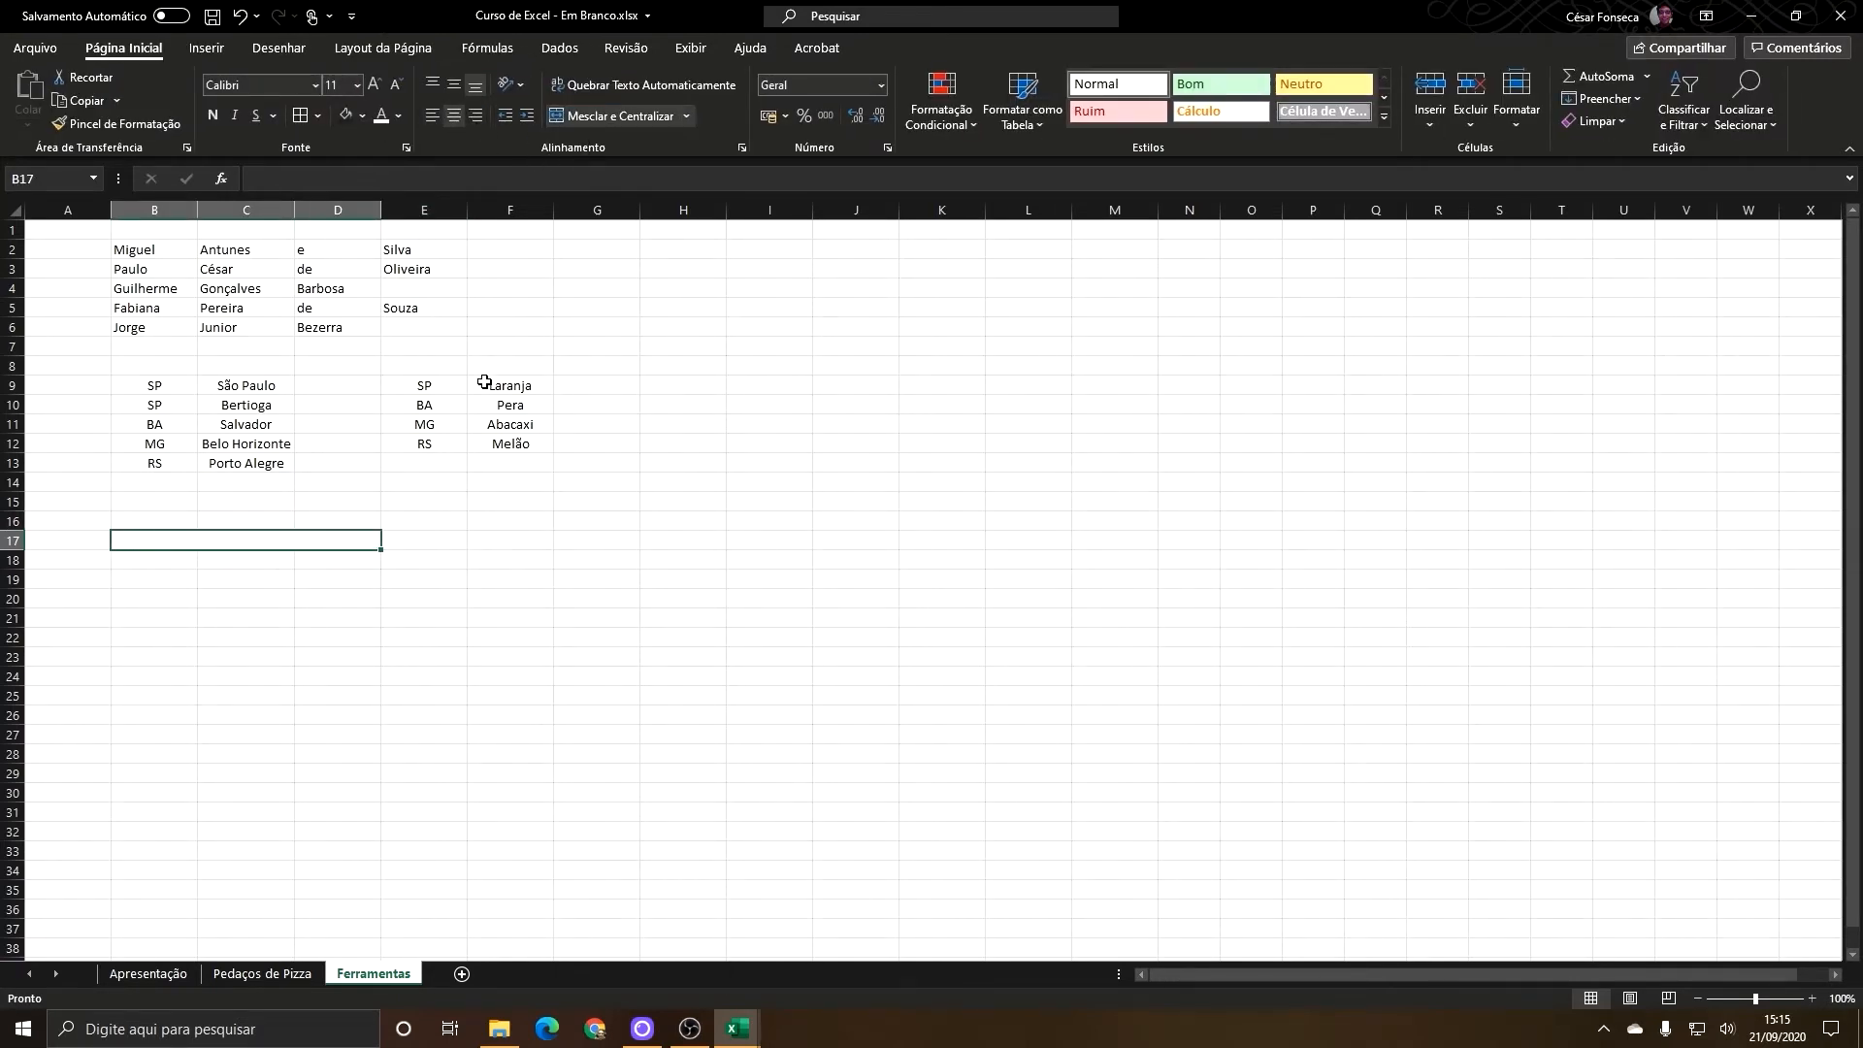
{"action": "type", "text": "Já deixou o seu like?"}
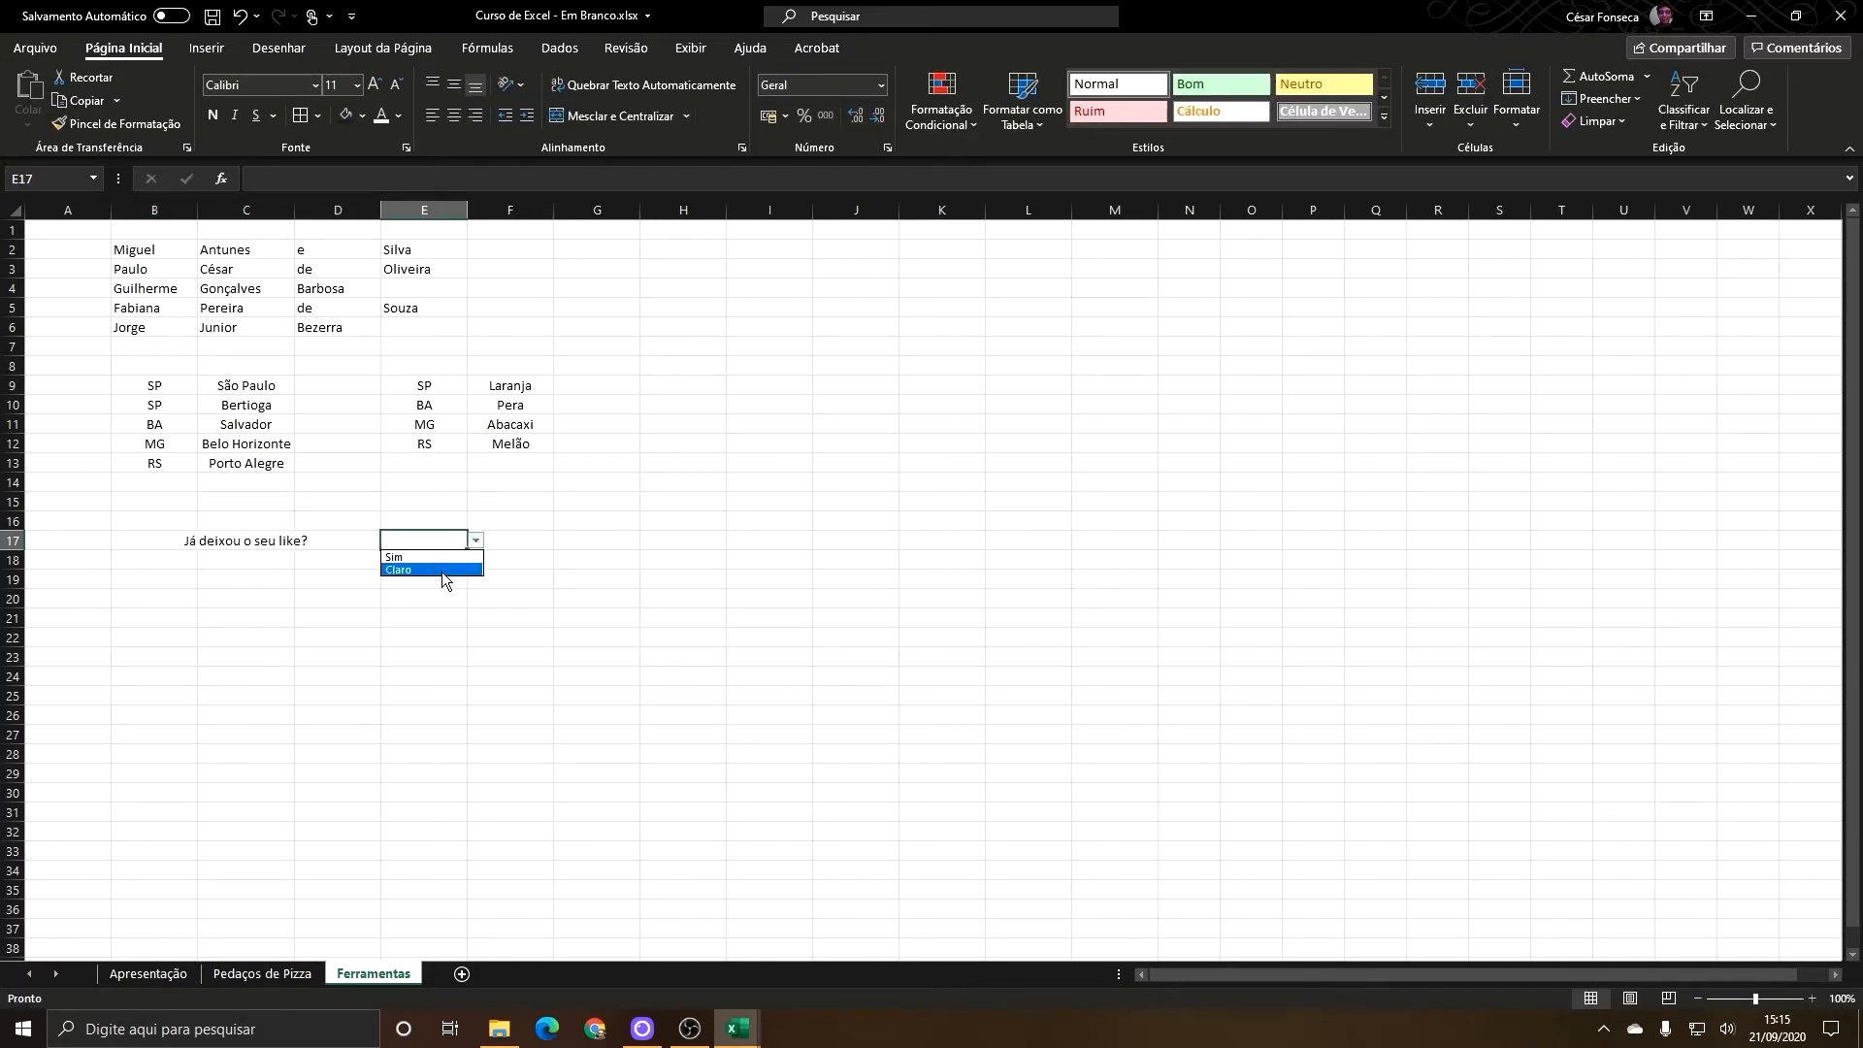
{"action": "left_click", "coordinate": [442, 570]}
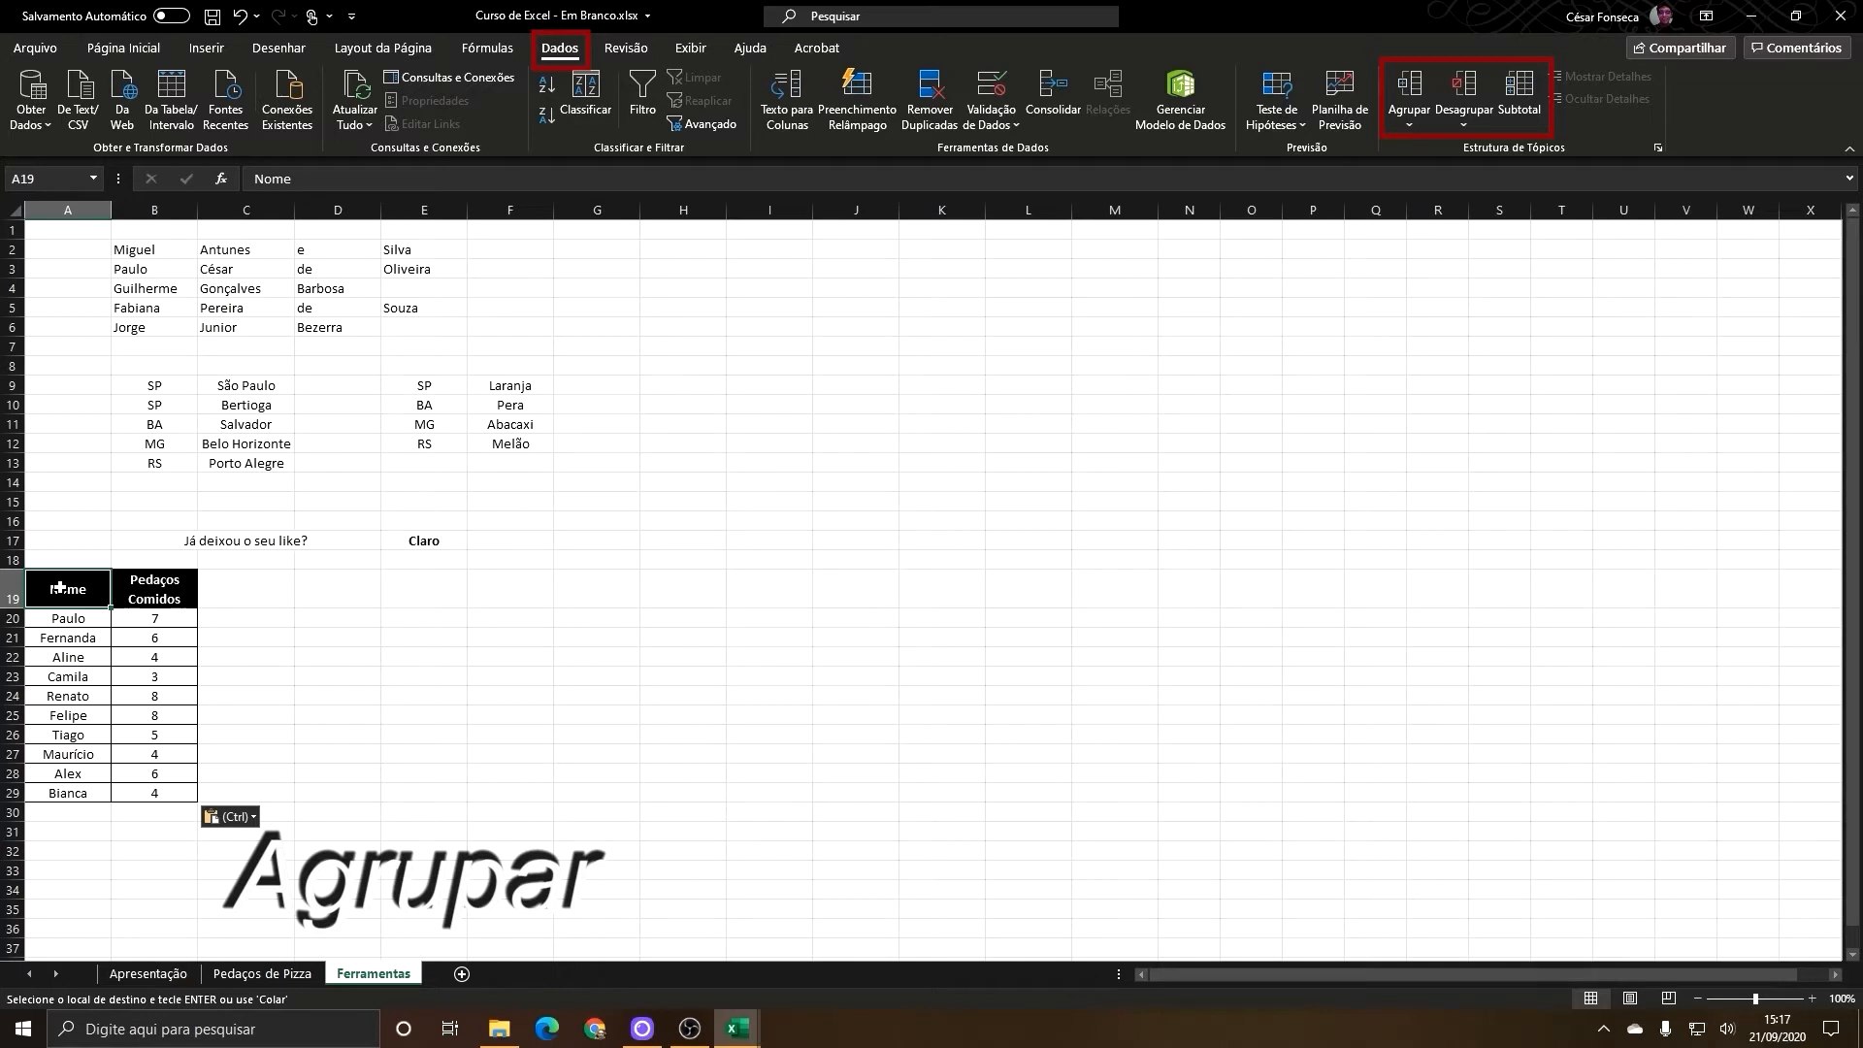
- Group the pizza table rows and add per-name Soma subtotals of Pedaços Comidos
{"action": "key", "text": "ctrl+t"}
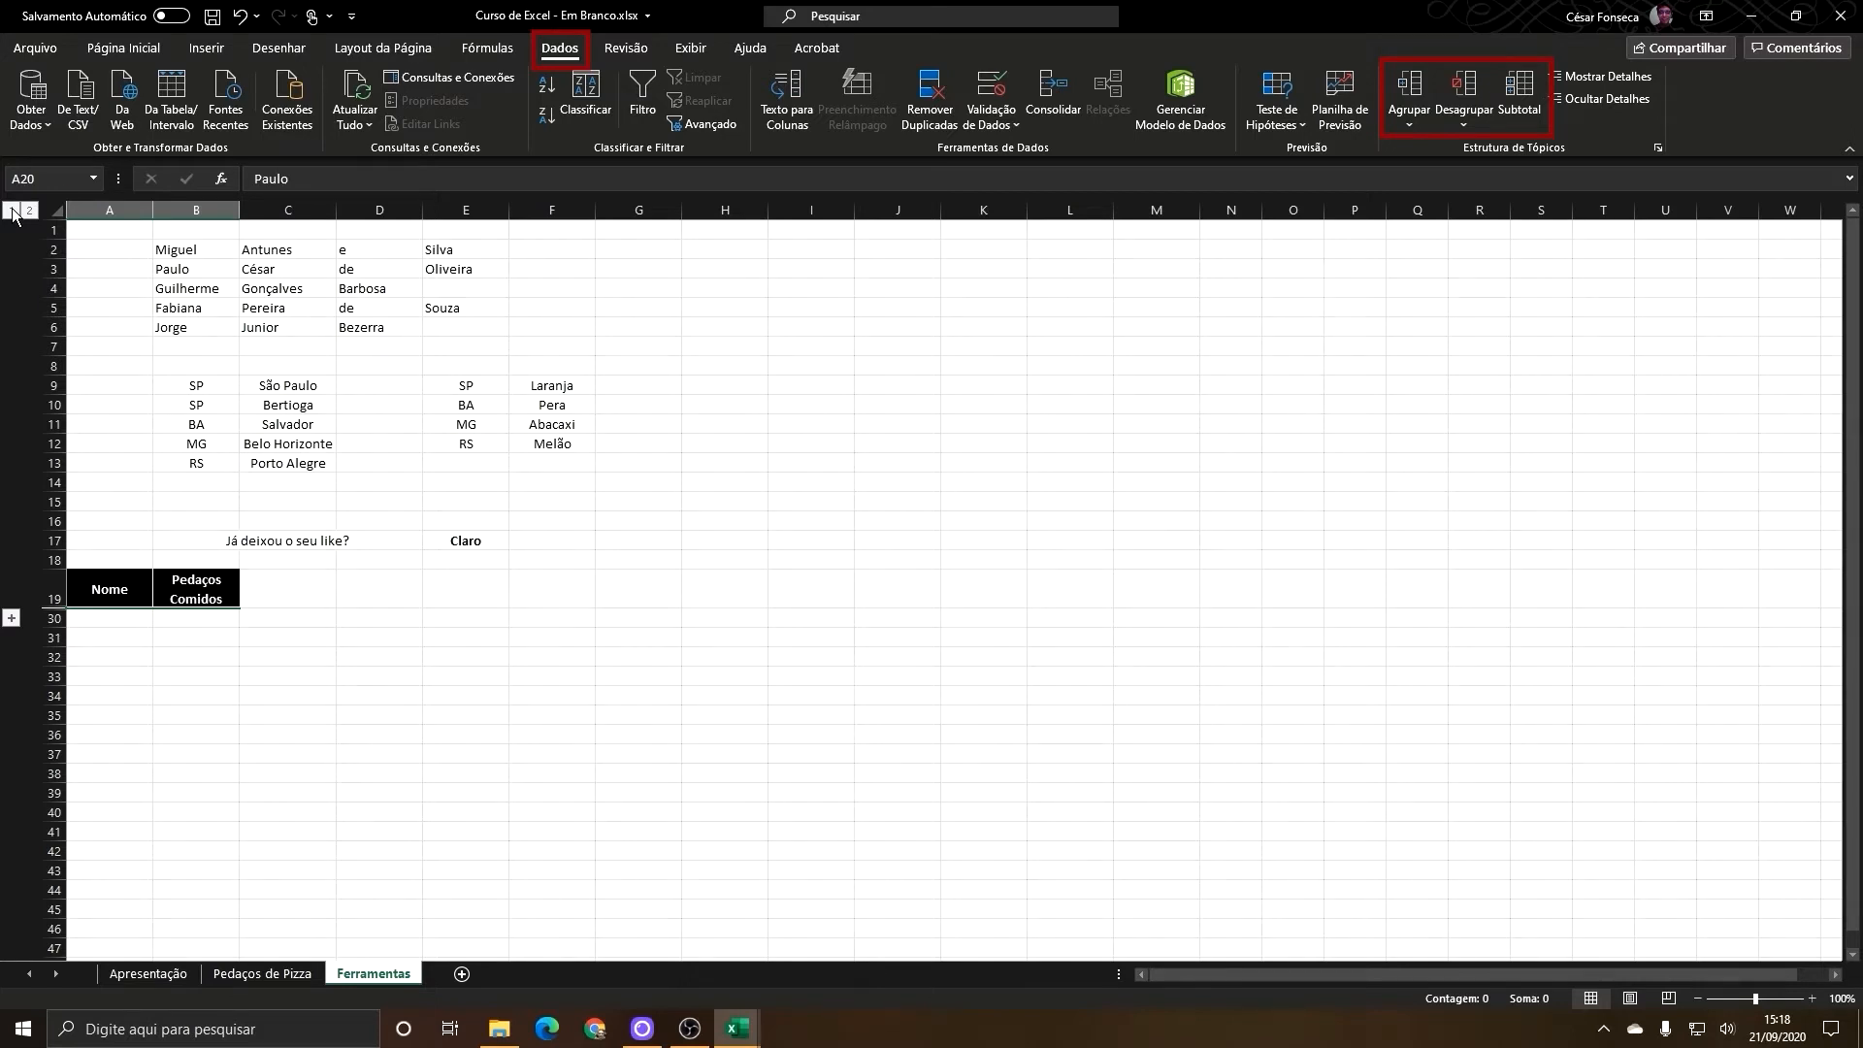
{"action": "left_click", "coordinate": [29, 209]}
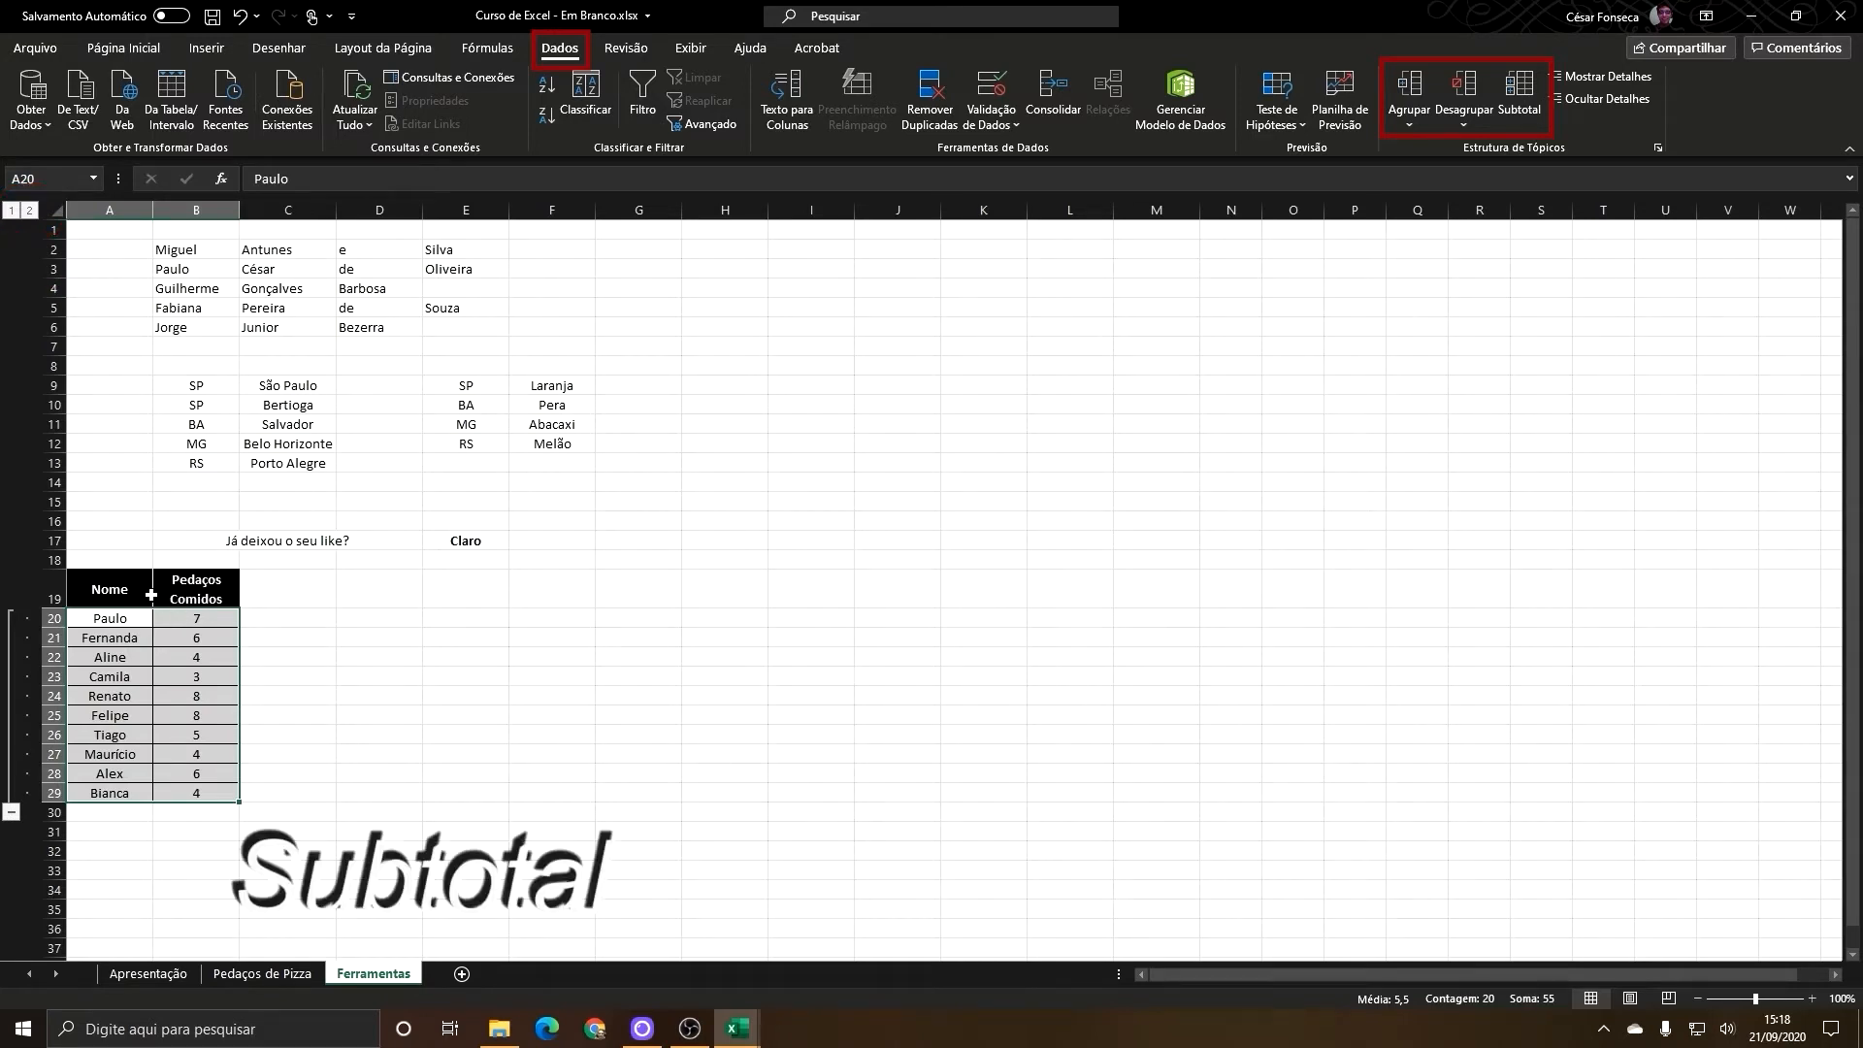
{"action": "left_click", "coordinate": [1519, 97]}
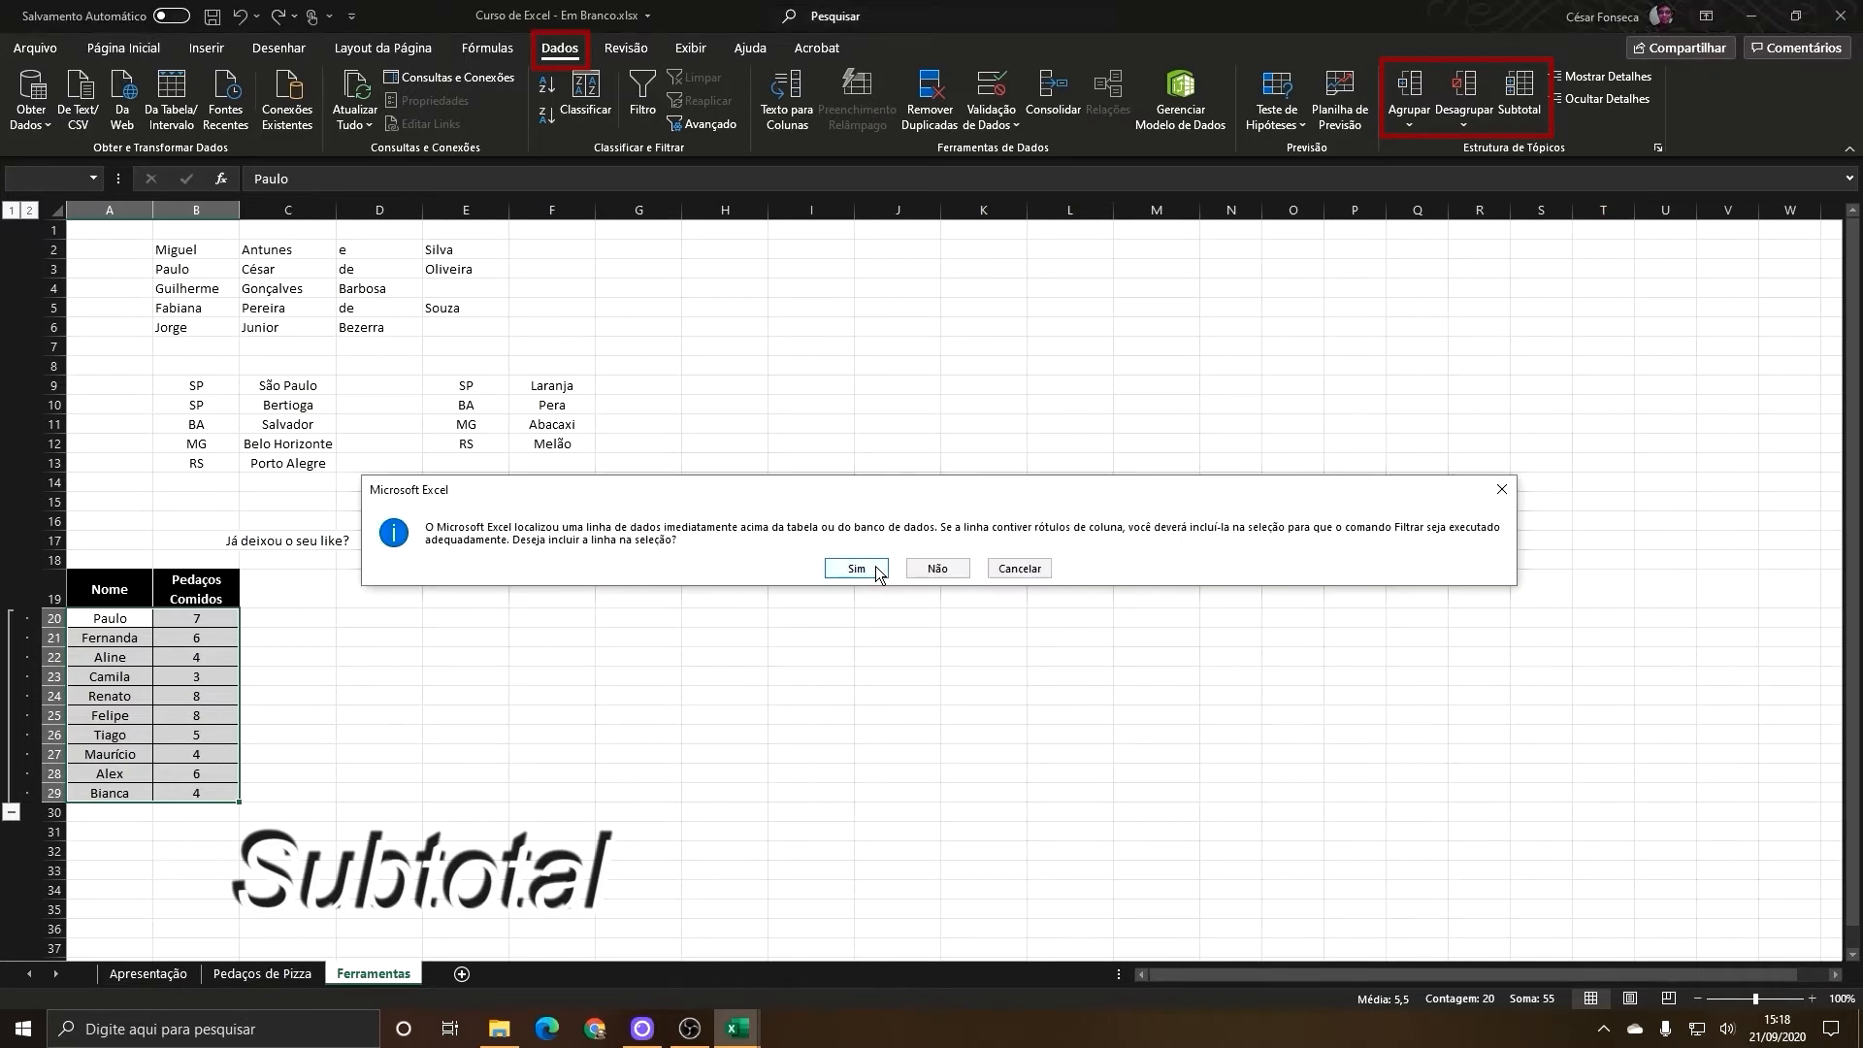
{"action": "left_click", "coordinate": [873, 573]}
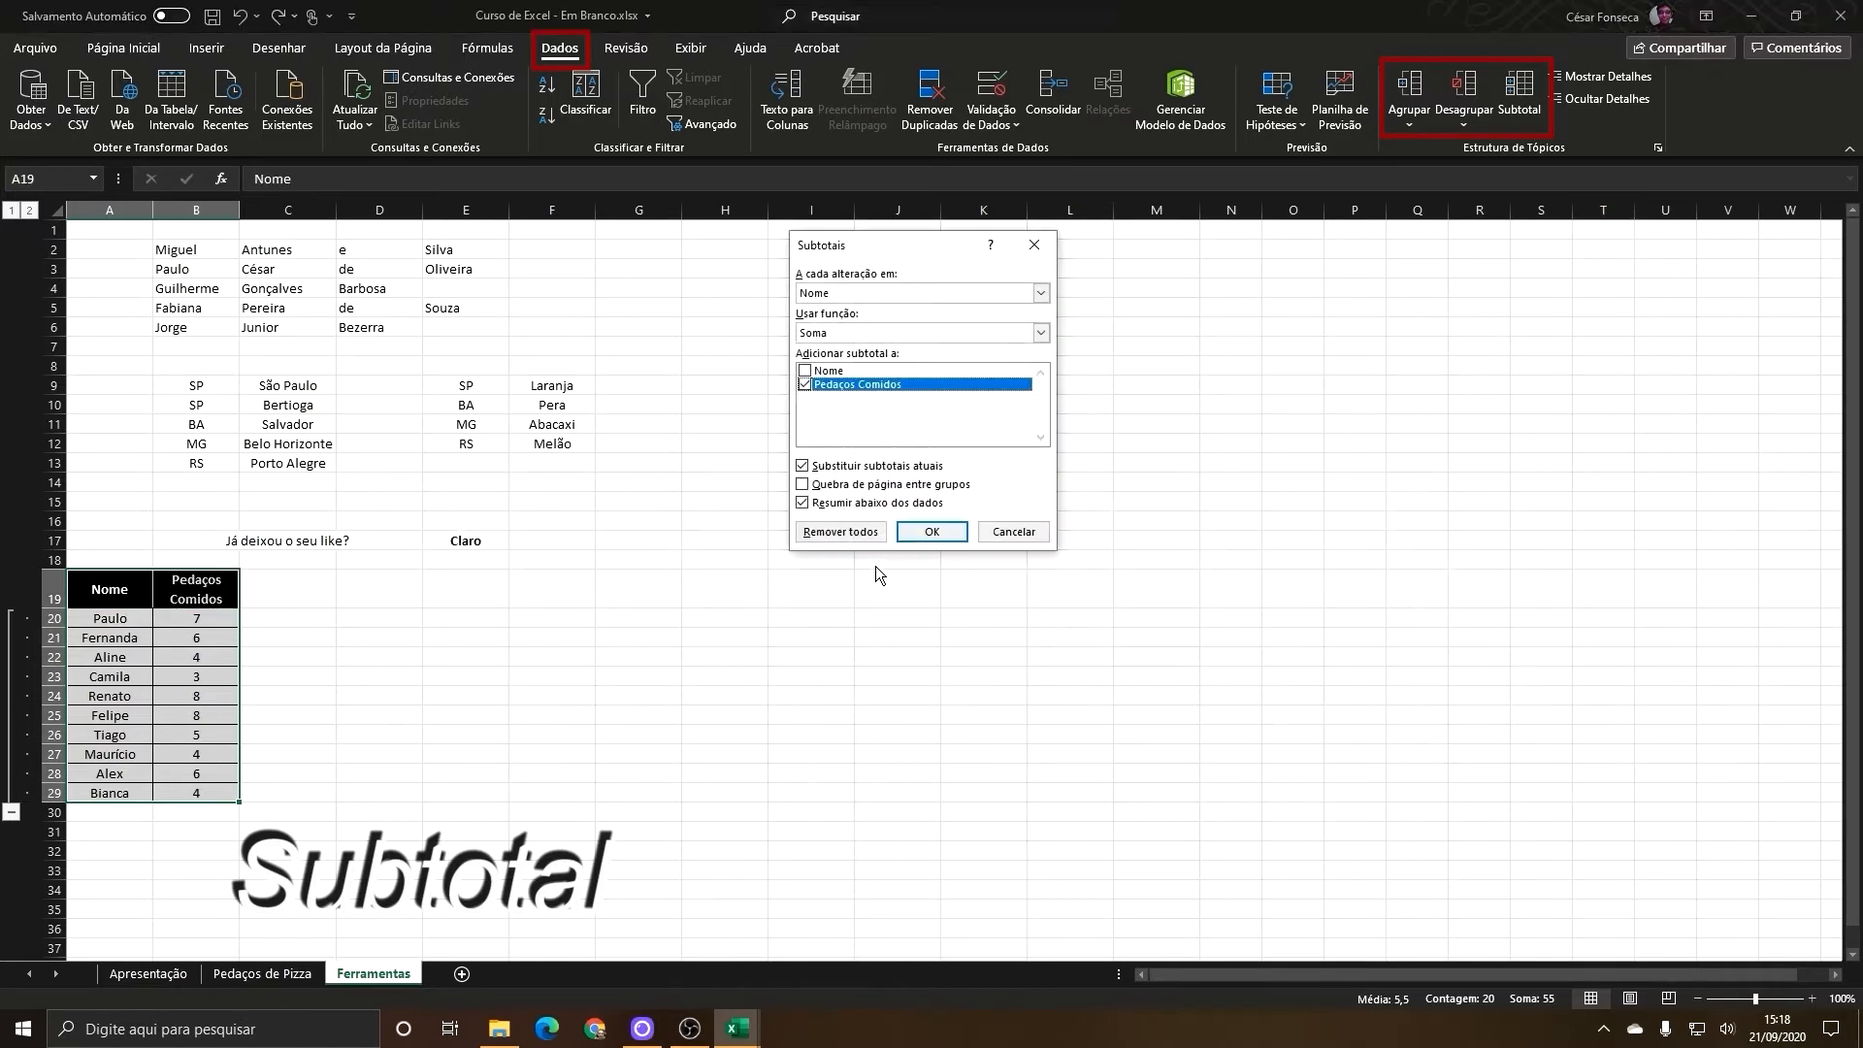
{"action": "left_click", "coordinate": [931, 532]}
- Review the inserted subtotal rows, Paulo's SUBTOTAL formula, and the Total Geral of 55
{"action": "scroll", "coordinate": [264, 695], "scroll_direction": "down", "scroll_amount": 3}
{"action": "left_click", "coordinate": [165, 716]}
{"action": "left_click", "coordinate": [146, 463]}
{"action": "left_click", "coordinate": [215, 463]}
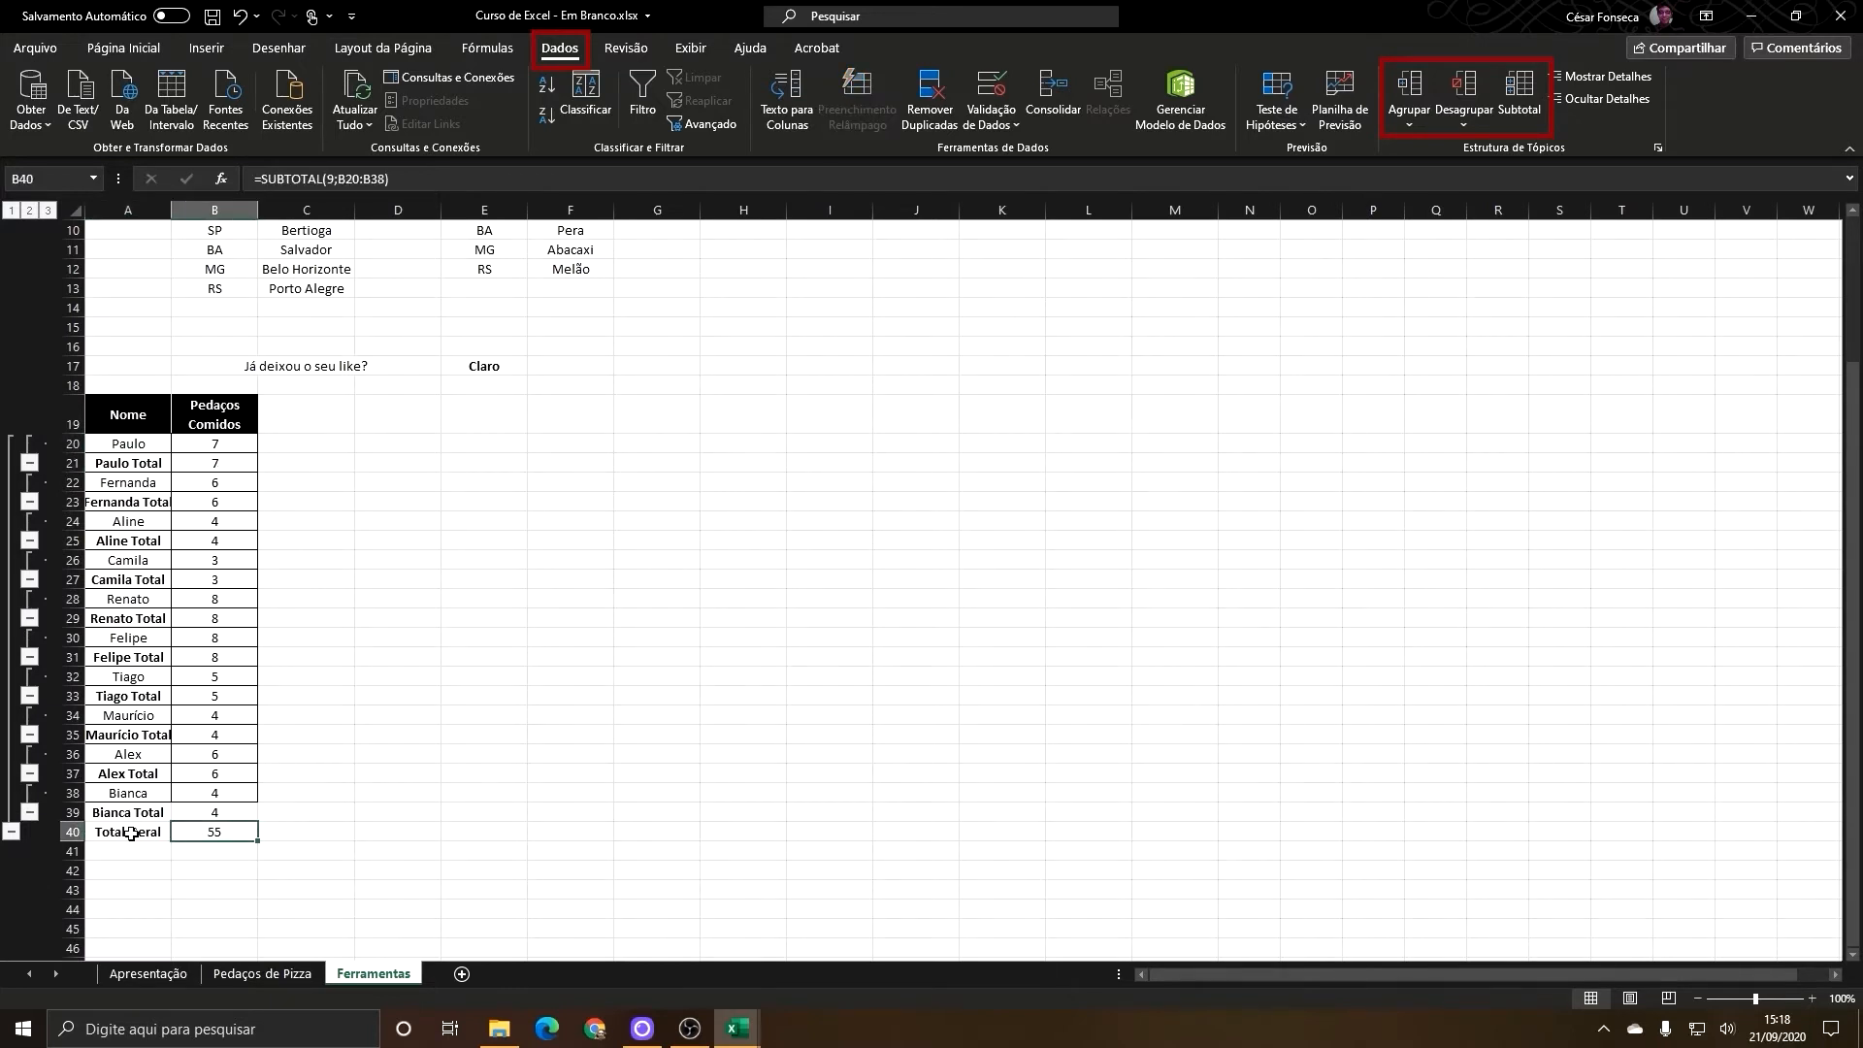
{"action": "left_click_drag", "start_coordinate": [131, 832], "coordinate": [204, 832]}
{"action": "left_click_drag", "start_coordinate": [128, 417], "coordinate": [218, 832]}
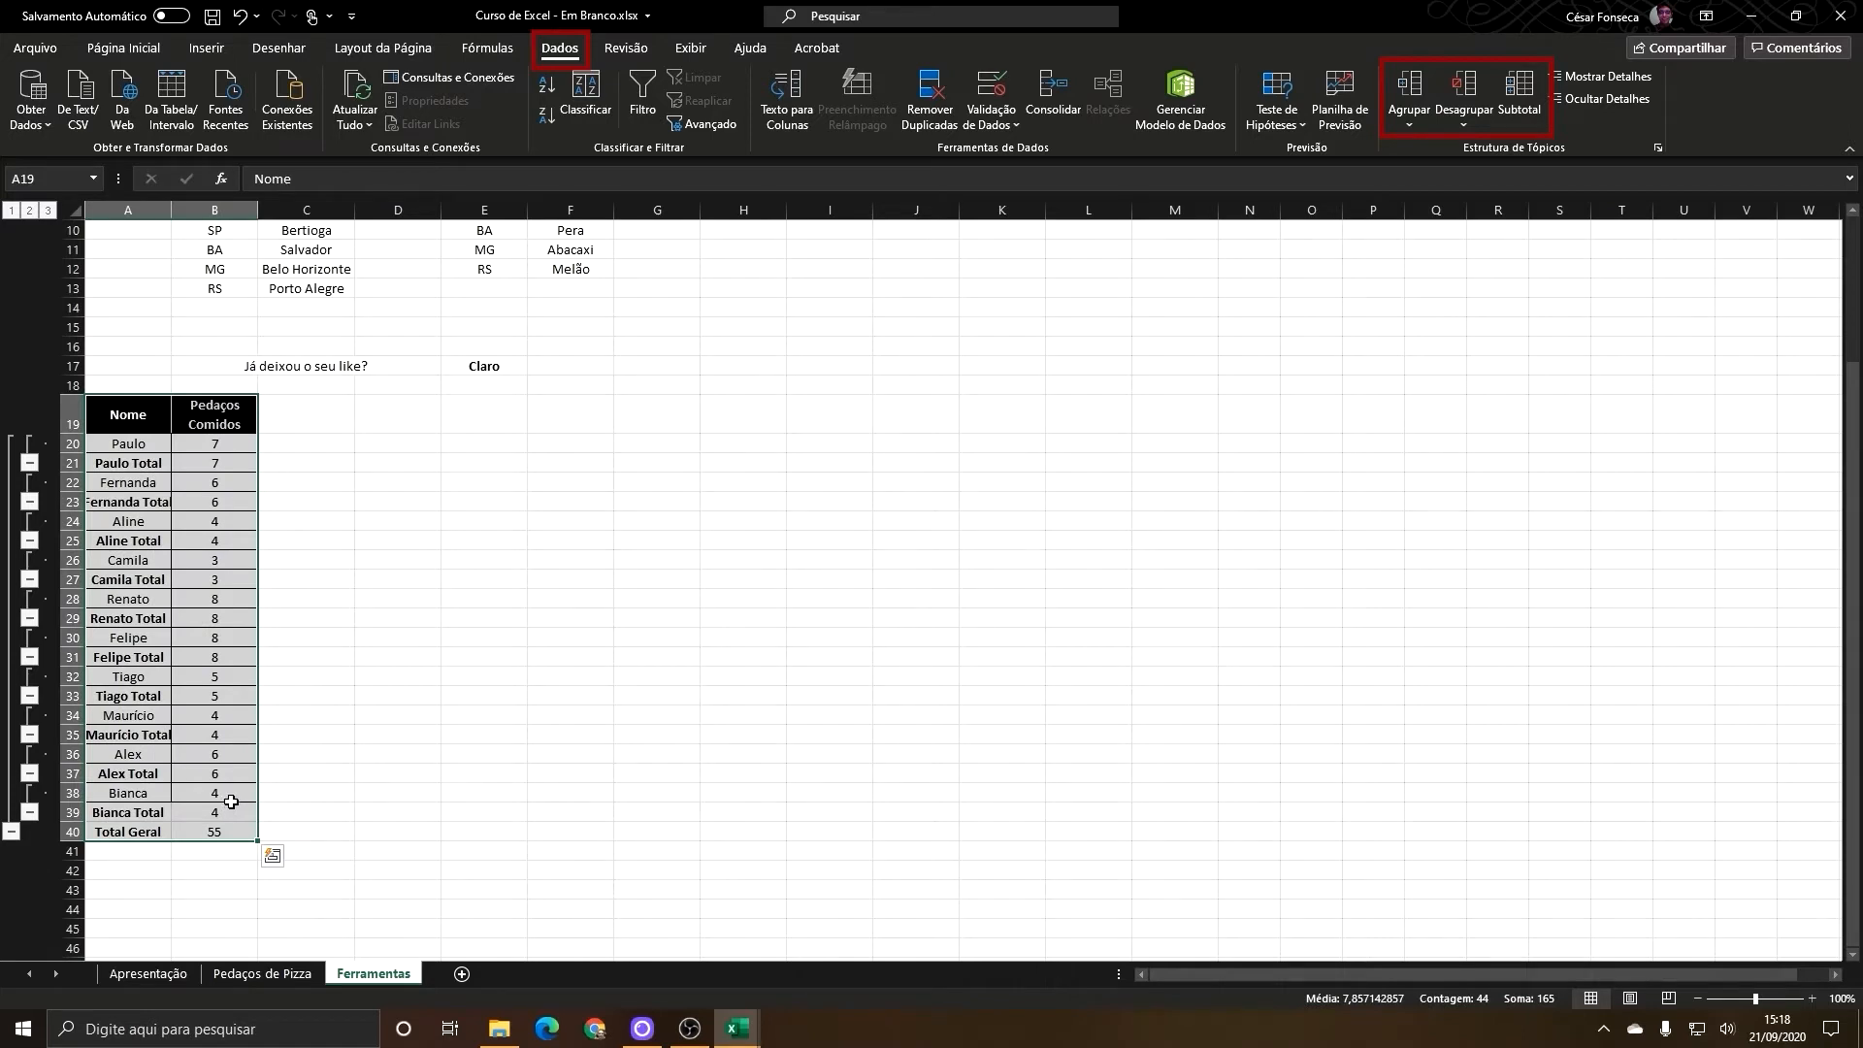
{"action": "scroll", "coordinate": [368, 752], "scroll_direction": "up", "scroll_amount": 3}
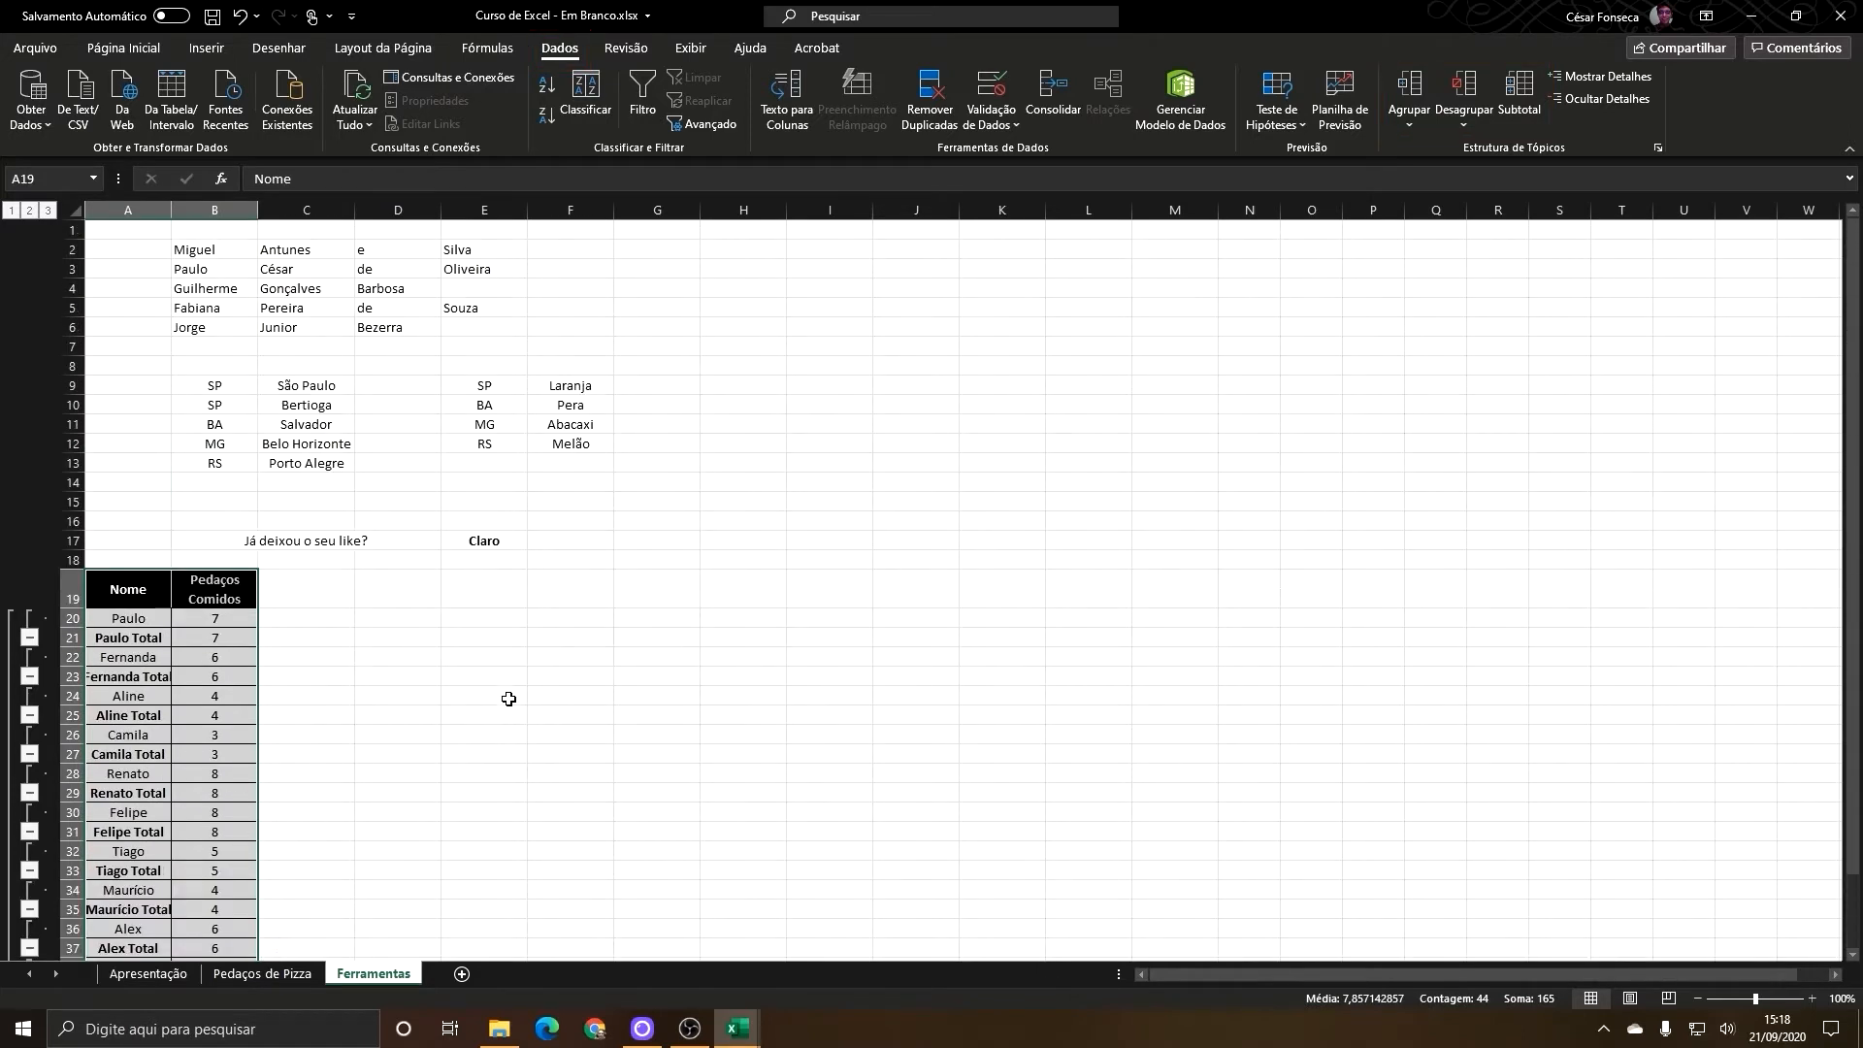
- Freeze panes at B8 so rows 1–7 stay fixed, check by scrolling, then go to Pedaços de Pizza
{"action": "left_click", "coordinate": [691, 47]}
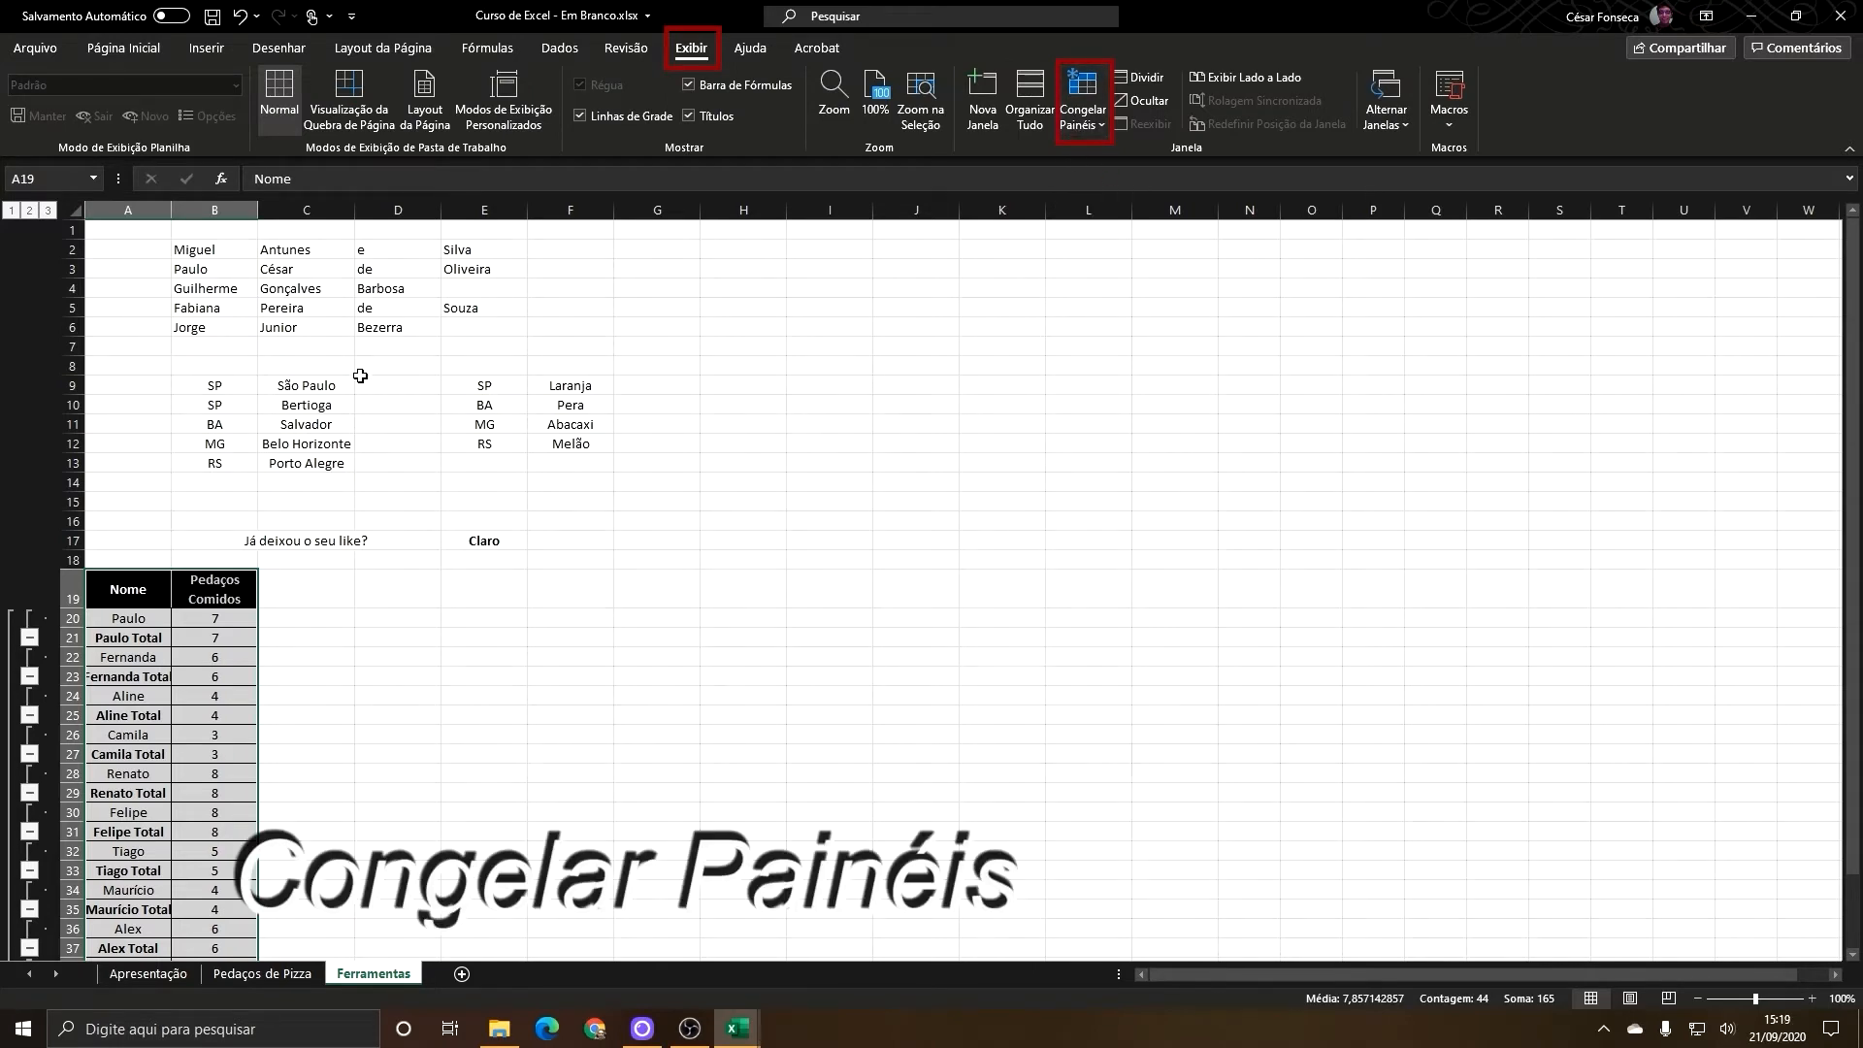
{"action": "left_click", "coordinate": [213, 368]}
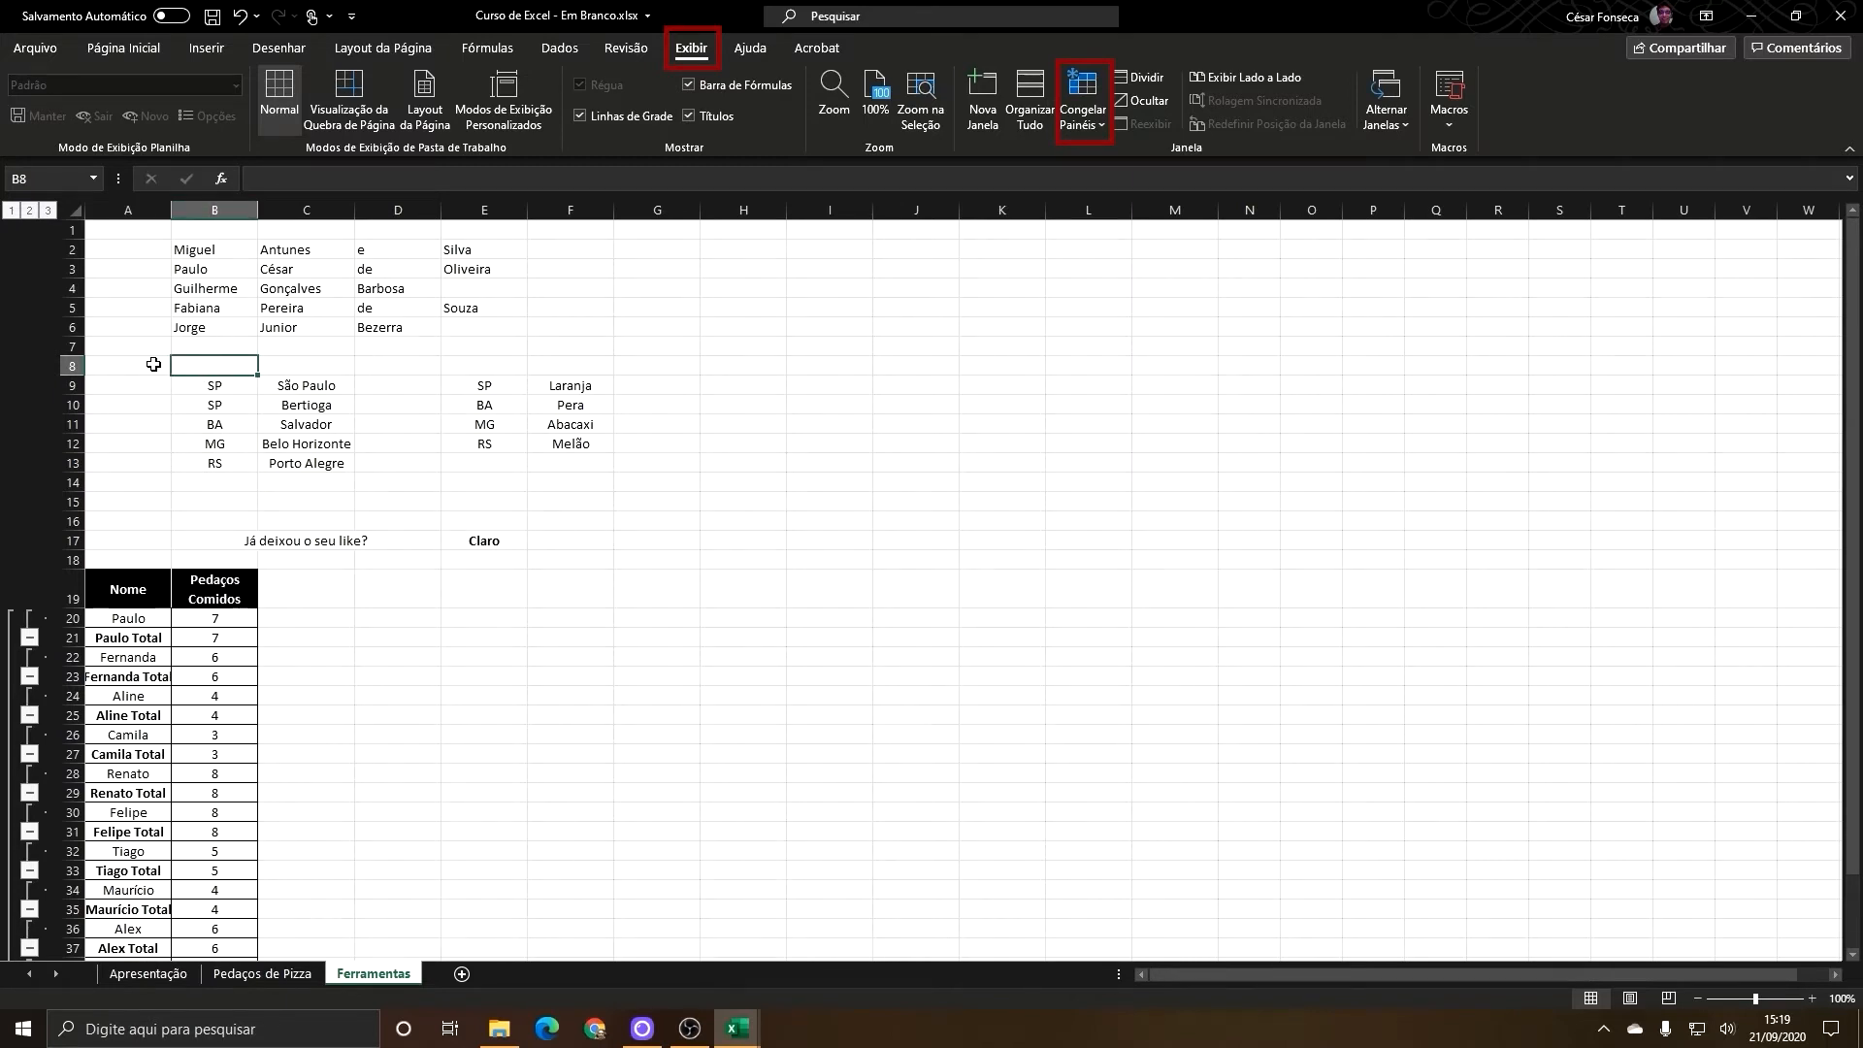
{"action": "left_click", "coordinate": [1083, 109]}
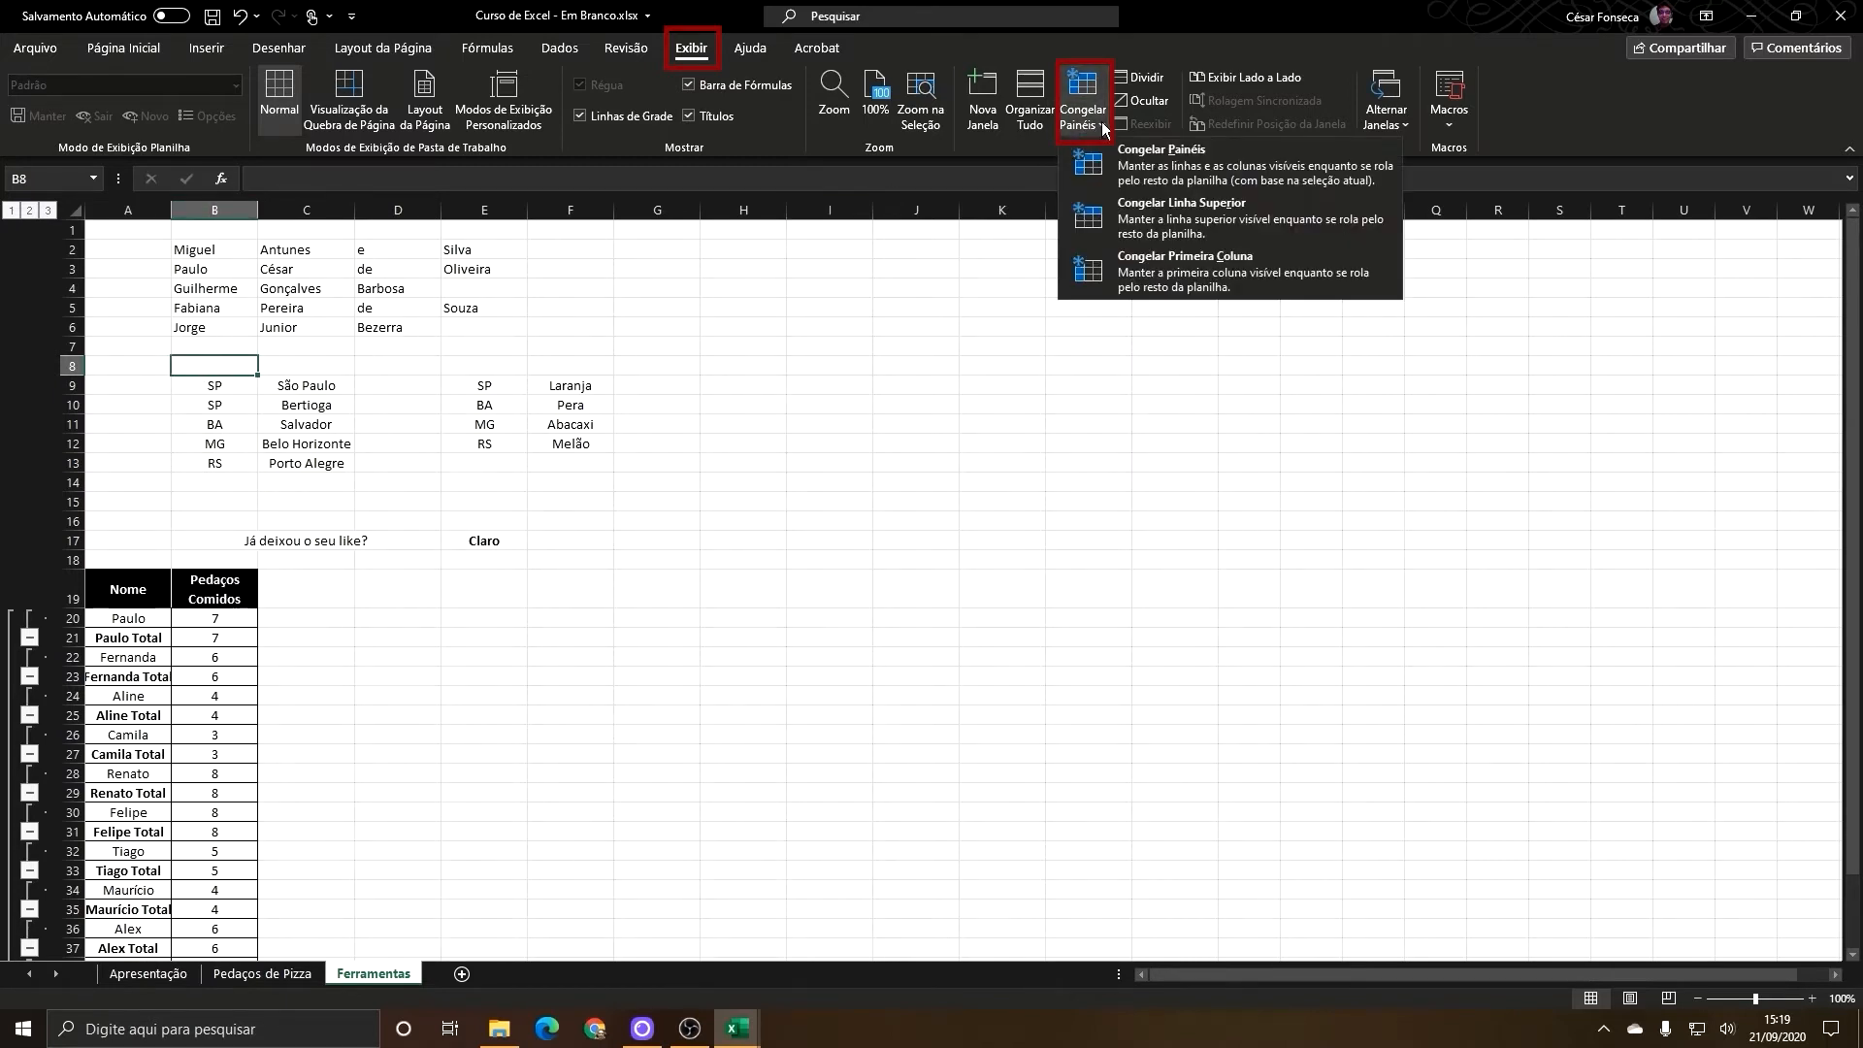
{"action": "left_click", "coordinate": [1197, 167]}
{"action": "scroll", "coordinate": [435, 500], "scroll_direction": "down", "scroll_amount": 14}
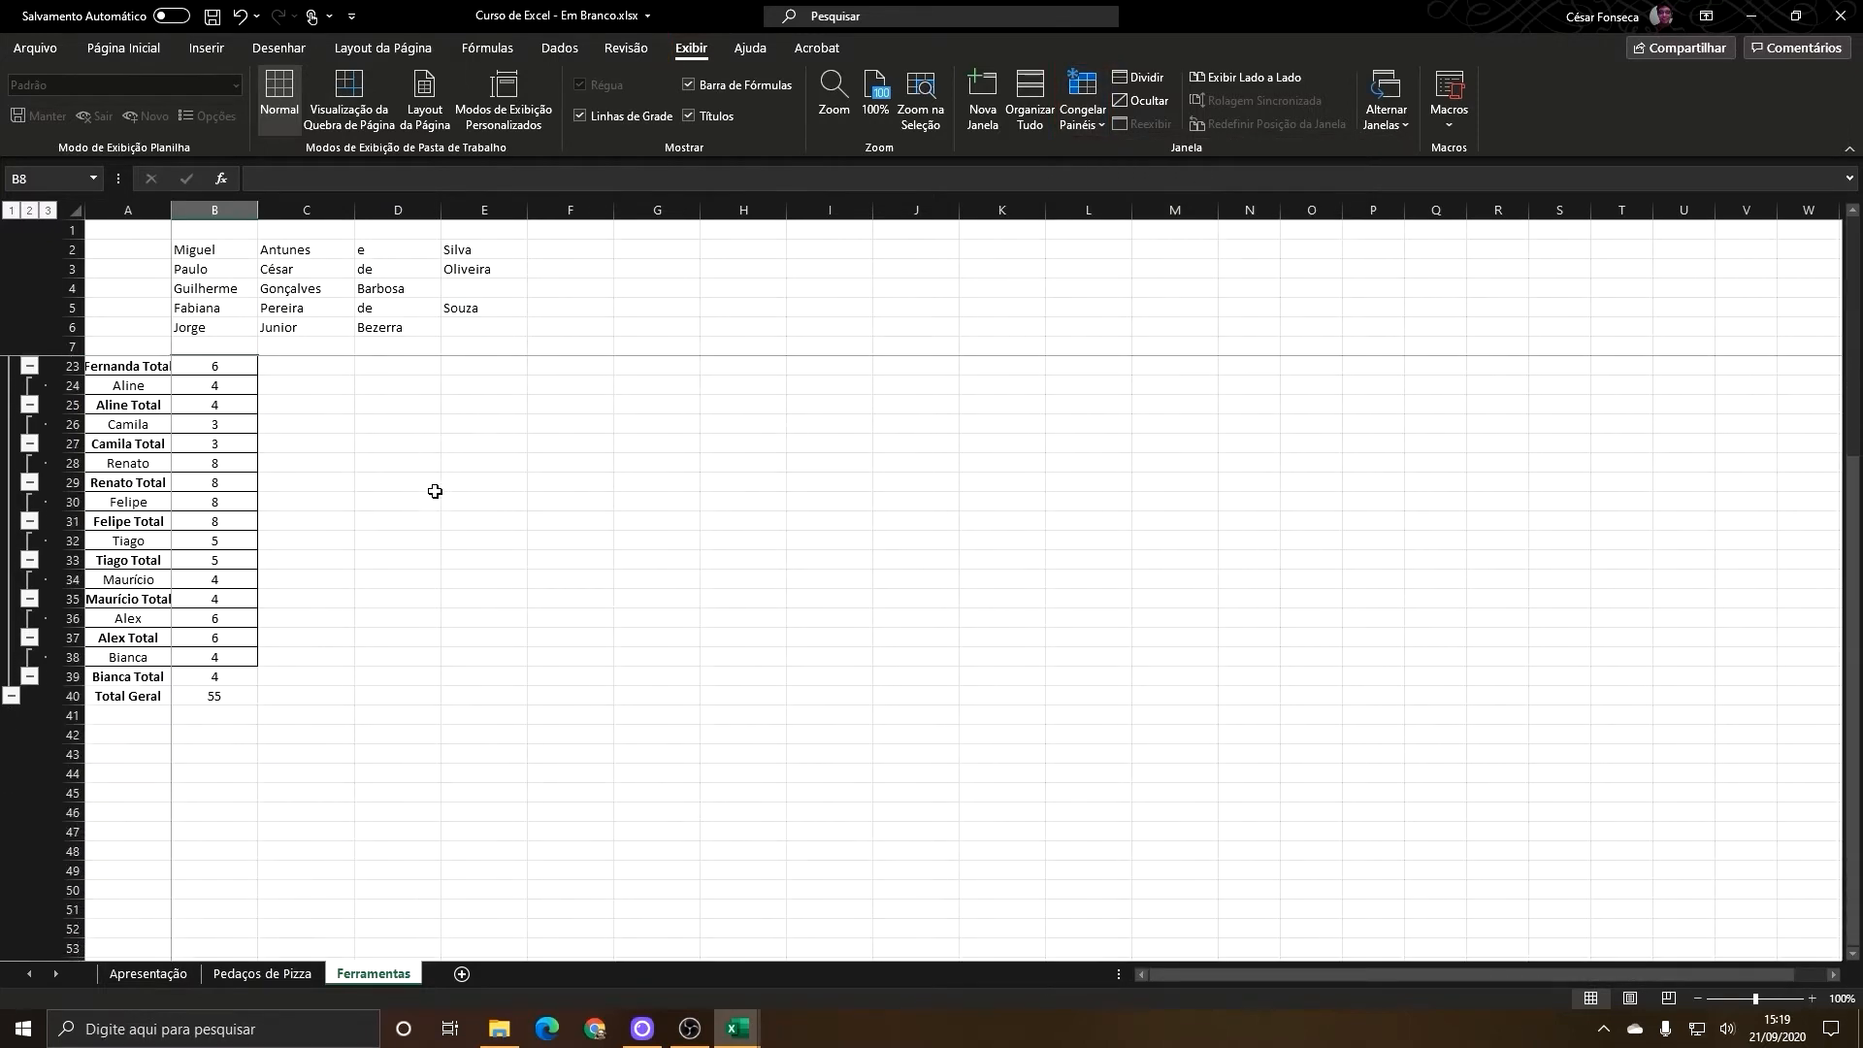
{"action": "scroll", "coordinate": [435, 491], "scroll_direction": "up", "scroll_amount": 14}
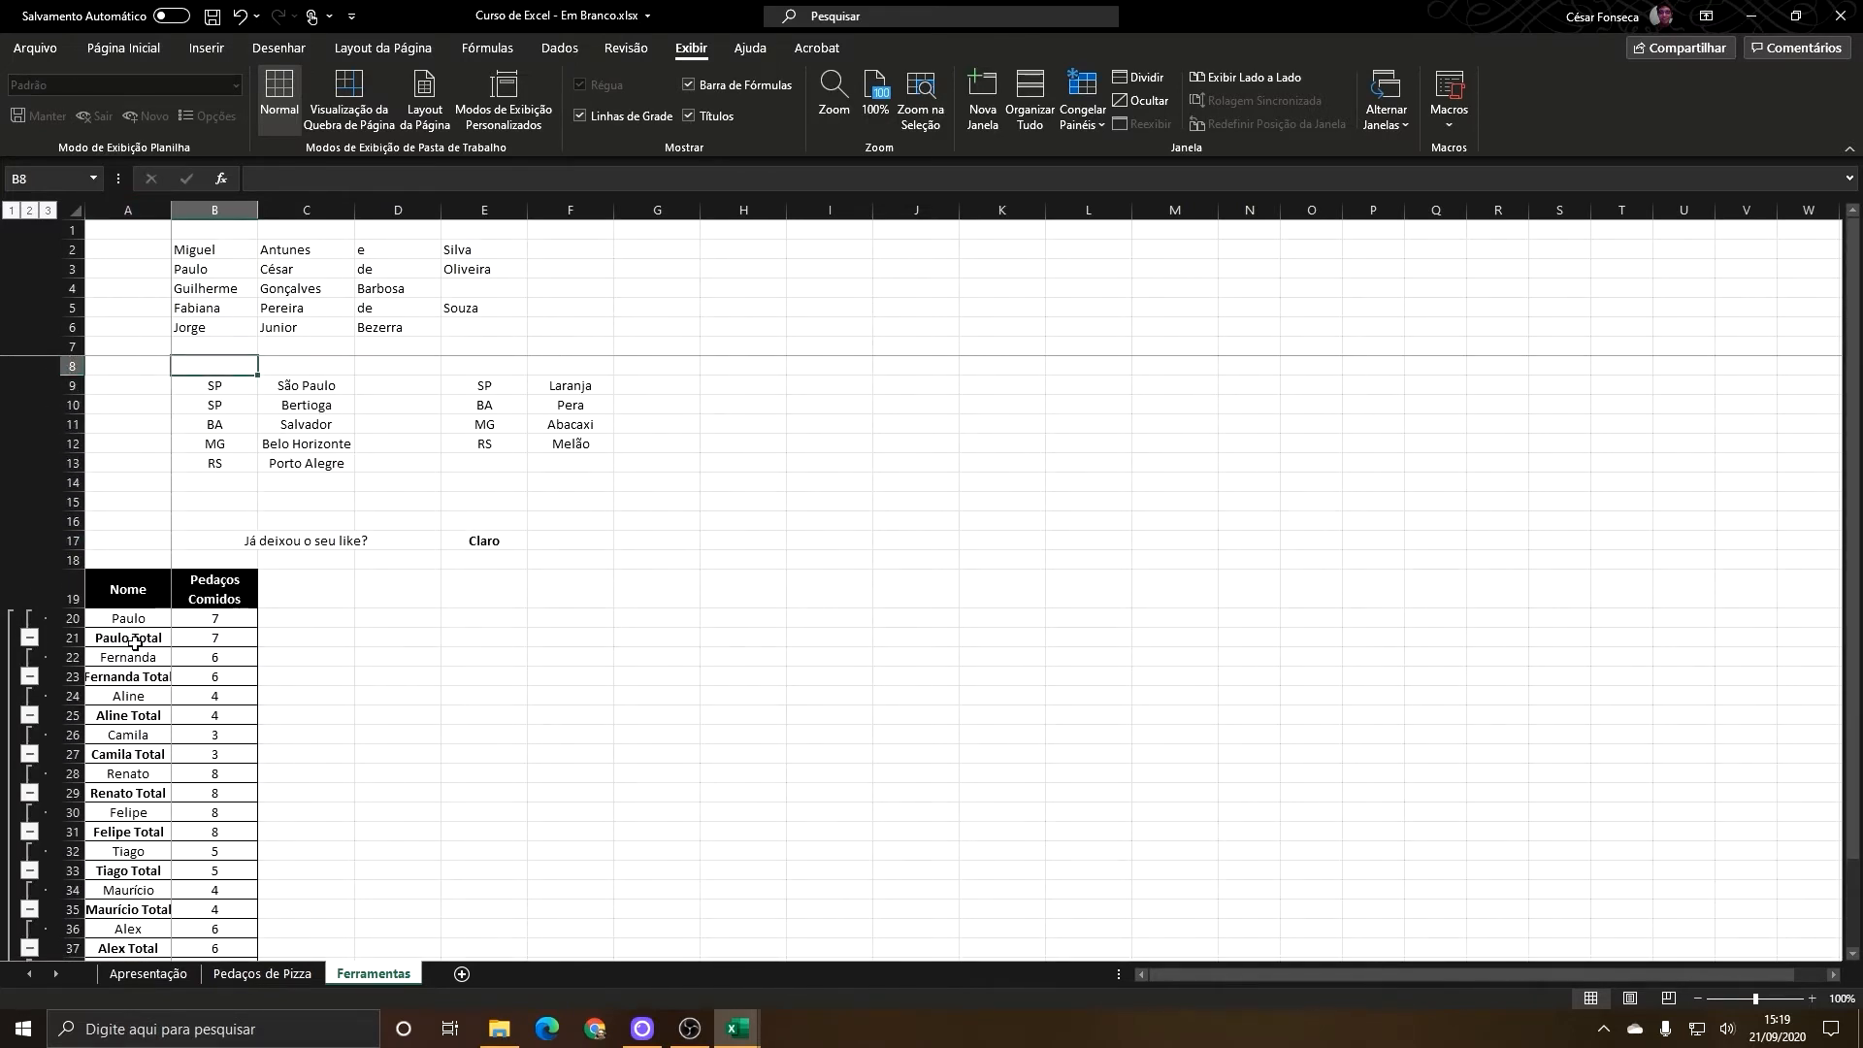
{"action": "left_click_drag", "start_coordinate": [1197, 975], "coordinate": [1296, 972]}
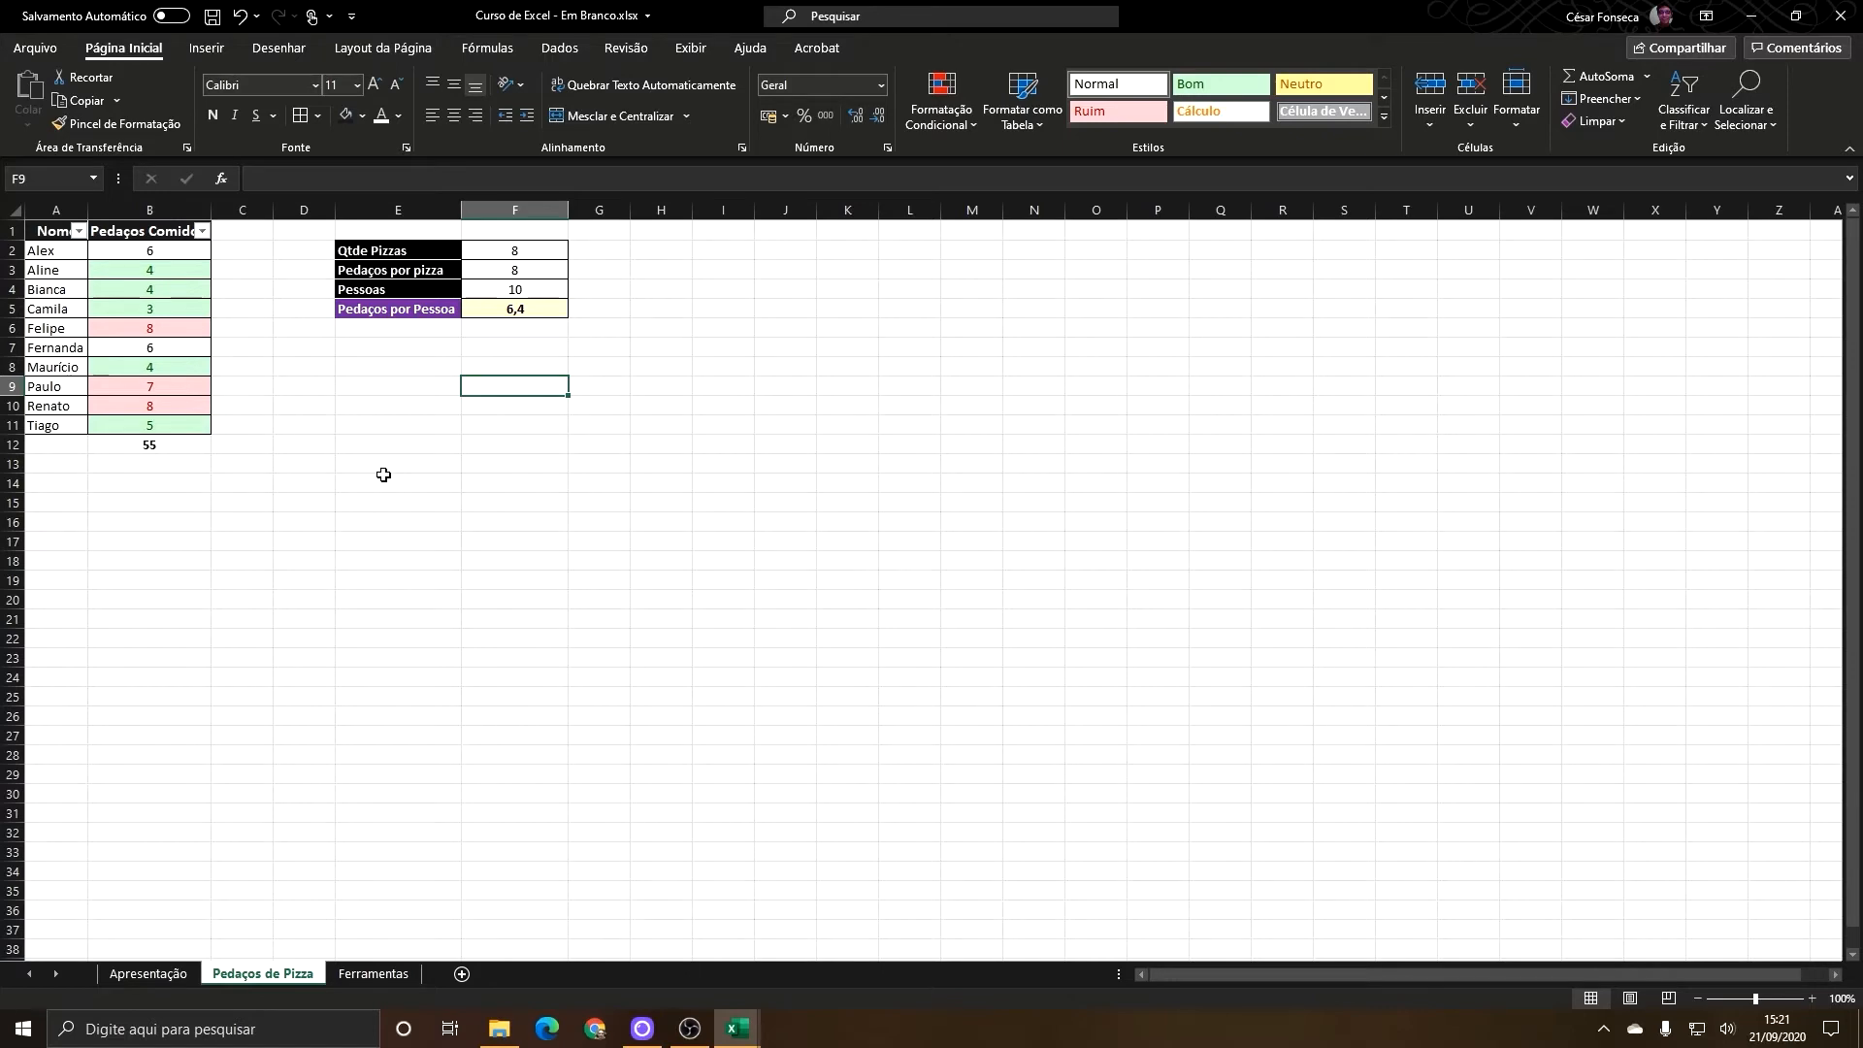
- Clear the Bloqueadas protection option for input cells F2:F4 in Formatar células
{"action": "left_click_drag", "start_coordinate": [480, 252], "coordinate": [506, 282]}
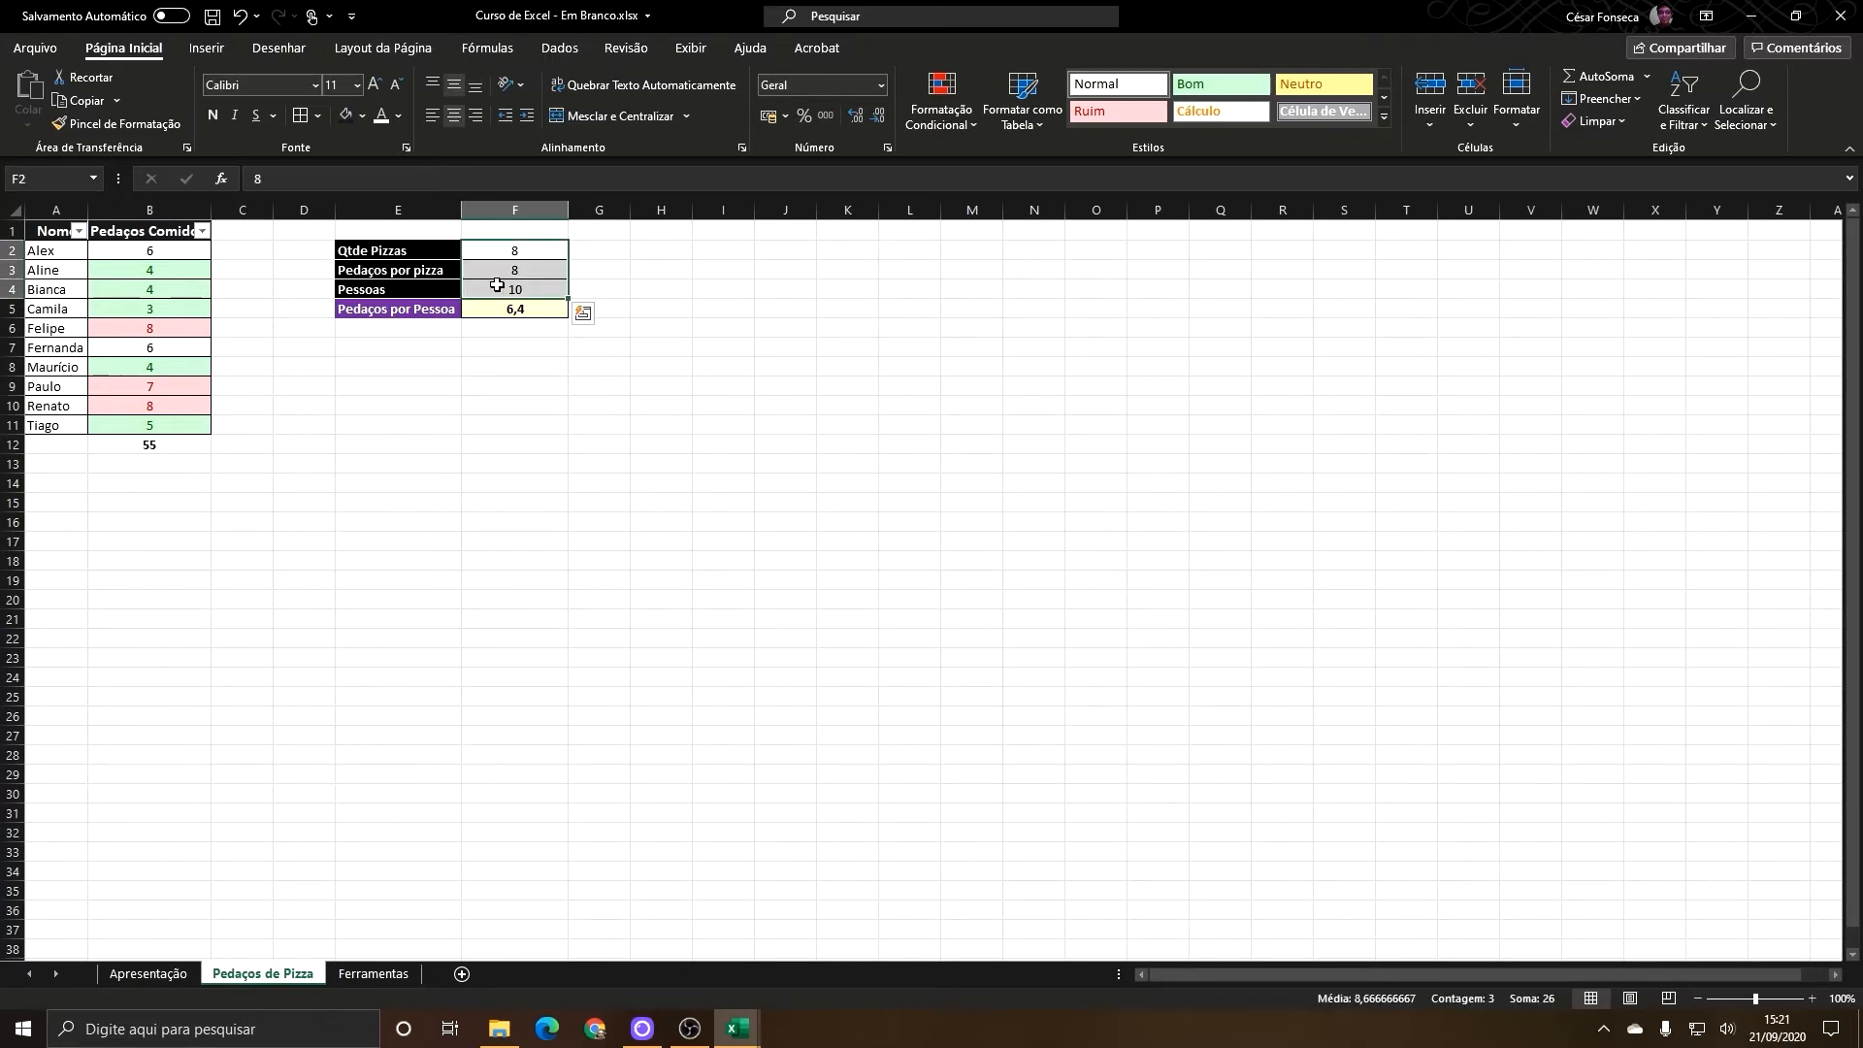
{"action": "right_click", "coordinate": [511, 280]}
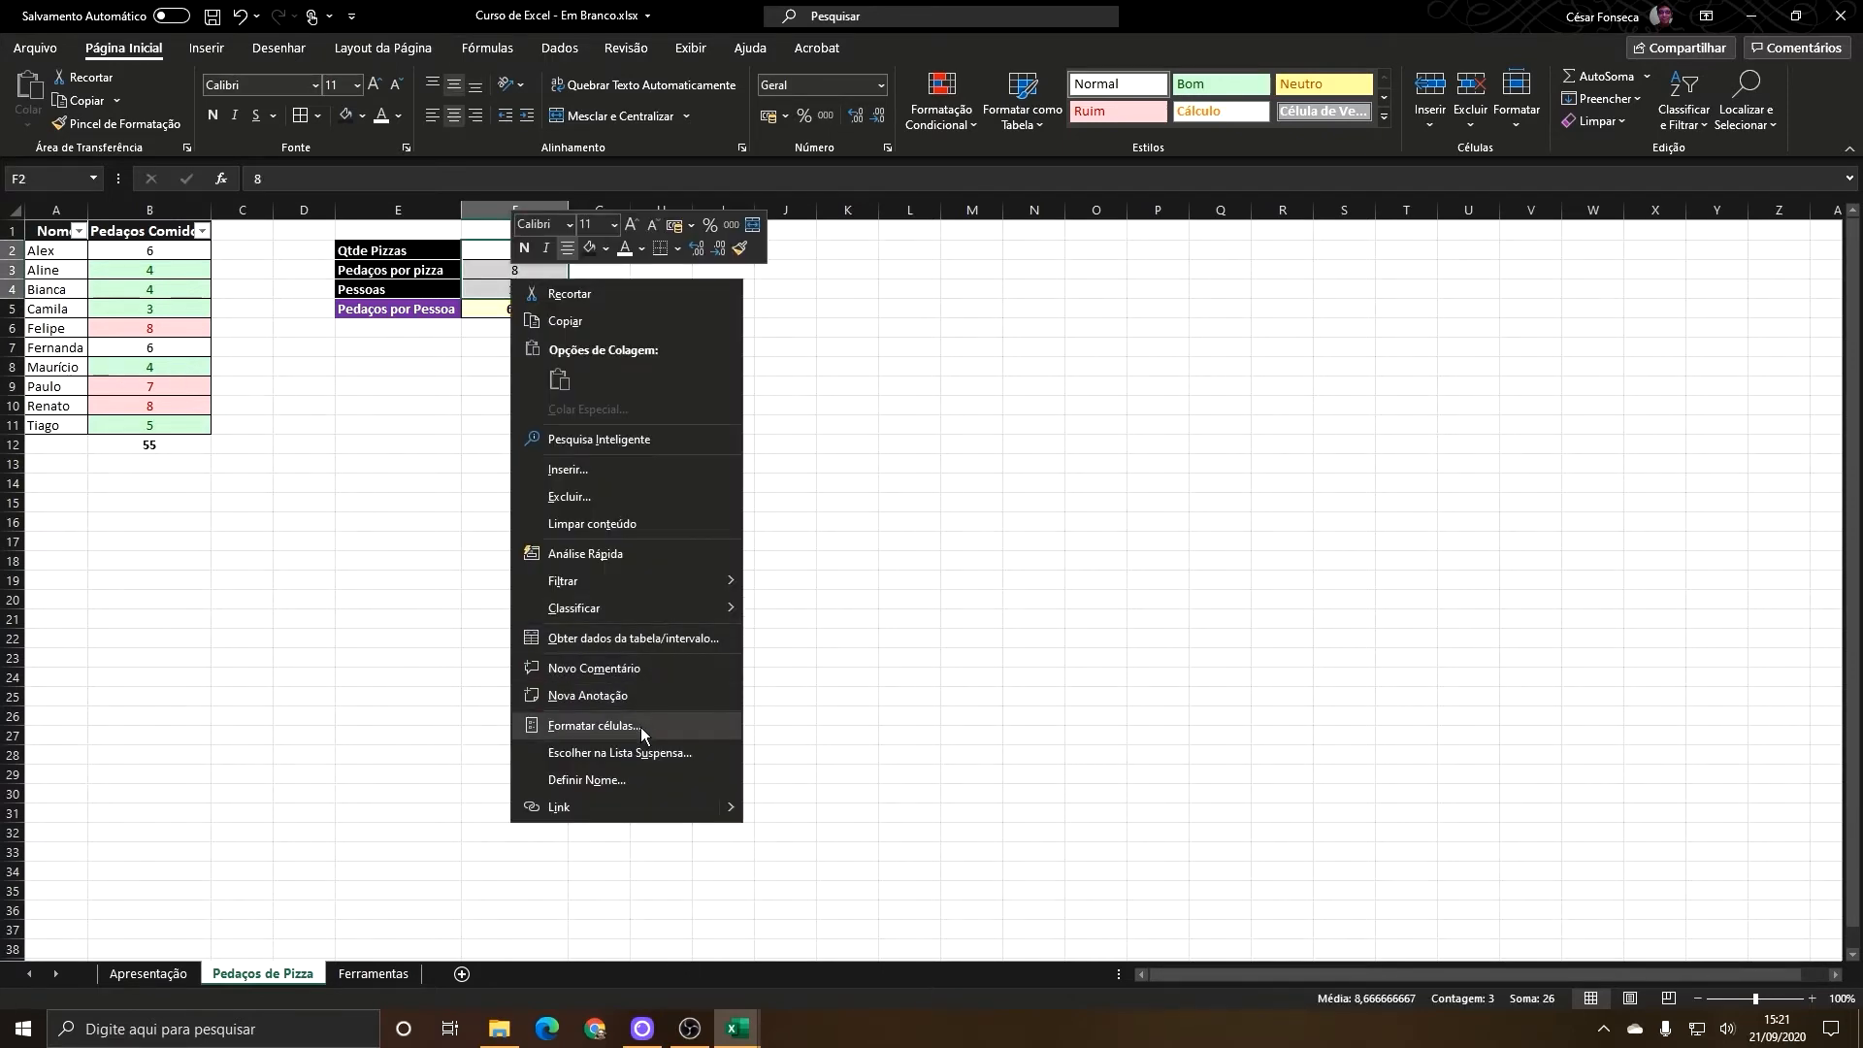
{"action": "left_click", "coordinate": [640, 726]}
{"action": "left_click", "coordinate": [749, 529]}
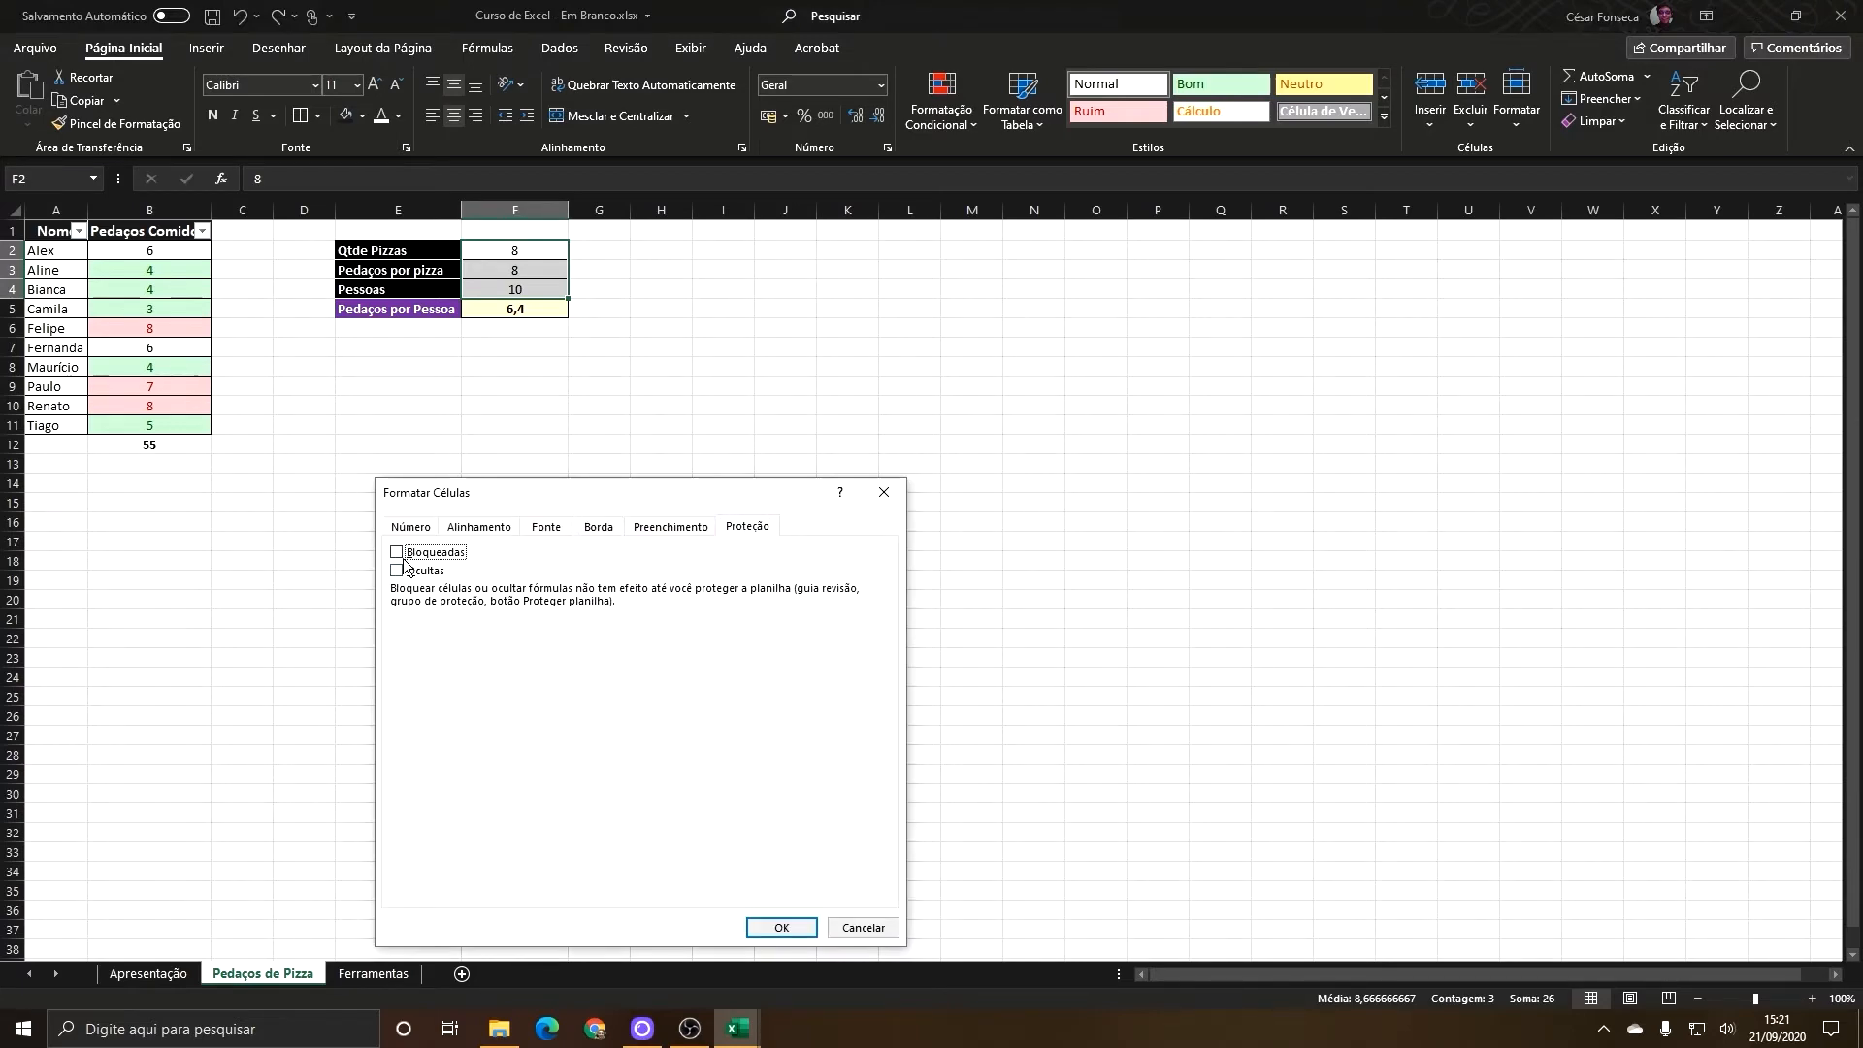
{"action": "left_click", "coordinate": [441, 557]}
{"action": "left_click", "coordinate": [793, 932]}
{"action": "left_click", "coordinate": [641, 50]}
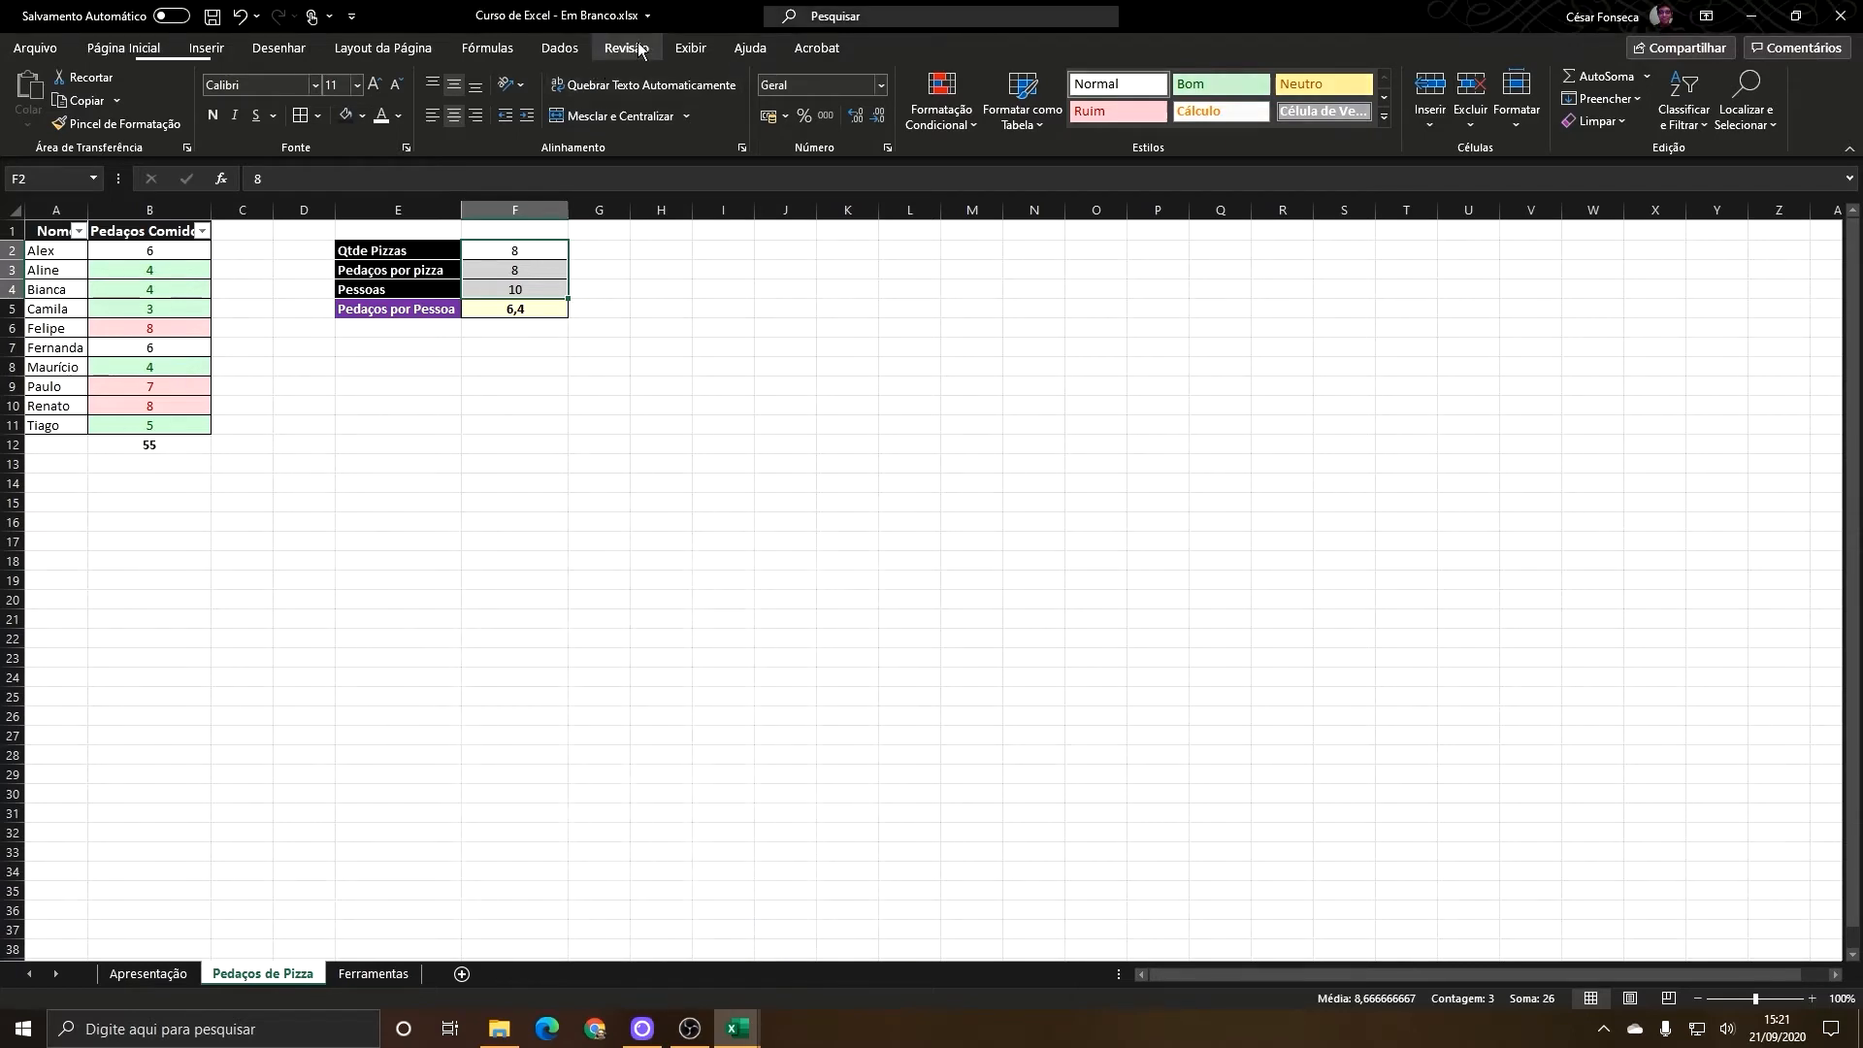
- Protect the Pedaços de Pizza sheet with a password, entered twice
{"action": "left_click", "coordinate": [897, 97]}
{"action": "type", "text": "●●●"}
{"action": "key", "text": "Return"}
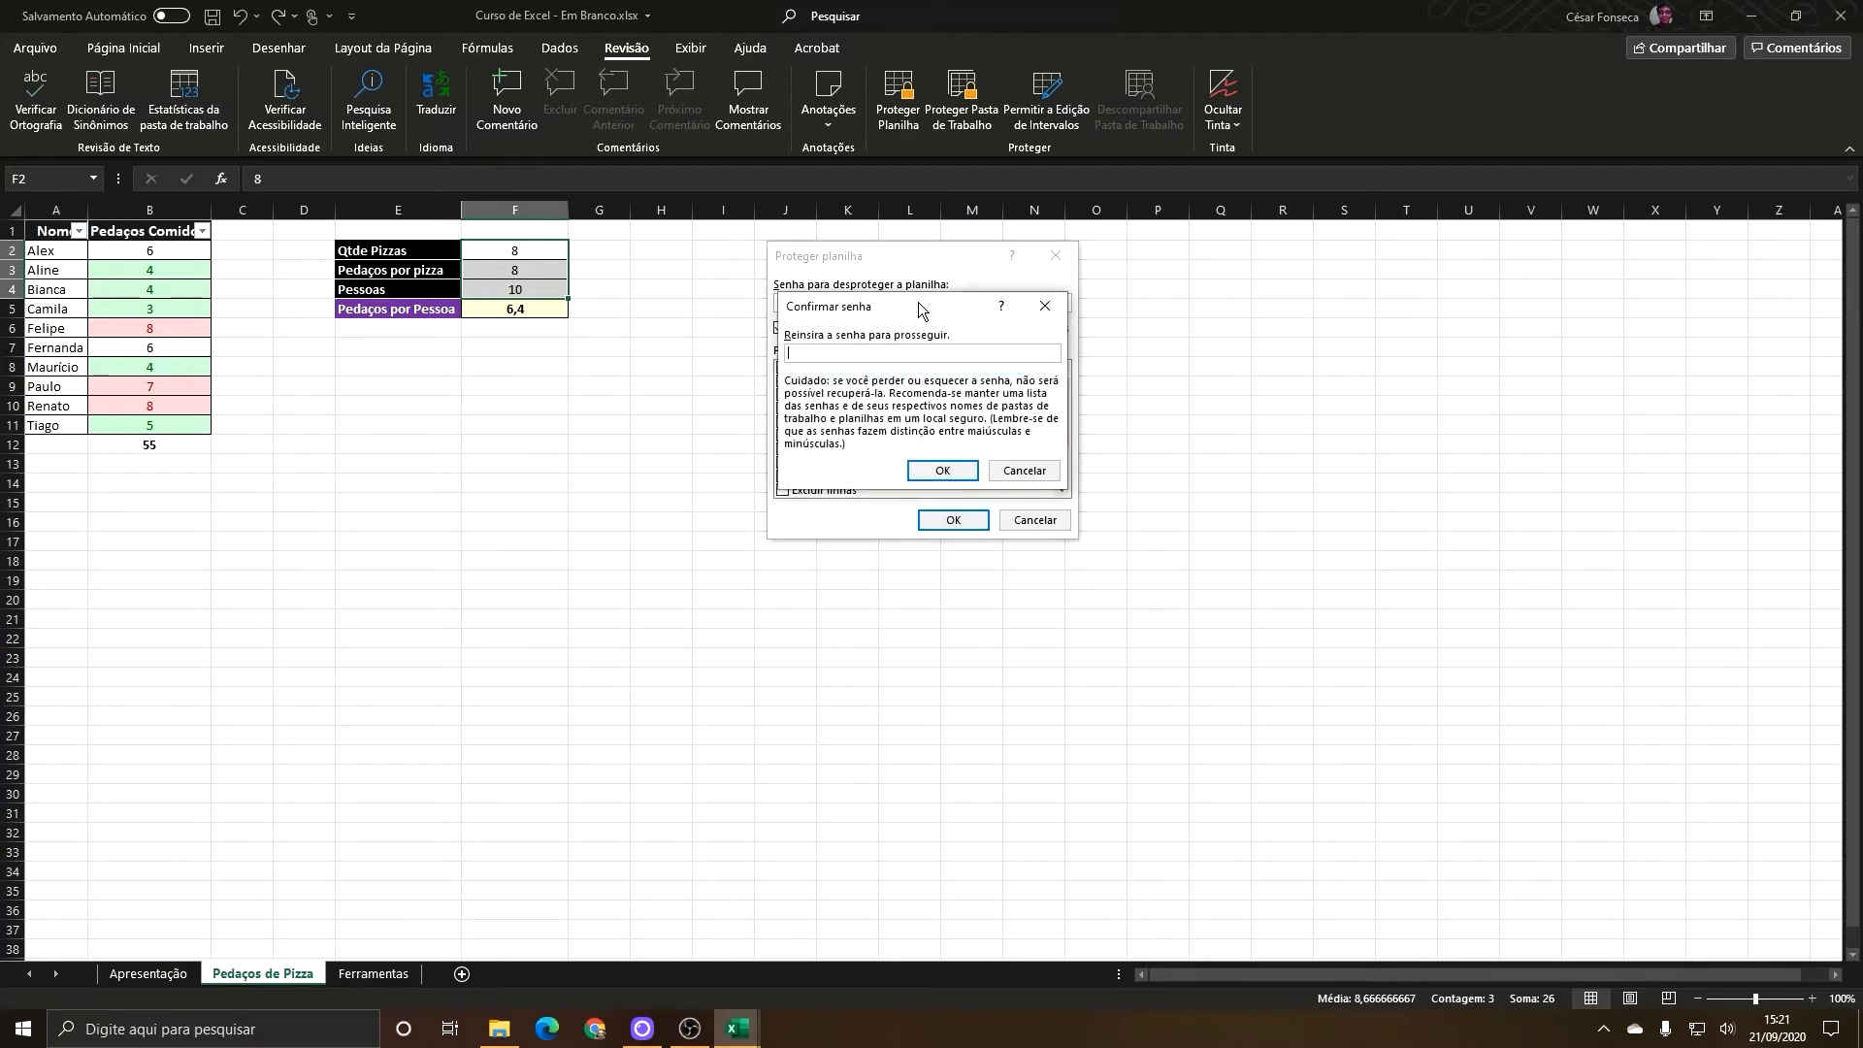
{"action": "type", "text": "●●●"}
{"action": "key", "text": "Return"}
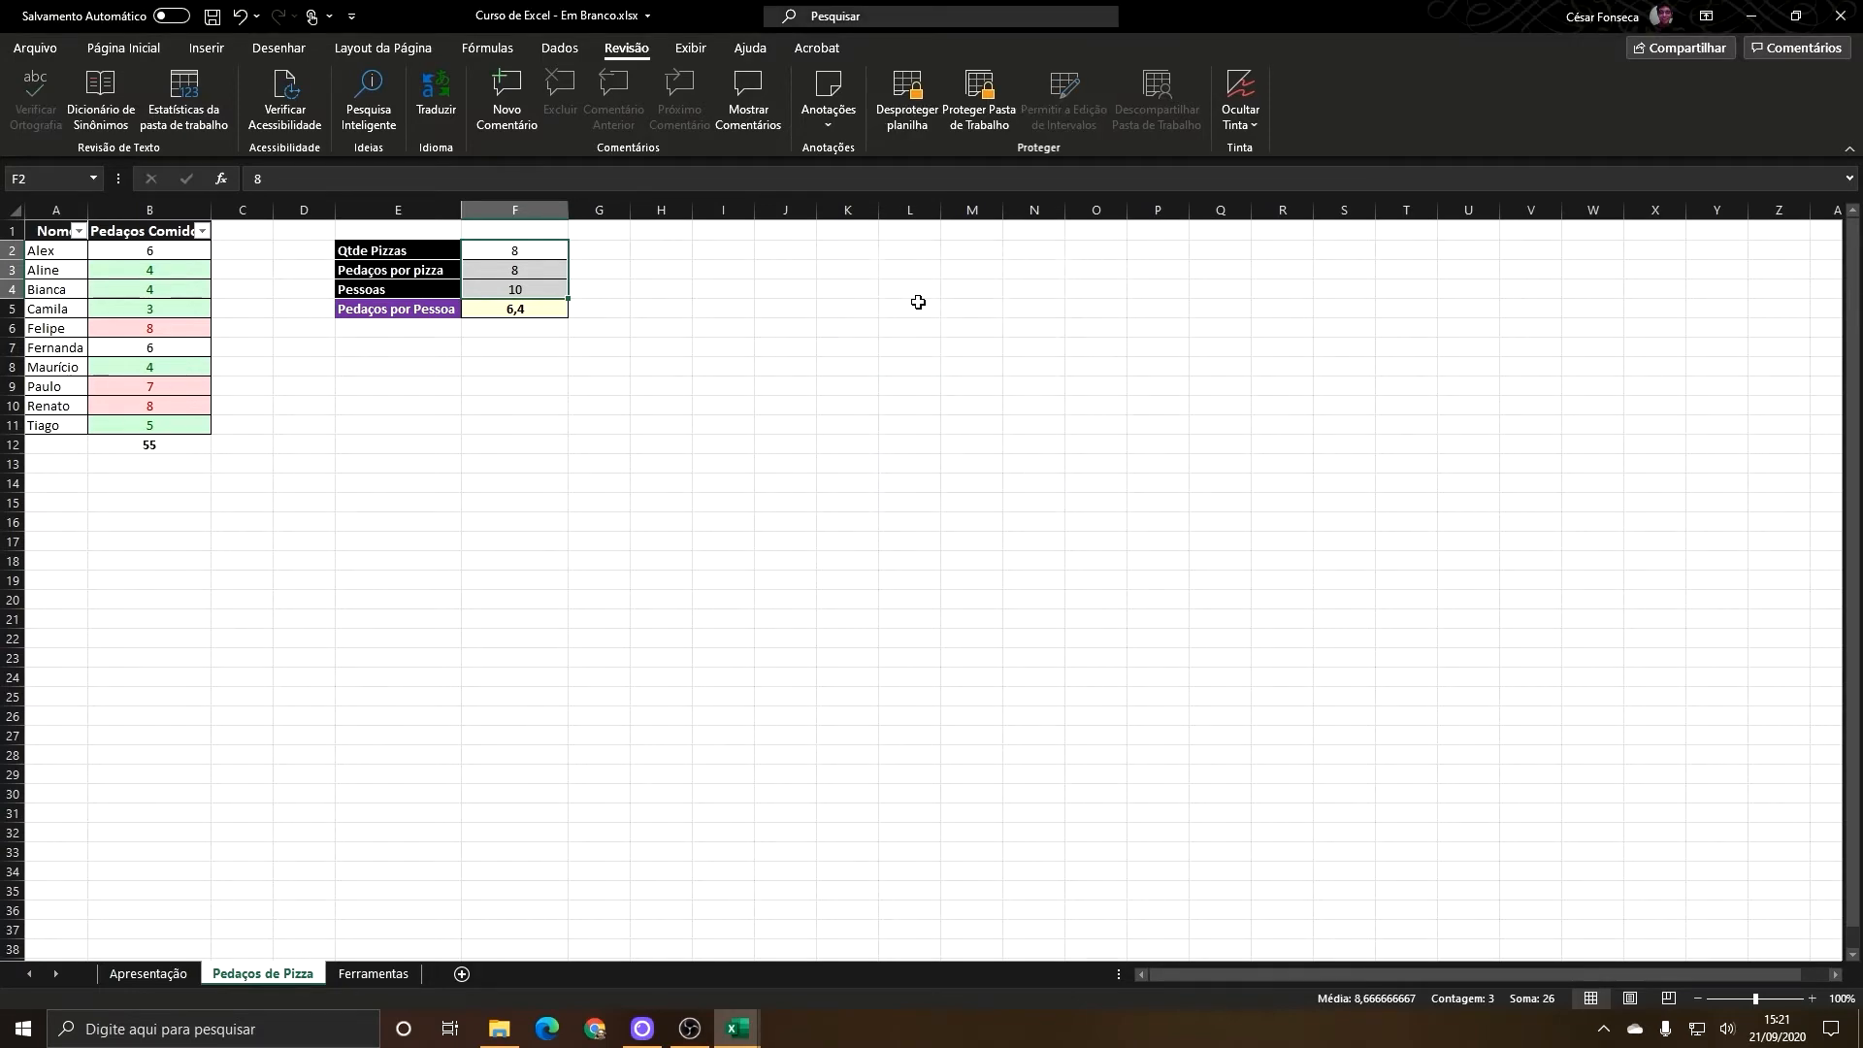
- Confirm the F5 formula can no longer be edited, dismissing the protection warnings
{"action": "left_click", "coordinate": [544, 327]}
{"action": "key", "text": "Up"}
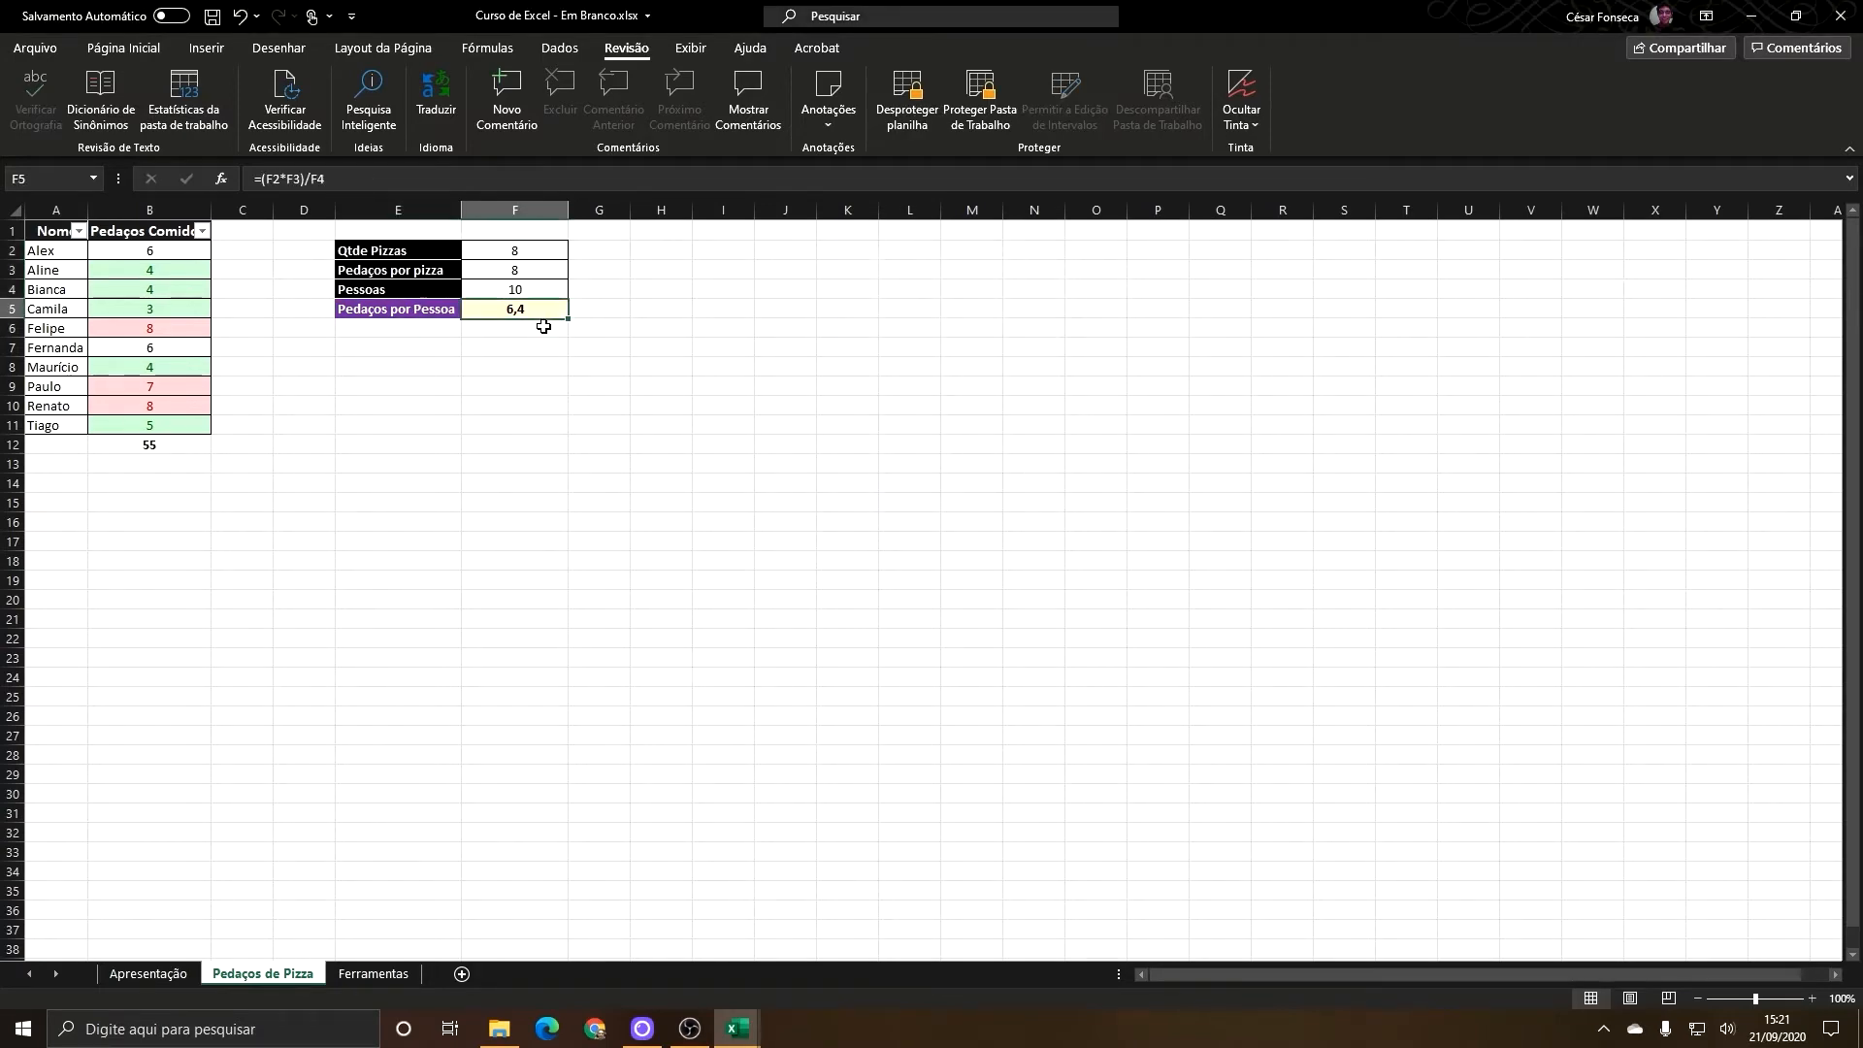
{"action": "key", "text": "Delete"}
{"action": "key", "text": "Return"}
{"action": "key", "text": "Delete"}
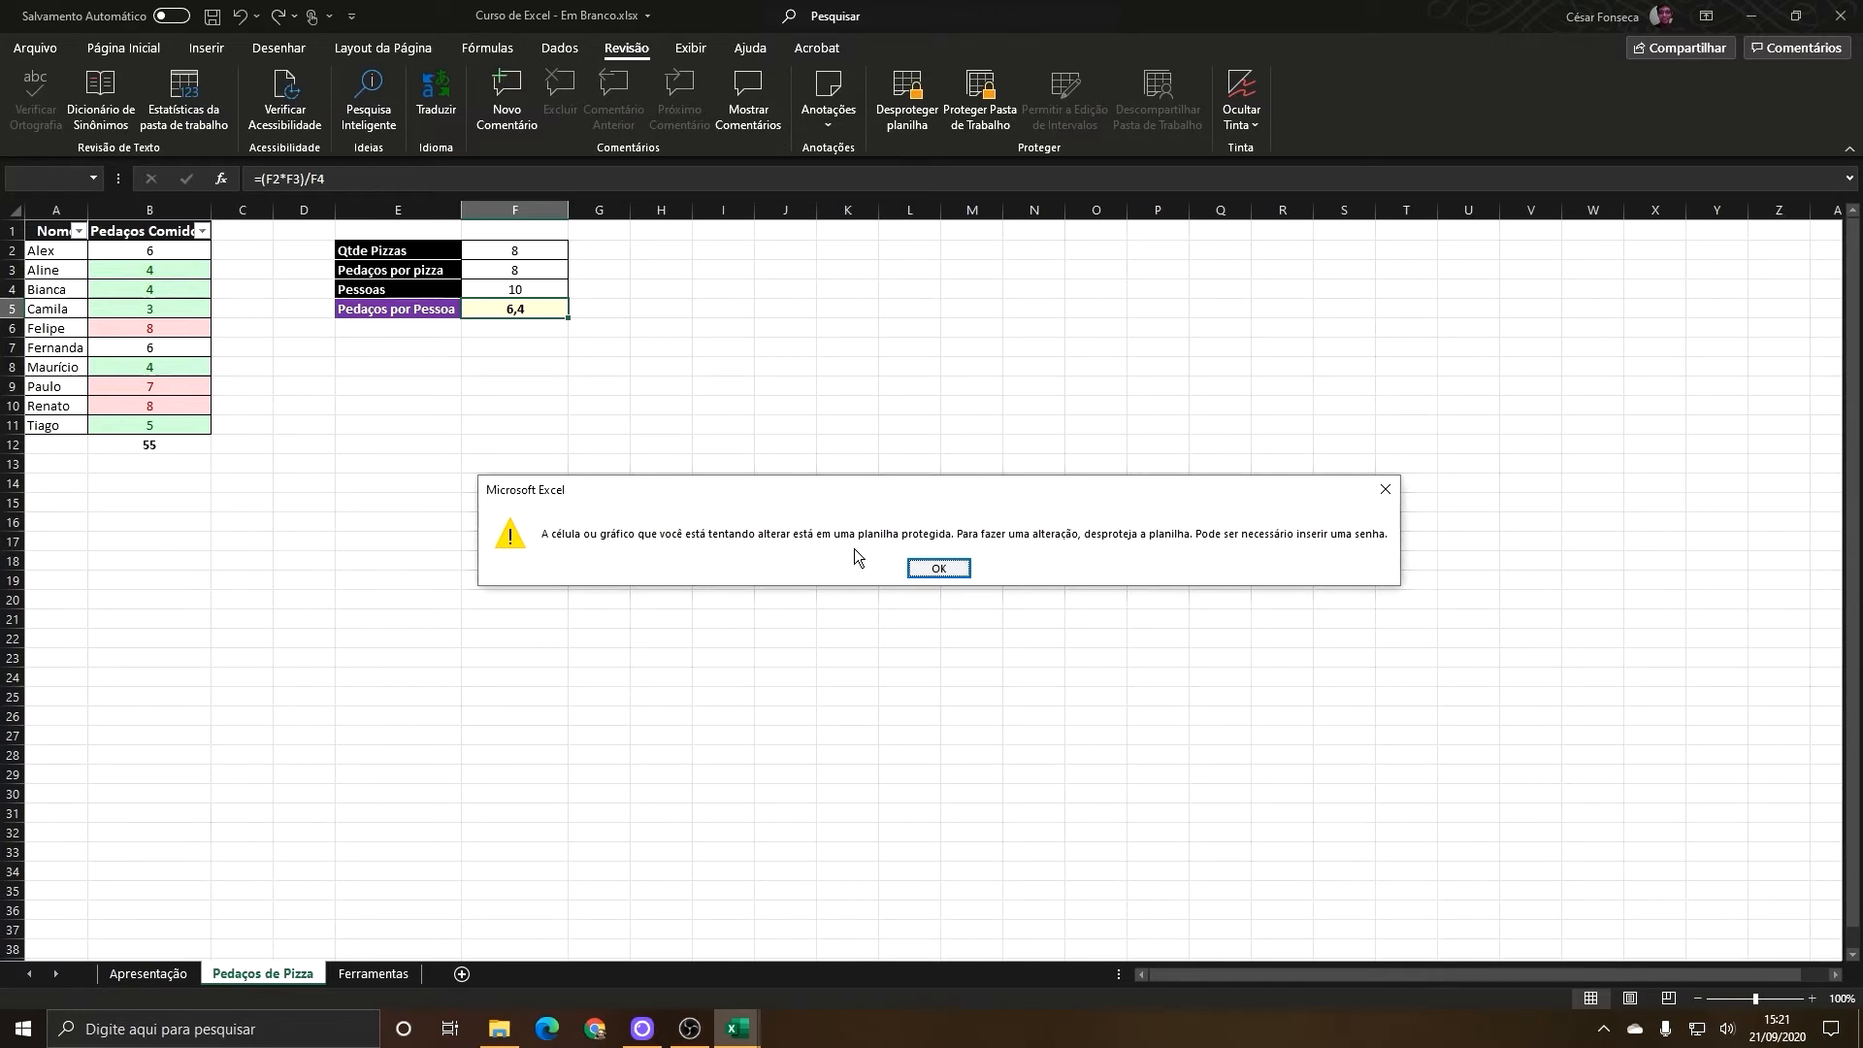
{"action": "left_click", "coordinate": [939, 569]}
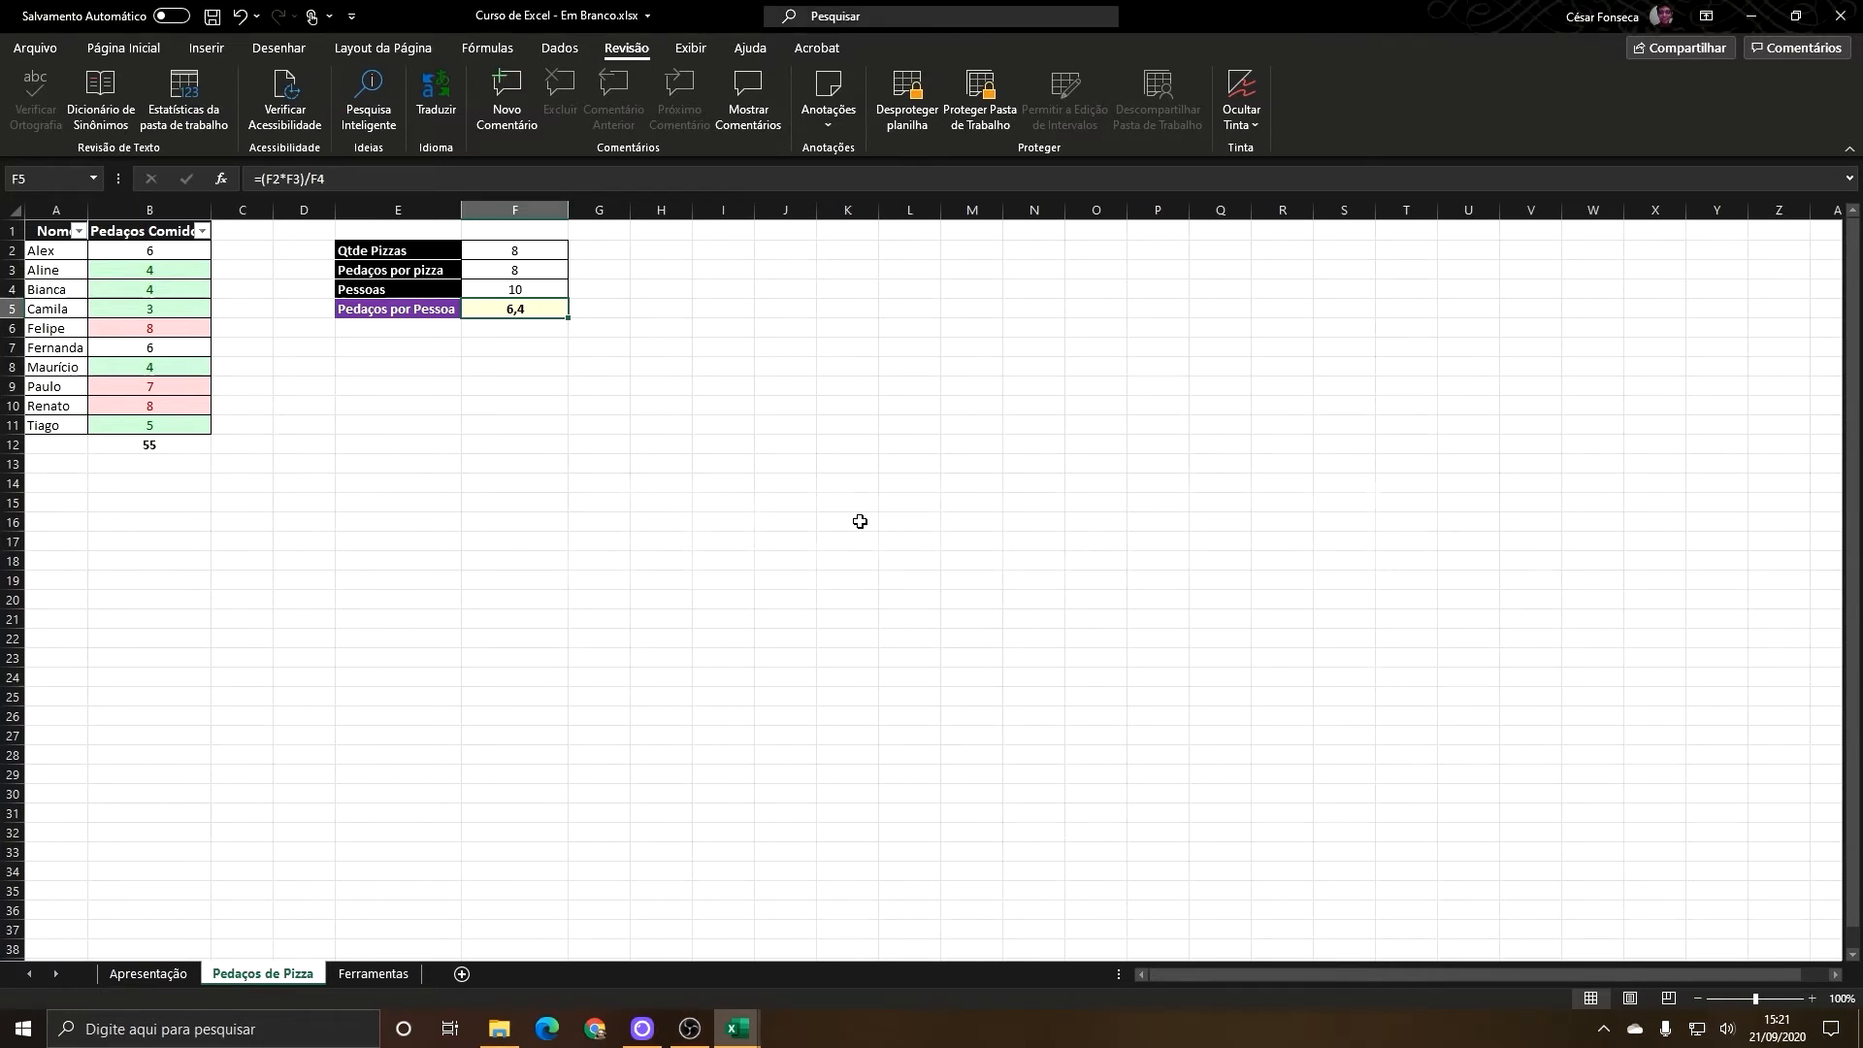
- Change Qtde Pizzas in F2 to 5 so Pedaços por Pessoa recalculates to 4
{"action": "key", "text": "Up"}
{"action": "key", "text": "Up"}
{"action": "key", "text": "Up"}
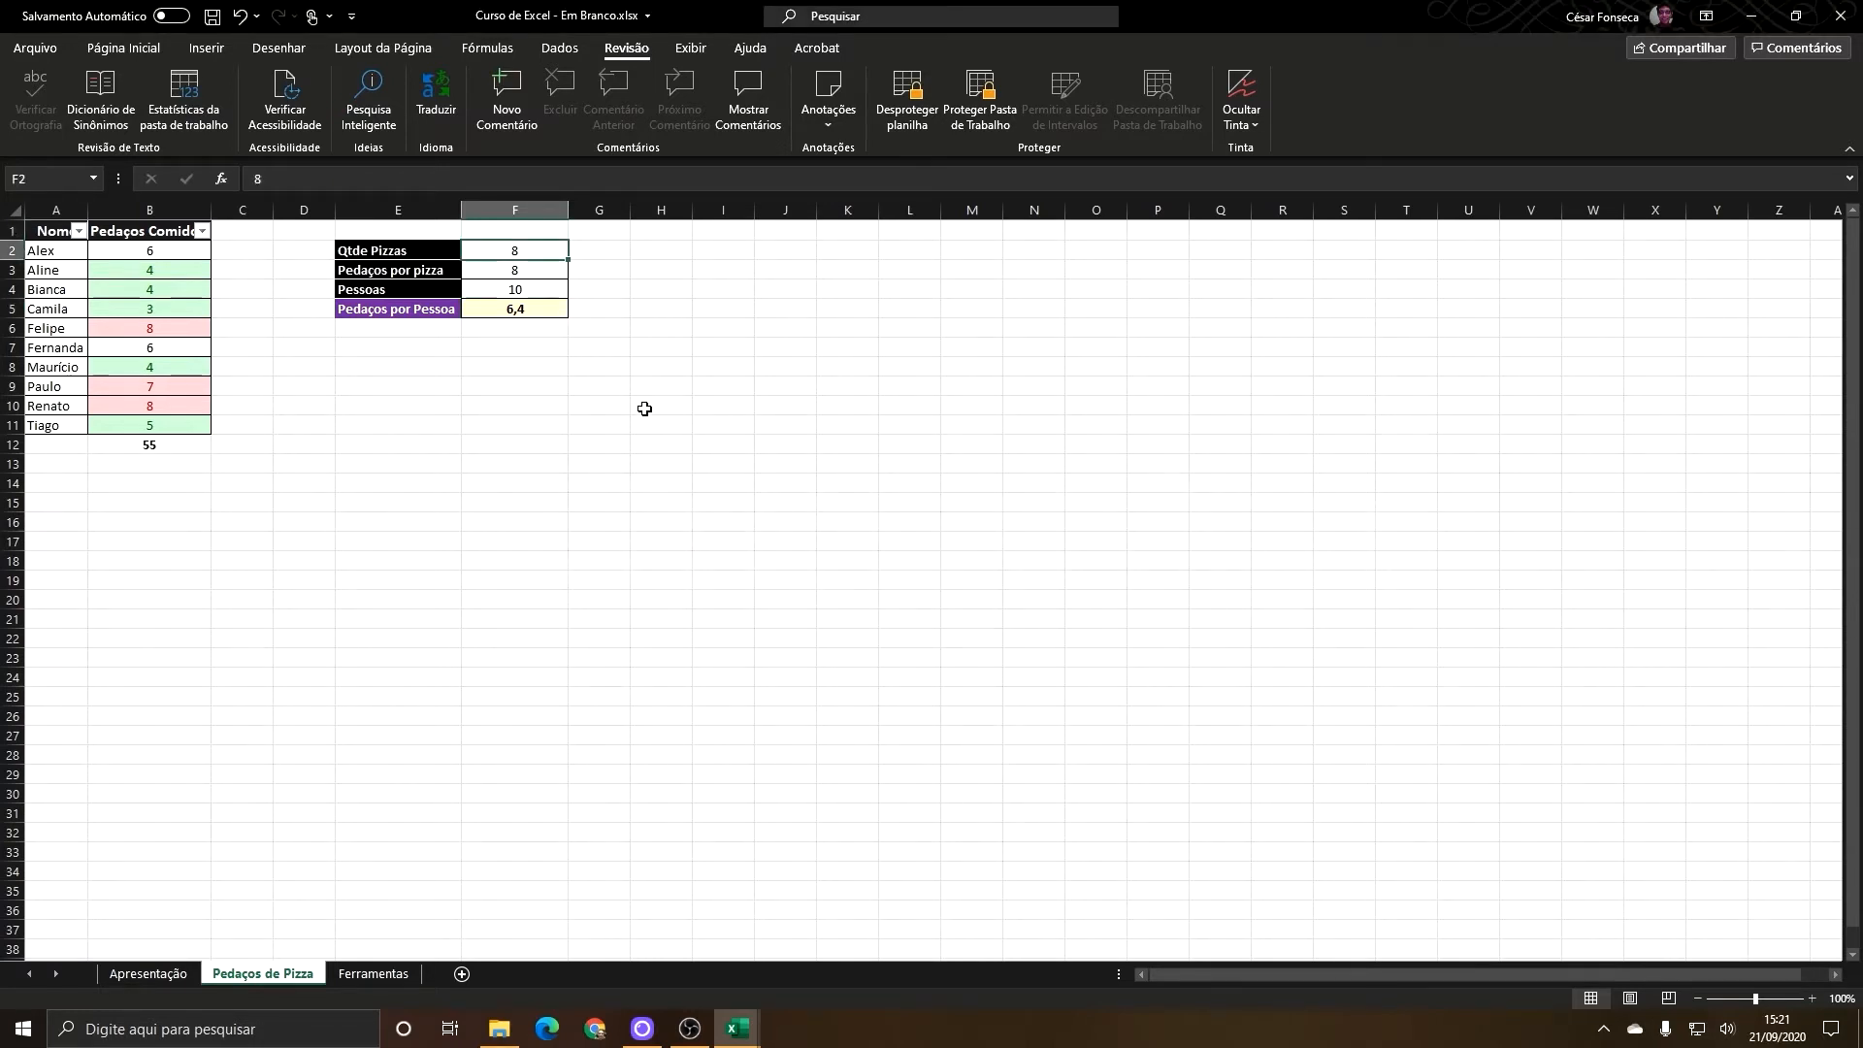
{"action": "type", "text": "5"}
{"action": "key", "text": "Return"}
{"action": "key", "text": "Up"}
{"action": "key", "text": "Down"}
{"action": "key", "text": "Down"}
{"action": "key", "text": "Down"}
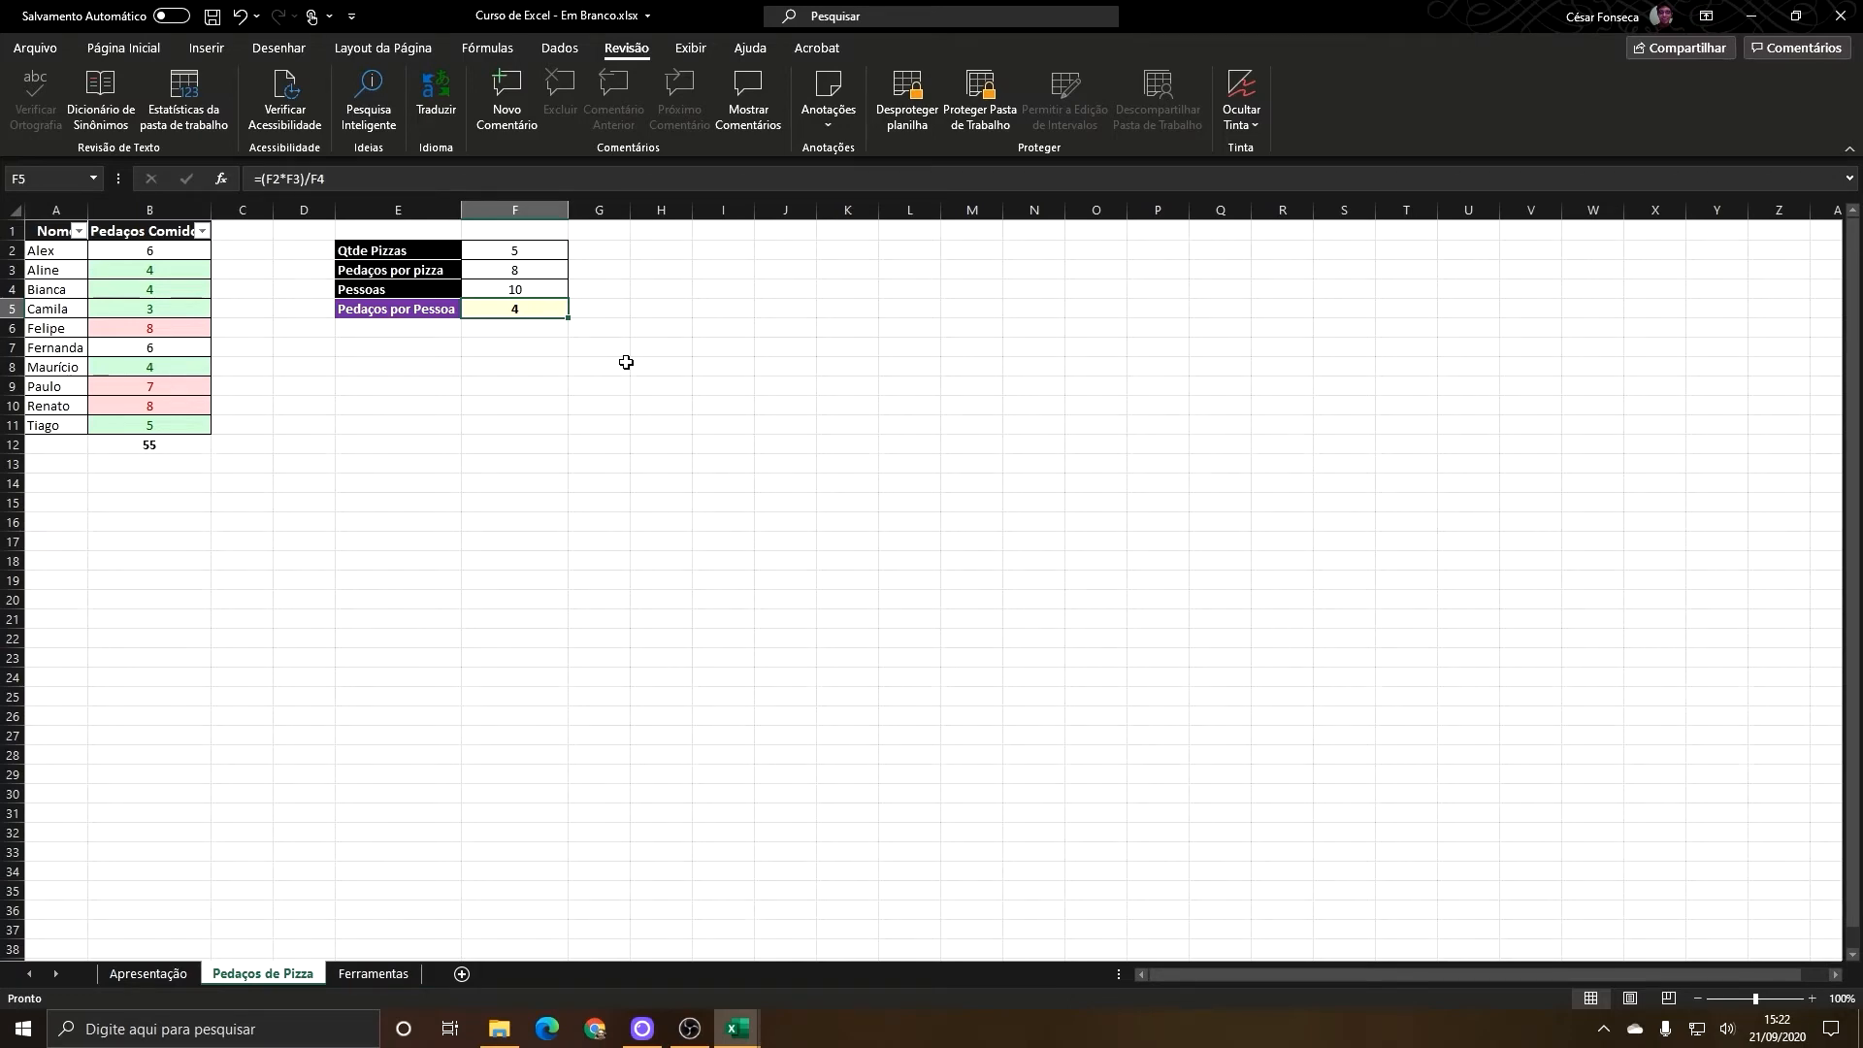
- Protect the workbook structure with a password, entered twice
{"action": "left_click", "coordinate": [981, 97]}
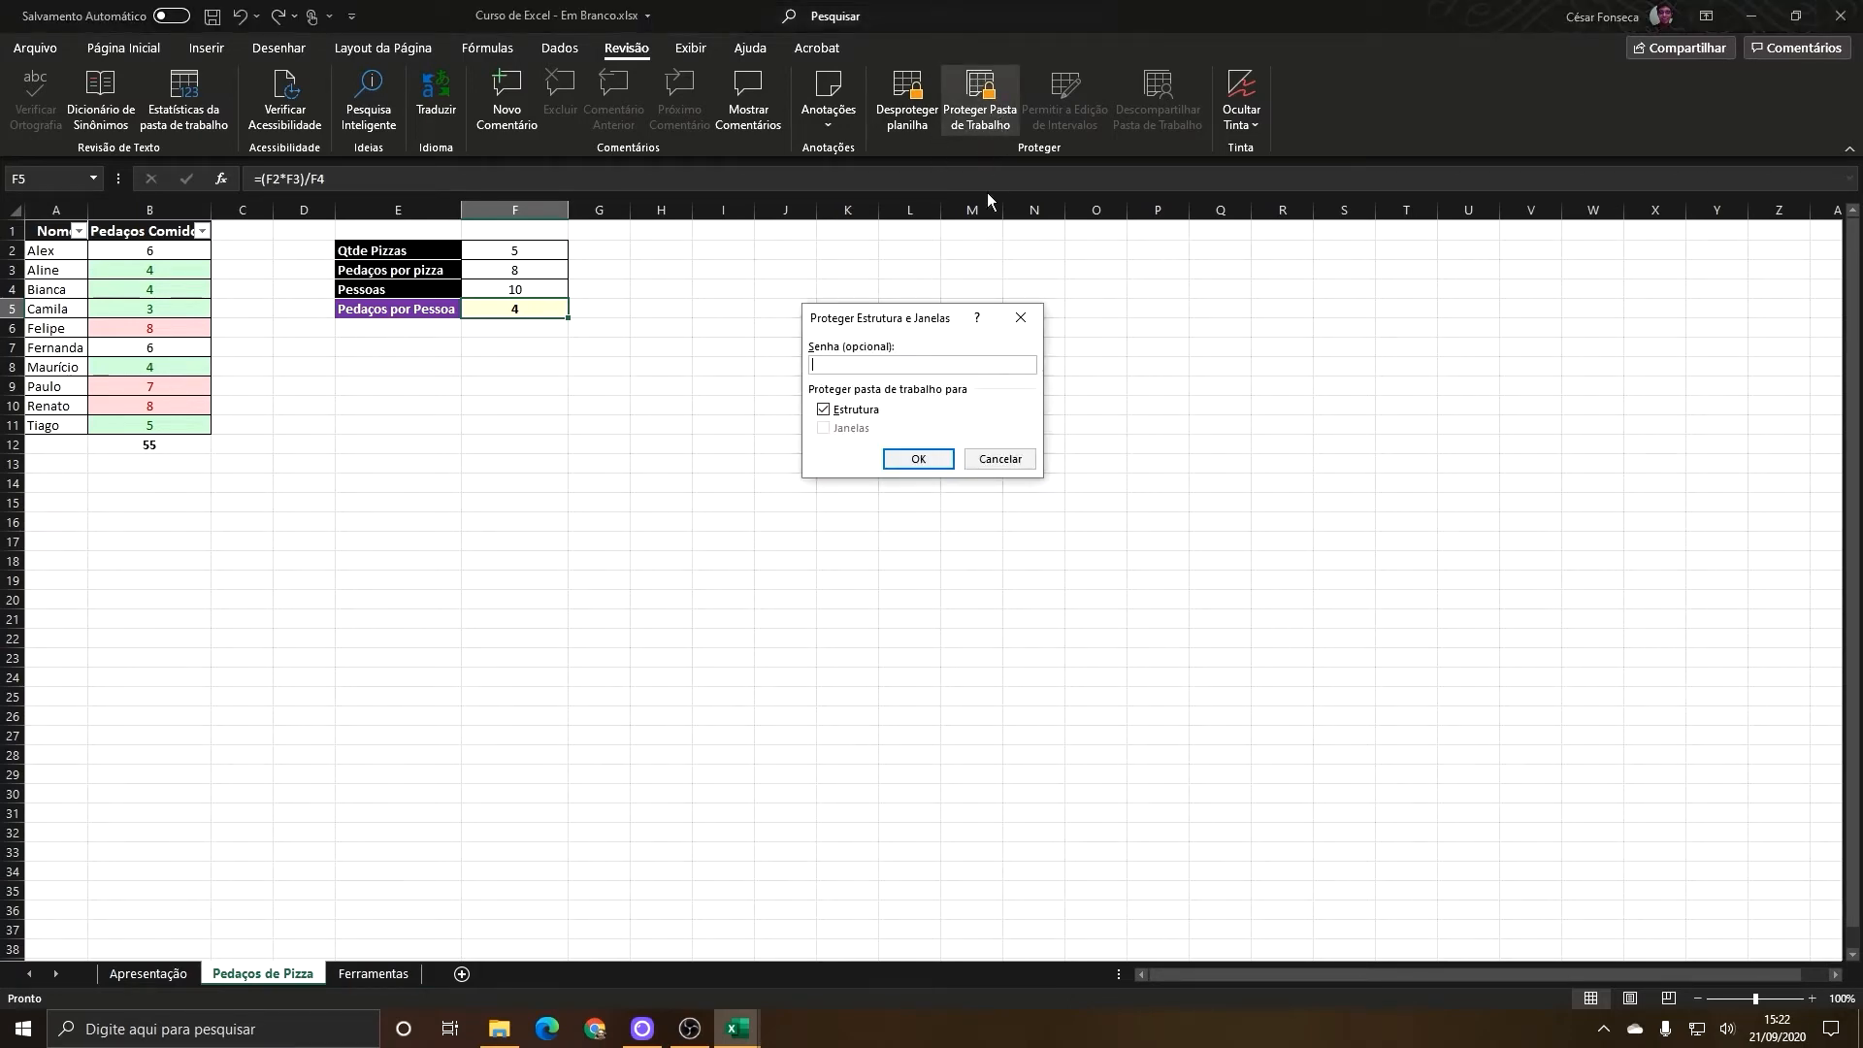
{"action": "type", "text": "1234"}
{"action": "key", "text": "Return"}
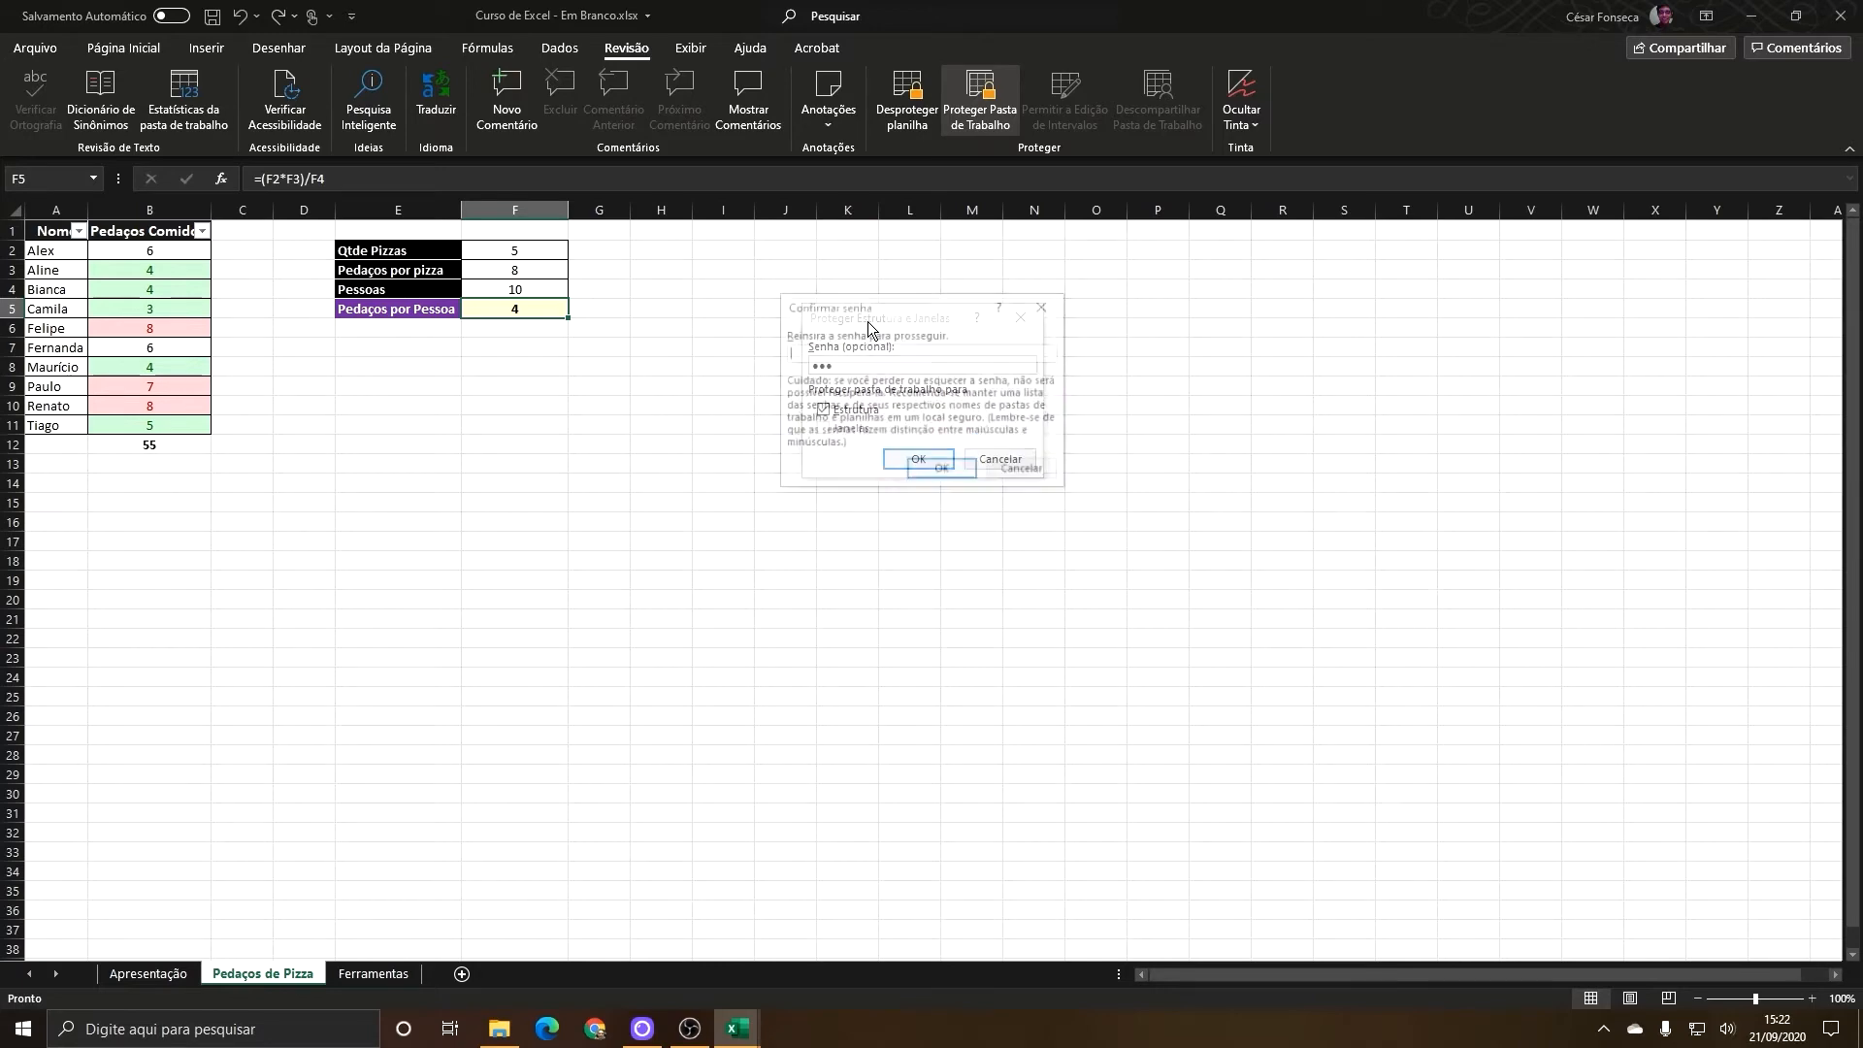
{"action": "type", "text": "1234"}
{"action": "key", "text": "Return"}
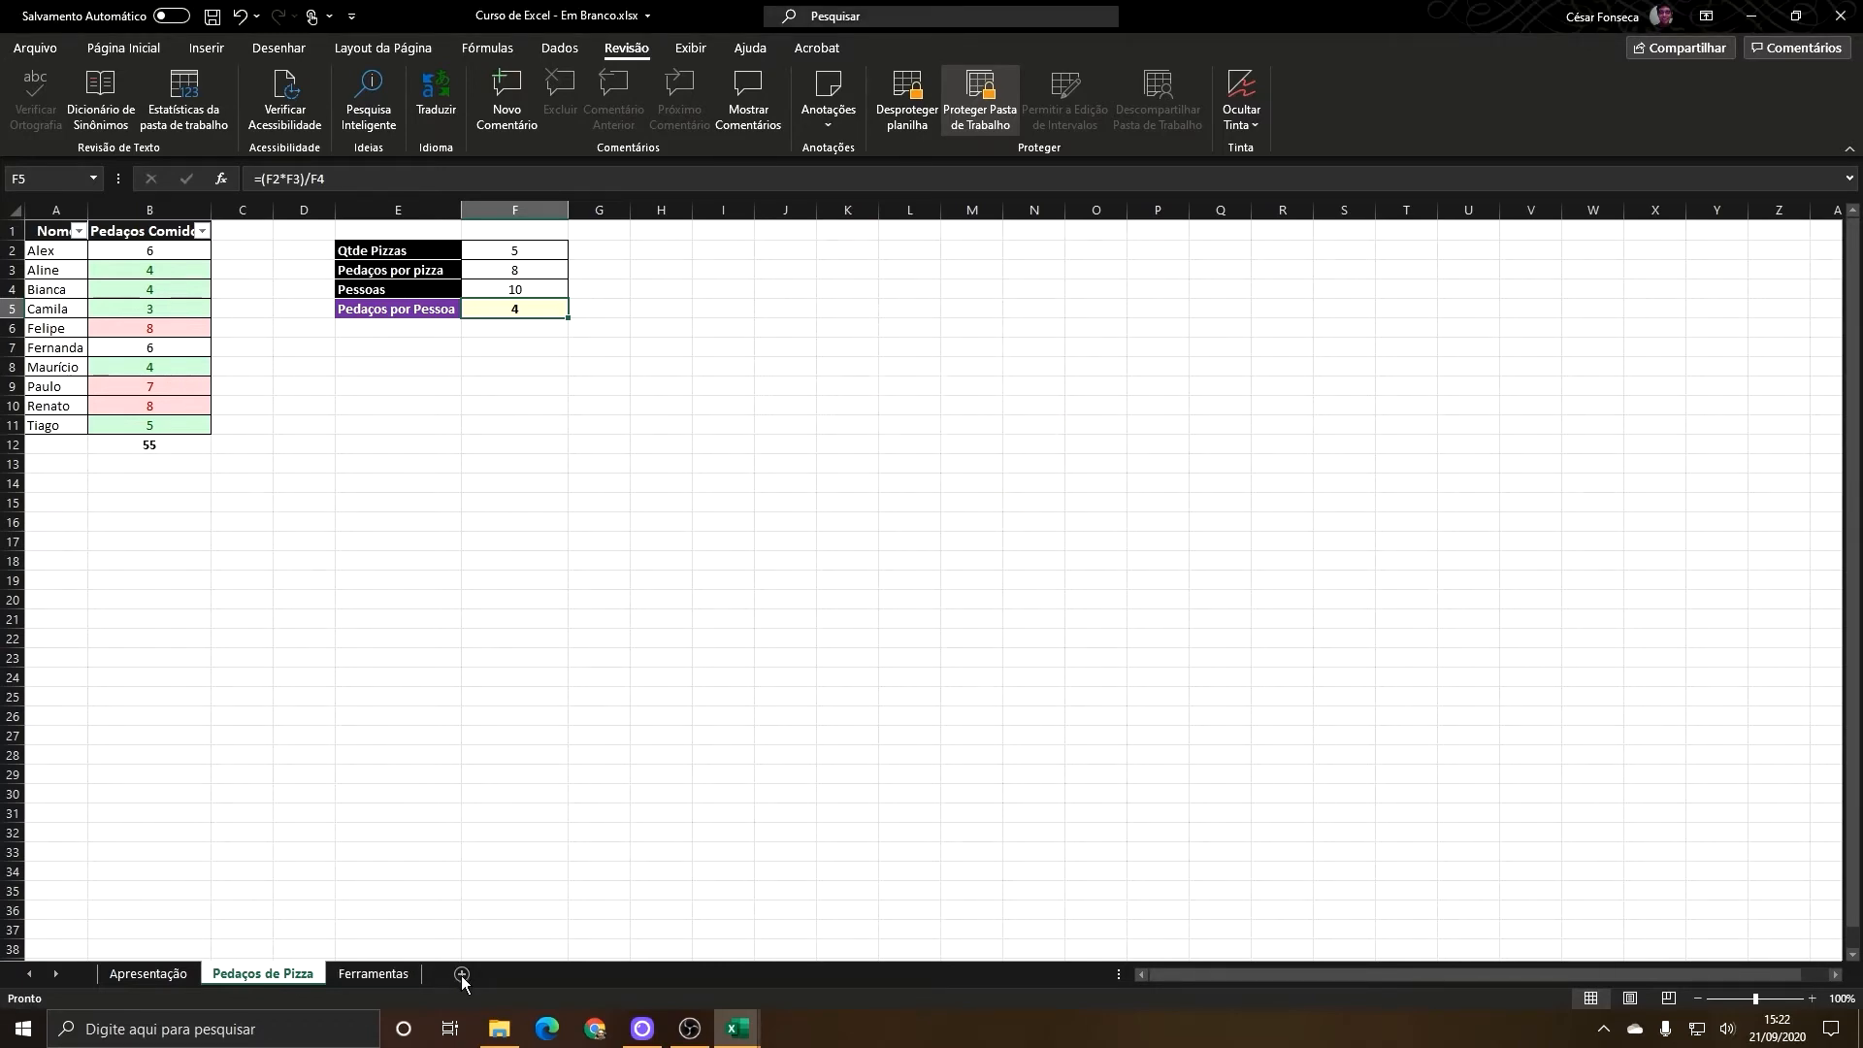
- Check on the Ferramentas tab that sheet actions are disabled, then return to Pedaços de Pizza
{"action": "left_click", "coordinate": [373, 973]}
{"action": "right_click", "coordinate": [383, 973]}
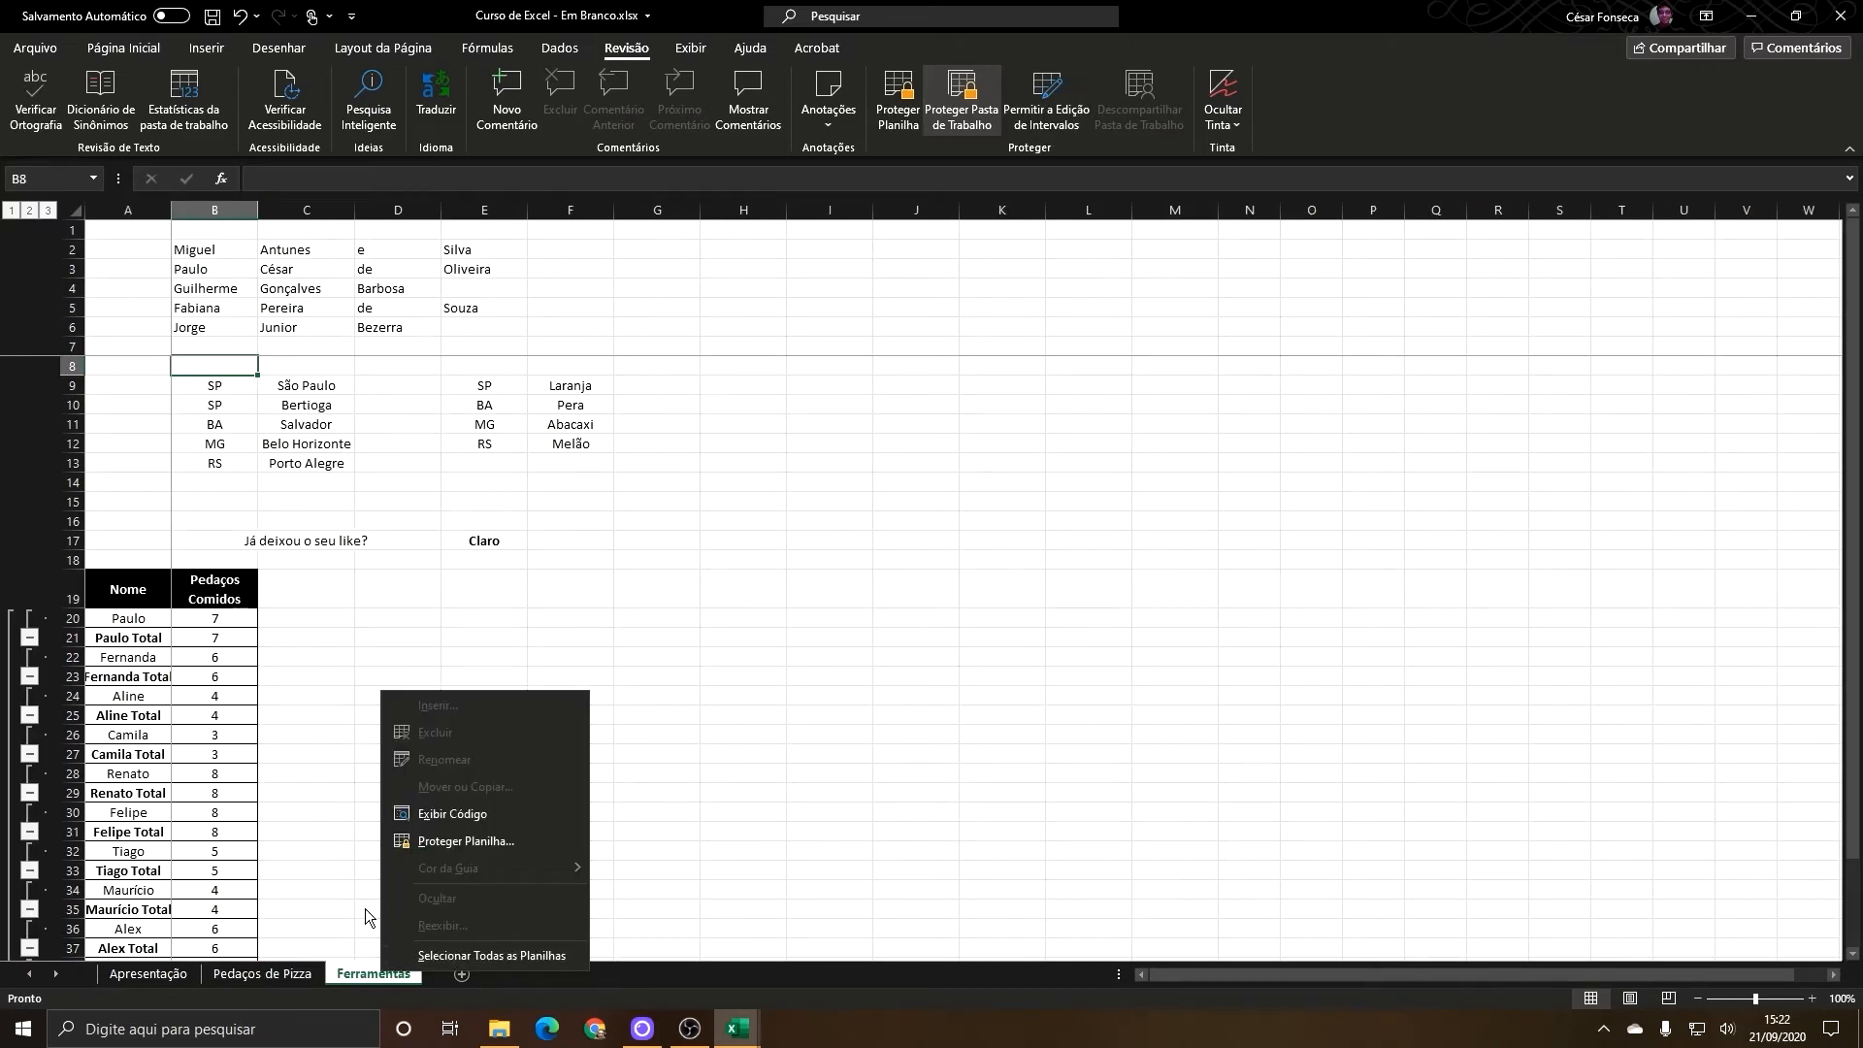
{"action": "key", "text": "Escape"}
{"action": "left_click", "coordinate": [272, 973]}
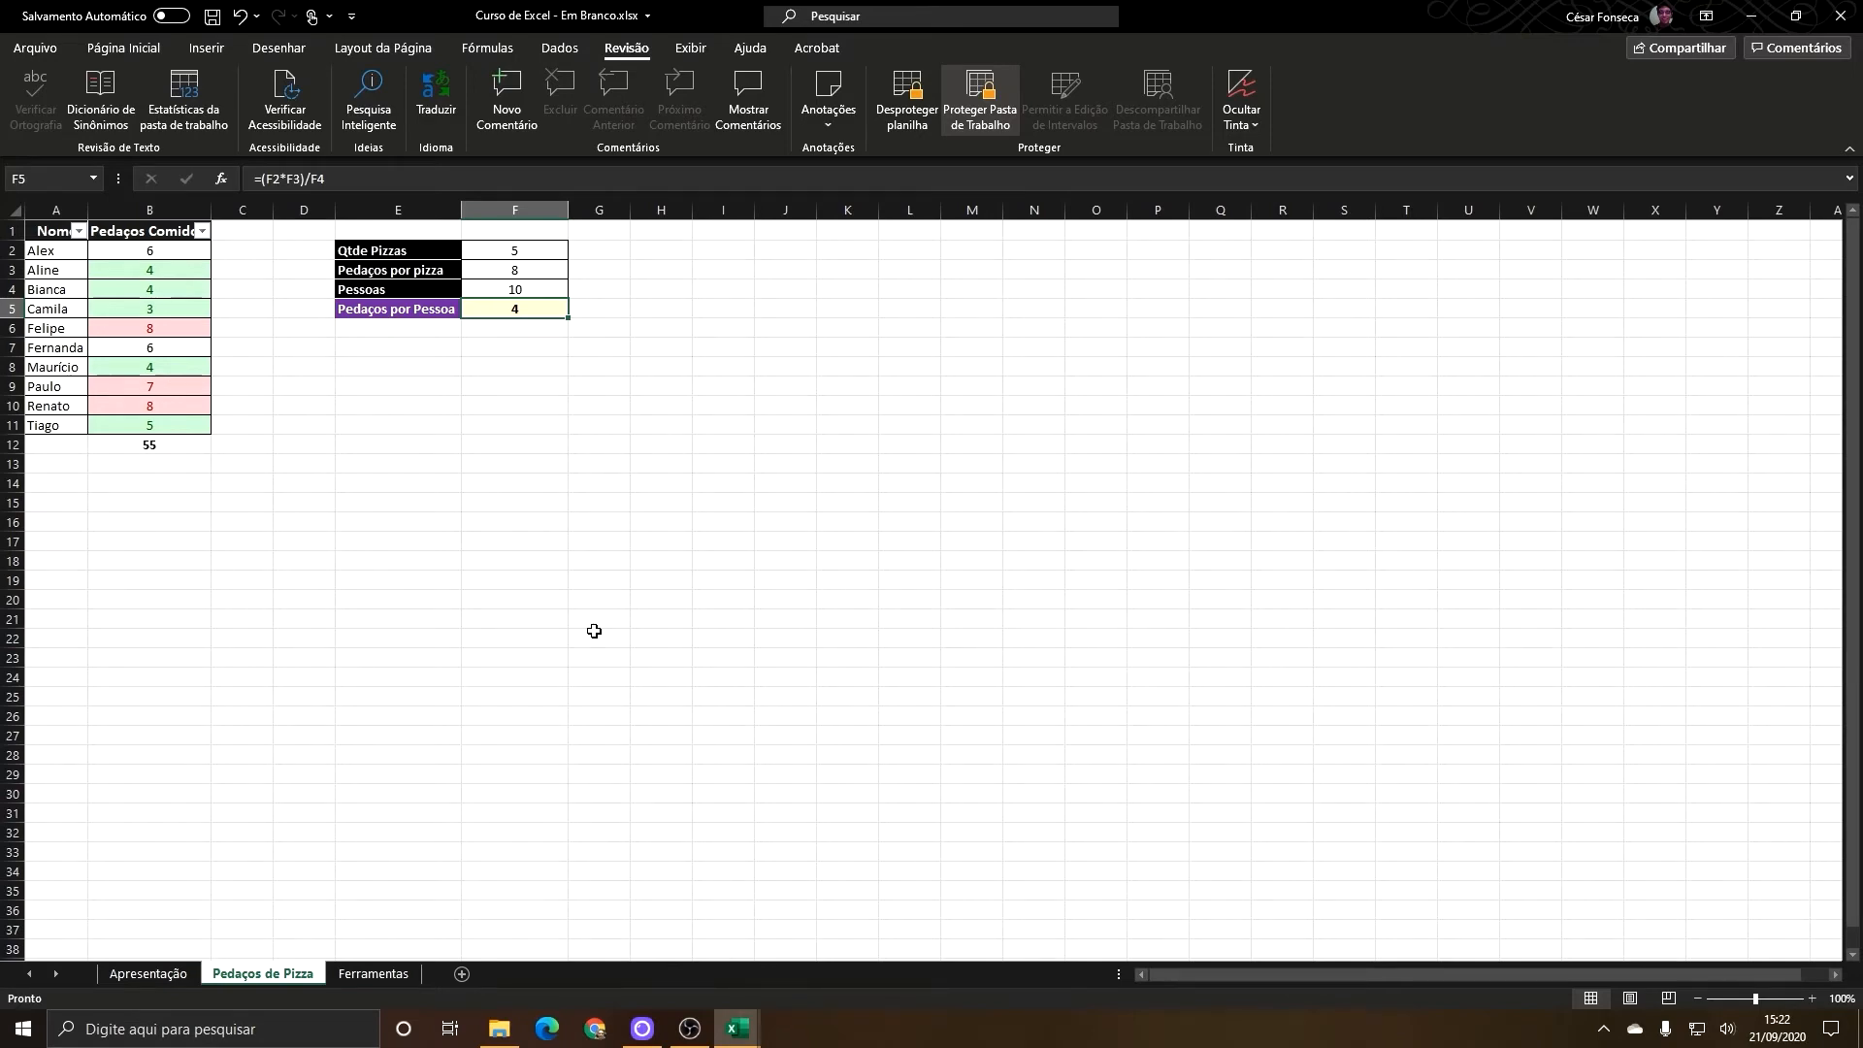
- Save the workbook via Salvar como with a password to open set in Opções gerais
{"action": "left_click", "coordinate": [35, 48]}
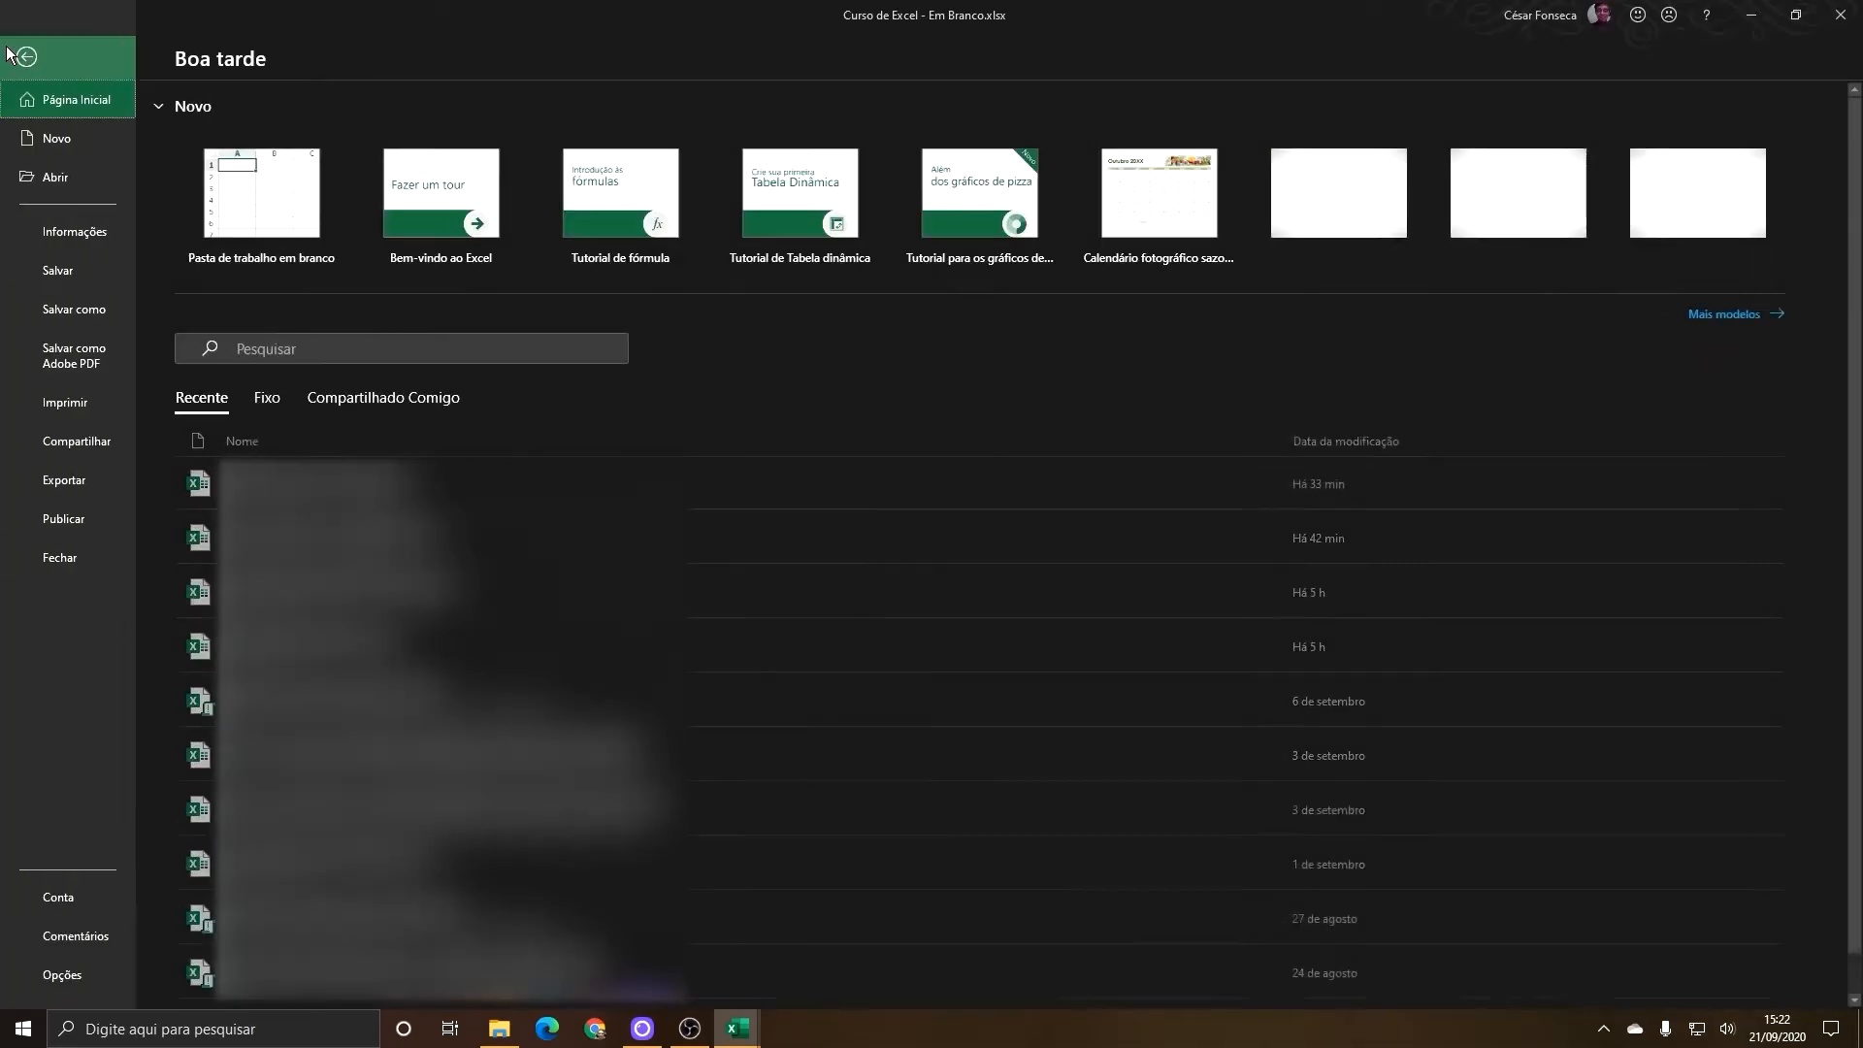
{"action": "left_click", "coordinate": [97, 309]}
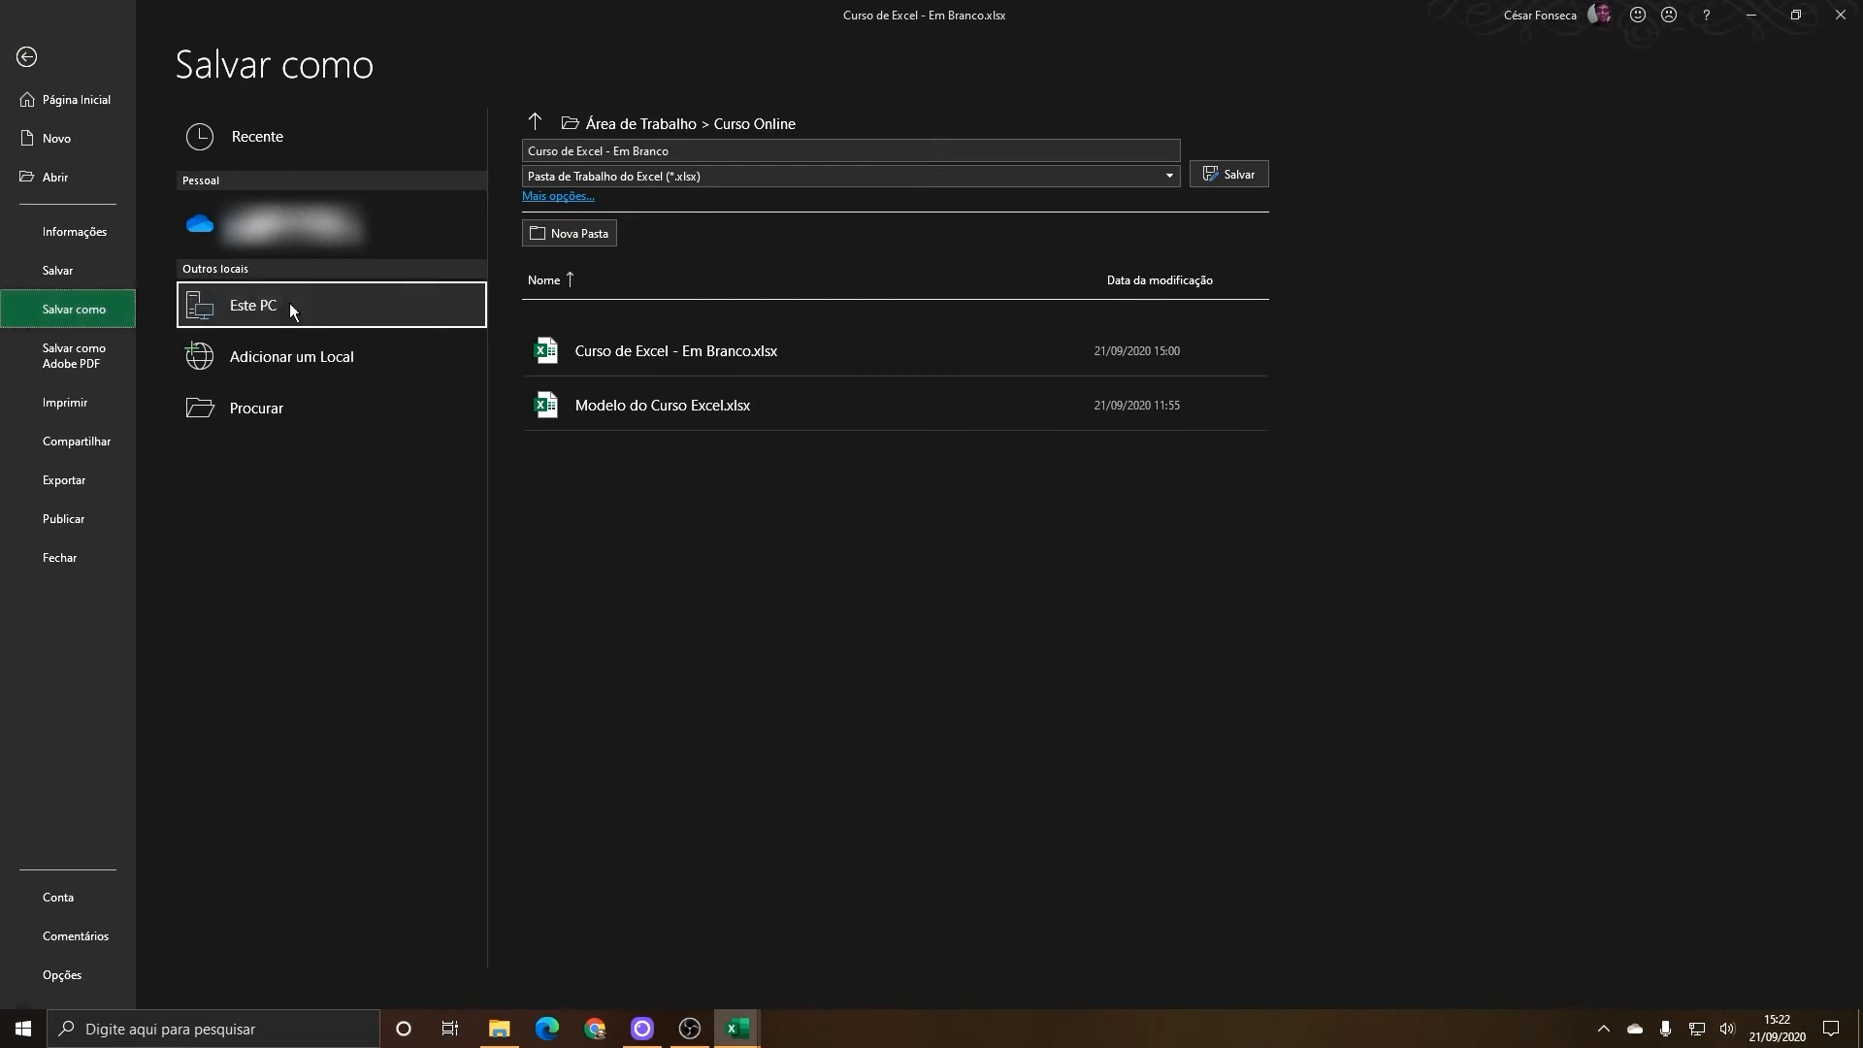
{"action": "left_click", "coordinate": [569, 198]}
{"action": "left_click", "coordinate": [885, 516]}
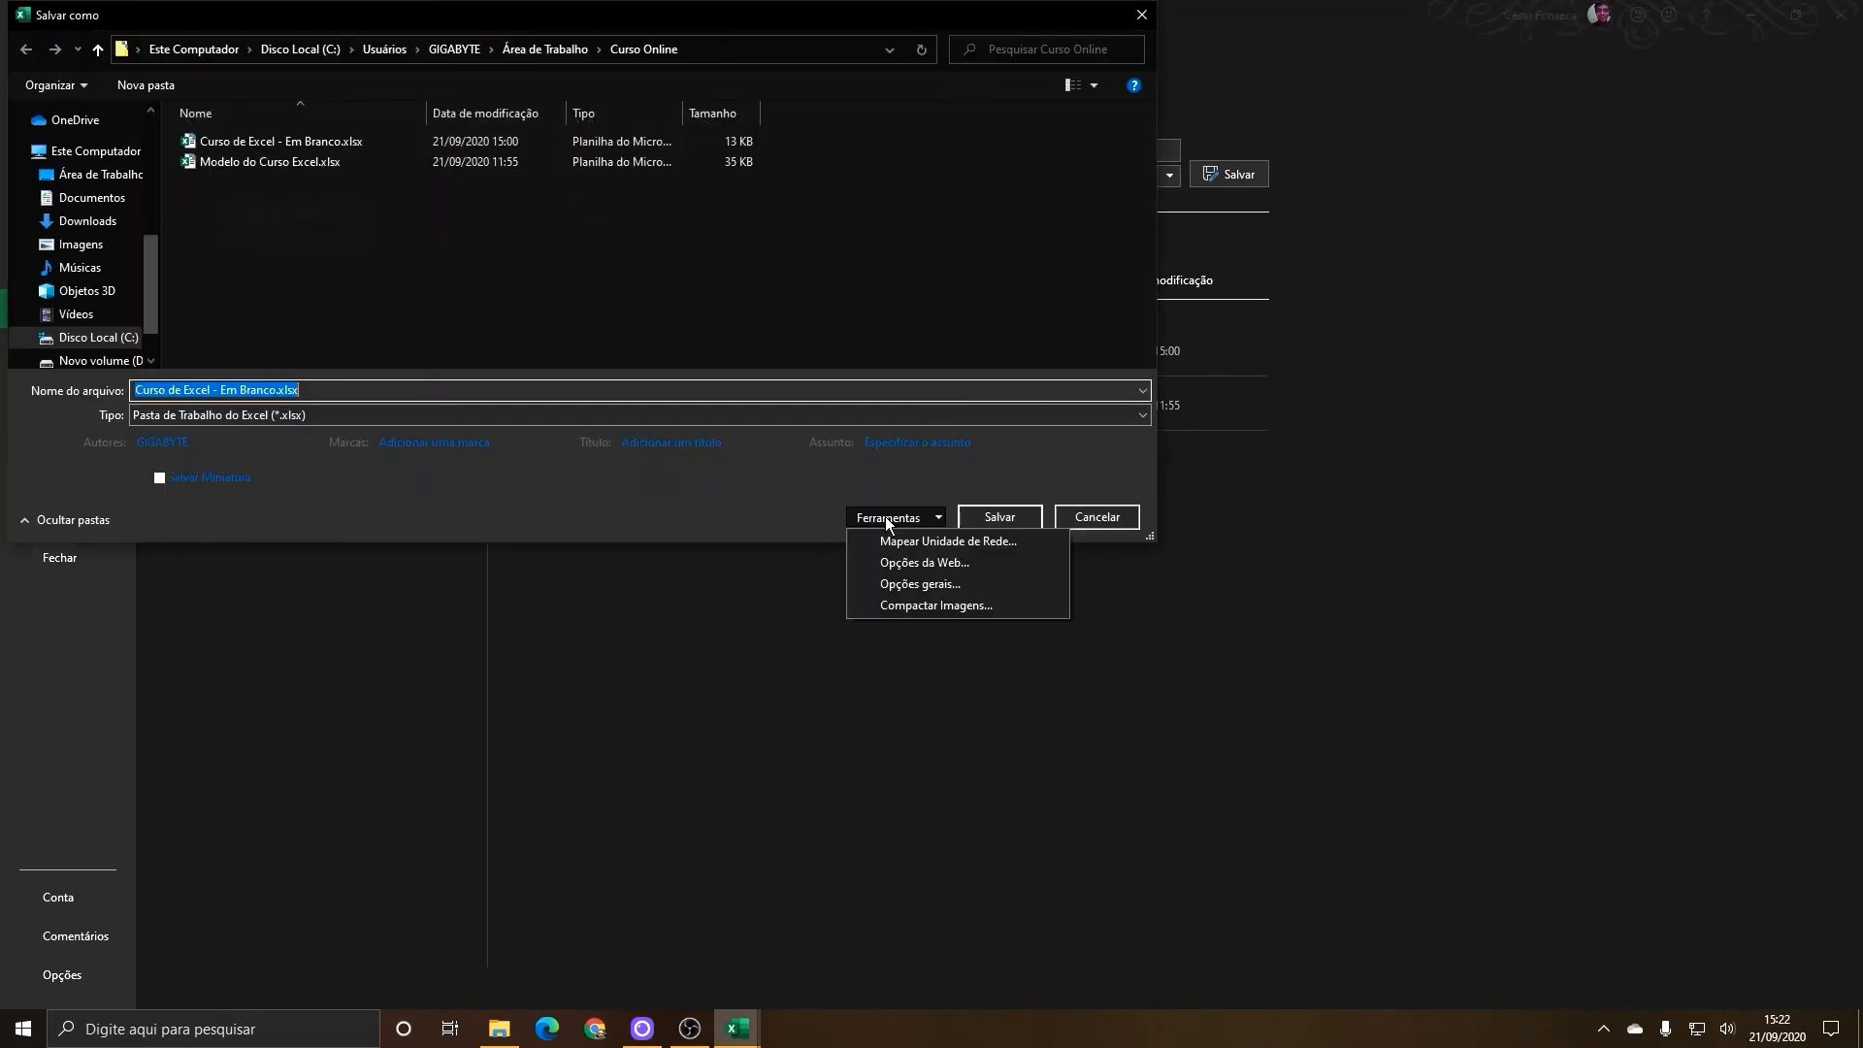
{"action": "left_click", "coordinate": [912, 583]}
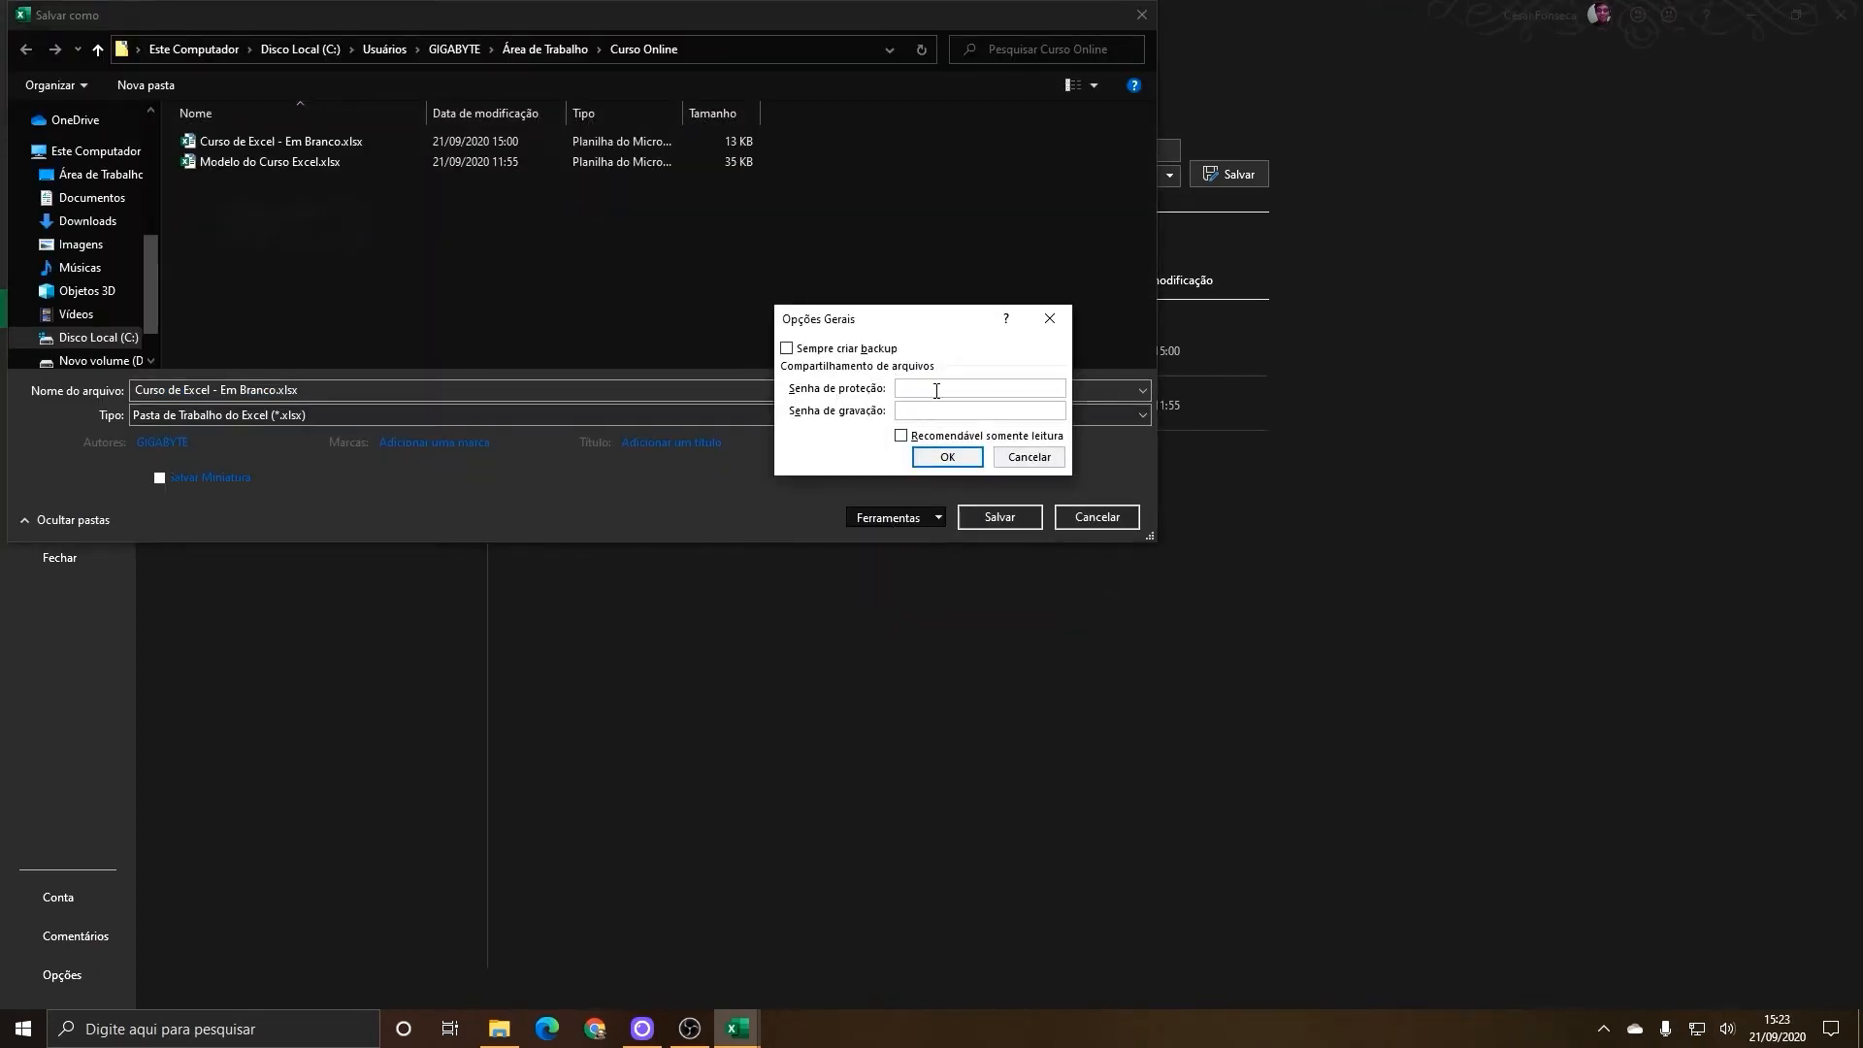
{"action": "type", "text": "123"}
{"action": "left_click", "coordinate": [951, 459]}
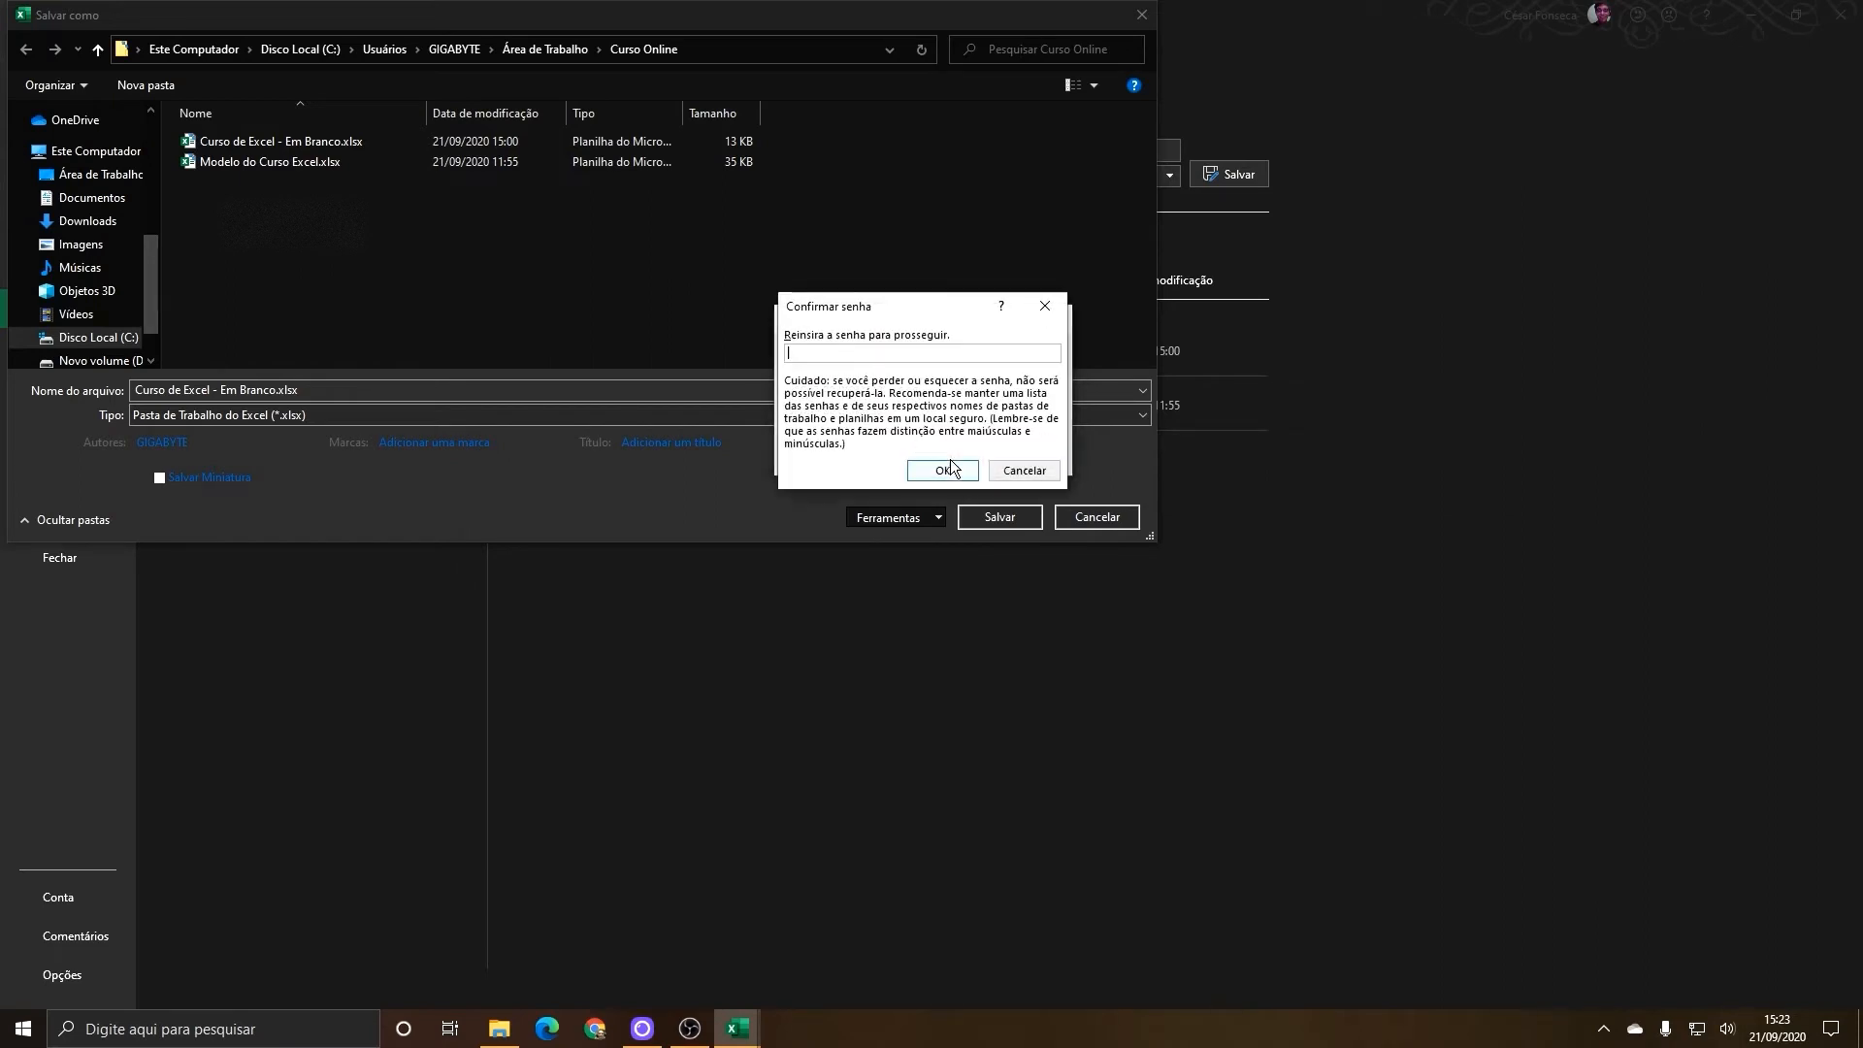
{"action": "type", "text": "12"}
{"action": "left_click", "coordinate": [946, 470]}
{"action": "left_click", "coordinate": [999, 515]}
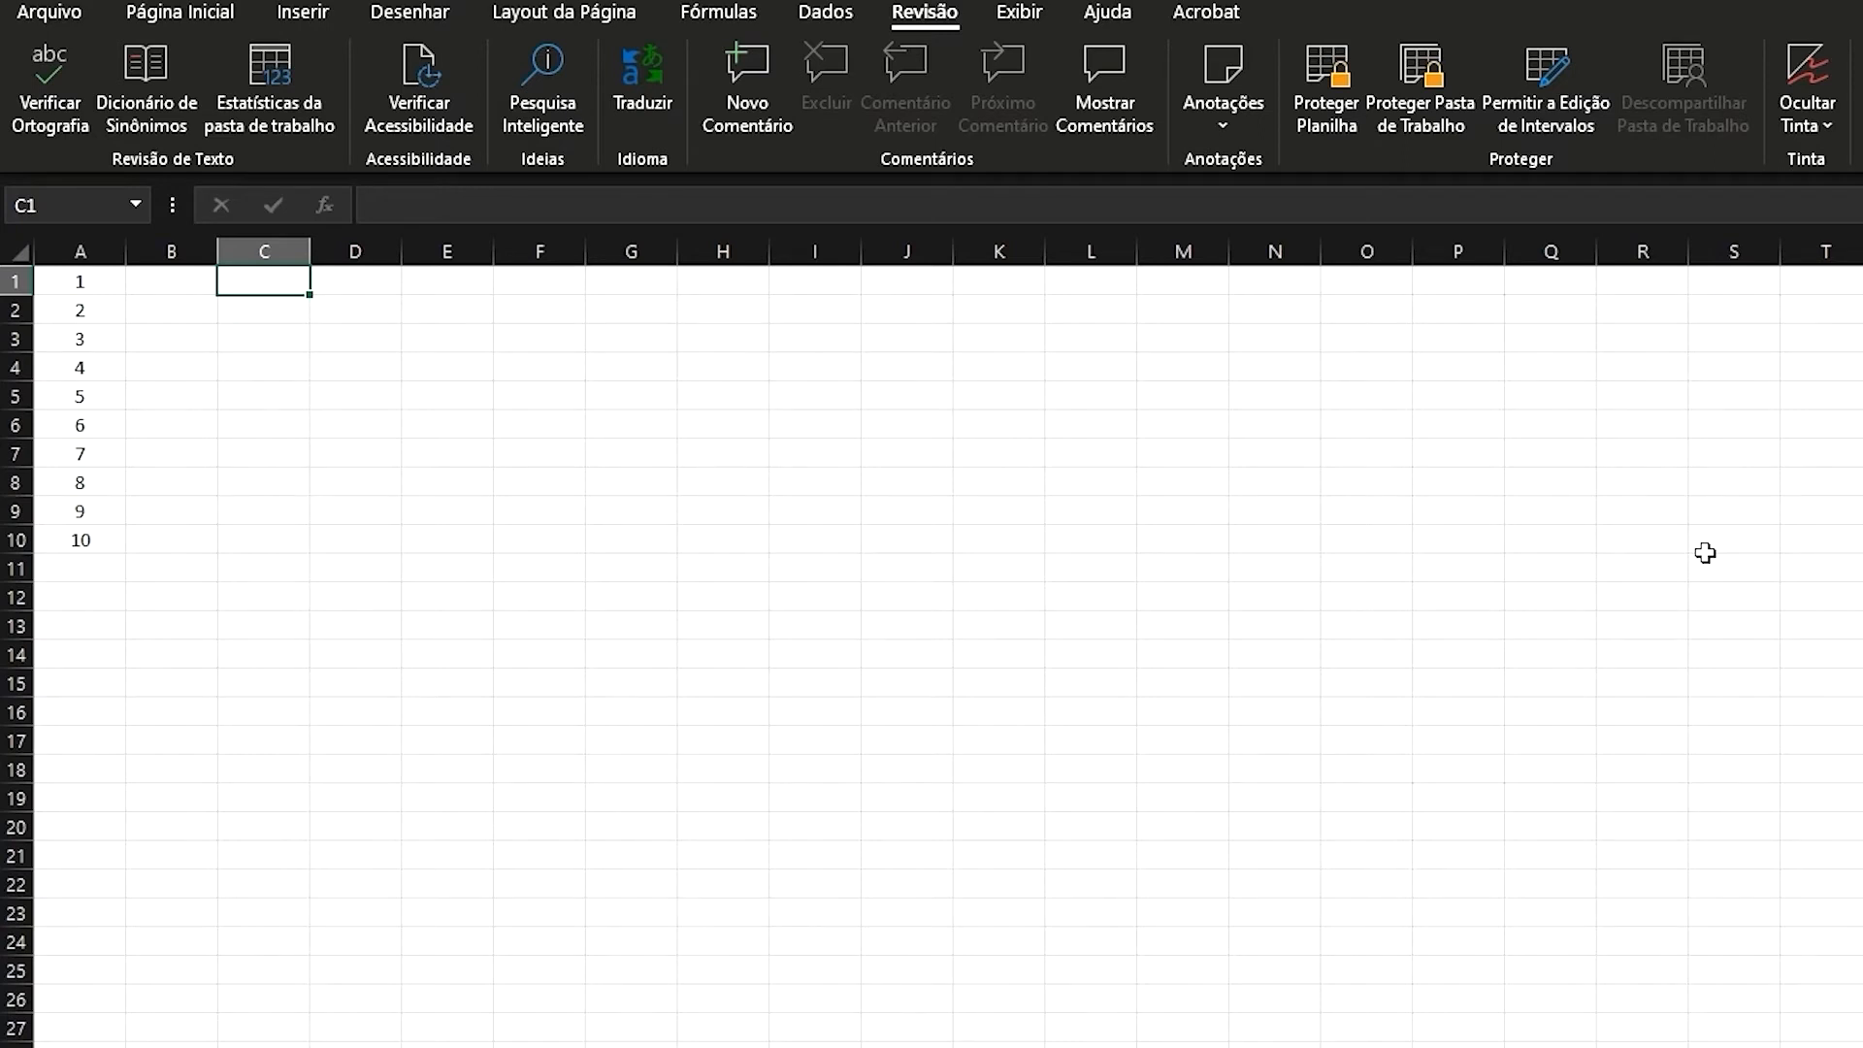
- Enter =1+2+3+4+5+6+7+8+9+10 in C1 so it shows 55
{"action": "type", "text": "=1+2"}
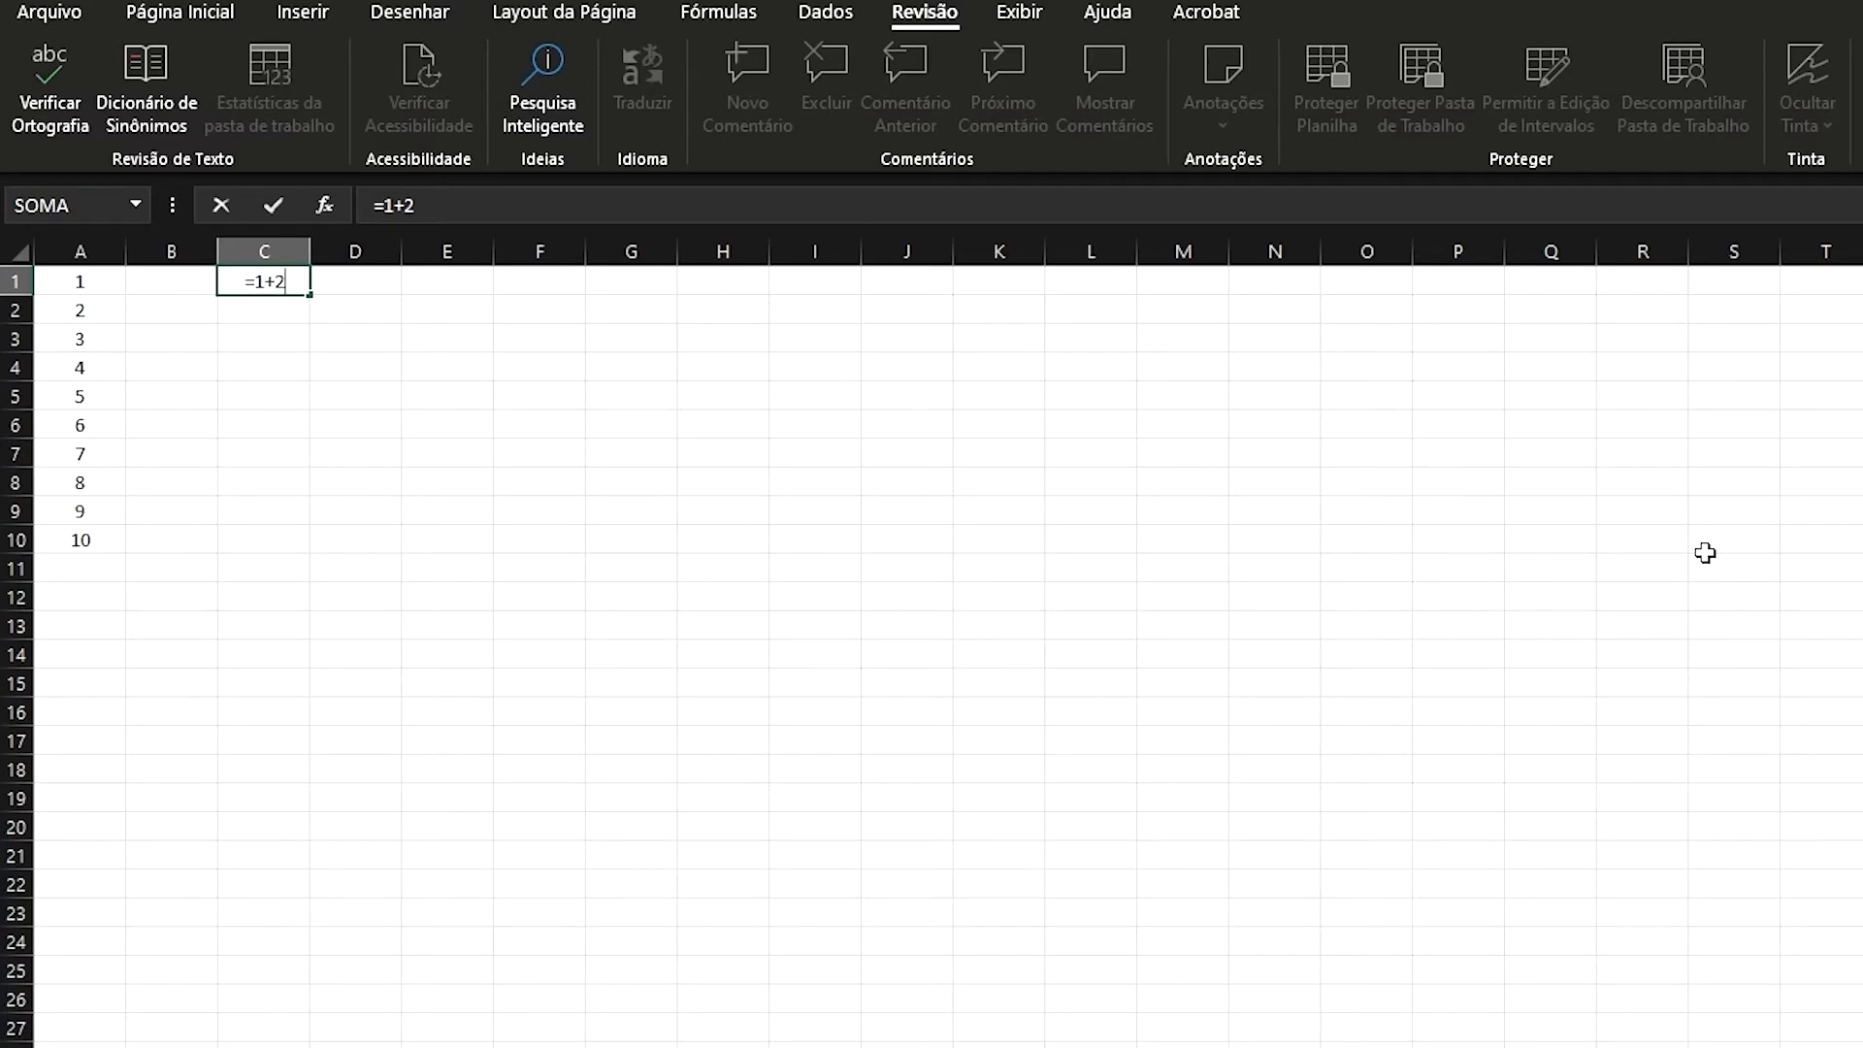
{"action": "type", "text": "+3+4+5+6+7+8+"}
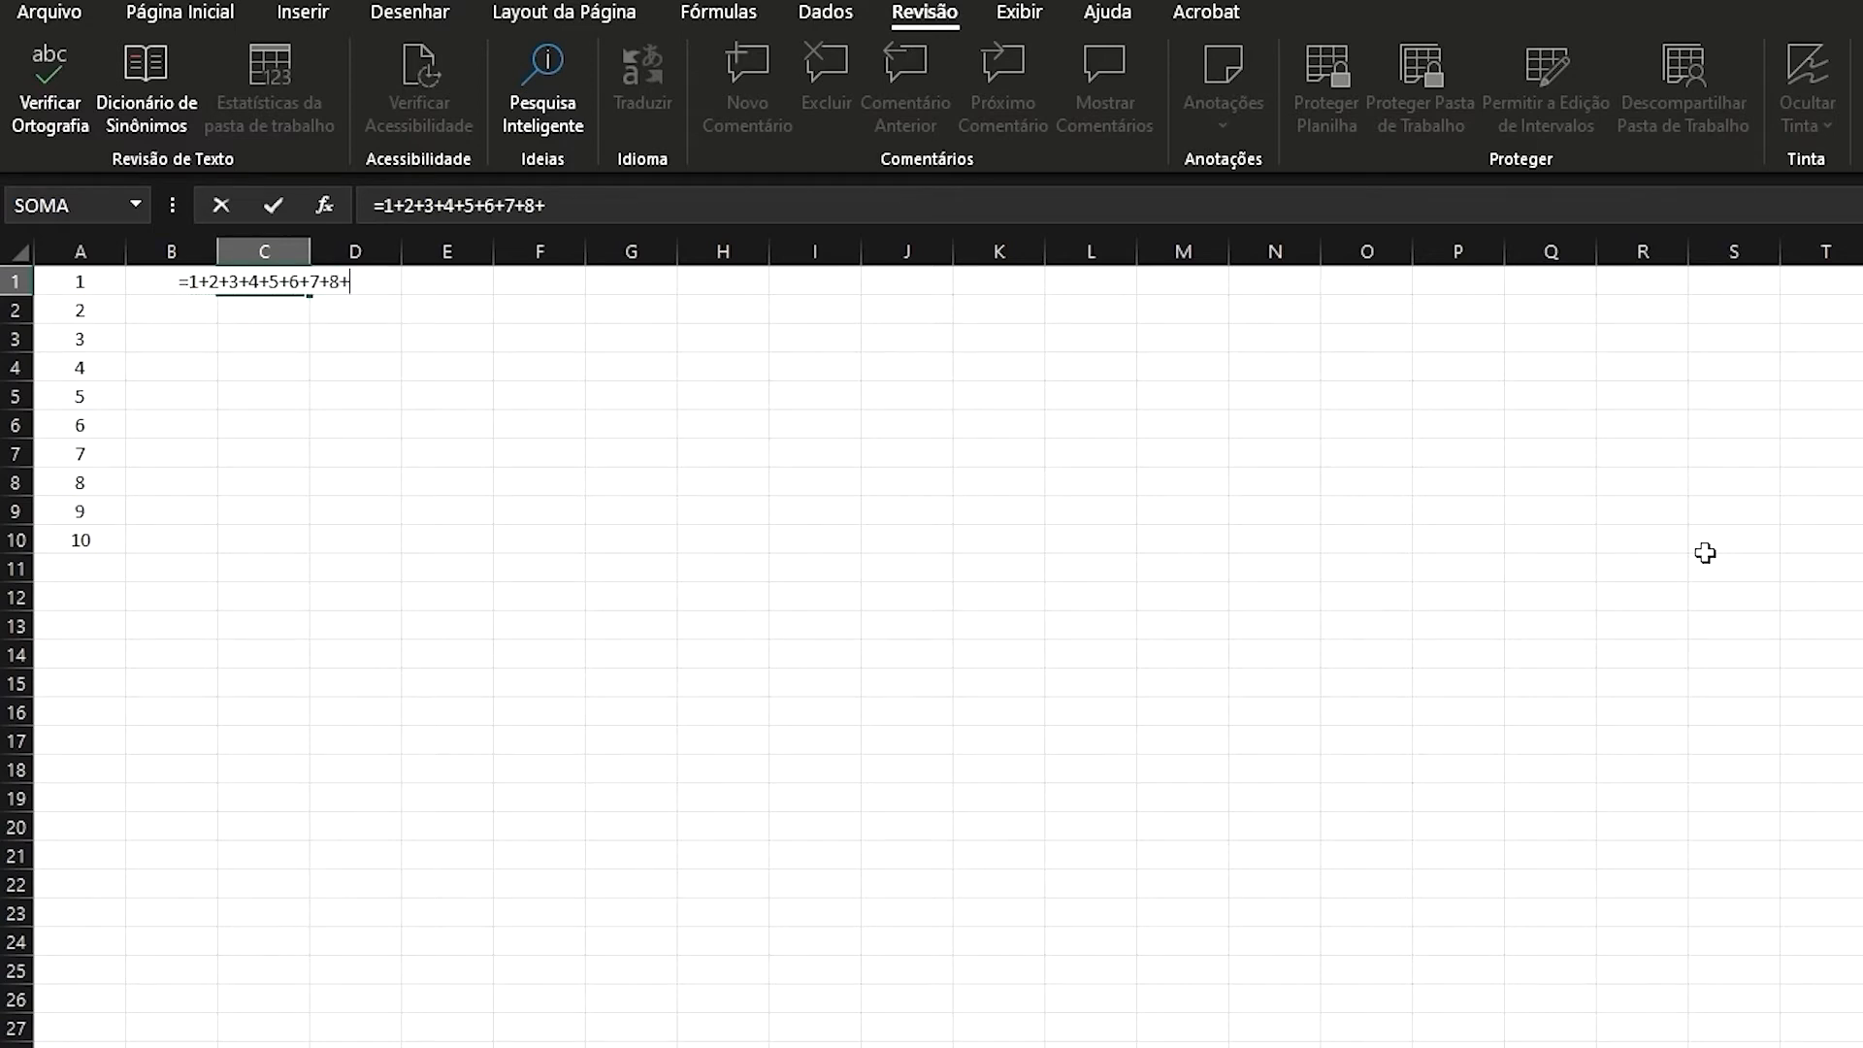
{"action": "type", "text": "9+10"}
{"action": "key", "text": "Return"}
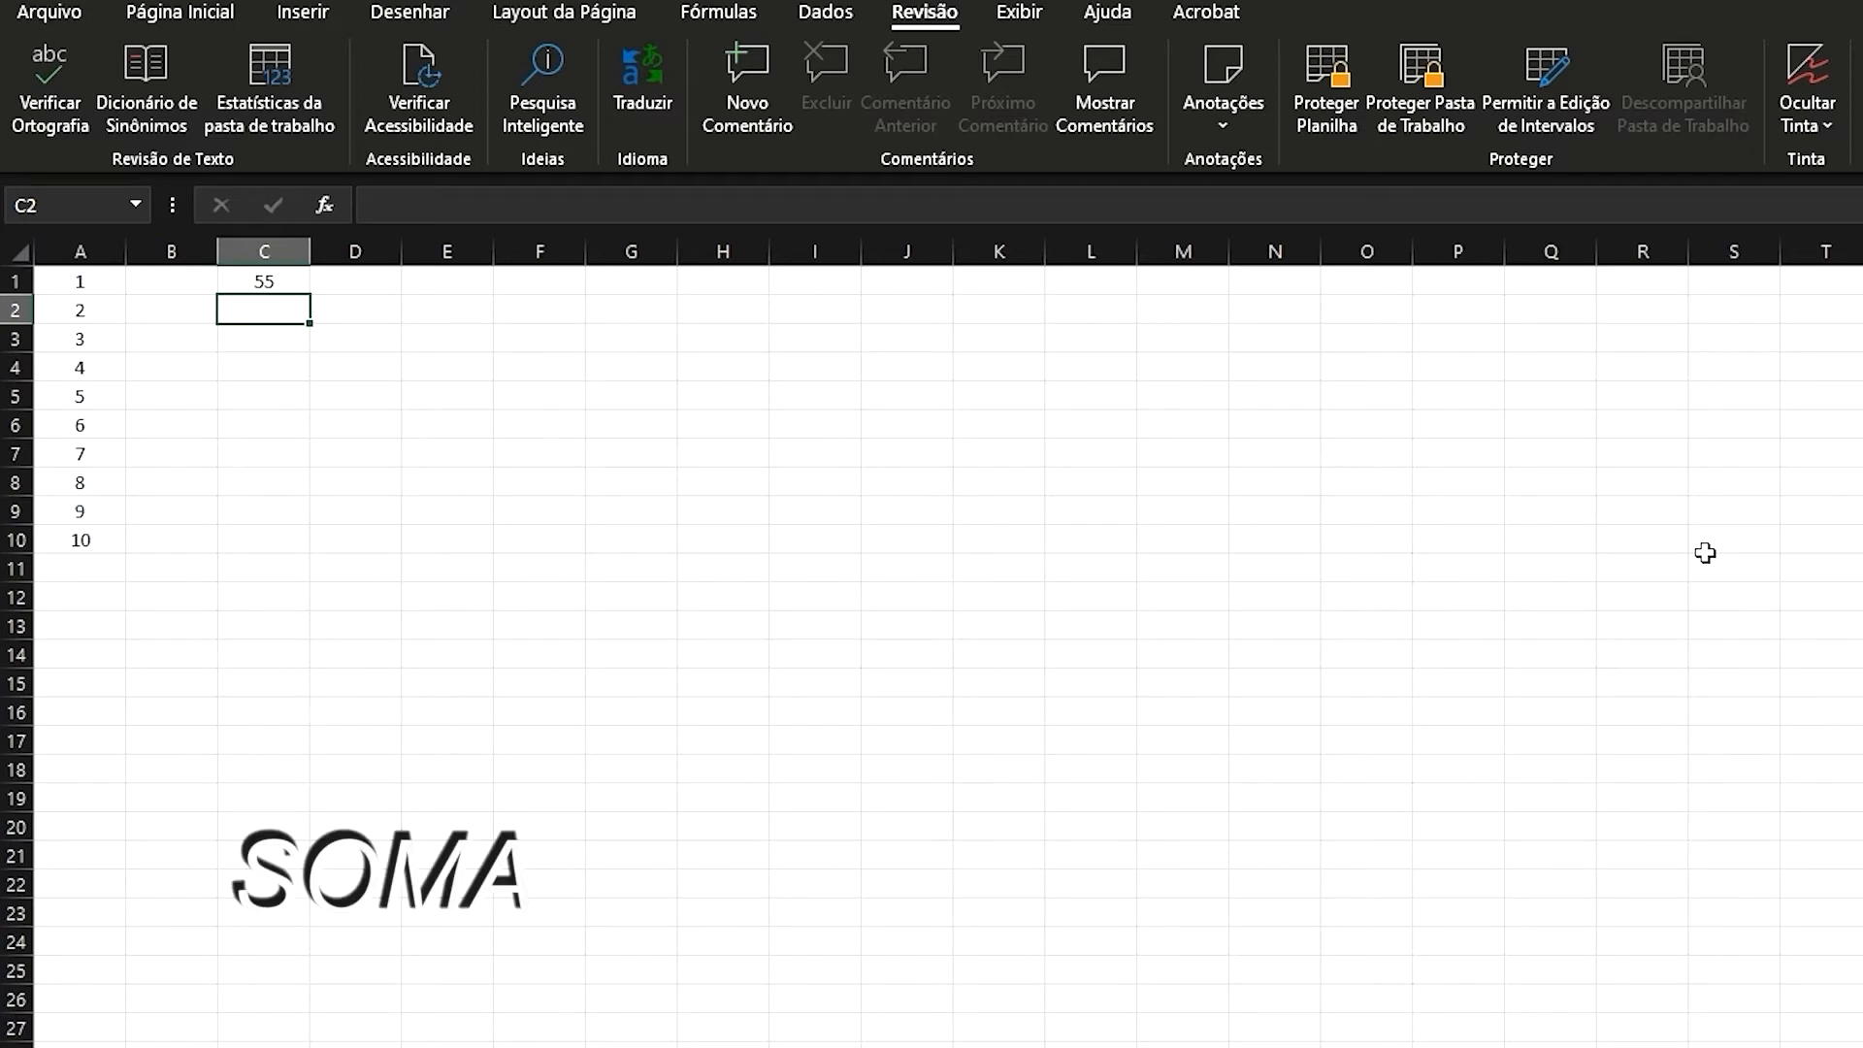
- Enter =SOMA(1;2) in C2 using the SOMA autocomplete
{"action": "type", "text": "="}
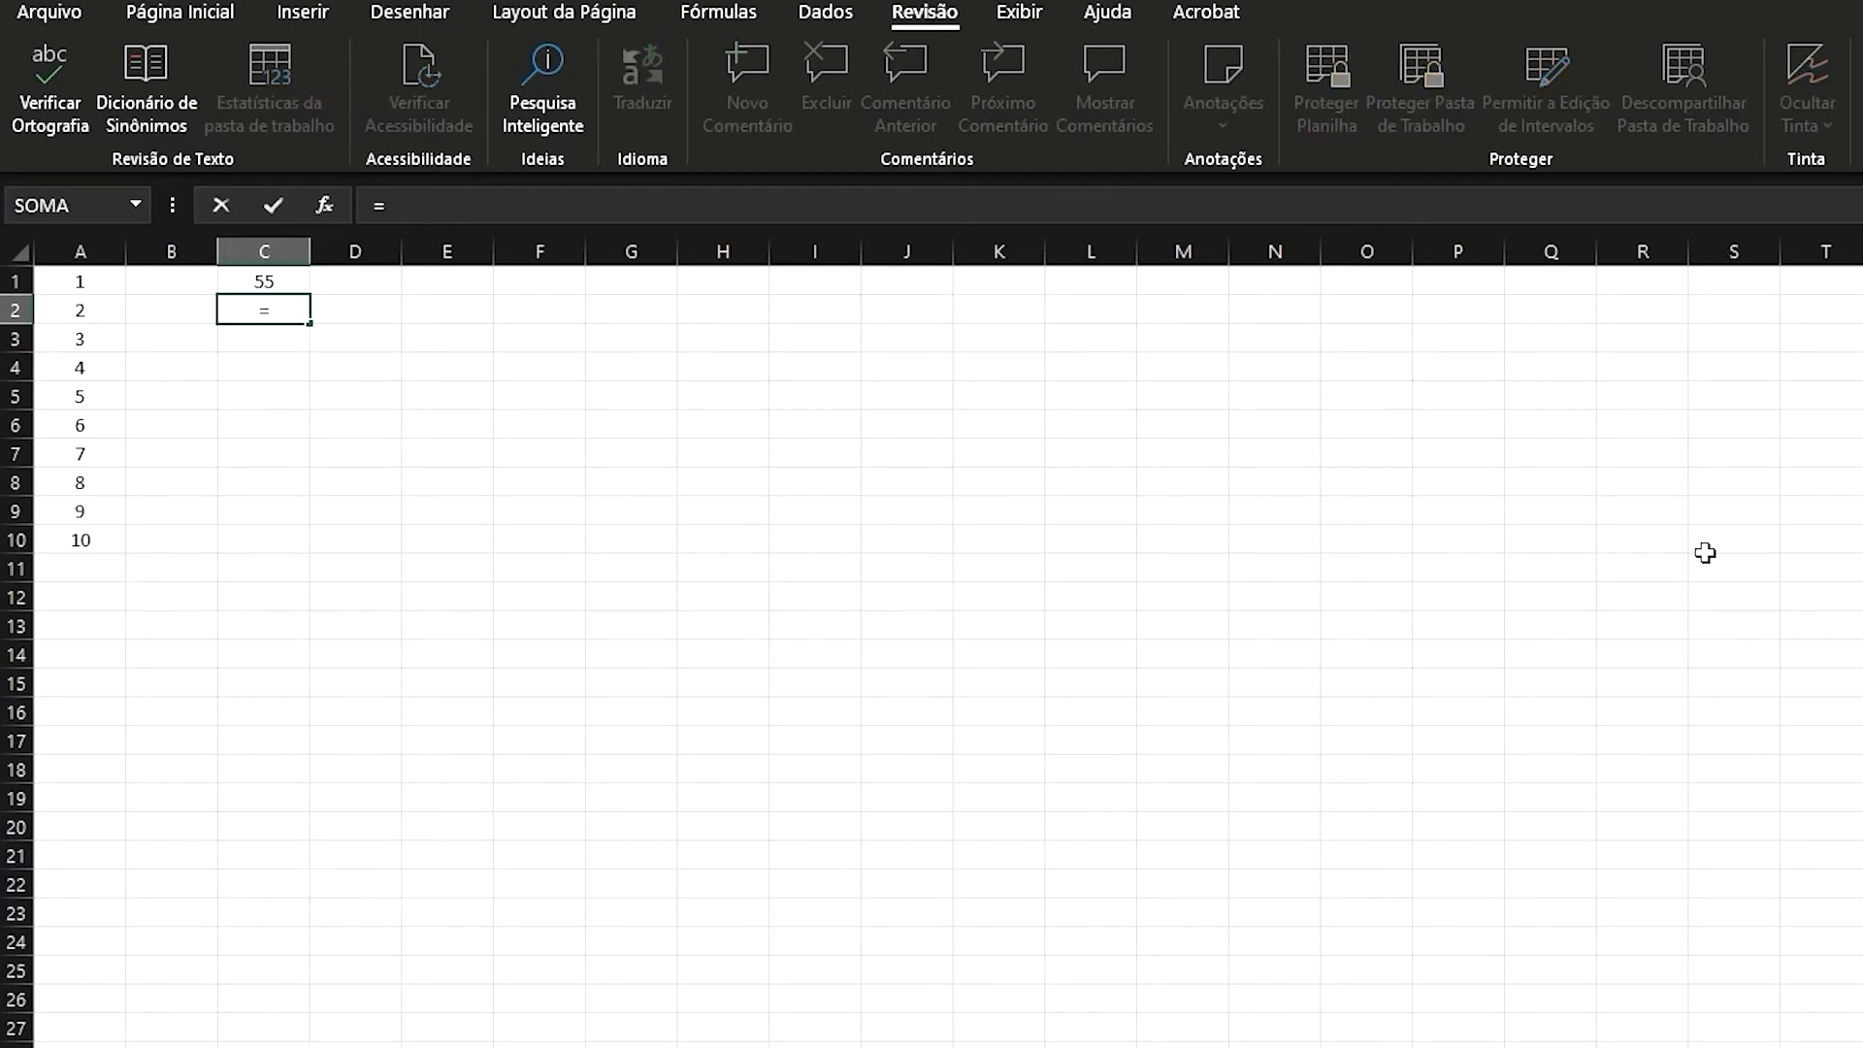
{"action": "type", "text": "soma"}
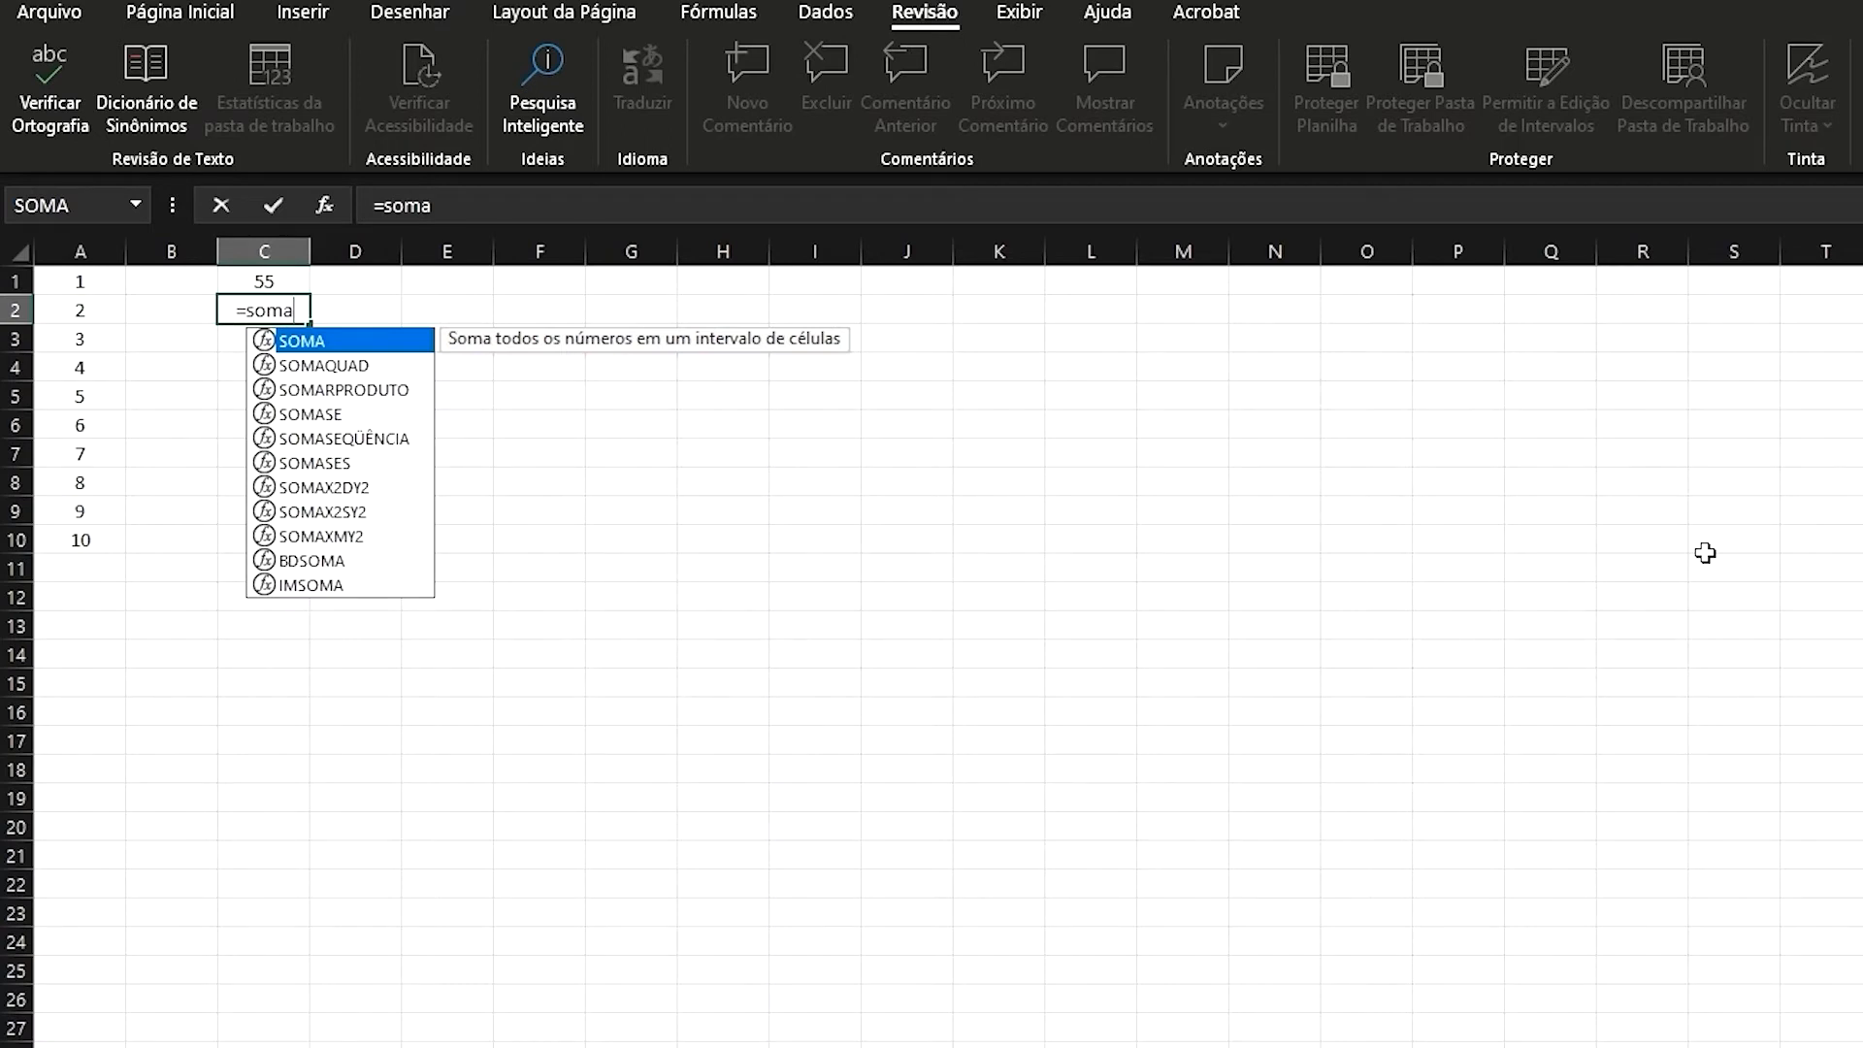
{"action": "key", "text": "Tab"}
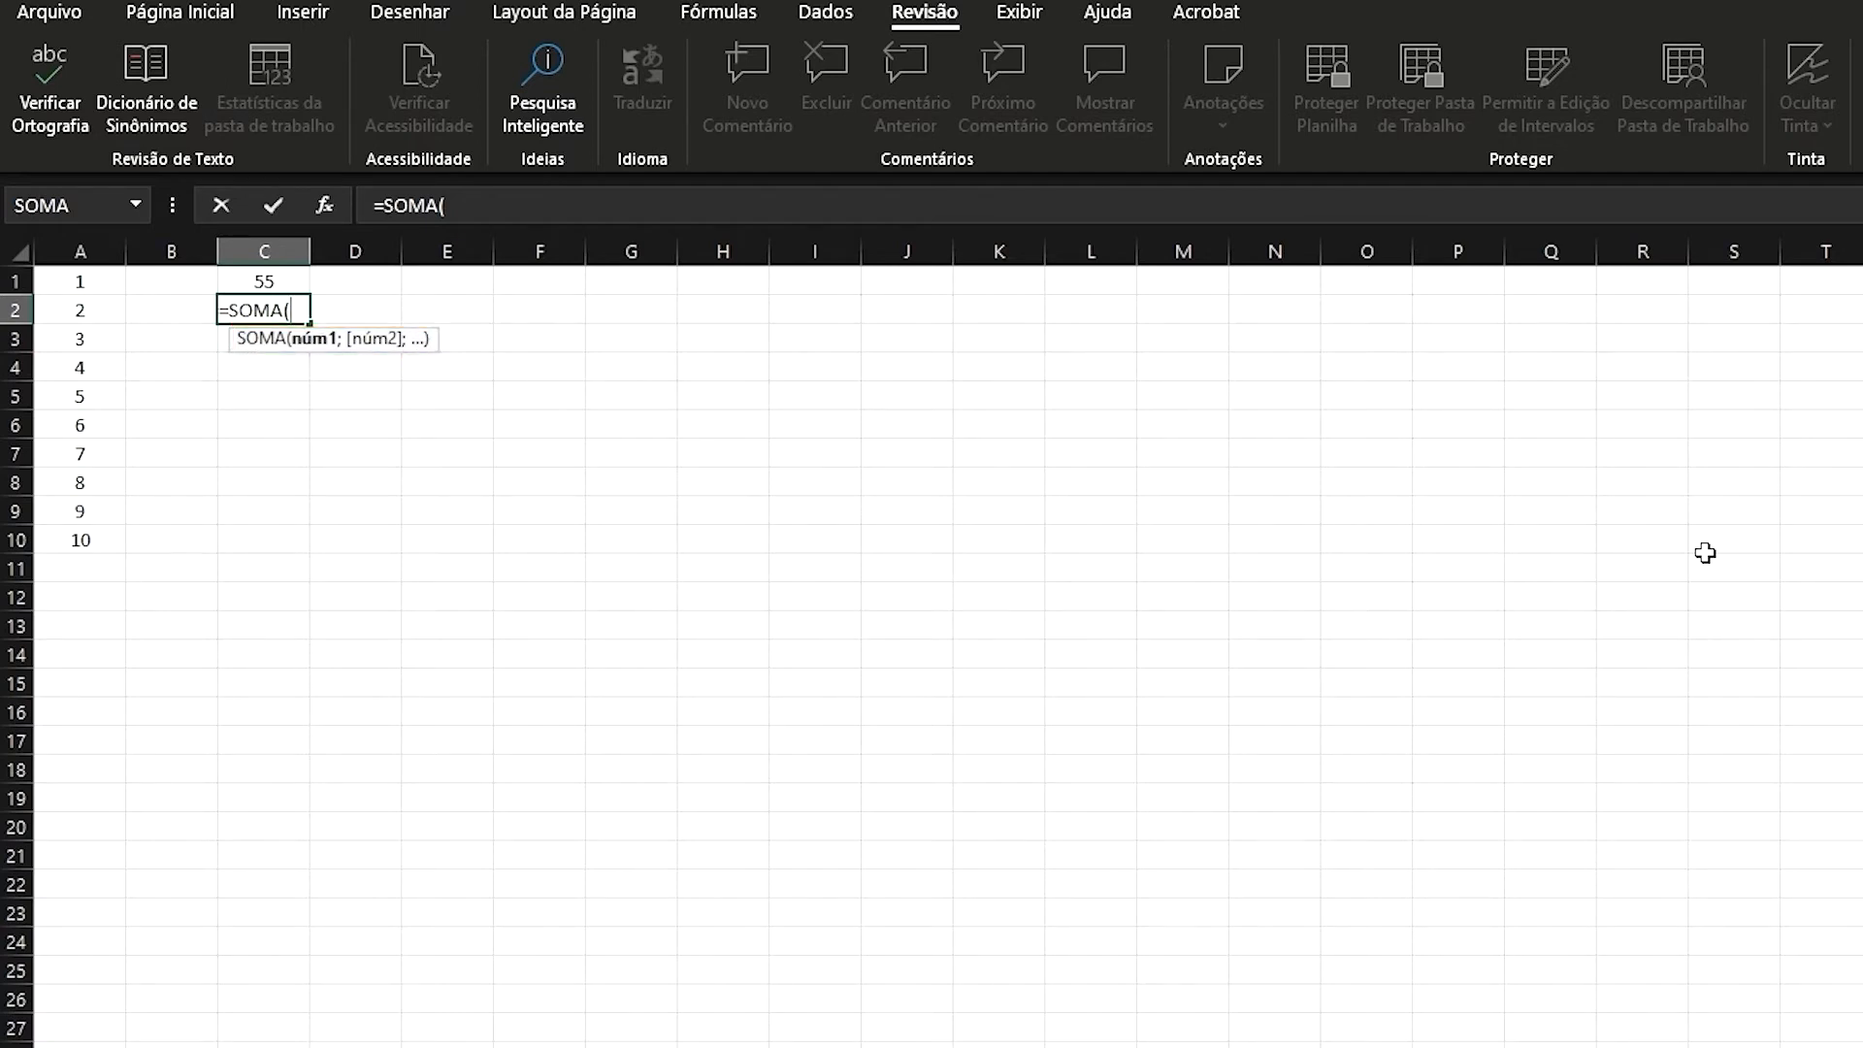
{"action": "type", "text": "1;"}
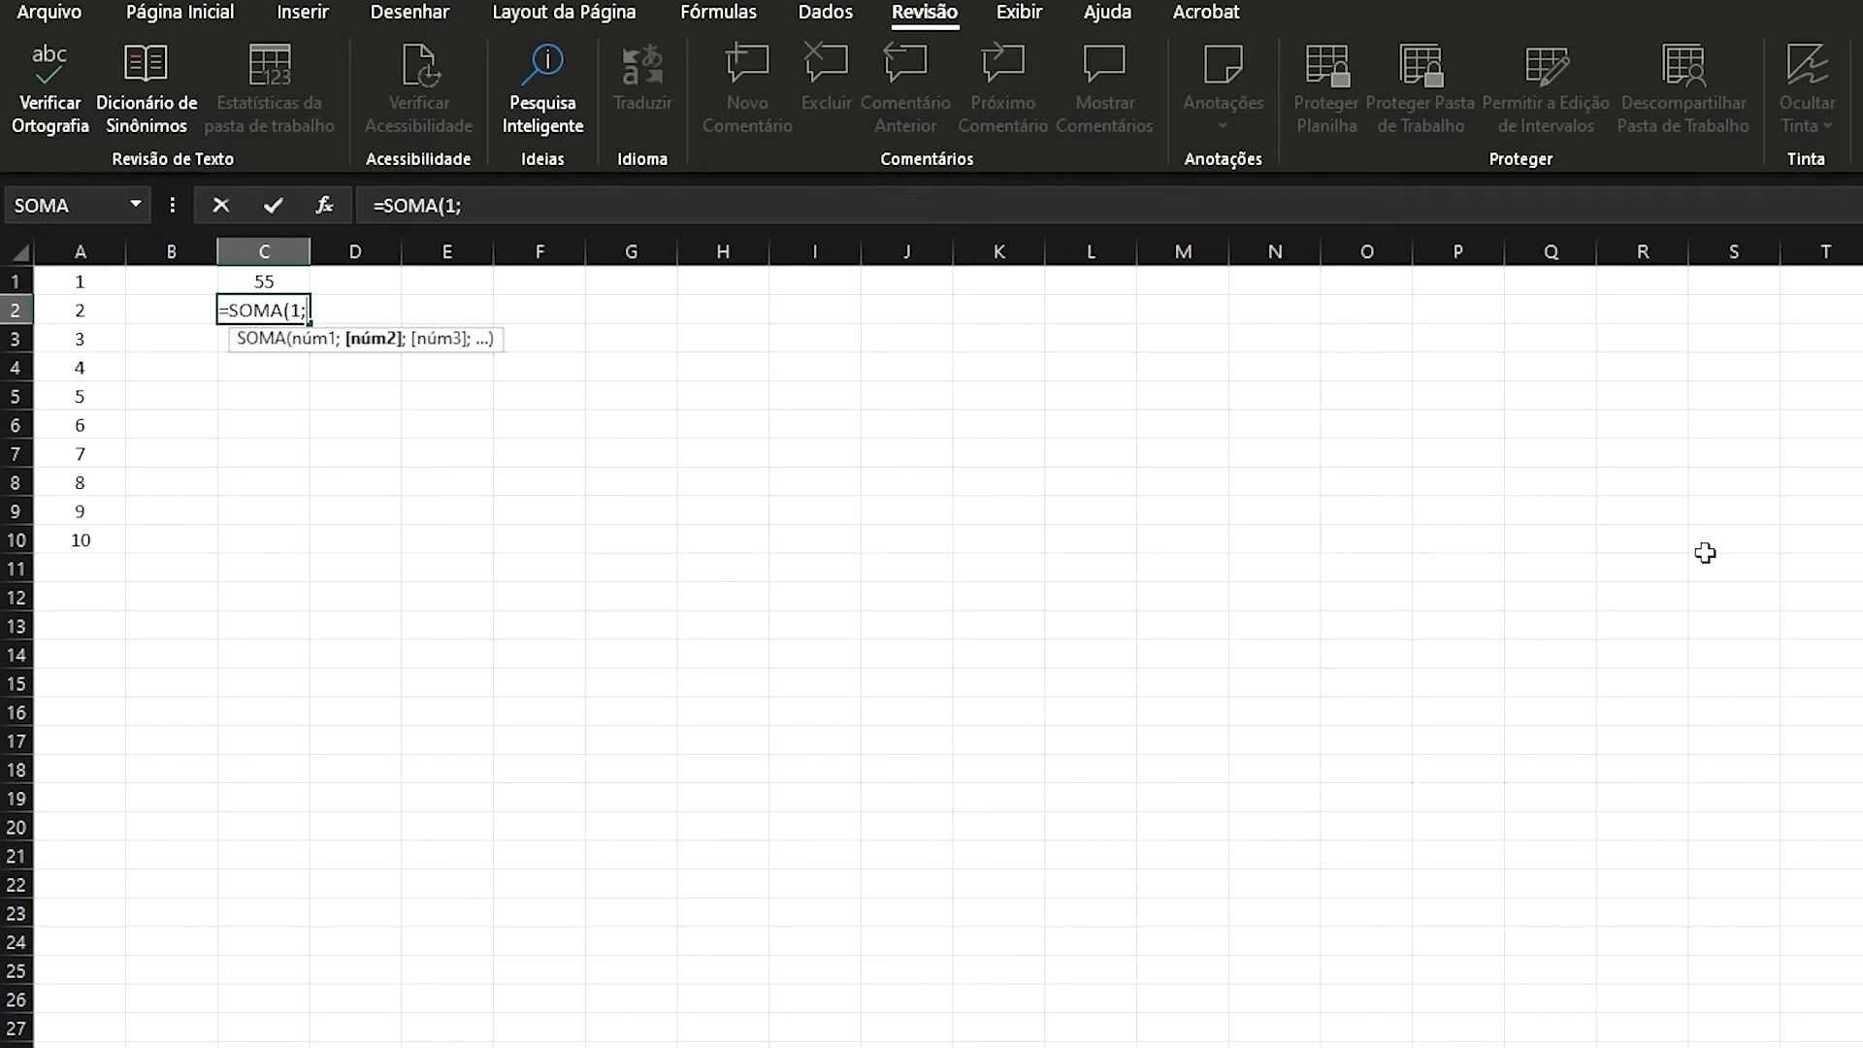
{"action": "type", "text": "2"}
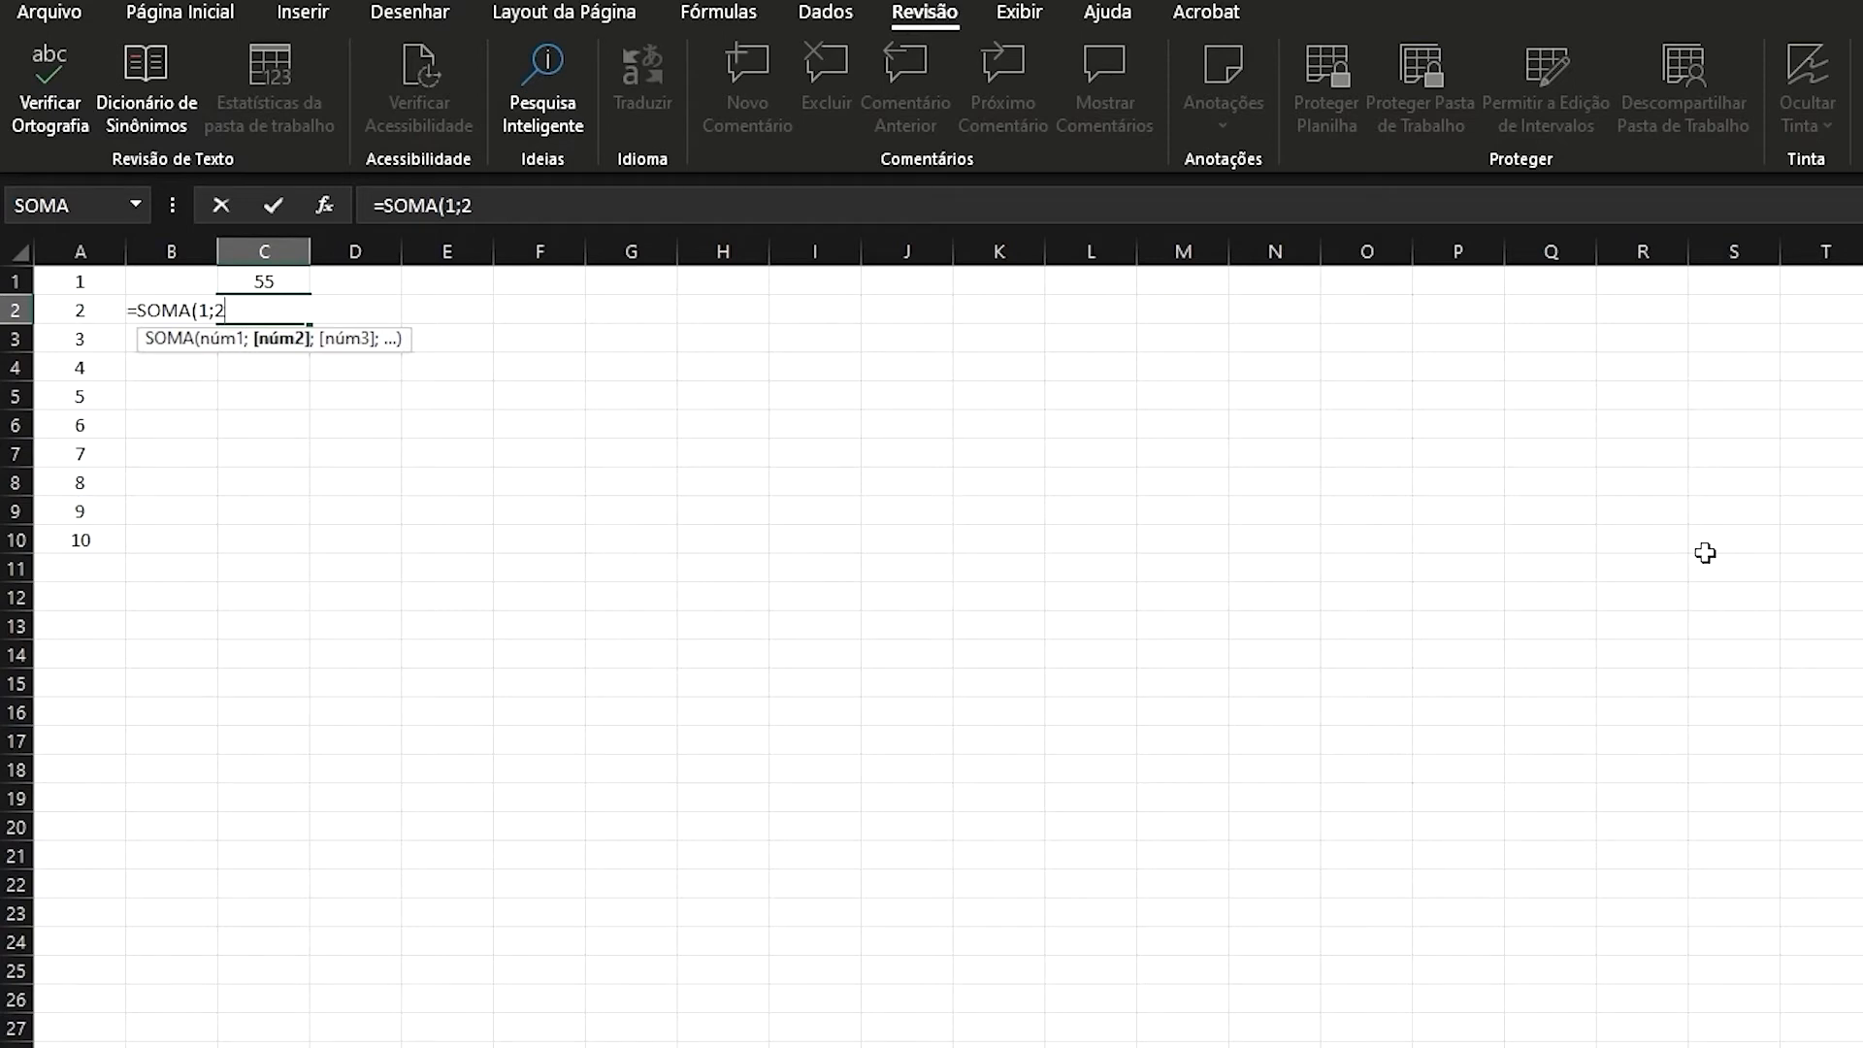
{"action": "key", "text": "Return"}
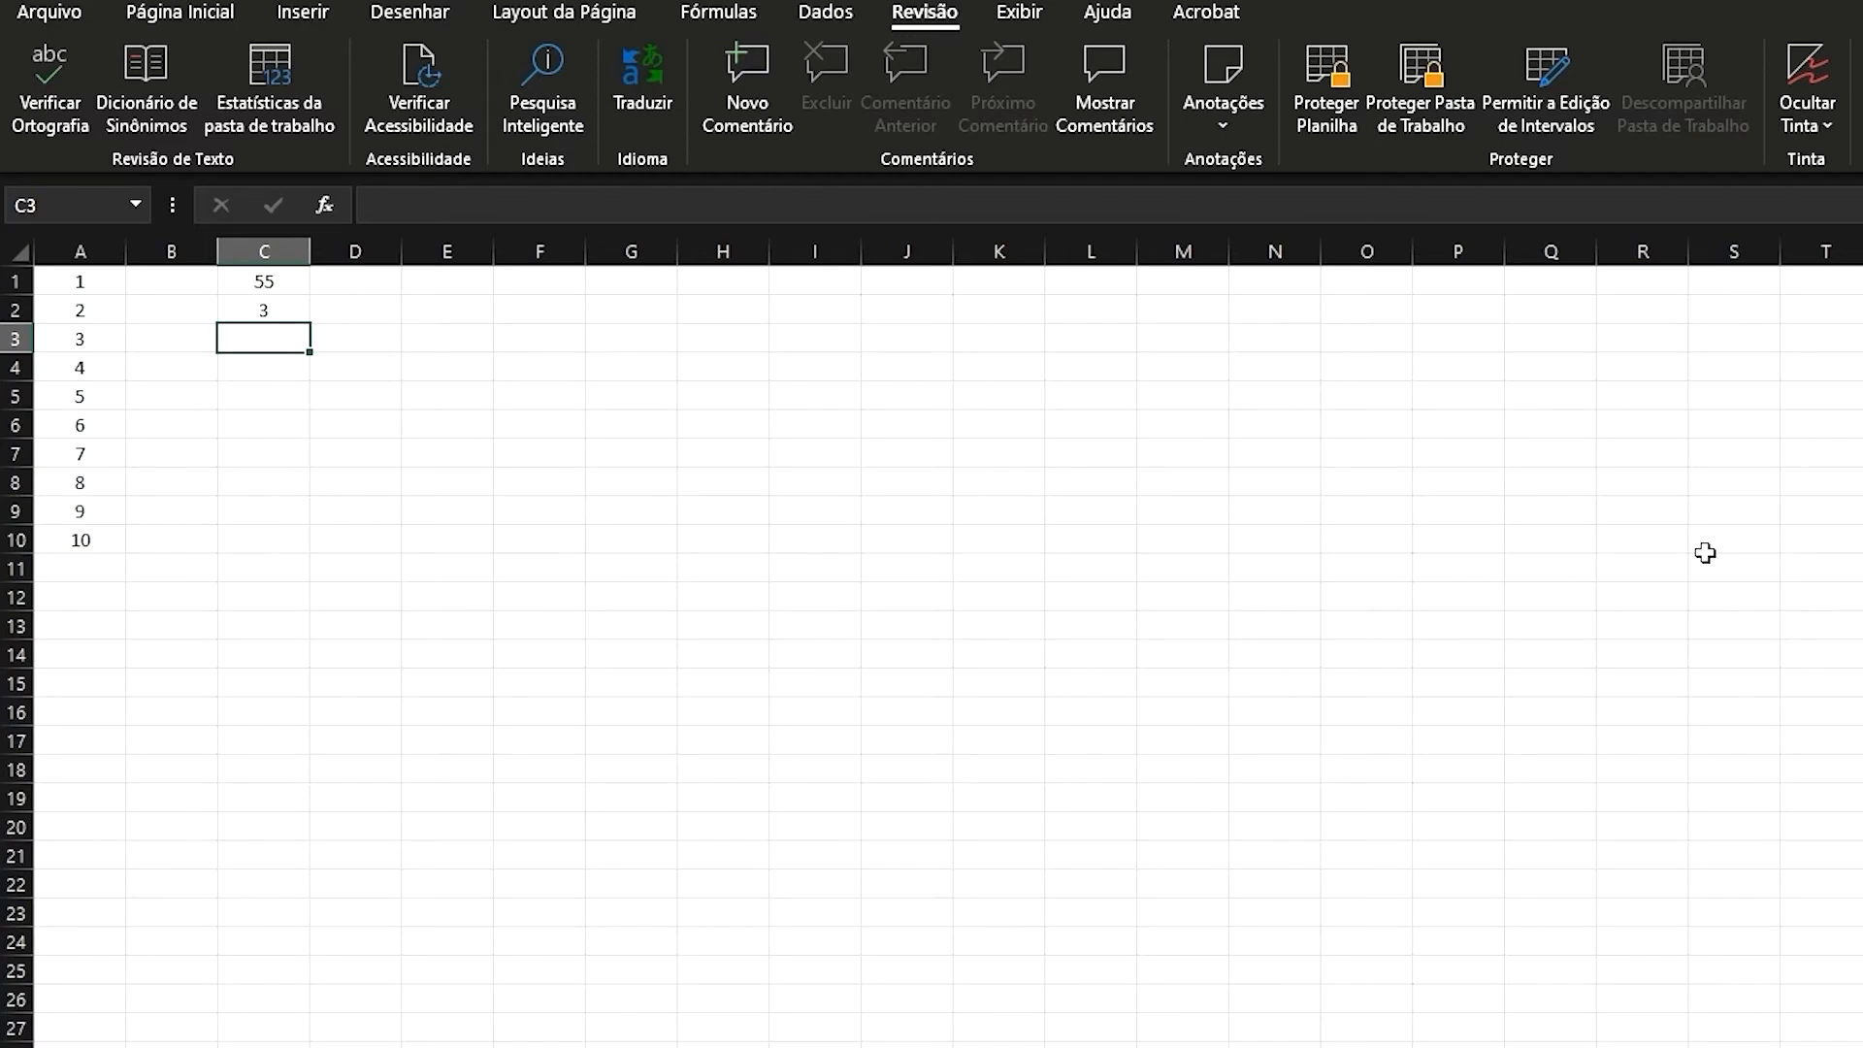
- Enter =SOMA(A1:A10) in C3 to total the column as 55
{"action": "type", "text": "=SOMA("}
{"action": "left_click", "coordinate": [103, 282]}
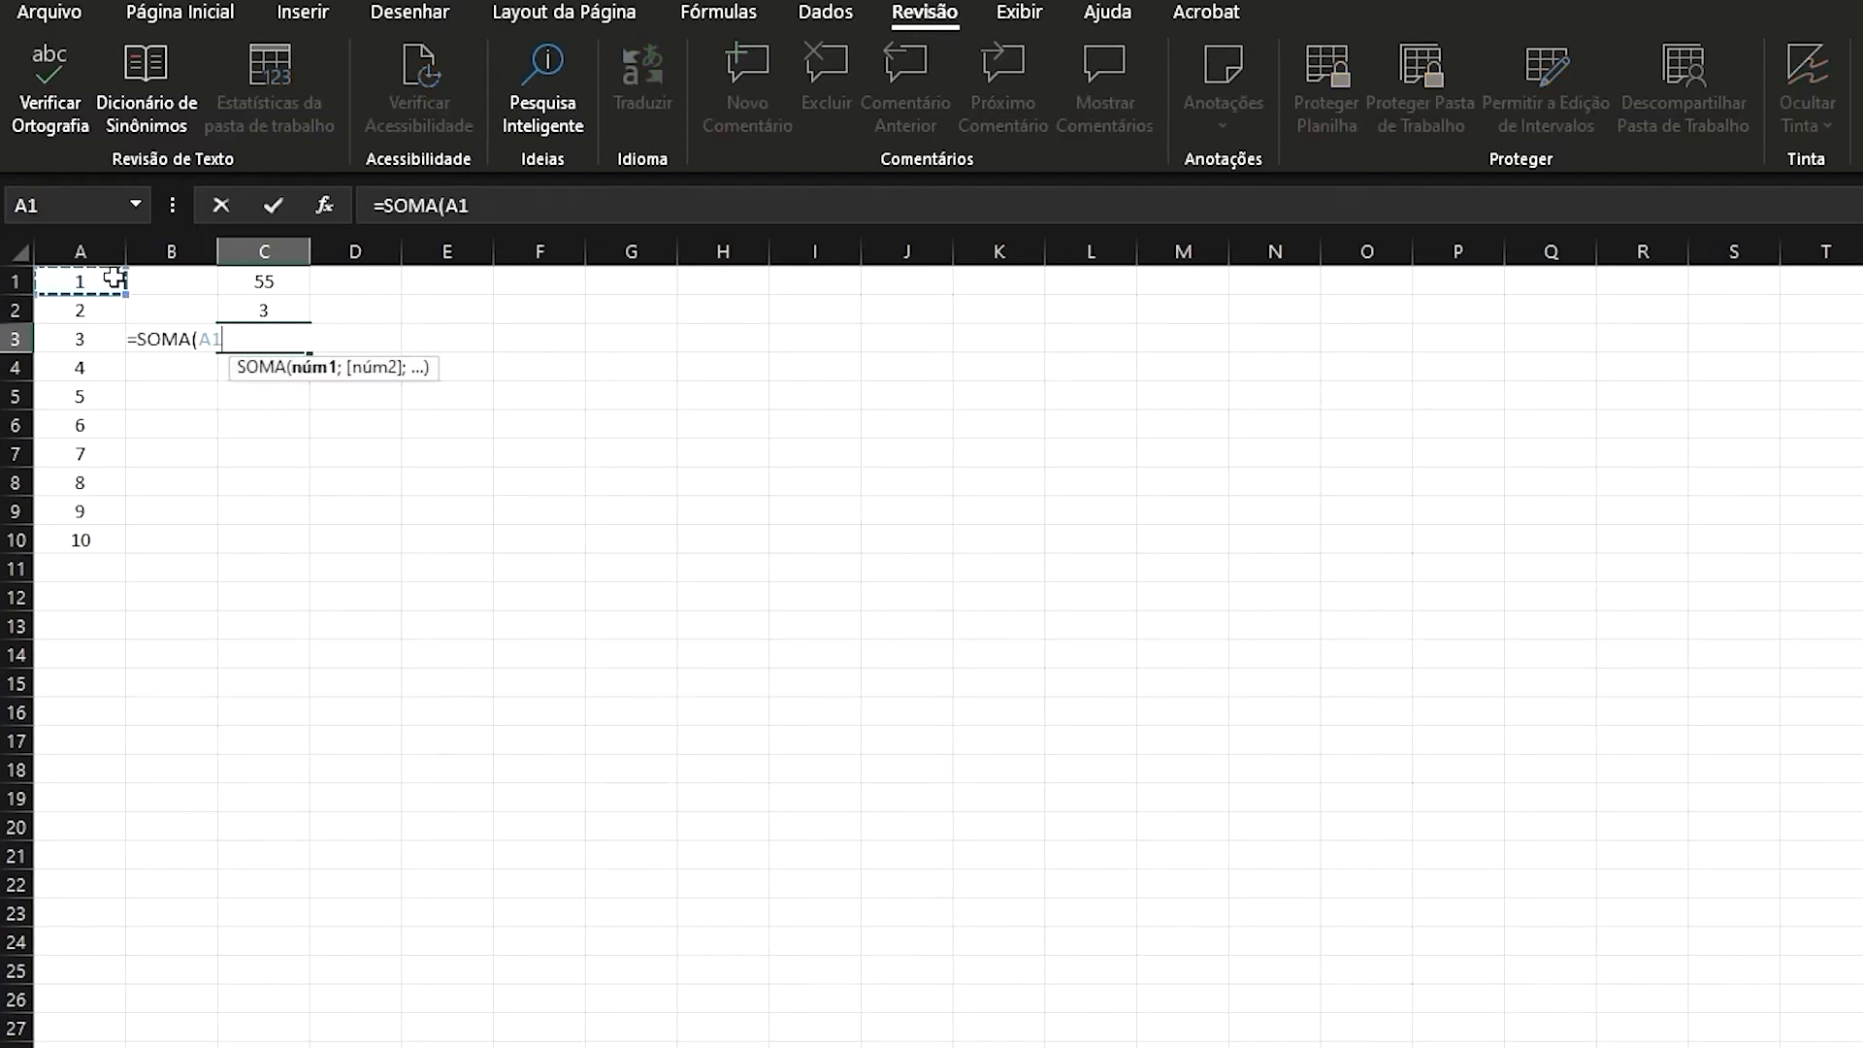
{"action": "left_click_drag", "start_coordinate": [105, 282], "coordinate": [114, 540]}
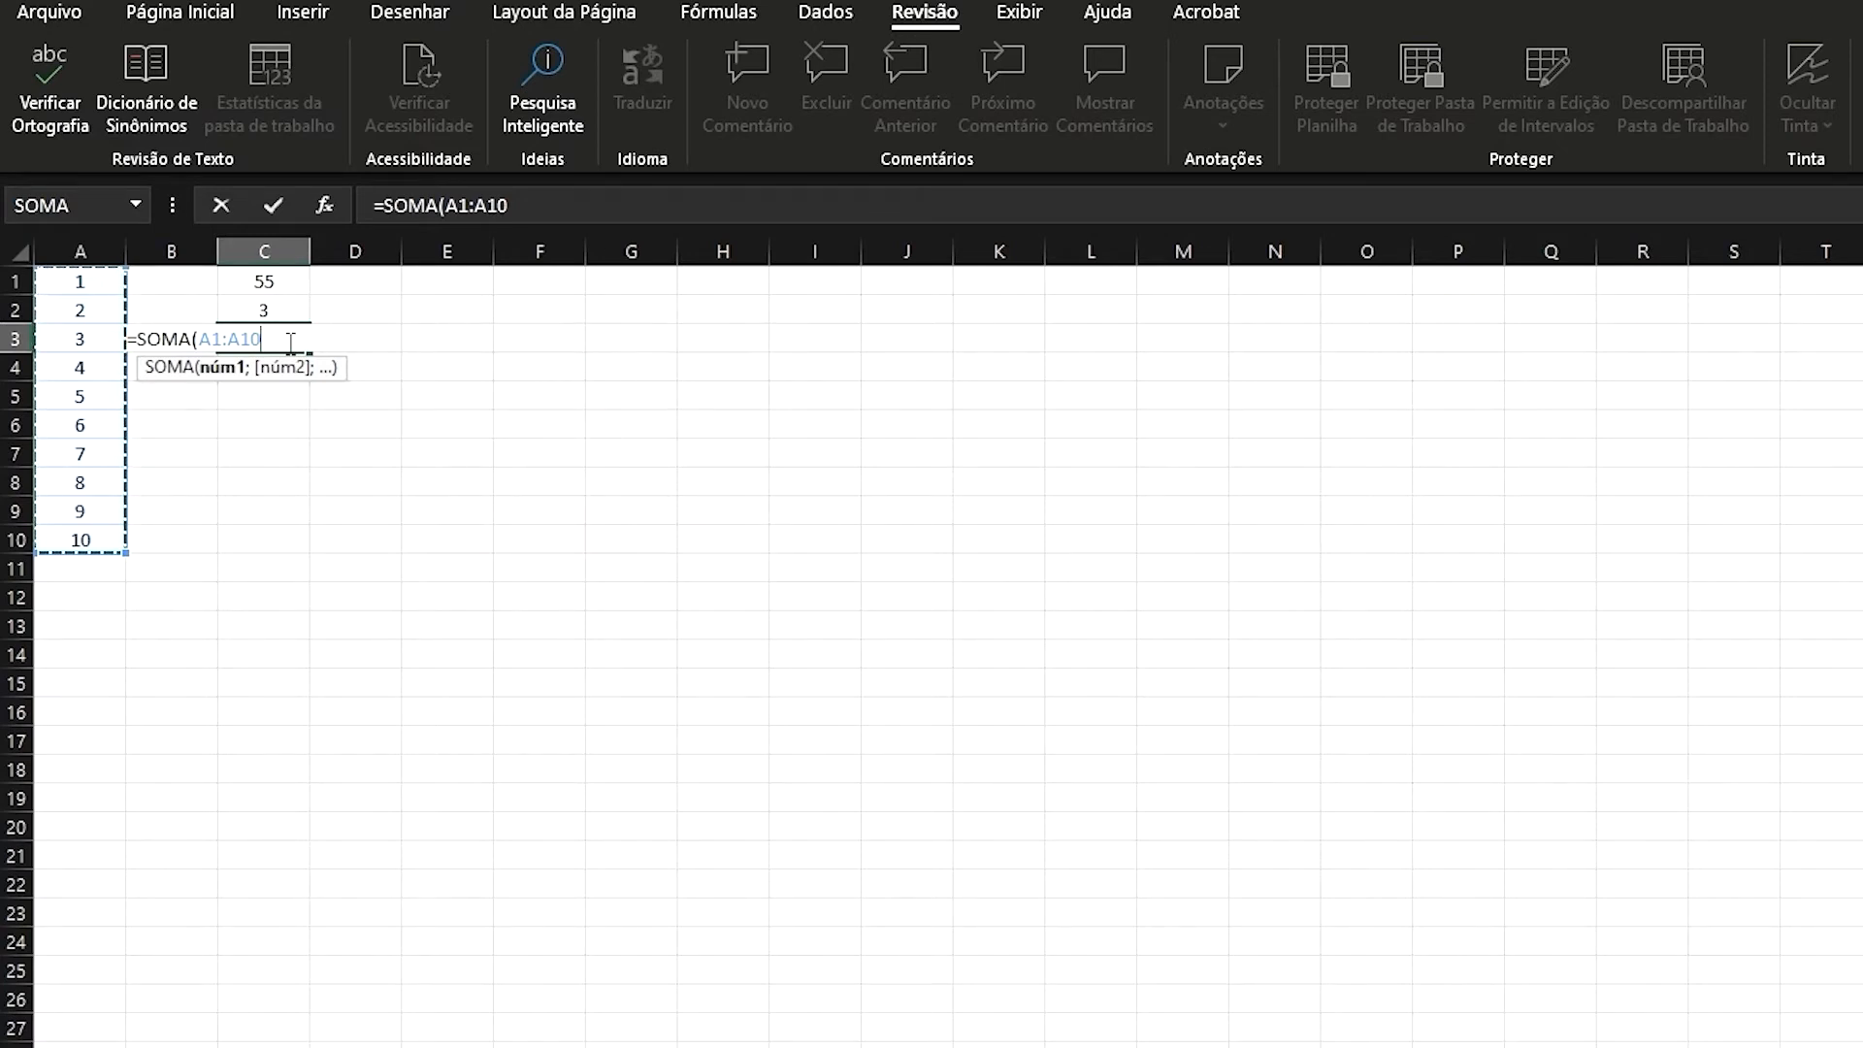
{"action": "key", "text": "Return"}
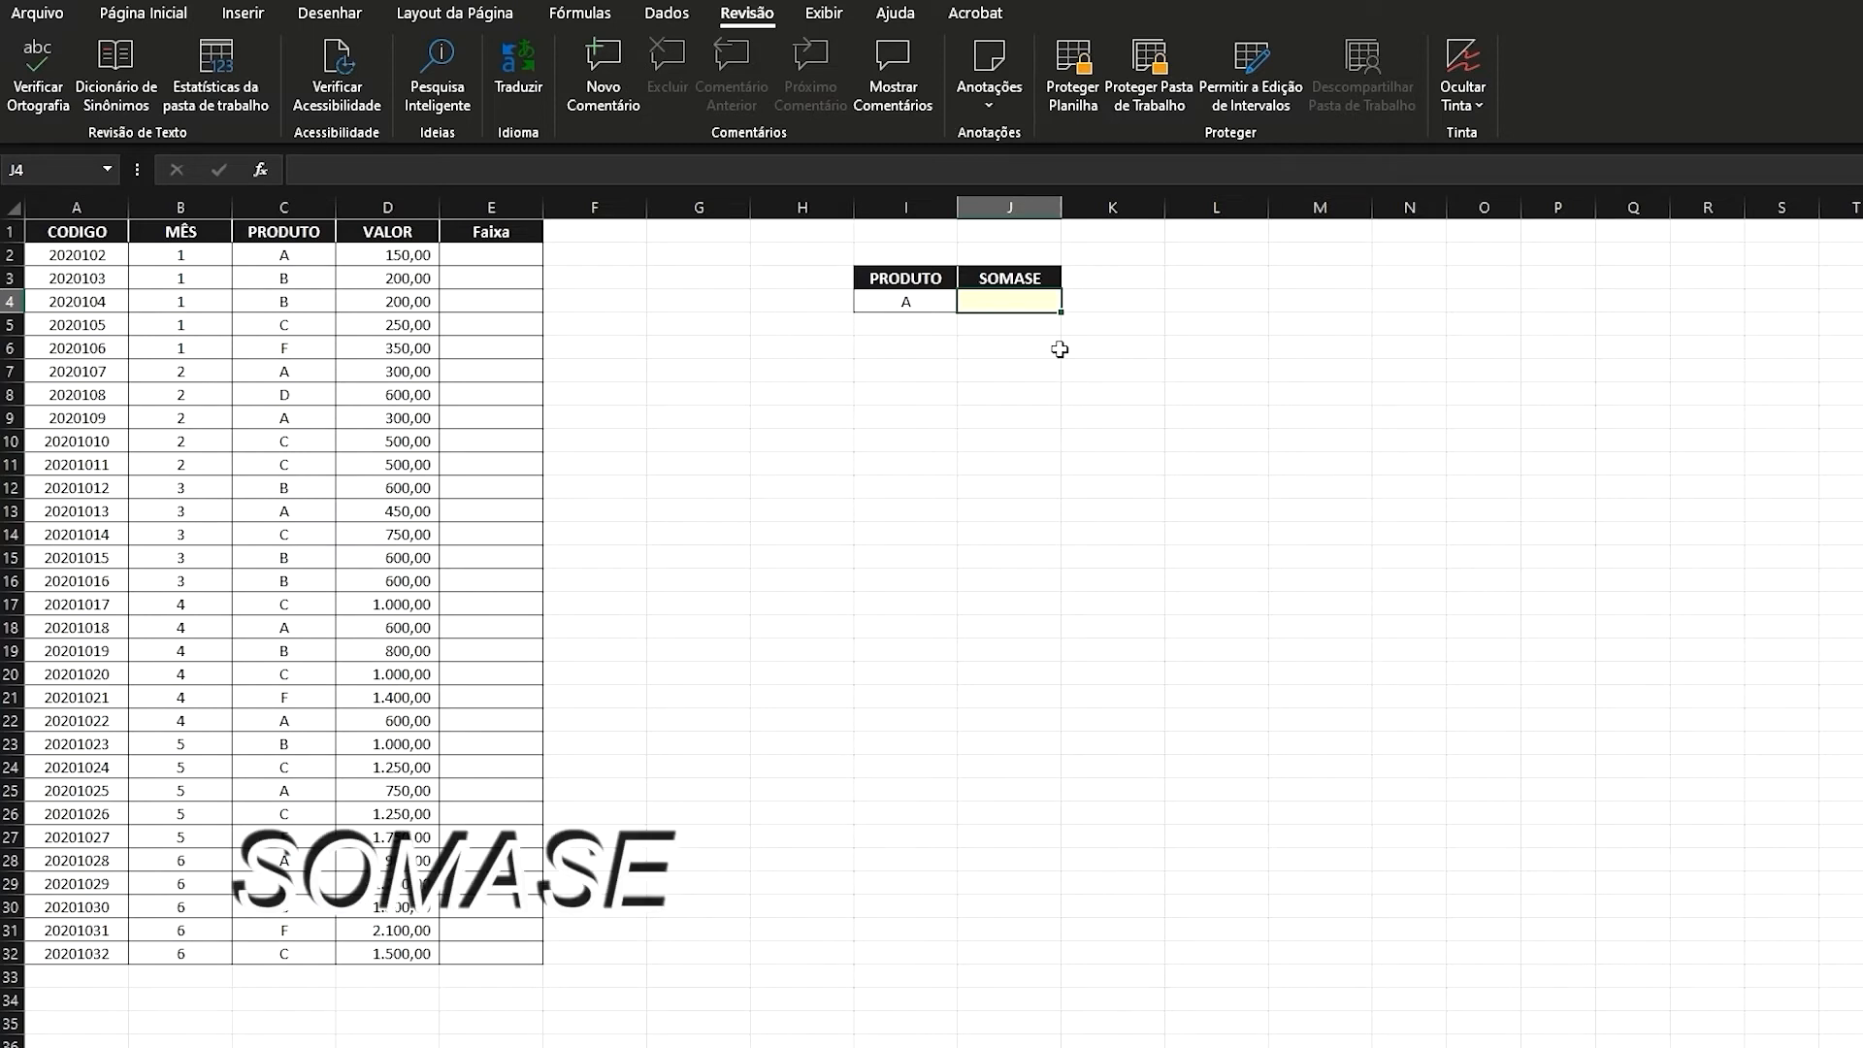
- Start =SOMASE in J4 with absolute criteria range $C$2:$C$32 and criterion I4
{"action": "type", "text": "=somas"}
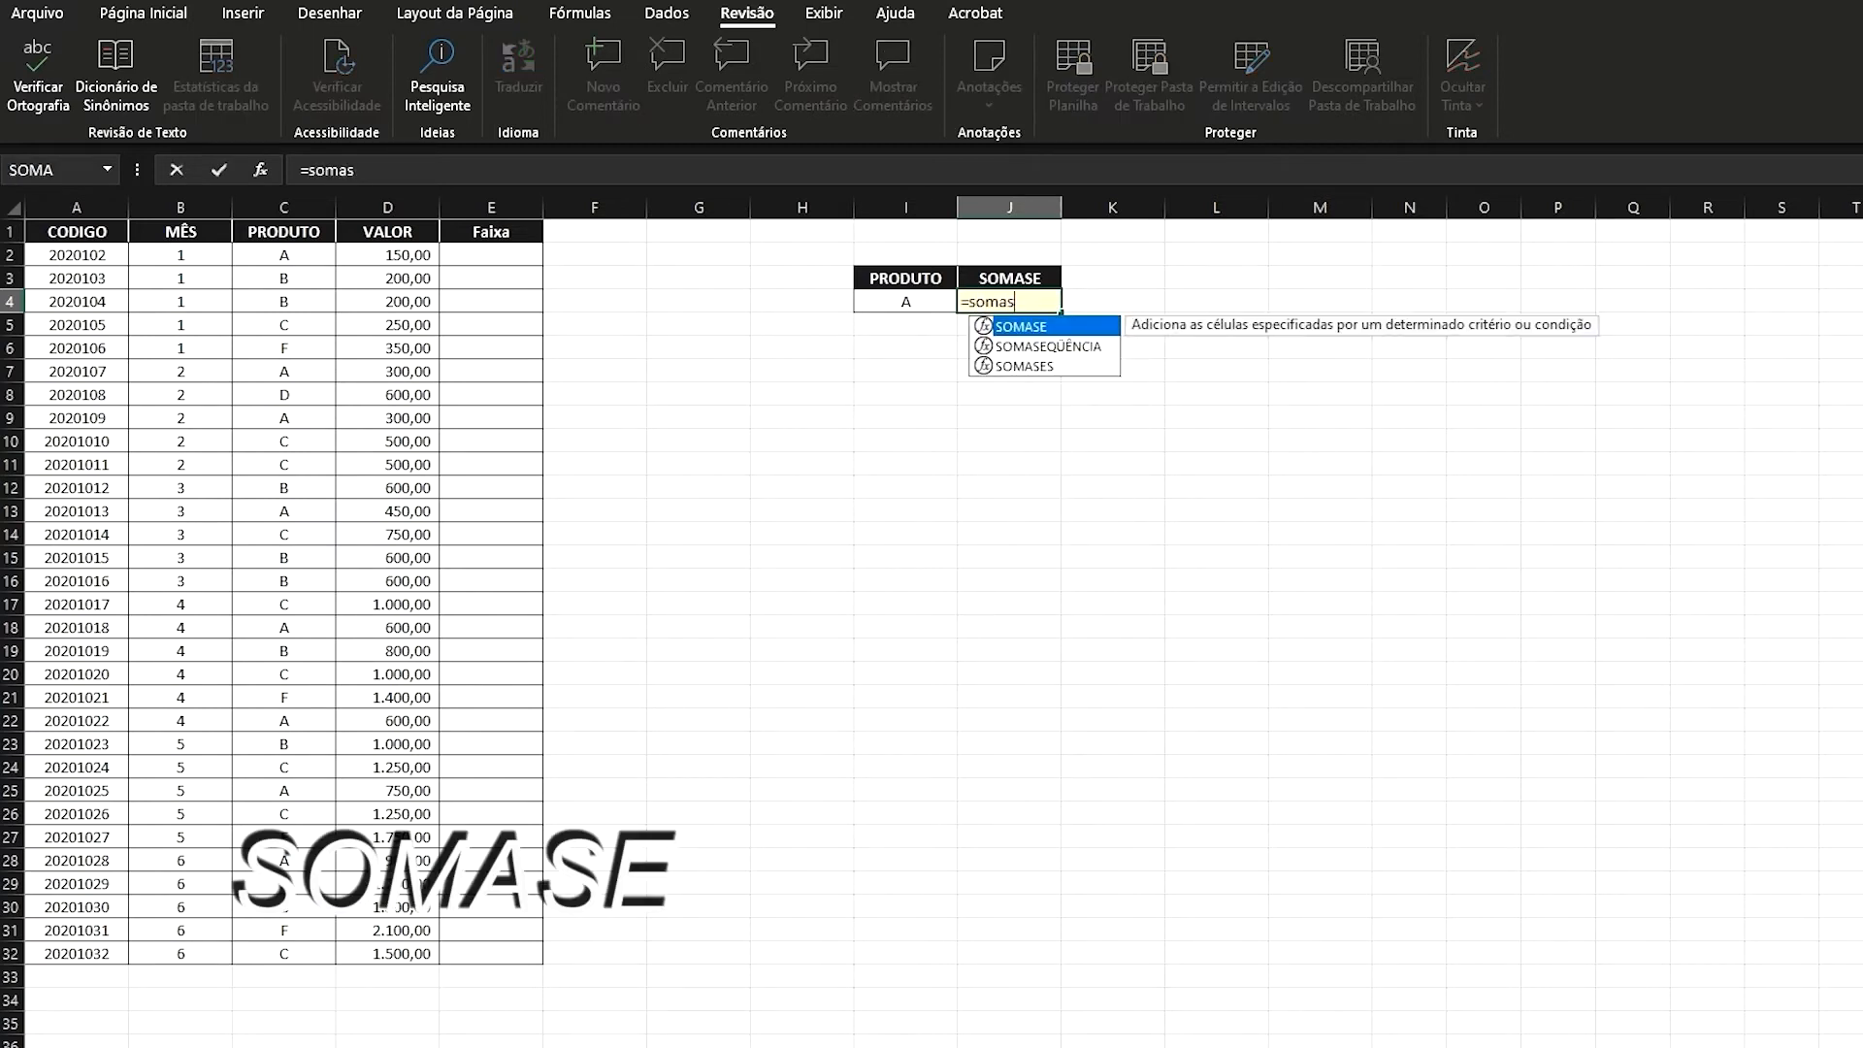
{"action": "type", "text": "e"}
{"action": "key", "text": "Tab"}
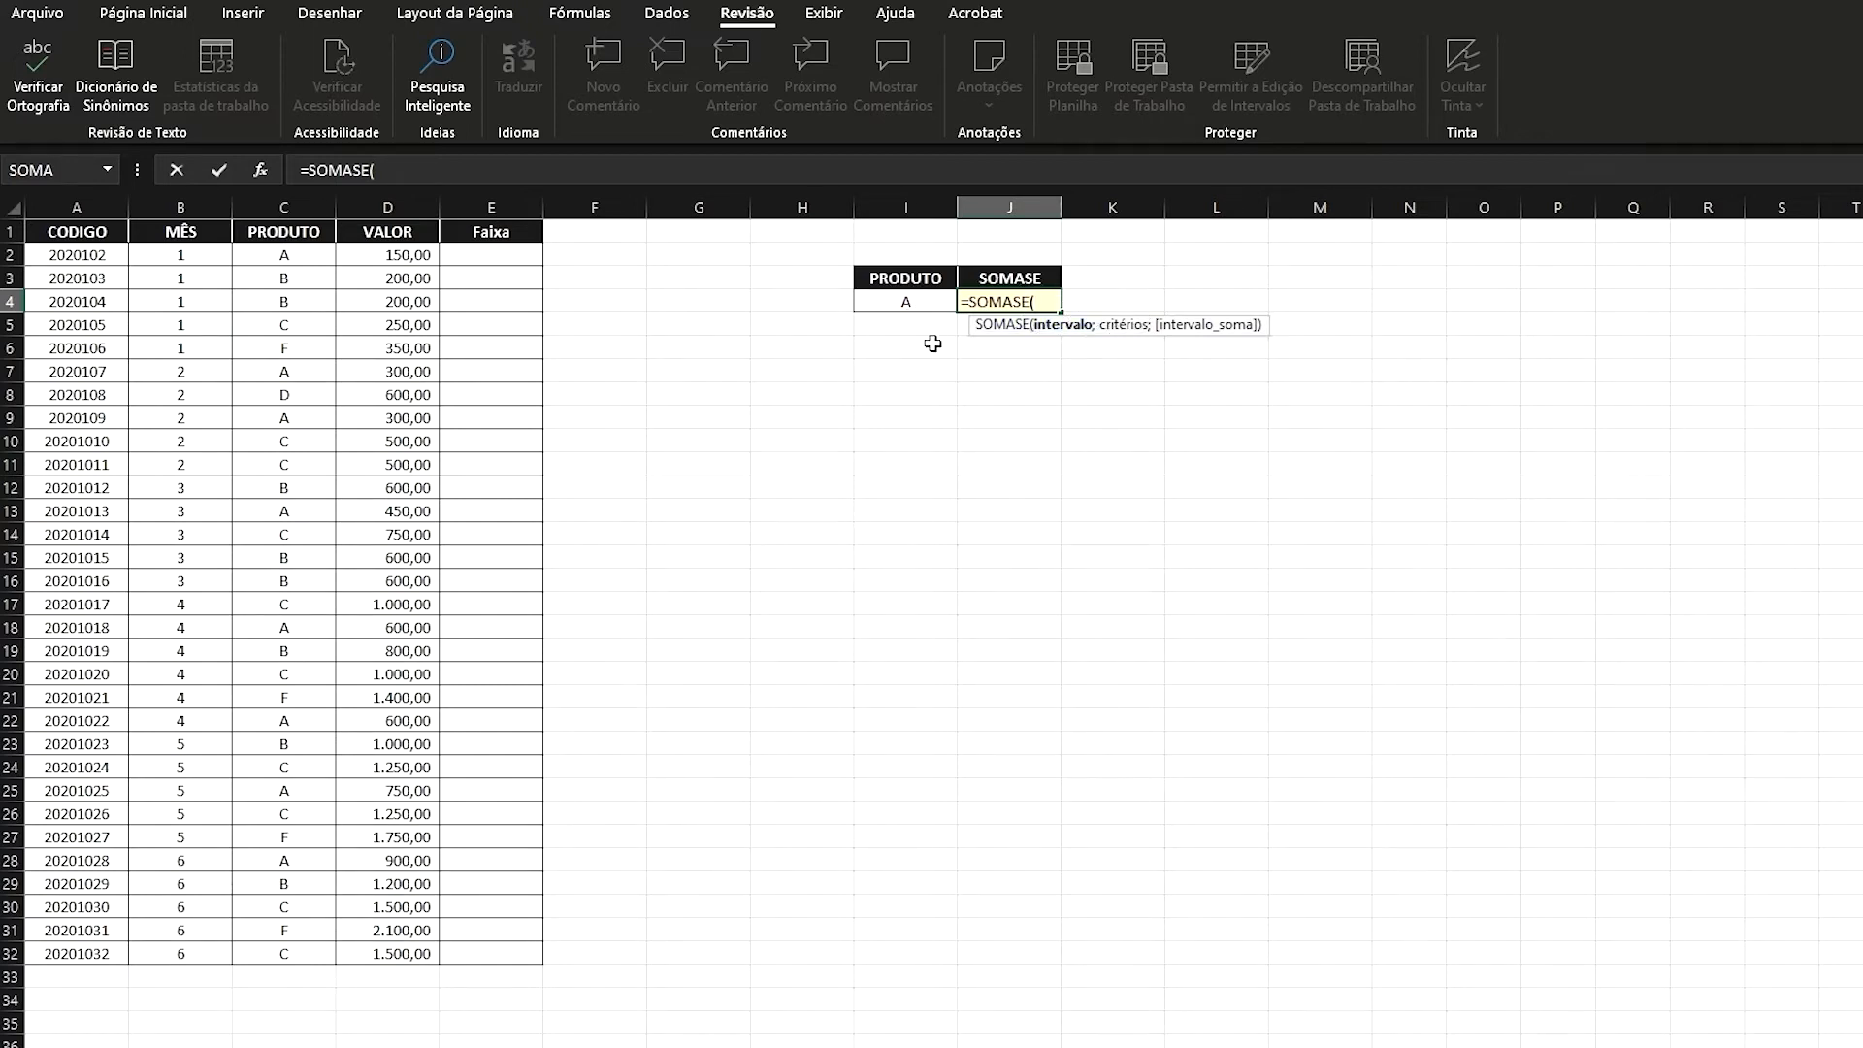
{"action": "left_click_drag", "start_coordinate": [304, 256], "coordinate": [281, 955]}
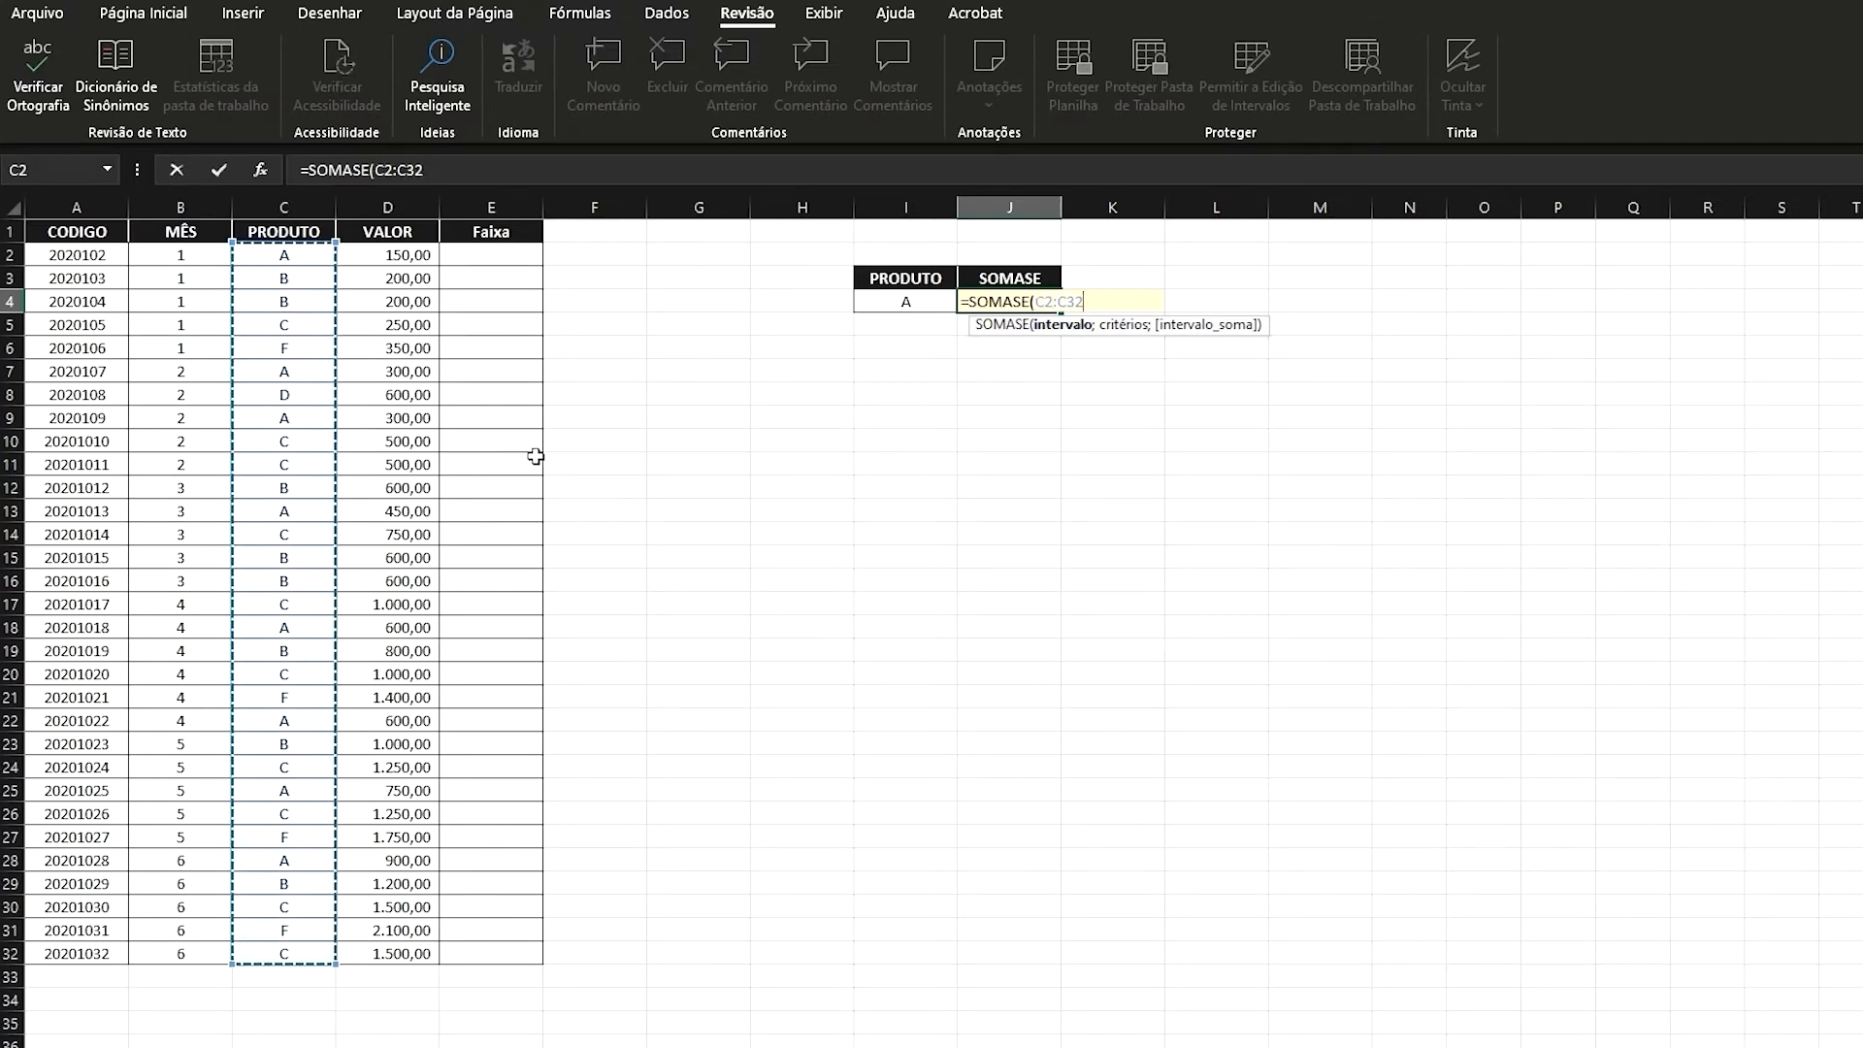
{"action": "key", "text": "F4"}
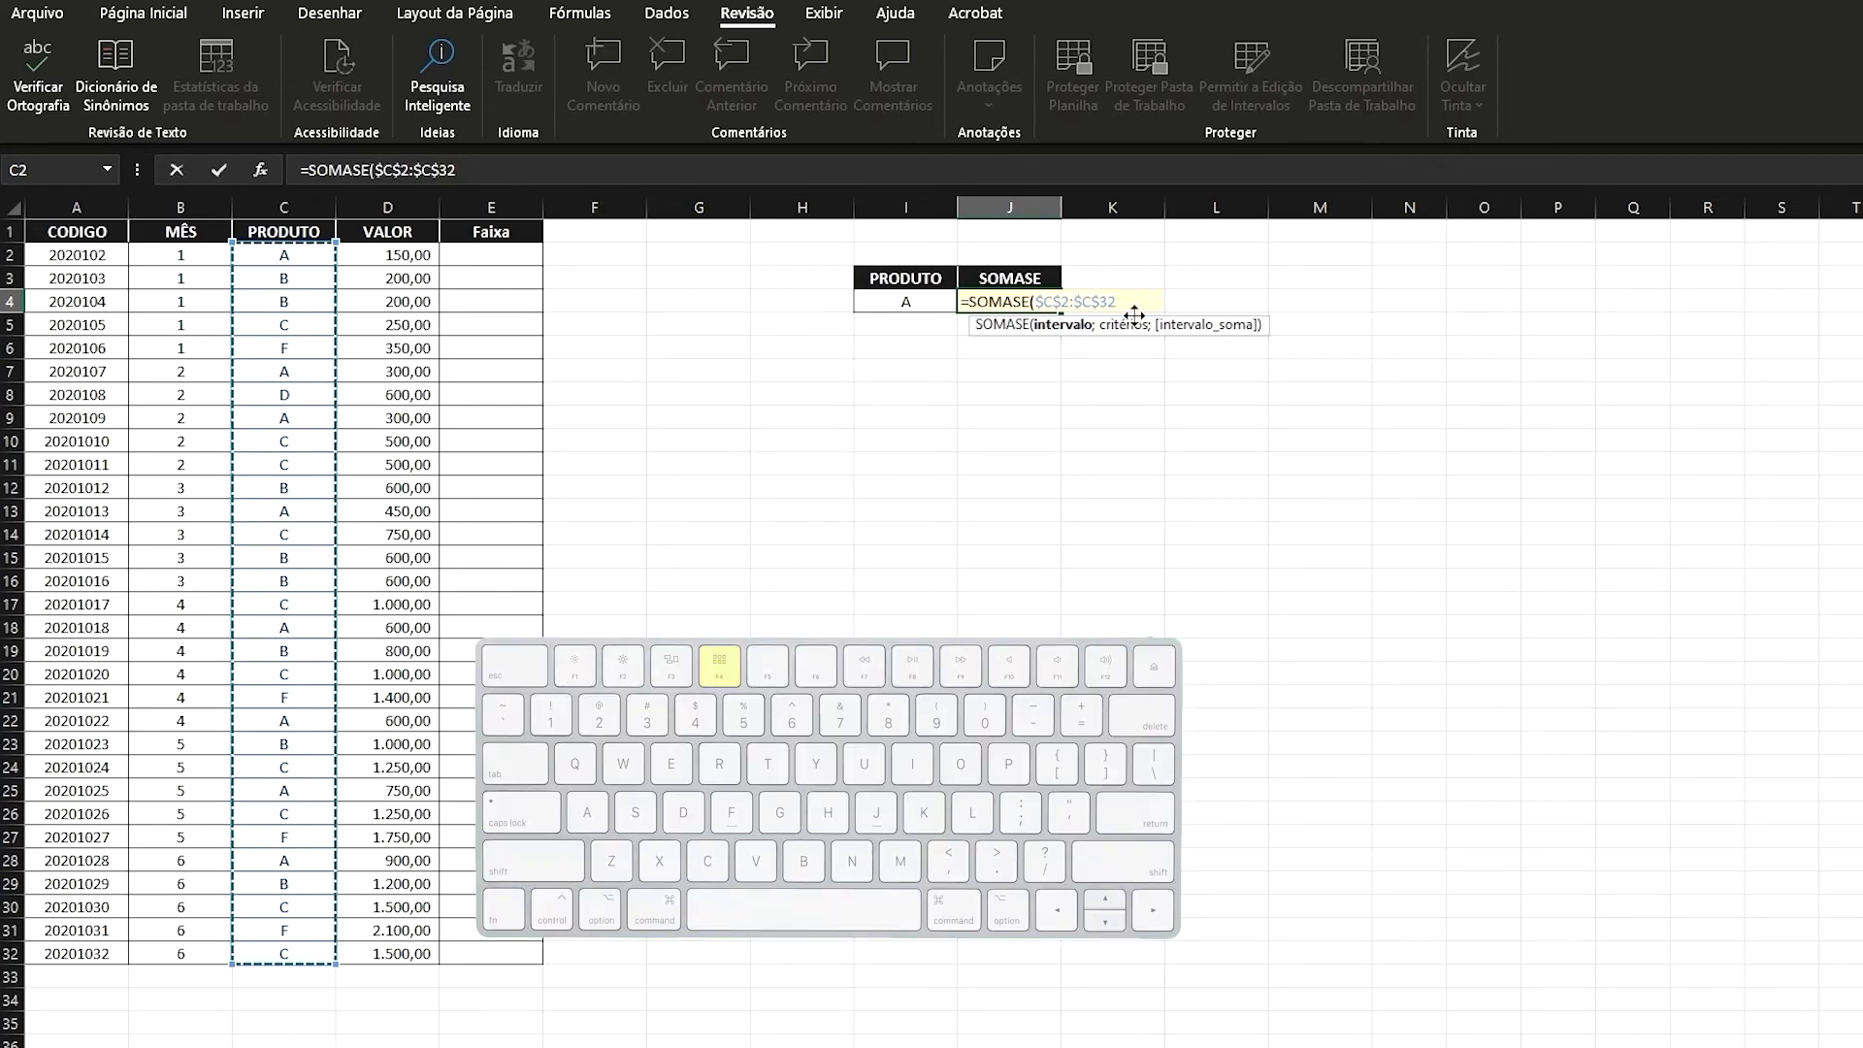
{"action": "type", "text": ";"}
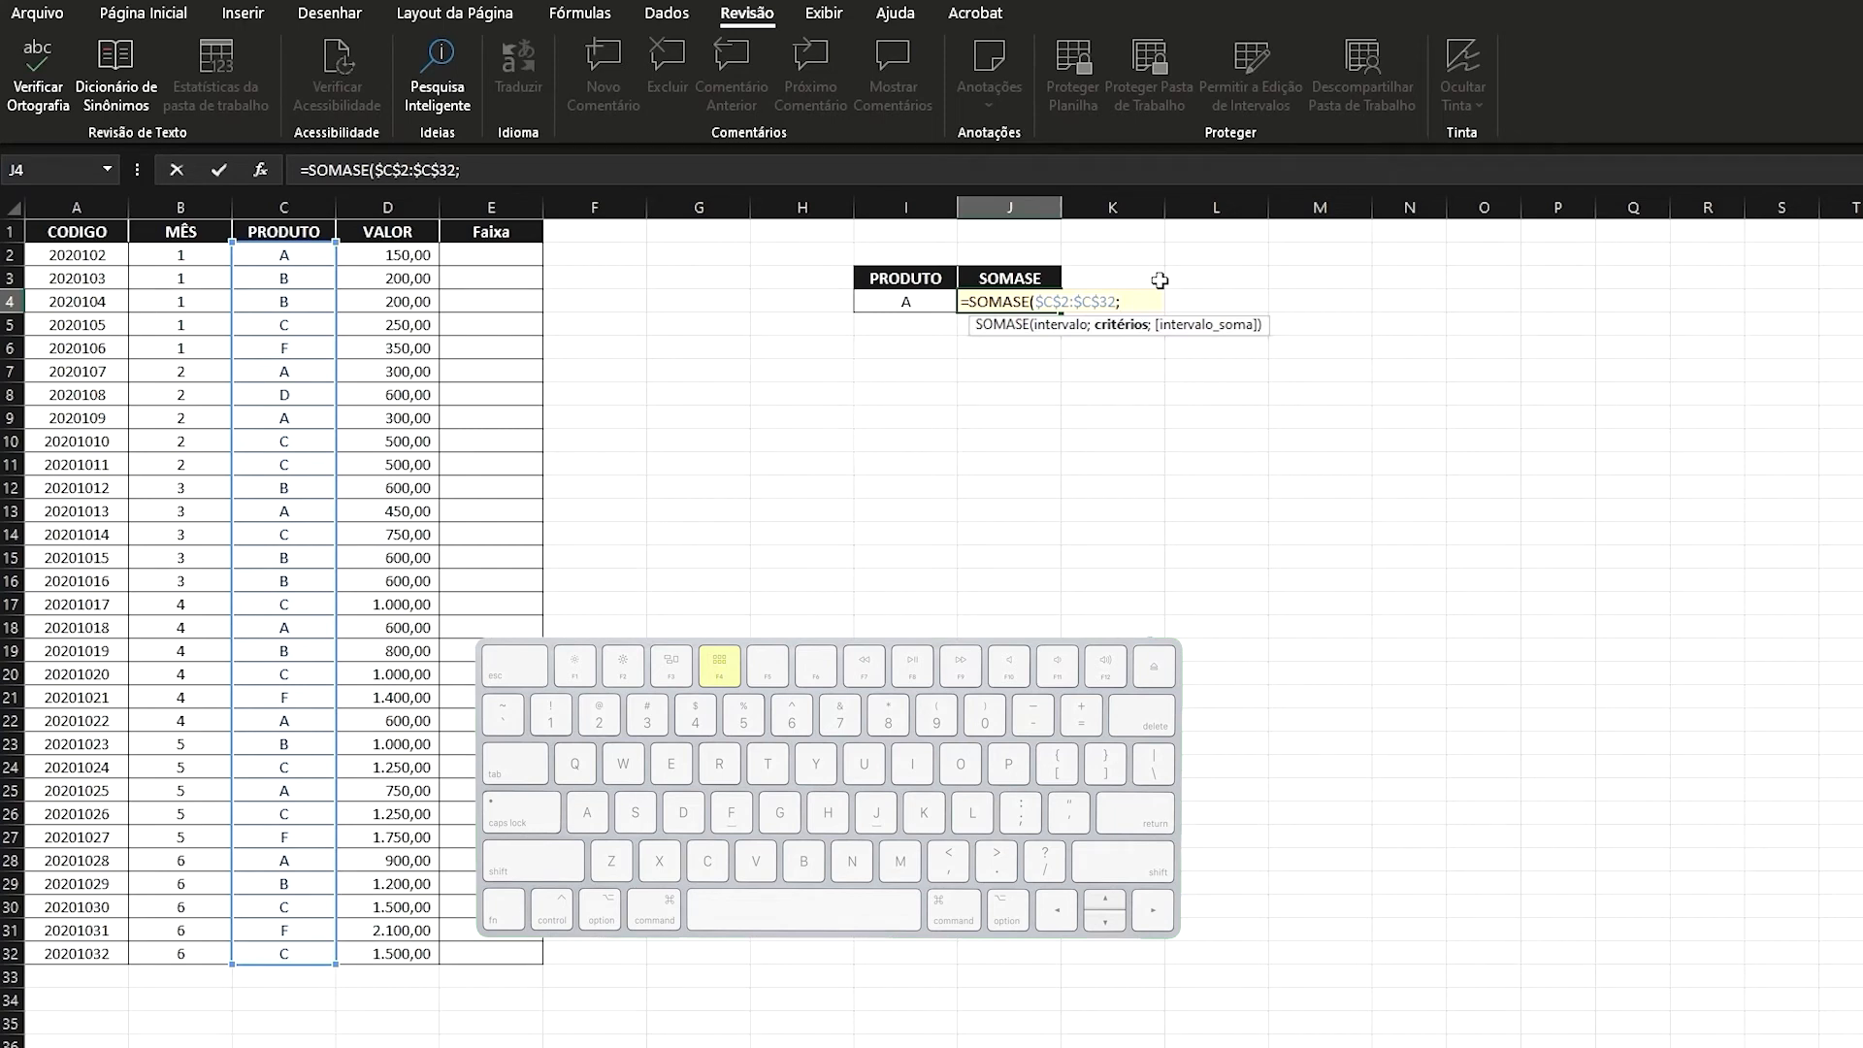
{"action": "left_click", "coordinate": [927, 301]}
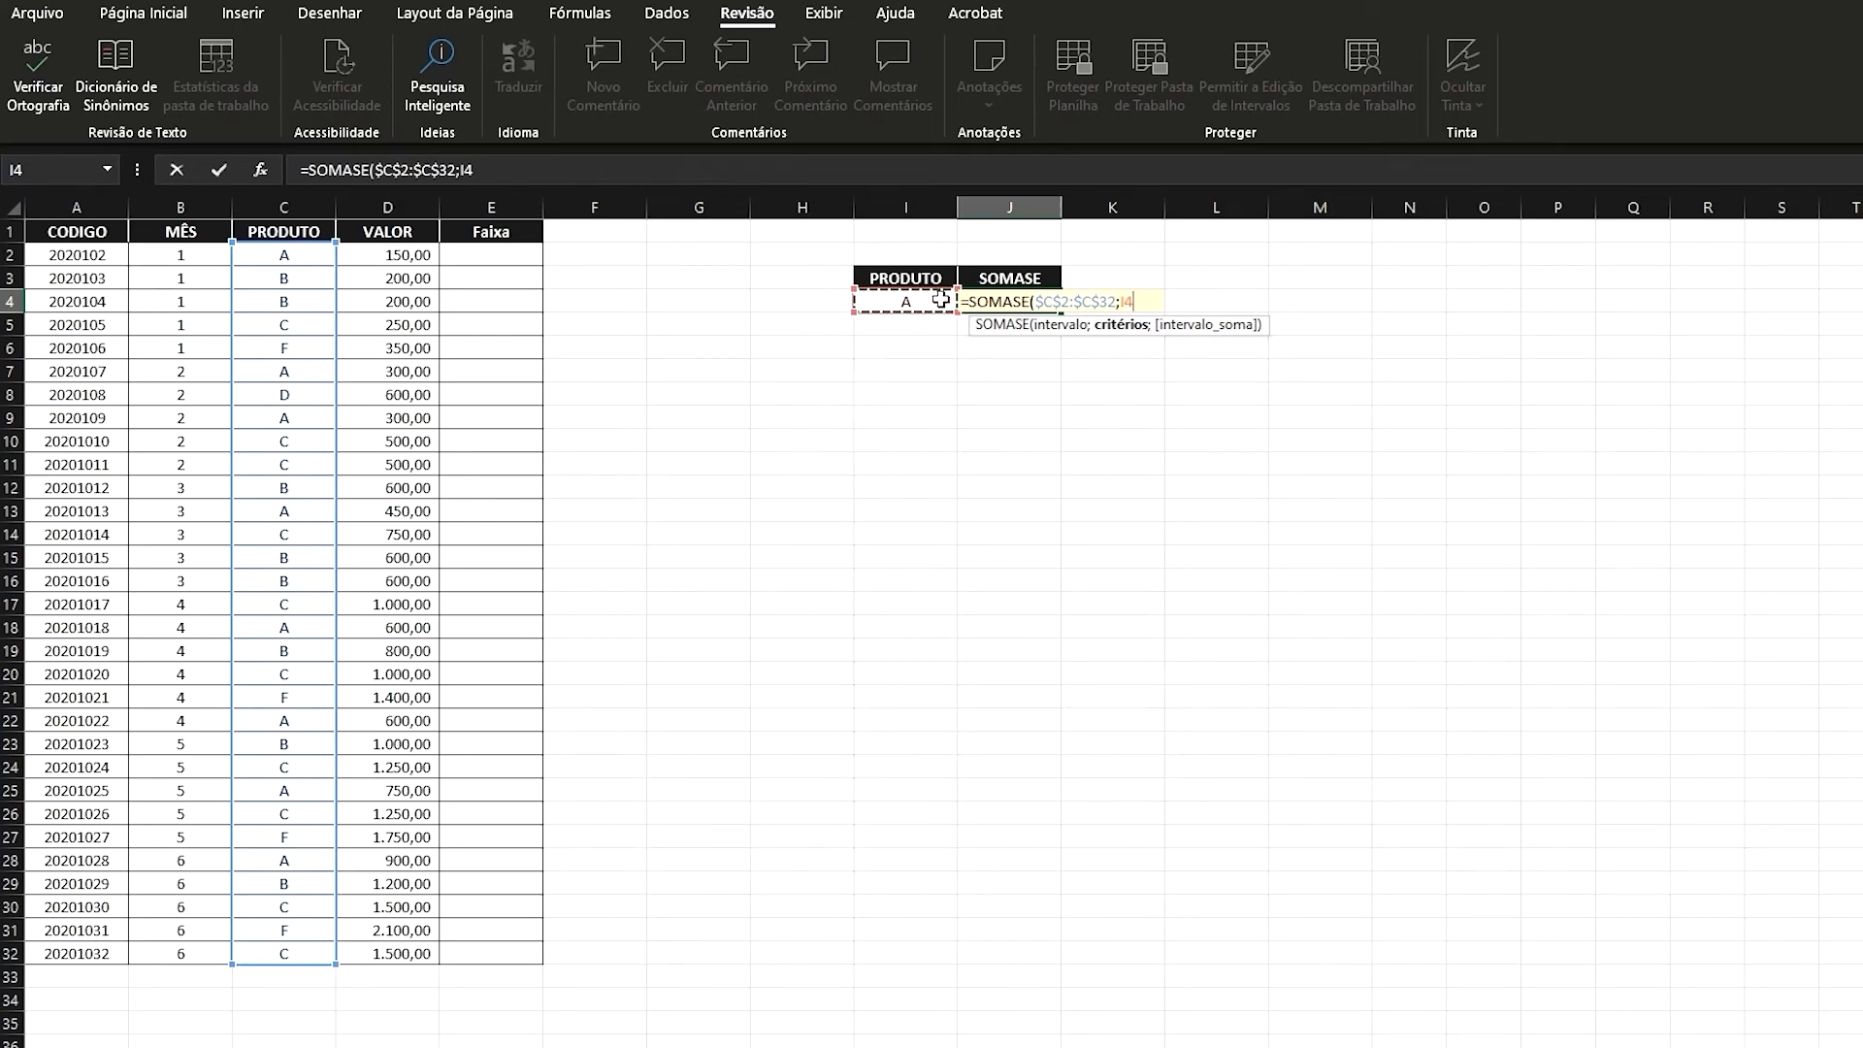
- Add the absolute sum range $D$2:$D$32, confirm, and check the 4.050,00 result
{"action": "type", "text": ";"}
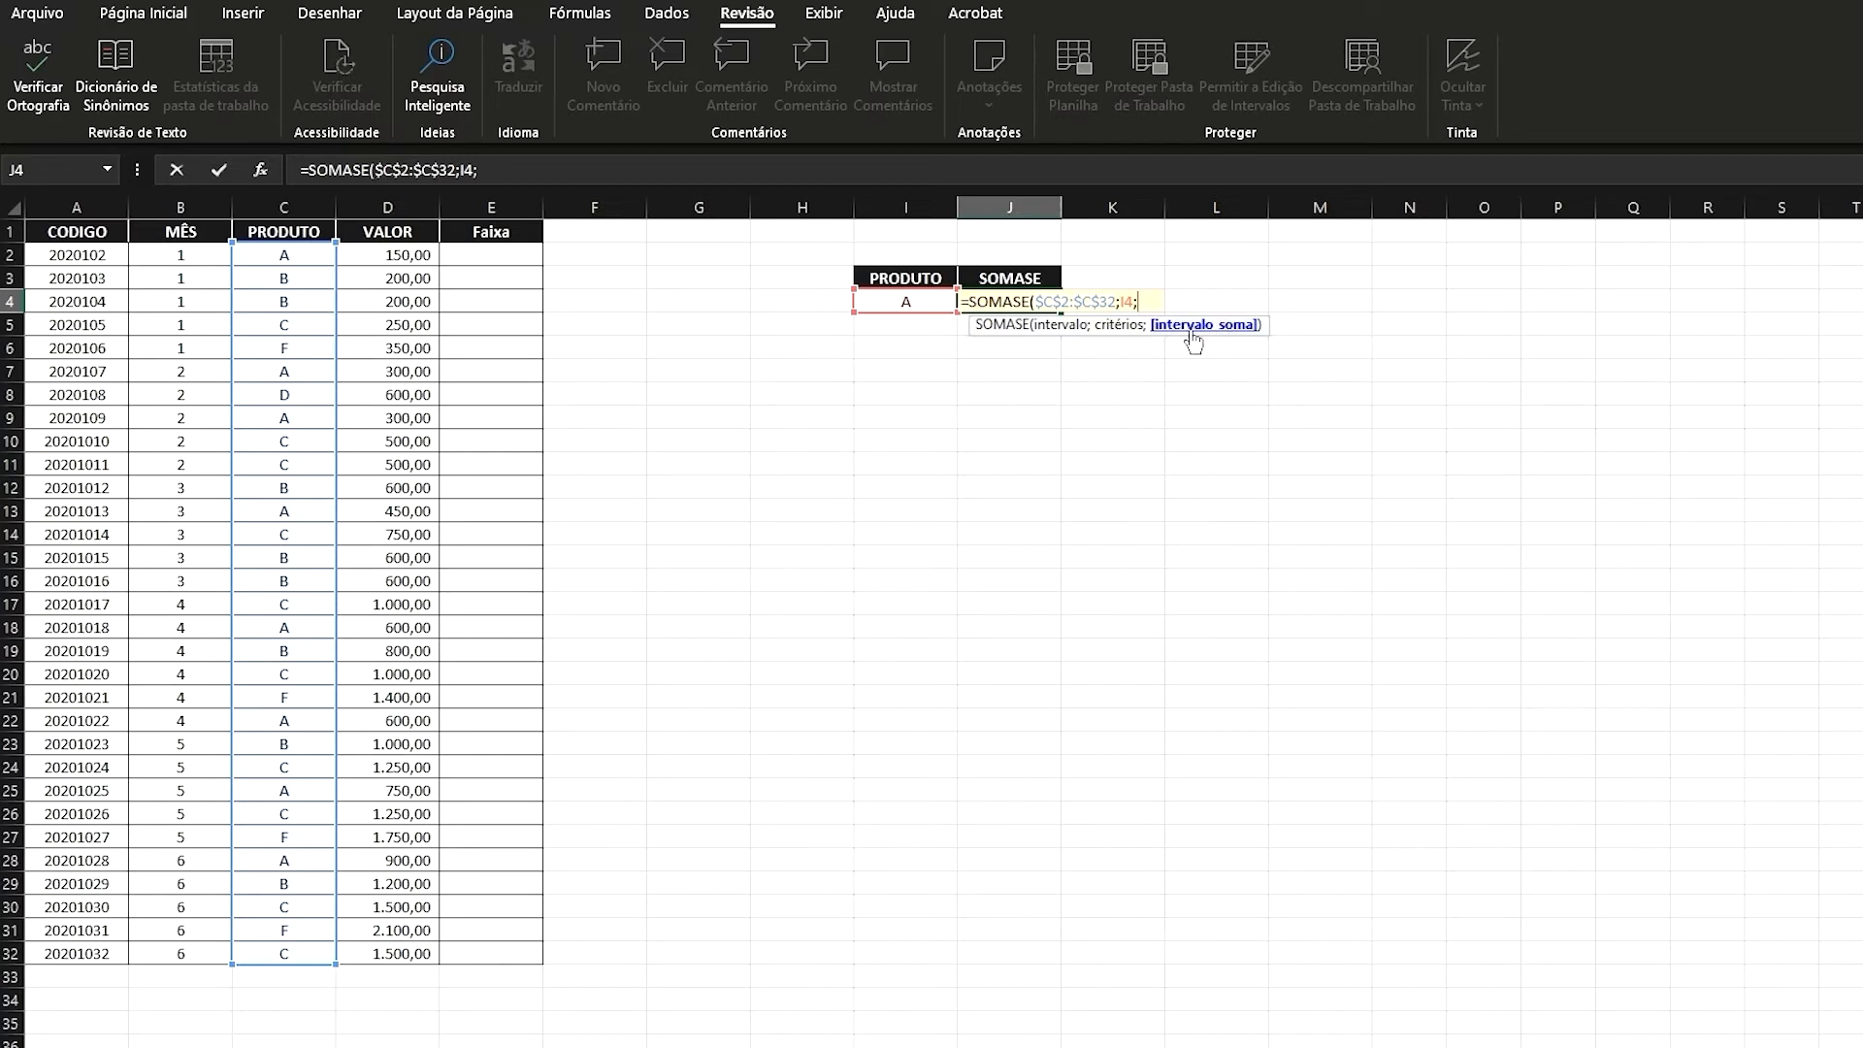
{"action": "left_click_drag", "start_coordinate": [405, 254], "coordinate": [427, 956]}
{"action": "key", "text": "F4"}
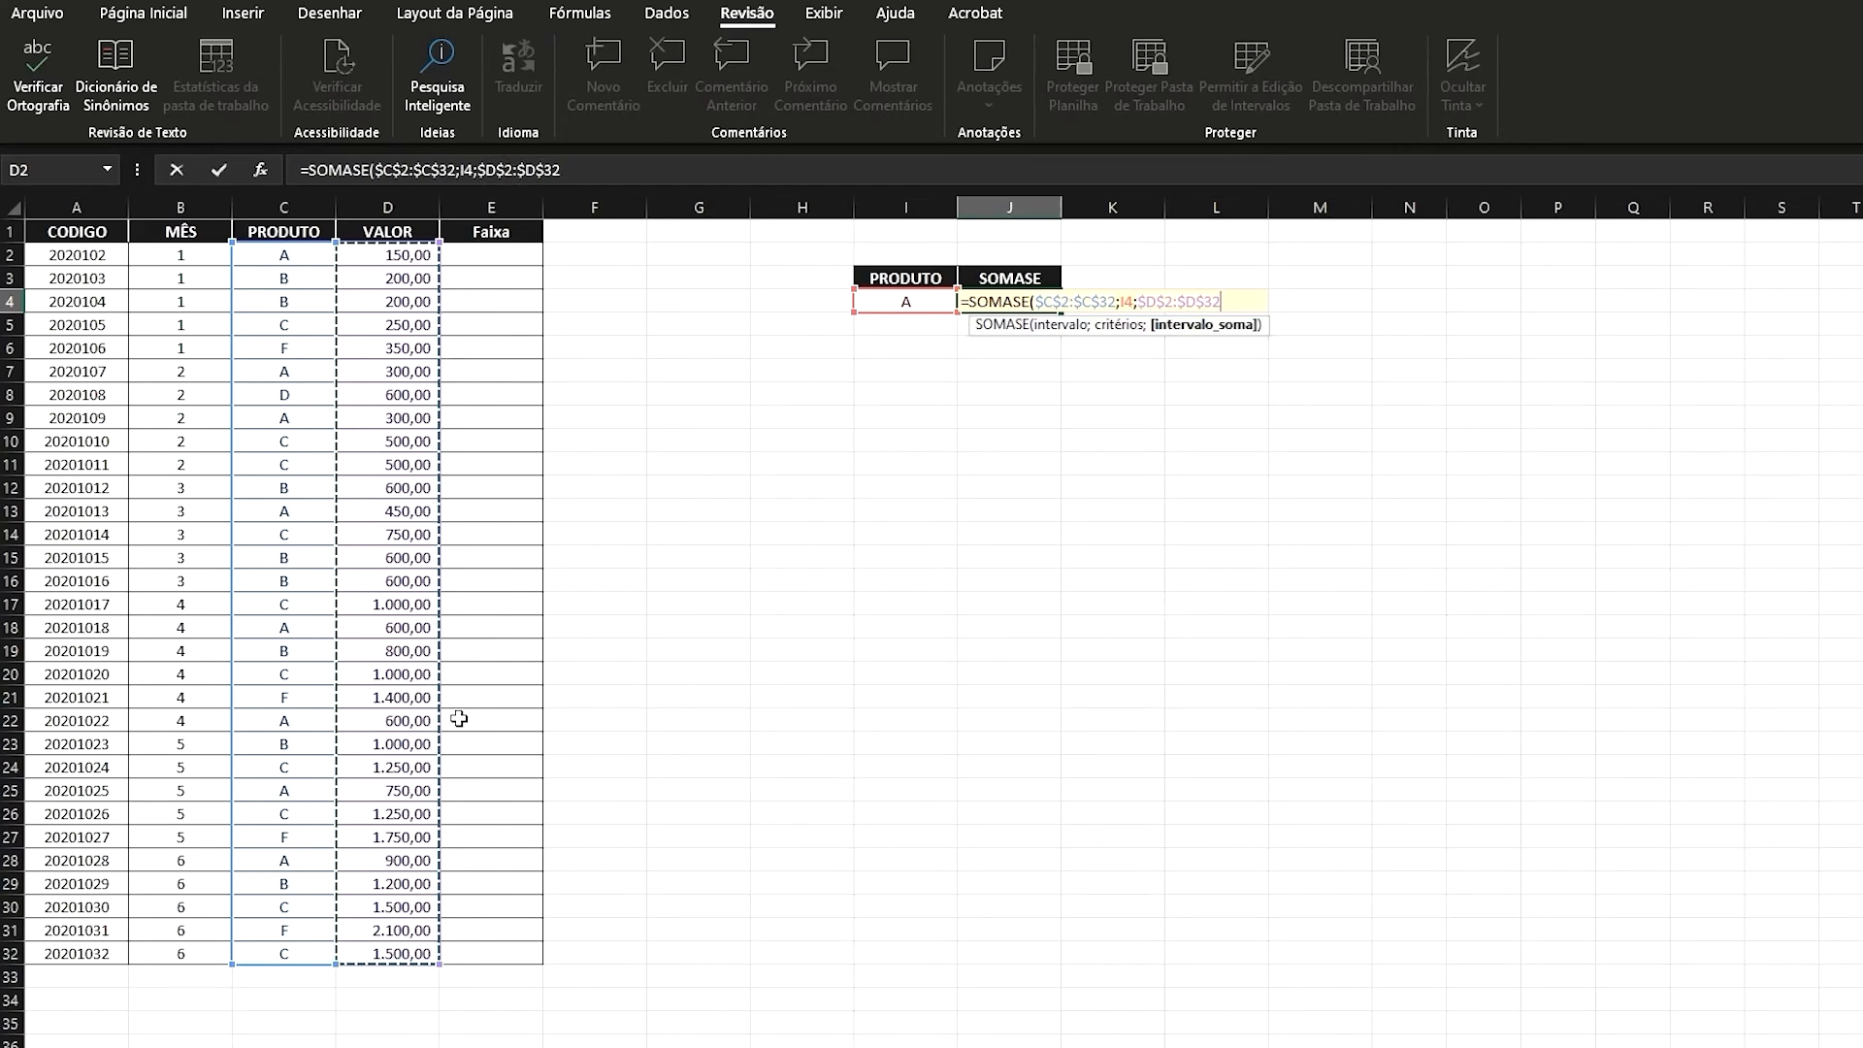
{"action": "key", "text": "Return"}
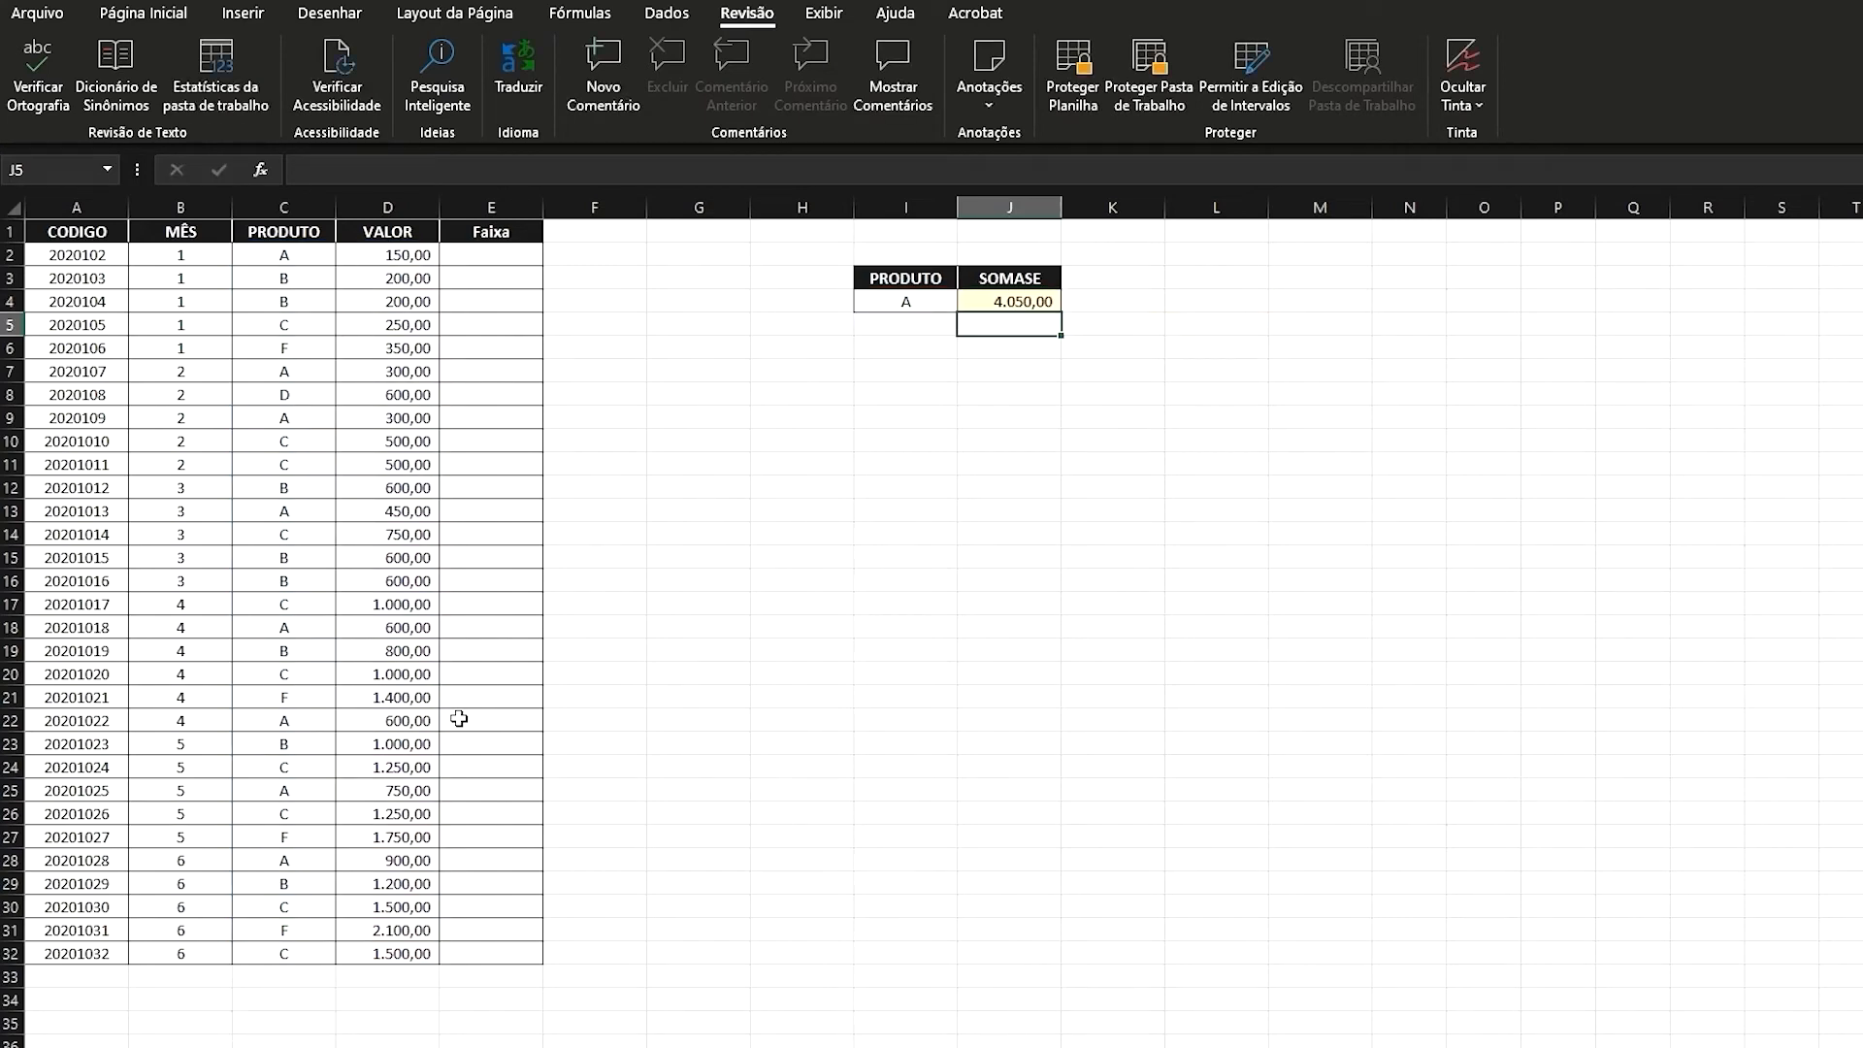
{"action": "left_click", "coordinate": [1010, 301]}
{"action": "left_click", "coordinate": [931, 303]}
{"action": "left_click", "coordinate": [1026, 303]}
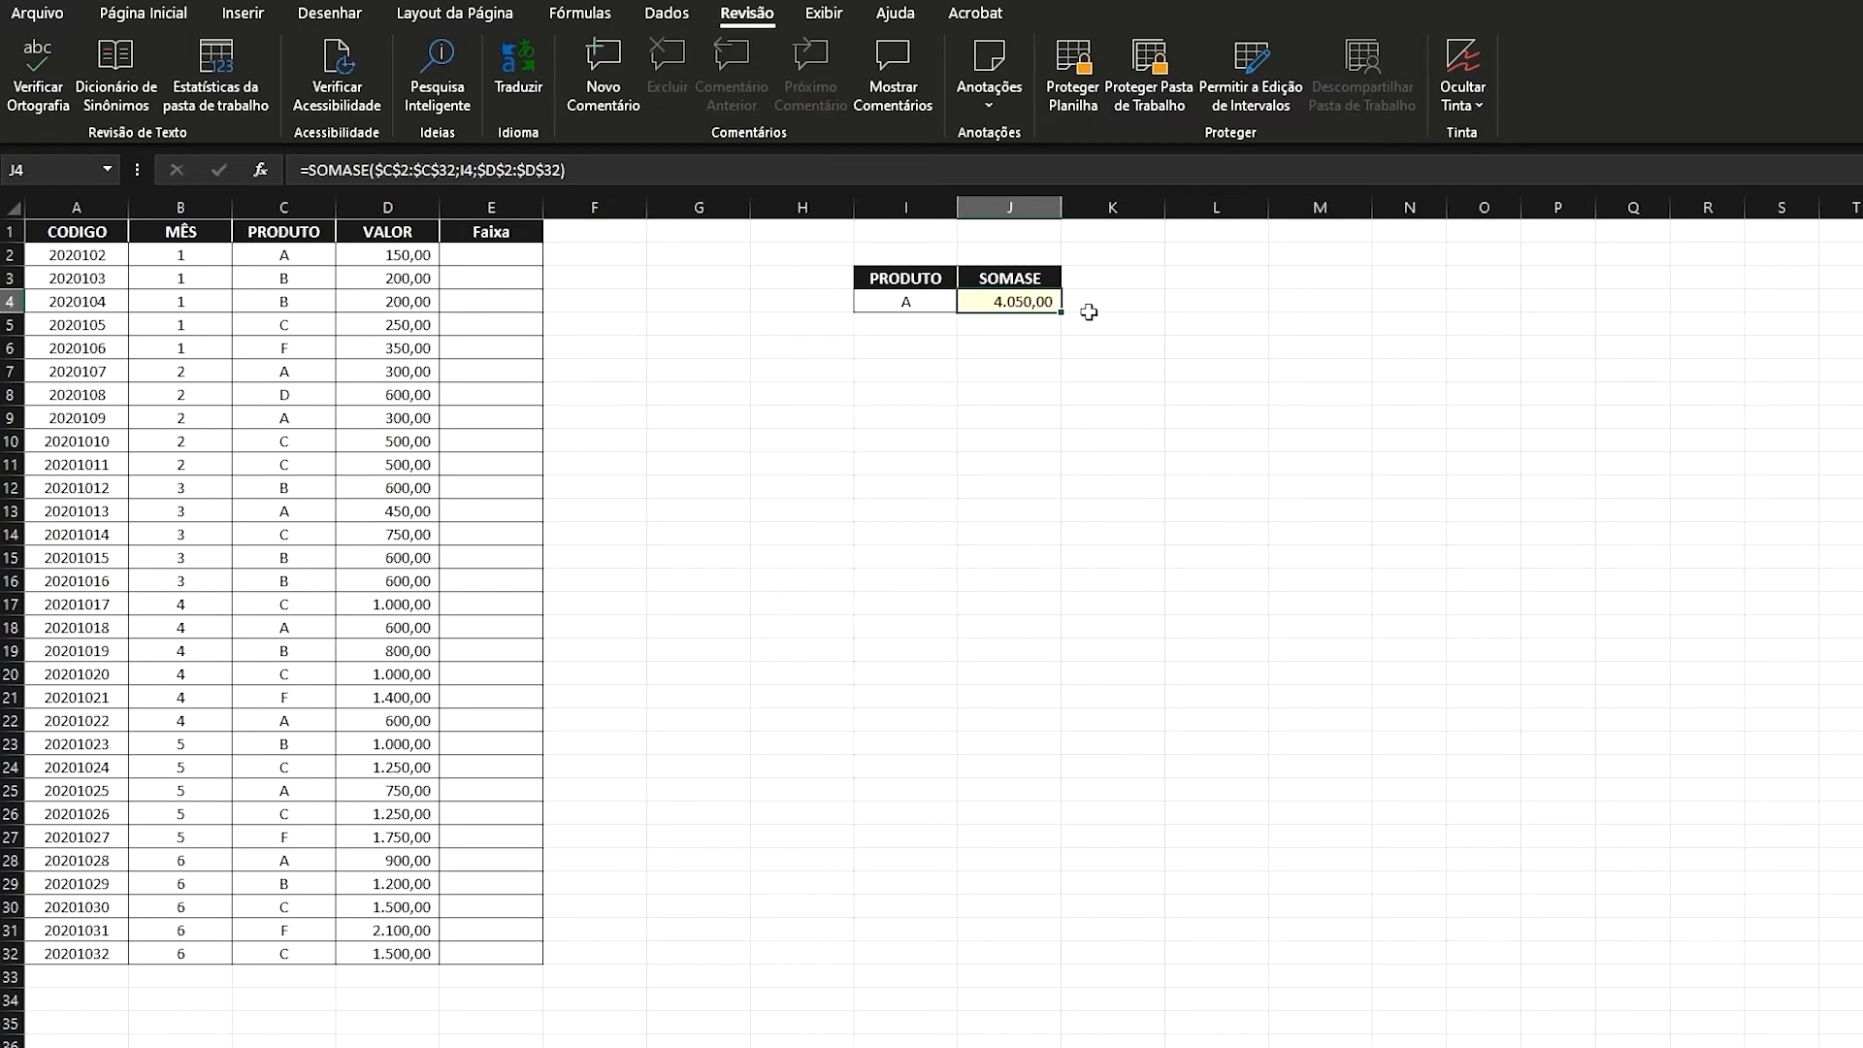
{"action": "left_click_drag", "start_coordinate": [491, 744], "coordinate": [491, 837]}
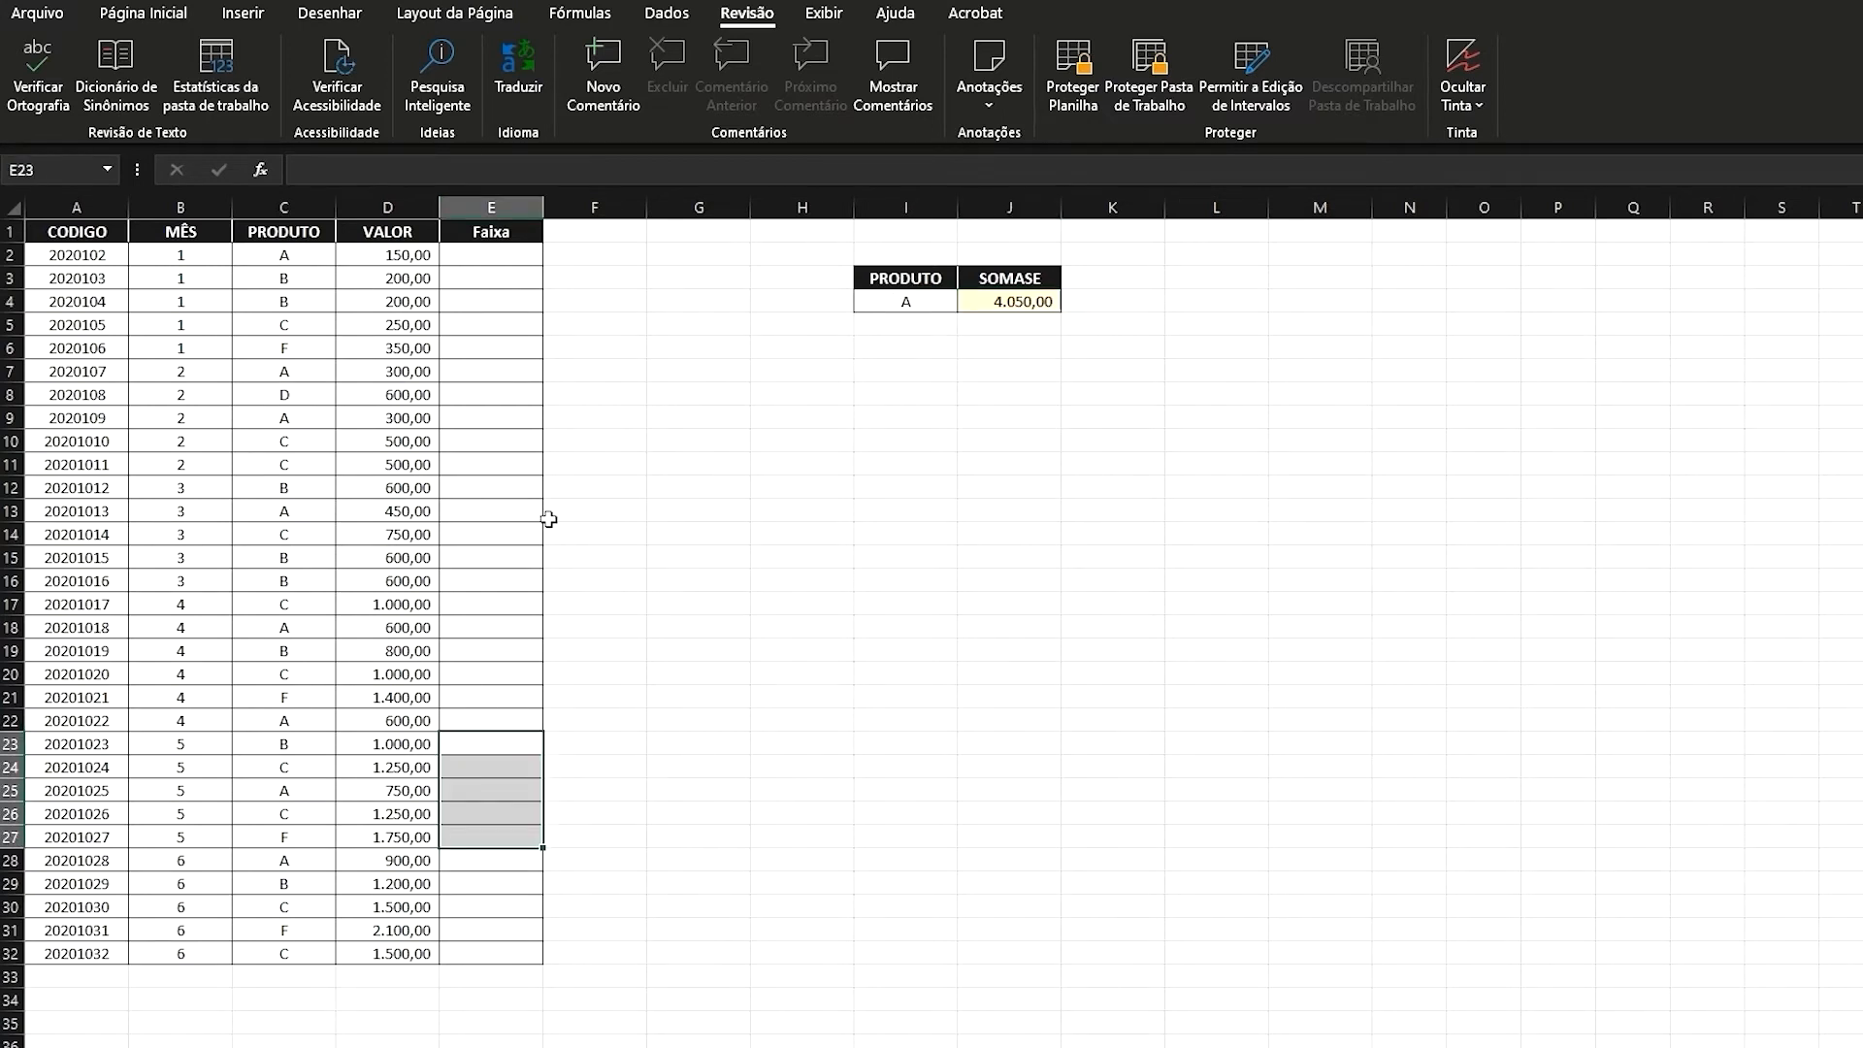
- Begin SOMASES in J7 with sum range $D$2:$D$32, month range $B$2:$B$32 and criterion H7
{"action": "left_click", "coordinate": [1042, 304]}
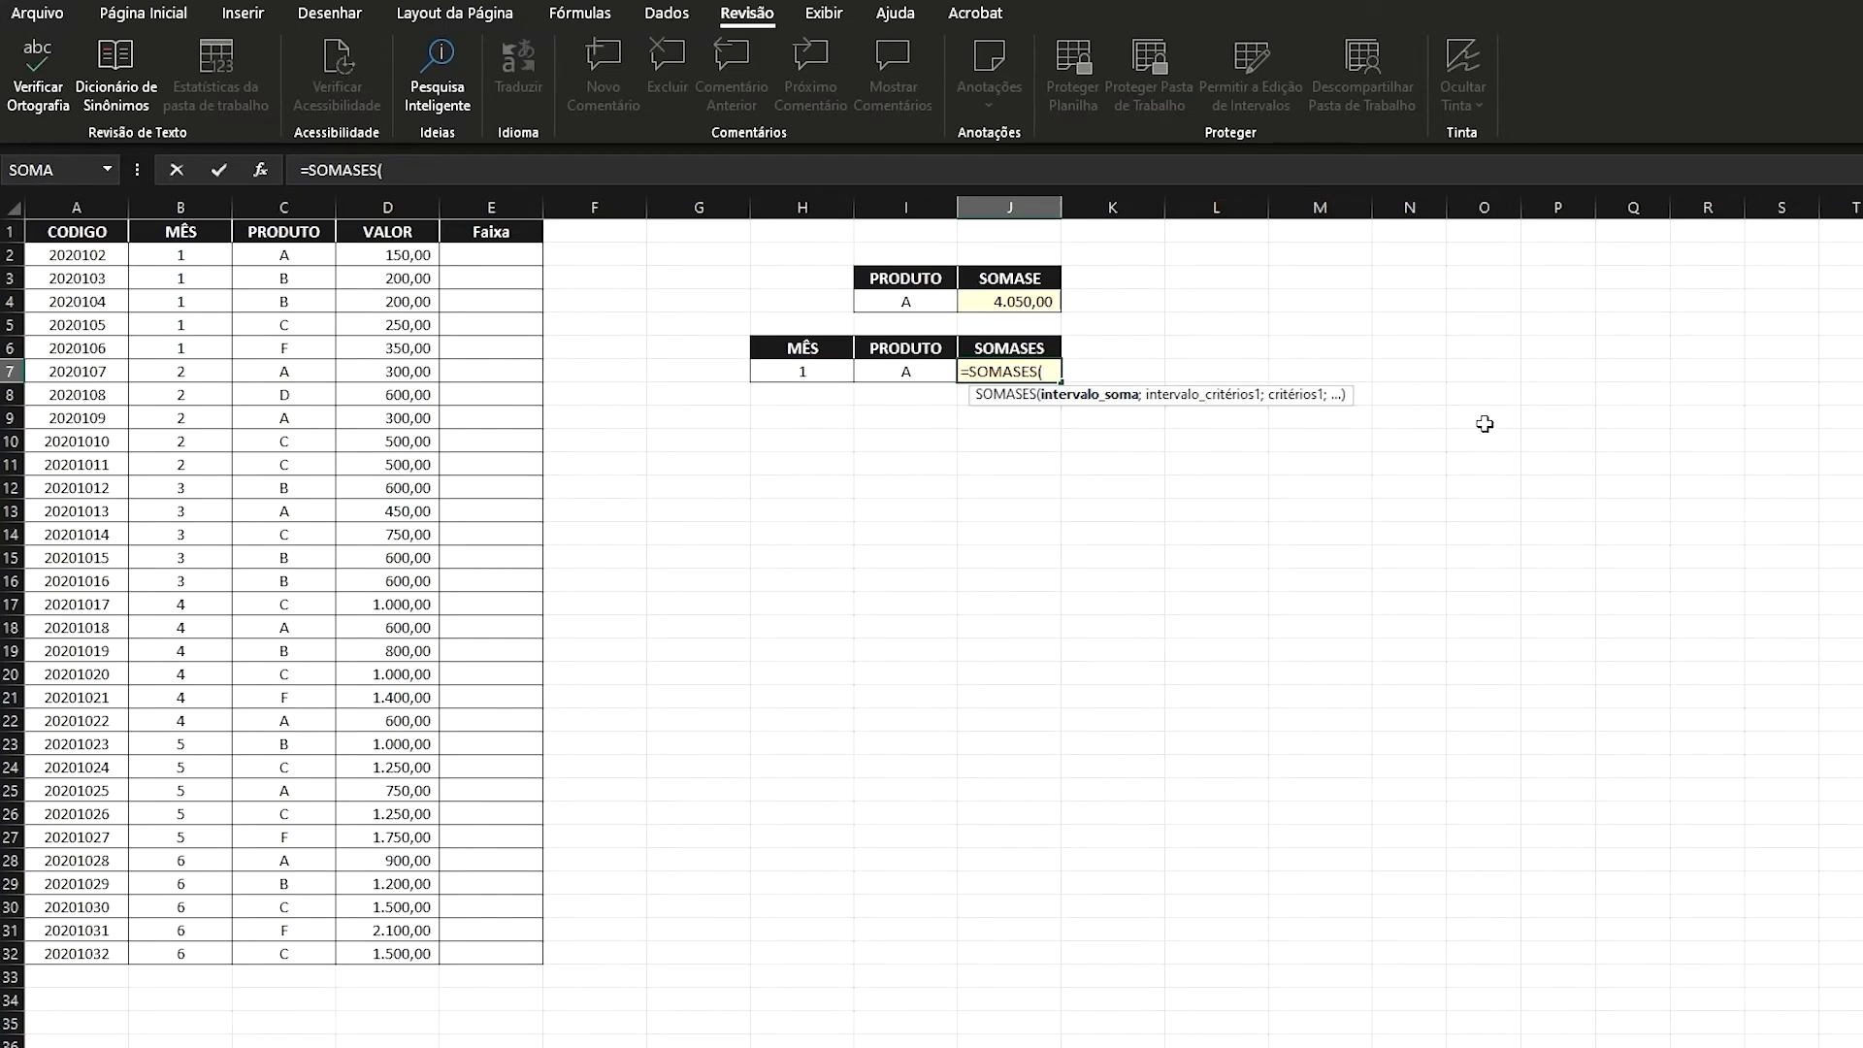
{"action": "left_click_drag", "start_coordinate": [364, 255], "coordinate": [403, 939]}
{"action": "key", "text": "F4"}
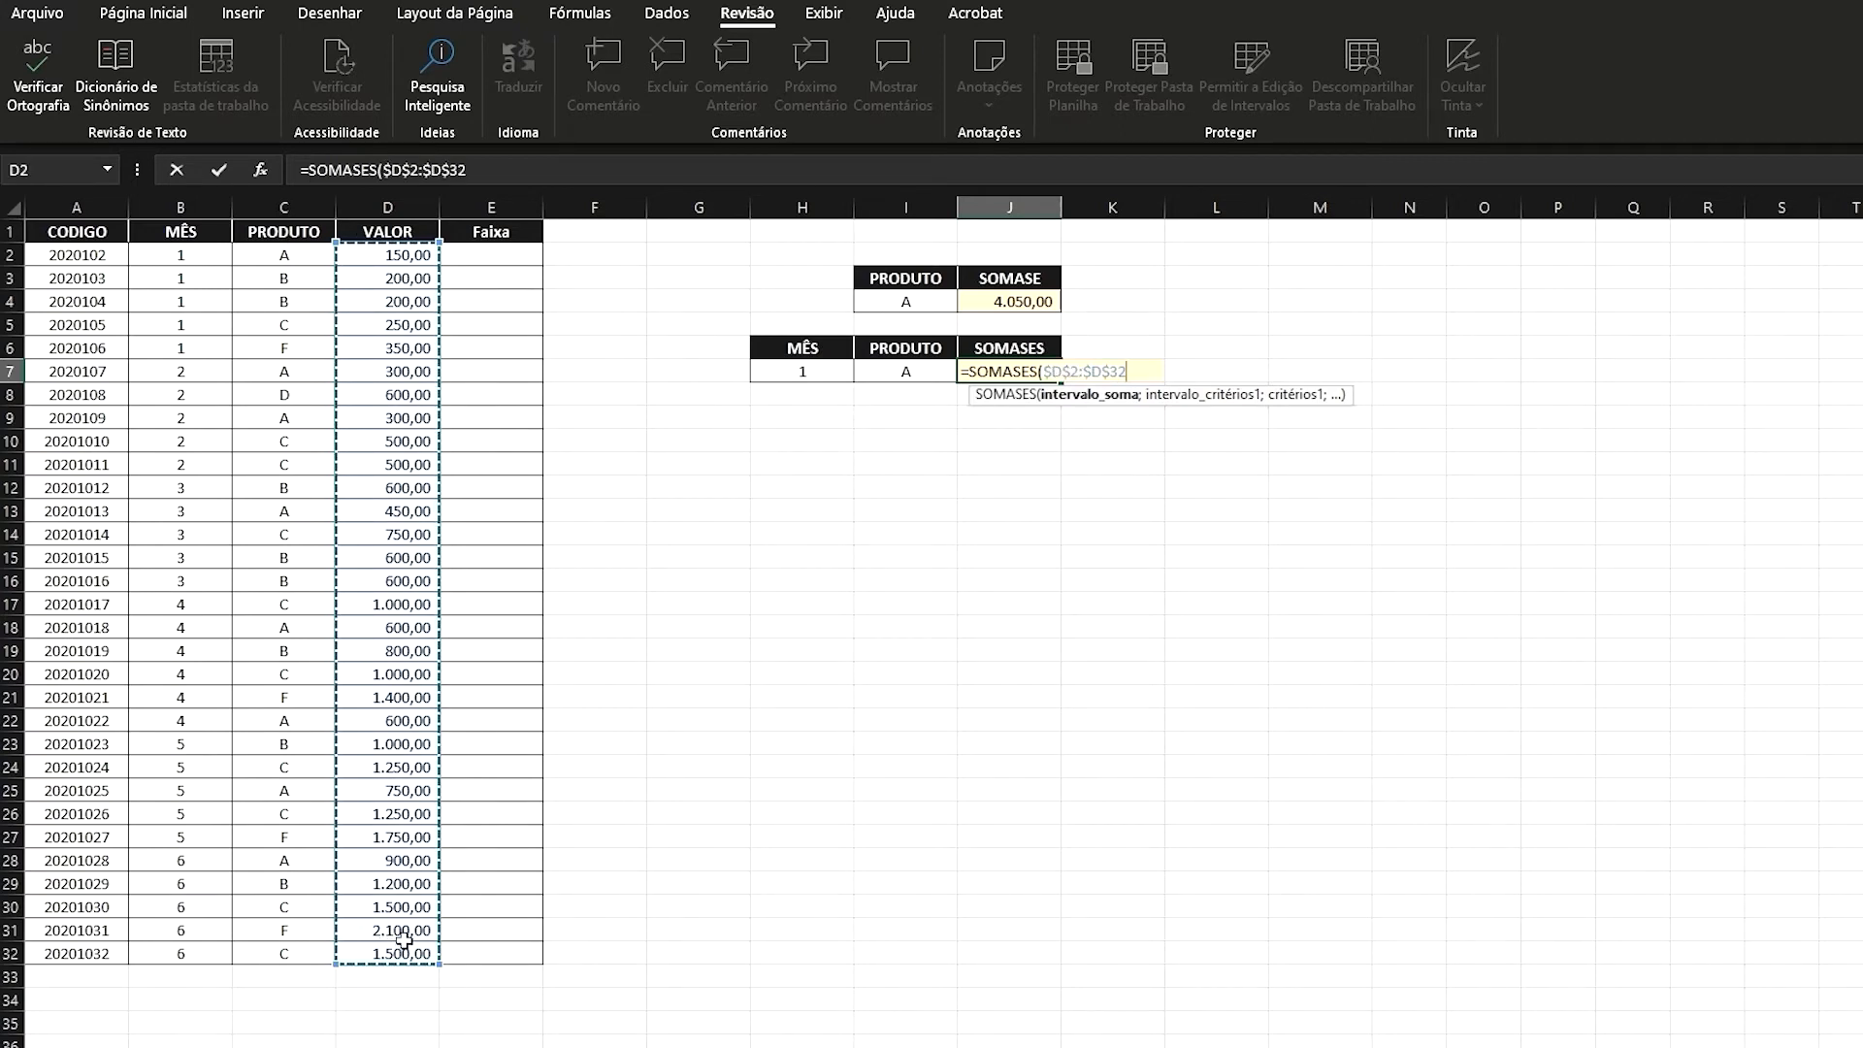
{"action": "type", "text": ";"}
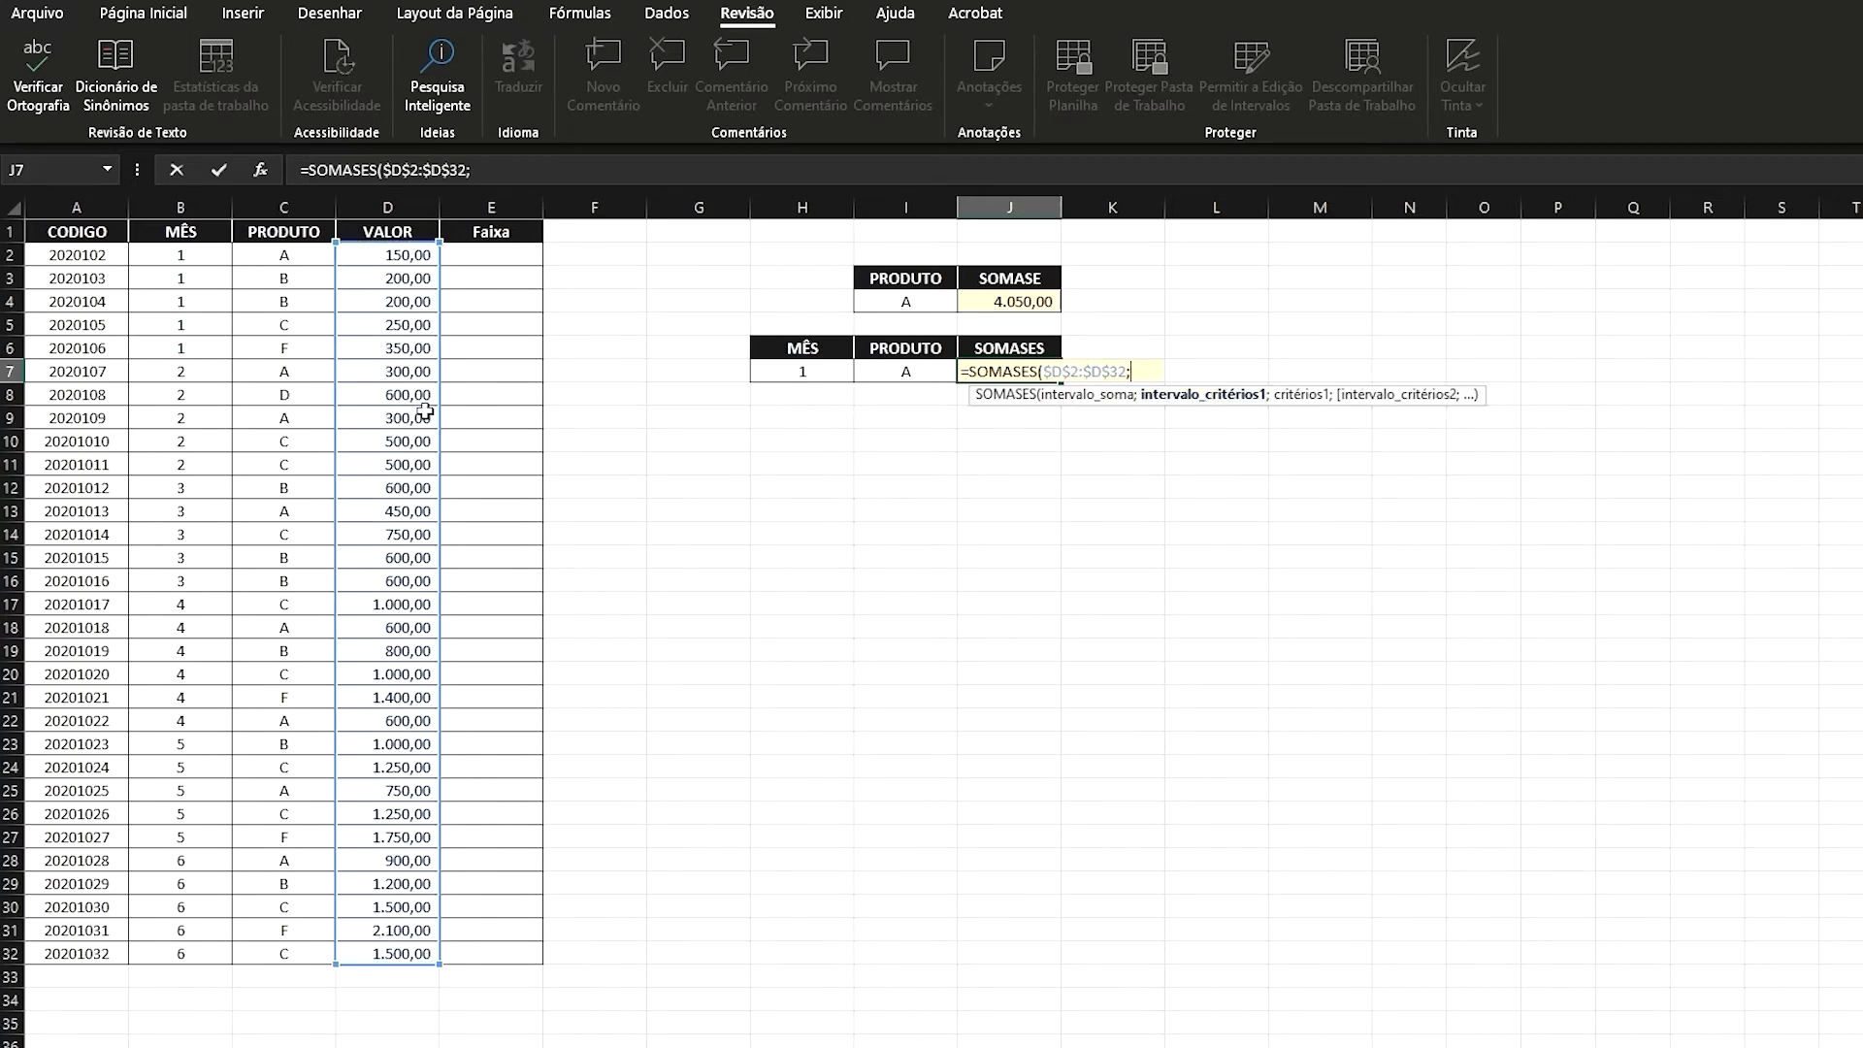
{"action": "left_click_drag", "start_coordinate": [187, 254], "coordinate": [180, 953]}
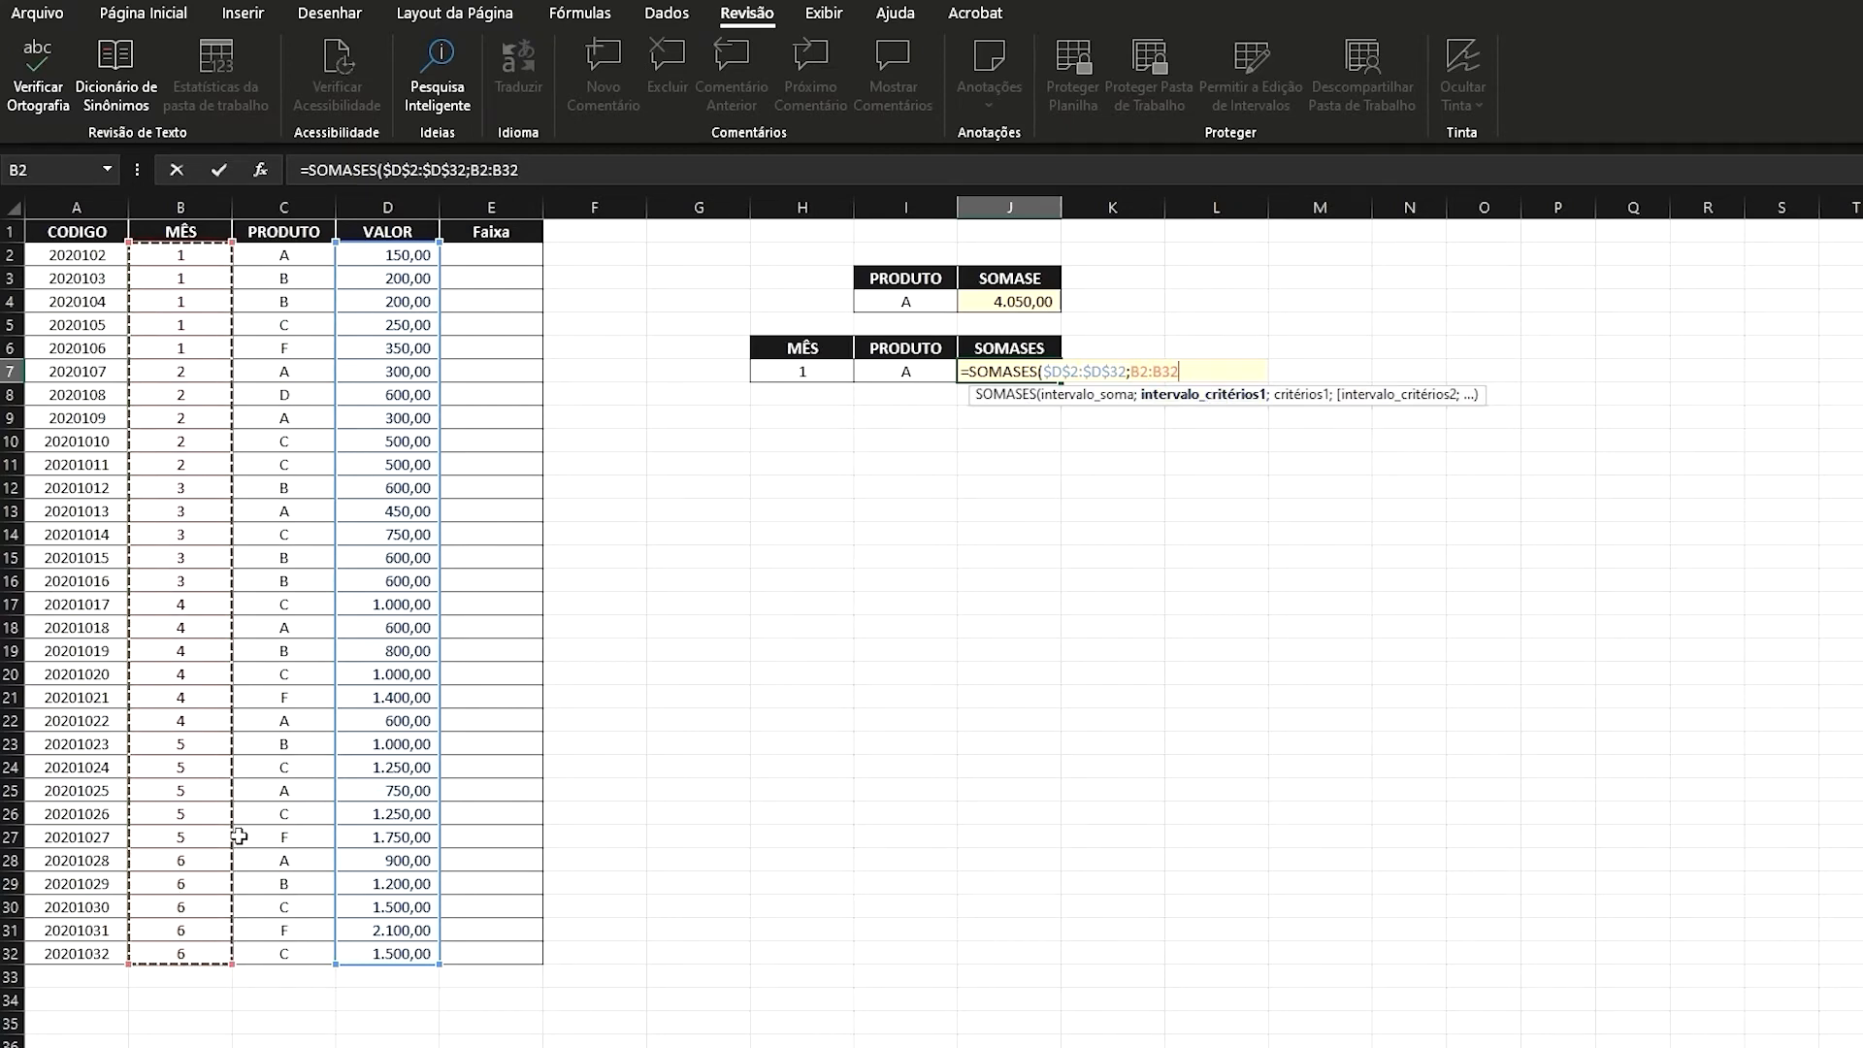
{"action": "key", "text": "F4"}
{"action": "type", "text": ";"}
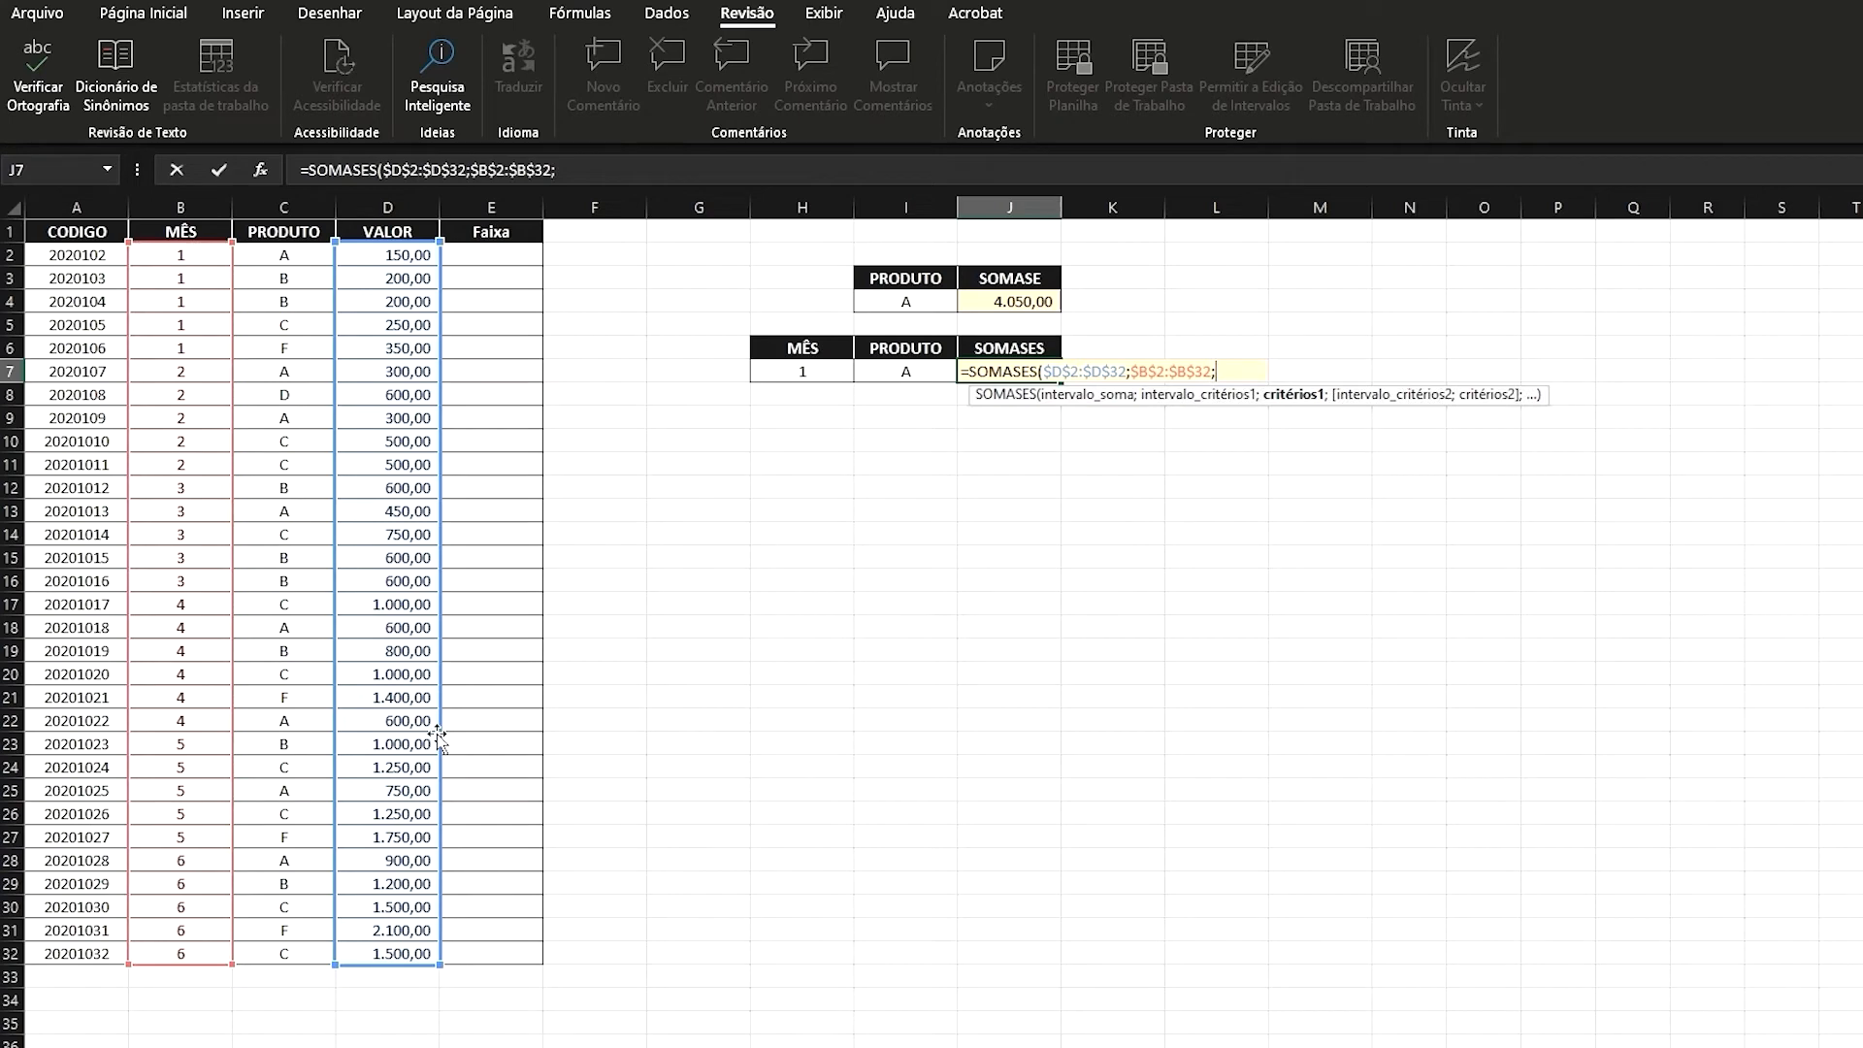
{"action": "left_click", "coordinate": [805, 373]}
- Add product range $C$2:$C$32 with criterion I7 and confirm the SOMASES formula
{"action": "type", "text": ";"}
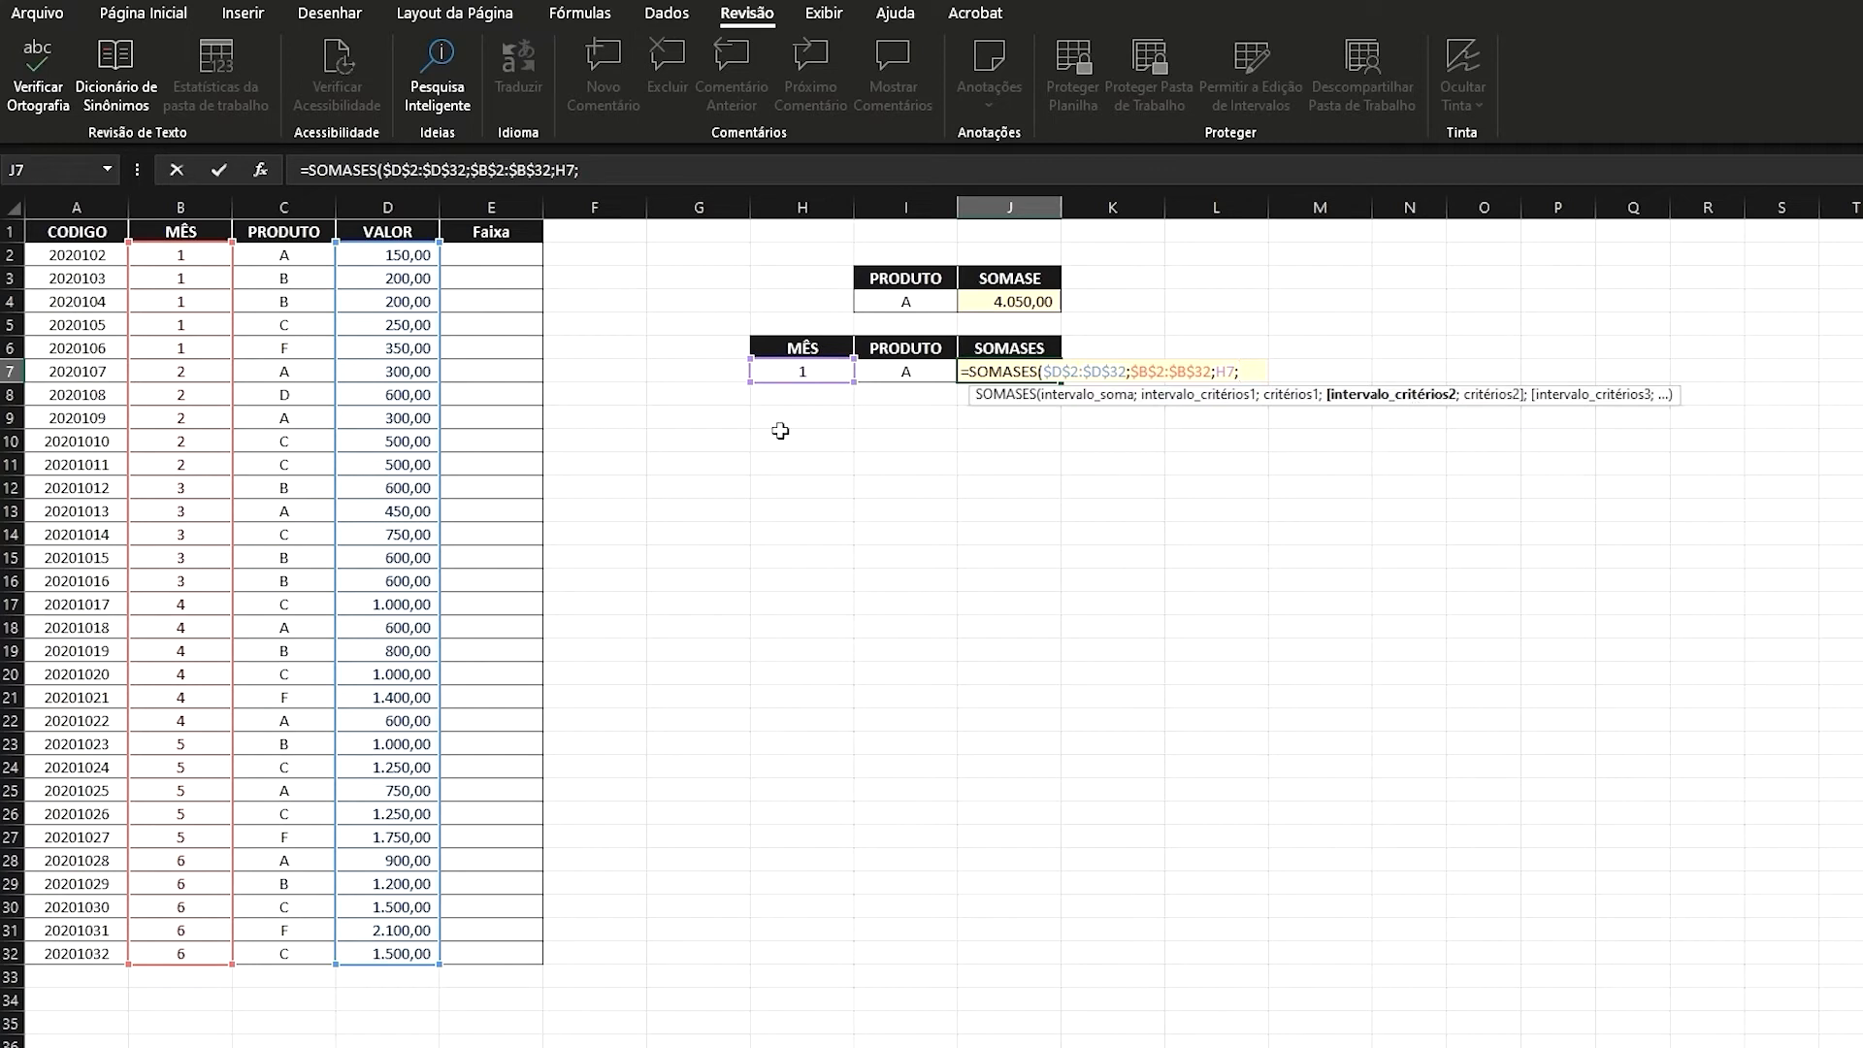
{"action": "left_click_drag", "start_coordinate": [291, 255], "coordinate": [286, 951]}
{"action": "key", "text": "F4"}
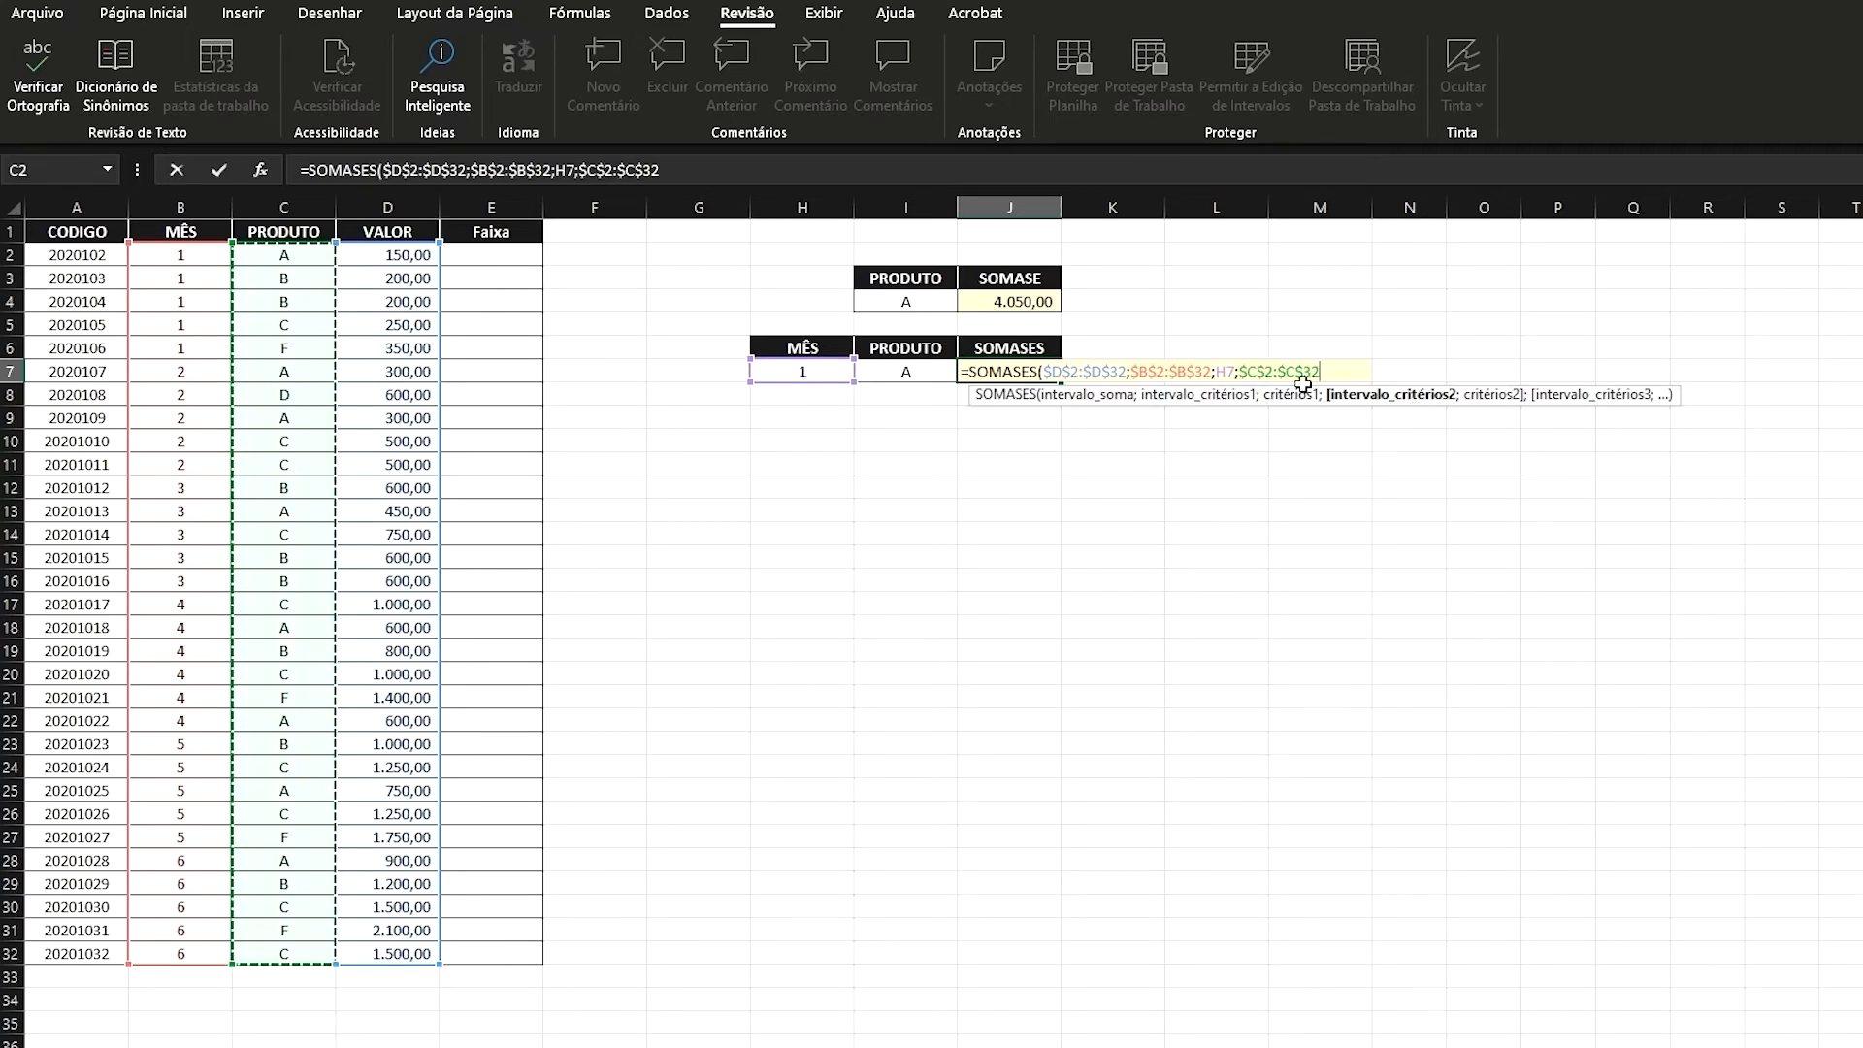
{"action": "type", "text": ";"}
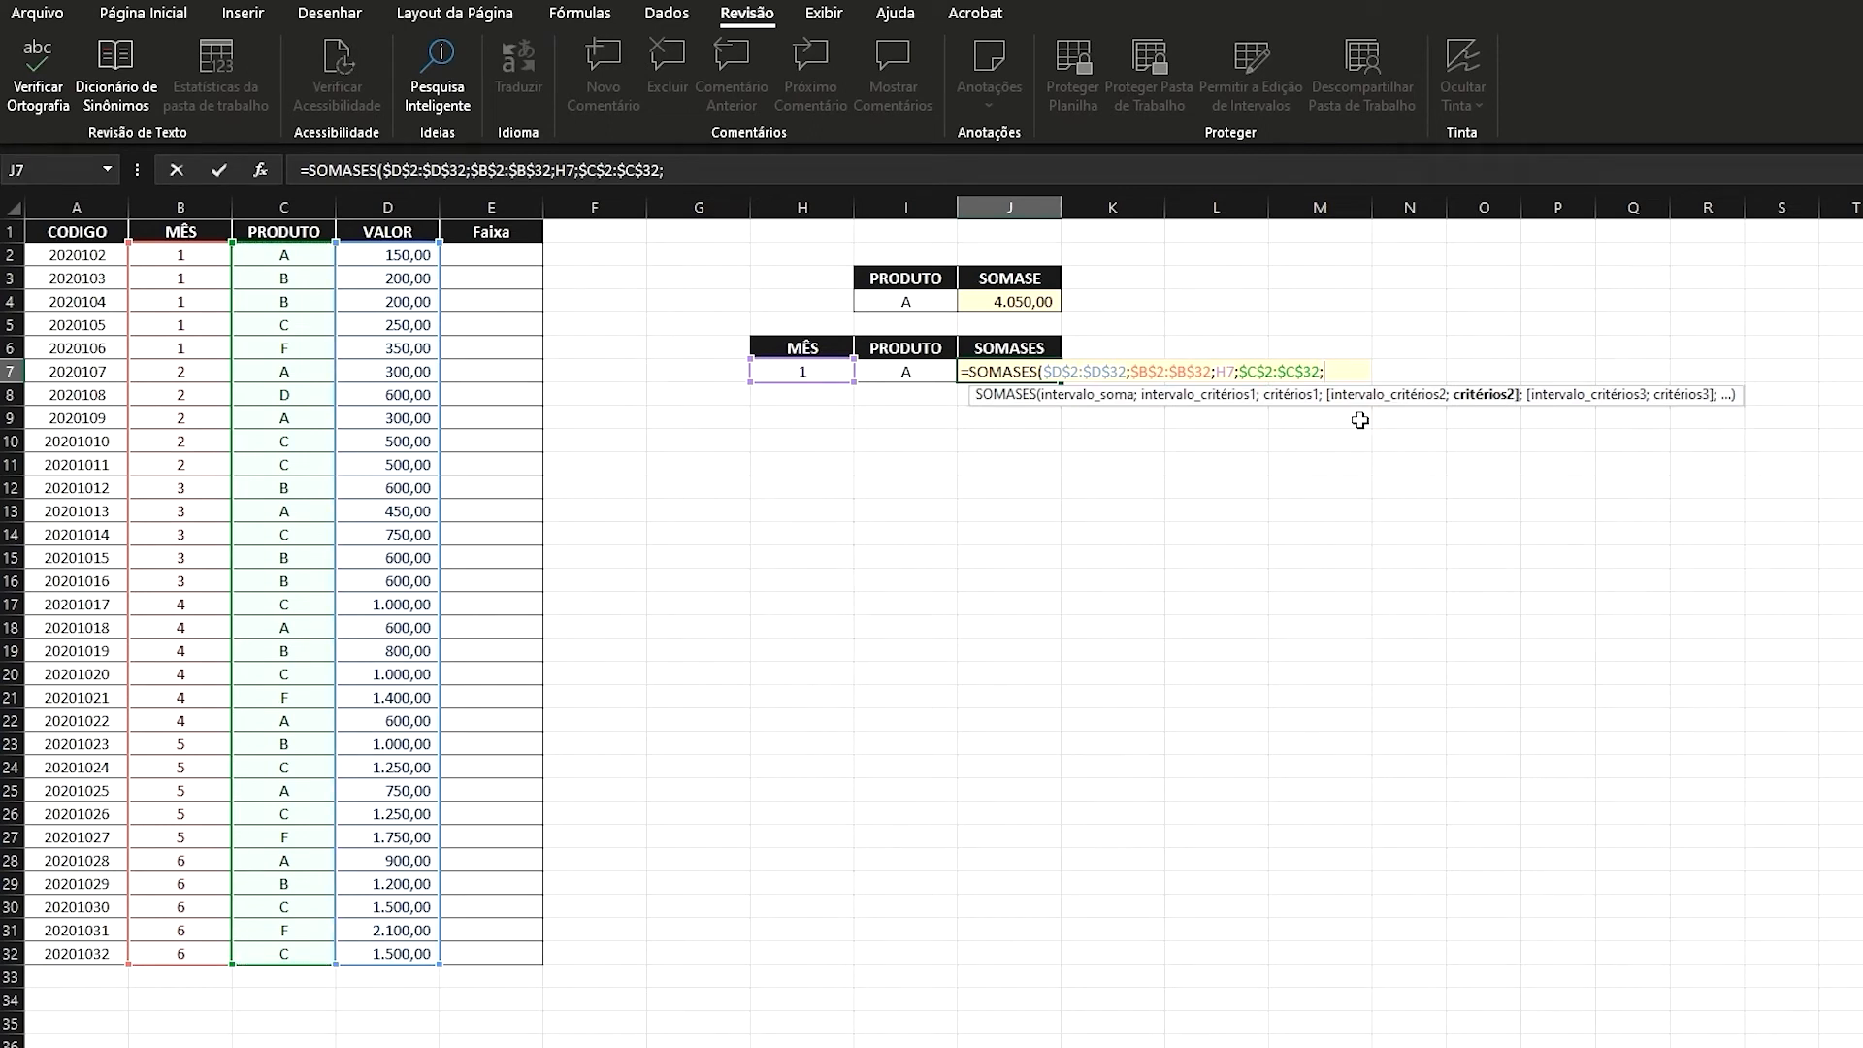
{"action": "left_click", "coordinate": [879, 367]}
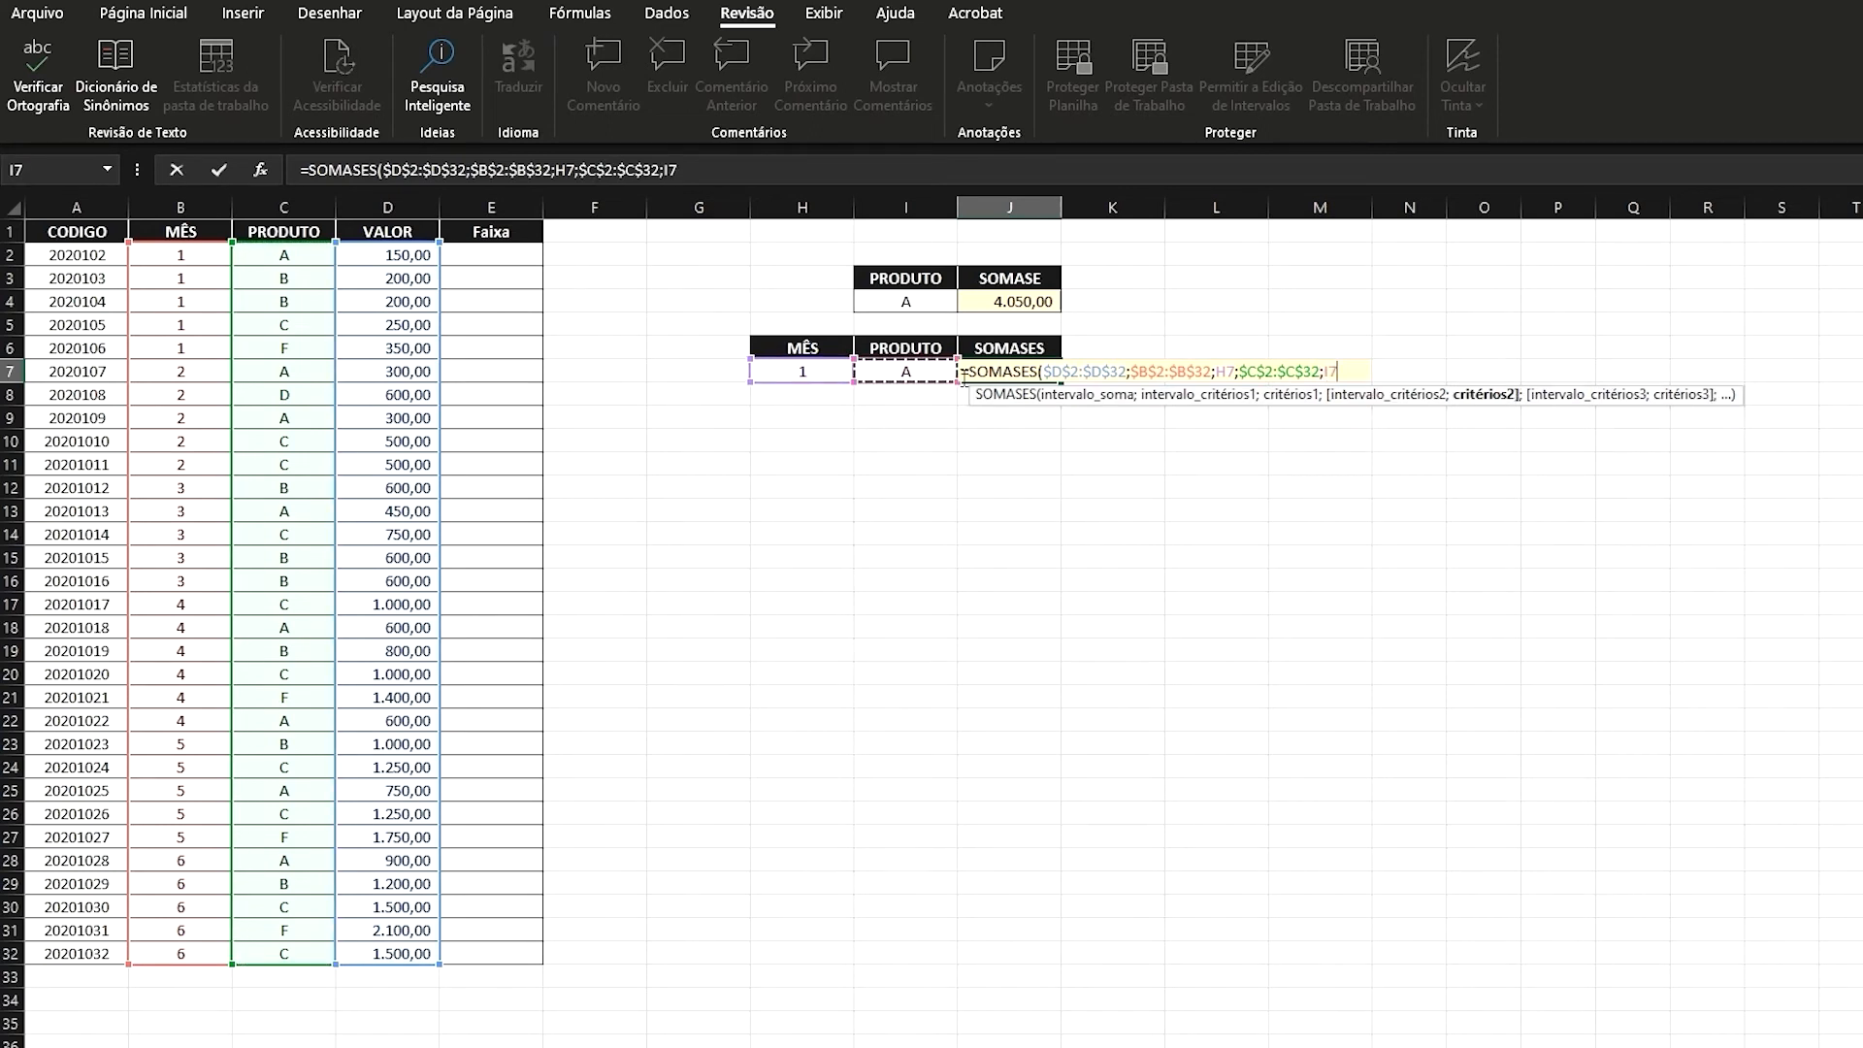
{"action": "type", "text": ")"}
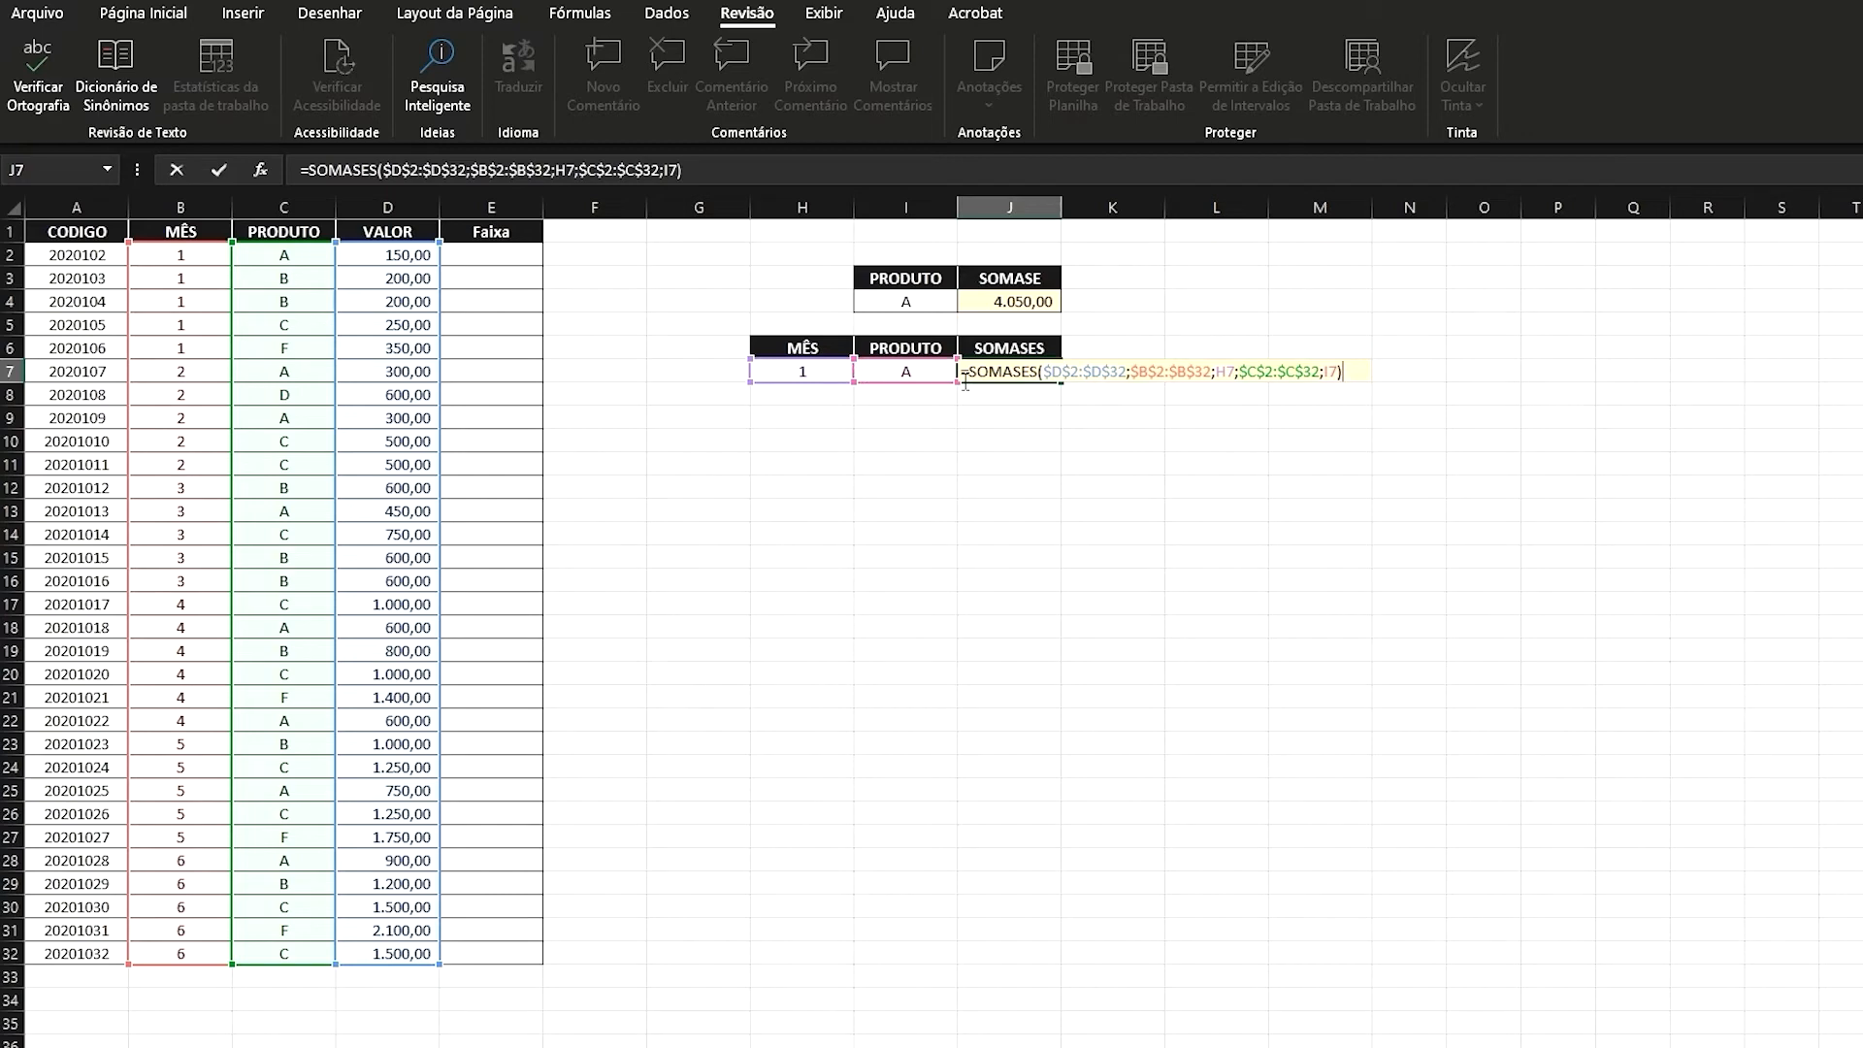
{"action": "key", "text": "Return"}
- Switch I7's product to B and verify the 400,00 total against the month-1 B rows
{"action": "left_click", "coordinate": [965, 375]}
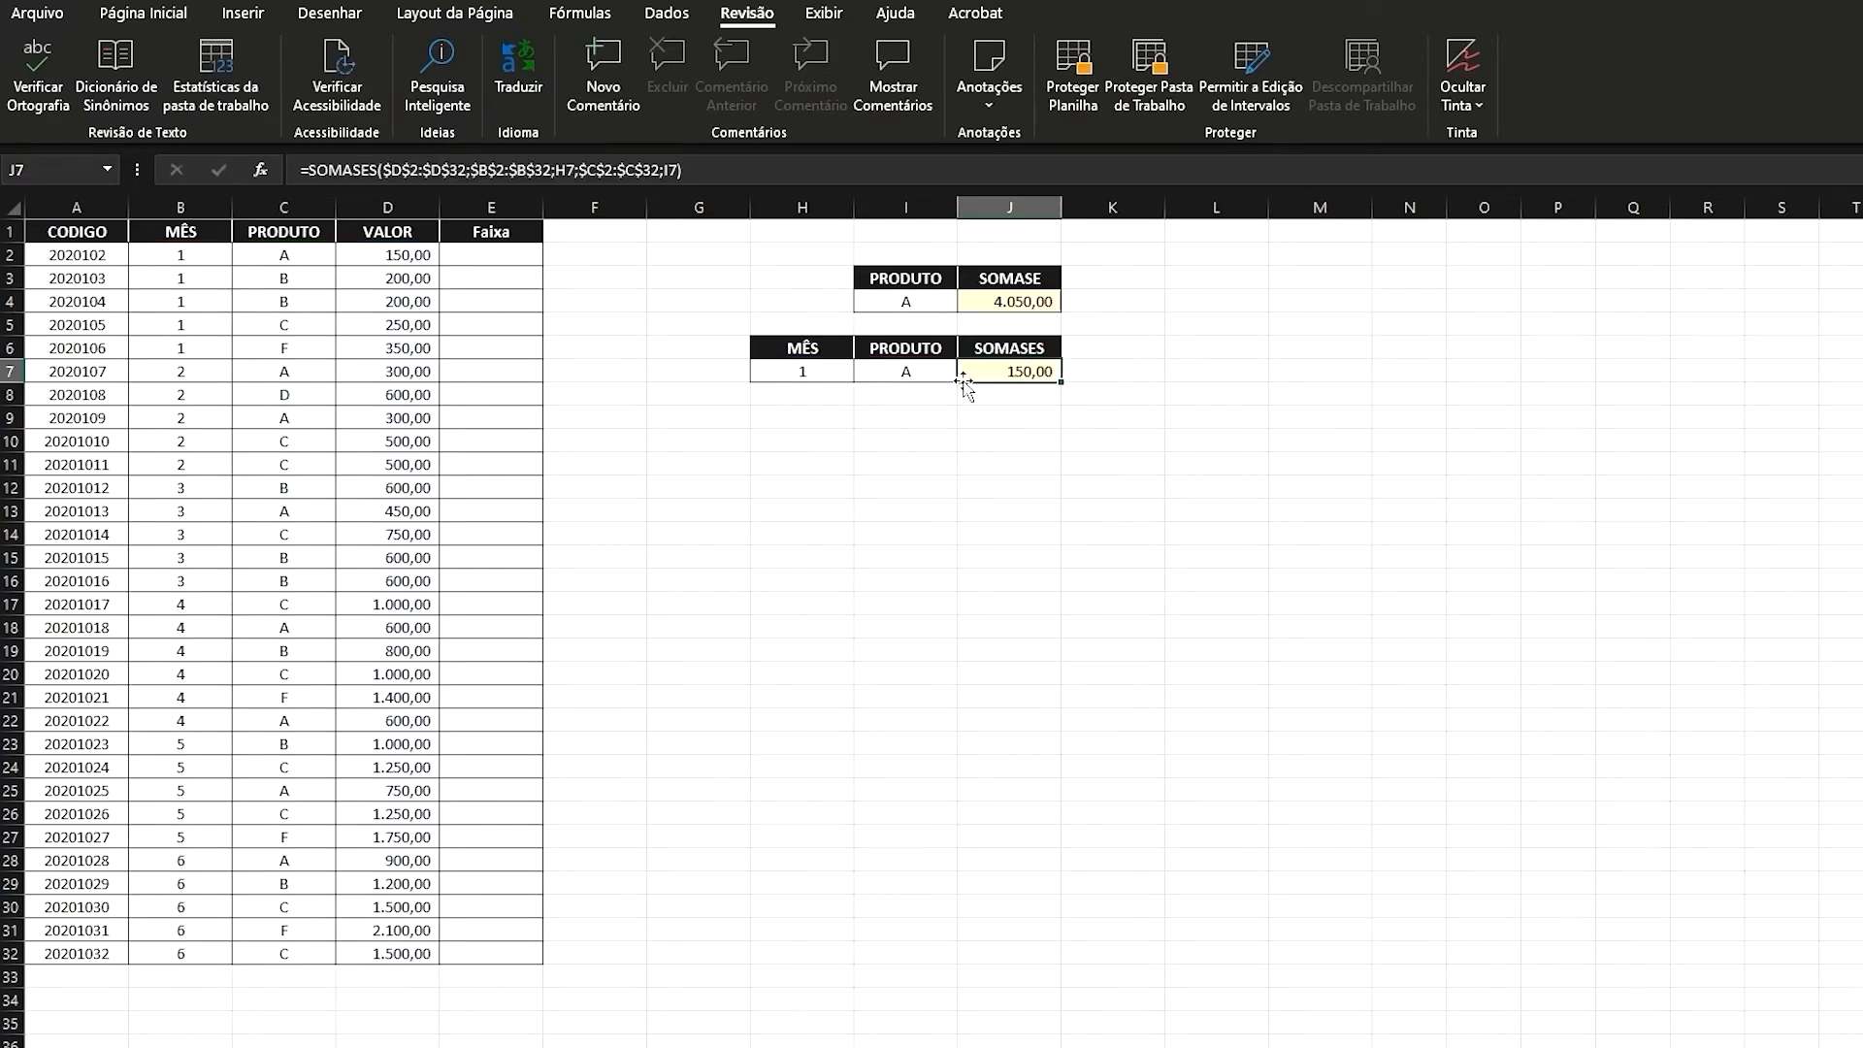
{"action": "left_click", "coordinate": [810, 372]}
{"action": "left_click", "coordinate": [1033, 375]}
{"action": "left_click", "coordinate": [930, 372]}
{"action": "left_click", "coordinate": [967, 371]}
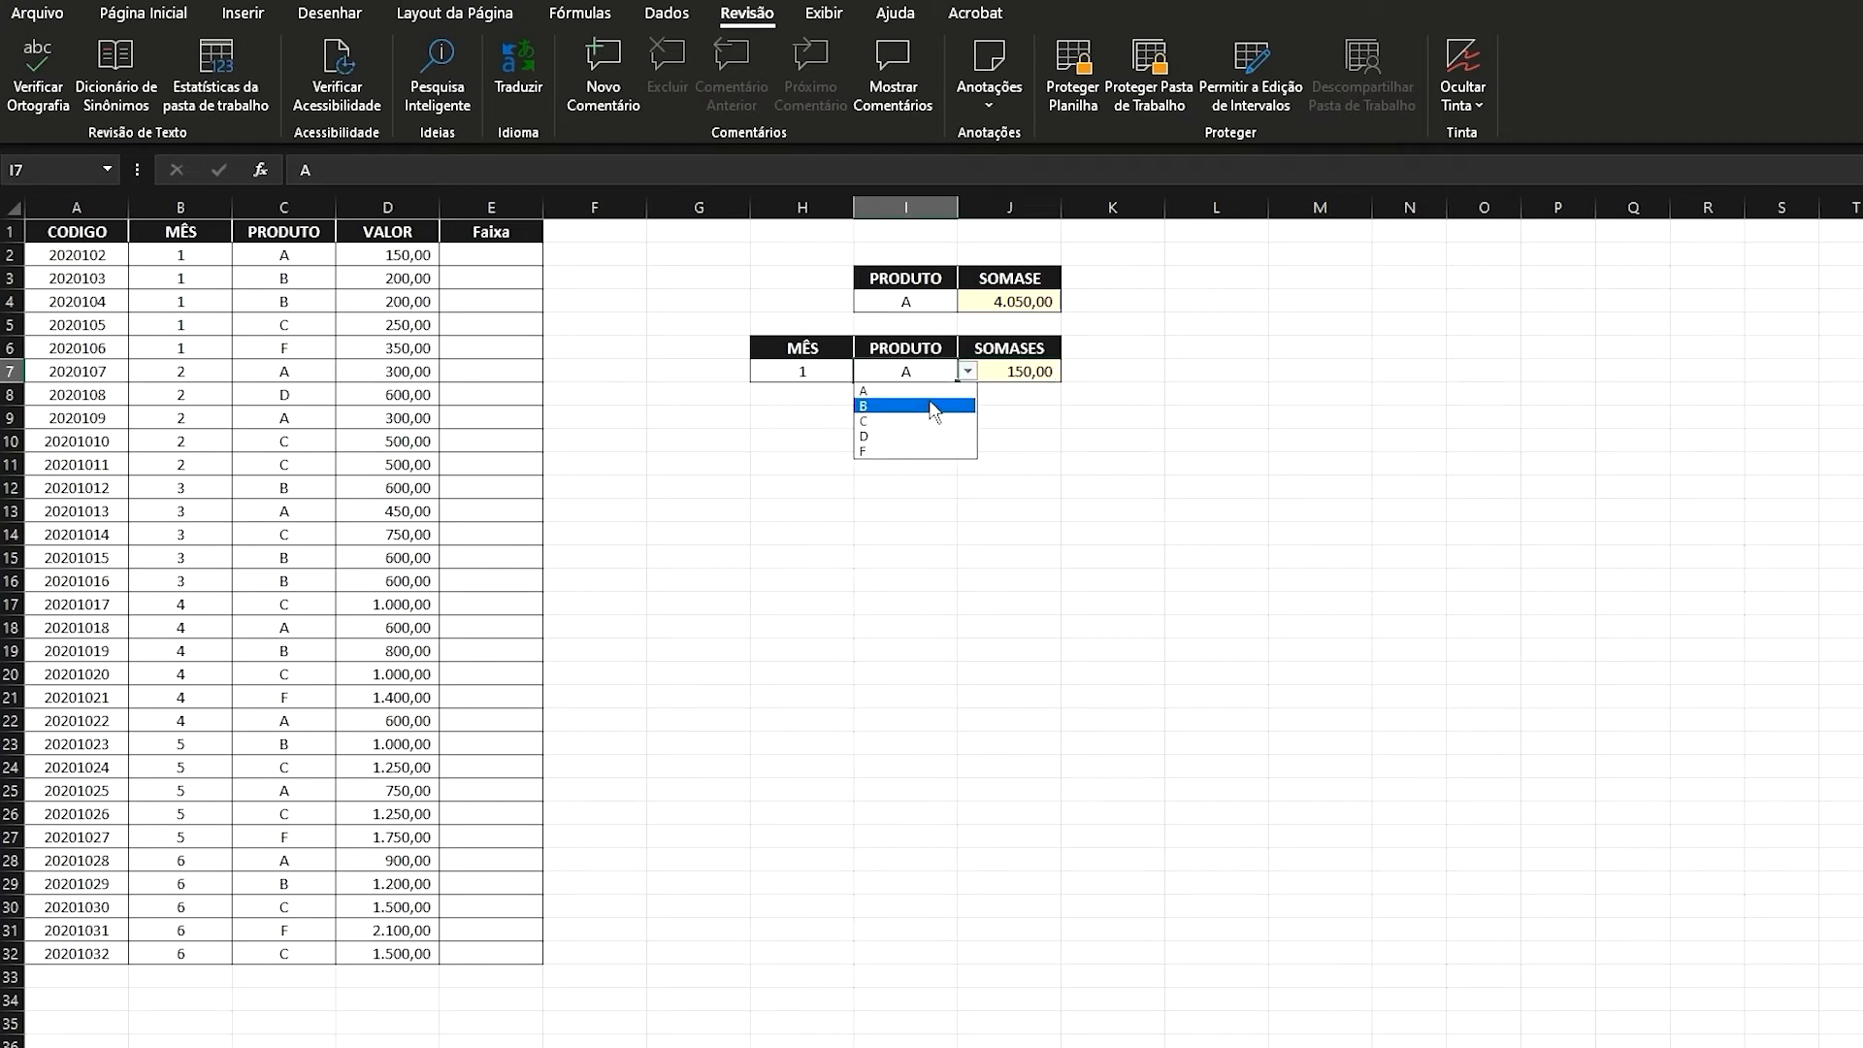
{"action": "left_click", "coordinate": [937, 405]}
{"action": "left_click", "coordinate": [980, 374]}
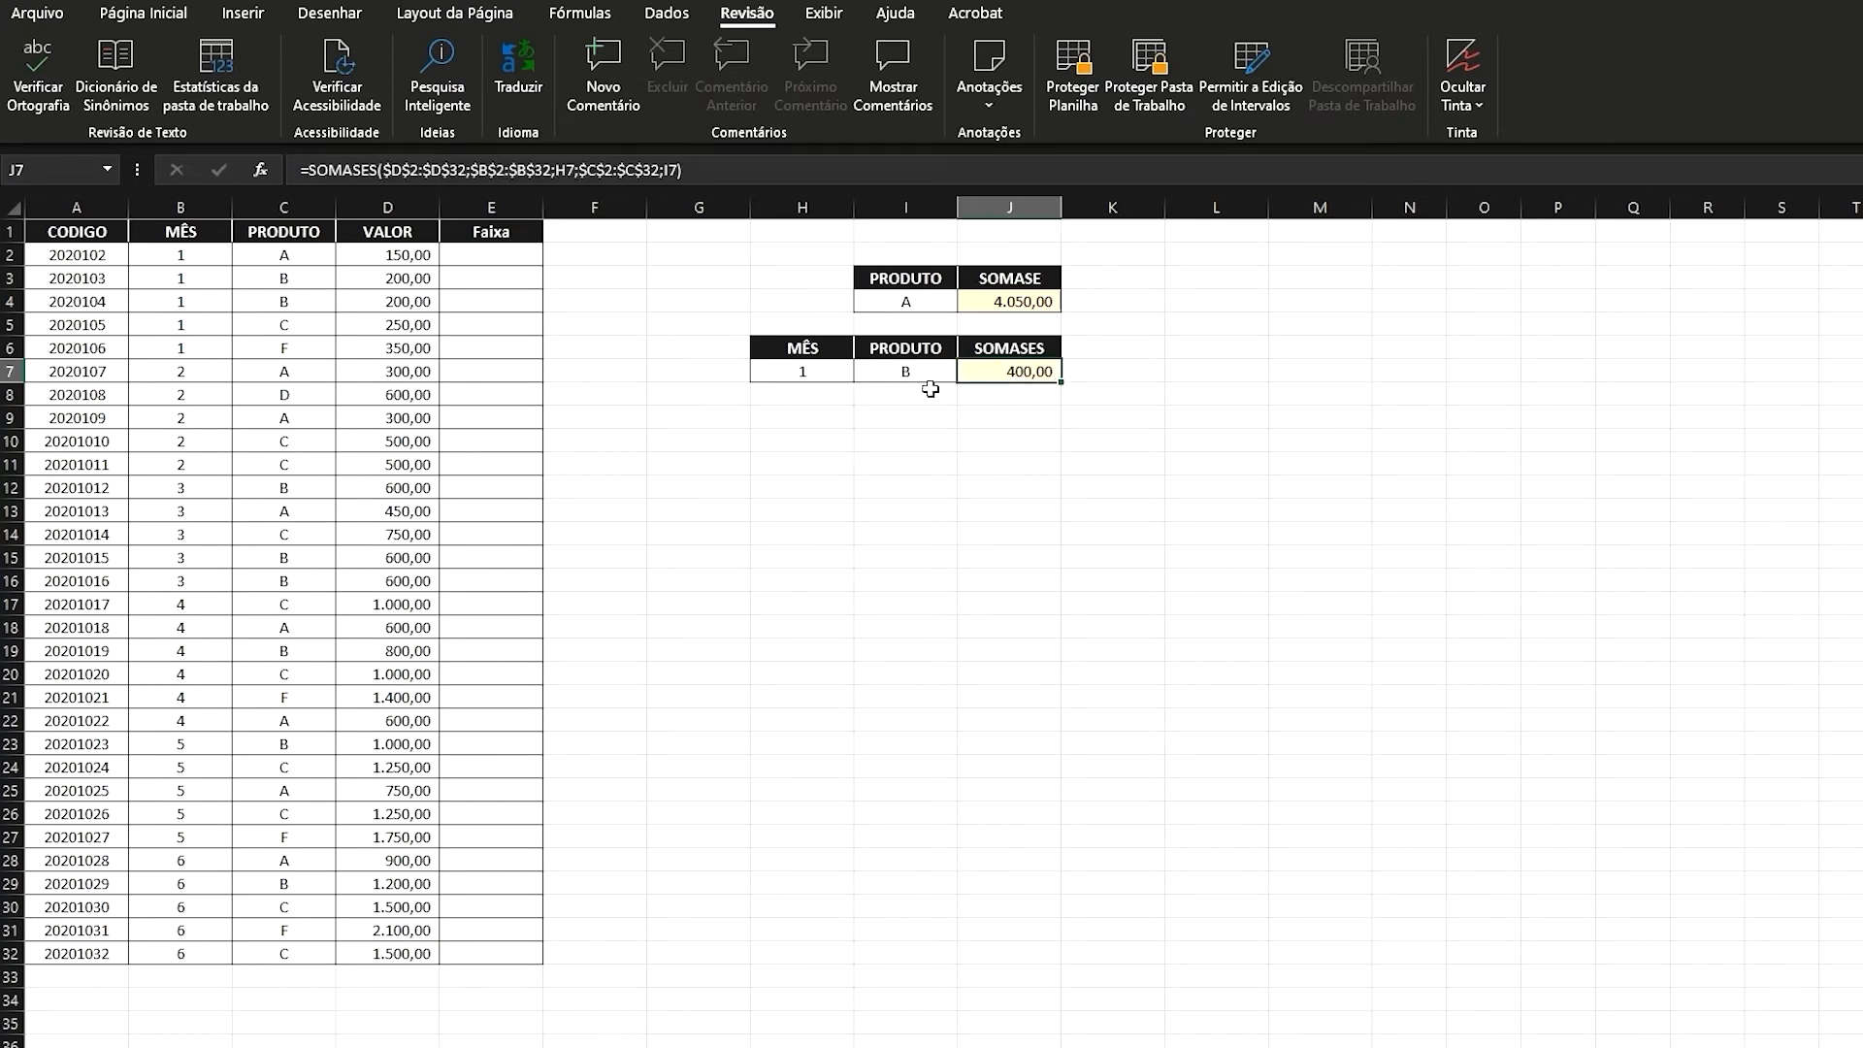
{"action": "left_click_drag", "start_coordinate": [408, 301], "coordinate": [107, 281]}
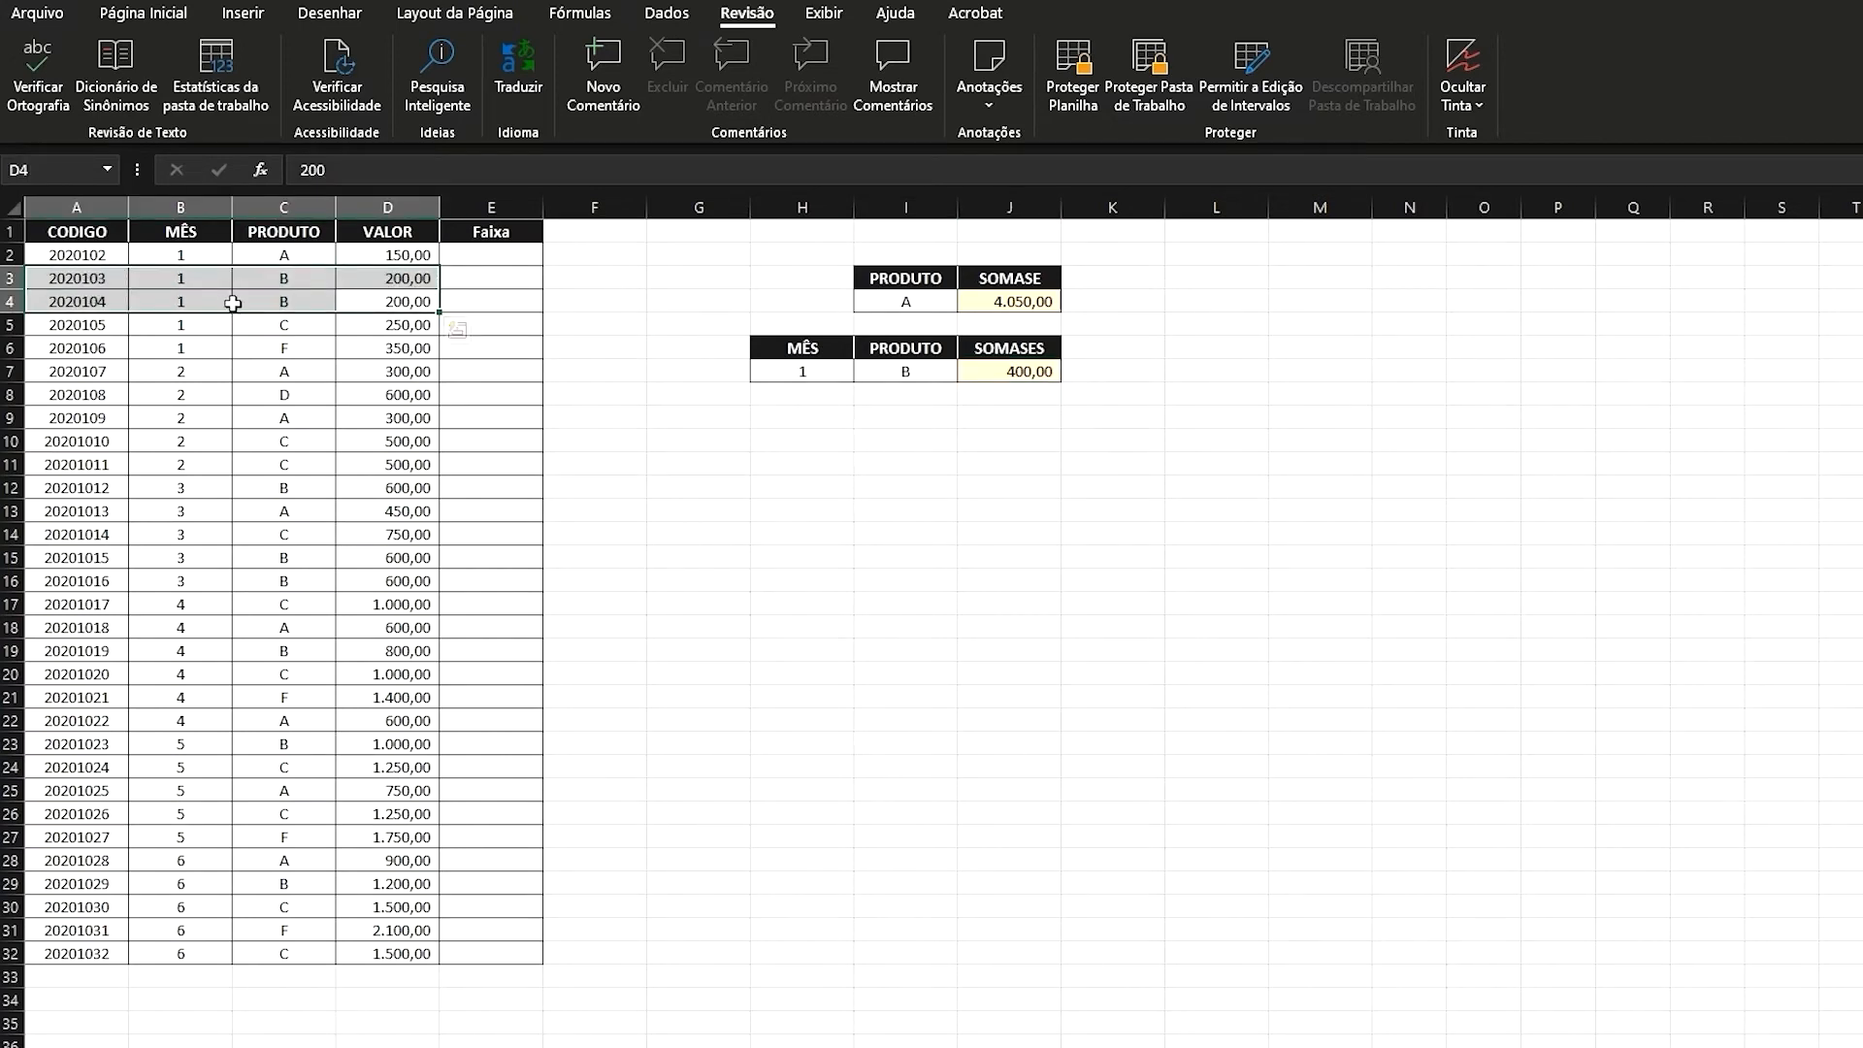
{"action": "left_click", "coordinate": [1040, 372]}
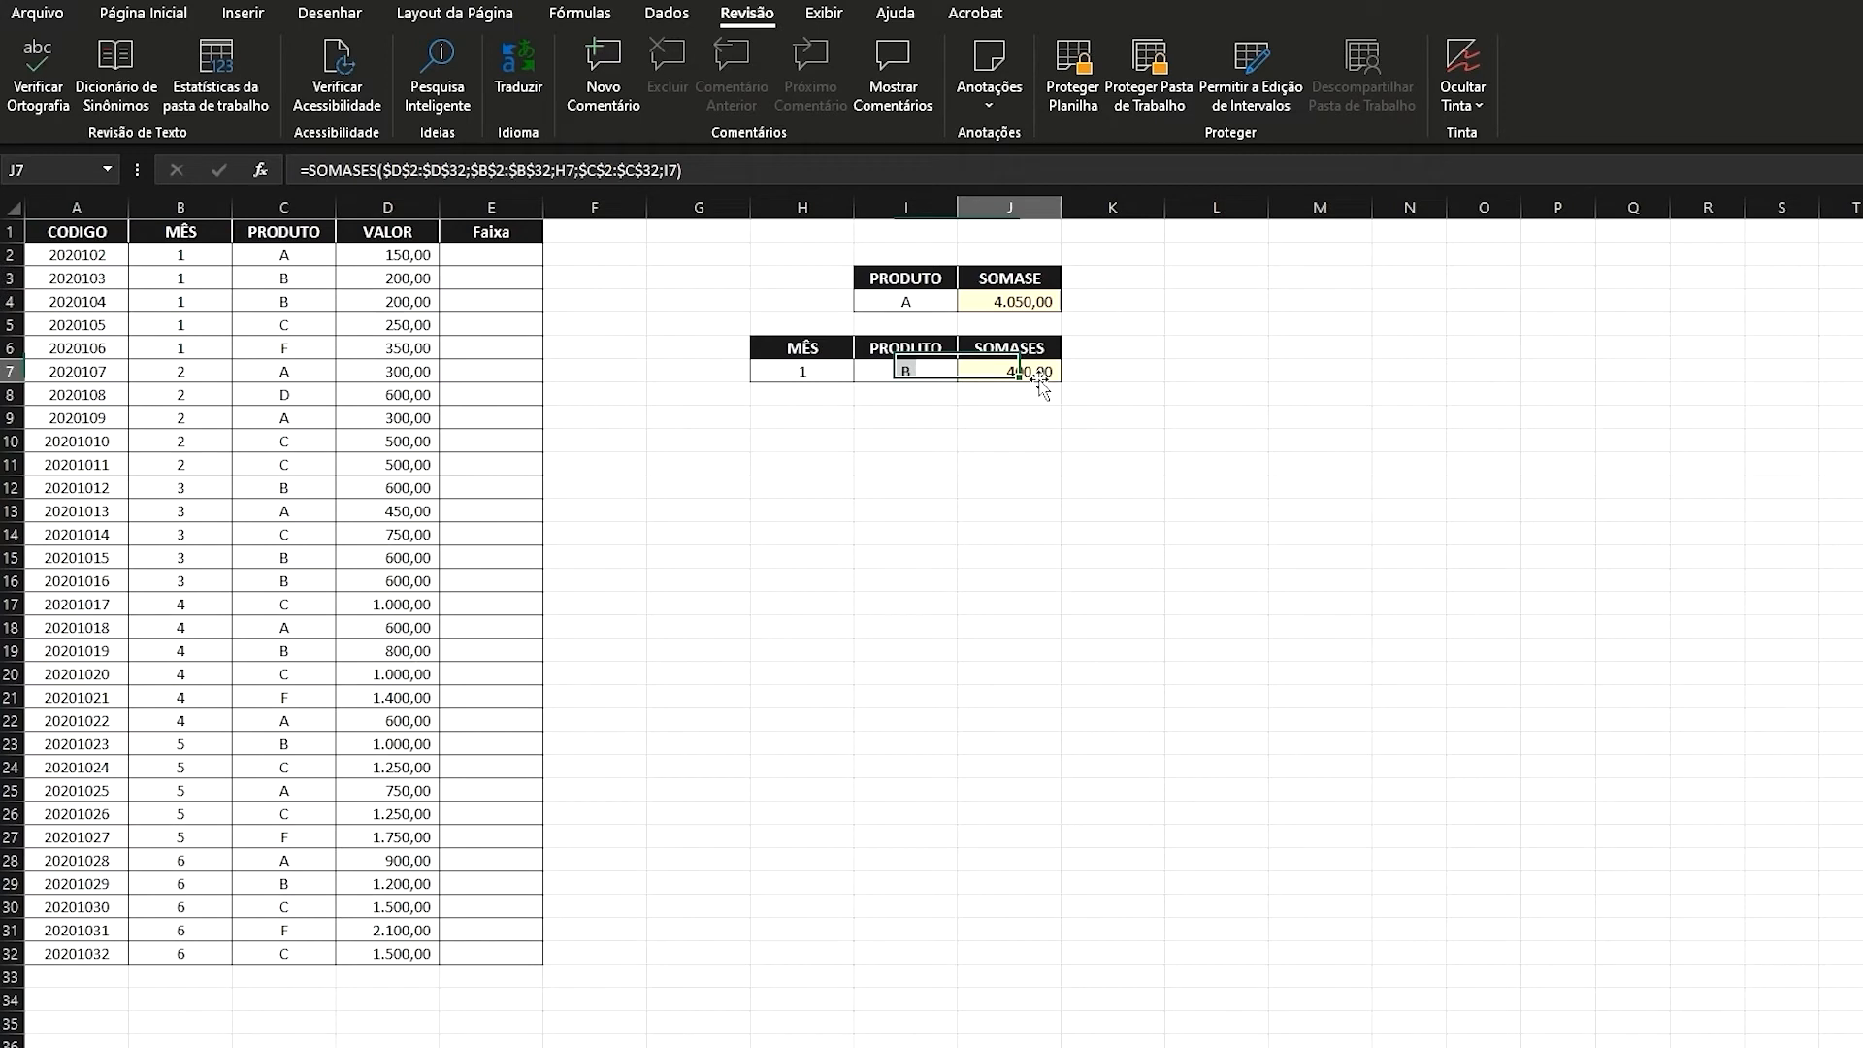
{"action": "left_click", "coordinate": [829, 393]}
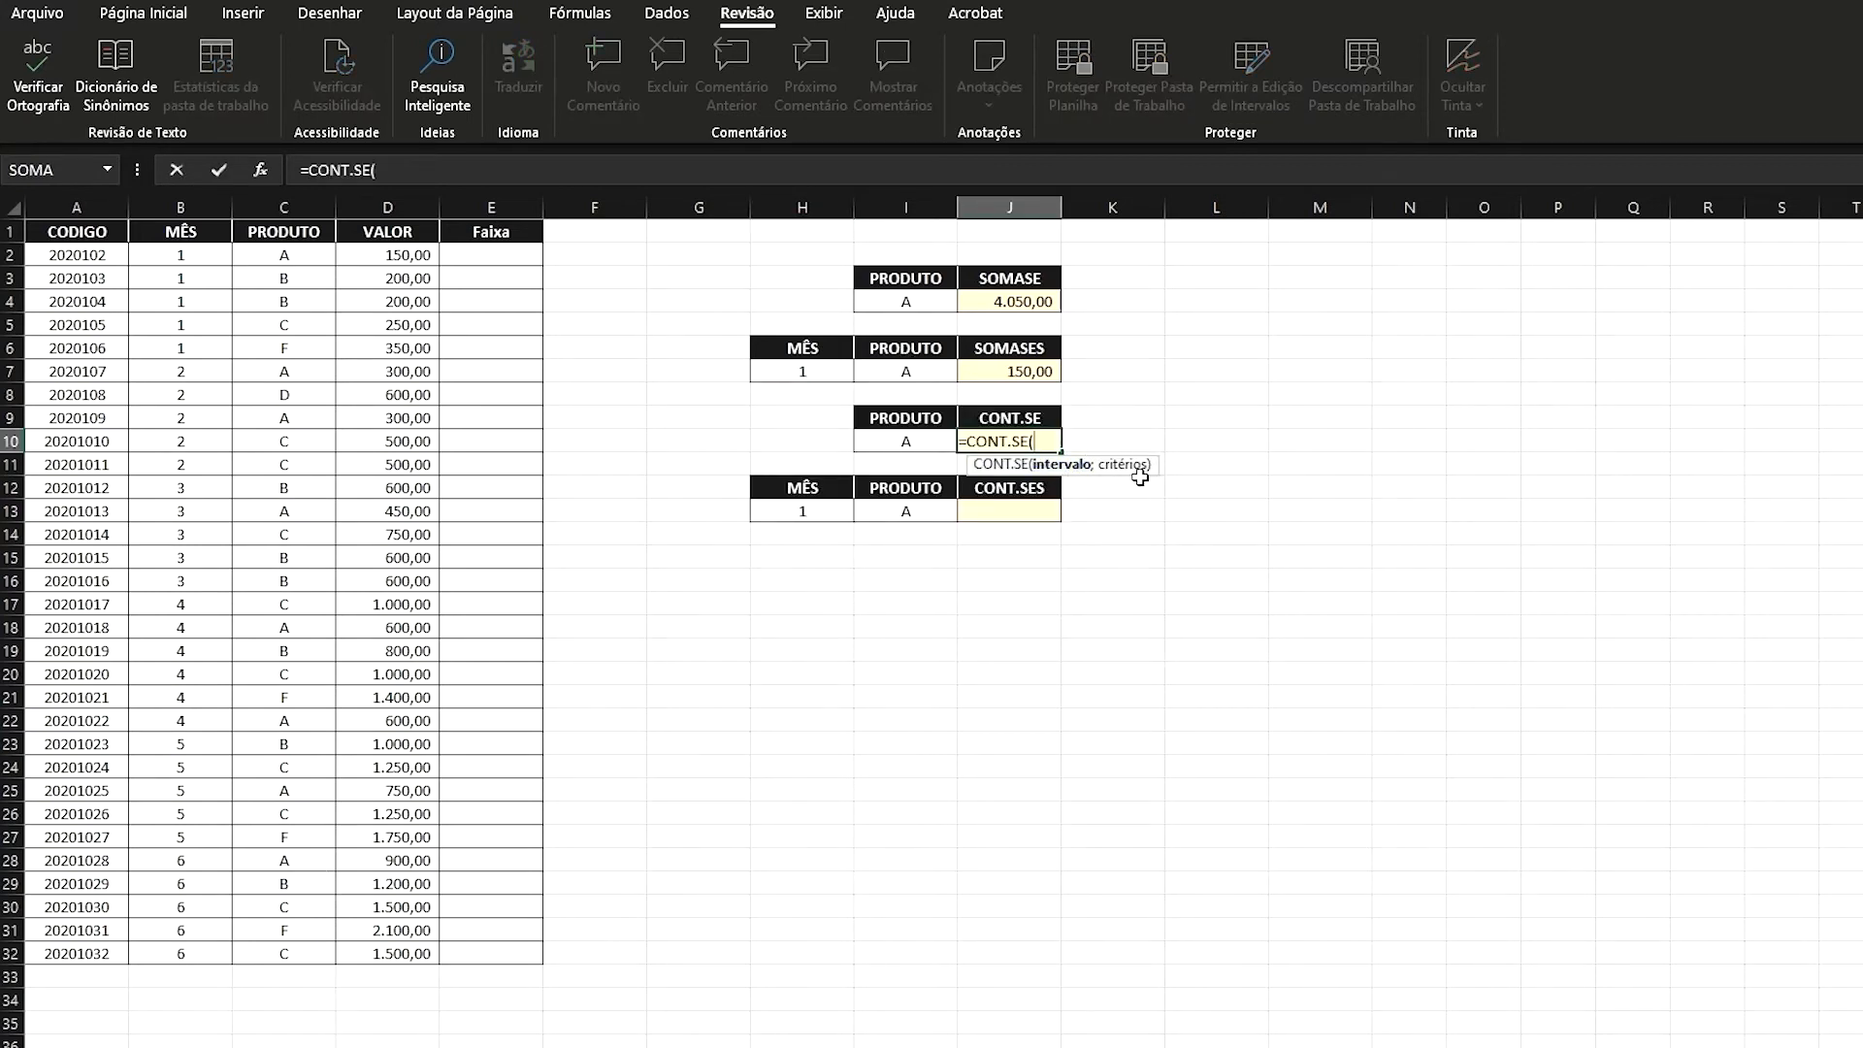
- Complete =CONT.SE($C$2:$C$32;I10) in J10, counting 8 product A rows
{"action": "left_click_drag", "start_coordinate": [283, 254], "coordinate": [331, 943]}
{"action": "key", "text": "F4"}
{"action": "type", "text": ";"}
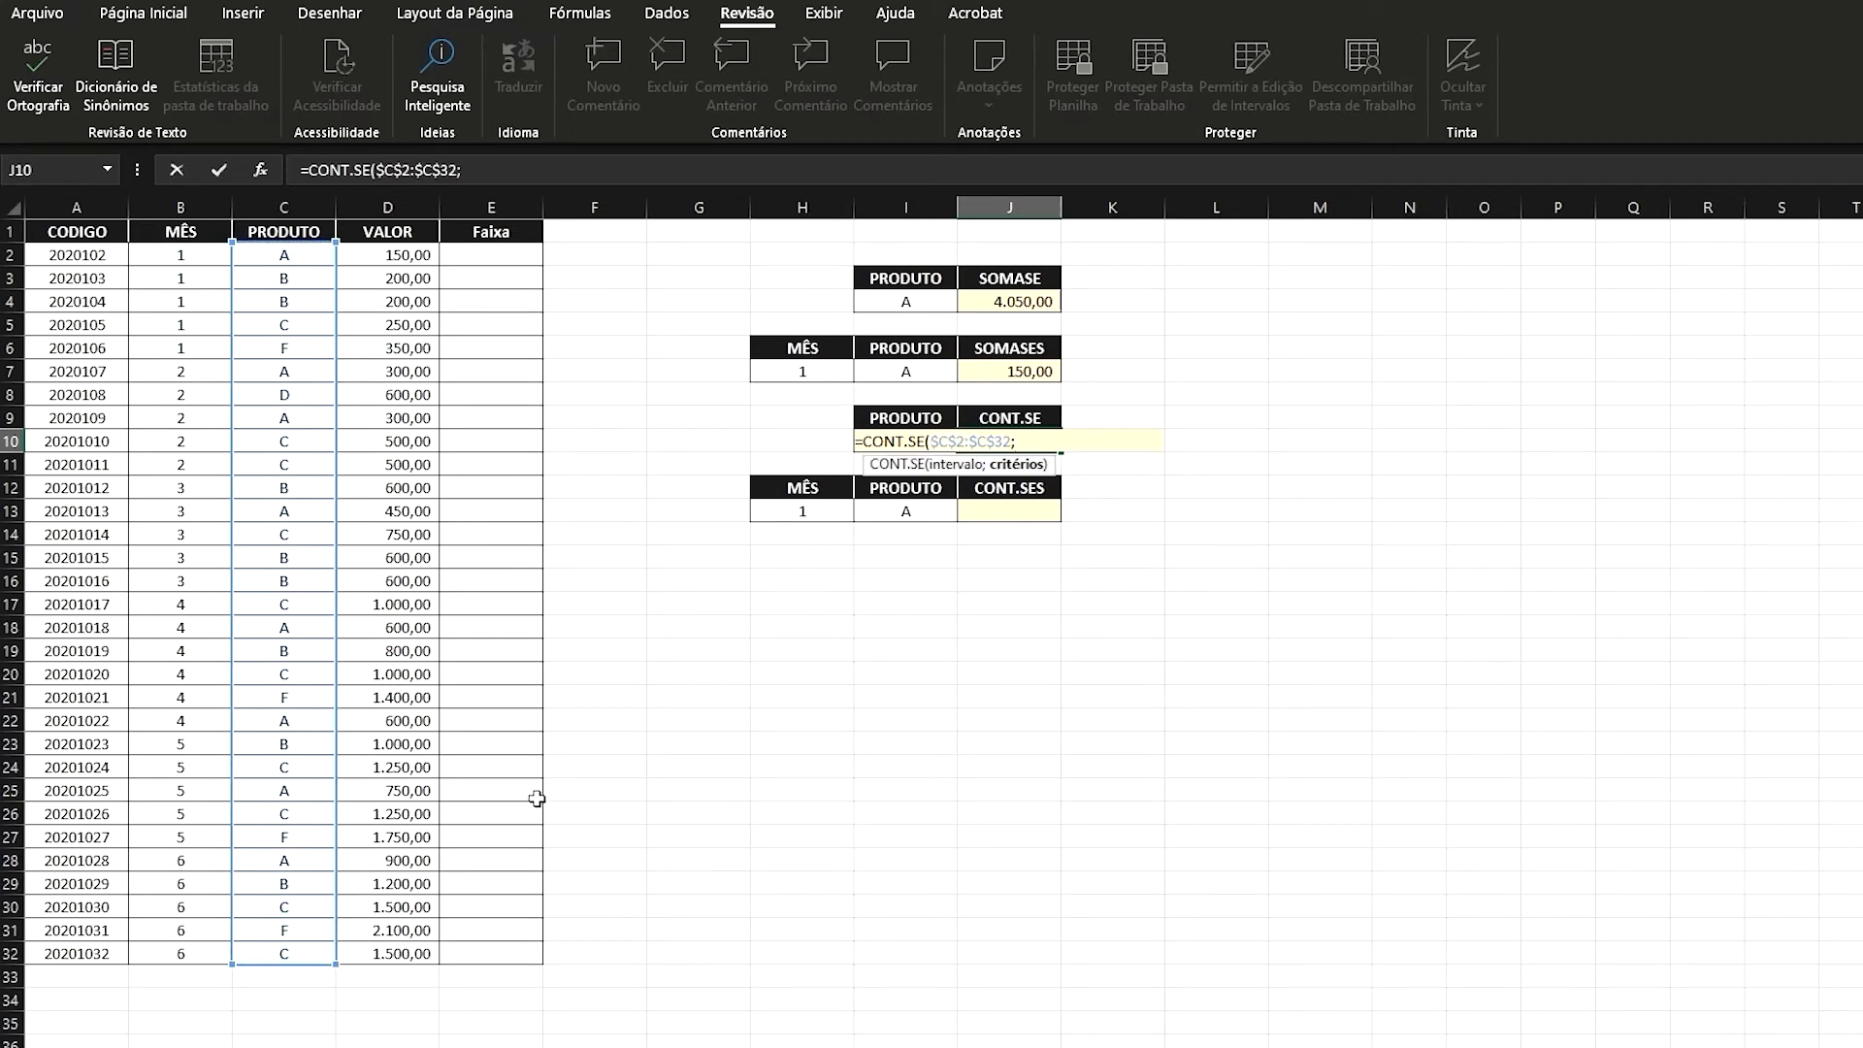
{"action": "left_click", "coordinate": [875, 445]}
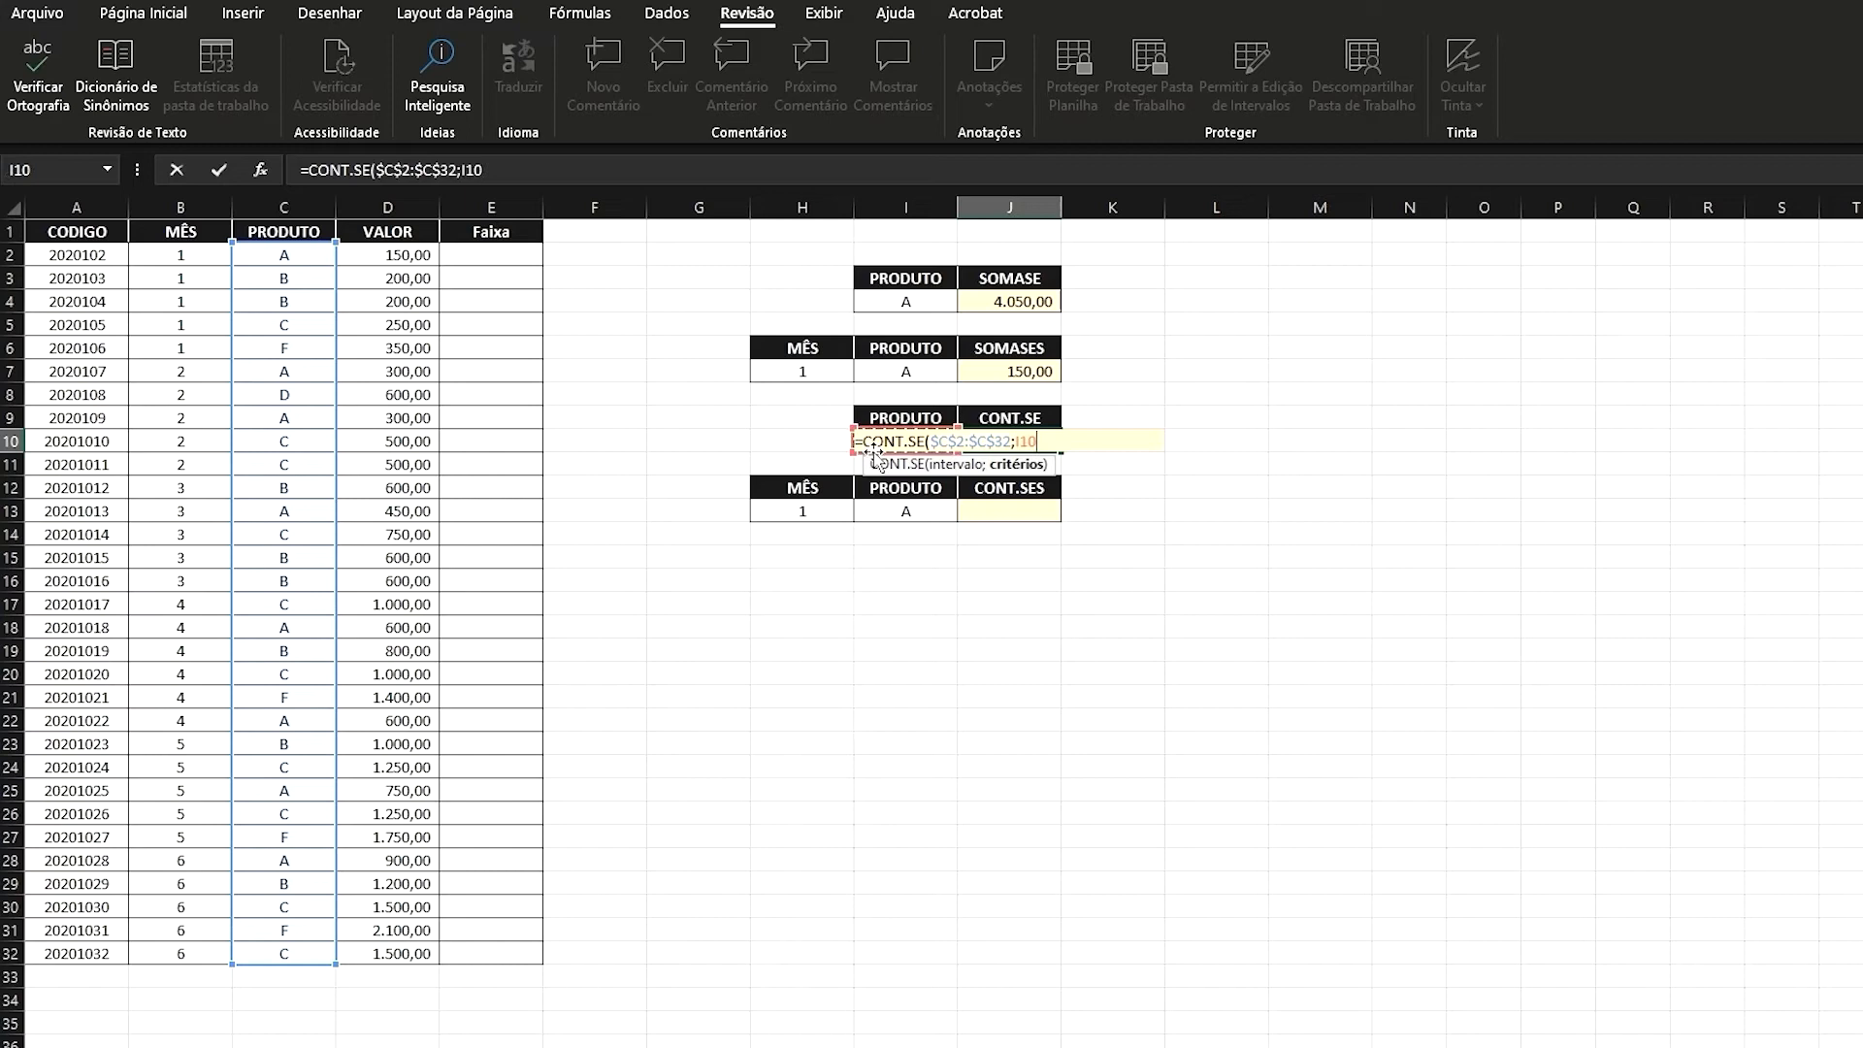
{"action": "key", "text": "Return"}
{"action": "key", "text": "Up"}
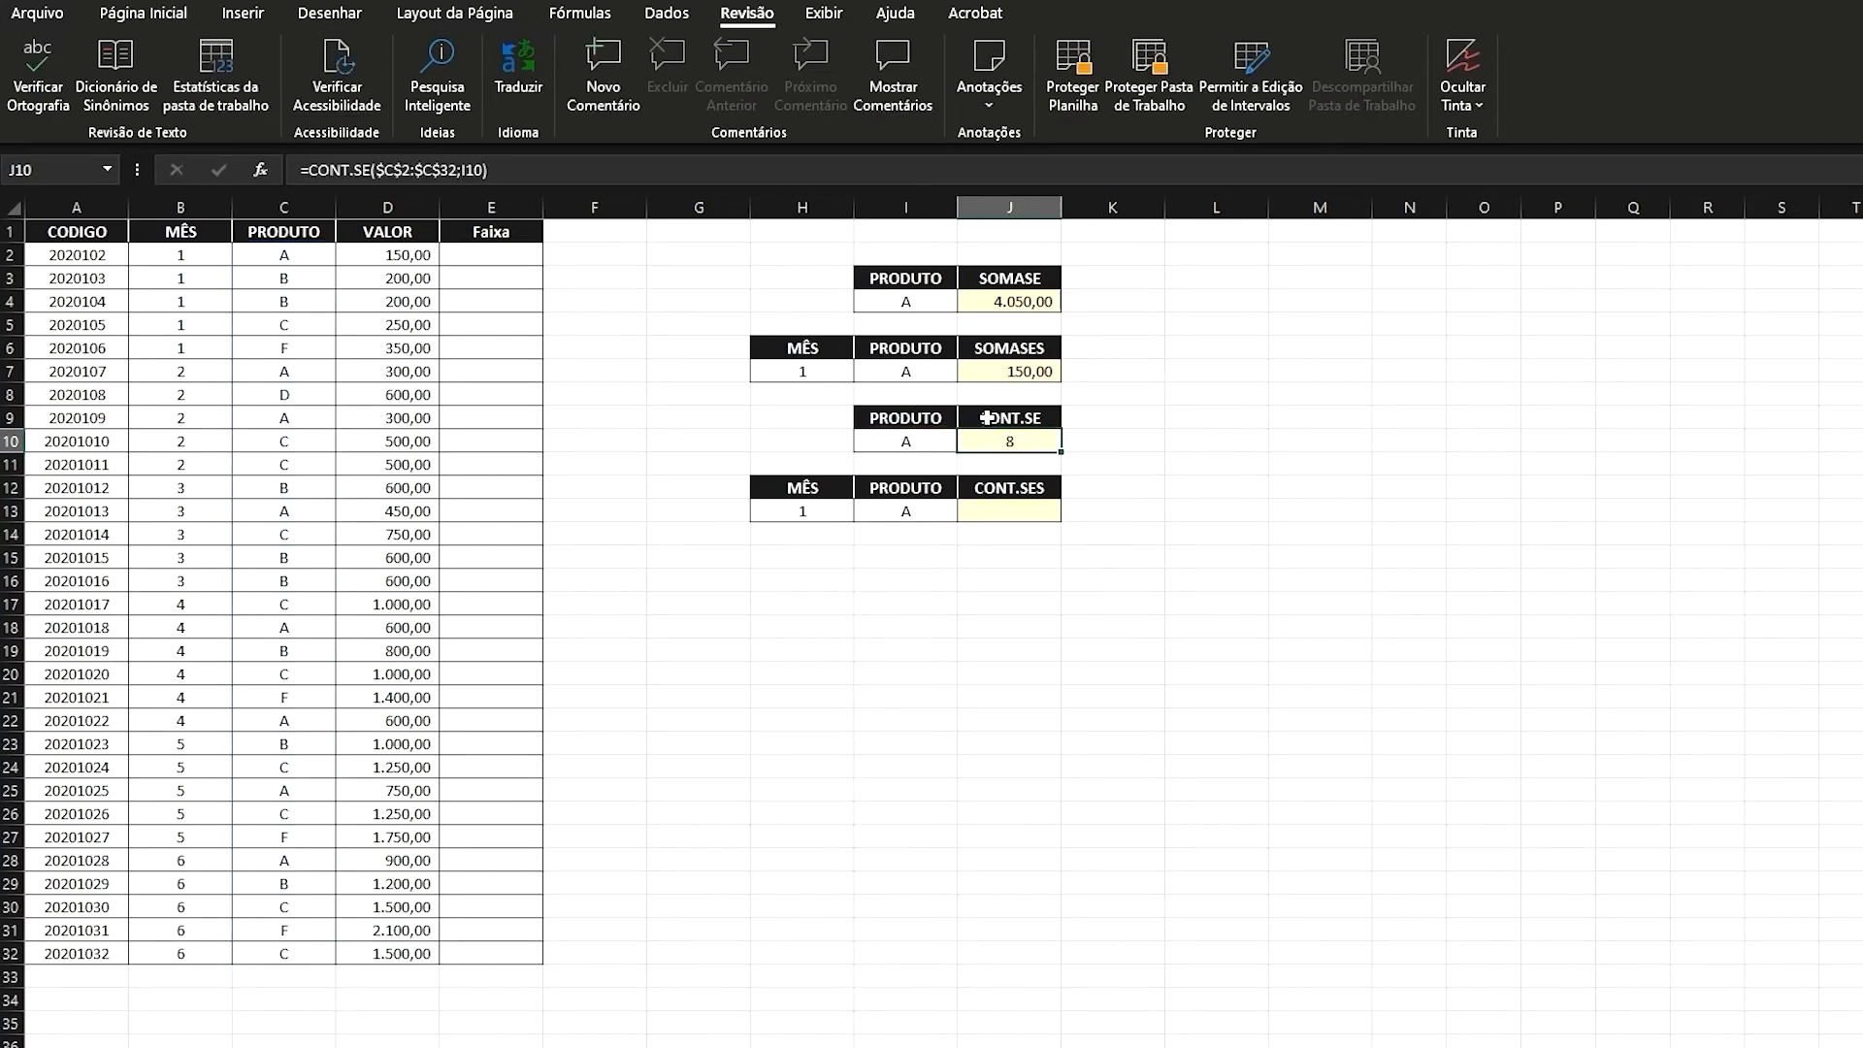
- Enter =CONT.SES($B$2:$B$32;H13;$C$2:$C$32;I13) in J13
{"action": "left_click", "coordinate": [1014, 510]}
{"action": "type", "text": "=cont"}
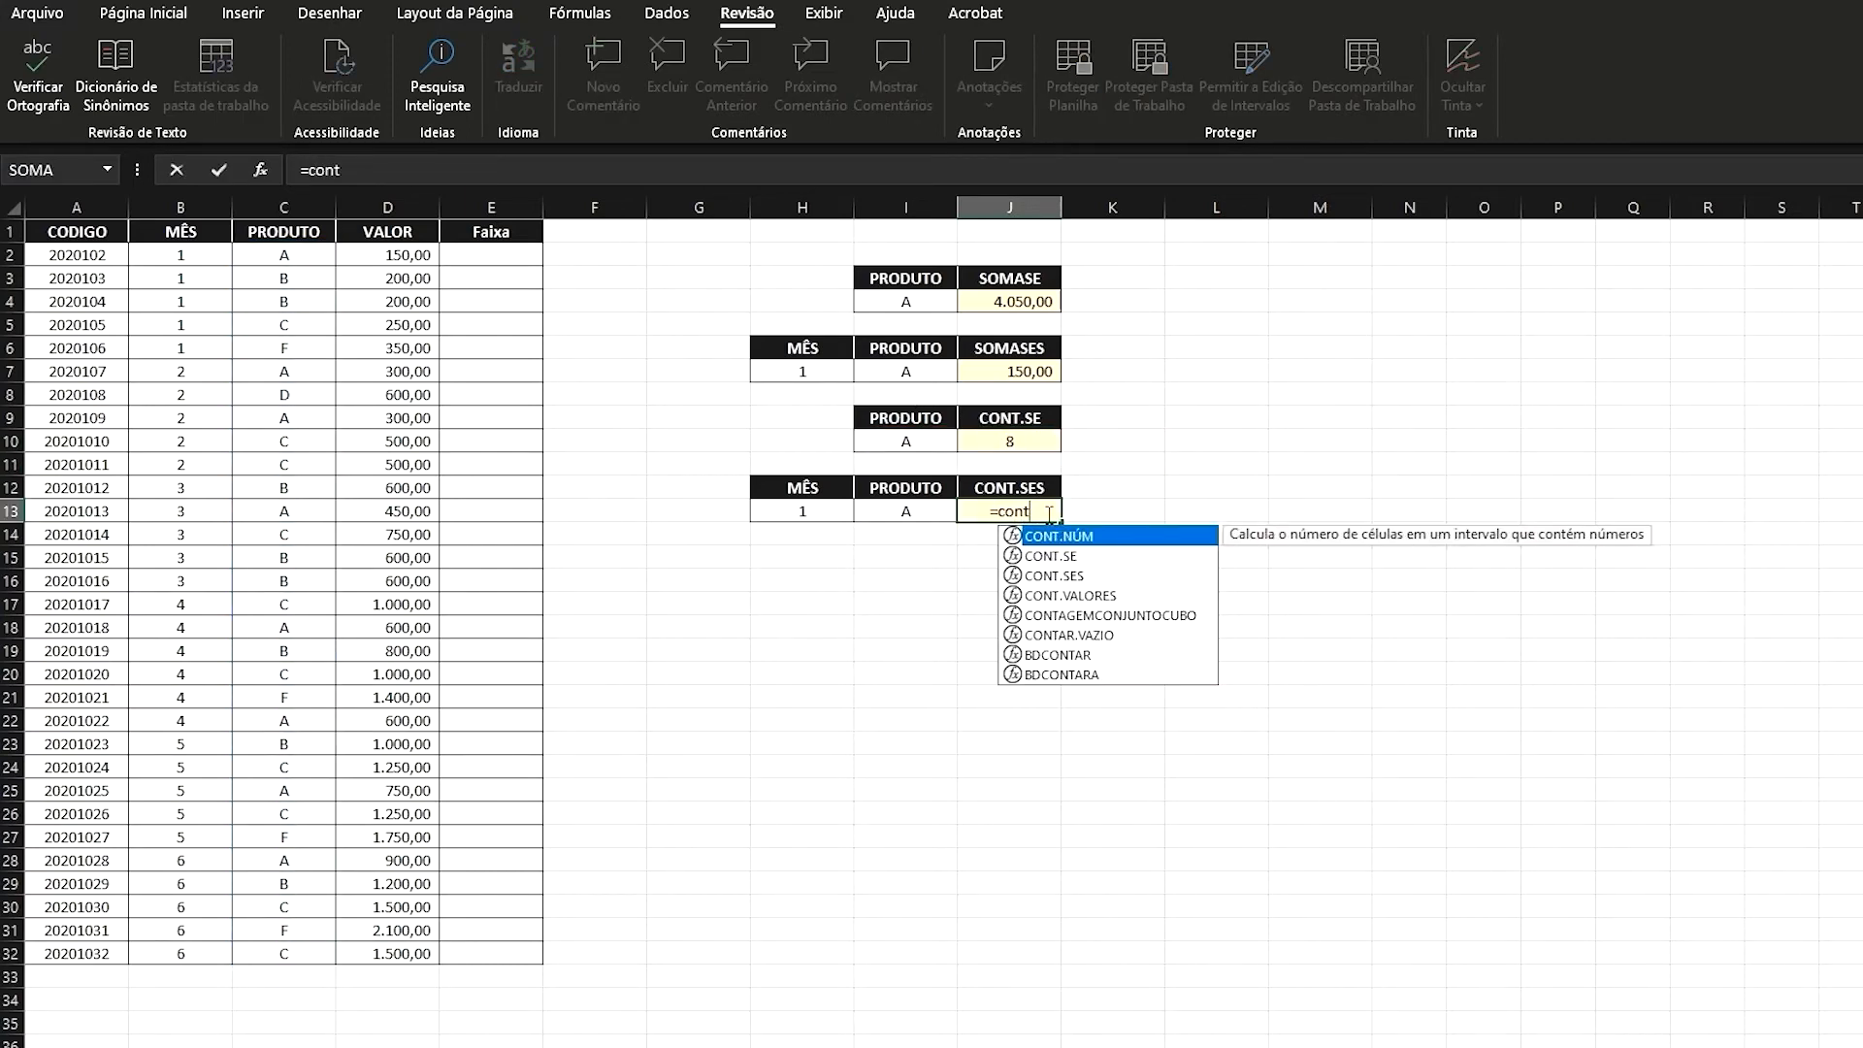
{"action": "key", "text": "Down"}
{"action": "key", "text": "Down"}
{"action": "key", "text": "Tab"}
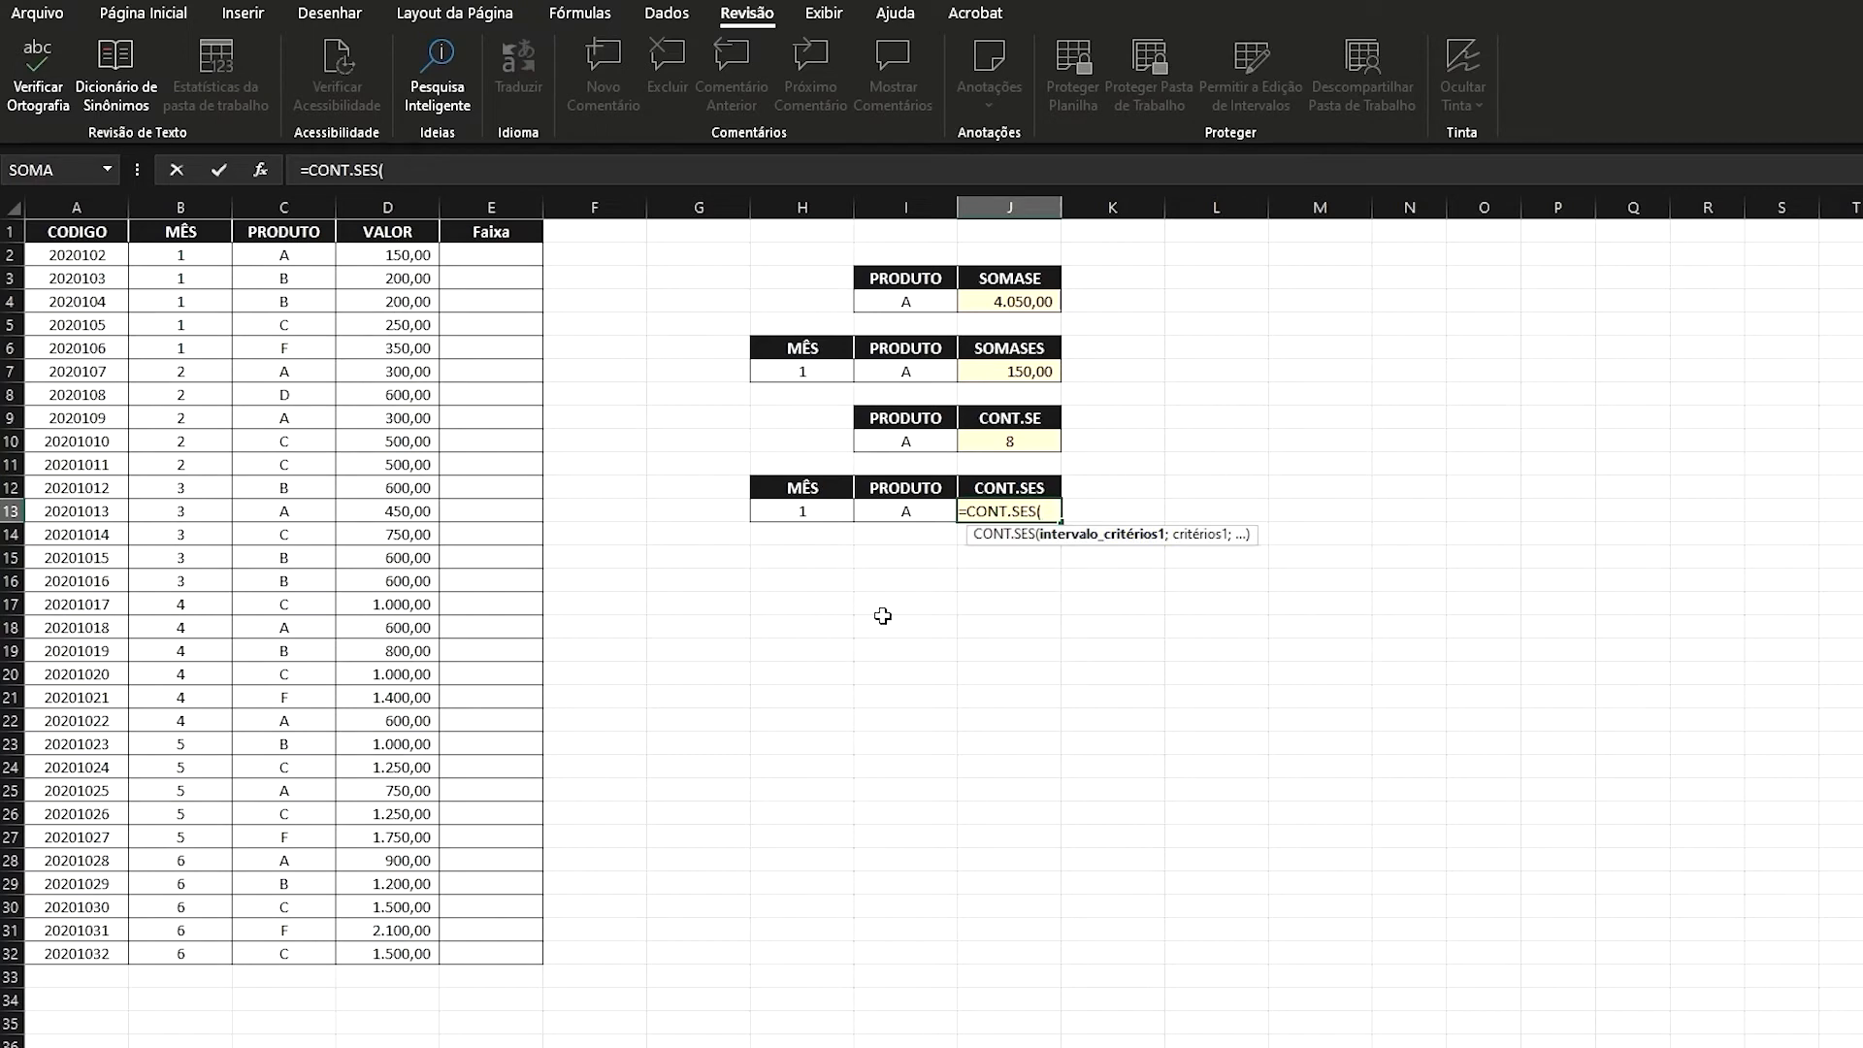
{"action": "left_click_drag", "start_coordinate": [153, 256], "coordinate": [215, 939]}
{"action": "key", "text": "F4"}
{"action": "type", "text": ";"}
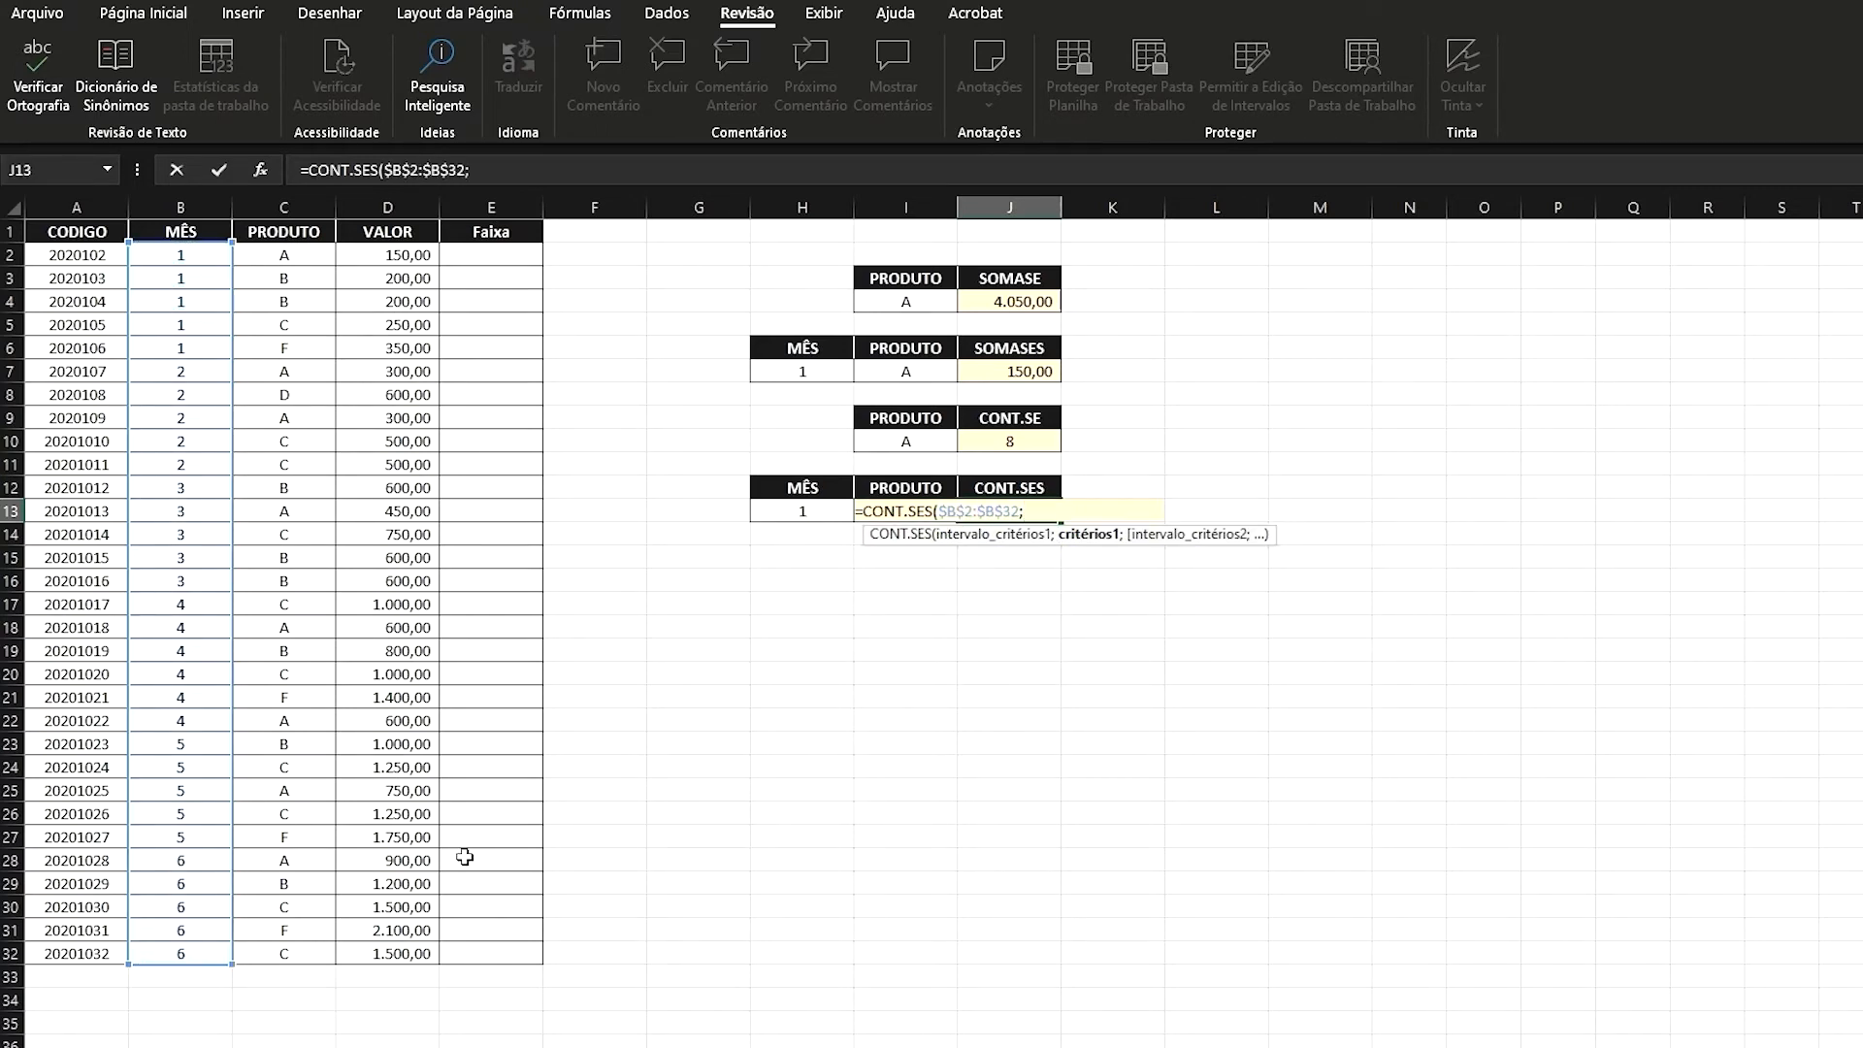
{"action": "left_click", "coordinate": [800, 512]}
{"action": "type", "text": ";"}
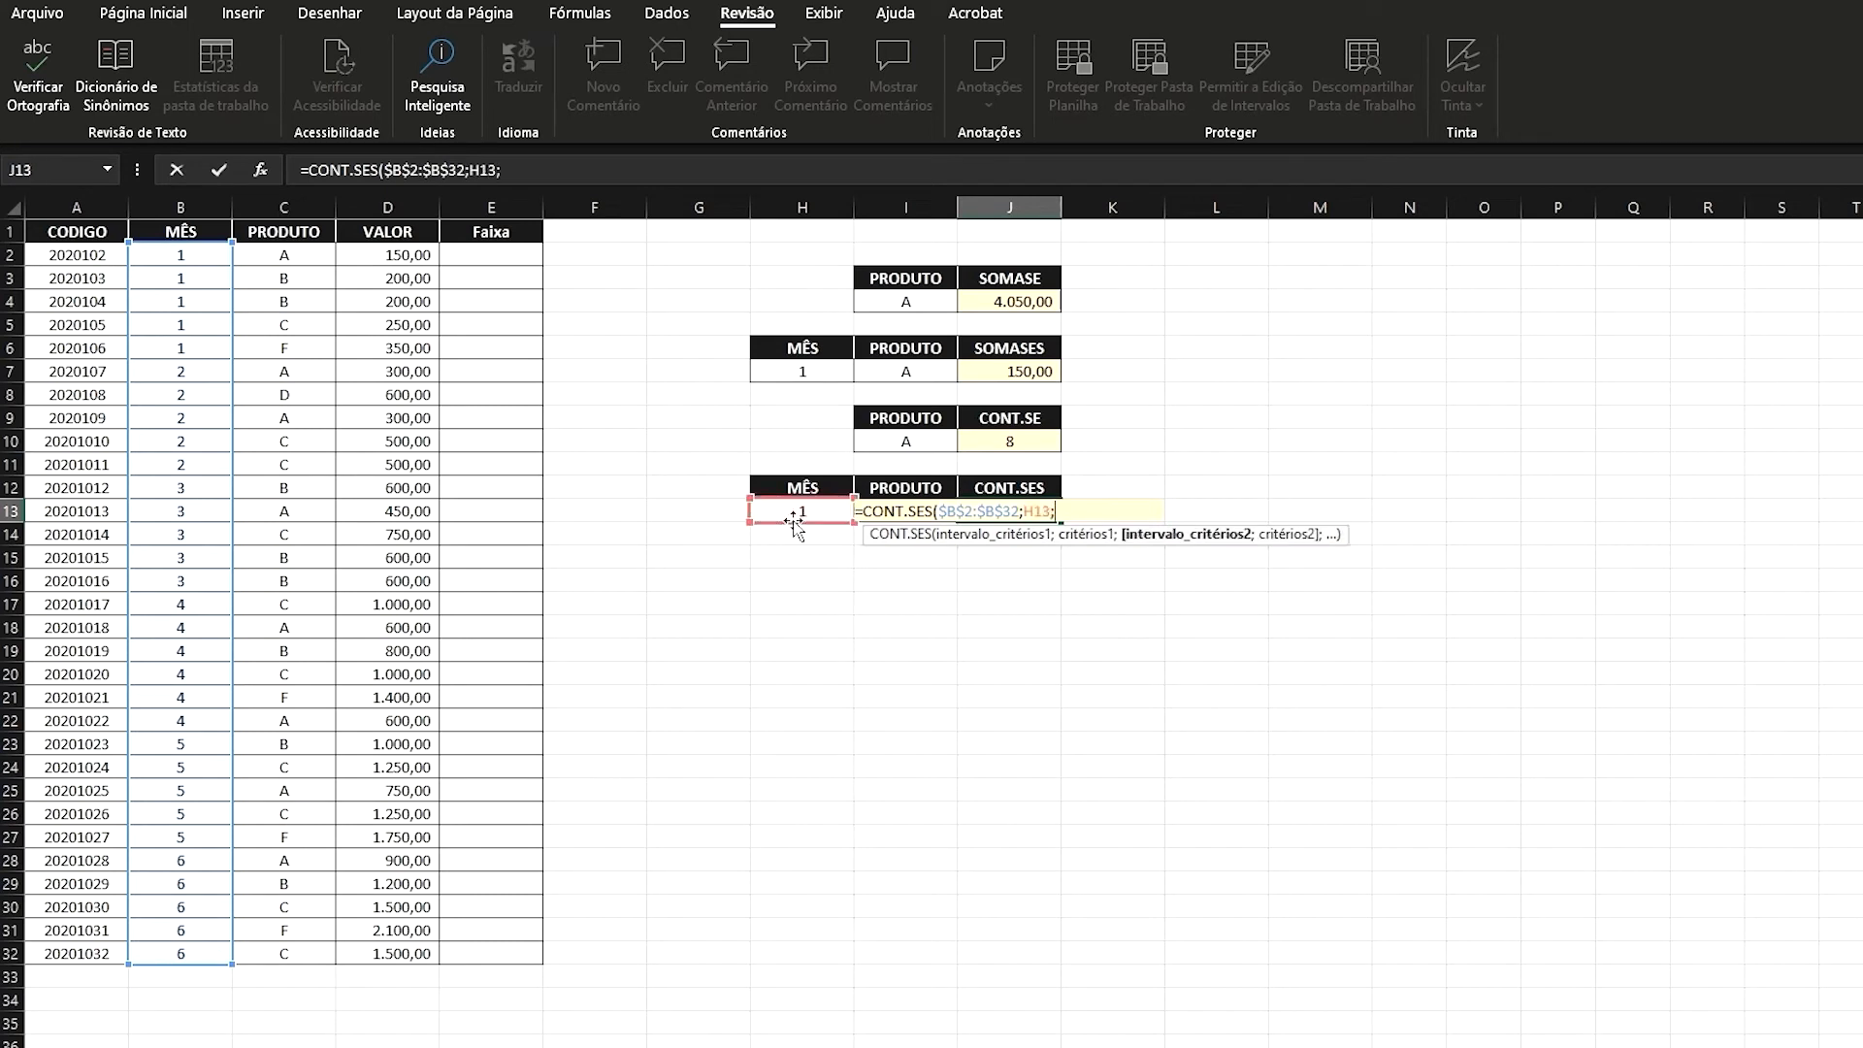
{"action": "left_click_drag", "start_coordinate": [288, 254], "coordinate": [315, 952]}
{"action": "key", "text": "F4"}
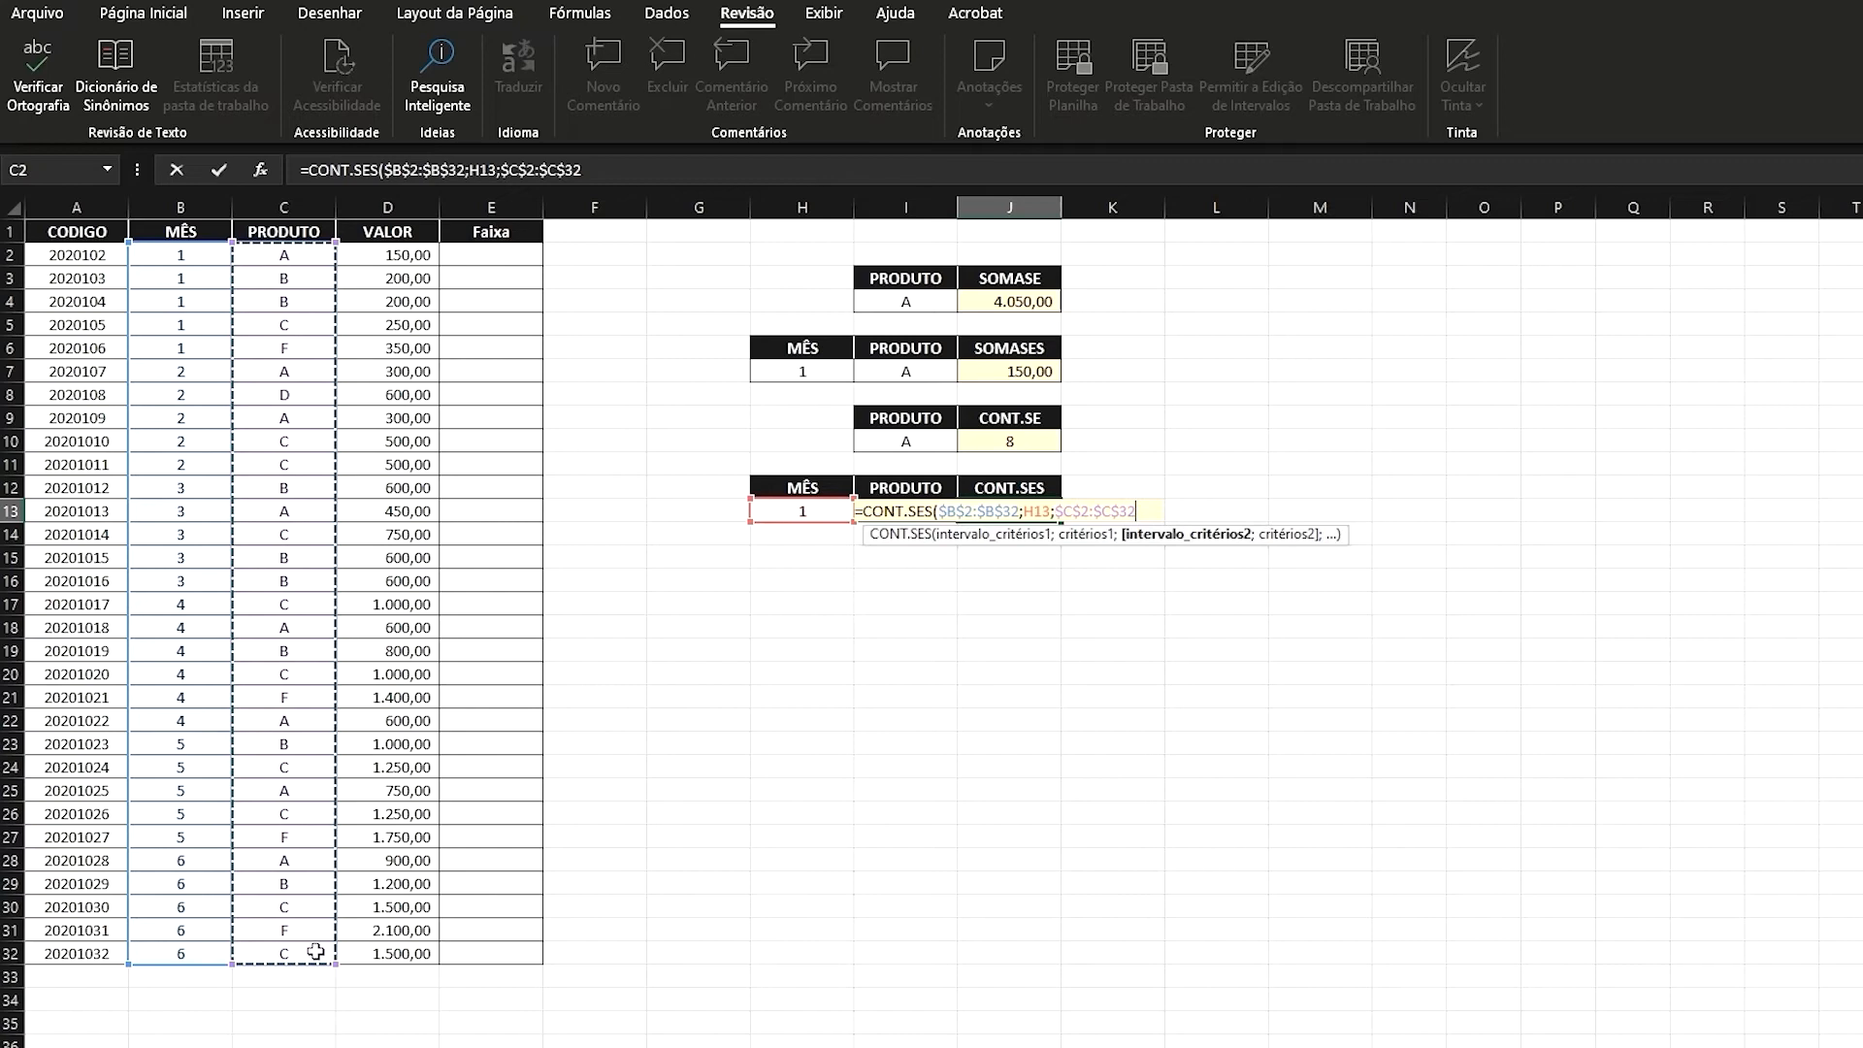
{"action": "type", "text": ";"}
{"action": "type", "text": "I13)"}
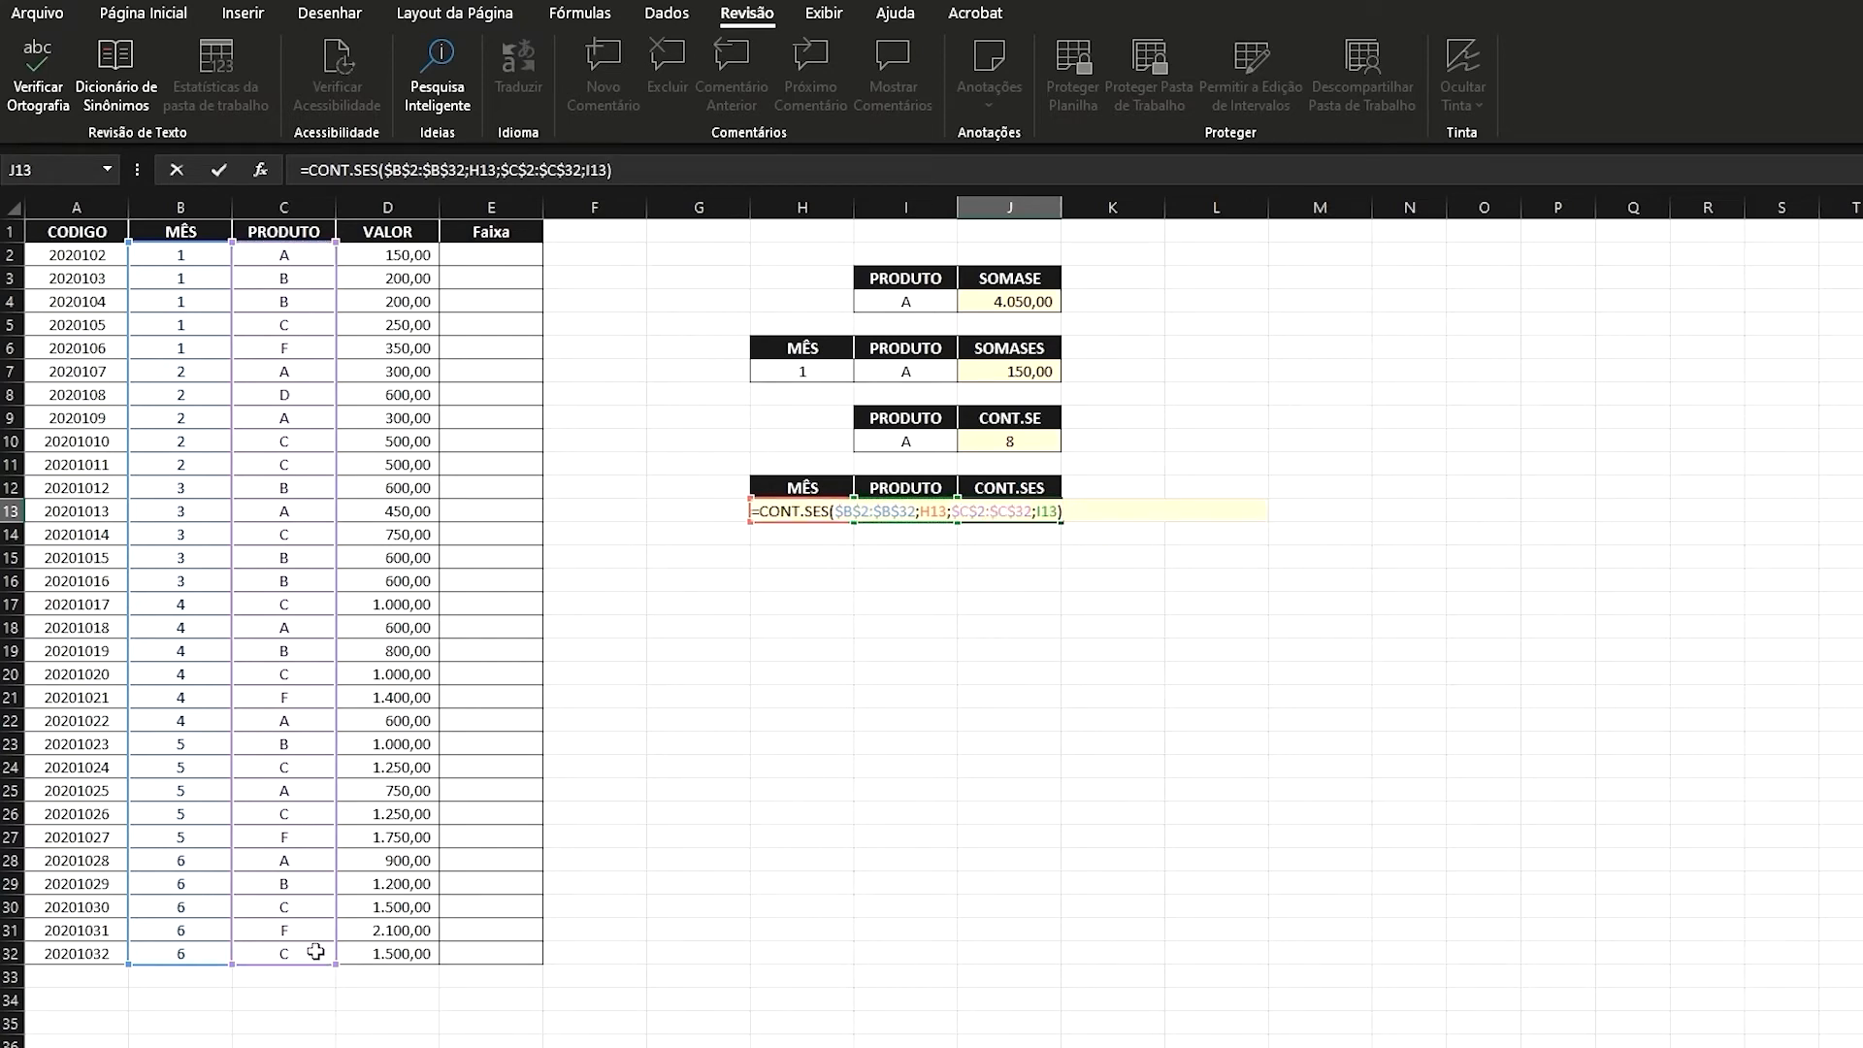
{"action": "key", "text": "Return"}
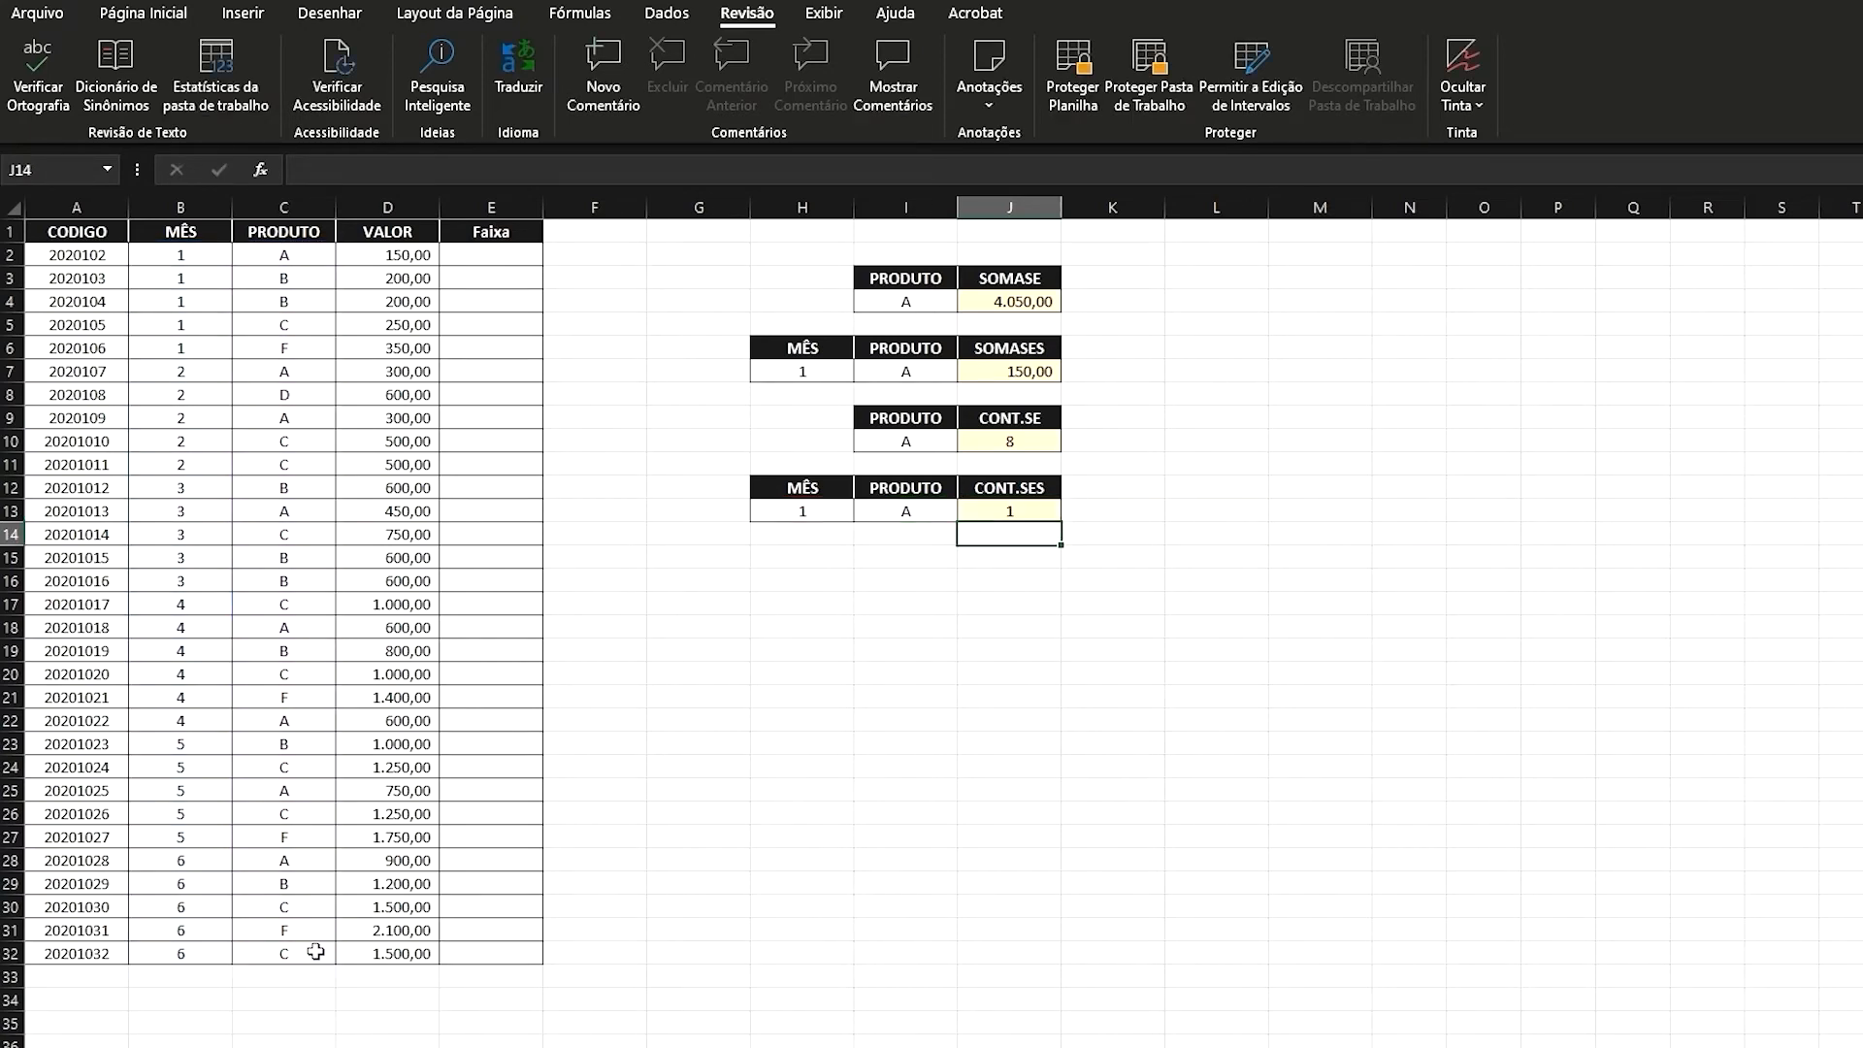
- Test J13 by switching I13's product to B and back to A
{"action": "left_click", "coordinate": [1036, 504]}
{"action": "left_click", "coordinate": [906, 510]}
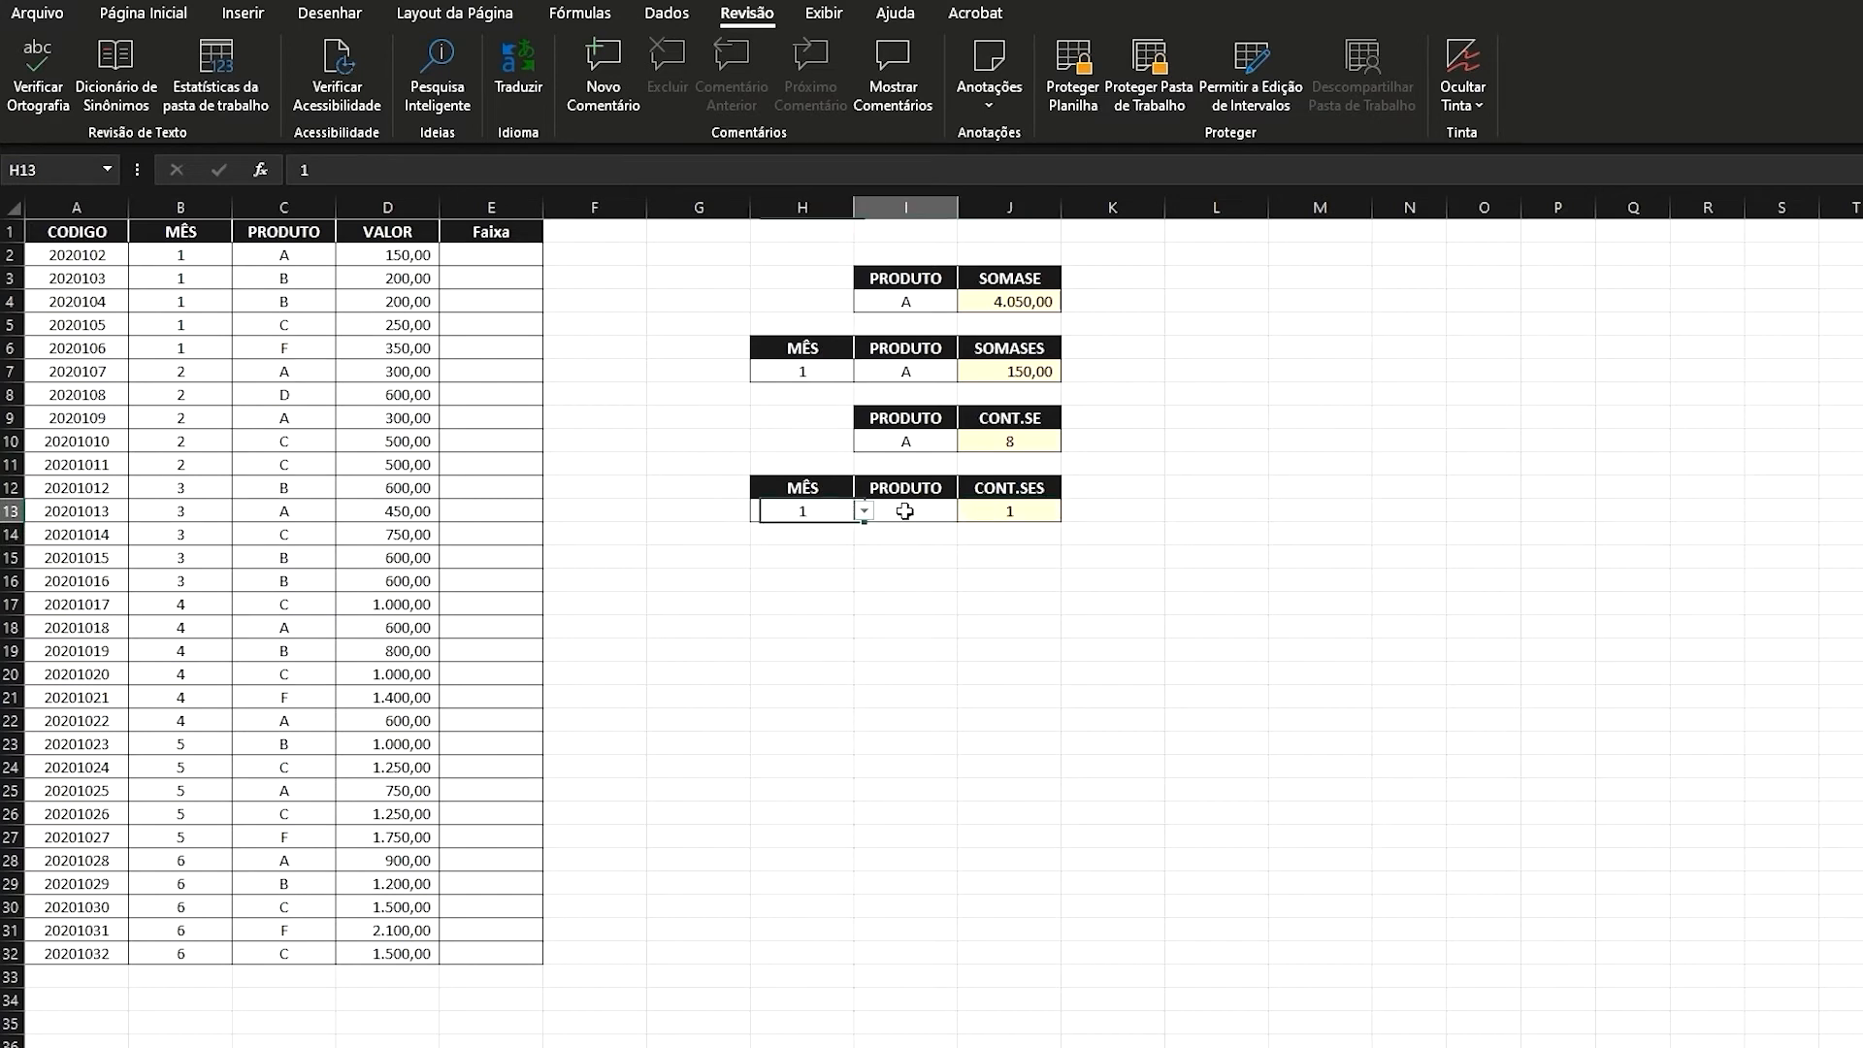
{"action": "left_click", "coordinate": [967, 512]}
{"action": "left_click", "coordinate": [918, 545]}
{"action": "left_click", "coordinate": [968, 511]}
{"action": "left_click", "coordinate": [937, 532]}
{"action": "left_click", "coordinate": [1024, 554]}
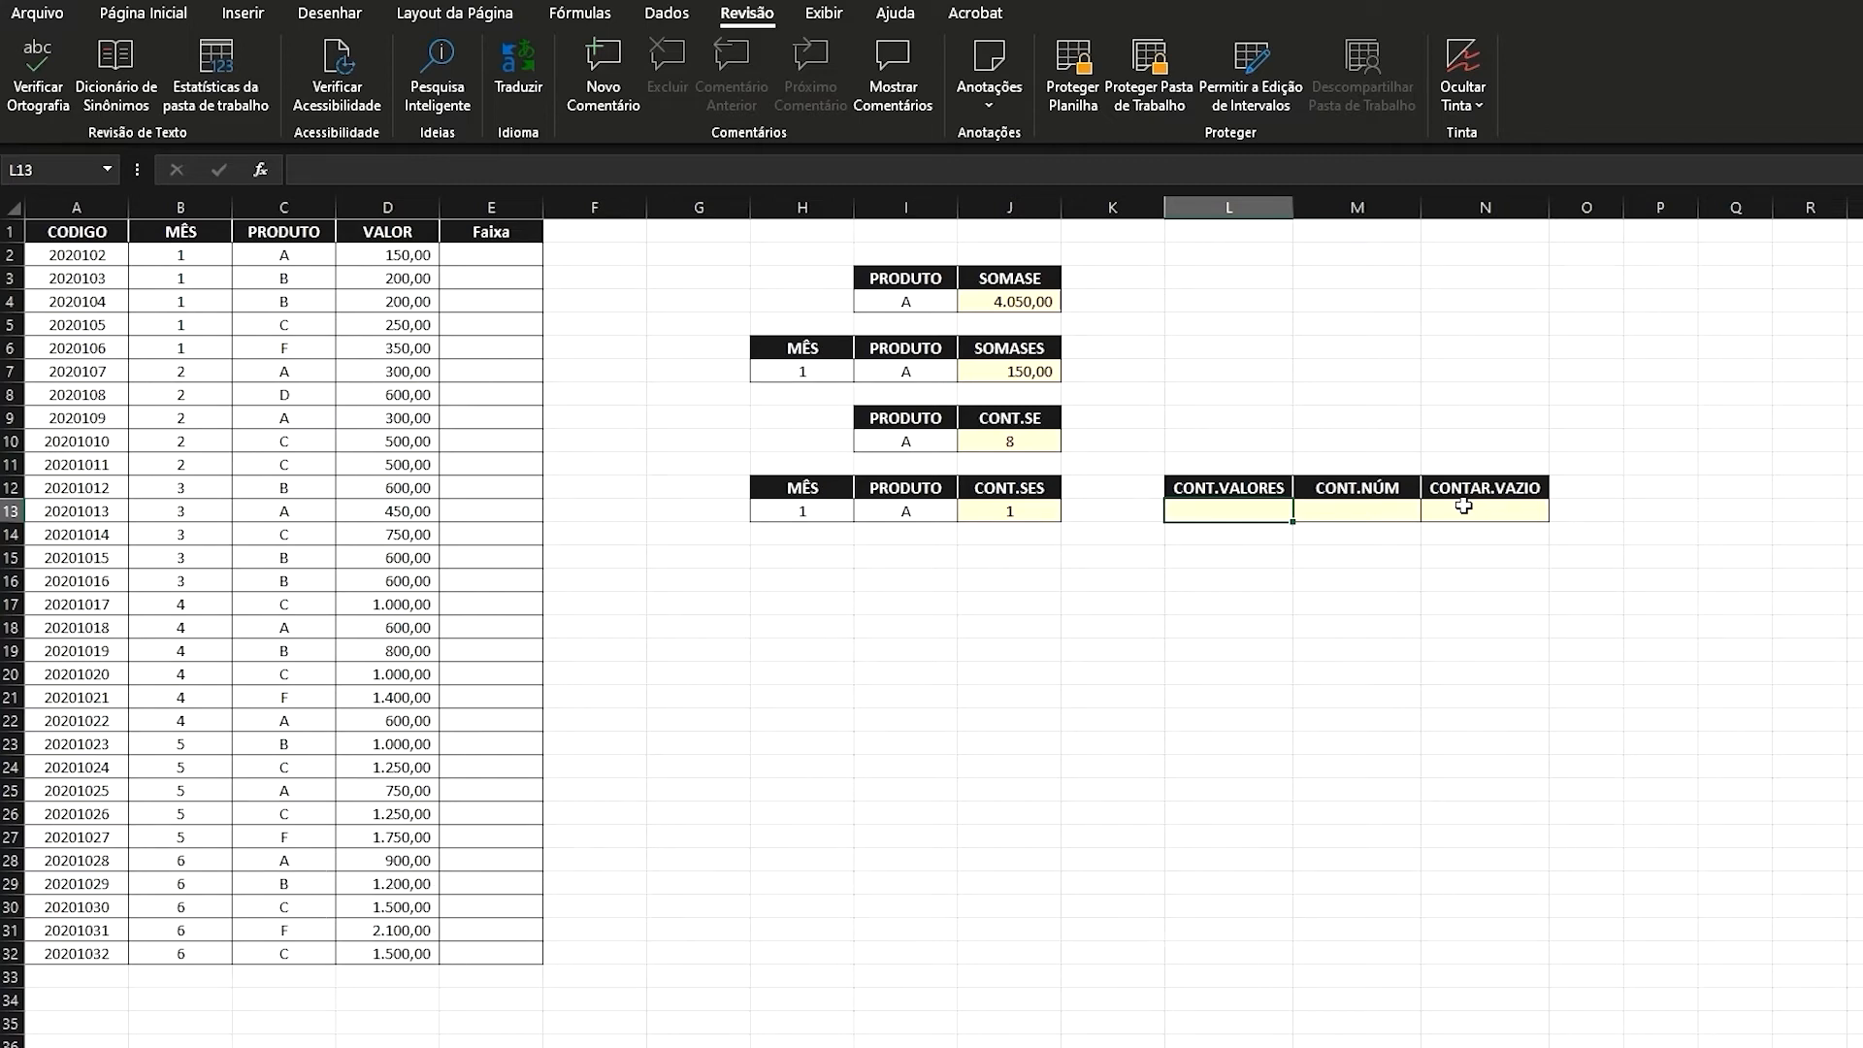
- Enter =CONT.VALORES(A1:E32) in L13 to count the table's filled cells (129)
{"action": "type", "text": "=cont."}
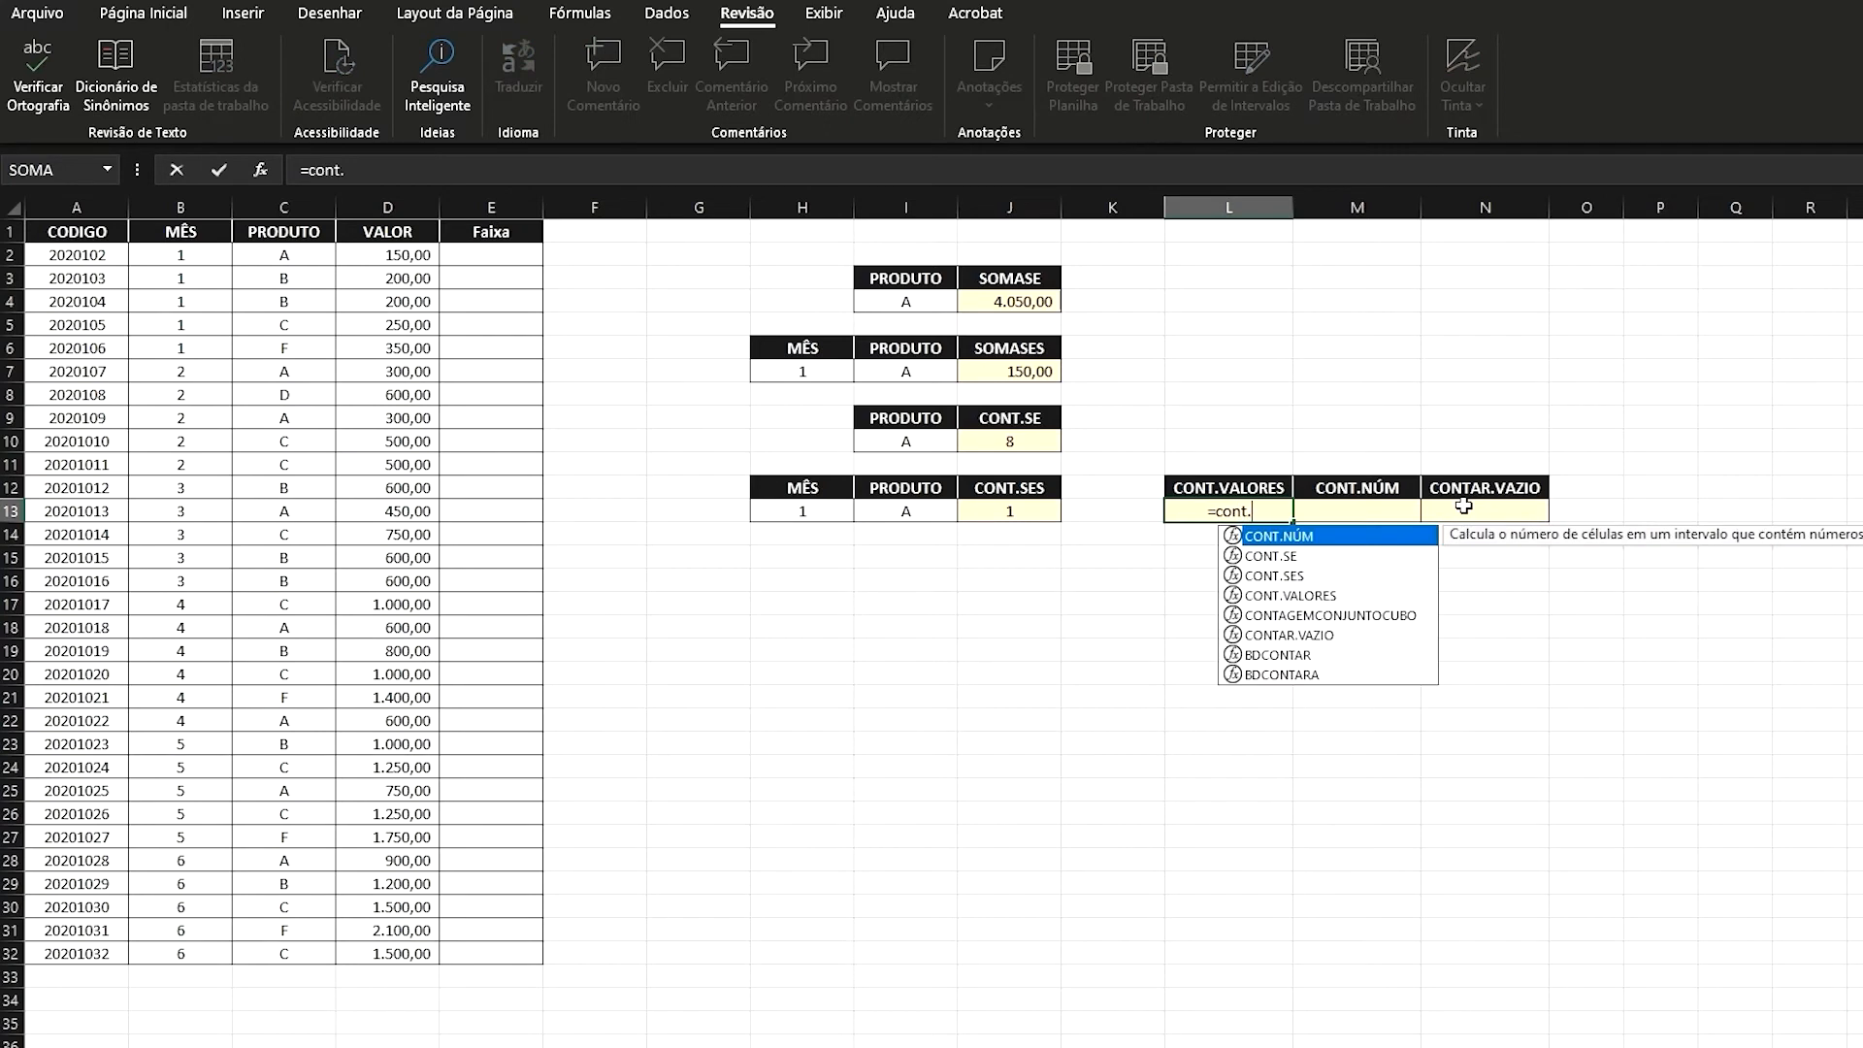
{"action": "type", "text": "va"}
{"action": "key", "text": "Tab"}
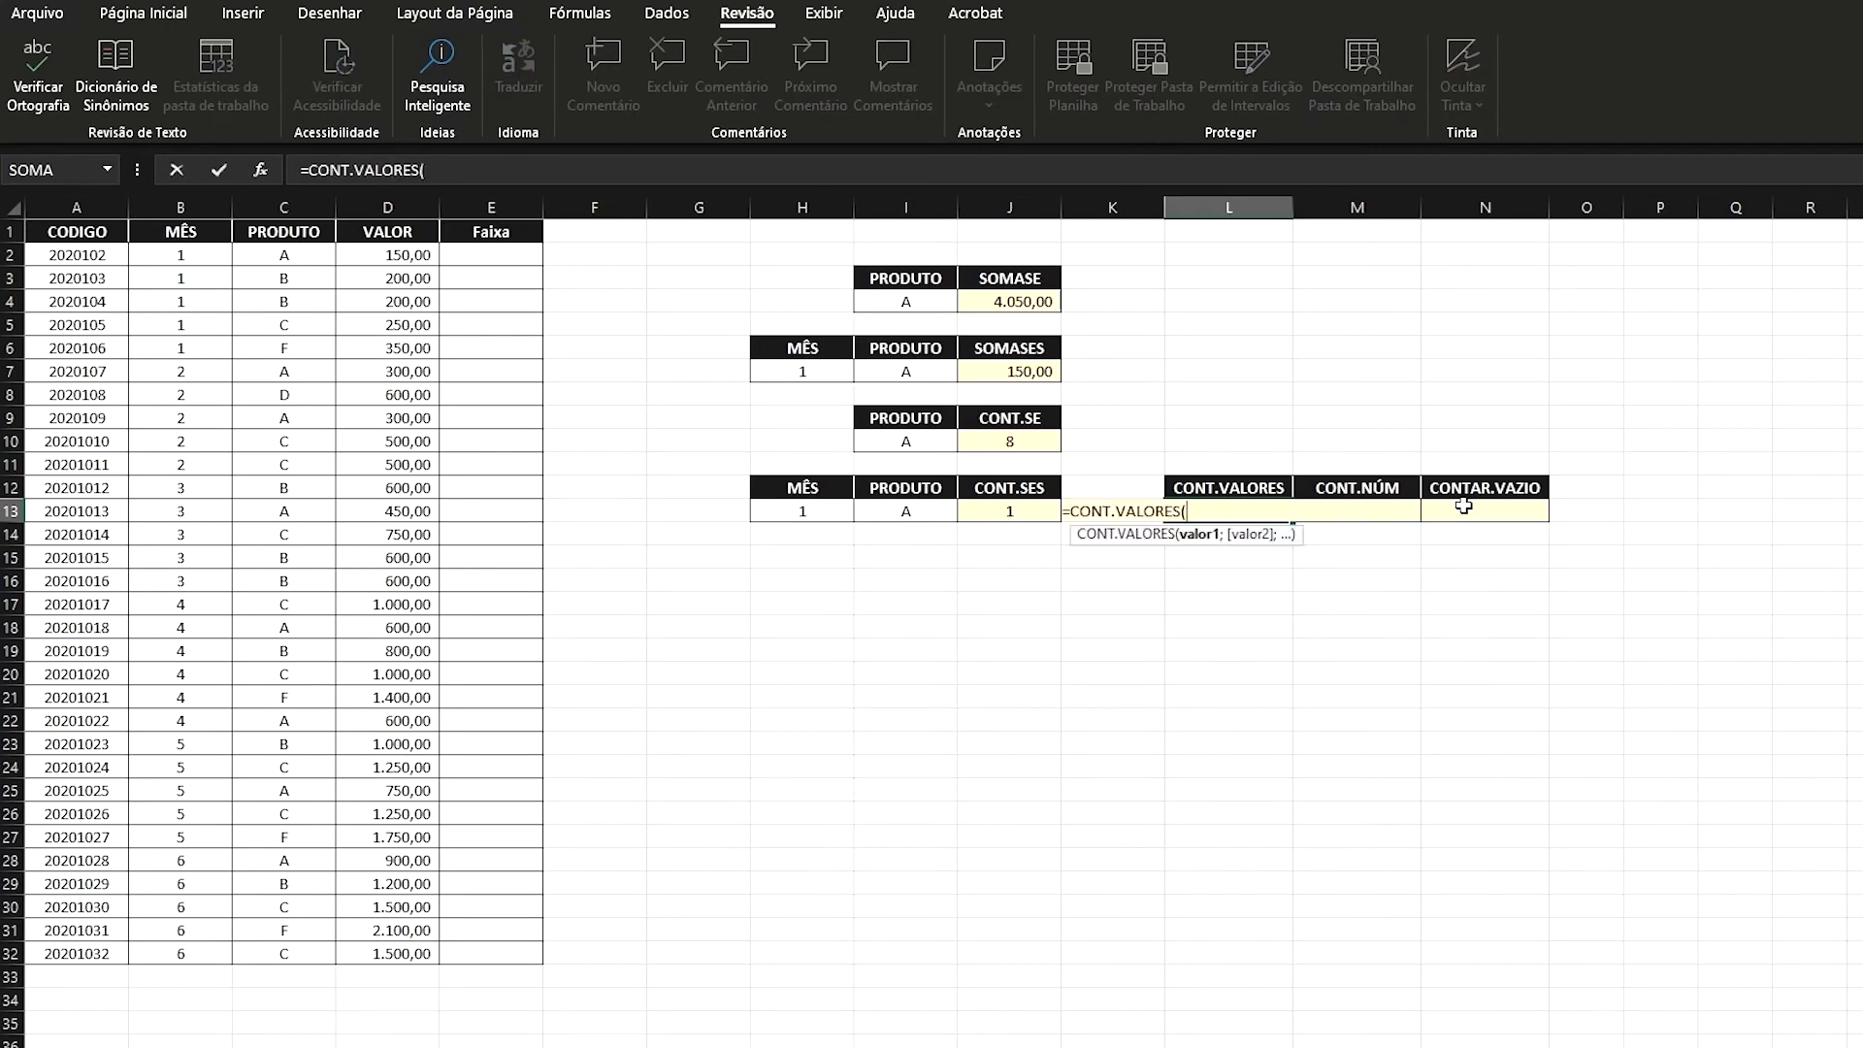
{"action": "left_click_drag", "start_coordinate": [90, 232], "coordinate": [532, 941]}
{"action": "key", "text": "Return"}
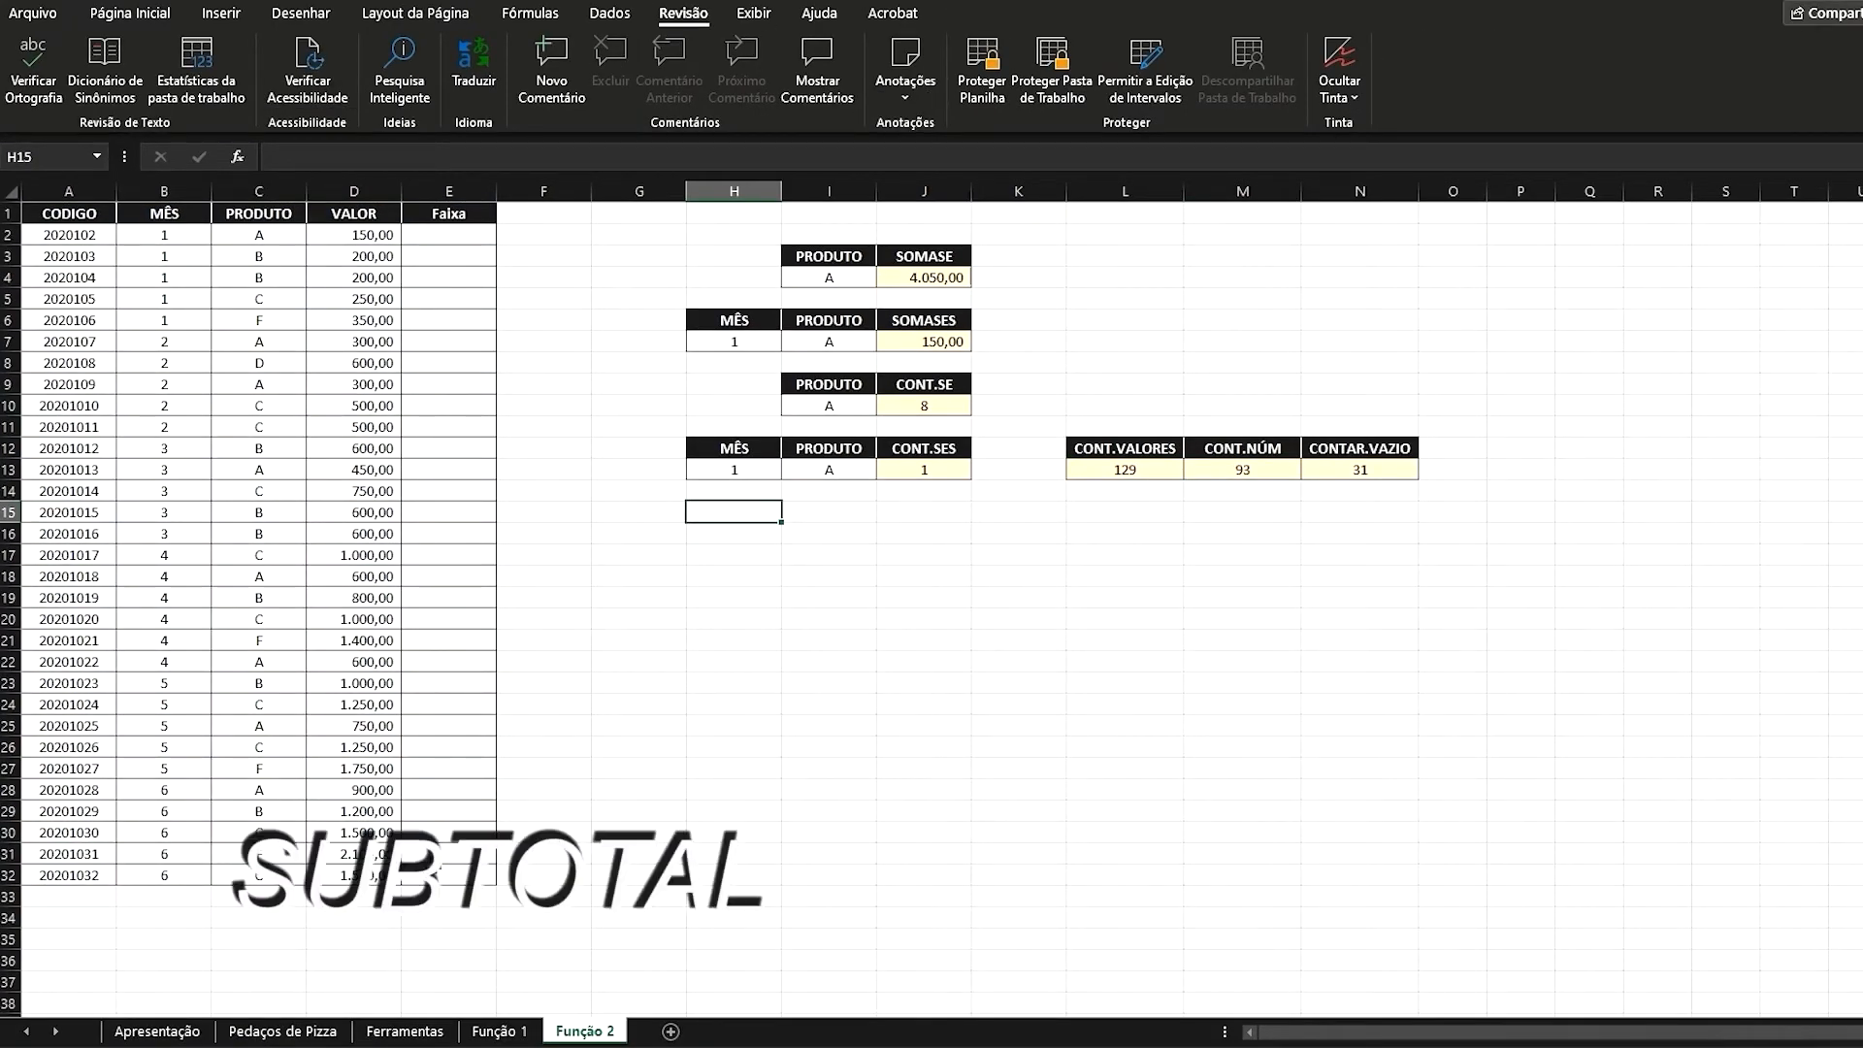
- Enter =SUBTOTAL(9;$D$2:$D$32) in D35, showing 24.950,00
{"action": "type", "text": "=subtot"}
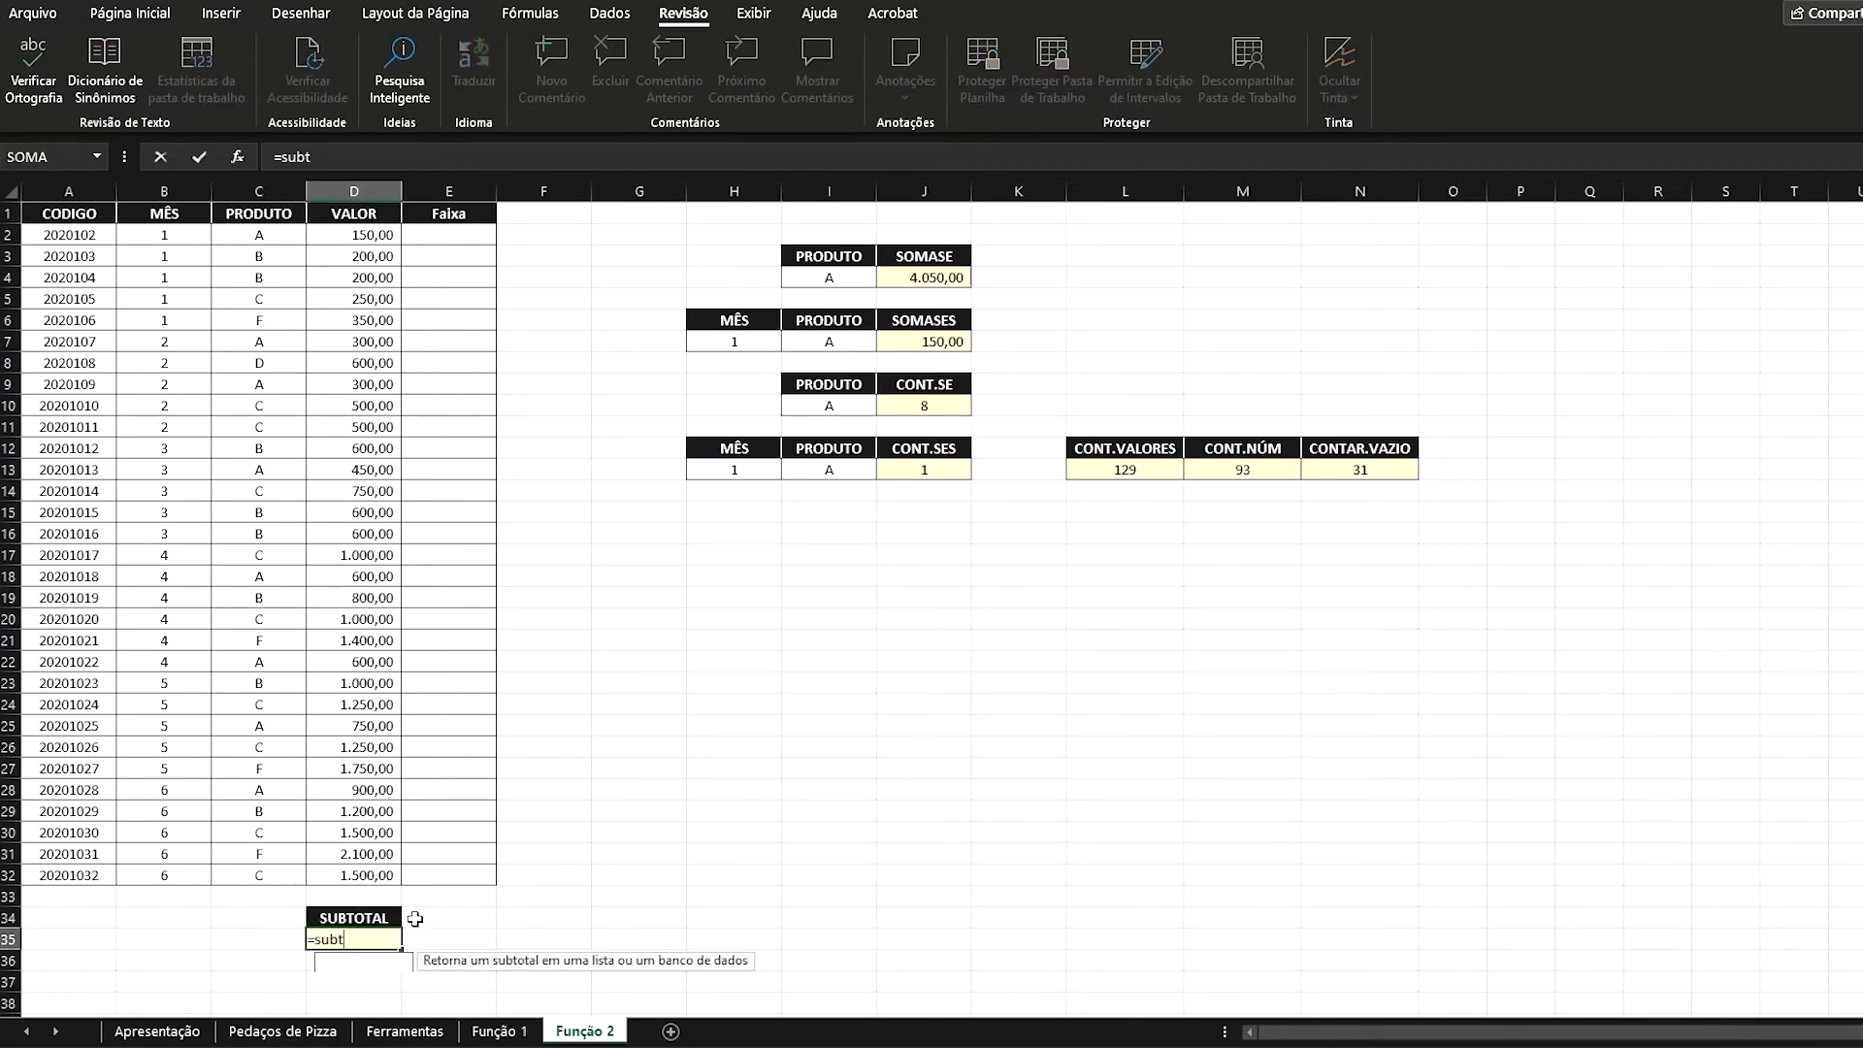
{"action": "key", "text": "Tab"}
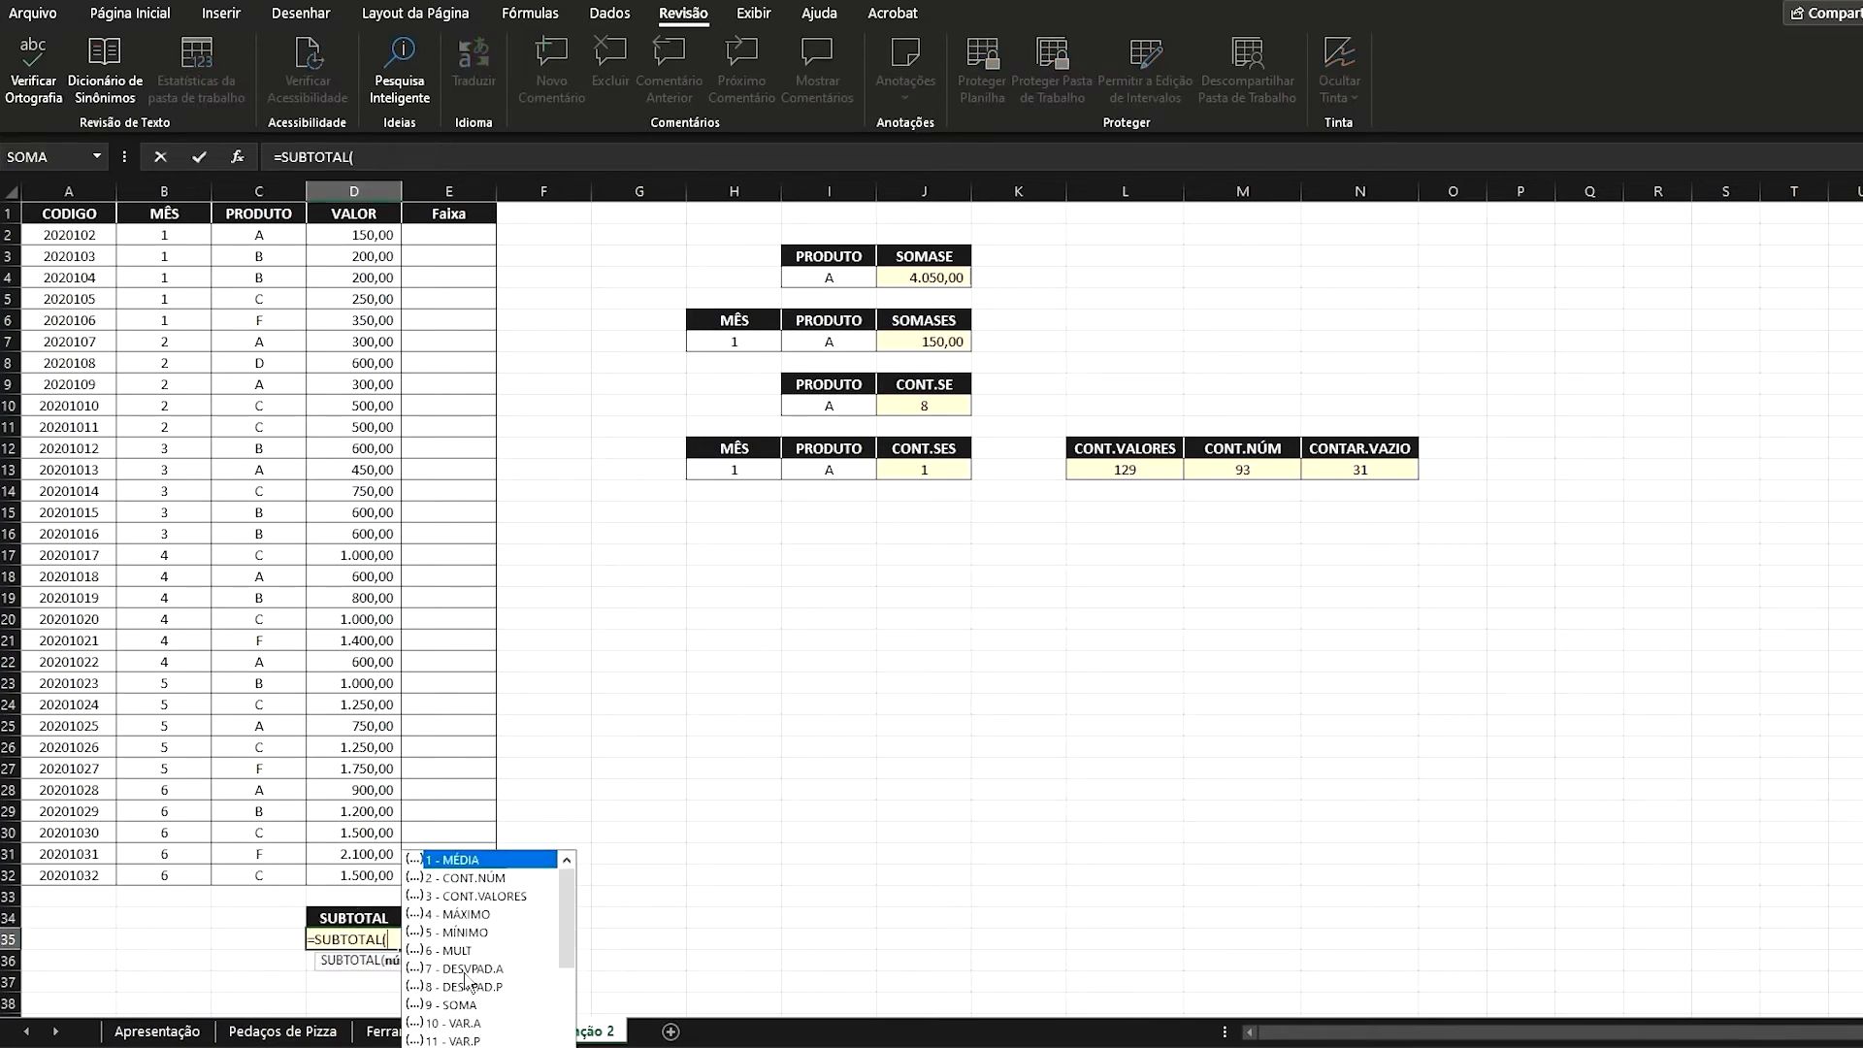
{"action": "left_click", "coordinate": [456, 1005]}
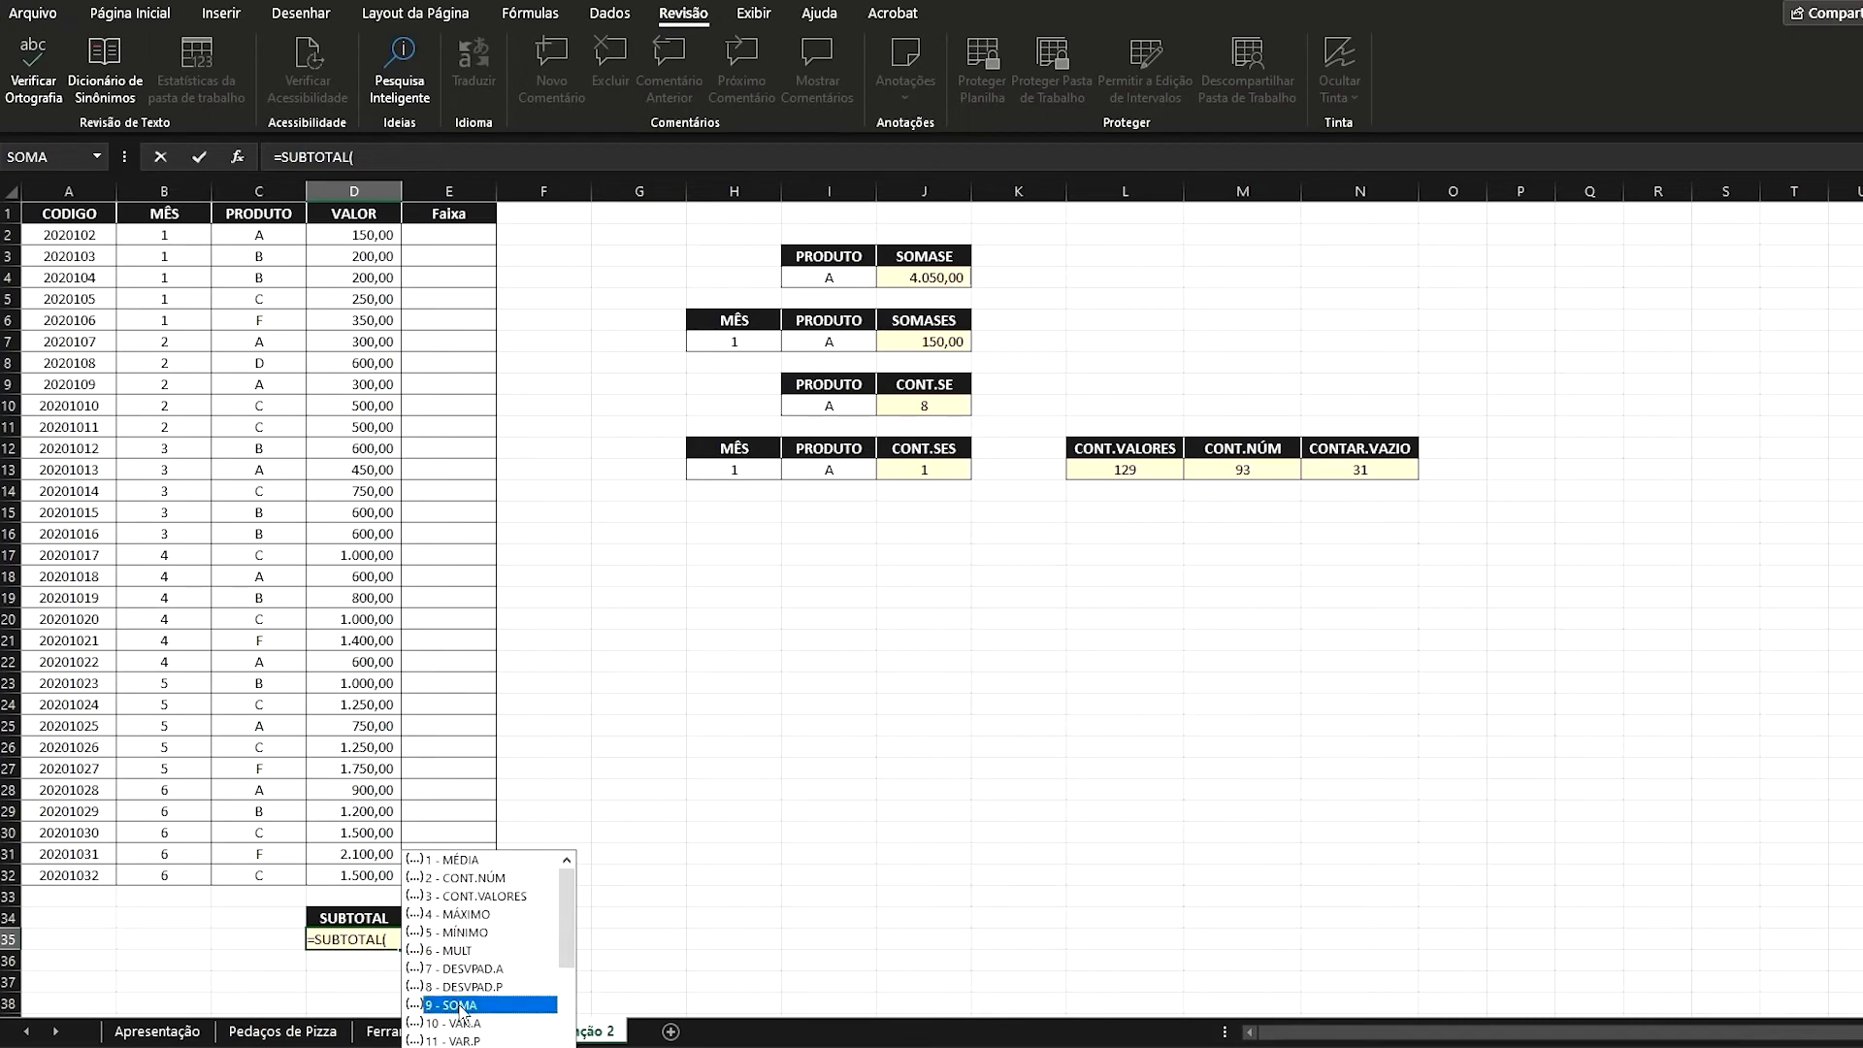
{"action": "key", "text": "Tab"}
{"action": "key", "text": "Return"}
{"action": "key", "text": "Return"}
{"action": "type", "text": ";"}
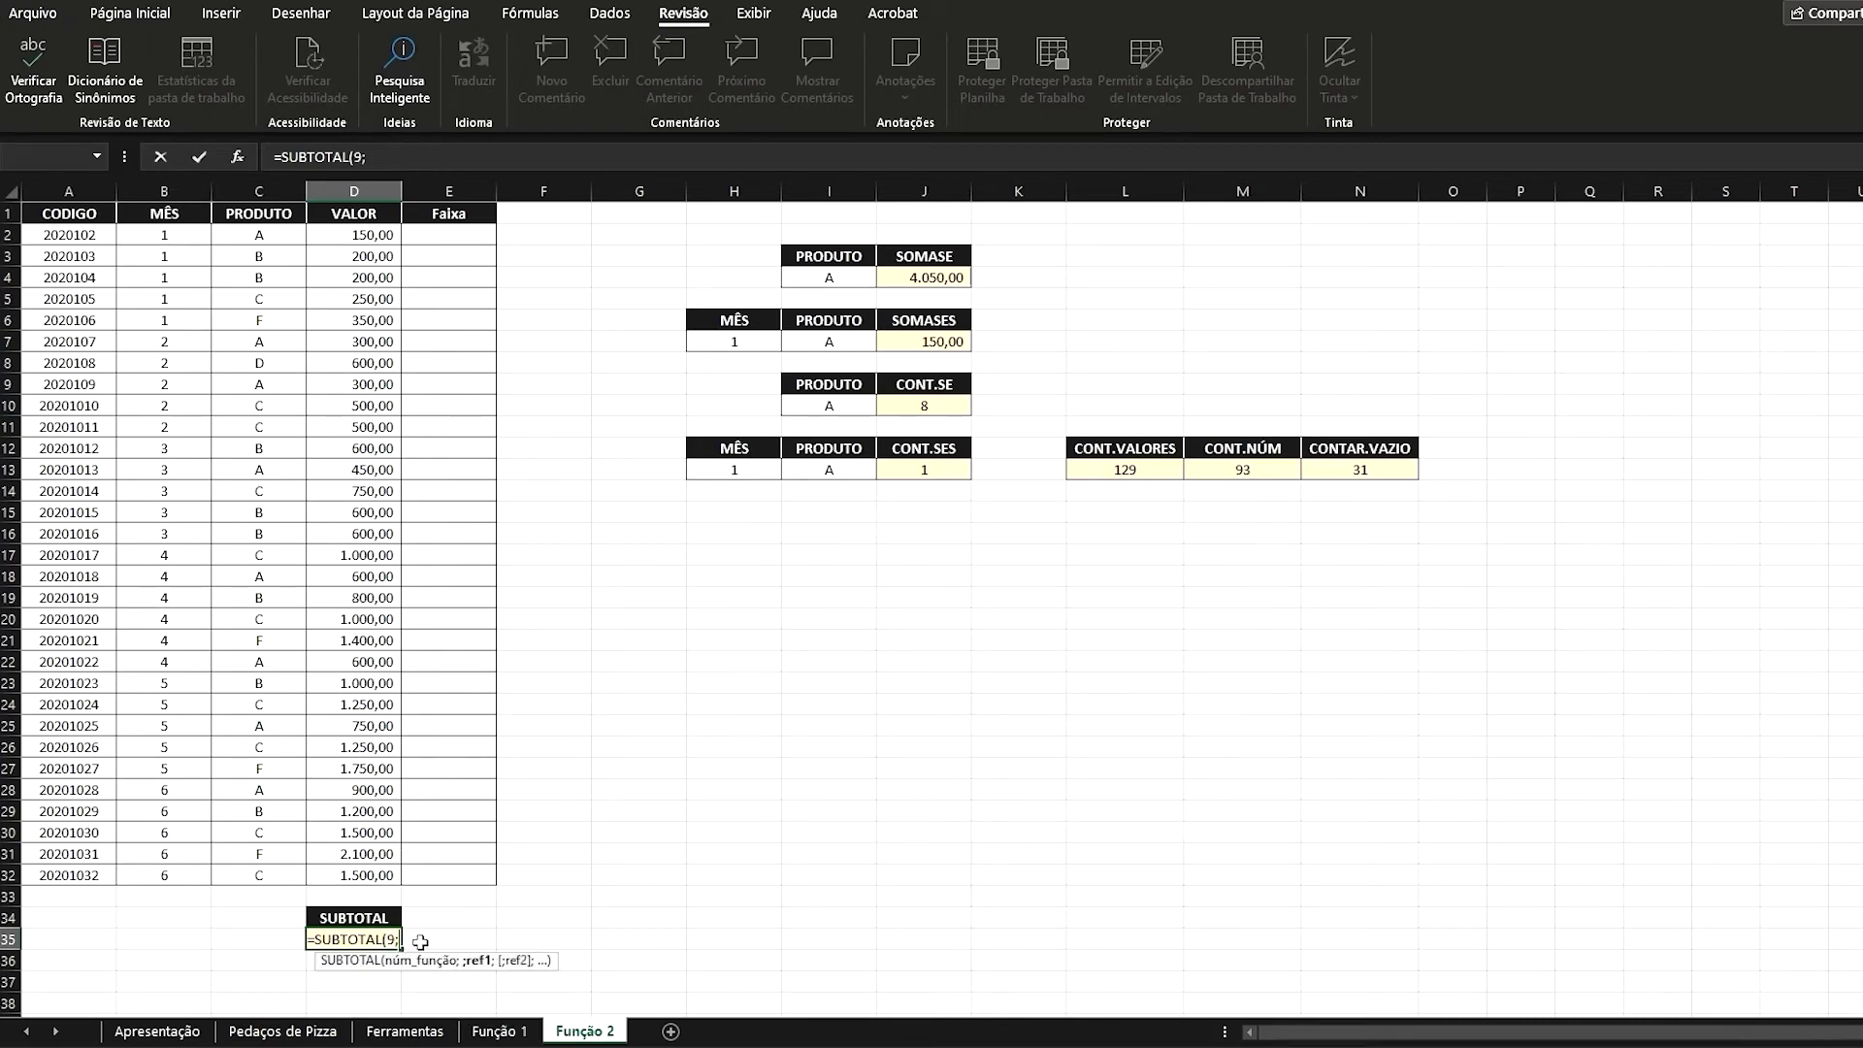
{"action": "left_click_drag", "start_coordinate": [373, 236], "coordinate": [388, 866]}
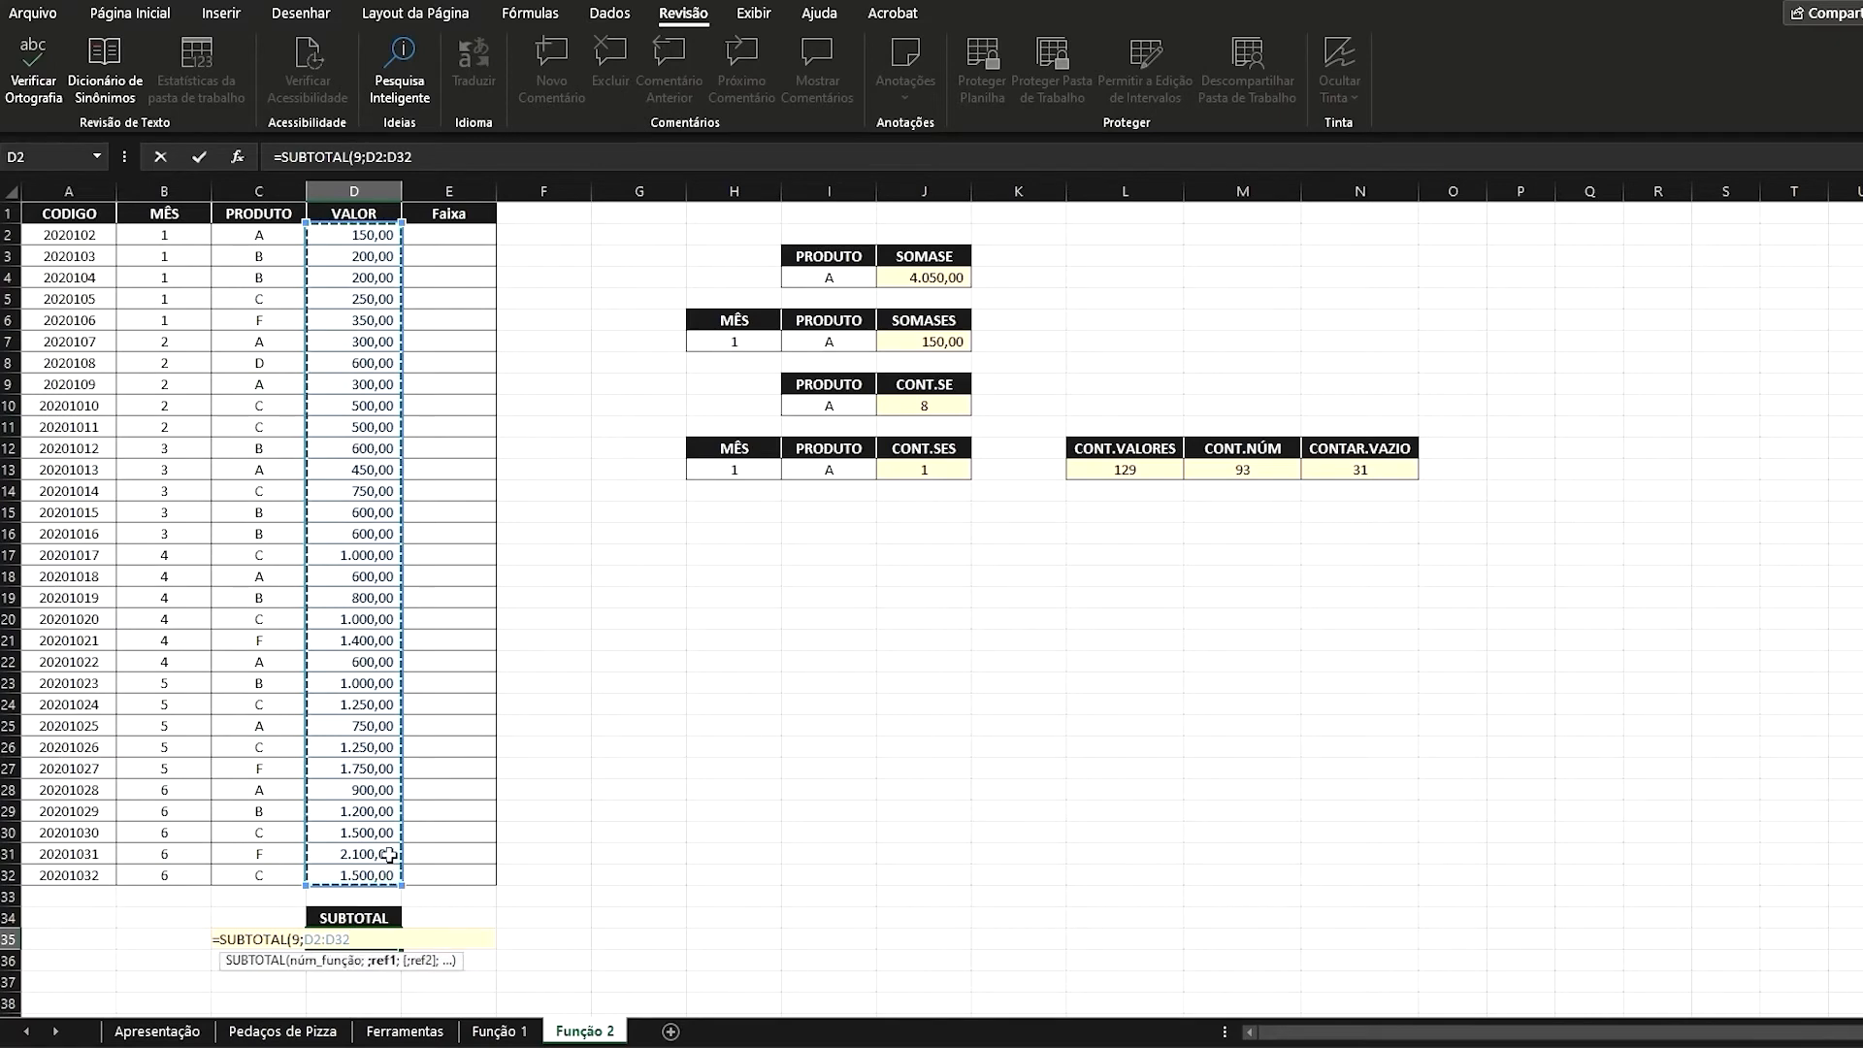
{"action": "key", "text": "F4"}
{"action": "type", "text": ")"}
{"action": "key", "text": "Return"}
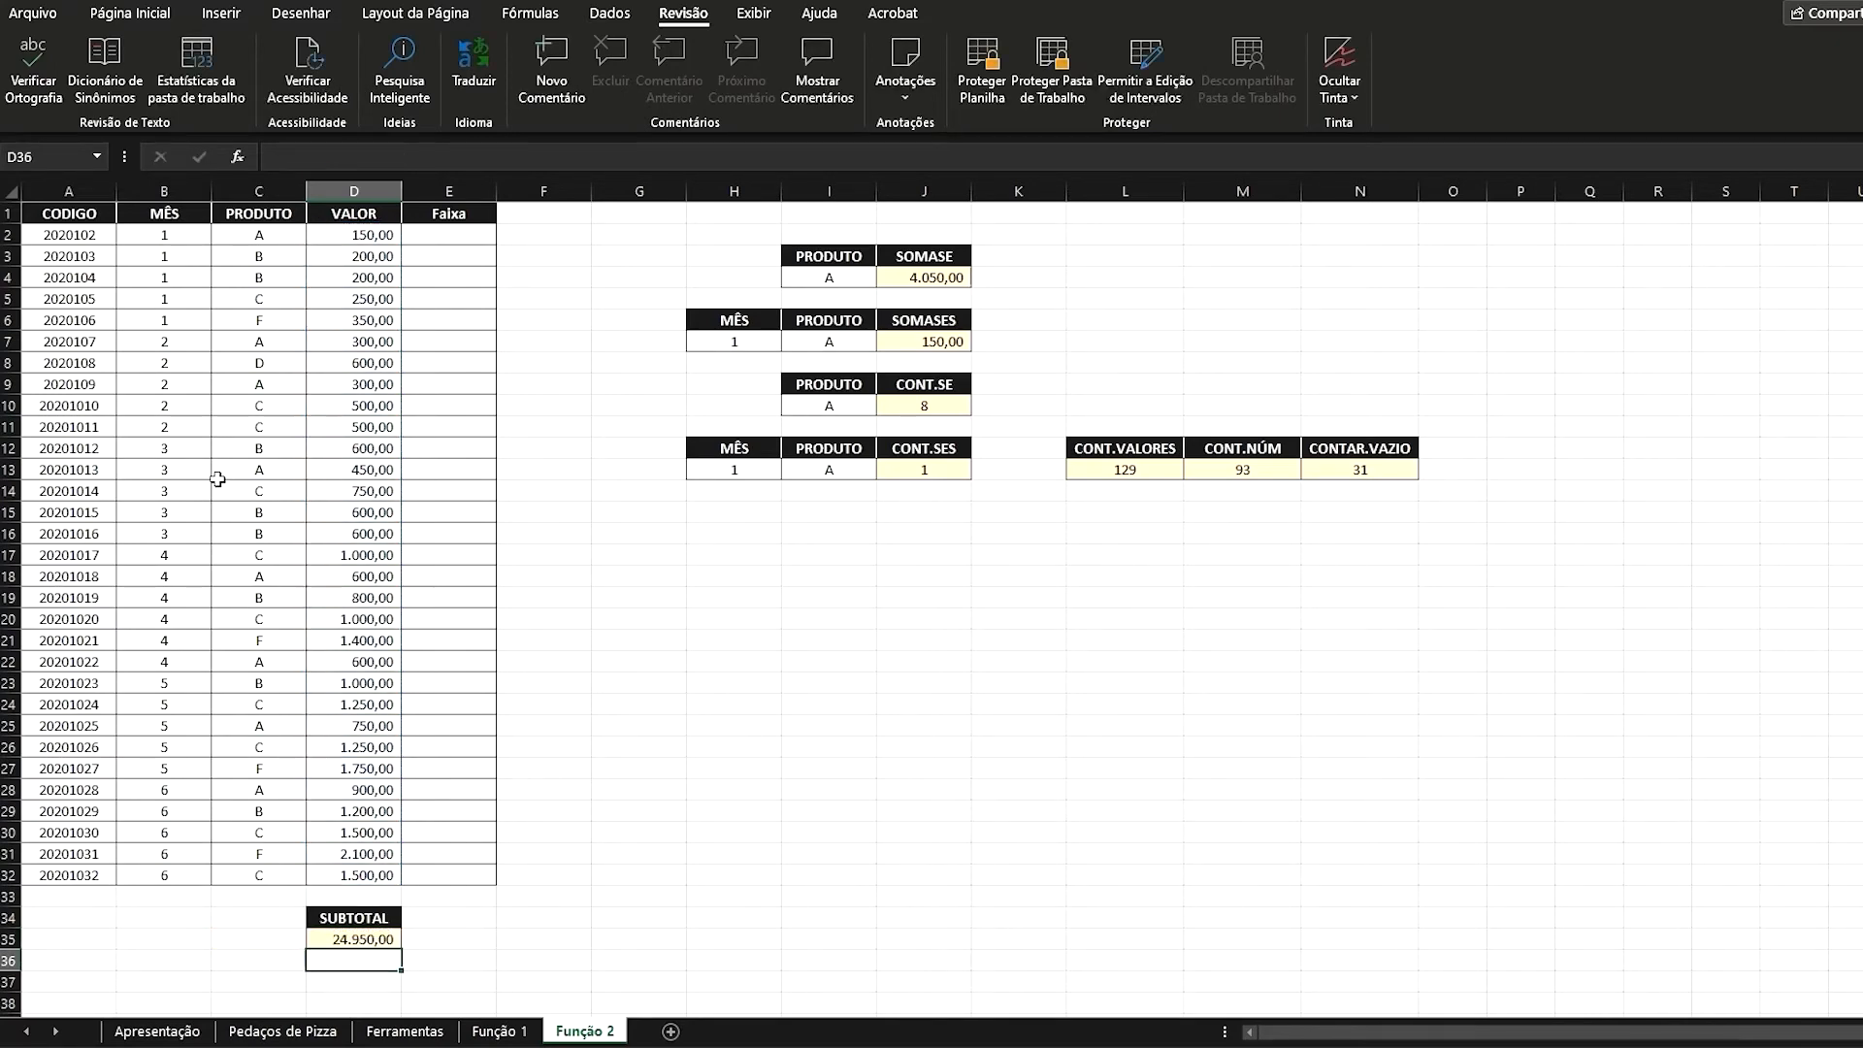
{"action": "key", "text": "Up"}
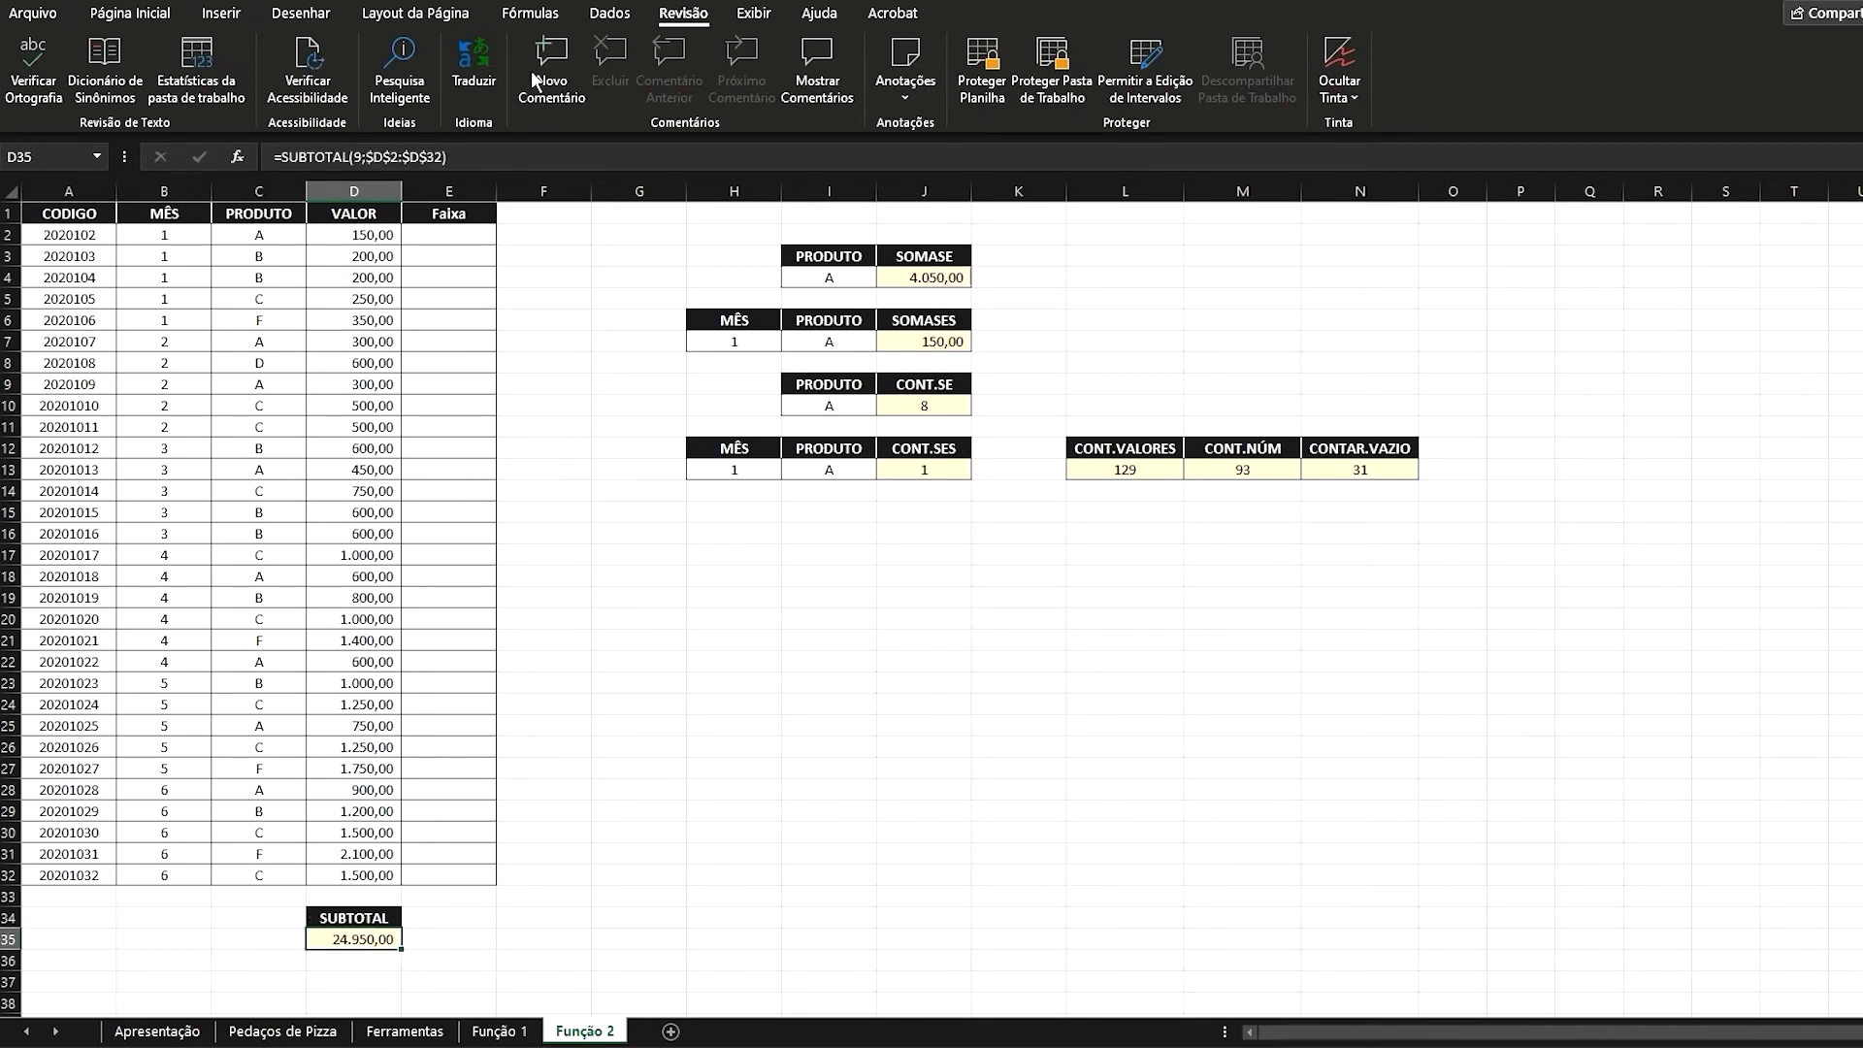
- Turn on Filtro from the Dados tab for the sales table headers
{"action": "left_click", "coordinate": [609, 14]}
{"action": "left_click", "coordinate": [299, 216]}
{"action": "left_click", "coordinate": [704, 82]}
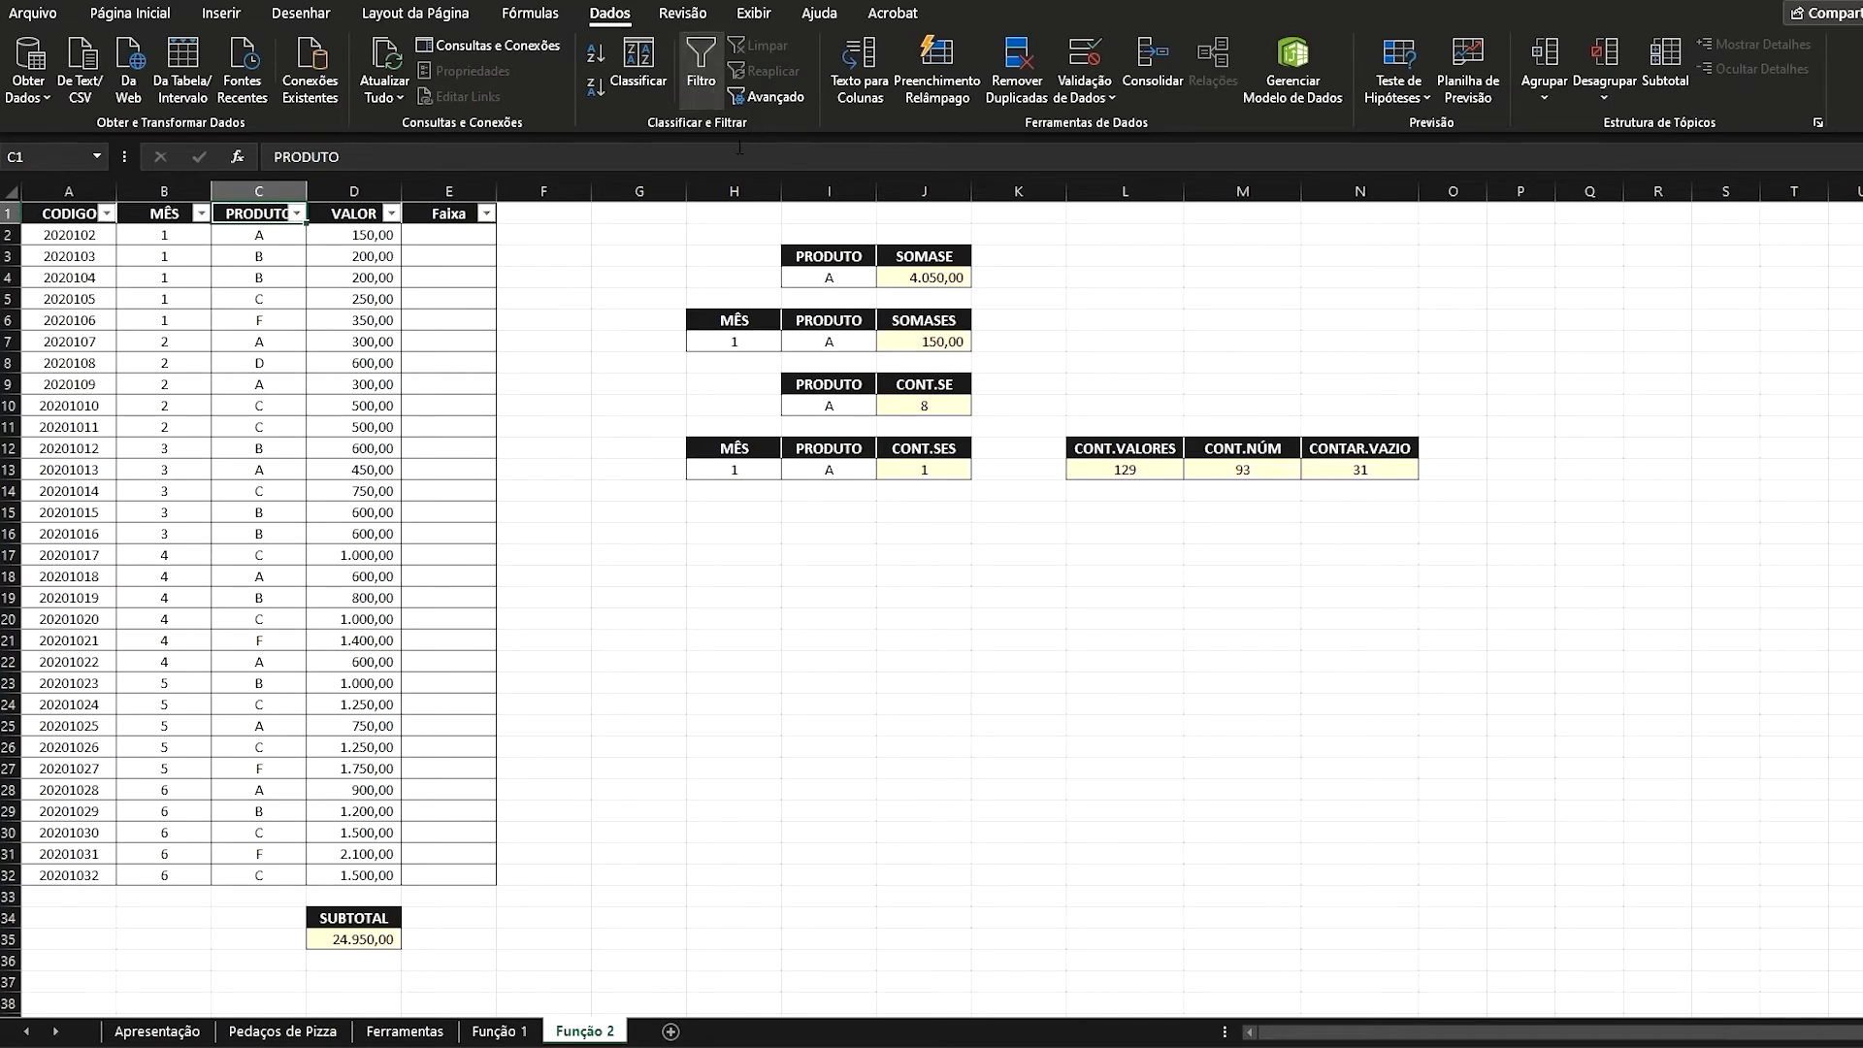
{"action": "left_click", "coordinate": [199, 214]}
{"action": "left_click", "coordinate": [134, 466]}
{"action": "left_click", "coordinate": [75, 484]}
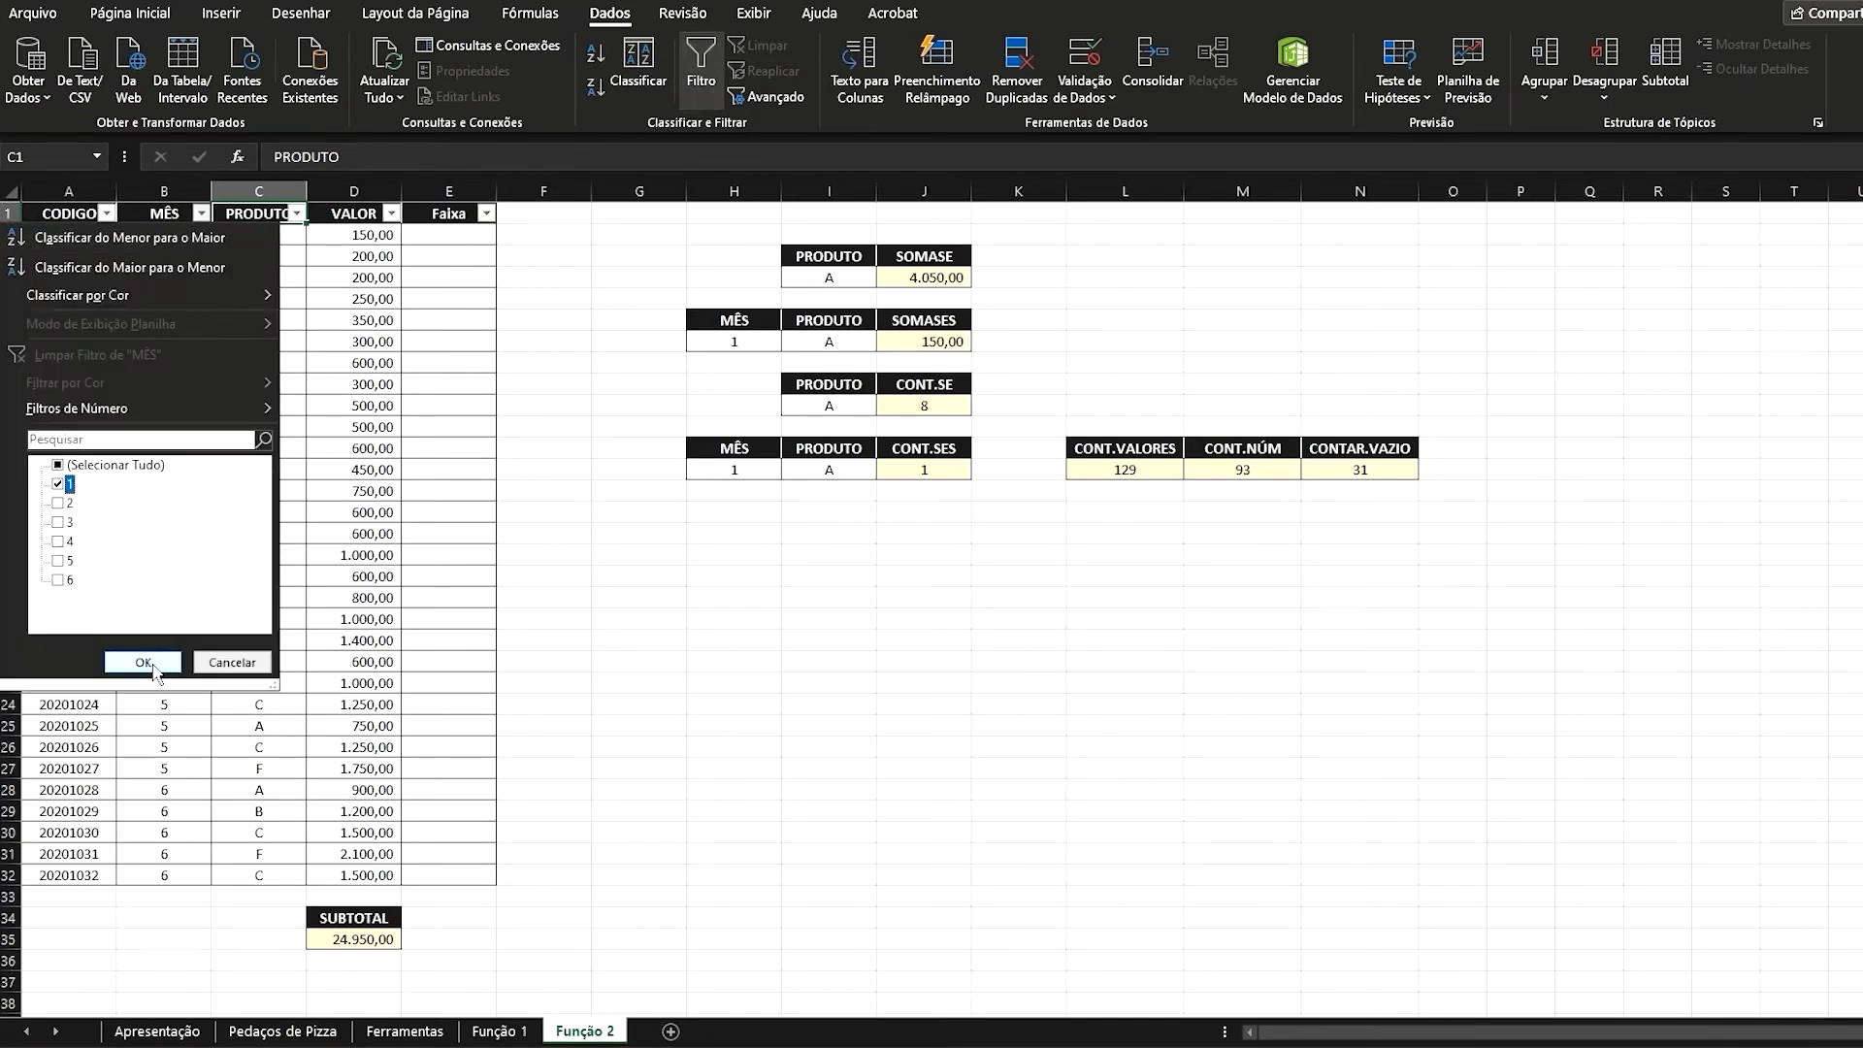
{"action": "left_click", "coordinate": [146, 664]}
{"action": "left_click", "coordinate": [297, 213]}
{"action": "left_click", "coordinate": [83, 465]}
{"action": "left_click", "coordinate": [84, 485]}
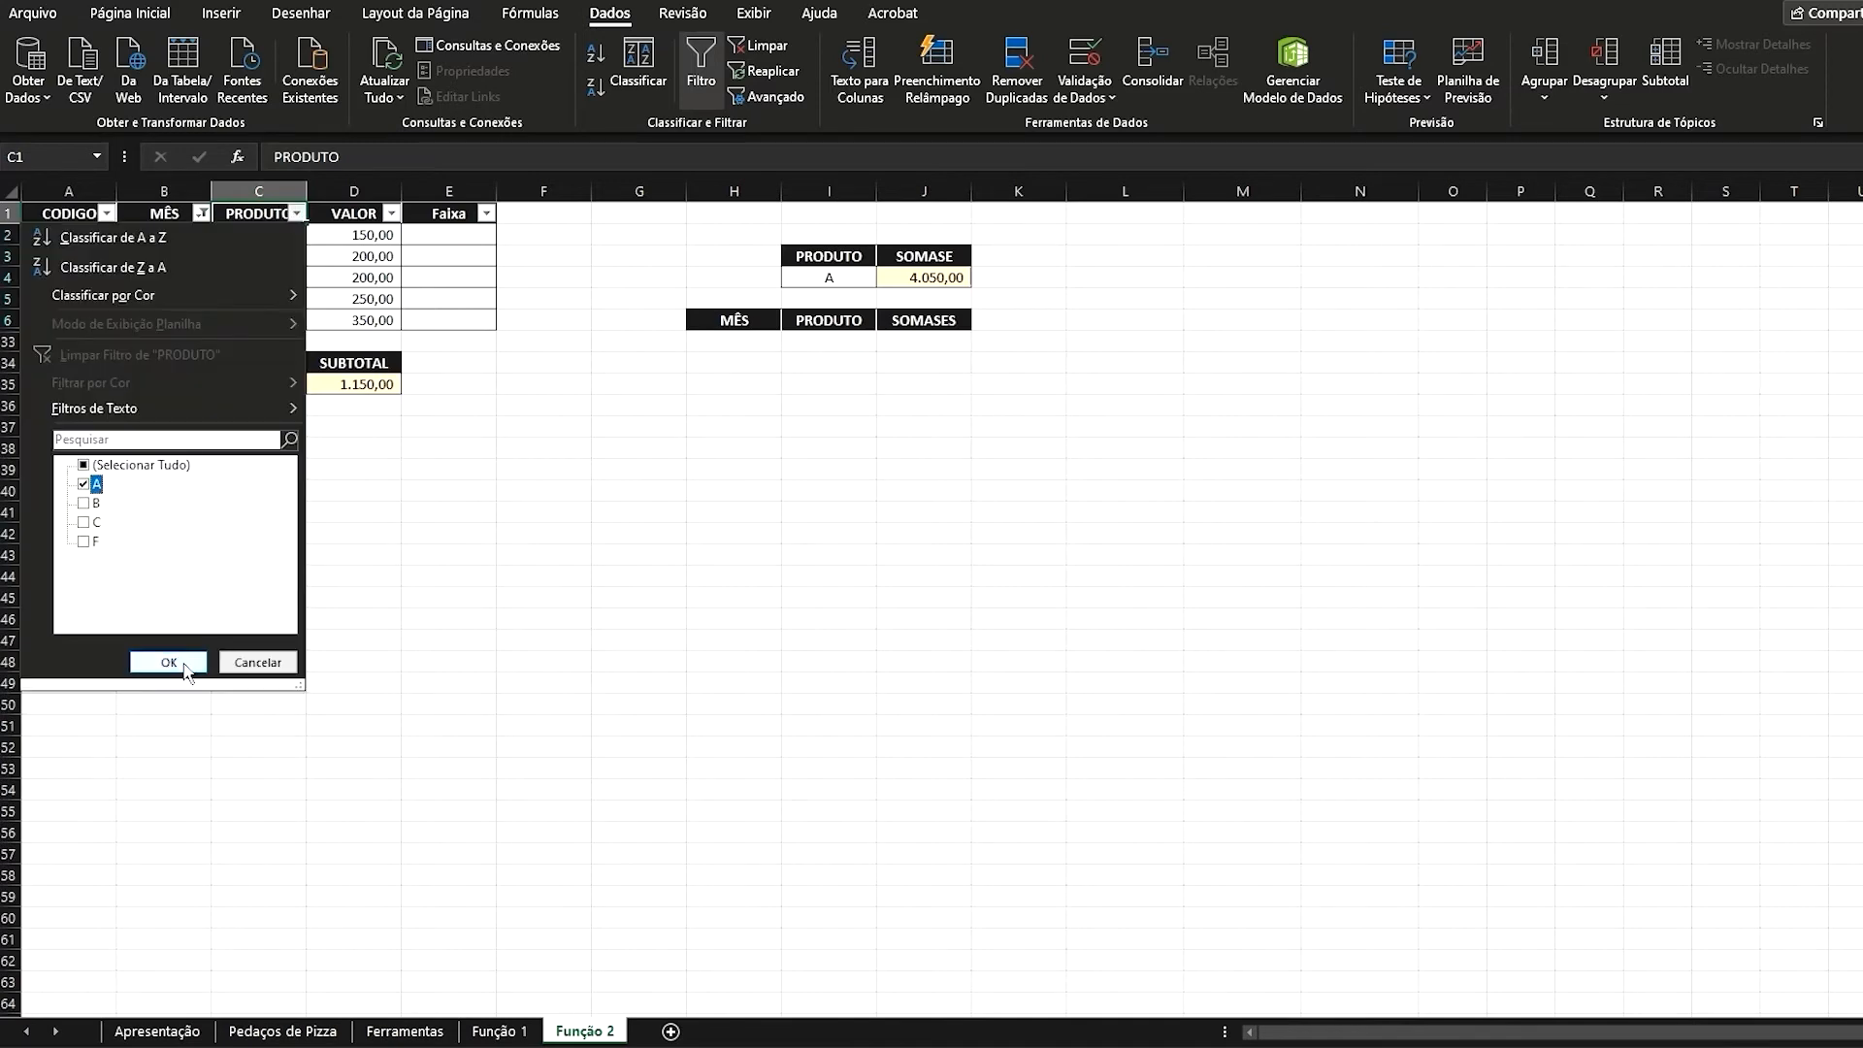
{"action": "left_click", "coordinate": [192, 664]}
{"action": "left_click", "coordinate": [351, 299]}
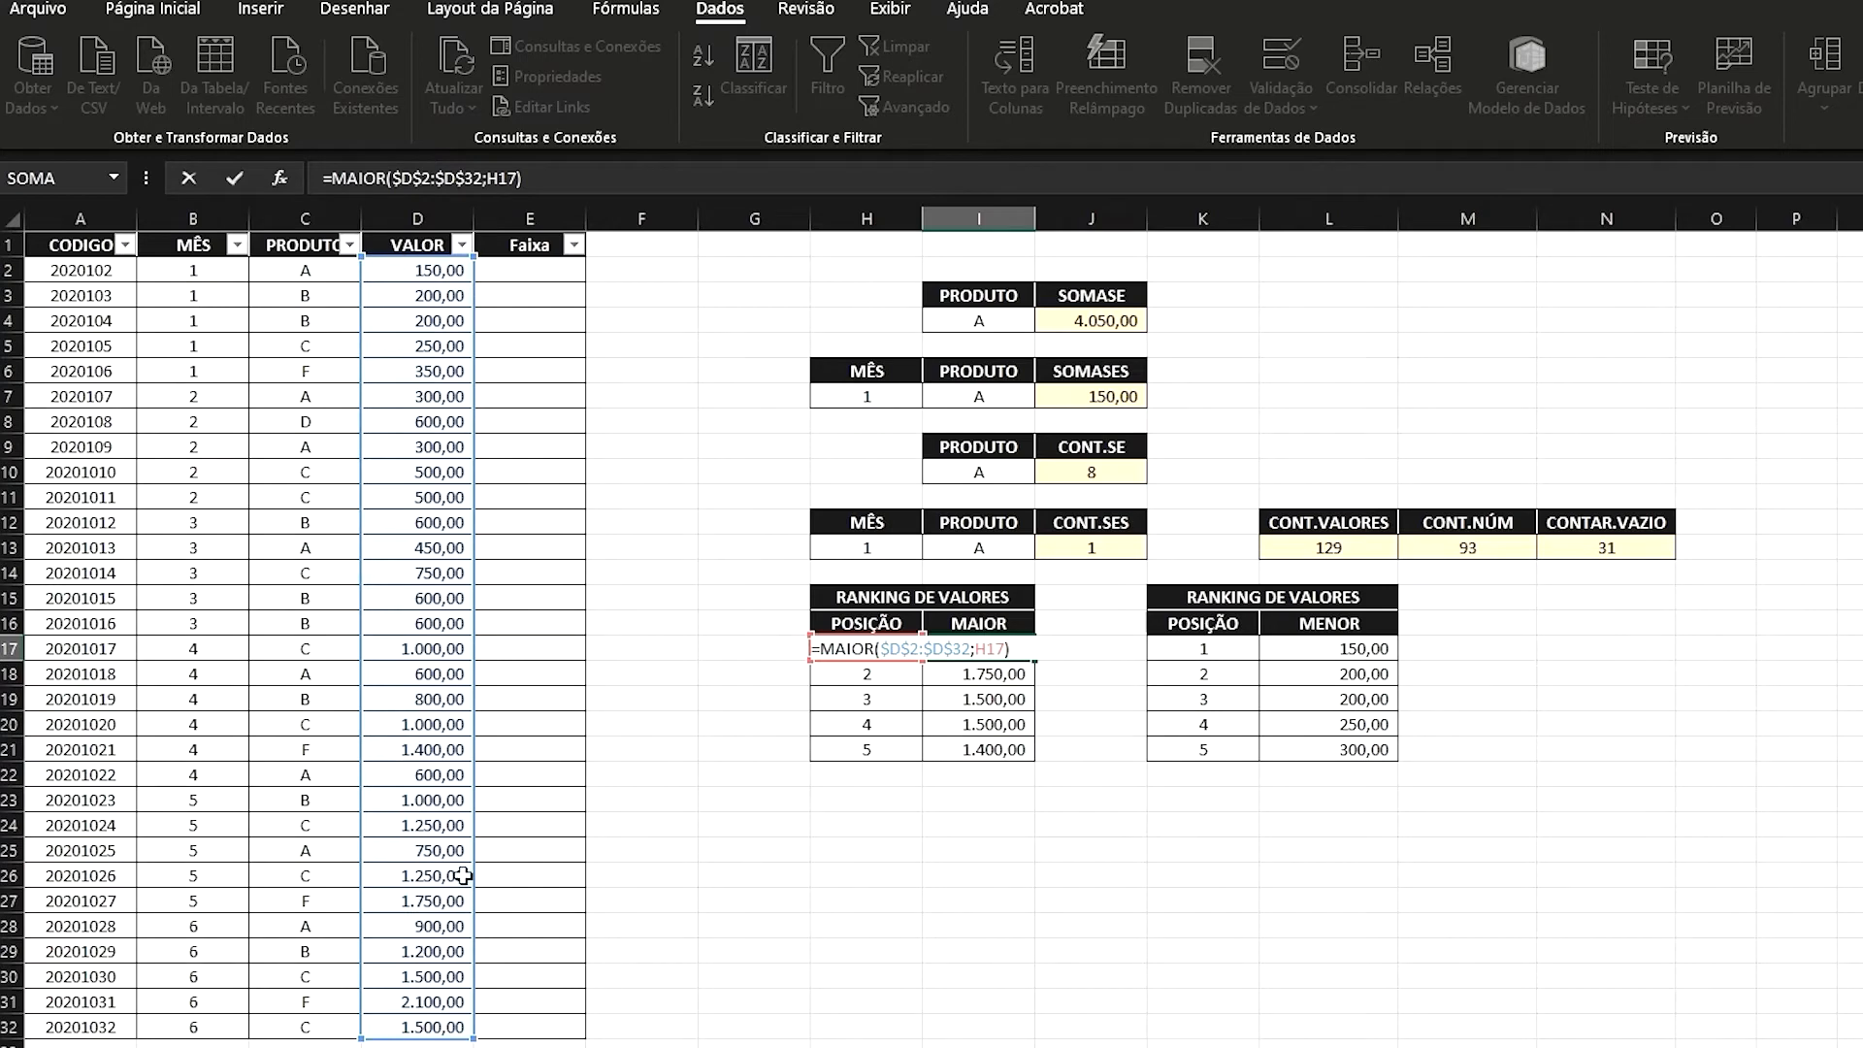
- Copy the MAIOR formula from I17 down through I21
{"action": "key", "text": "Escape"}
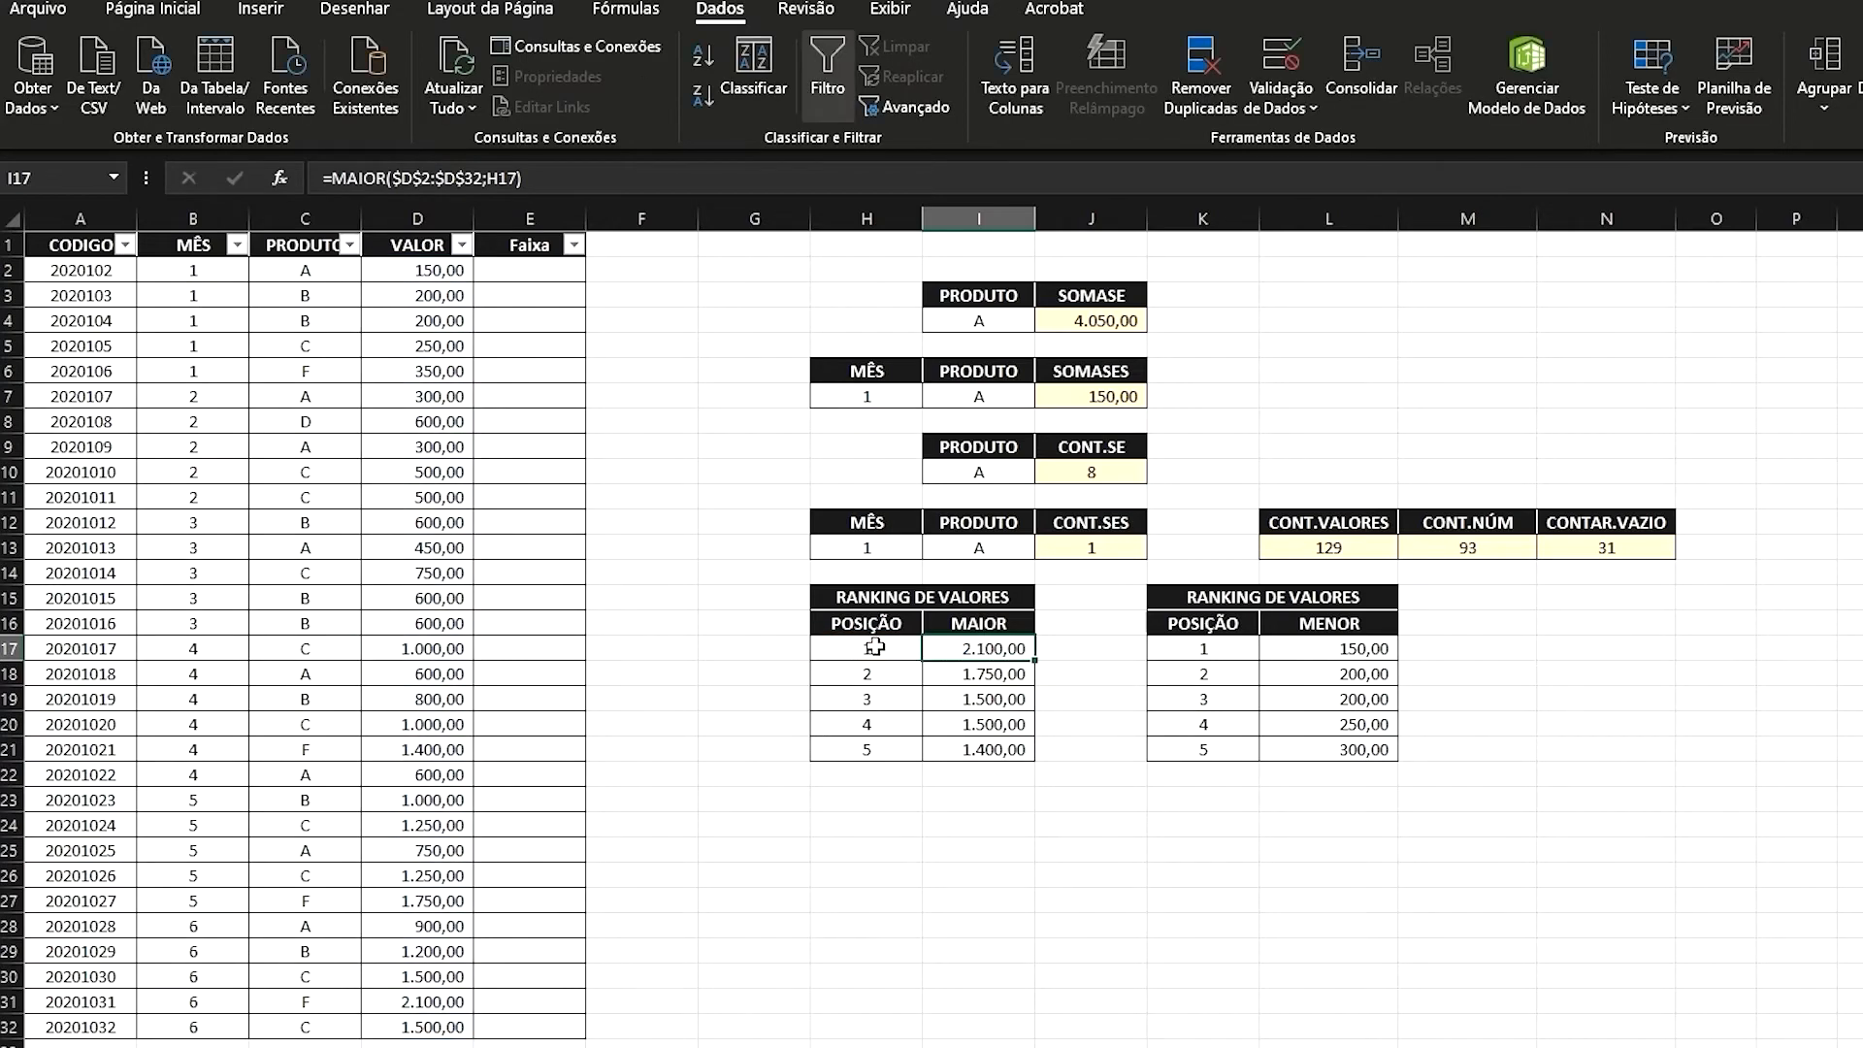
{"action": "key", "text": "F2"}
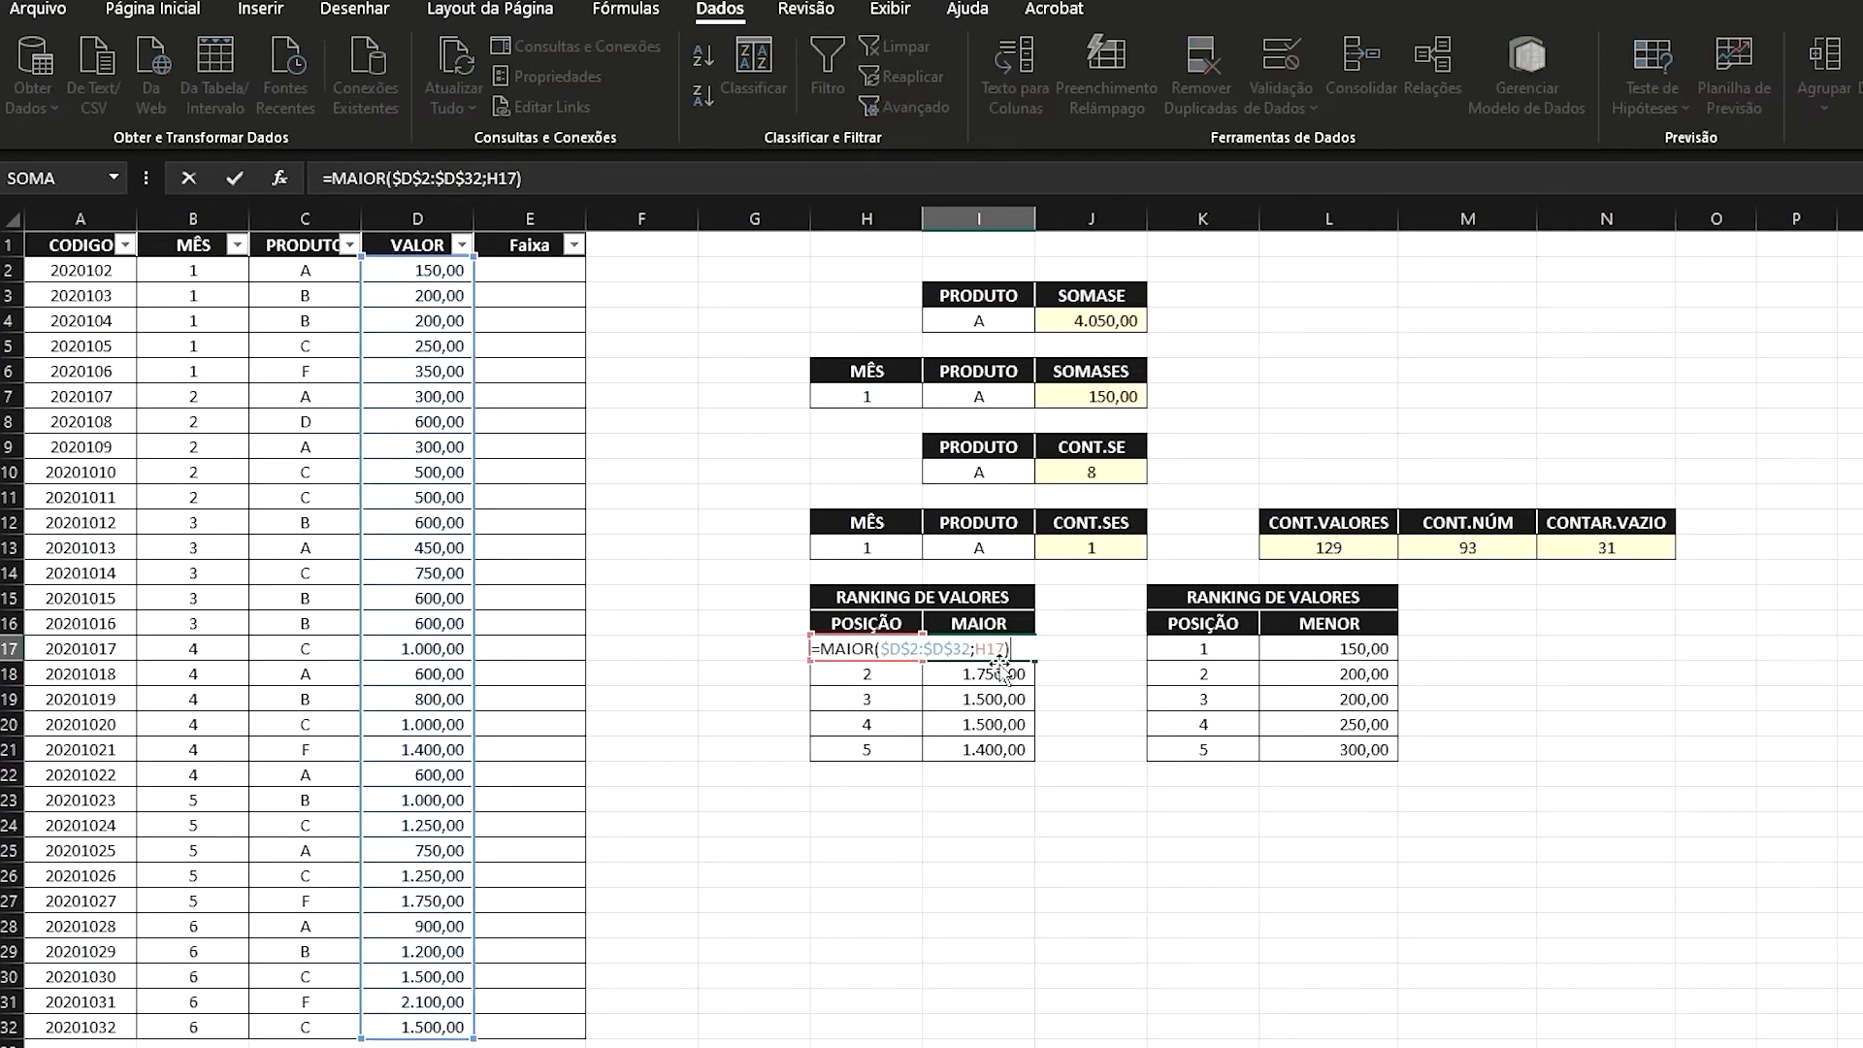
{"action": "key", "text": "Escape"}
{"action": "left_click_drag", "start_coordinate": [1035, 661], "coordinate": [1036, 750]}
- Inspect the filled MAIOR formulas in I18 through I21
{"action": "double_click", "coordinate": [1014, 674]}
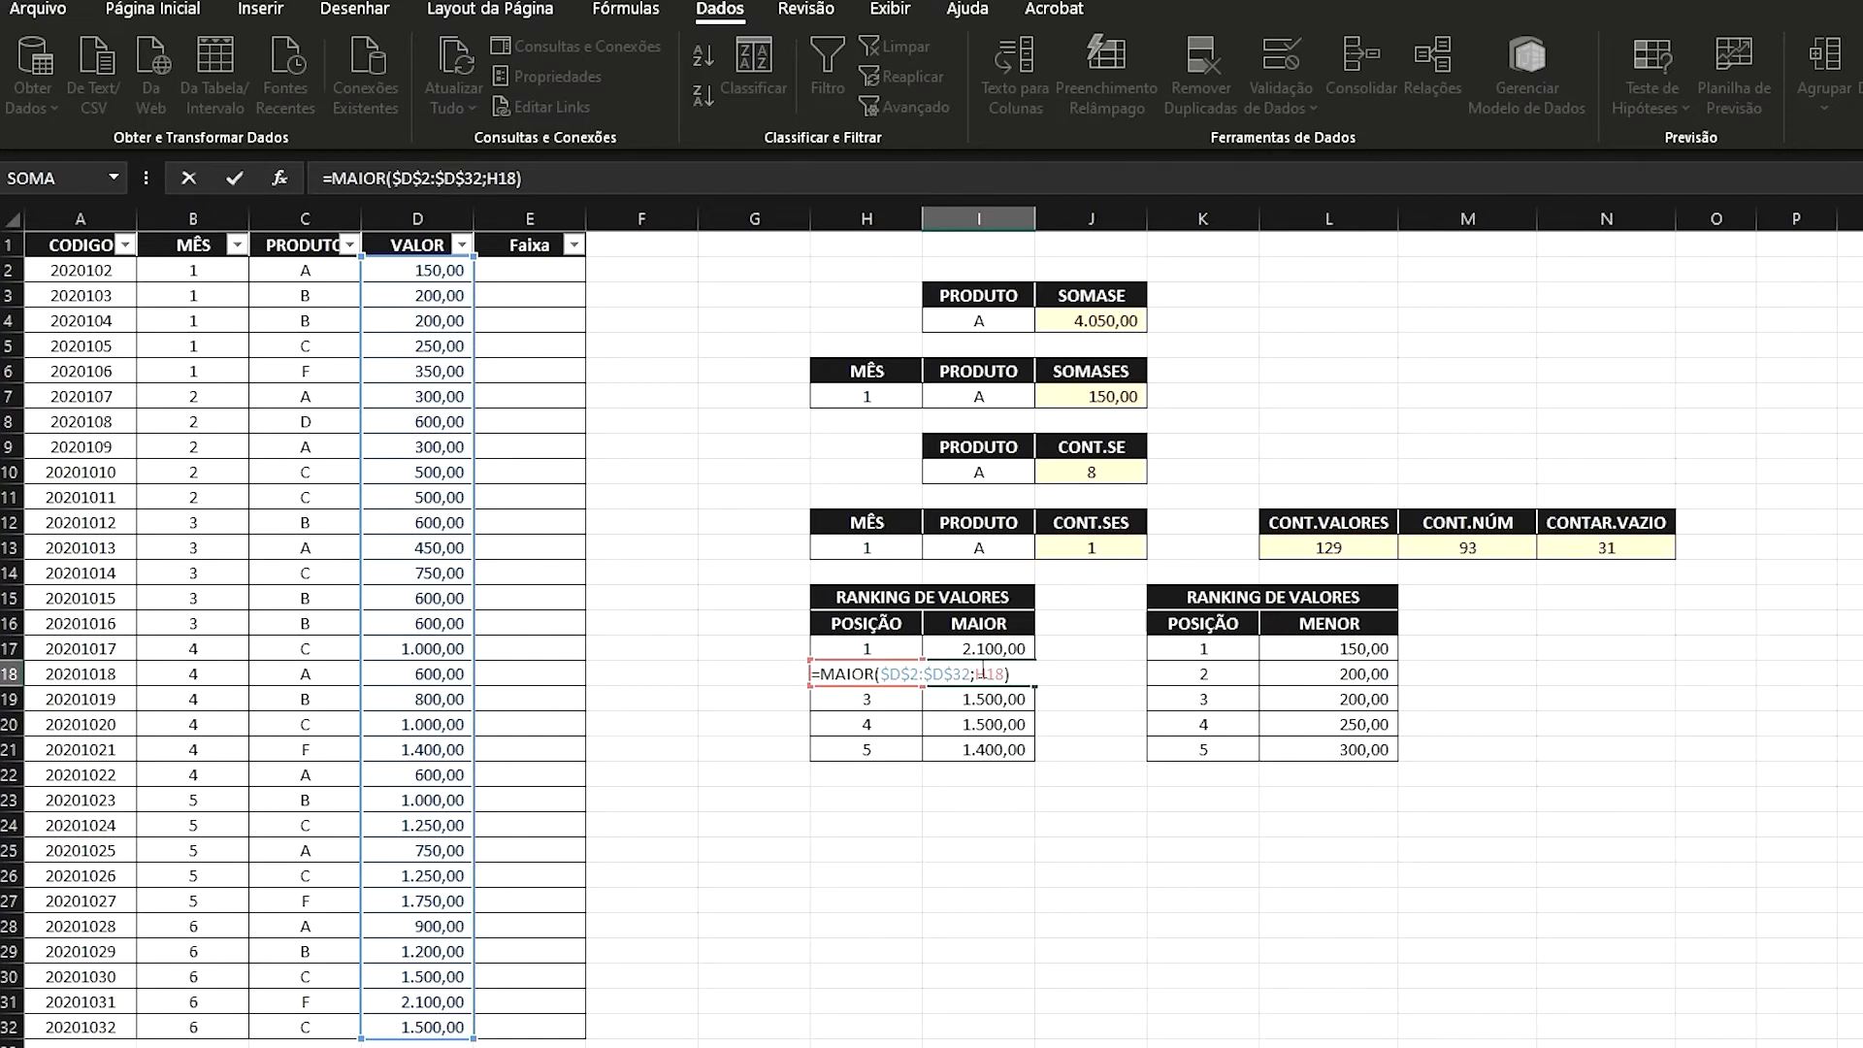
{"action": "key", "text": "ctrl+Return"}
{"action": "double_click", "coordinate": [1015, 700]}
{"action": "key", "text": "Escape"}
{"action": "double_click", "coordinate": [1028, 723]}
{"action": "key", "text": "Escape"}
{"action": "double_click", "coordinate": [1015, 749]}
{"action": "key", "text": "Escape"}
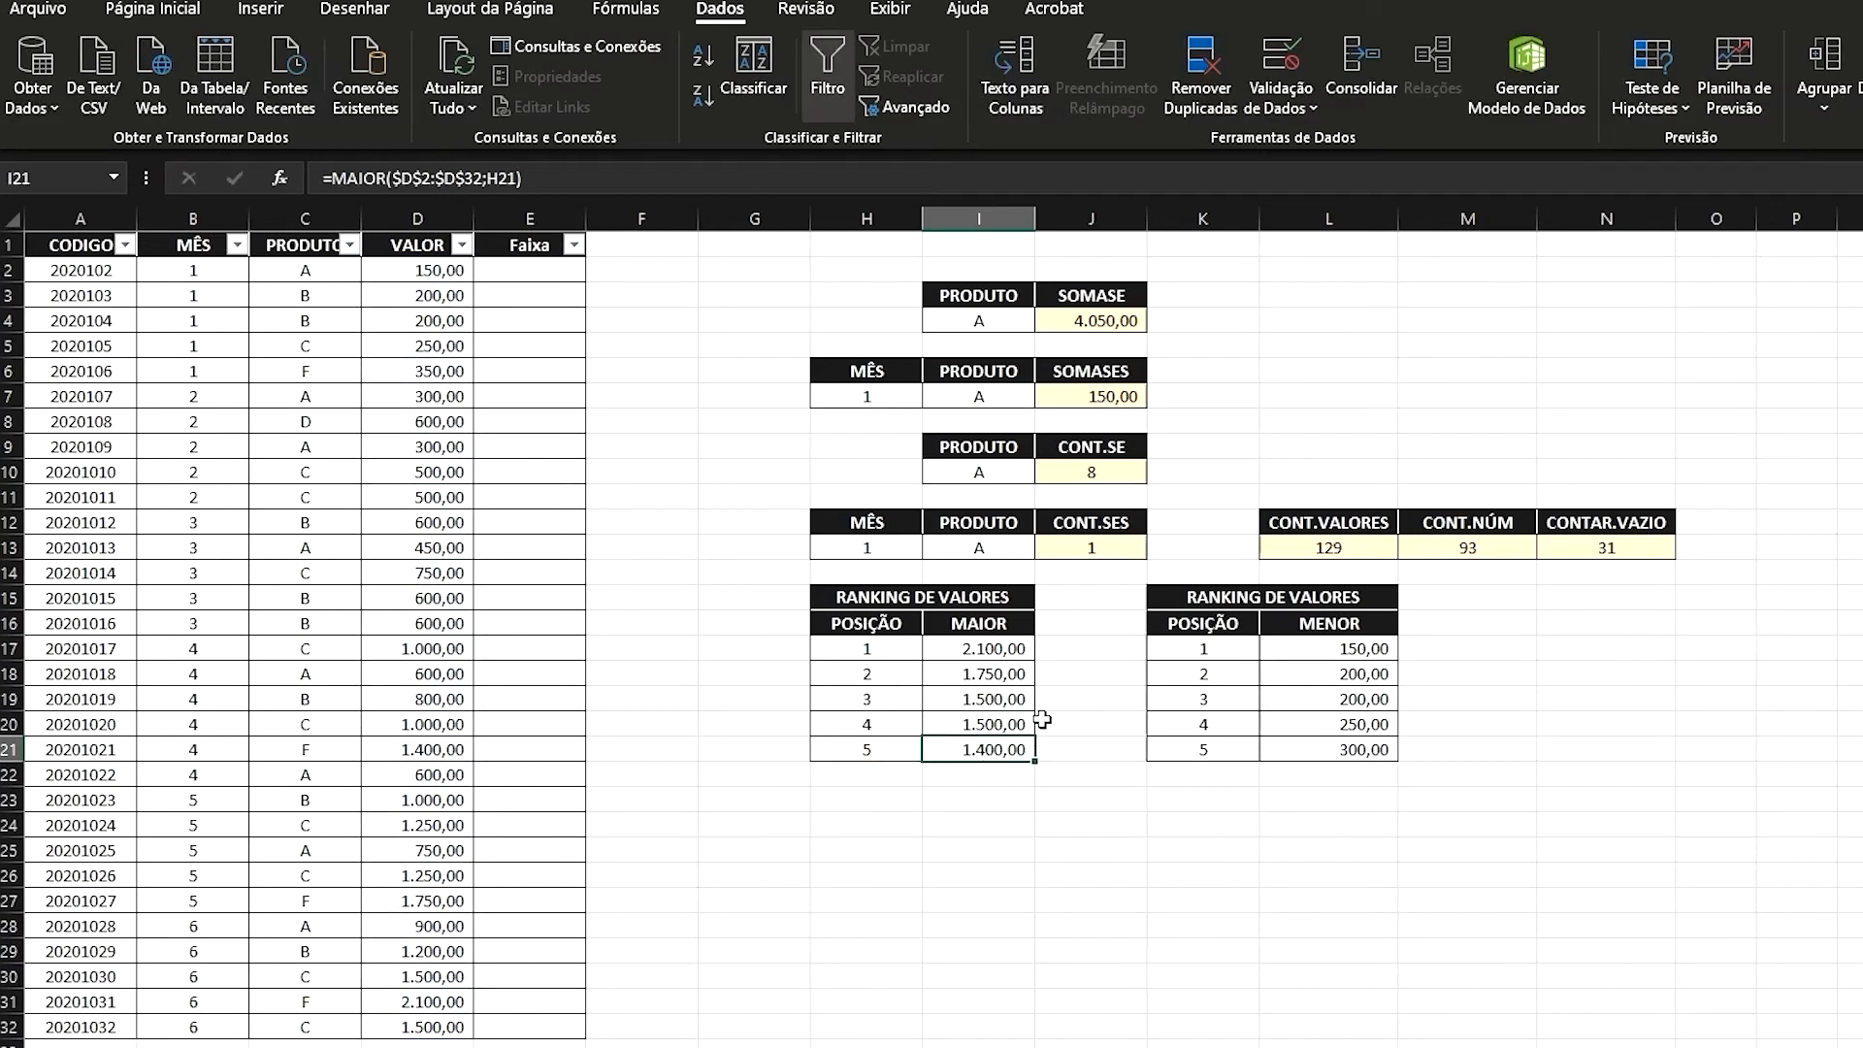
- Compare the top MAIOR and MENOR rows and review the MENOR formula in L17
{"action": "left_click_drag", "start_coordinate": [867, 648], "coordinate": [1004, 662]}
{"action": "left_click_drag", "start_coordinate": [1209, 651], "coordinate": [1394, 665]}
{"action": "left_click", "coordinate": [1322, 648]}
{"action": "key", "text": "F2"}
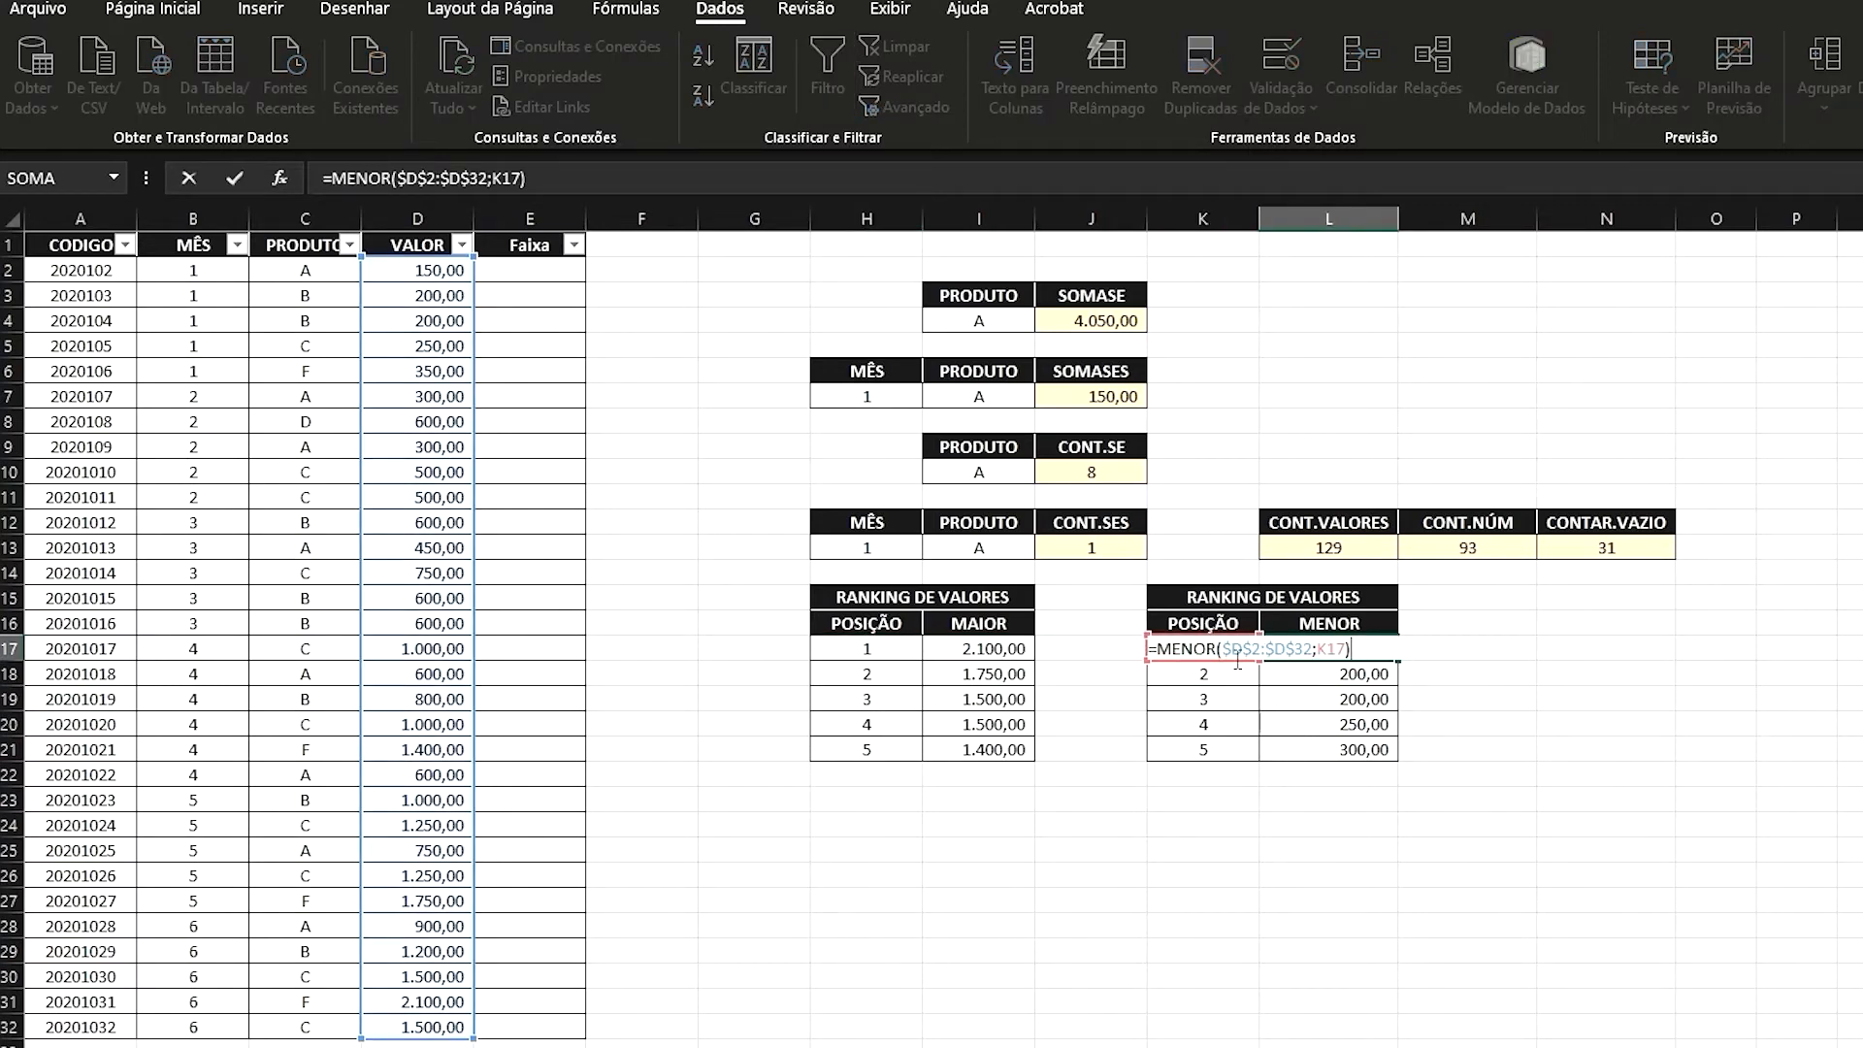
{"action": "key", "text": "Escape"}
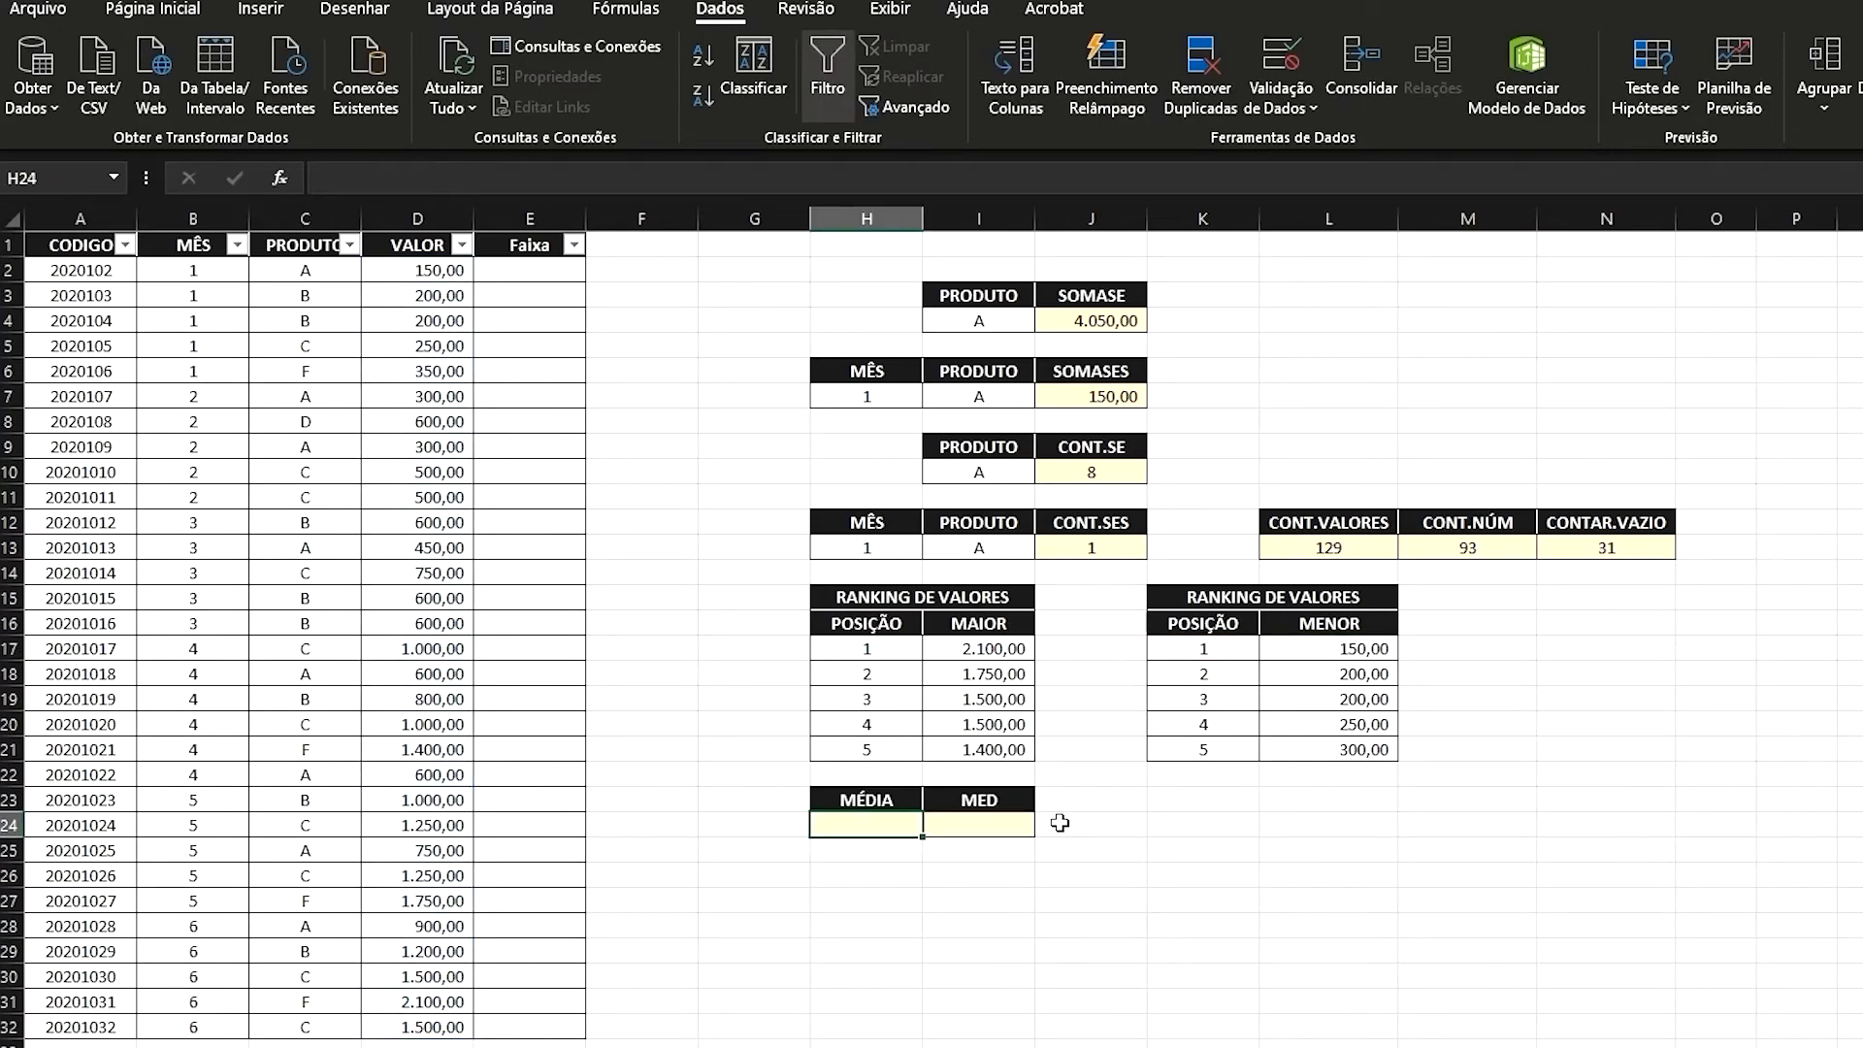
- Enter =MÉDIA(D2:D32) in H24, giving an average of 804,84
{"action": "type", "text": "=meda"}
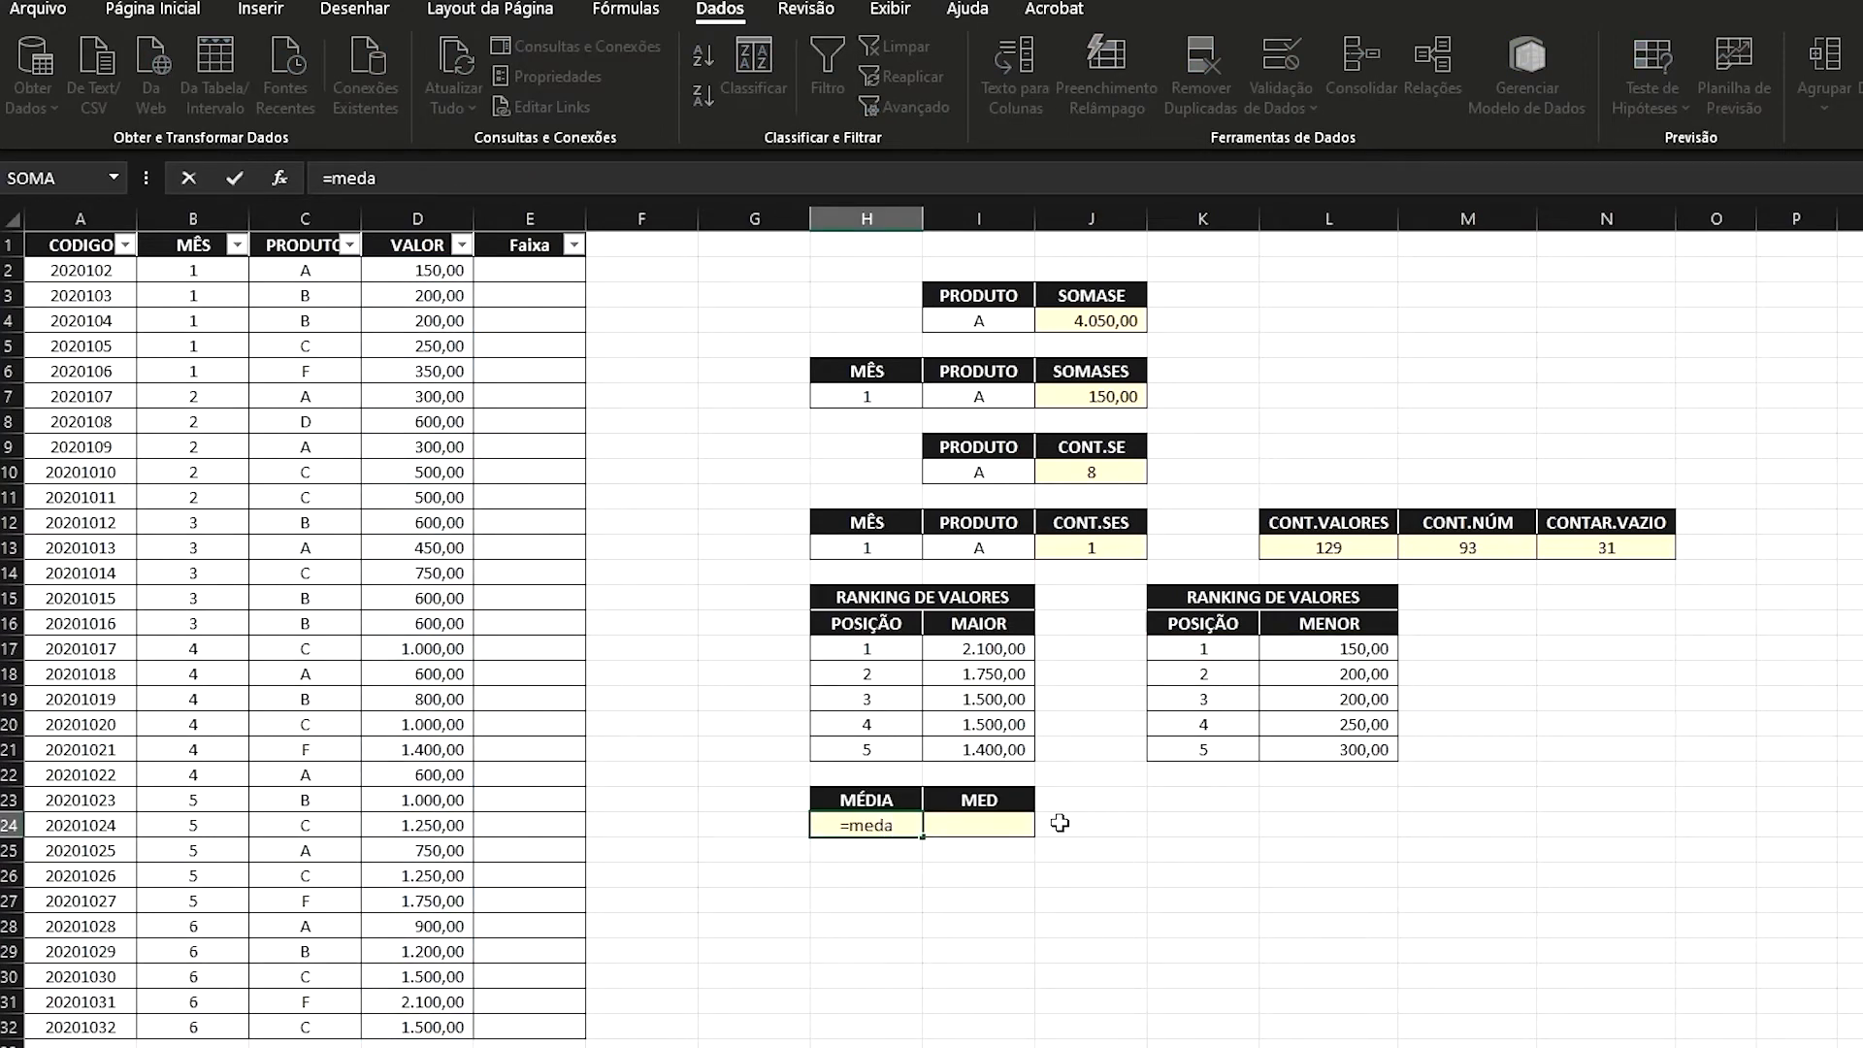
{"action": "key", "text": "BackSpace"}
{"action": "key", "text": "BackSpace"}
{"action": "key", "text": "BackSpace"}
{"action": "type", "text": "e"}
{"action": "key", "text": "BackSpace"}
{"action": "type", "text": "é"}
{"action": "key", "text": "Tab"}
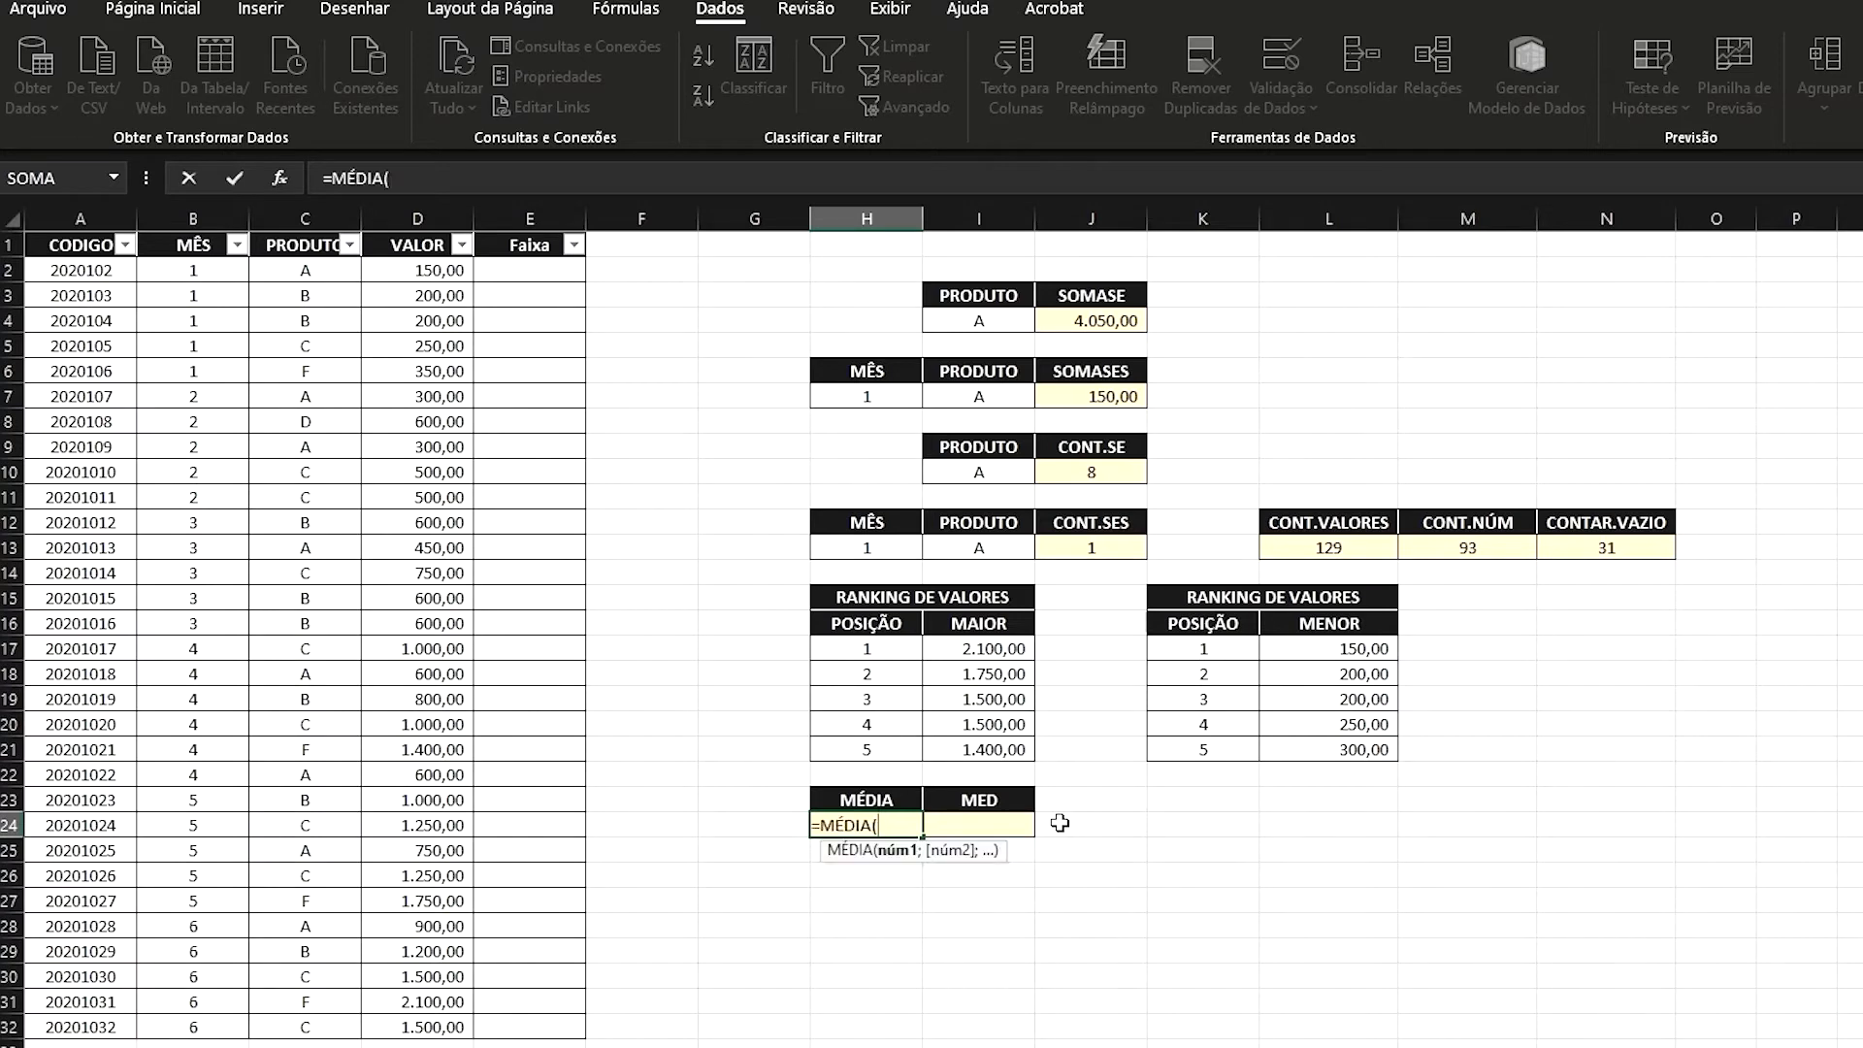
{"action": "left_click_drag", "start_coordinate": [417, 275], "coordinate": [417, 1020]}
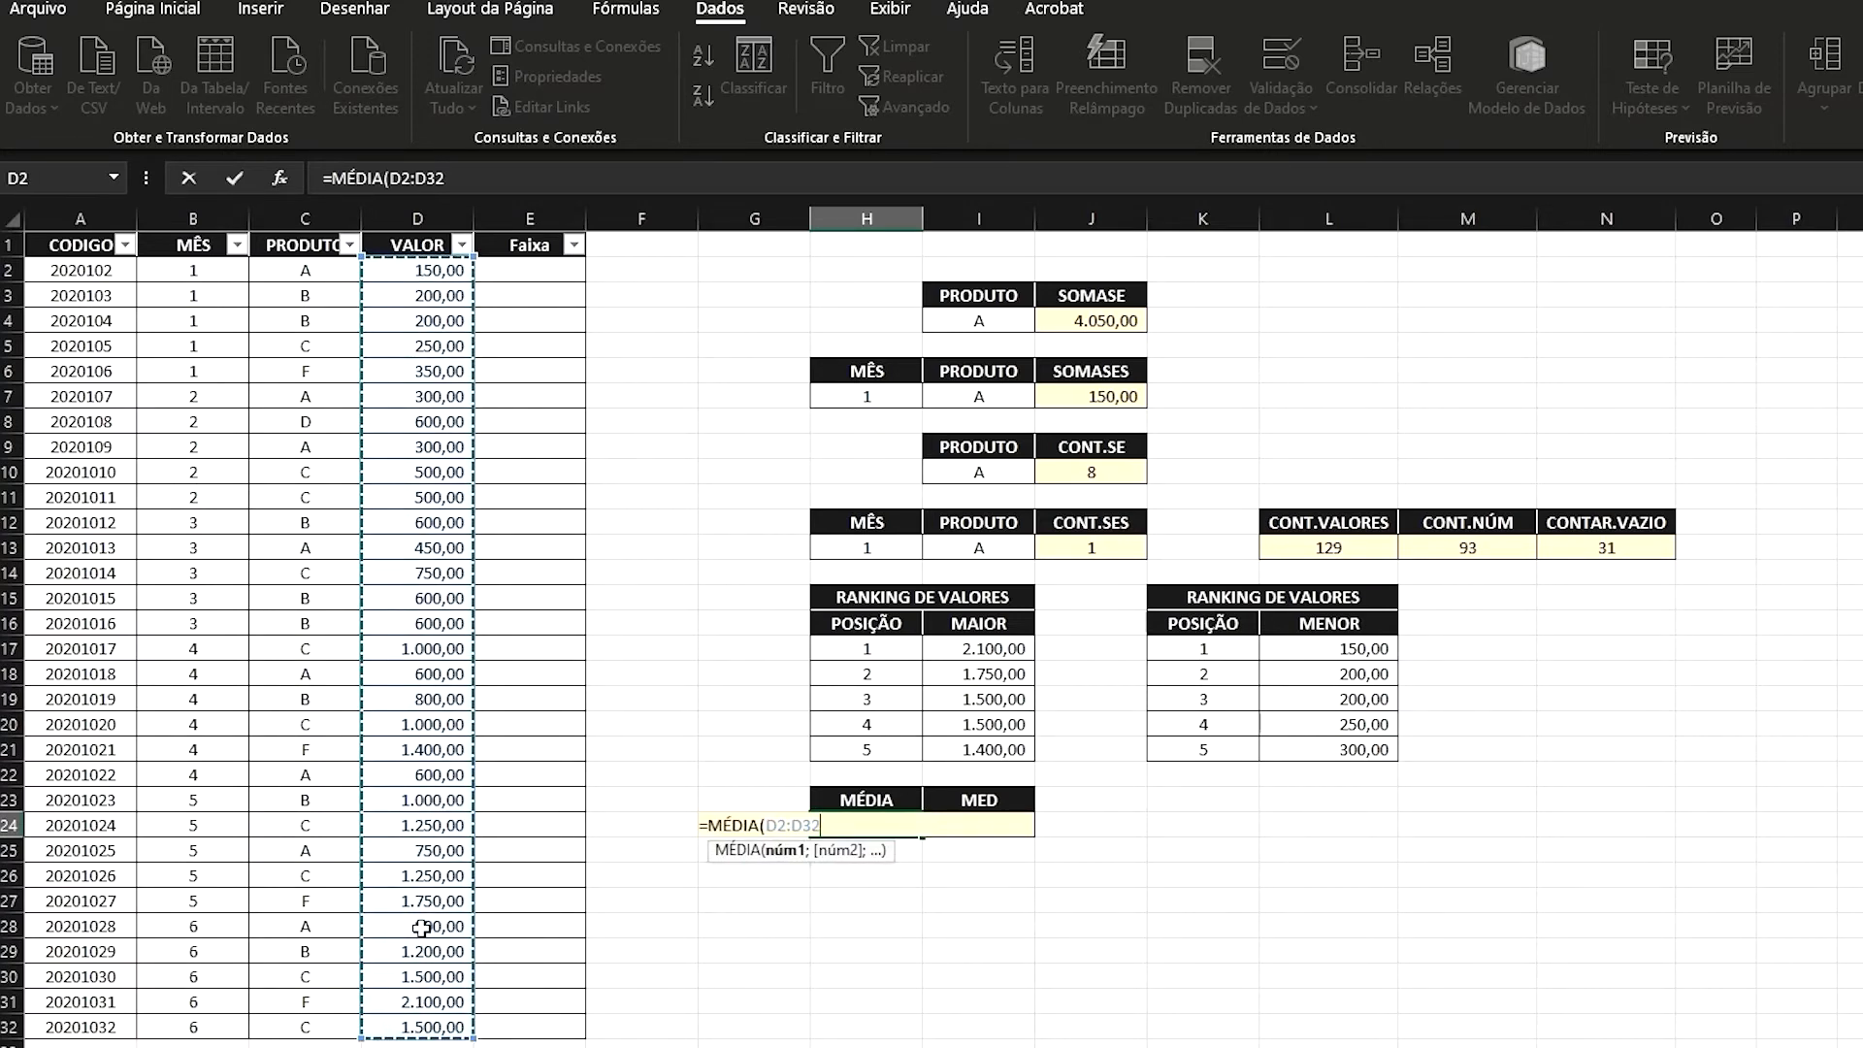
{"action": "key", "text": "Return"}
{"action": "left_click", "coordinate": [854, 833]}
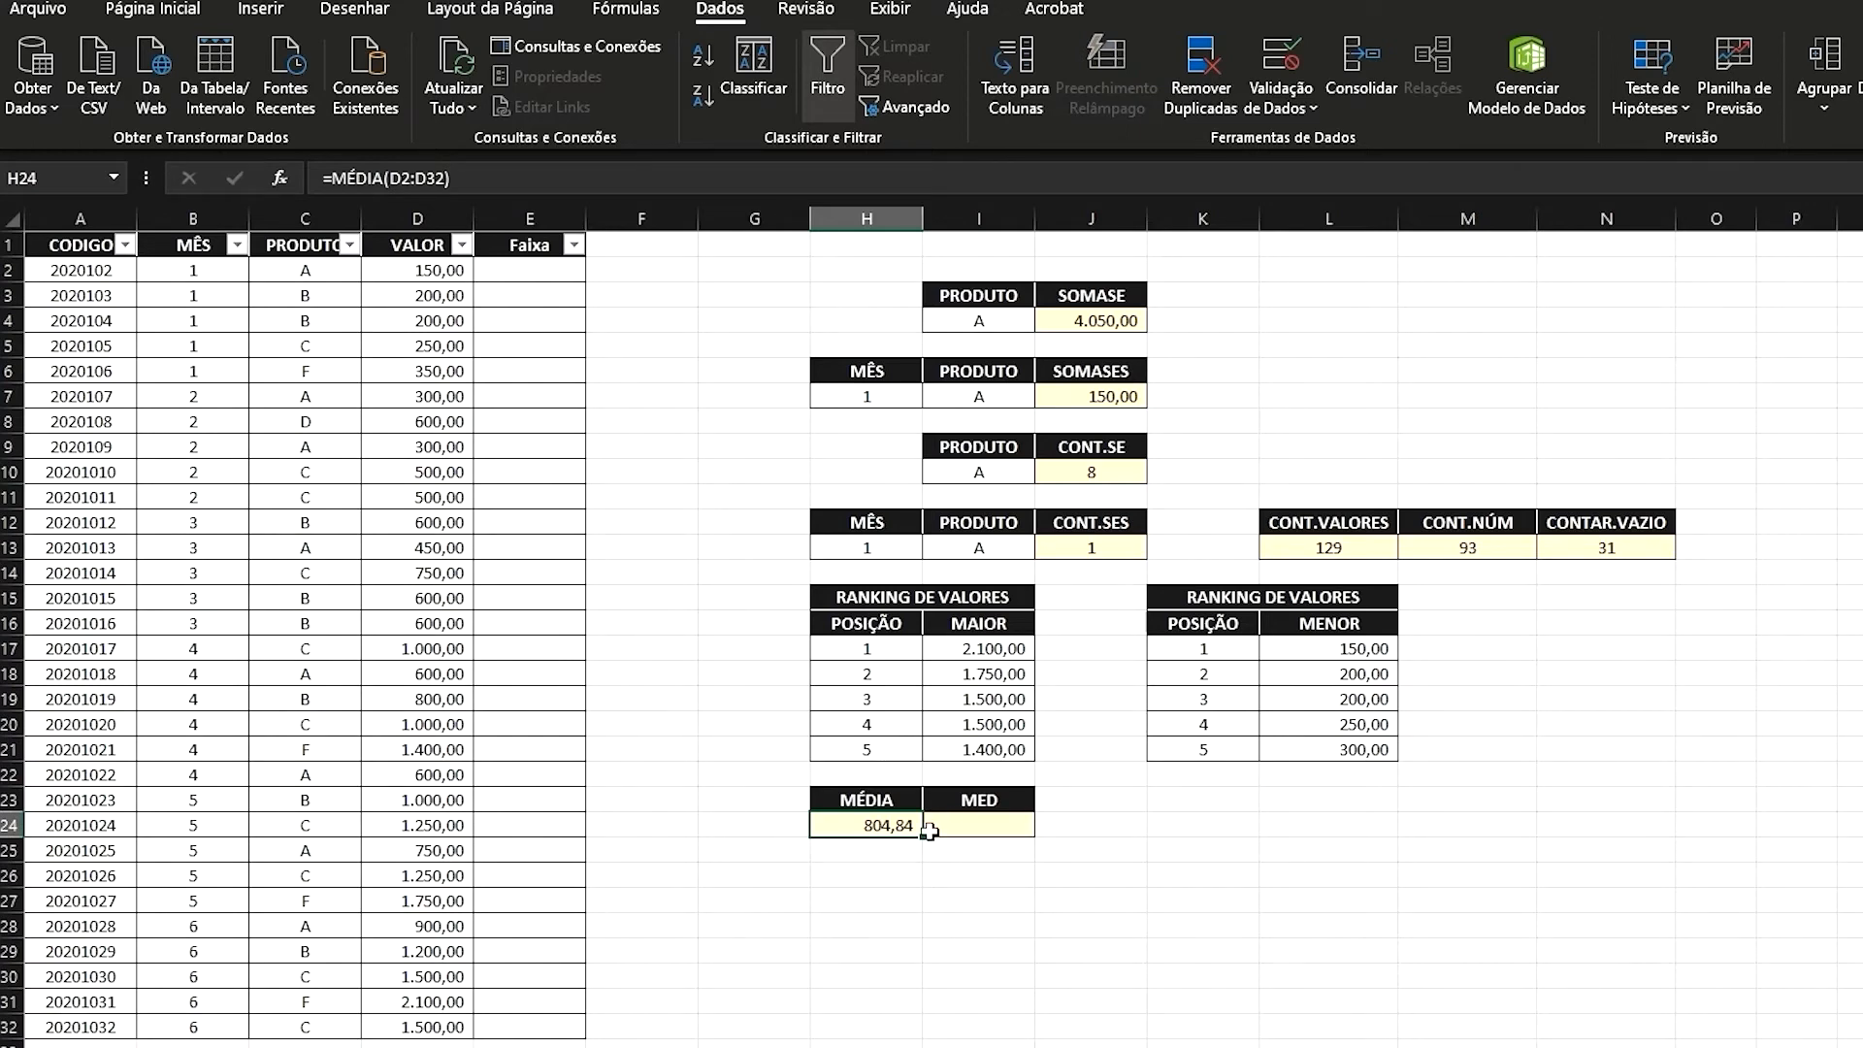
- Enter =MED(D2:D32) in I24 for a median of 600,00, checked against D16
{"action": "left_click", "coordinate": [982, 828]}
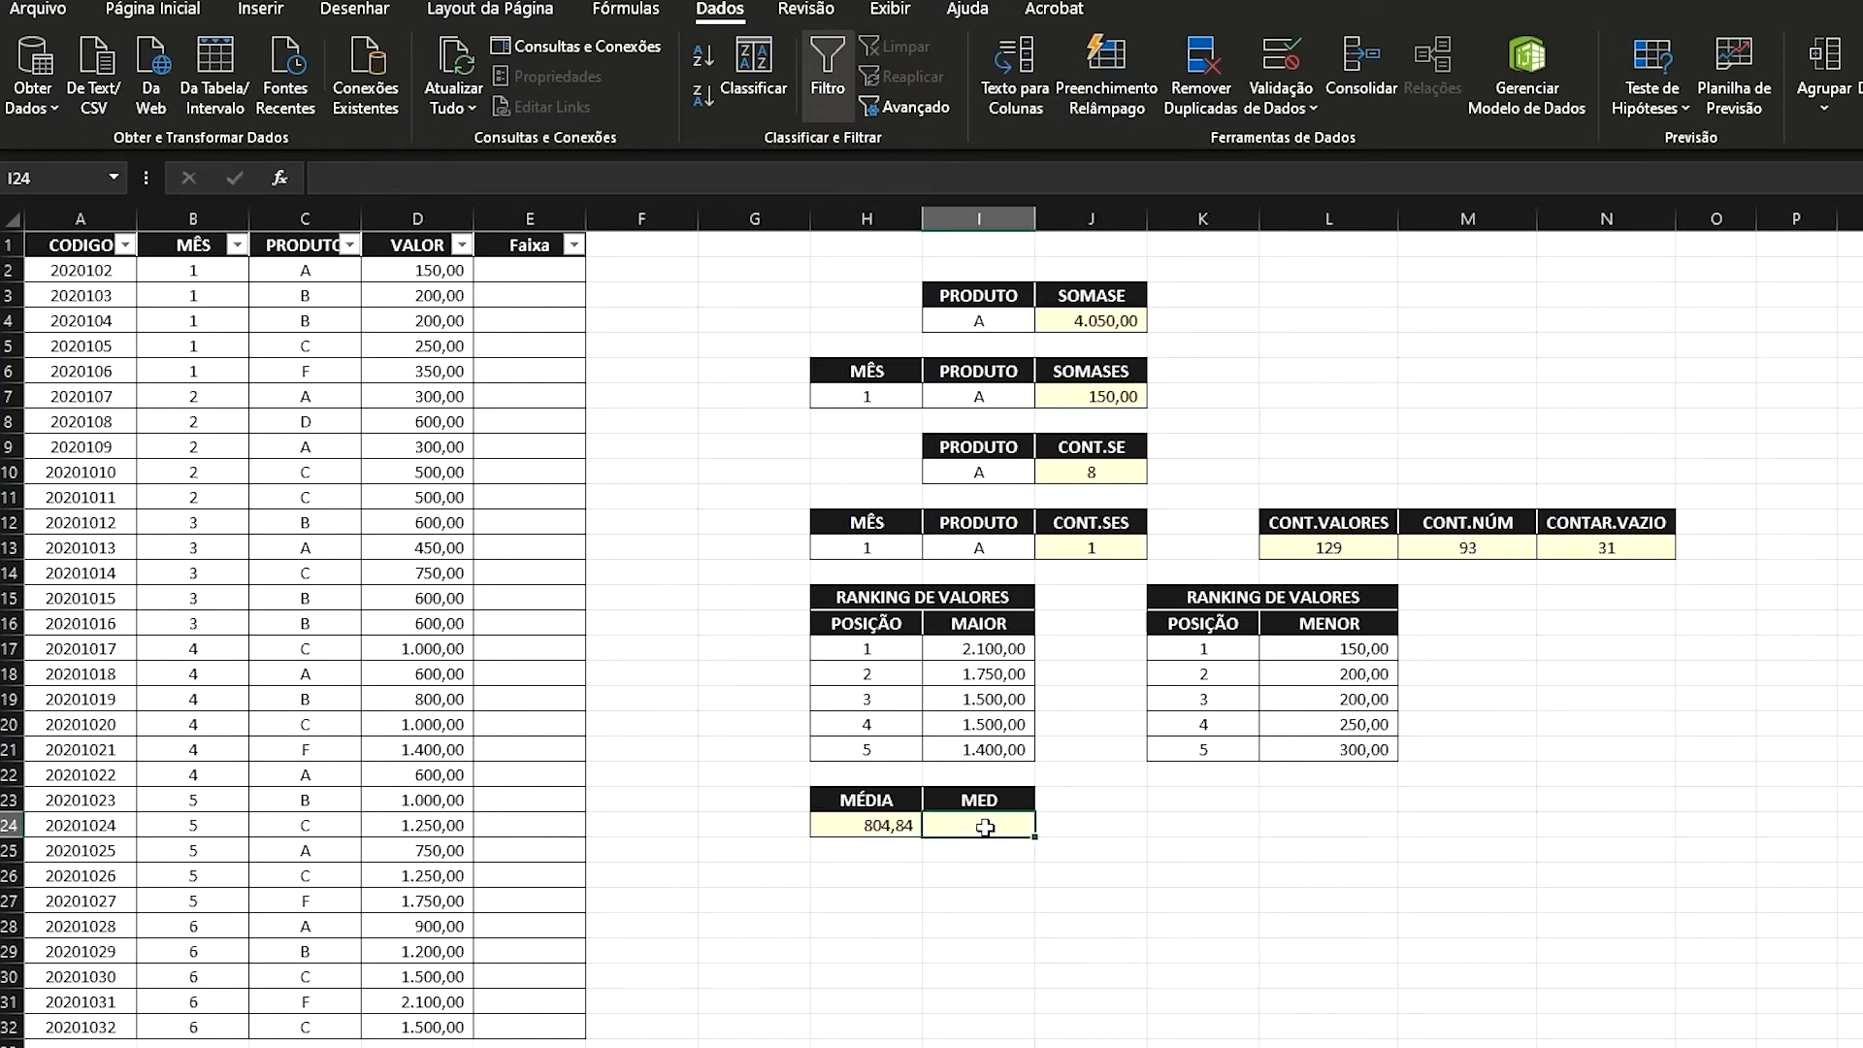
{"action": "type", "text": "=med"}
{"action": "key", "text": "Tab"}
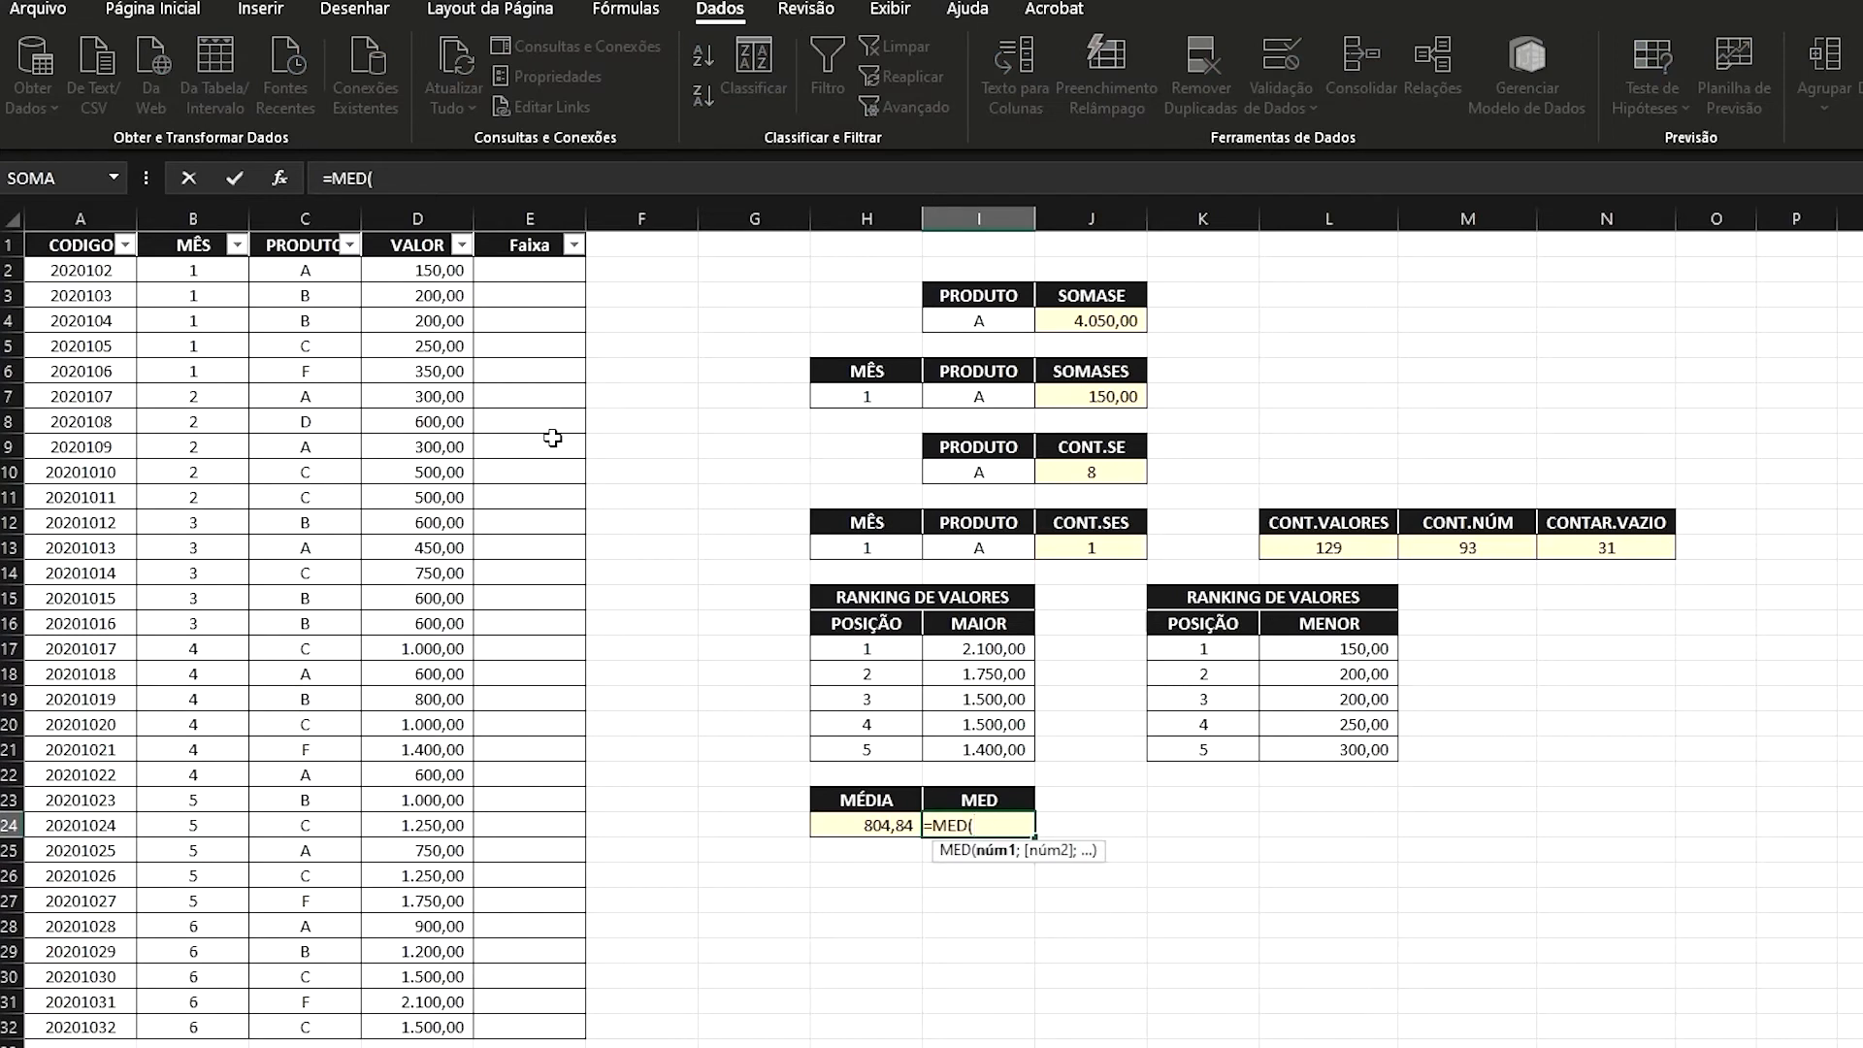
{"action": "left_click_drag", "start_coordinate": [470, 279], "coordinate": [450, 1028]}
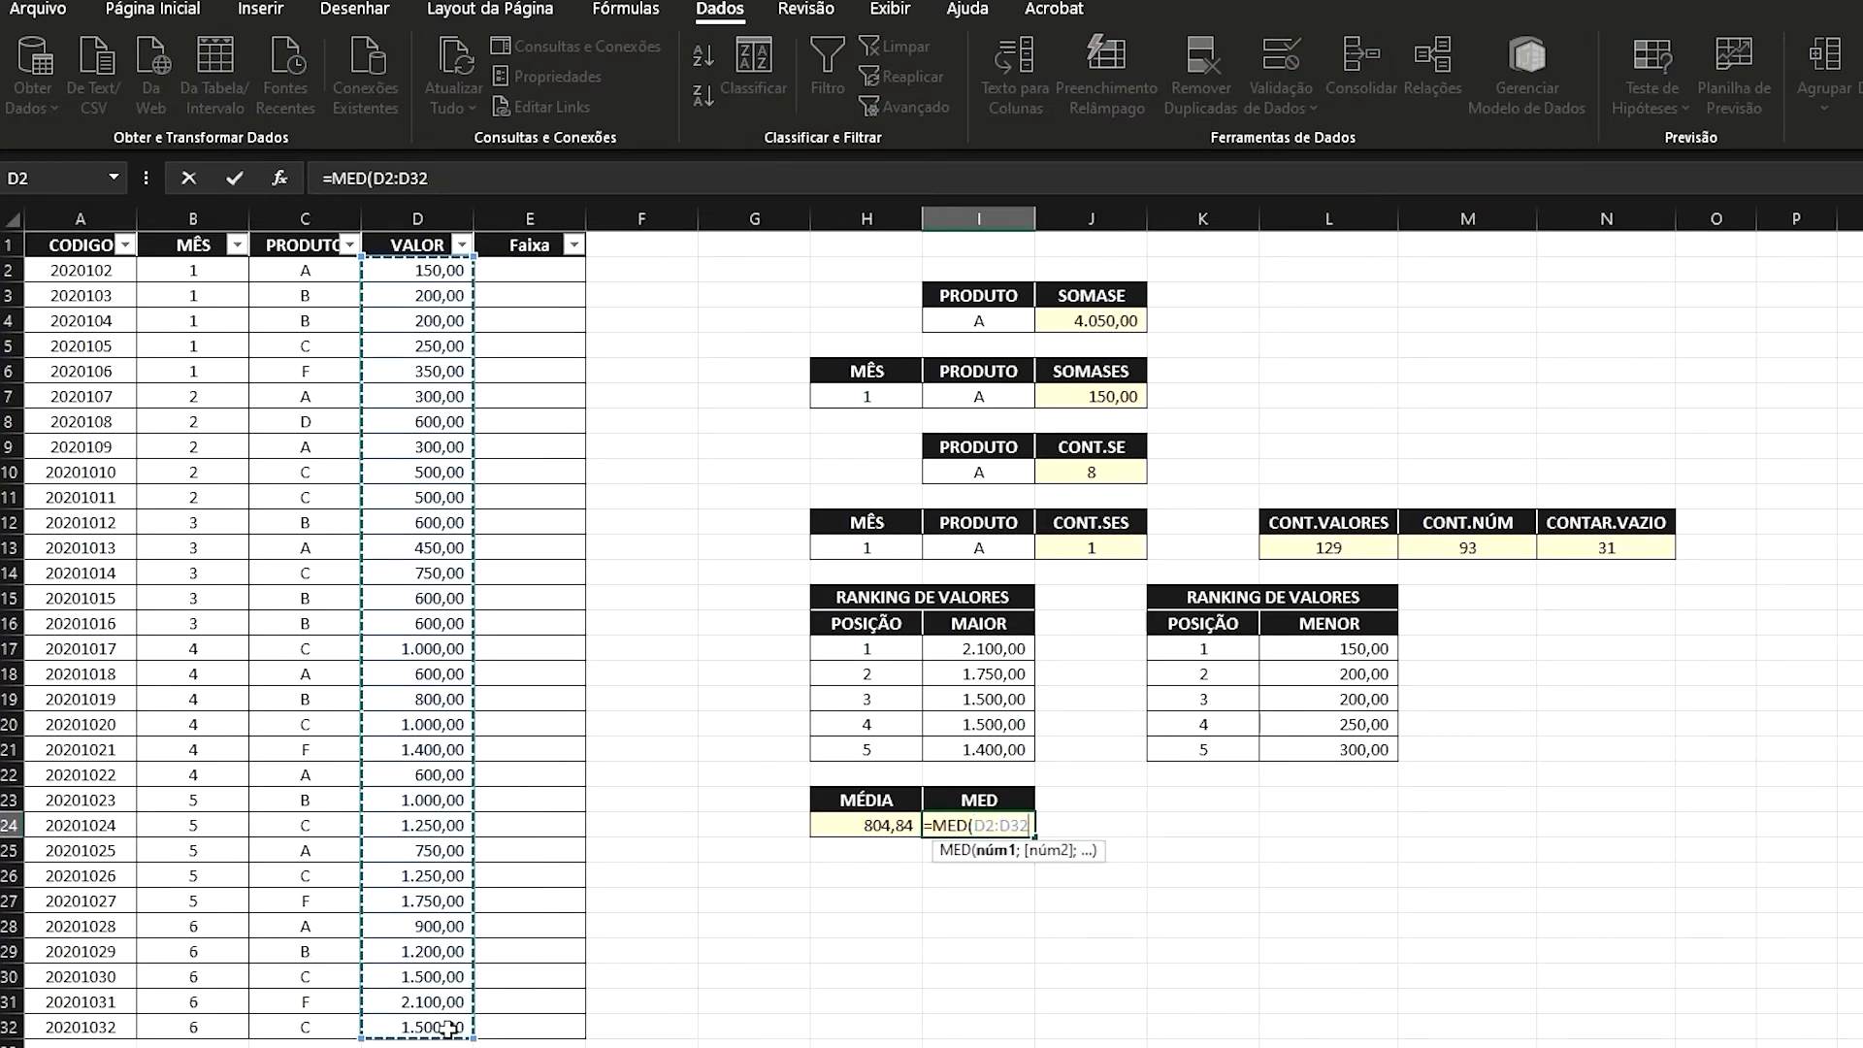
{"action": "key", "text": "Return"}
{"action": "left_click", "coordinate": [1012, 827]}
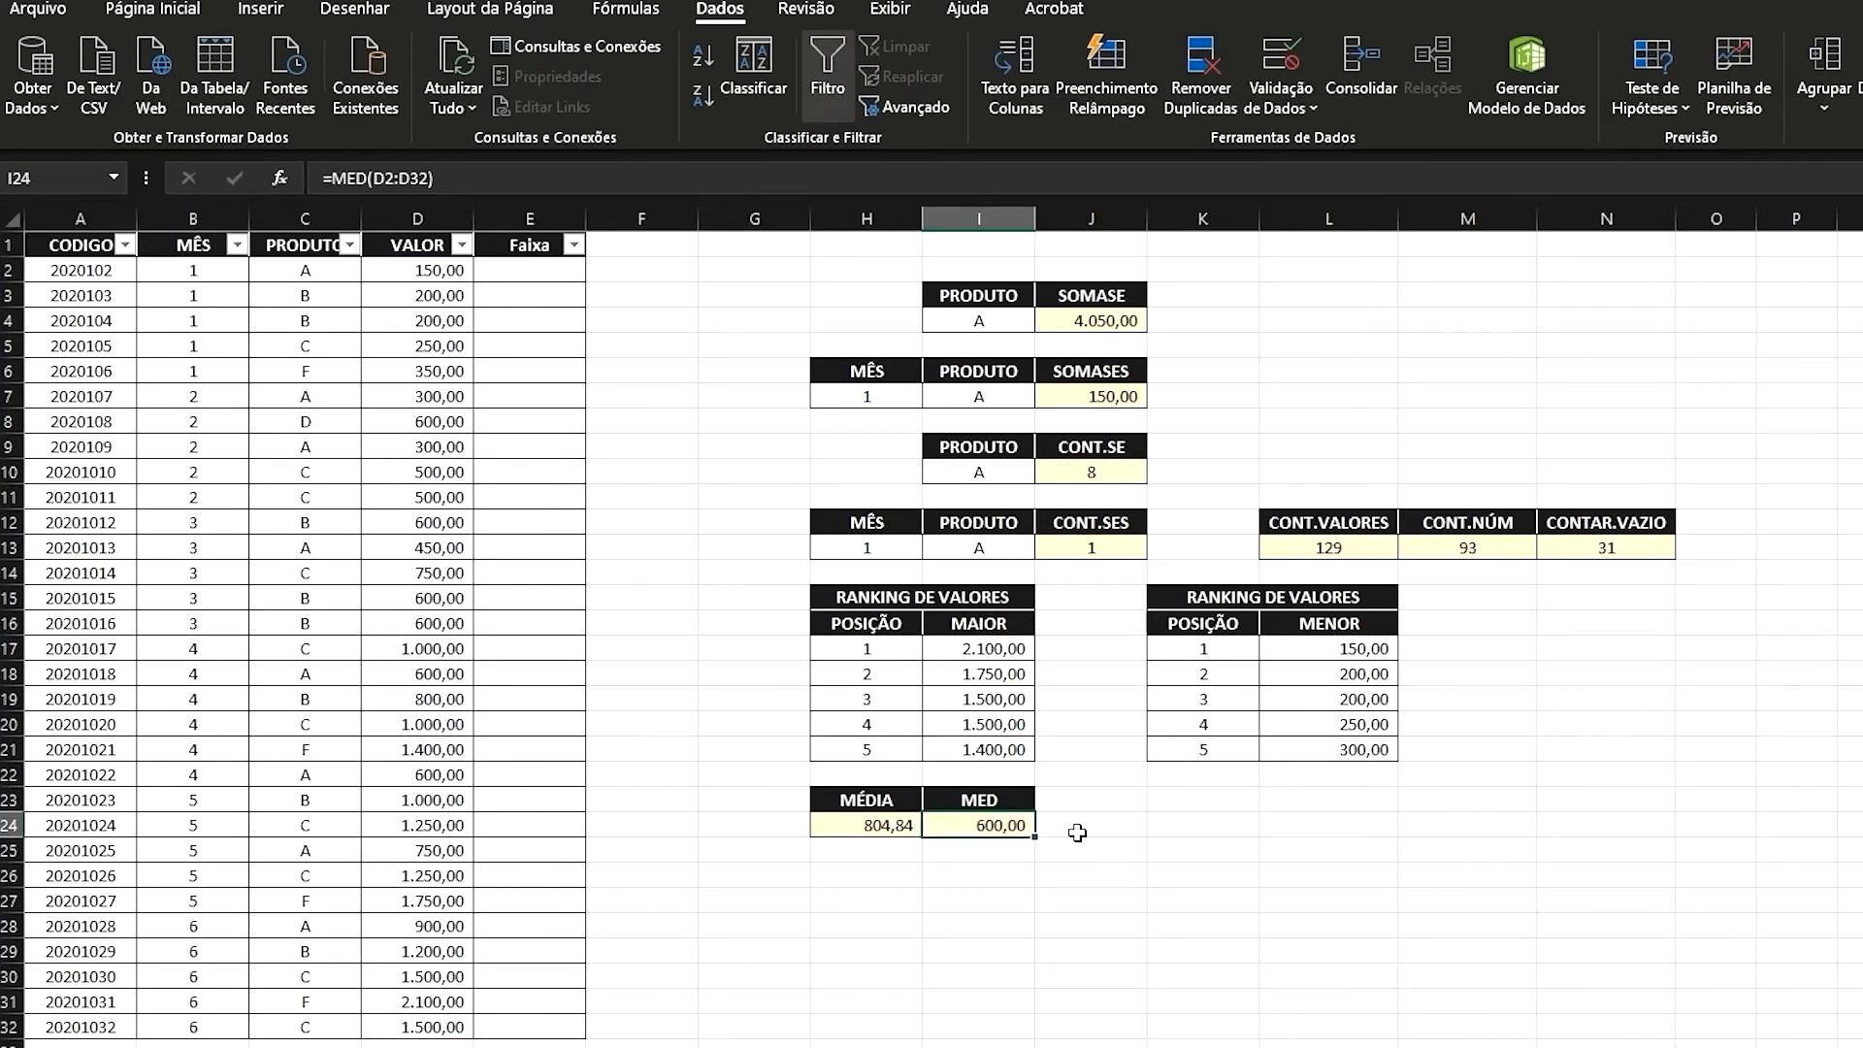
{"action": "left_click", "coordinate": [460, 622]}
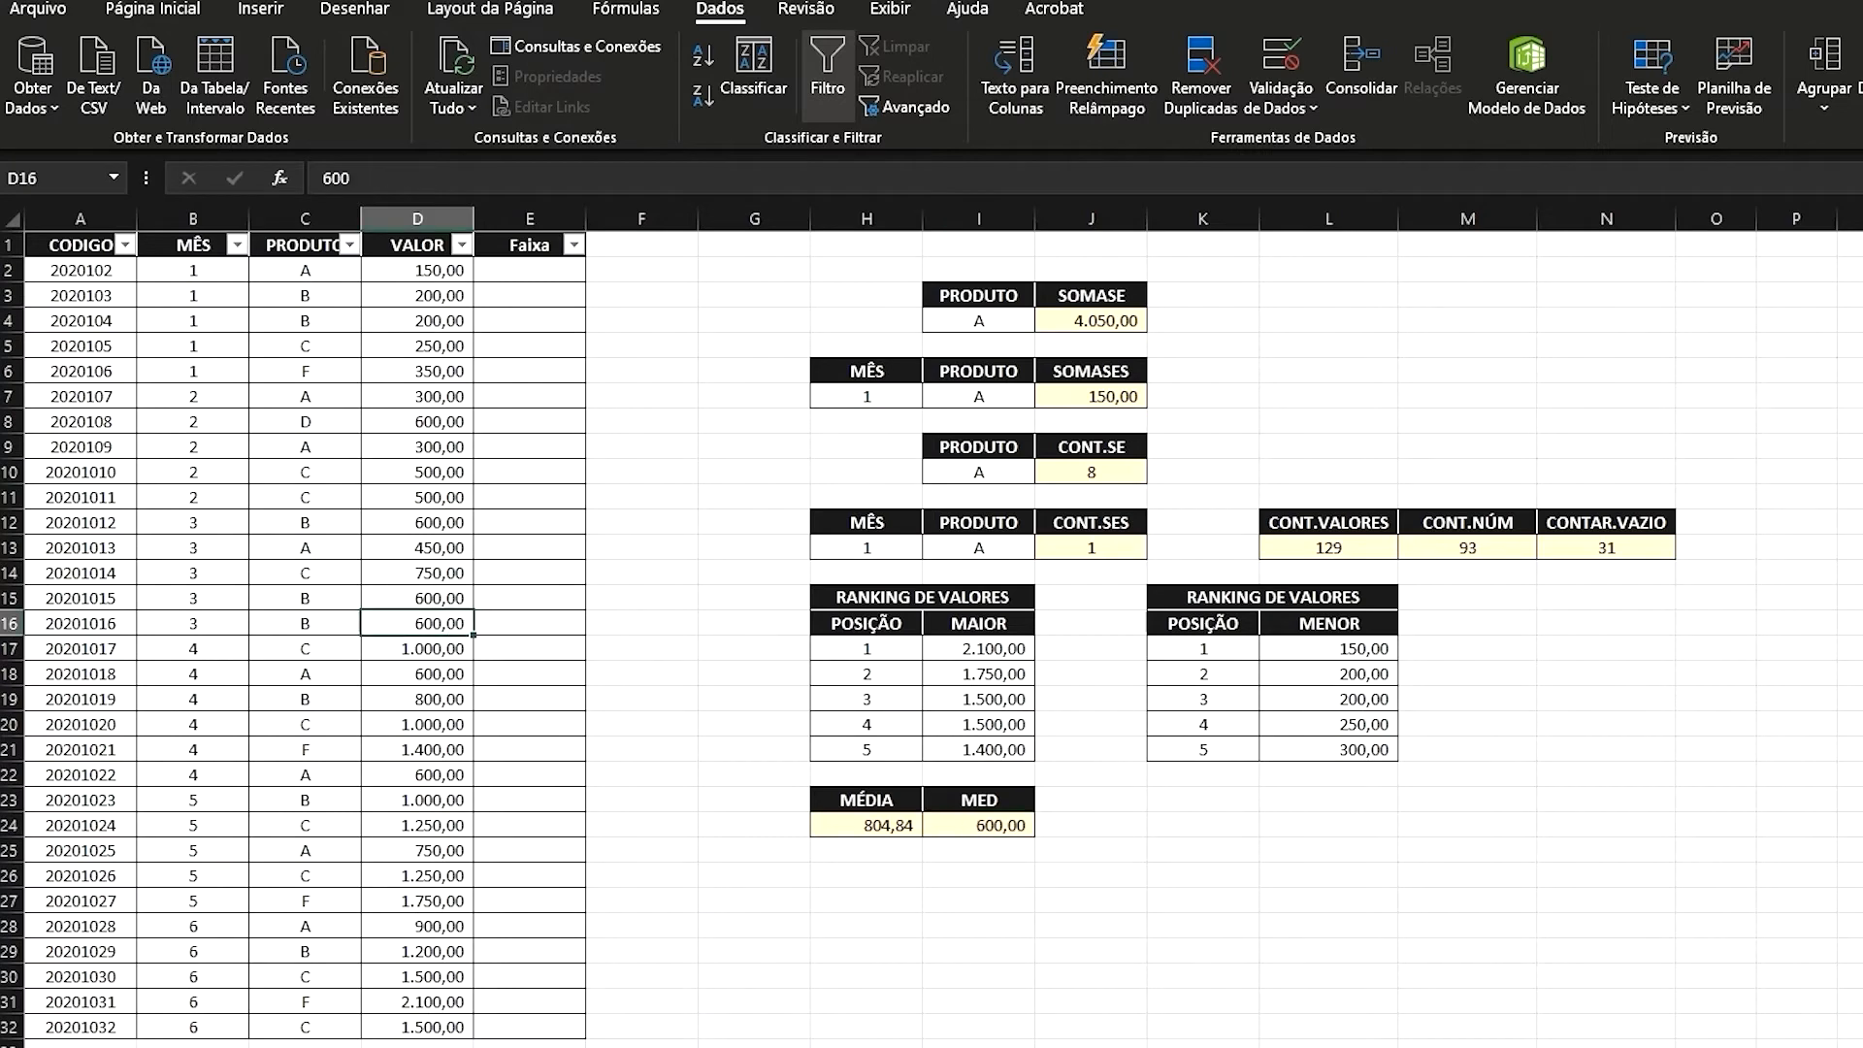
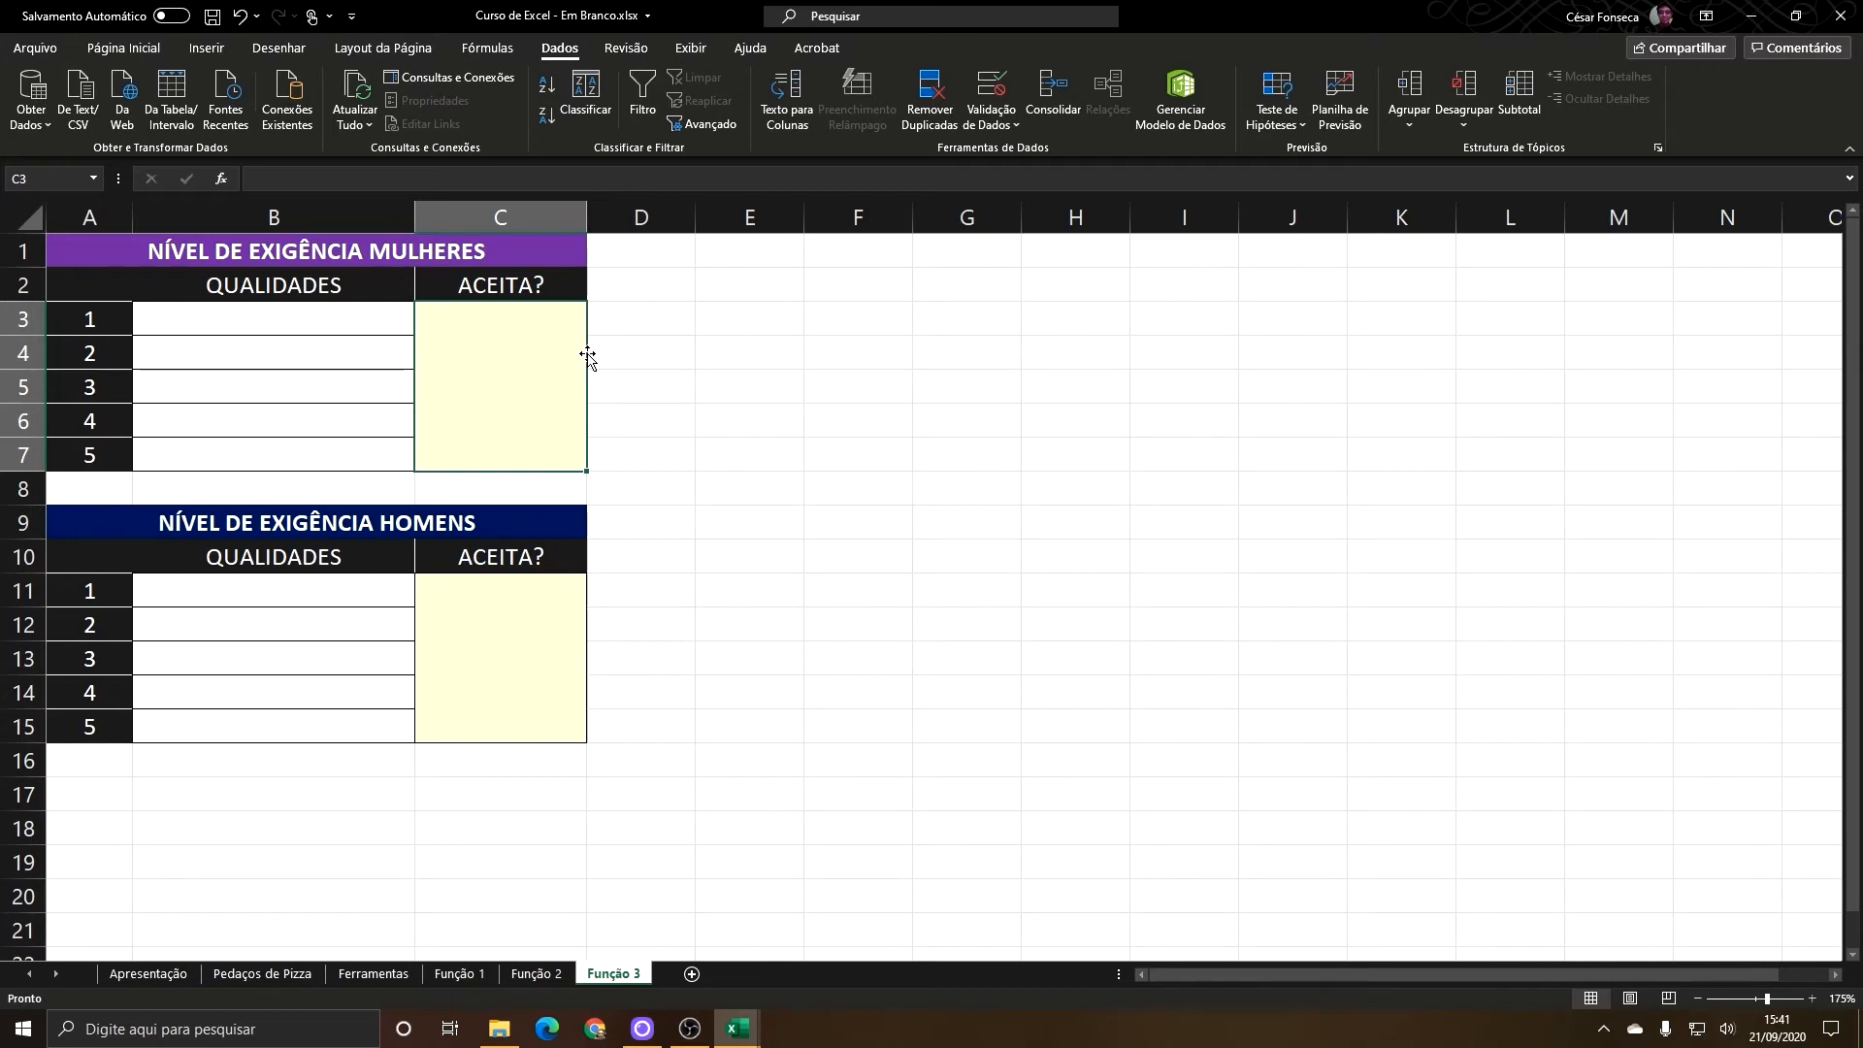
- In merged C3, start =SE(E(B3="Engraçado"; as the first acceptance condition
{"action": "type", "text": "=se"}
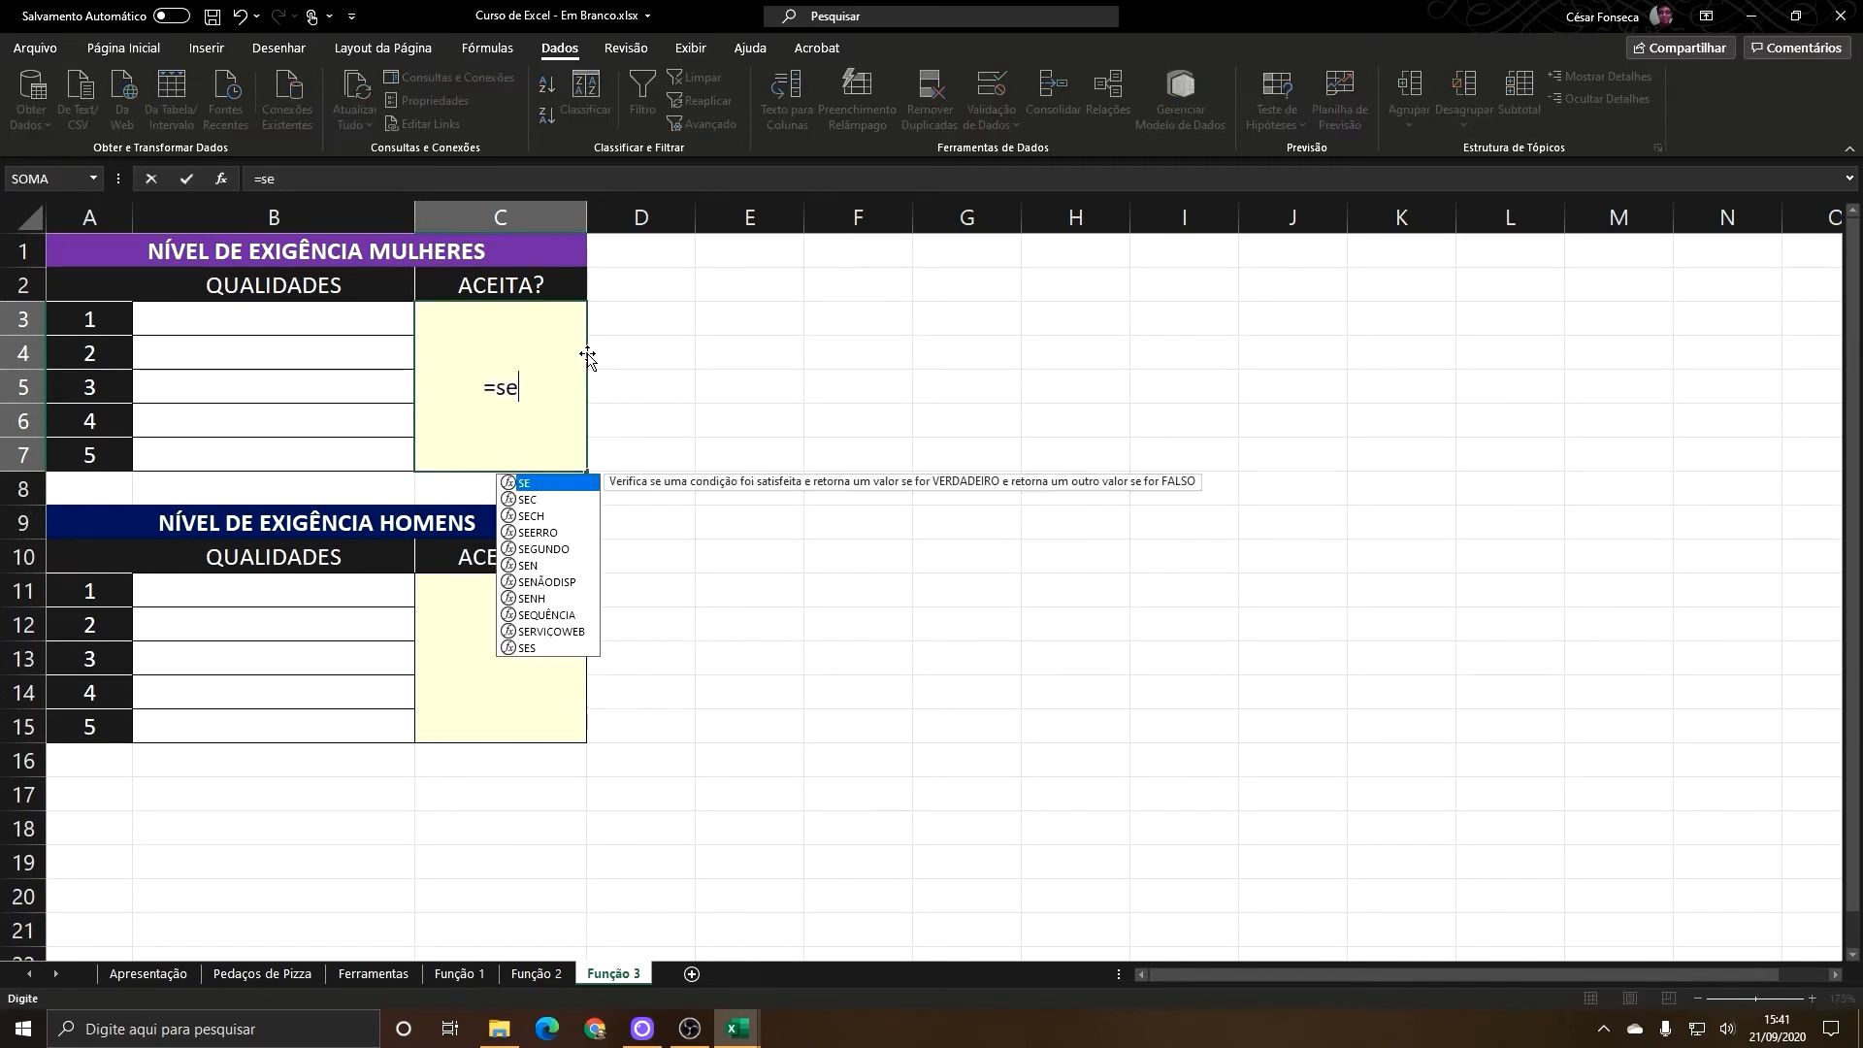
{"action": "key", "text": "Tab"}
{"action": "type", "text": "e"}
{"action": "key", "text": "Tab"}
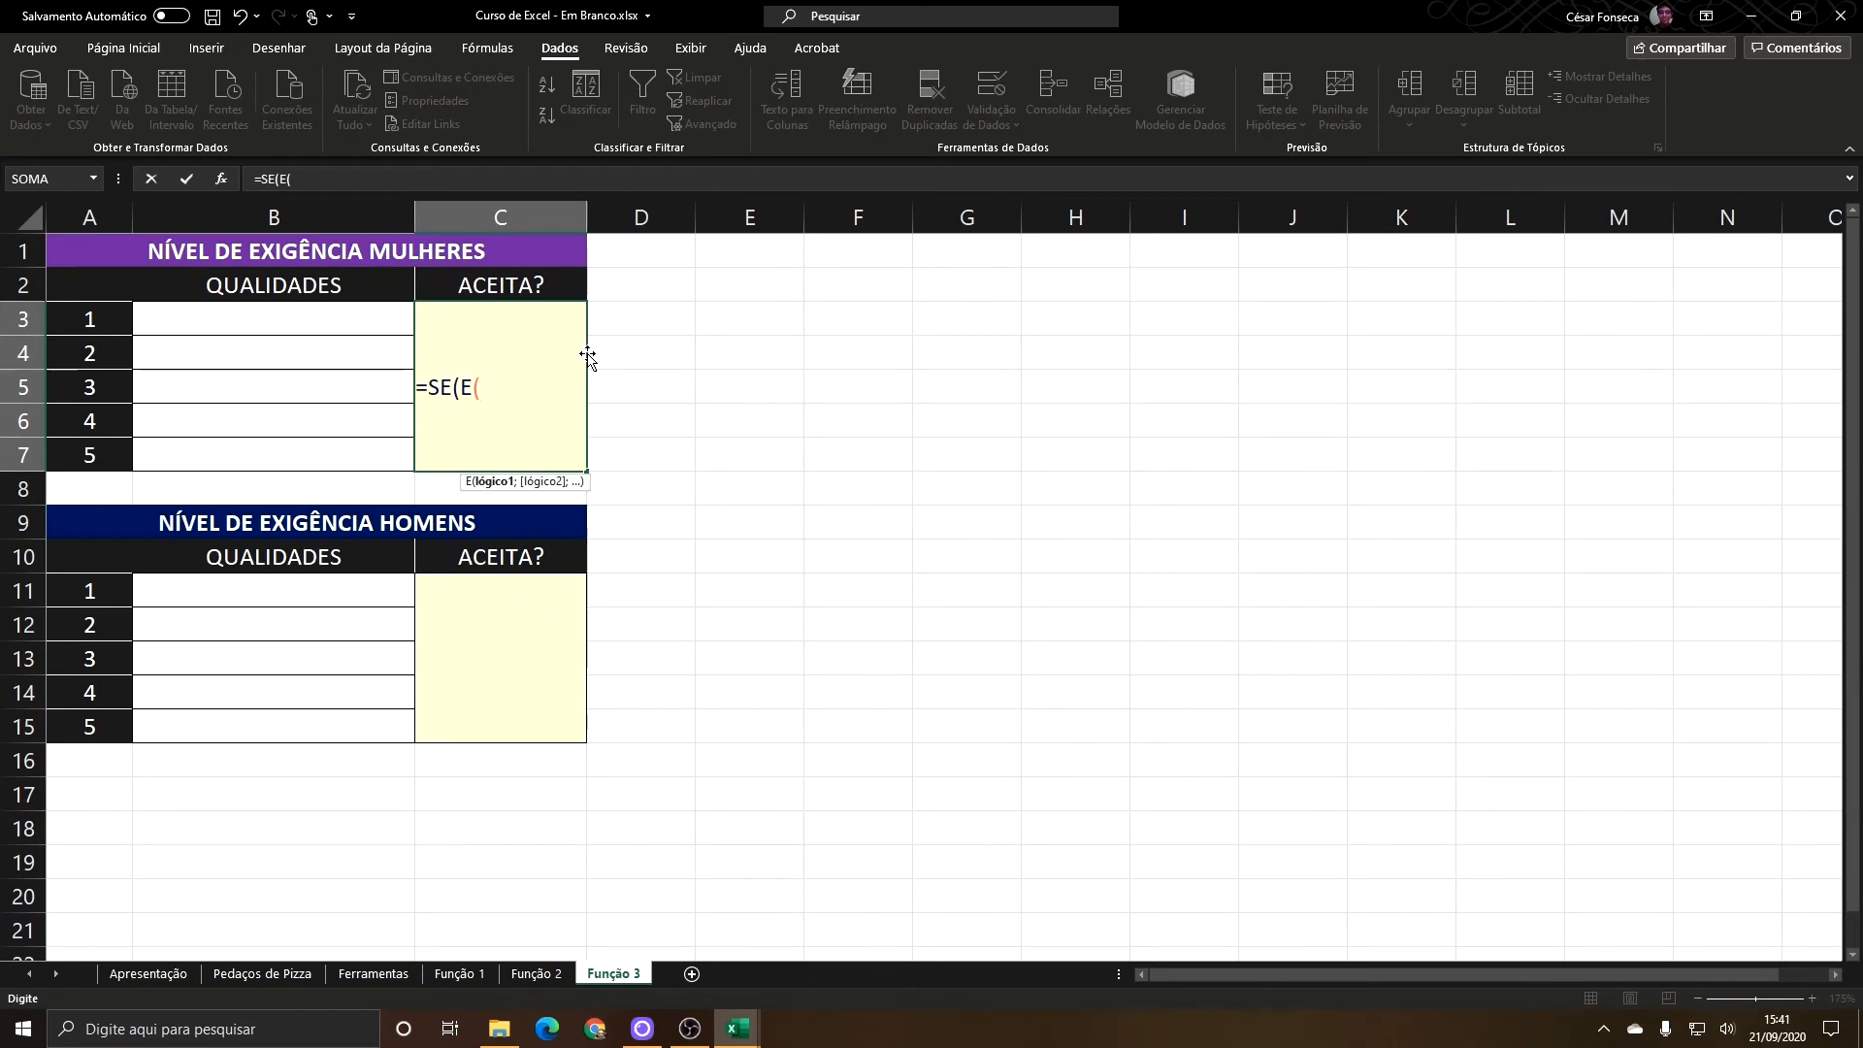
{"action": "left_click", "coordinate": [351, 315]}
{"action": "type", "text": "=\"Engraçado\""}
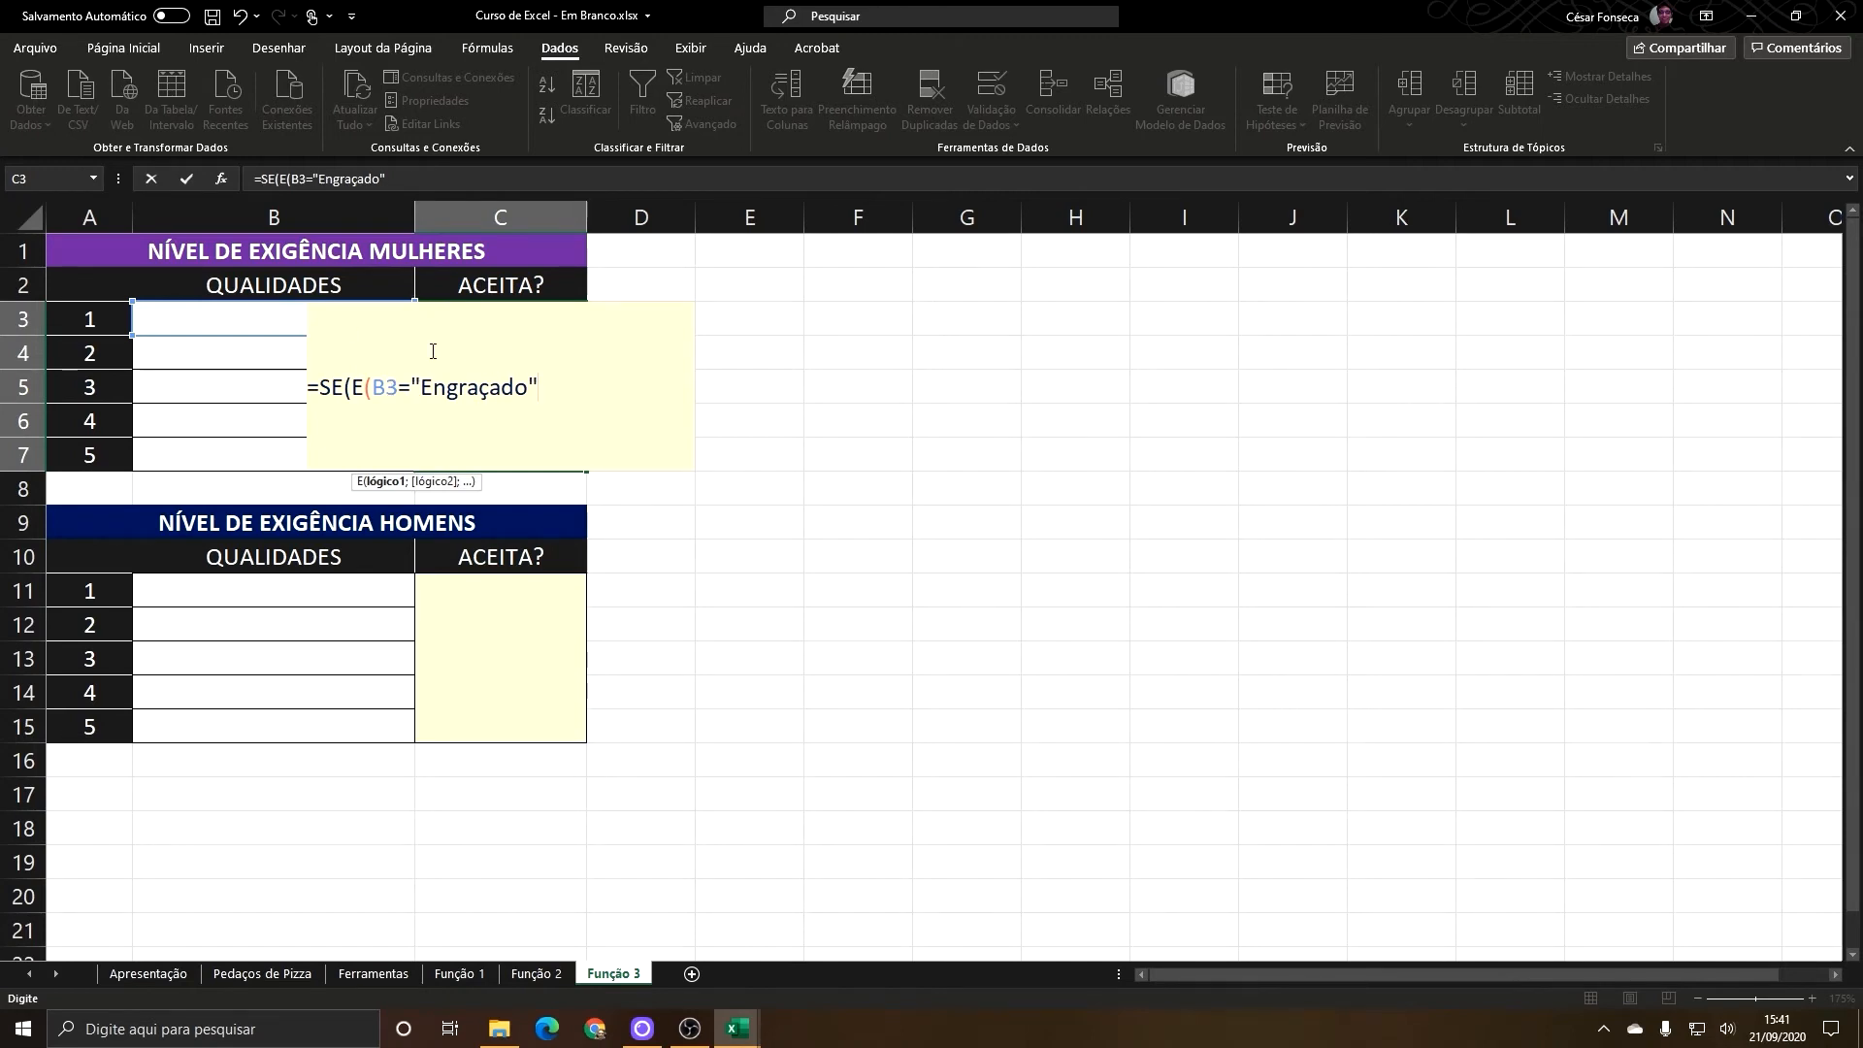
{"action": "left_click", "coordinate": [531, 408]}
{"action": "type", "text": ";"}
- Add conditions B4="Fiel", B5="Carro melhor que o dela", B6="Bonito", B7="Bem Sucedido" with results "Aceito me casar"/"Nem enche"
{"action": "left_click", "coordinate": [189, 364]}
{"action": "type", "text": "=\"Fiel\";"}
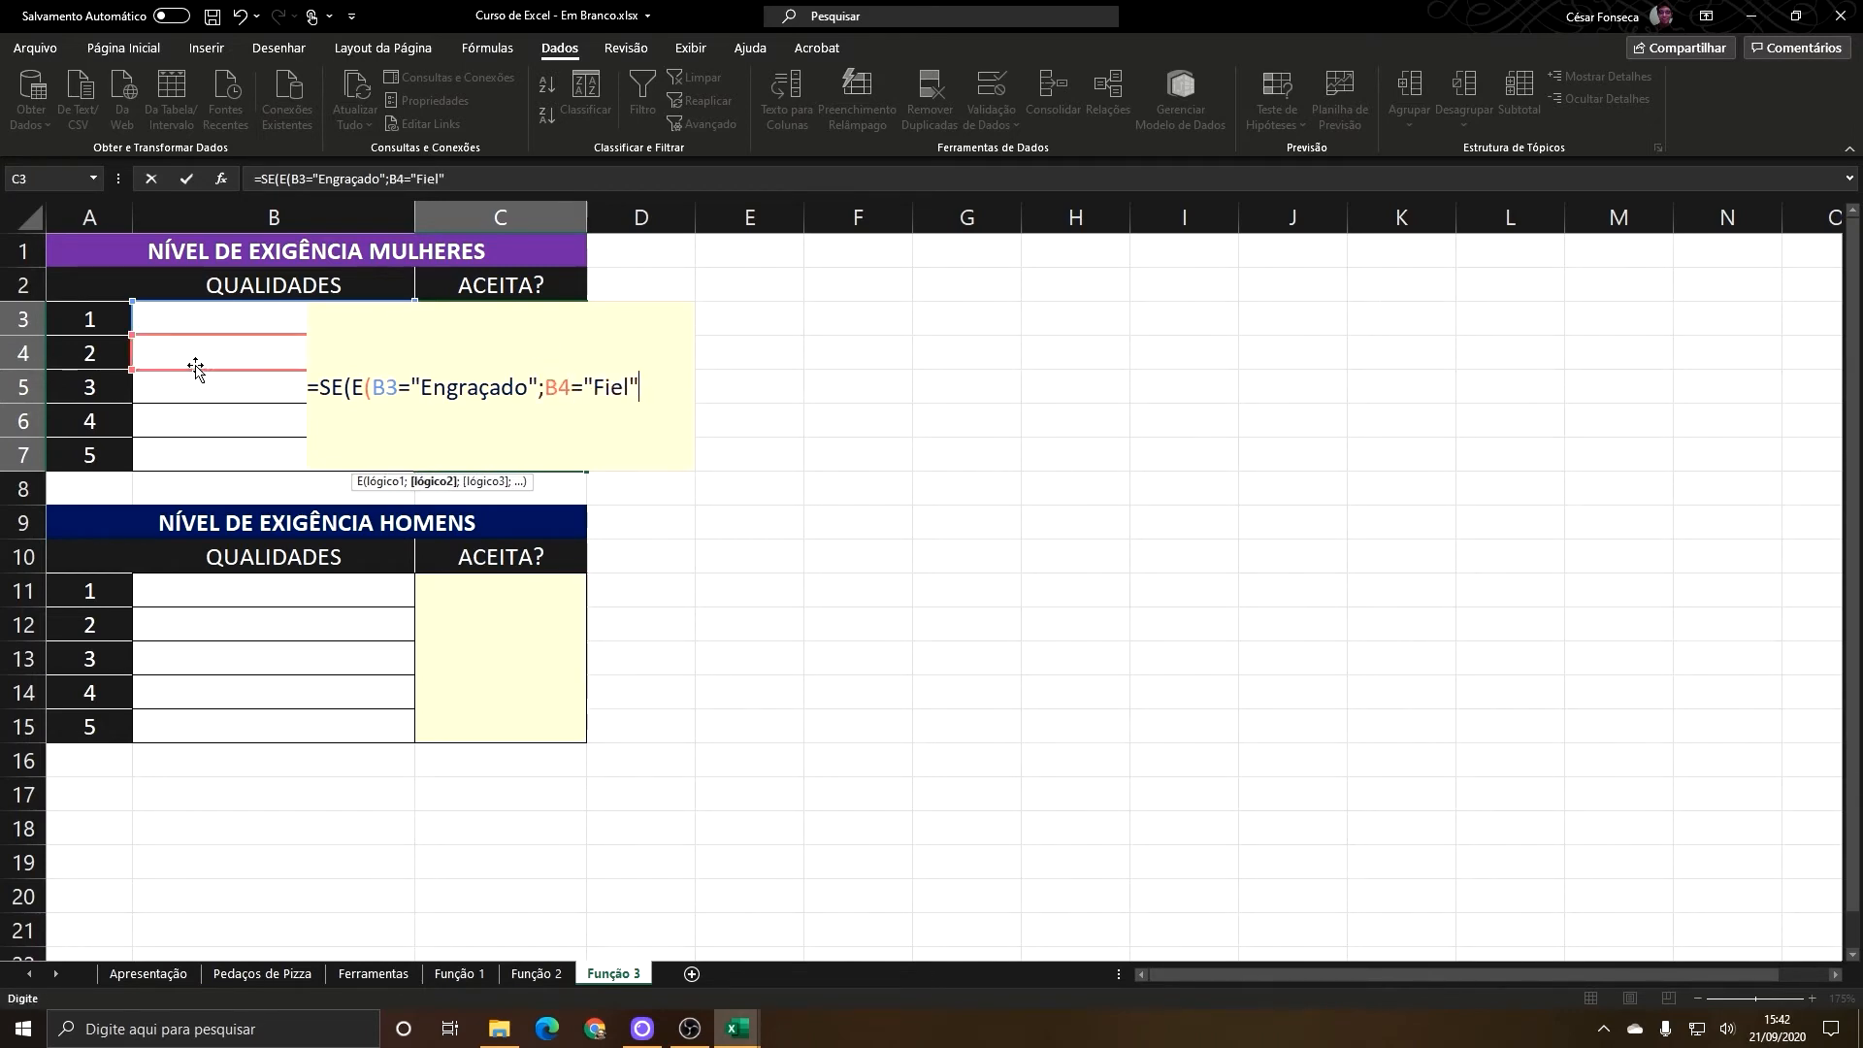
{"action": "left_click", "coordinate": [207, 386]}
{"action": "type", "text": "="}
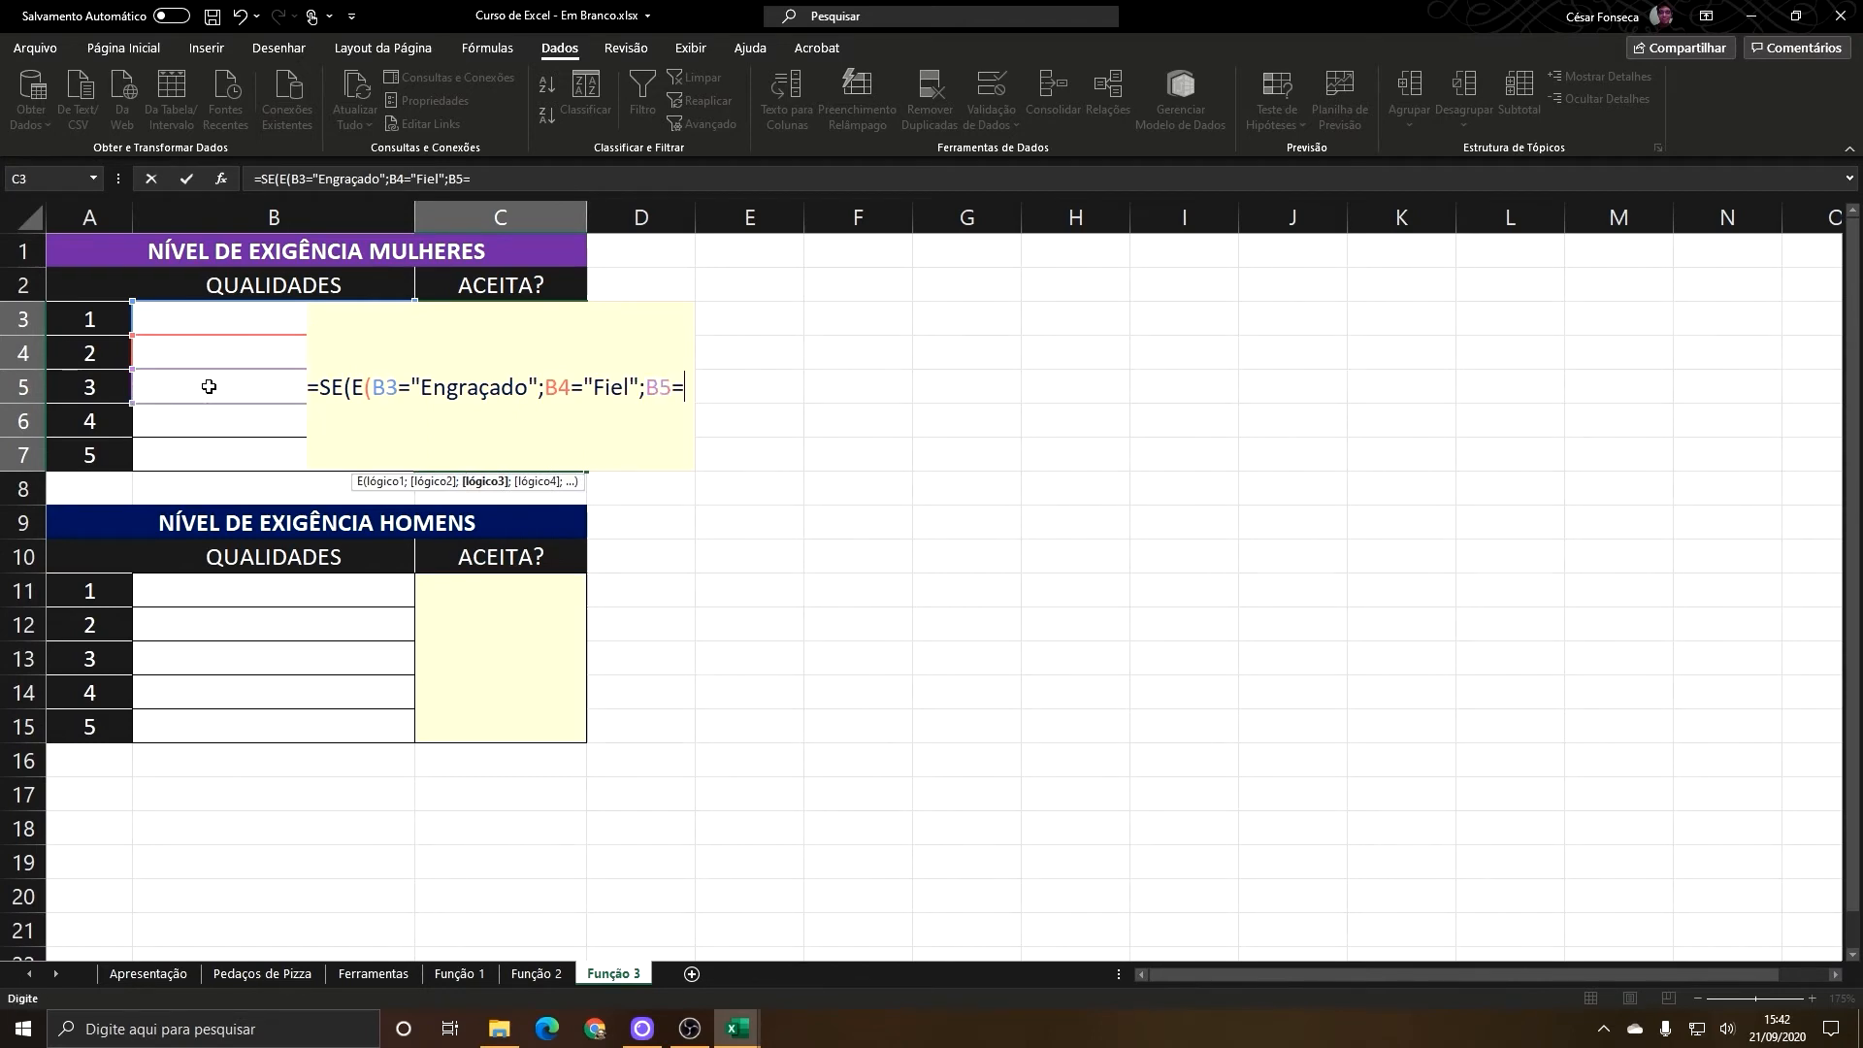
{"action": "type", "text": "\"Carro melhor que o dela\";"}
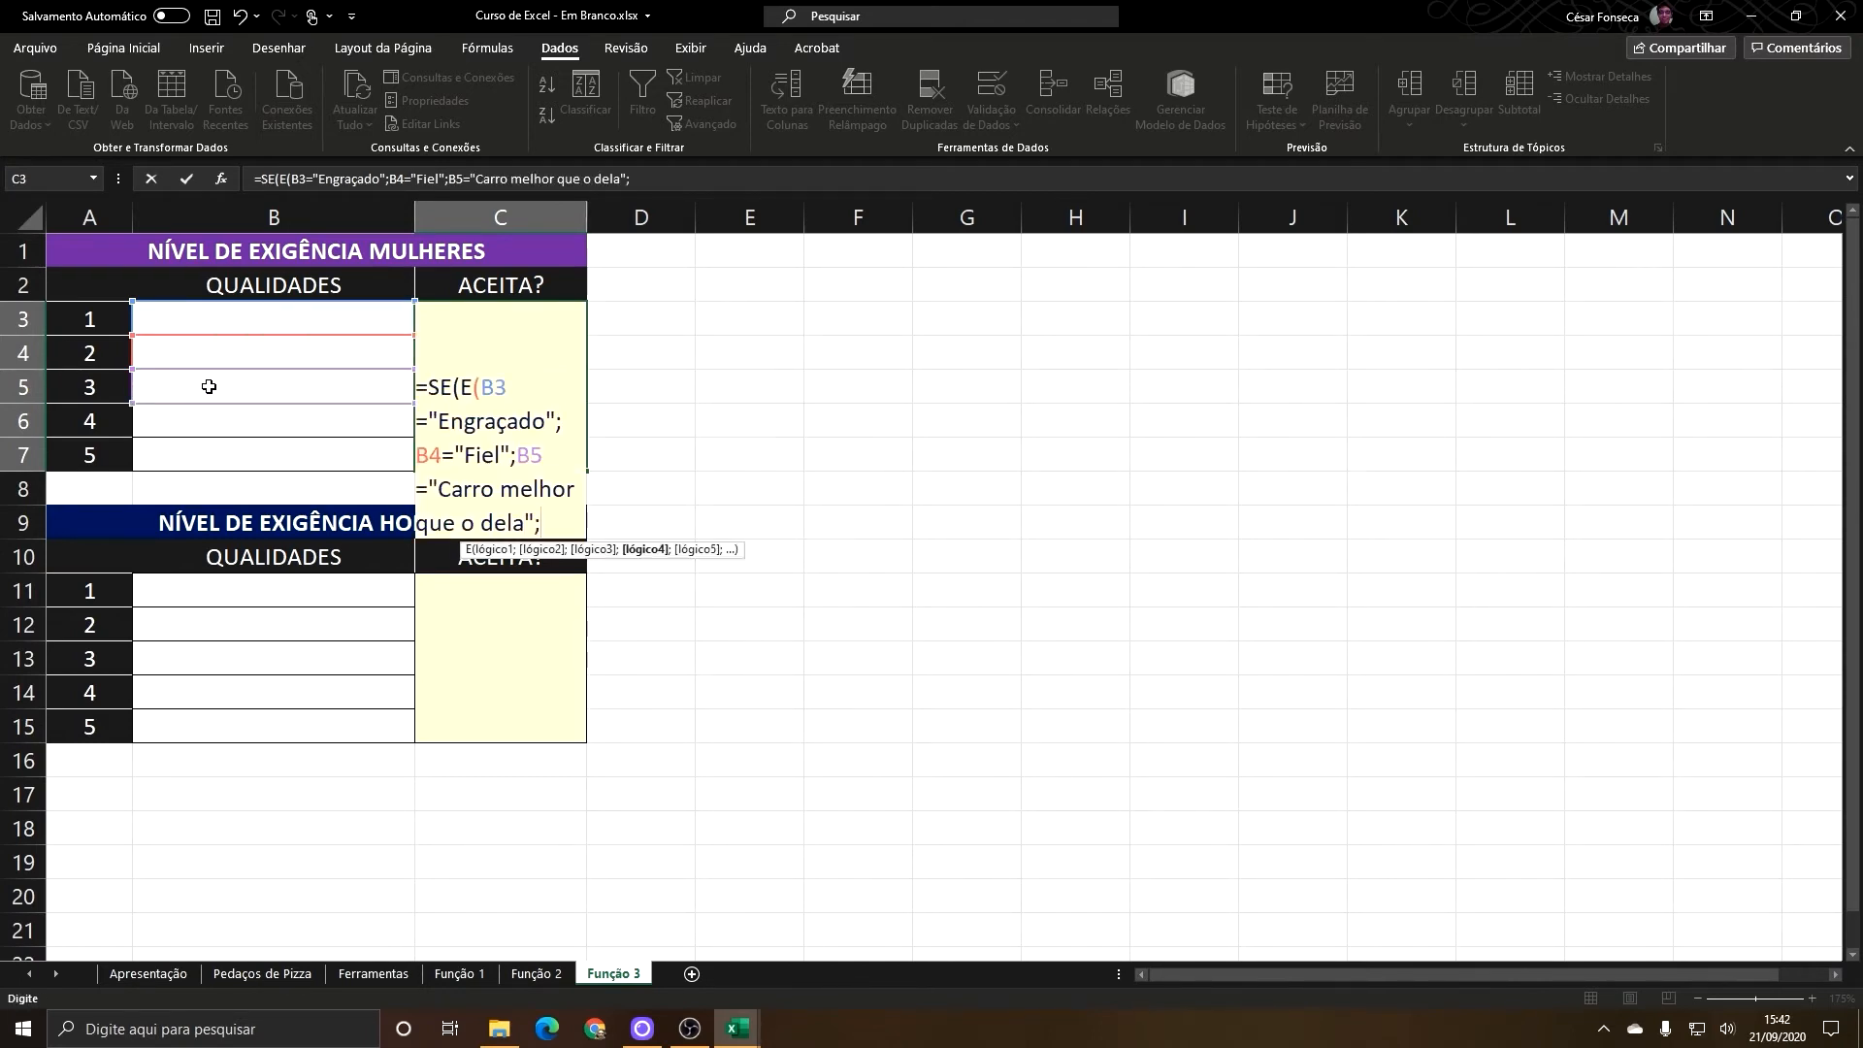
{"action": "left_click", "coordinate": [254, 416]}
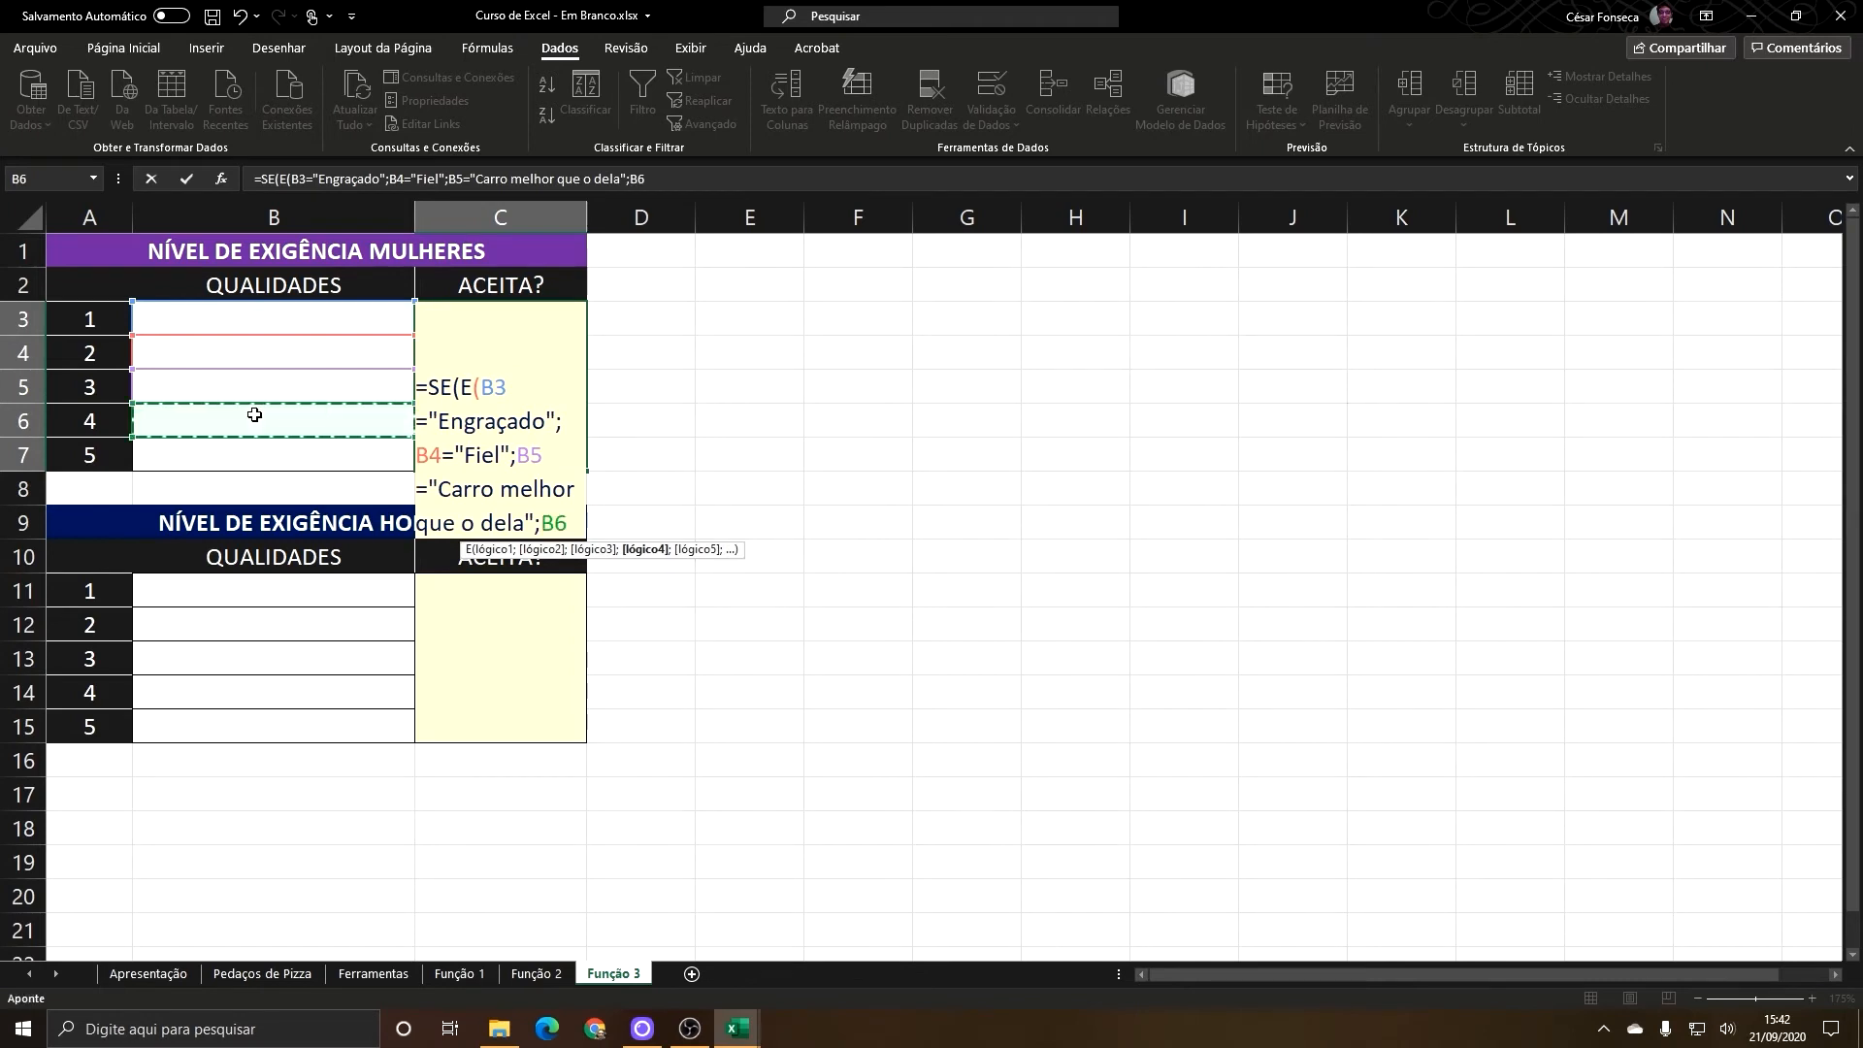
{"action": "type", "text": "="}
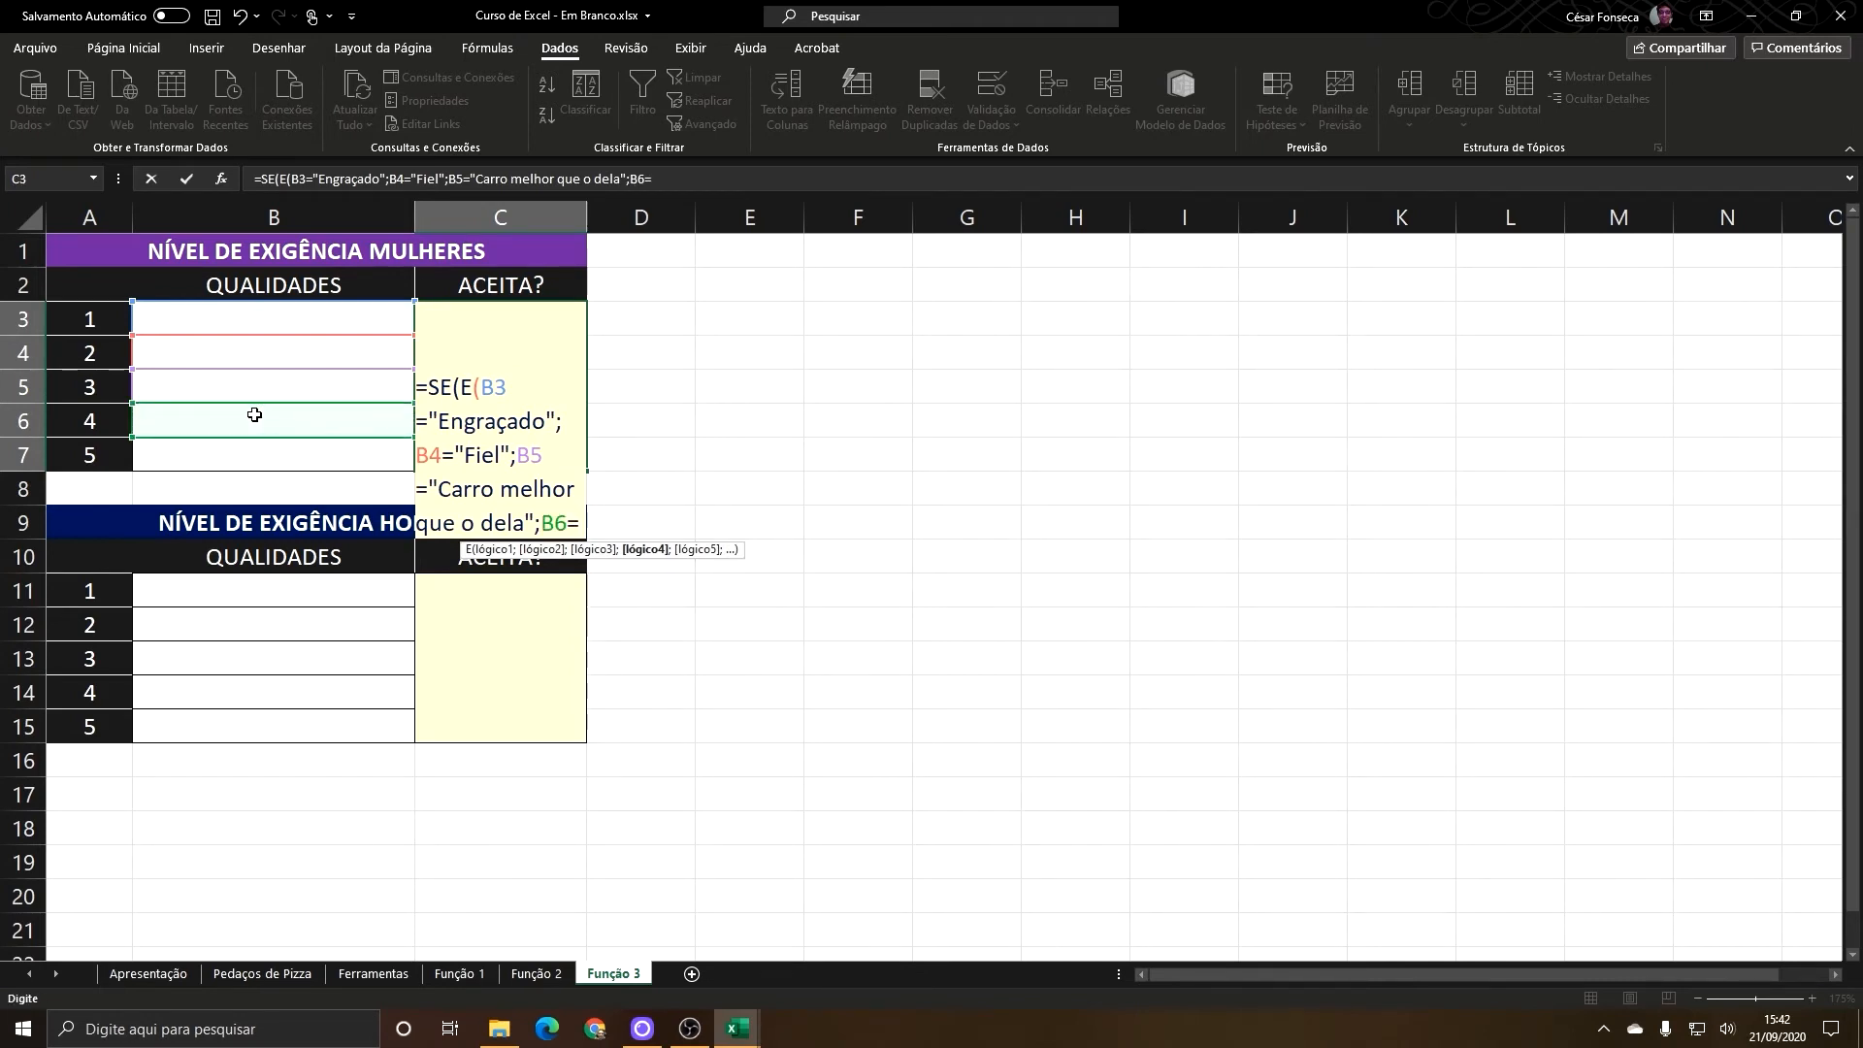
{"action": "type", "text": "\"Bonito\""}
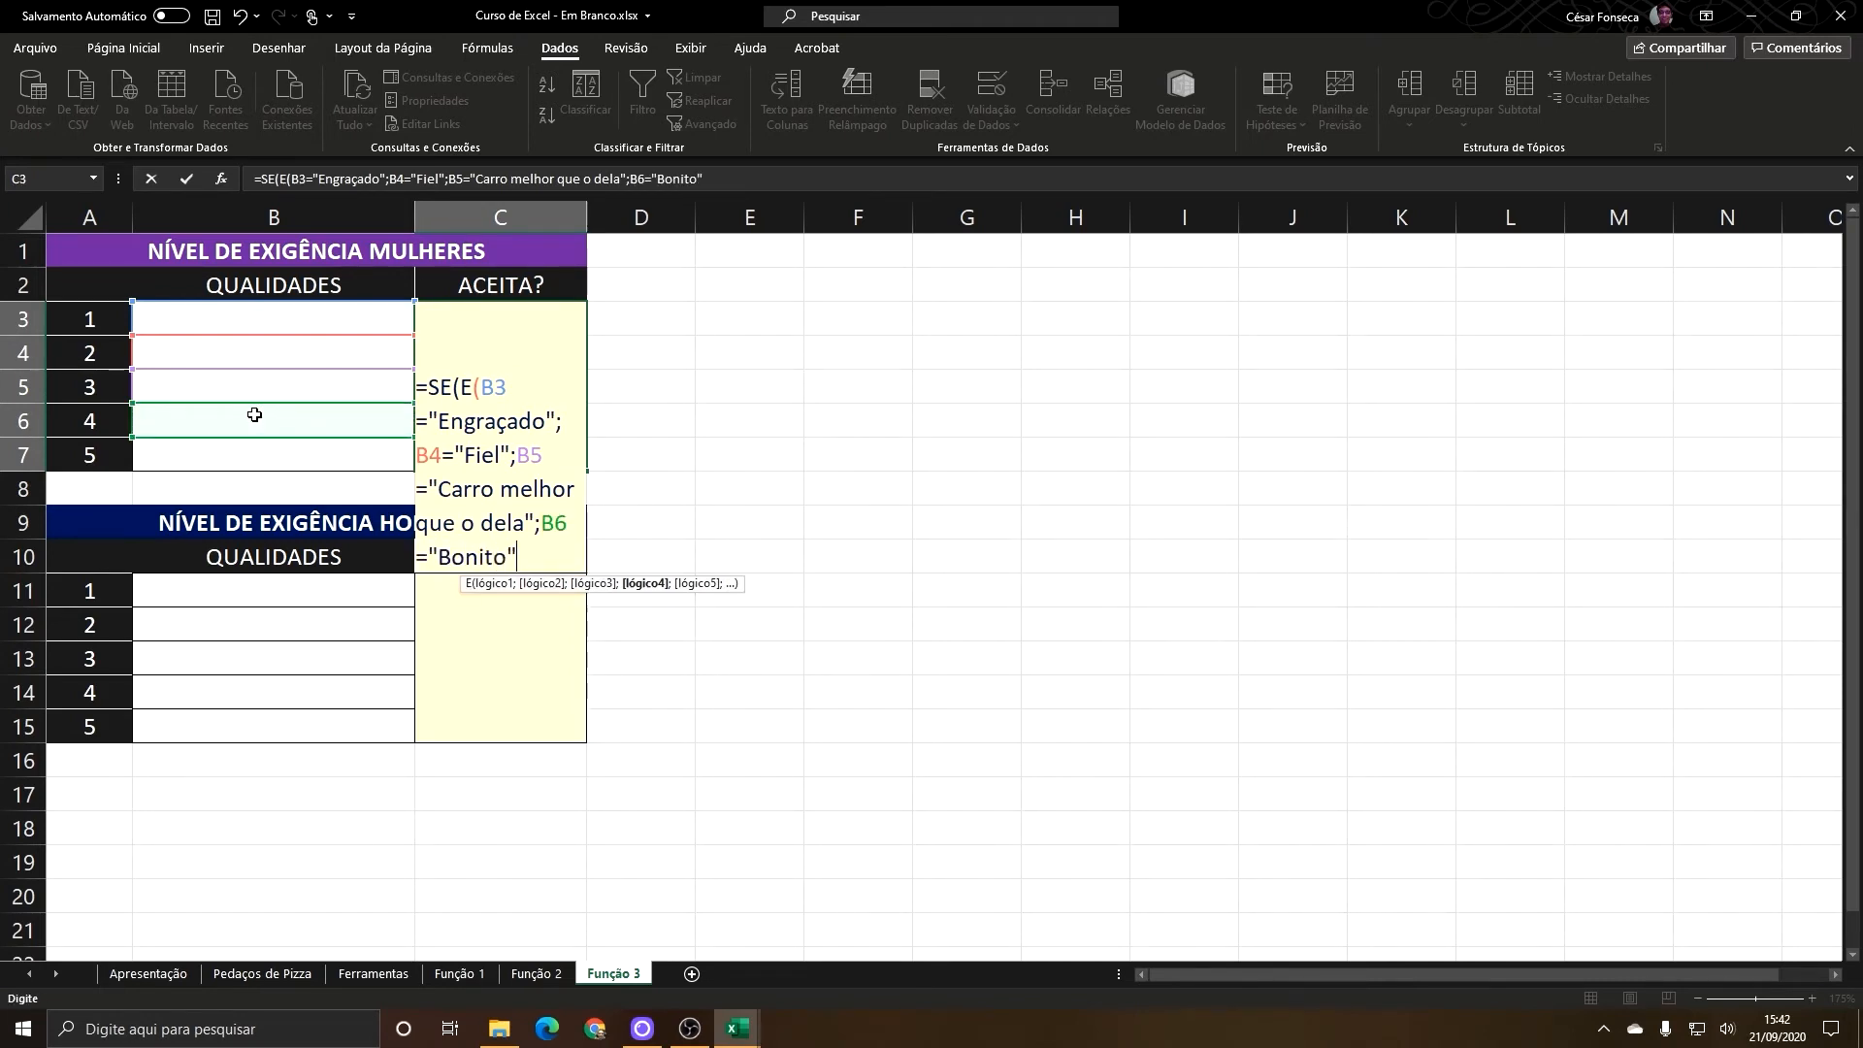
{"action": "type", "text": ";"}
{"action": "left_click", "coordinate": [284, 452]}
{"action": "type", "text": "=\""}
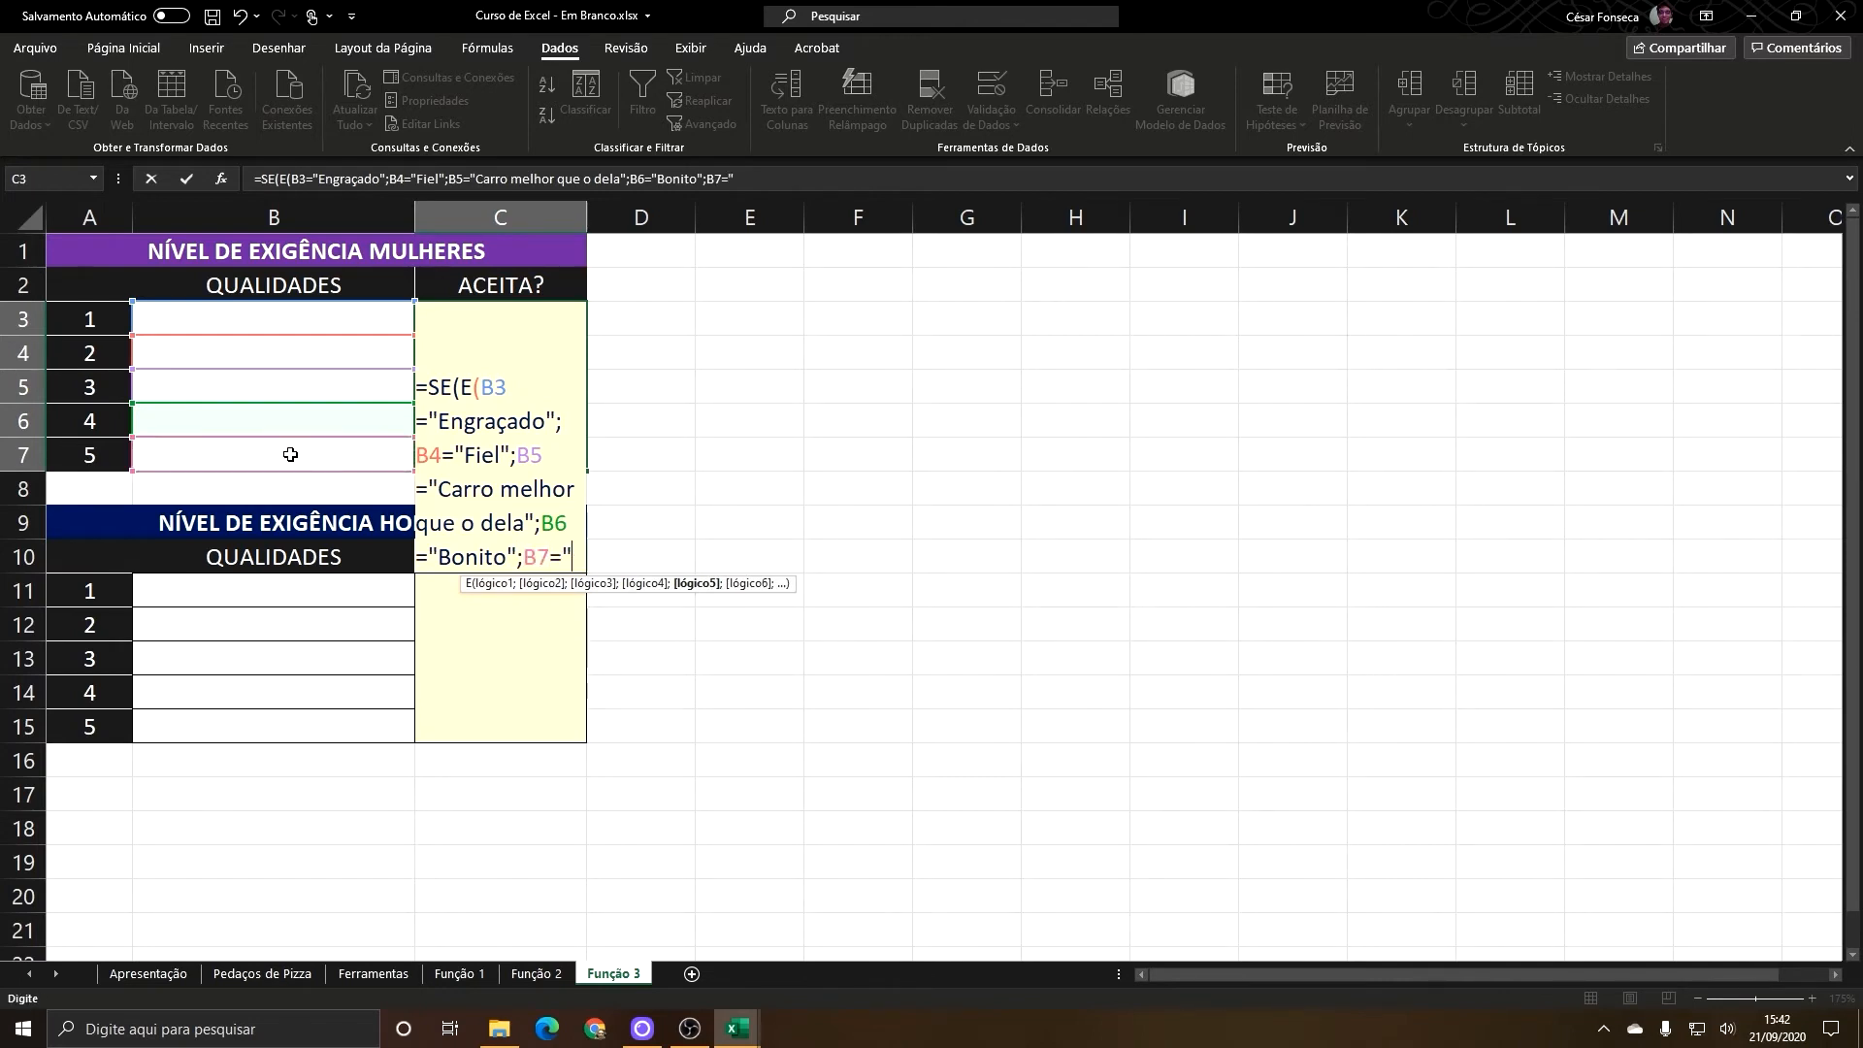
{"action": "type", "text": "Bem Sucedido"}
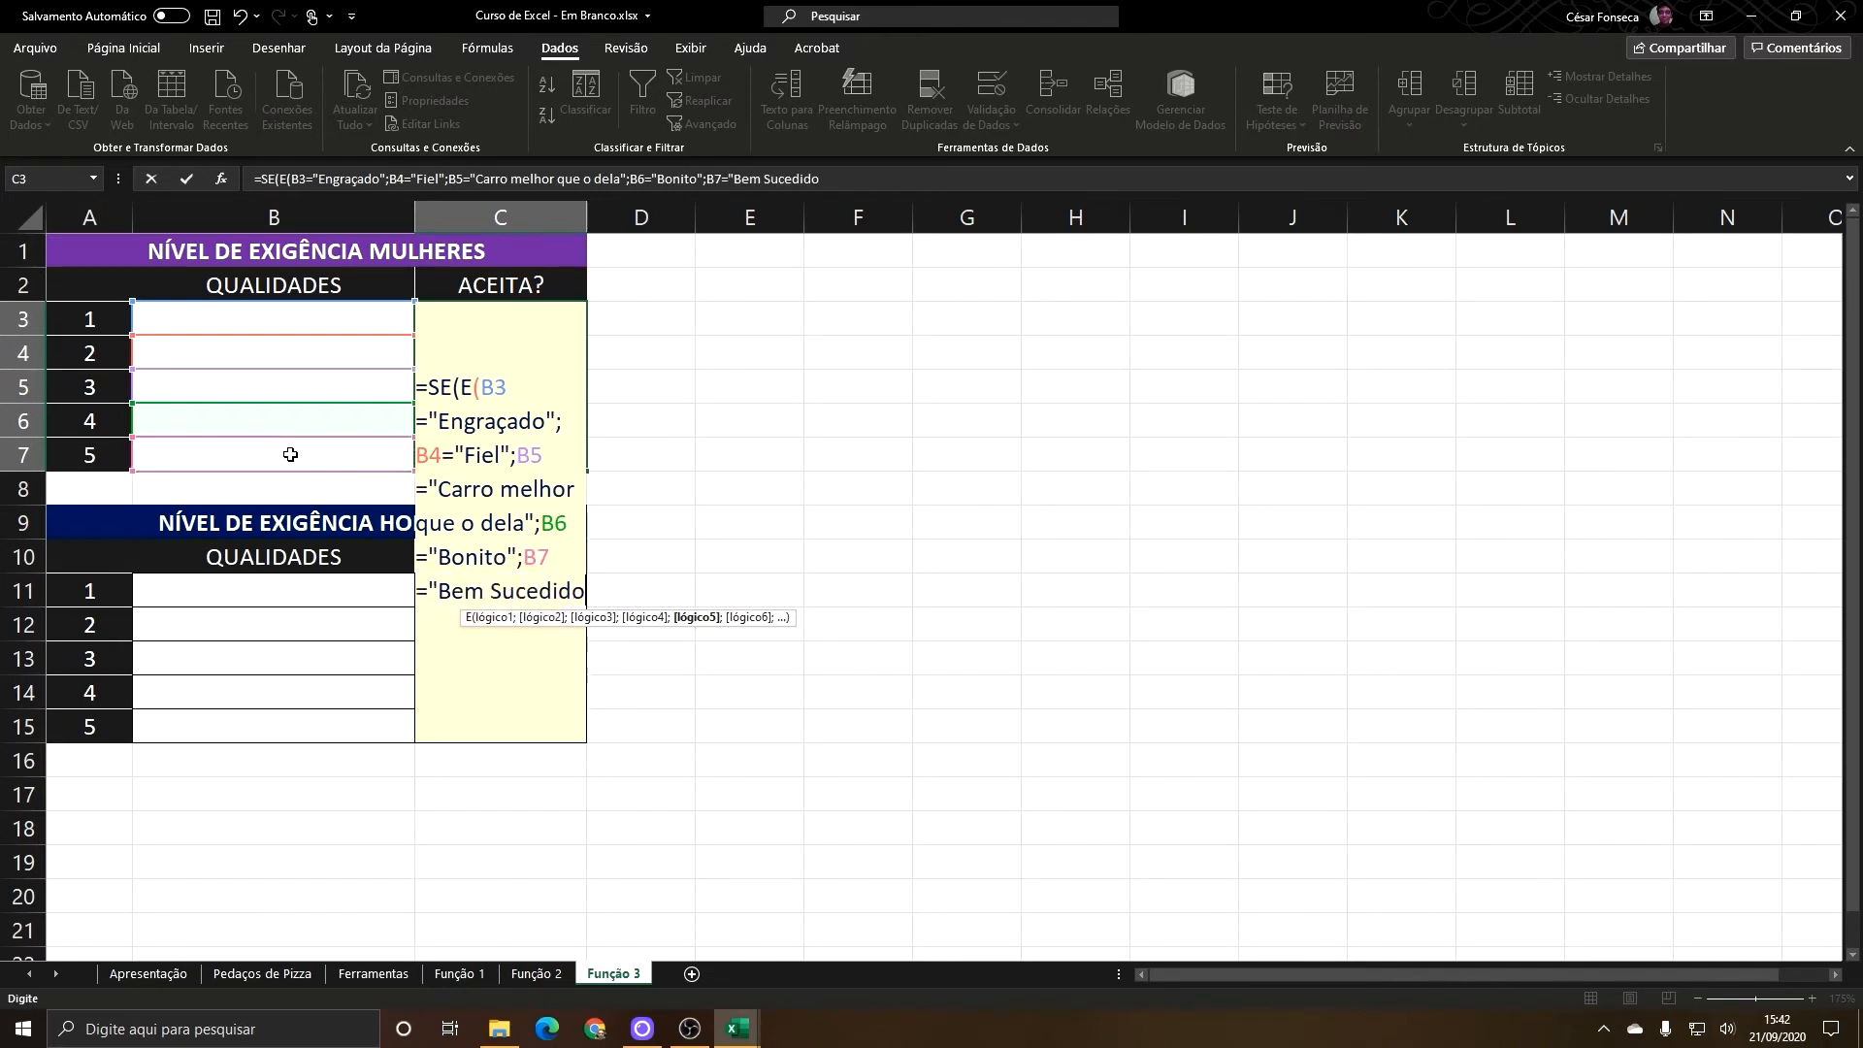
{"action": "type", "text": "\");\"Aceito me"}
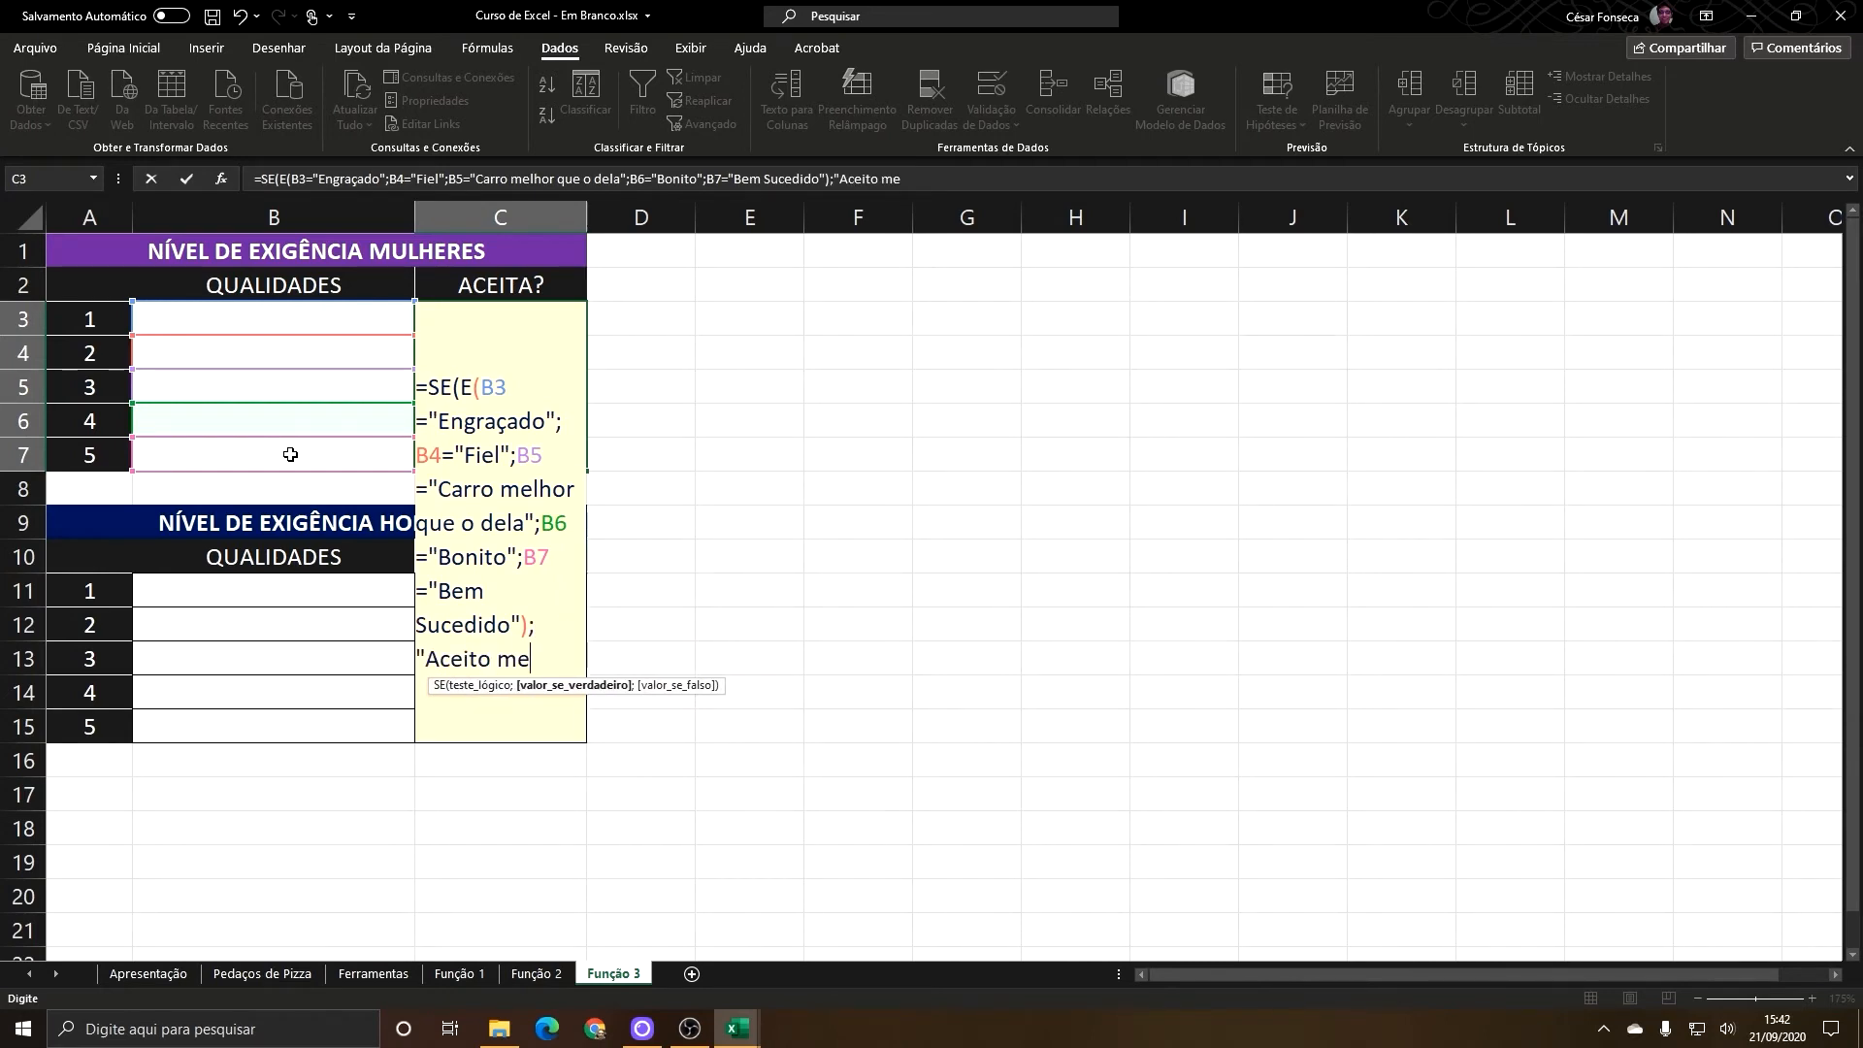
{"action": "type", "text": " casar\";"}
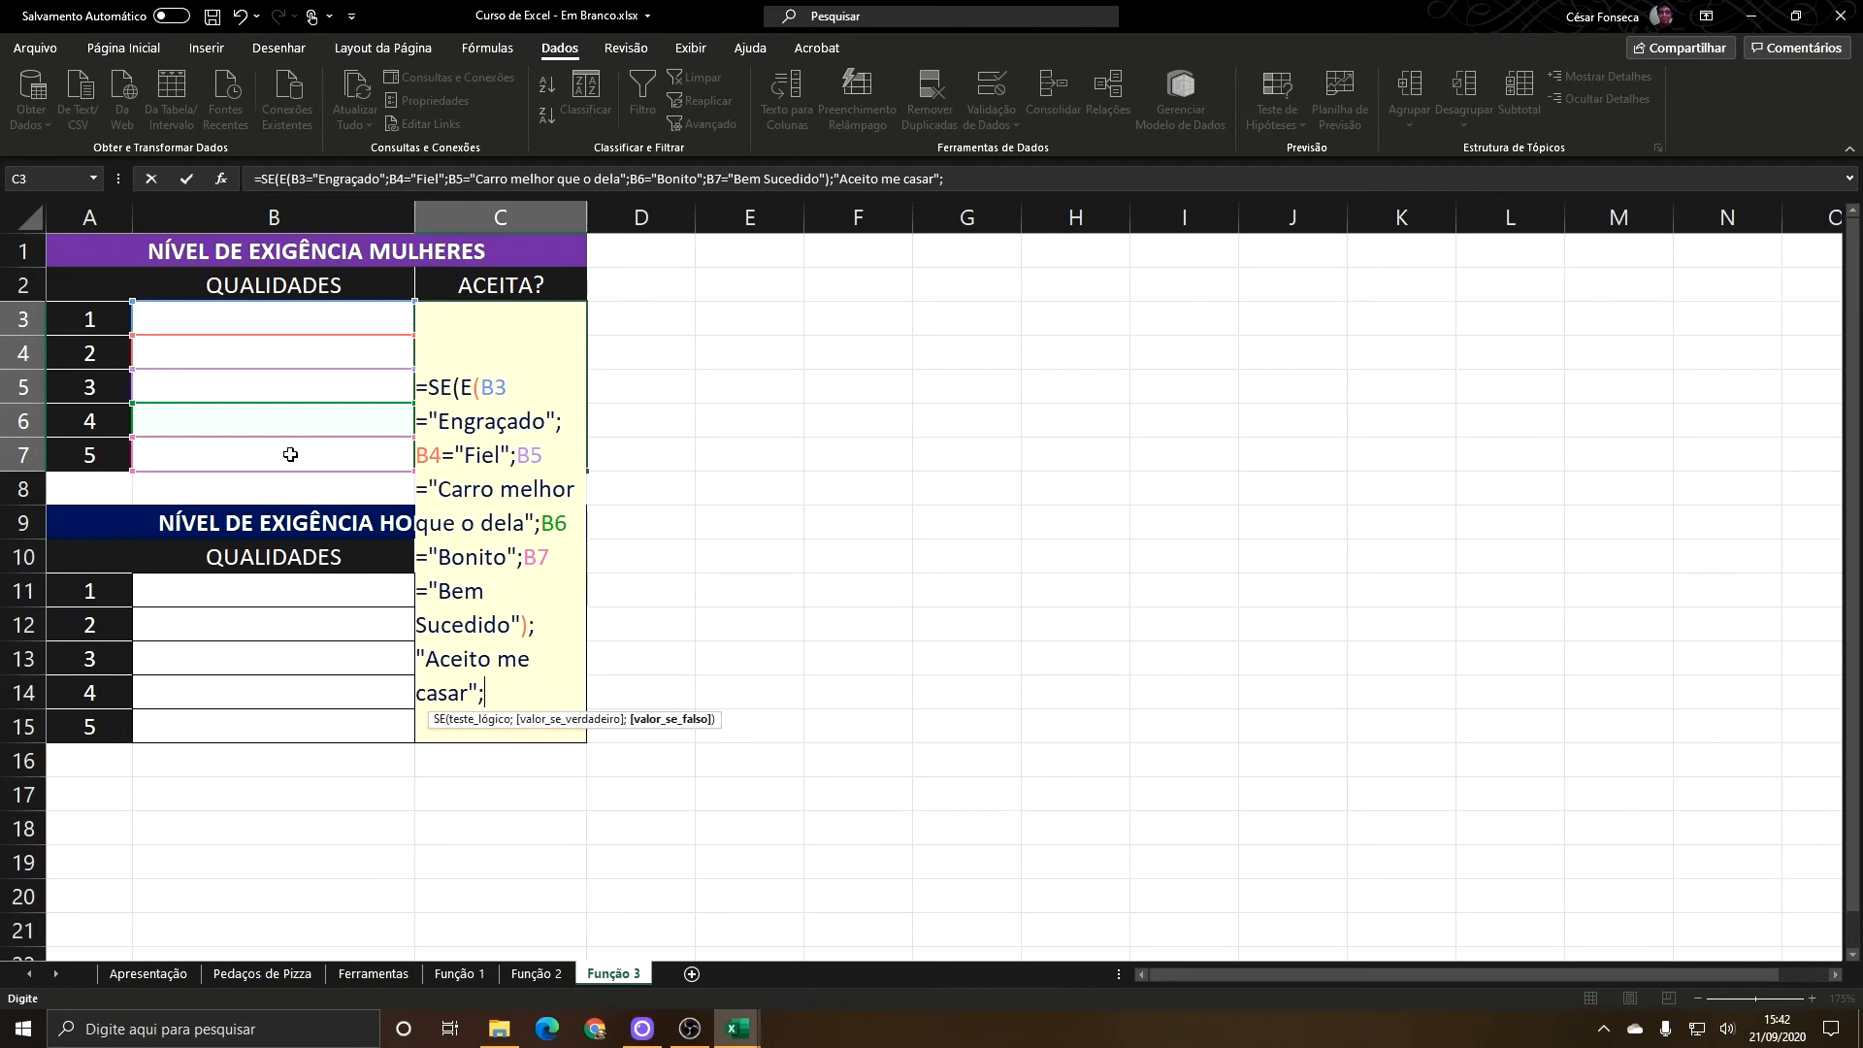
{"action": "type", "text": "\"Nem enc"}
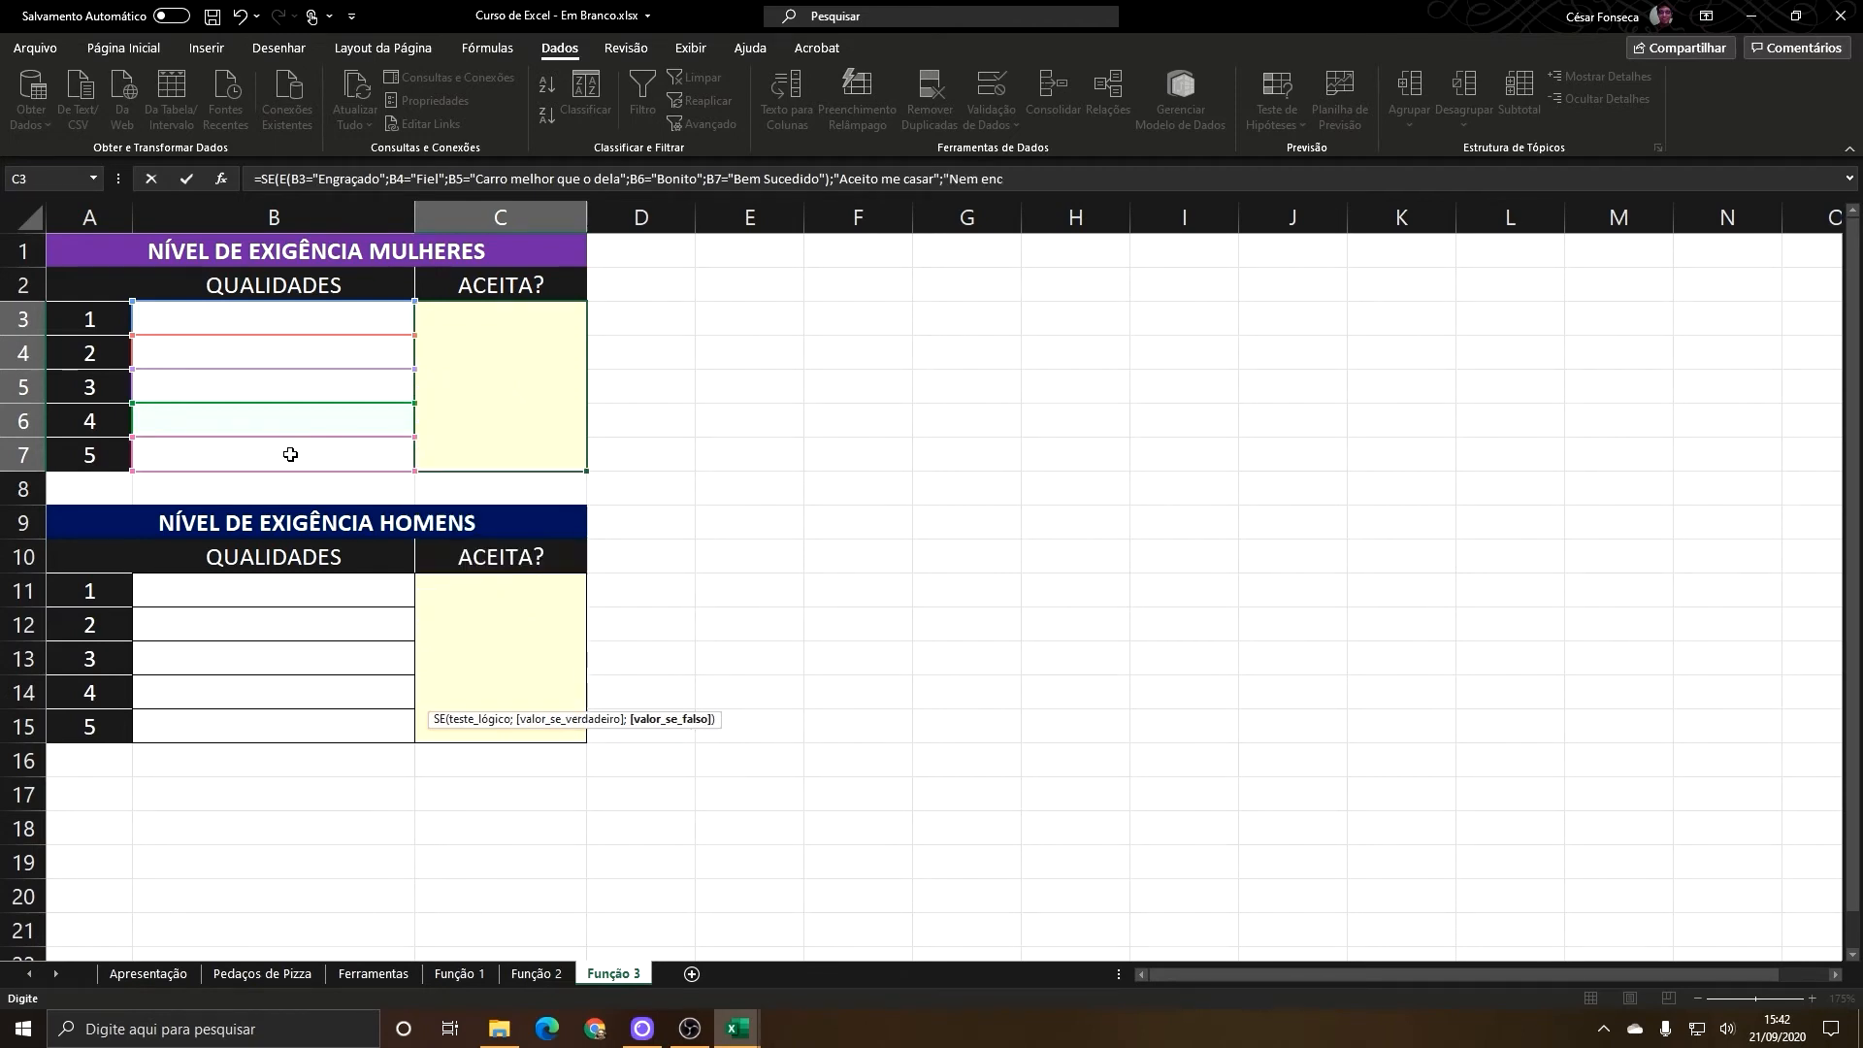
{"action": "type", "text": "he\")"}
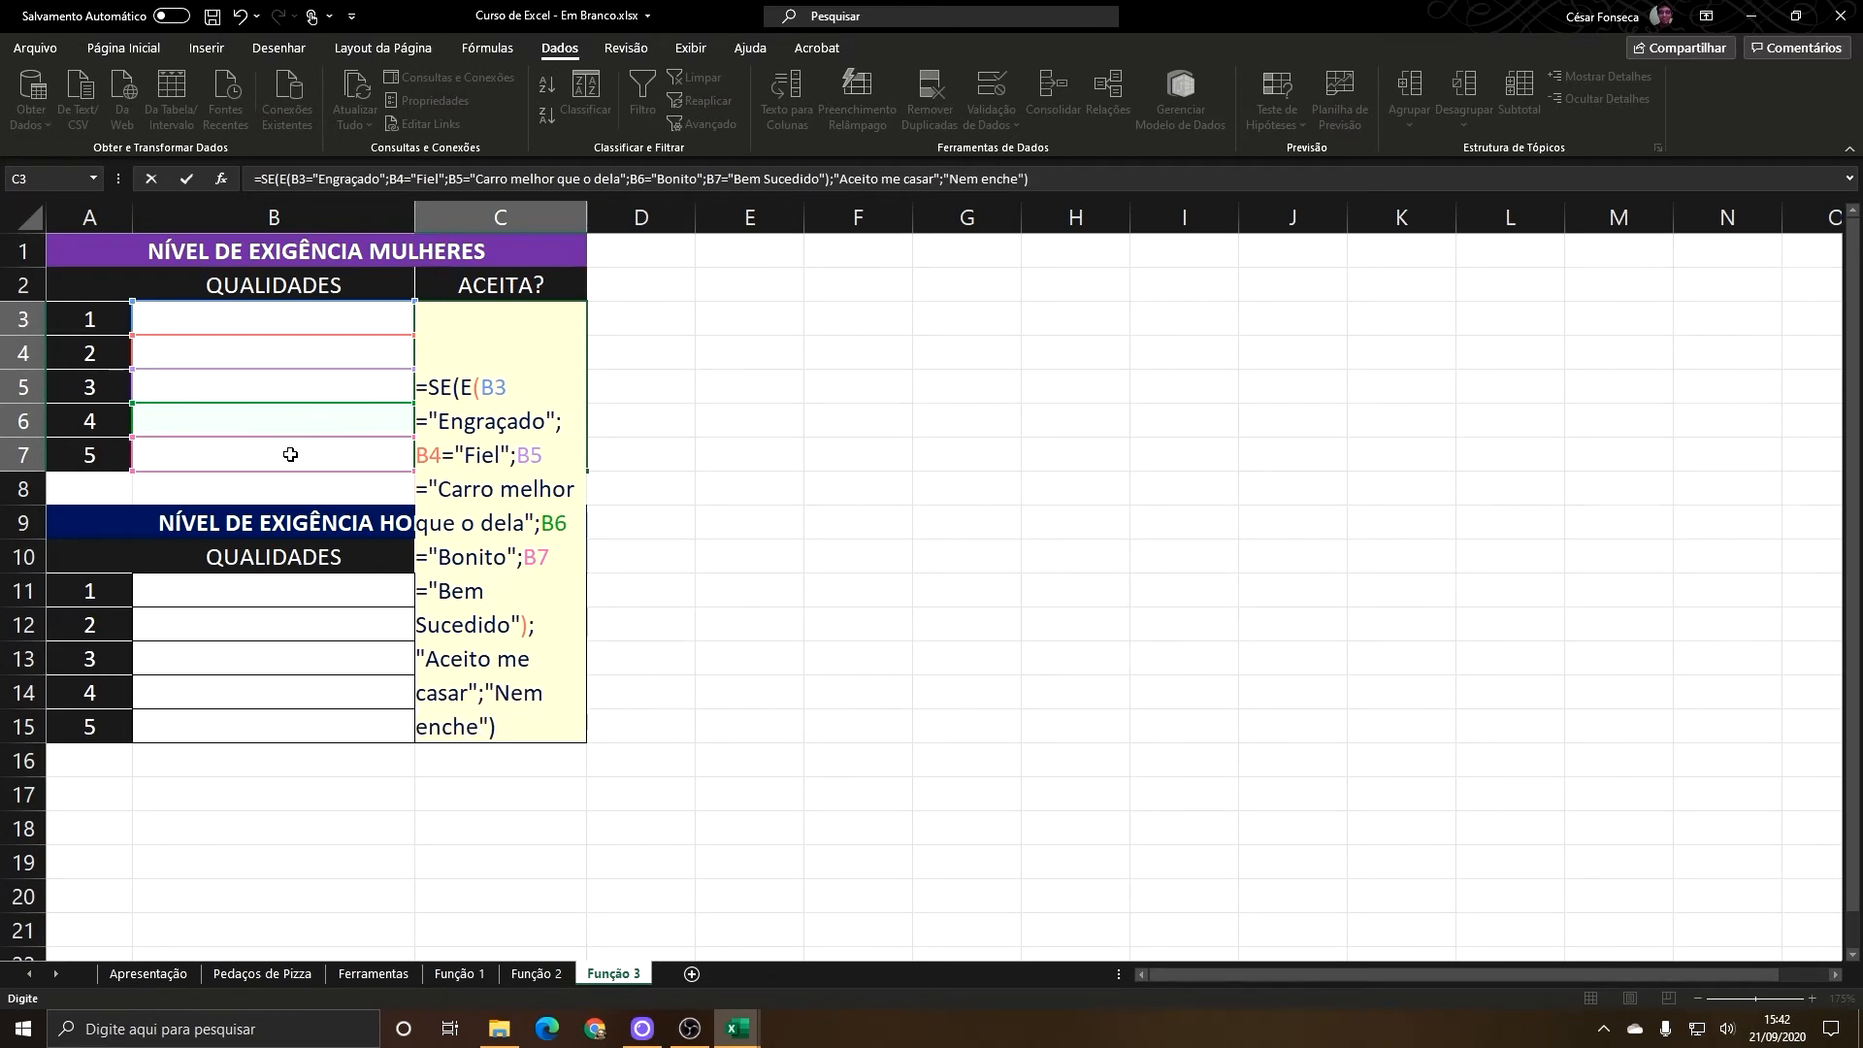
{"action": "key", "text": "ctrl+Return"}
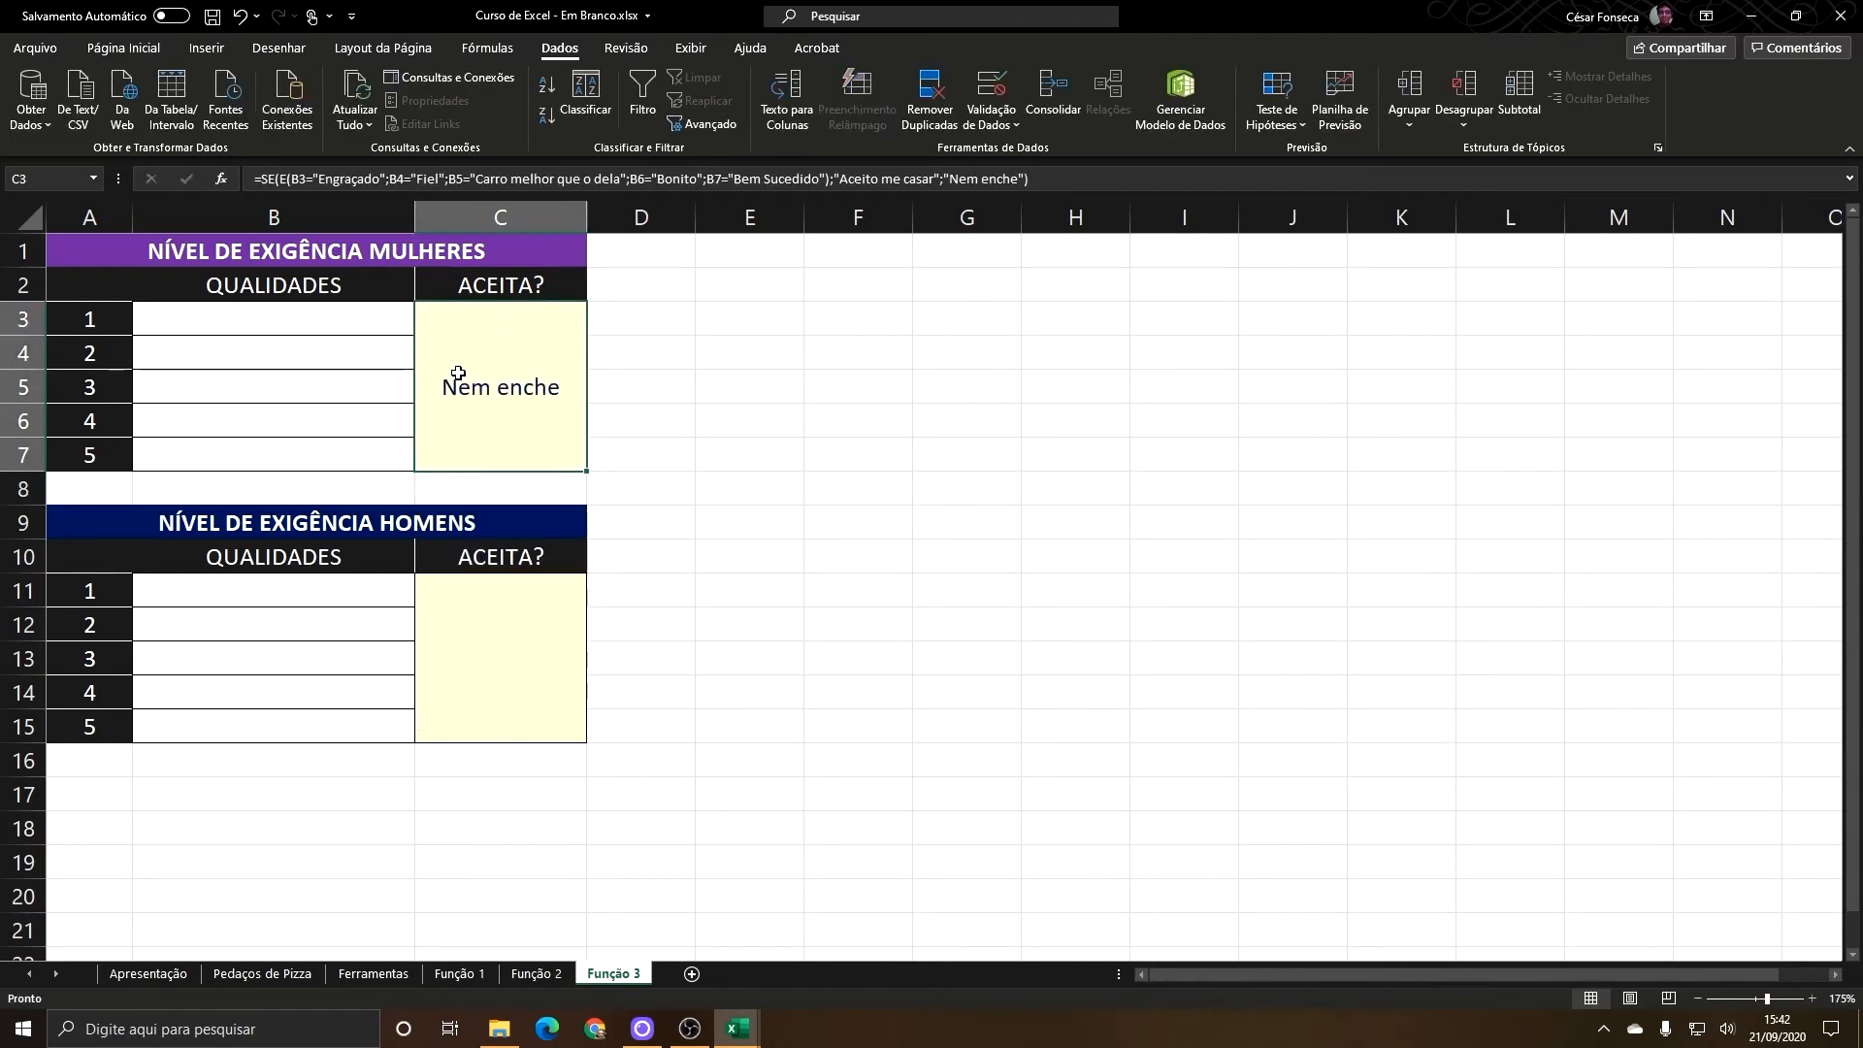
- Choose Engraçado in B3, Fiel in B4 and Carro Melhor que o Dela in B5 from the dropdowns
{"action": "left_click", "coordinate": [236, 322]}
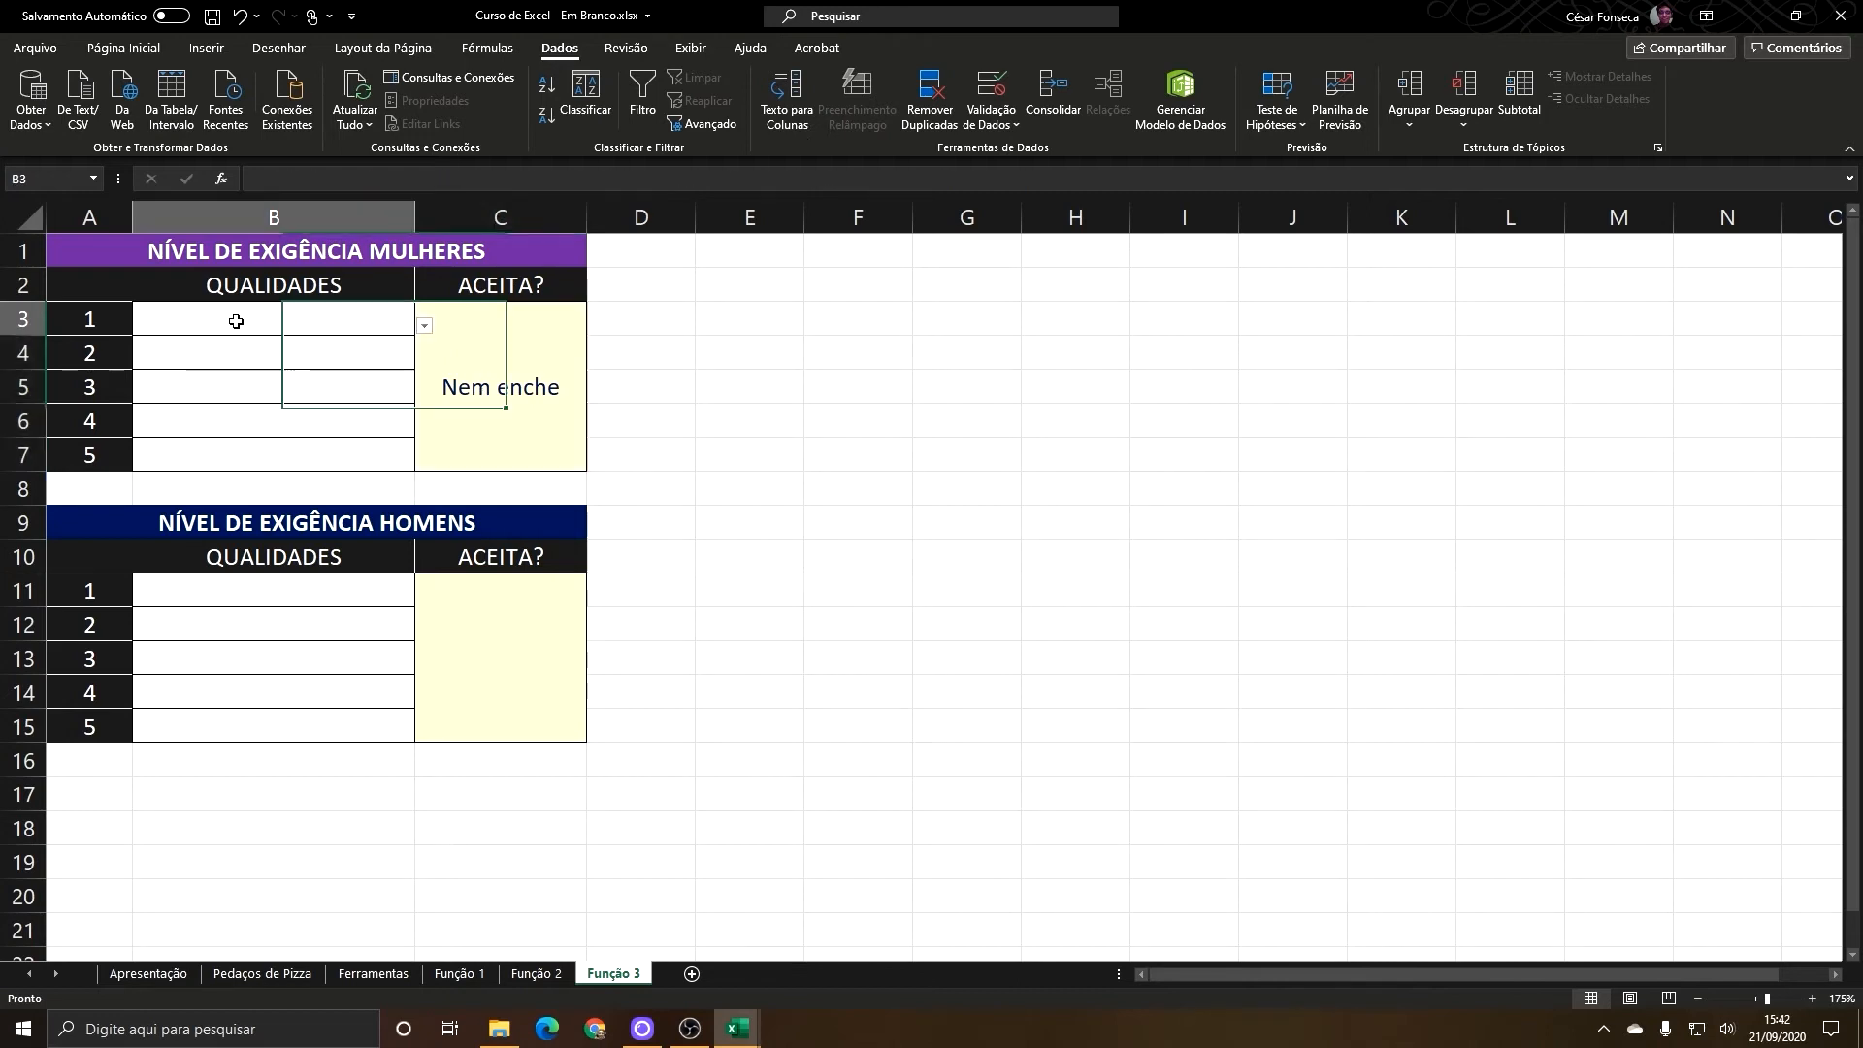
{"action": "left_click", "coordinate": [425, 329]}
{"action": "left_click", "coordinate": [352, 347]}
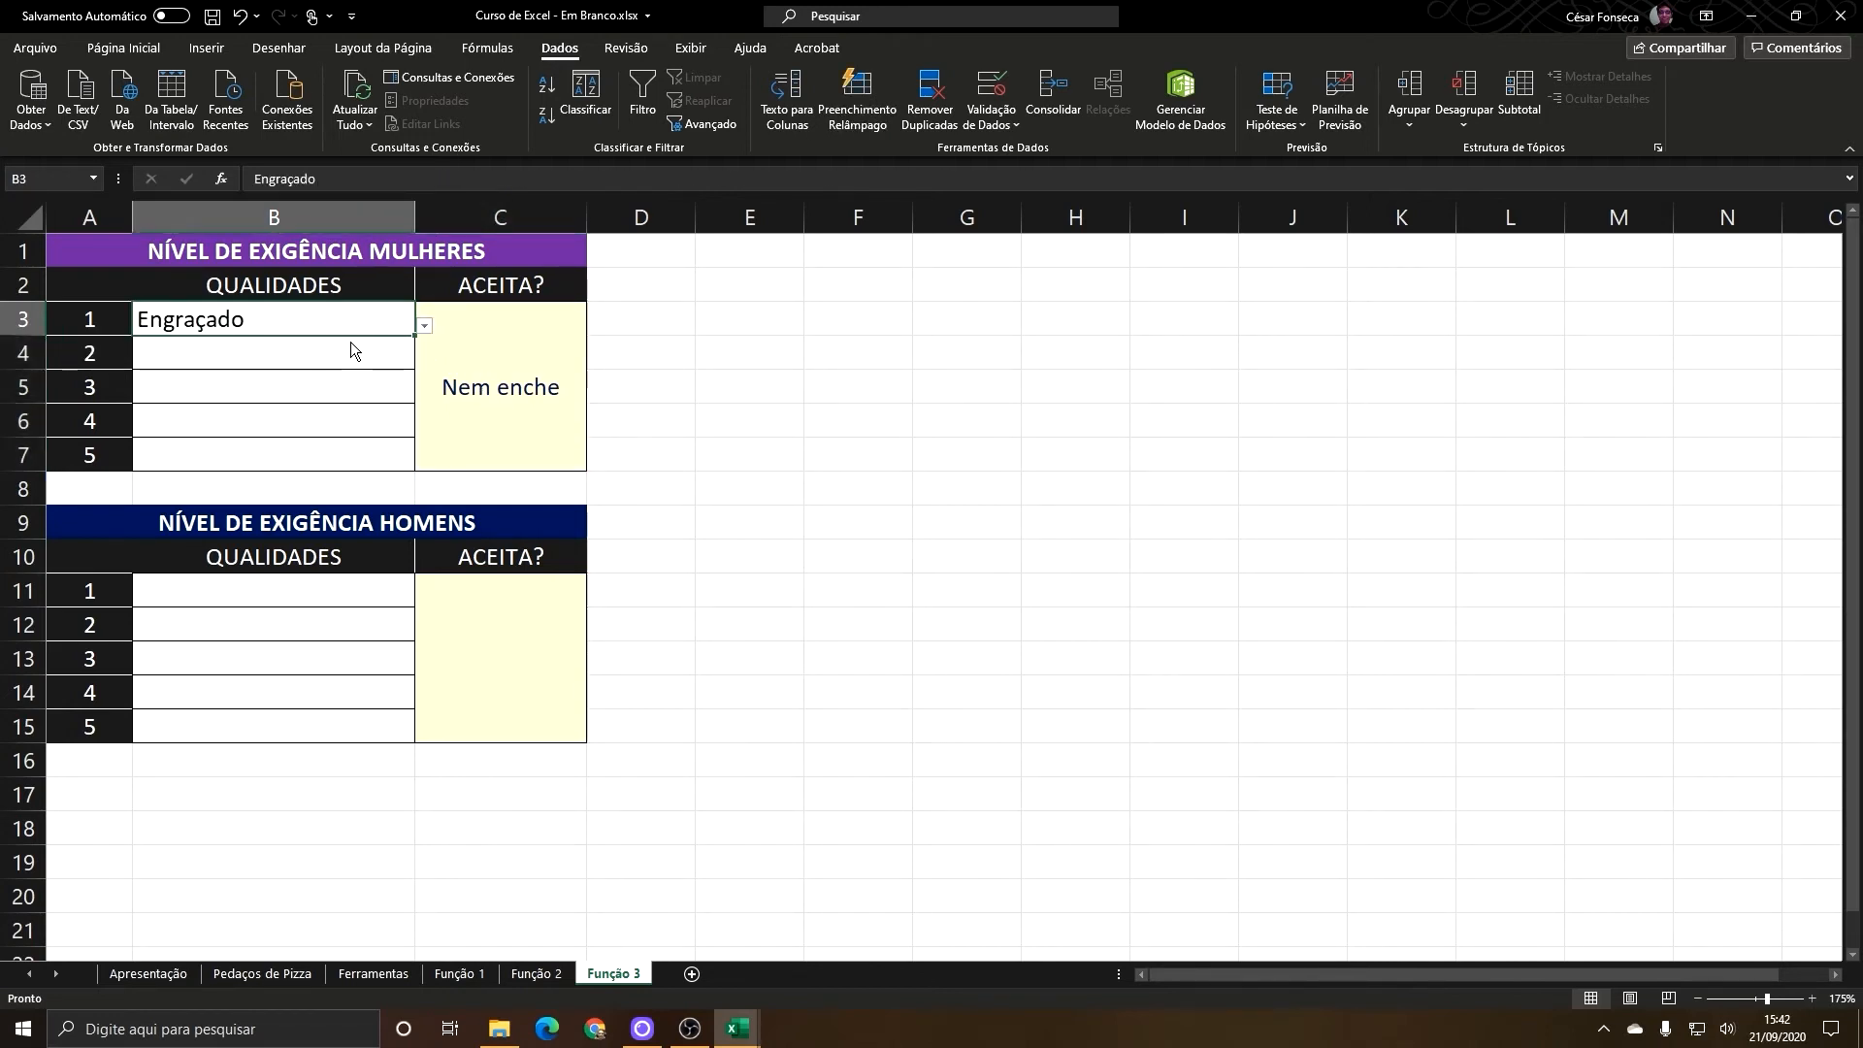
{"action": "left_click", "coordinate": [382, 351]}
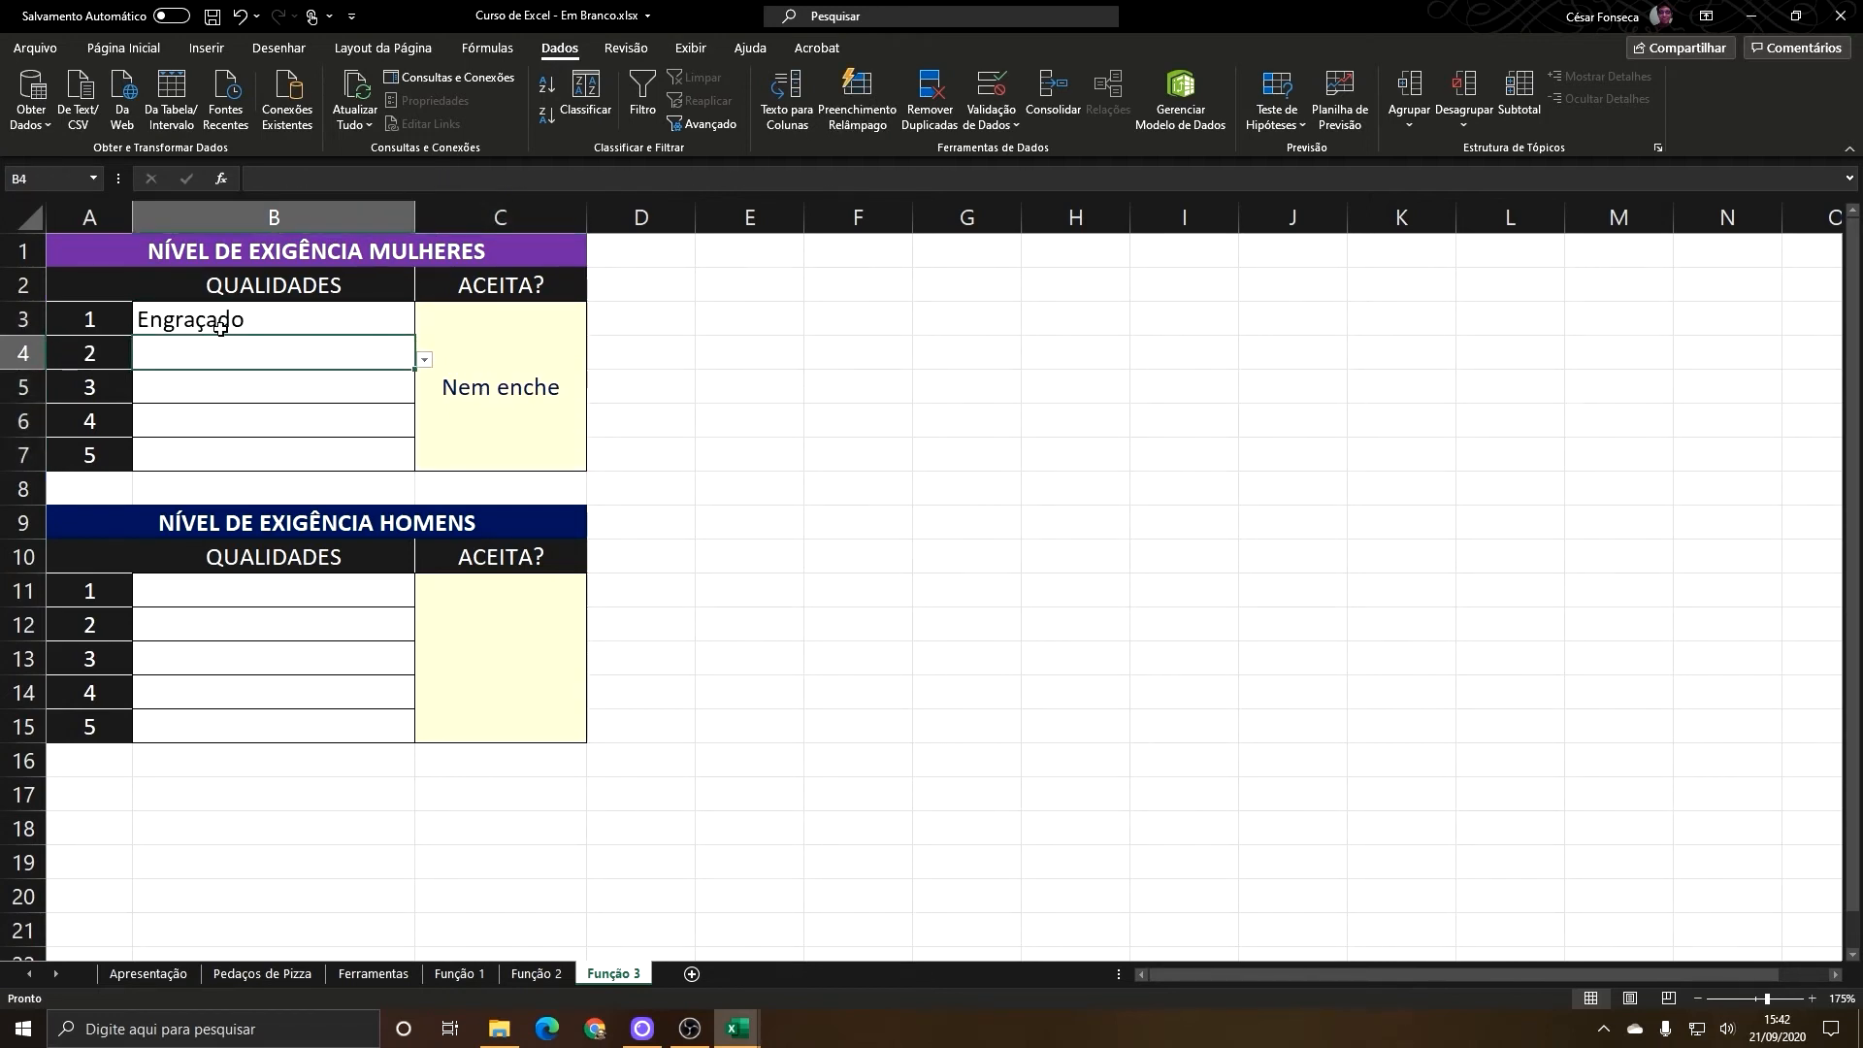
{"action": "left_click", "coordinate": [426, 362]}
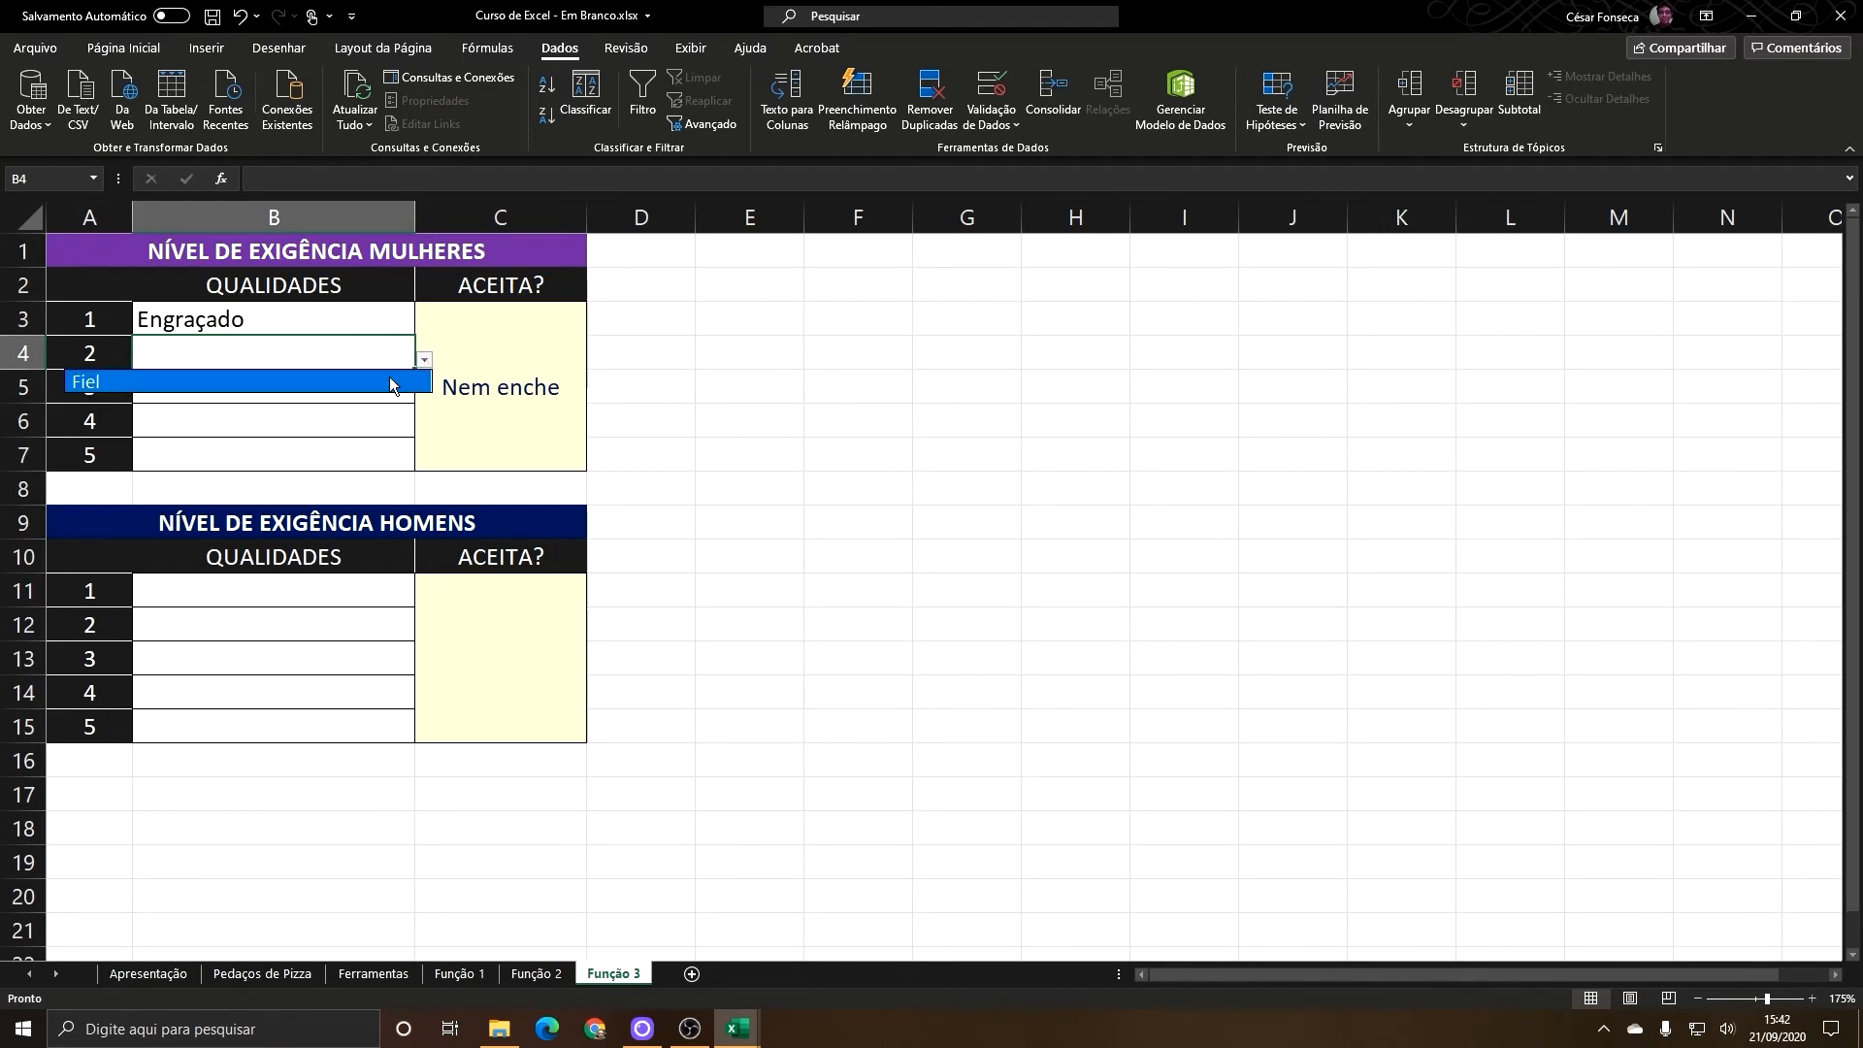
{"action": "left_click", "coordinate": [392, 385]}
{"action": "left_click", "coordinate": [388, 387]}
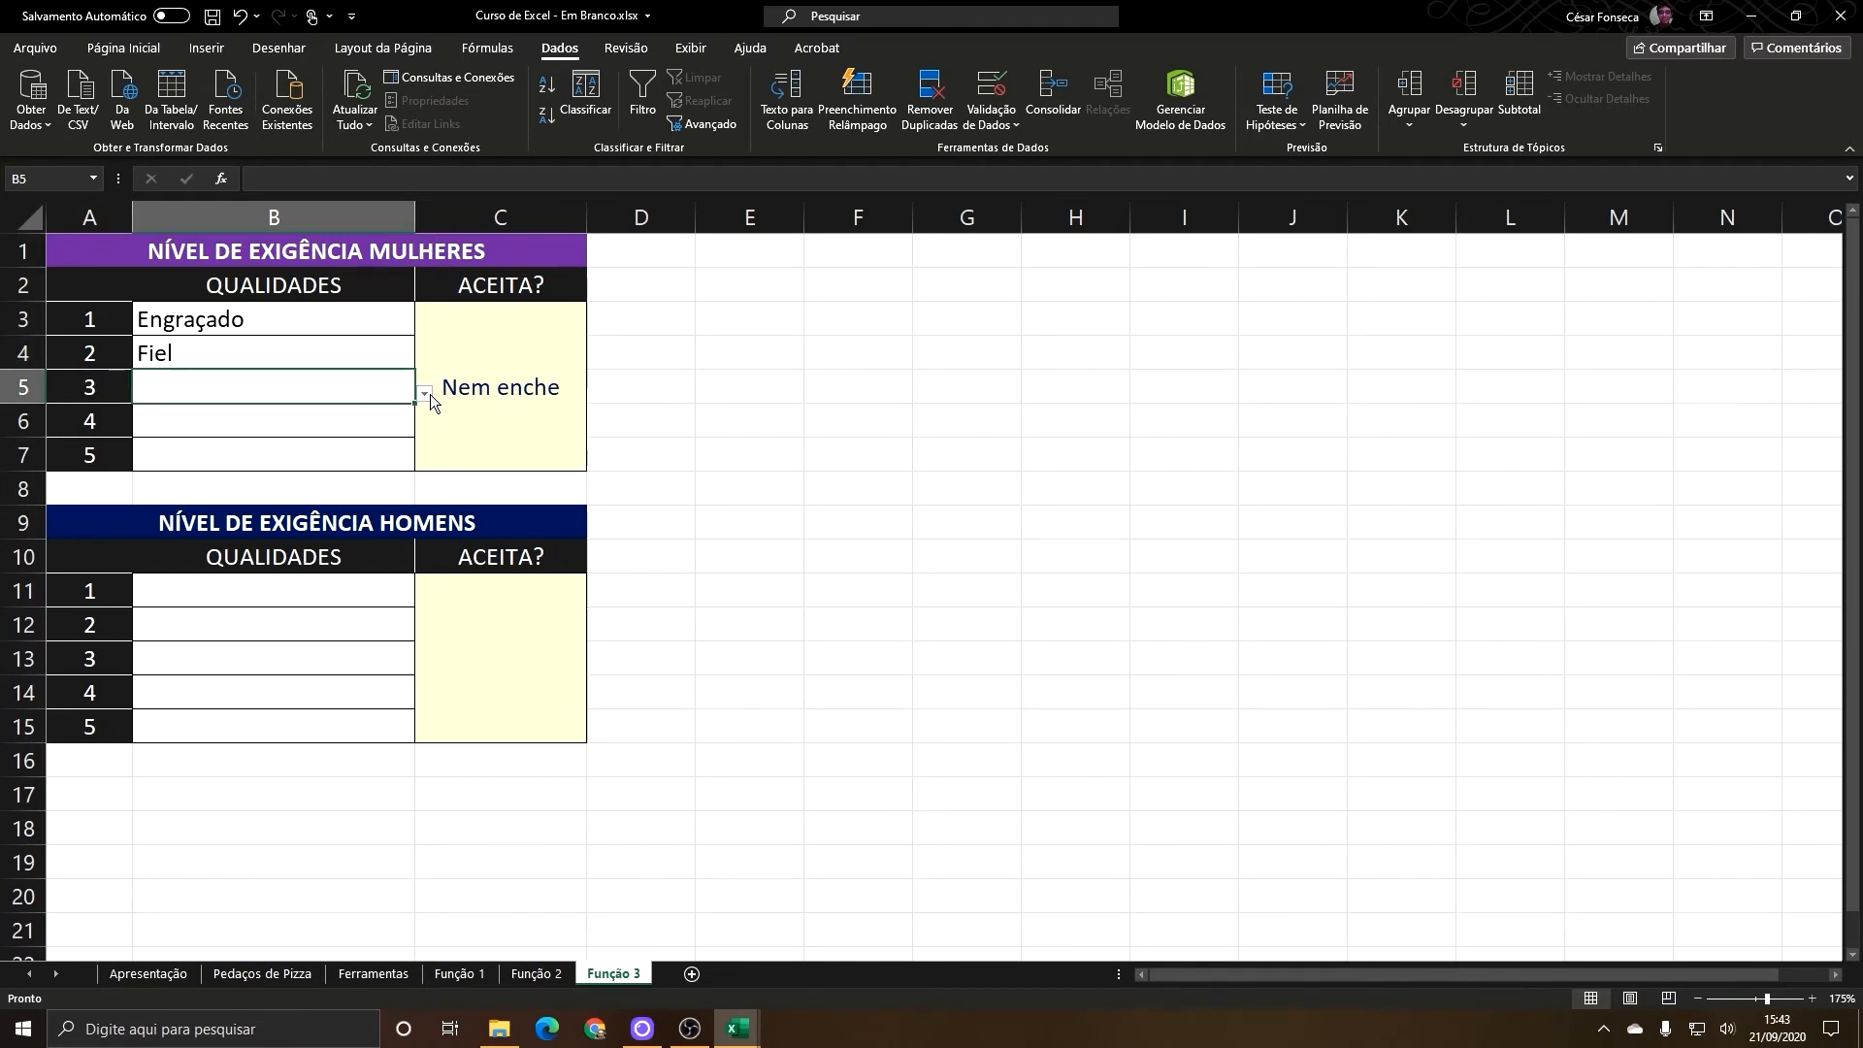
{"action": "left_click", "coordinate": [425, 393]}
{"action": "left_click", "coordinate": [310, 411]}
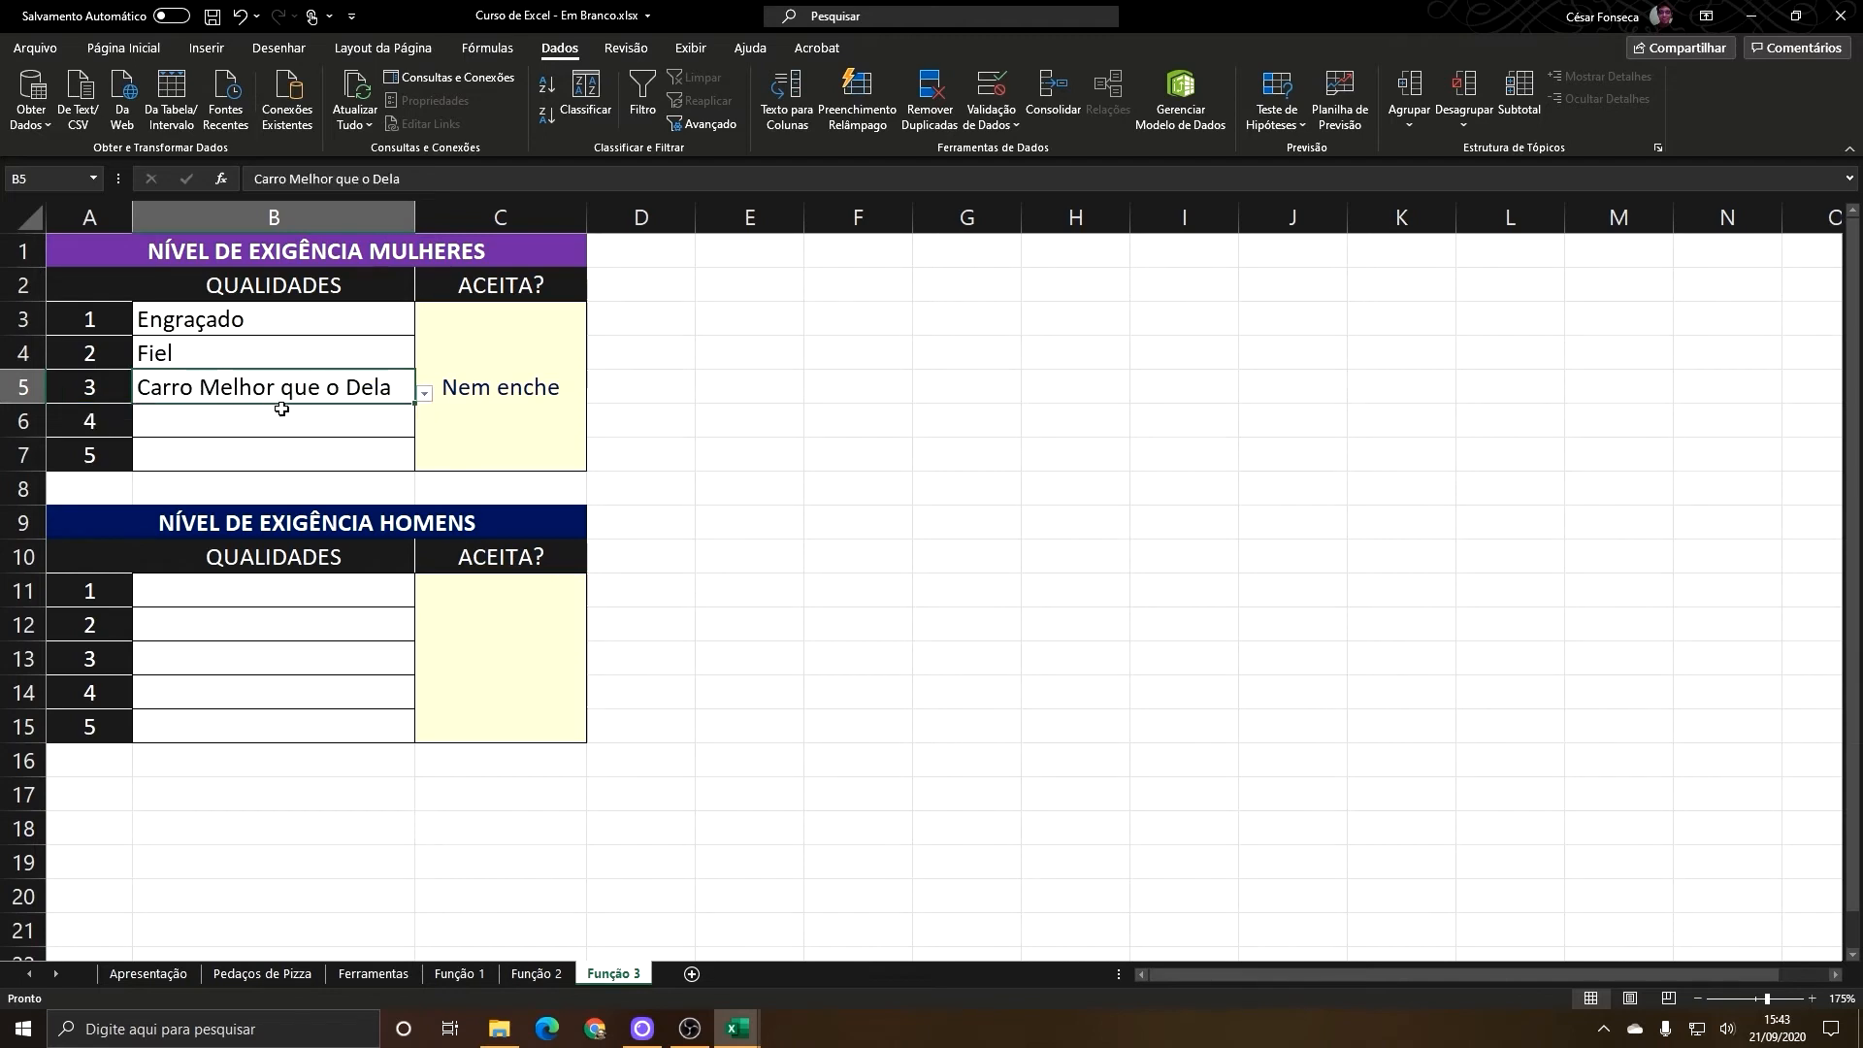
- Choose Bonito in B6 and Bem Sucedido in B7, confirming C3 now reads Aceito me casar
{"action": "left_click", "coordinate": [365, 419]}
{"action": "left_click", "coordinate": [425, 428]}
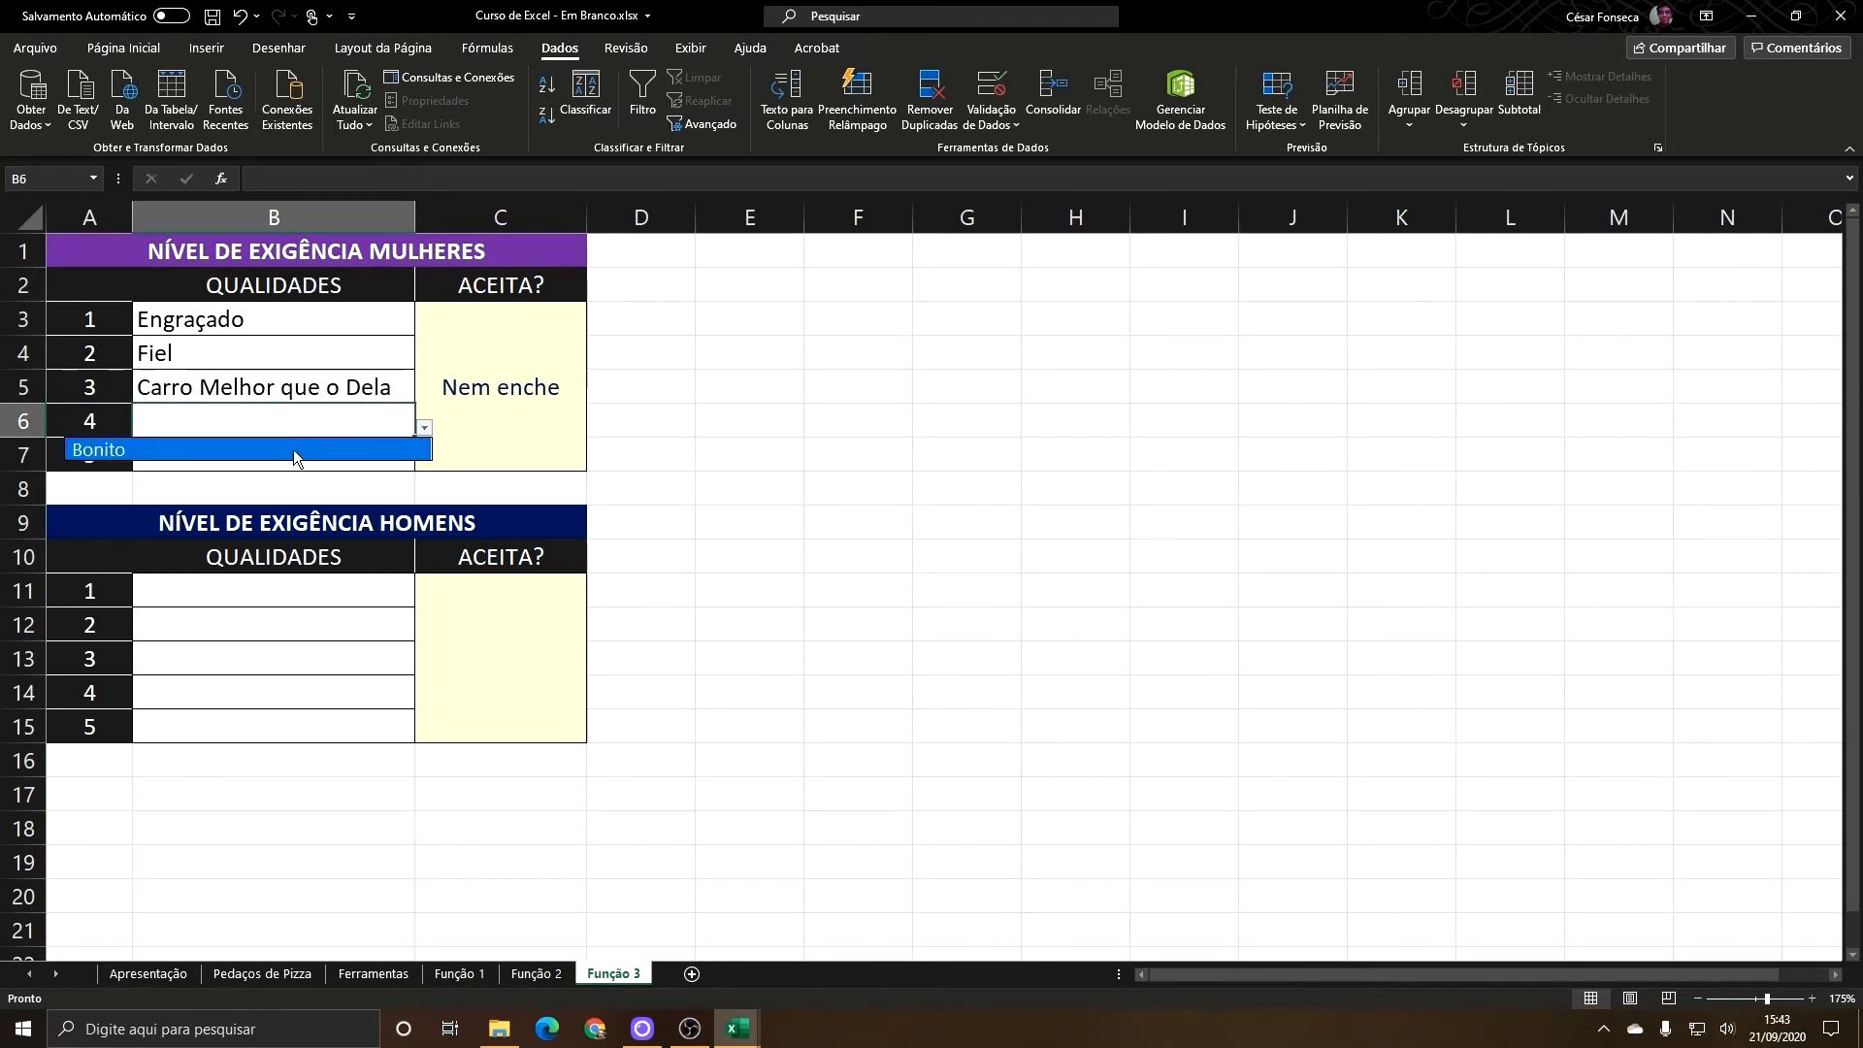
{"action": "left_click", "coordinate": [295, 449]}
{"action": "left_click", "coordinate": [414, 462]}
{"action": "left_click", "coordinate": [425, 462]}
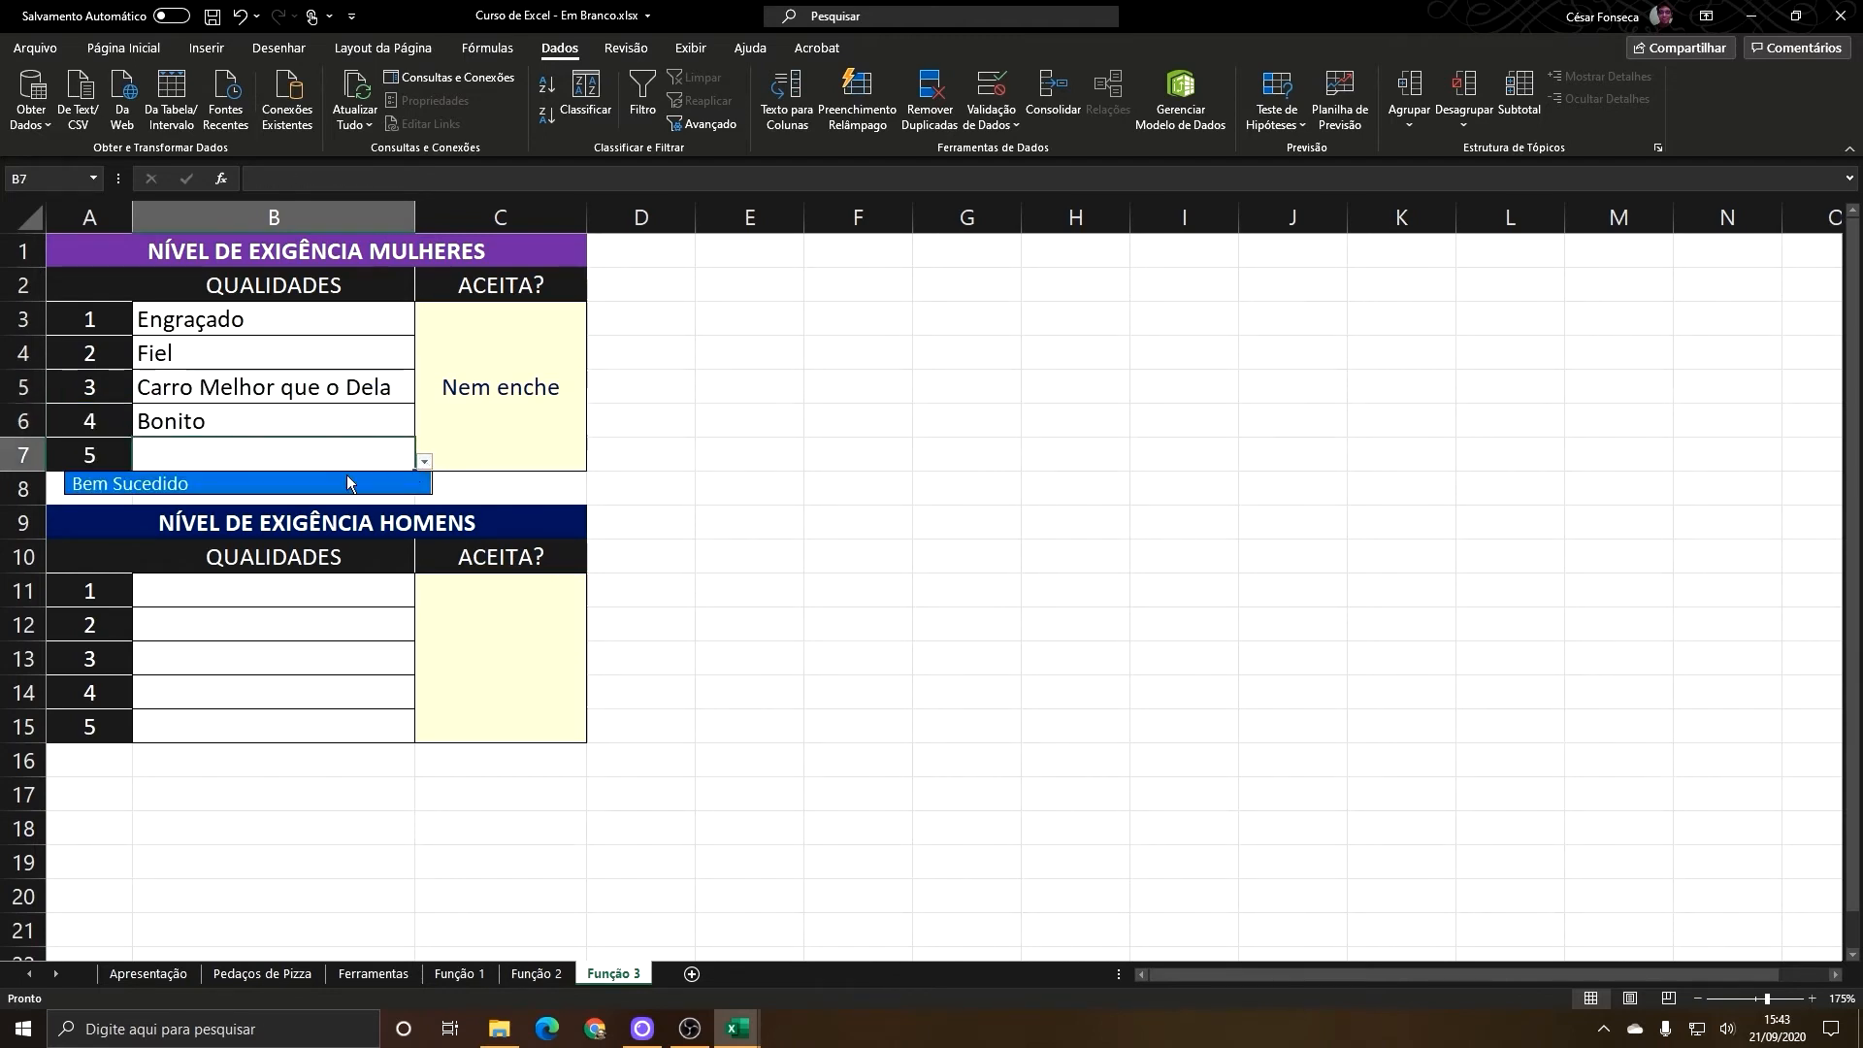
{"action": "left_click", "coordinate": [309, 483]}
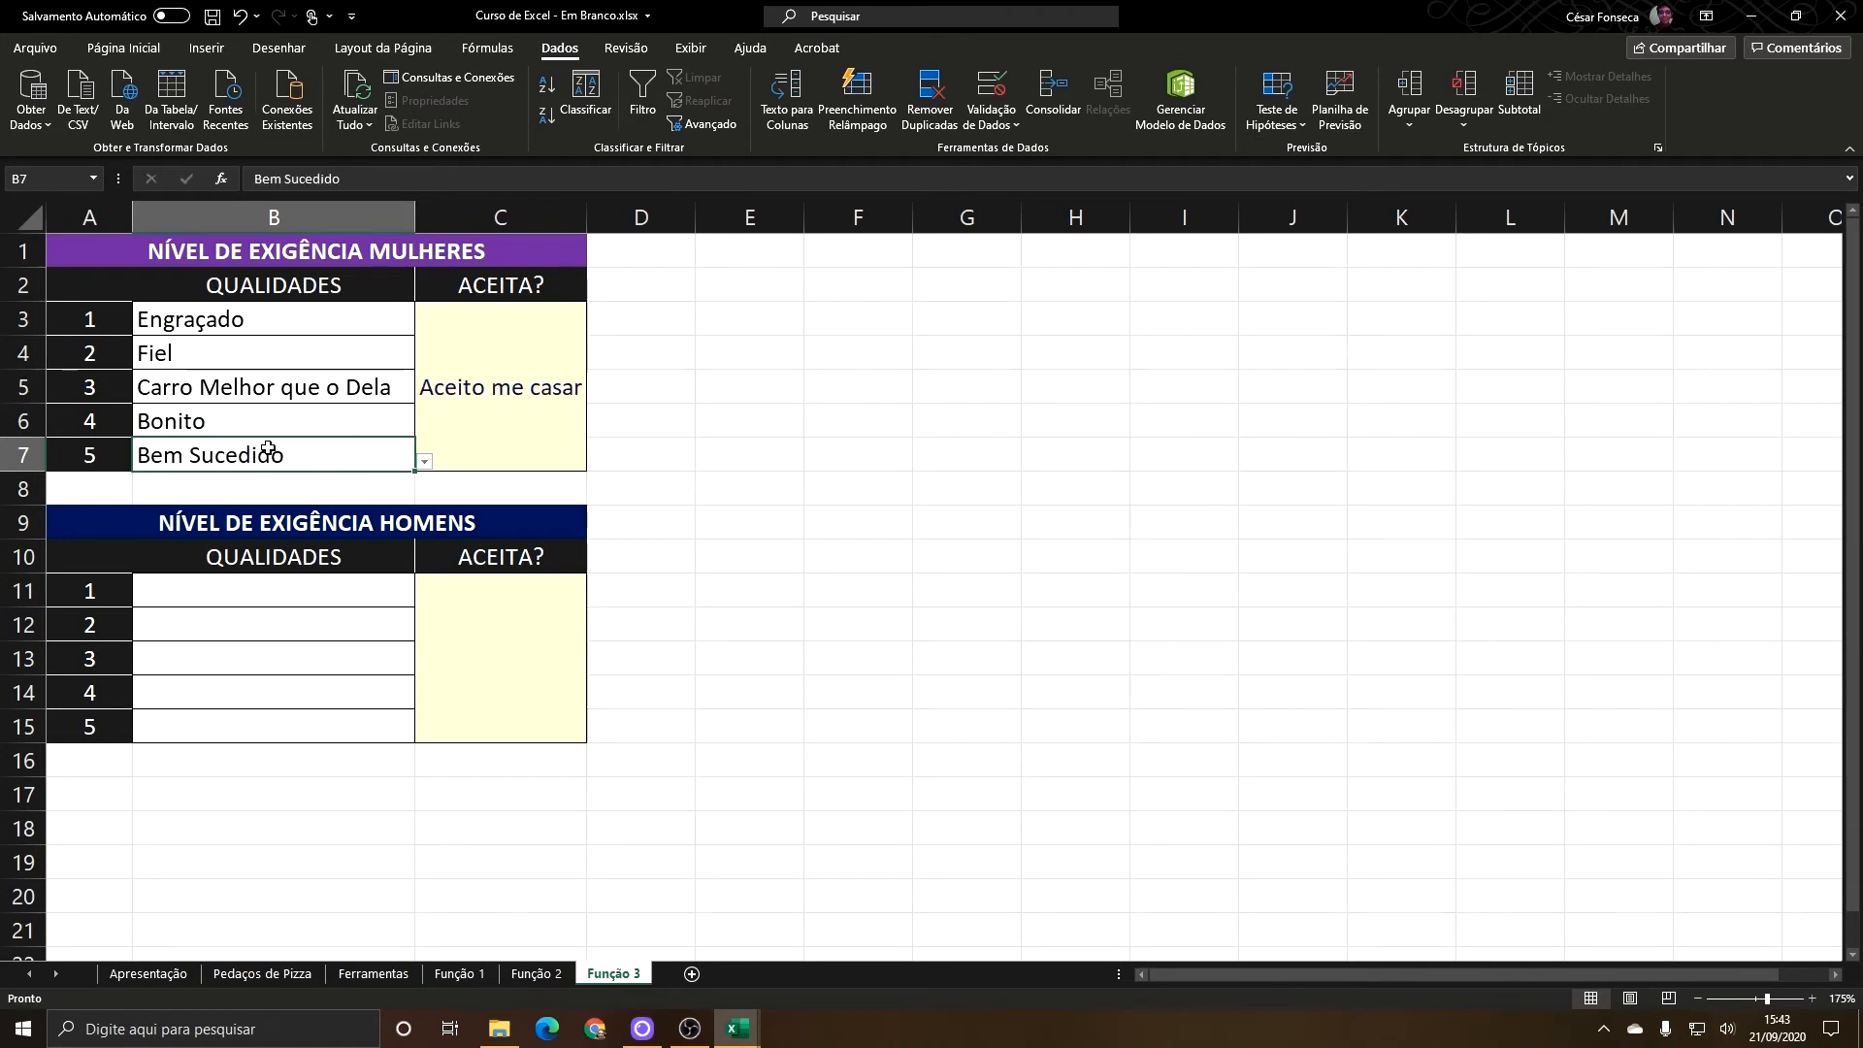
{"action": "left_click", "coordinate": [507, 399]}
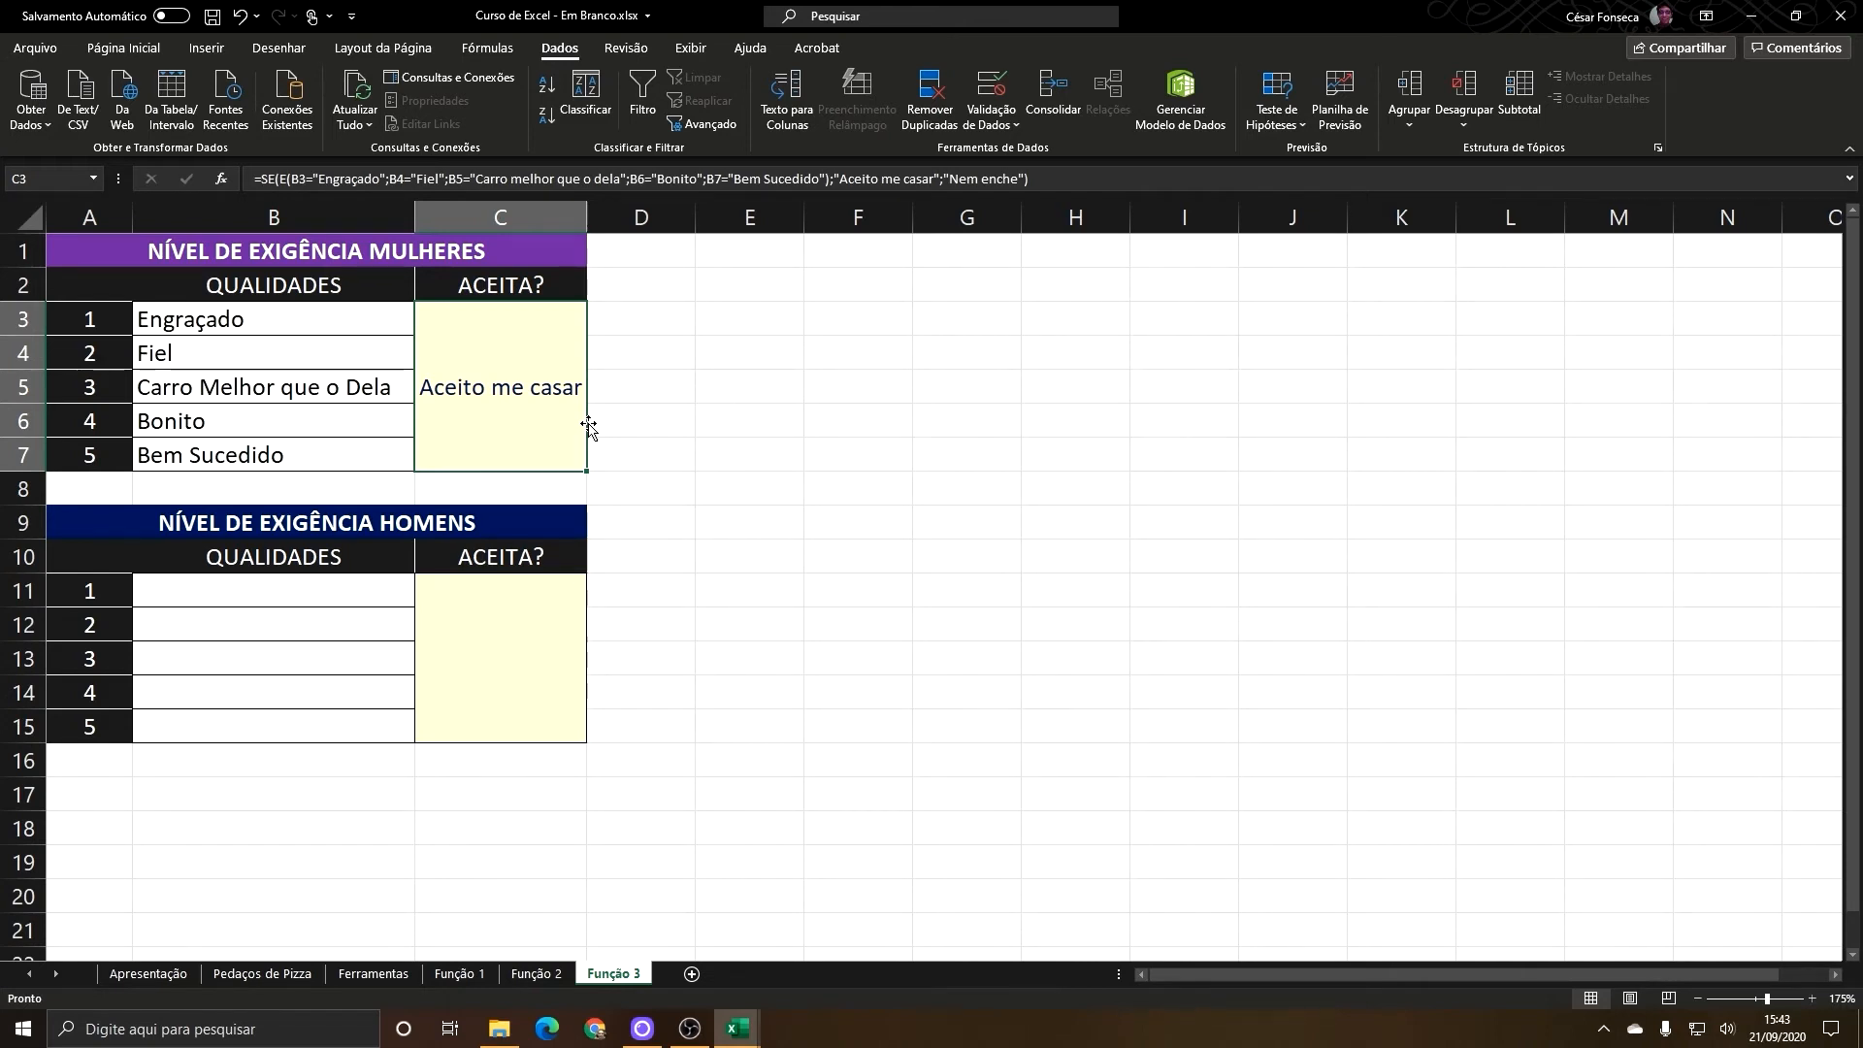
{"action": "left_click", "coordinate": [528, 624]}
{"action": "left_click", "coordinate": [332, 603]}
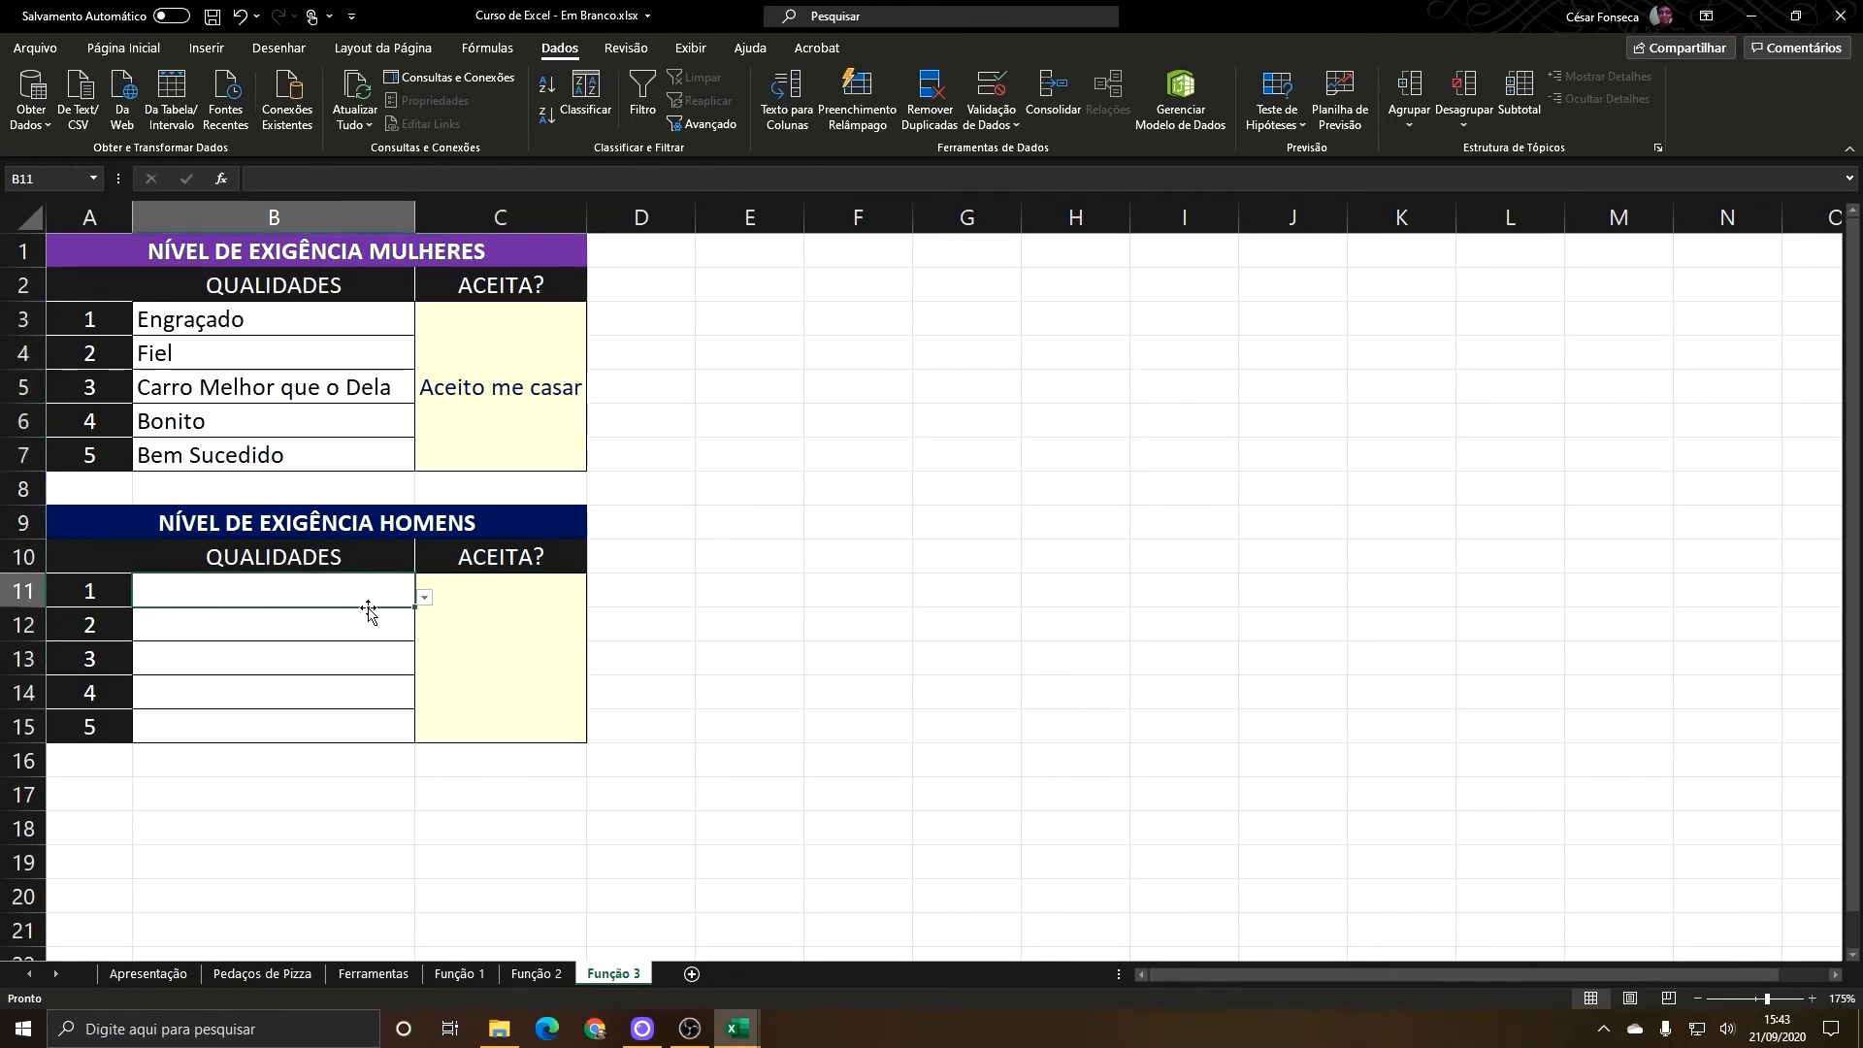
- In C11, start =SE(OU(B11="Bonita";B12="Cabelo Comprido"; for the men's acceptance test
{"action": "left_click", "coordinate": [538, 650]}
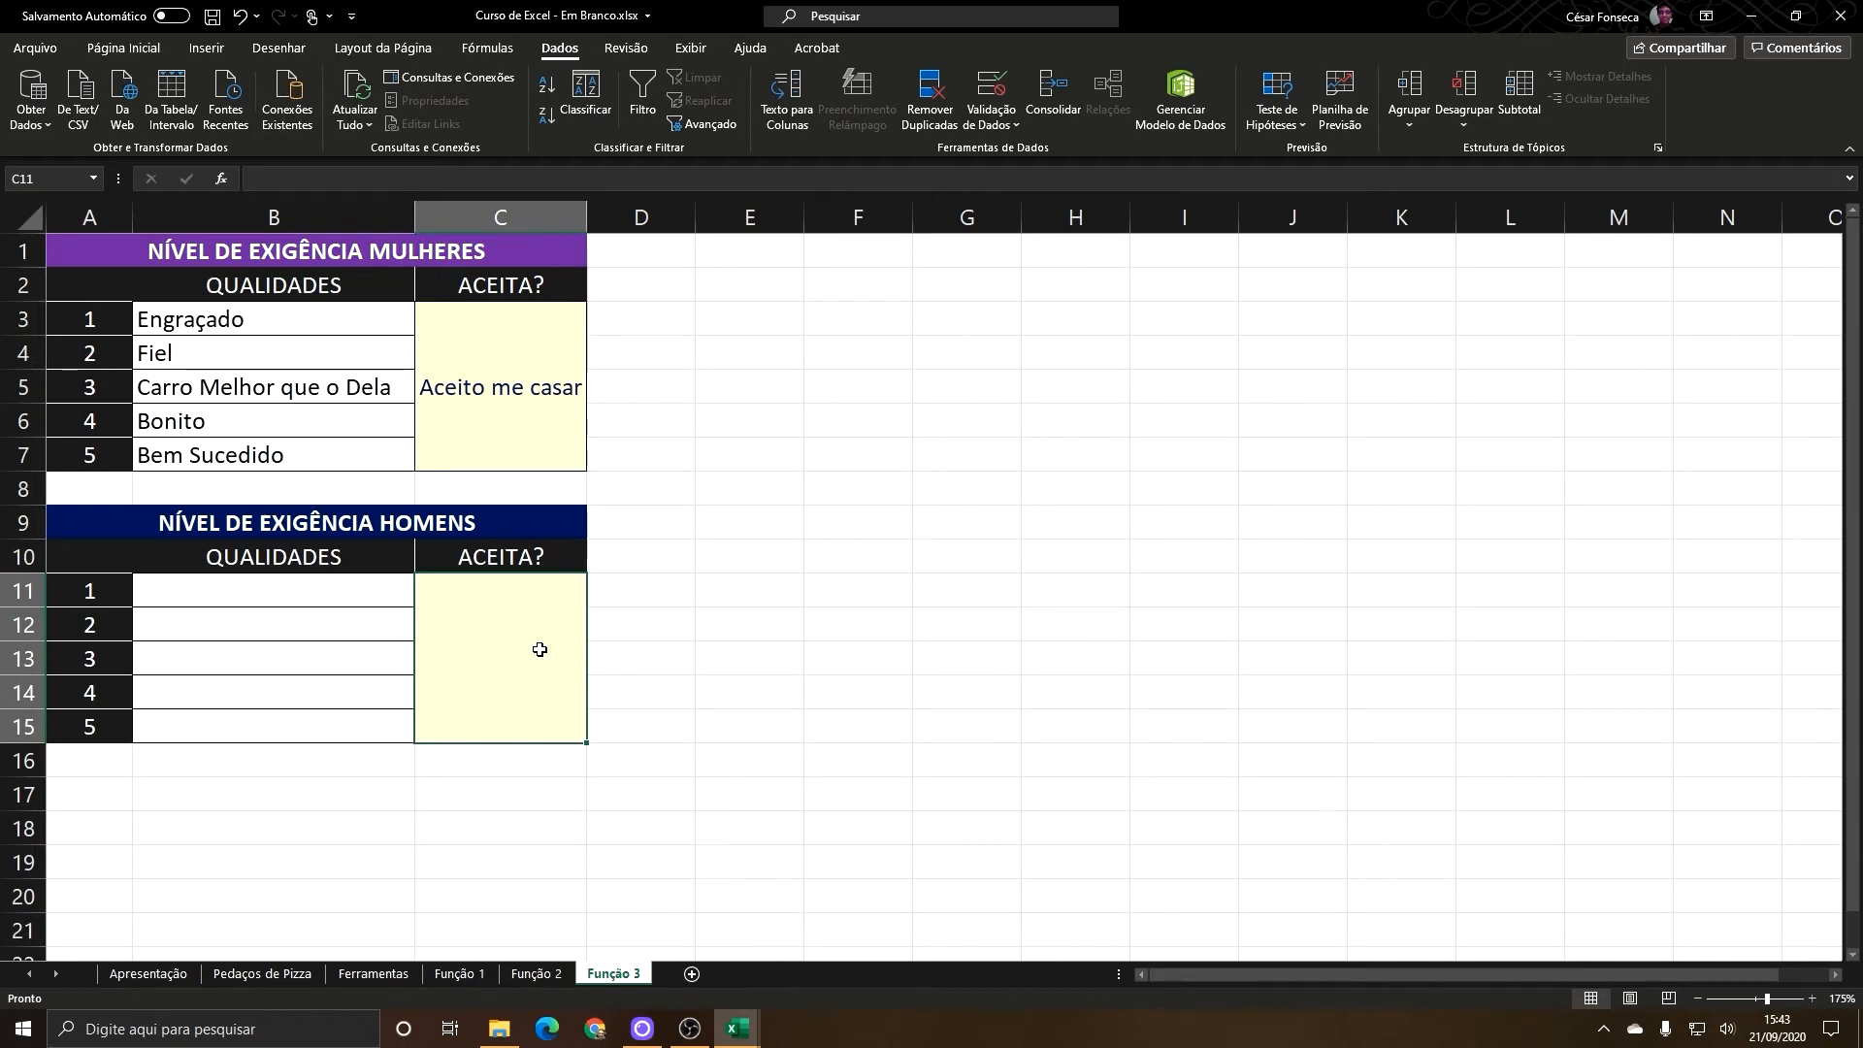
{"action": "type", "text": "=se"}
{"action": "key", "text": "Tab"}
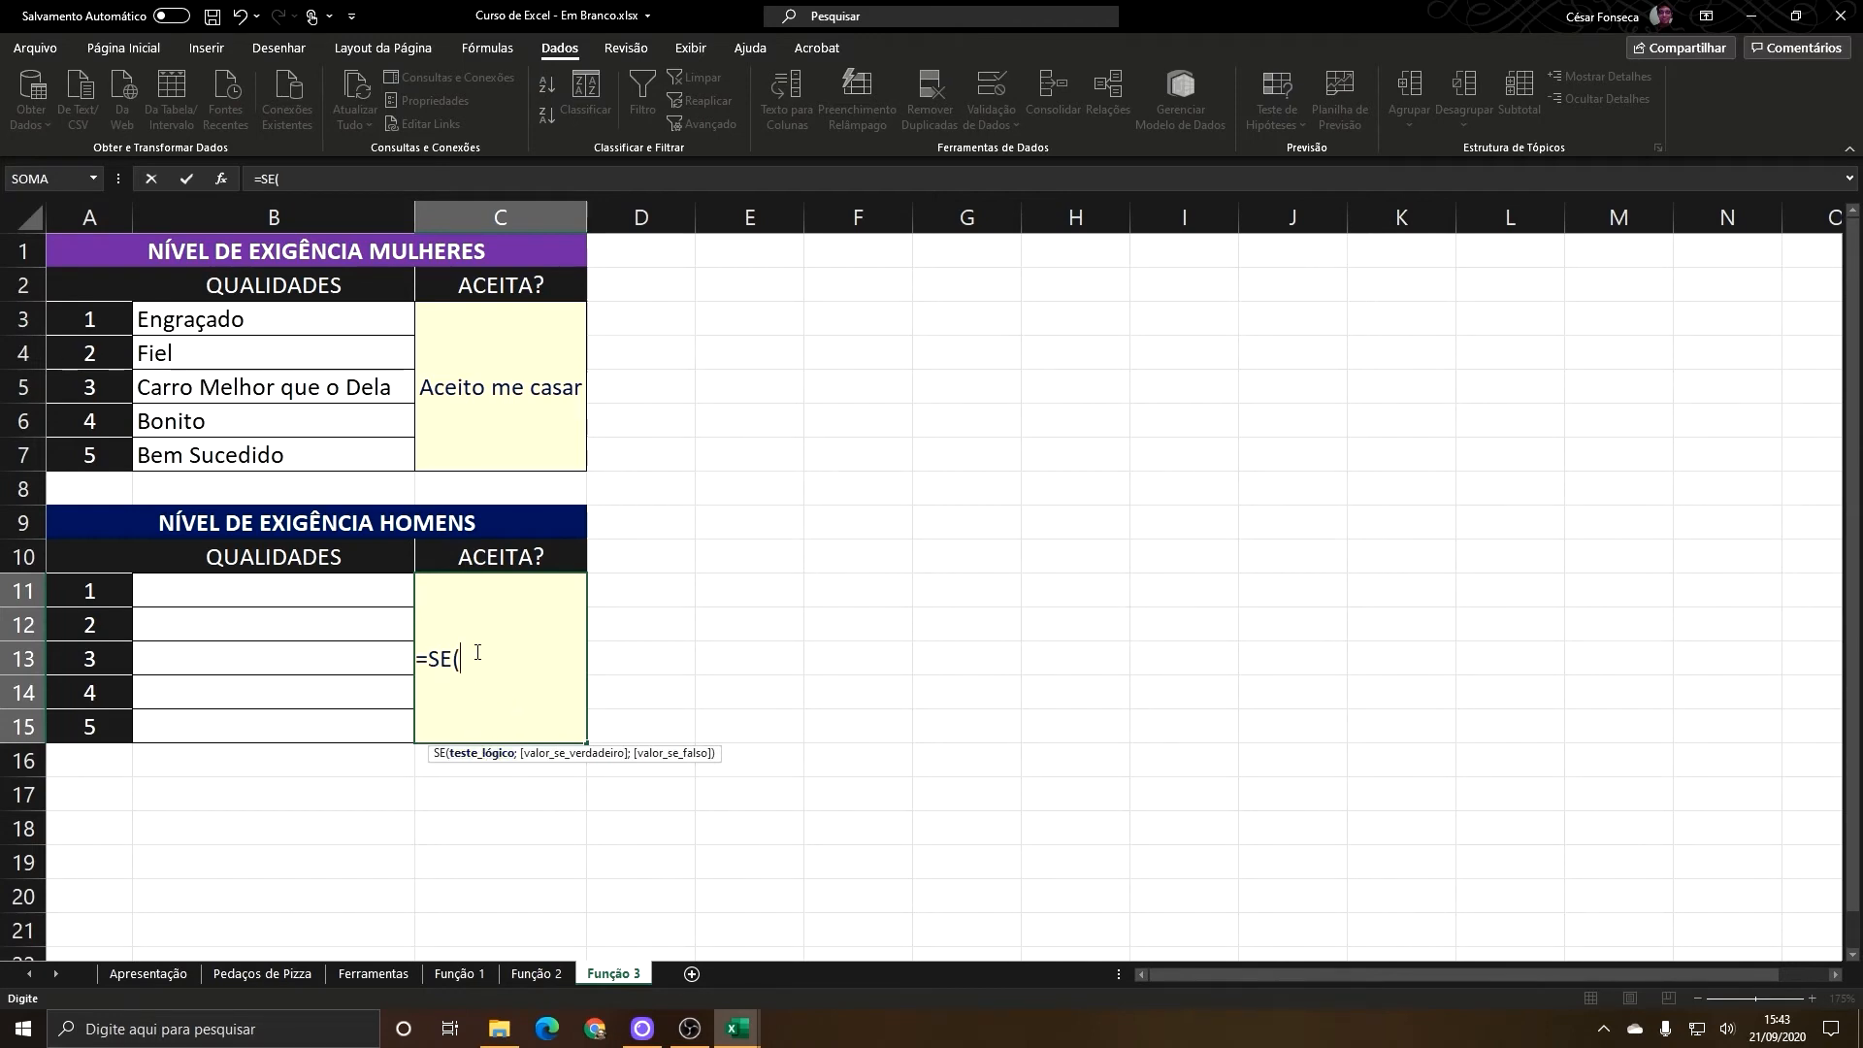
{"action": "type", "text": "ou"}
{"action": "key", "text": "Tab"}
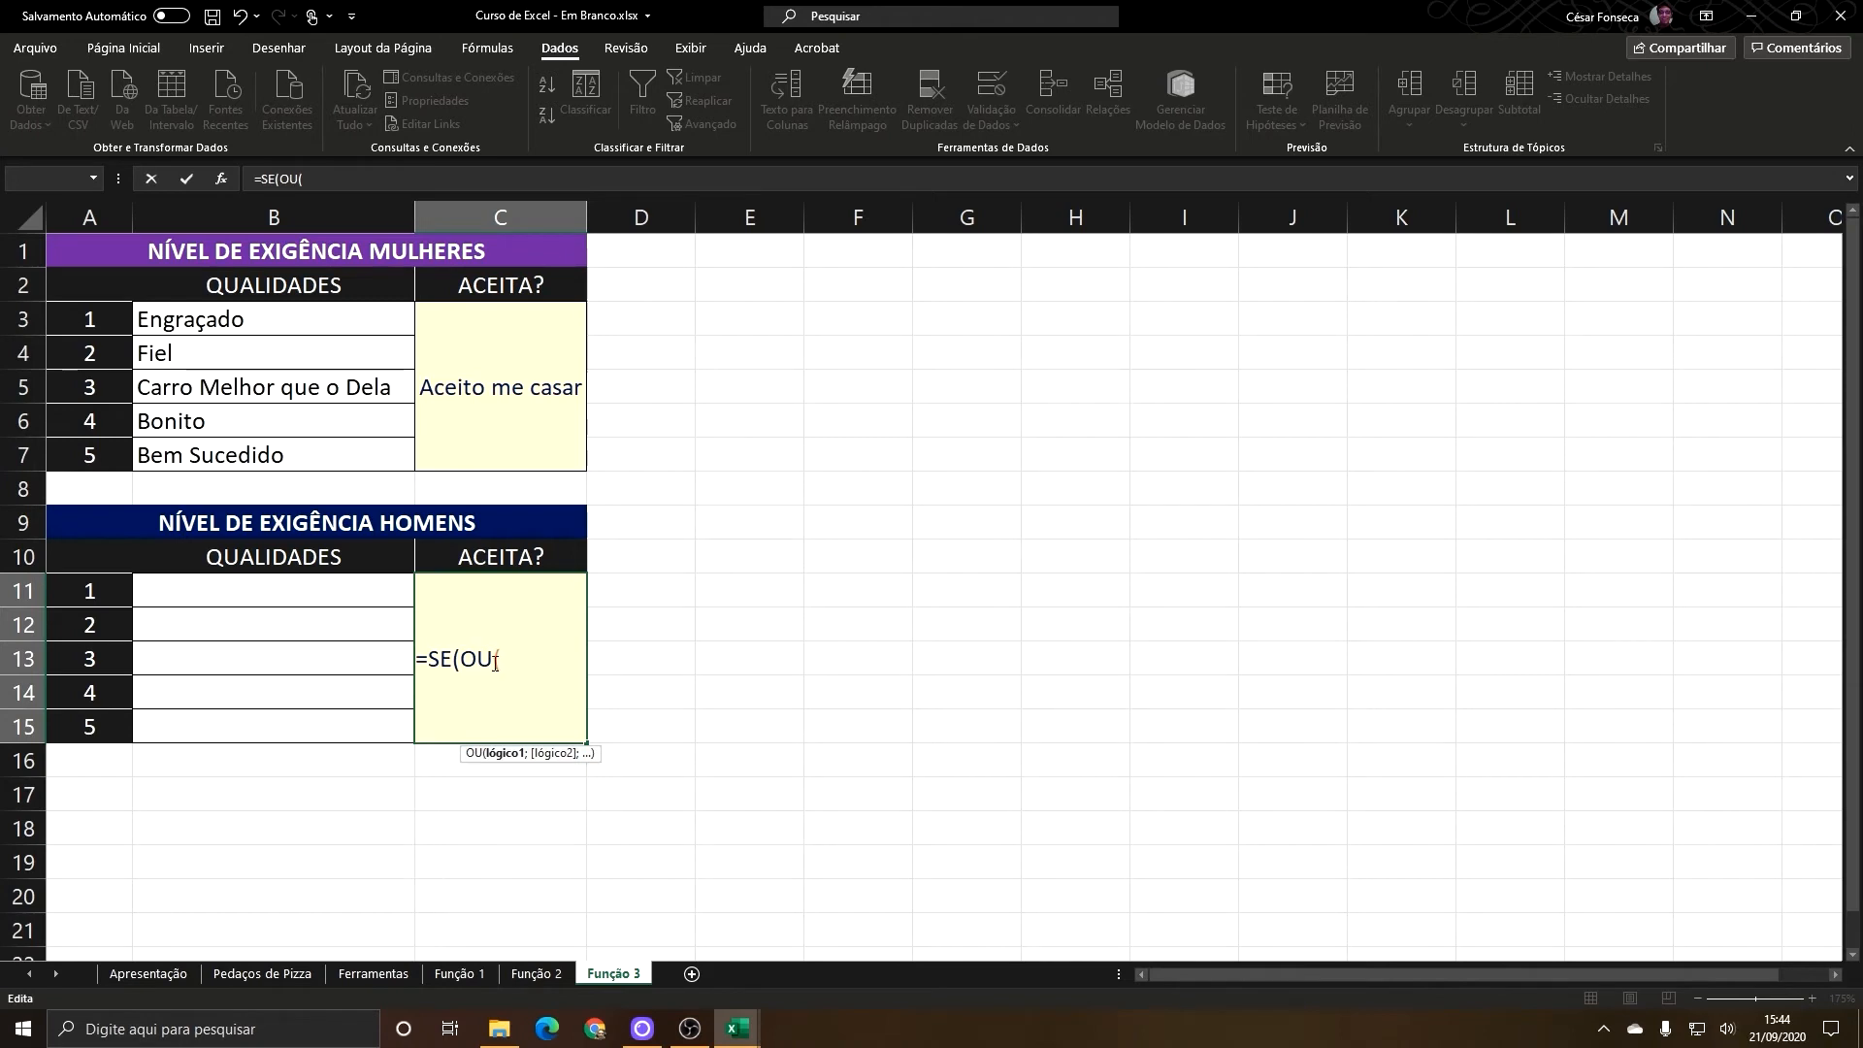
{"action": "left_click", "coordinate": [290, 592]}
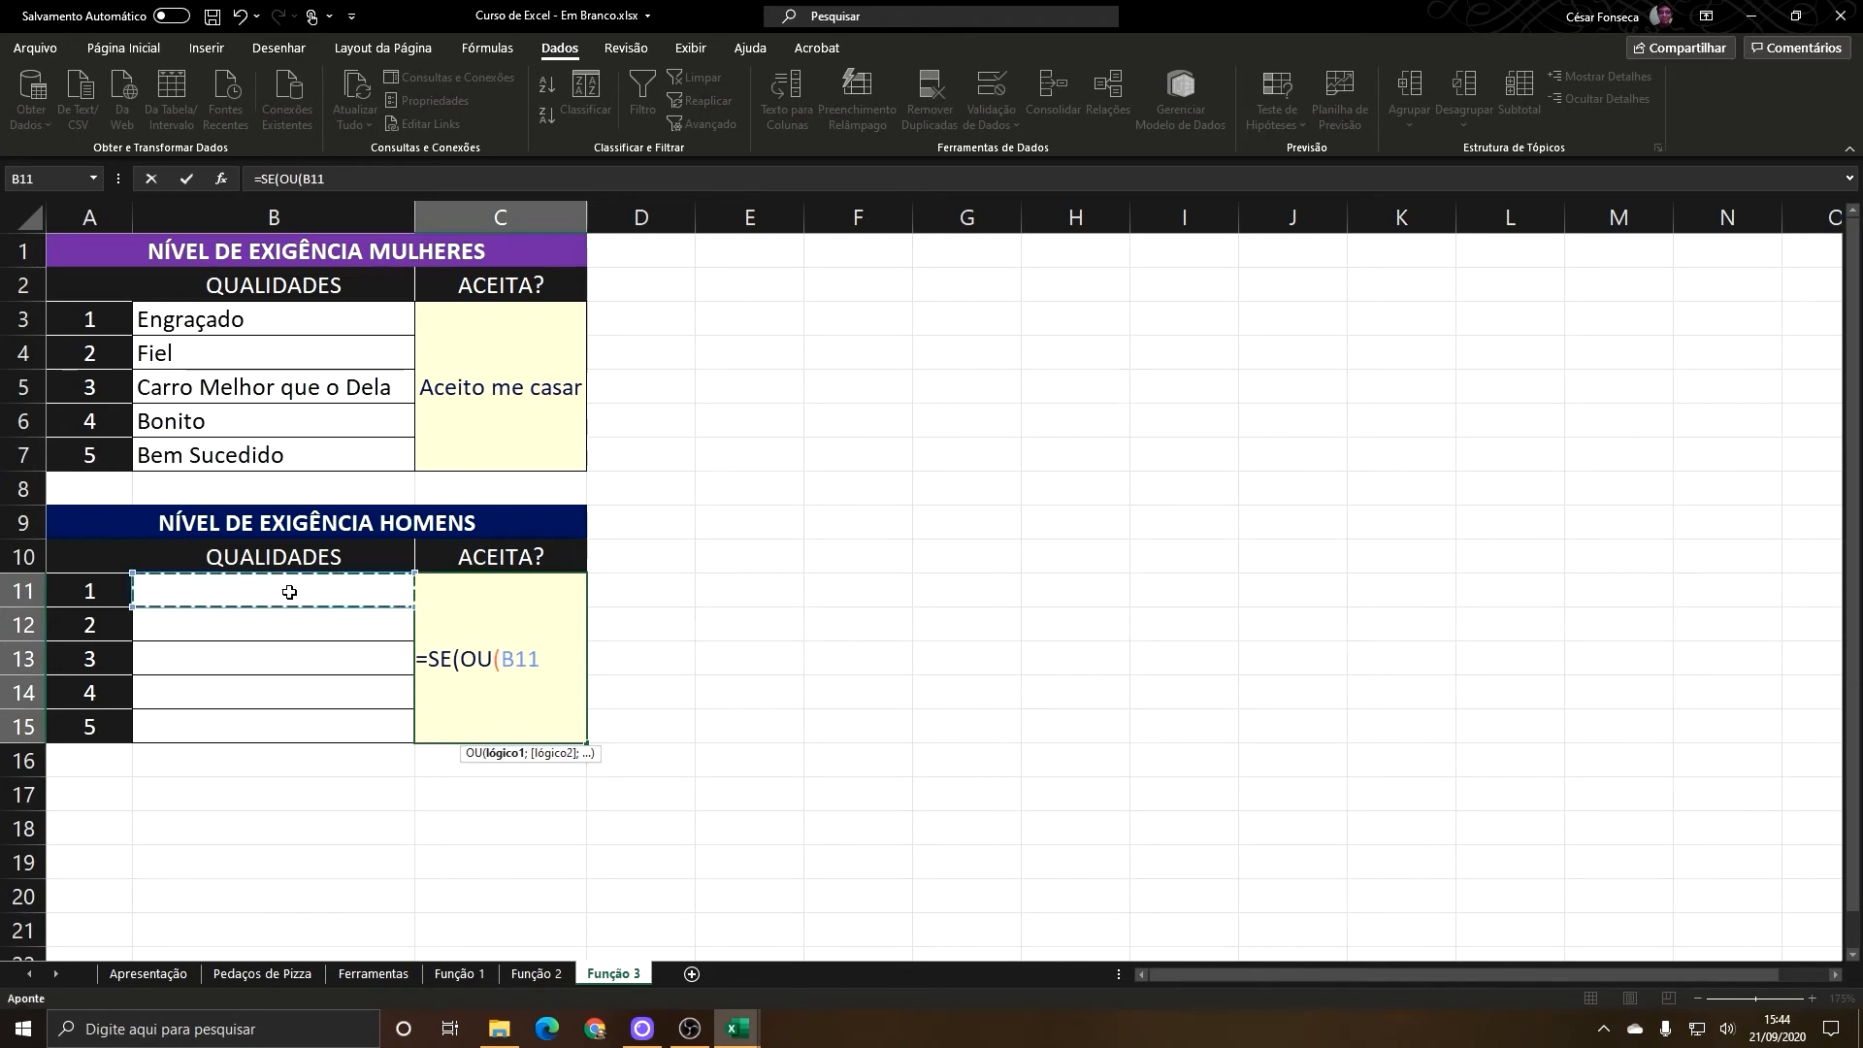
{"action": "type", "text": "=\"Bonita\";"}
{"action": "left_click", "coordinate": [167, 638]}
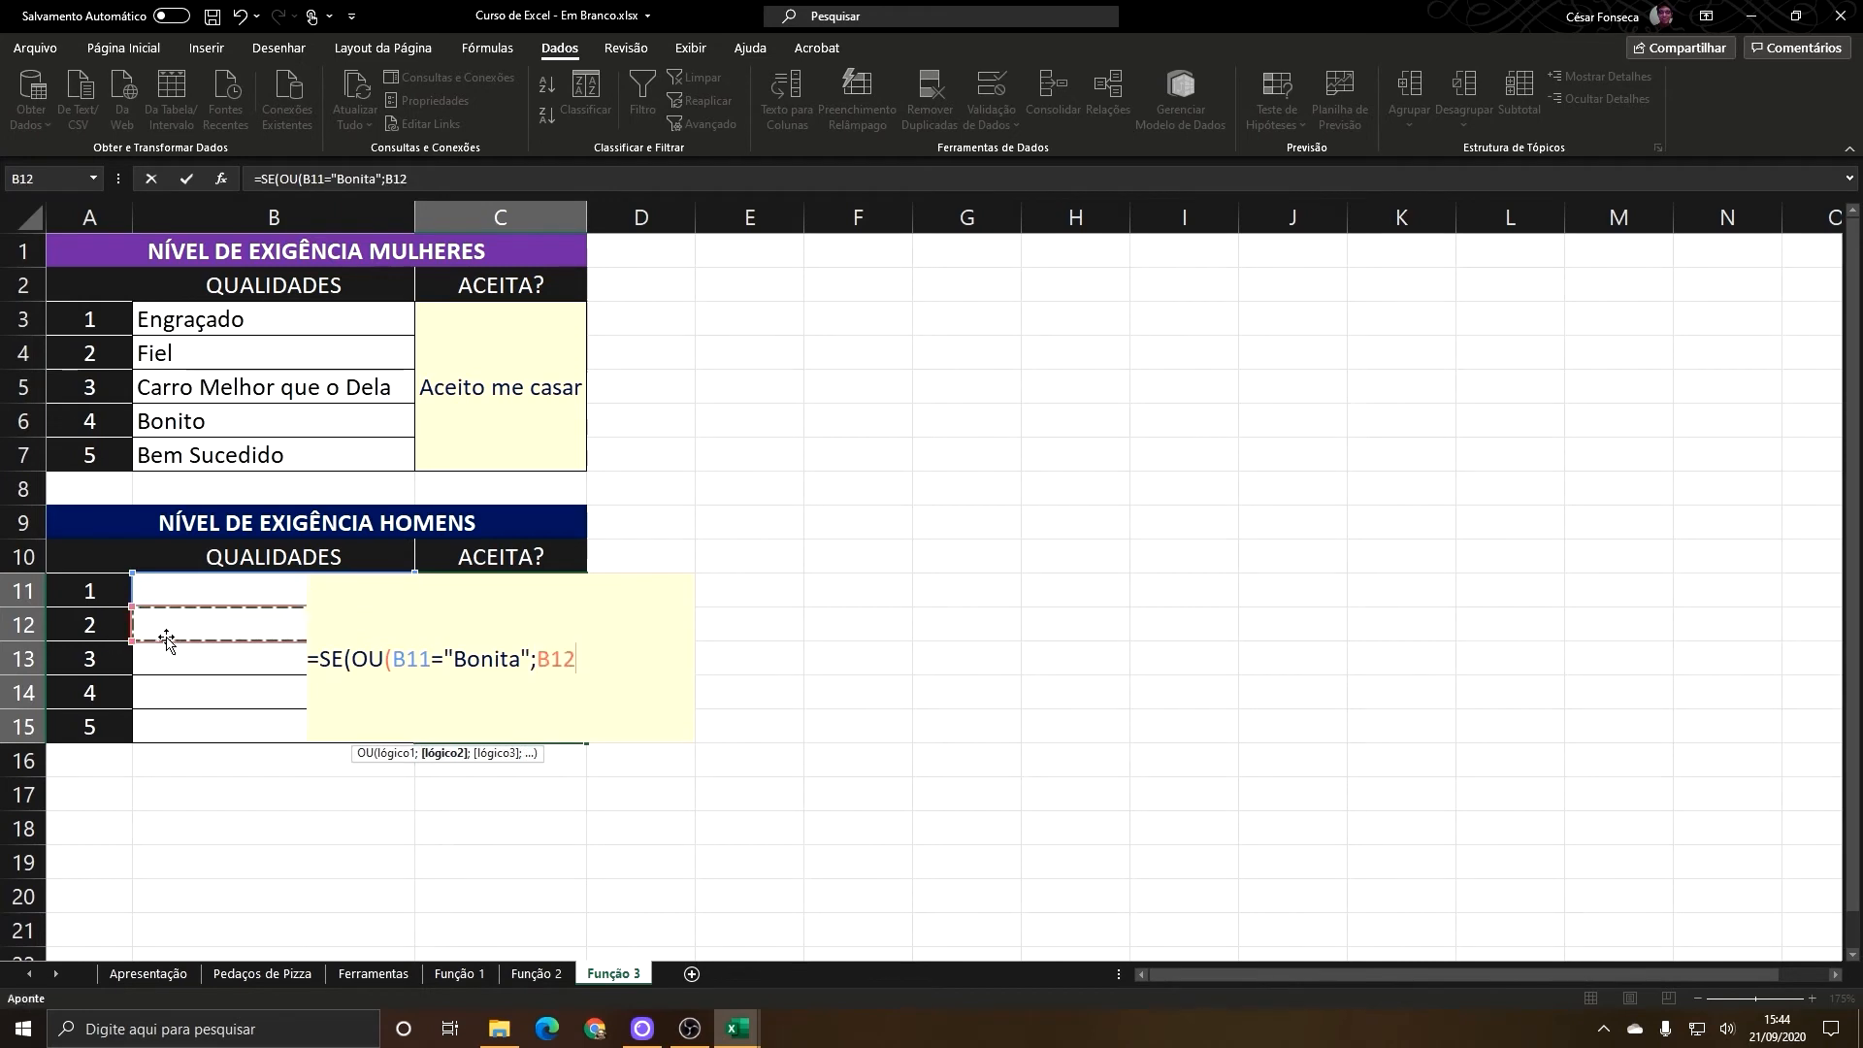
{"action": "type", "text": "=\"Ca"}
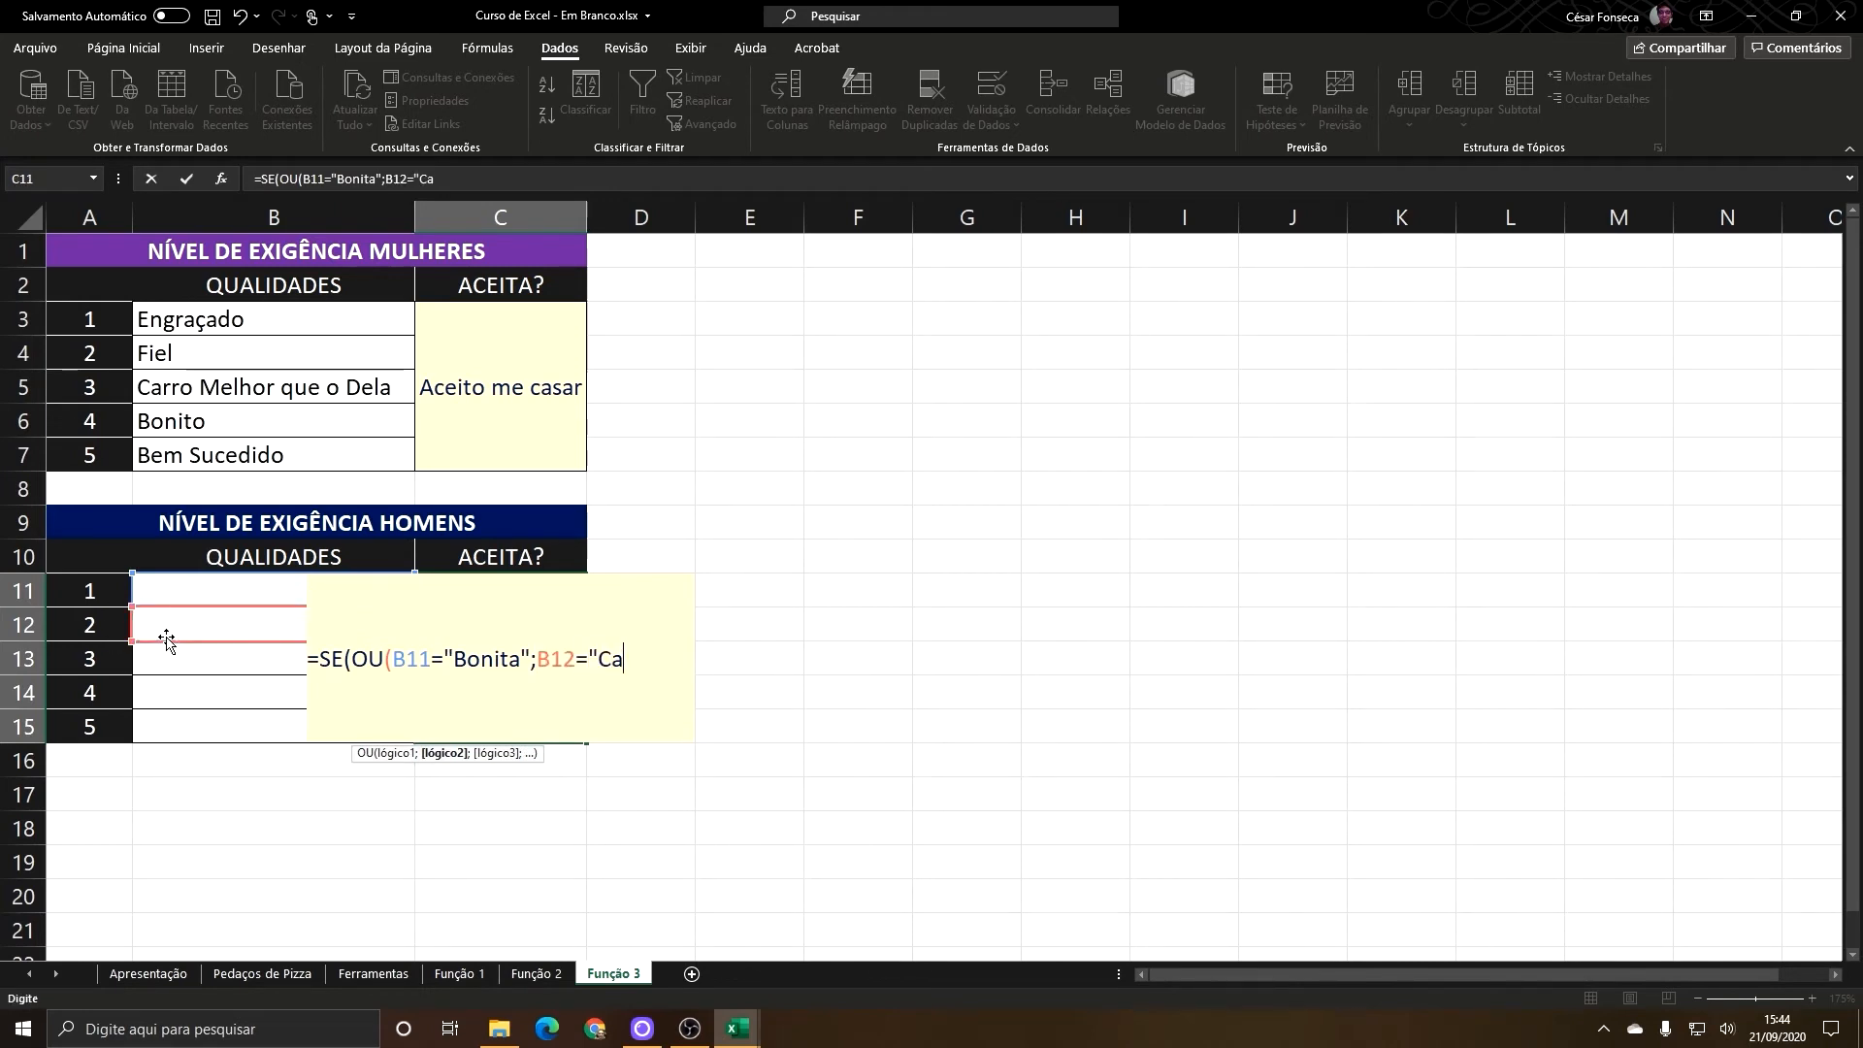
{"action": "type", "text": "belo Comprido\";"}
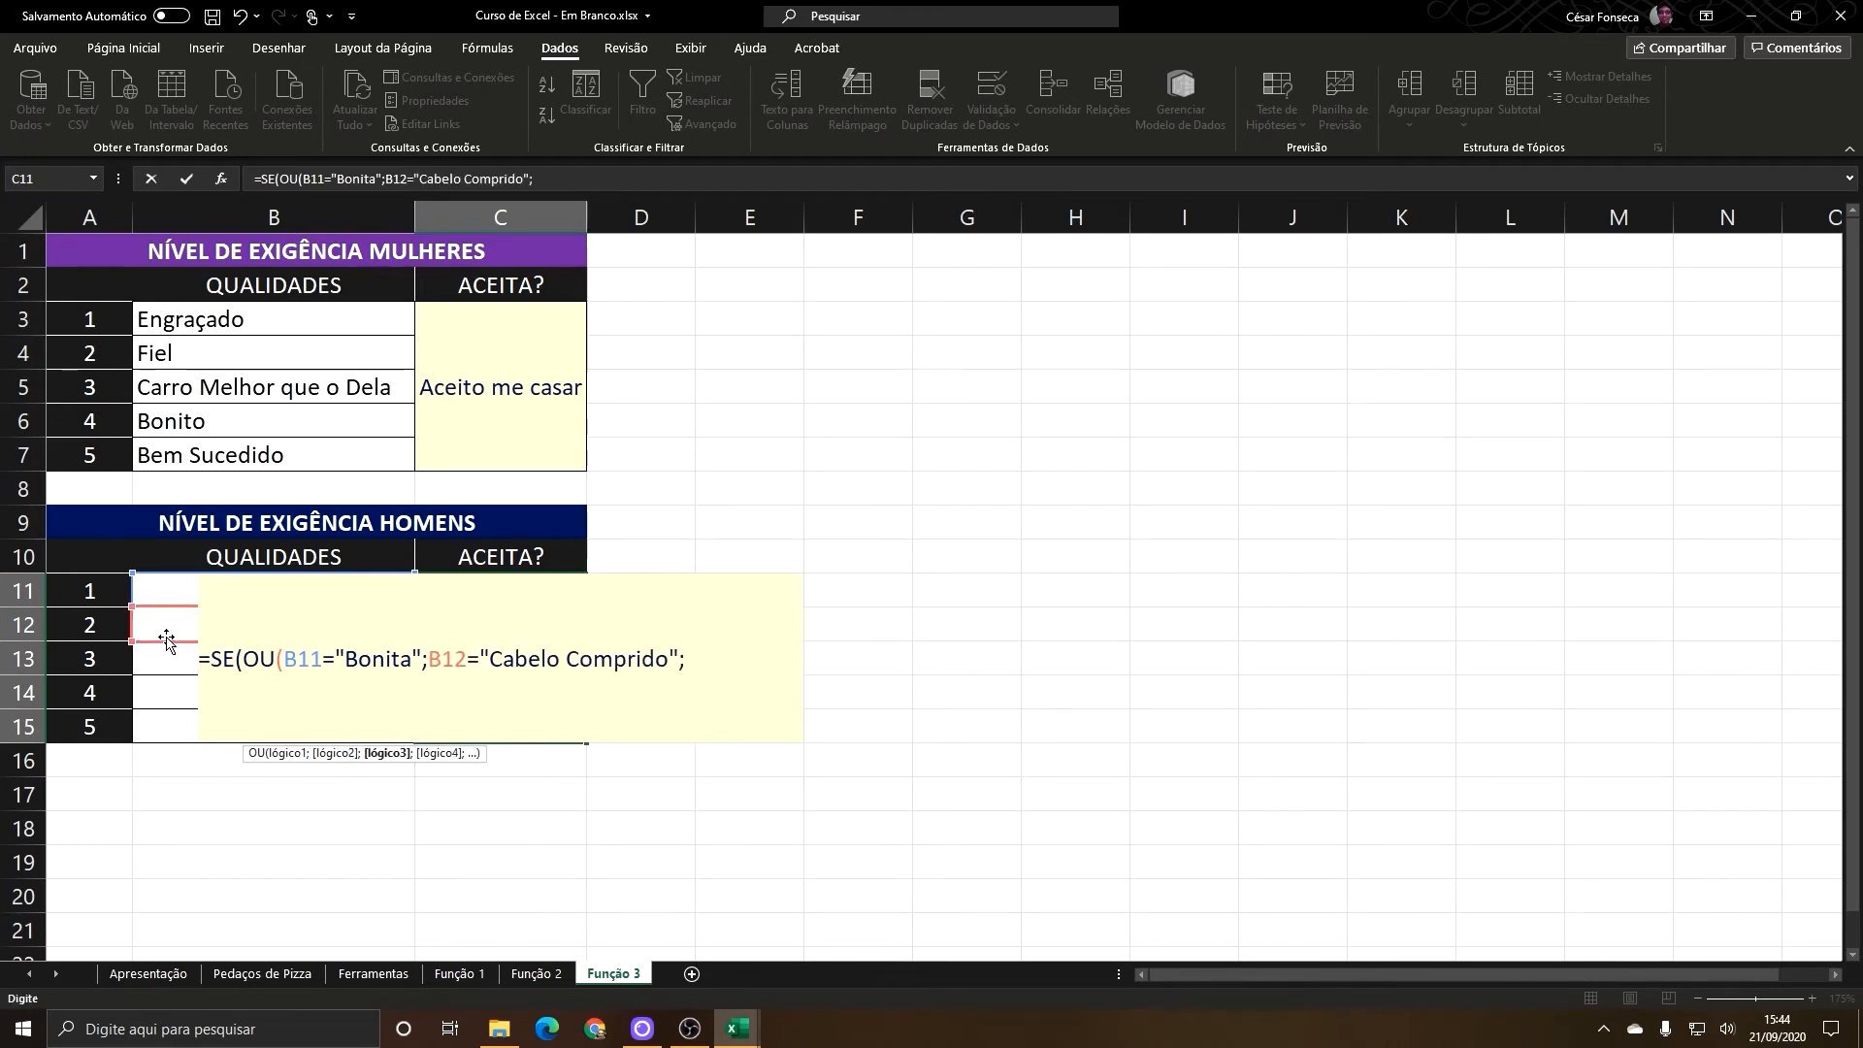
- Add B13="Corpo Saudável", B14="Conversa divertida", B15="Deu uma chance" with results "Aceito até noivar"/"Caso com Vídeo Game"
{"action": "left_click", "coordinate": [135, 665]}
{"action": "type", "text": "=\"Corpo Saudável\";"}
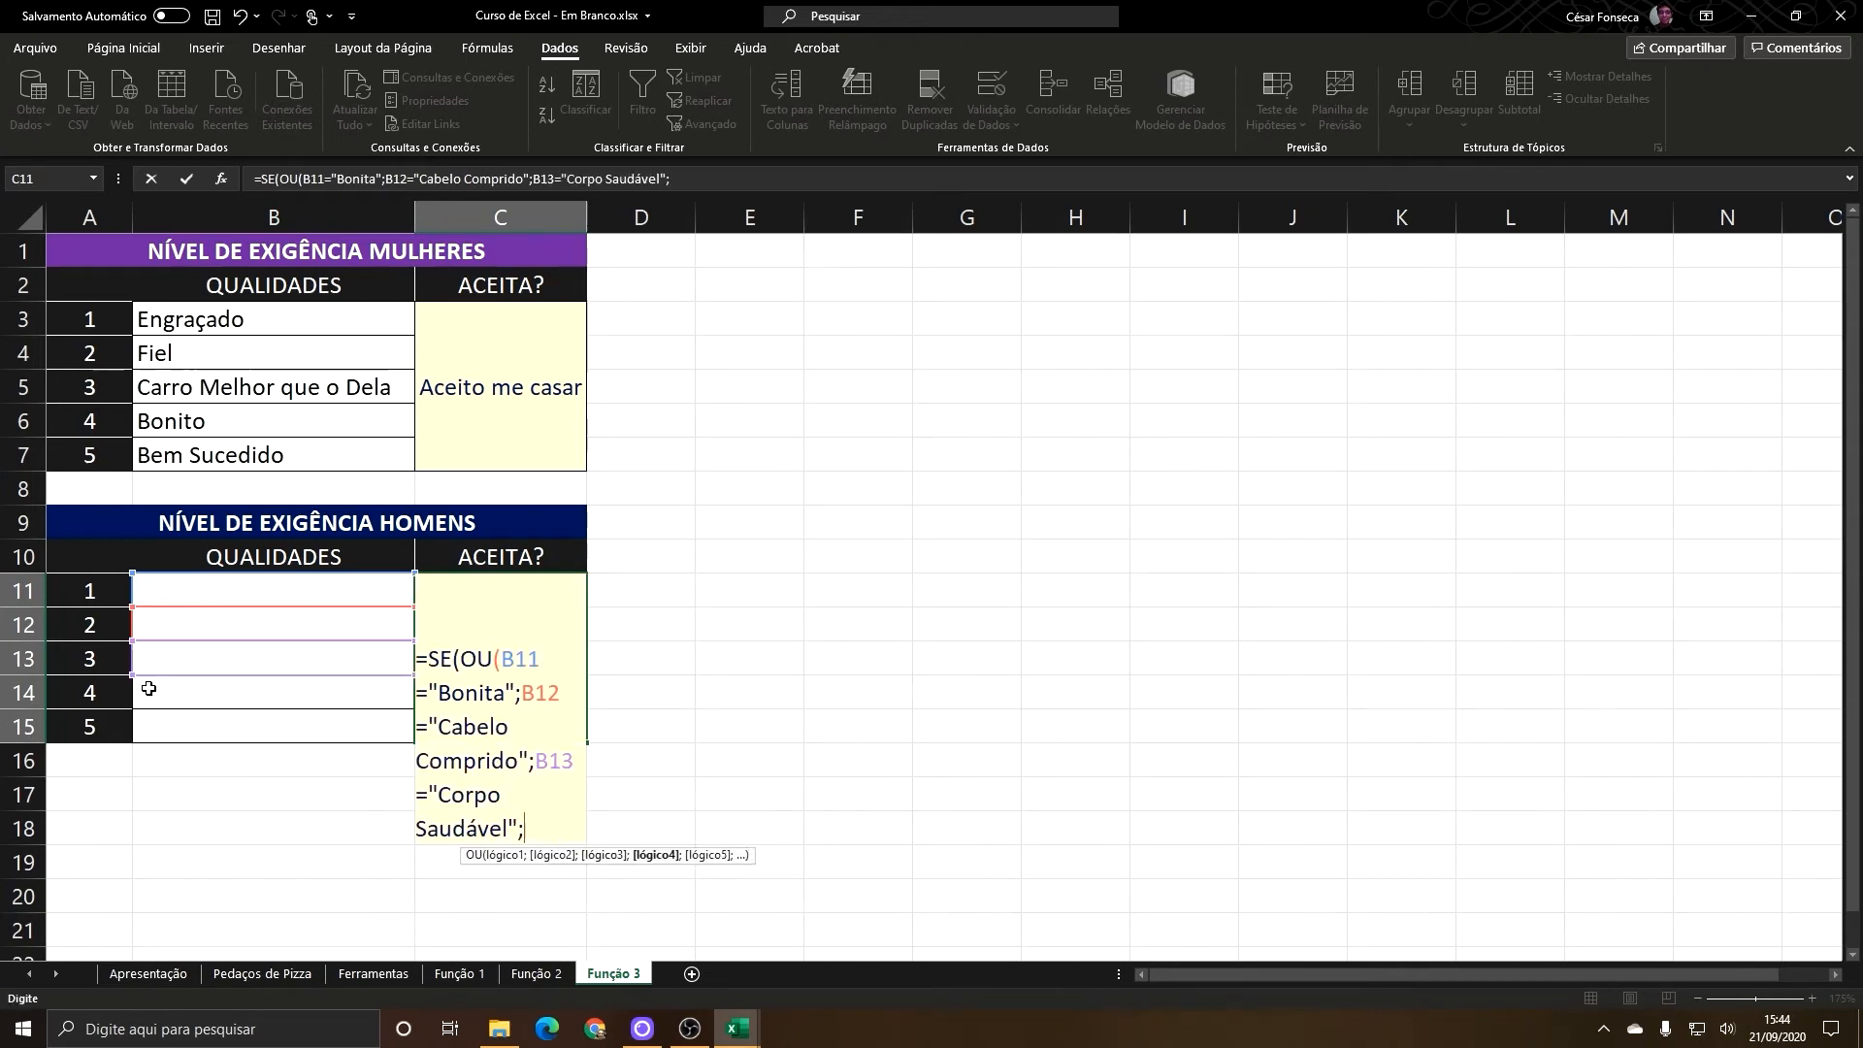
{"action": "left_click", "coordinate": [207, 690]}
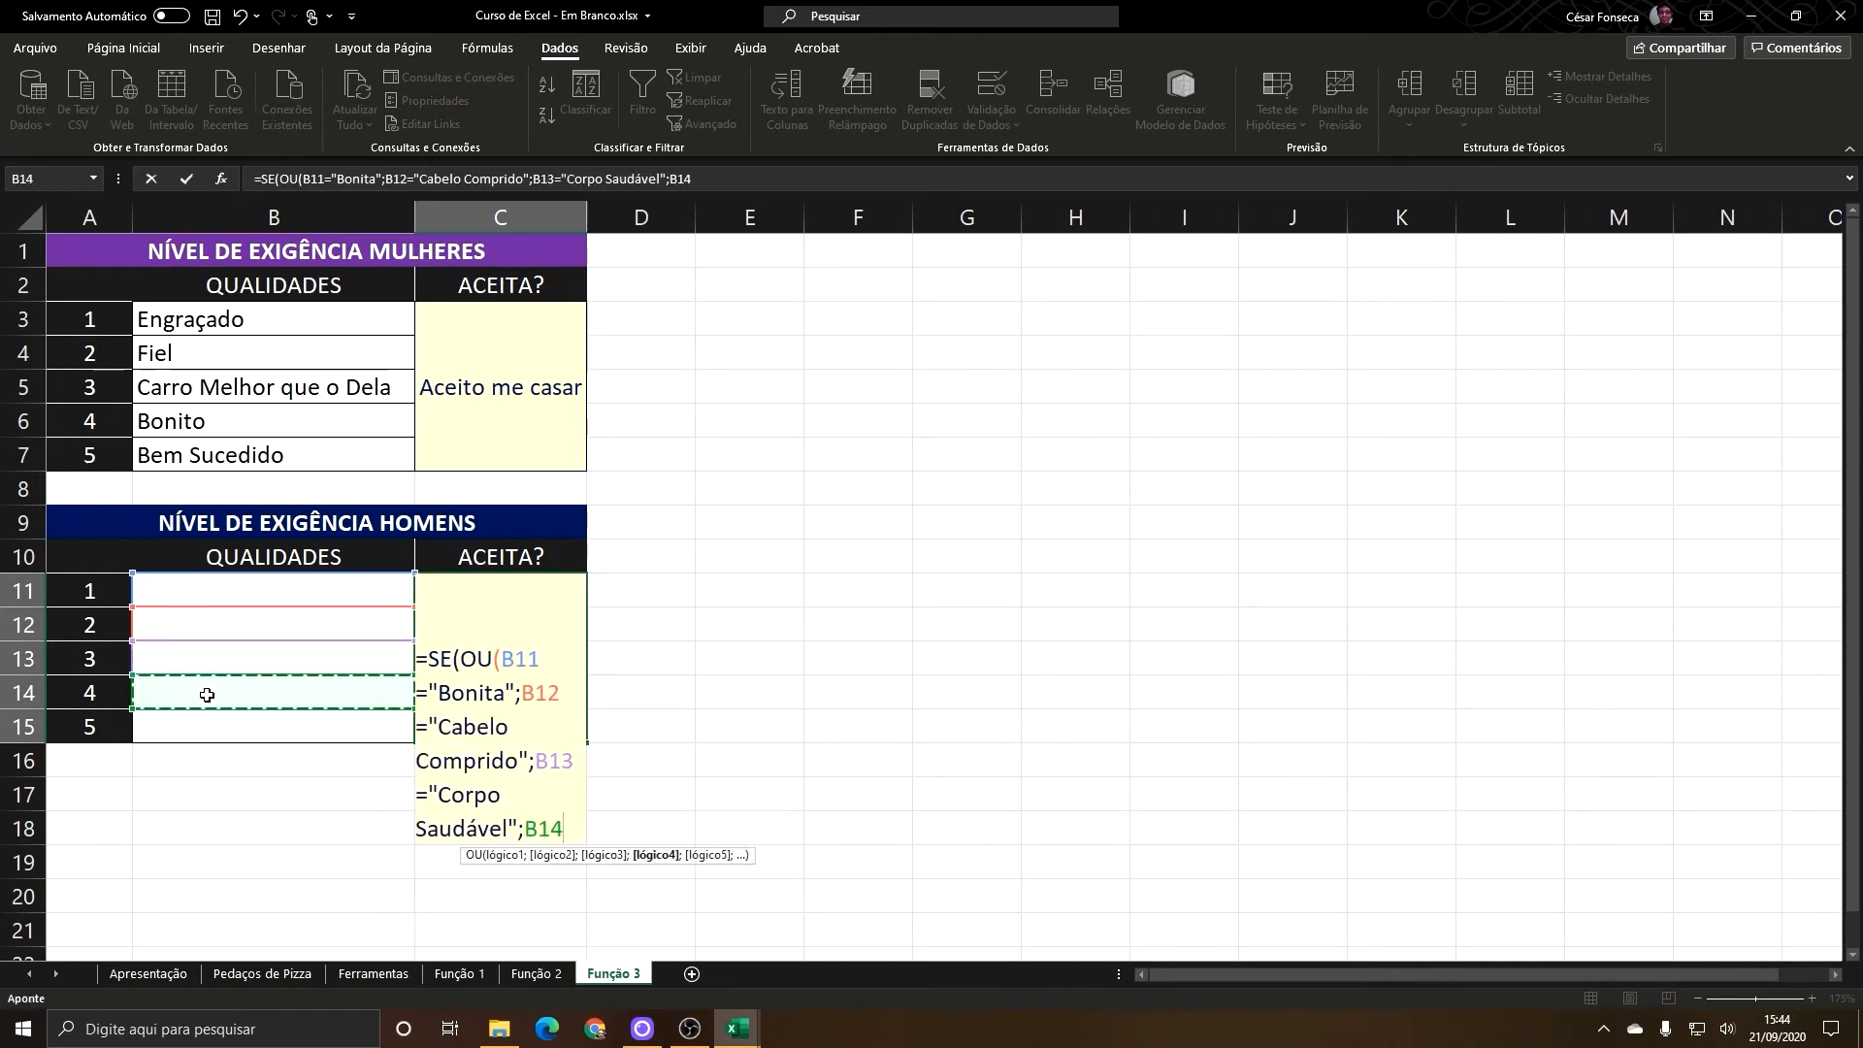
{"action": "type", "text": "=\"Conversa d"}
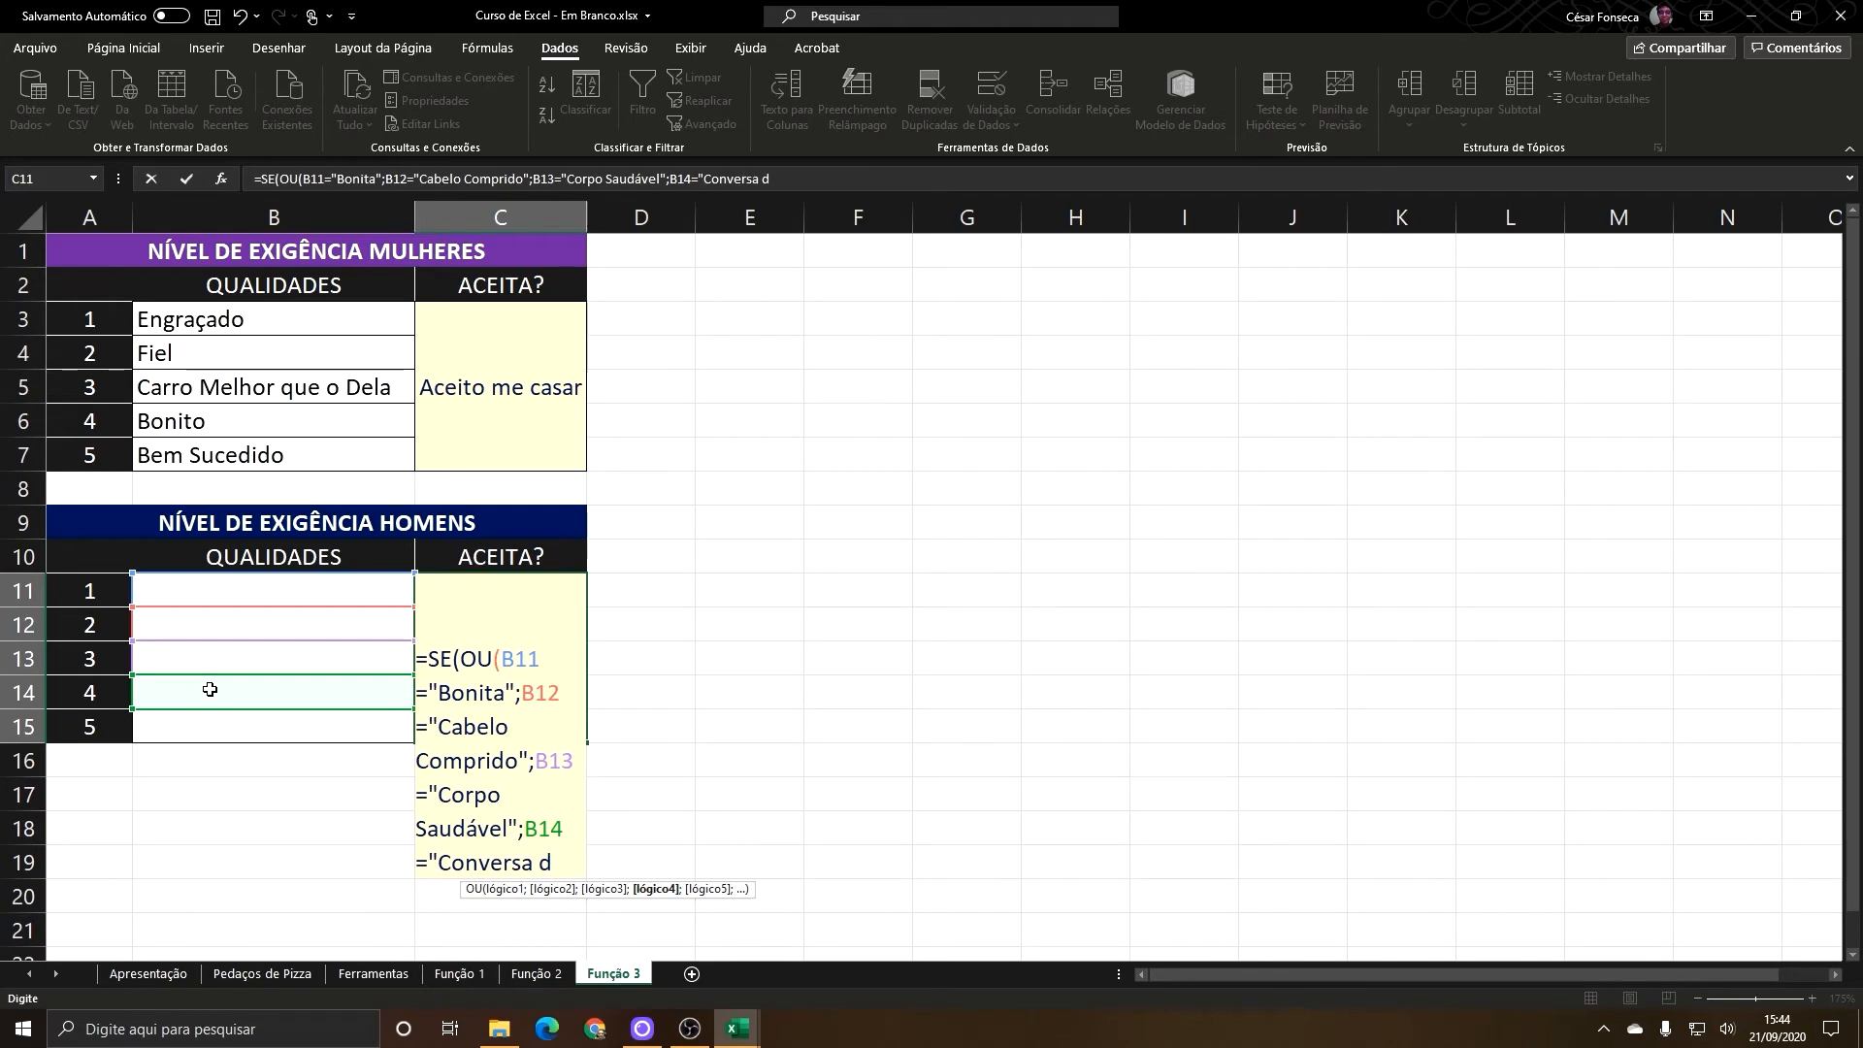
{"action": "type", "text": "ivertida\";"}
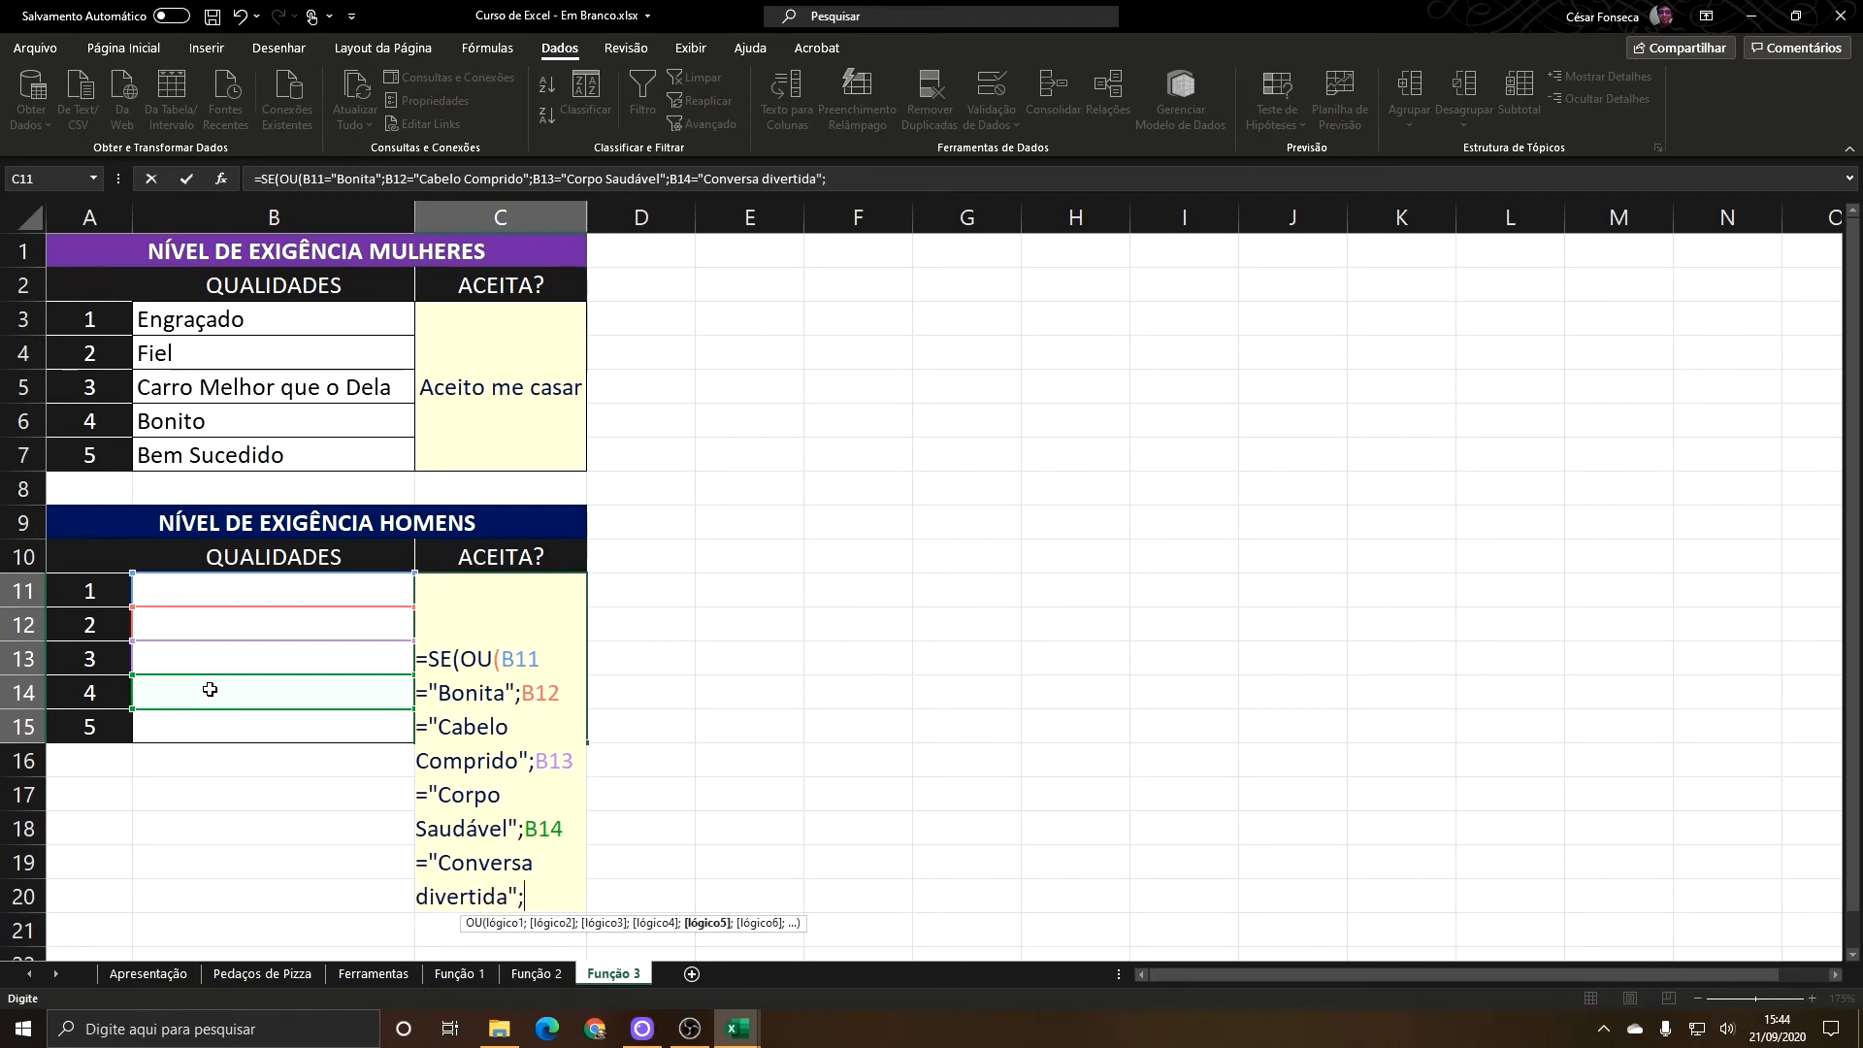
{"action": "left_click", "coordinate": [208, 719]}
{"action": "type", "text": "="}
{"action": "type", "text": "\"Deu uma chance\");"}
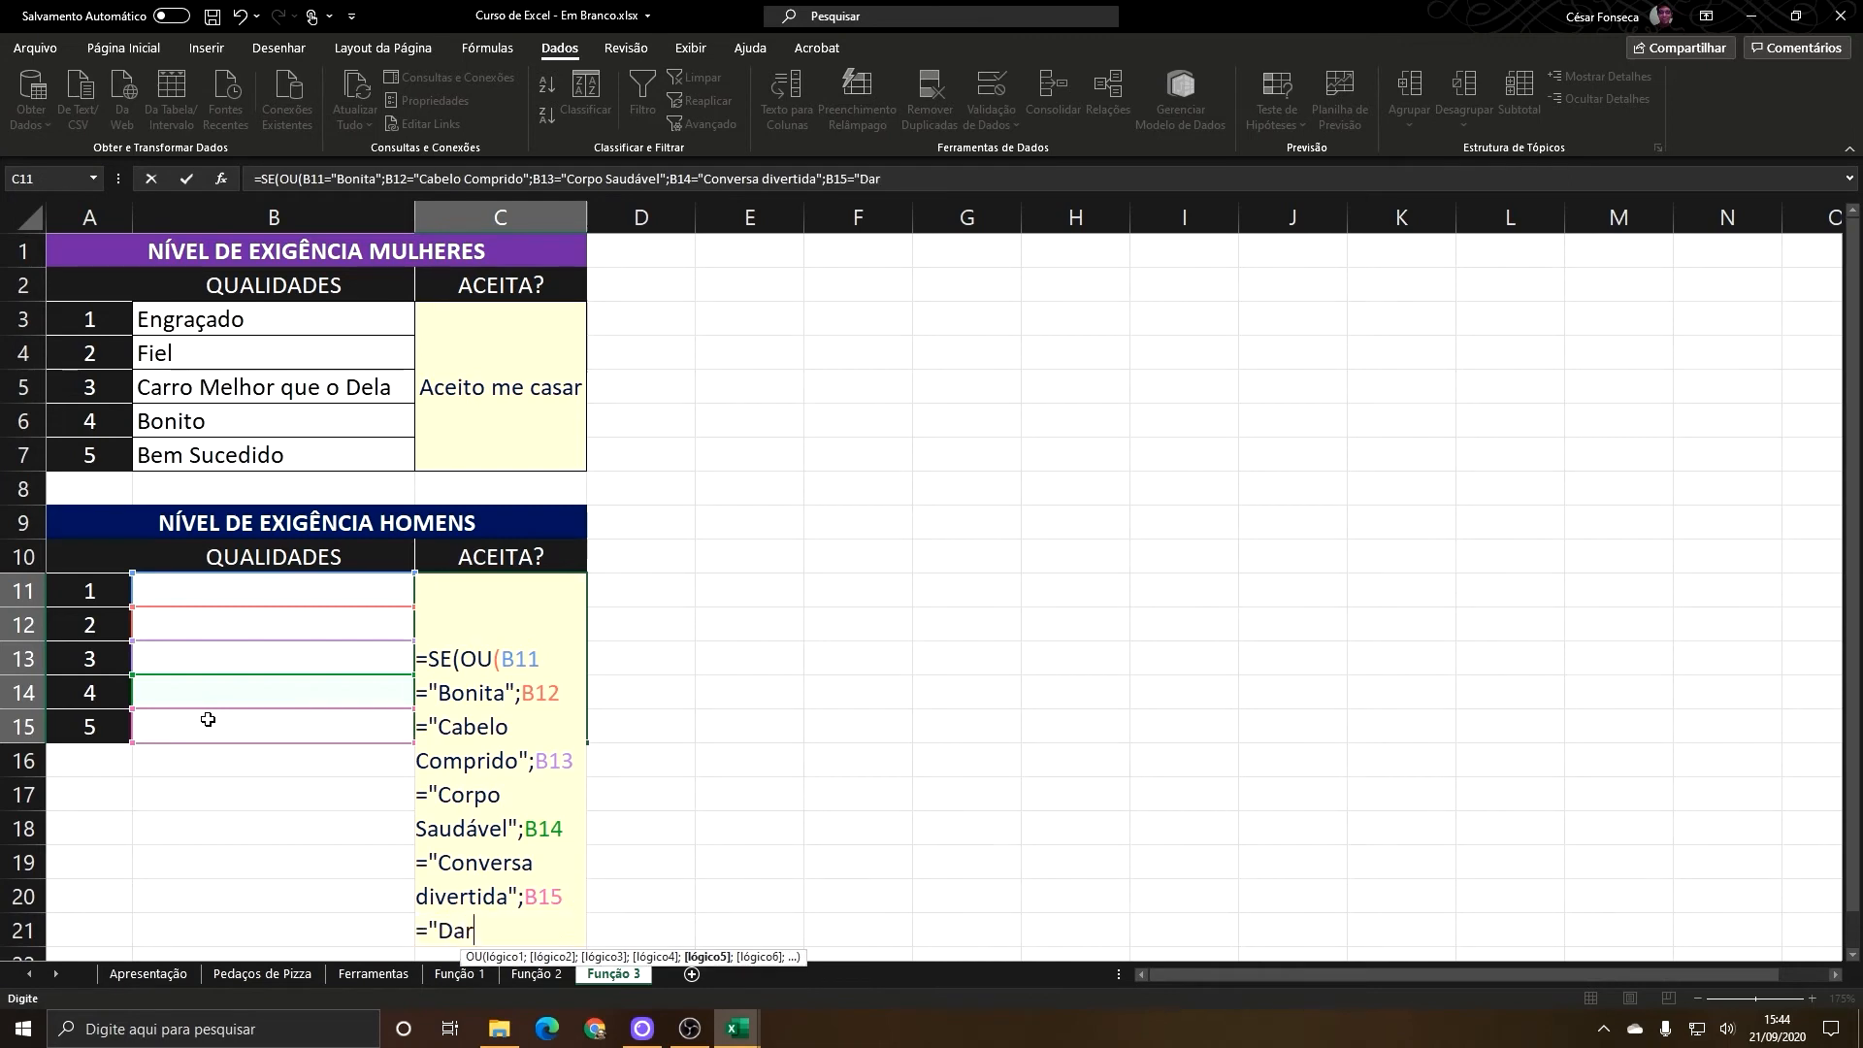
{"action": "type", "text": "\""}
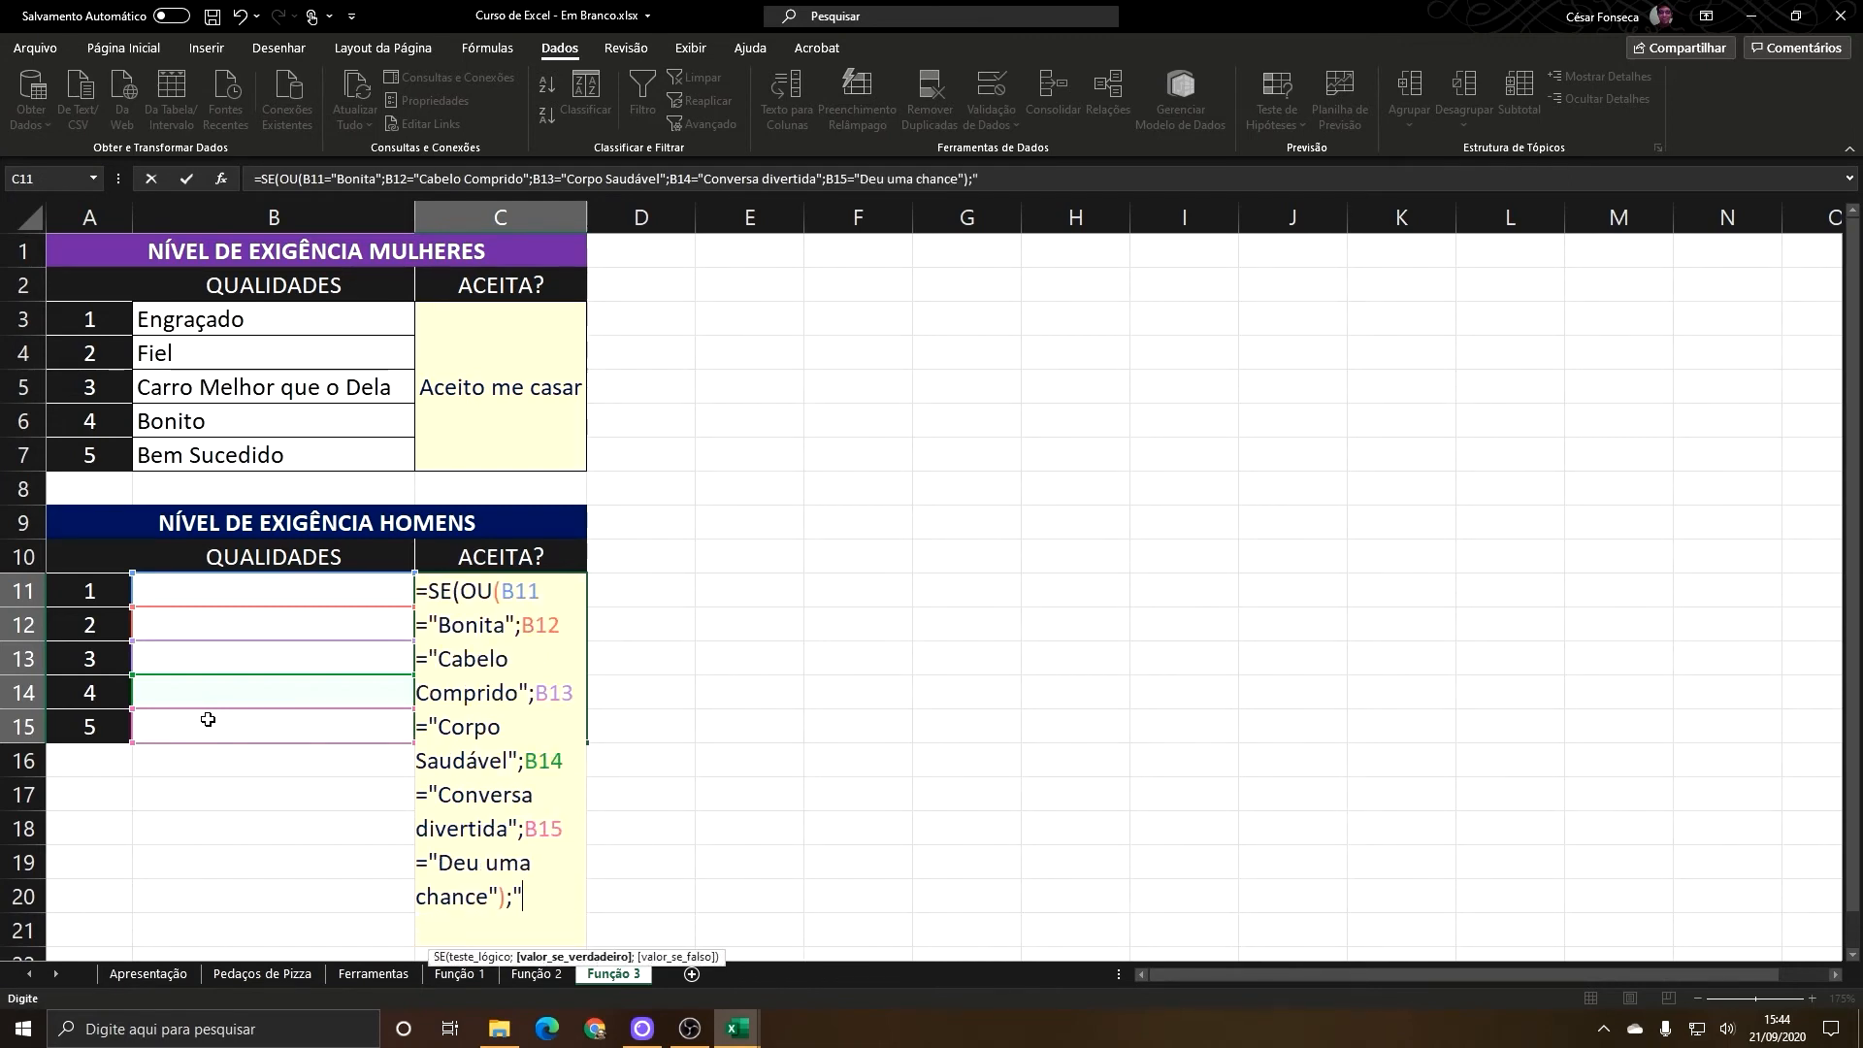
{"action": "type", "text": "A"}
{"action": "type", "text": "ceito em"}
{"action": "key", "text": "BackSpace"}
{"action": "key", "text": "BackSpace"}
{"action": "type", "text": "até noivar\";"}
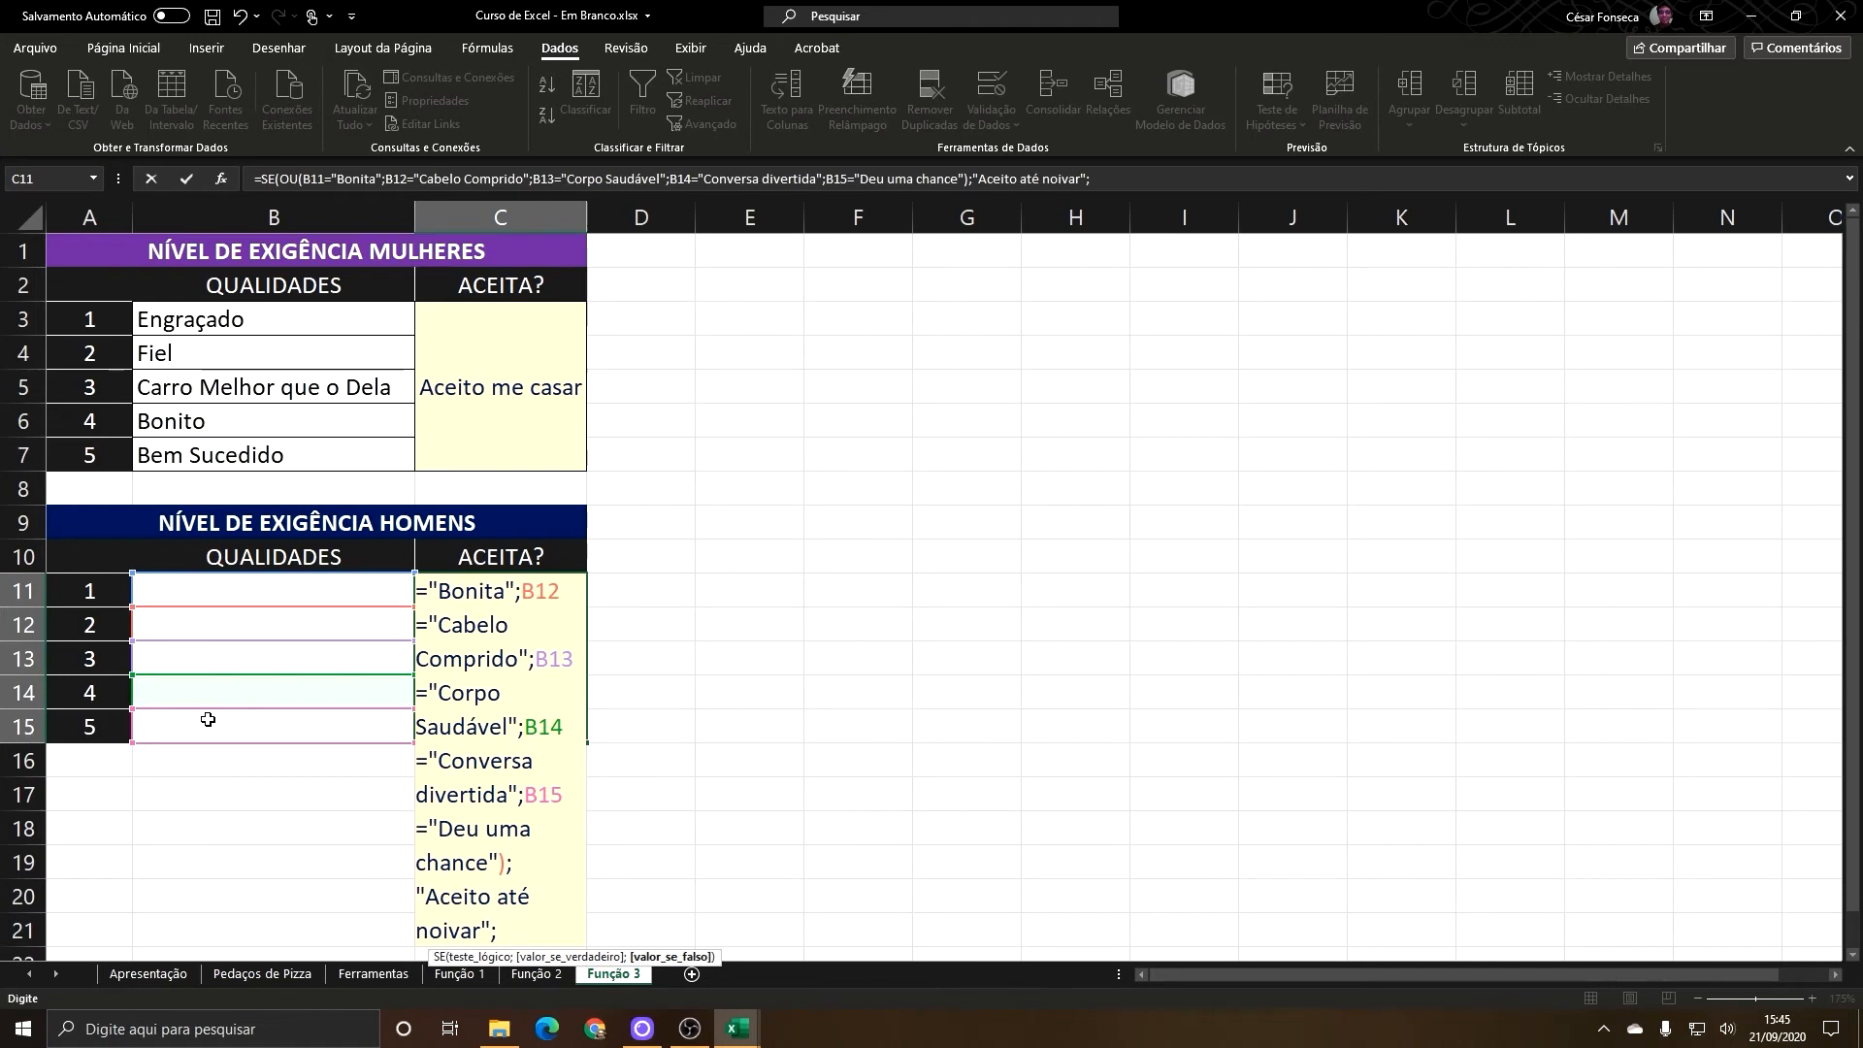
{"action": "type", "text": "\"Caso com V"}
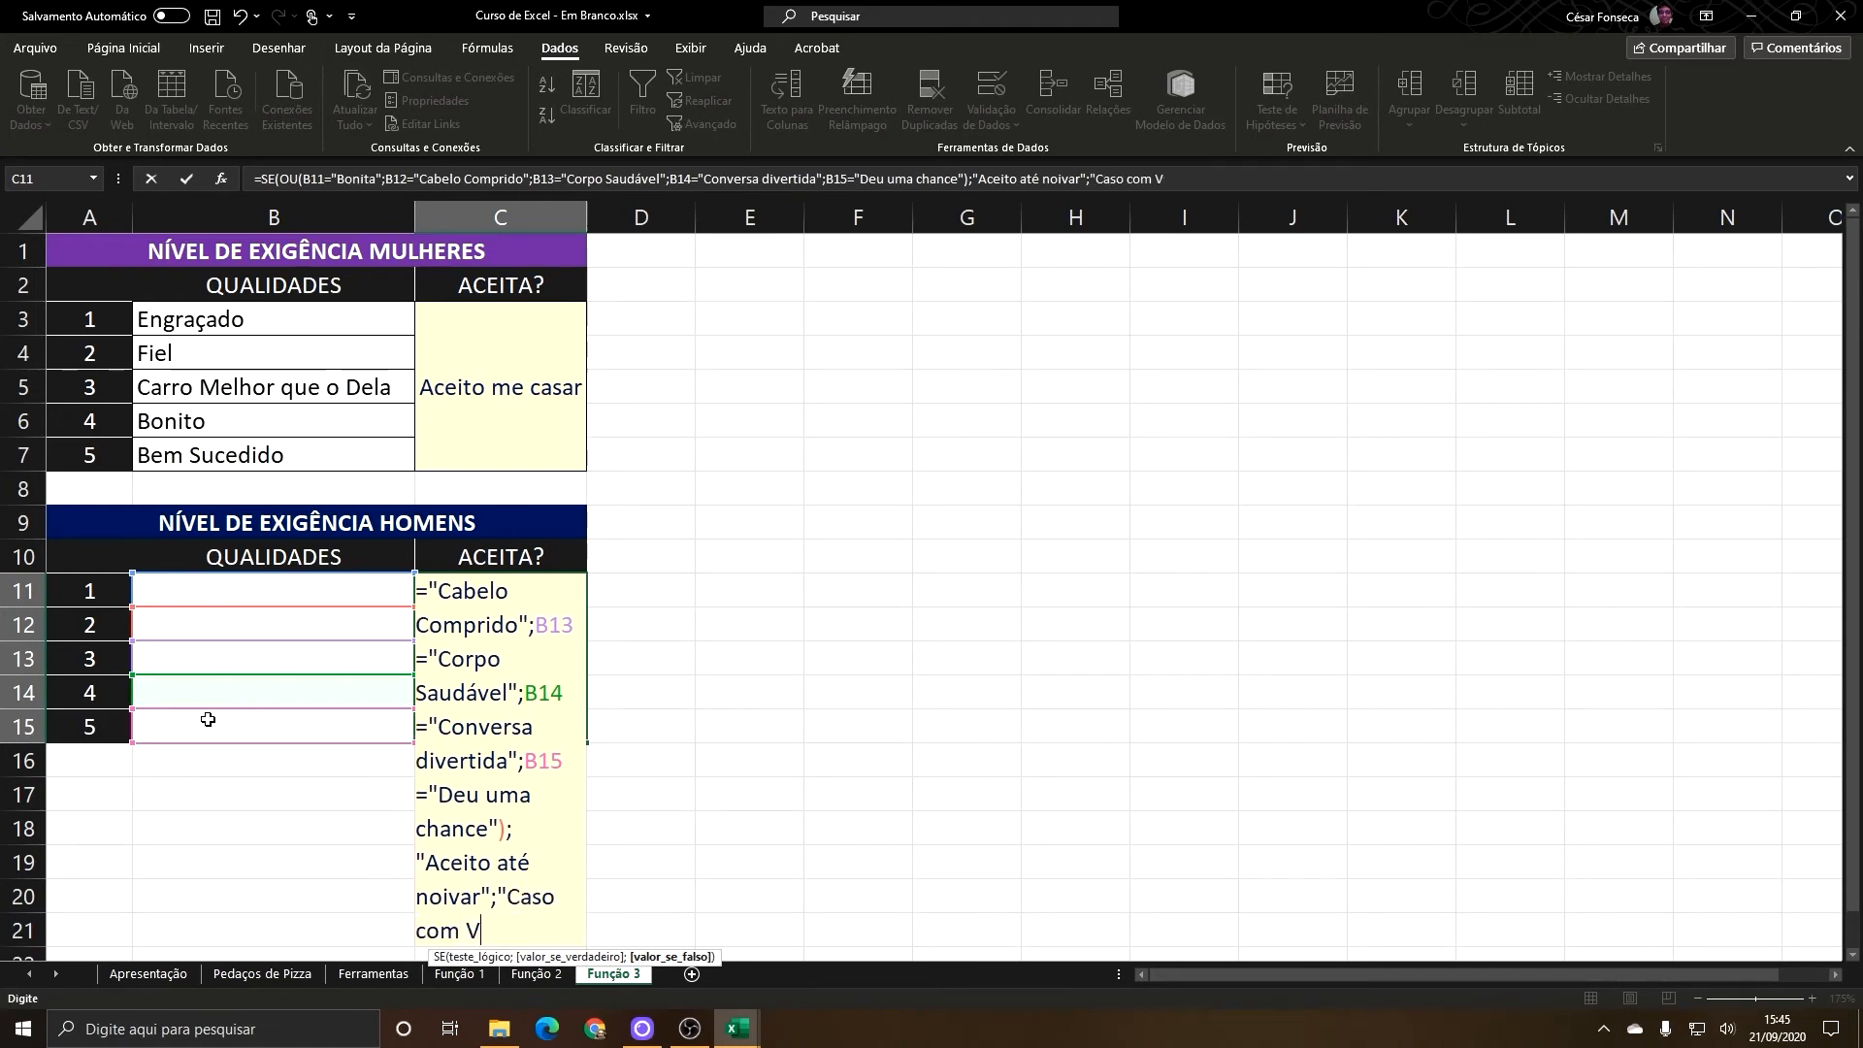
{"action": "type", "text": "ídeo Game\")"}
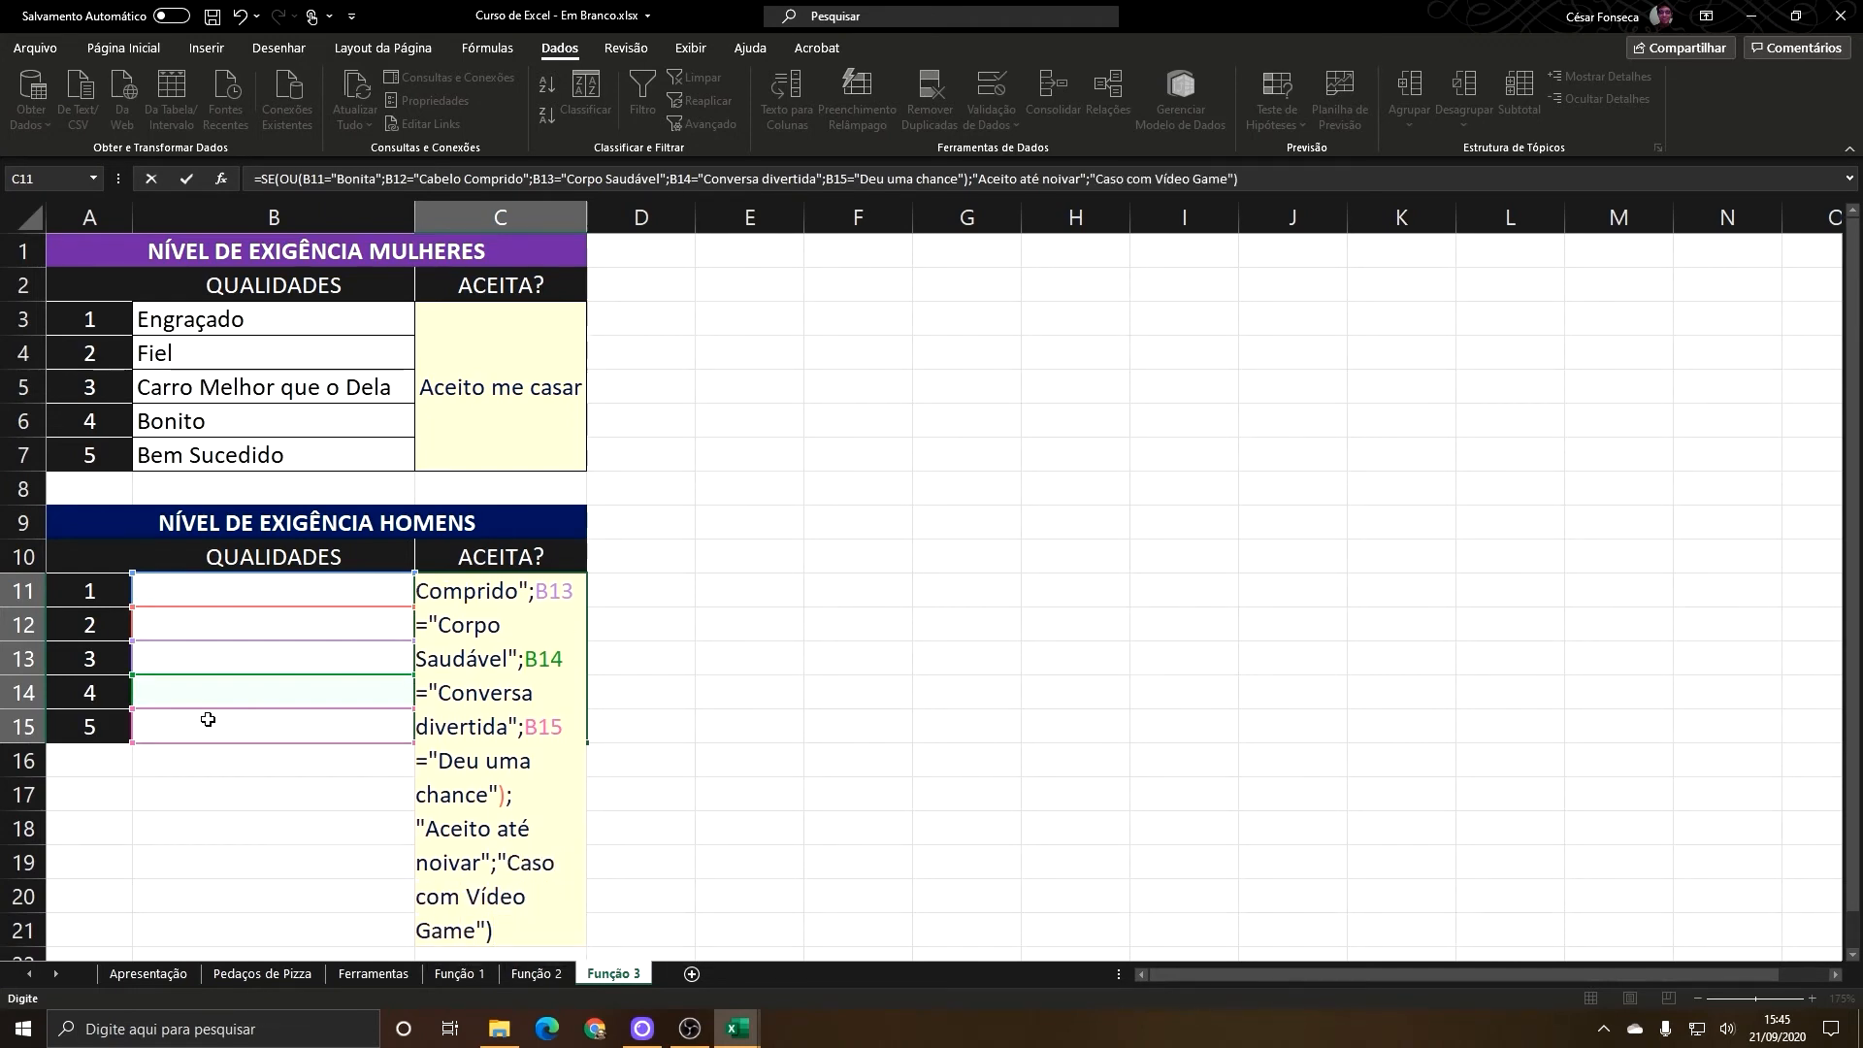
{"action": "key", "text": "Return"}
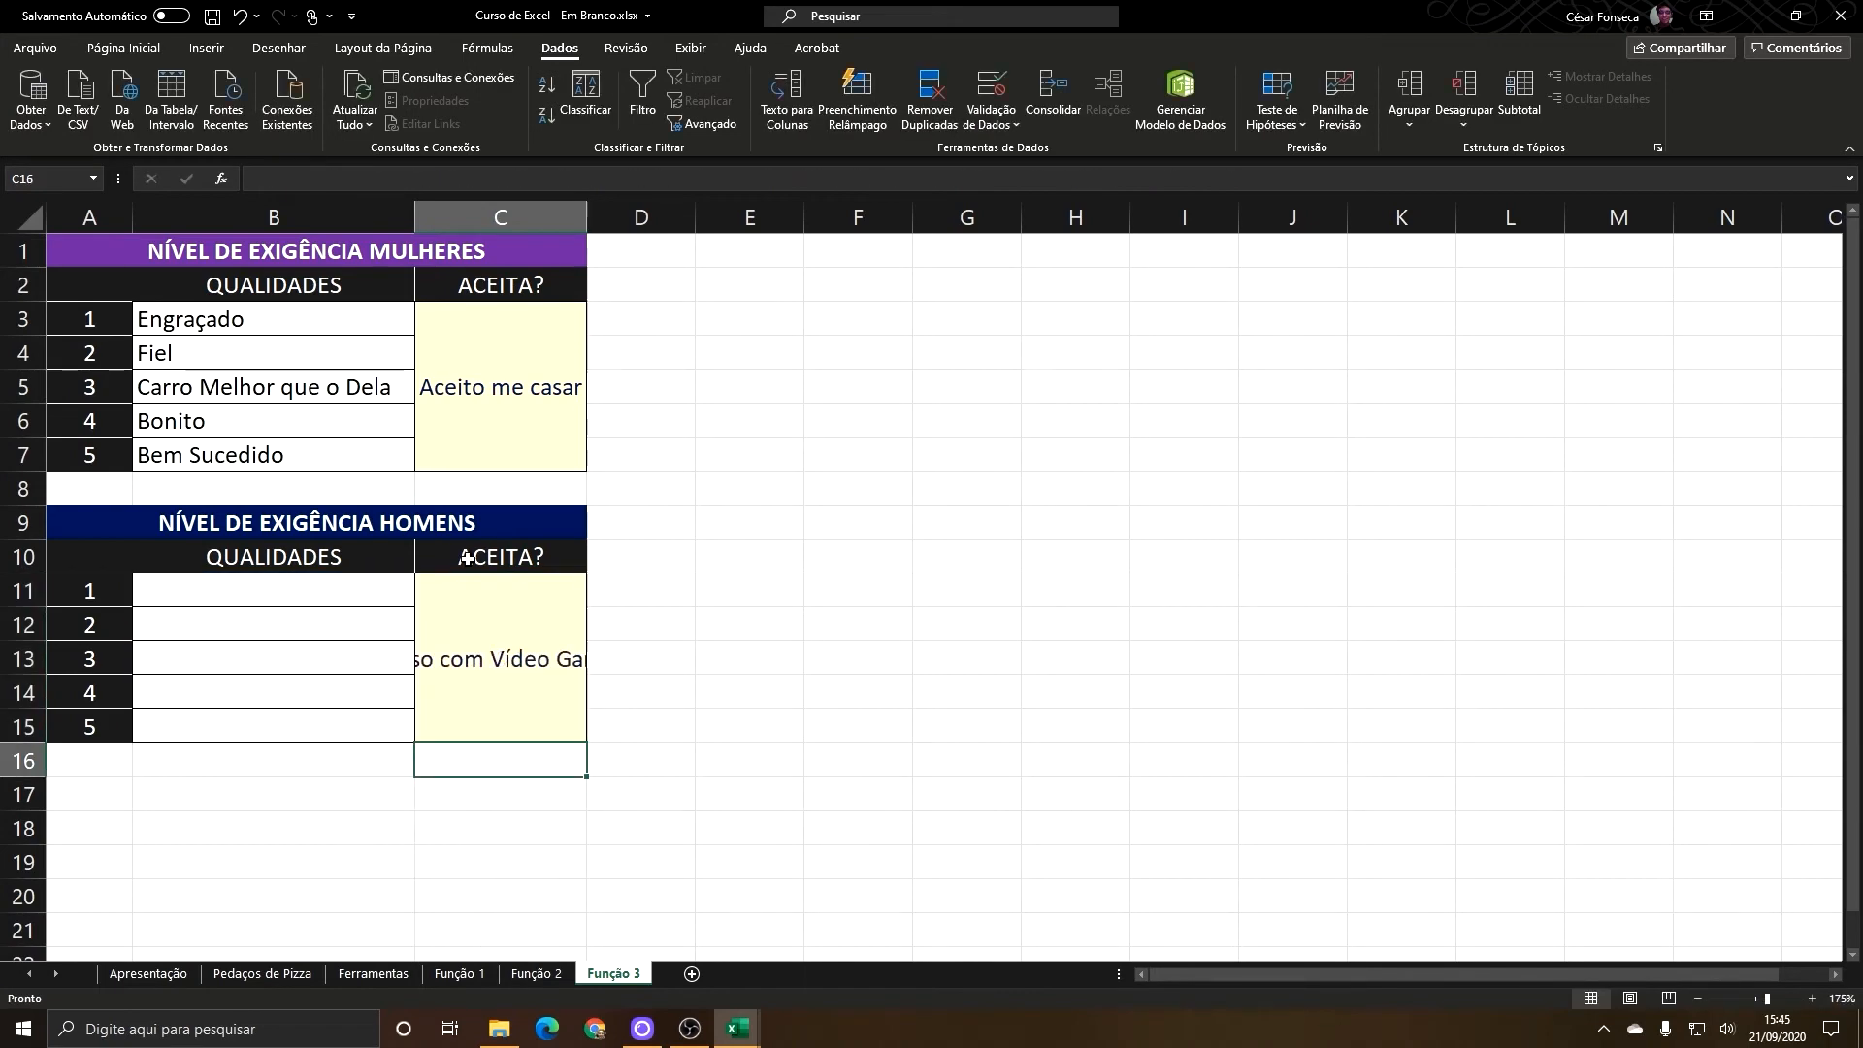
- Turn on Quebrar texto automaticamente for merged cell C11 via Formatar células
{"action": "left_click", "coordinate": [529, 646]}
{"action": "right_click", "coordinate": [504, 617]}
{"action": "left_click", "coordinate": [595, 521]}
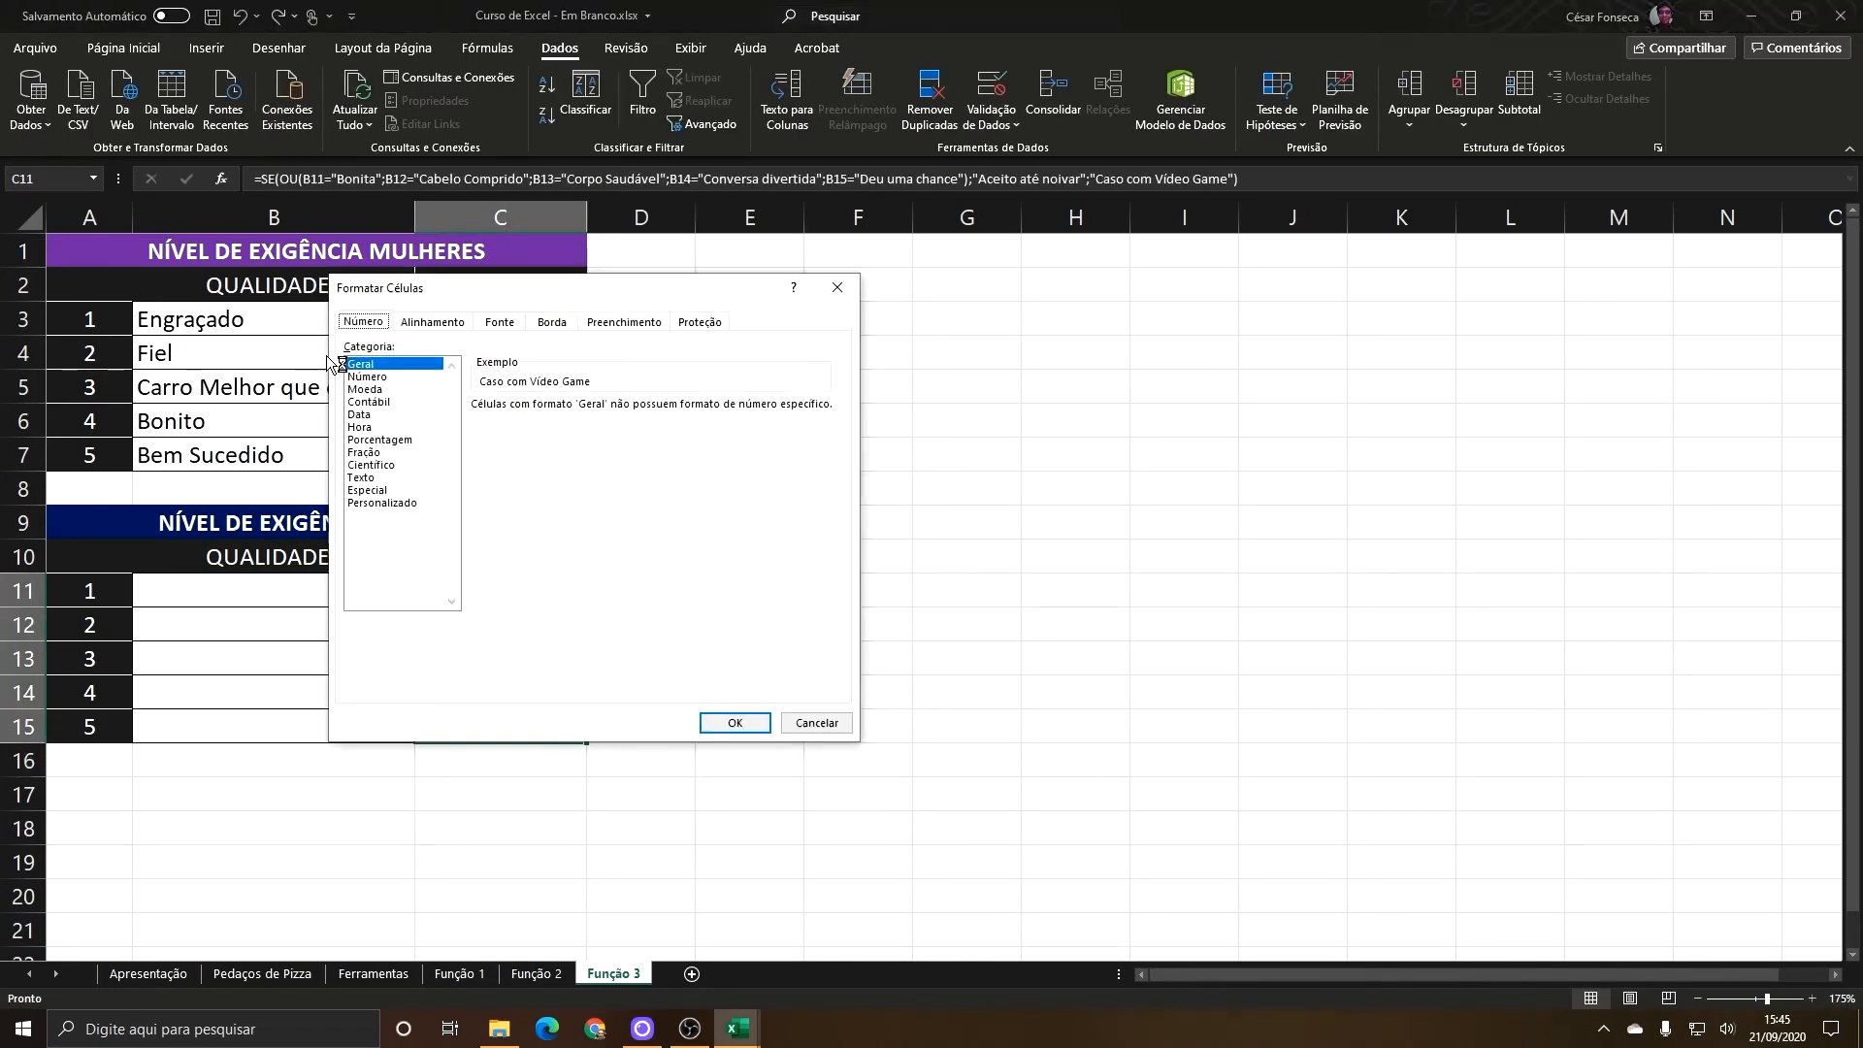
{"action": "left_click", "coordinate": [432, 321]}
{"action": "left_click", "coordinate": [380, 490]}
{"action": "left_click", "coordinate": [737, 723]}
- Pick Bonita, Cabelo Comprido, Corpo Saudável, Conversa Divertida and Dar uma chance in B11–B15
{"action": "left_click", "coordinate": [413, 598]}
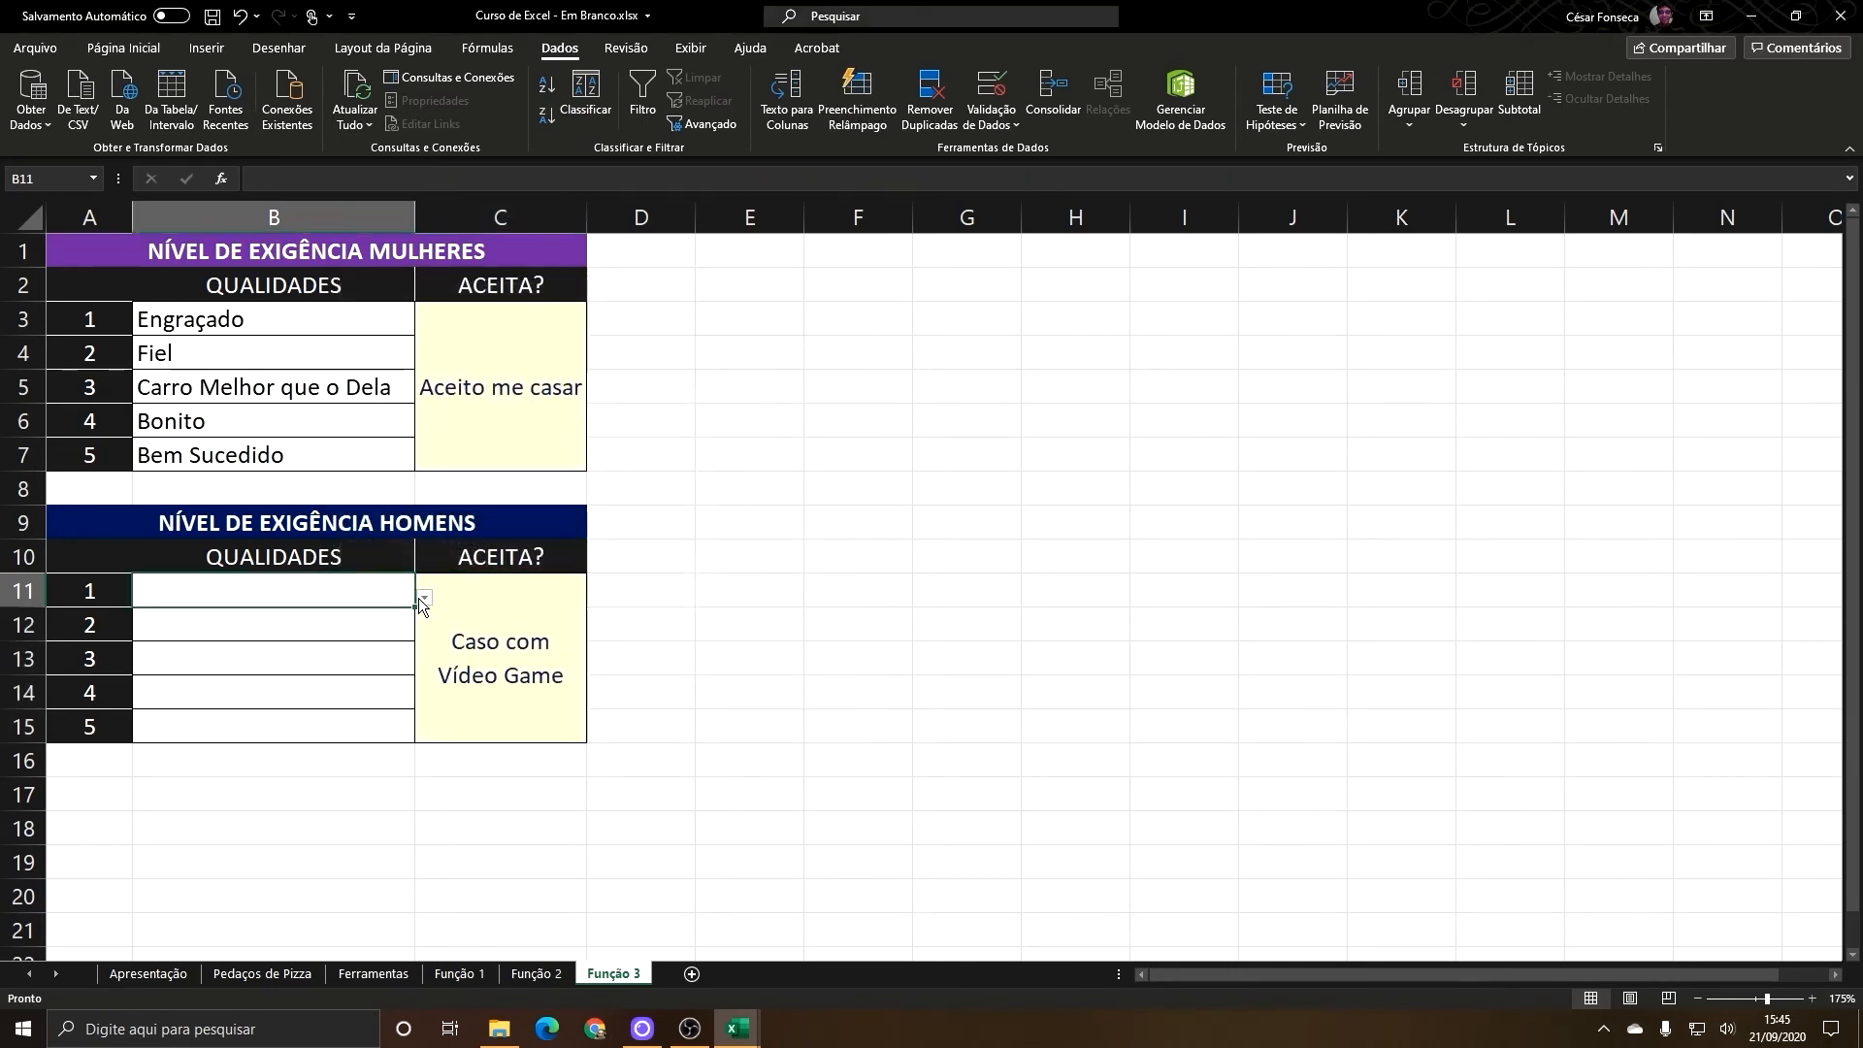
{"action": "left_click", "coordinate": [424, 598]}
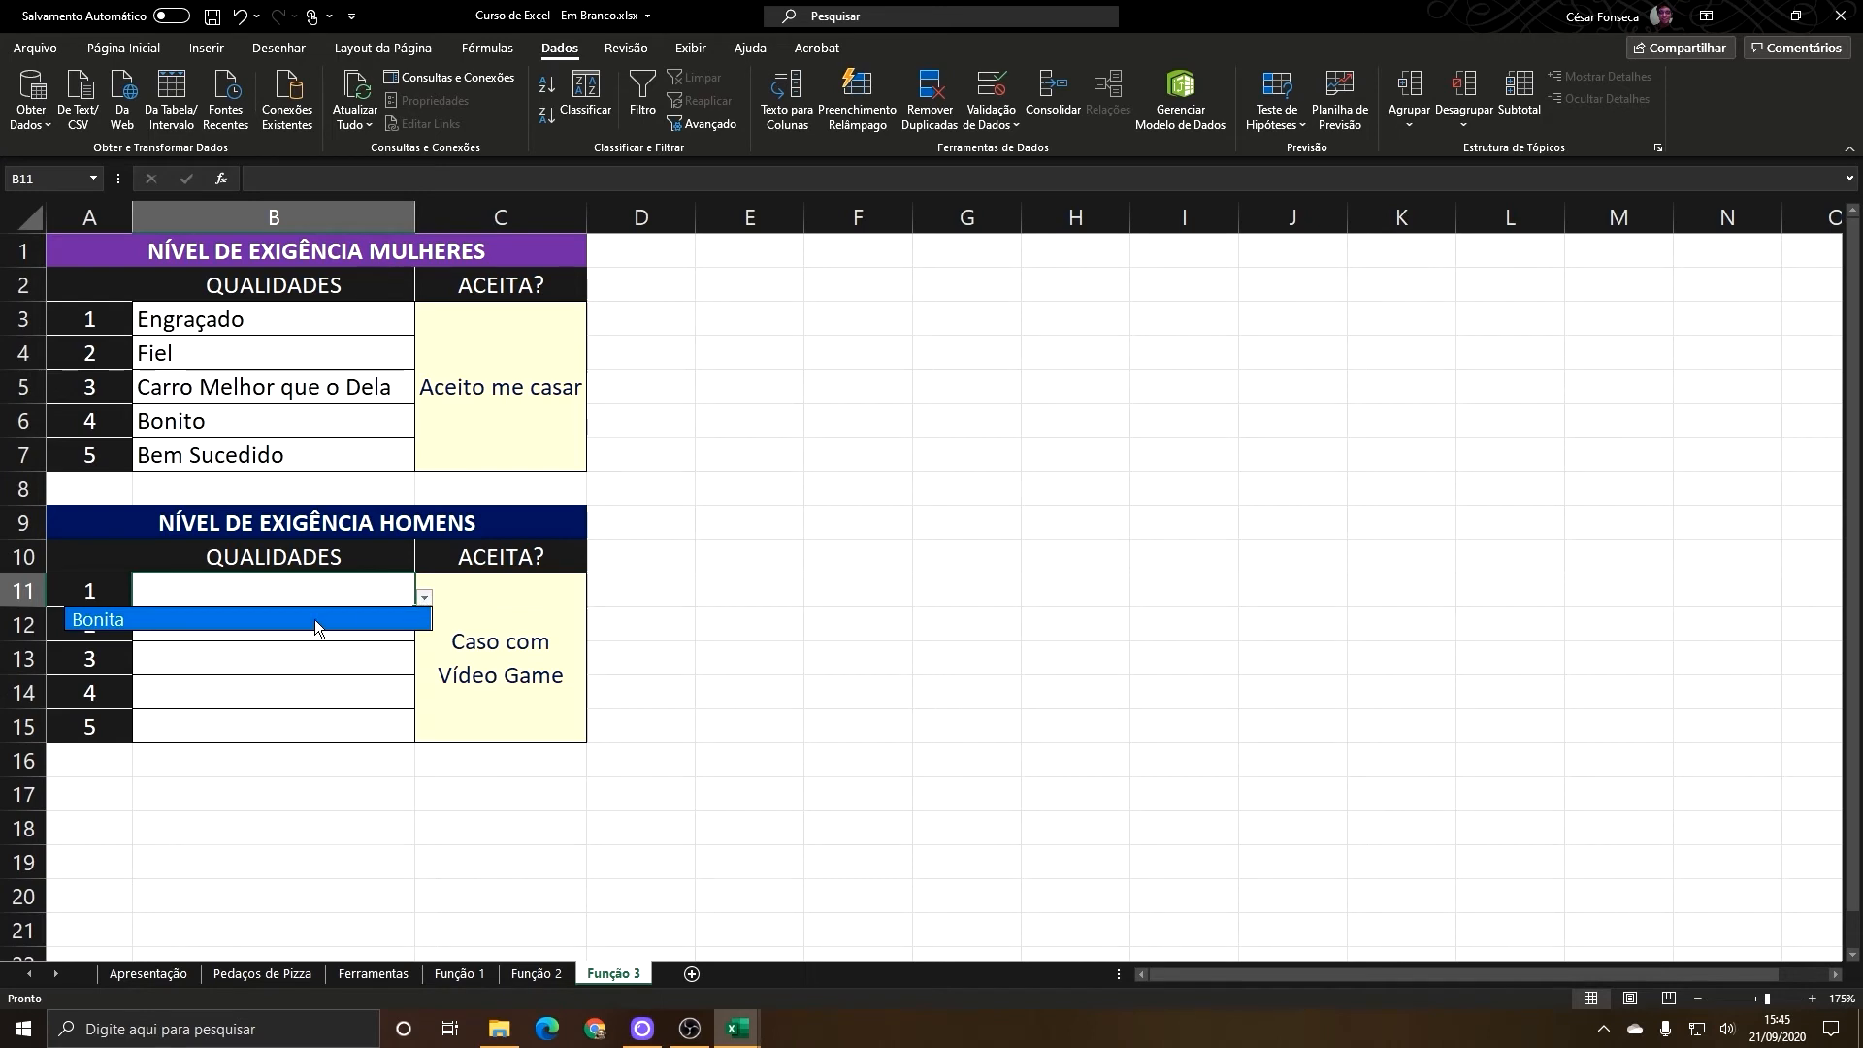
{"action": "left_click", "coordinate": [318, 619]}
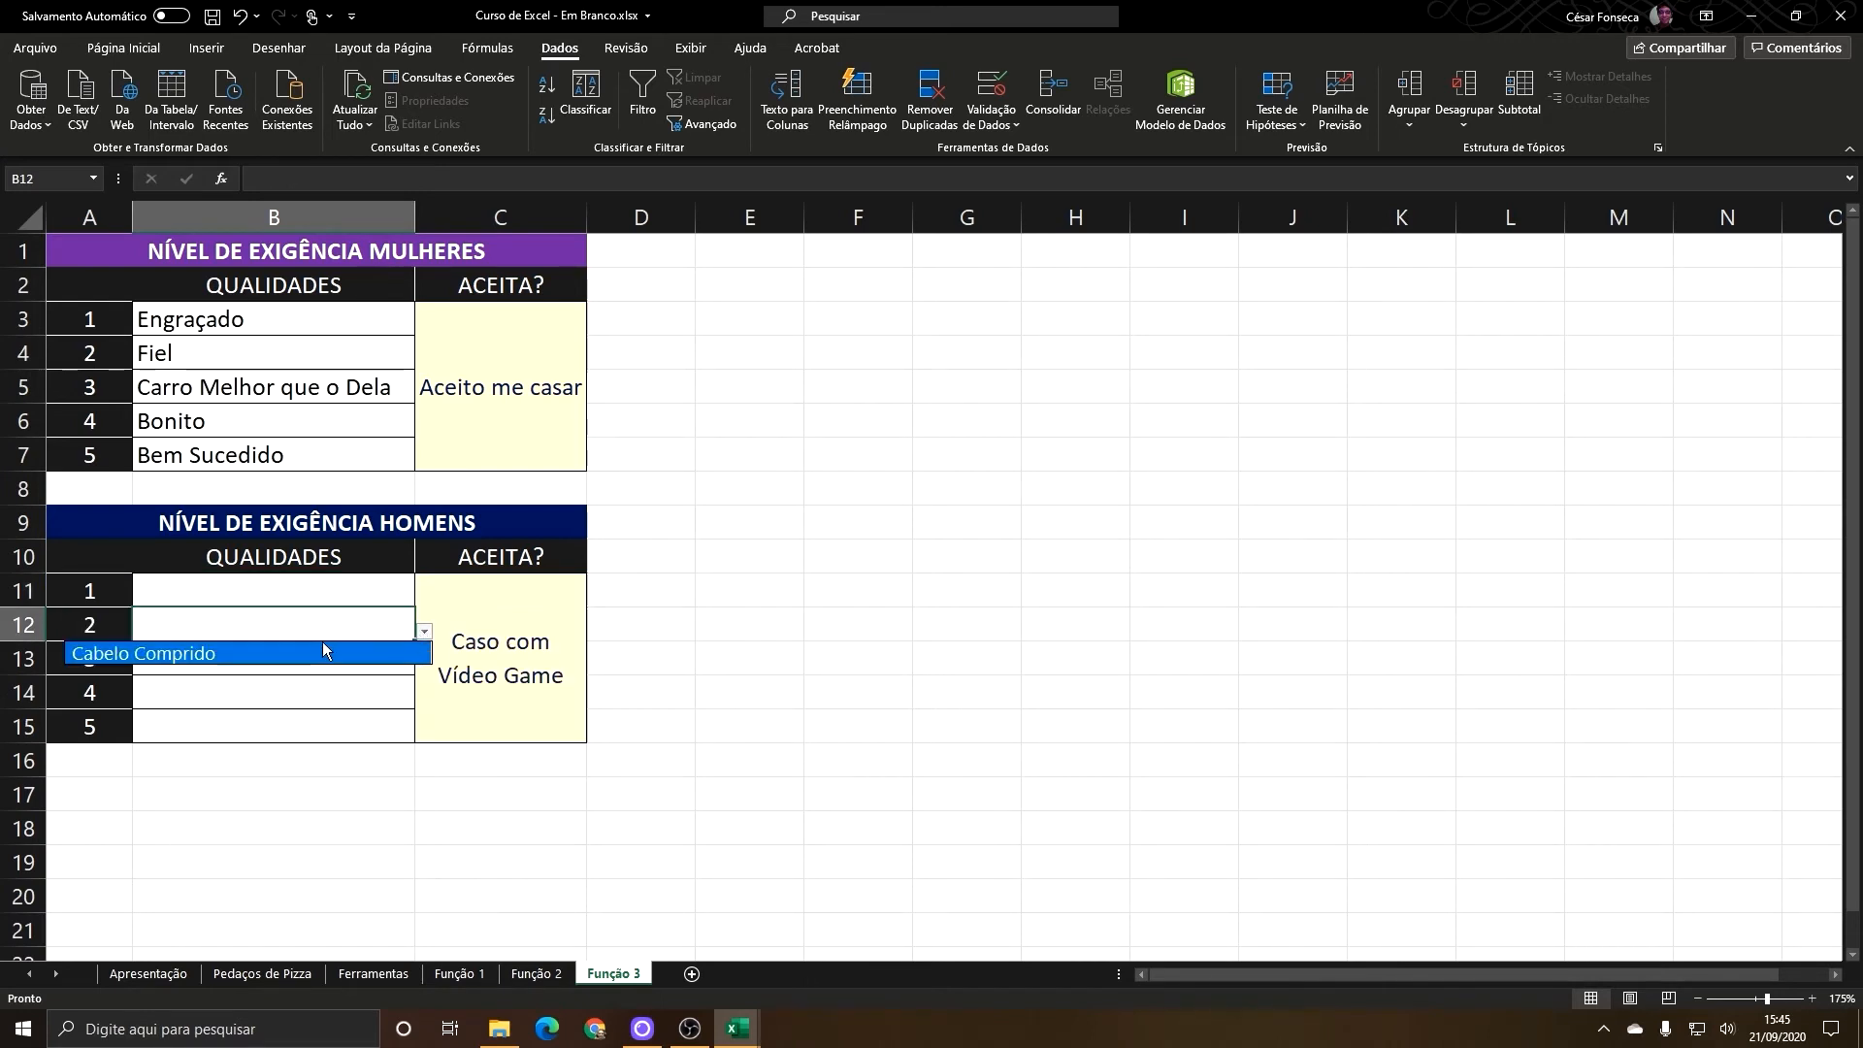
{"action": "left_click", "coordinate": [322, 645]}
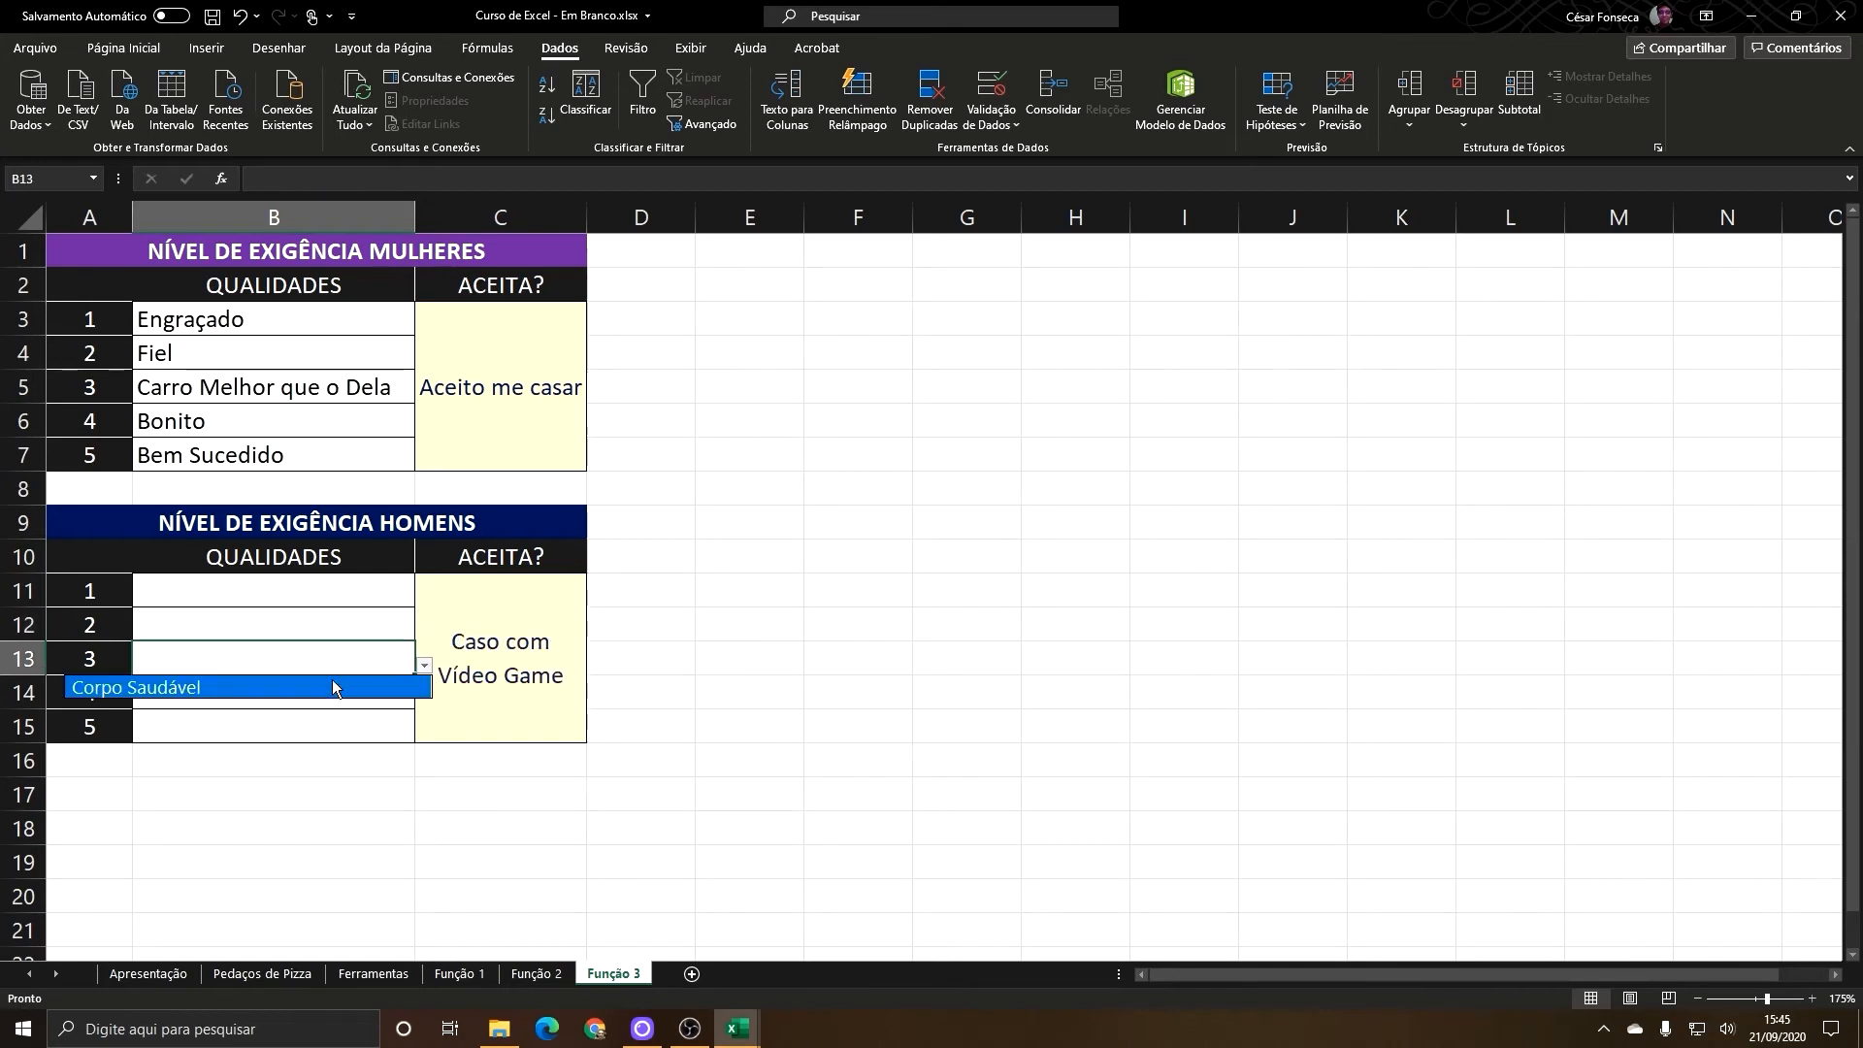
{"action": "left_click", "coordinate": [333, 687]}
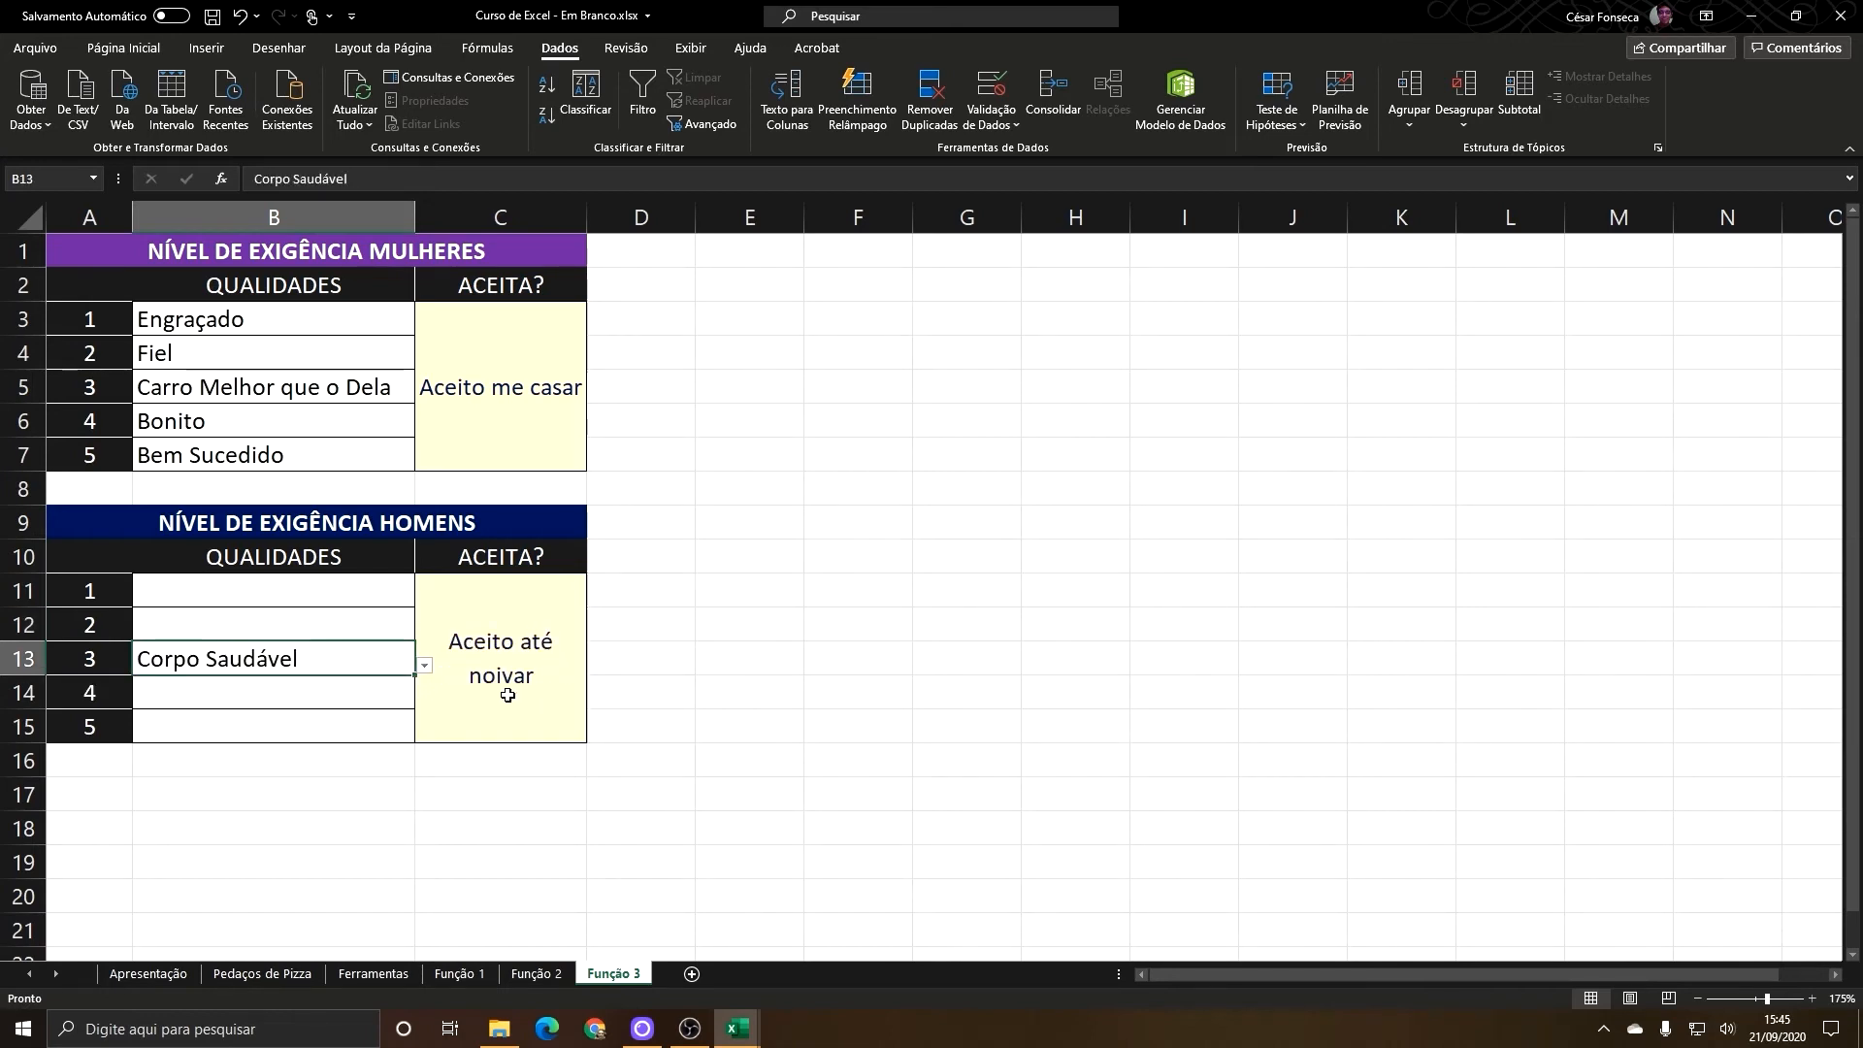
{"action": "left_click", "coordinate": [411, 692]}
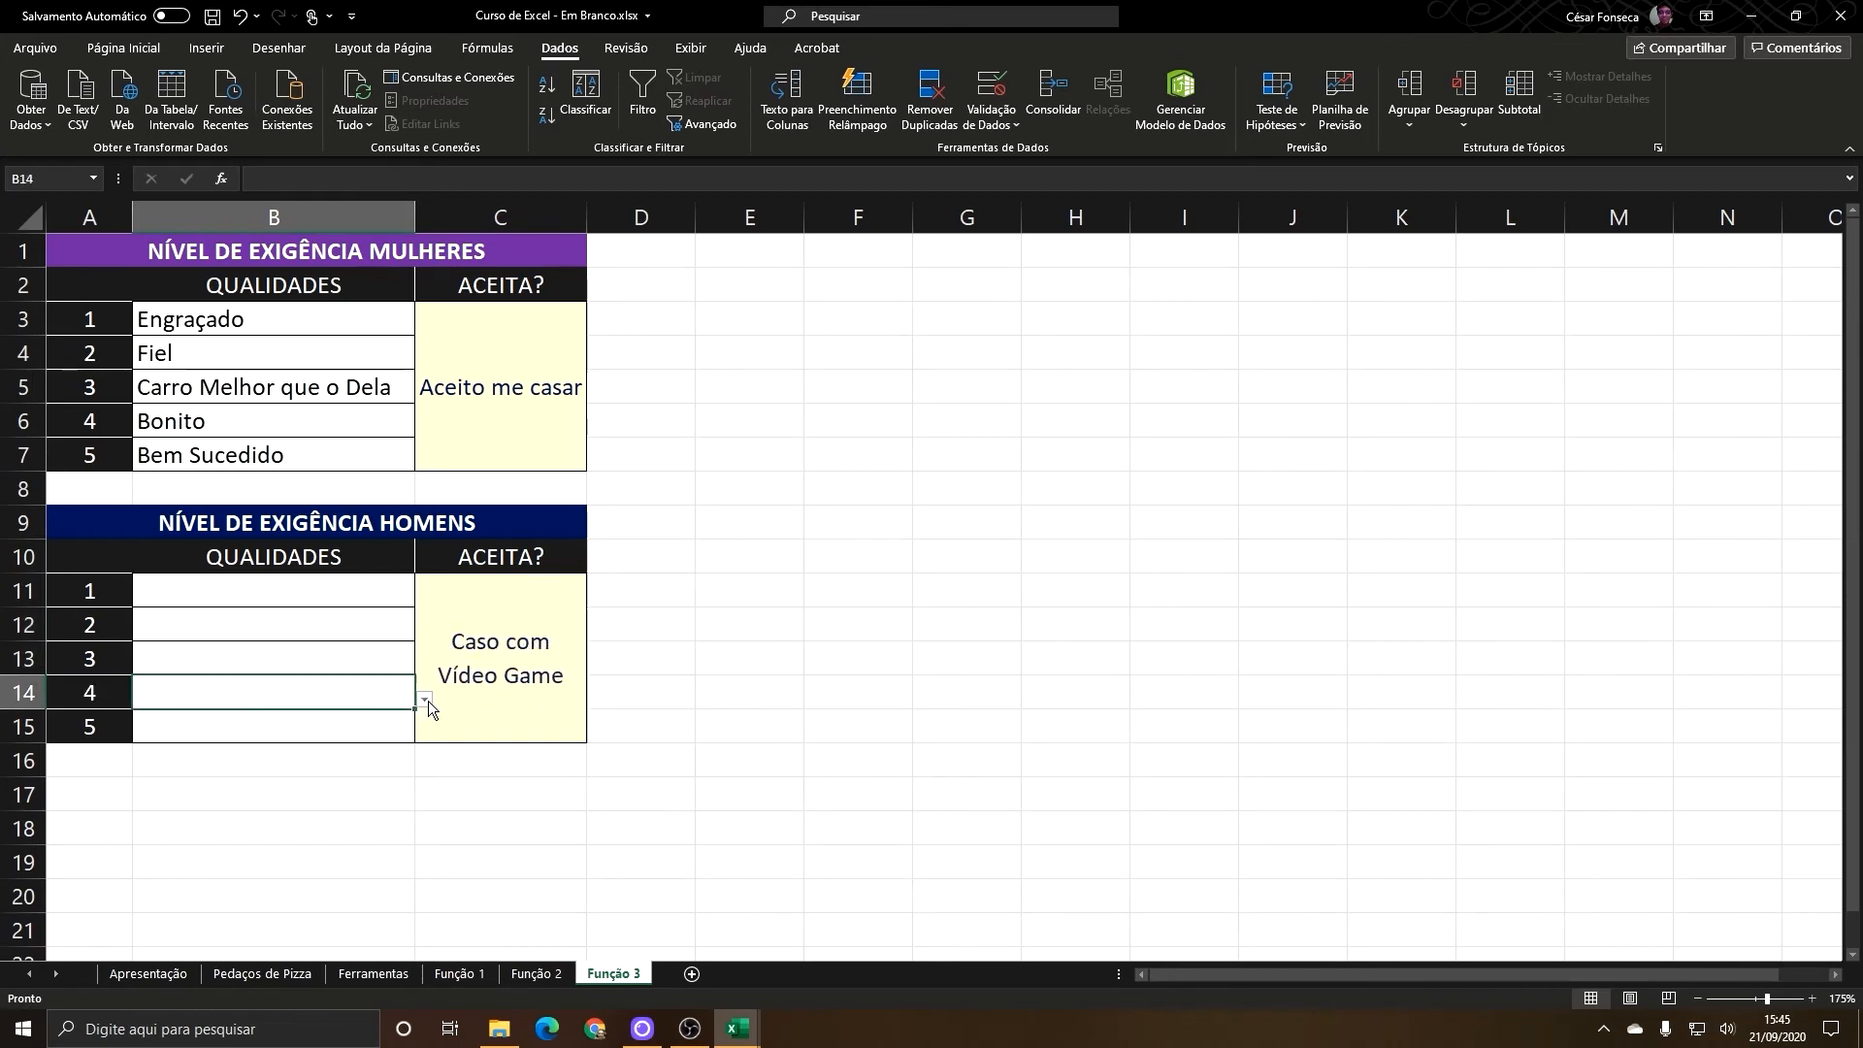
{"action": "left_click", "coordinate": [425, 699]}
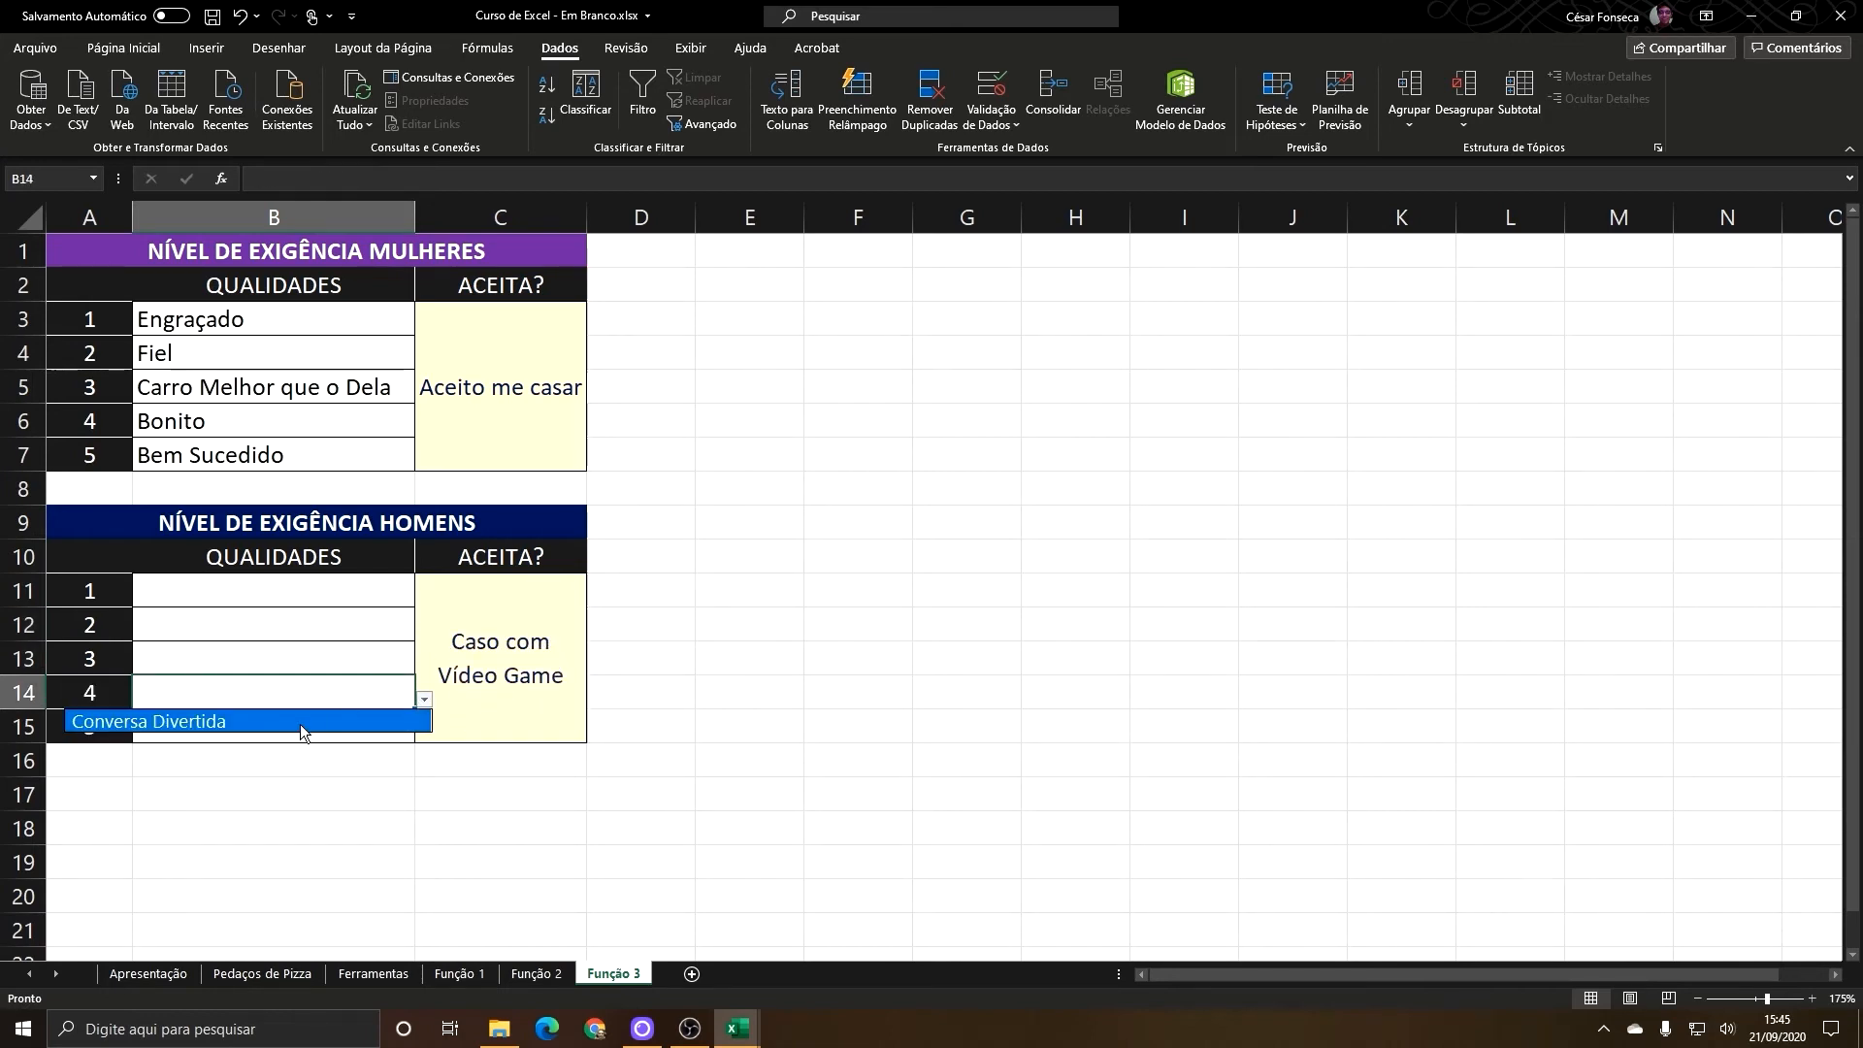
{"action": "left_click", "coordinate": [307, 728]}
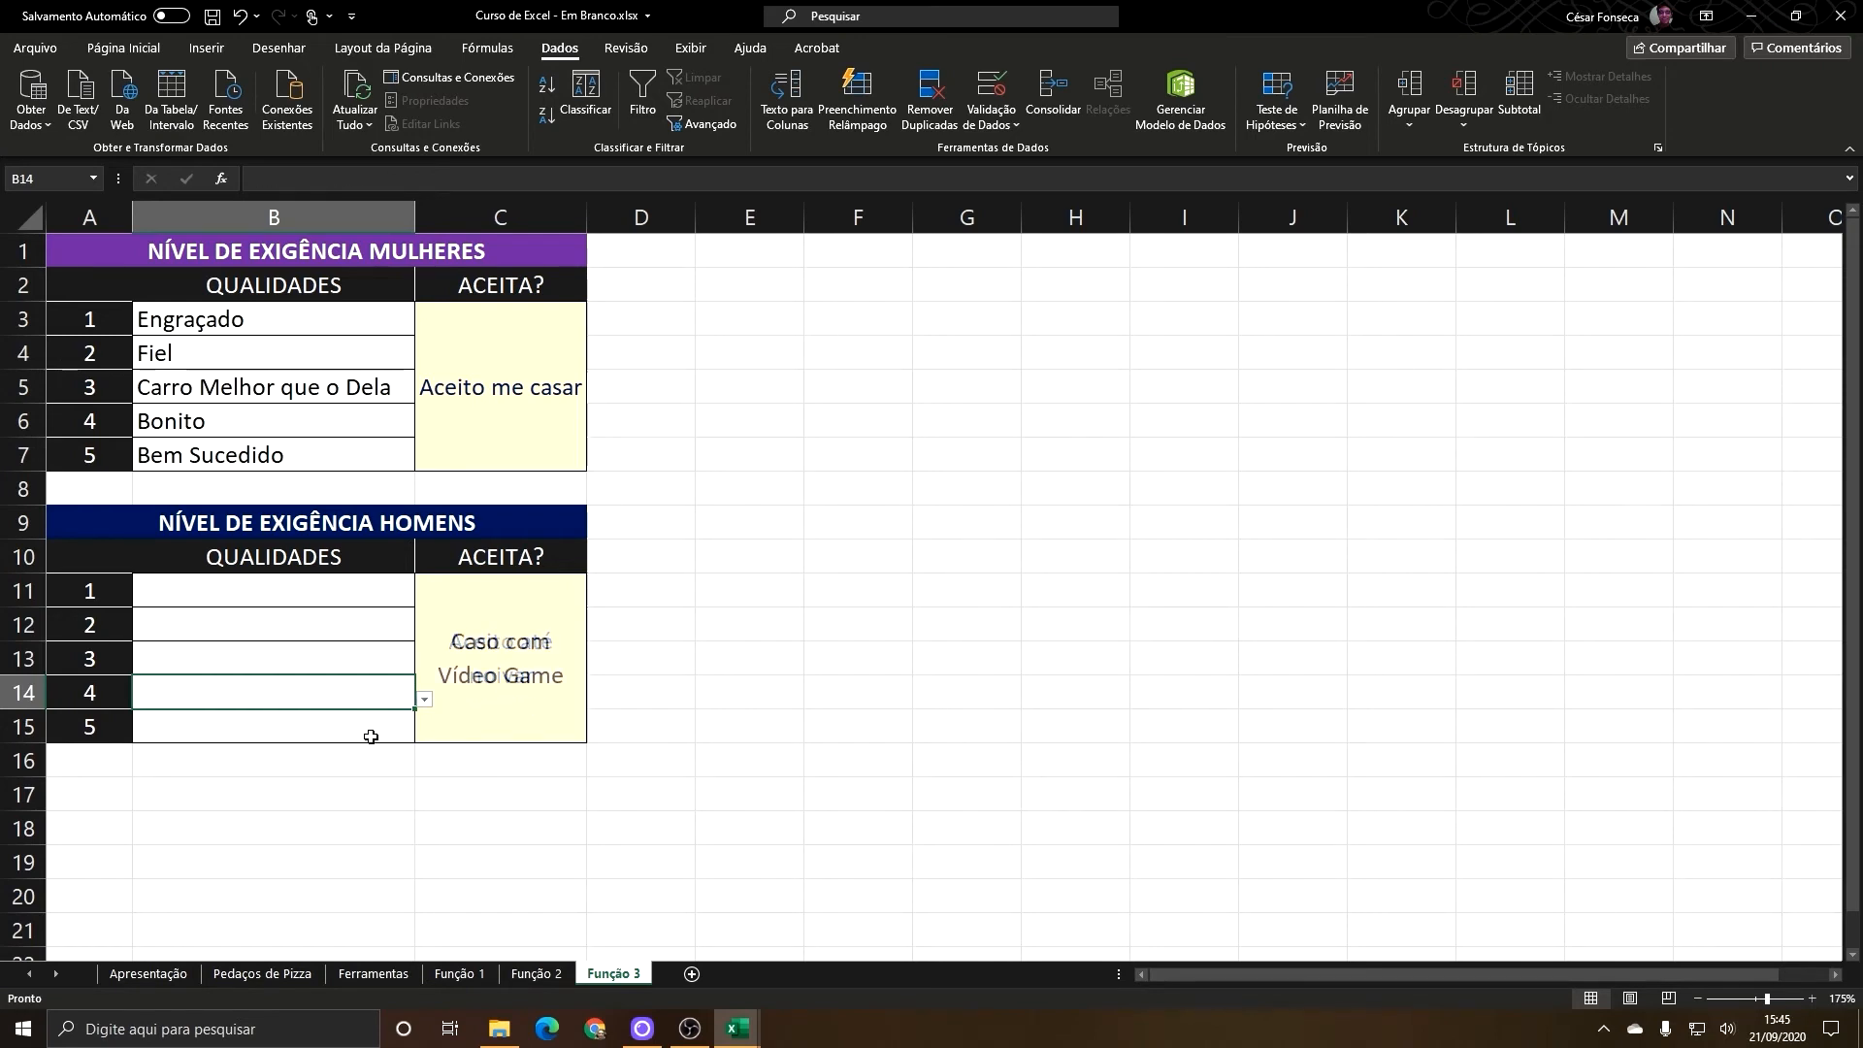
{"action": "left_click", "coordinate": [370, 737]}
{"action": "left_click", "coordinate": [425, 732]}
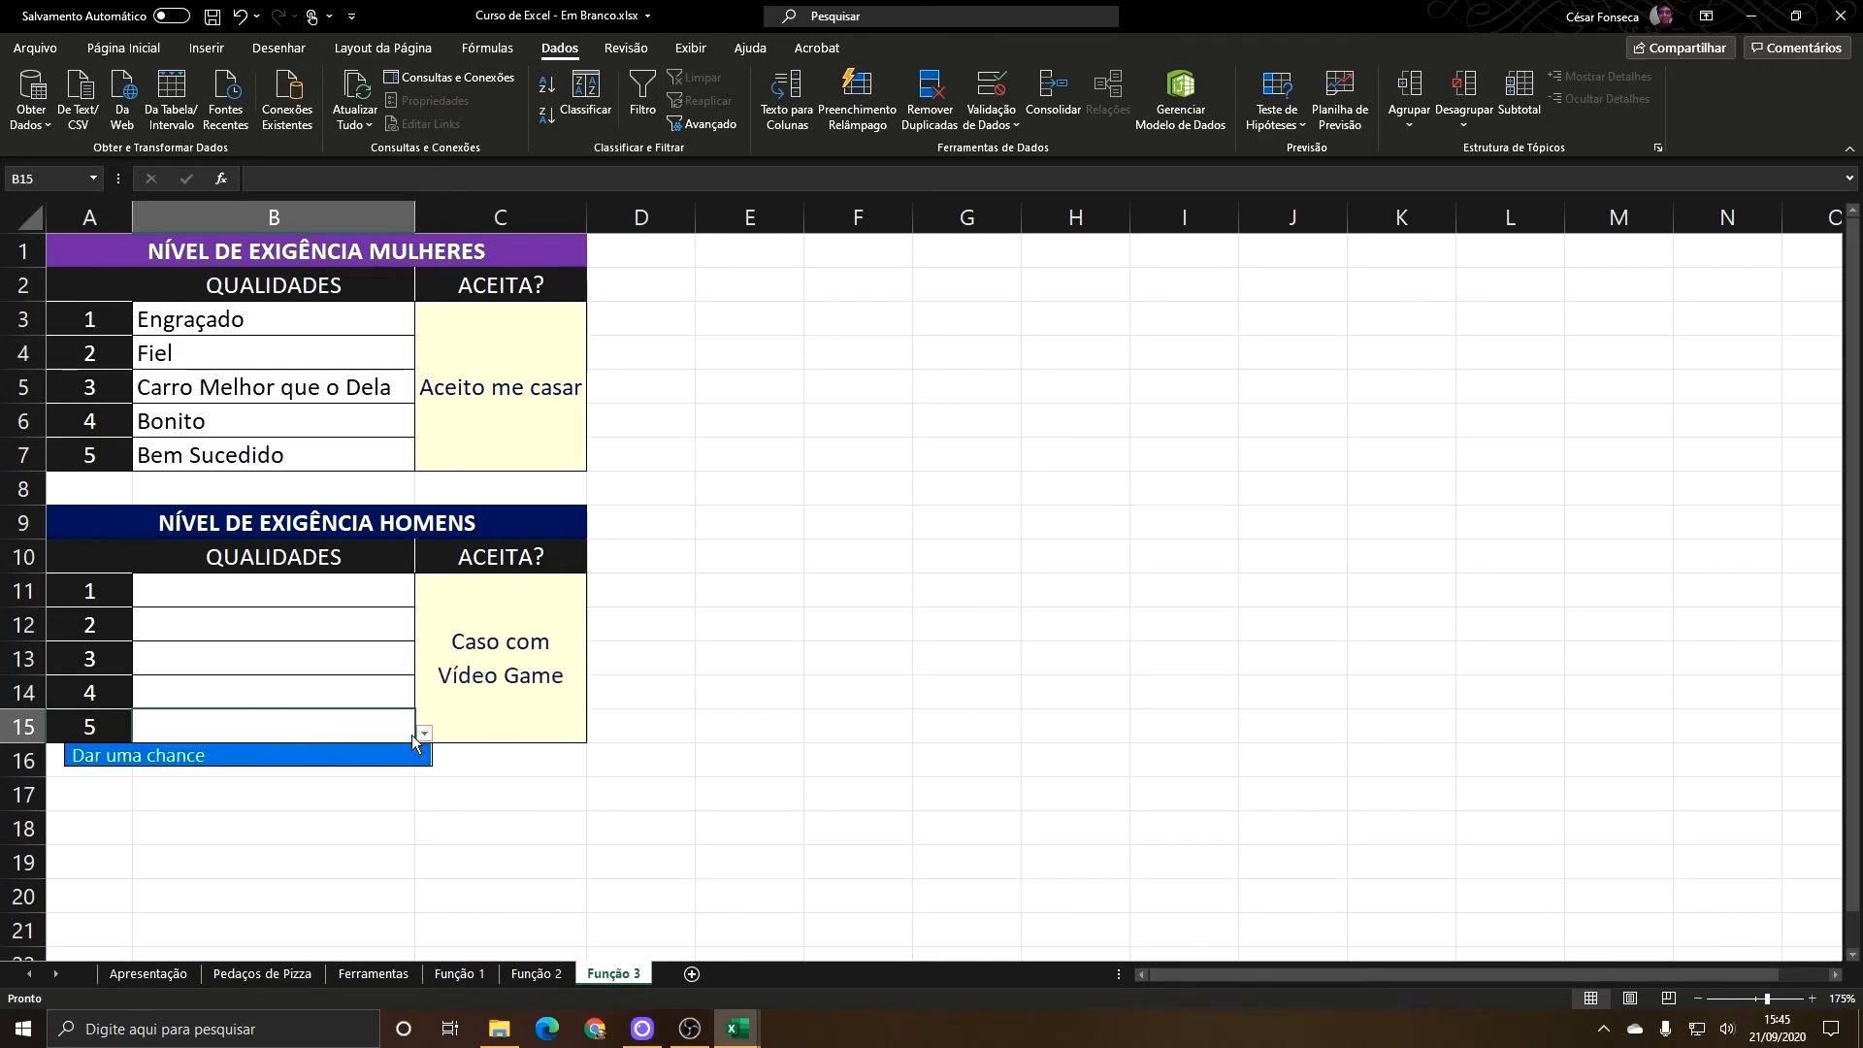
{"action": "left_click", "coordinate": [303, 756]}
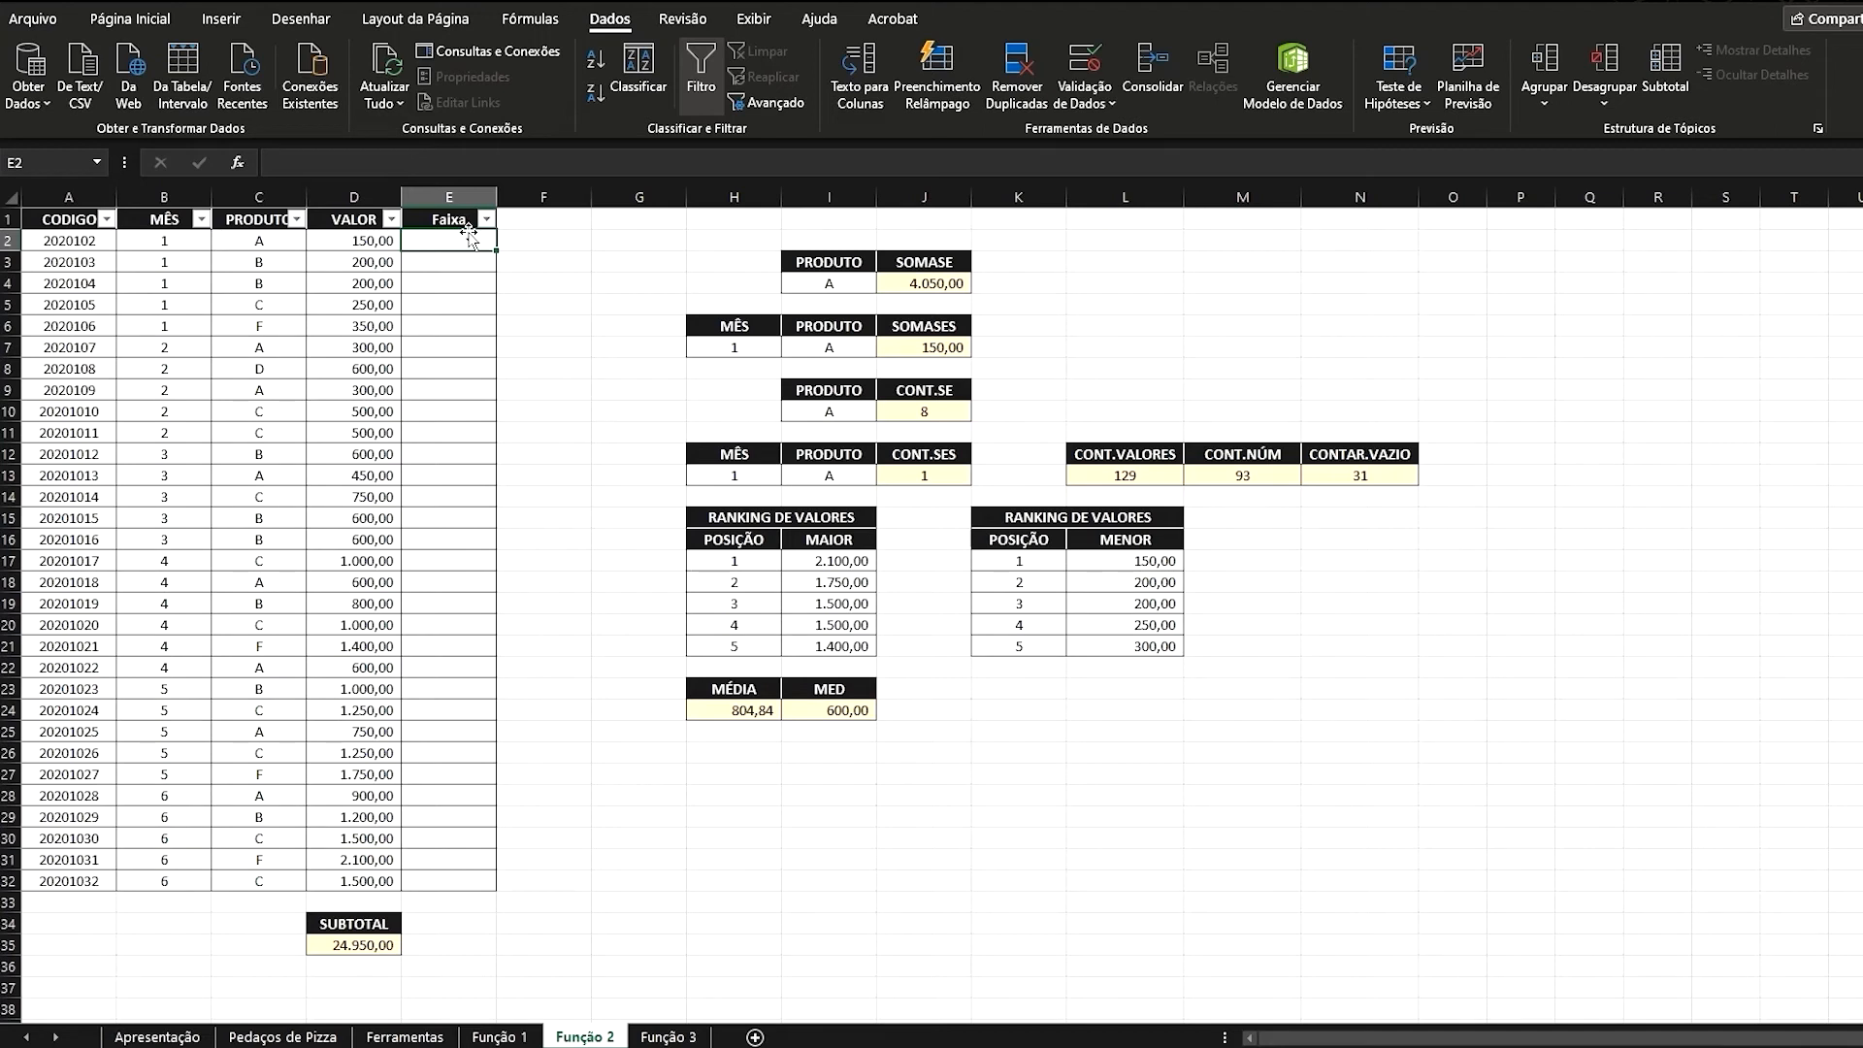
- Enter an SES formula in E2 labelling D2 as Maior que, Igual a or Menor que 1000
{"action": "type", "text": "=SE("}
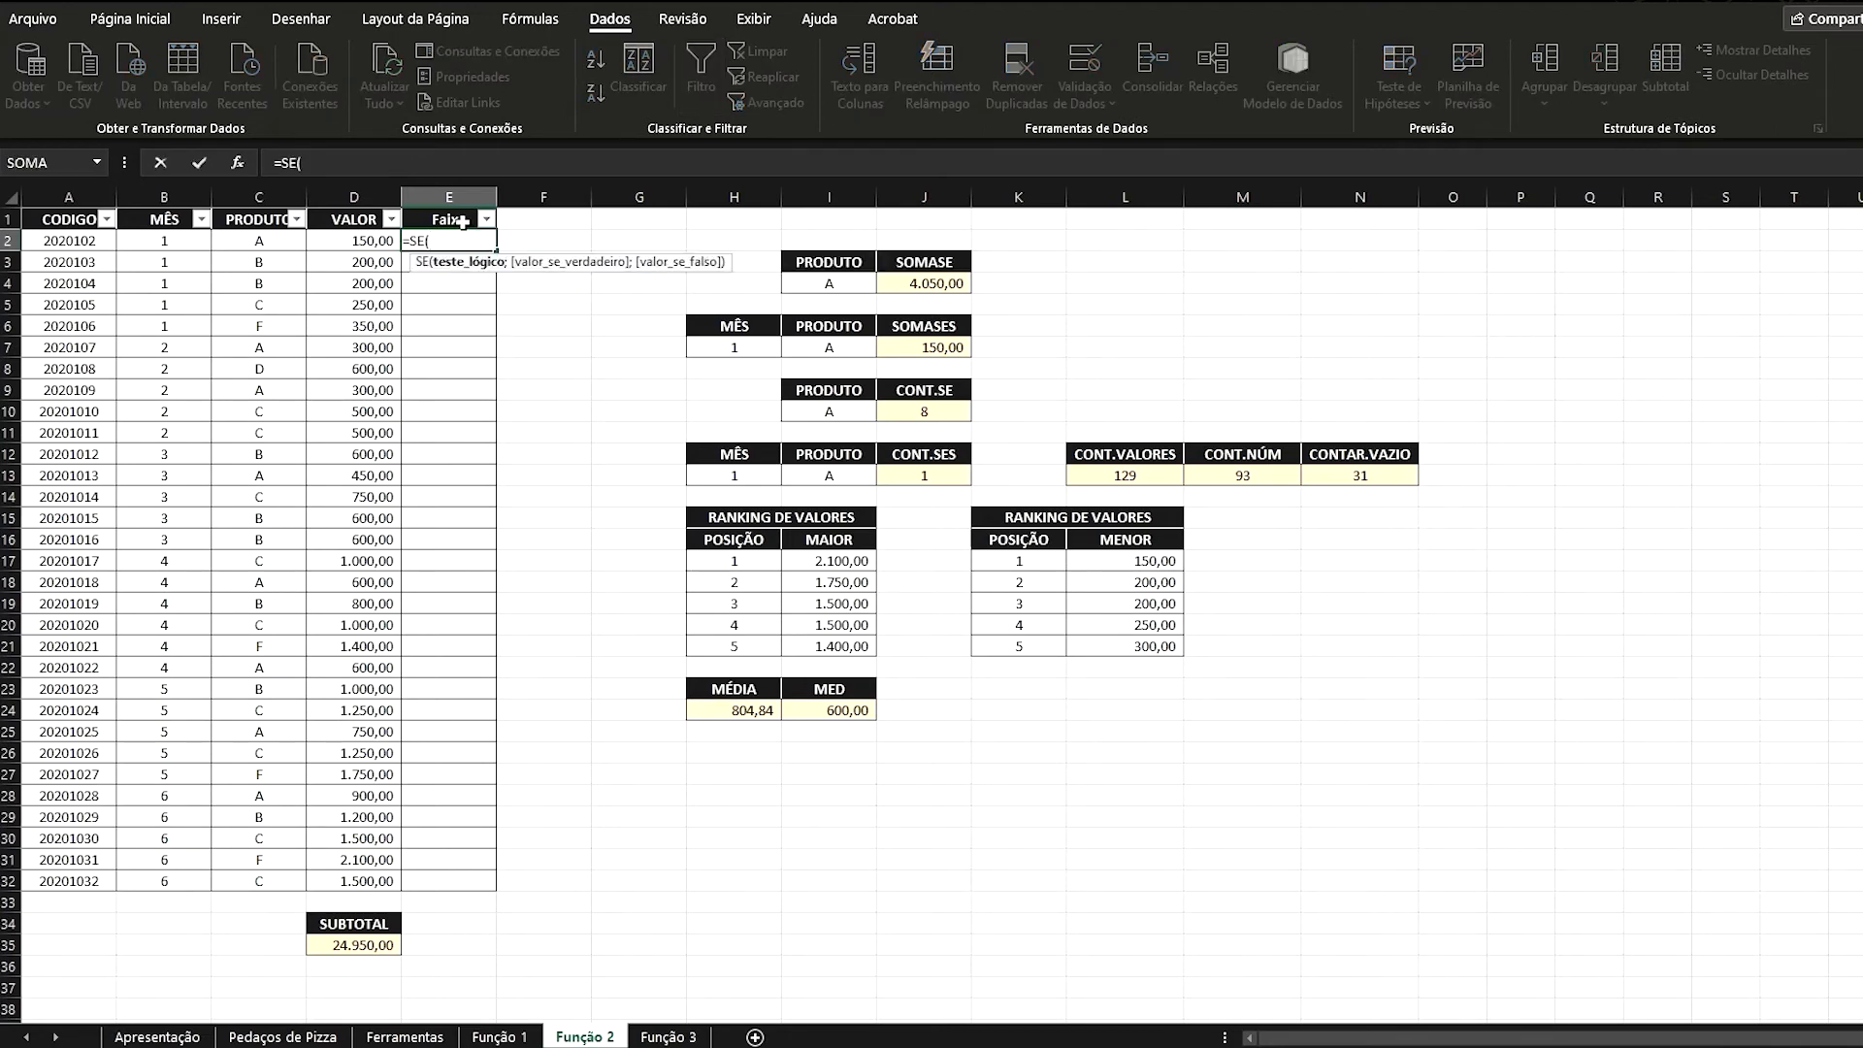
{"action": "key", "text": "BackSpace"}
{"action": "type", "text": "S("}
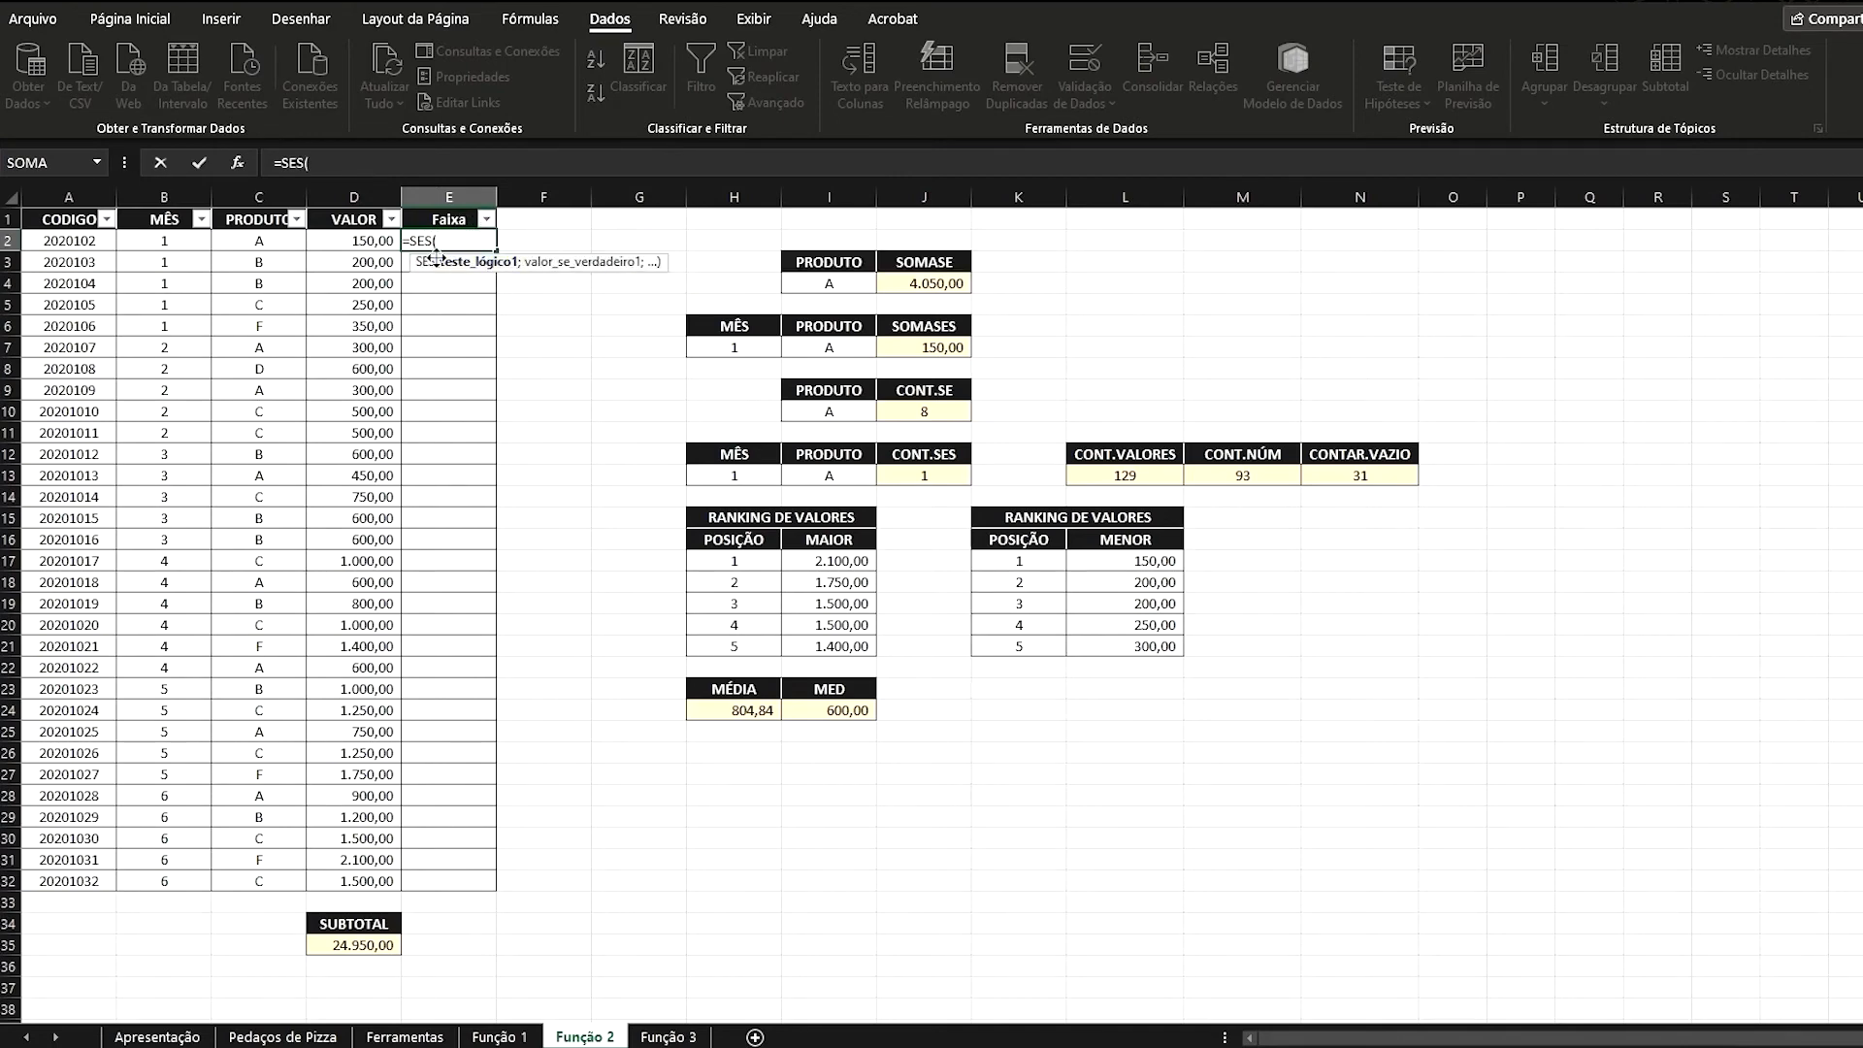
{"action": "left_click", "coordinate": [365, 240]}
{"action": "type", "text": ">1000;"}
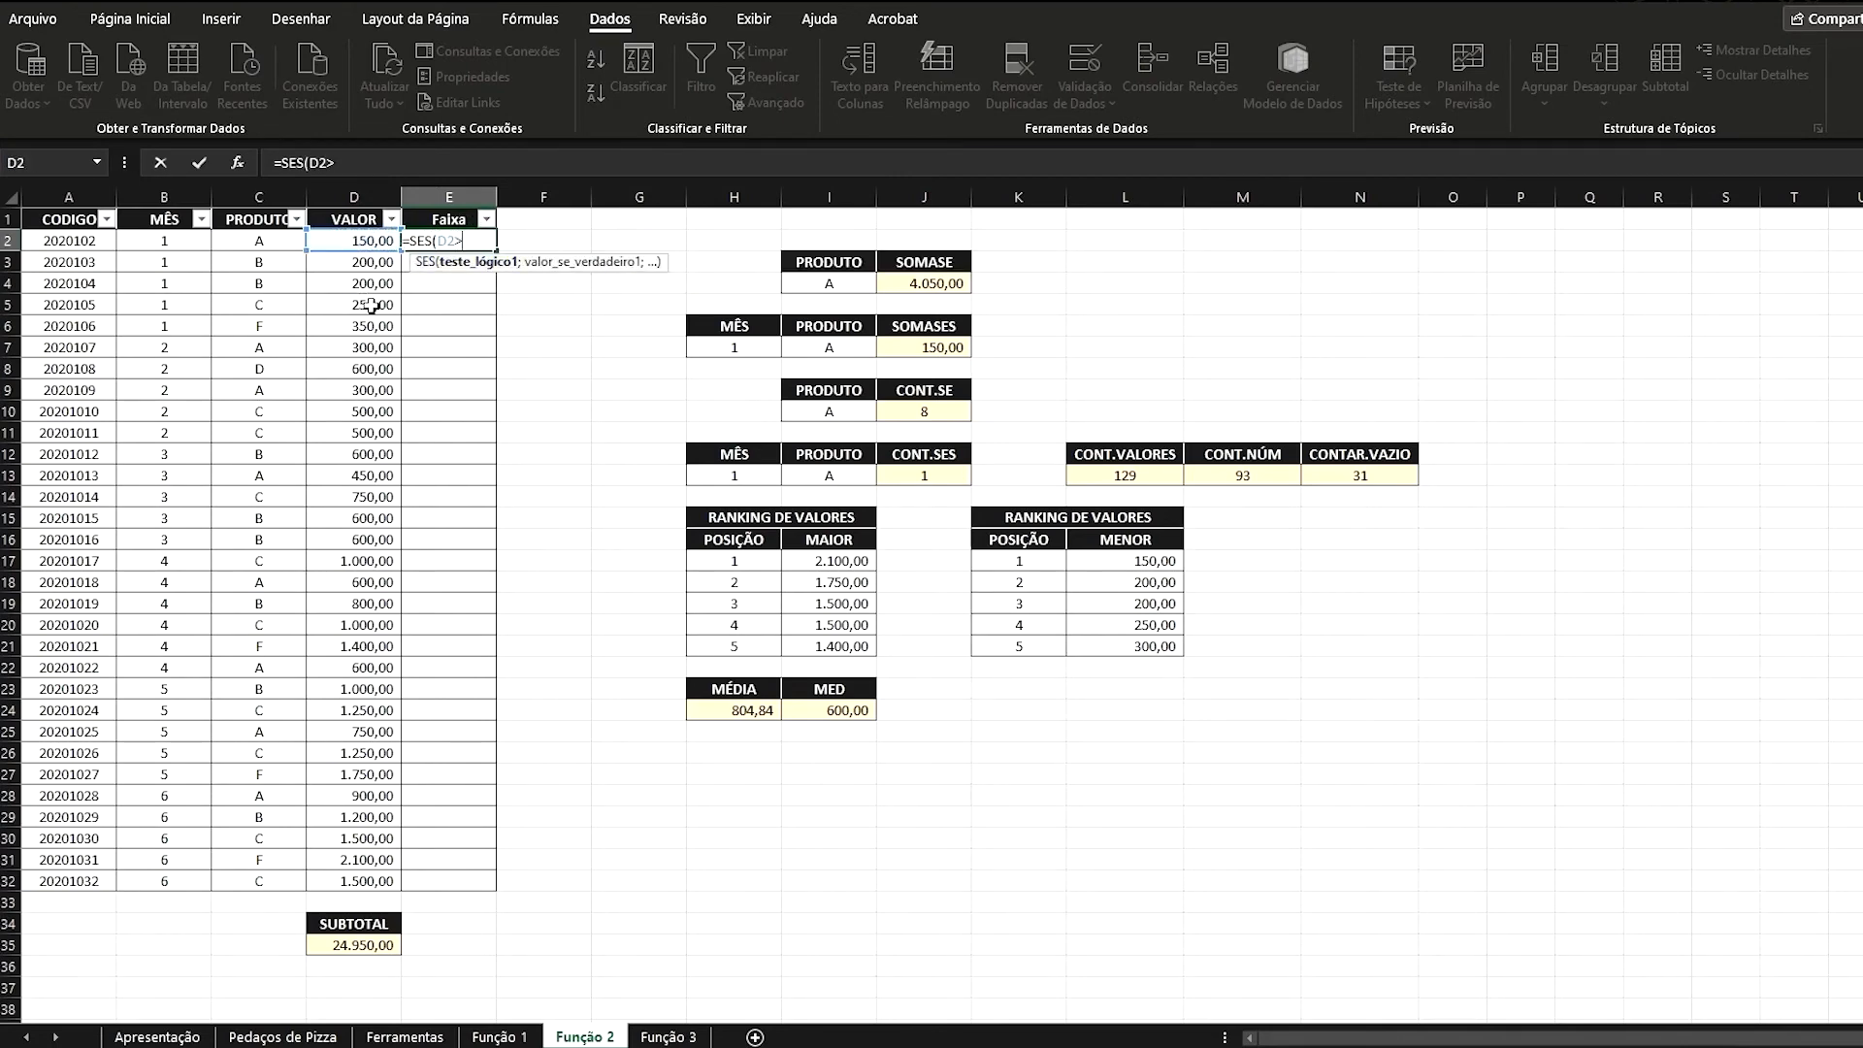
{"action": "type", "text": "\"Maior"}
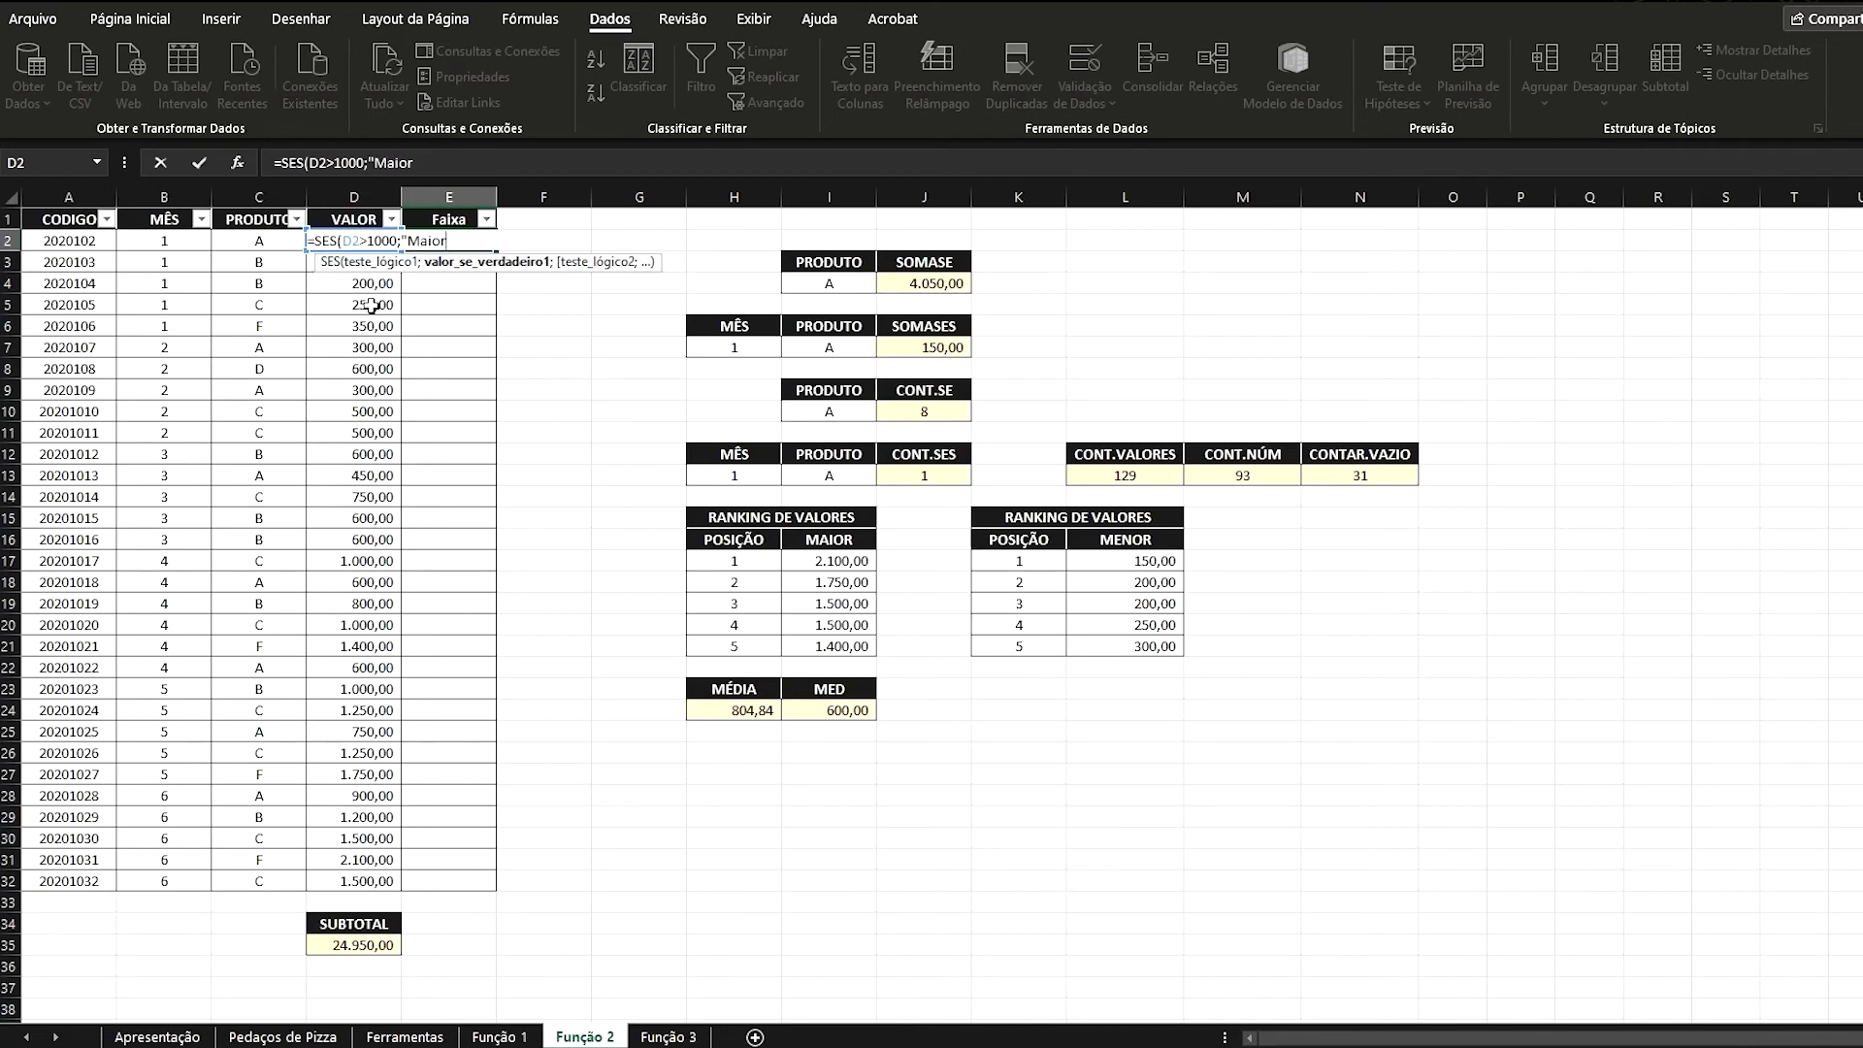
{"action": "type", "text": " que 1000\";D2=1"}
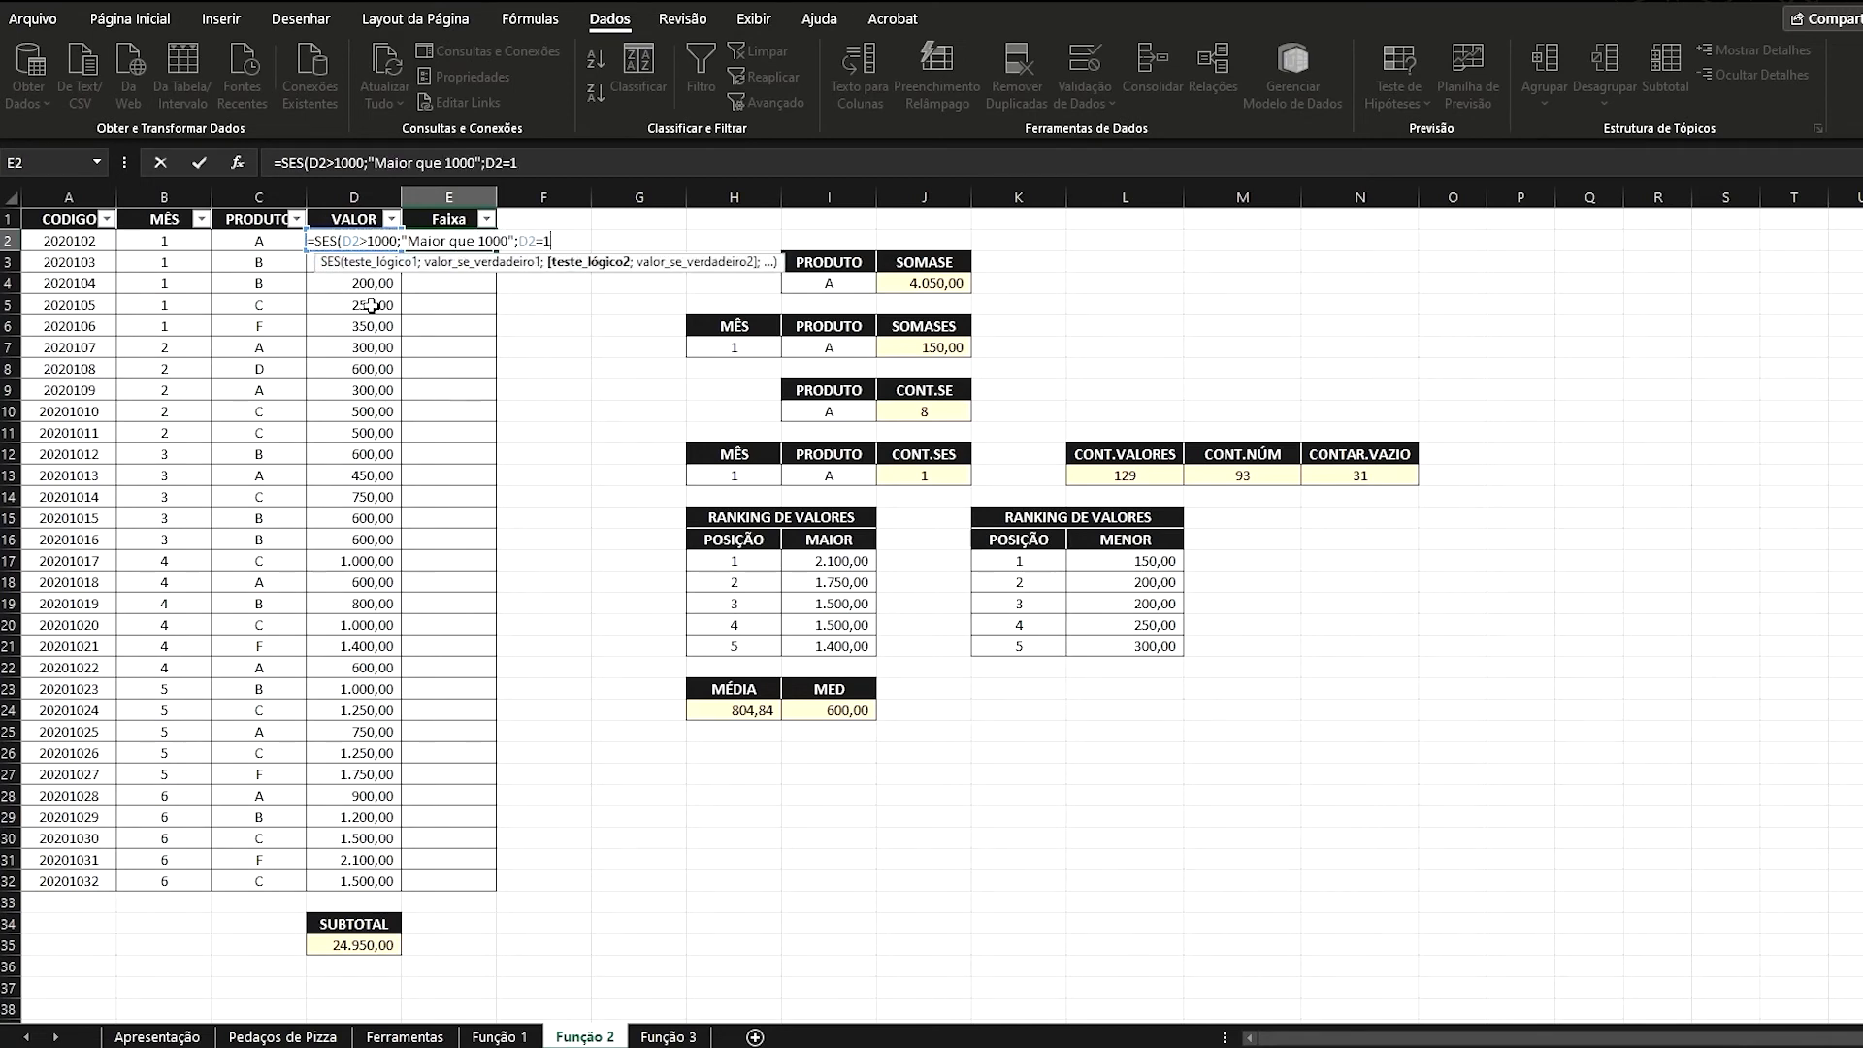
{"action": "type", "text": "000;\"Igual a 1000\";D2"}
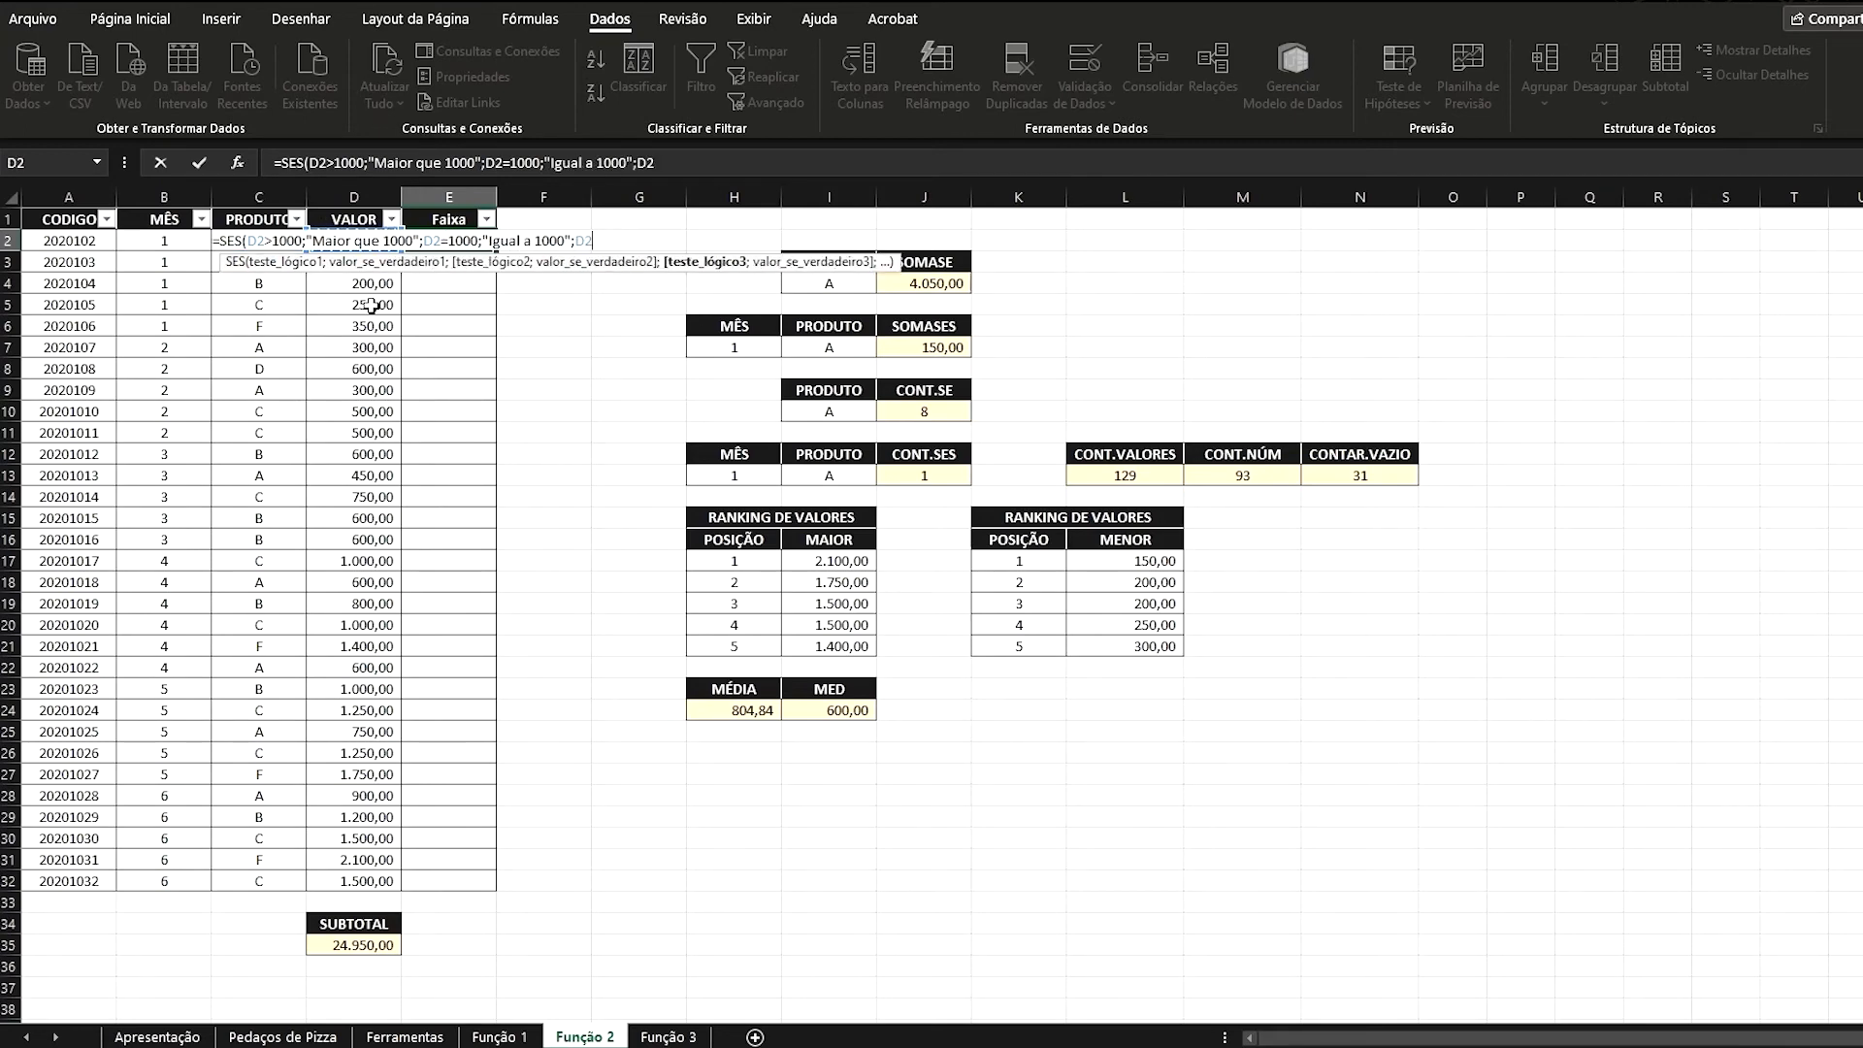
{"action": "type", "text": "<1000;\"Menor que 1"}
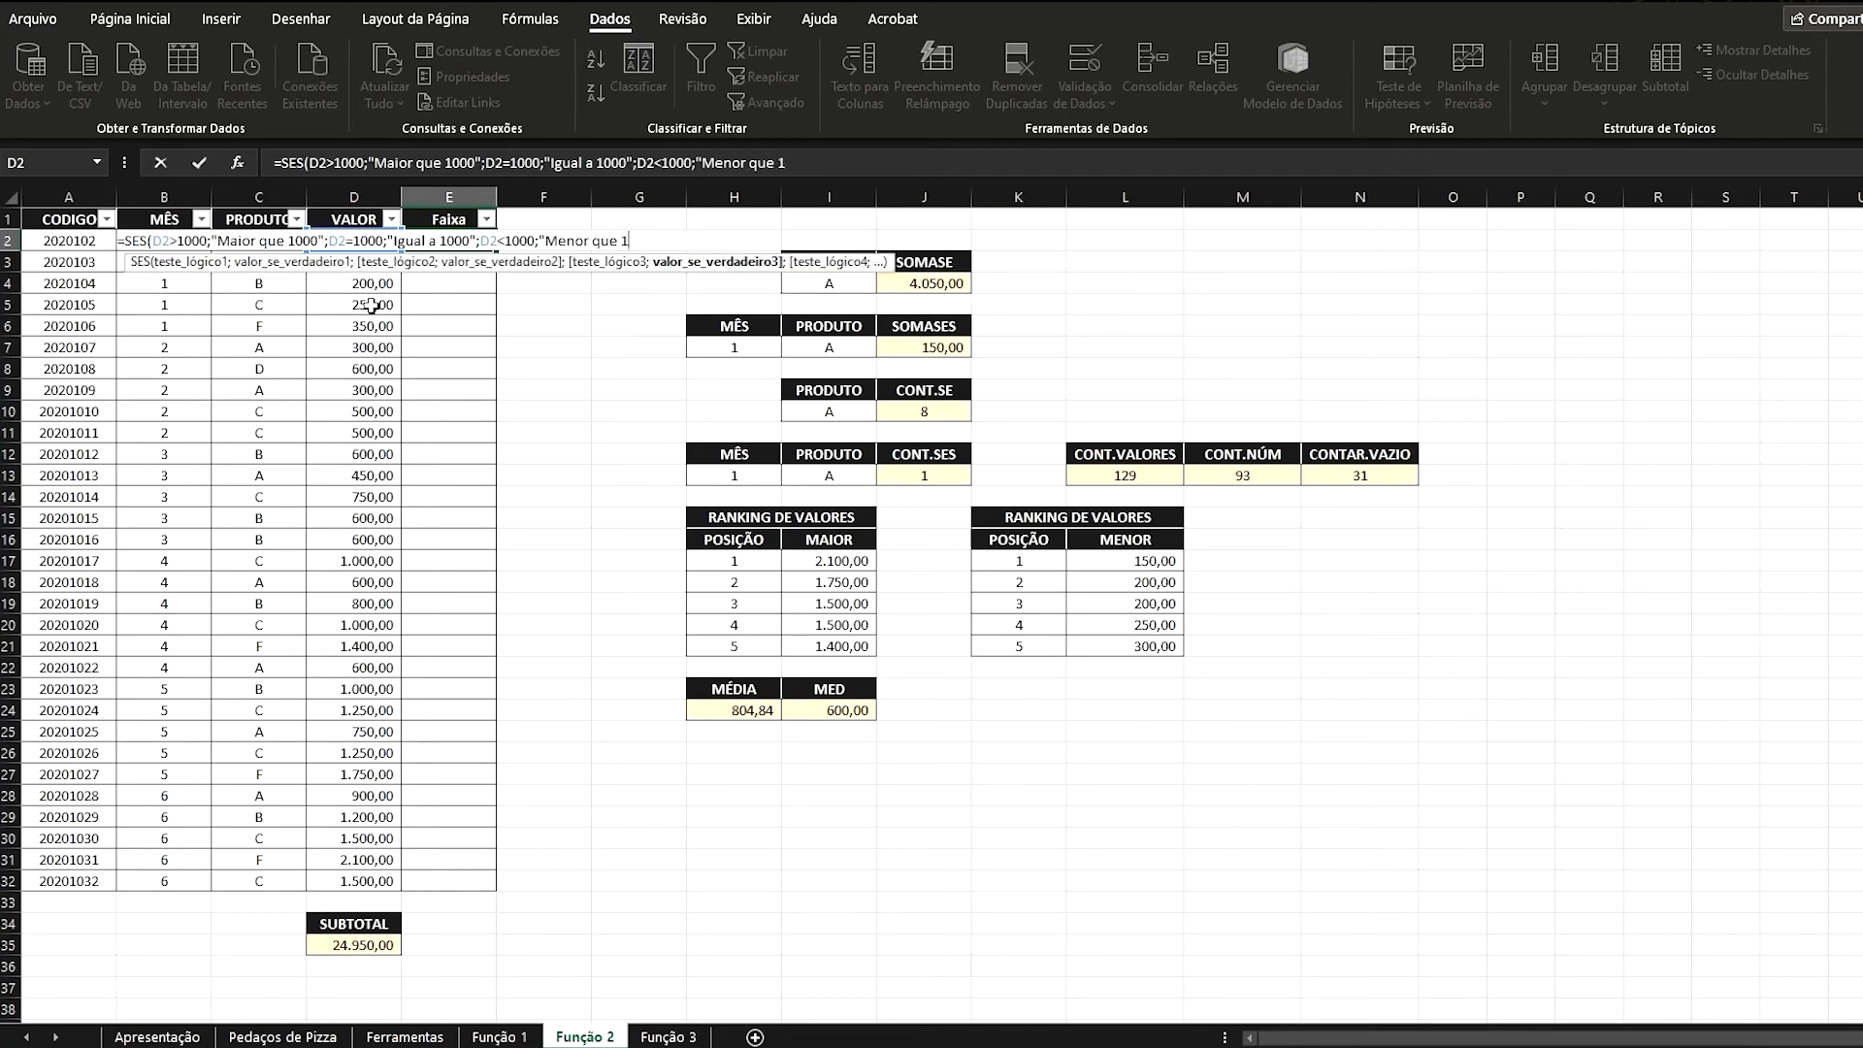
{"action": "type", "text": "000\")"}
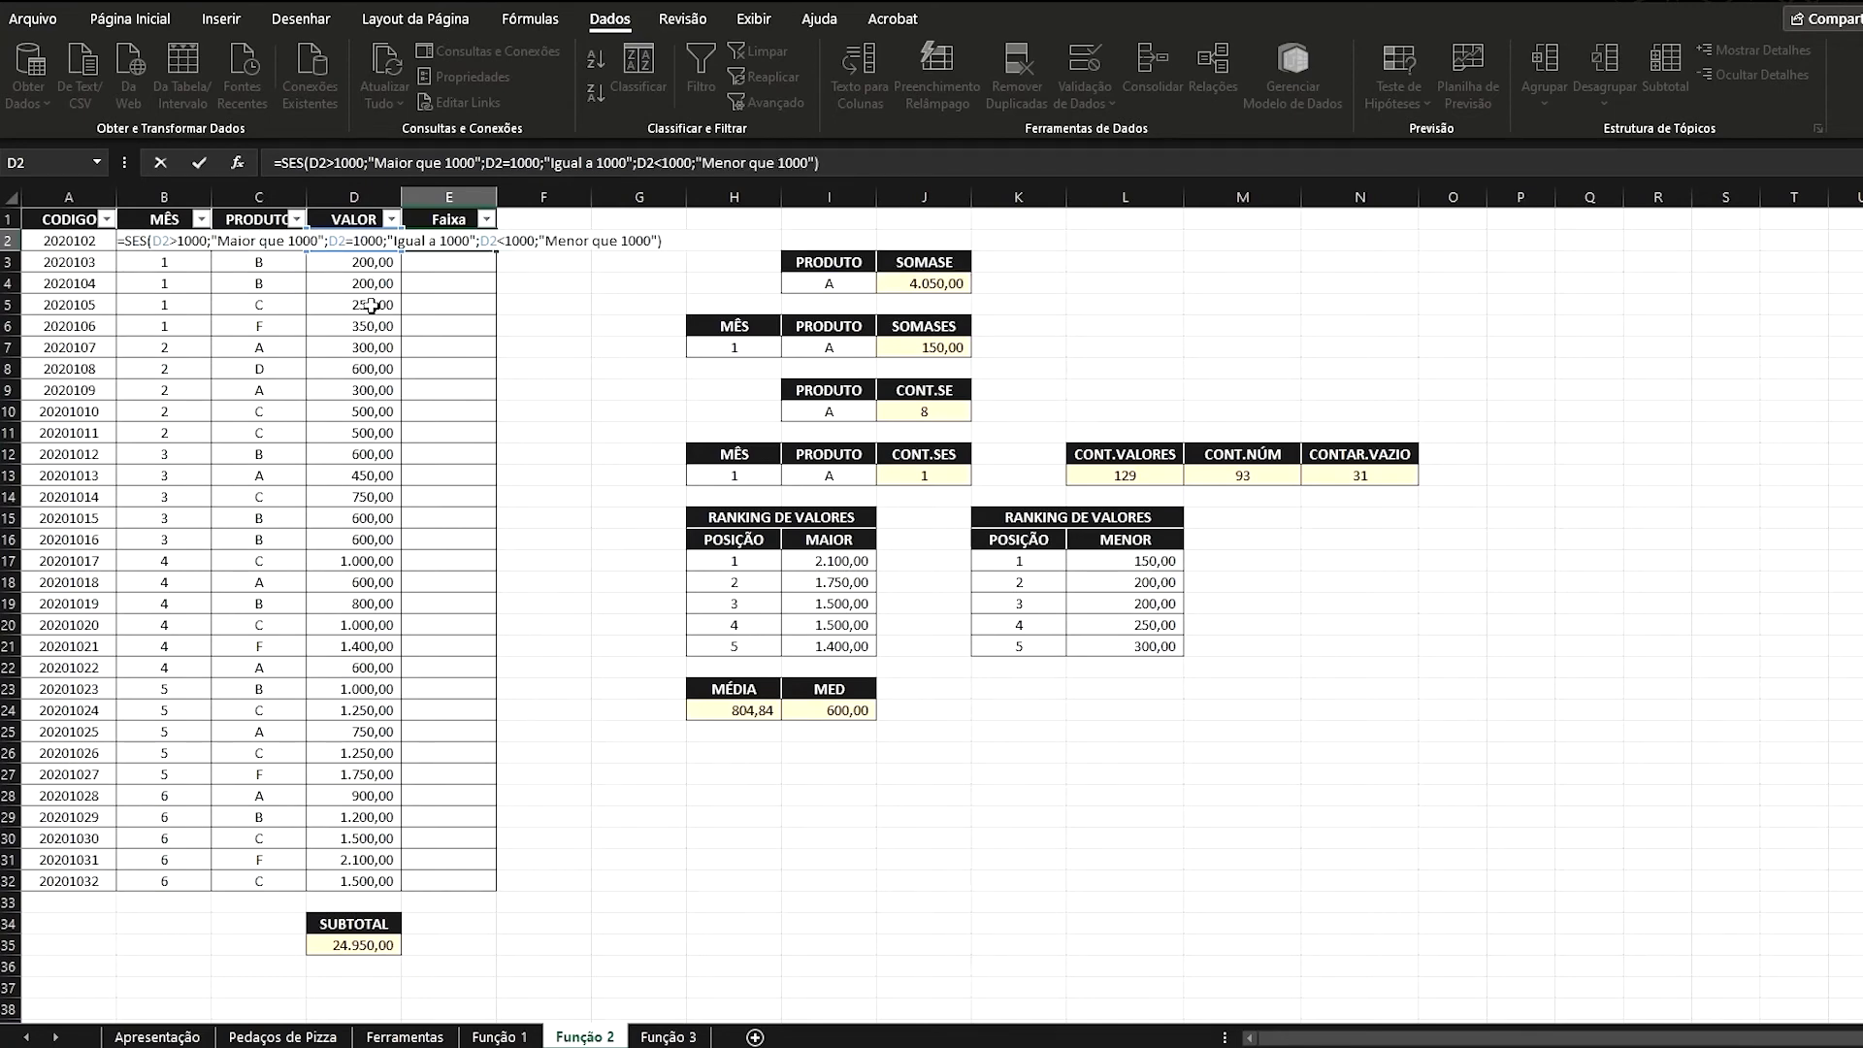
{"action": "key", "text": "Return"}
{"action": "key", "text": "Up"}
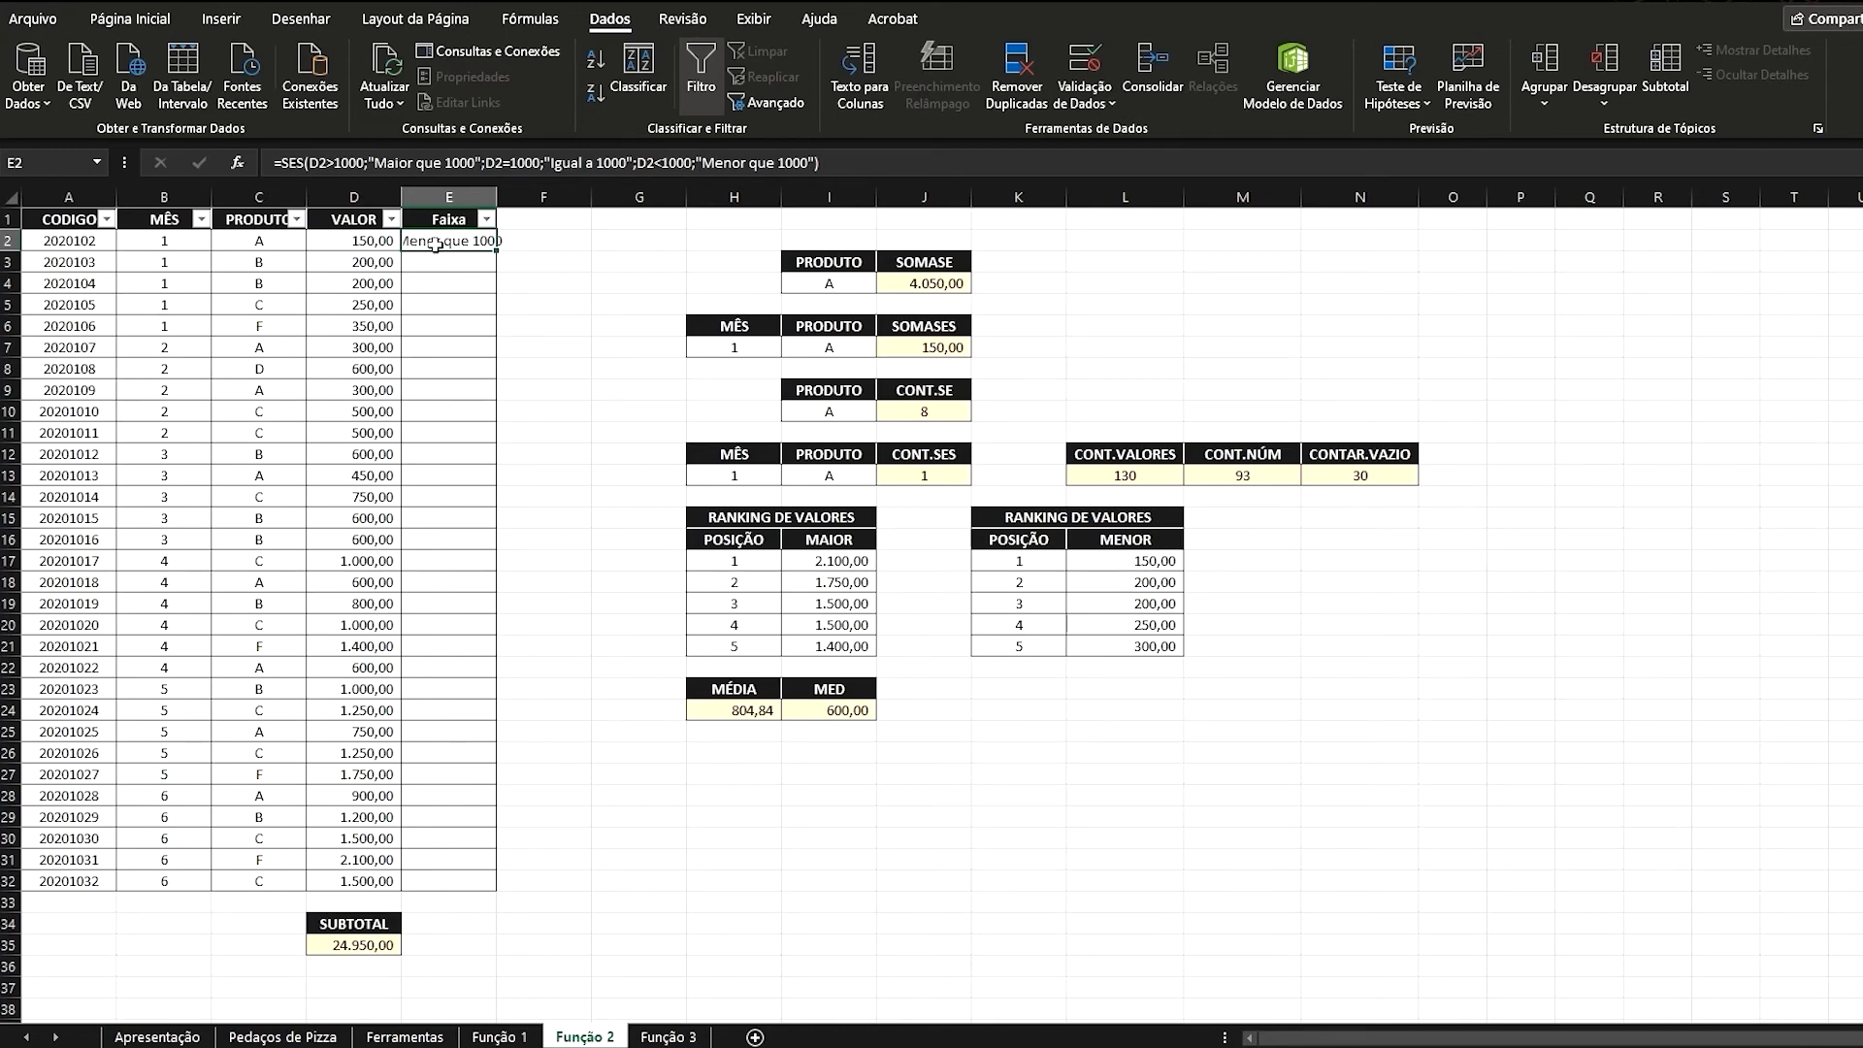
- Widen column E and fill the Faixa formula down to row 32, checking the 1000 and 1250 rows
{"action": "double_click", "coordinate": [505, 201]}
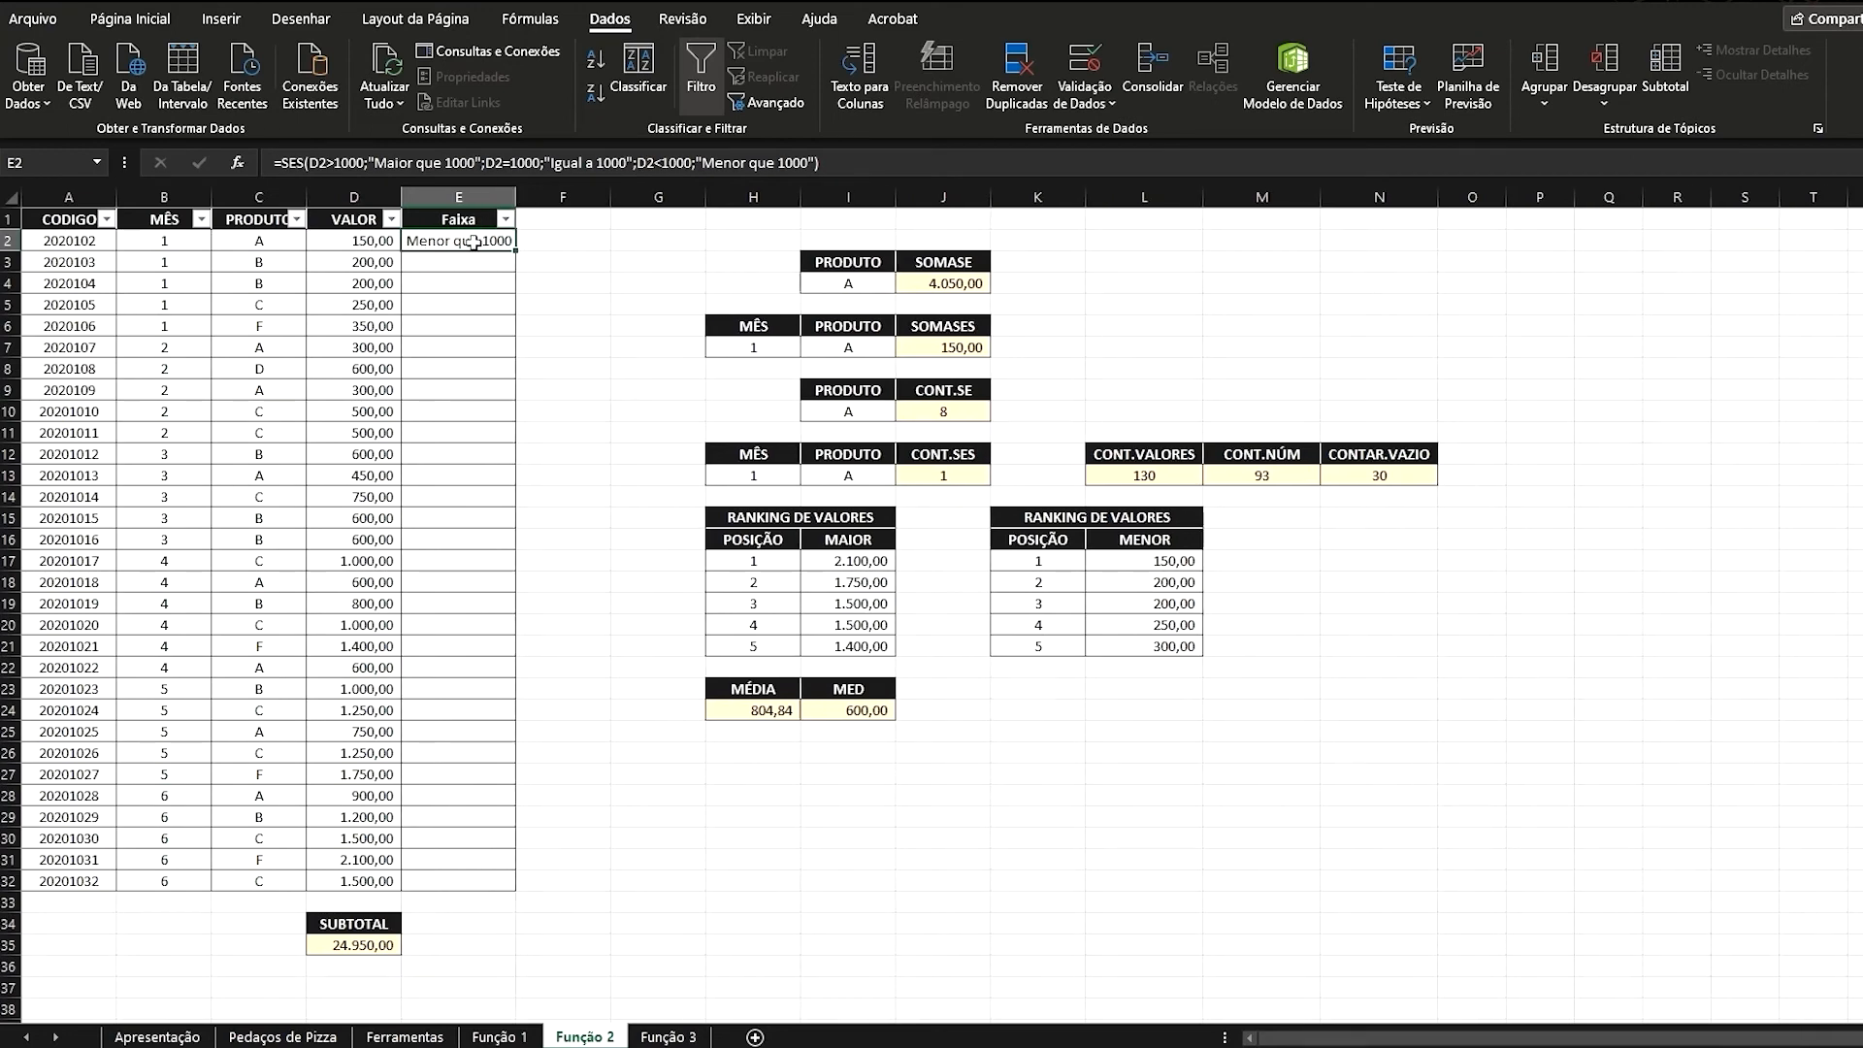
{"action": "left_click_drag", "start_coordinate": [516, 251], "coordinate": [519, 888]}
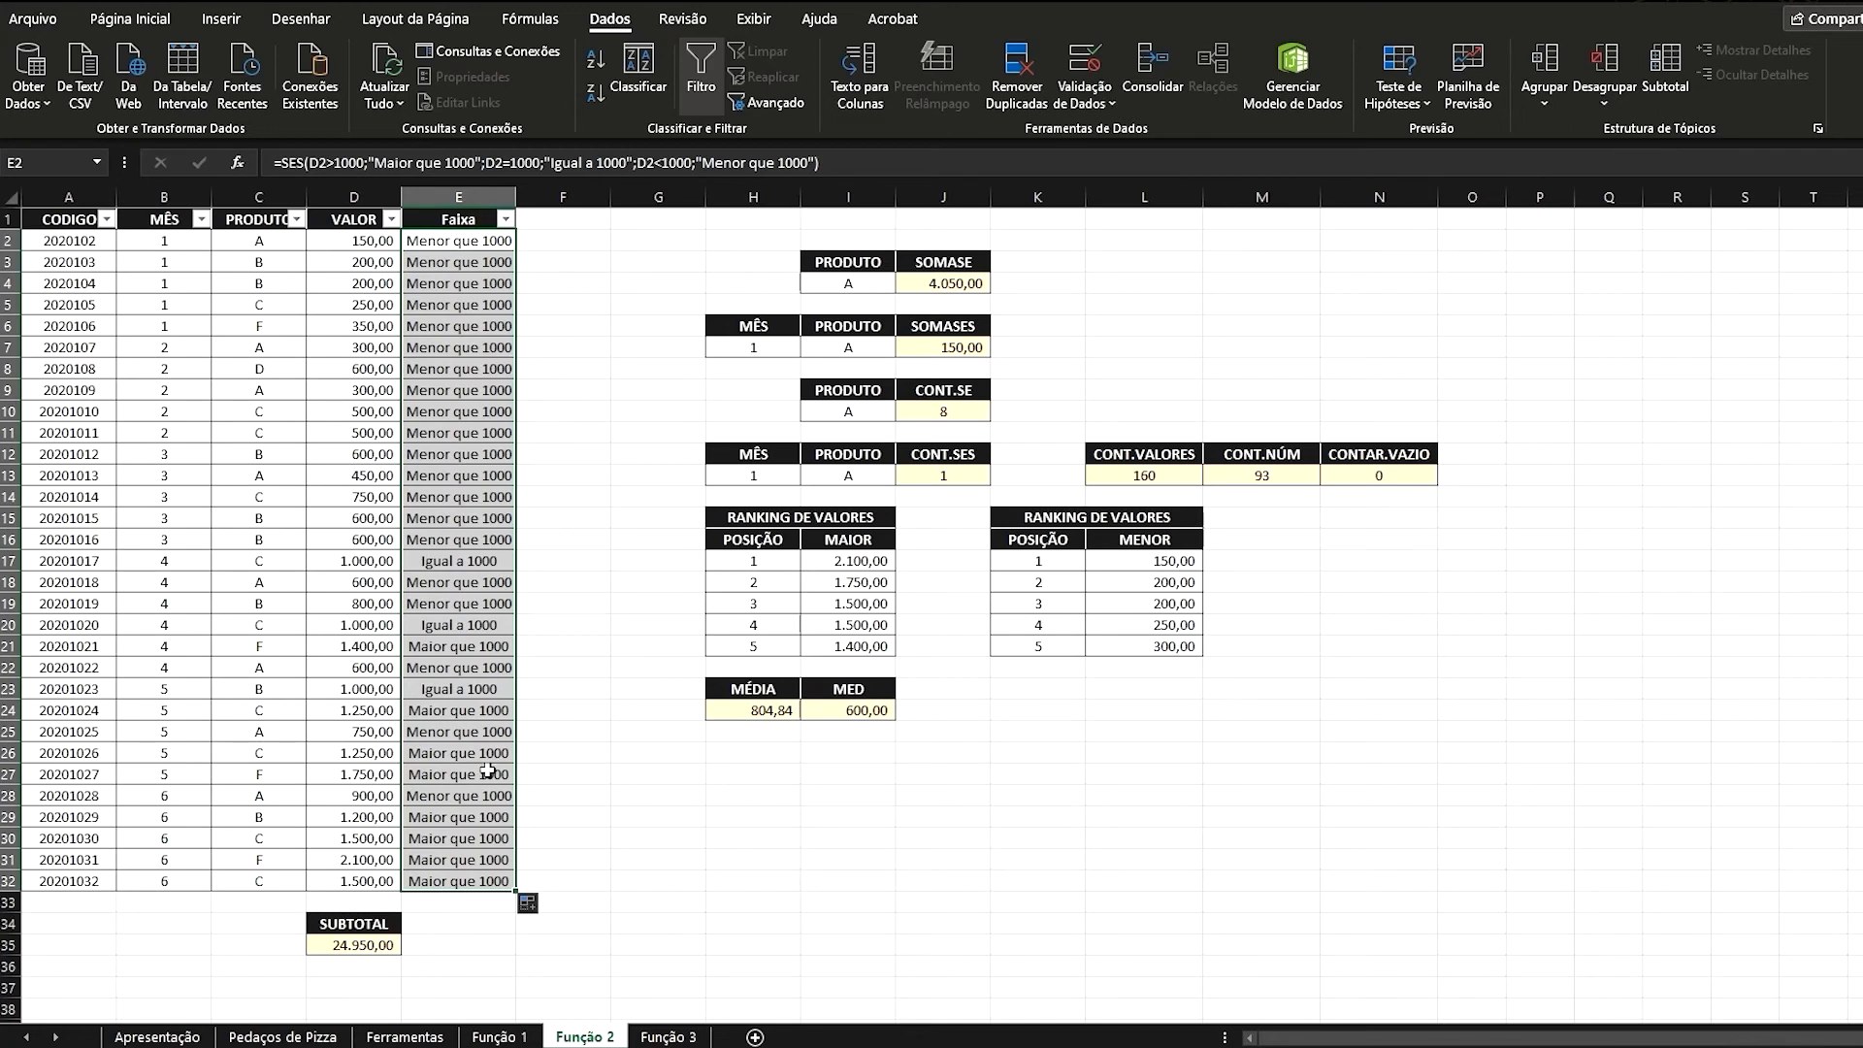
{"action": "left_click_drag", "start_coordinate": [369, 561], "coordinate": [438, 562]}
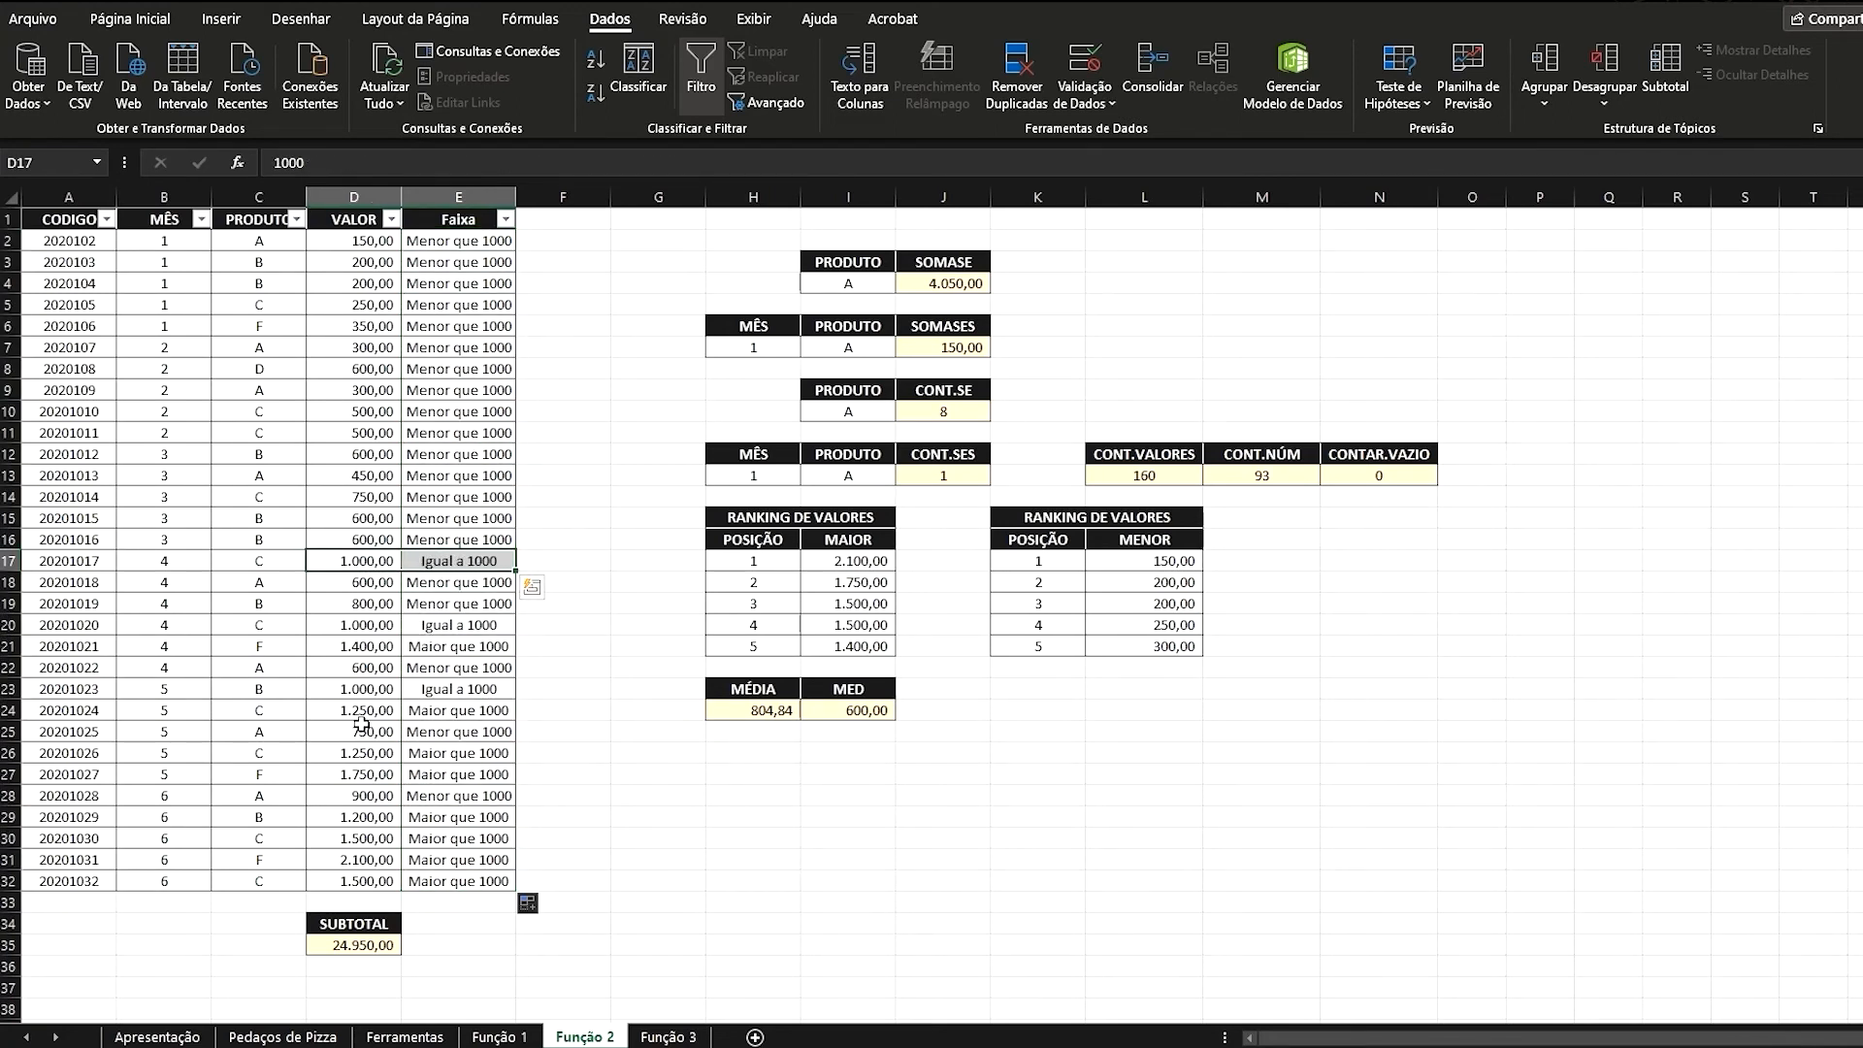
{"action": "left_click_drag", "start_coordinate": [372, 711], "coordinate": [455, 712]}
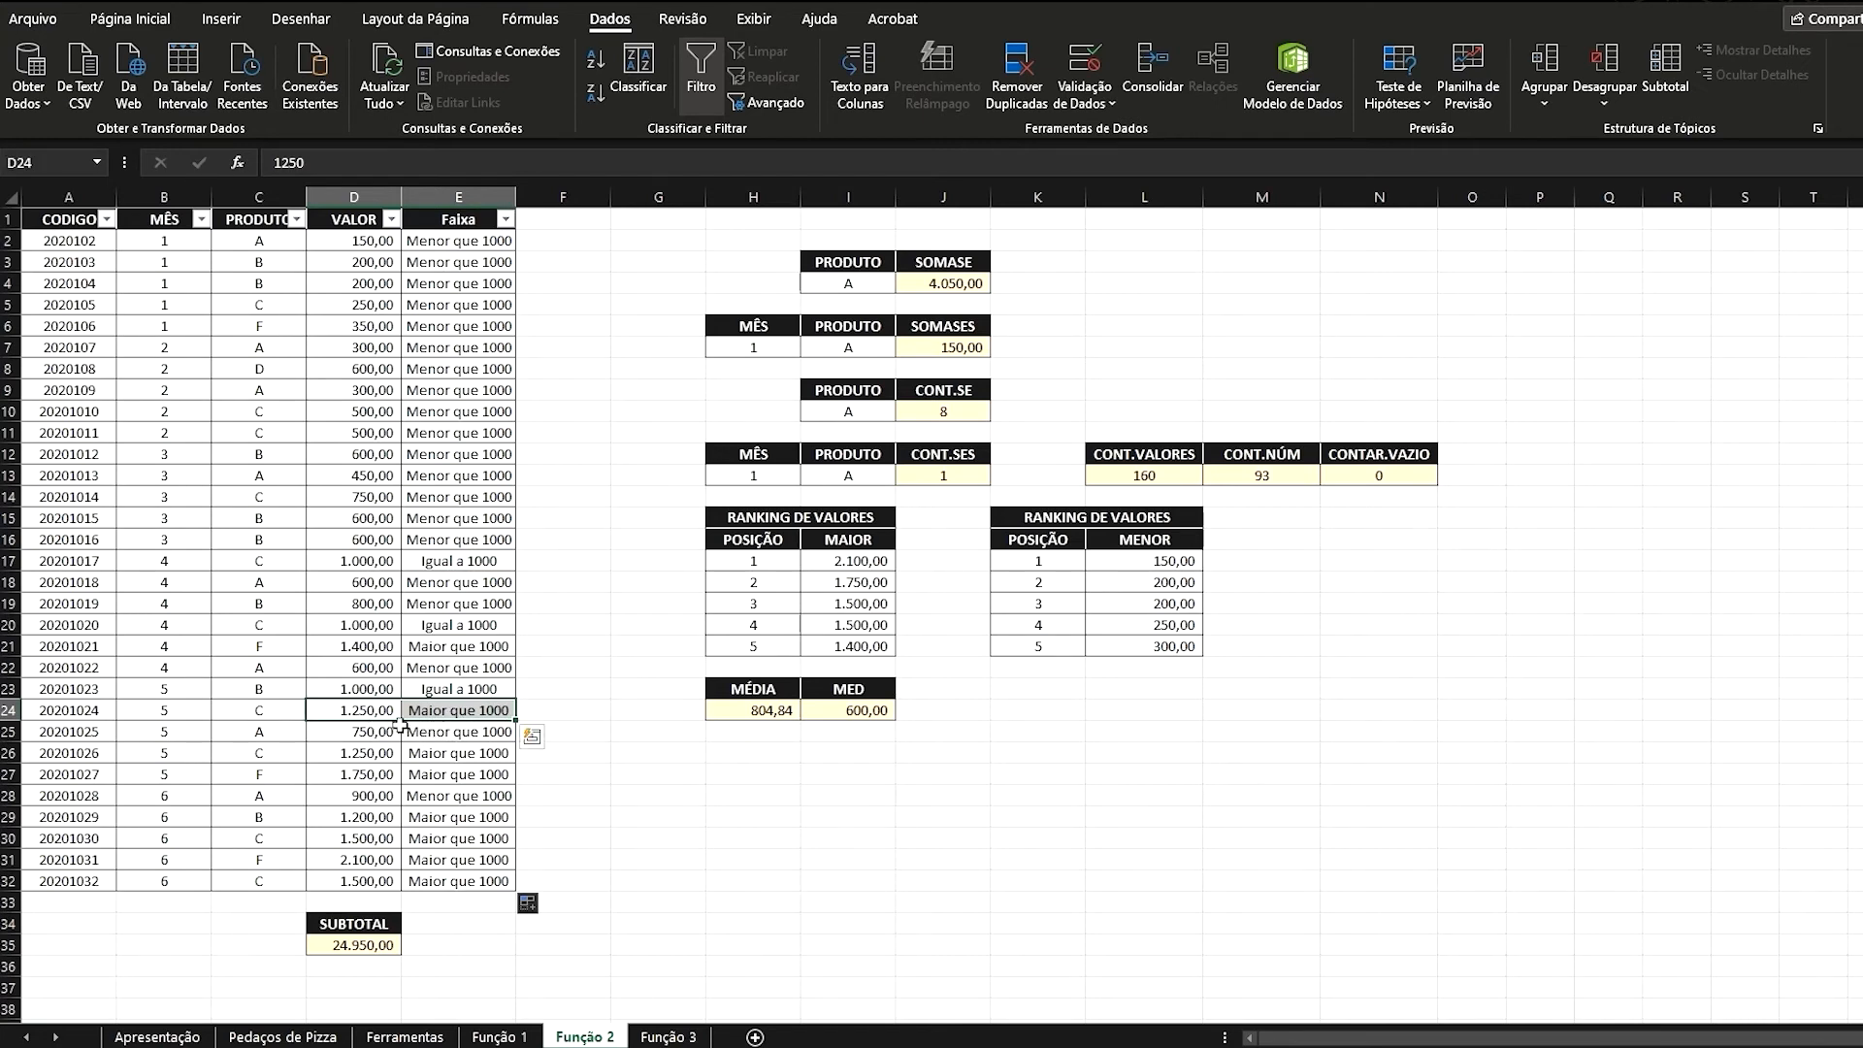
{"action": "left_click", "coordinate": [506, 220]}
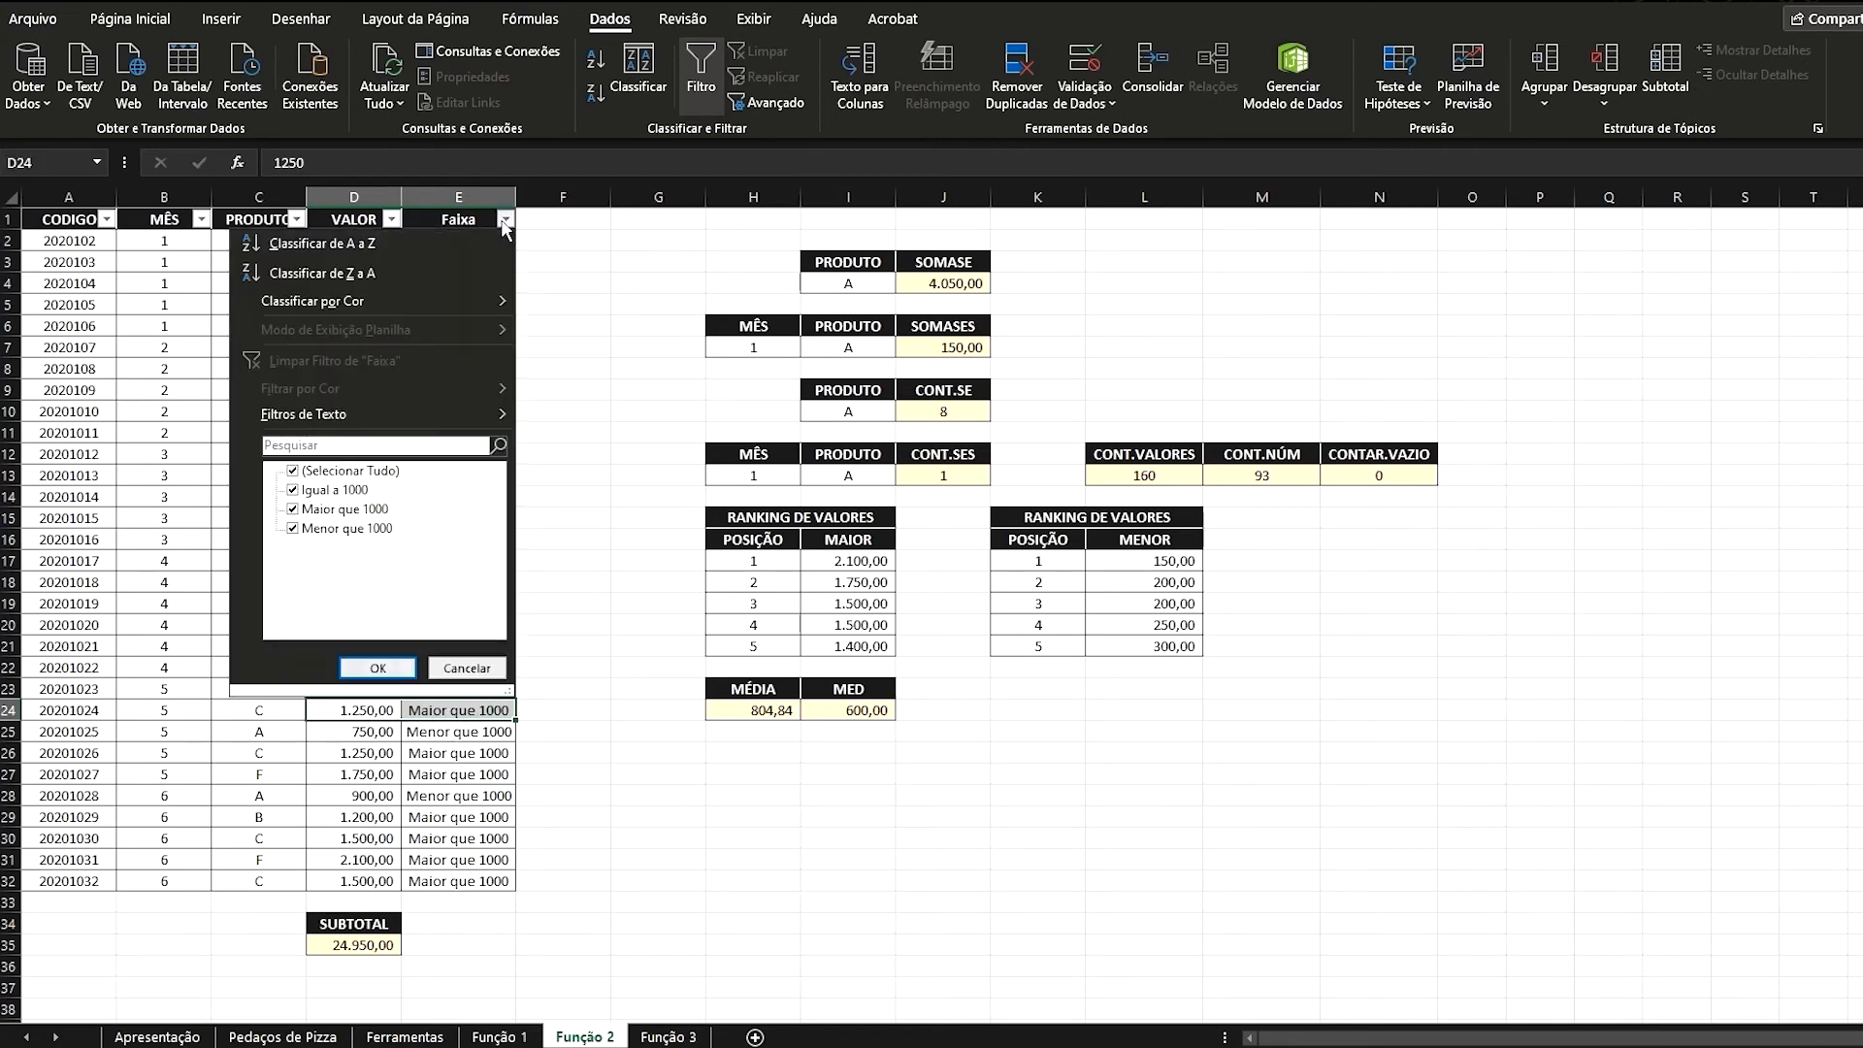
- Filter the Faixa column to show only Maior que 1000 rows
{"action": "left_click", "coordinate": [369, 472]}
{"action": "left_click", "coordinate": [373, 510]}
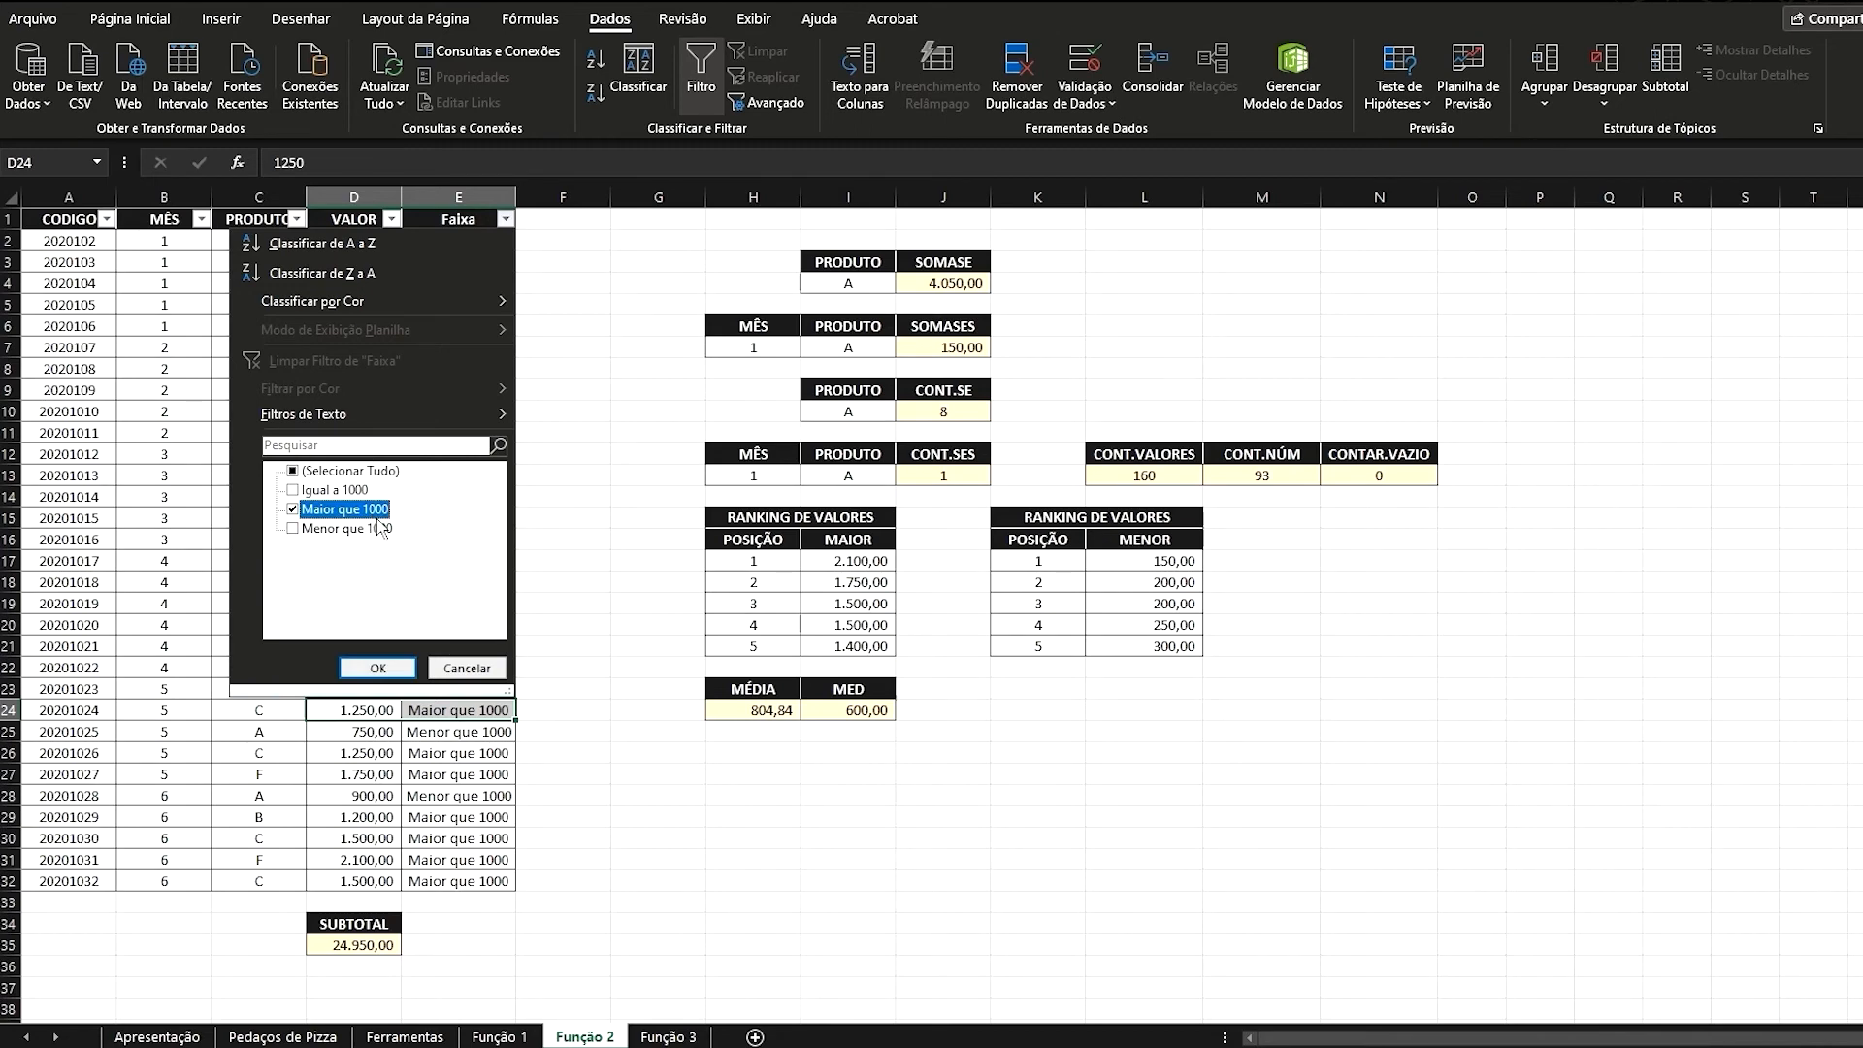
{"action": "left_click", "coordinate": [386, 668]}
{"action": "left_click_drag", "start_coordinate": [459, 241], "coordinate": [466, 371]}
- Clear the Faixa filter so all table rows show again
{"action": "left_click", "coordinate": [505, 219]}
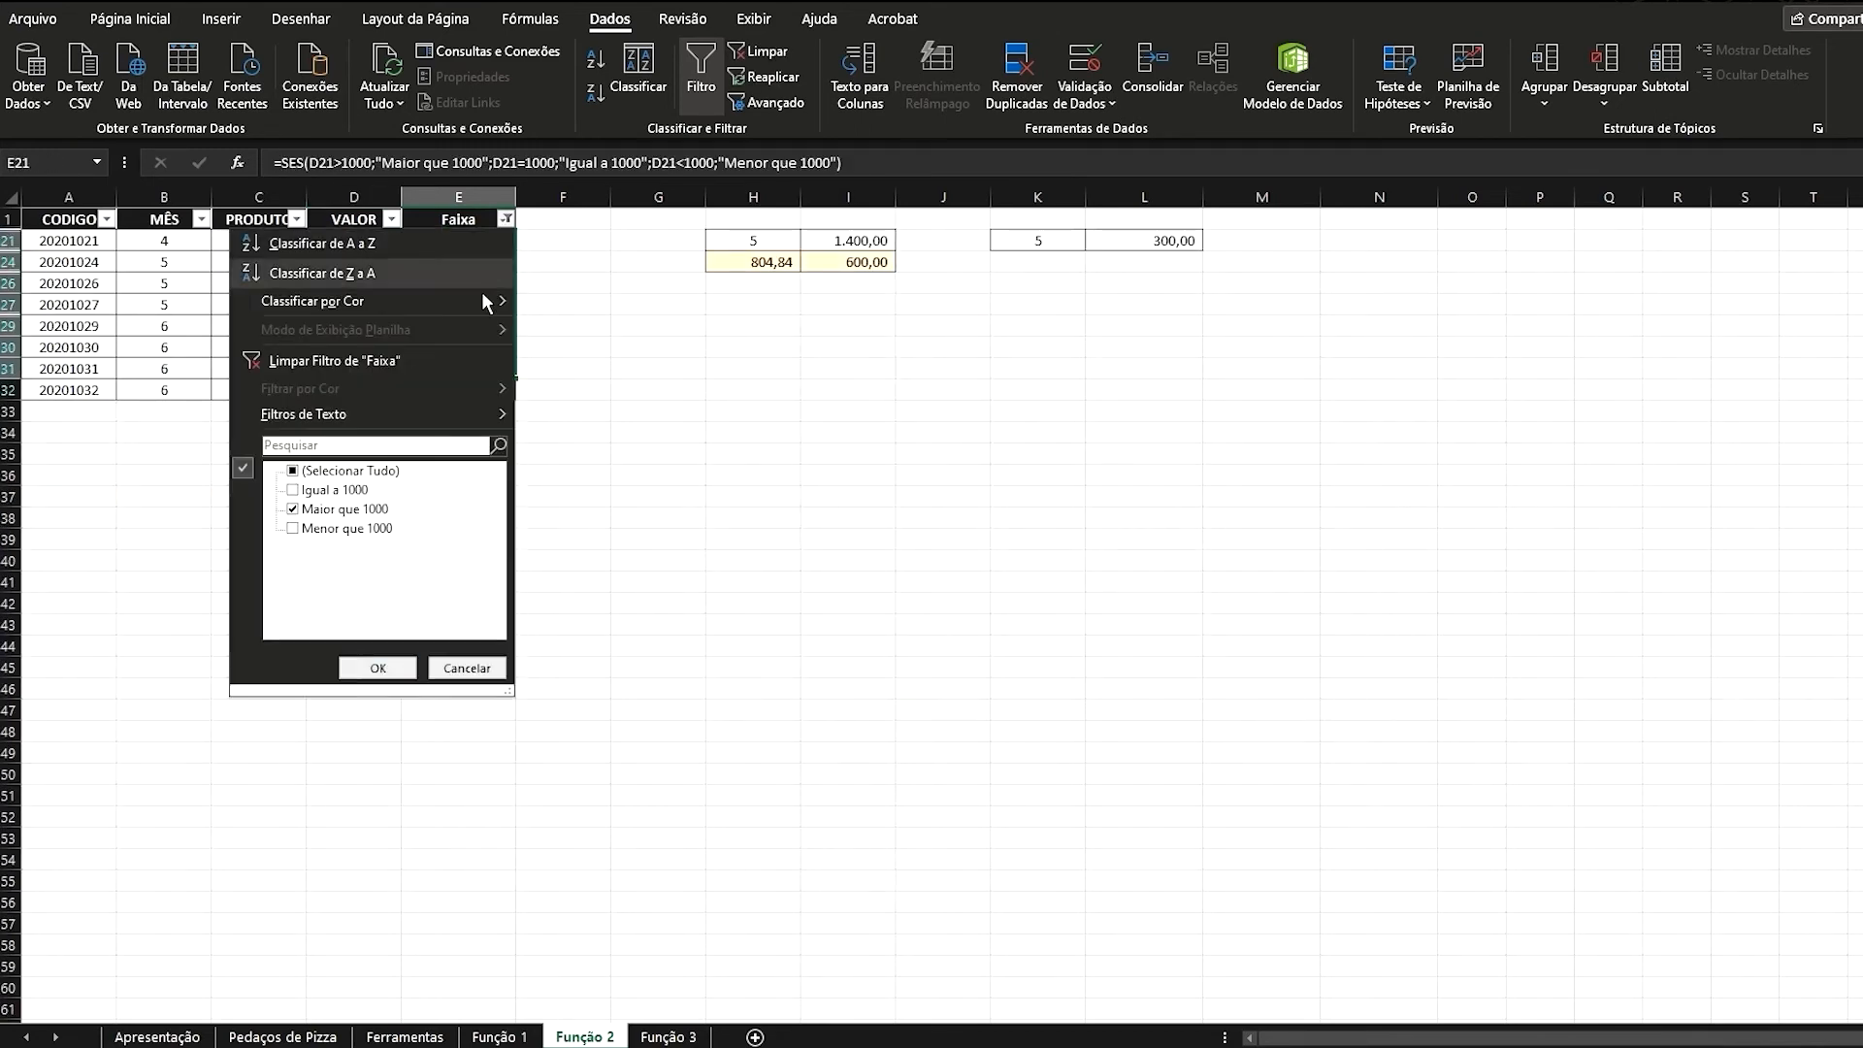
{"action": "left_click", "coordinate": [347, 470]}
{"action": "left_click", "coordinate": [378, 668]}
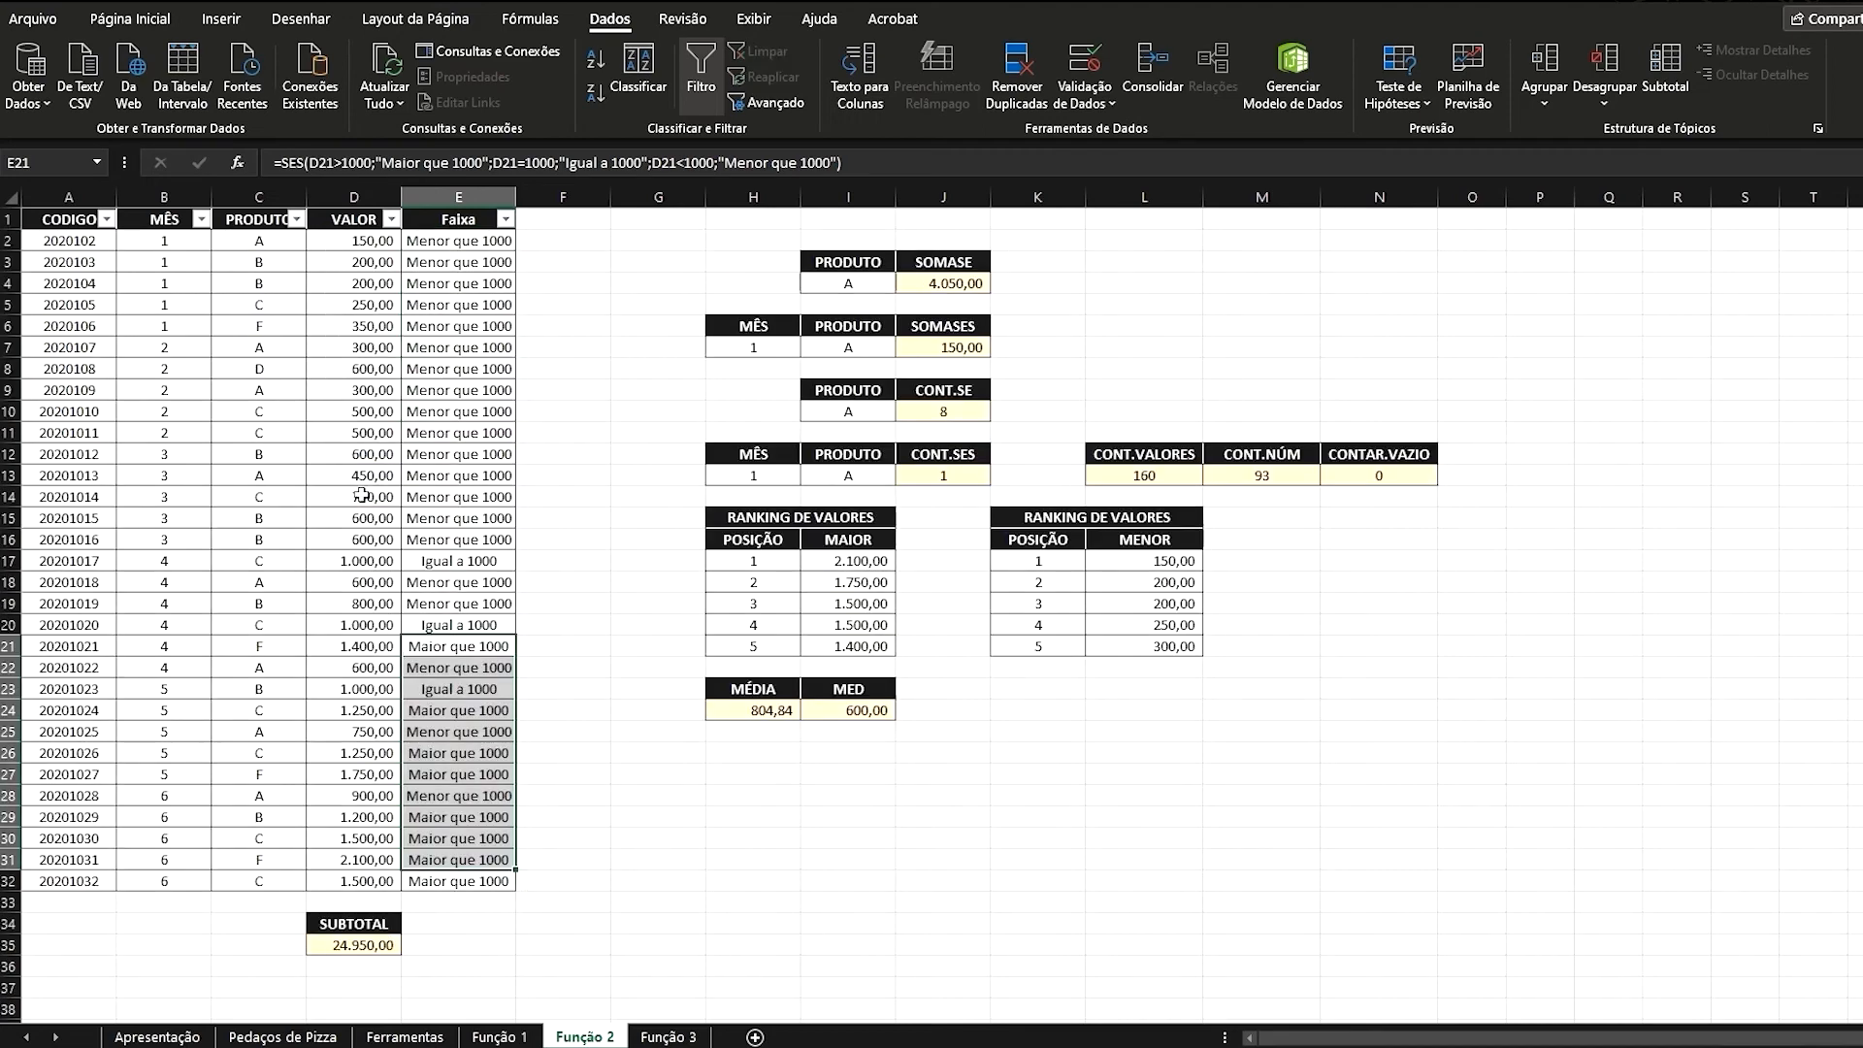
{"action": "left_click", "coordinate": [470, 241]}
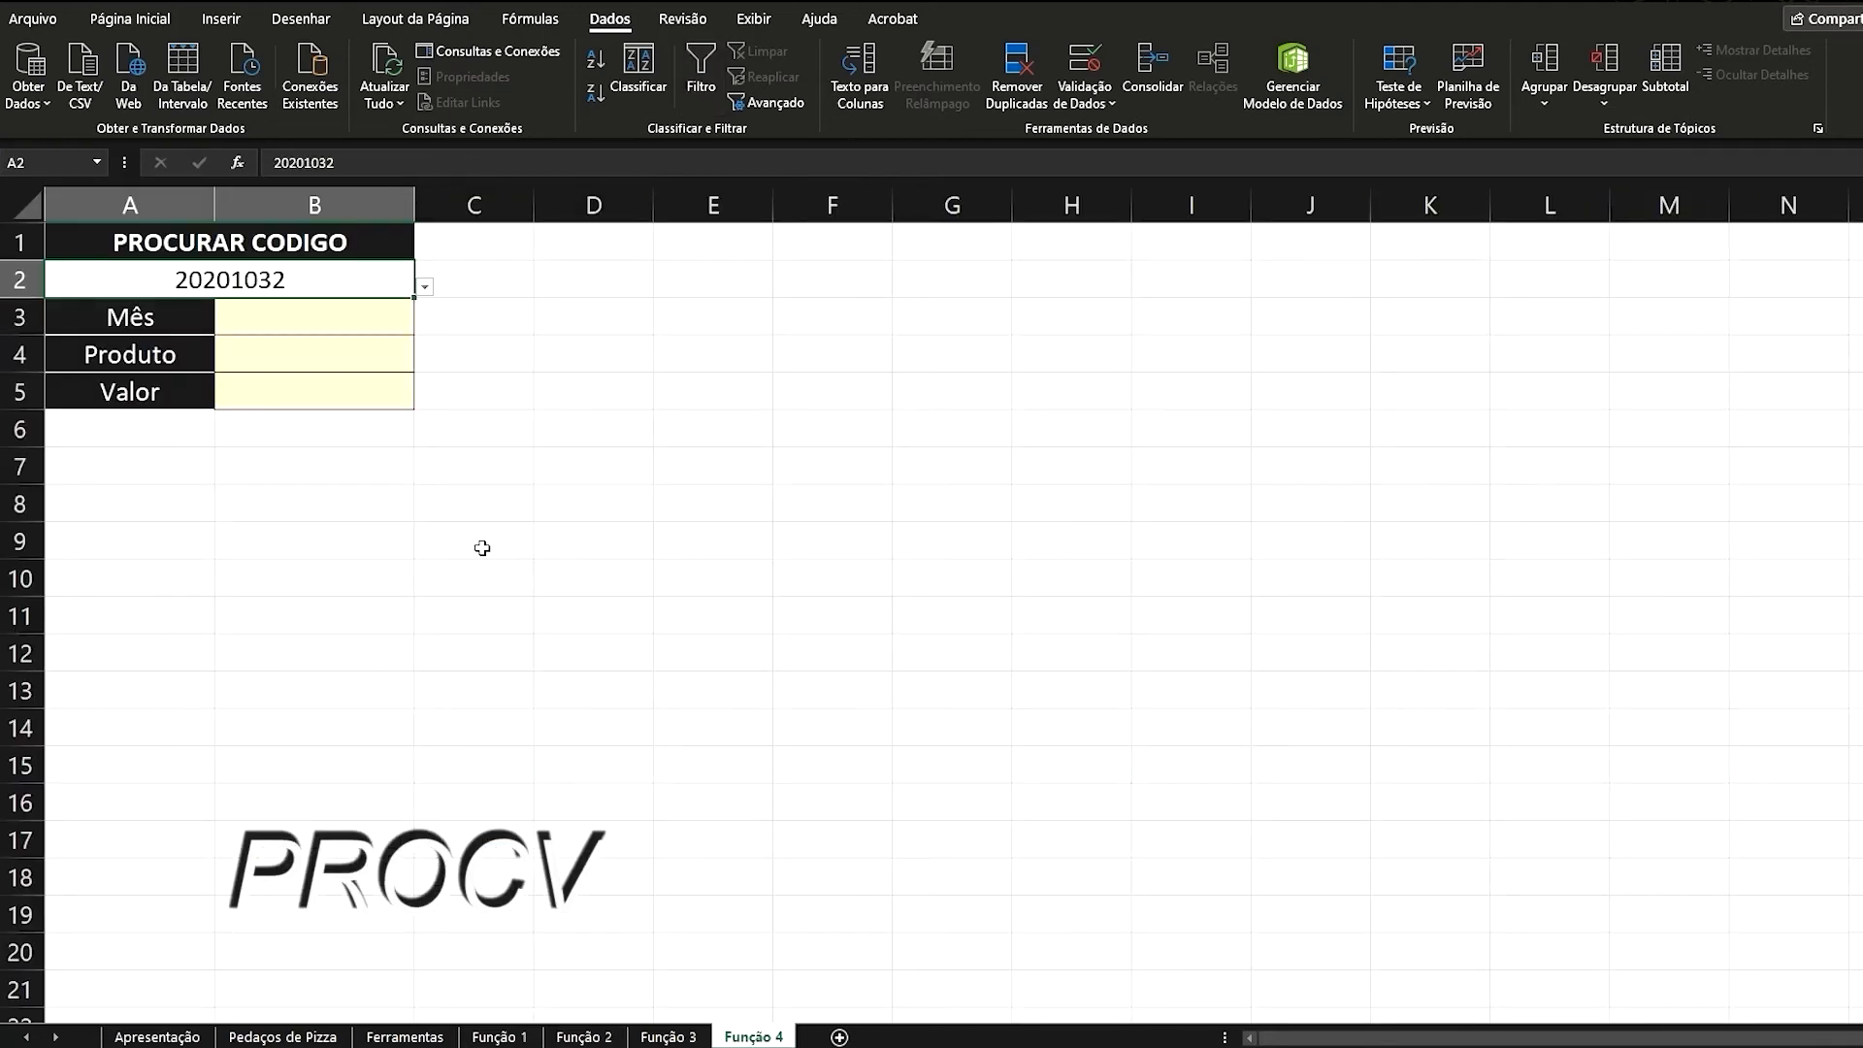
- Select code 2020102 in A2 and point out the Mês, Produto and Valor result cells
{"action": "left_click", "coordinate": [425, 286]}
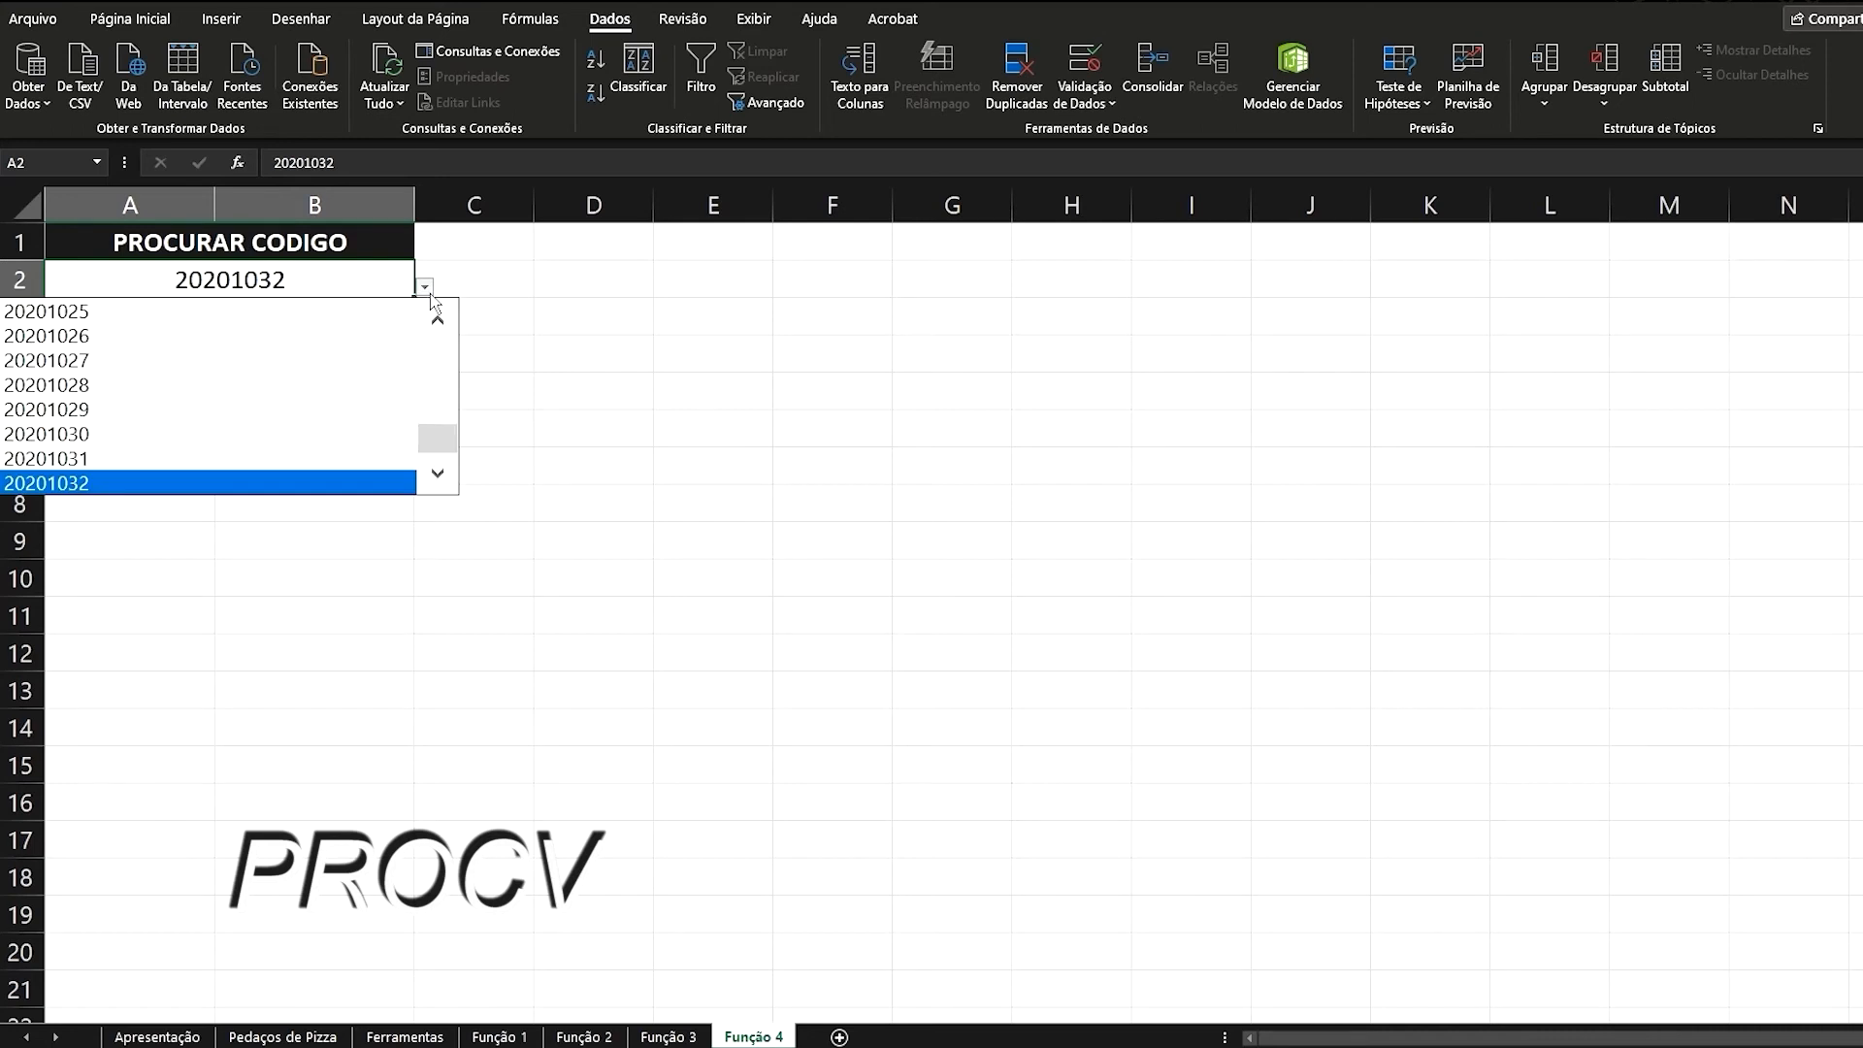
{"action": "left_click_drag", "start_coordinate": [438, 436], "coordinate": [437, 352]}
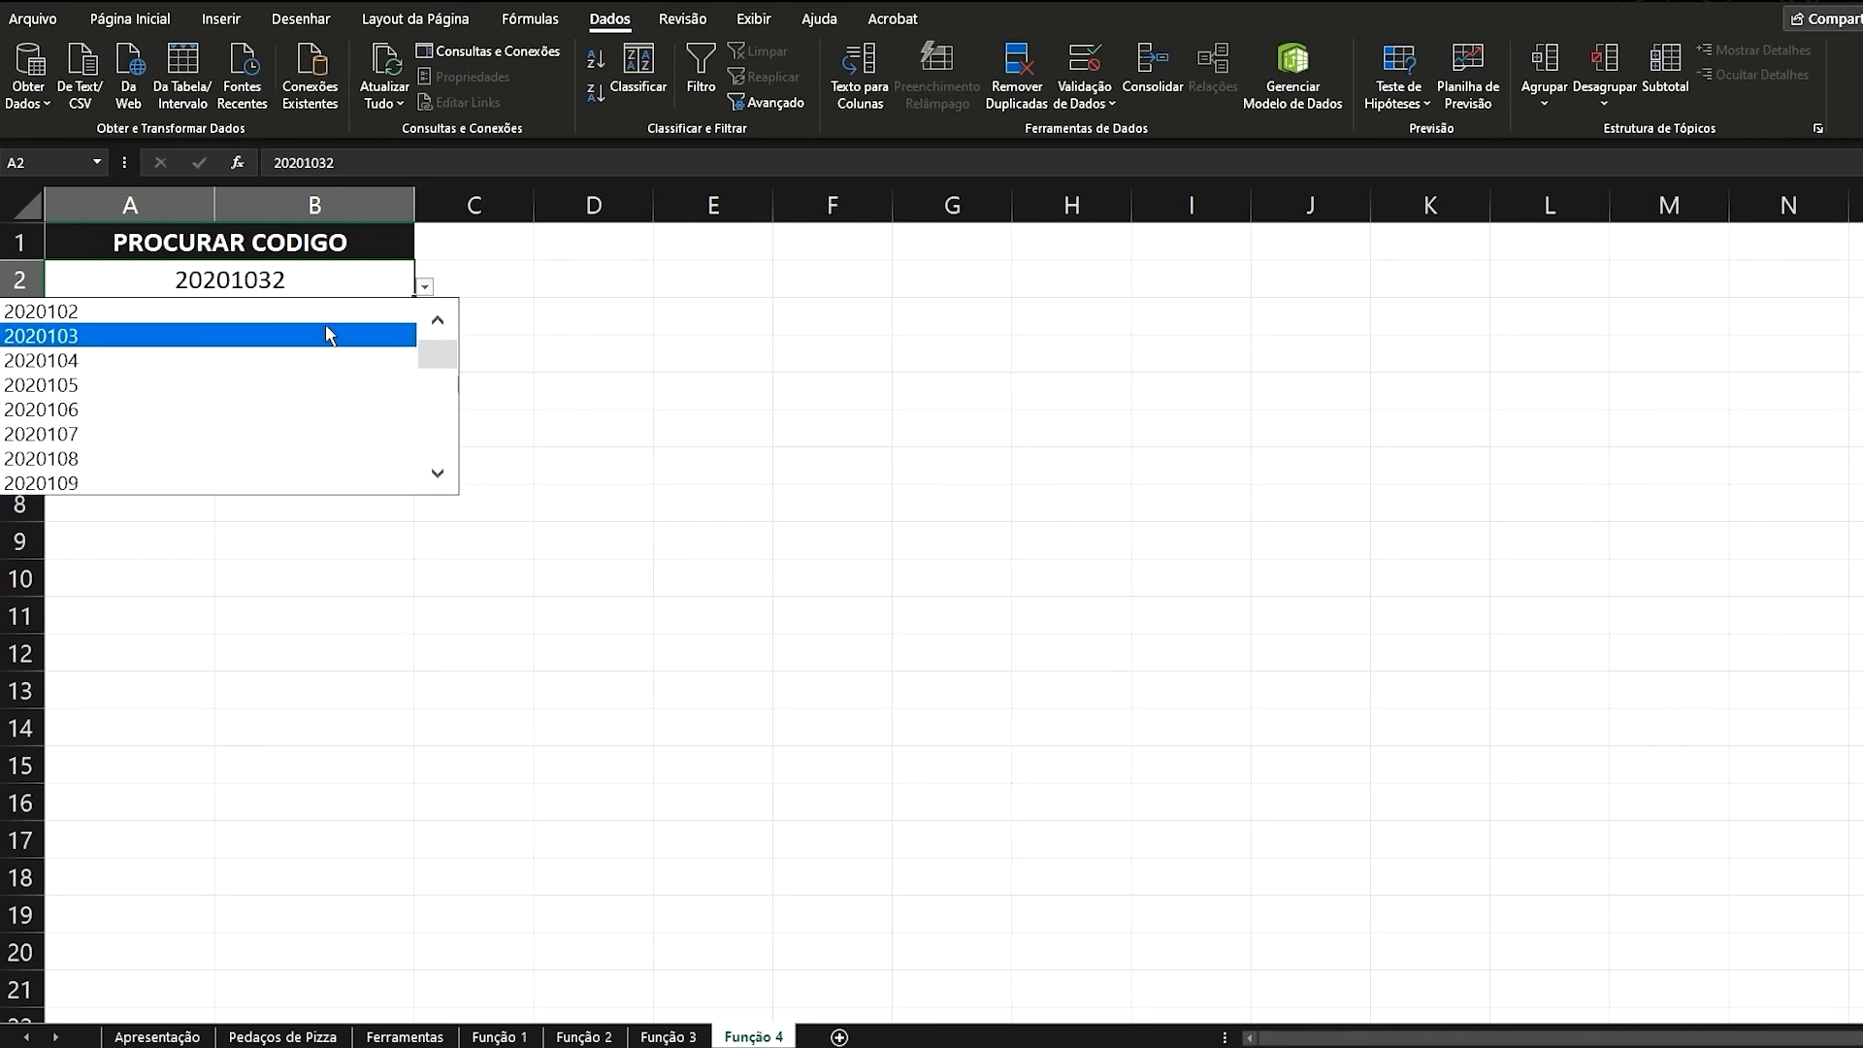
{"action": "left_click", "coordinate": [311, 312]}
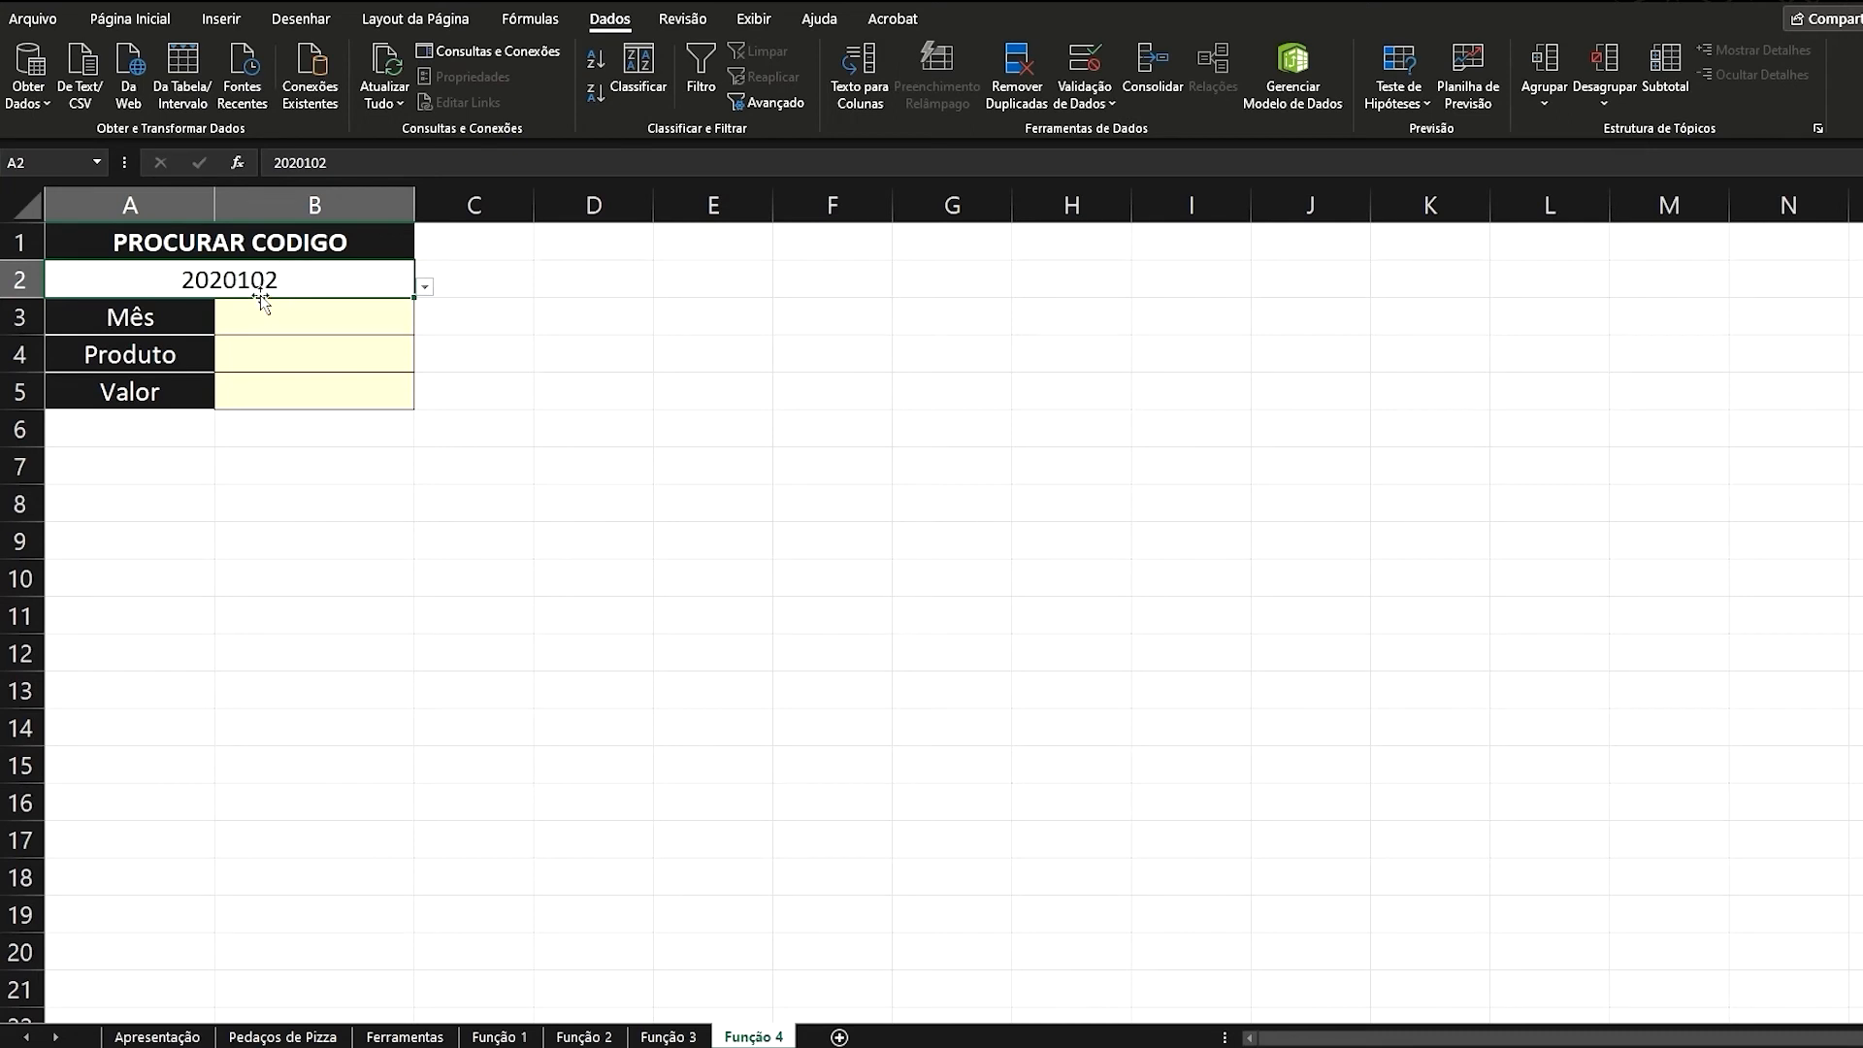
{"action": "left_click", "coordinate": [200, 316]}
{"action": "left_click", "coordinate": [302, 319]}
{"action": "left_click", "coordinate": [180, 350]}
{"action": "left_click", "coordinate": [304, 359]}
{"action": "left_click", "coordinate": [175, 390]}
{"action": "left_click", "coordinate": [329, 385]}
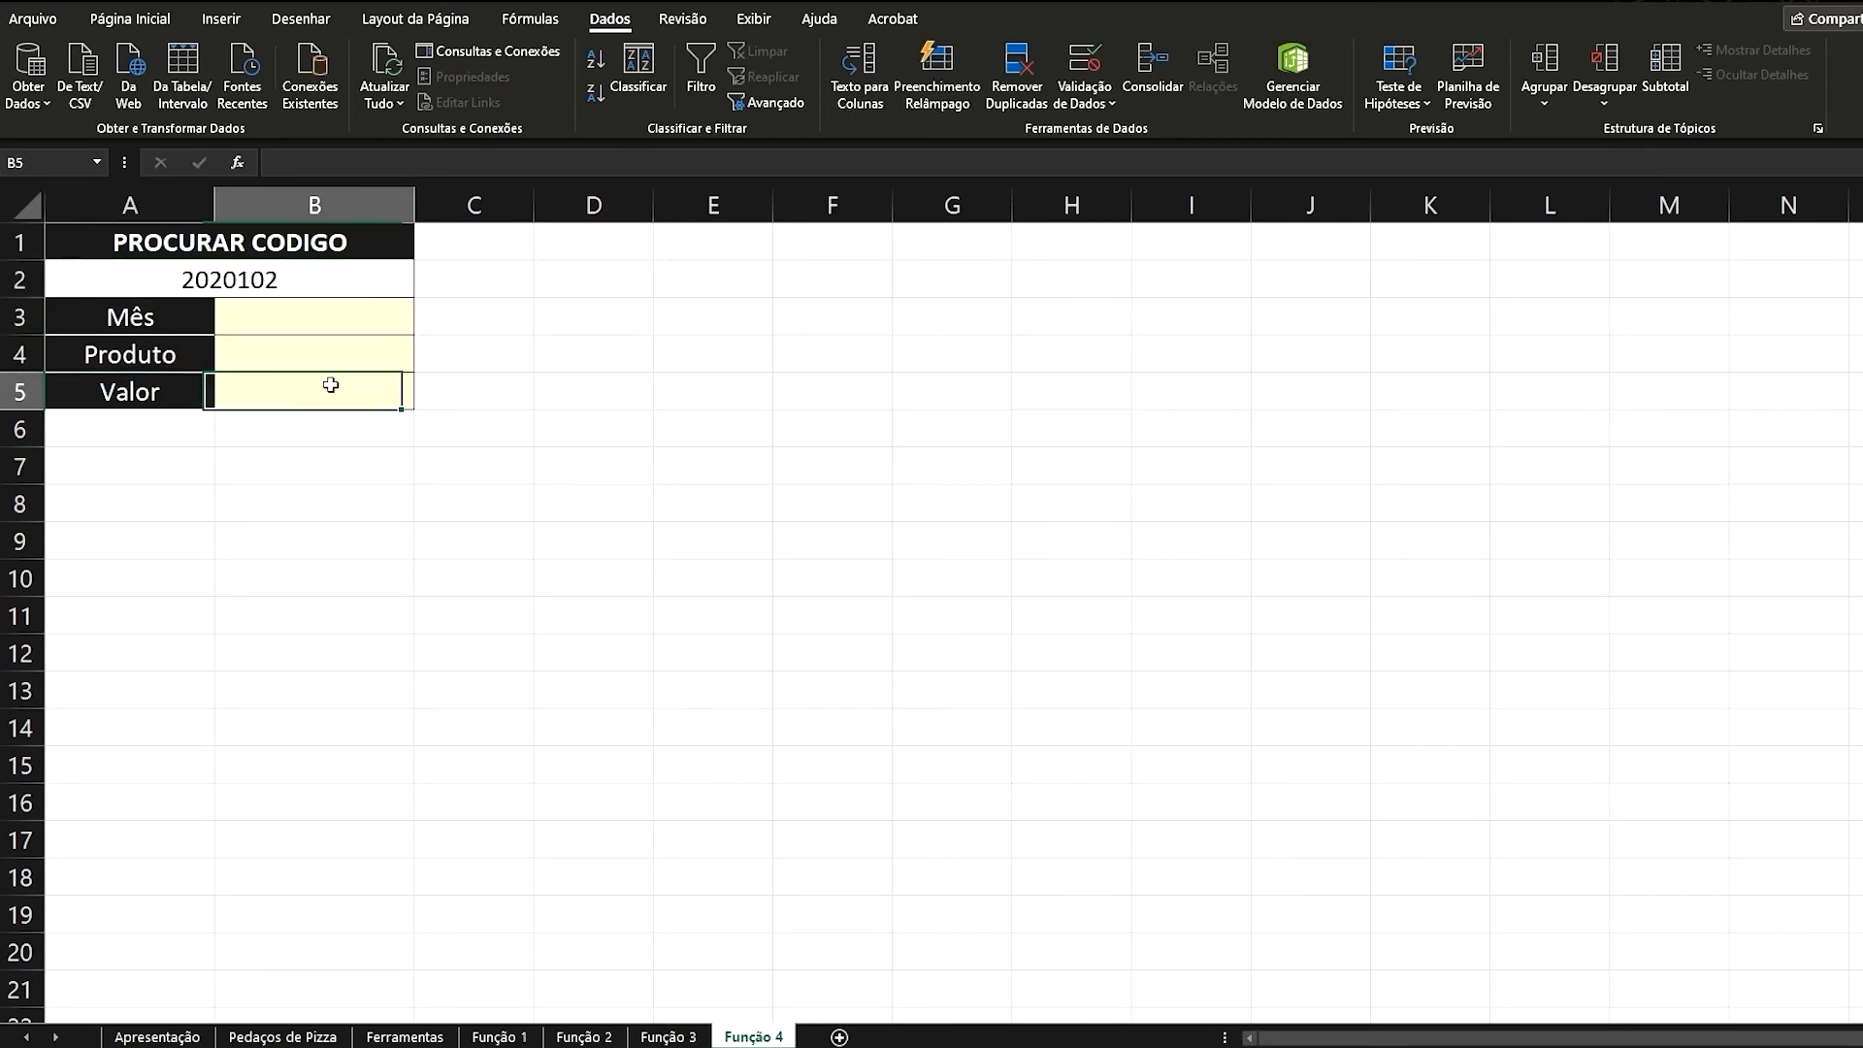
- Enter =PROCV(A2;'Função 2'!A1:E32;2;FALSO) in B3, returning month 1
{"action": "left_click", "coordinate": [332, 318]}
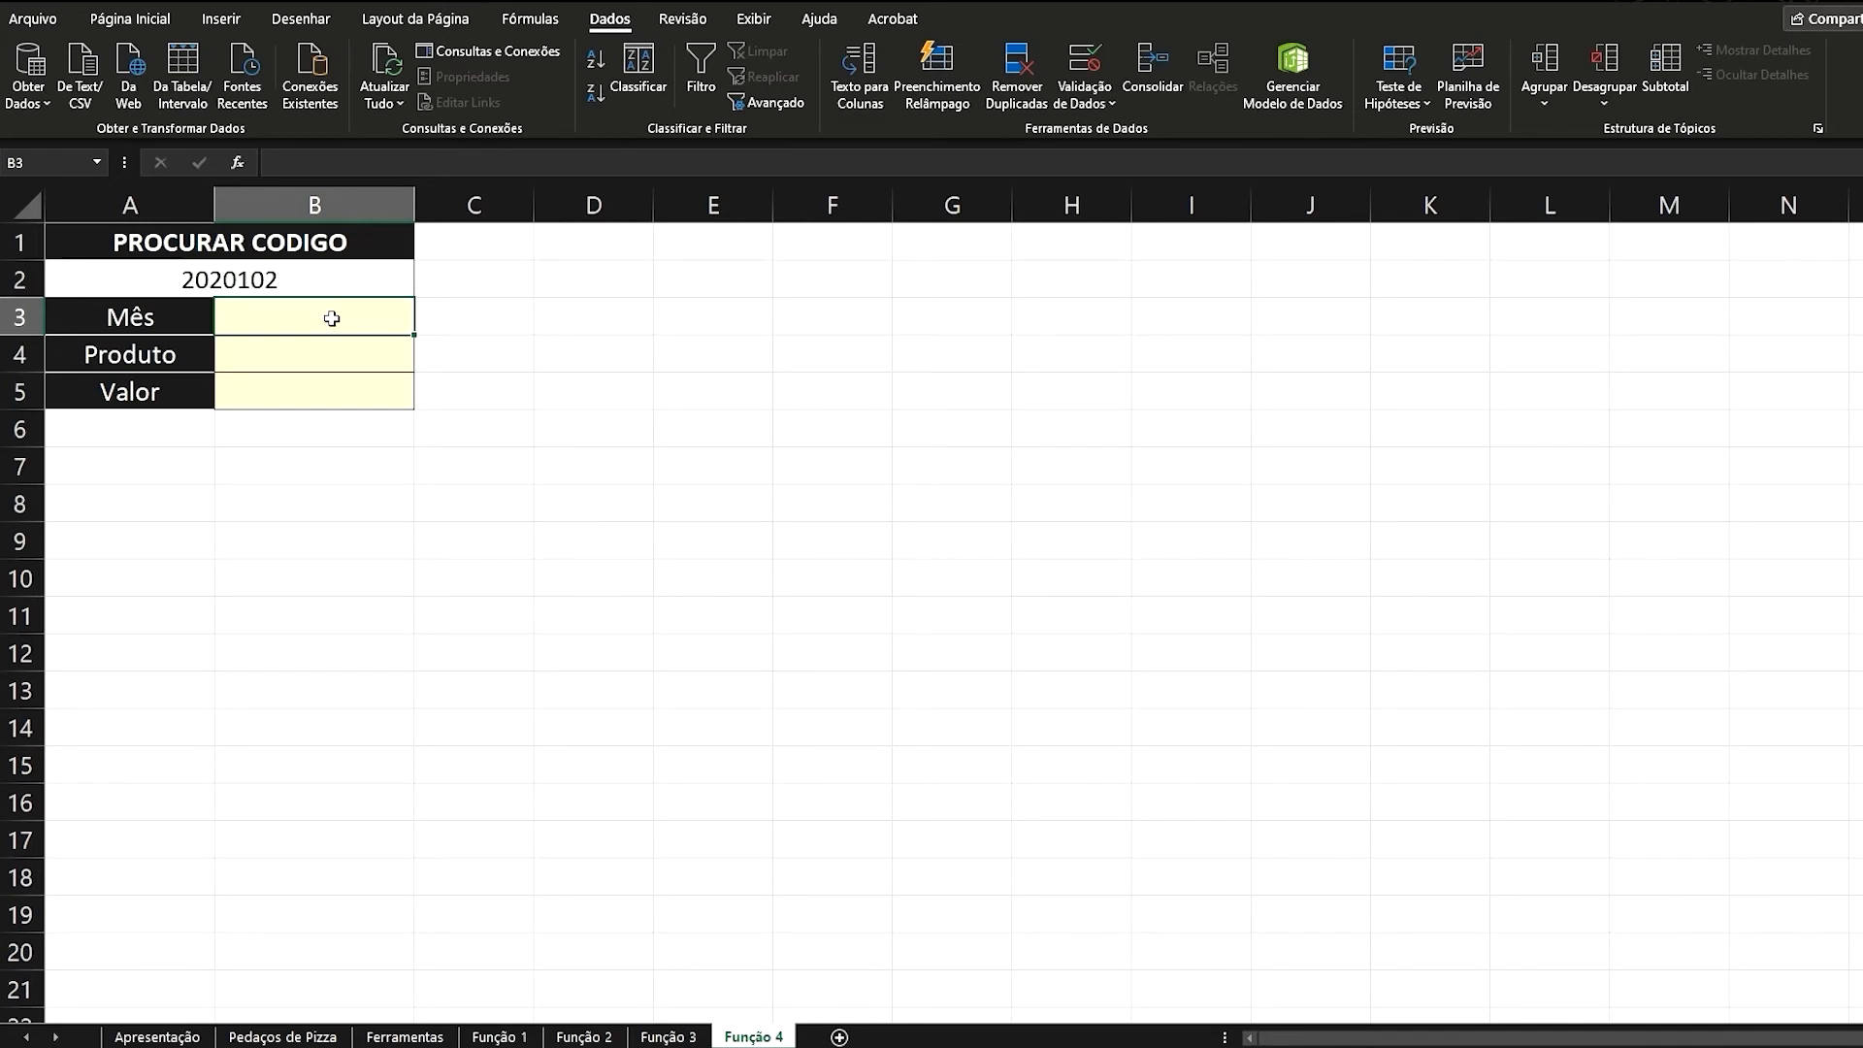
{"action": "type", "text": "=procv"}
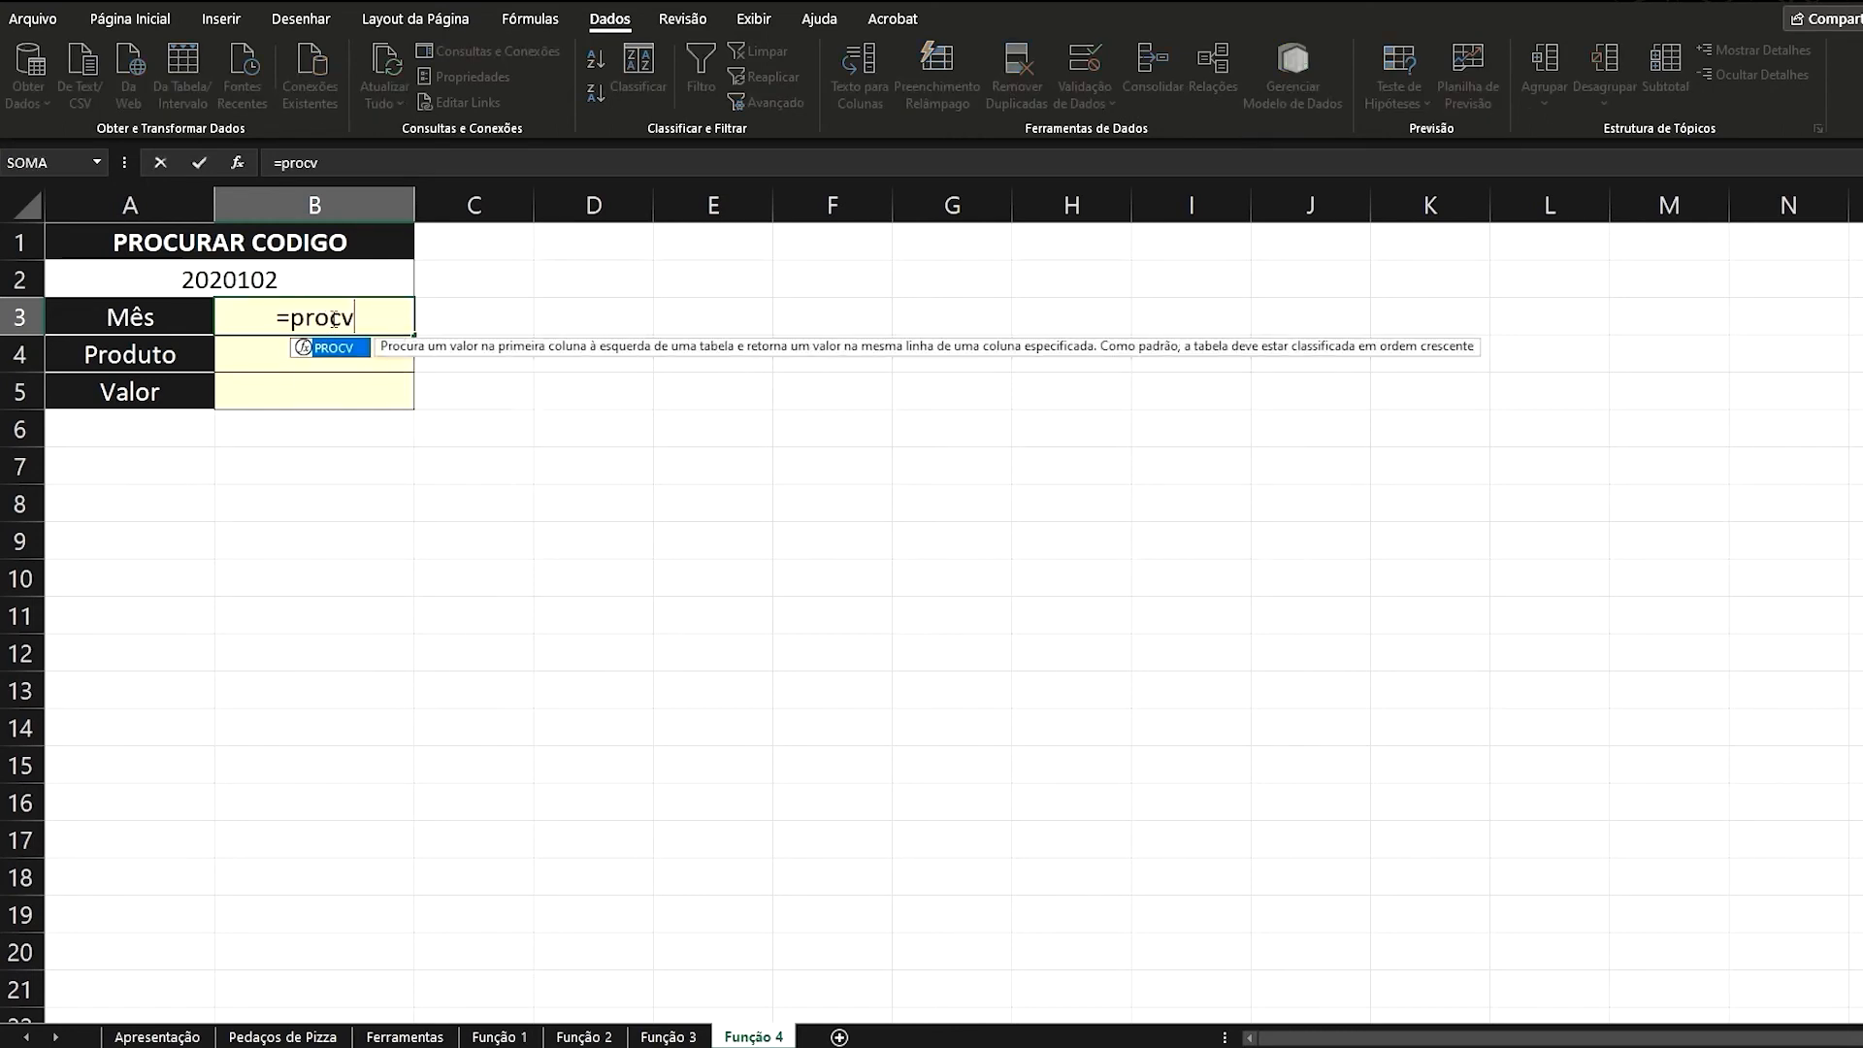
{"action": "key", "text": "Tab"}
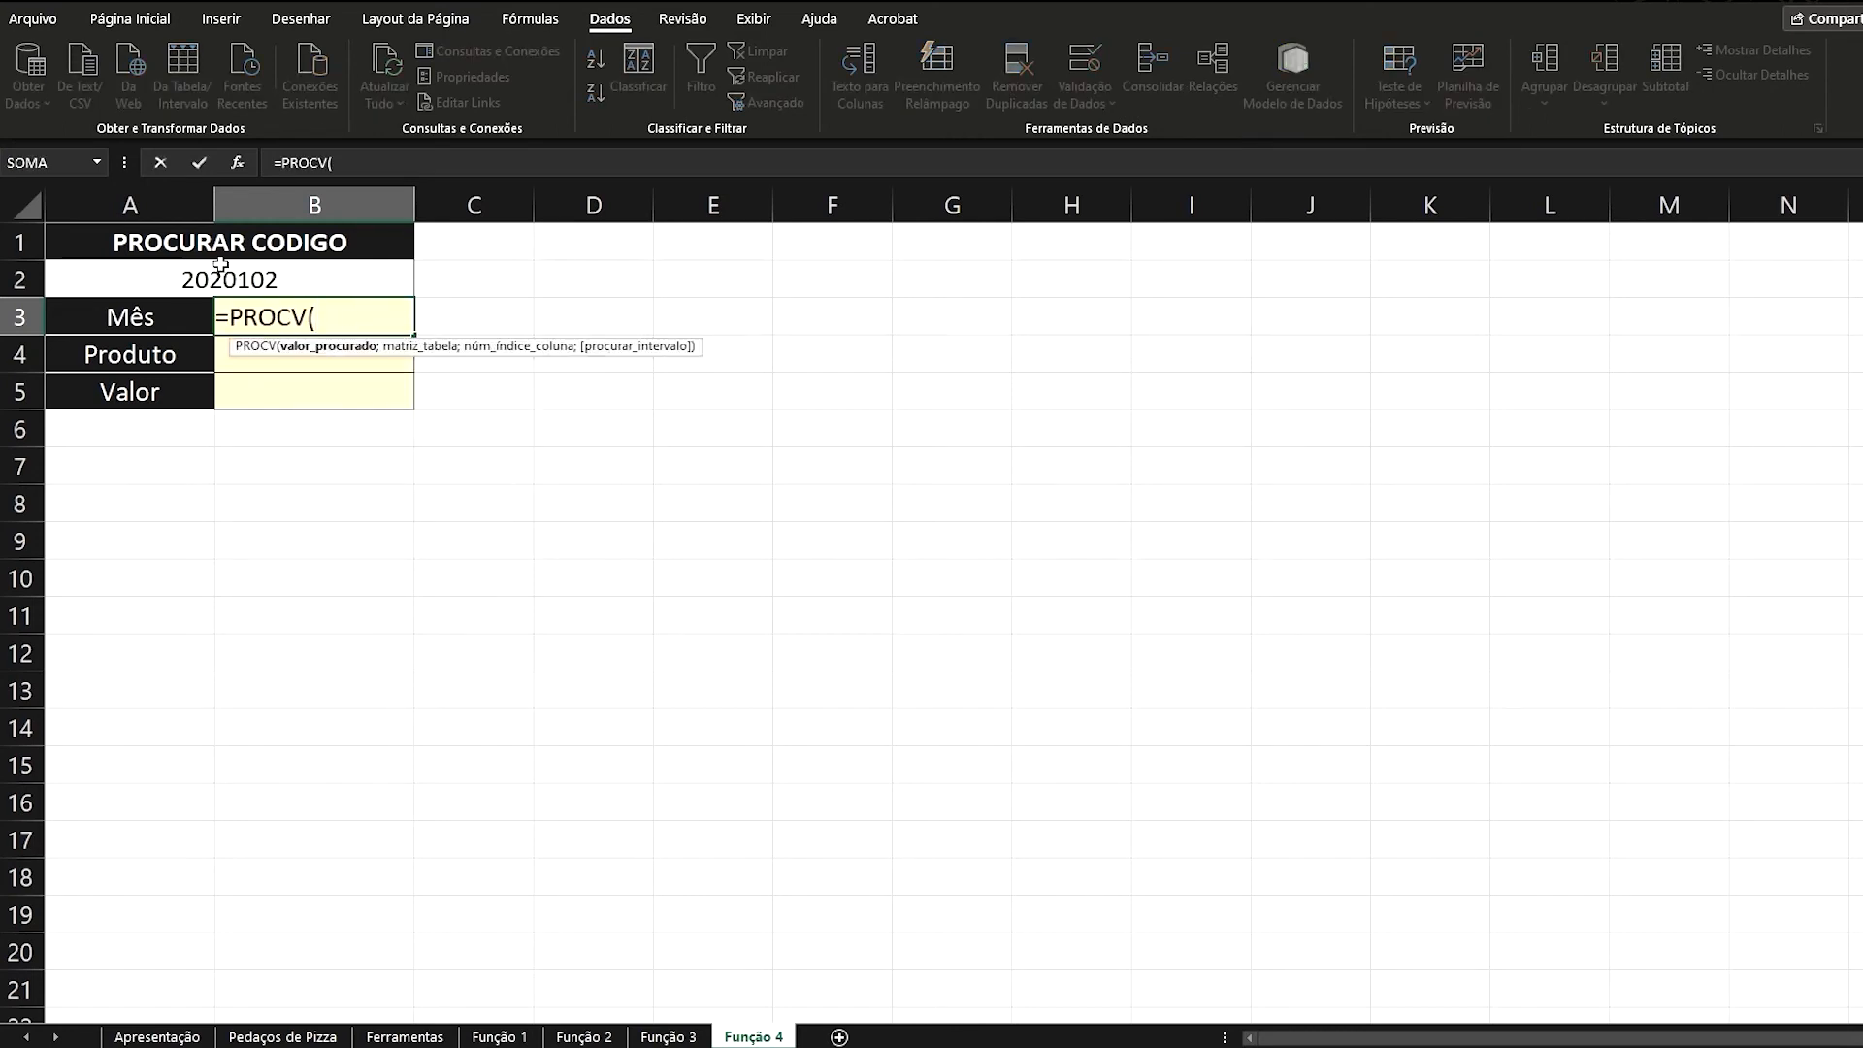
{"action": "left_click", "coordinate": [173, 281]}
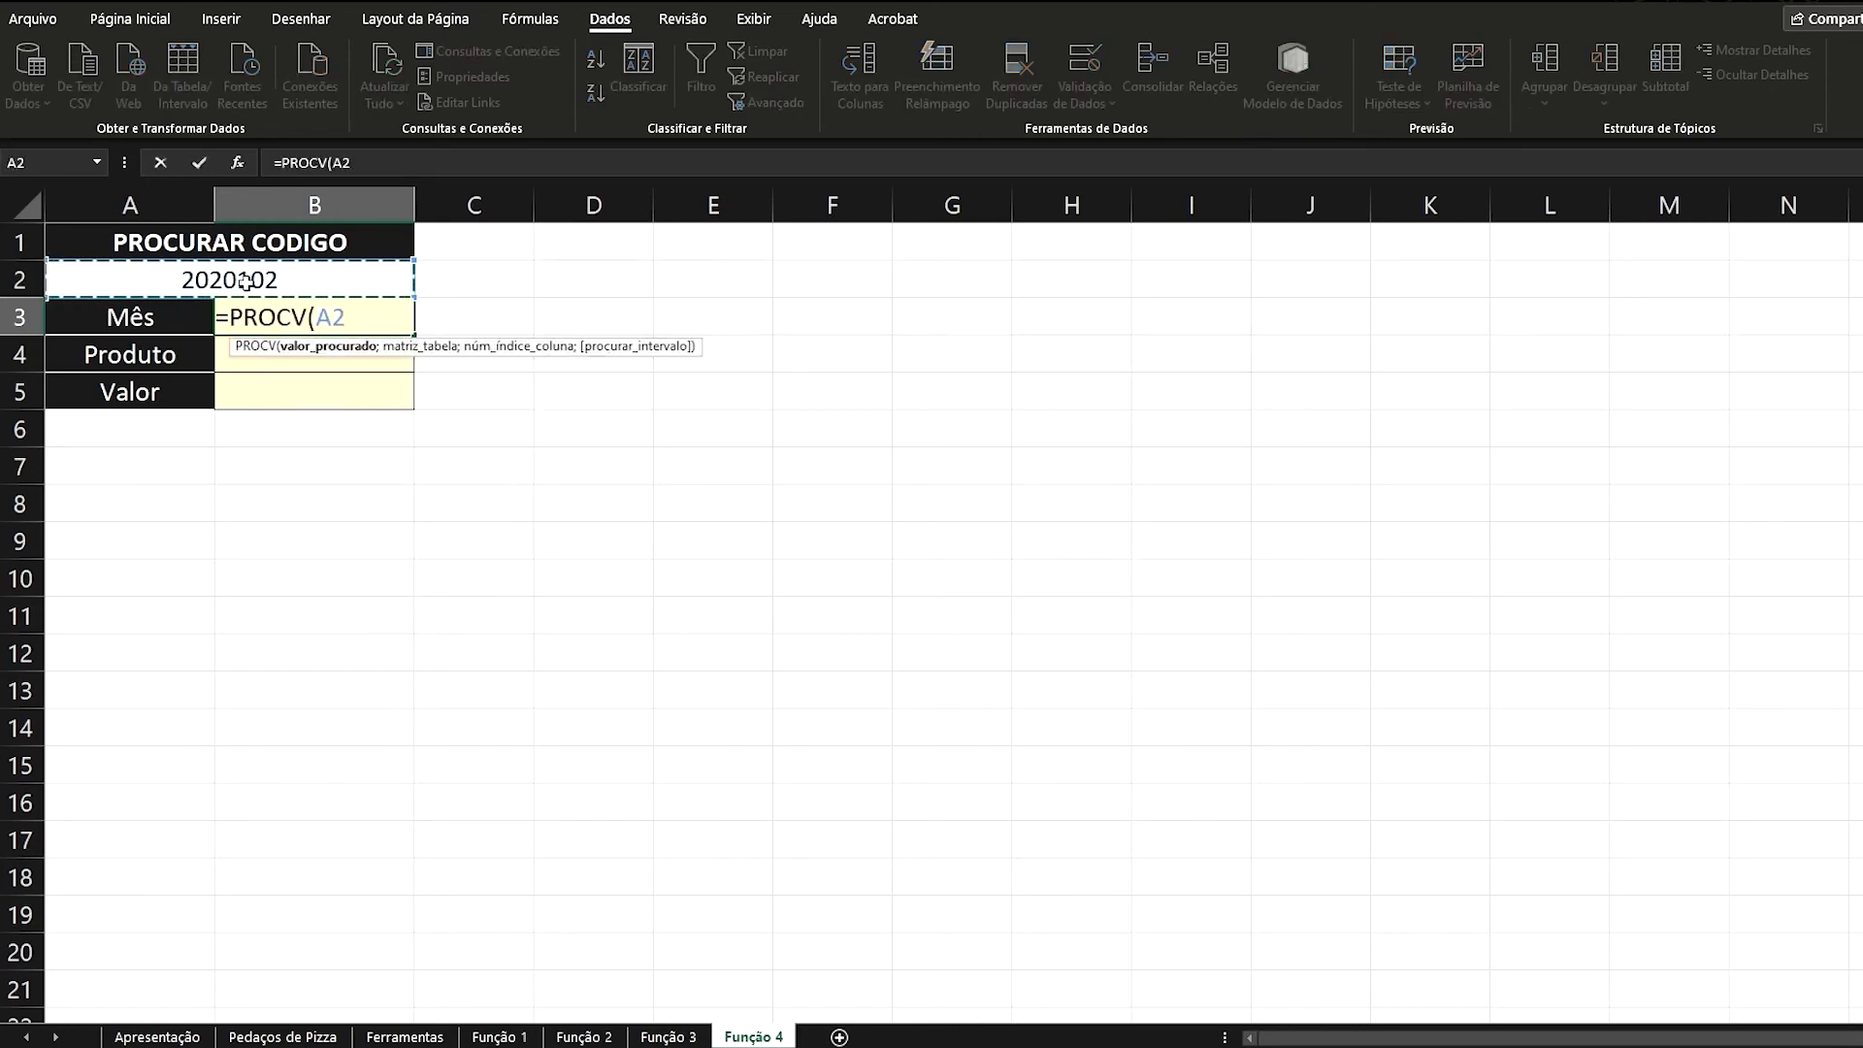
{"action": "type", "text": ";"}
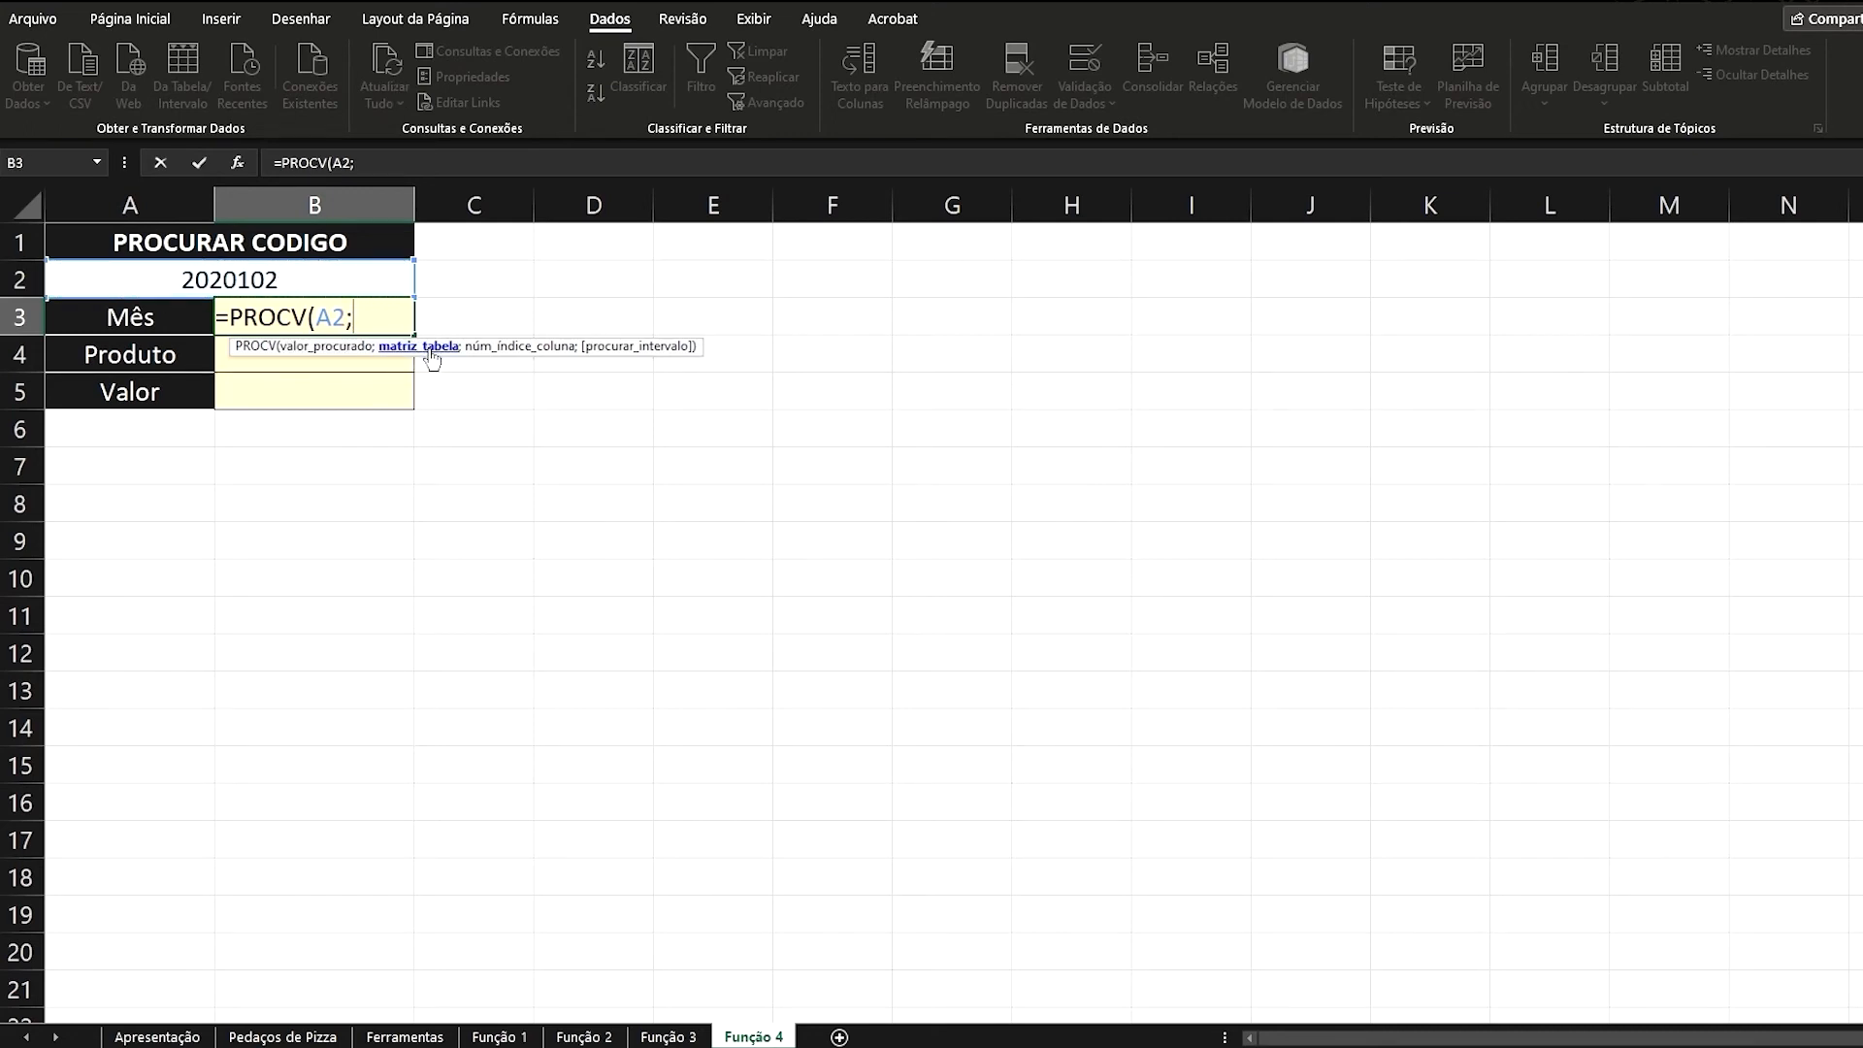
{"action": "left_click", "coordinate": [592, 1037]}
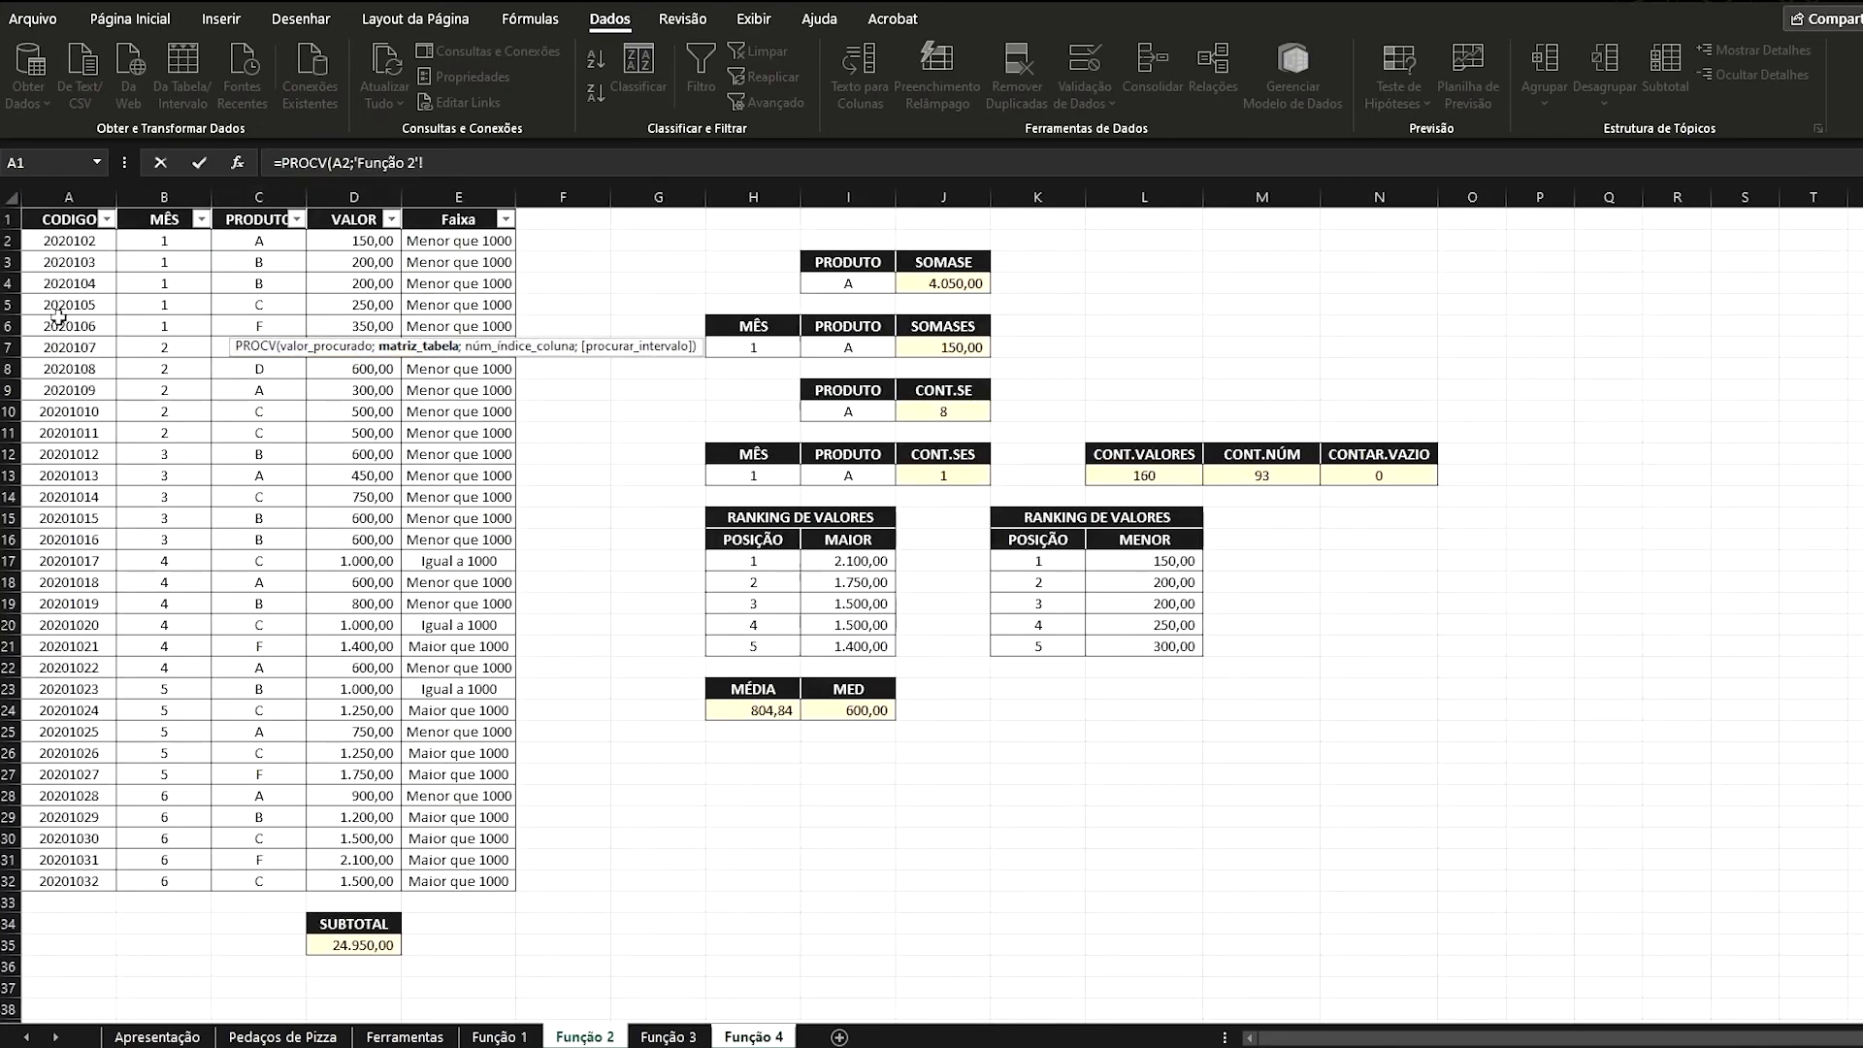
{"action": "left_click_drag", "start_coordinate": [68, 221], "coordinate": [458, 879]}
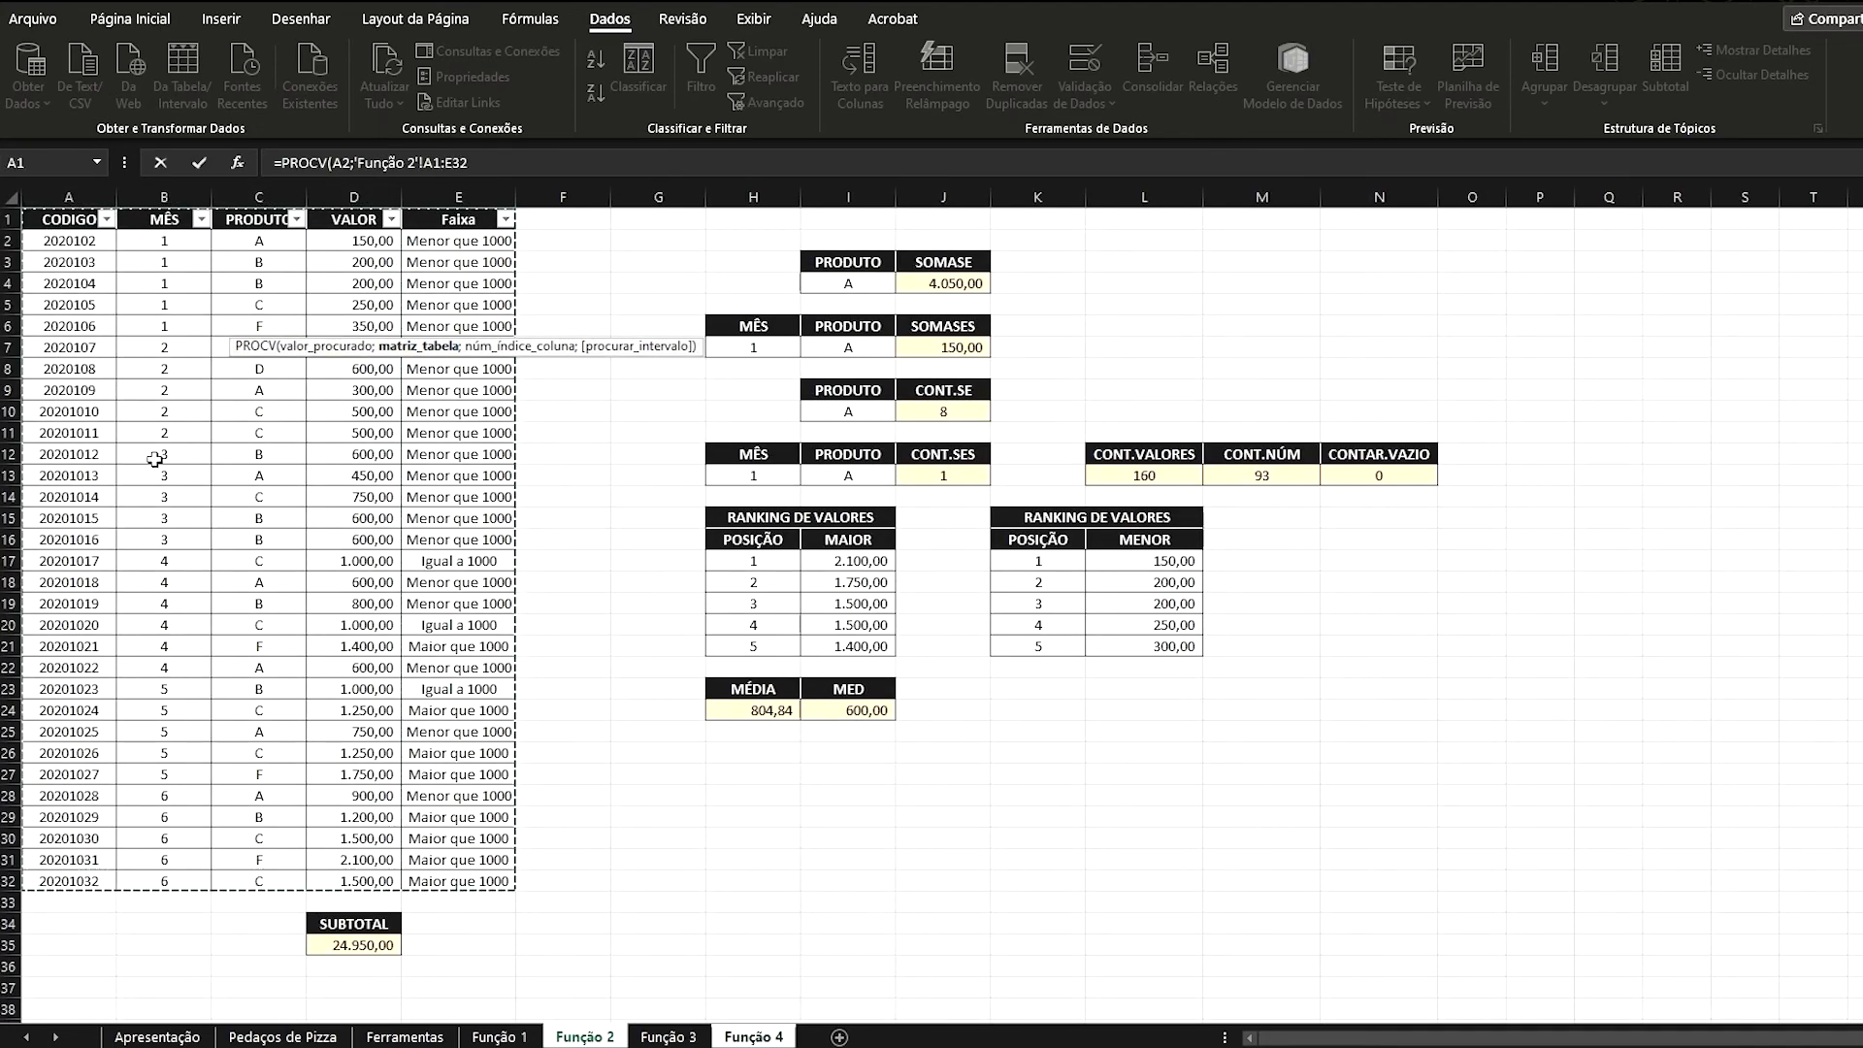
{"action": "type", "text": ";2"}
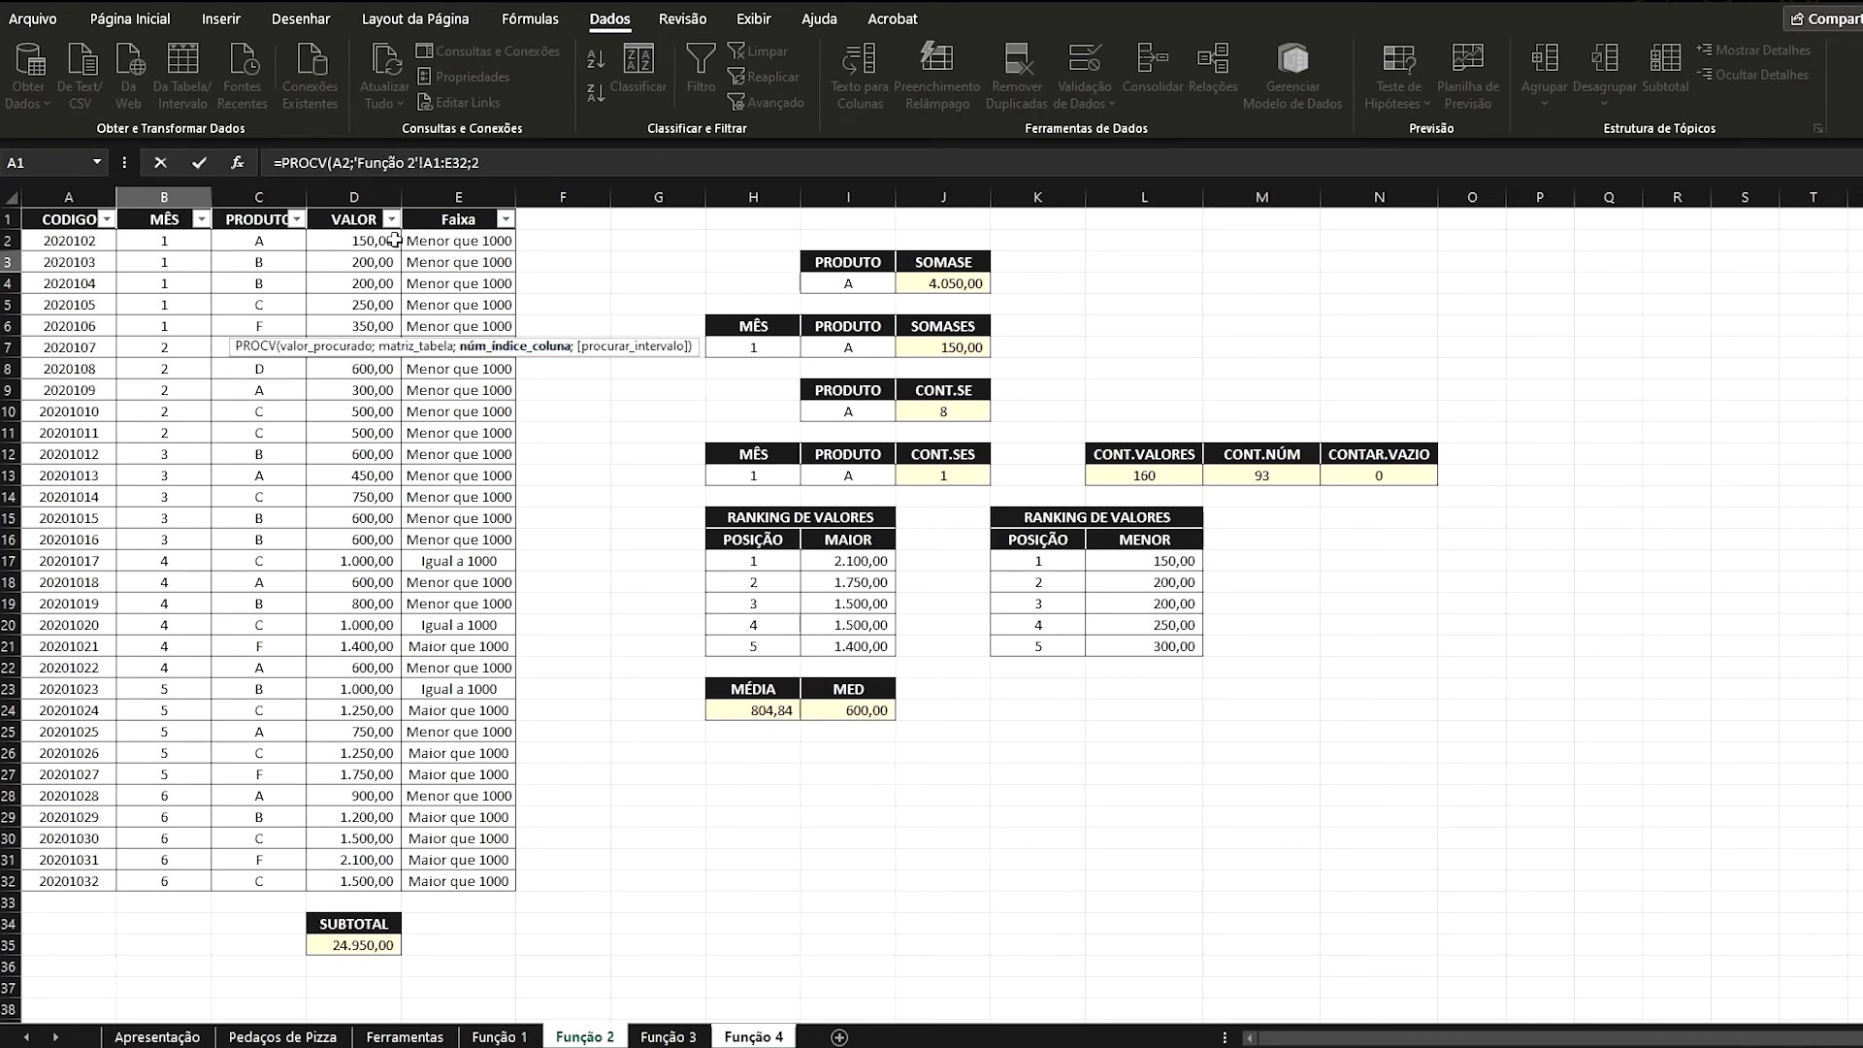
{"action": "type", "text": ";"}
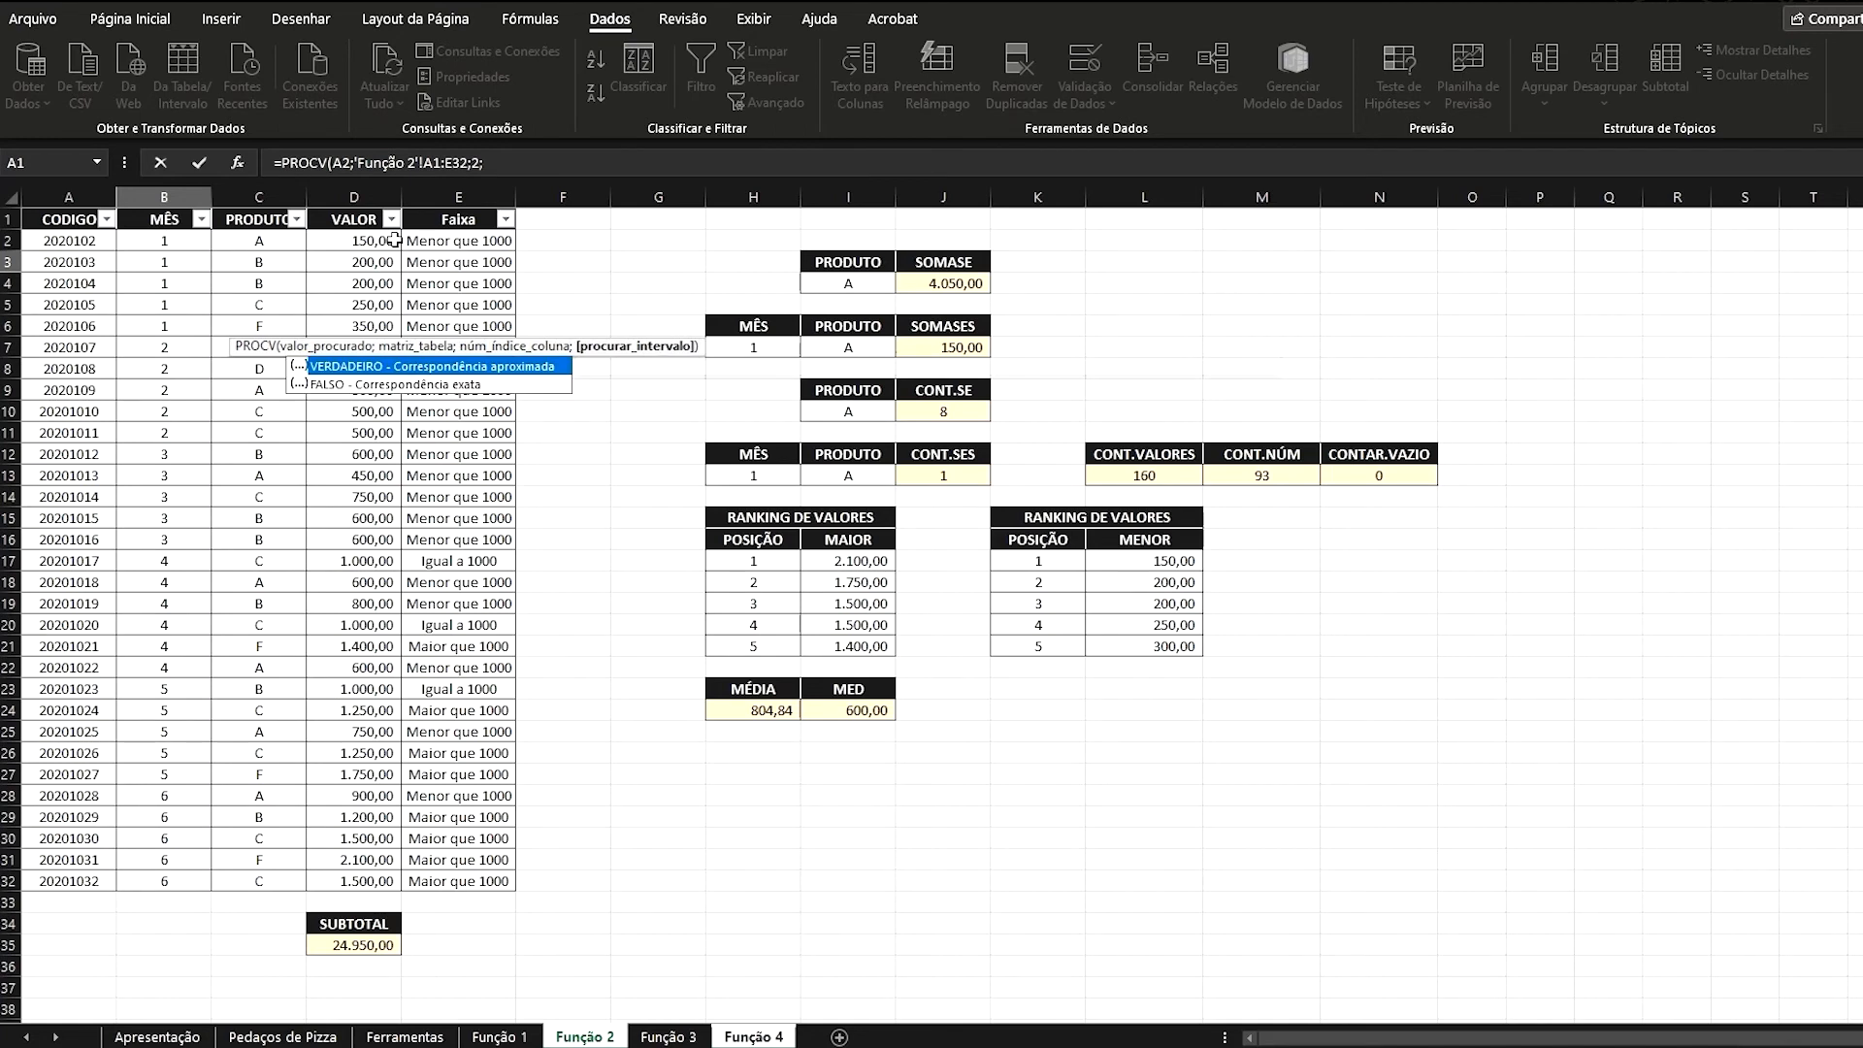
{"action": "double_click", "coordinate": [419, 385]}
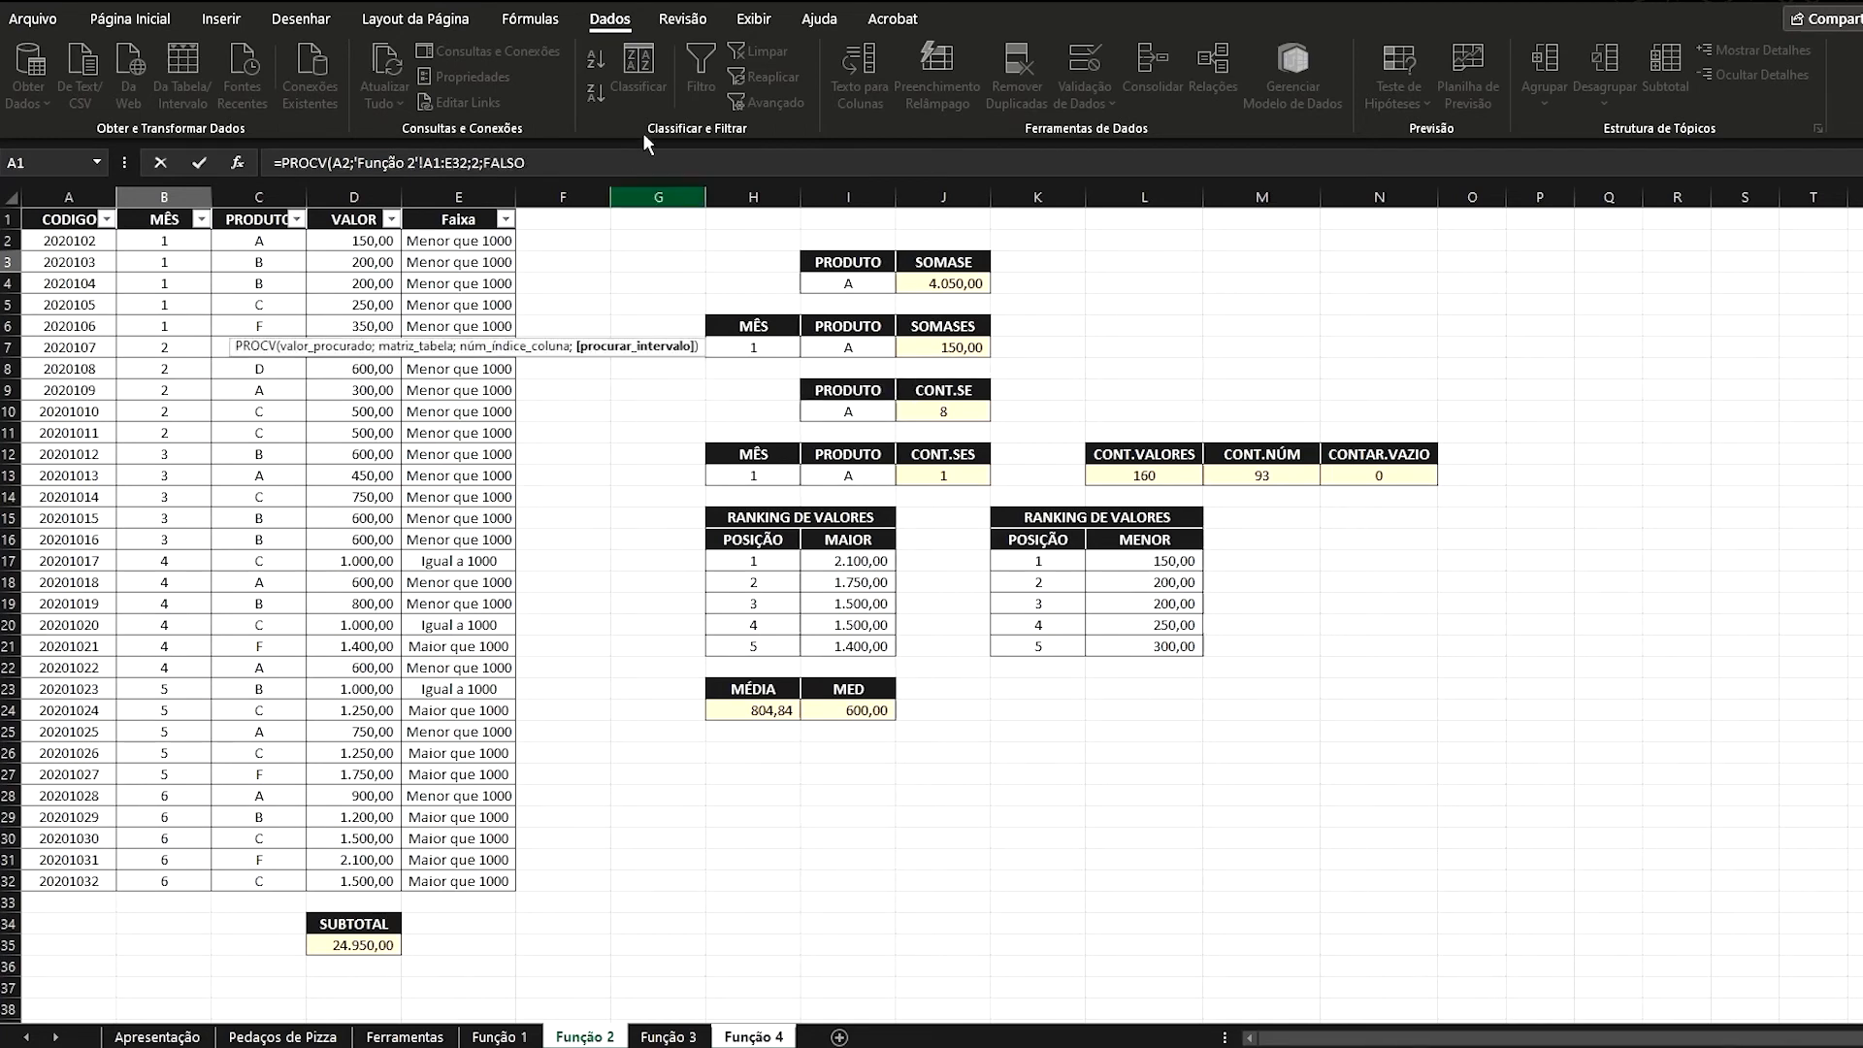
{"action": "key", "text": "Return"}
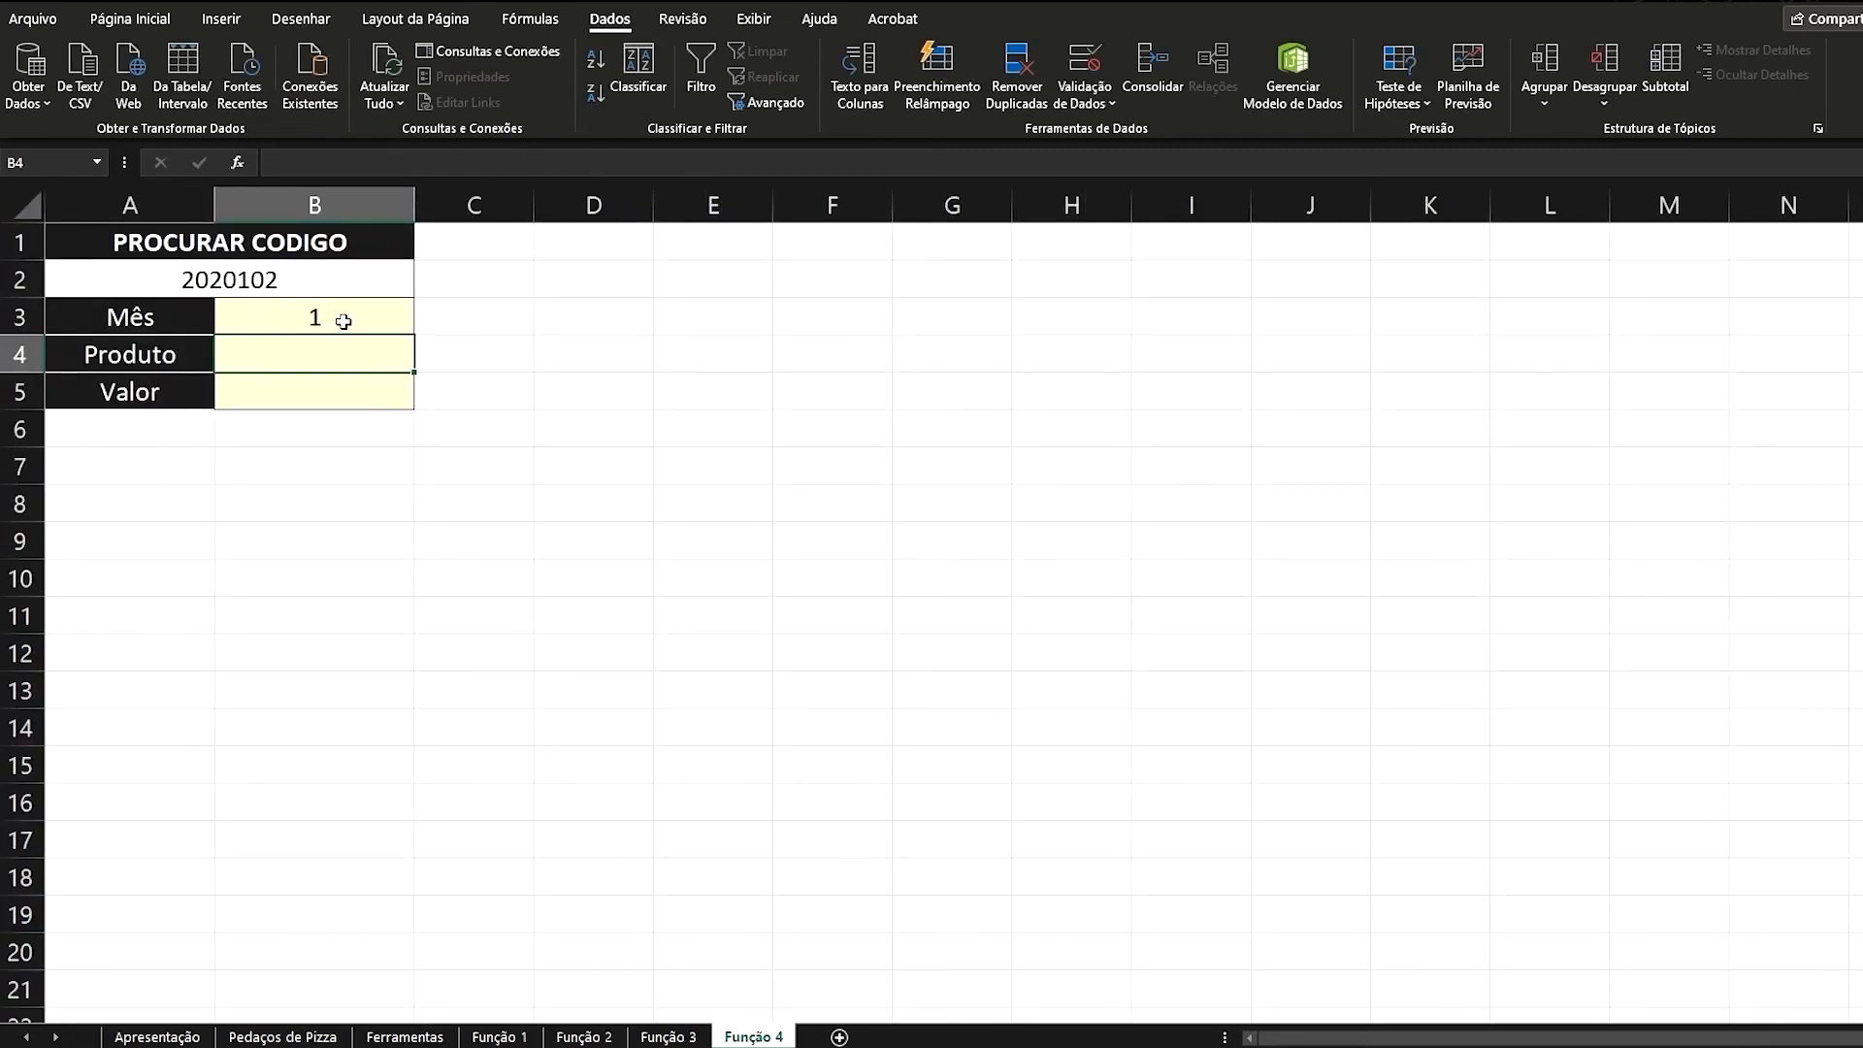
{"action": "left_click", "coordinate": [343, 321]}
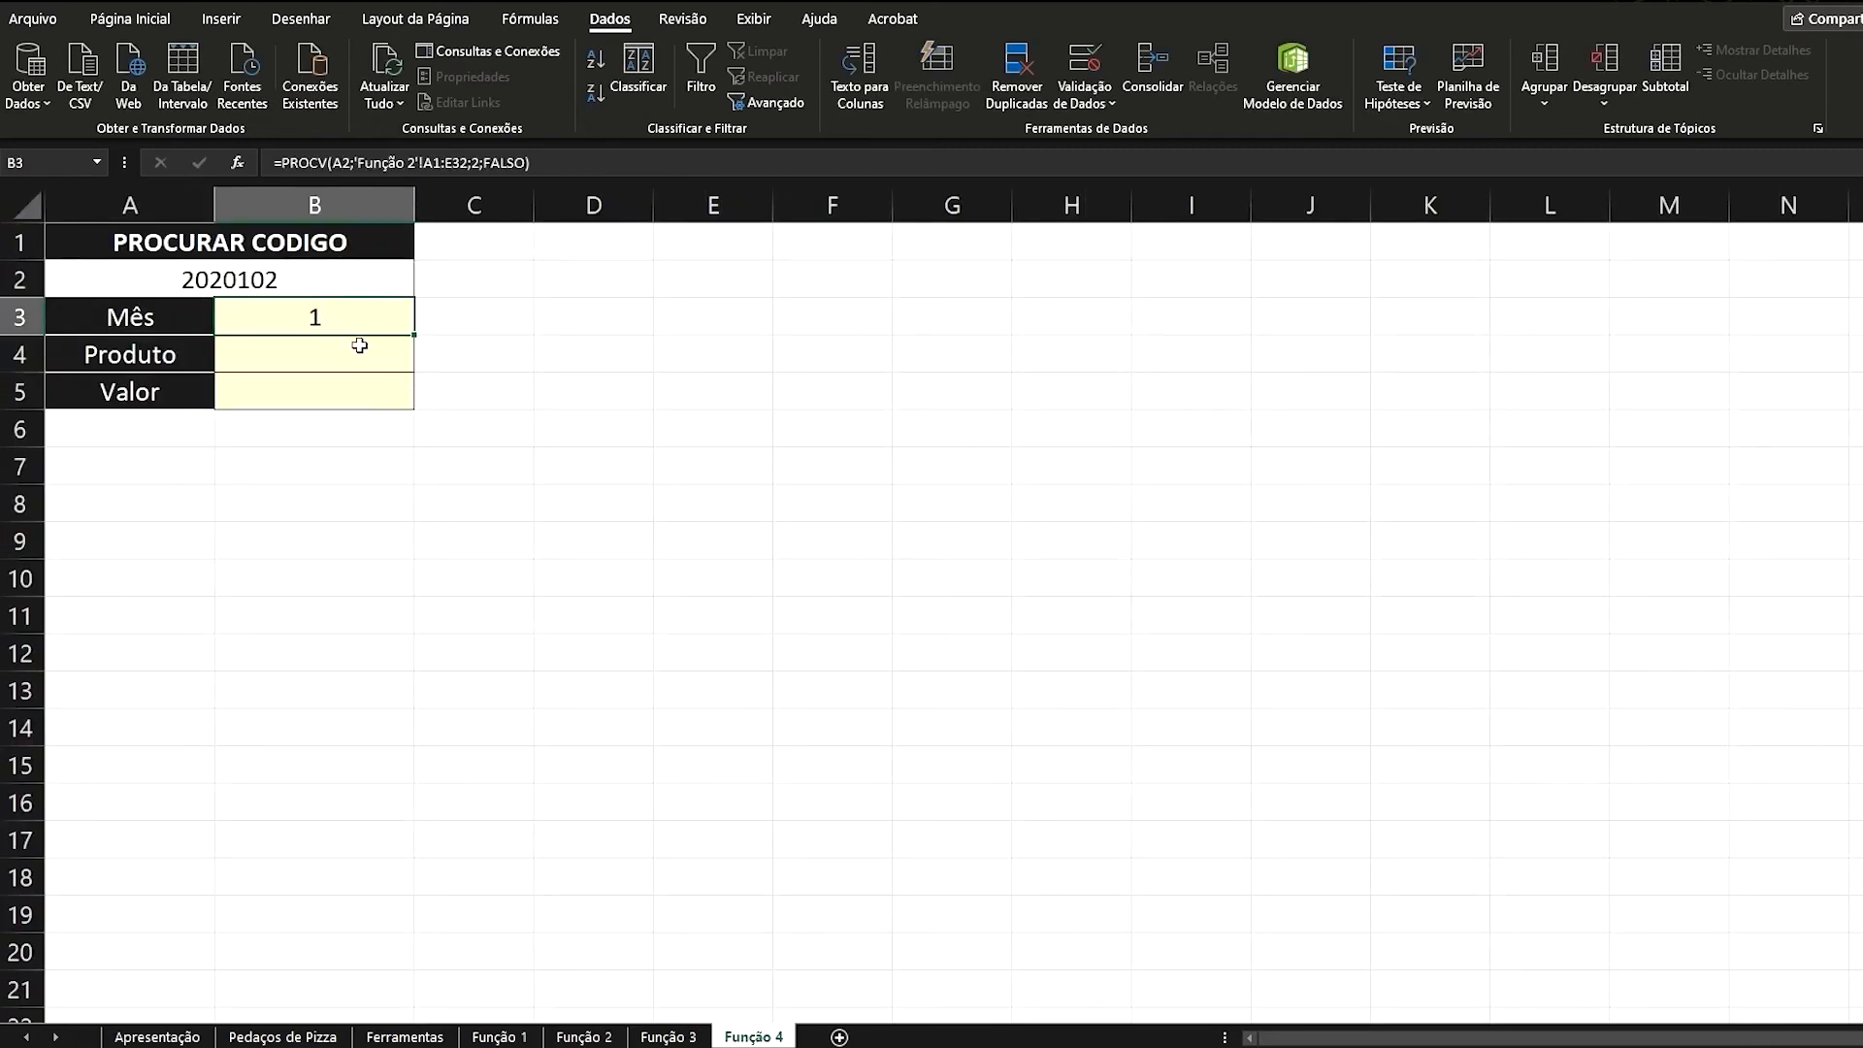
- Lock the B3 lookup references as $A$2 and 'Função 2'!$A$1:$E$32 using F4
{"action": "key", "text": "F2"}
{"action": "left_click", "coordinate": [167, 321]}
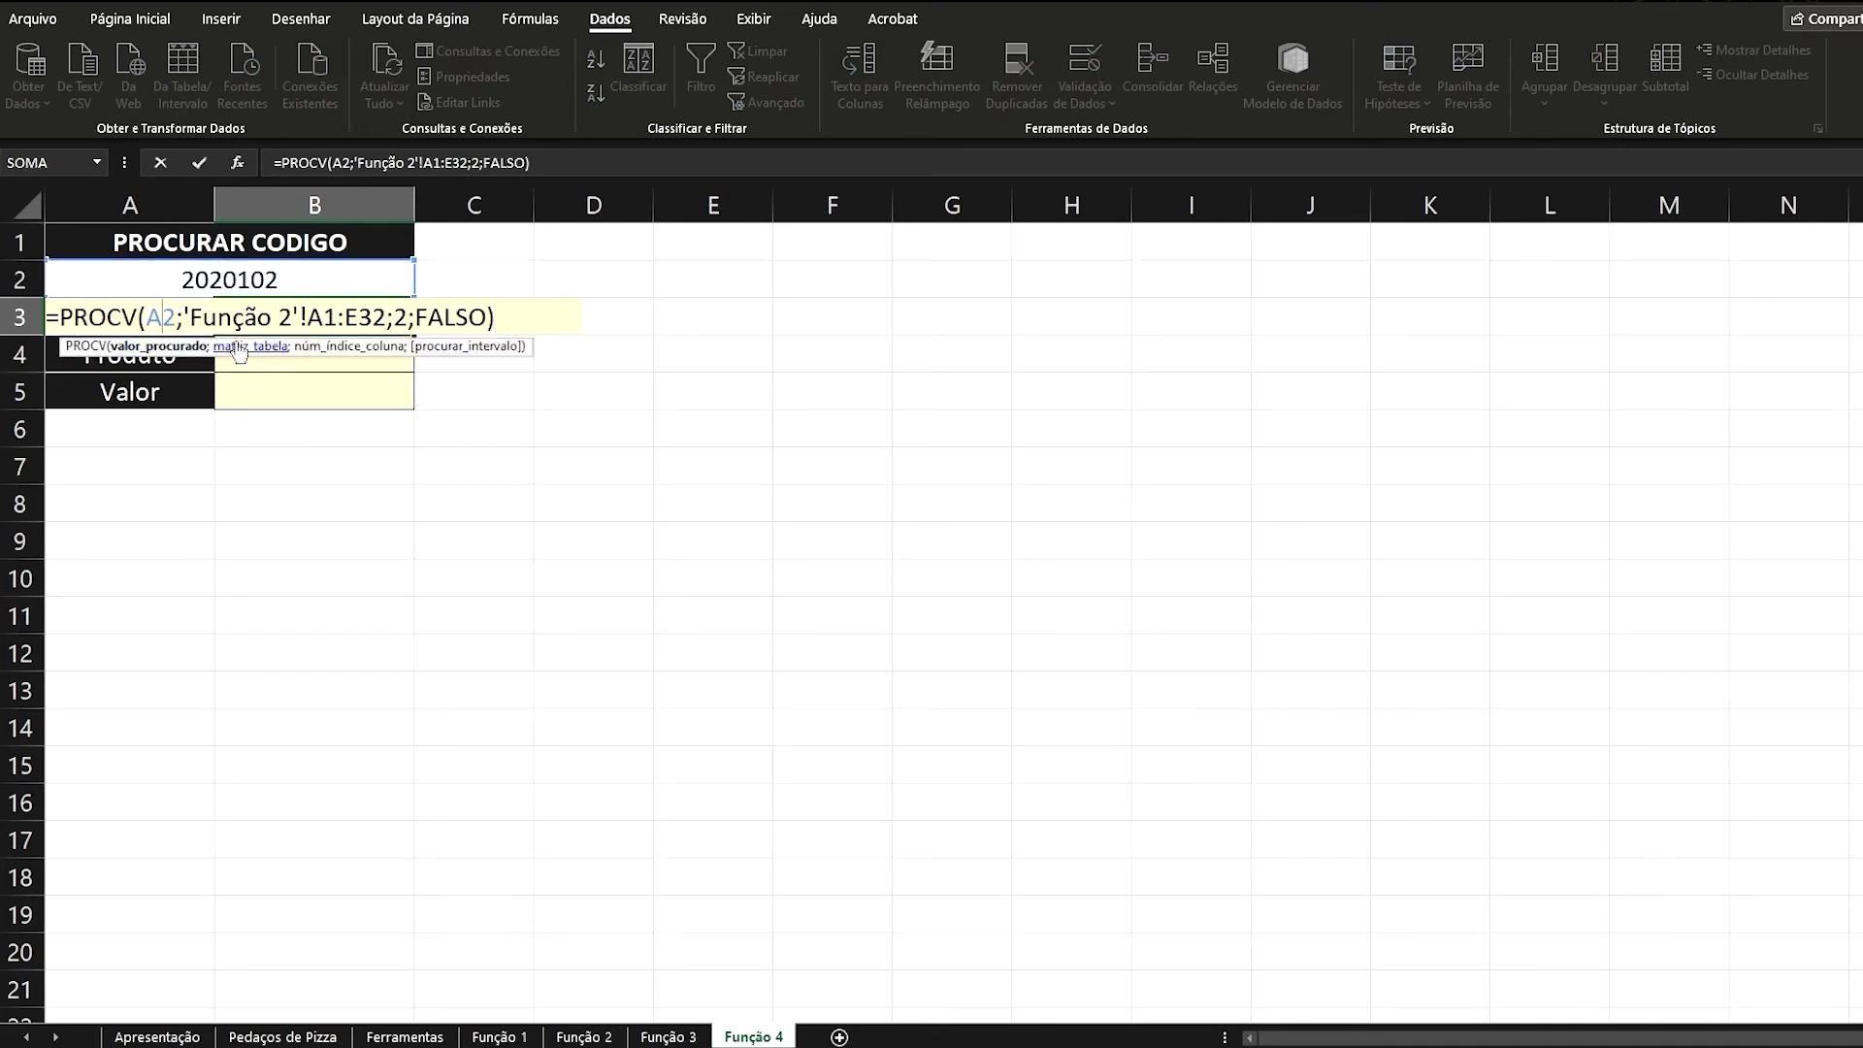
{"action": "key", "text": "F4"}
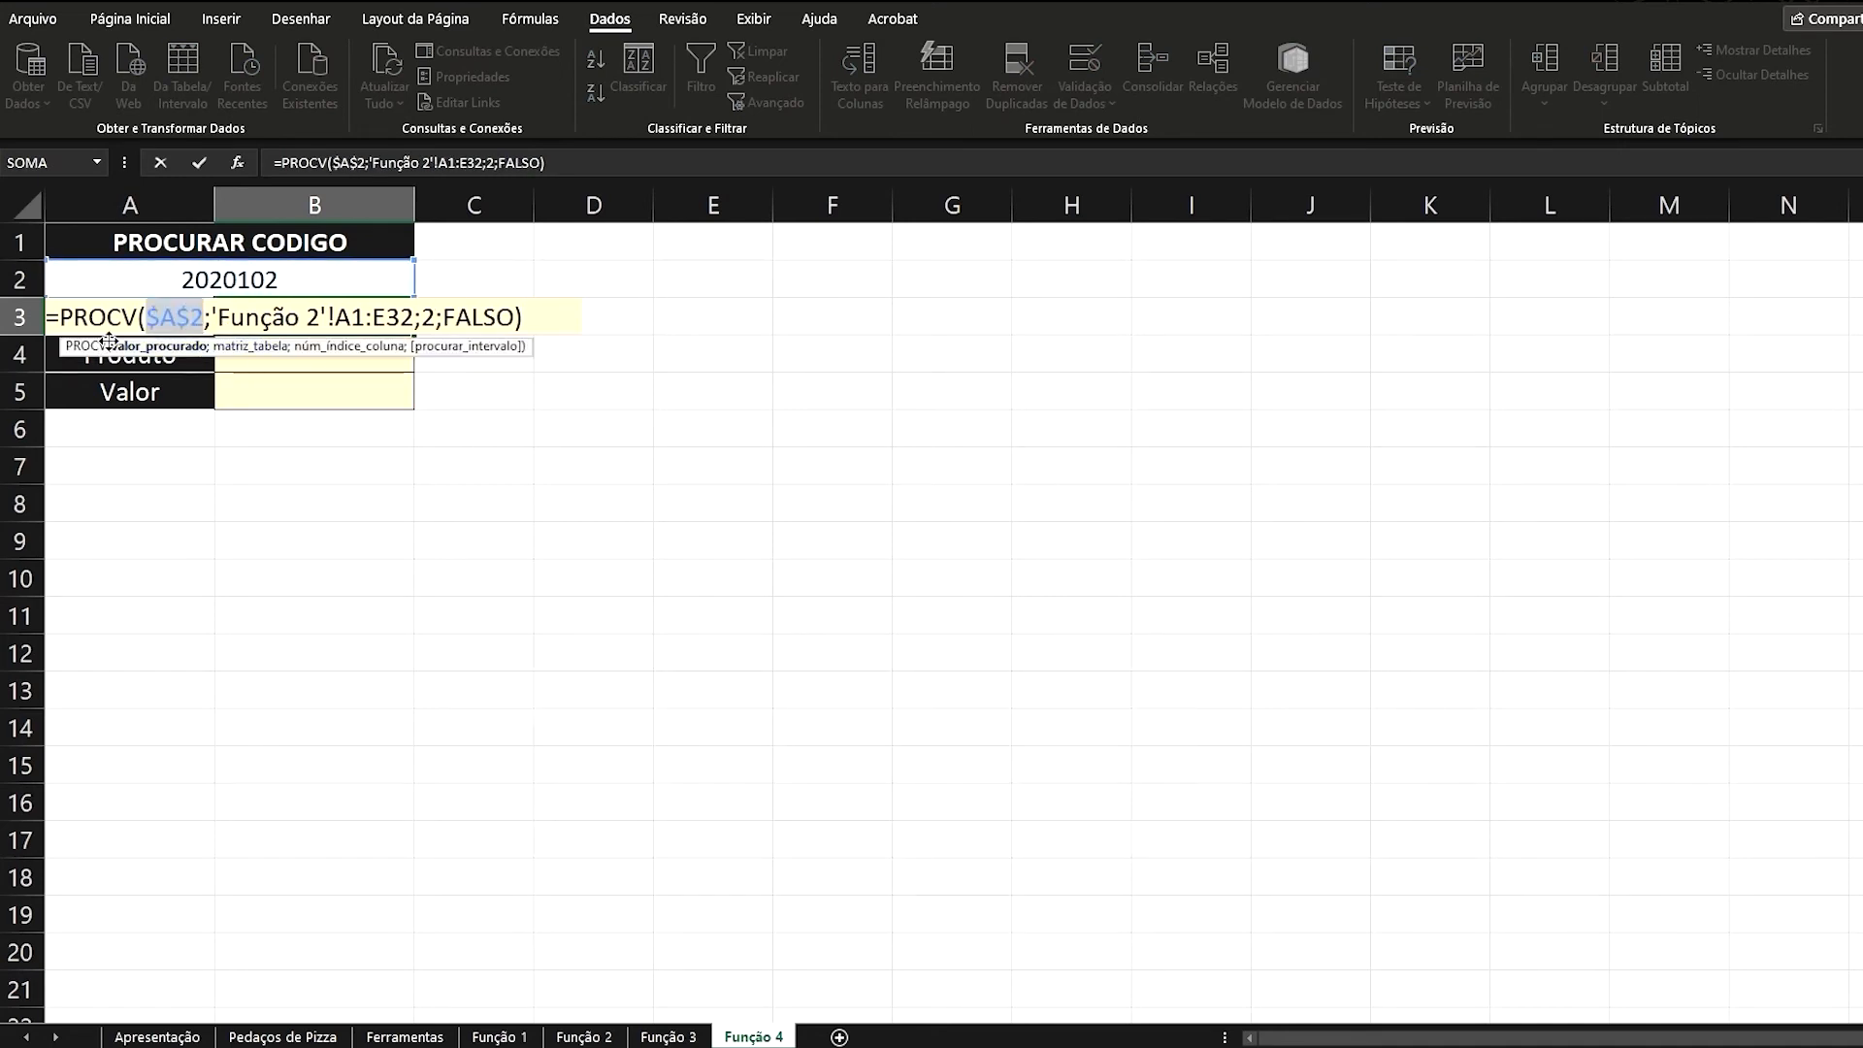
{"action": "left_click", "coordinate": [344, 317]}
{"action": "key", "text": "F4"}
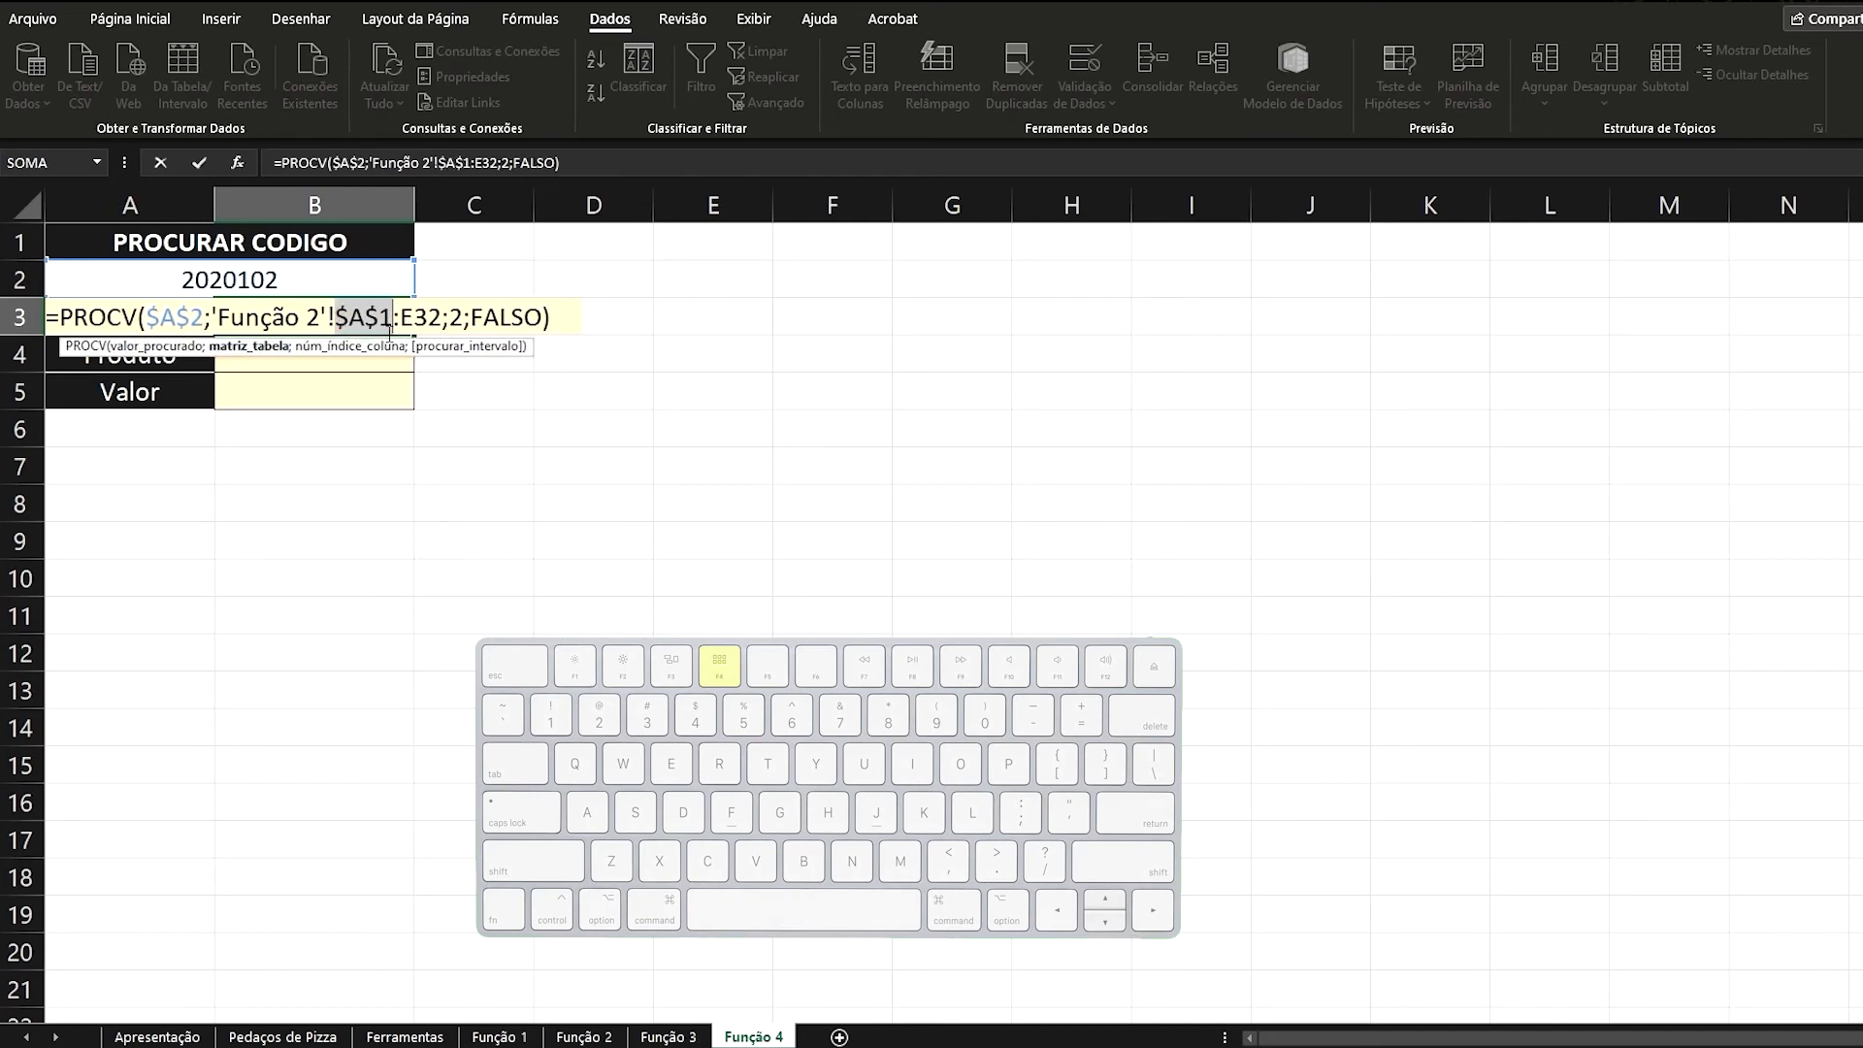
{"action": "left_click", "coordinate": [393, 317]}
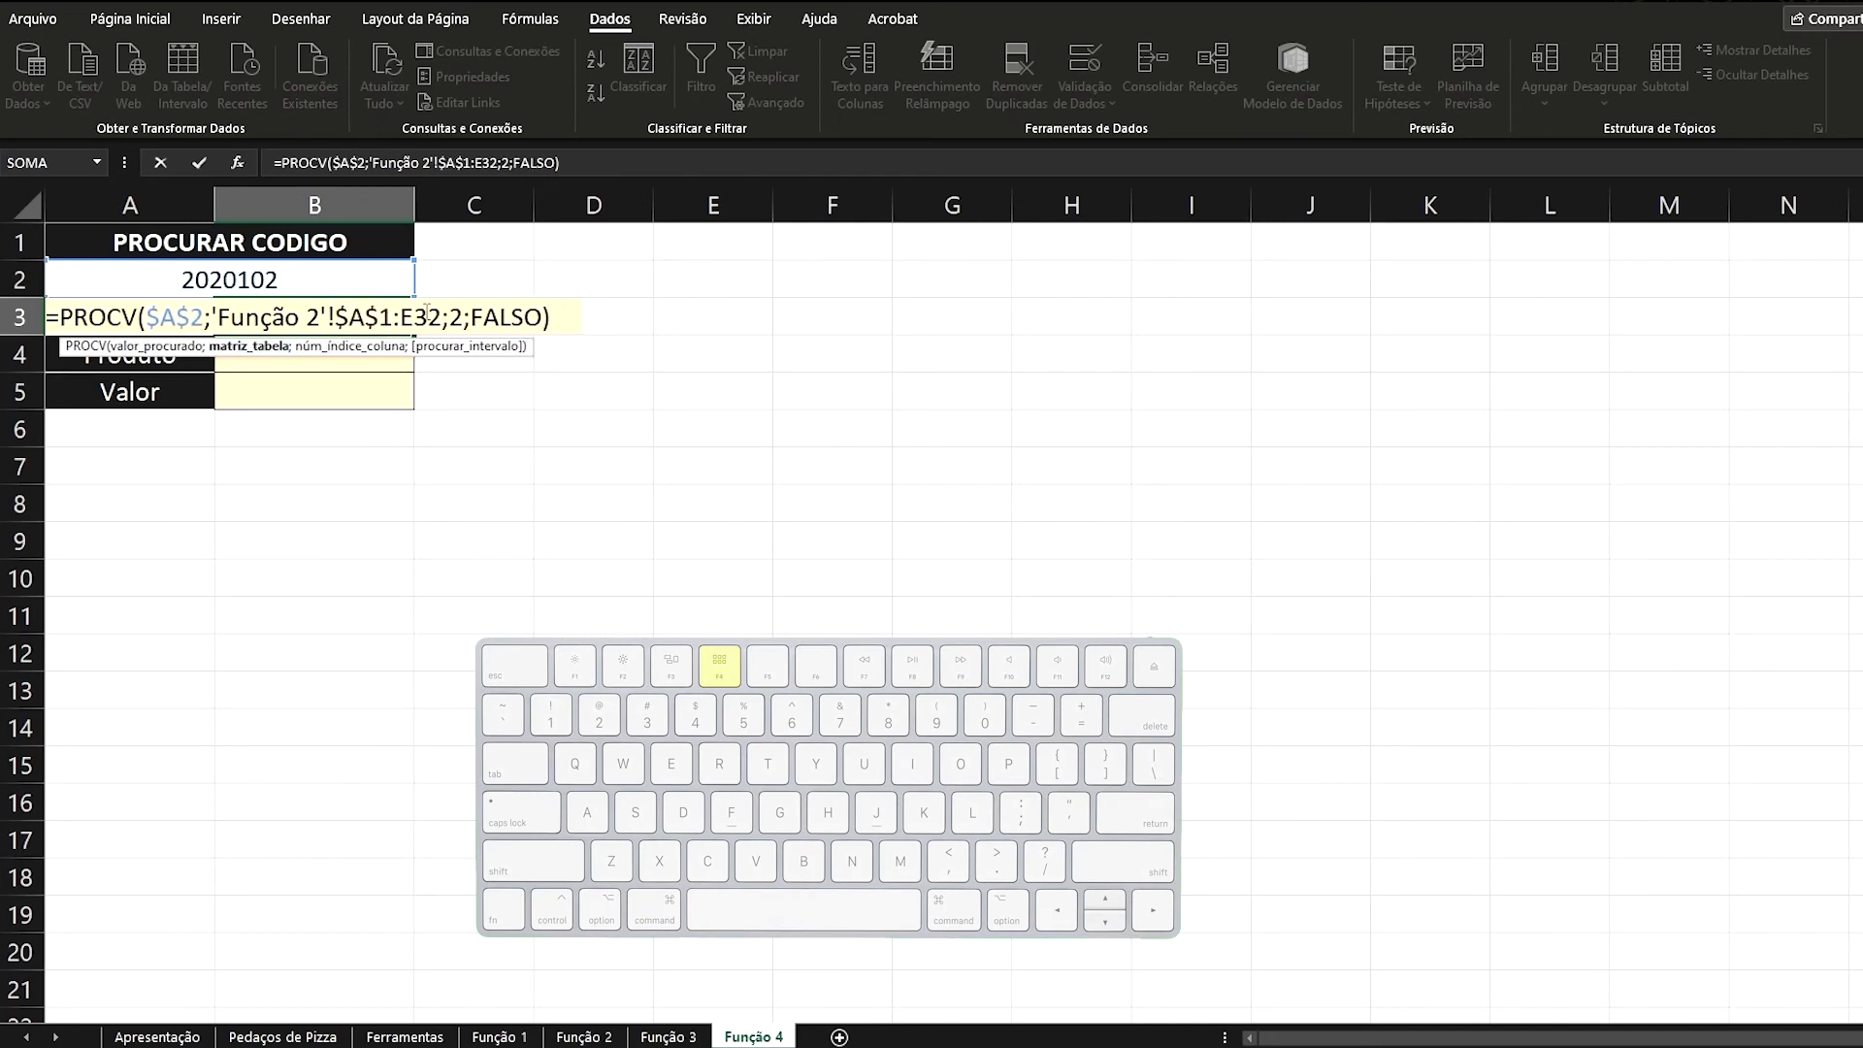
{"action": "key", "text": "F4"}
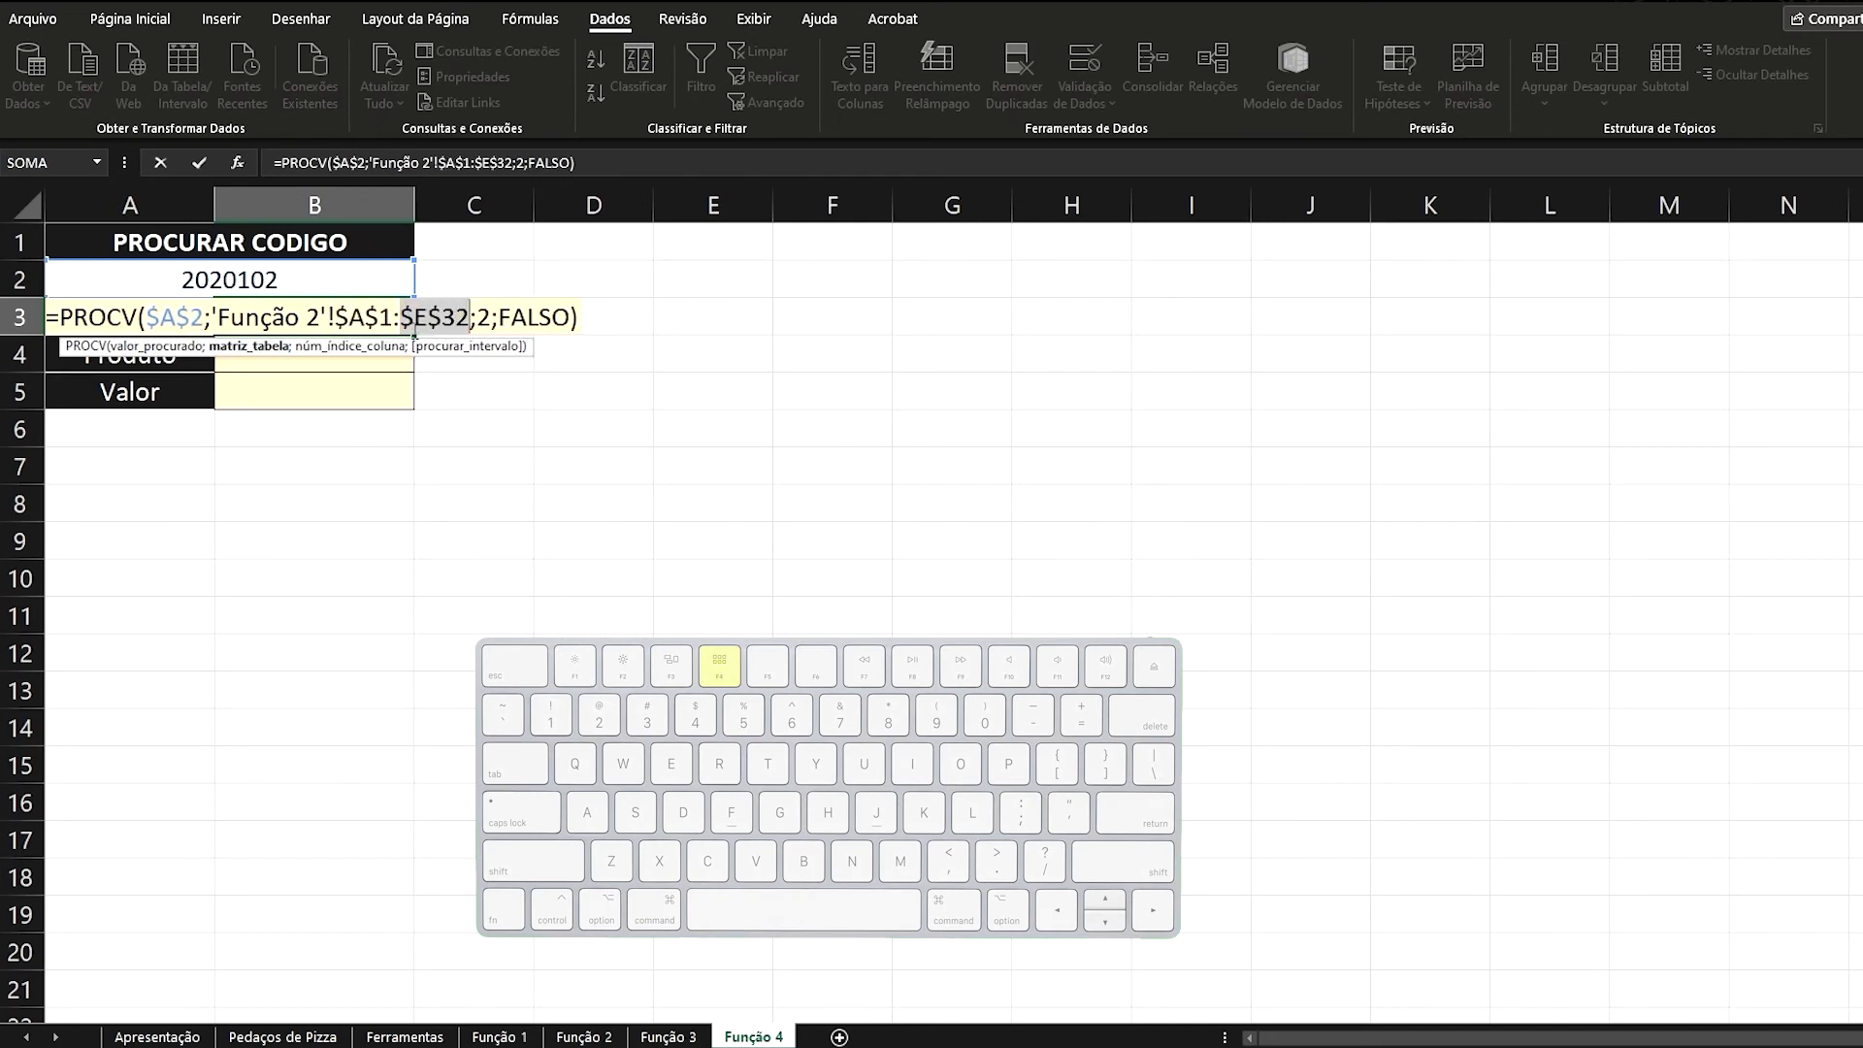
{"action": "left_click_drag", "start_coordinate": [442, 317], "coordinate": [429, 318]}
{"action": "left_click", "coordinate": [415, 317]}
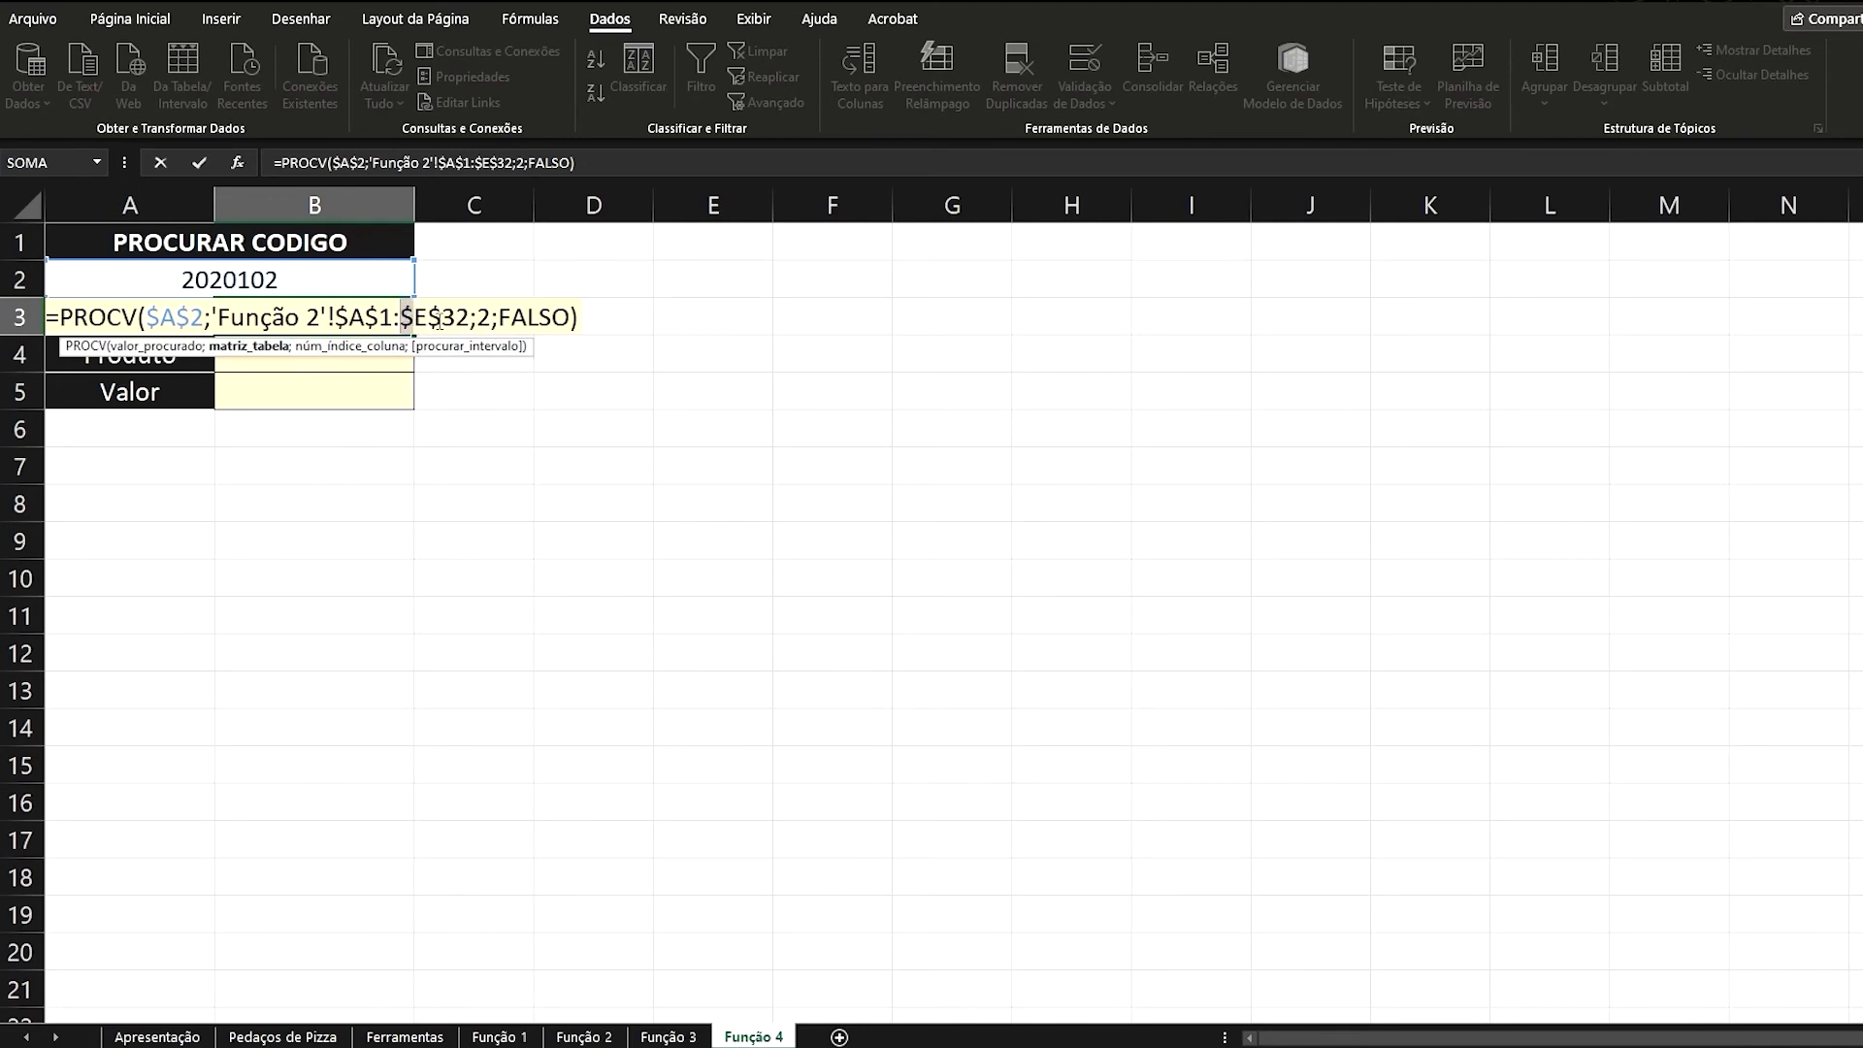
{"action": "left_click_drag", "start_coordinate": [402, 317], "coordinate": [393, 318]}
{"action": "key", "text": "Return"}
{"action": "left_click", "coordinate": [372, 325]}
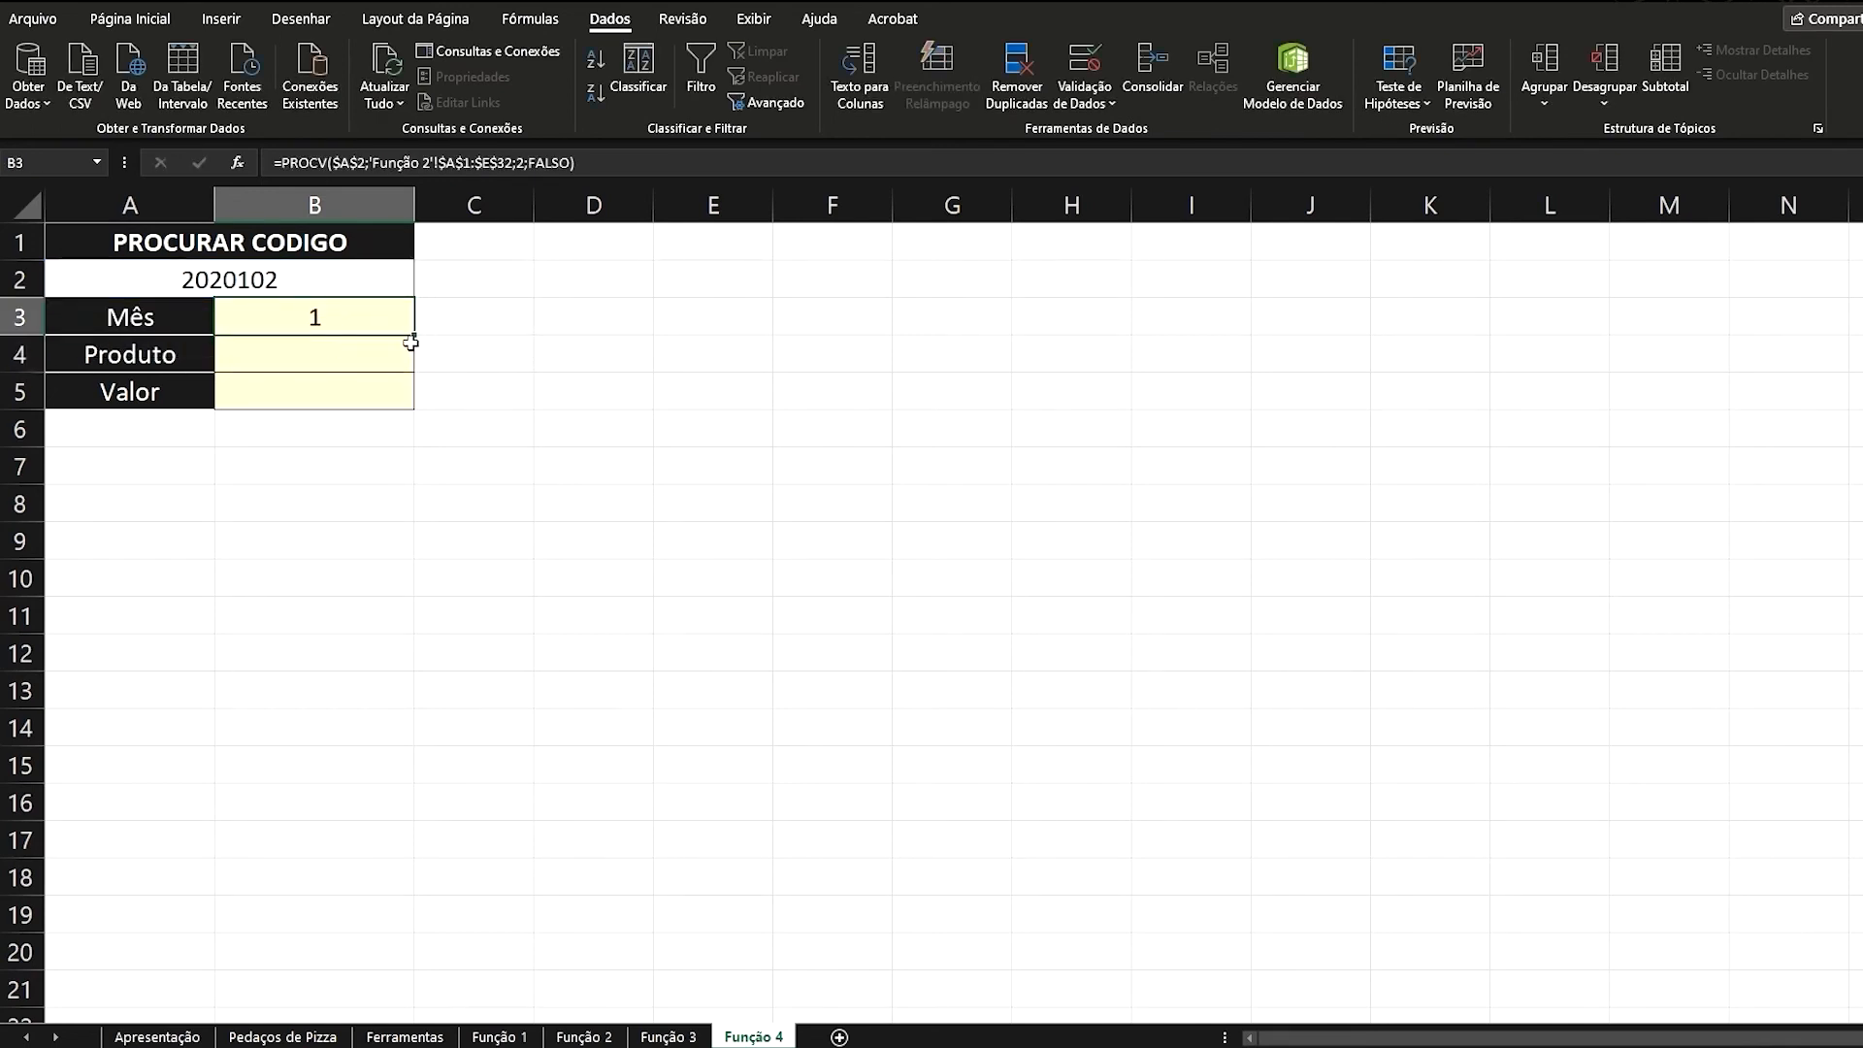
- Copy the Mês PROCV lookup down into the Produto and Valor cells
{"action": "left_click_drag", "start_coordinate": [414, 336], "coordinate": [399, 388]}
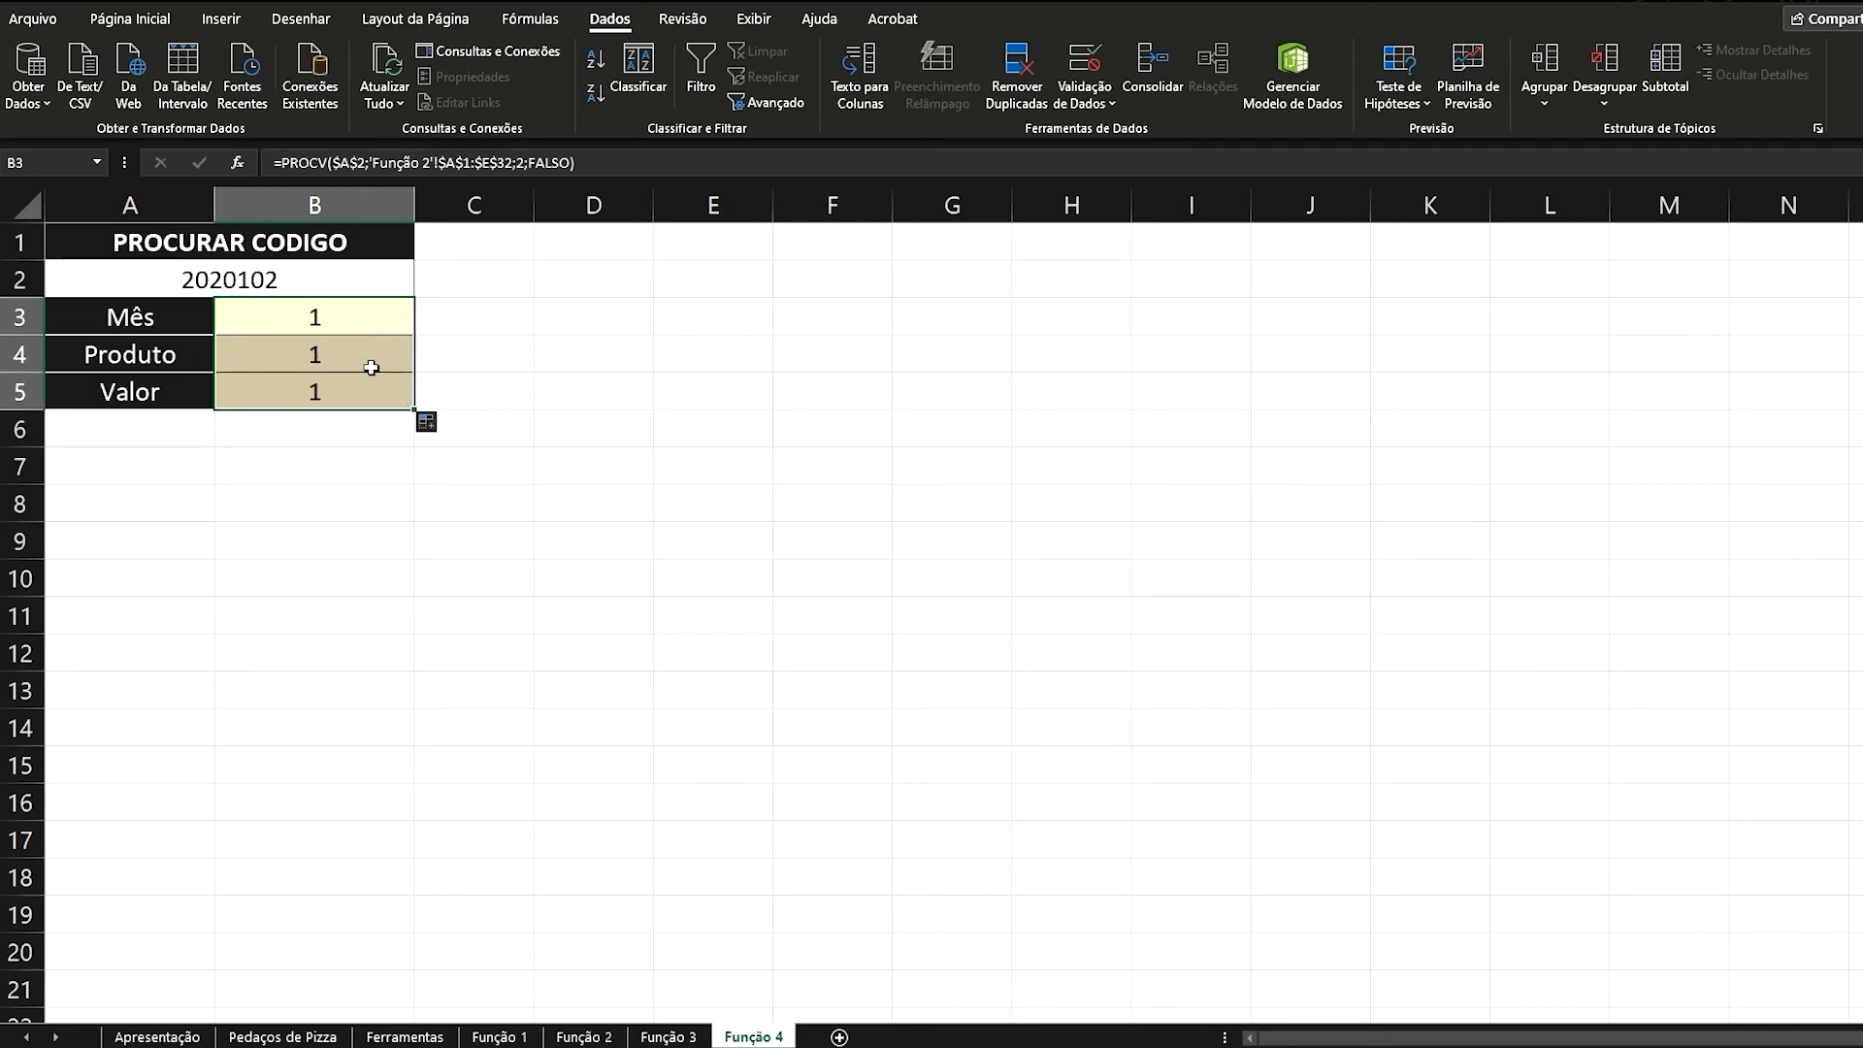
{"action": "left_click", "coordinate": [369, 362]}
{"action": "left_click", "coordinate": [371, 389]}
{"action": "left_click", "coordinate": [370, 316]}
{"action": "left_click", "coordinate": [375, 358]}
{"action": "left_click", "coordinate": [379, 382]}
{"action": "left_click_drag", "start_coordinate": [374, 354], "coordinate": [378, 313]}
{"action": "left_click", "coordinate": [375, 361]}
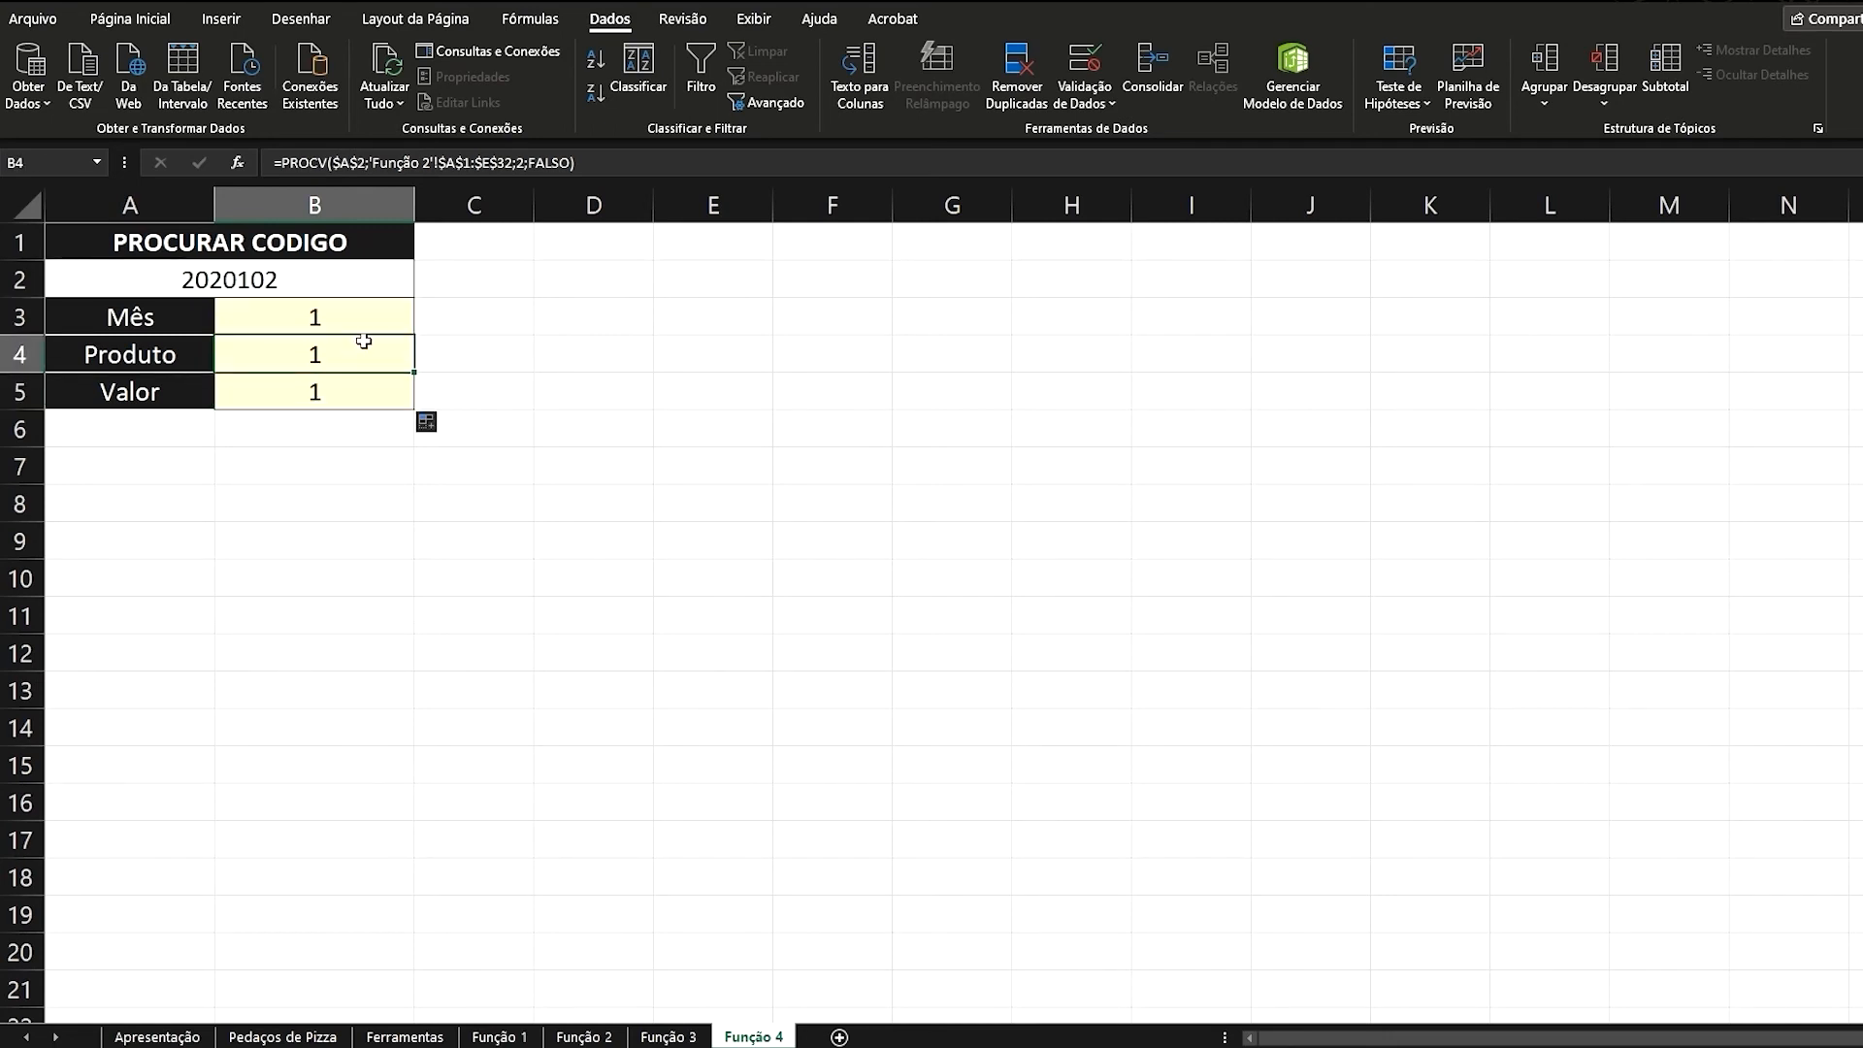
- Change the PROCV column index to 3 in B4 and to 4 in B5
{"action": "double_click", "coordinate": [347, 348]}
{"action": "double_click", "coordinate": [489, 354]}
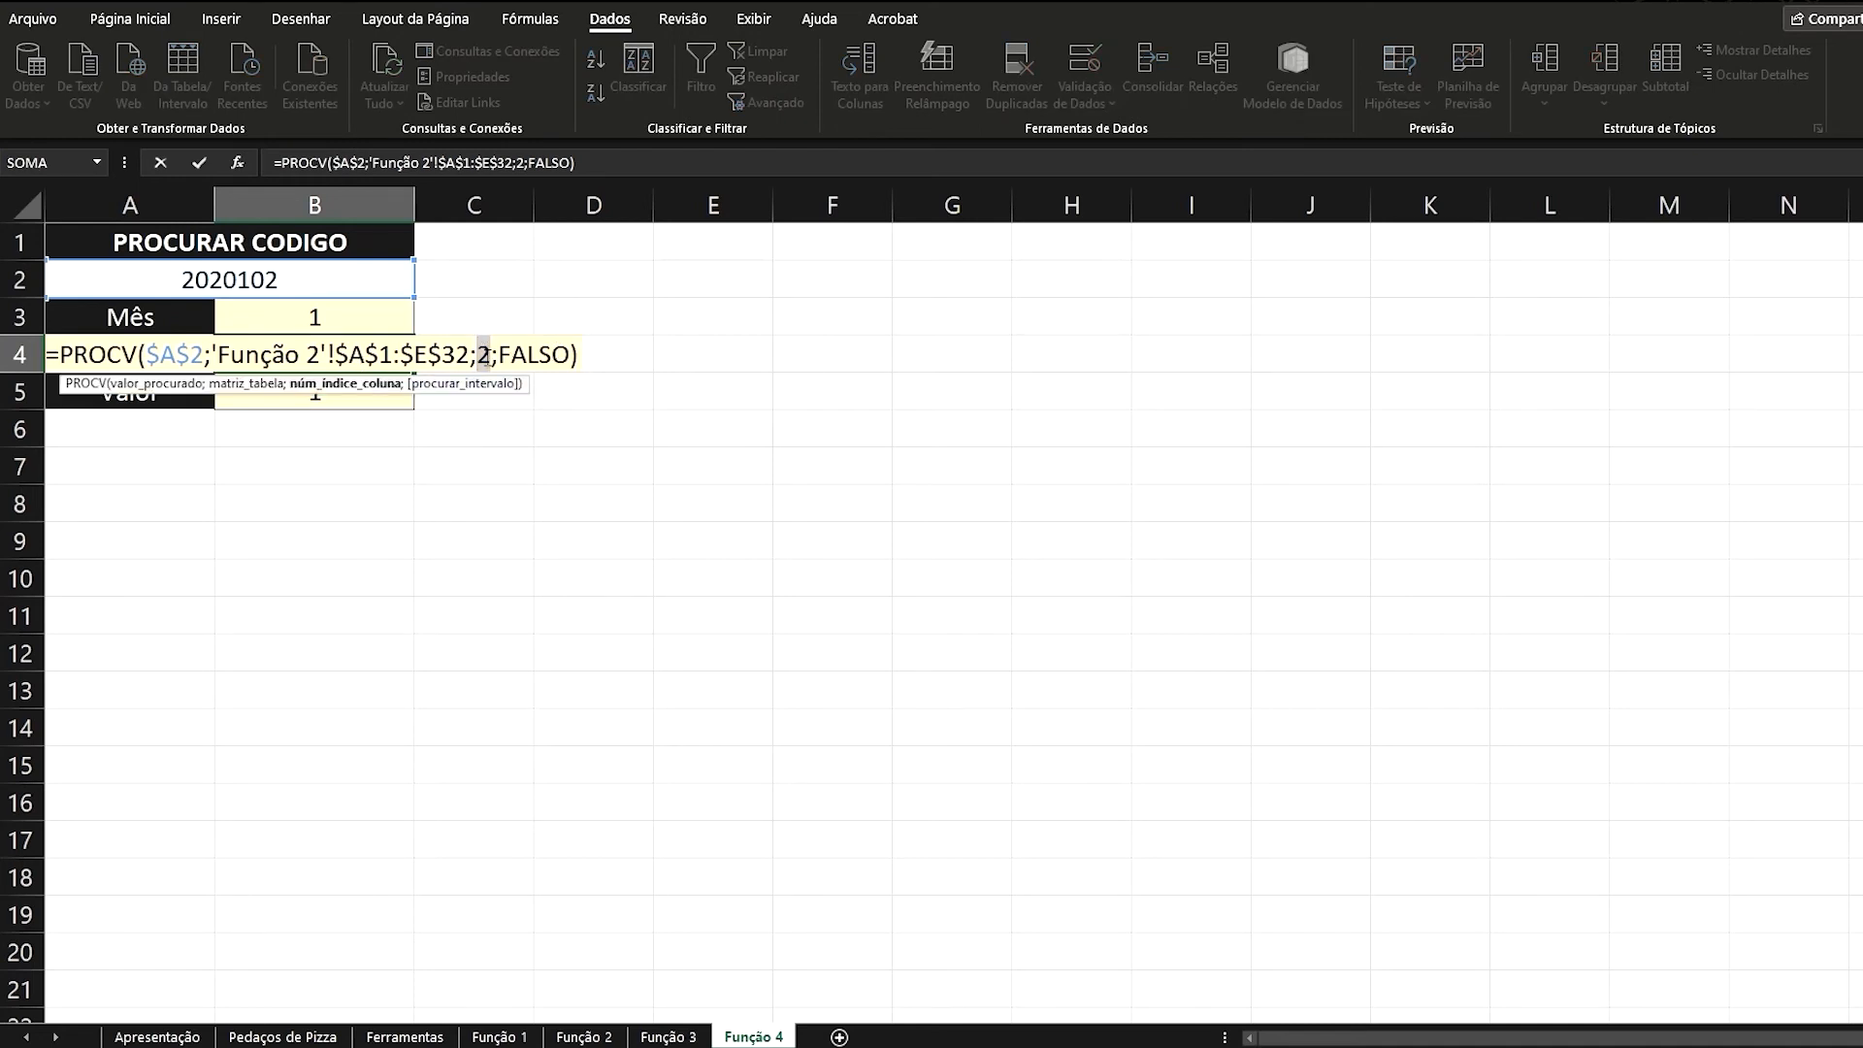
{"action": "type", "text": "3"}
{"action": "key", "text": "Return"}
{"action": "key", "text": "F2"}
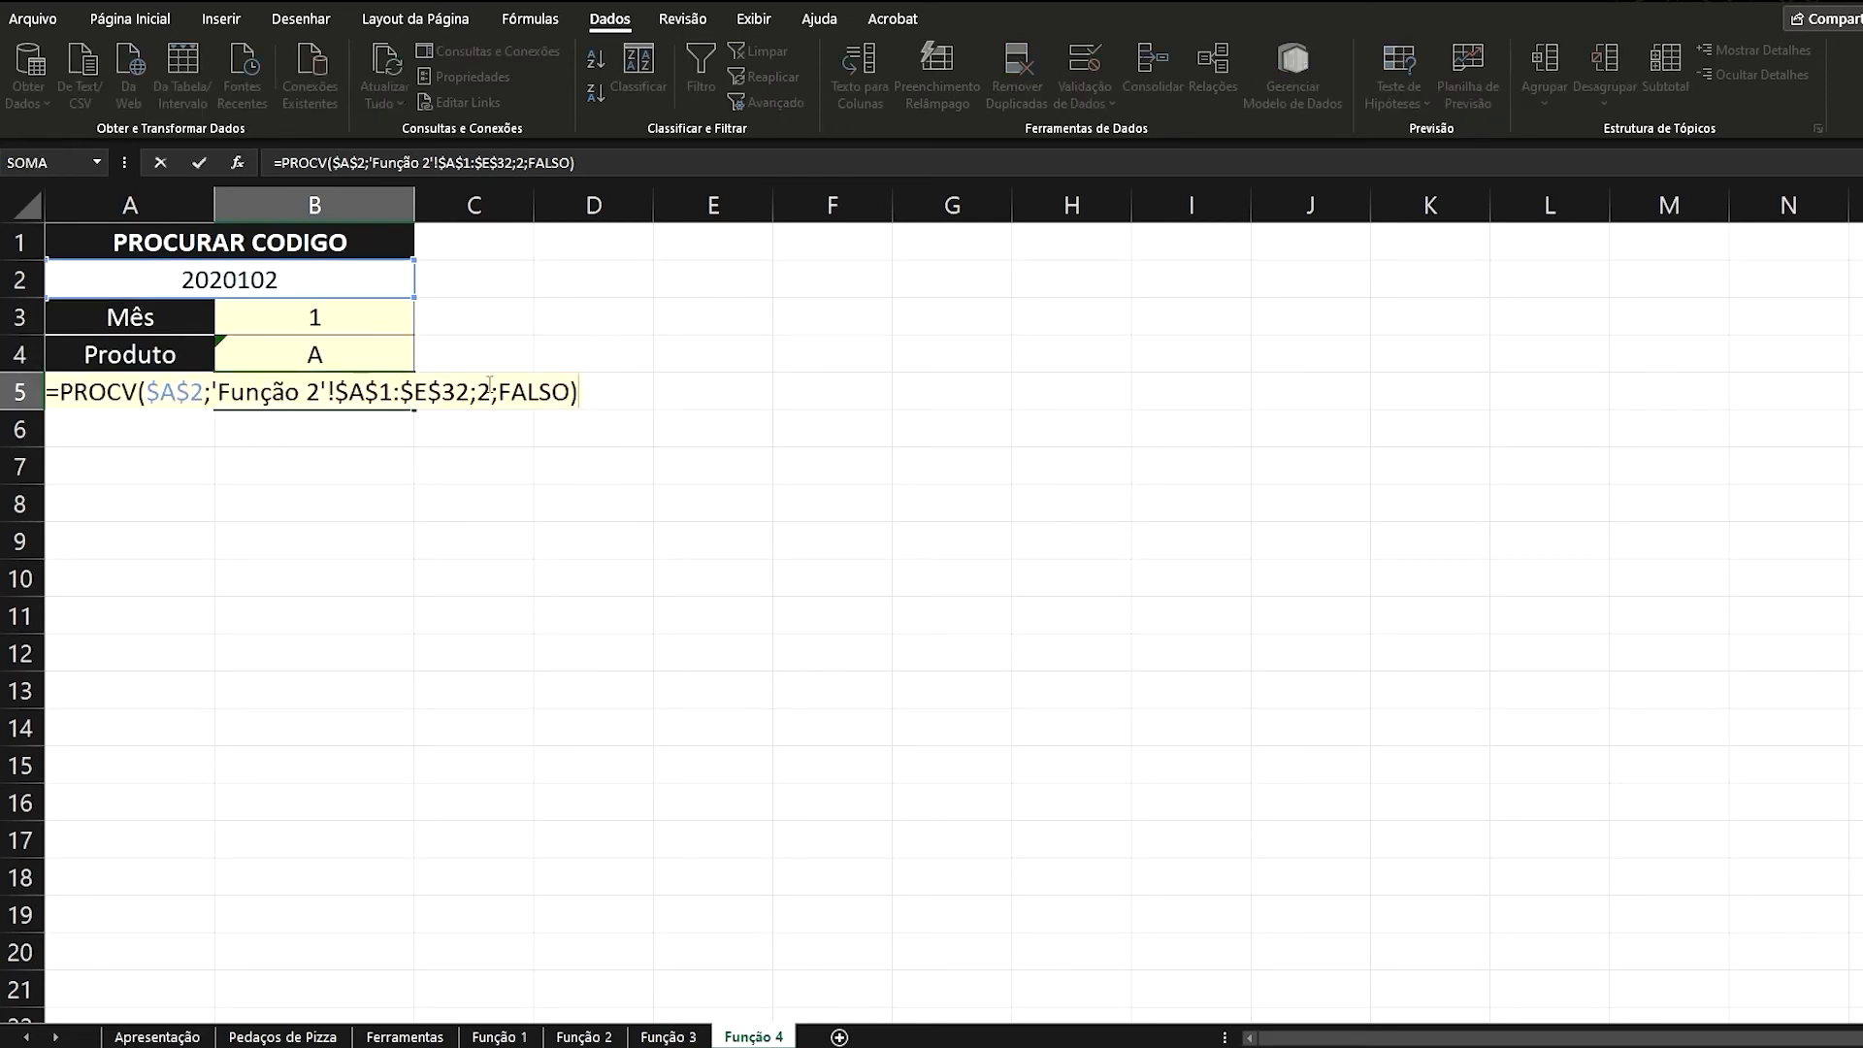
{"action": "left_click", "coordinate": [490, 383]}
{"action": "key", "text": "BackSpace"}
{"action": "type", "text": "4"}
{"action": "key", "text": "Return"}
- Apply Contábil number format to the Valor result in B5
{"action": "left_click", "coordinate": [382, 400]}
{"action": "left_click", "coordinate": [130, 20]}
{"action": "left_click", "coordinate": [907, 95]}
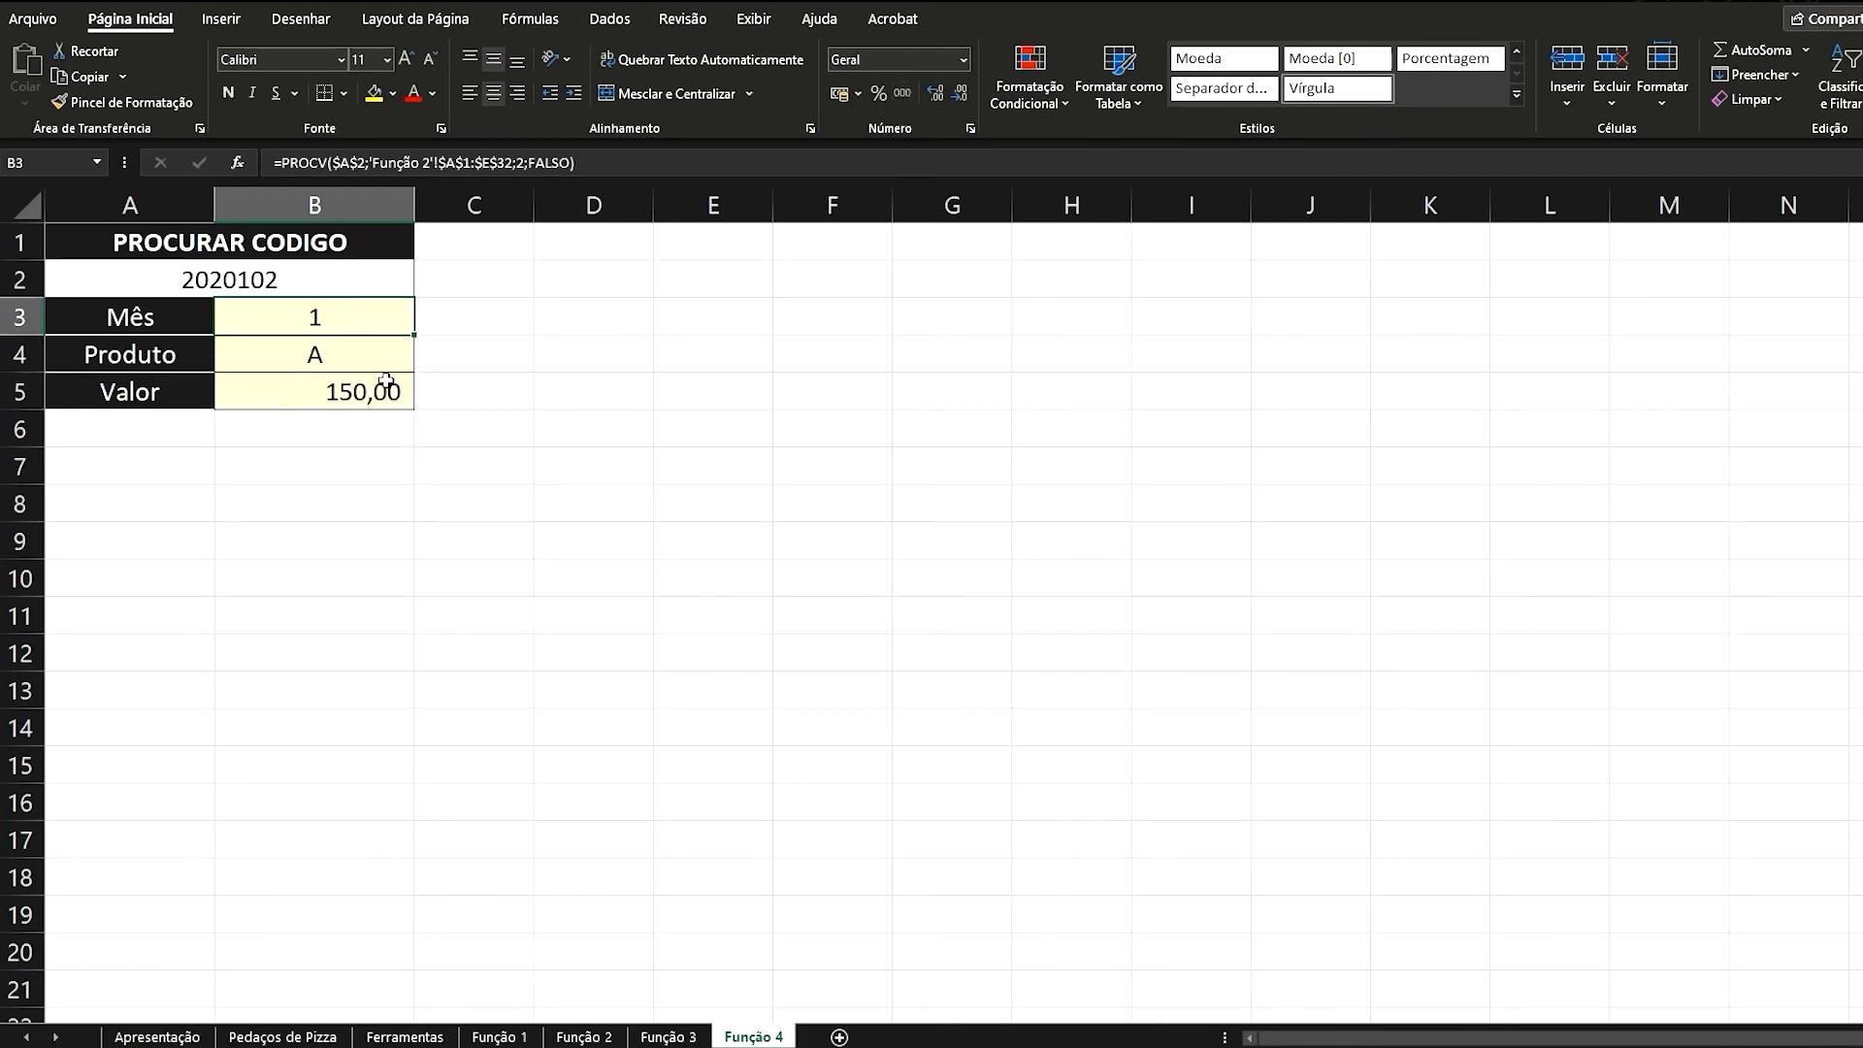
- Test the lookups by choosing codes 2020104, 2020108 and 20201014 in A2
{"action": "left_click", "coordinate": [361, 284]}
{"action": "left_click", "coordinate": [425, 289]}
{"action": "left_click", "coordinate": [342, 368]}
{"action": "left_click", "coordinate": [425, 288]}
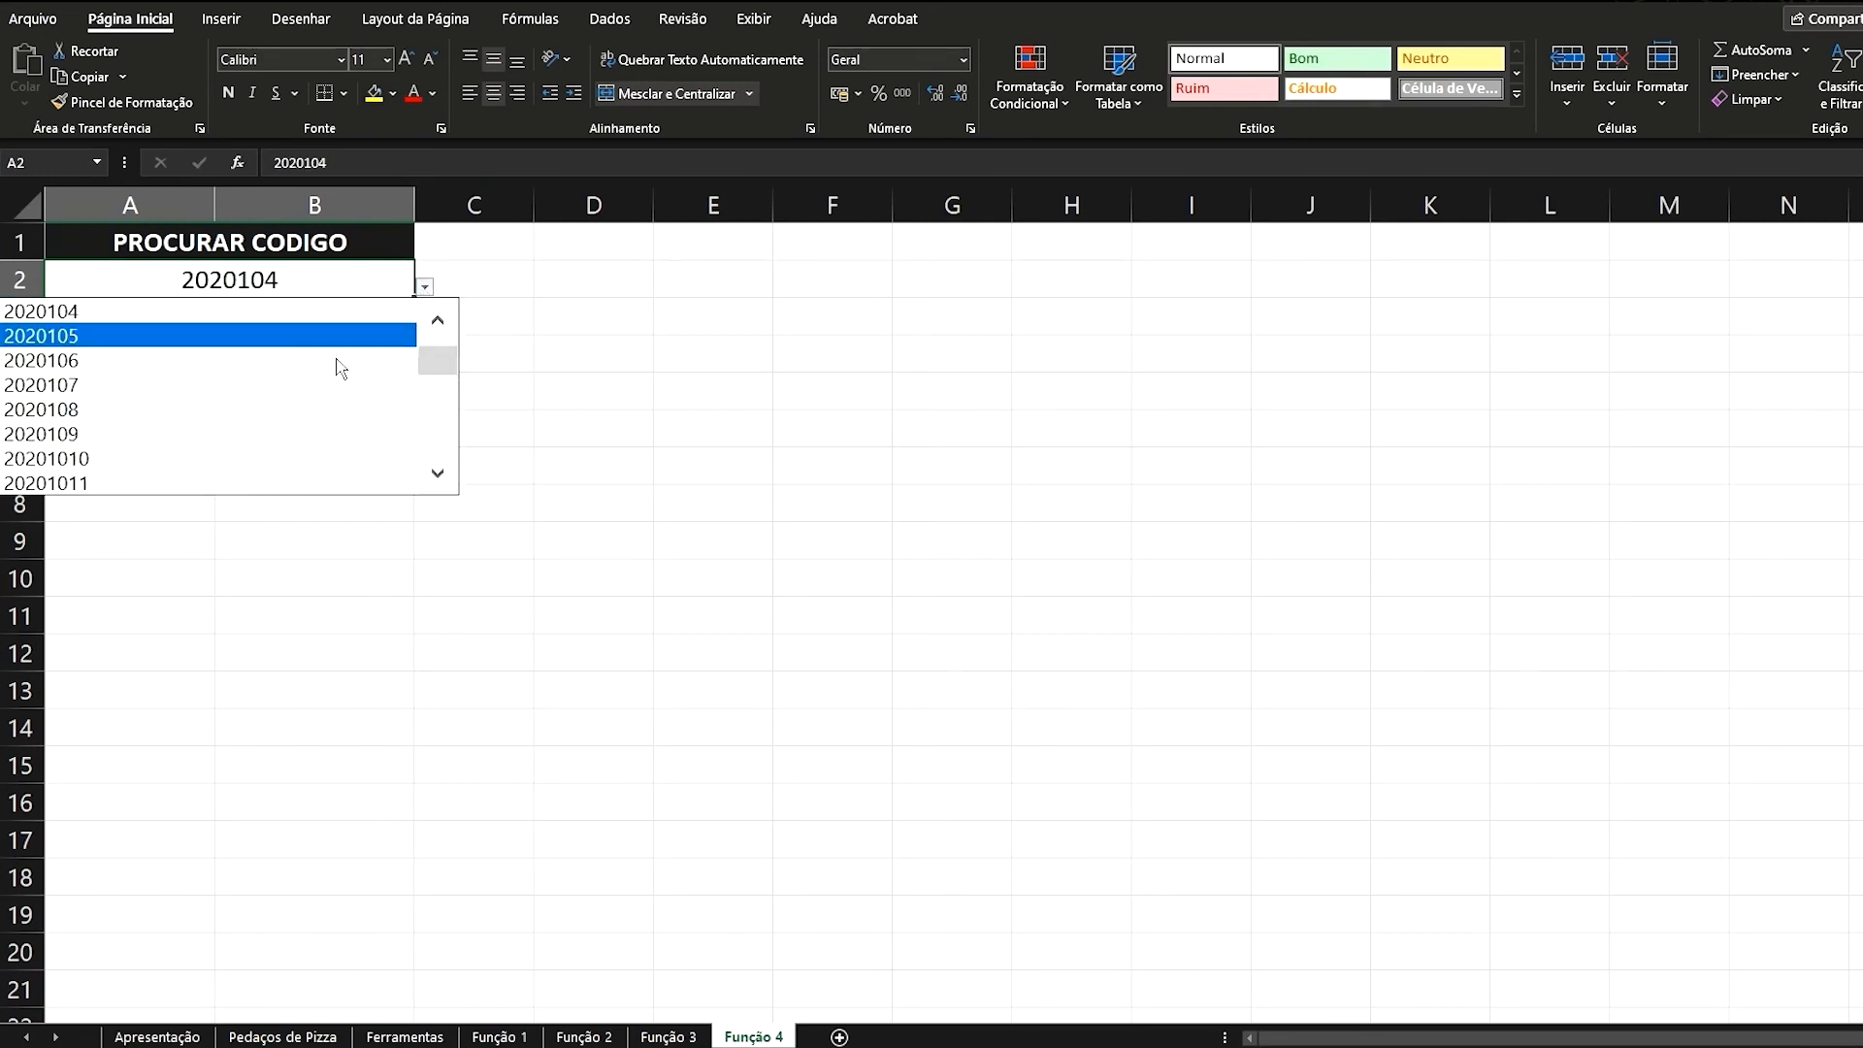
{"action": "left_click", "coordinate": [307, 424]}
{"action": "left_click", "coordinate": [425, 287]}
{"action": "left_click", "coordinate": [300, 453]}
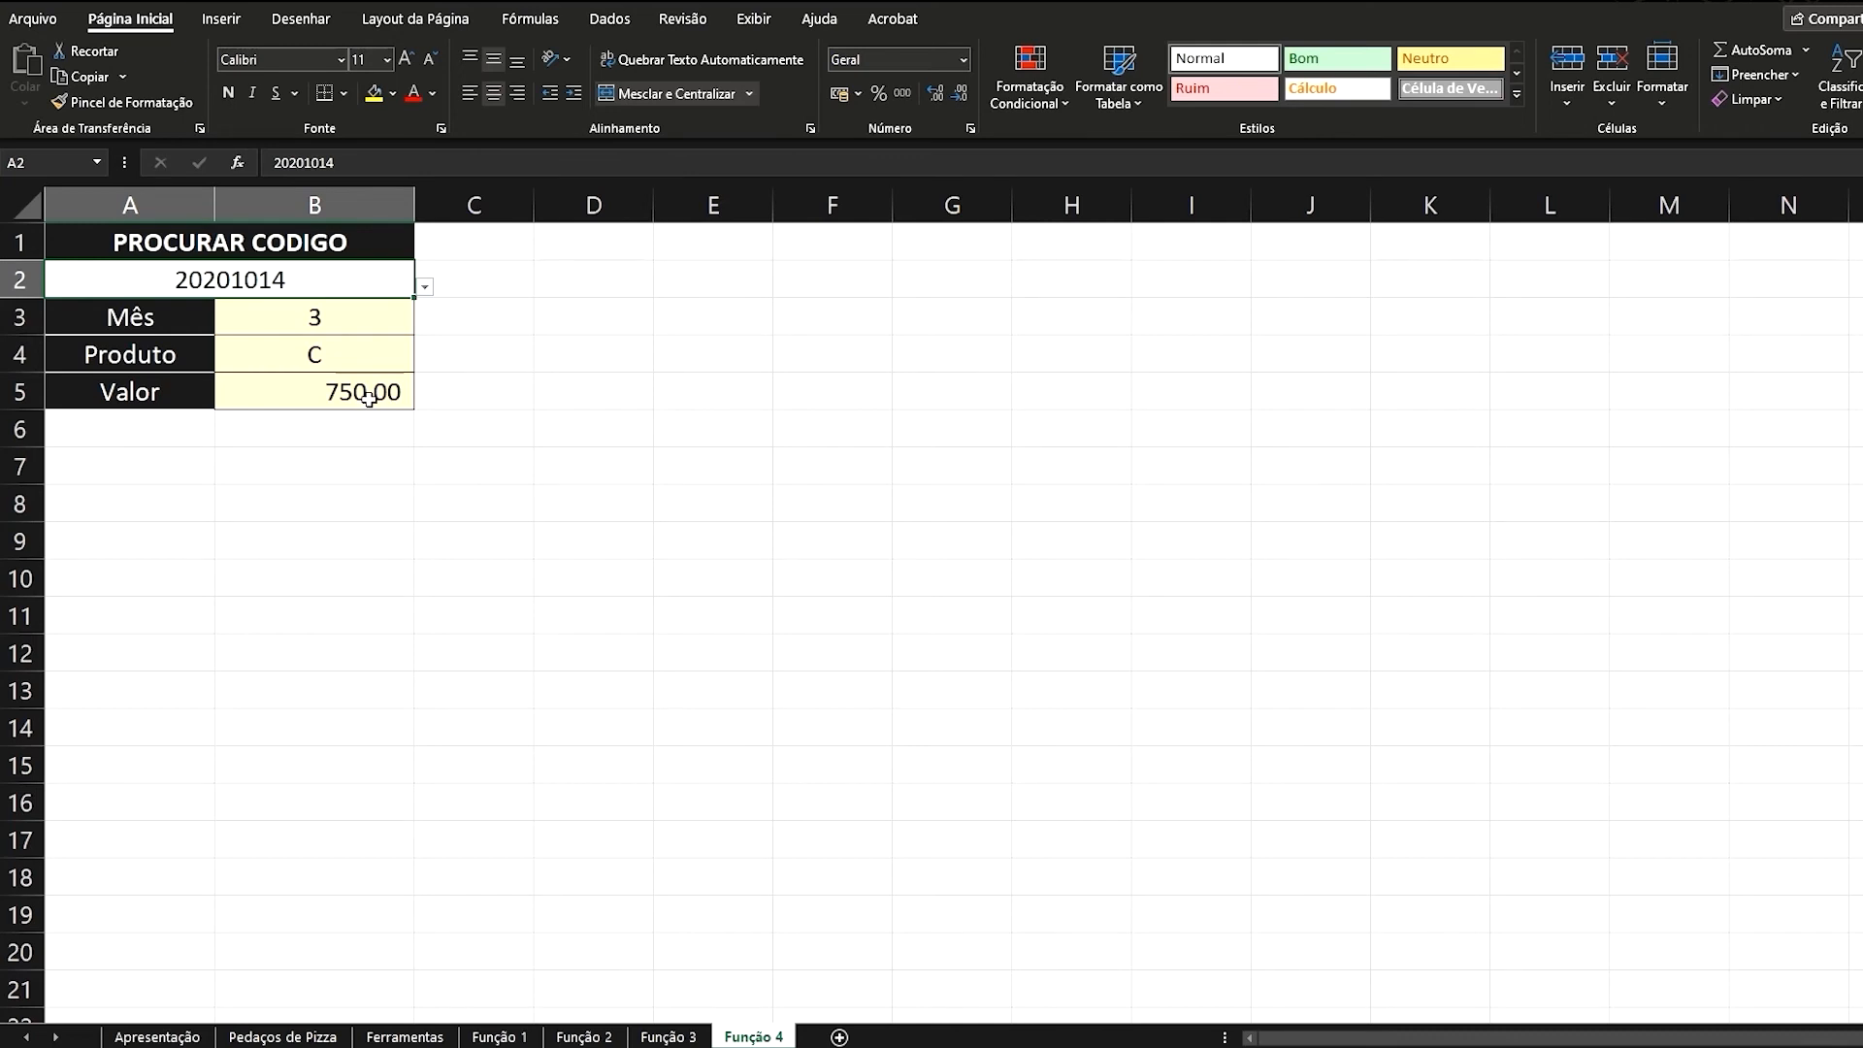
{"action": "left_click", "coordinate": [380, 388]}
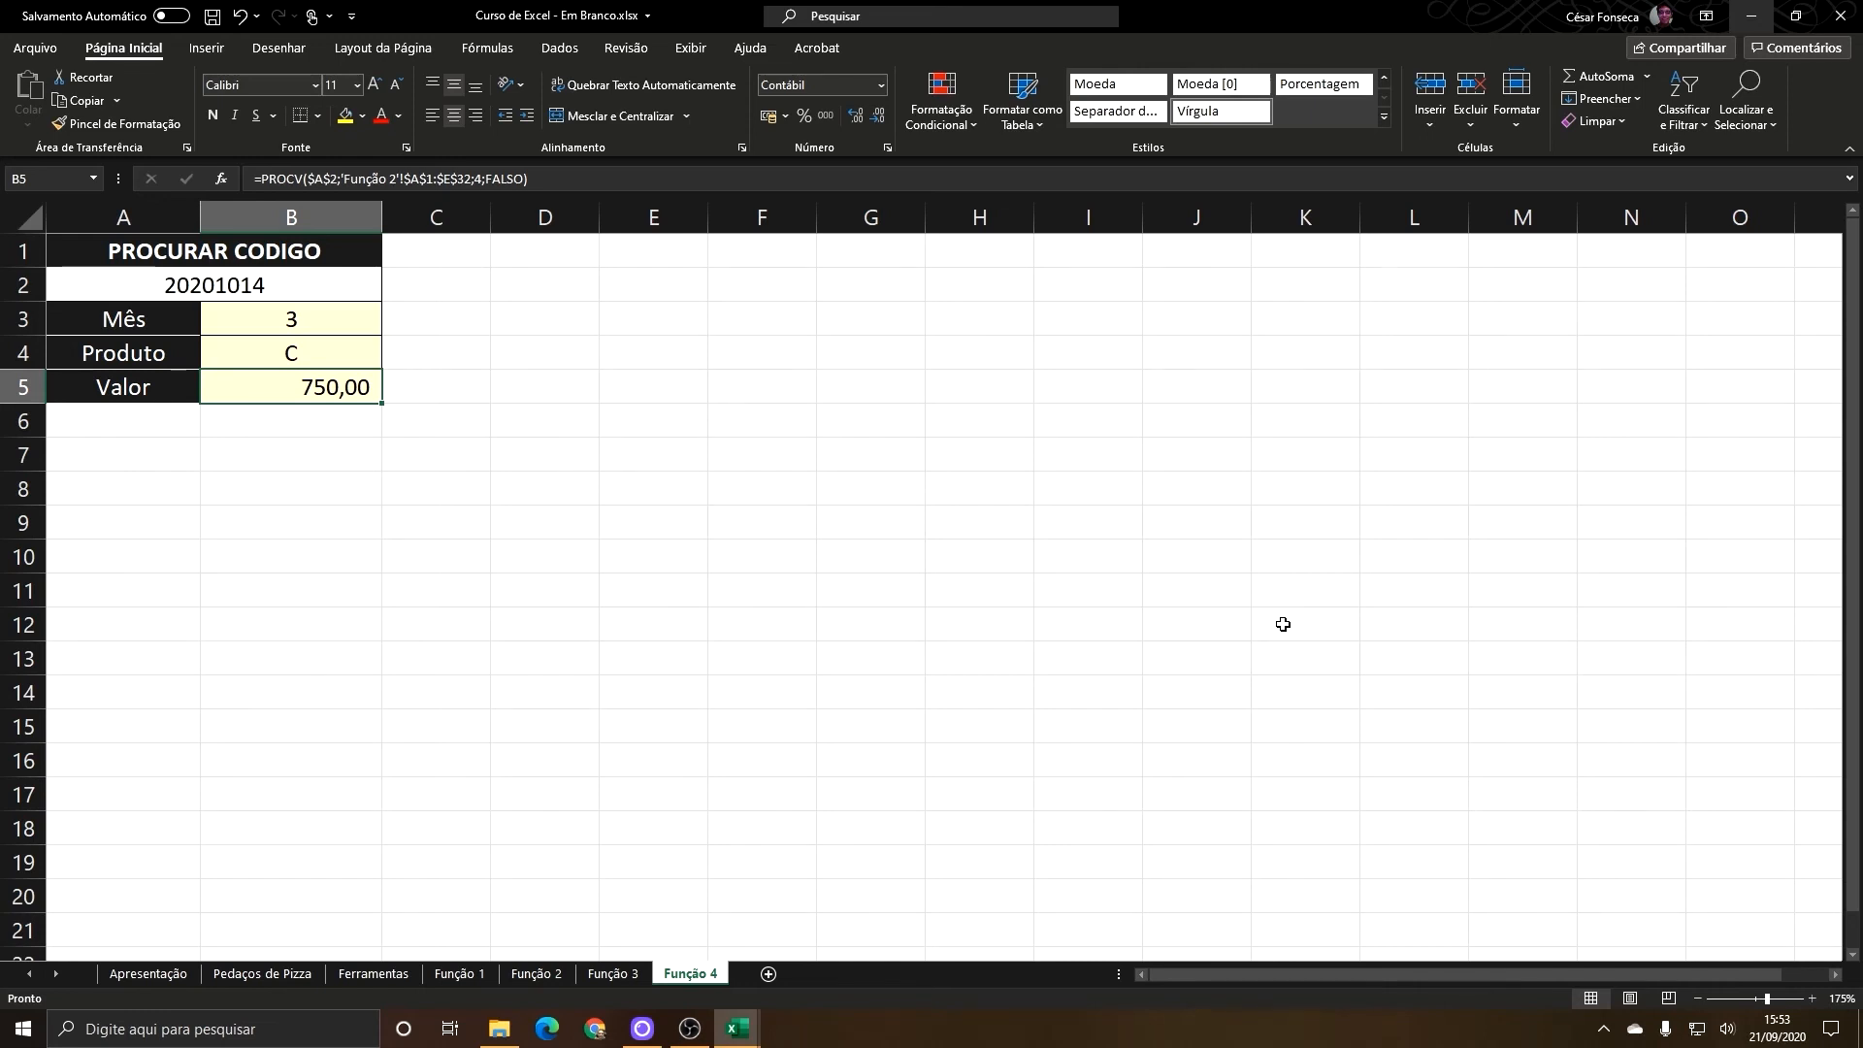
- Add a new worksheet and name it TD
{"action": "left_click", "coordinate": [769, 974]}
{"action": "double_click", "coordinate": [769, 976]}
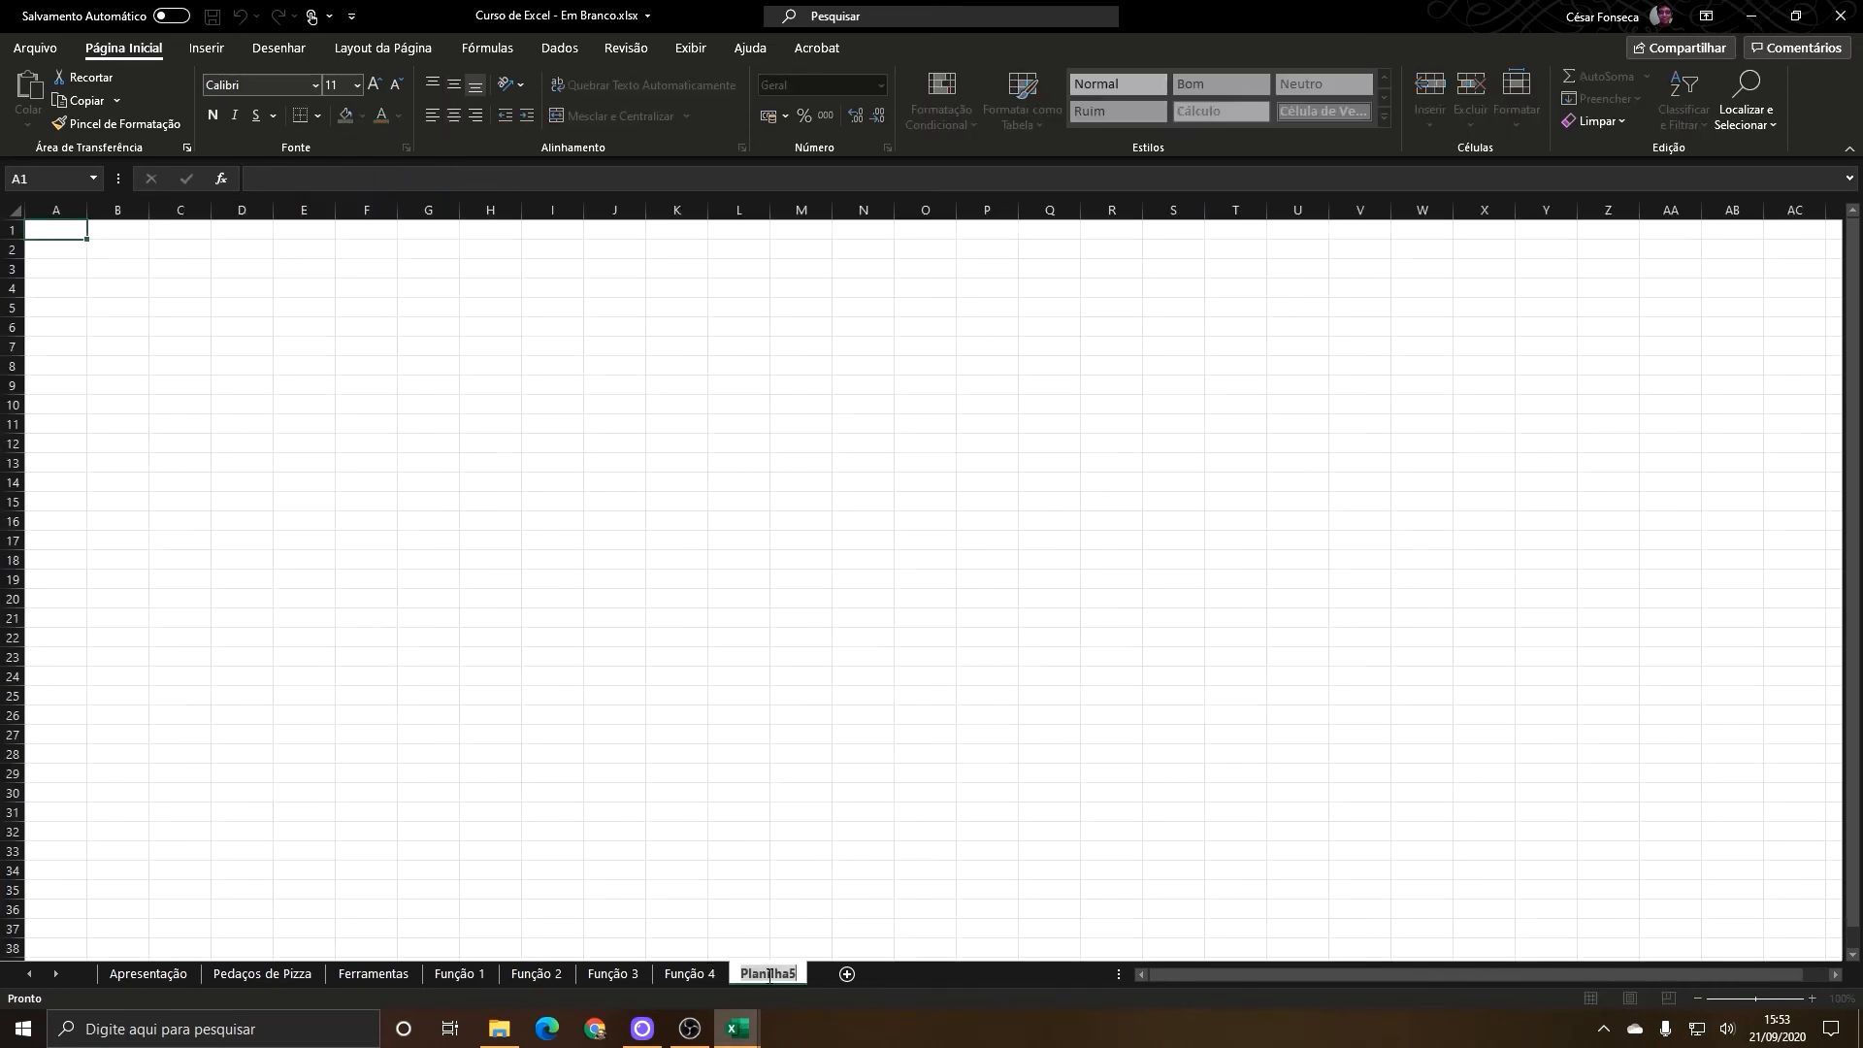
{"action": "type", "text": "TD"}
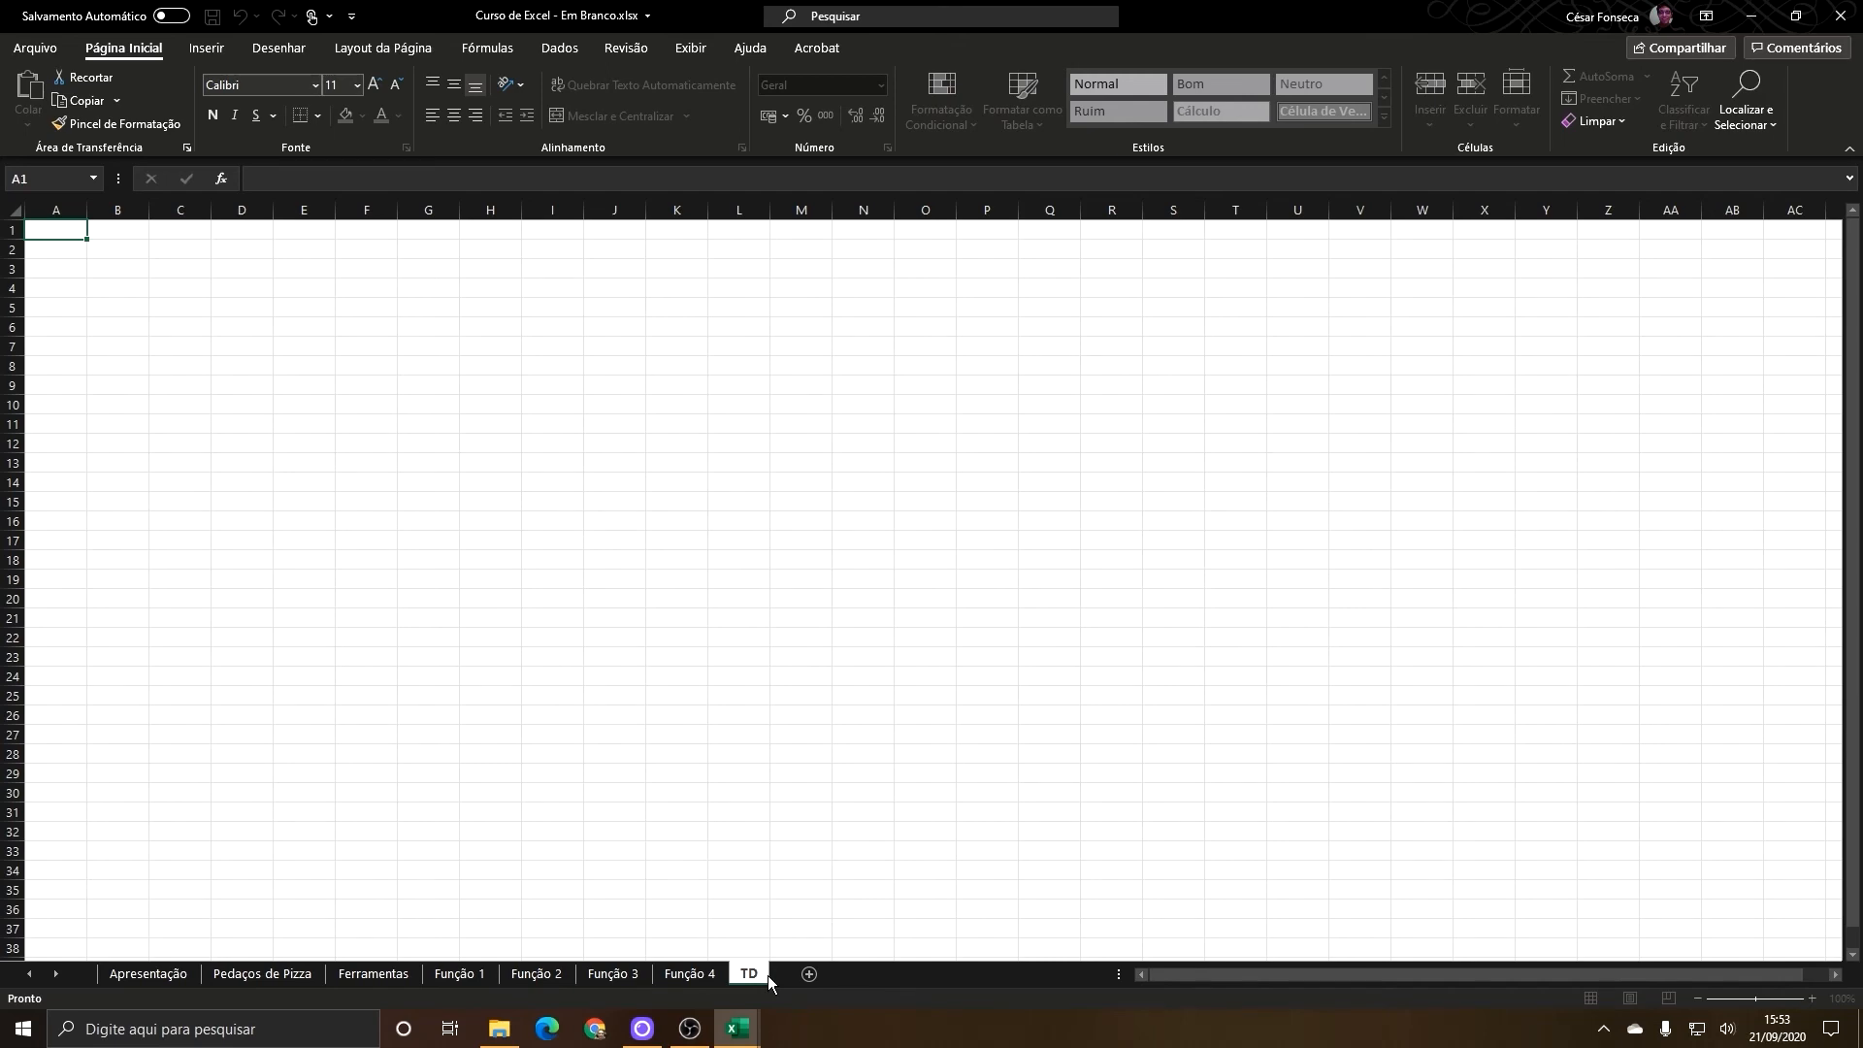
{"action": "key", "text": "Return"}
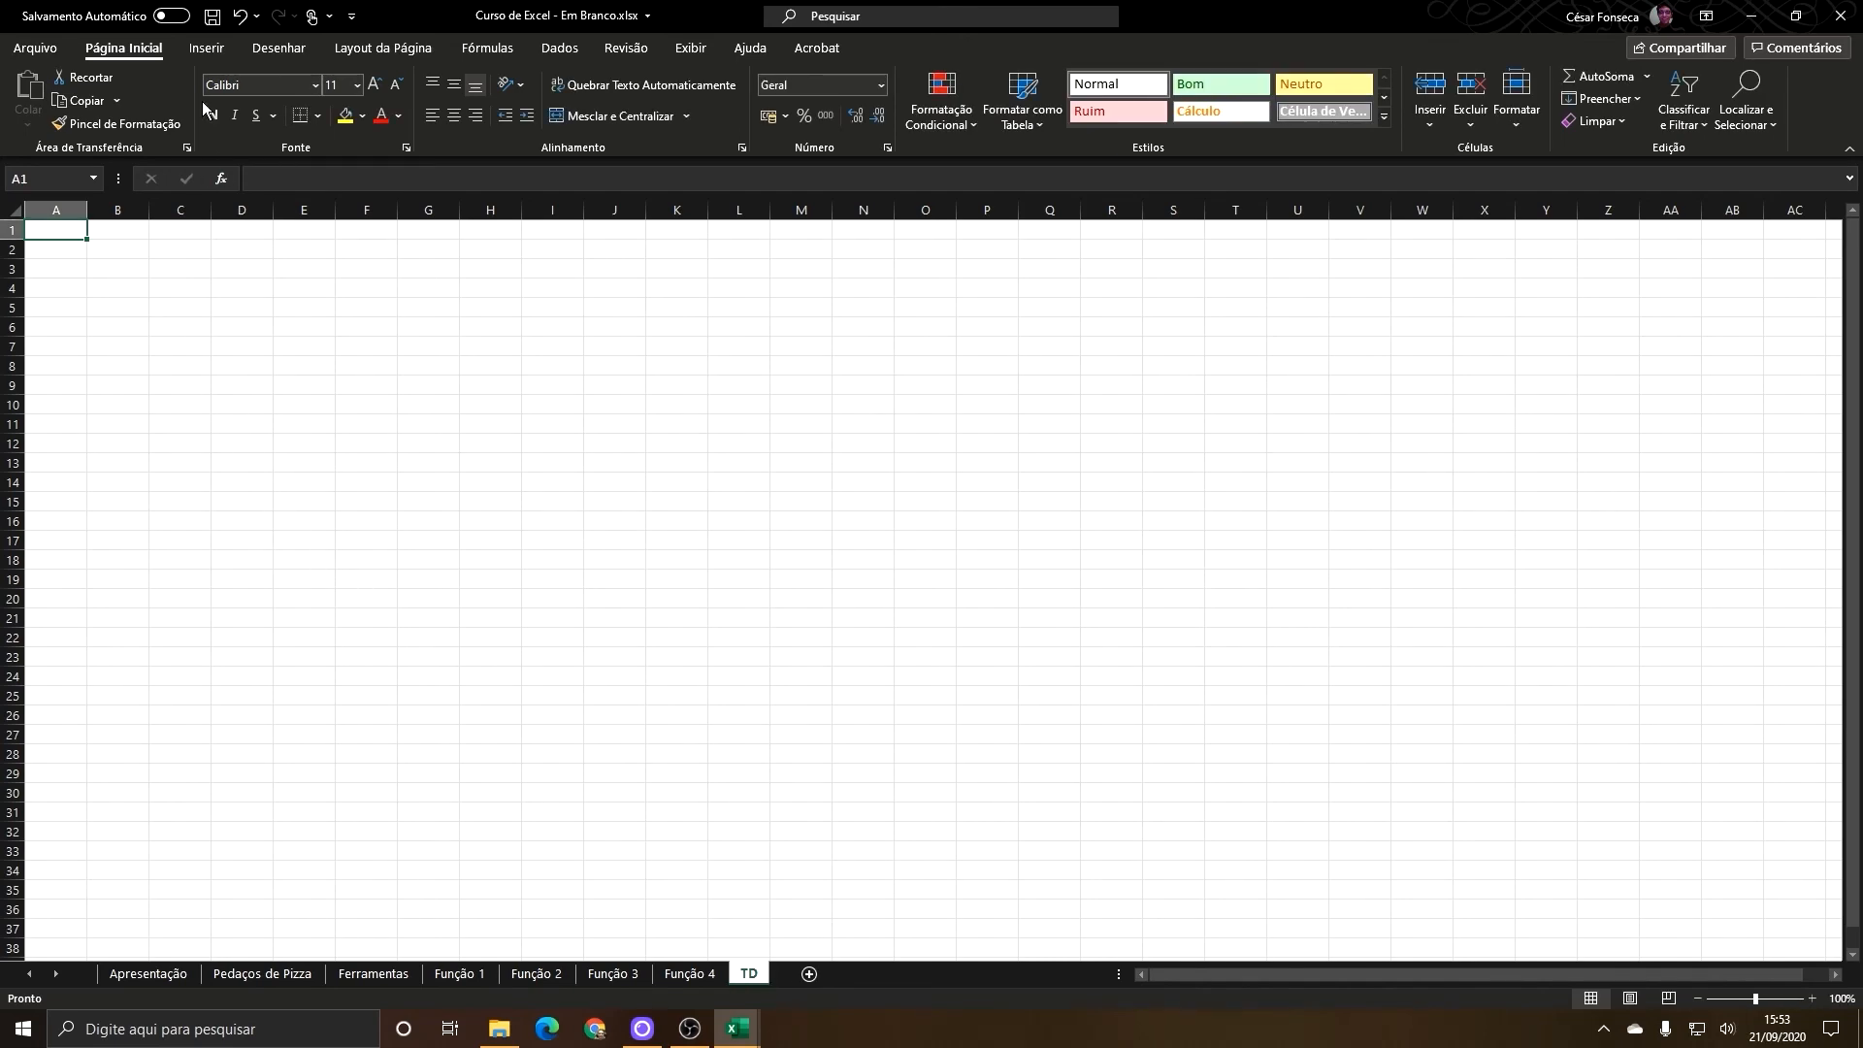
- Create a pivot table on TD!$A$1 from 'Função 2'!$A$1:$E$32
{"action": "left_click", "coordinate": [215, 50]}
{"action": "left_click", "coordinate": [139, 124]}
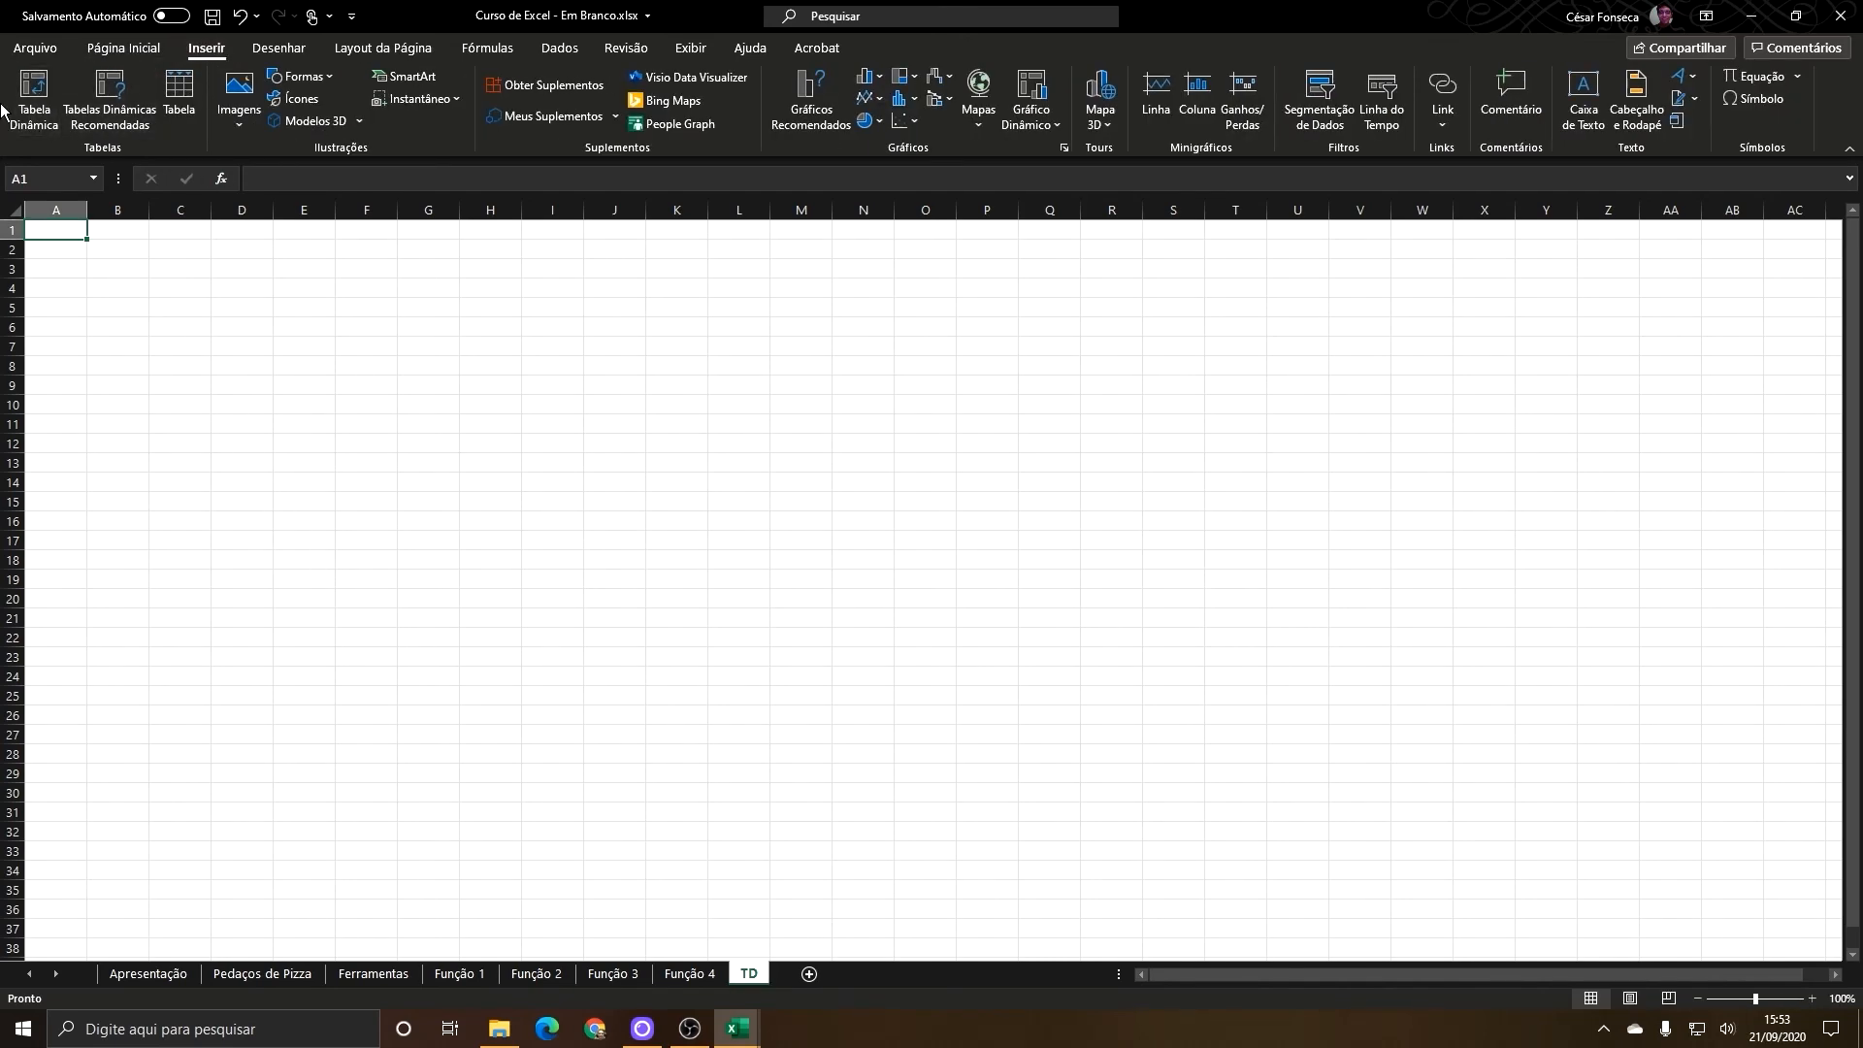
{"action": "left_click", "coordinate": [1101, 306]}
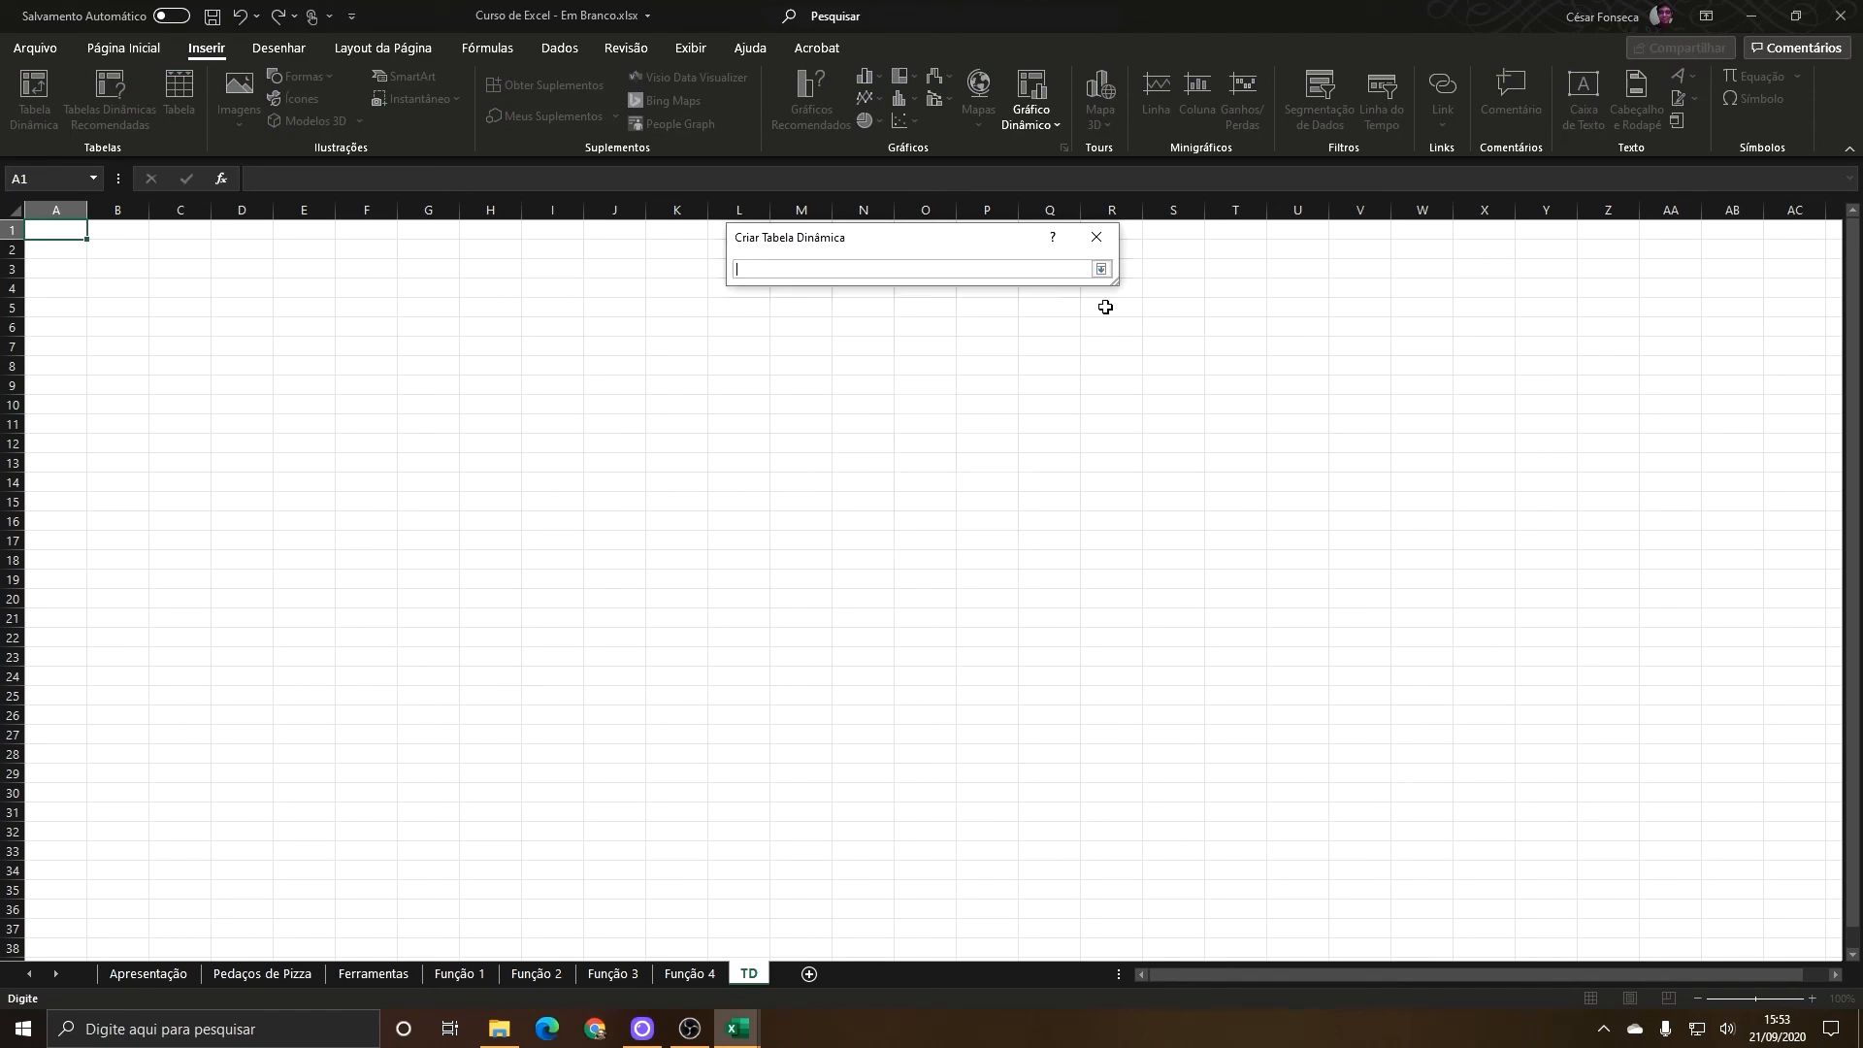
{"action": "left_click", "coordinate": [536, 973]}
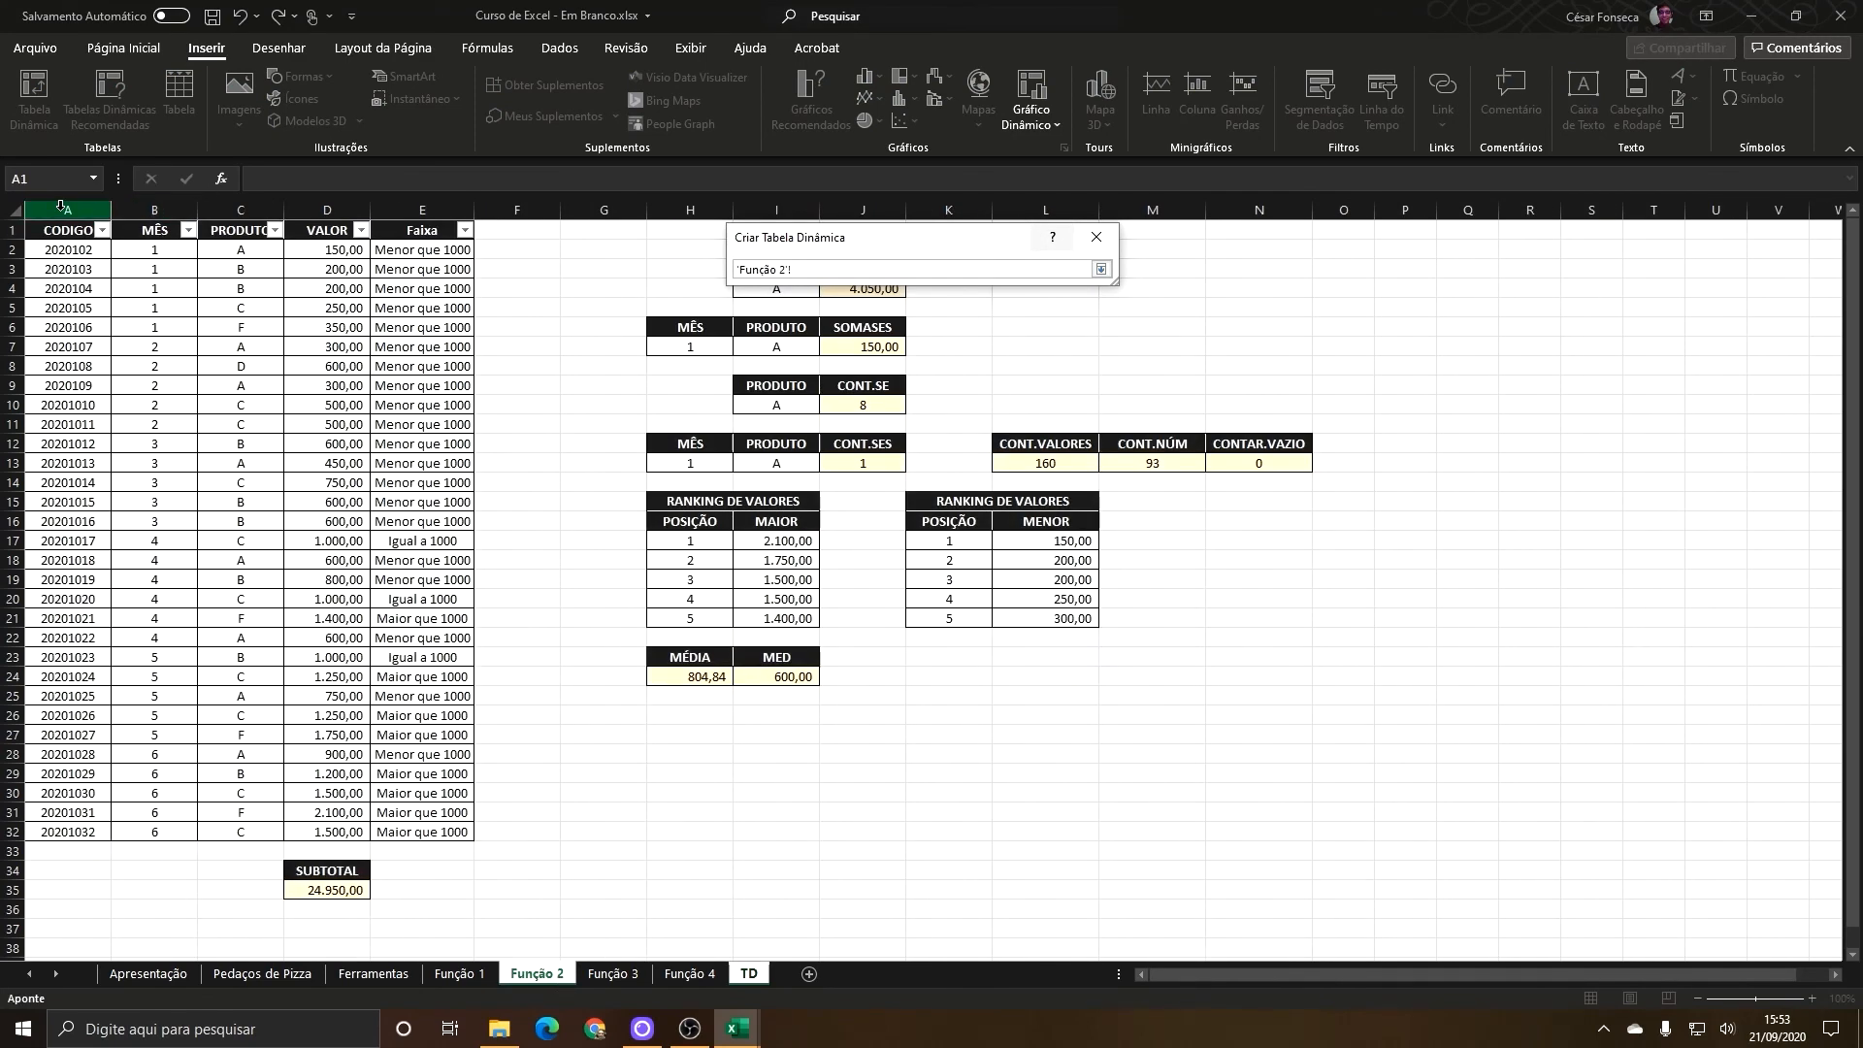
{"action": "left_click_drag", "start_coordinate": [50, 234], "coordinate": [401, 821]}
{"action": "left_click_drag", "start_coordinate": [410, 826], "coordinate": [409, 826]}
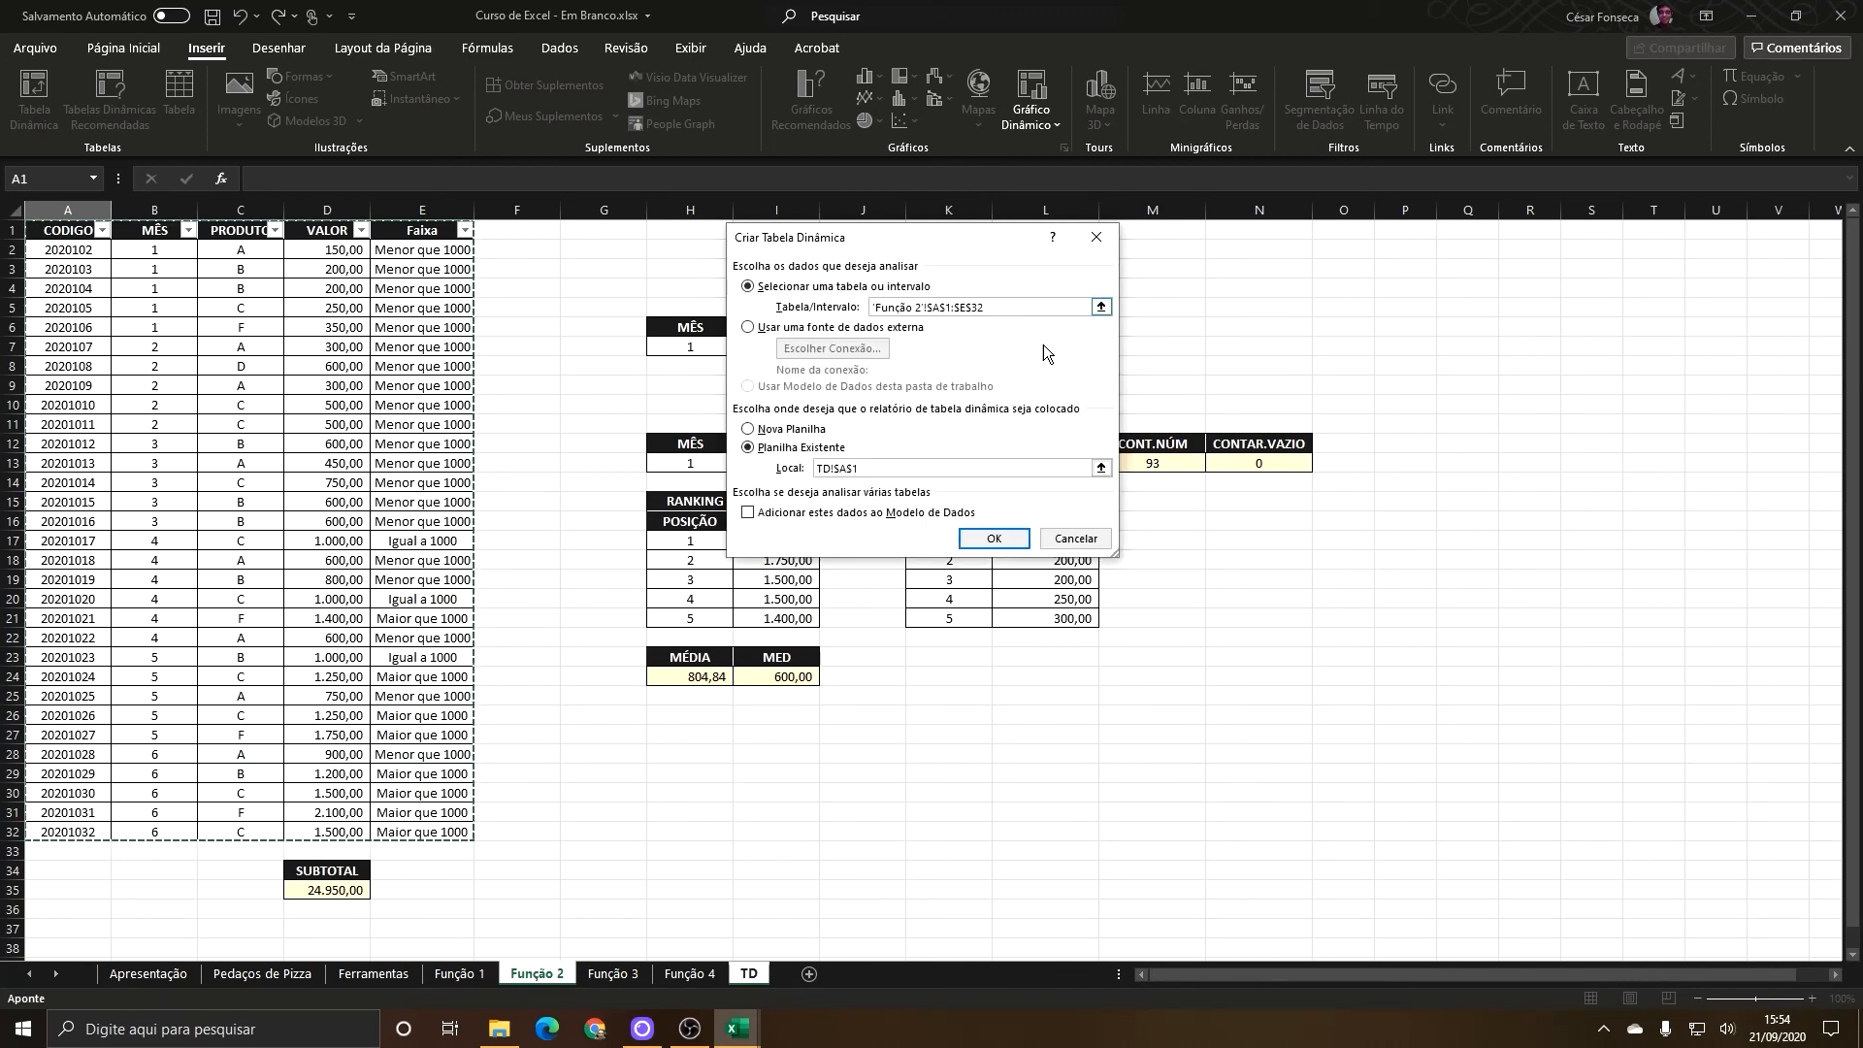
{"action": "left_click", "coordinate": [994, 537]}
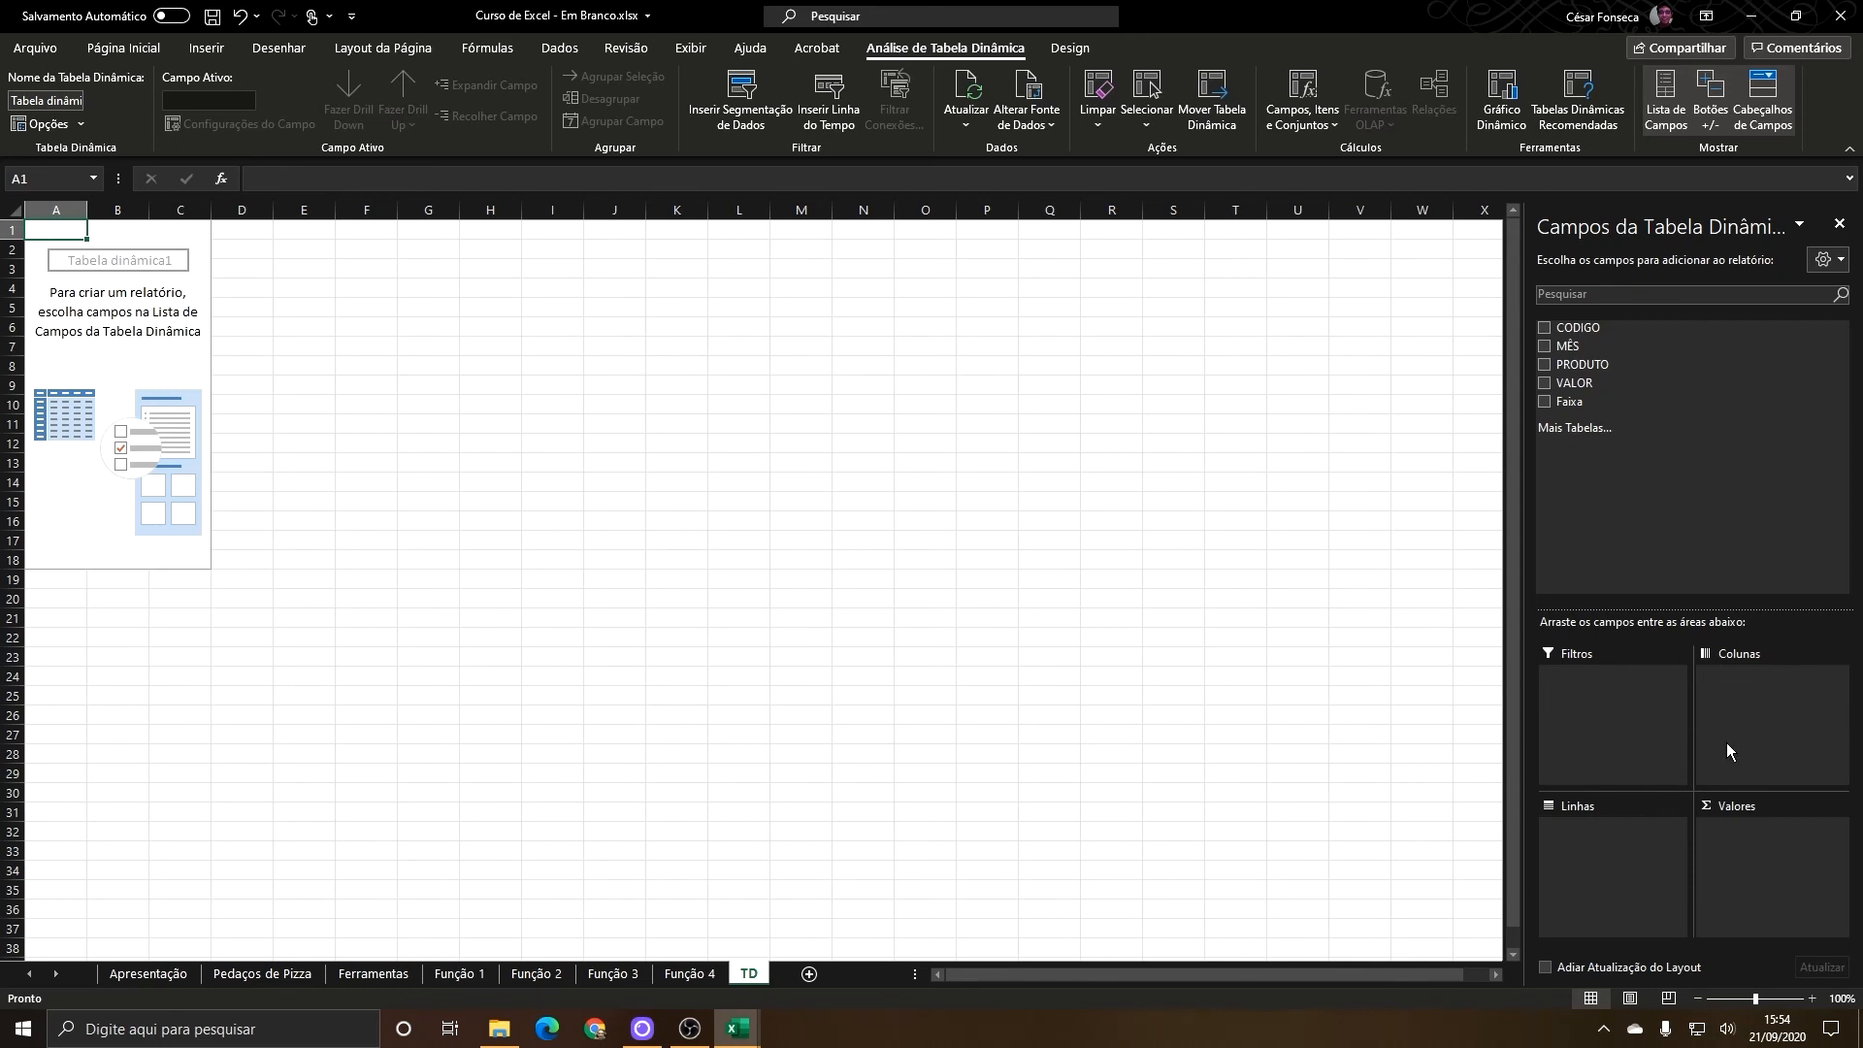
- Place PRODUTO in rows, MÊS in columns and sum of VALOR in values, then select B3:H8
{"action": "left_click_drag", "start_coordinate": [1583, 365], "coordinate": [1597, 837]}
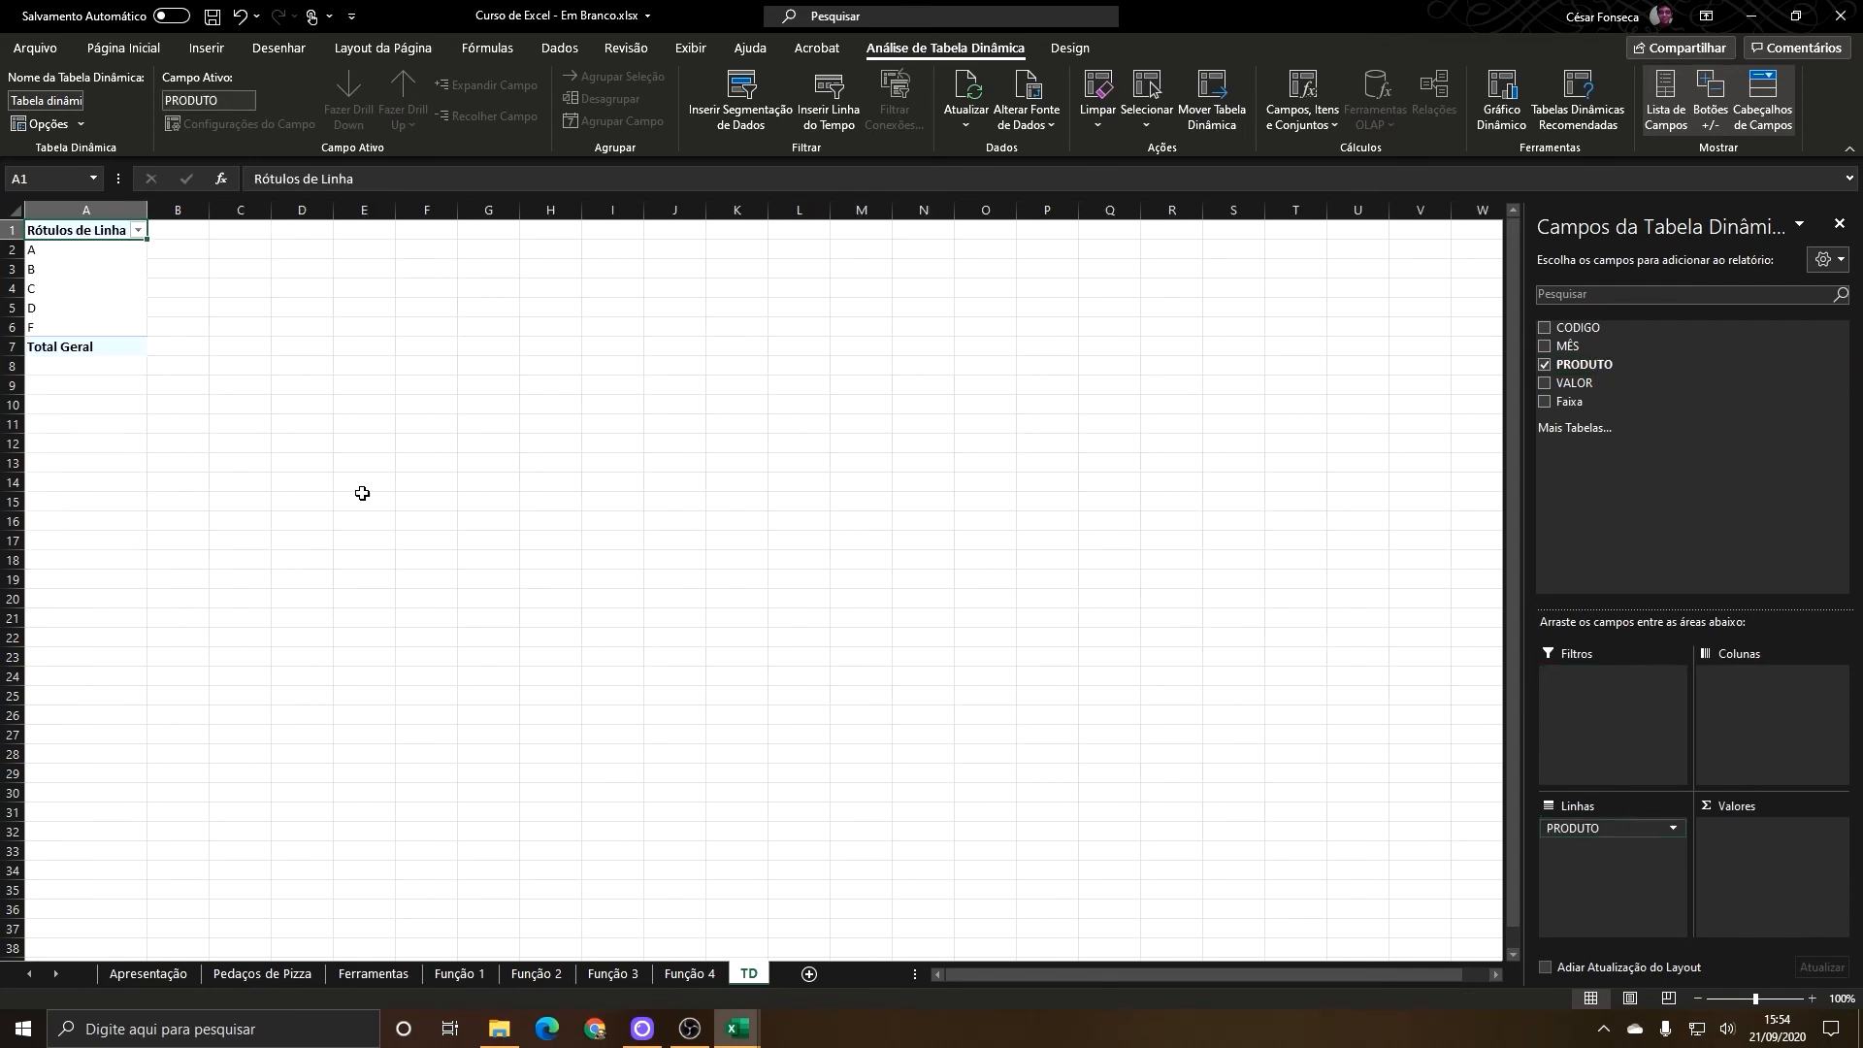
{"action": "left_click_drag", "start_coordinate": [1591, 346], "coordinate": [1805, 684]}
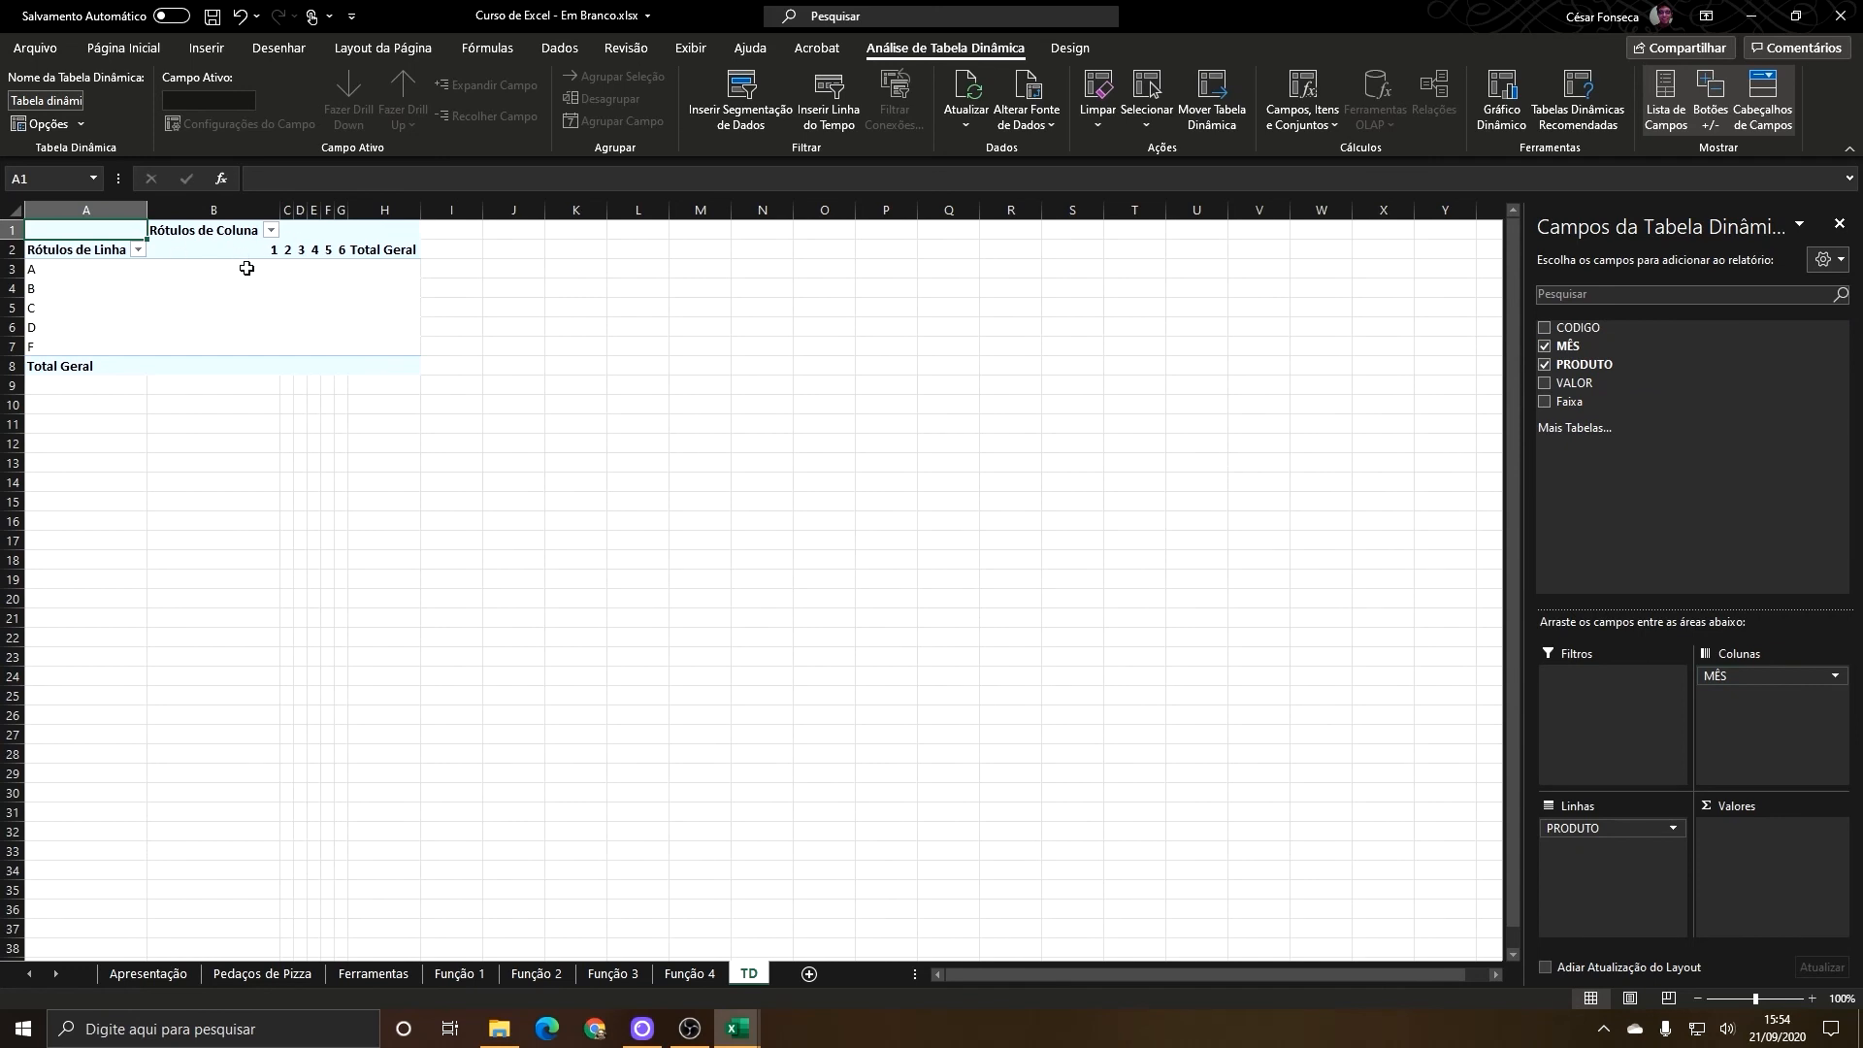
{"action": "left_click", "coordinate": [92, 272]}
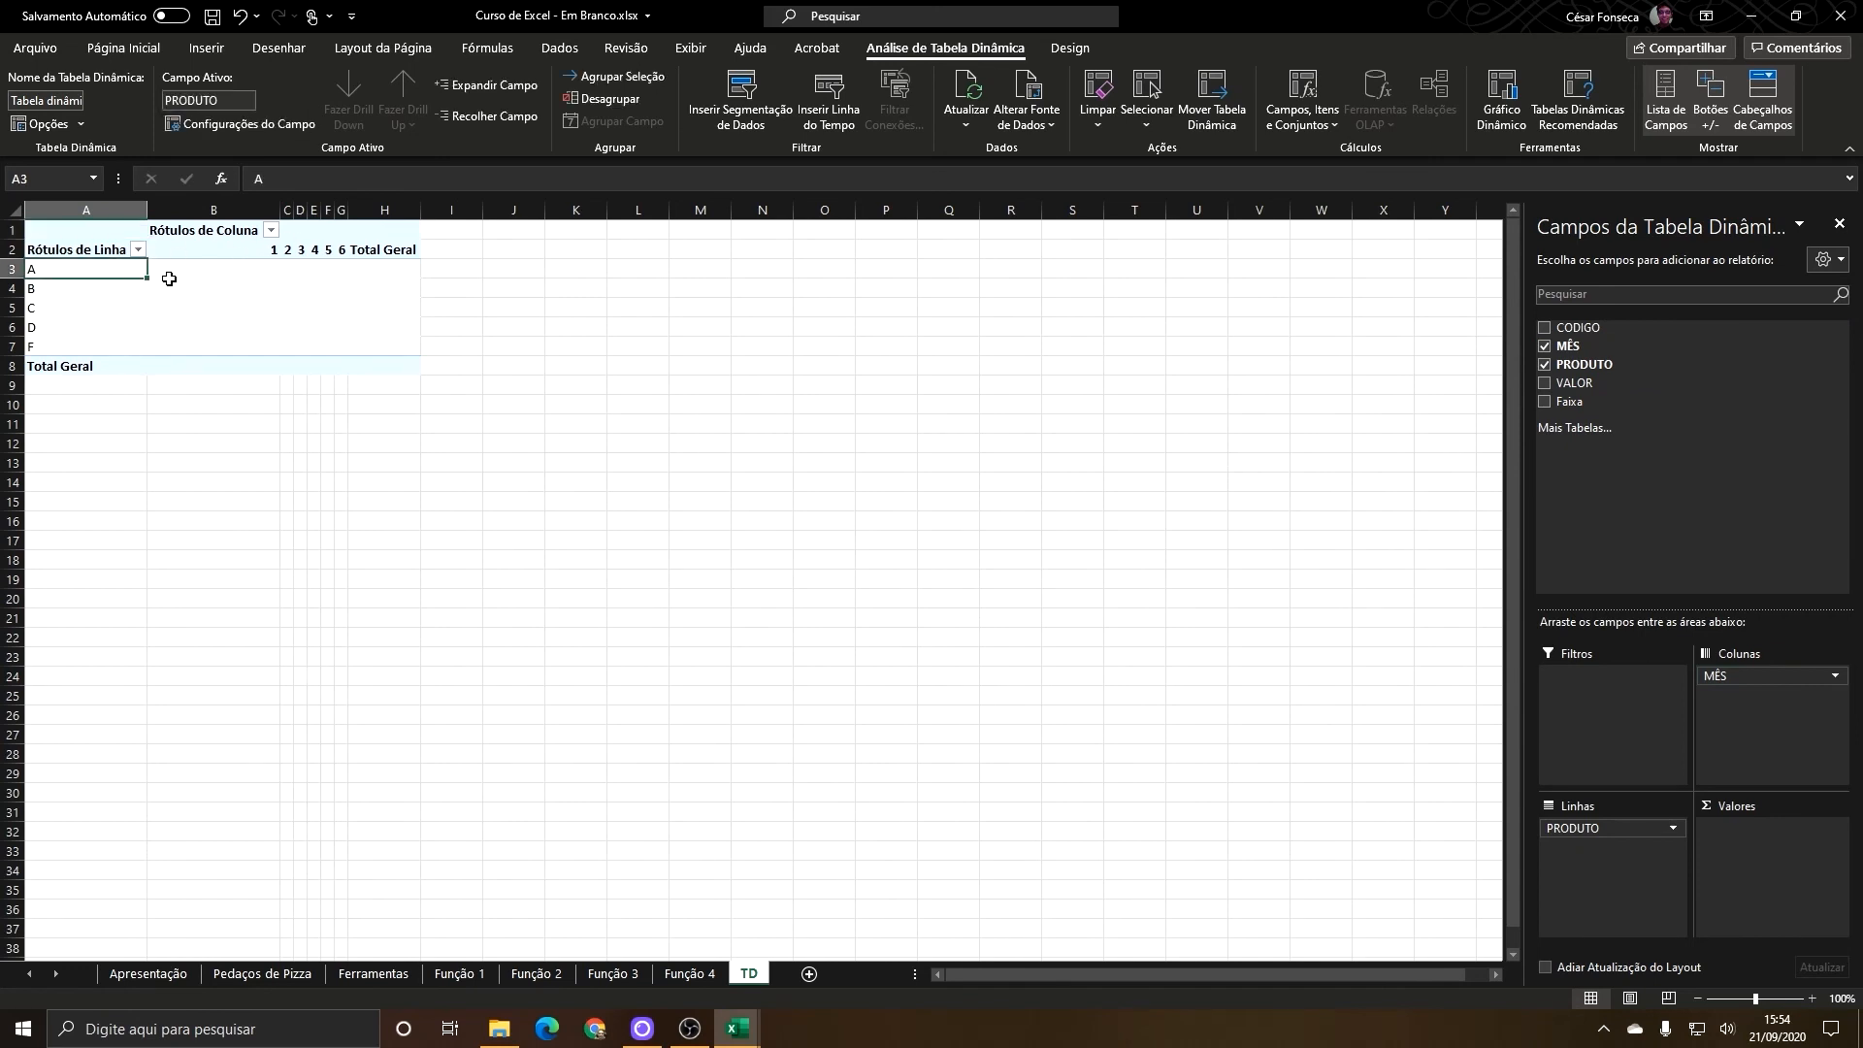
{"action": "left_click_drag", "start_coordinate": [1745, 677], "coordinate": [1762, 732]}
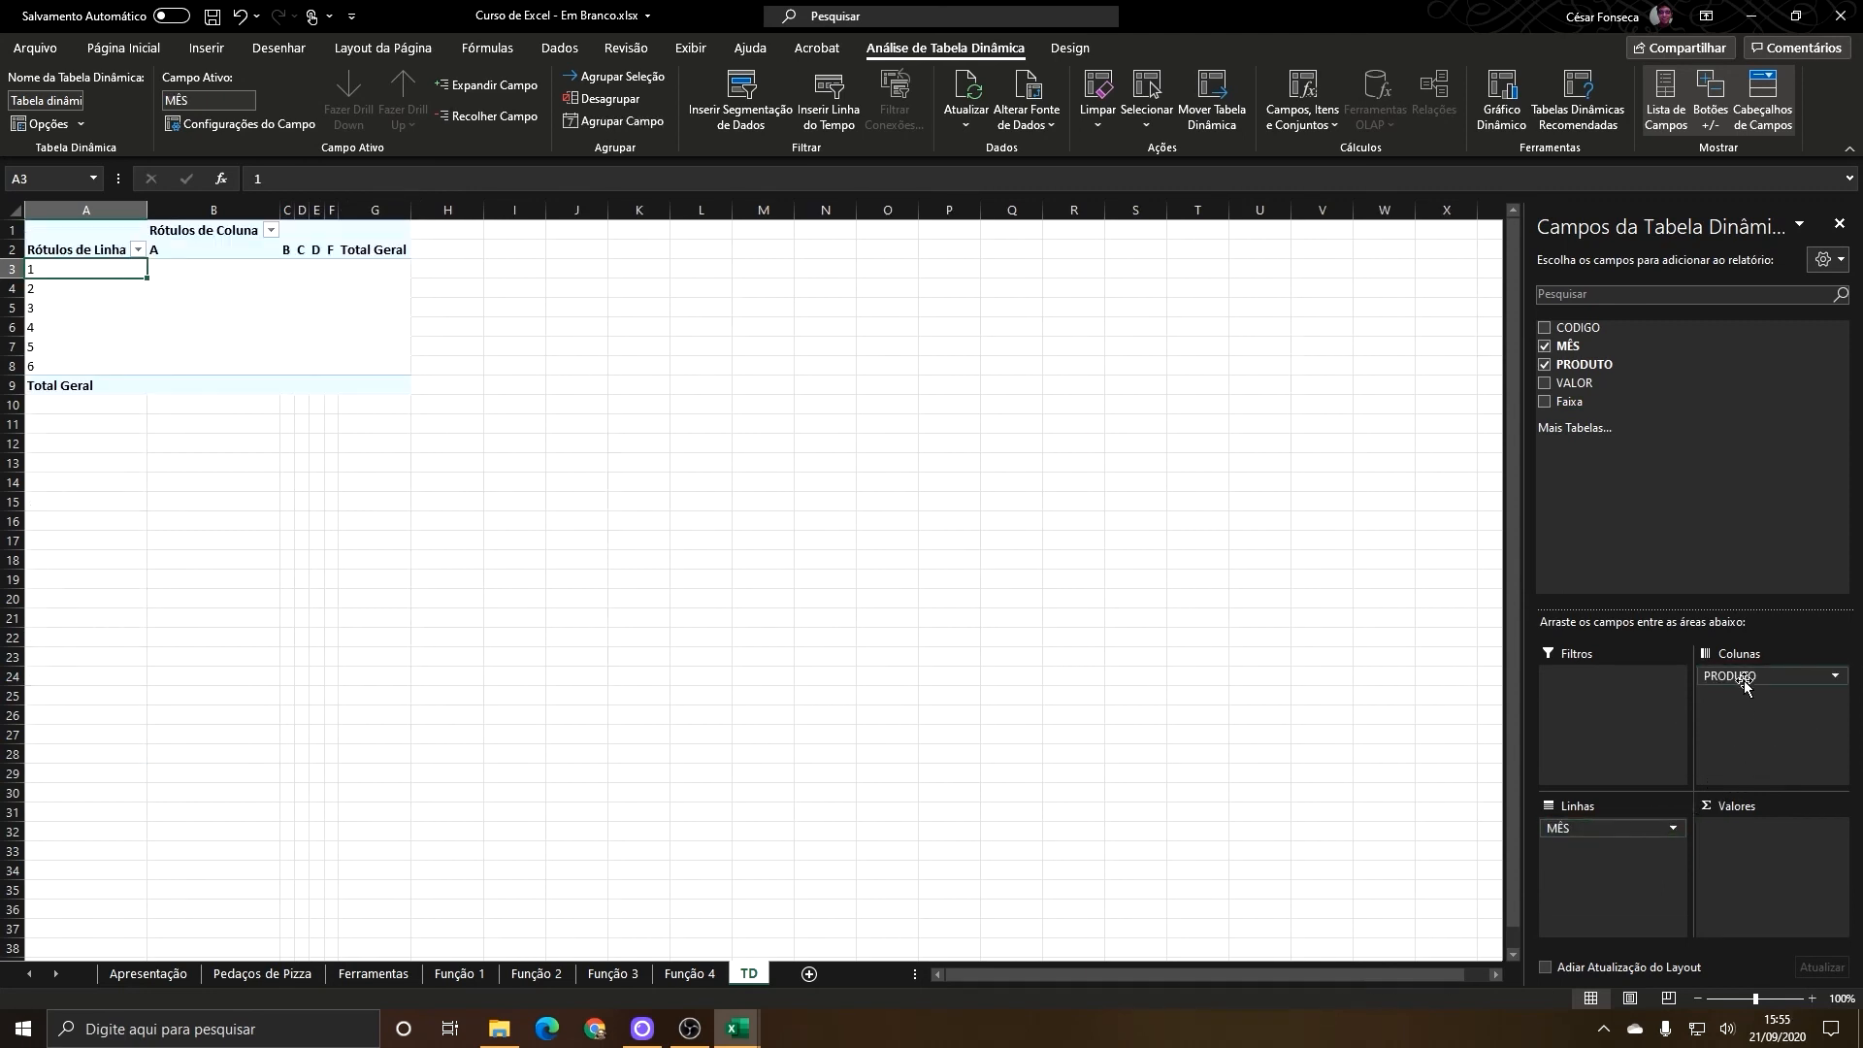
{"action": "left_click_drag", "start_coordinate": [1746, 677], "coordinate": [1638, 879]}
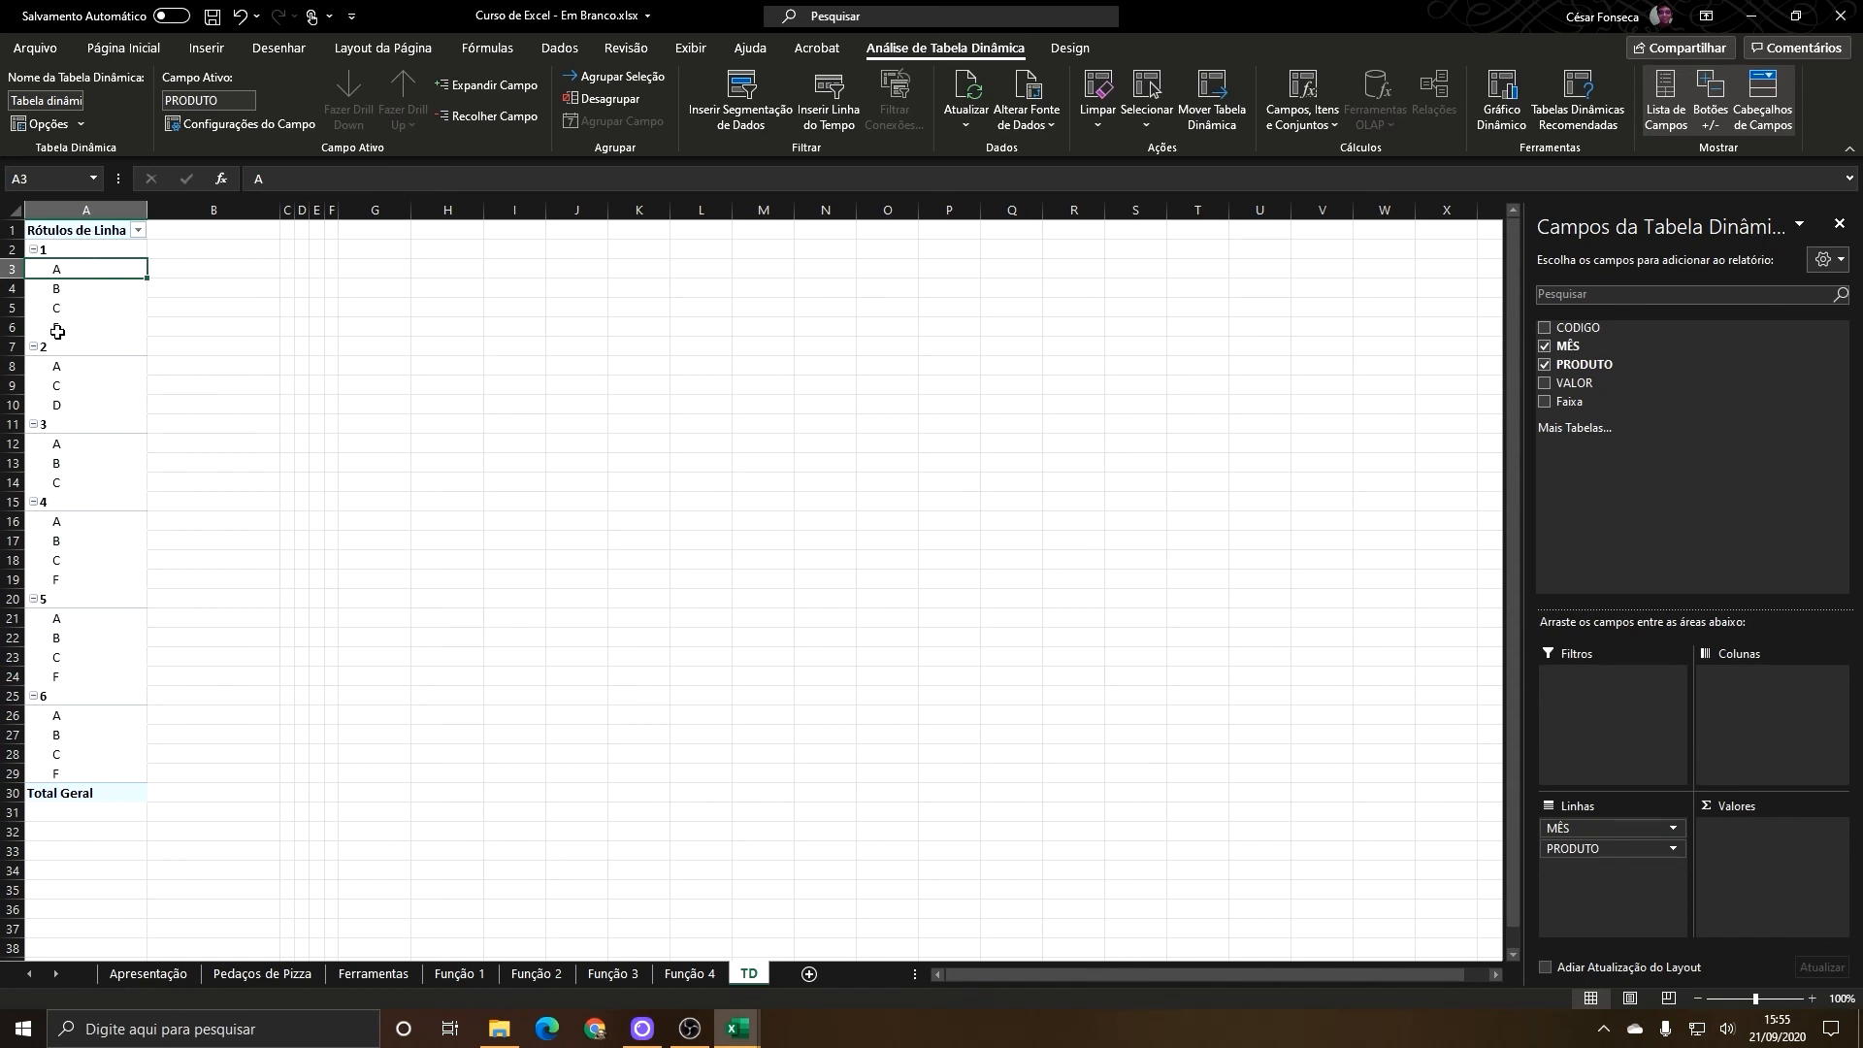
{"action": "left_click_drag", "start_coordinate": [1591, 828], "coordinate": [1754, 713]}
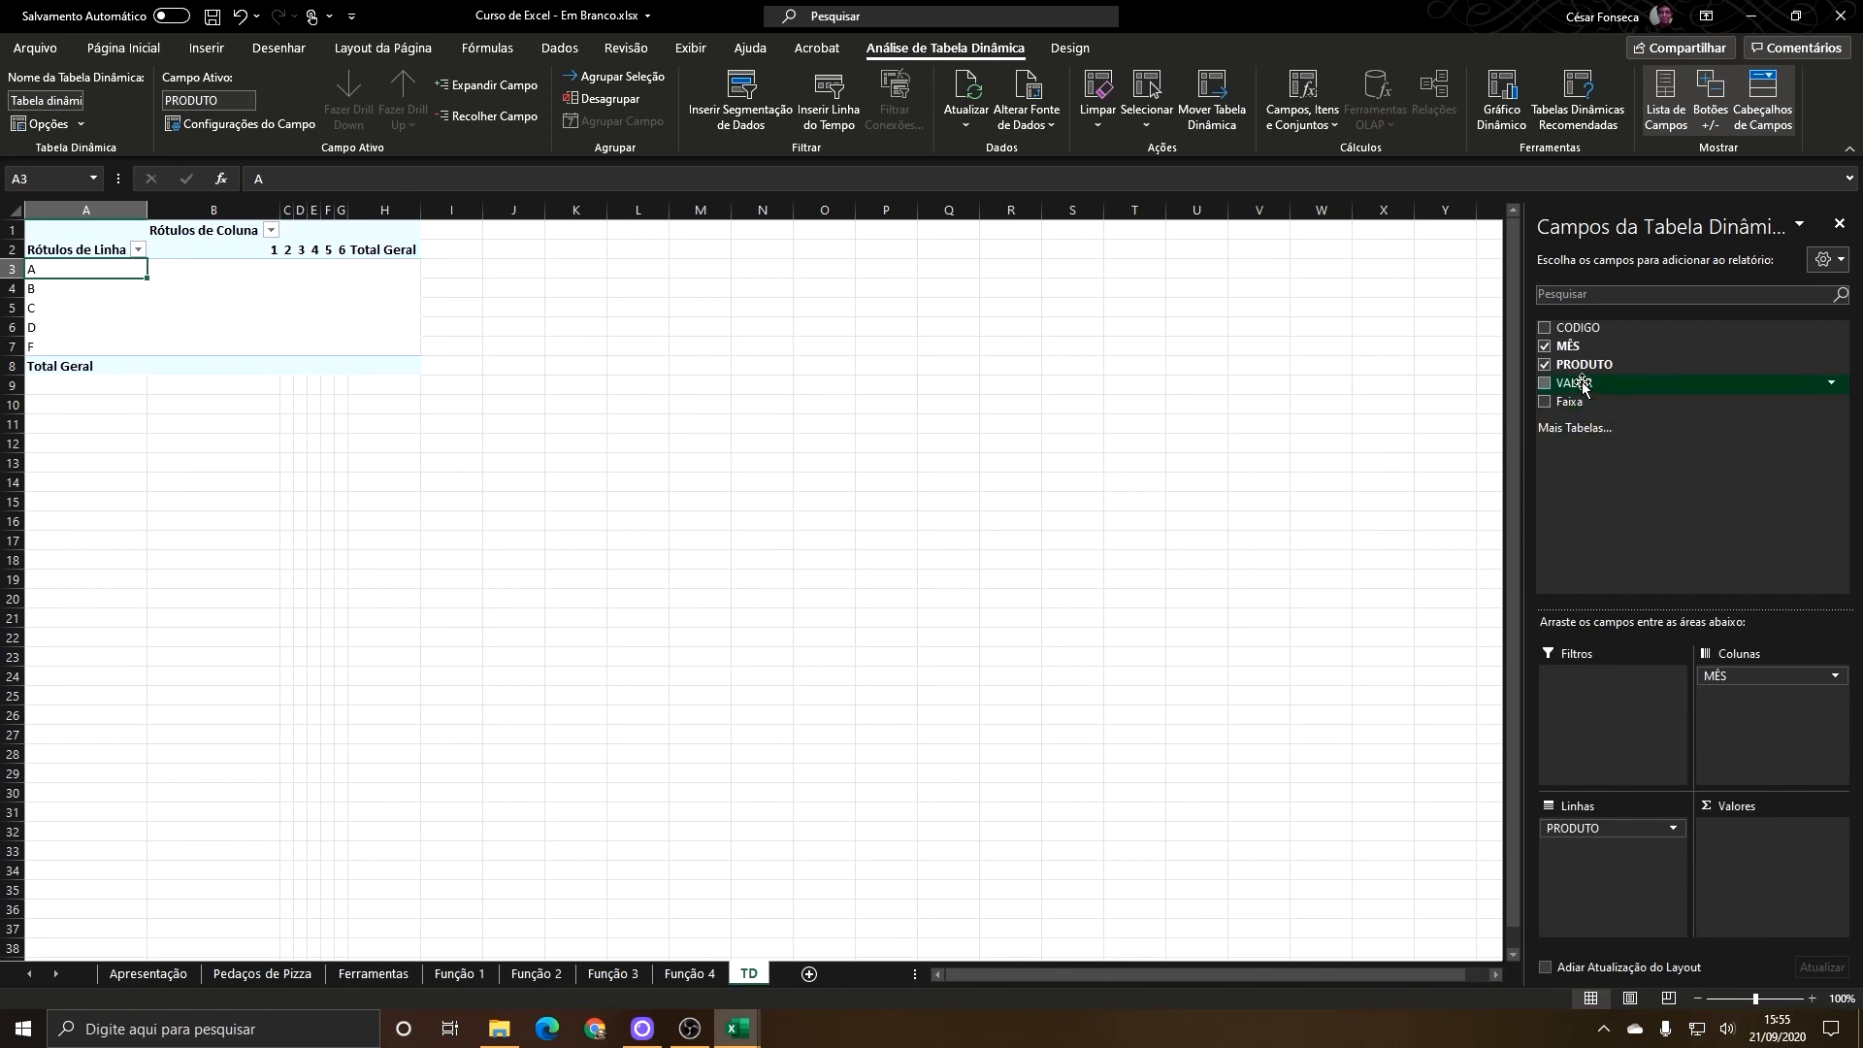
{"action": "left_click_drag", "start_coordinate": [1582, 387], "coordinate": [1764, 860]}
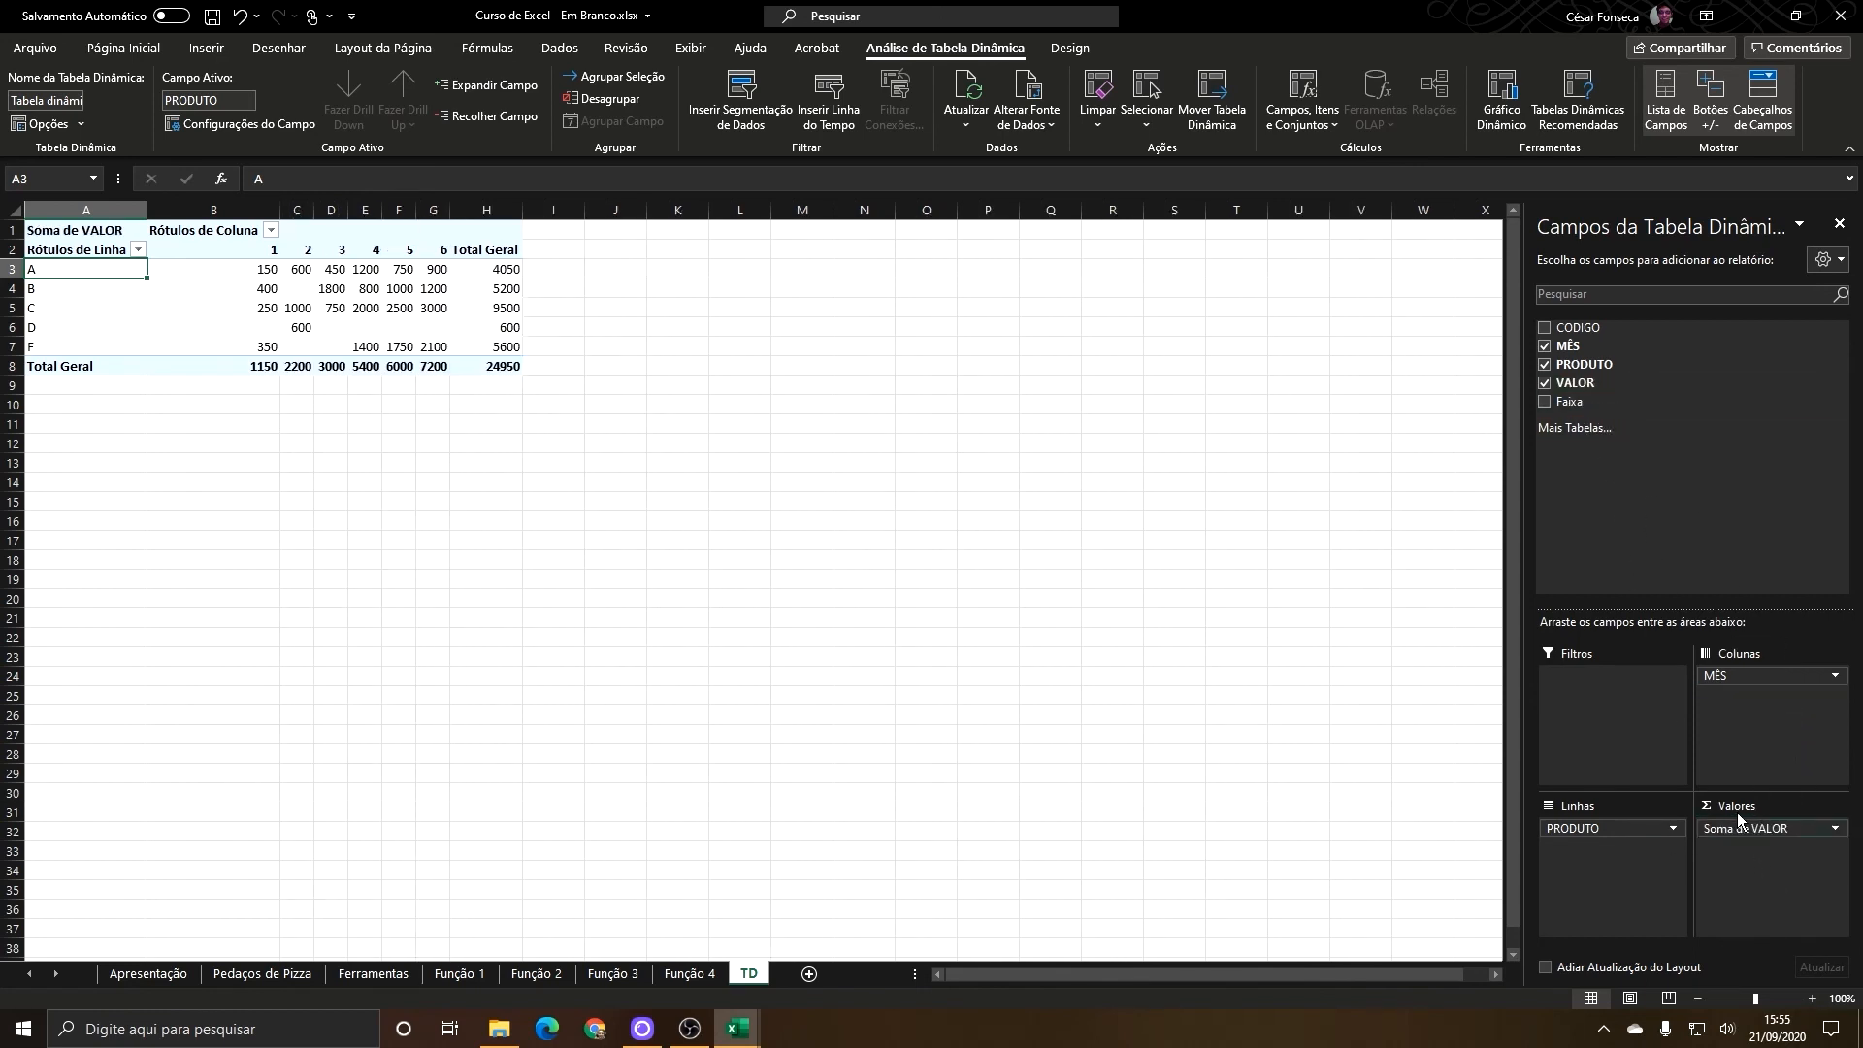
{"action": "left_click_drag", "start_coordinate": [219, 269], "coordinate": [506, 355]}
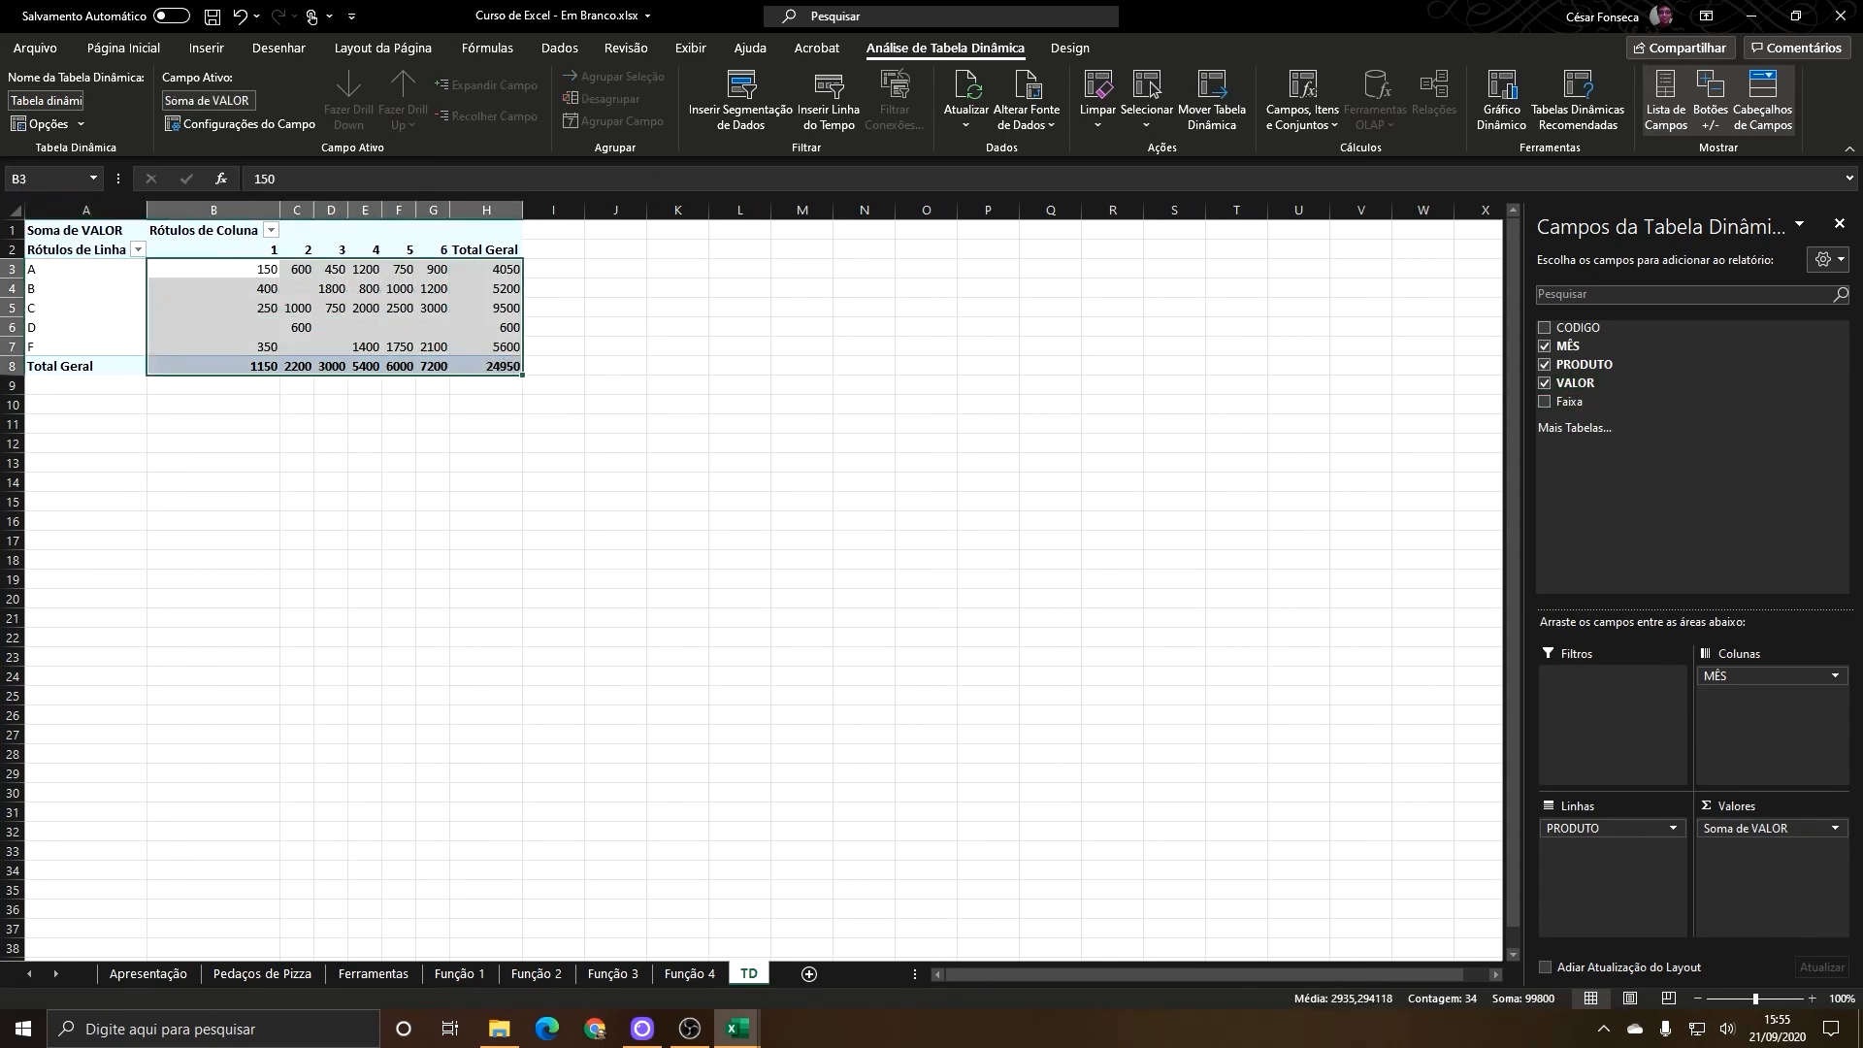
{"action": "left_click", "coordinate": [123, 48]}
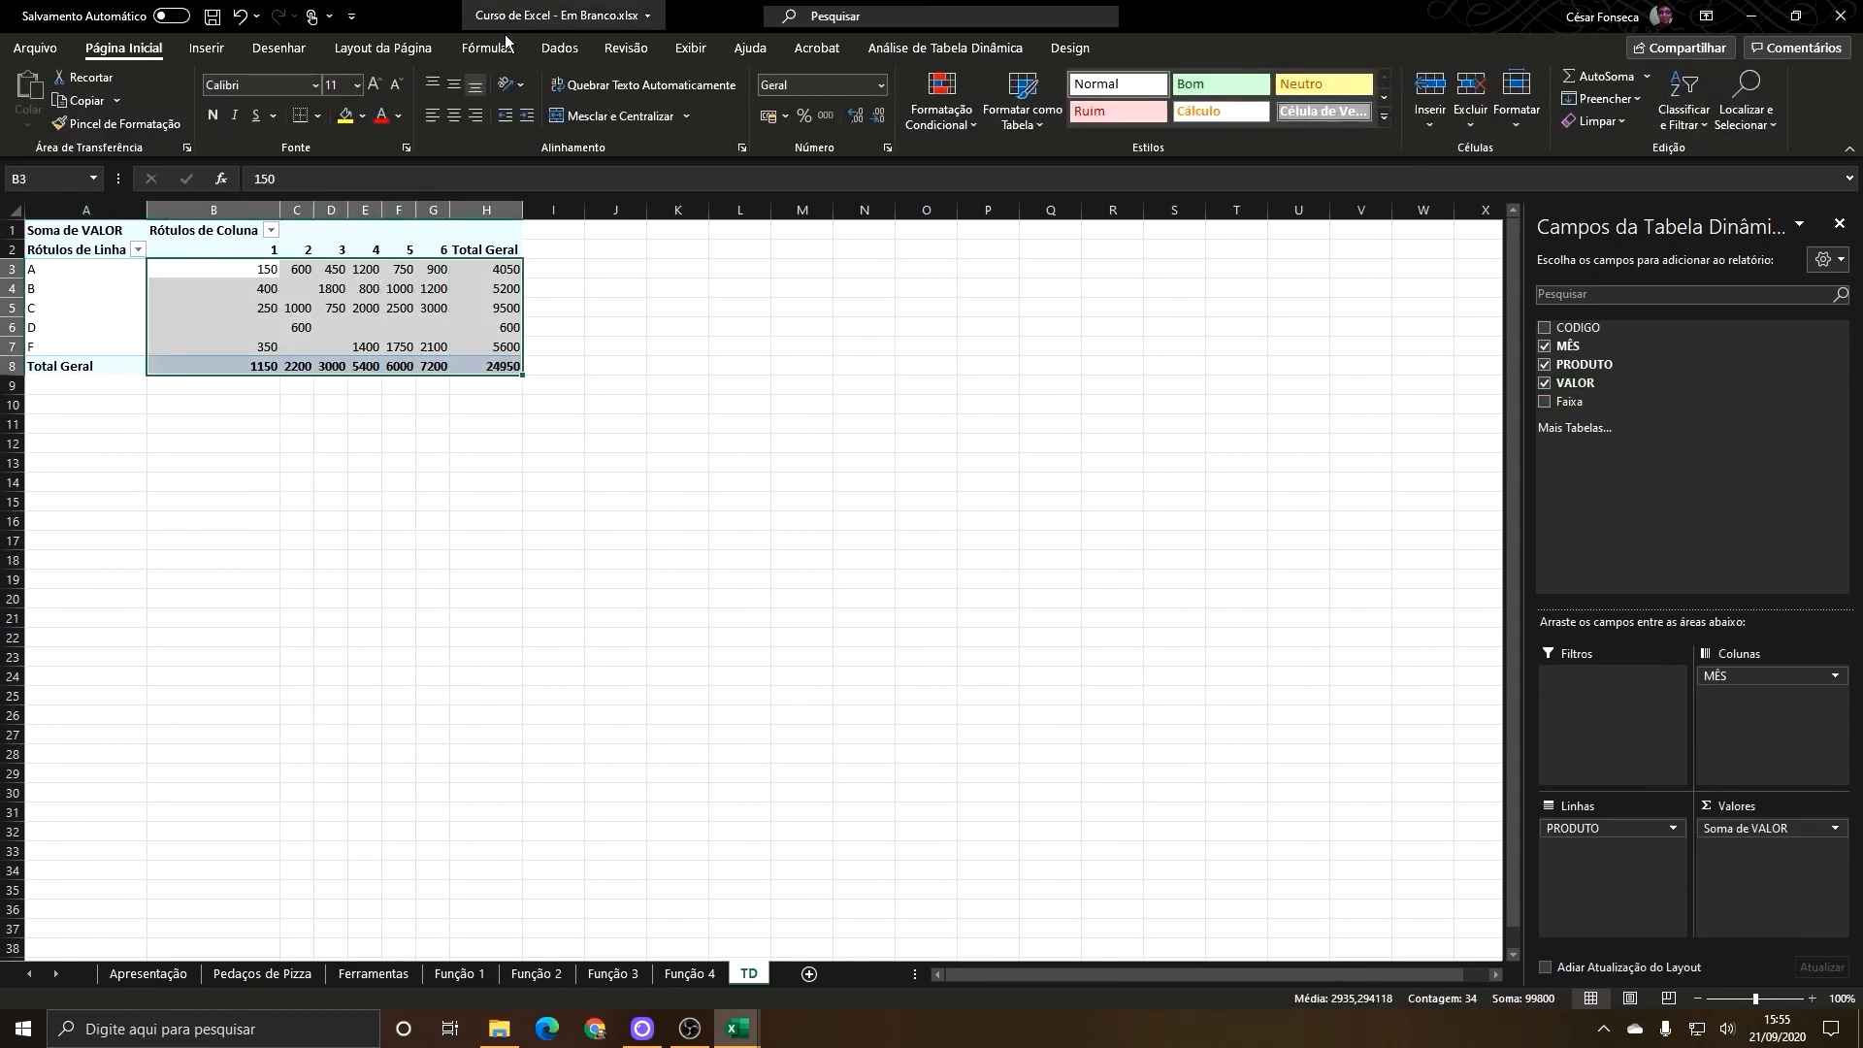
- Add thousands separators to pivot values and centre the month and product labels
{"action": "left_click", "coordinate": [827, 116]}
{"action": "left_click_drag", "start_coordinate": [244, 251], "coordinate": [577, 251]}
{"action": "left_click", "coordinate": [453, 117]}
{"action": "left_click_drag", "start_coordinate": [92, 270], "coordinate": [109, 347]}
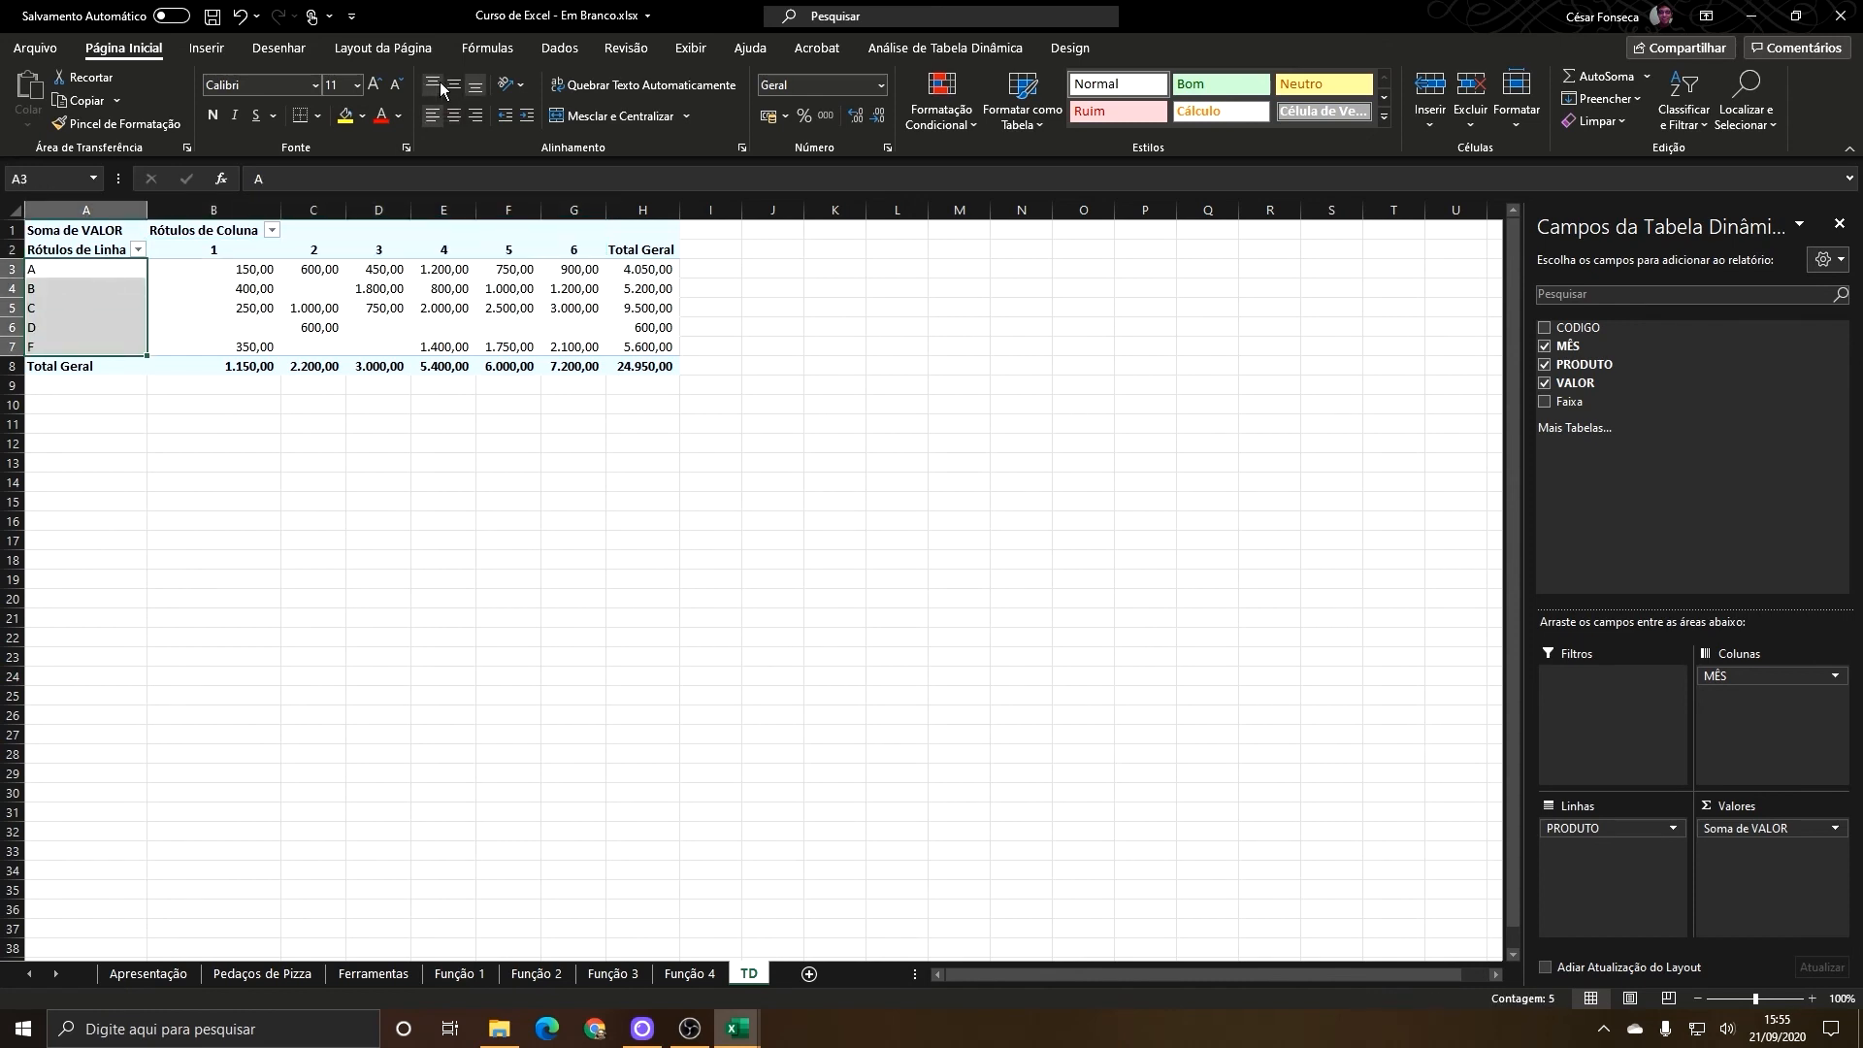
{"action": "left_click", "coordinate": [454, 116]}
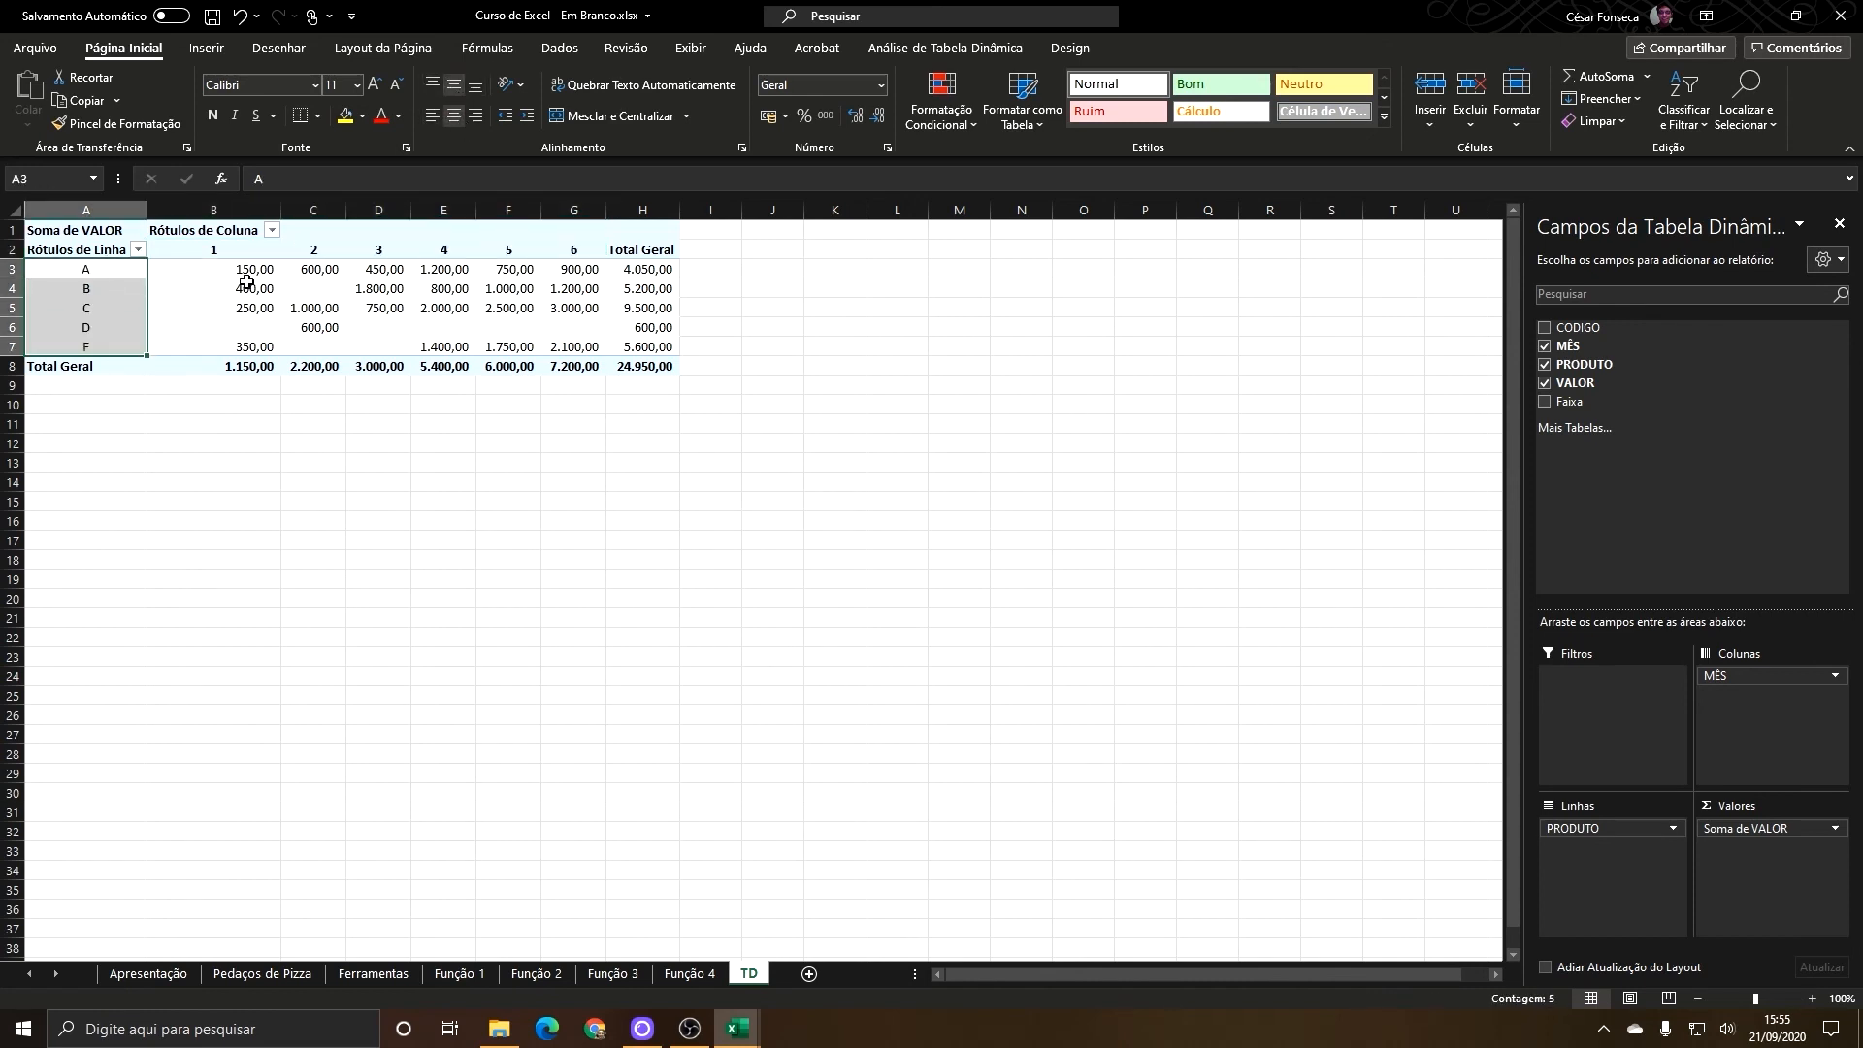
- Rename the month headers 1–6 to Jan, Fev, Mar, Abr, Mai and Jun
{"action": "left_click", "coordinate": [244, 251]}
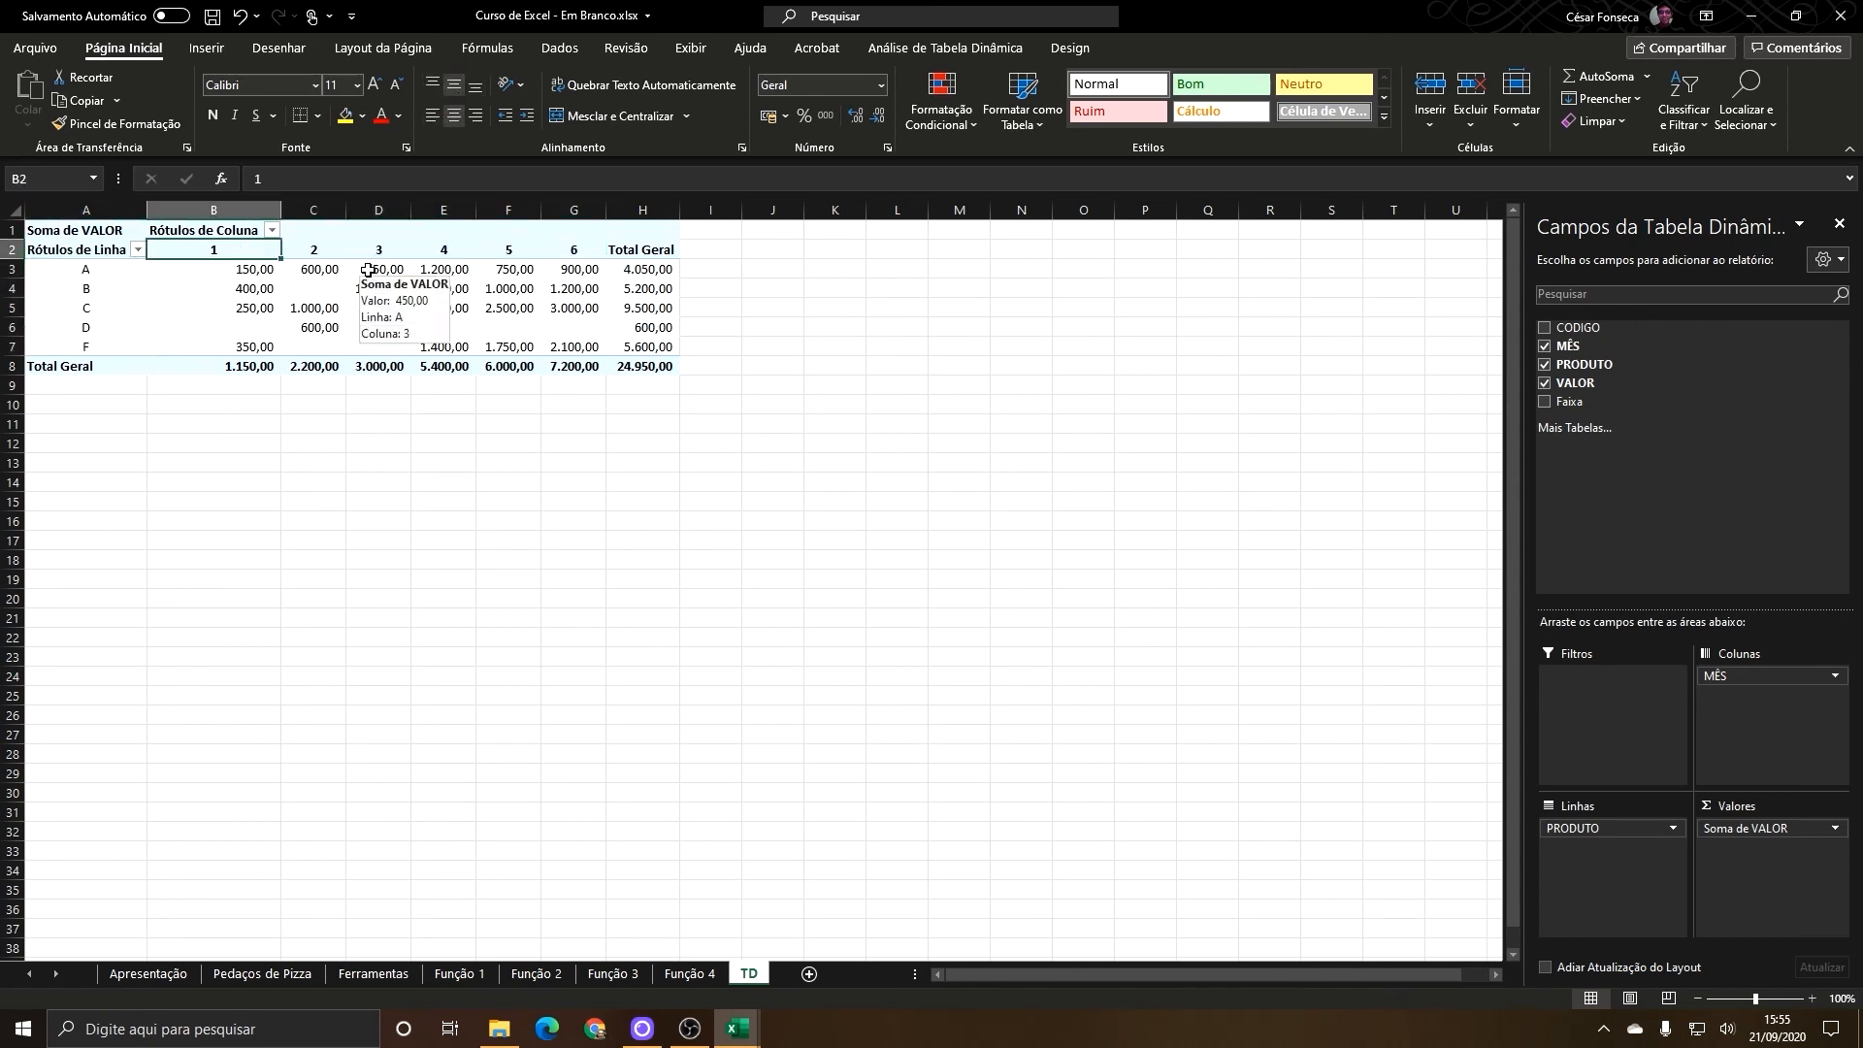
{"action": "type", "text": "Jan"}
{"action": "key", "text": "Tab"}
{"action": "type", "text": "Fe"}
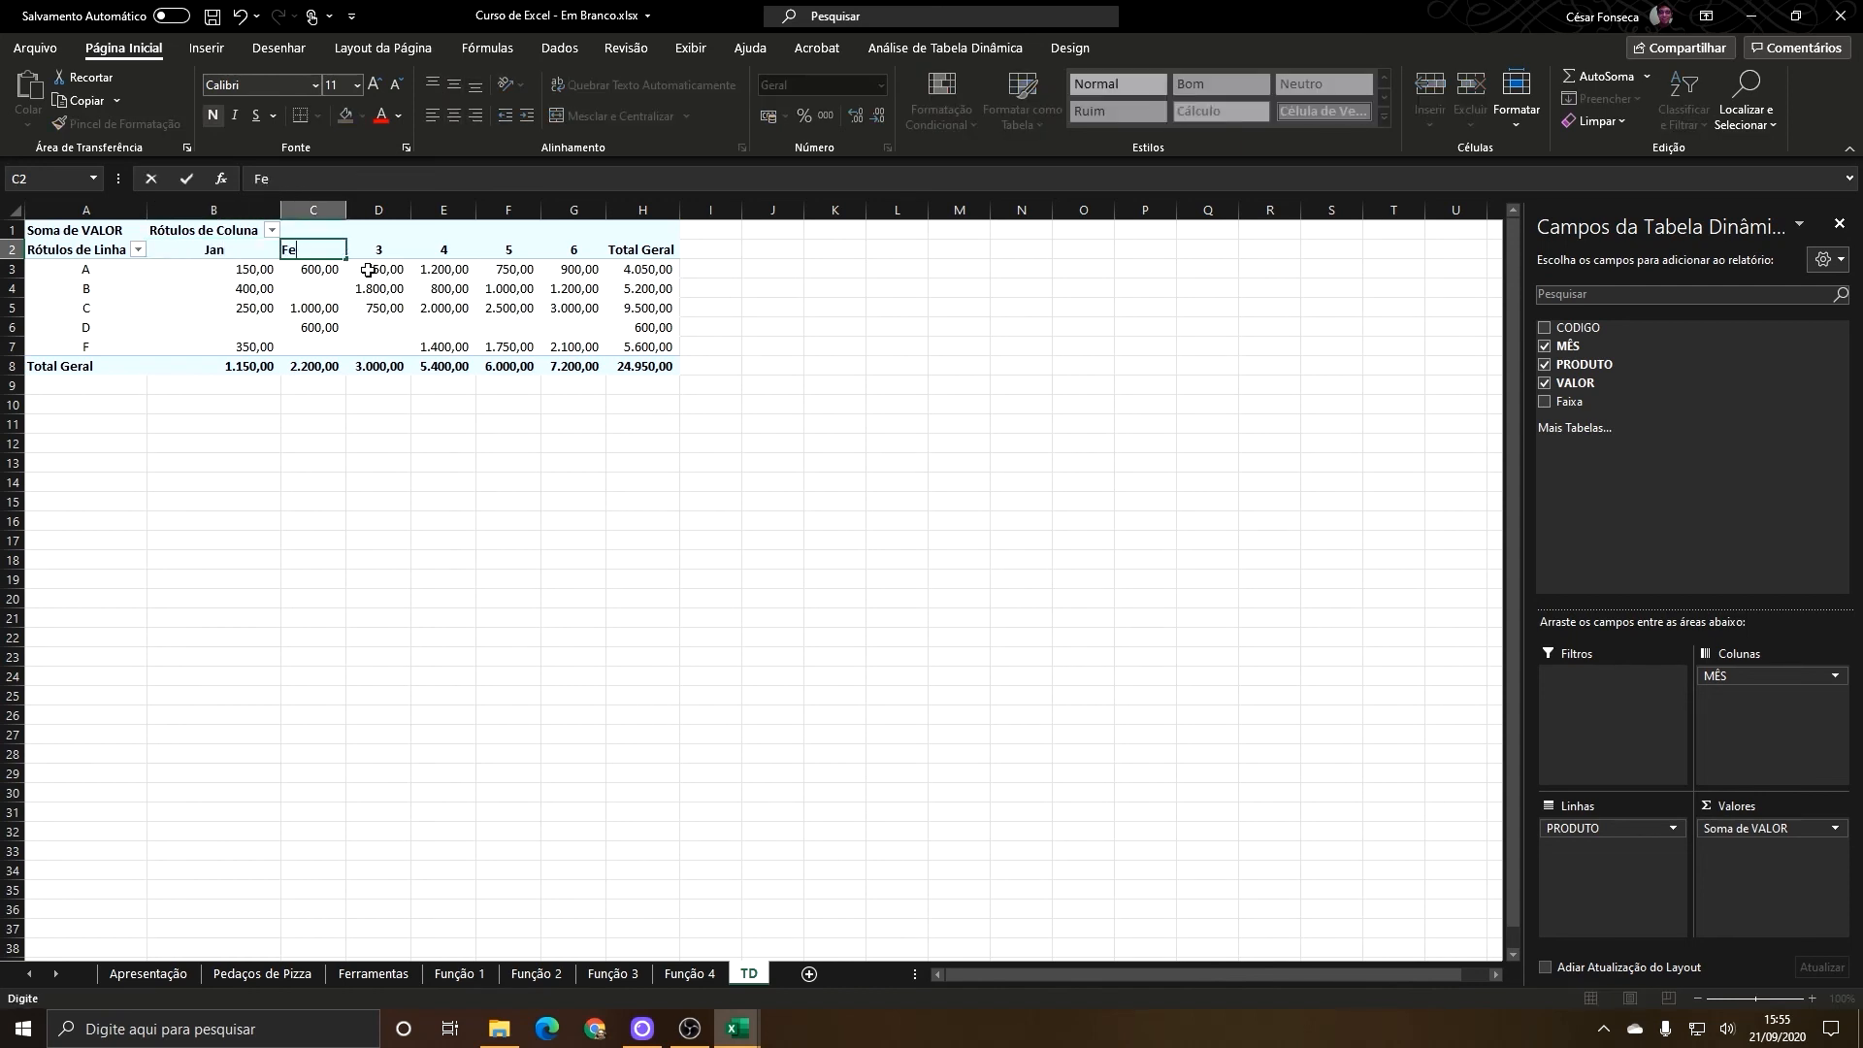
{"action": "type", "text": "v"}
{"action": "key", "text": "Tab"}
{"action": "type", "text": "Mar"}
{"action": "key", "text": "Tab"}
{"action": "type", "text": "Abr"}
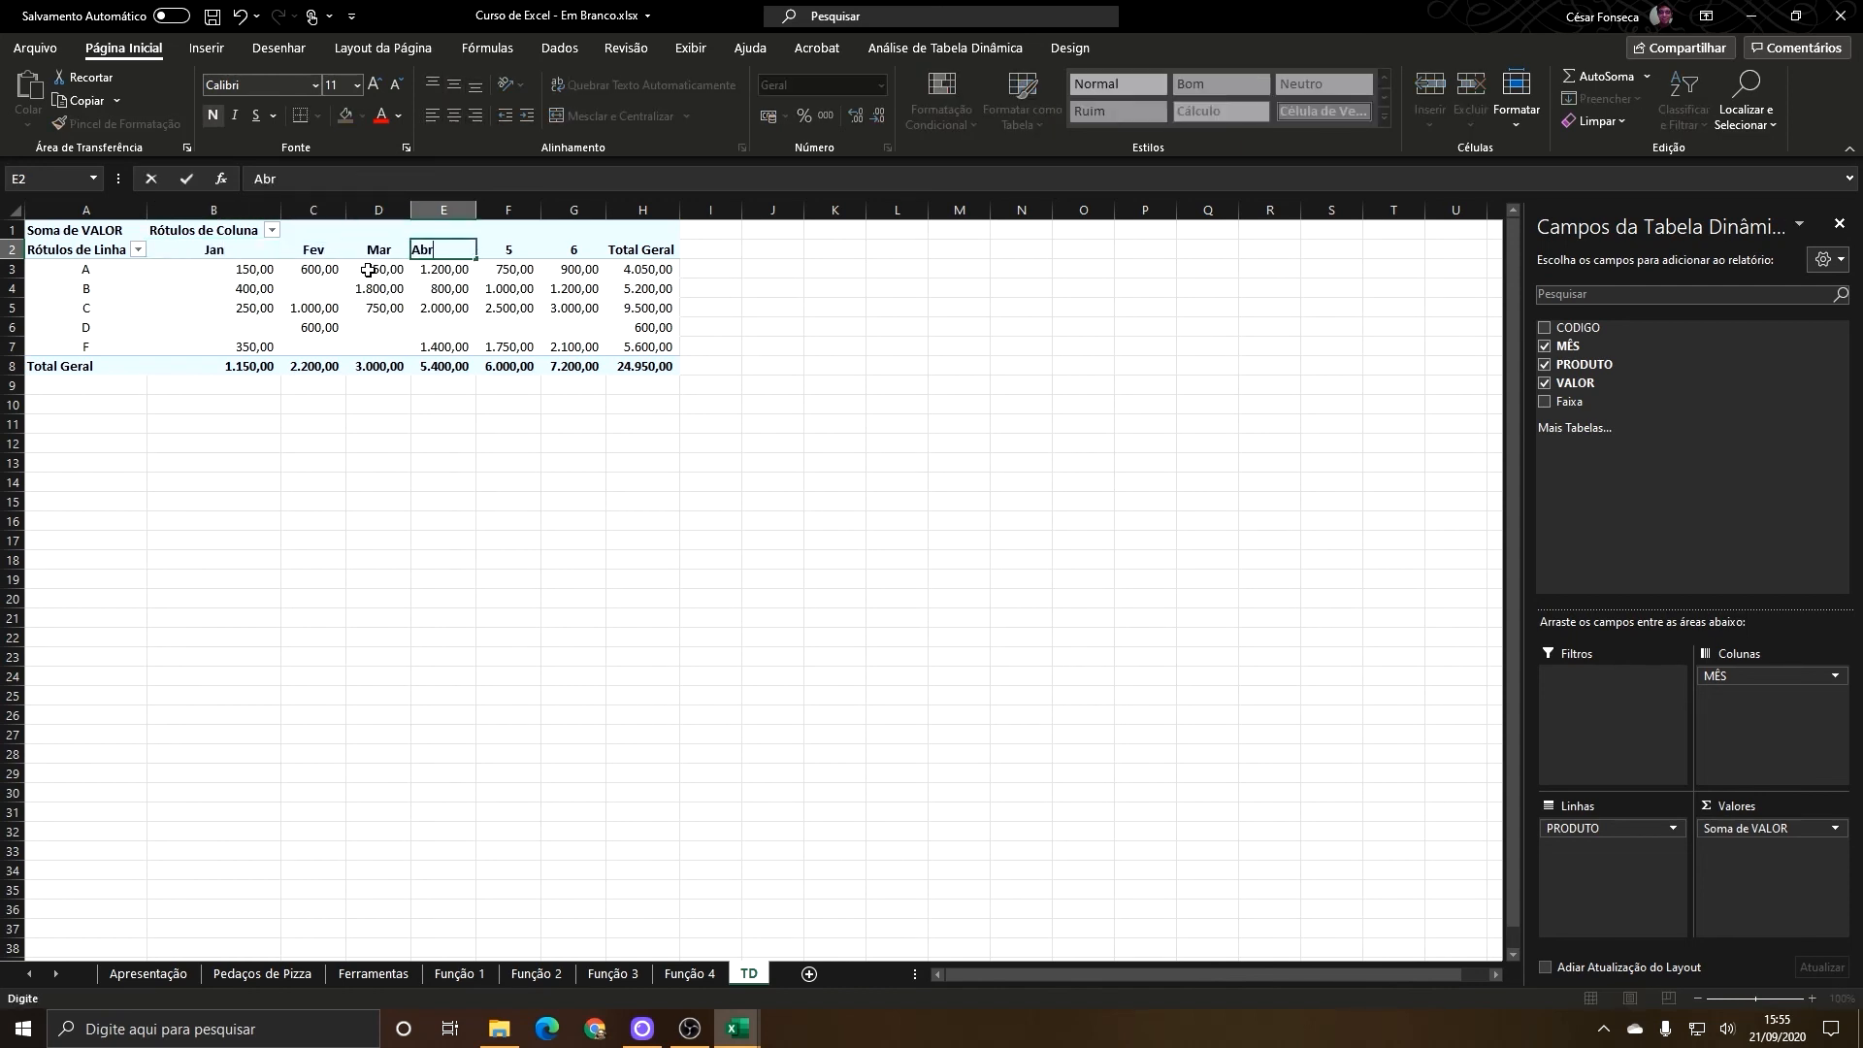
{"action": "key", "text": "Tab"}
{"action": "type", "text": "Mai"}
{"action": "key", "text": "Tab"}
{"action": "type", "text": "Jun"}
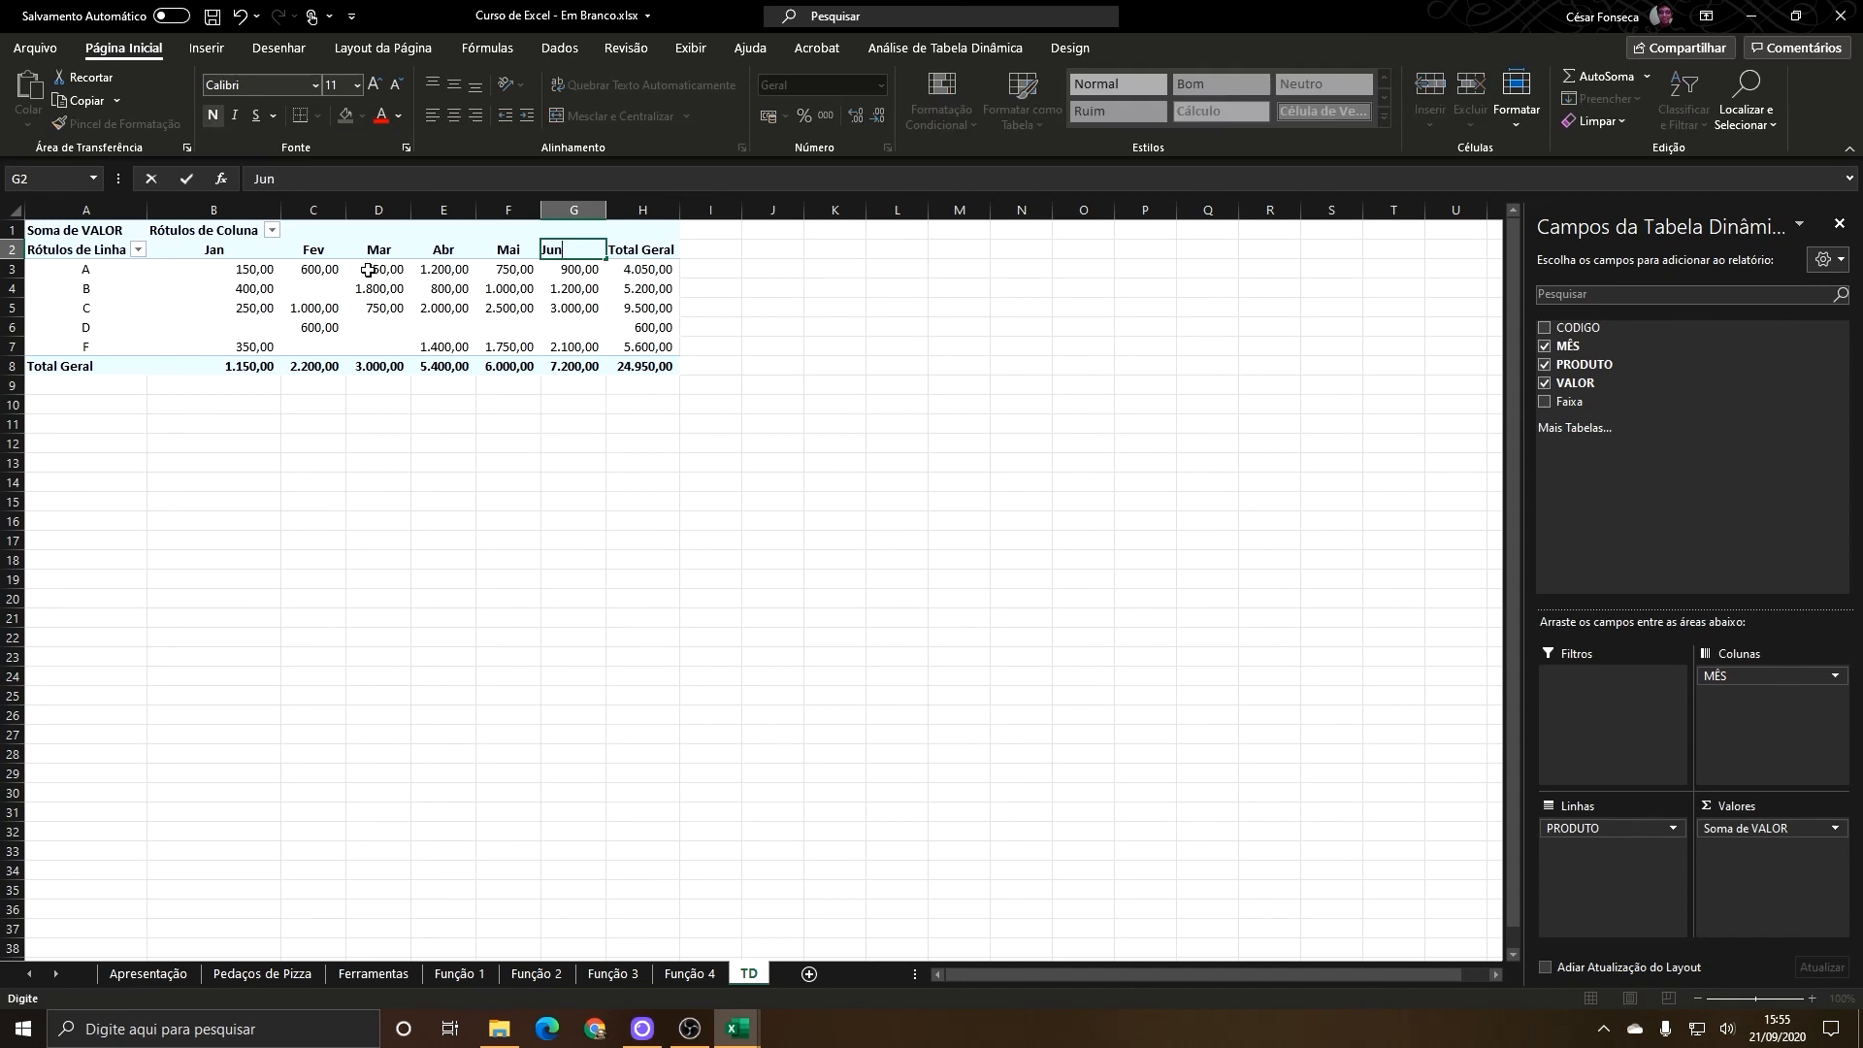
{"action": "key", "text": "Return"}
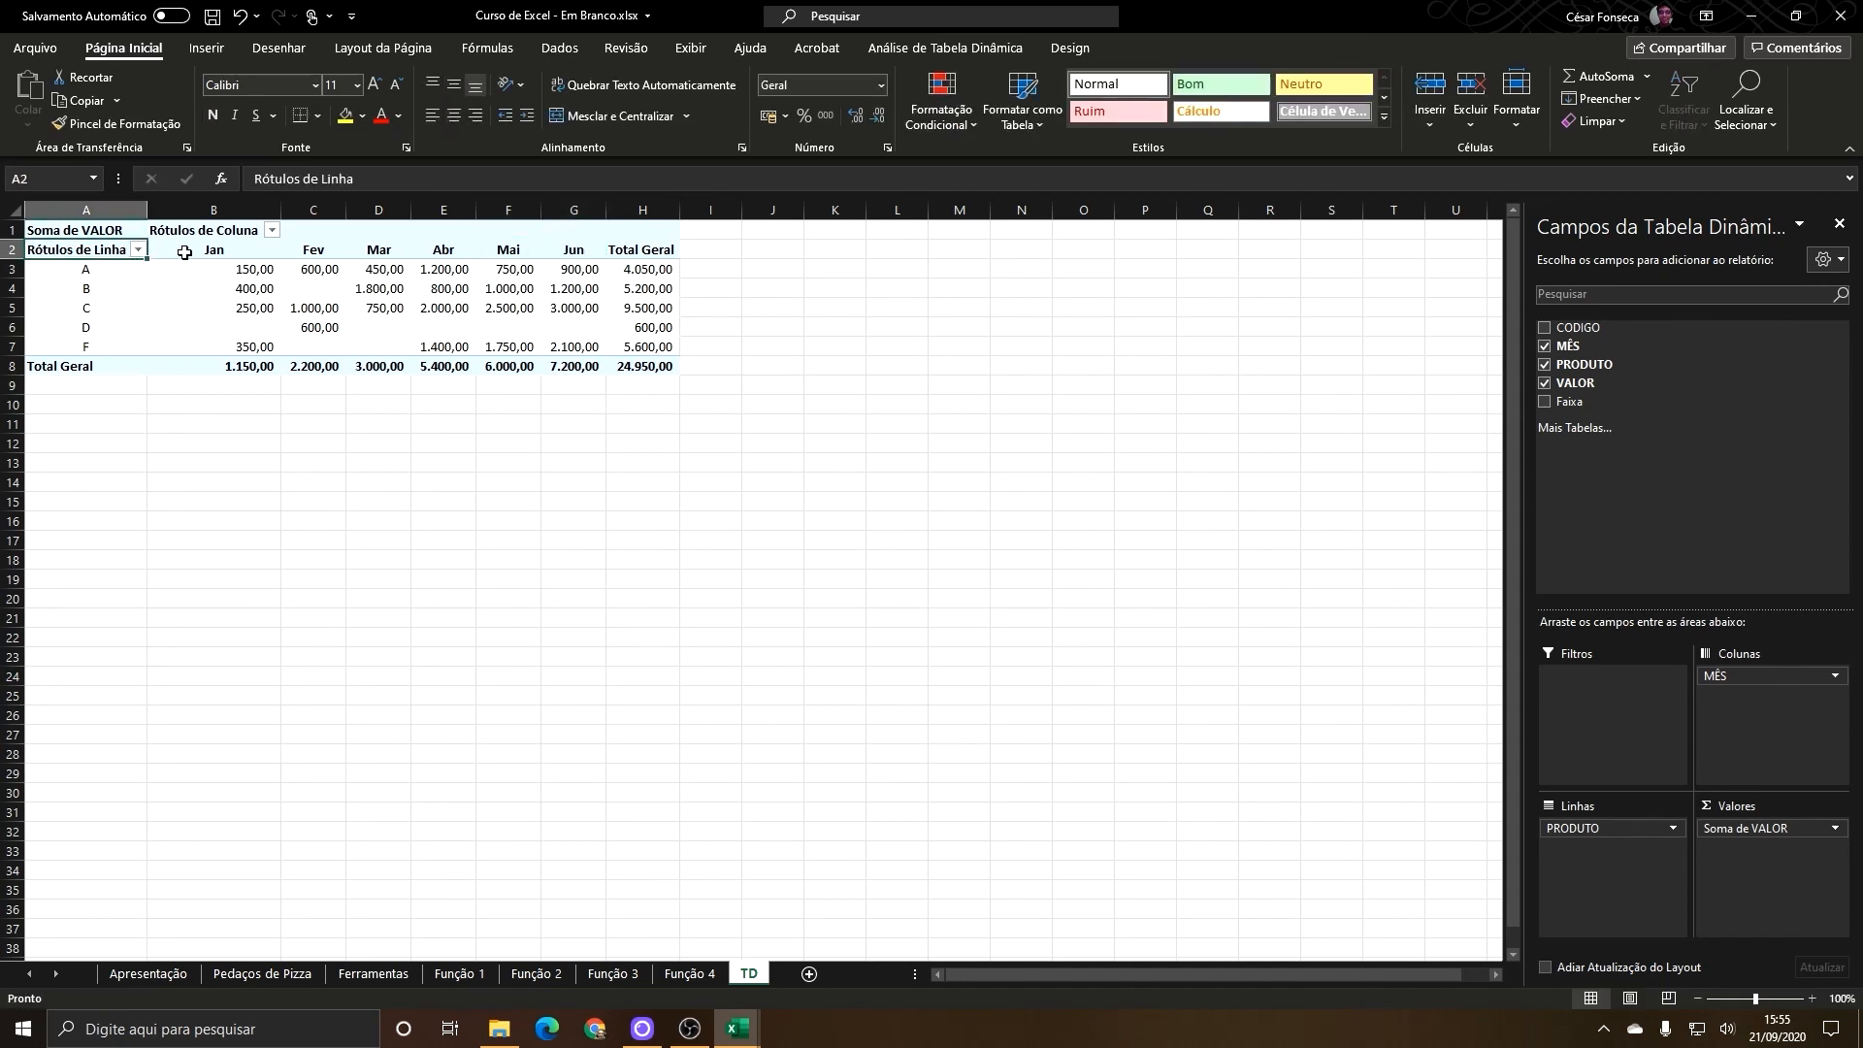
- Apply Todas as Bordas to the product rows A3:H7 and the block B2:H8
{"action": "left_click_drag", "start_coordinate": [107, 269], "coordinate": [654, 350]}
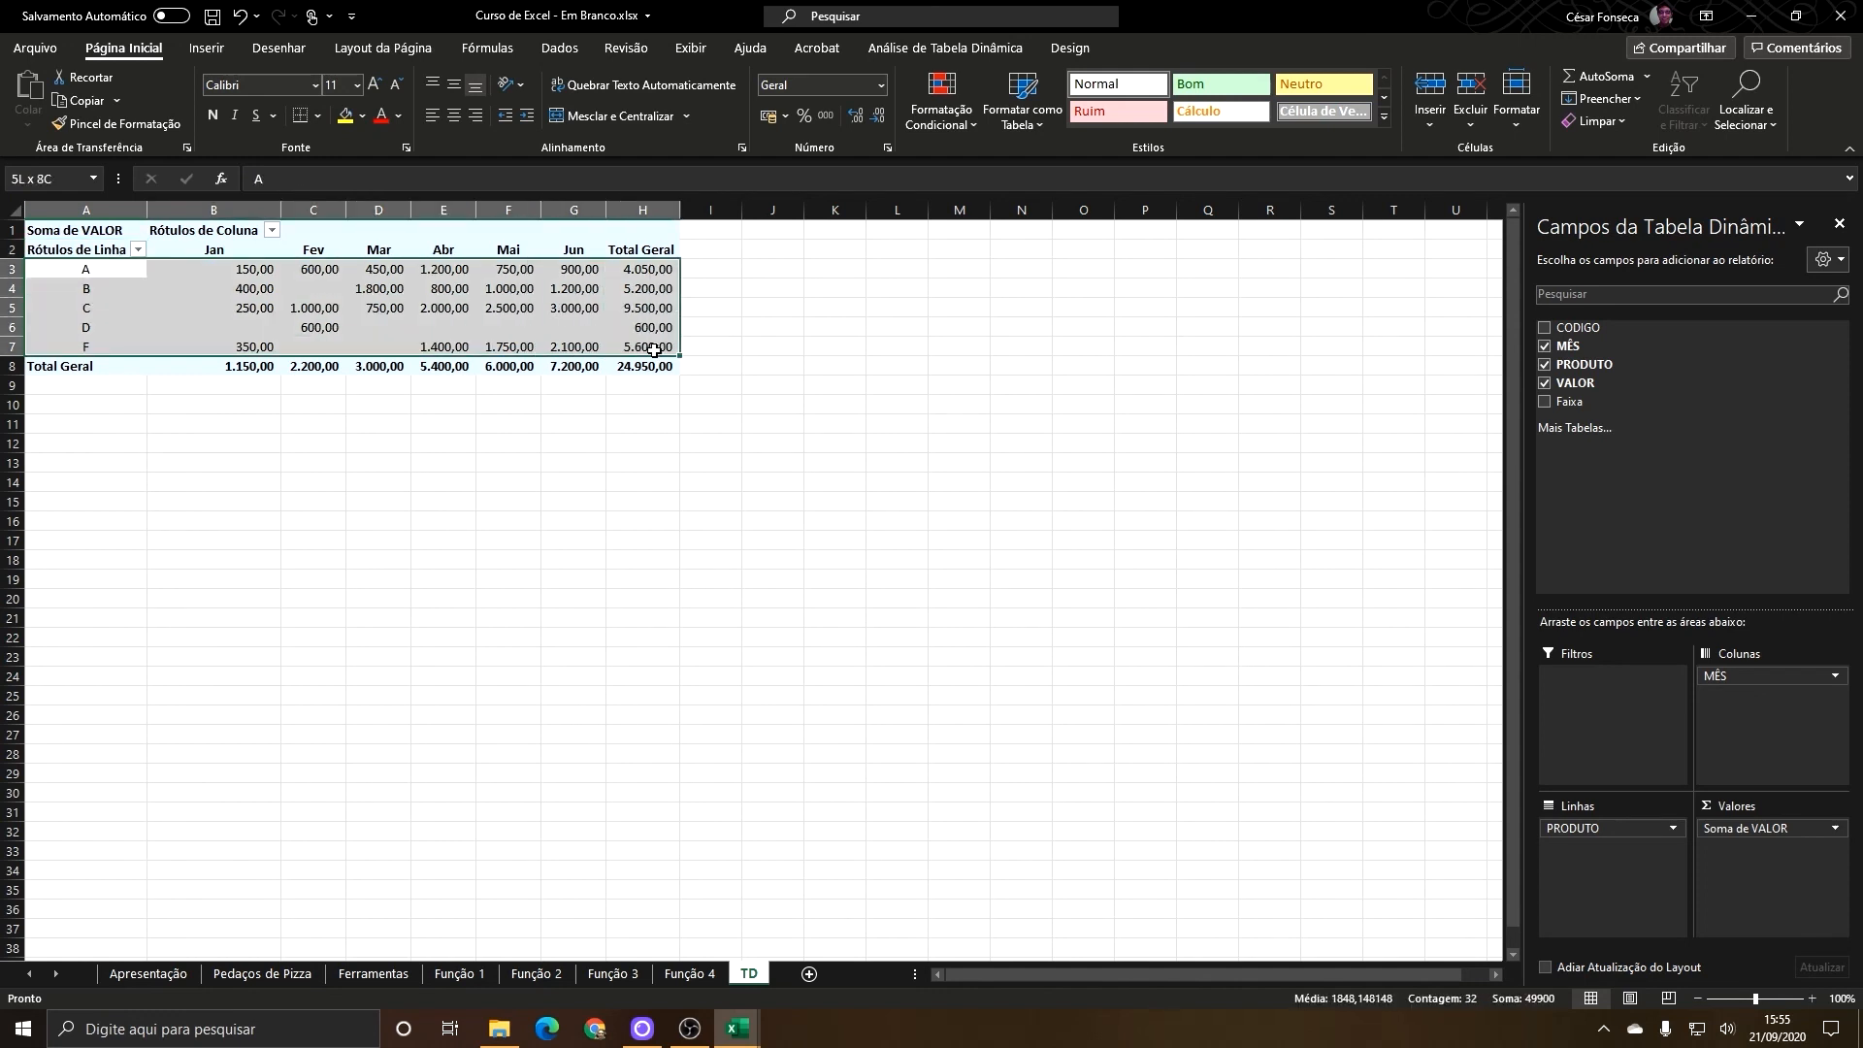
{"action": "left_click", "coordinate": [317, 116]}
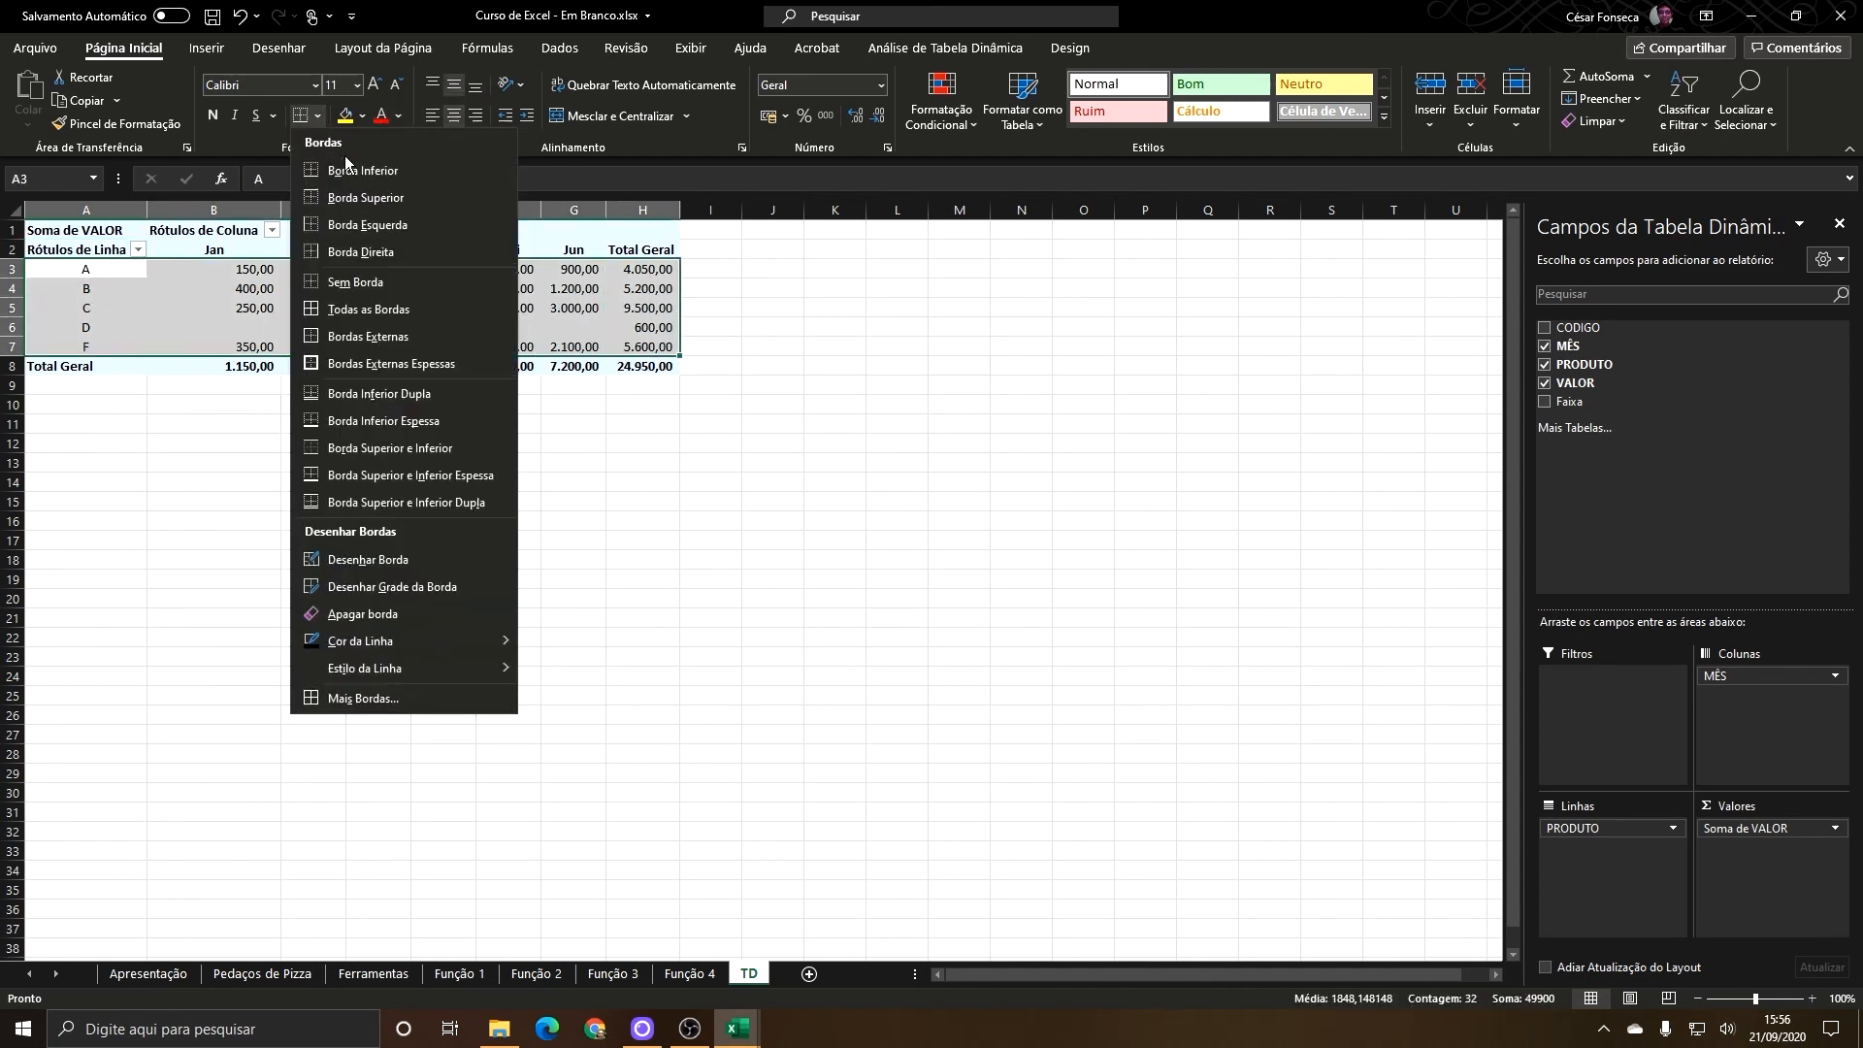
{"action": "left_click", "coordinate": [369, 309]}
{"action": "left_click_drag", "start_coordinate": [215, 269], "coordinate": [621, 365]}
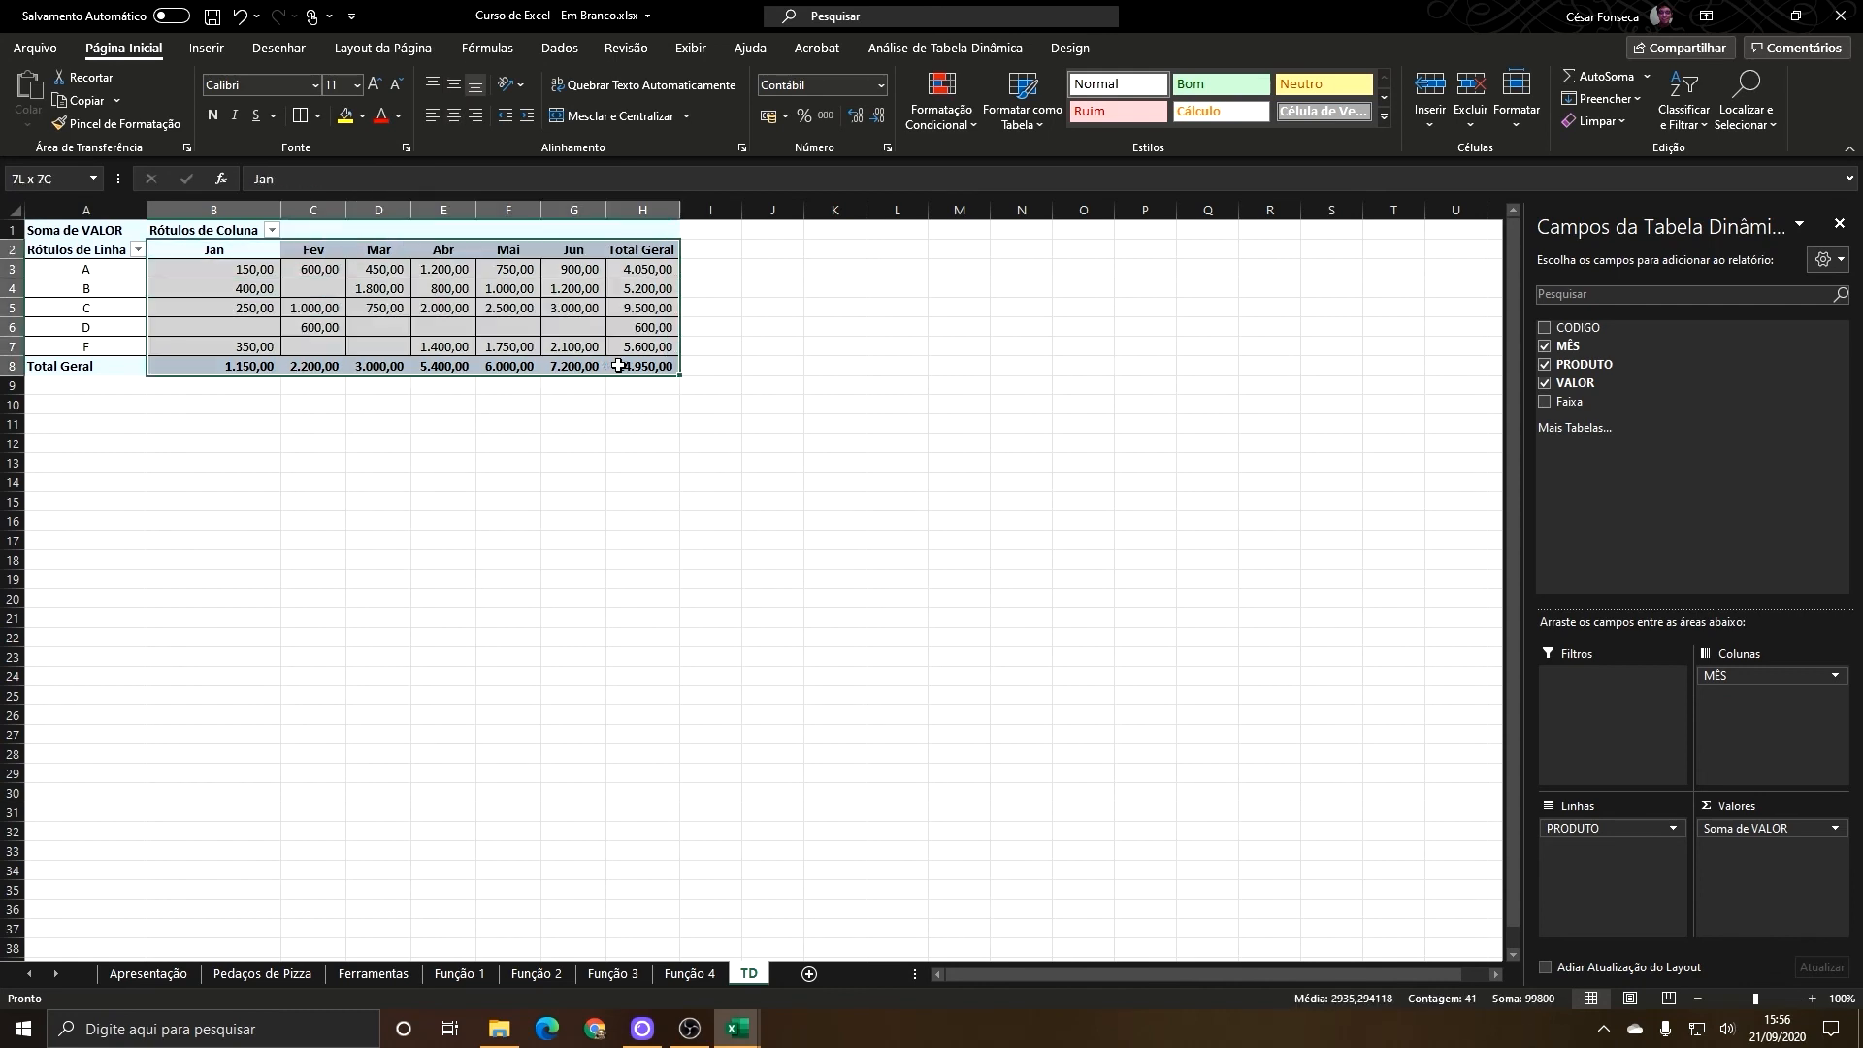
{"action": "left_click", "coordinate": [301, 117]}
{"action": "left_click", "coordinate": [88, 366]}
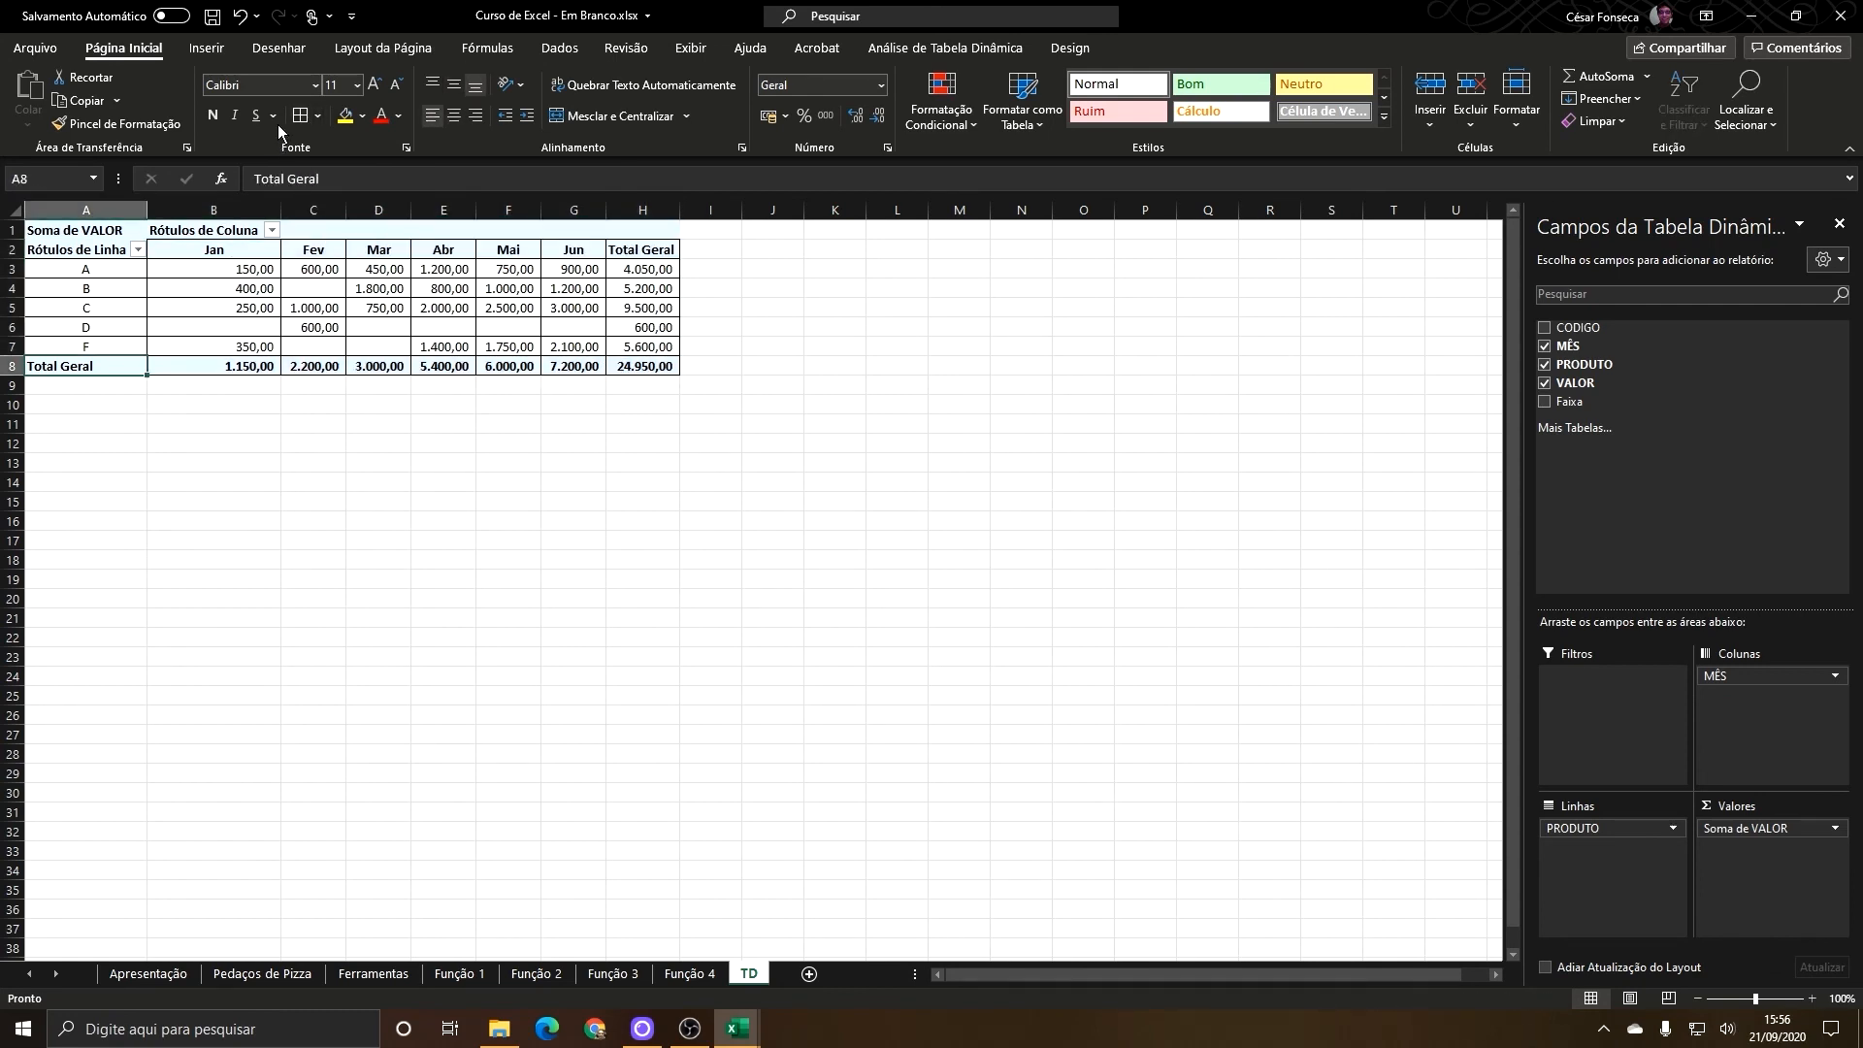
{"action": "left_click", "coordinate": [299, 117]}
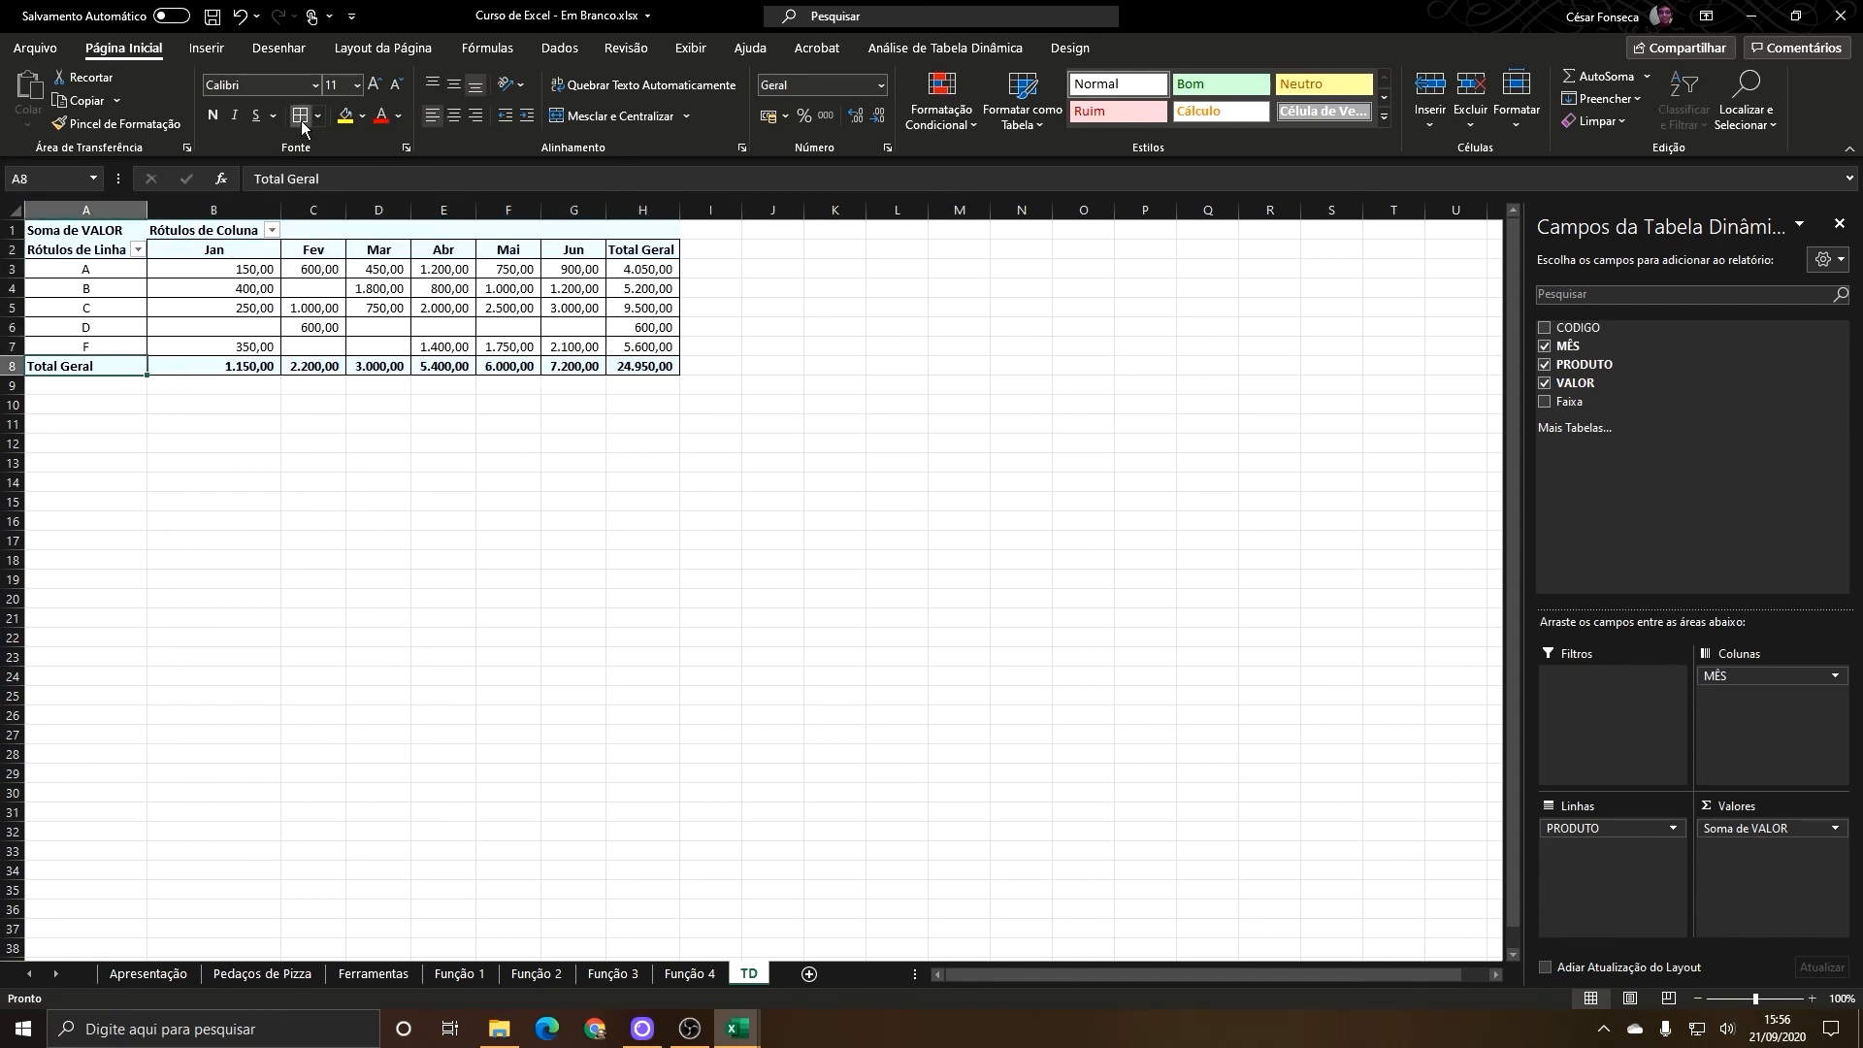
{"action": "left_click", "coordinate": [322, 369]}
{"action": "mouse_move", "coordinate": [260, 336]}
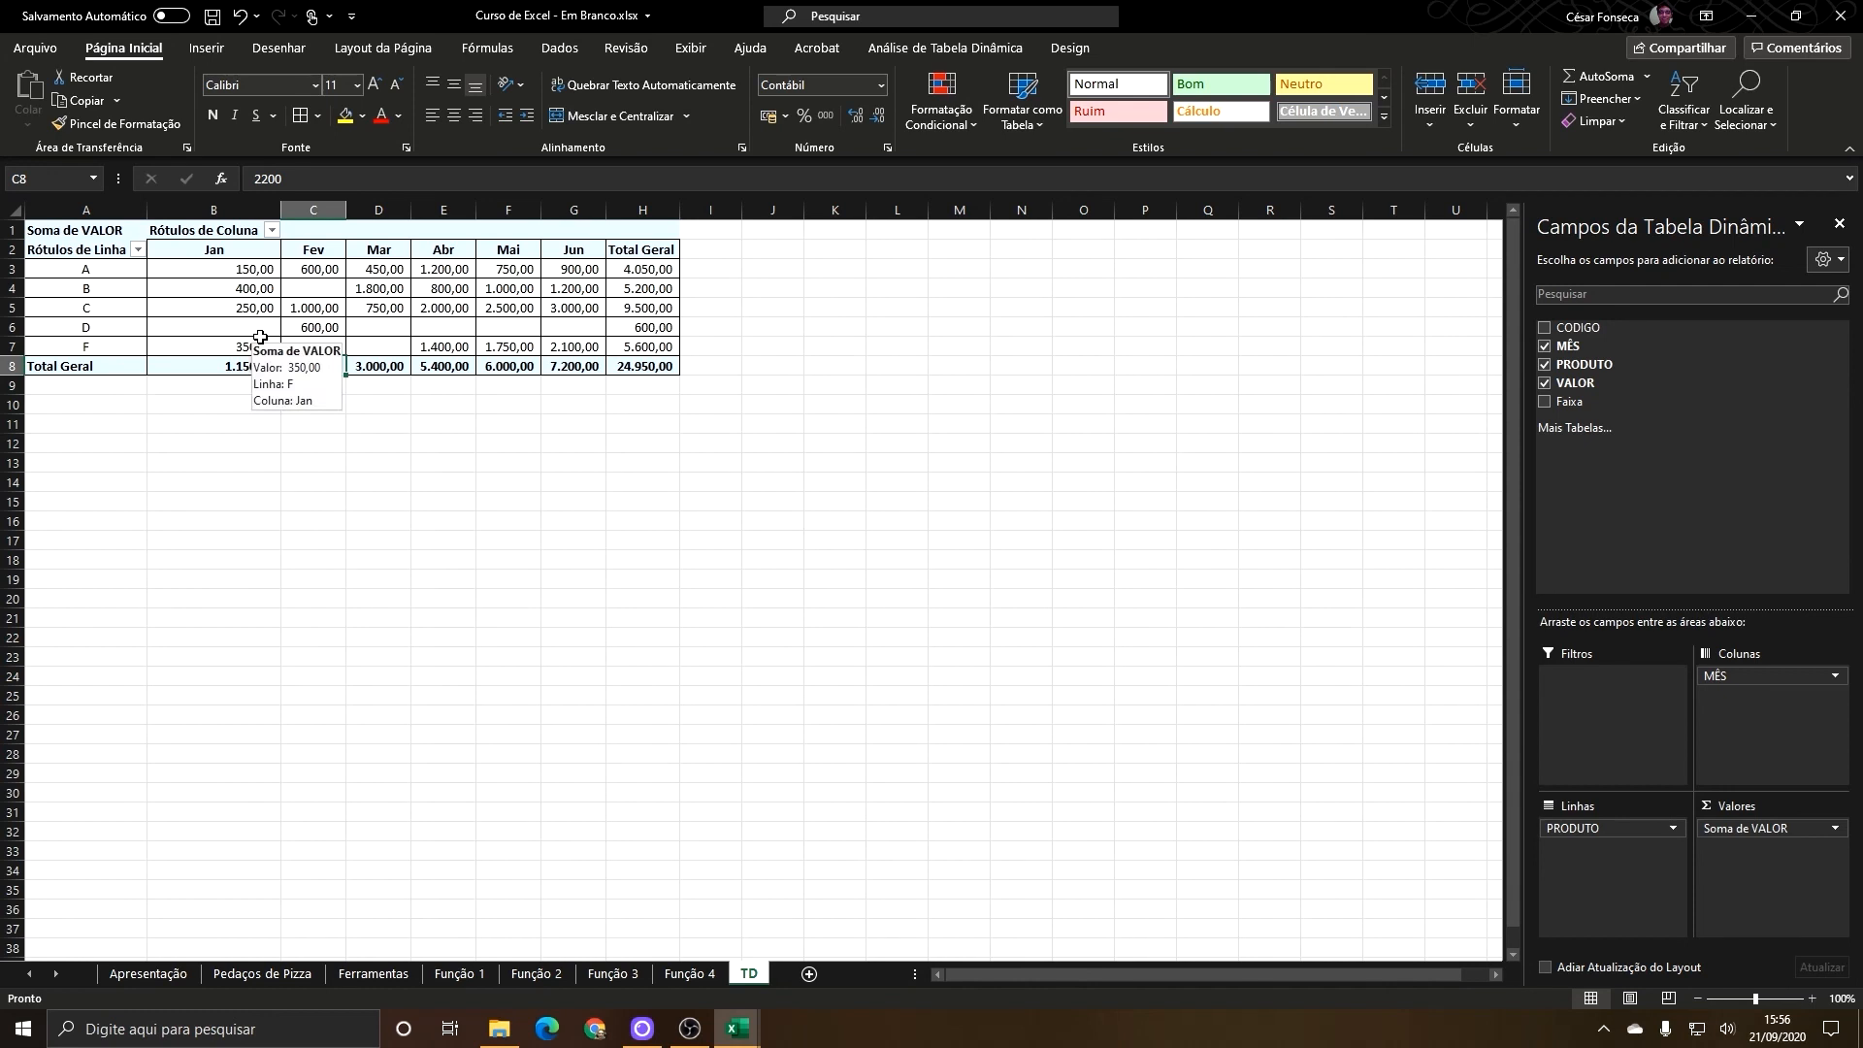
{"action": "key", "text": "Up"}
{"action": "key", "text": "Left"}
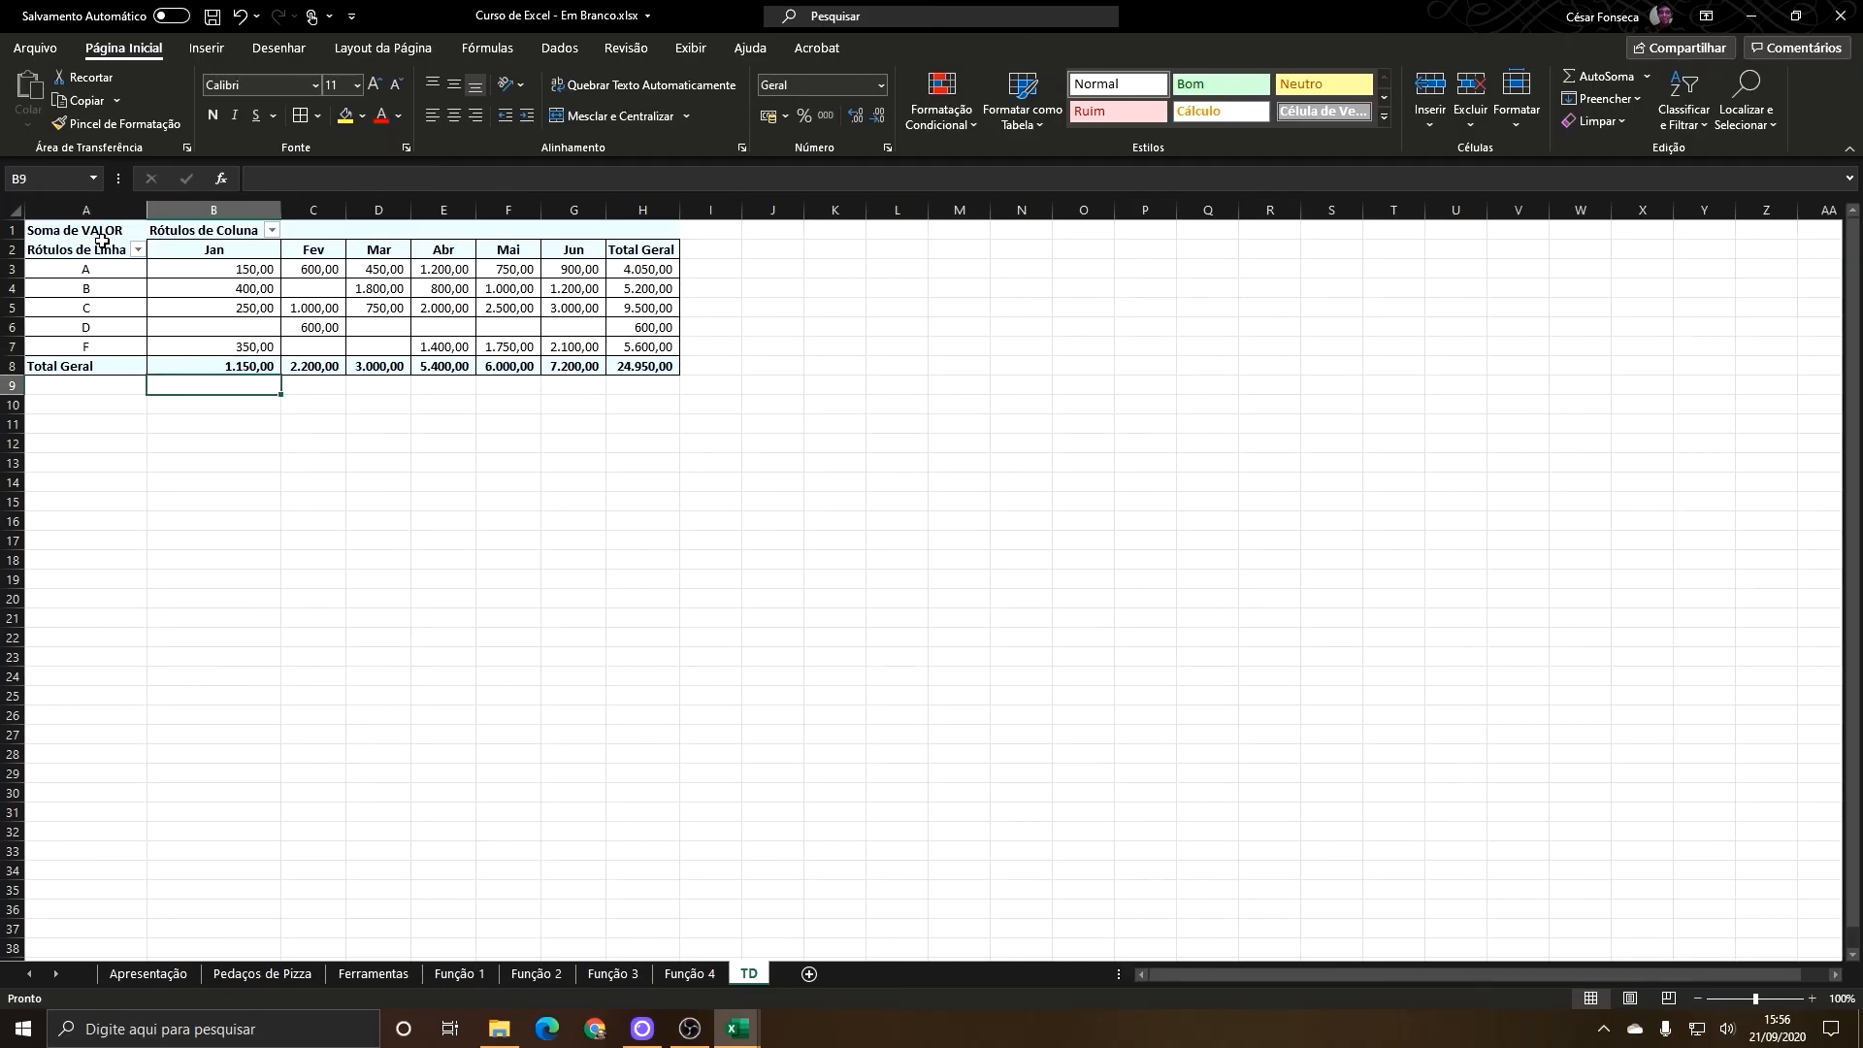
{"action": "left_click_drag", "start_coordinate": [102, 243], "coordinate": [573, 350]}
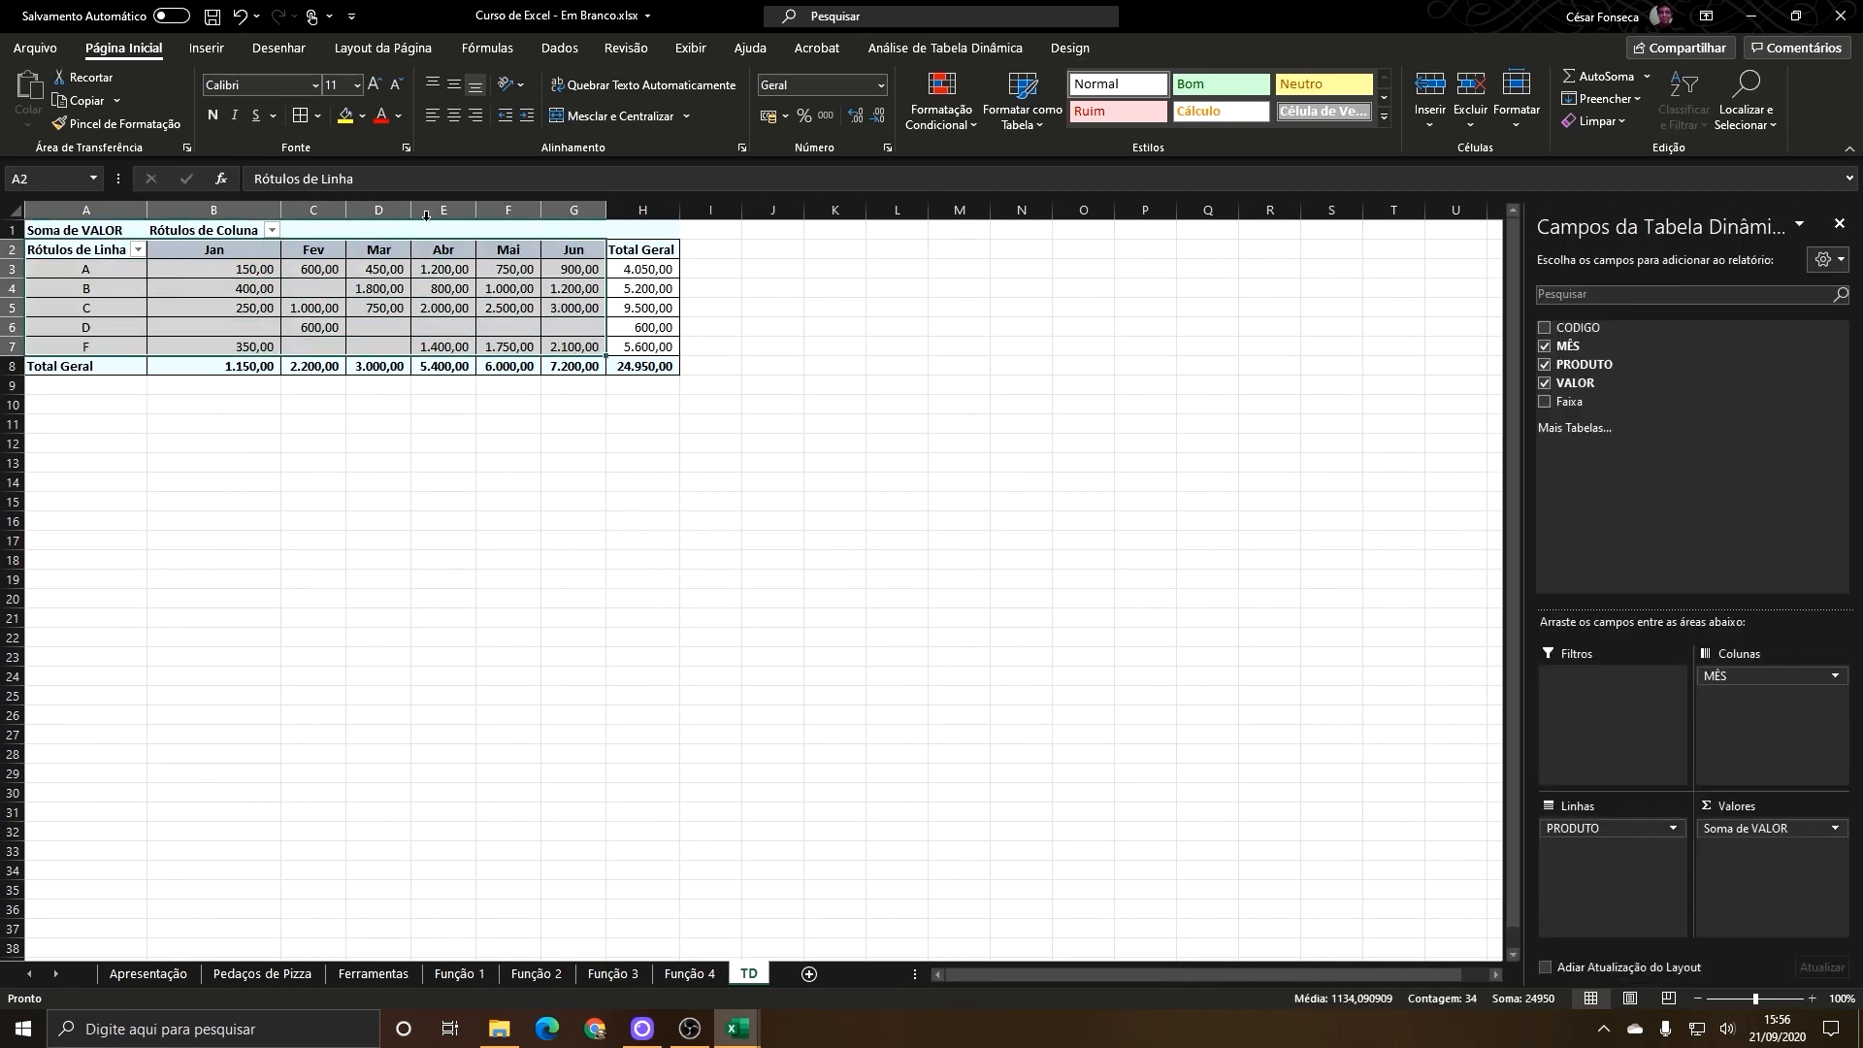
- Insert a clustered column pivot chart and enlarge it
{"action": "left_click", "coordinate": [206, 48]}
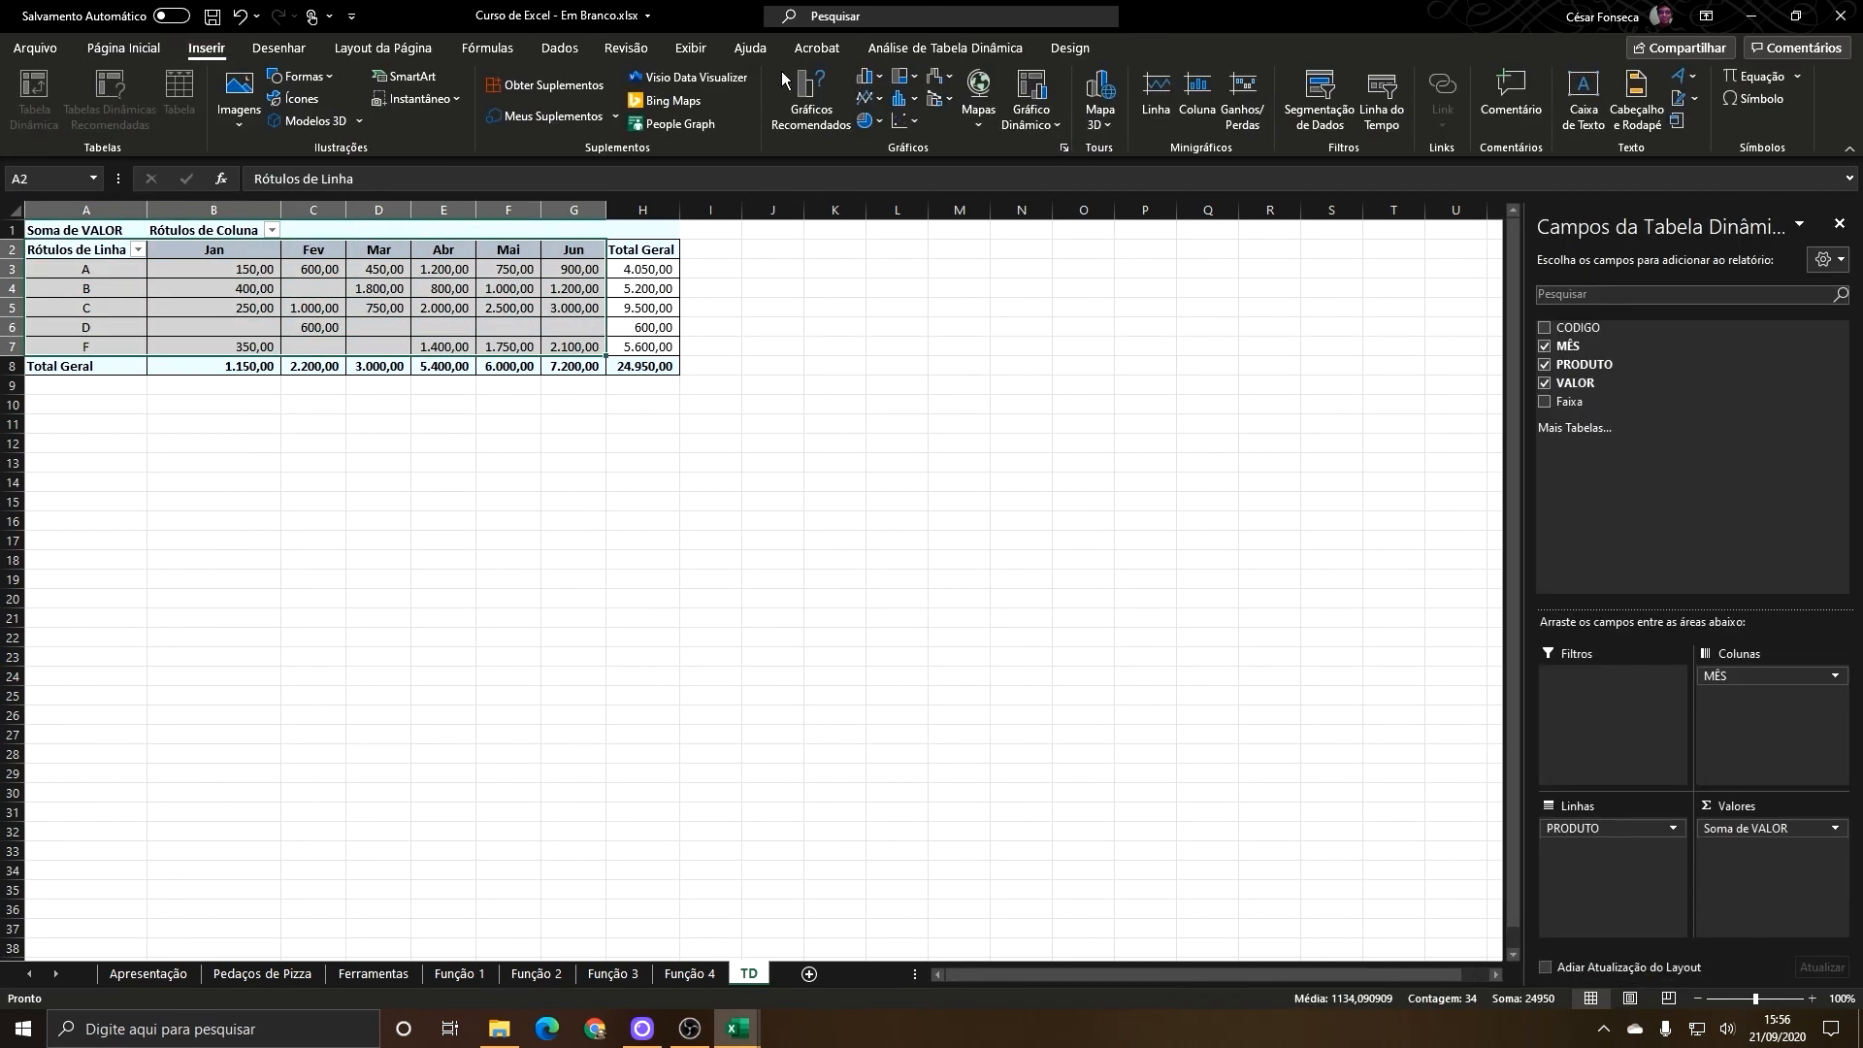
{"action": "left_click", "coordinate": [864, 77]}
{"action": "left_click", "coordinate": [880, 145]}
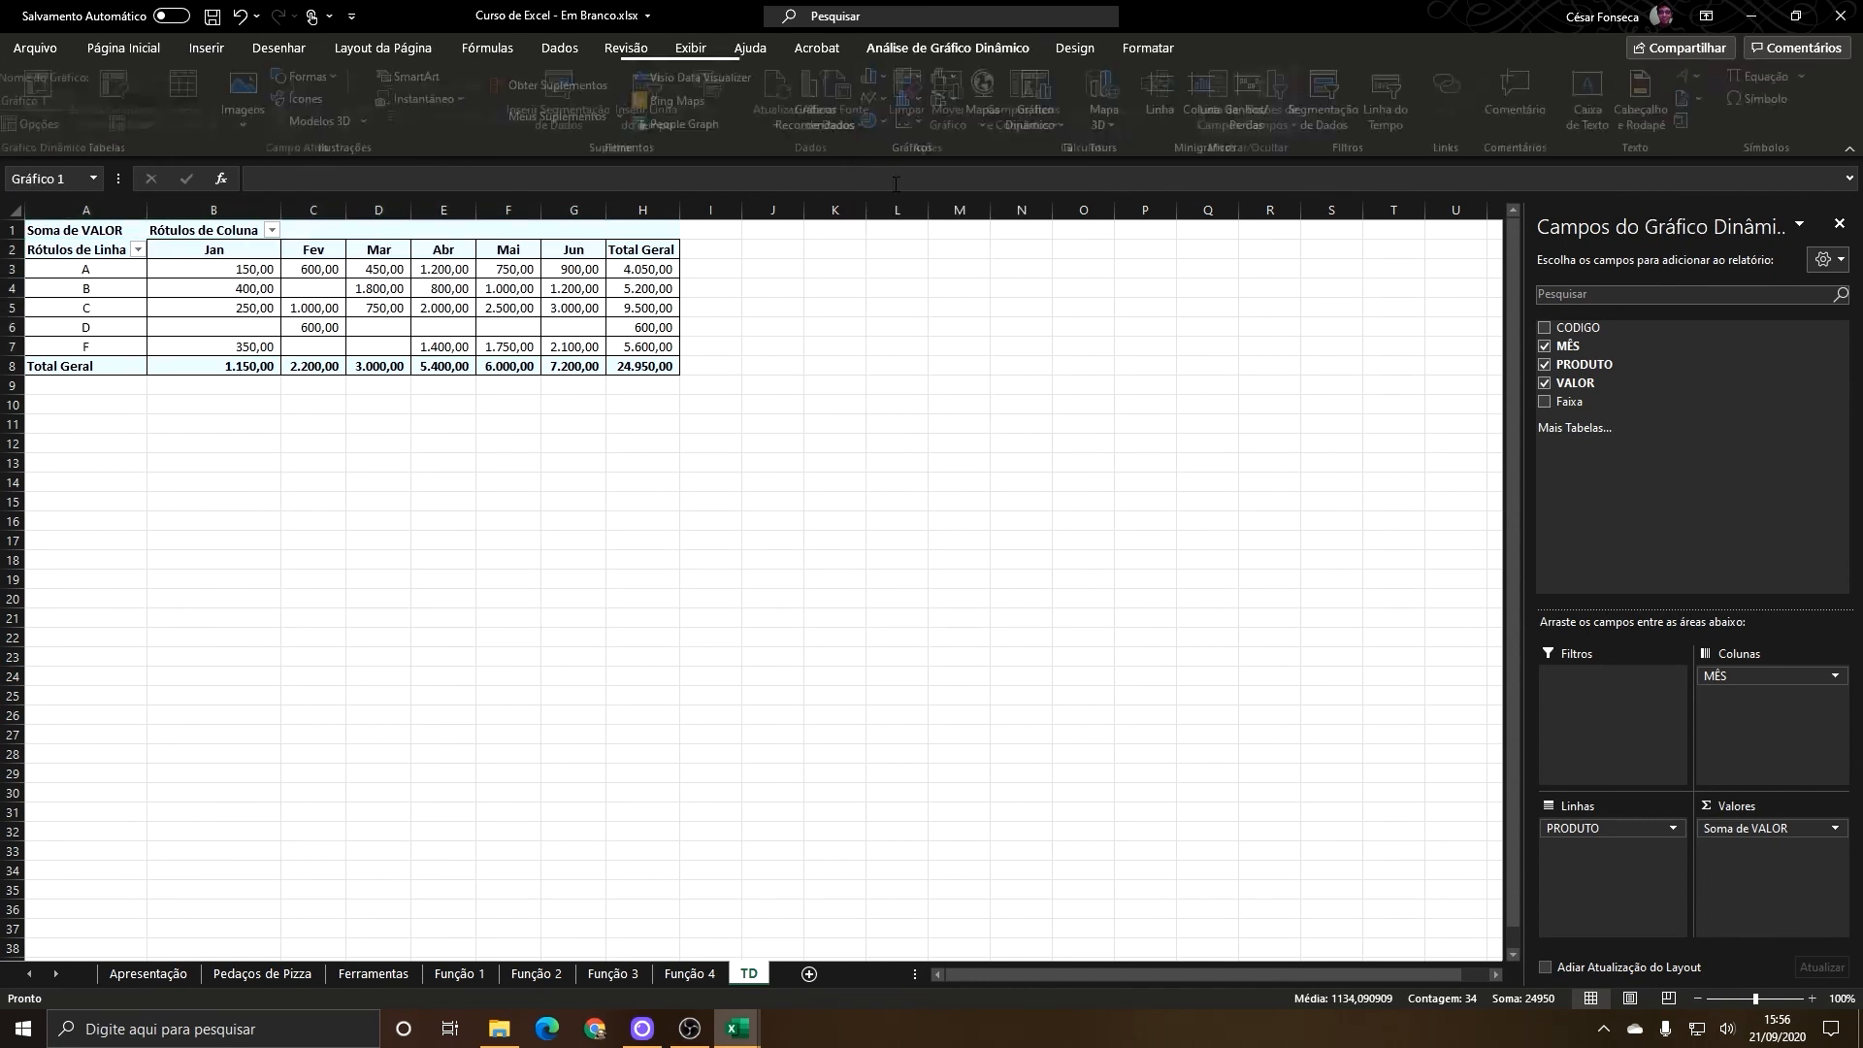
{"action": "left_click_drag", "start_coordinate": [521, 676], "coordinate": [680, 698]}
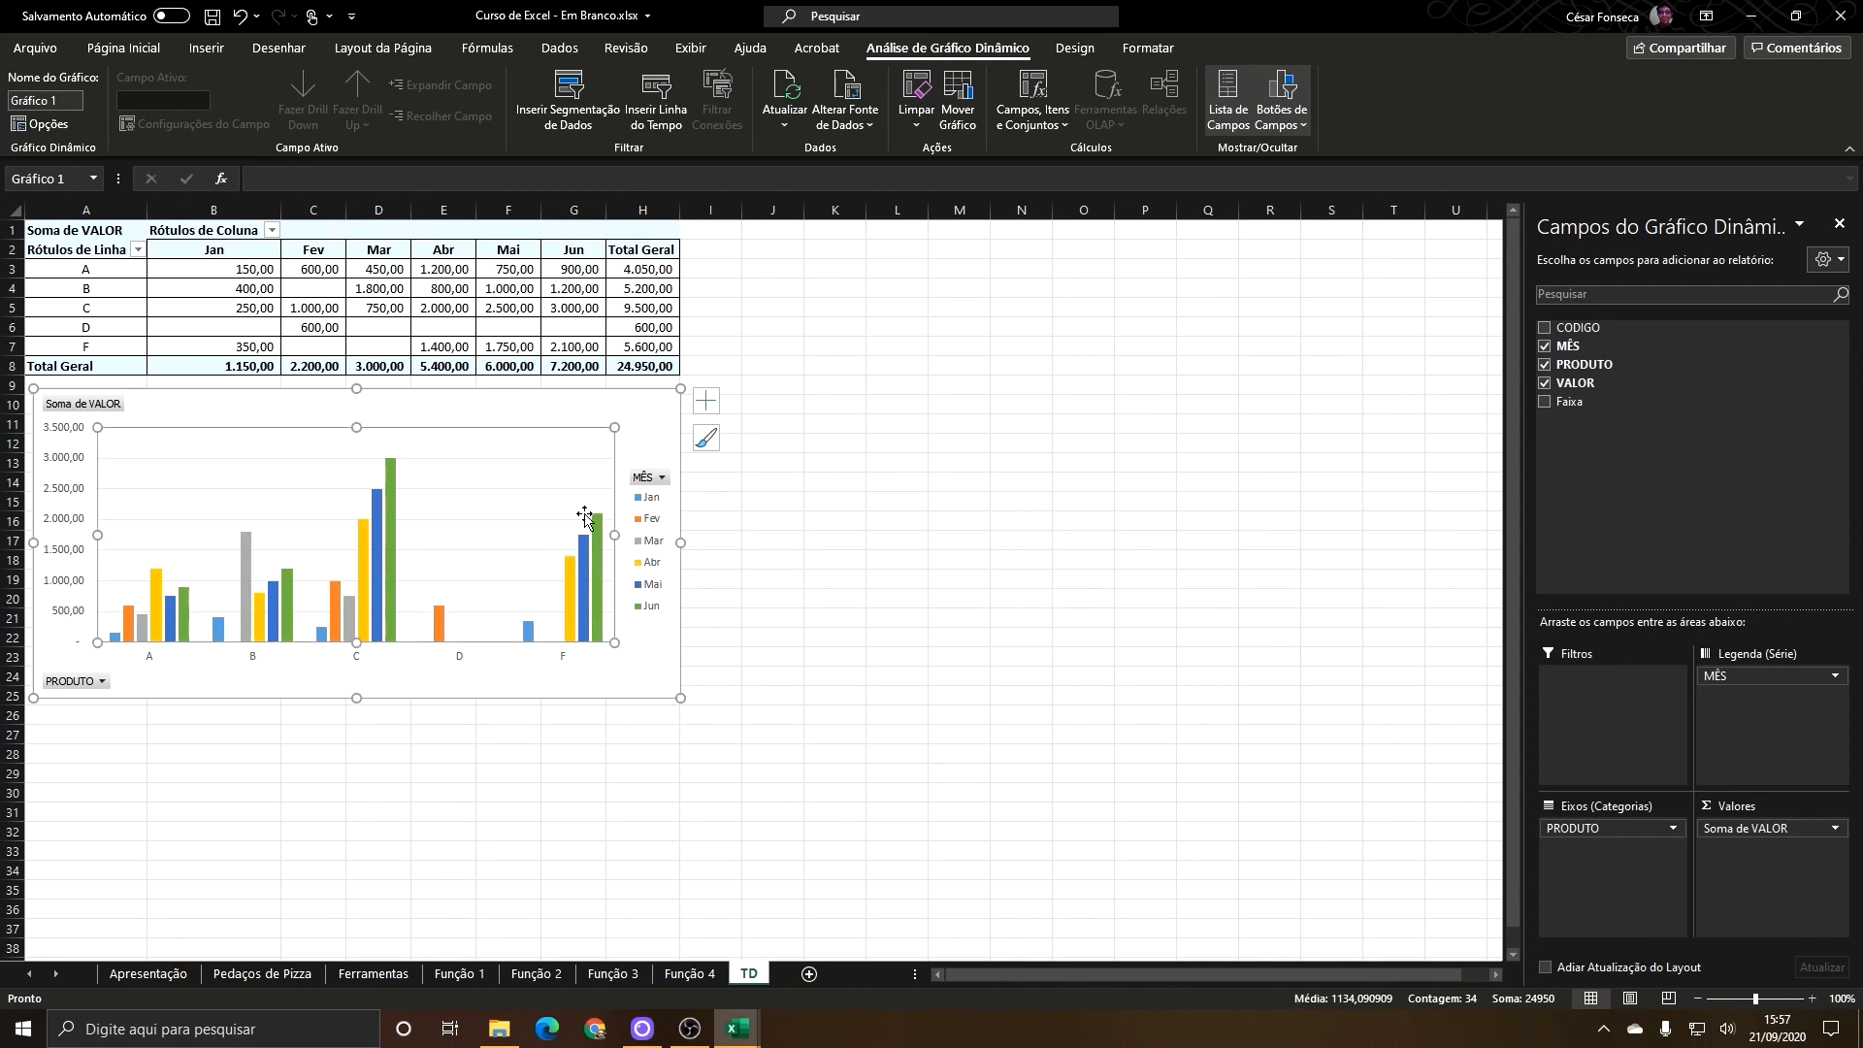
- Switch row/column so months form the axis, and move the chart below the table
{"action": "left_click", "coordinate": [1075, 48]}
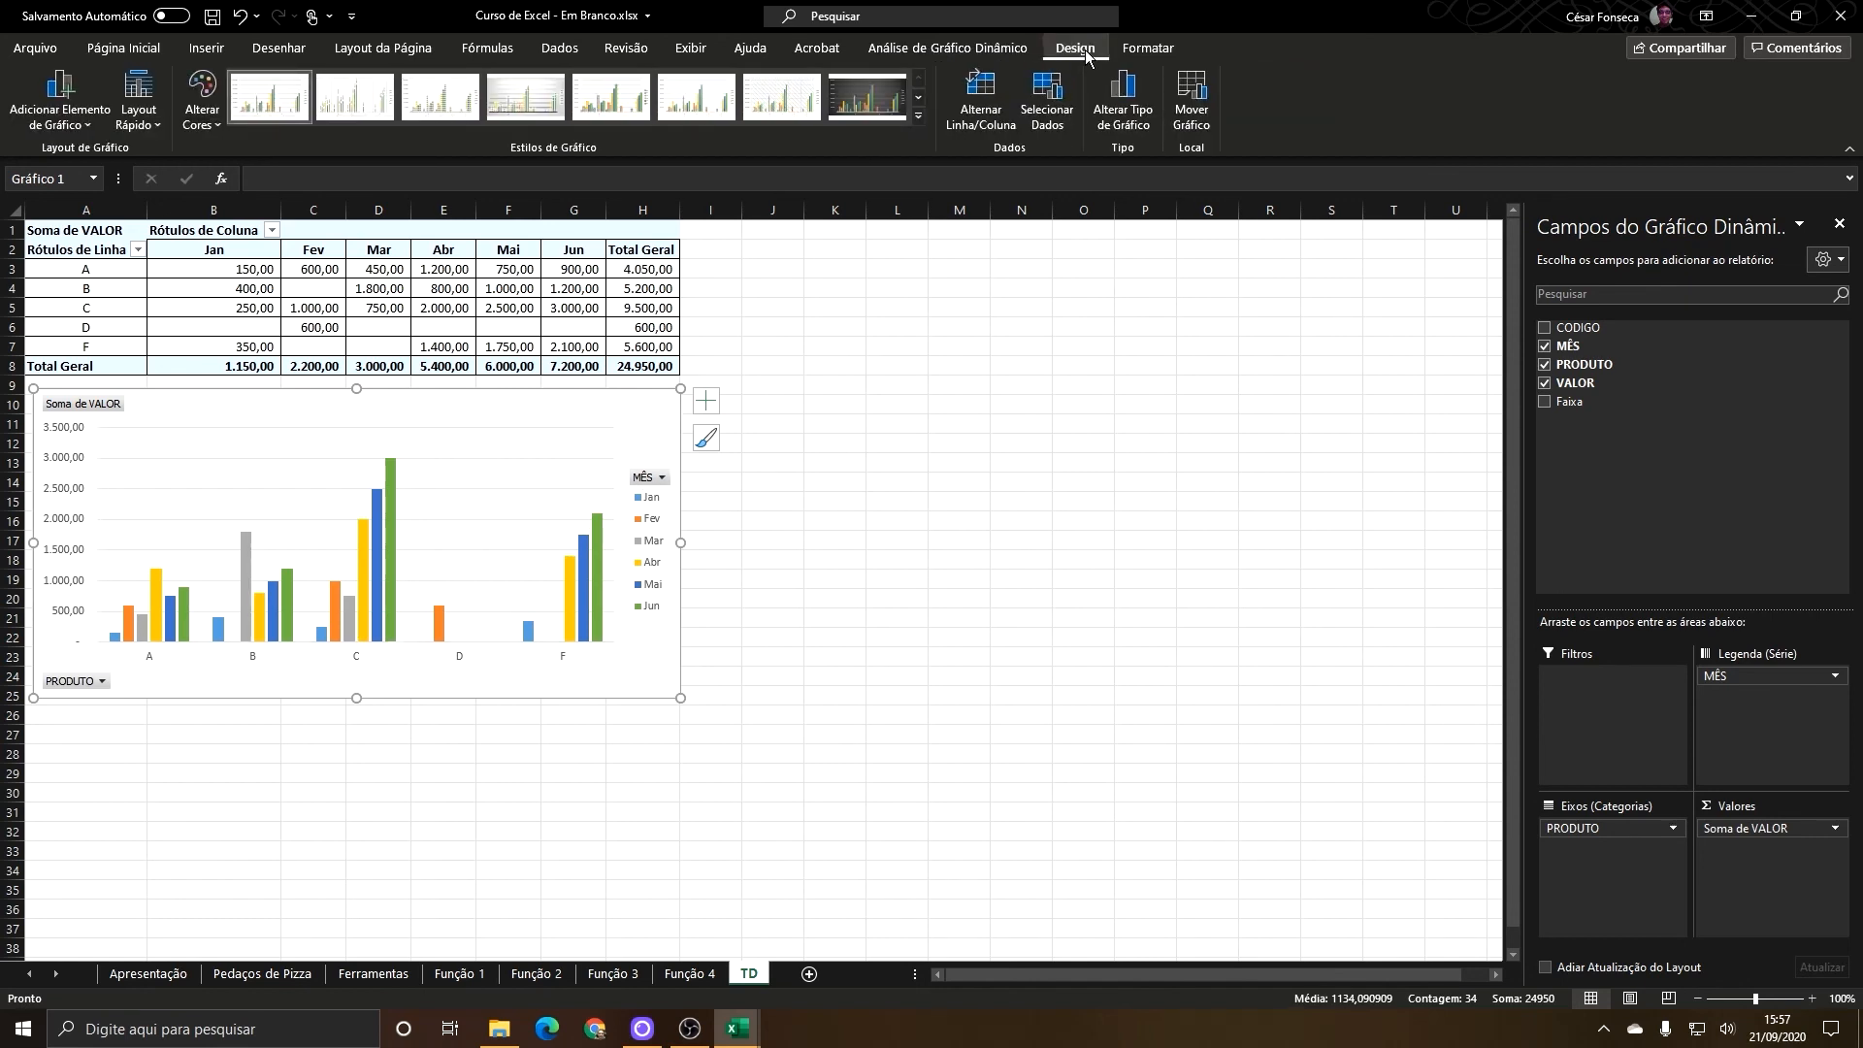
{"action": "left_click", "coordinate": [990, 134]}
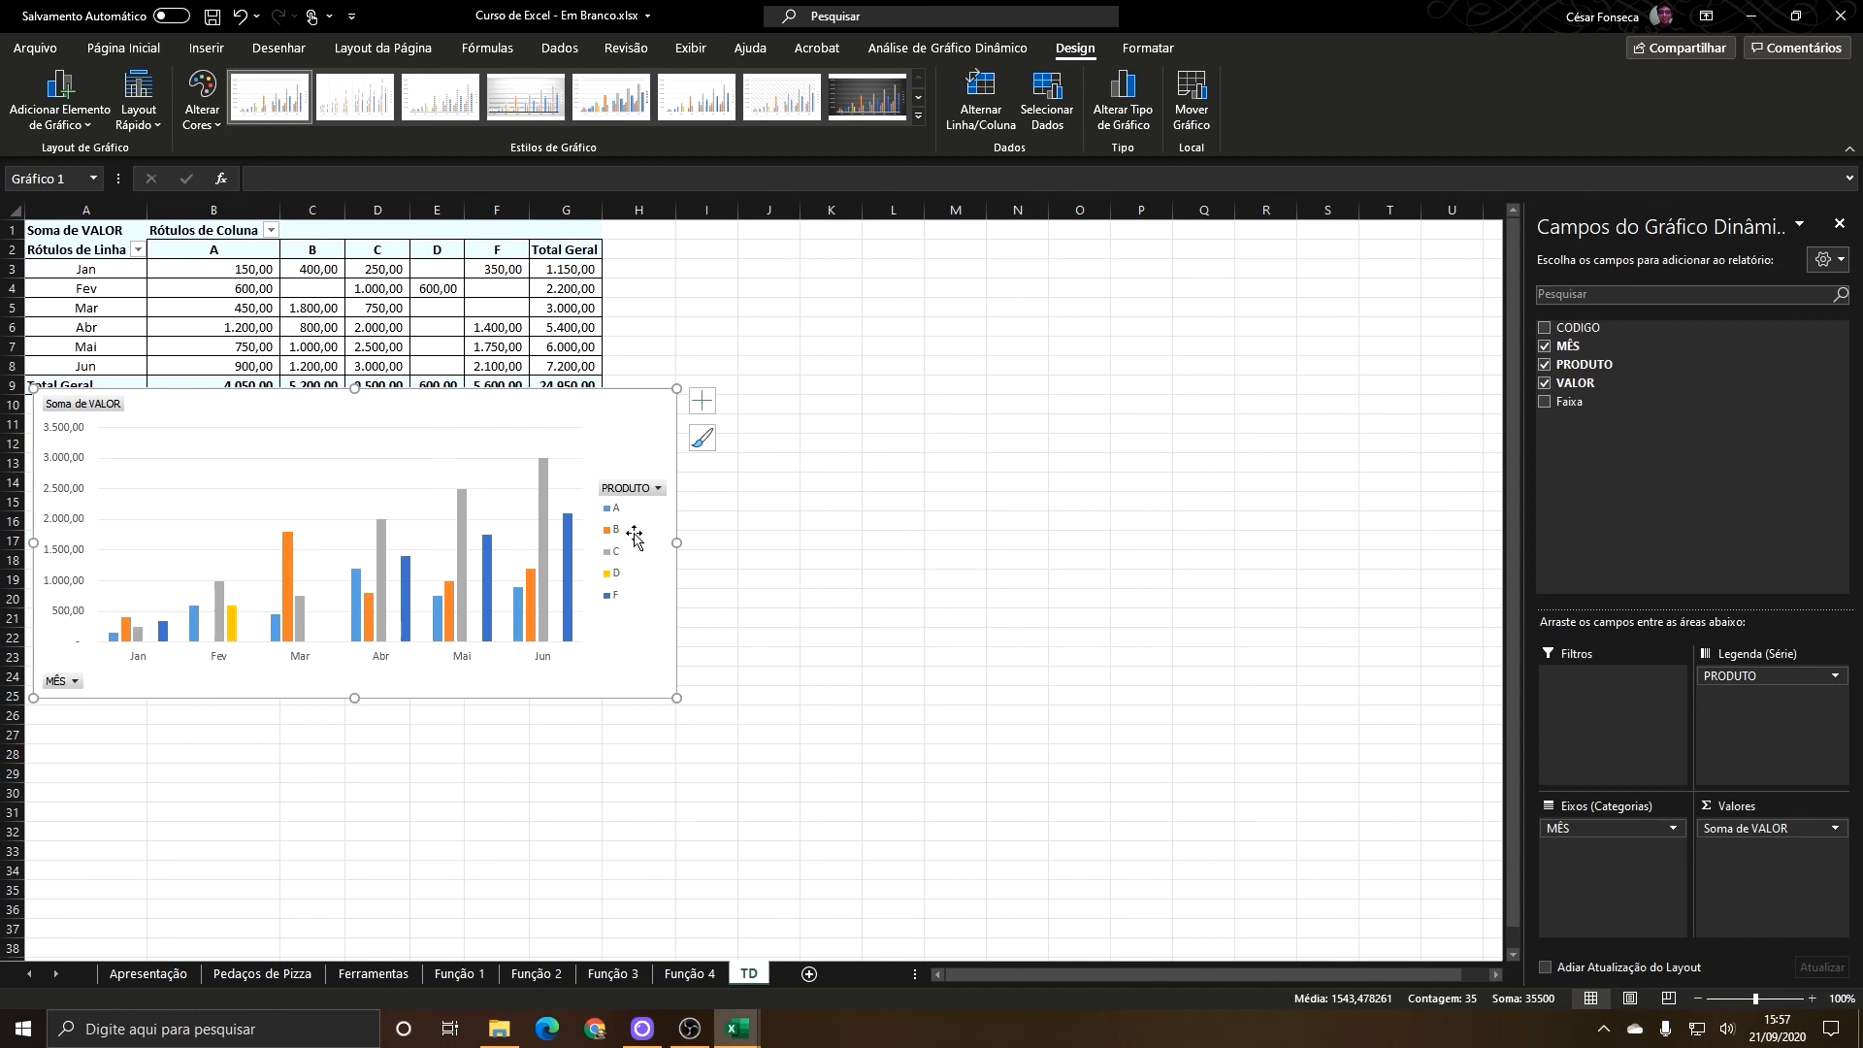
{"action": "left_click_drag", "start_coordinate": [639, 582], "coordinate": [642, 598]}
{"action": "left_click", "coordinate": [700, 621]}
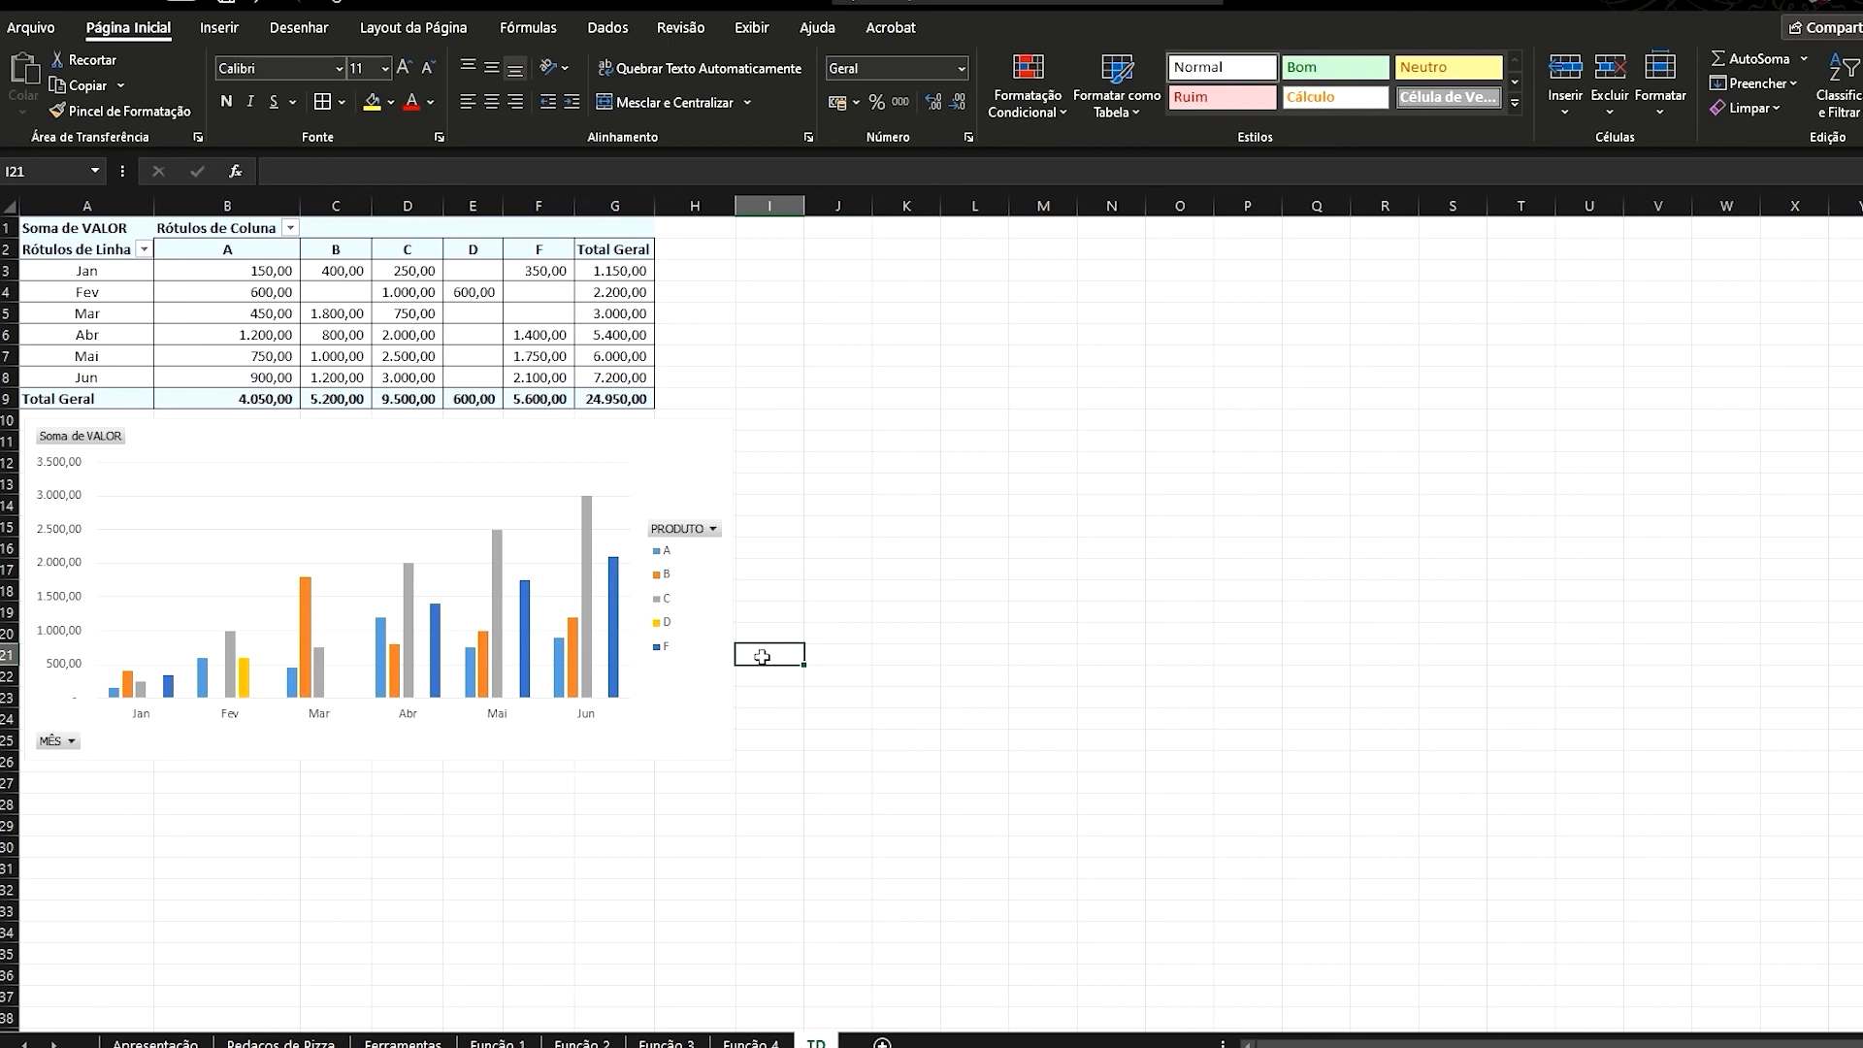
- Set the print orientation to landscape (Paisagem)
{"action": "left_click", "coordinate": [30, 27]}
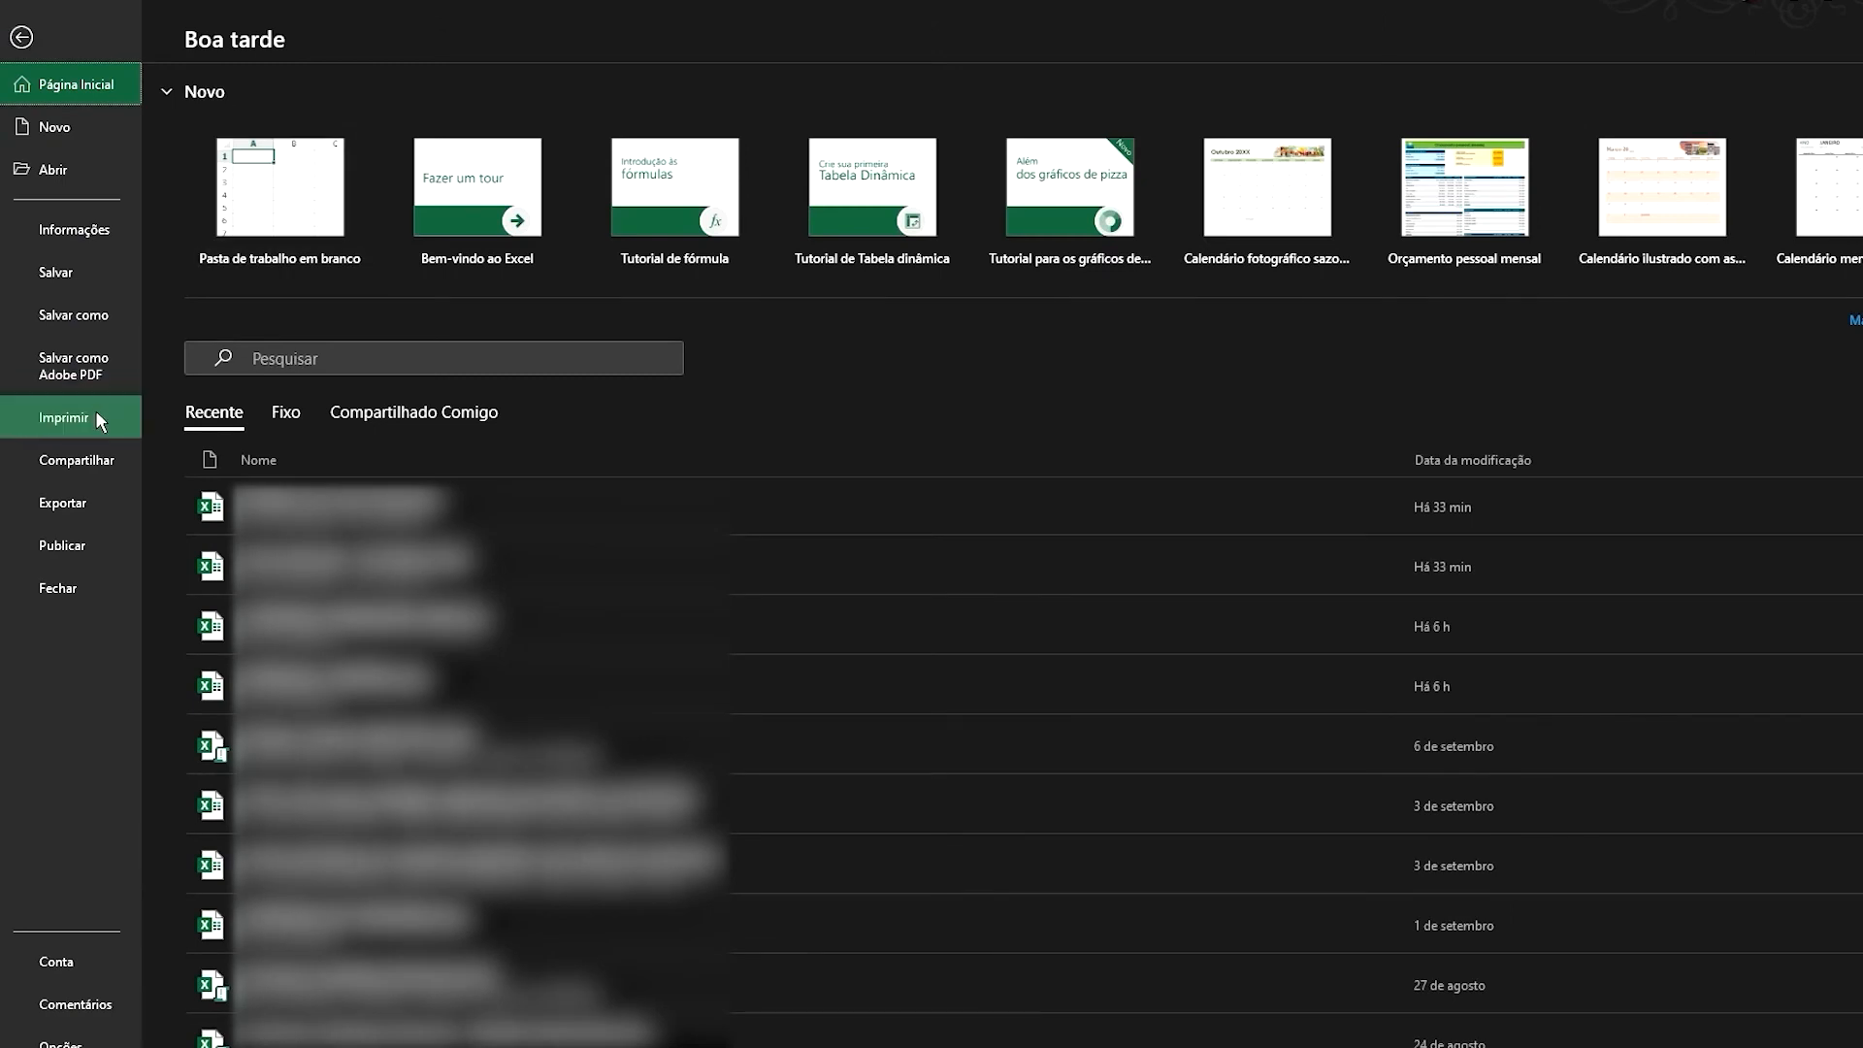
{"action": "left_click", "coordinate": [95, 412]}
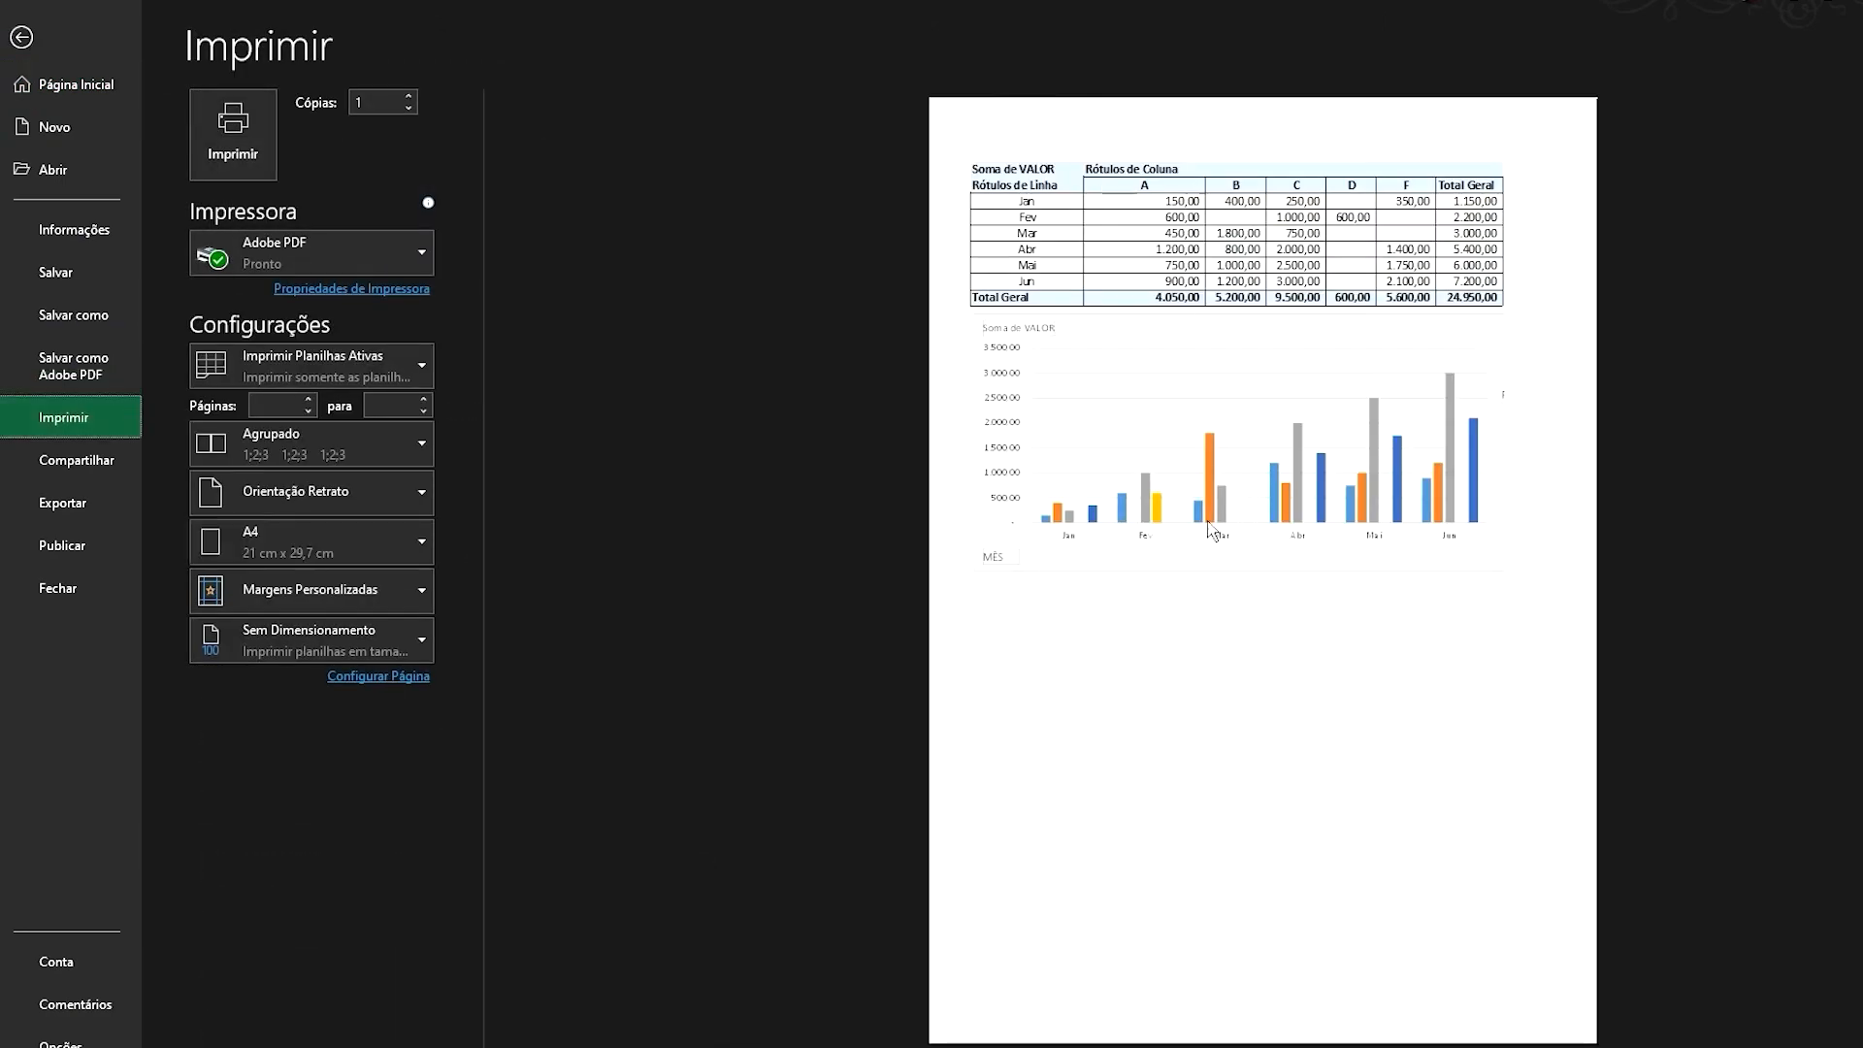
{"action": "left_click", "coordinate": [346, 513]}
{"action": "left_click", "coordinate": [347, 592]}
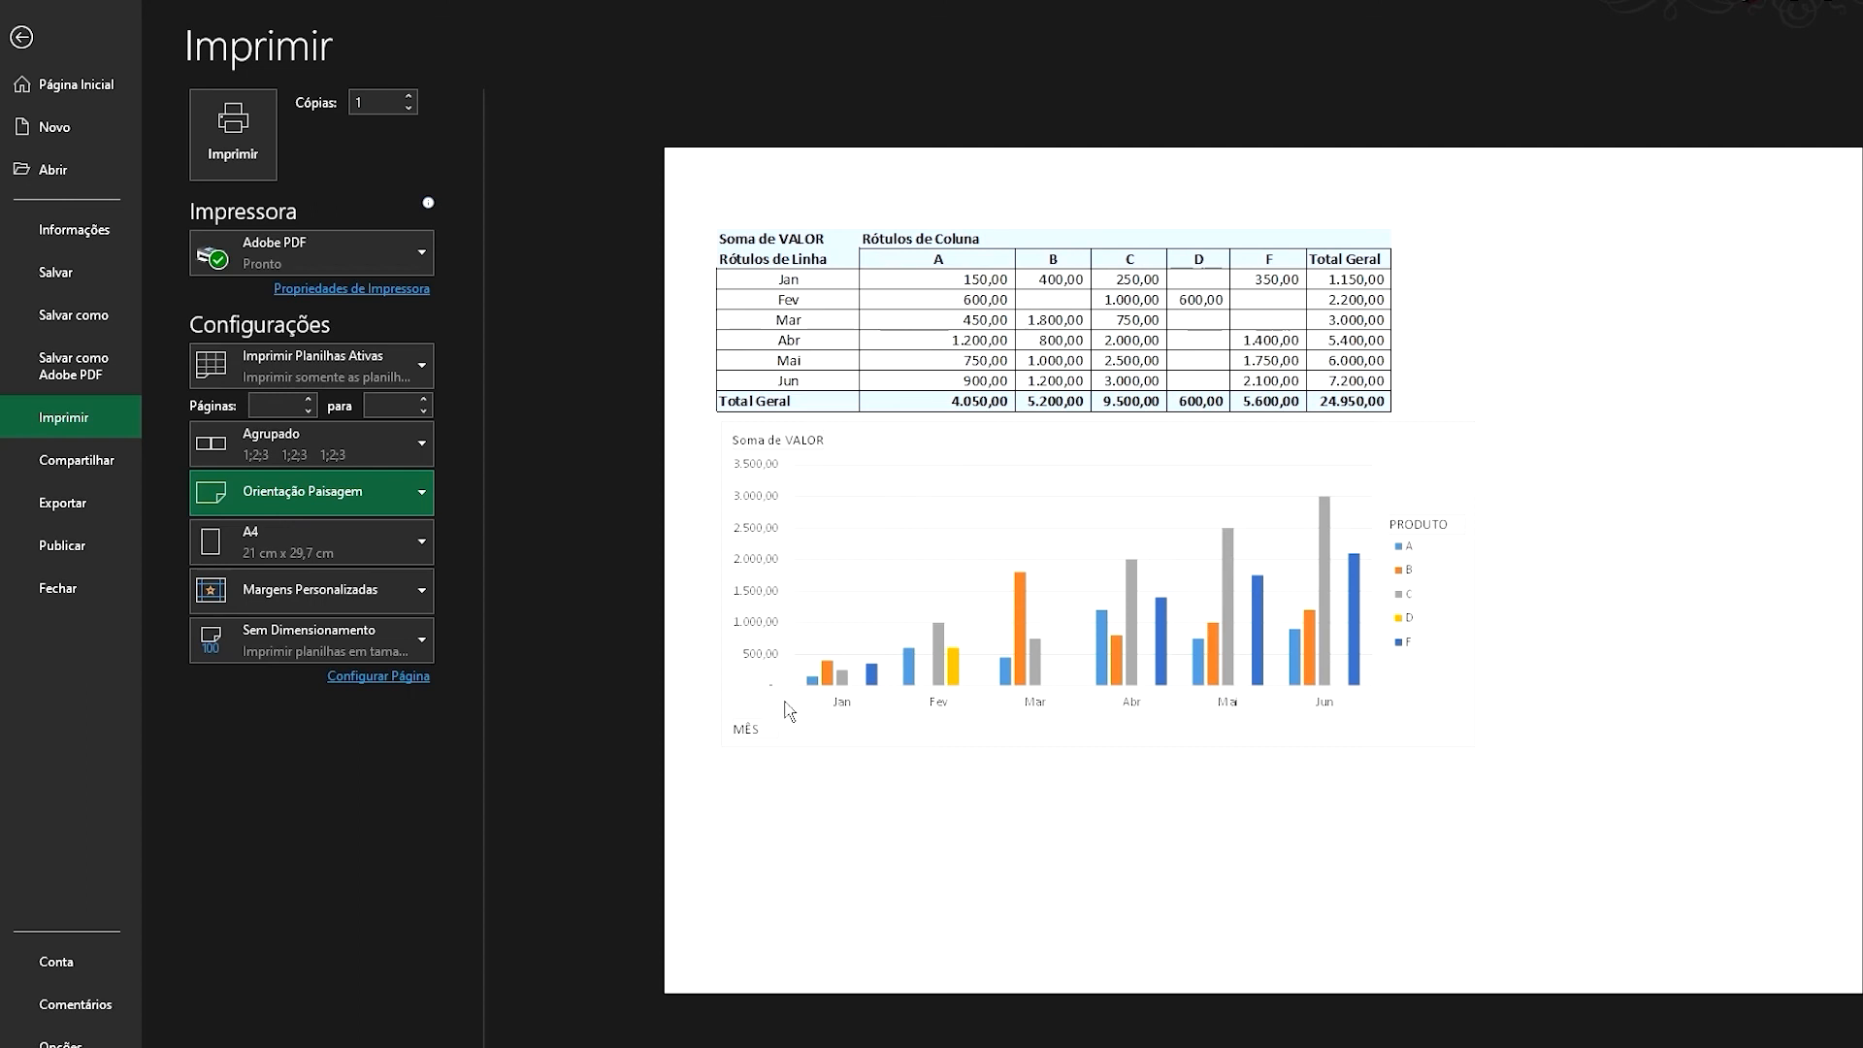
- Centre the page contents horizontally and vertically in Page Setup margins
{"action": "left_click", "coordinate": [381, 677]}
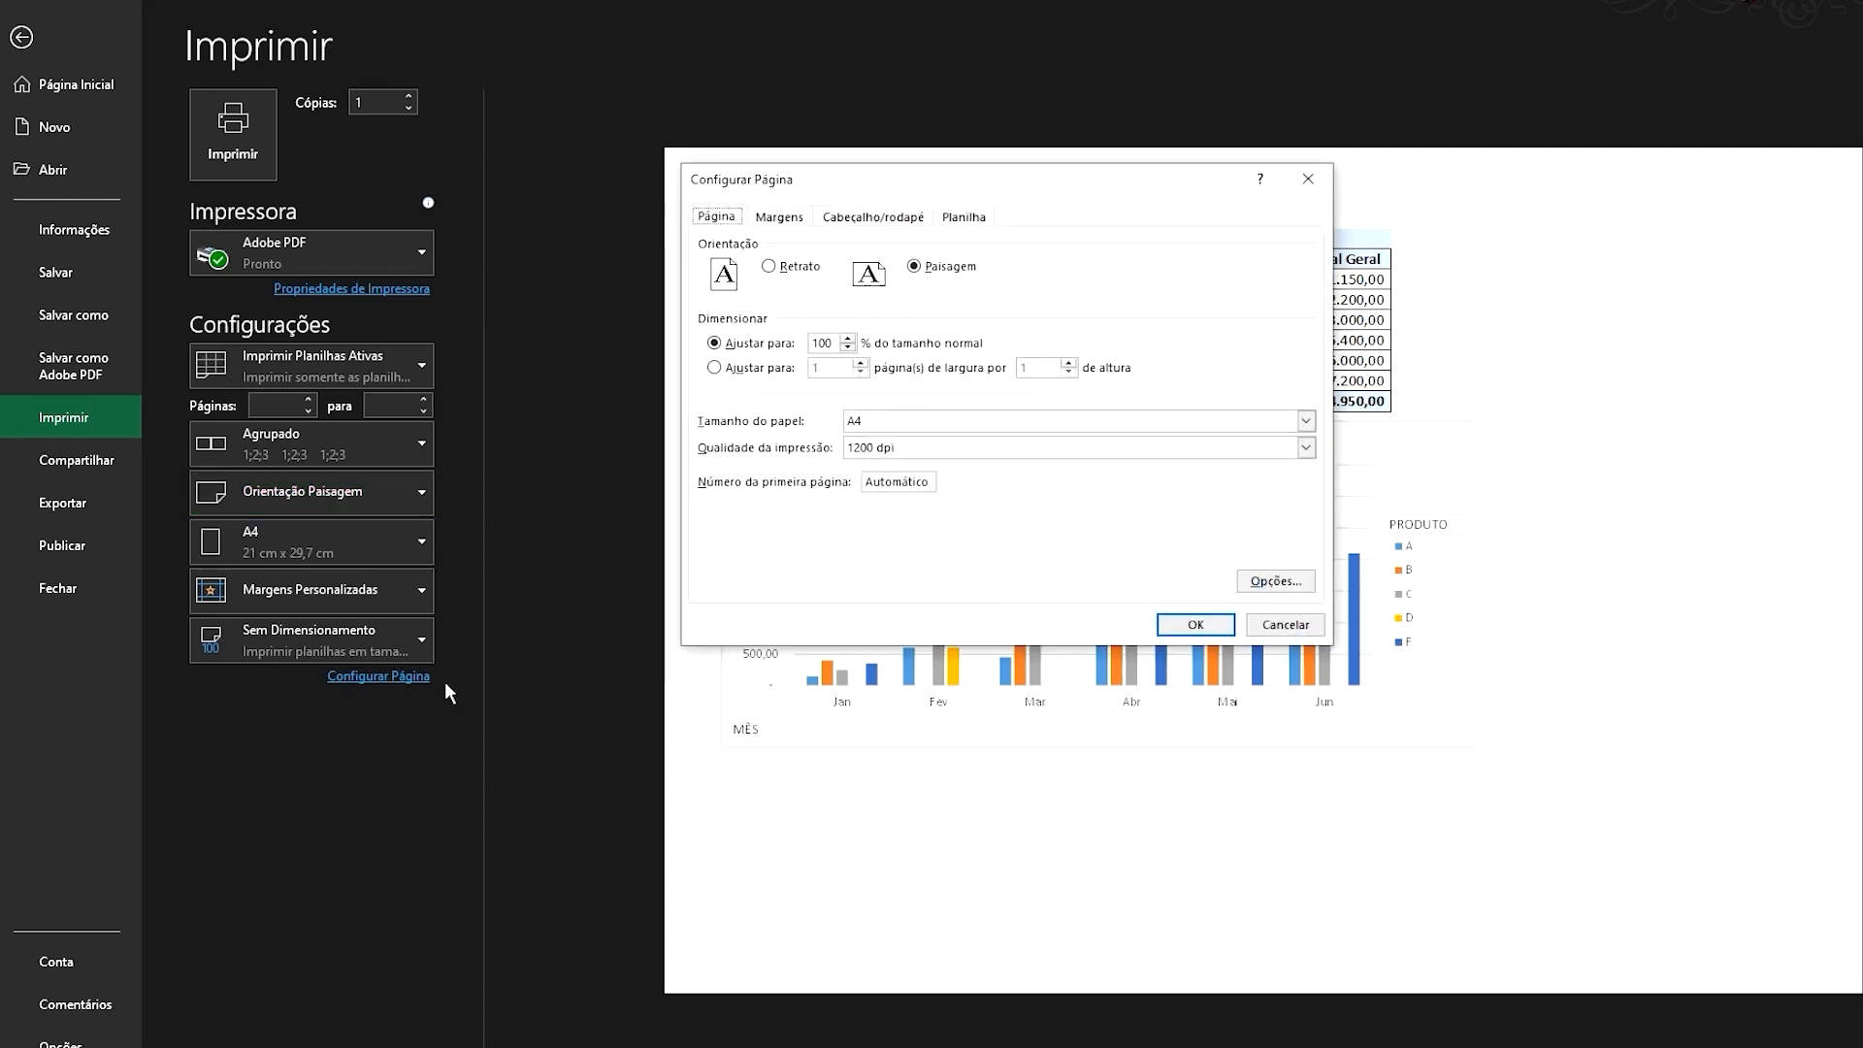
{"action": "left_click", "coordinate": [791, 221]}
{"action": "left_click", "coordinate": [774, 521]}
{"action": "left_click", "coordinate": [764, 540]}
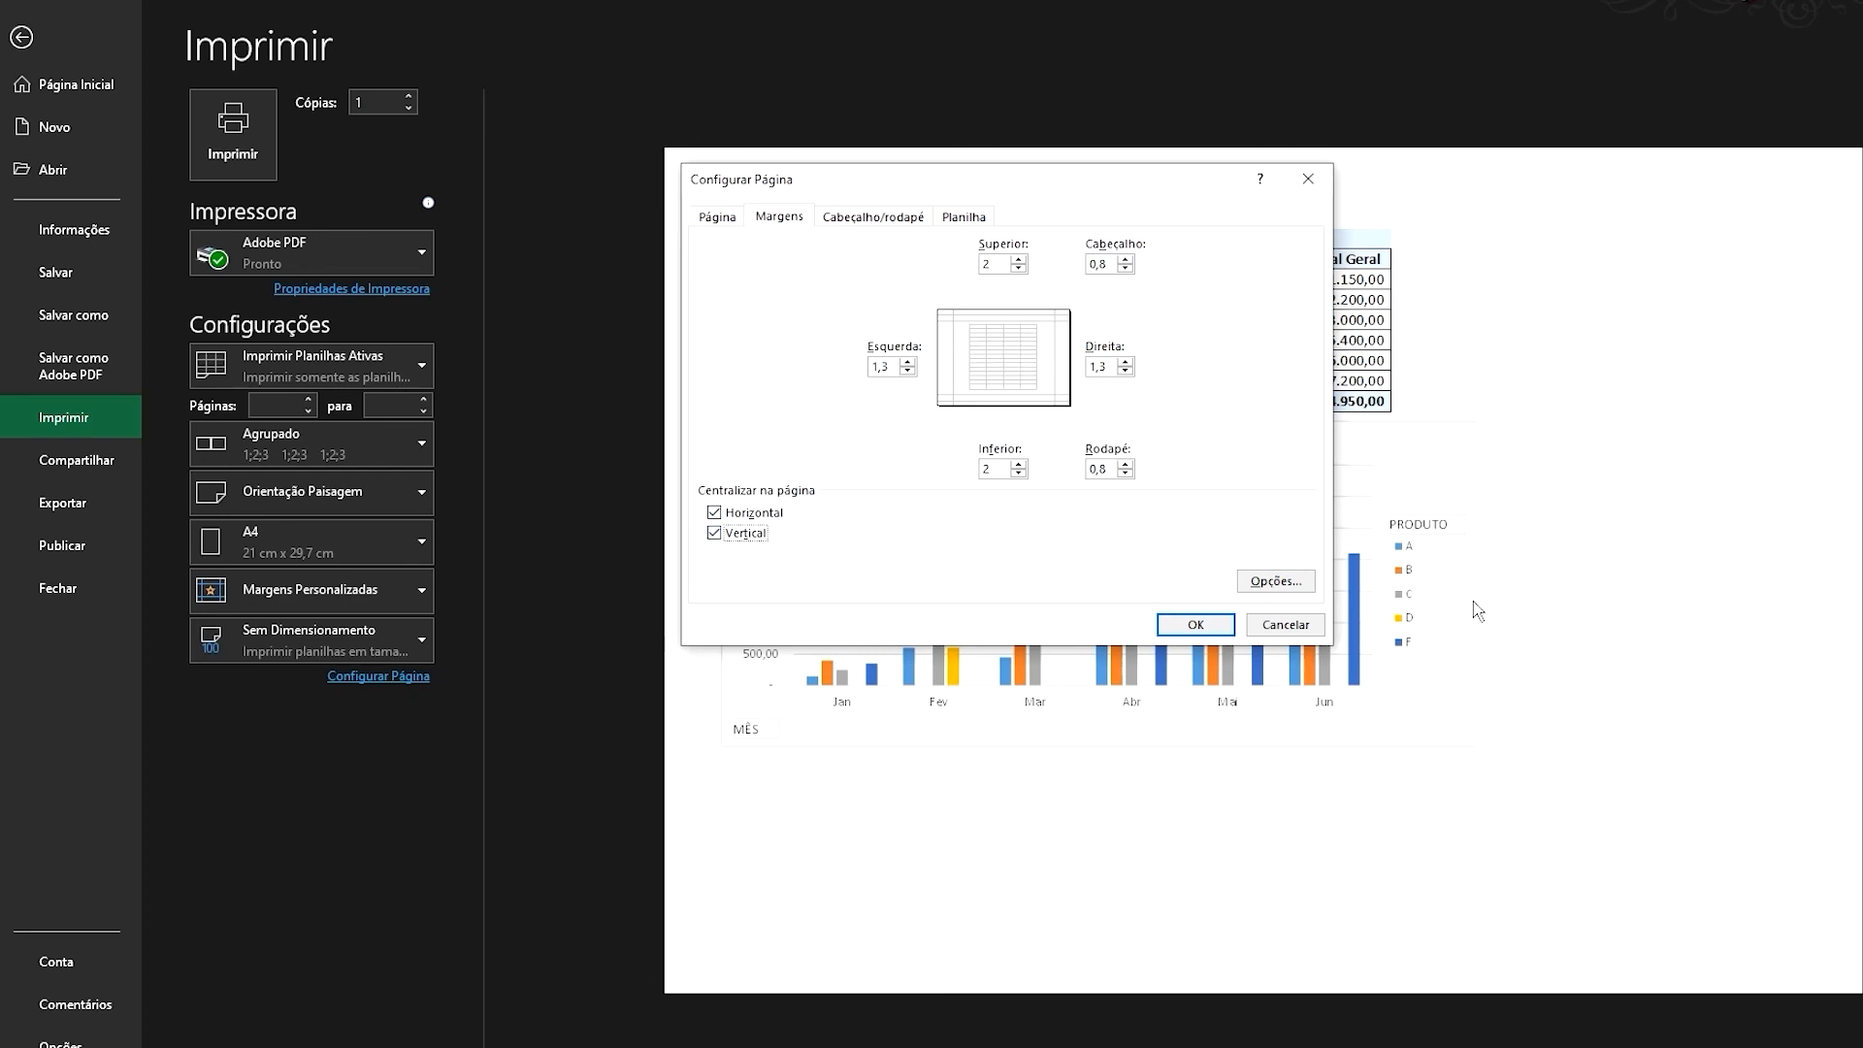
{"action": "left_click", "coordinate": [1196, 624]}
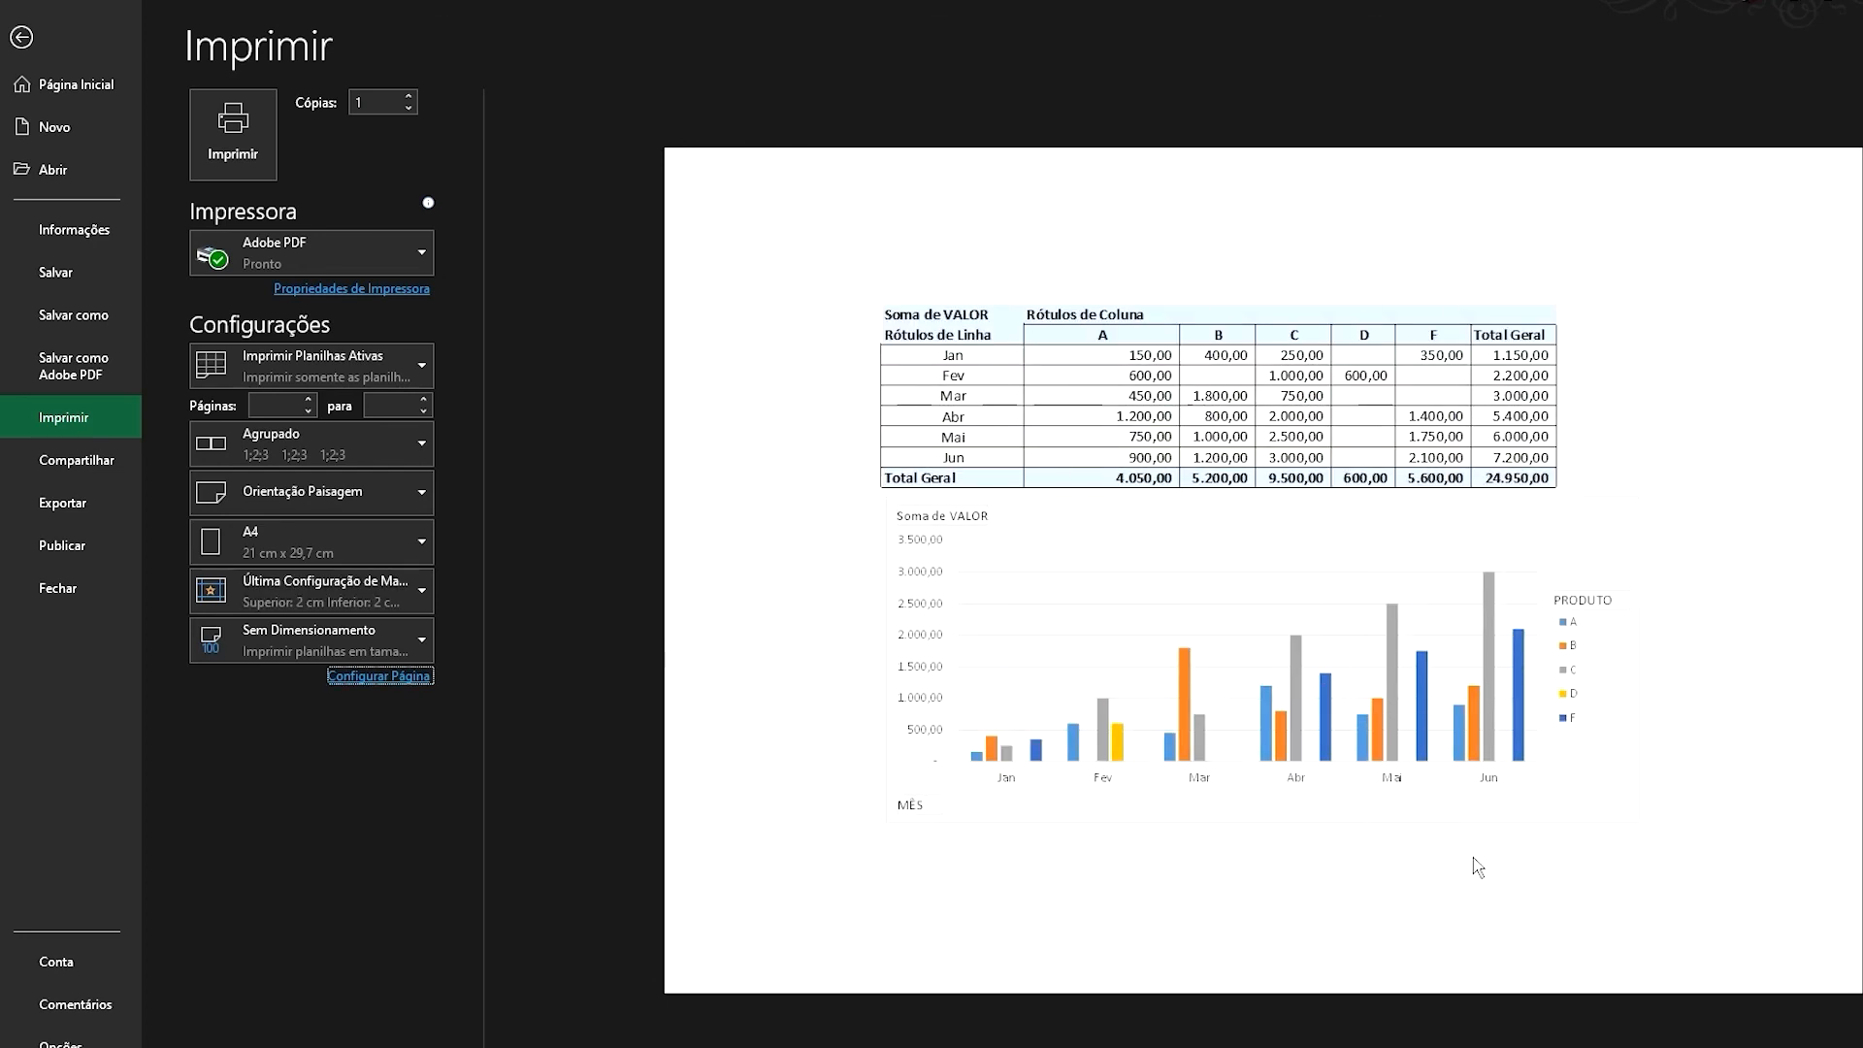
{"action": "left_click", "coordinate": [385, 679]}
- Create a custom header with 'Relatório de Vendas', 'Gerado em:' and the current date and time
{"action": "left_click", "coordinate": [891, 222]}
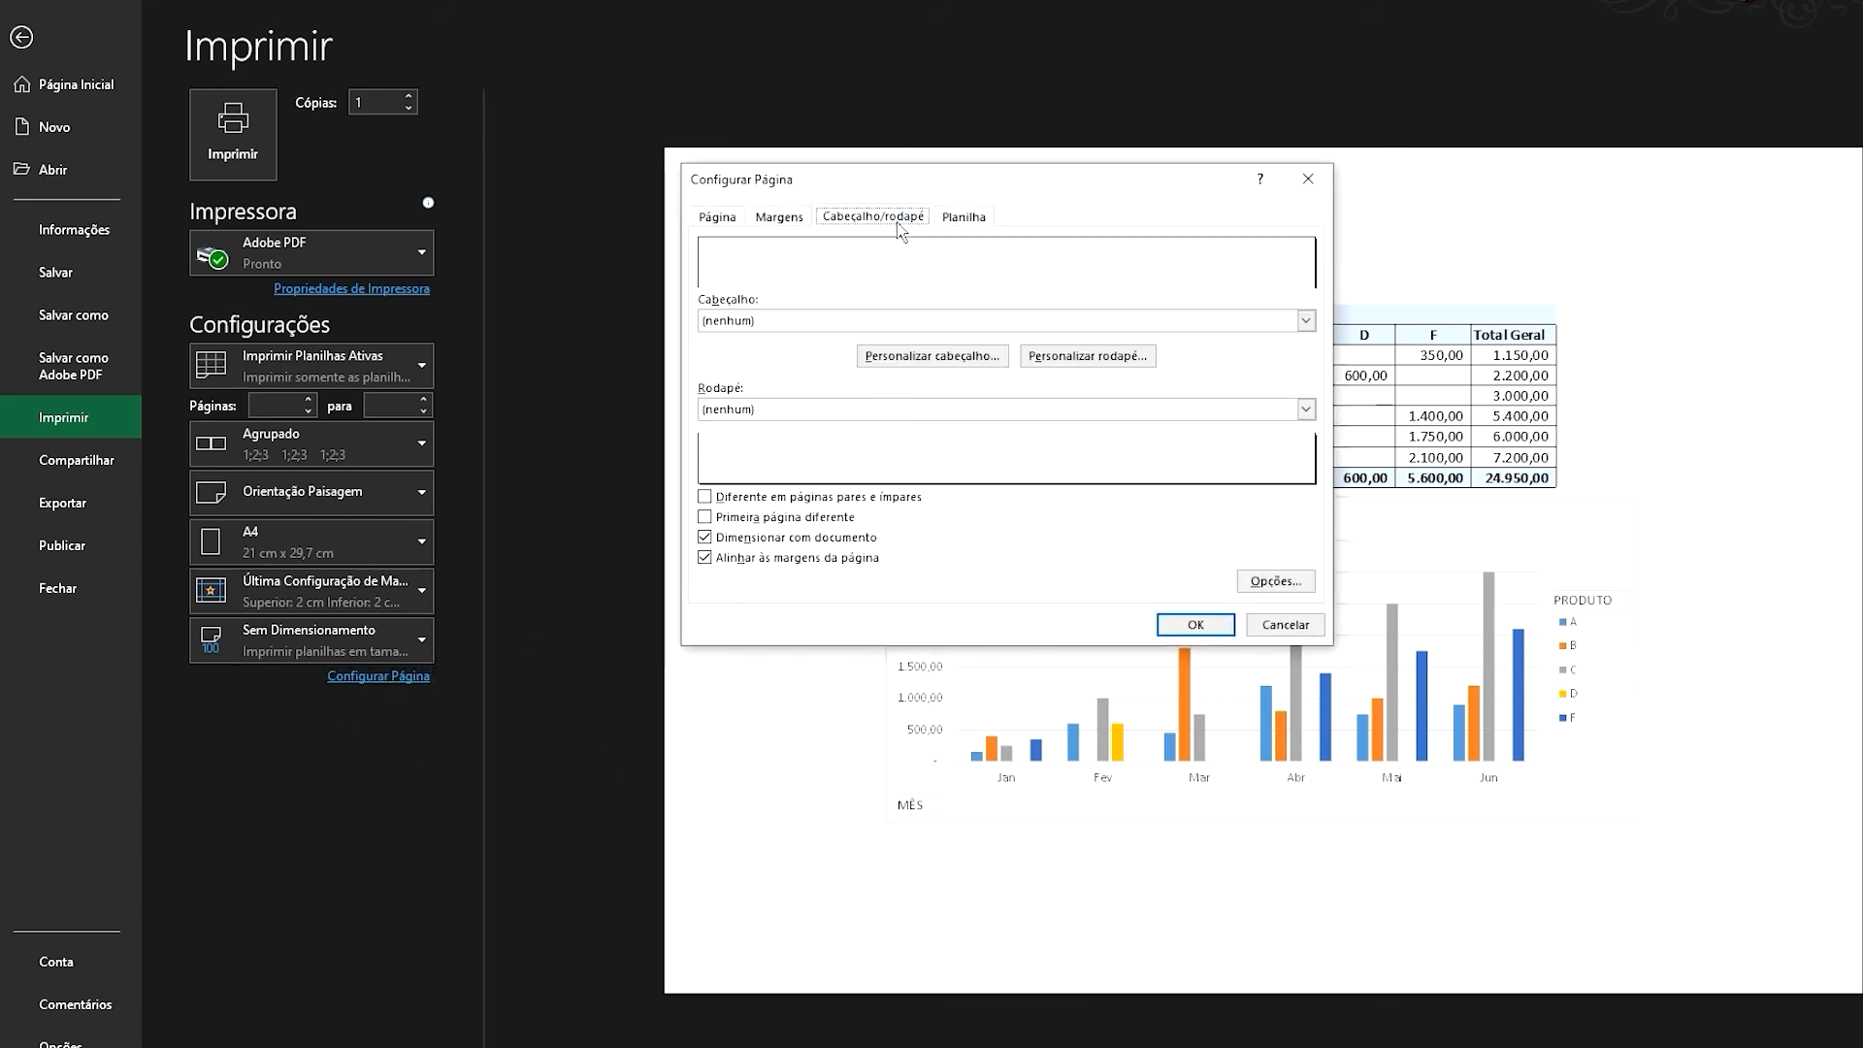
{"action": "left_click", "coordinate": [940, 357]}
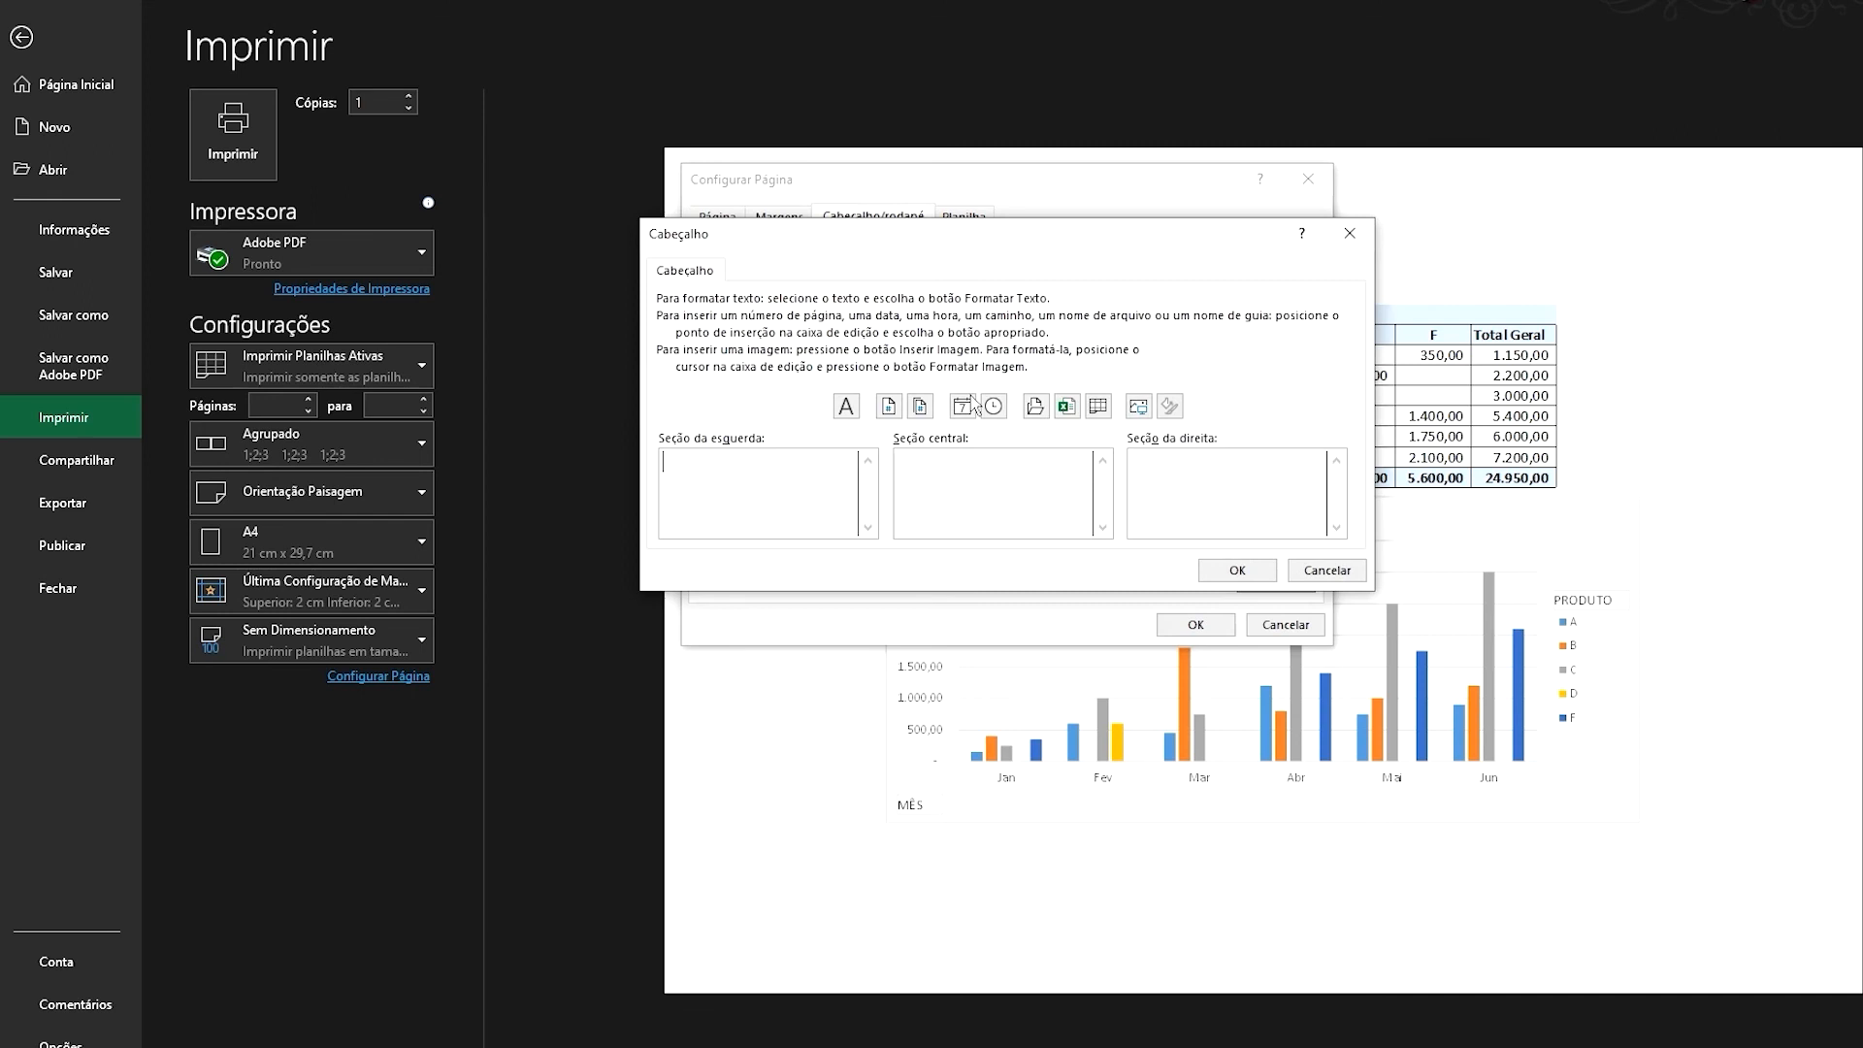
{"action": "left_click", "coordinate": [1003, 466]}
{"action": "type", "text": "Relatório de Vendas"}
{"action": "type", "text": "Gerado em:"}
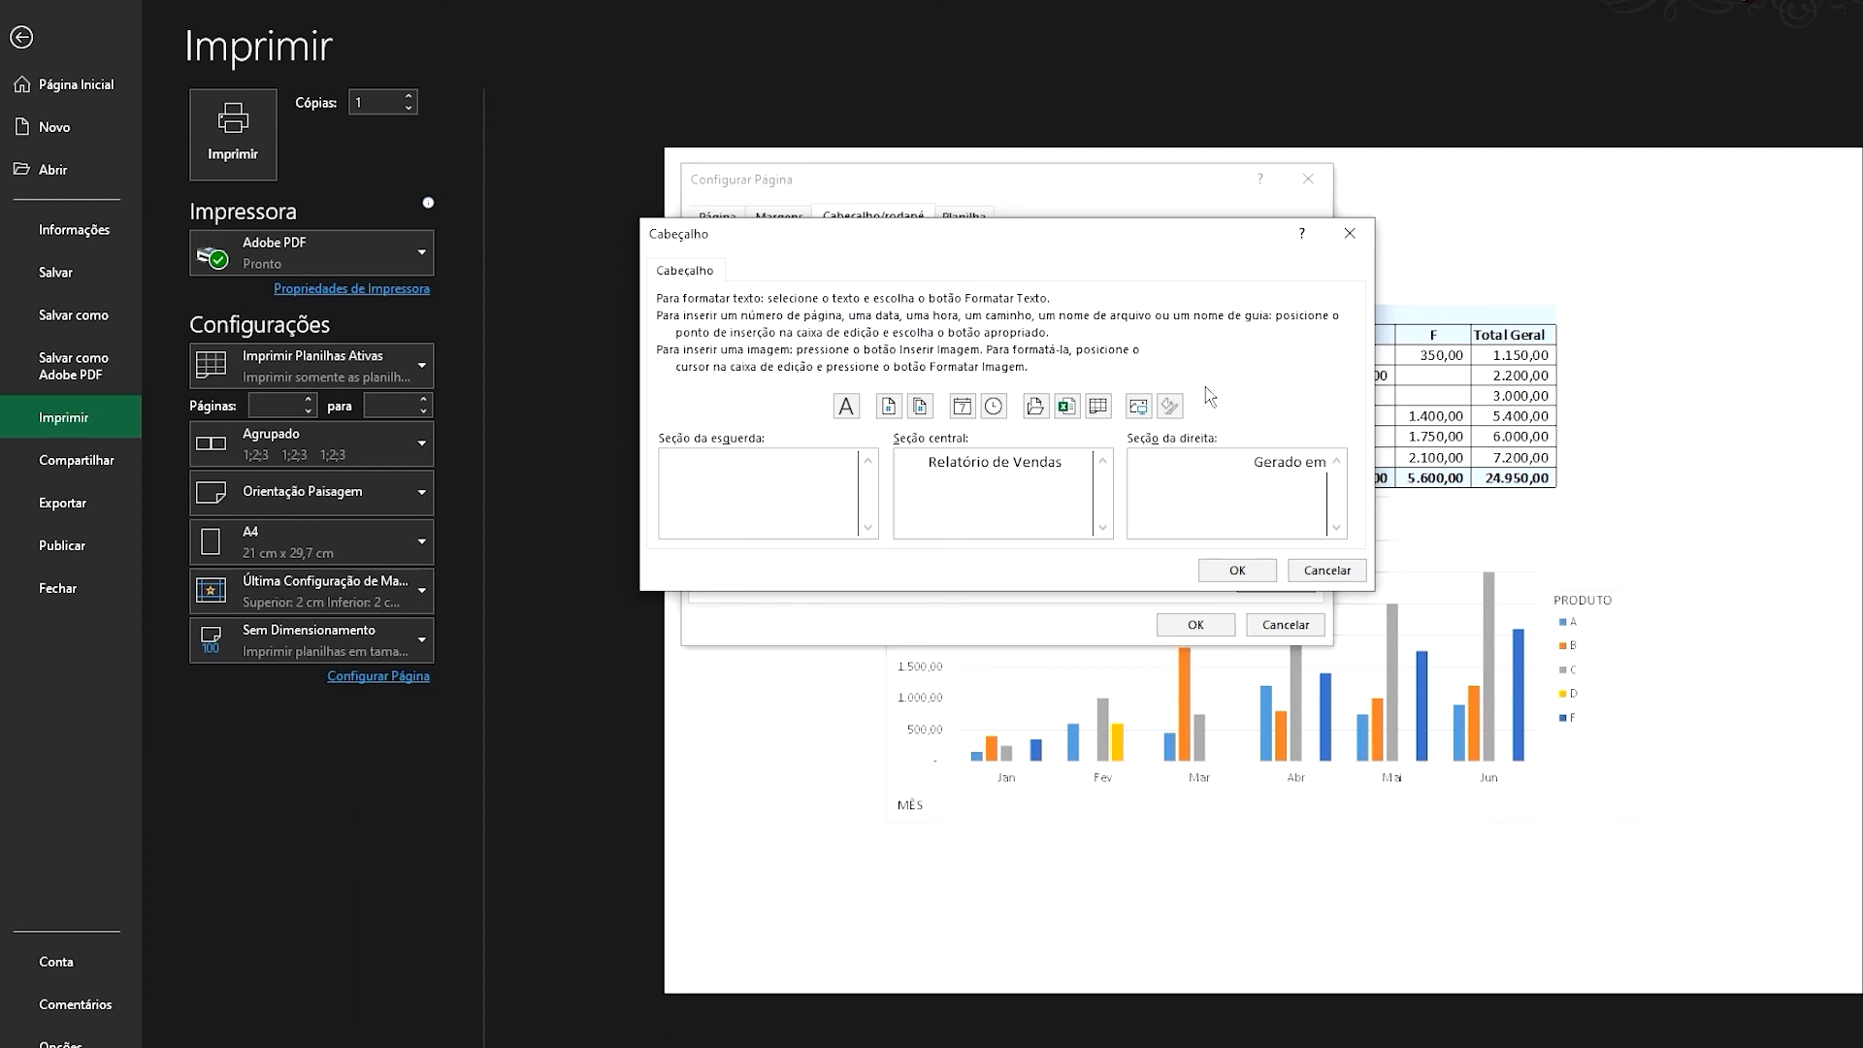
{"action": "left_click", "coordinate": [962, 406]}
{"action": "left_click", "coordinate": [996, 409]}
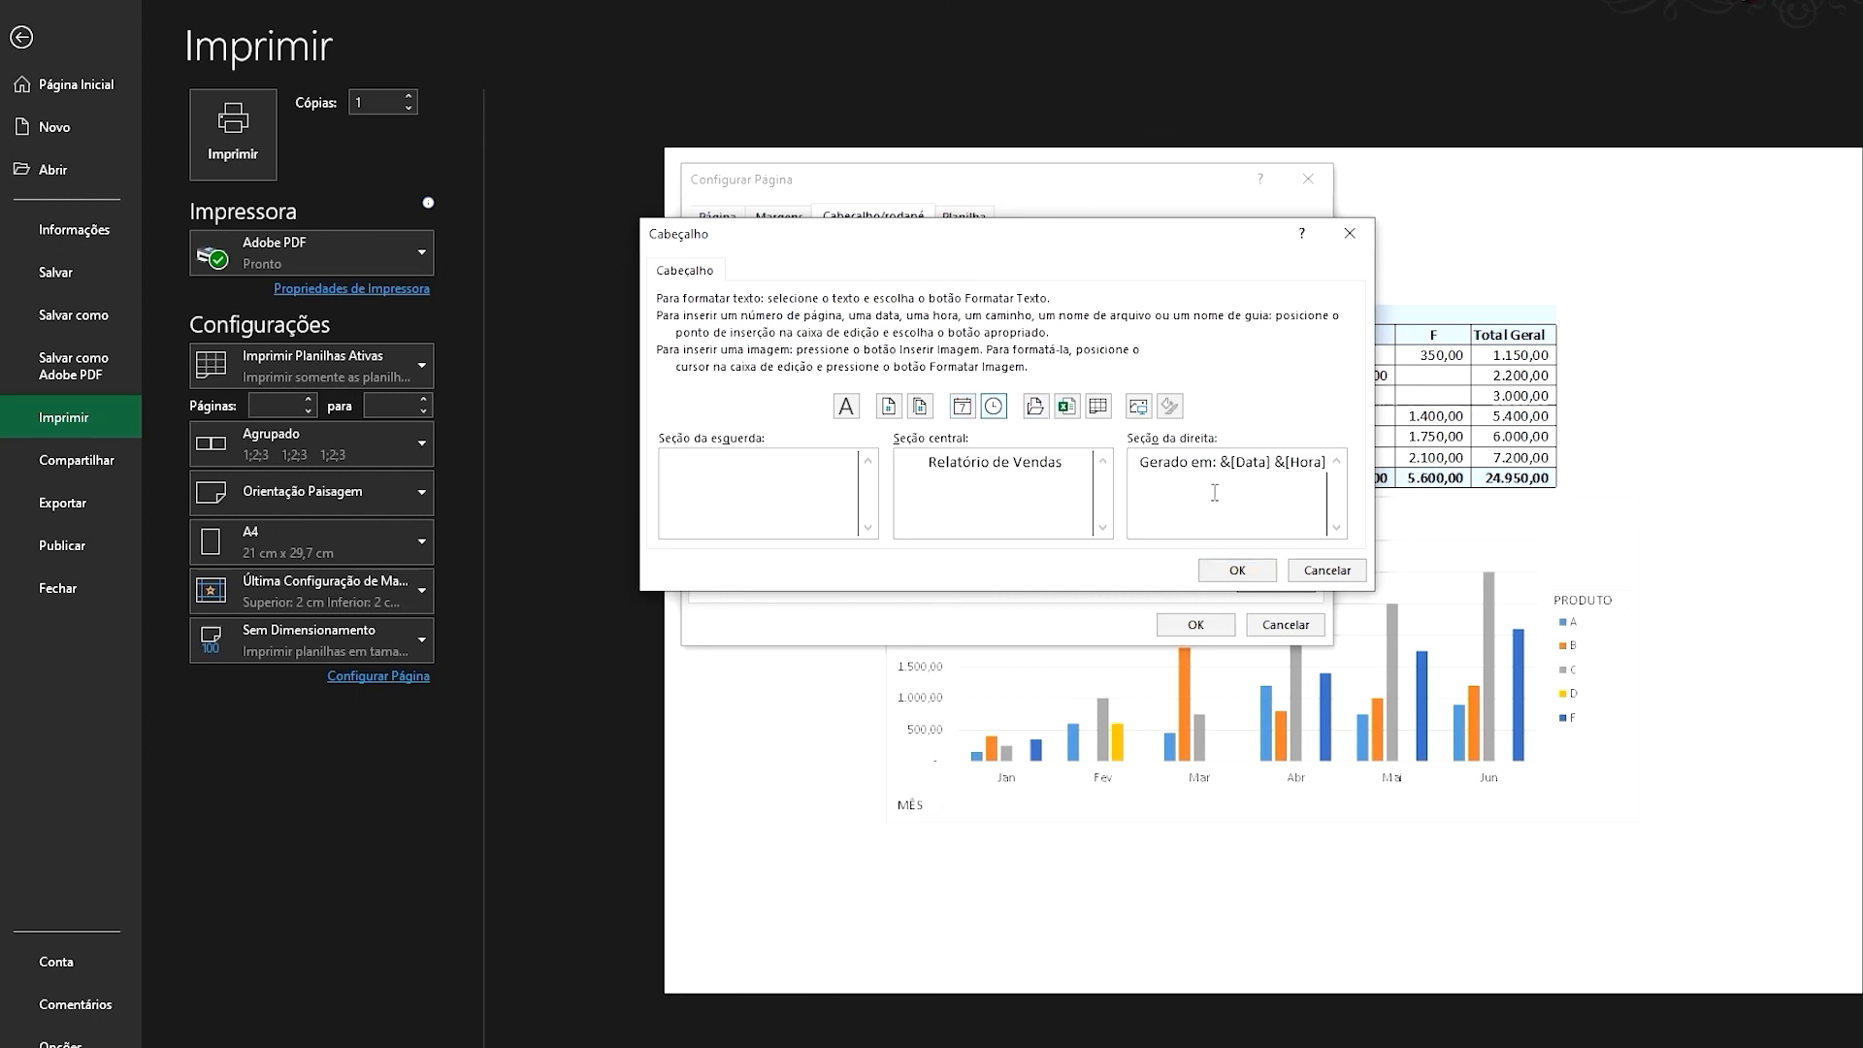
{"action": "left_click", "coordinate": [1269, 569]}
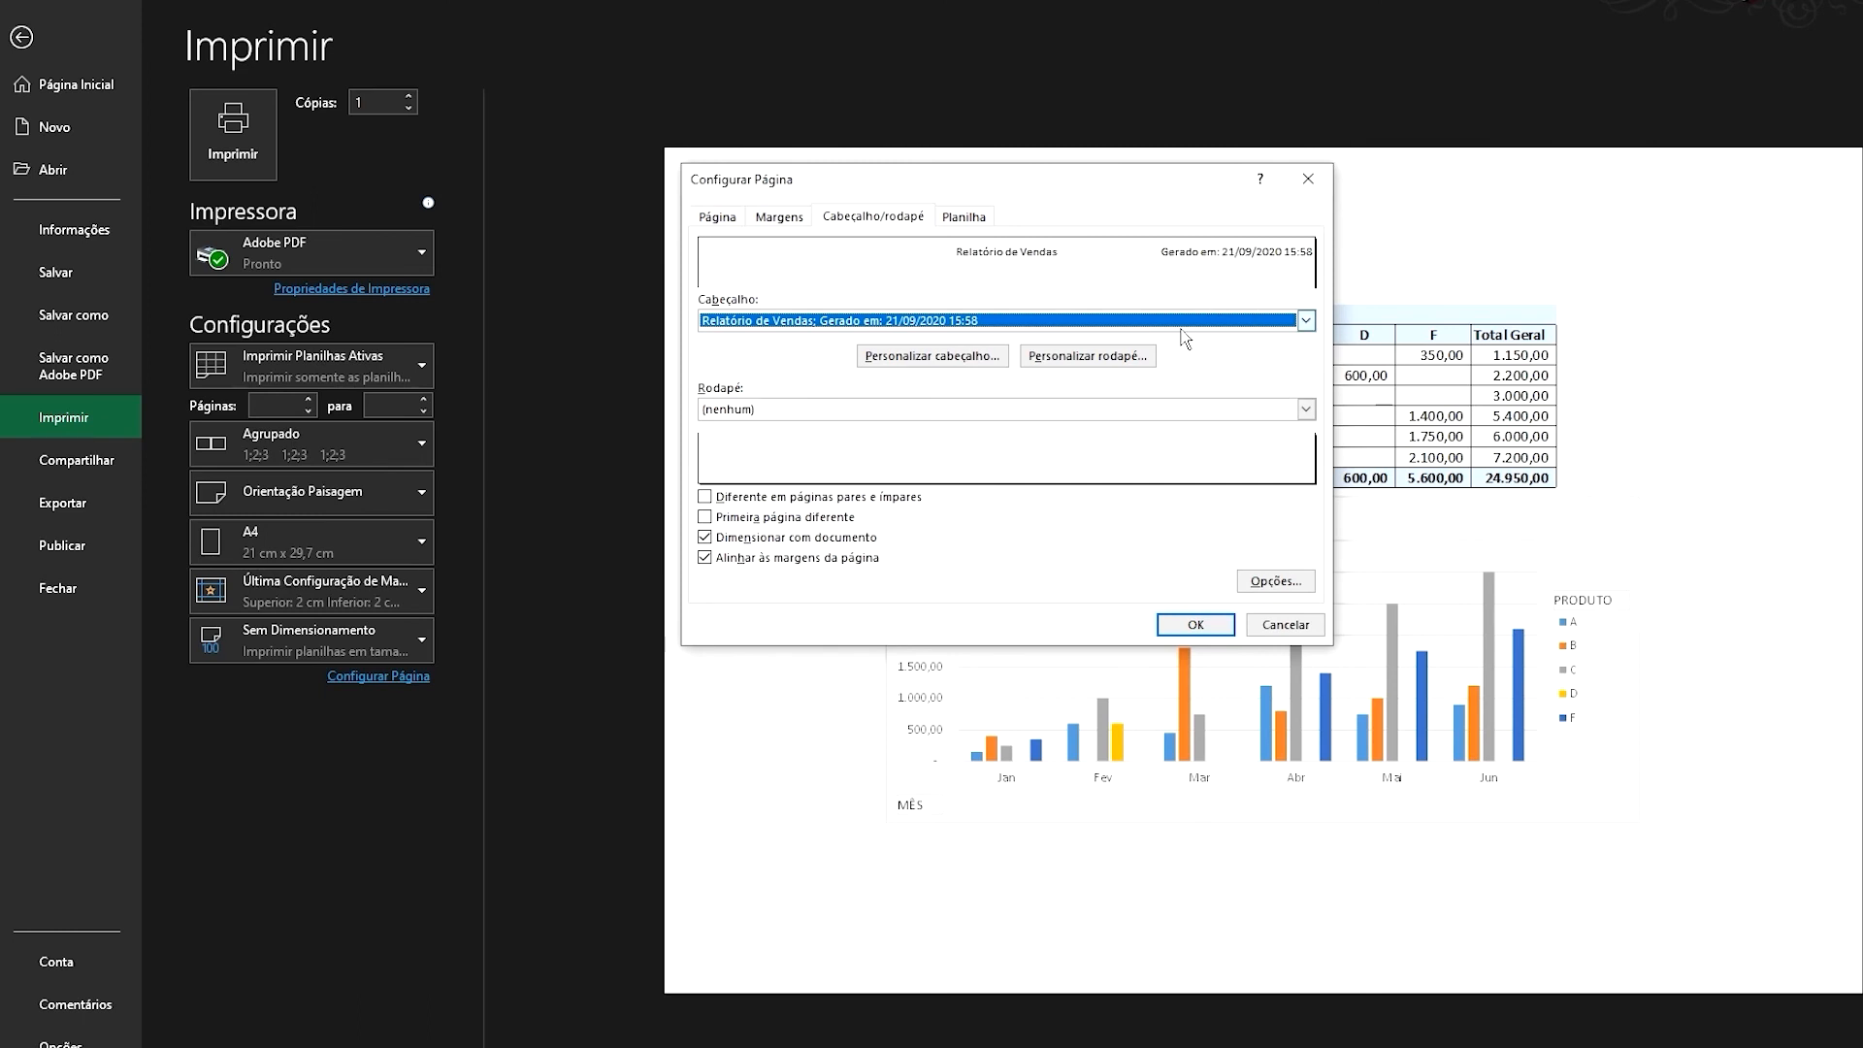
- Create a custom footer reading 'Página [page] de [pages]' and apply the settings
{"action": "left_click", "coordinate": [1143, 361]}
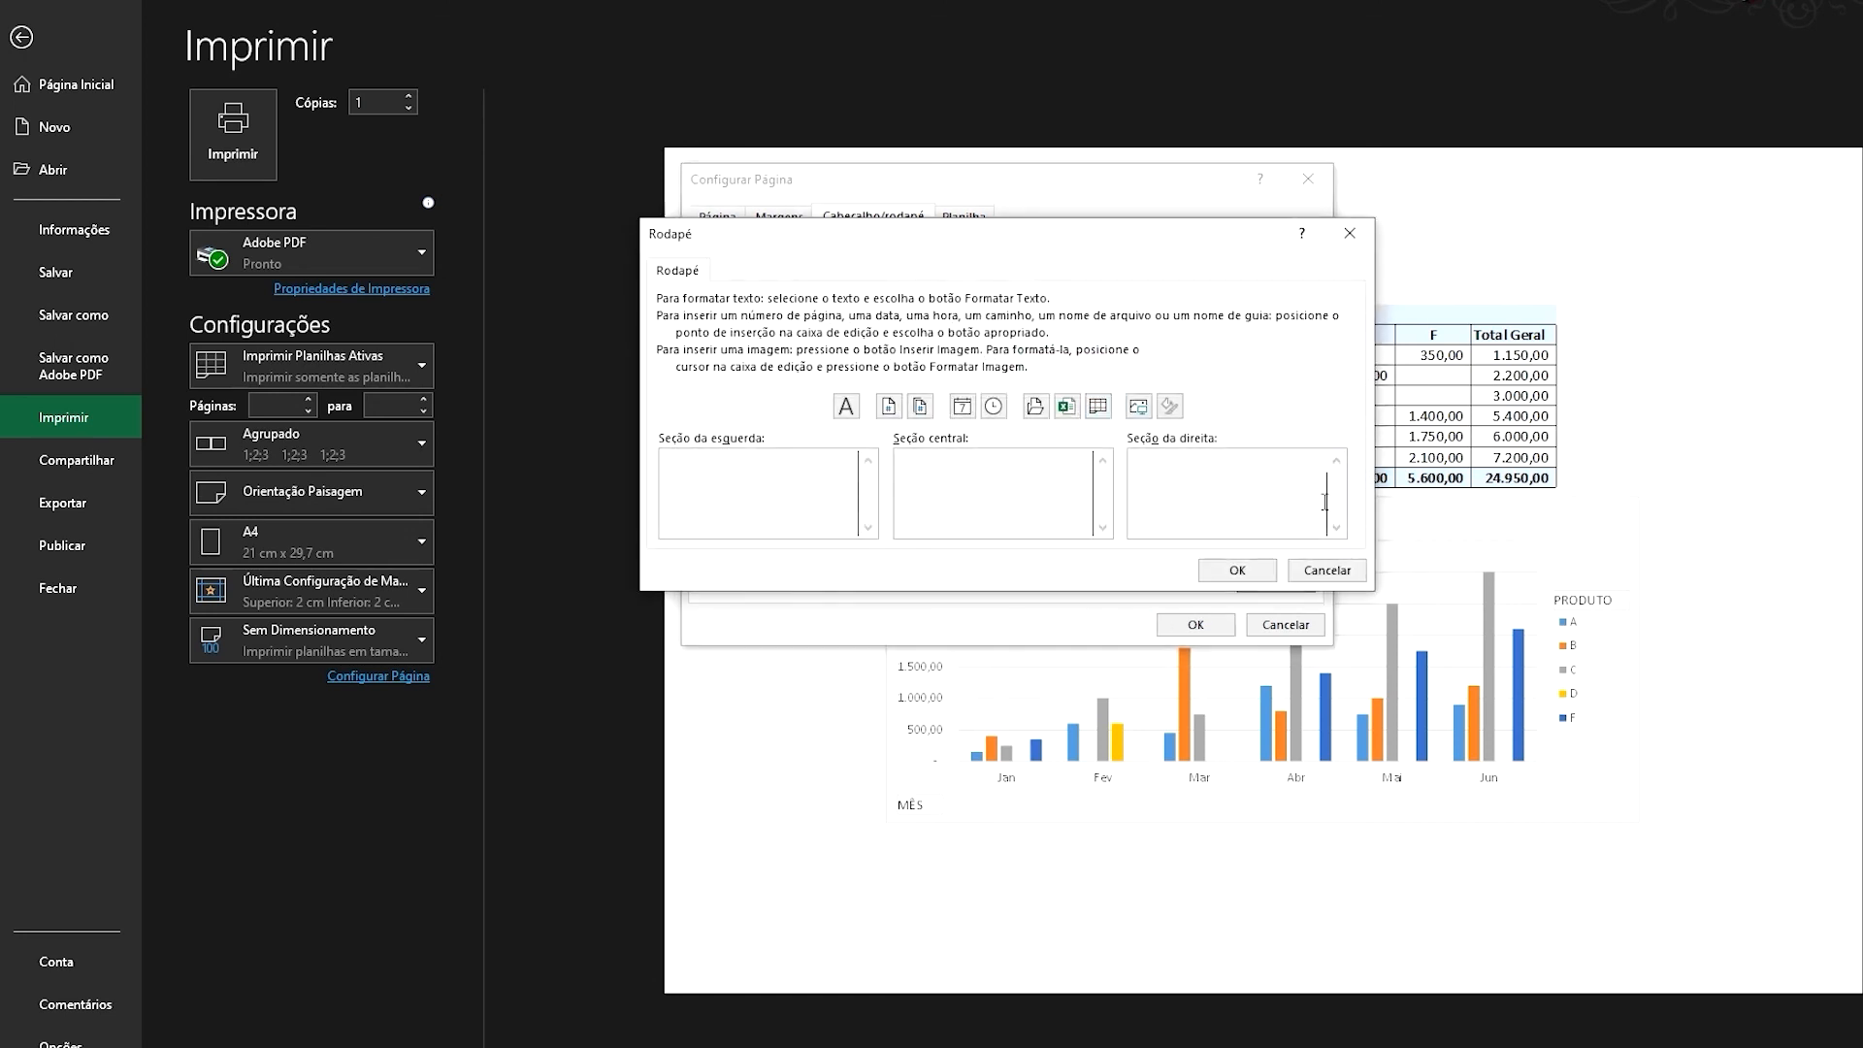
{"action": "type", "text": "Página"}
{"action": "left_click", "coordinate": [889, 407]}
{"action": "type", "text": "de"}
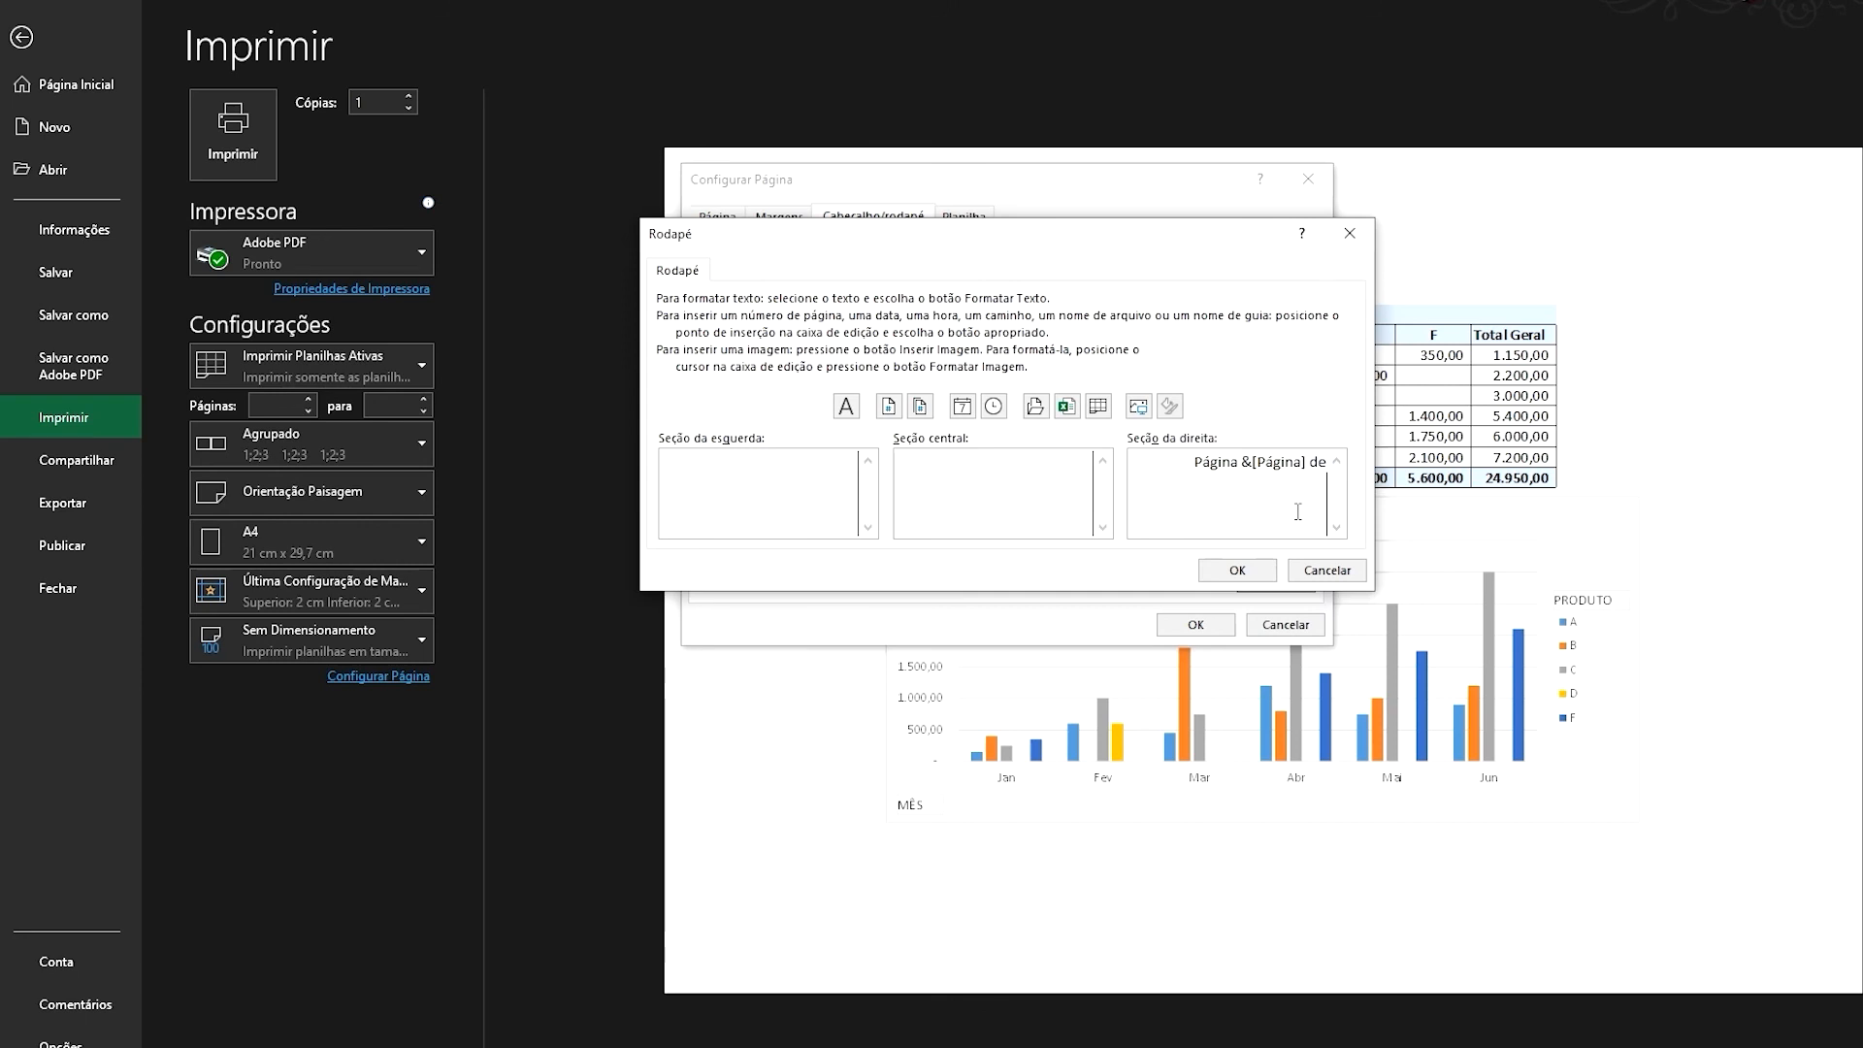
{"action": "left_click", "coordinate": [927, 411]}
{"action": "left_click", "coordinate": [1237, 571]}
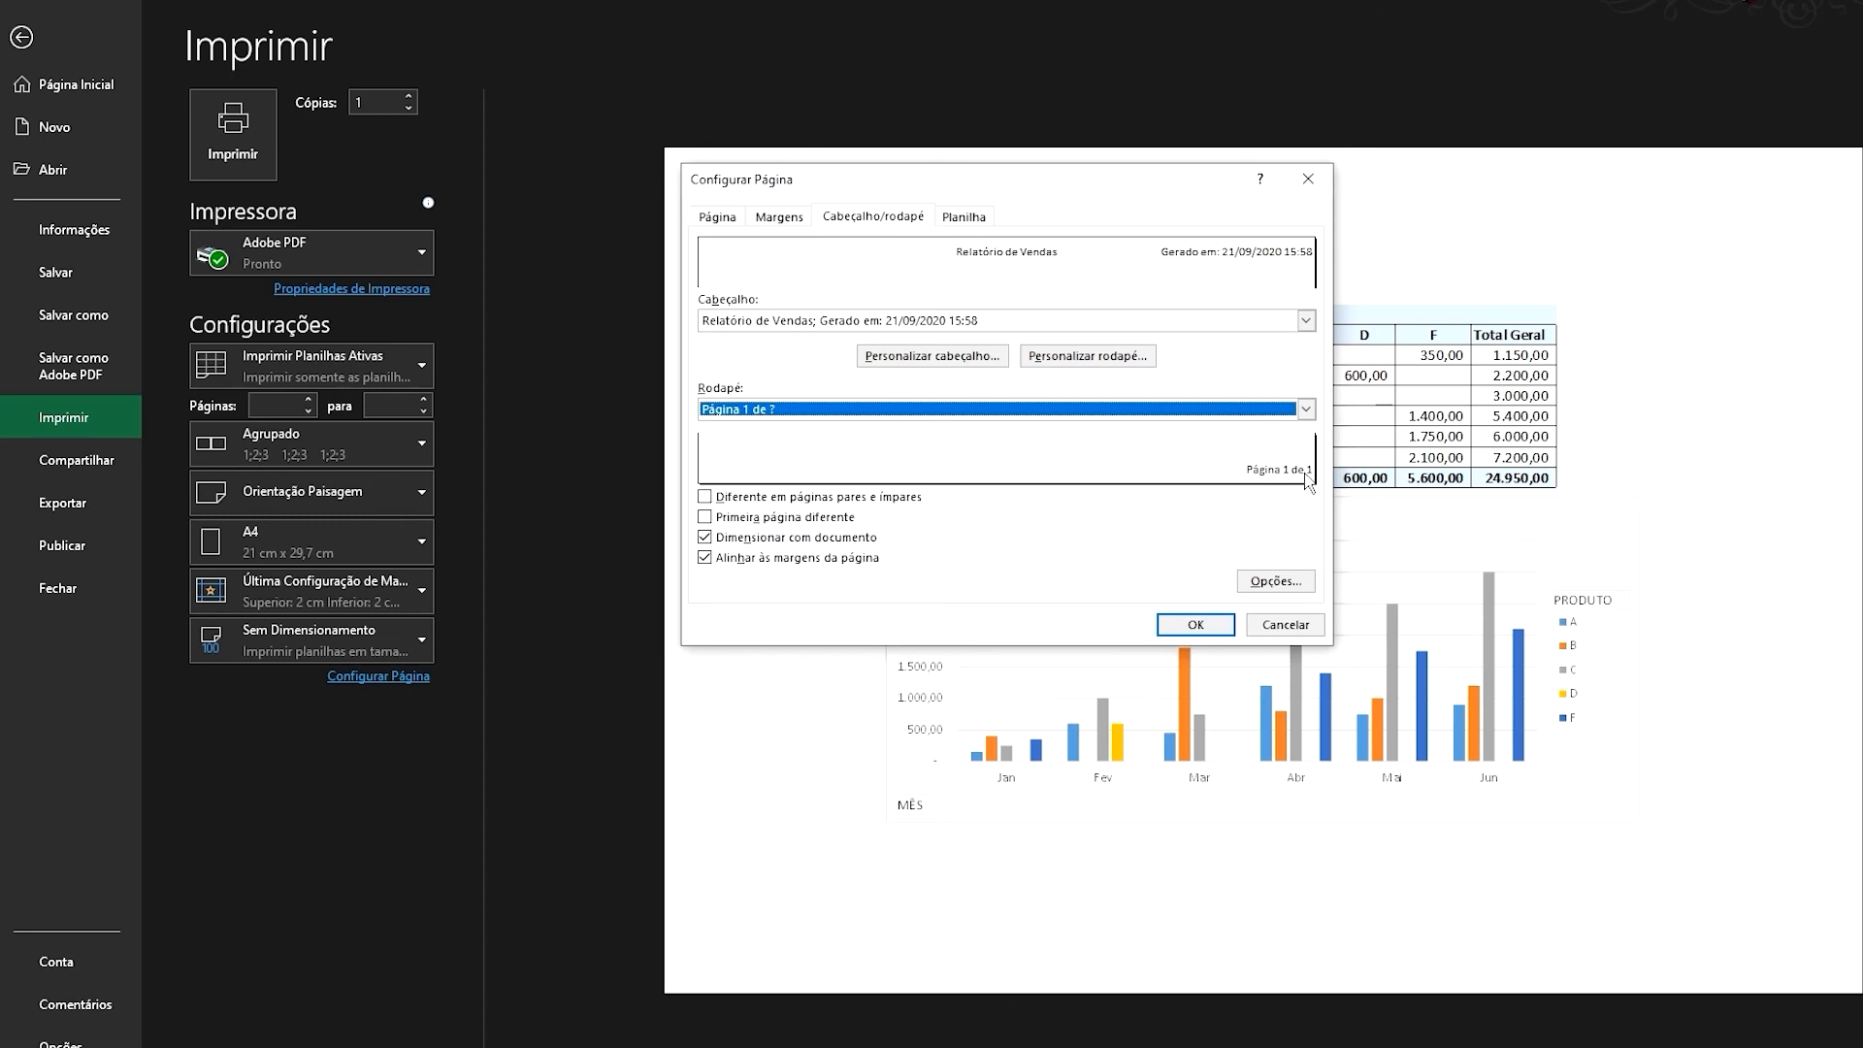
{"action": "left_click", "coordinate": [1195, 624]}
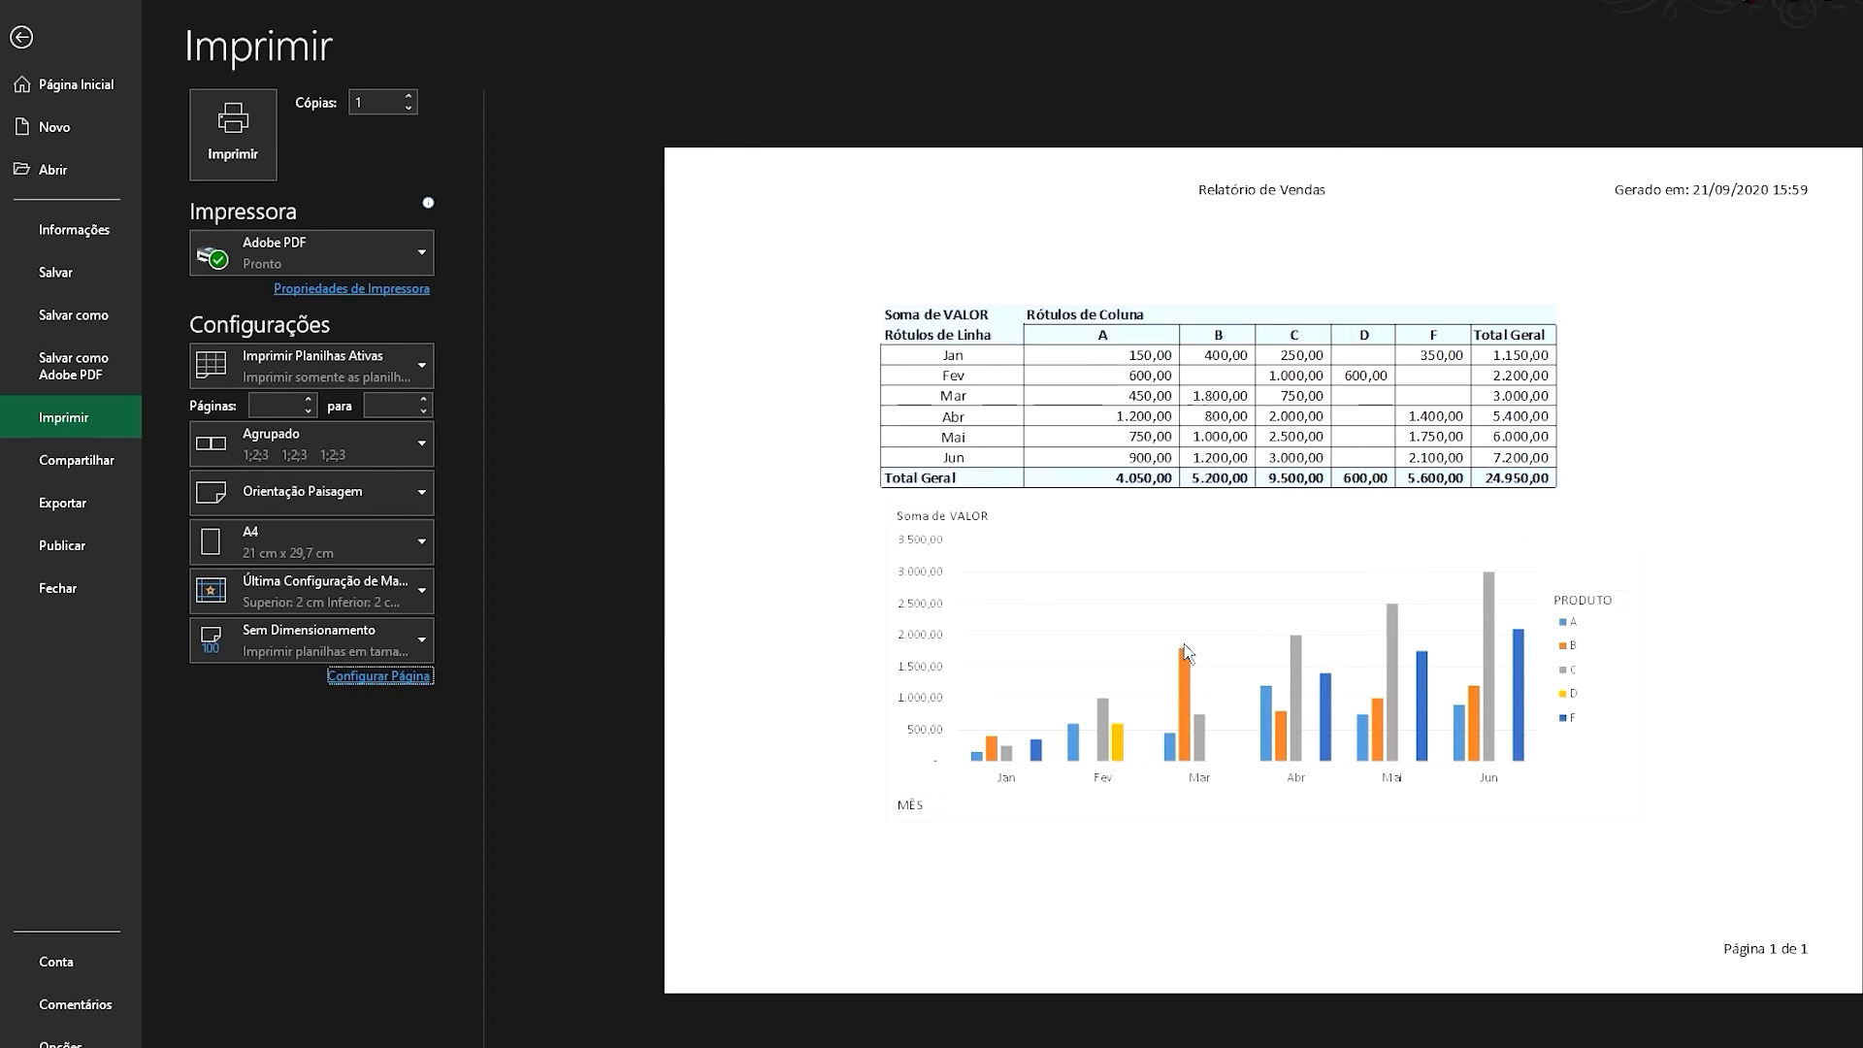
- Print the report to the Adobe PDF printer
{"action": "left_click", "coordinate": [357, 245]}
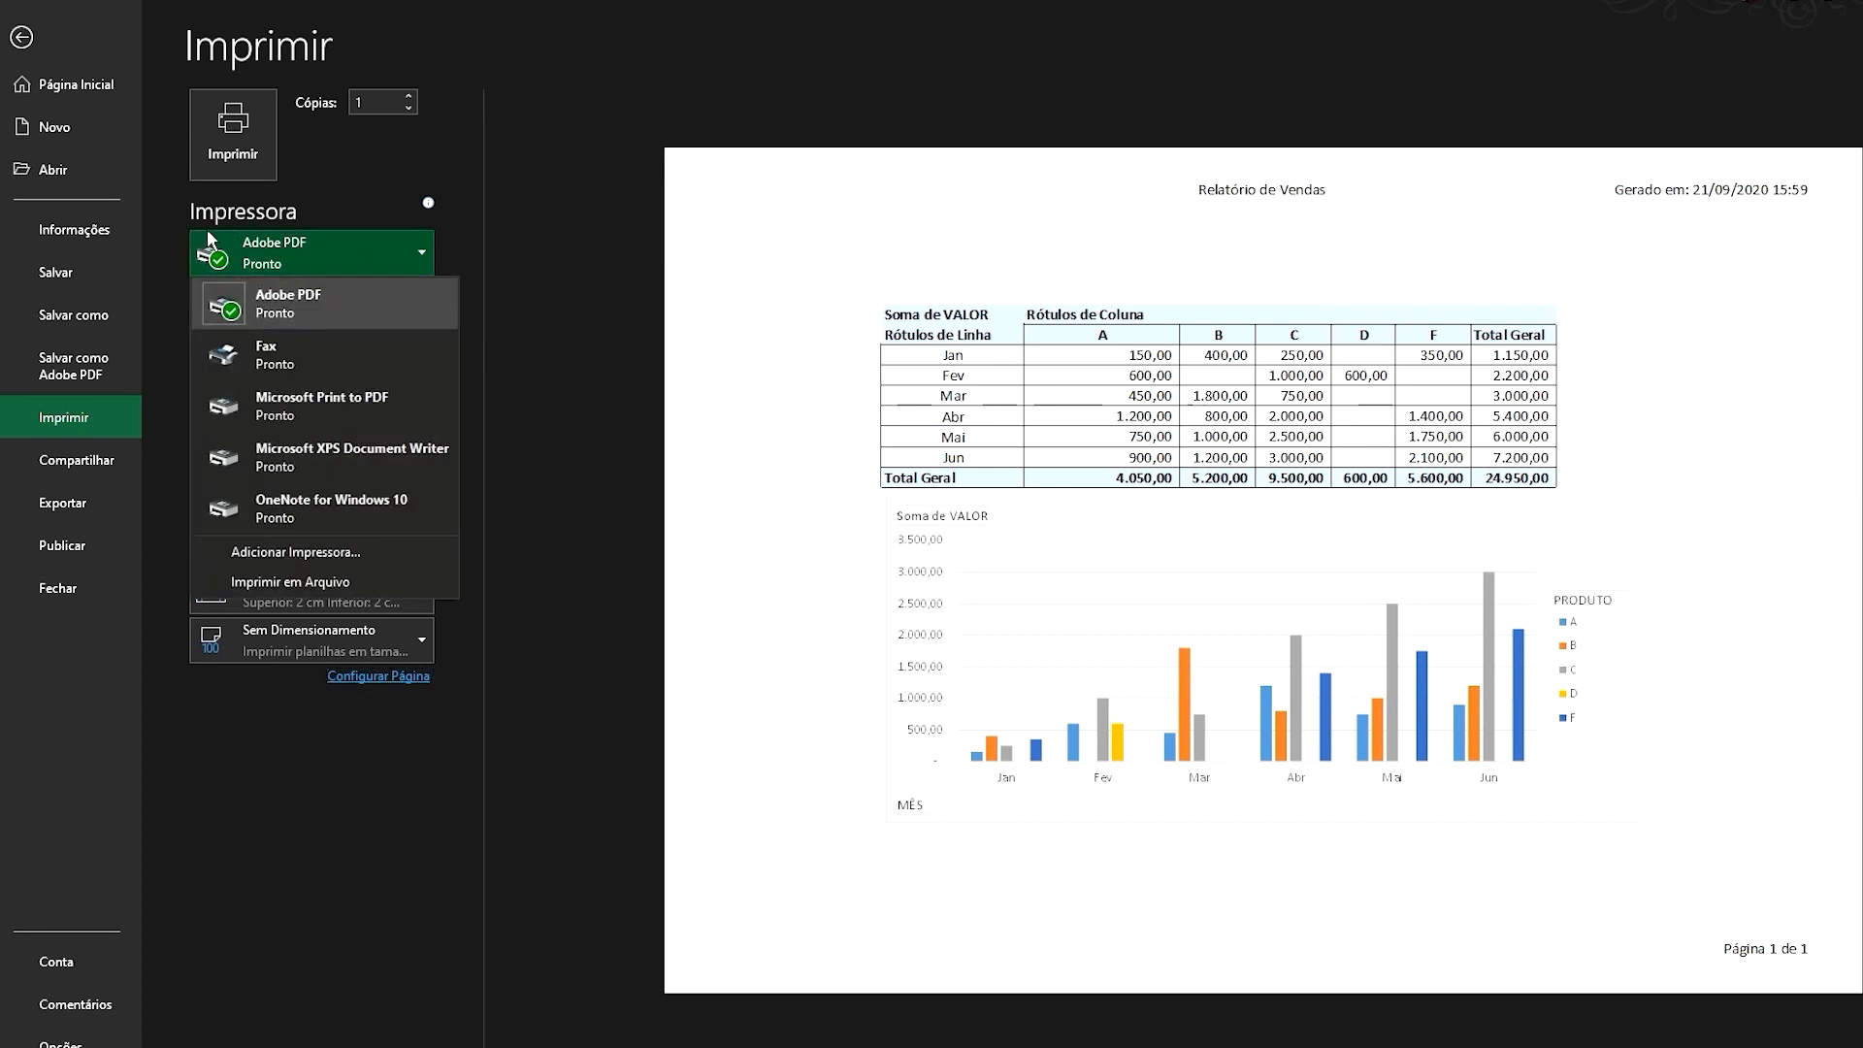
{"action": "left_click", "coordinate": [325, 283]}
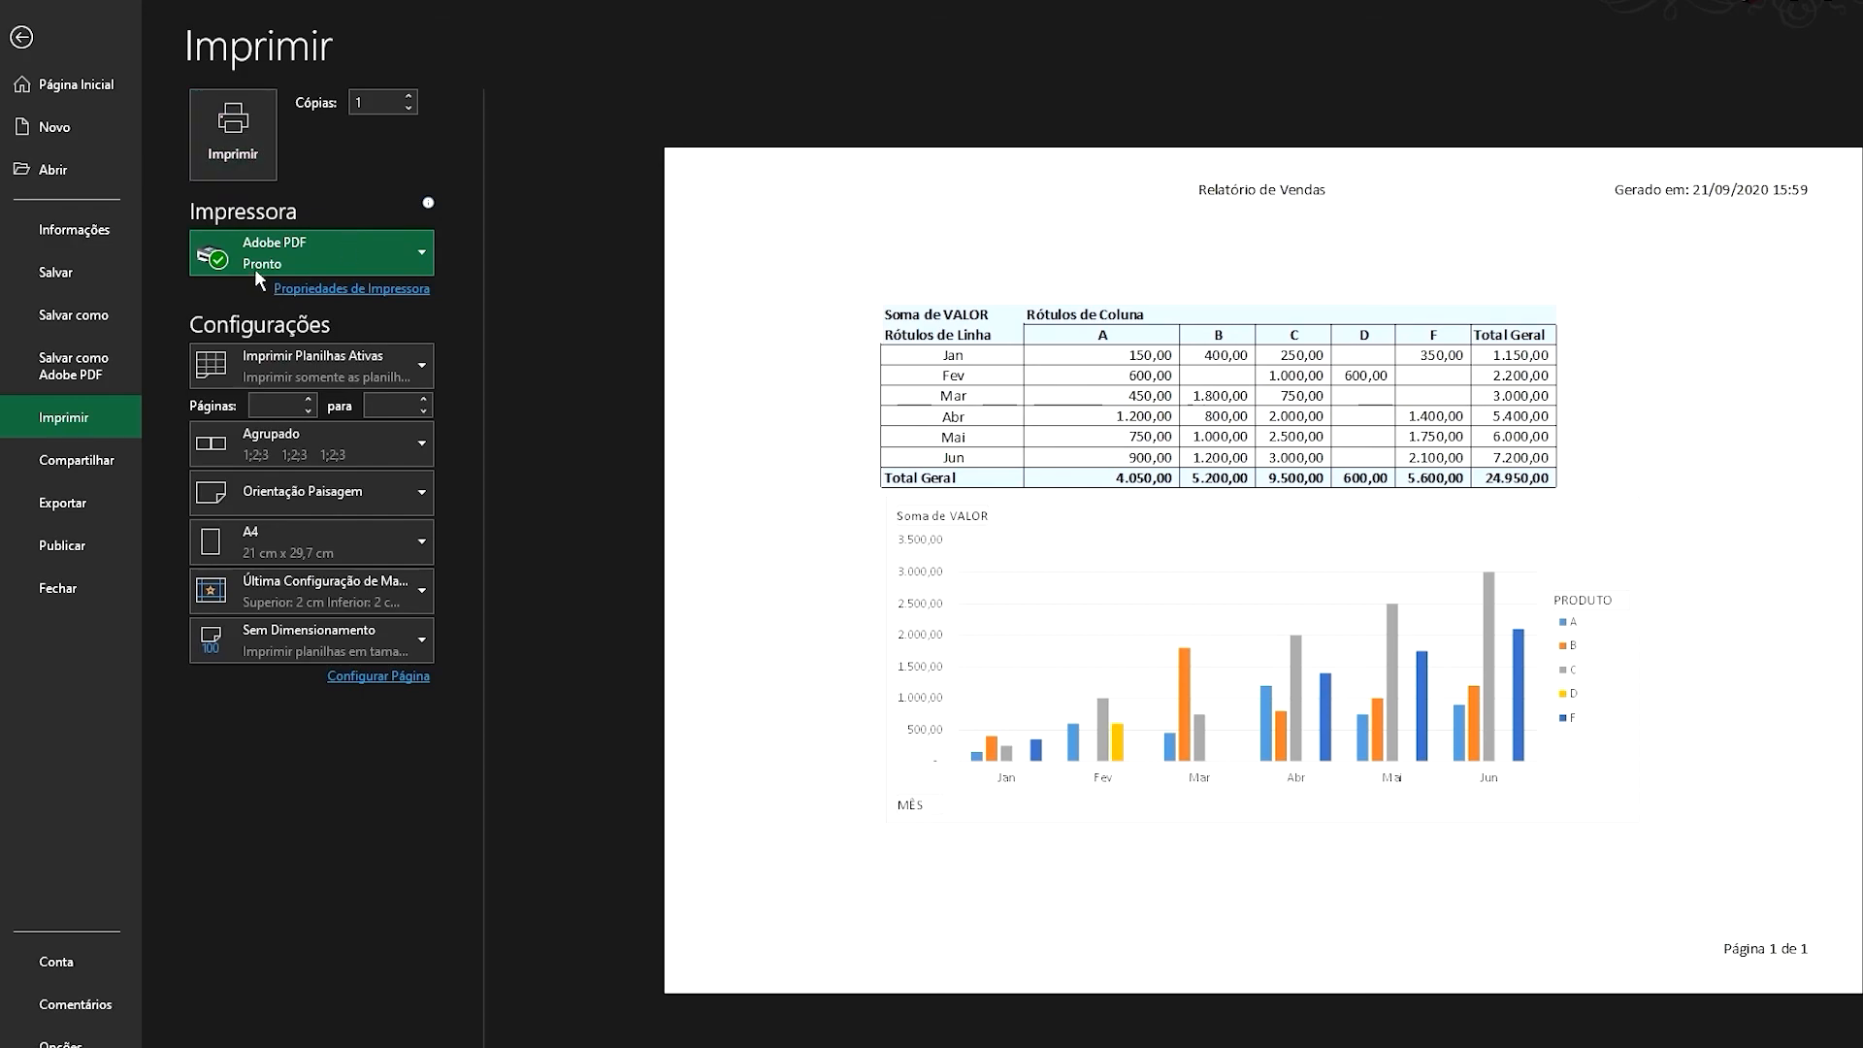
{"action": "left_click", "coordinate": [233, 135]}
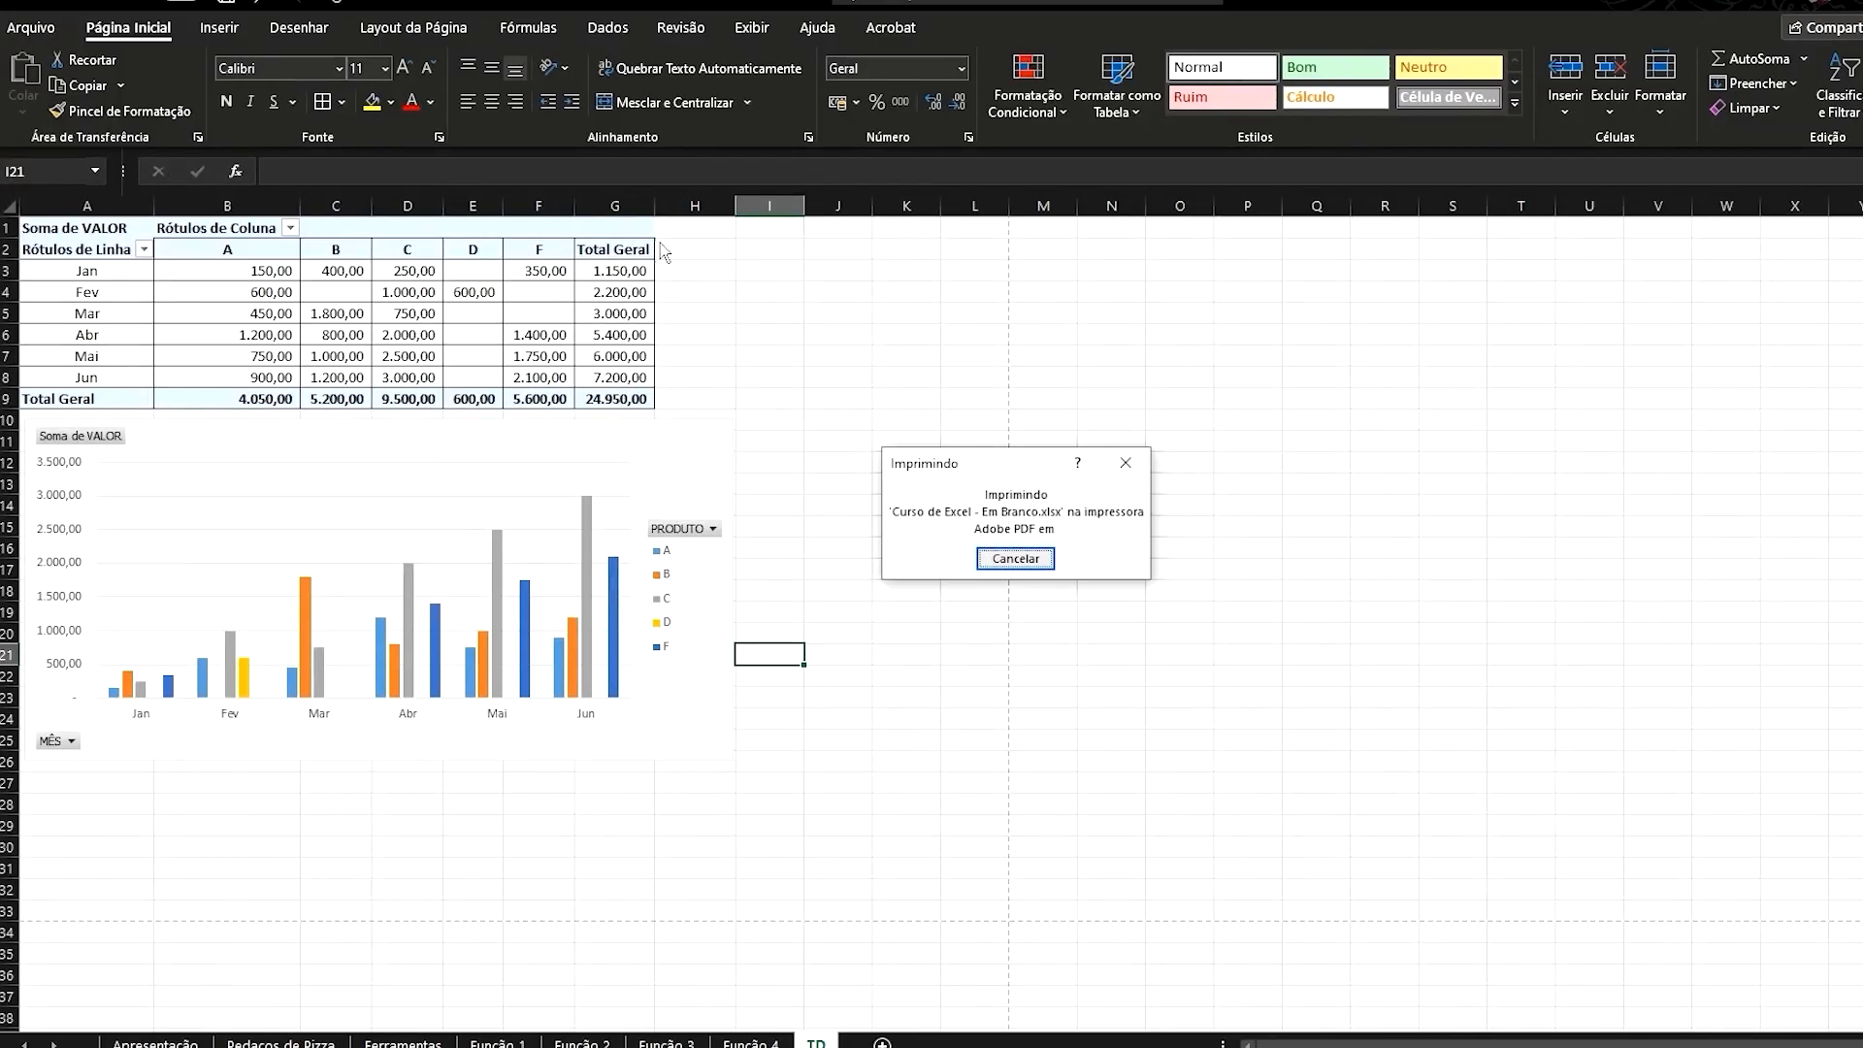